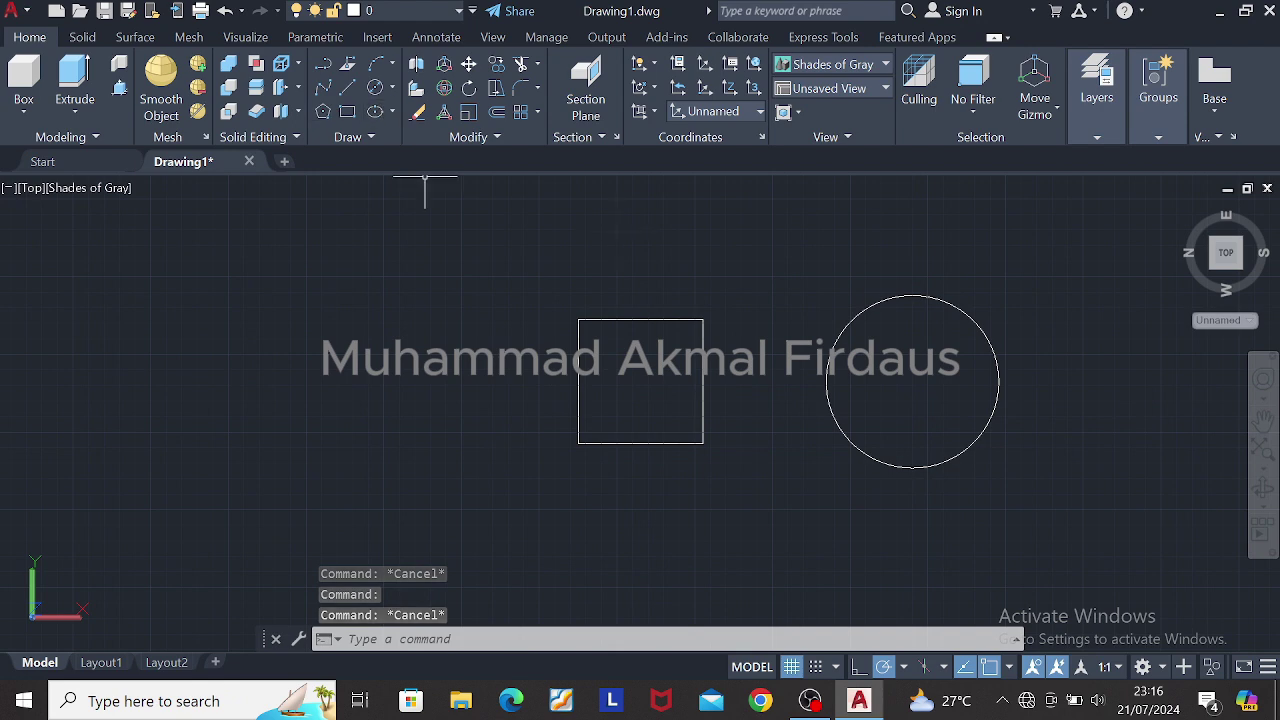
Step: Try press-pulling the square area to a height of 20 in an isometric view, and undo the extrusion
click(225, 10)
click(259, 10)
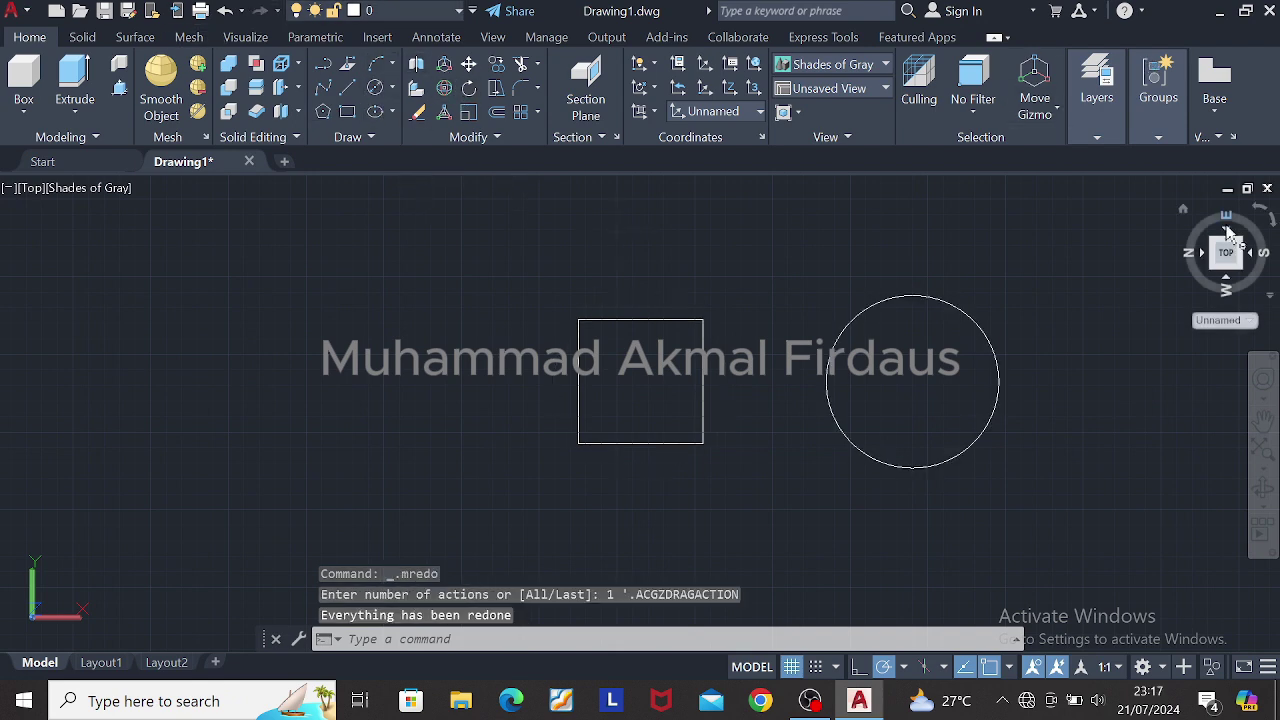
click(1212, 267)
click(119, 88)
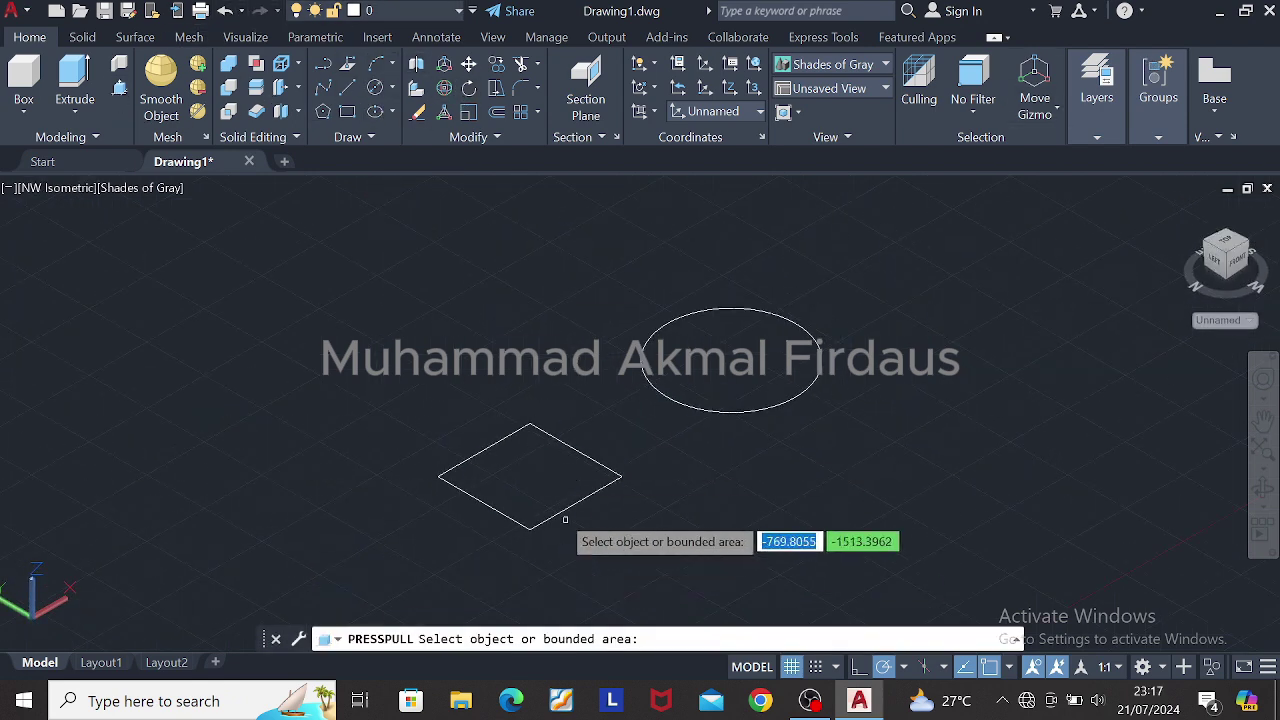
click(530, 476)
text(20)
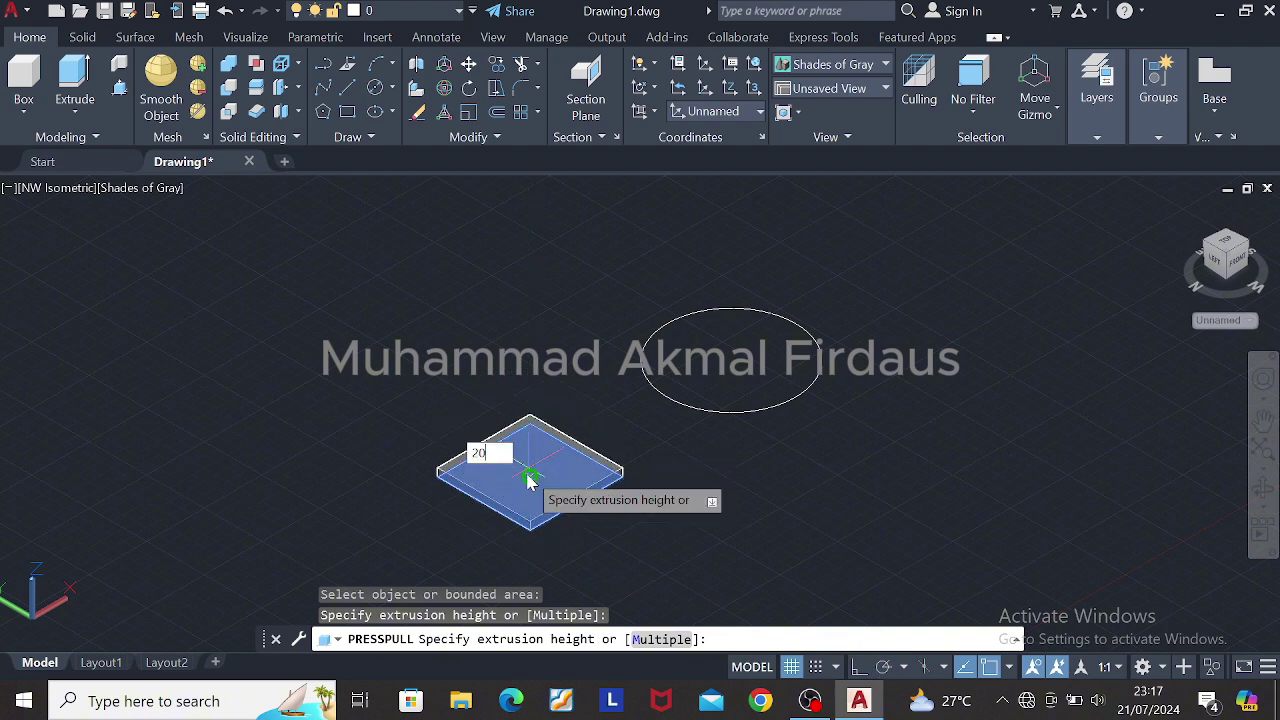
key(Return)
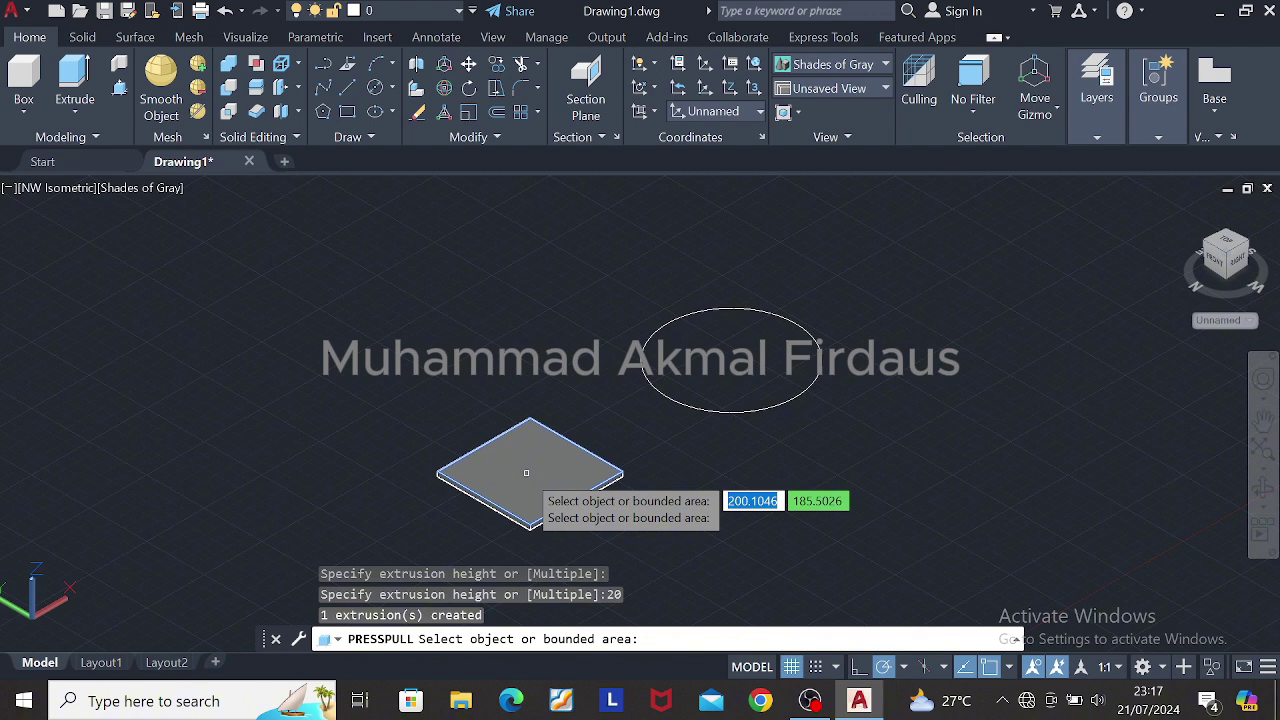
key(Return)
key(ctrl+z)
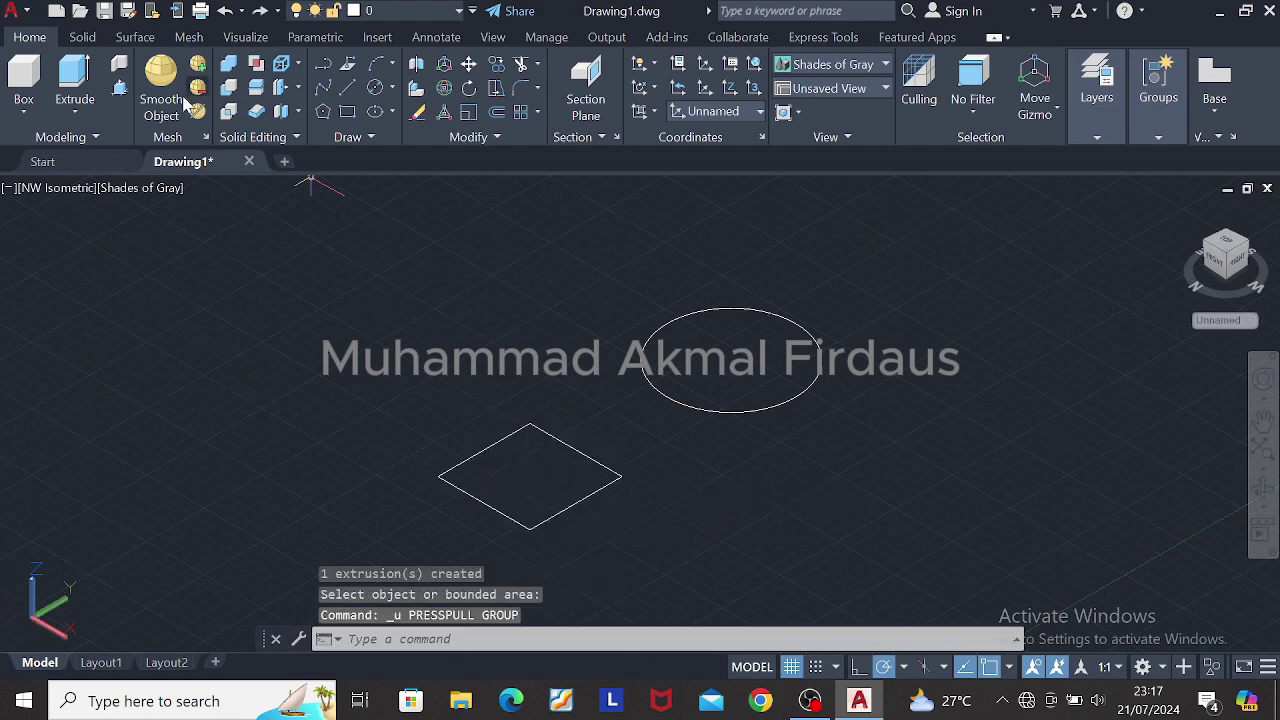
Step: Press-pull the square area into a solid with a height of 50
click(120, 89)
click(525, 474)
click(515, 472)
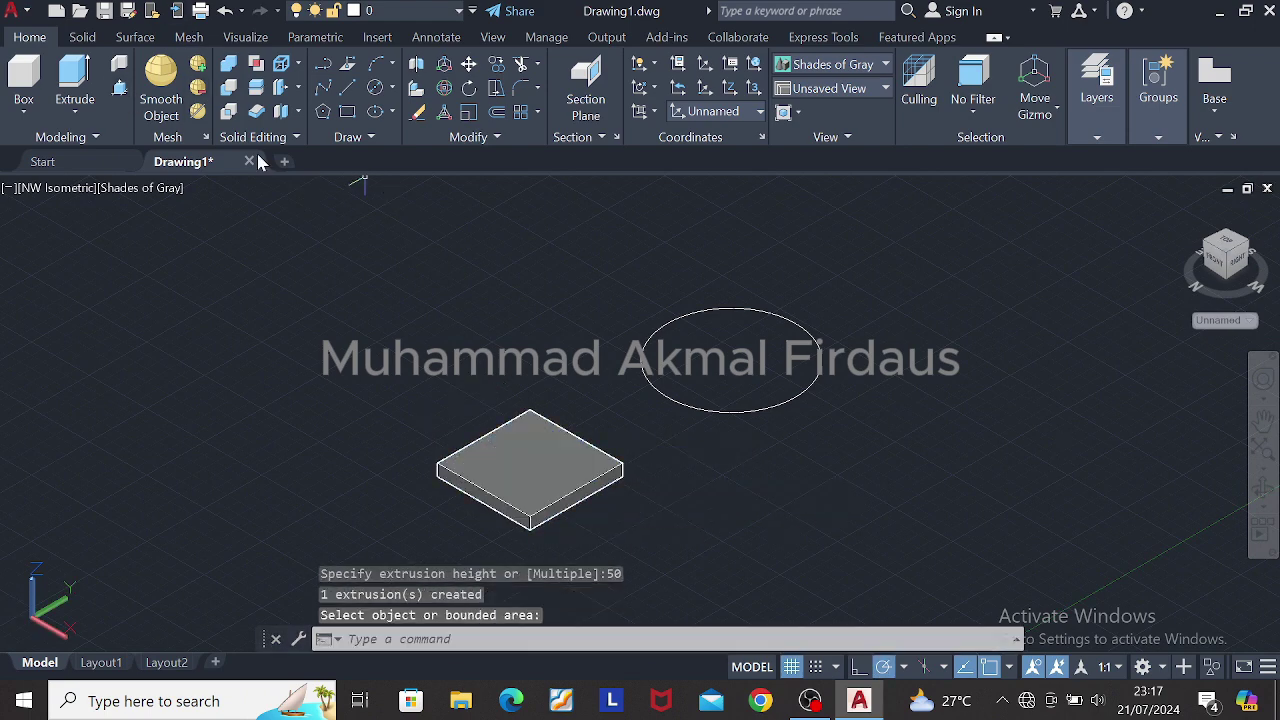
Step: Start an edge fillet on the square solid's front vertical corner edge and choose the Radius option
click(82, 37)
click(719, 85)
scroll(593, 498, up, 3)
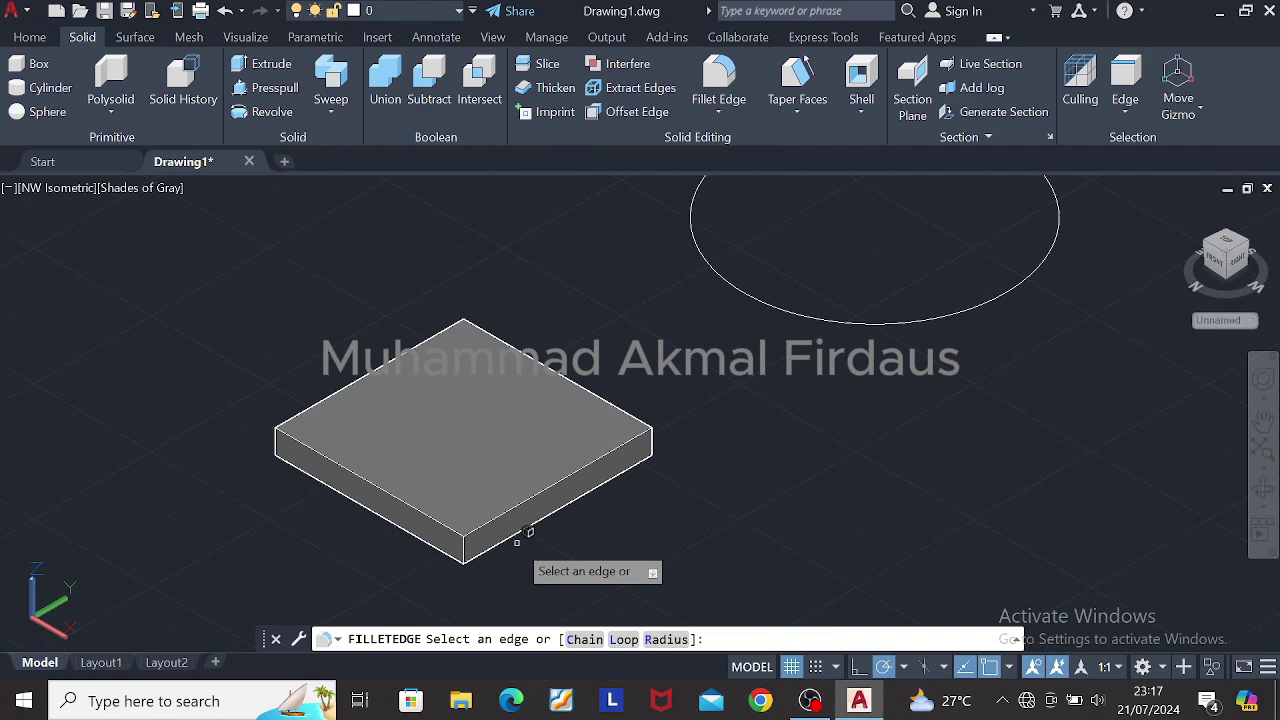
click(465, 545)
key(Escape)
click(719, 82)
key(Return)
key(Return)
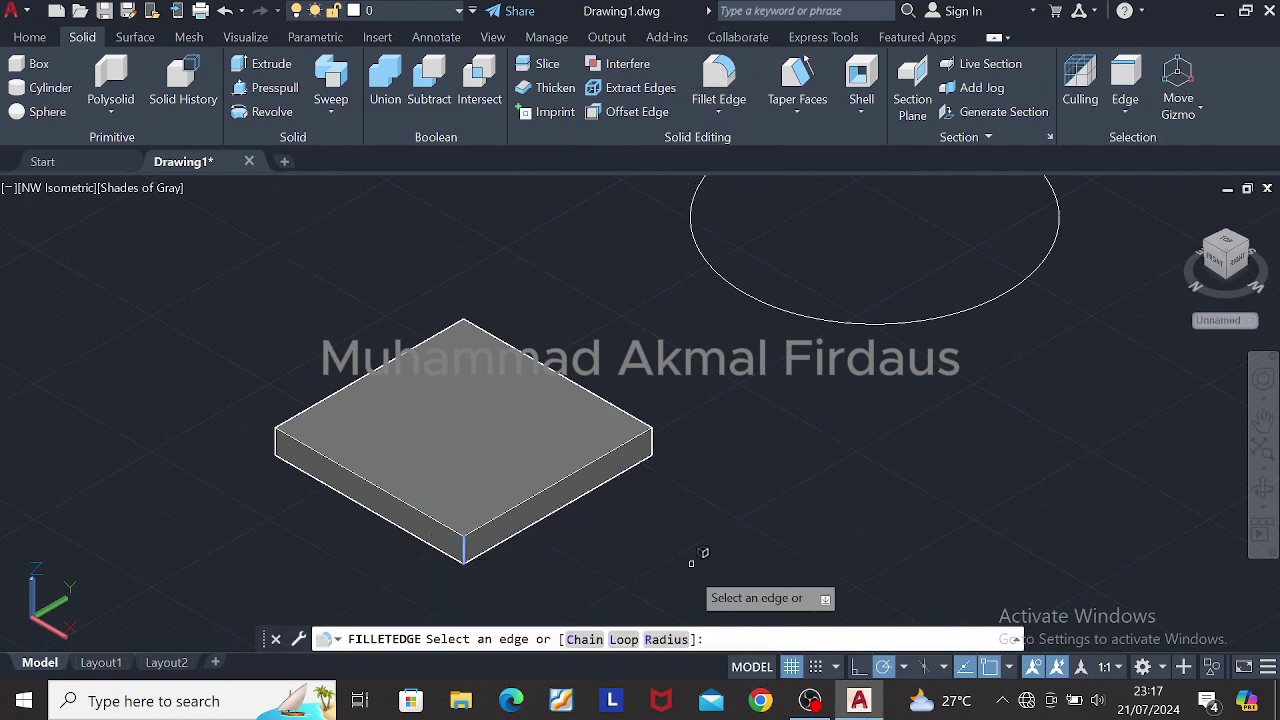
text(R)
key(Return)
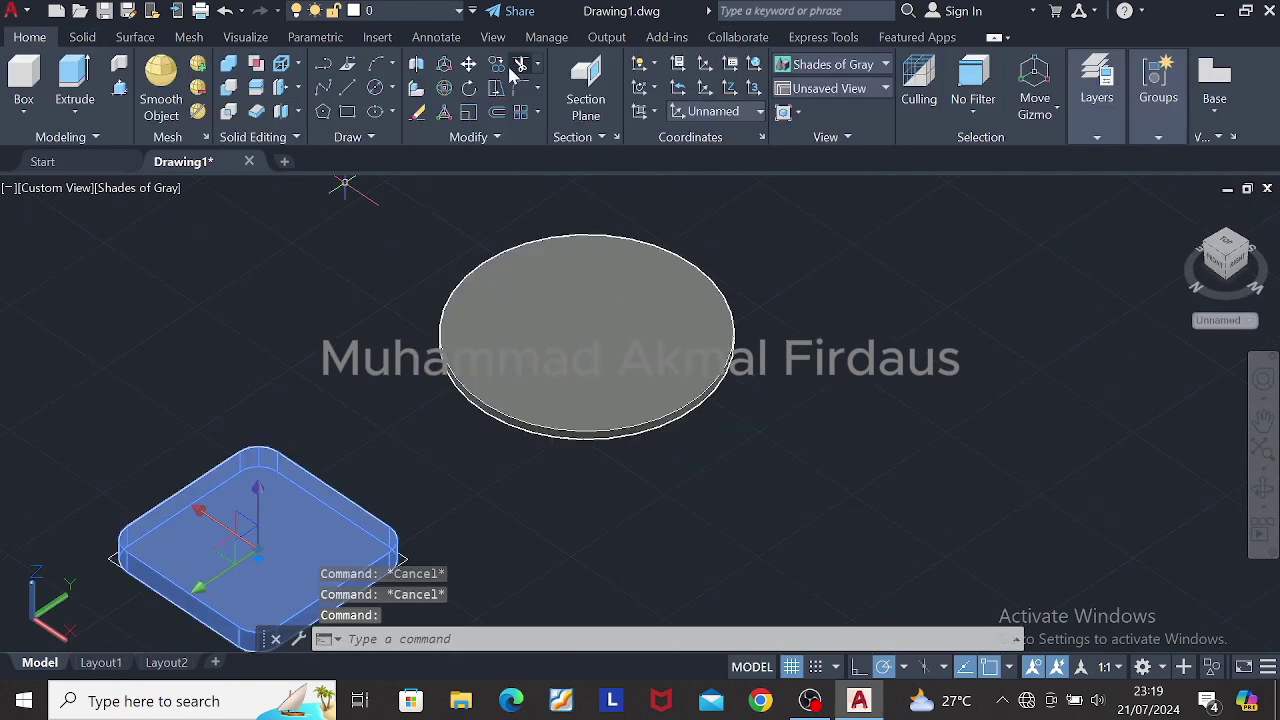
Step: Try moving the rounded square solid onto the centre of the circular disc, and undo the move
click(468, 63)
click(257, 559)
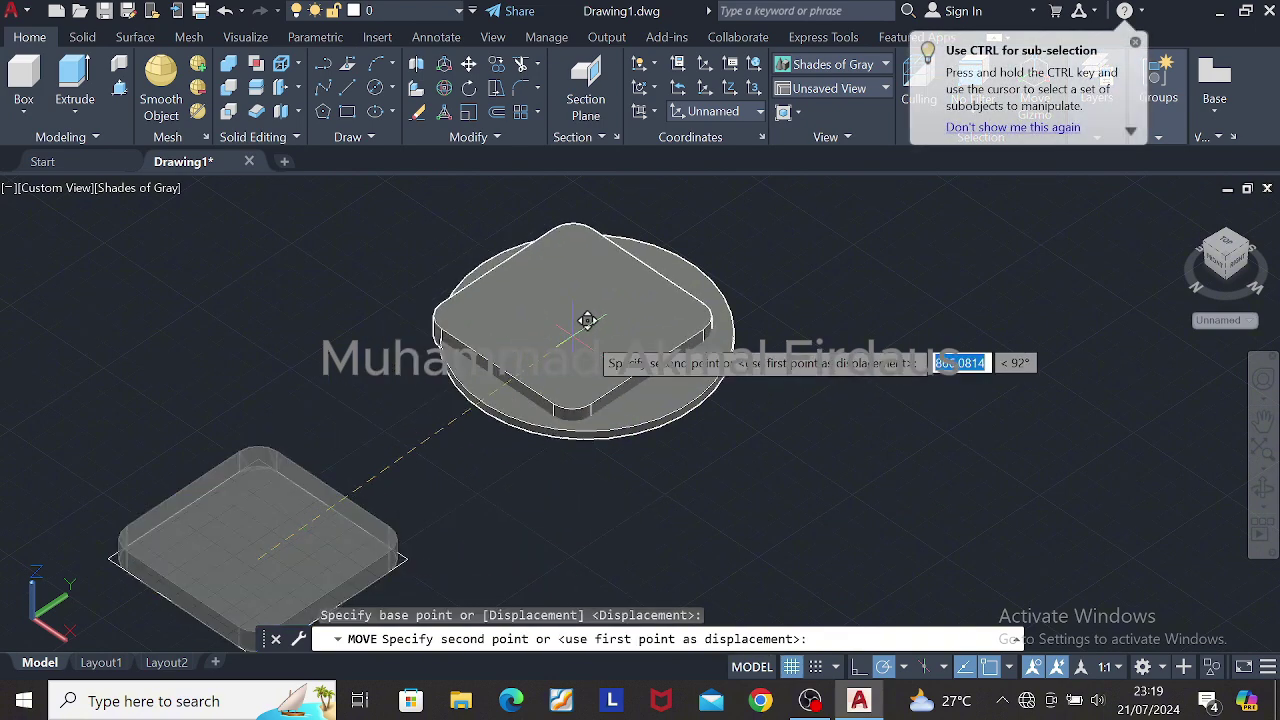
key(Escape)
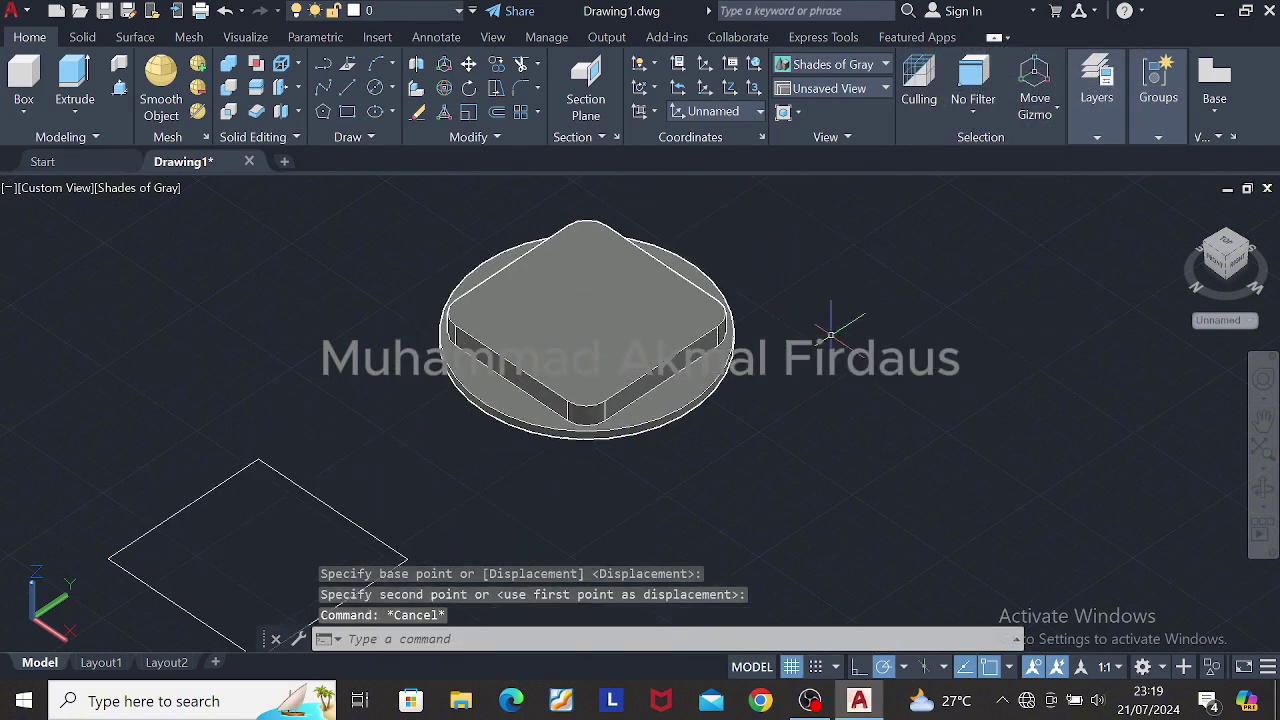
shift+middle_drag(829, 314, 790, 240)
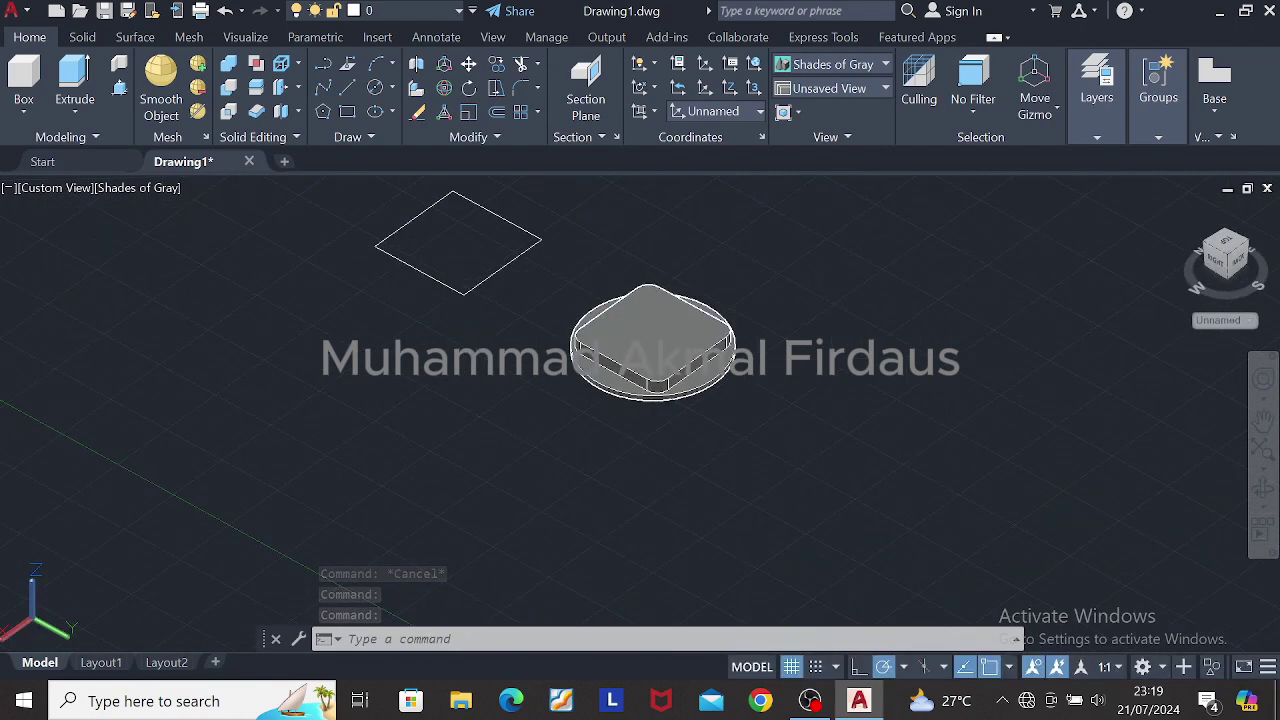
shift+middle_drag(760, 307, 586, 329)
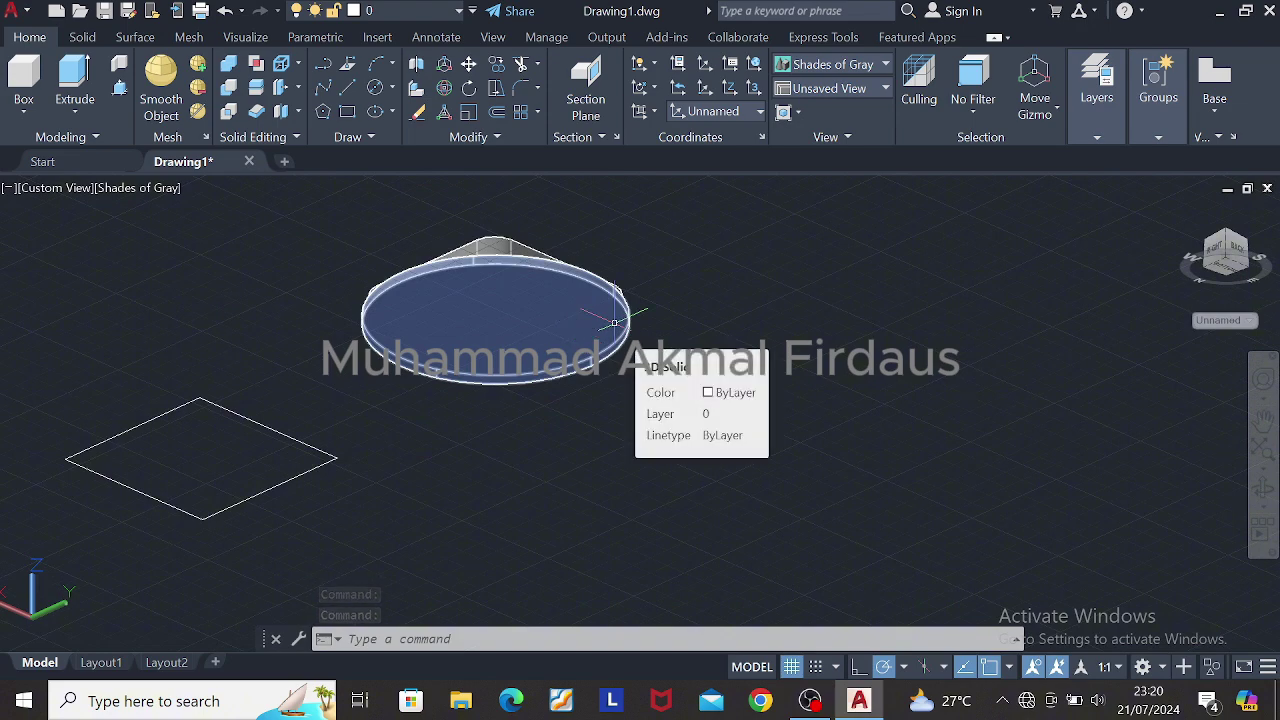
key(ctrl+z)
key(ctrl+z)
Step: Move the rounded square solid from its centre point to the centre of the disc's top face
click(206, 585)
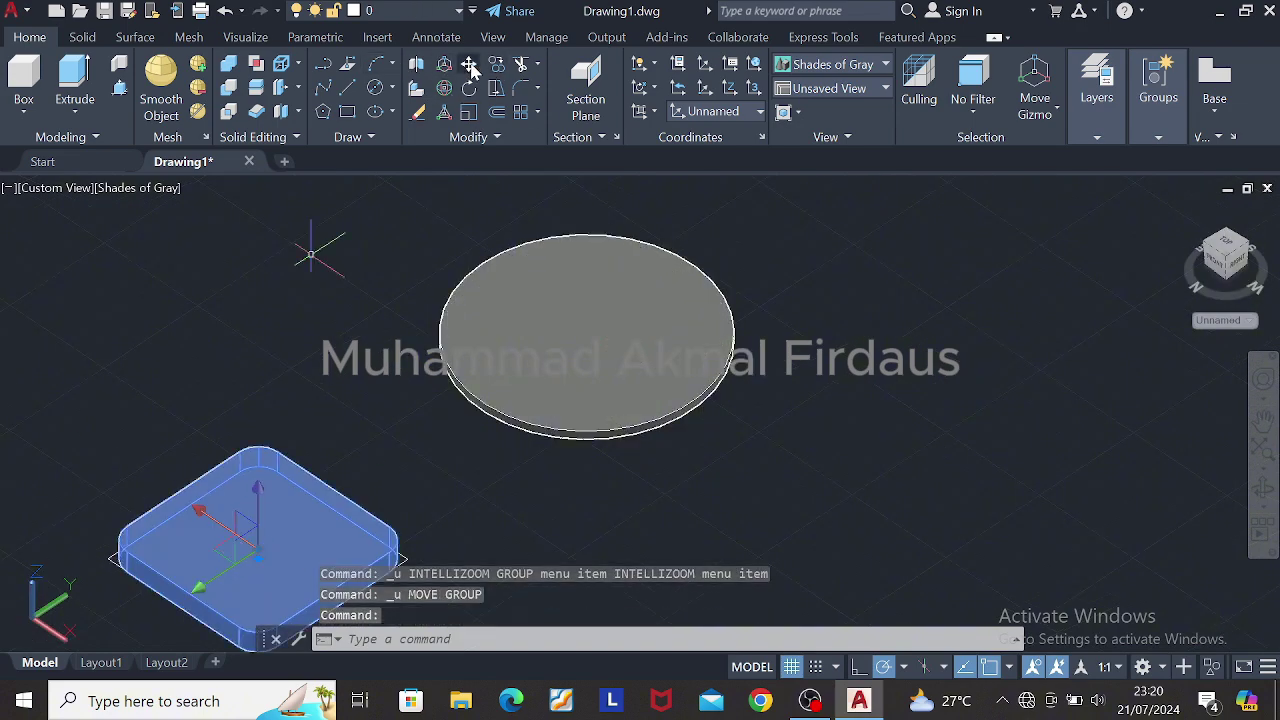
click(468, 63)
click(257, 555)
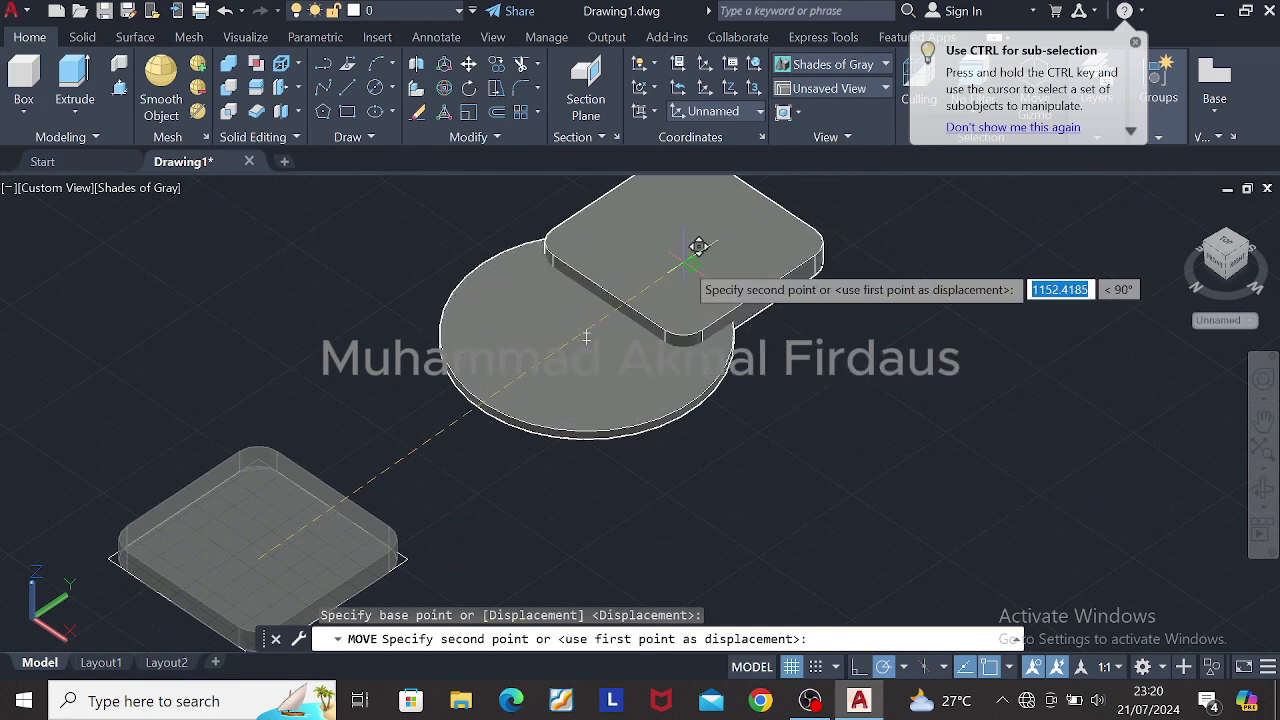
mouse_move(587, 333)
shift+middle_down()
mouse_move(598, 175)
mouse_move(586, 331)
shift+middle_up()
click(586, 335)
key(Escape)
scroll(697, 331, up, 3)
shift+middle_drag(782, 411, 690, 400)
scroll(602, 506, down, 5)
shift+middle_drag(698, 262, 705, 331)
shift+right_click(705, 332)
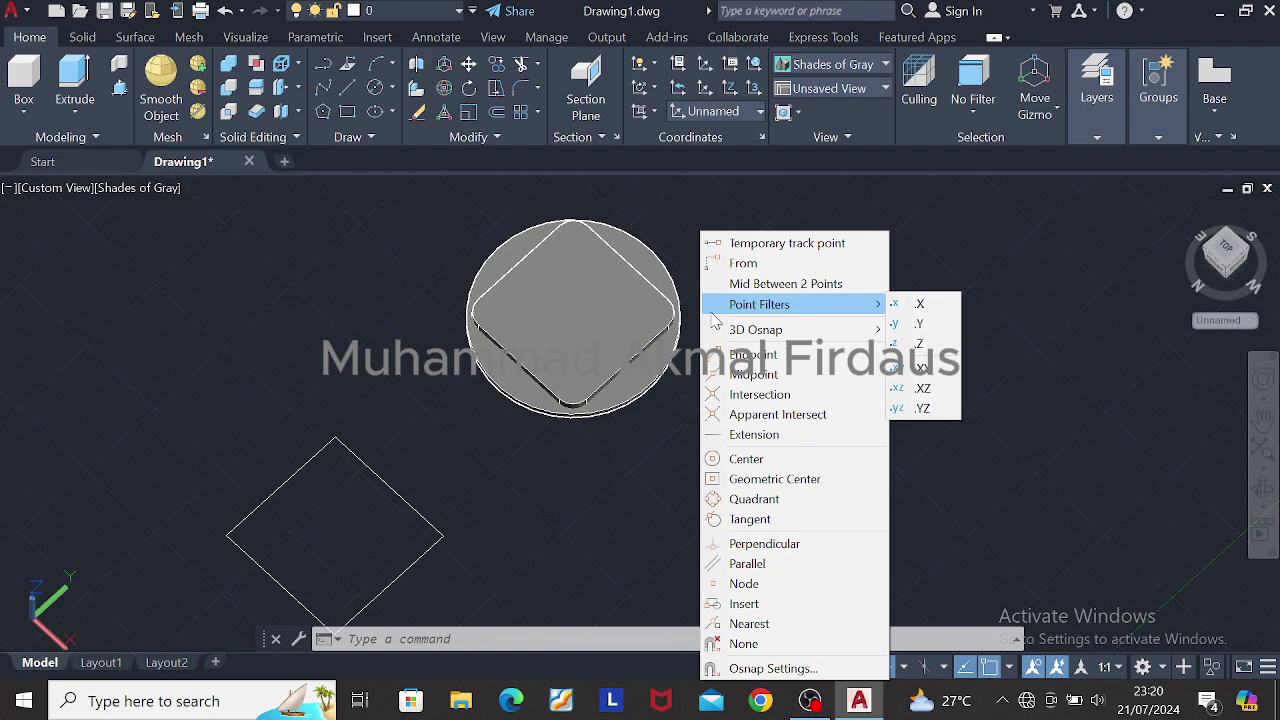
click(1019, 460)
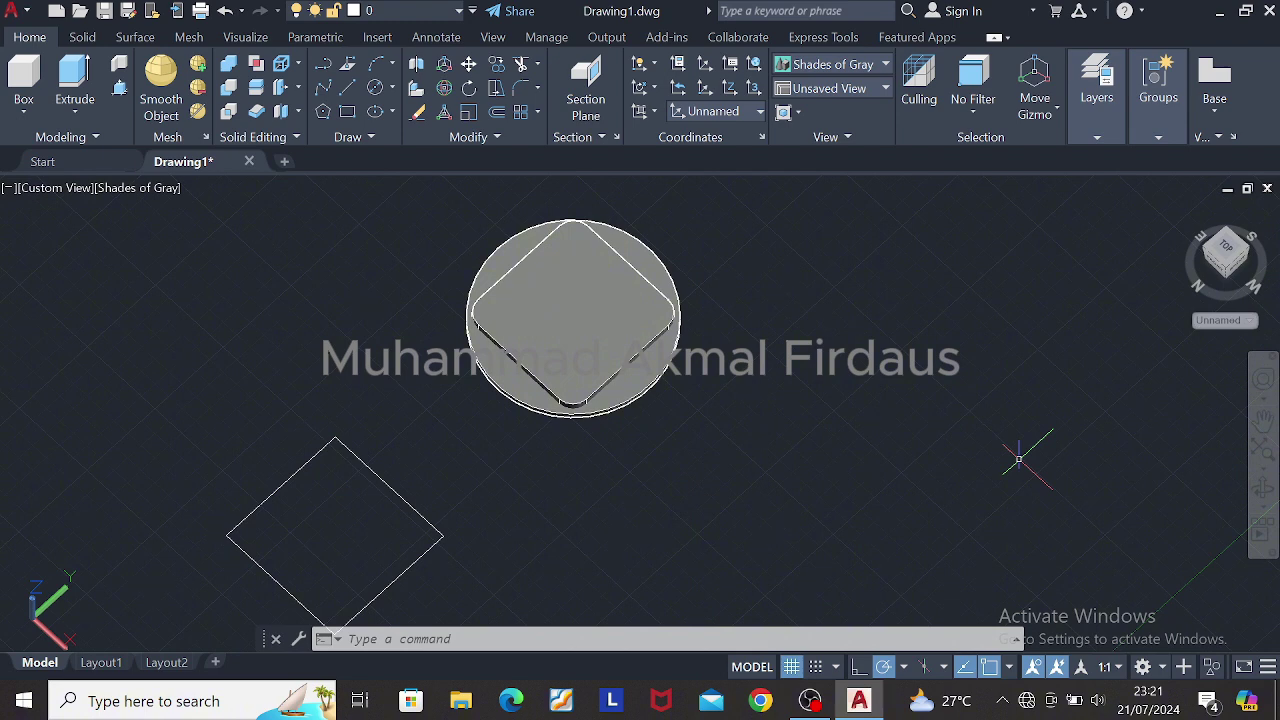
key(Escape)
click(810, 700)
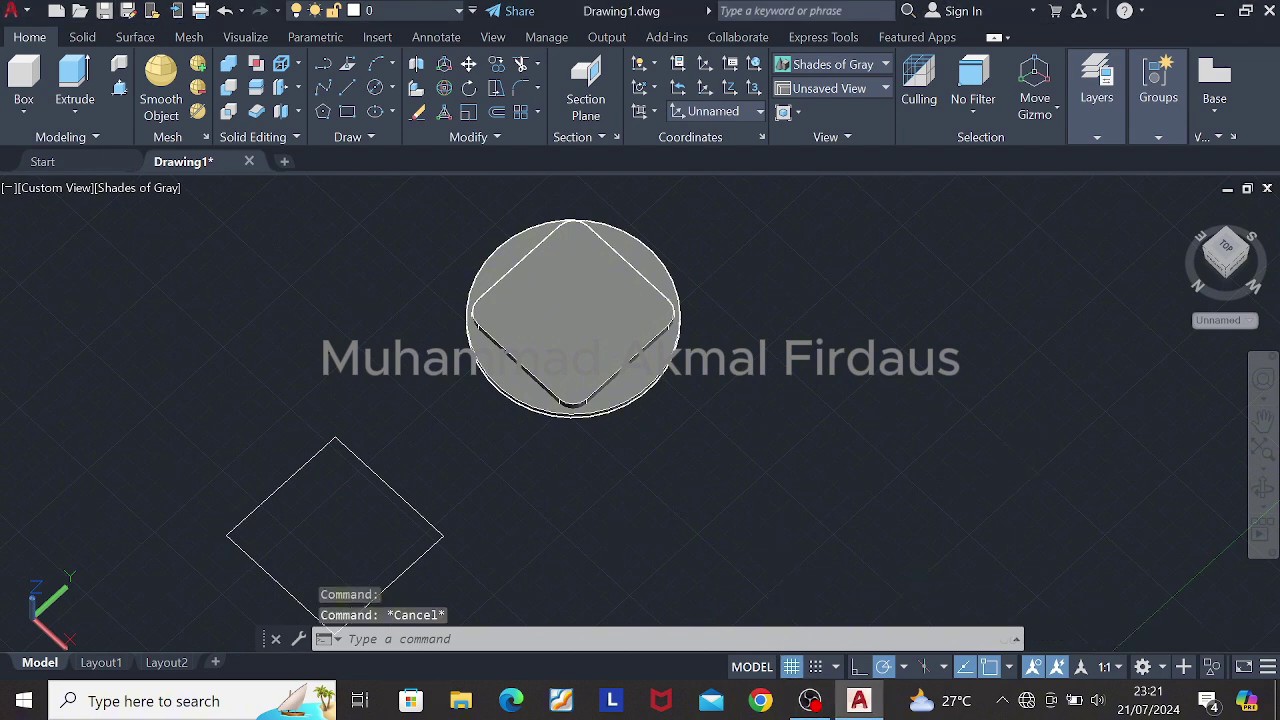
Step: Undo the rounded square's move and the extrusion of the circular disc
shift+middle_drag(722, 390, 771, 287)
key(ctrl+z)
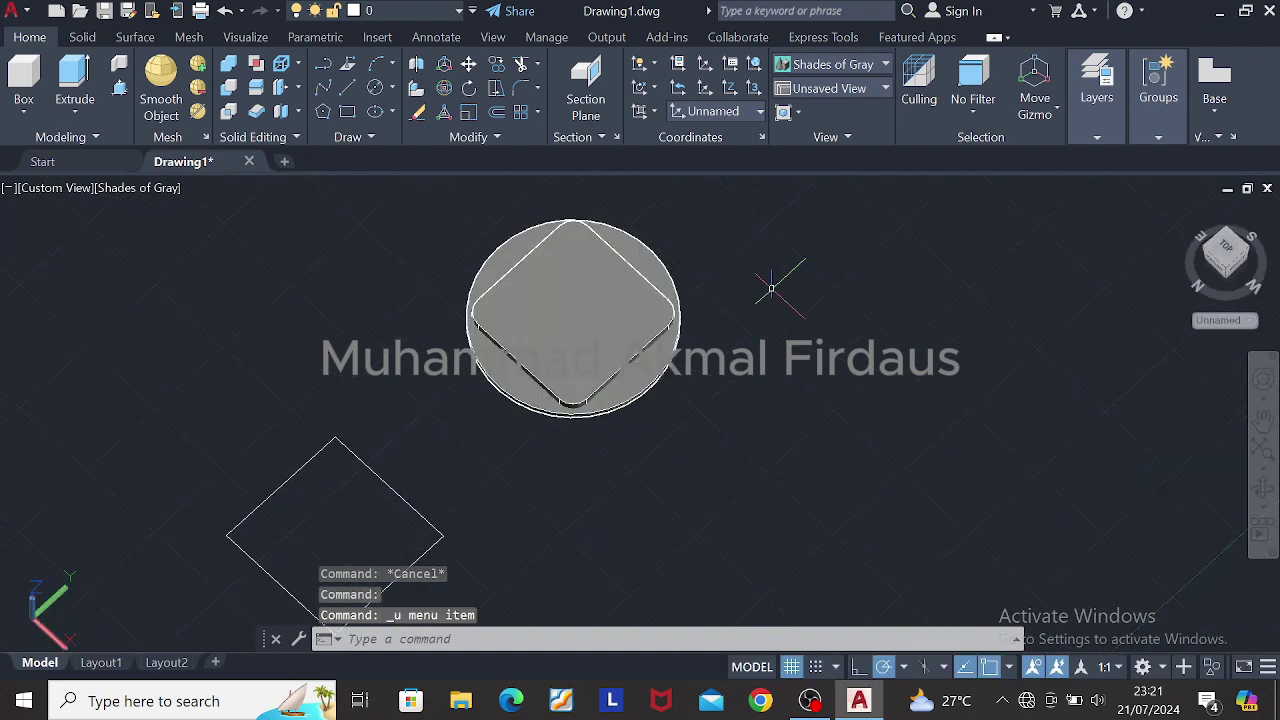
key(ctrl+z)
key(ctrl+z)
key(ctrl+z)
key(ctrl+z)
click(120, 87)
click(622, 364)
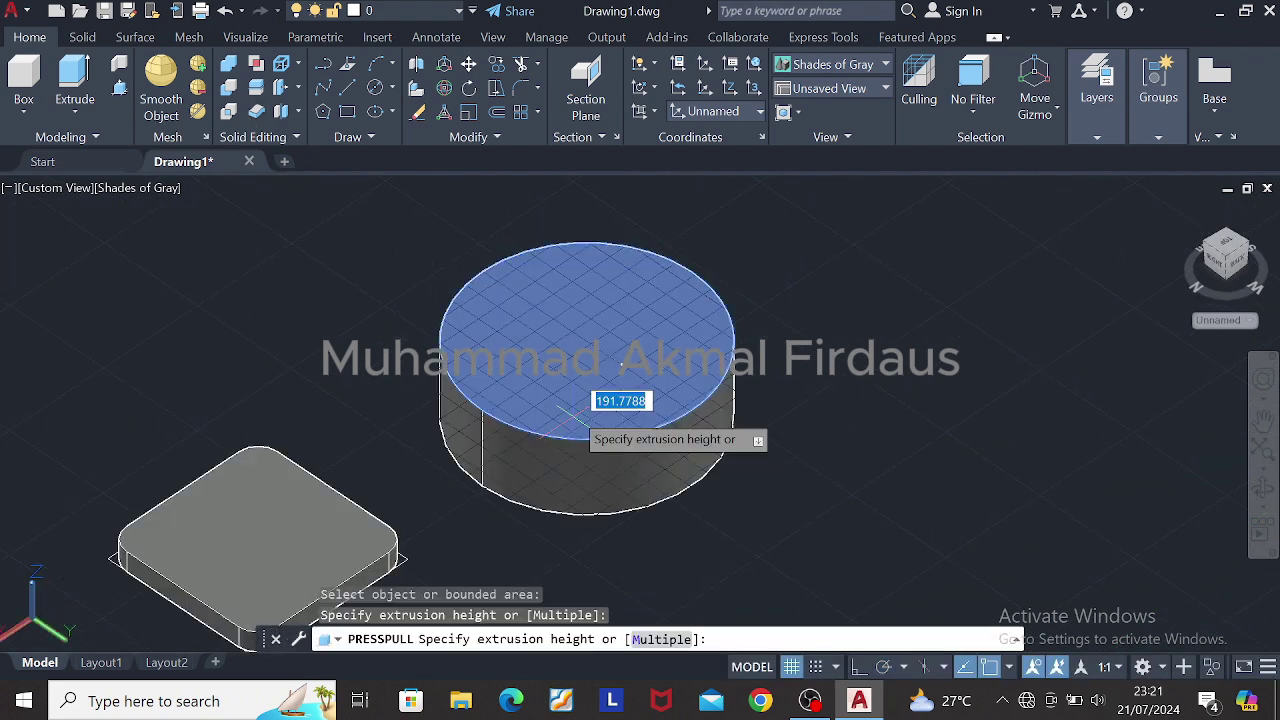
key(Escape)
Step: Press-pull the circle into a disc with a height of 20
key(Return)
key(Return)
click(578, 342)
text(2)
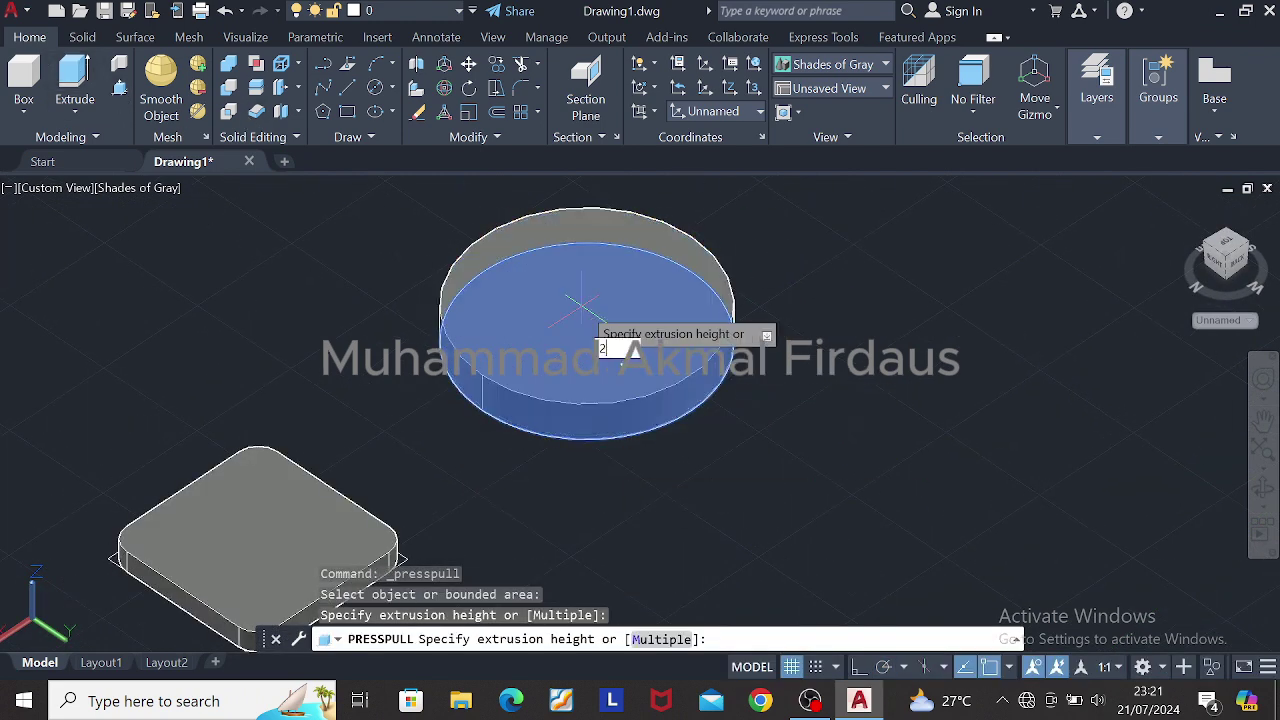
text(0)
key(Return)
key(Return)
Step: Move the rounded square solid from the centre of its base to the centre of the disc
click(268, 527)
click(468, 64)
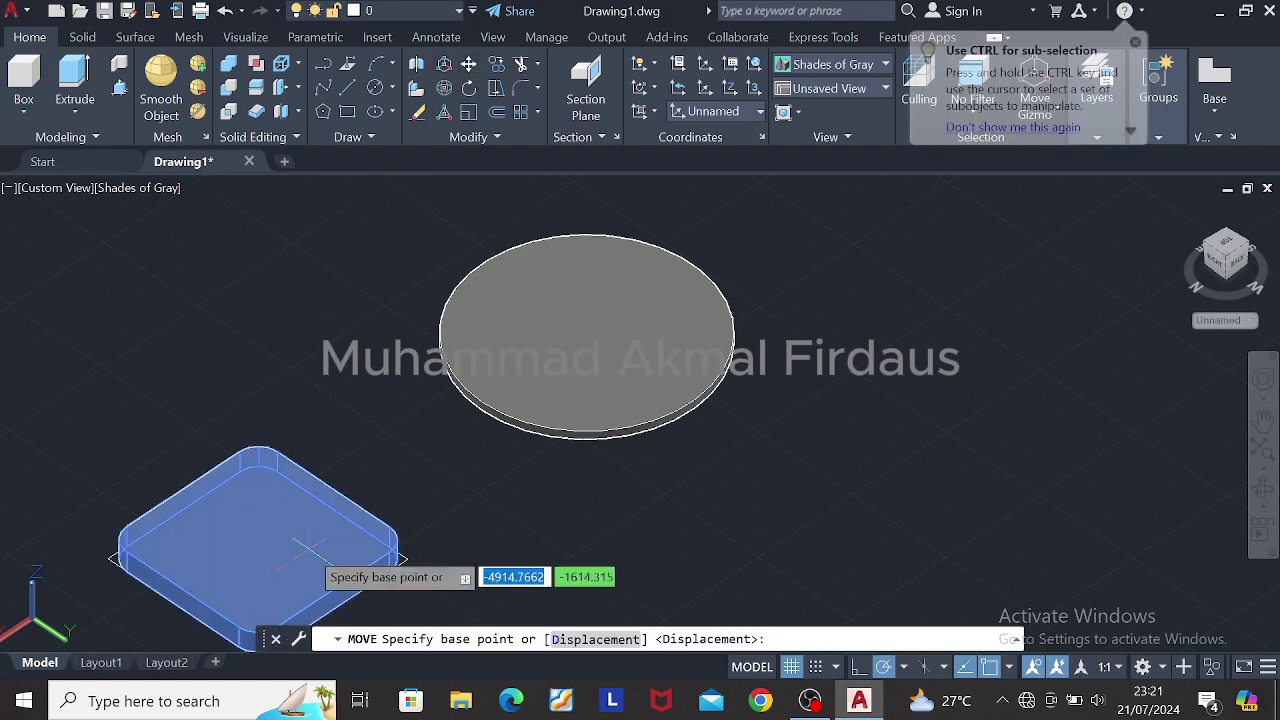
click(253, 557)
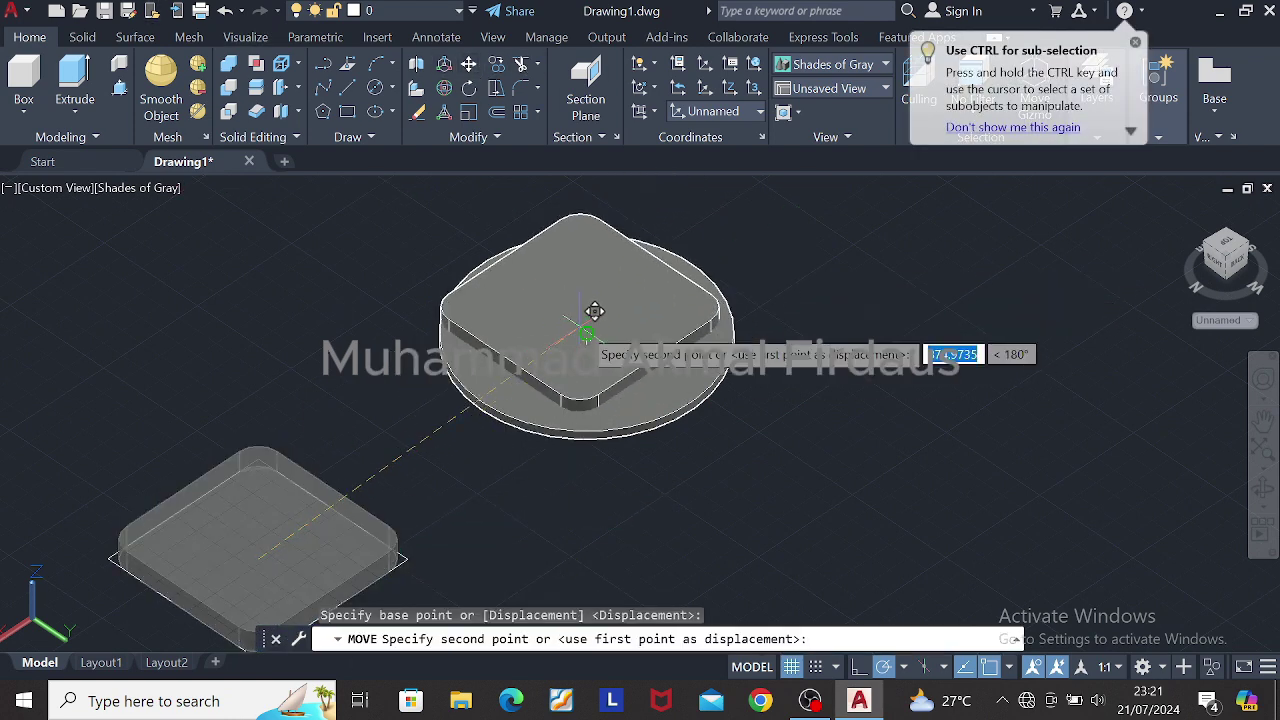
key(Escape)
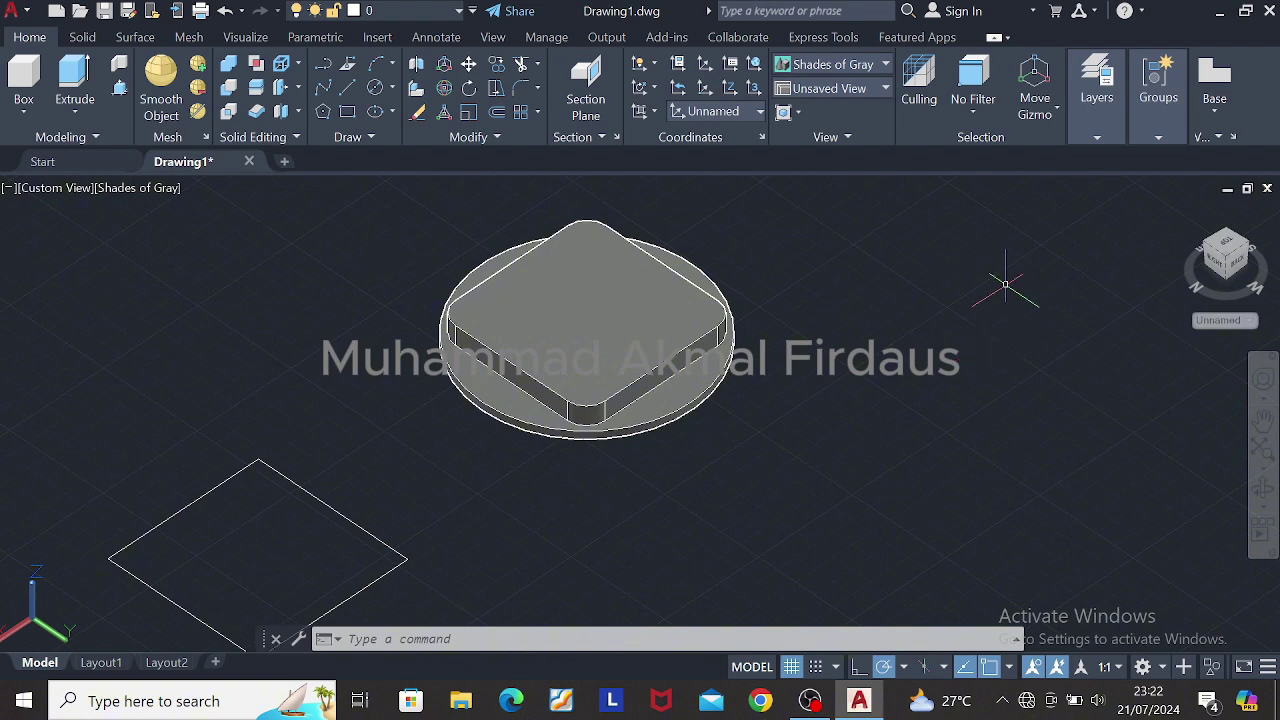
click(346, 90)
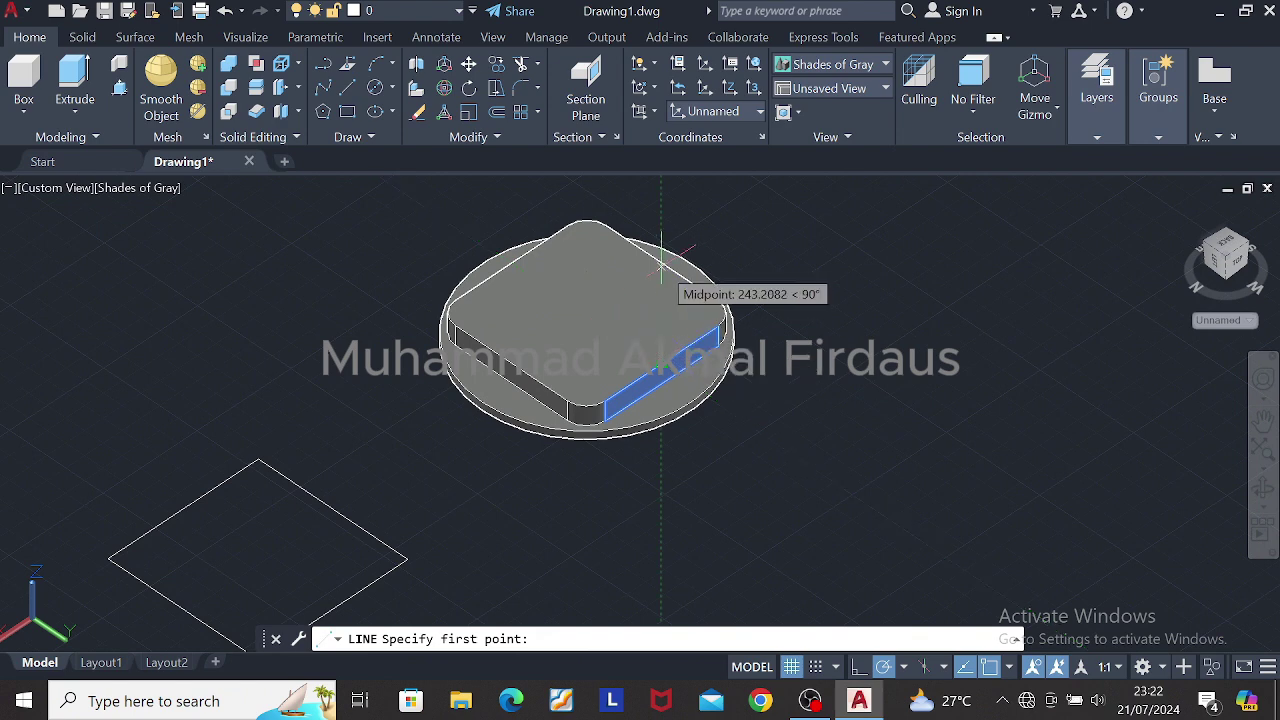
shift+middle_drag(707, 310, 640, 380)
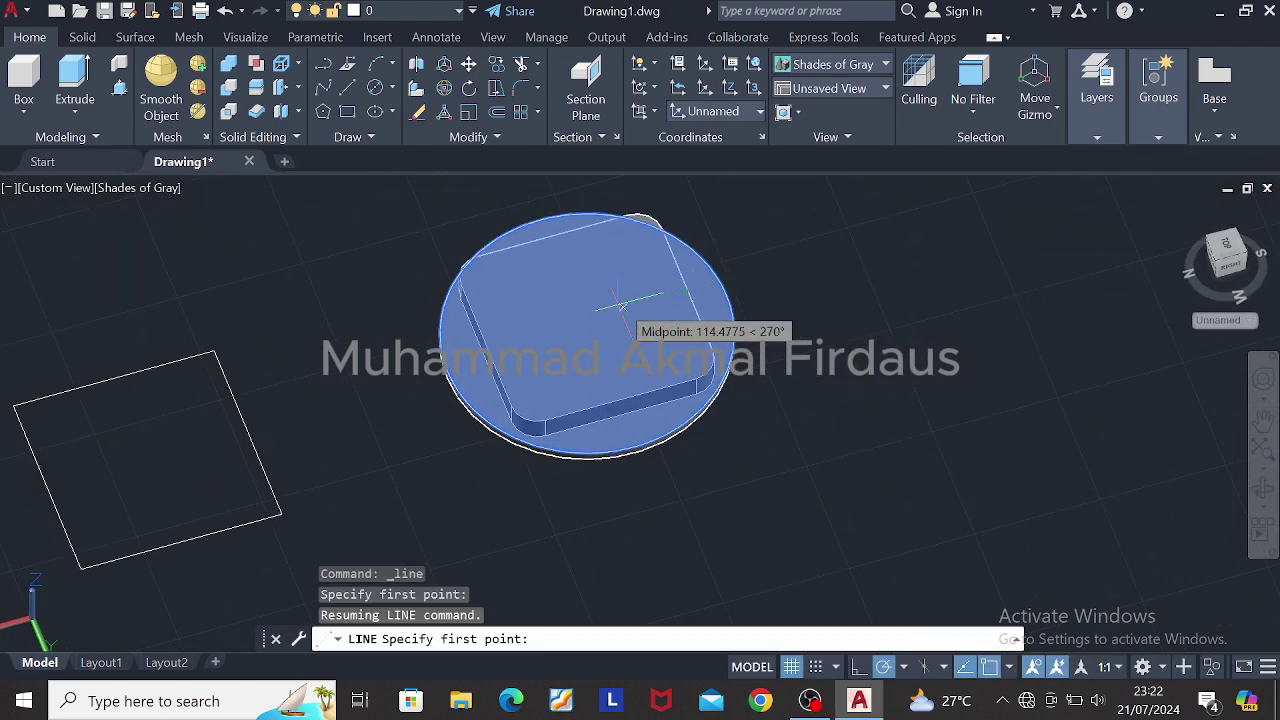
key(Escape)
Step: Set the viewport's visual style to 2D Wireframe
click(795, 65)
click(805, 100)
text(l)
key(Return)
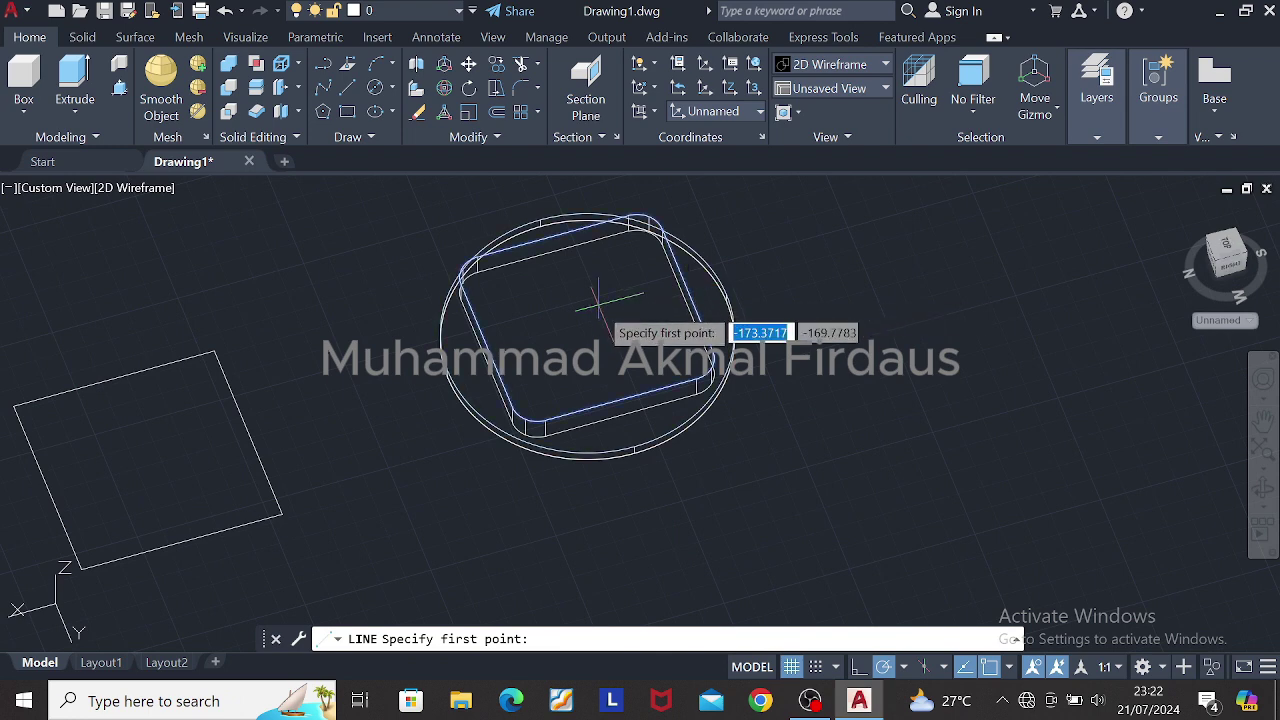
key(Escape)
Step: Draw a line between the midpoints of two opposite edges on the rounded square's top face
shift+middle_drag(580, 316, 528, 436)
click(349, 89)
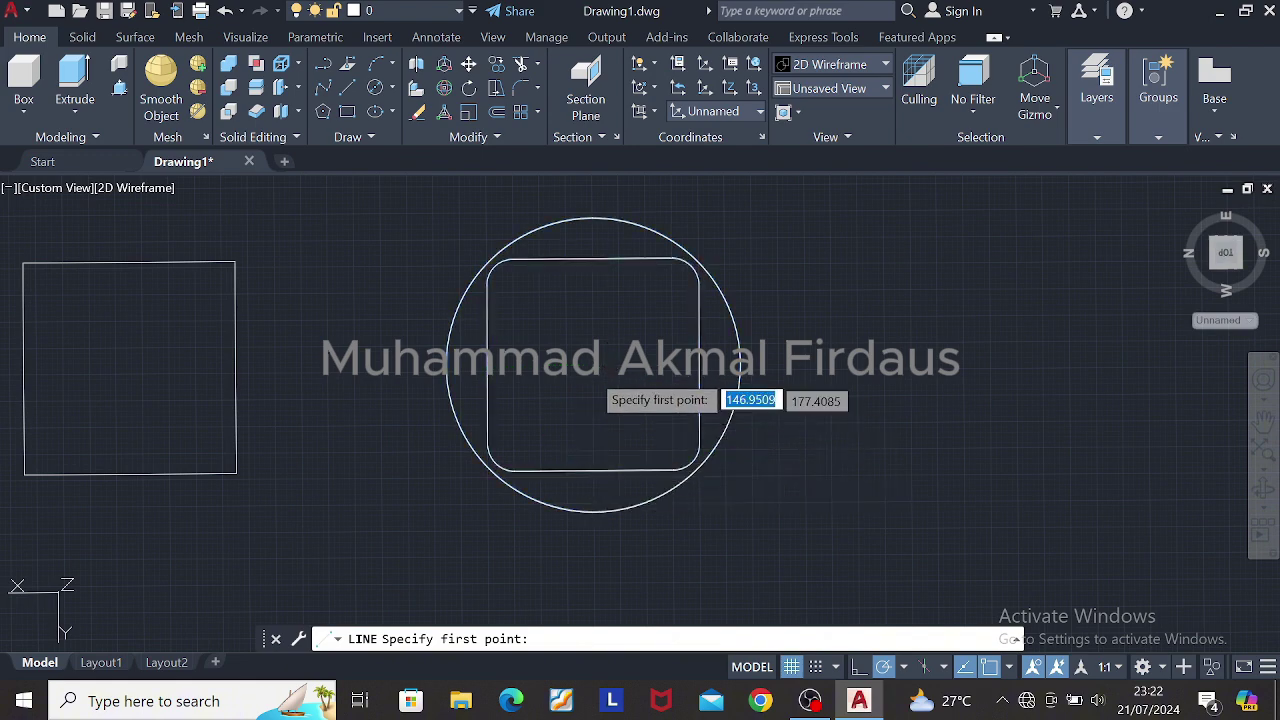
shift+middle_drag(718, 371, 616, 416)
scroll(669, 277, down, 2)
scroll(617, 416, up, 6)
scroll(695, 316, down, 2)
click(703, 312)
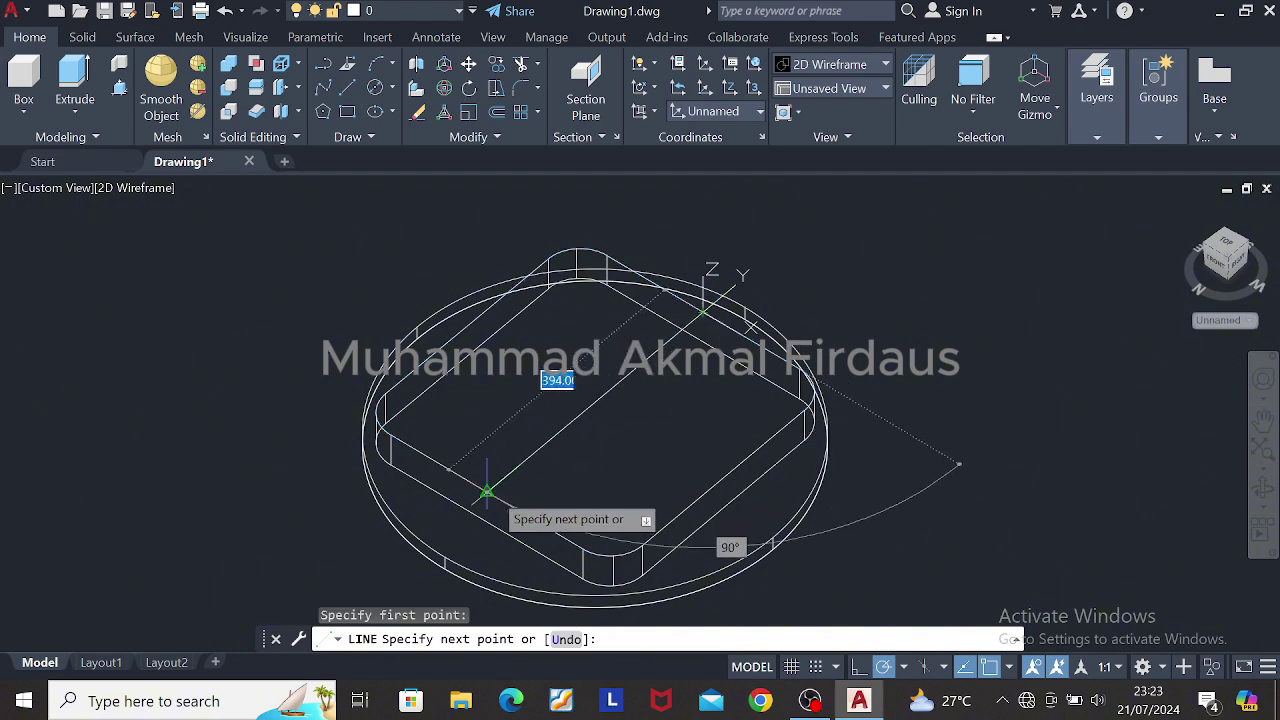
click(488, 491)
key(Escape)
Step: Draw a second line from the midpoint of an adjacent top edge to the midpoint of the first line
click(348, 88)
click(722, 477)
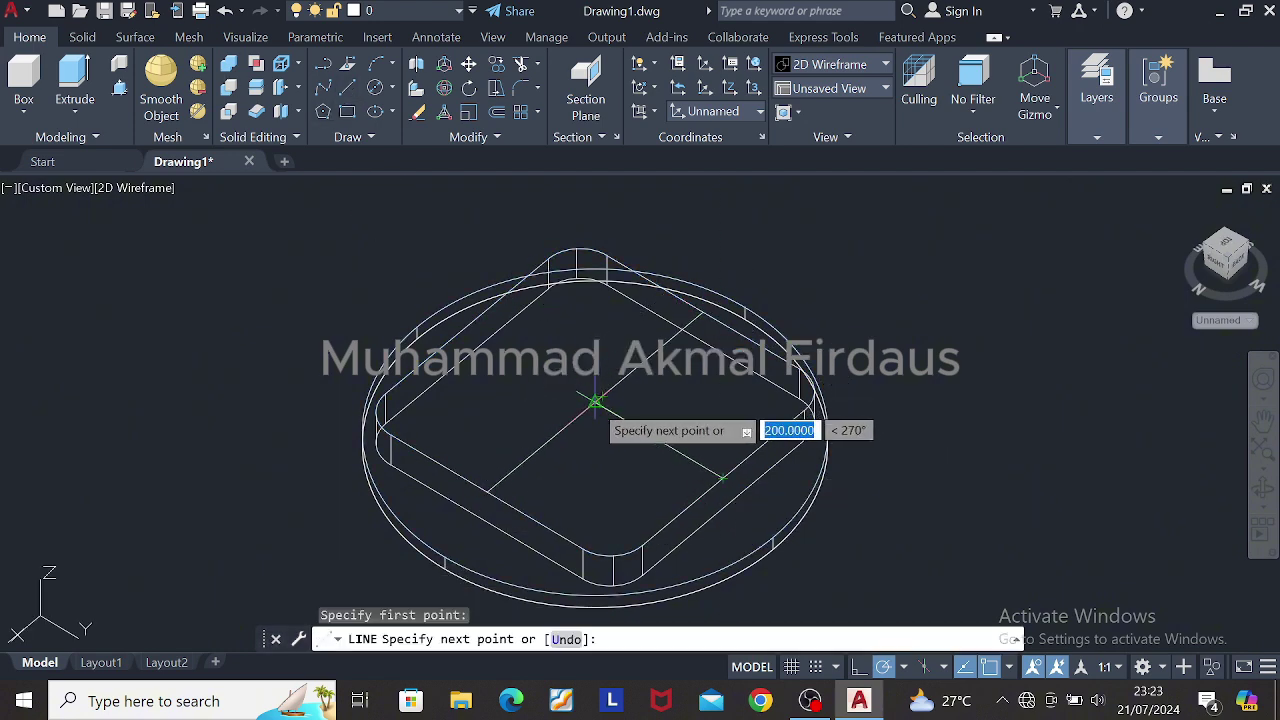
mouse_move(591, 400)
shift+middle_down()
mouse_move(523, 406)
mouse_move(595, 403)
shift+middle_up()
key(Escape)
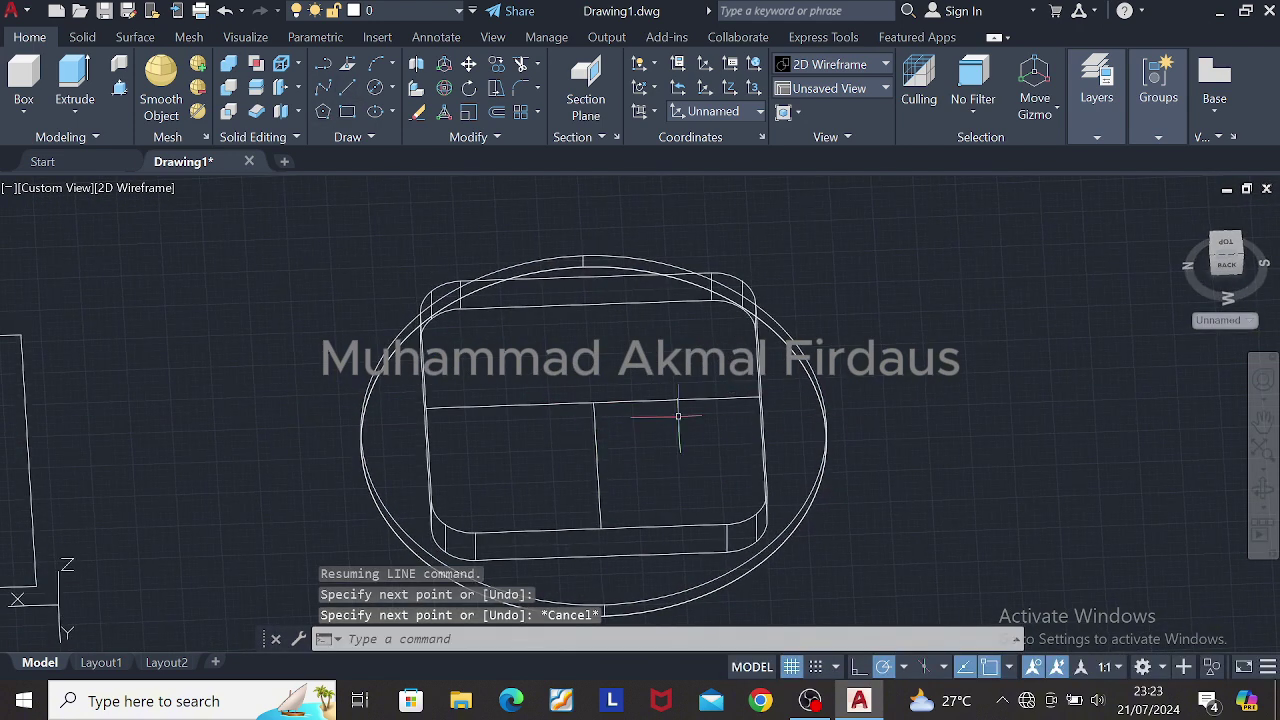
Step: Draw a circle with a diameter of 260 centred where the two lines meet on the top face
shift+middle_drag(1150, 320, 1110, 440)
click(1228, 248)
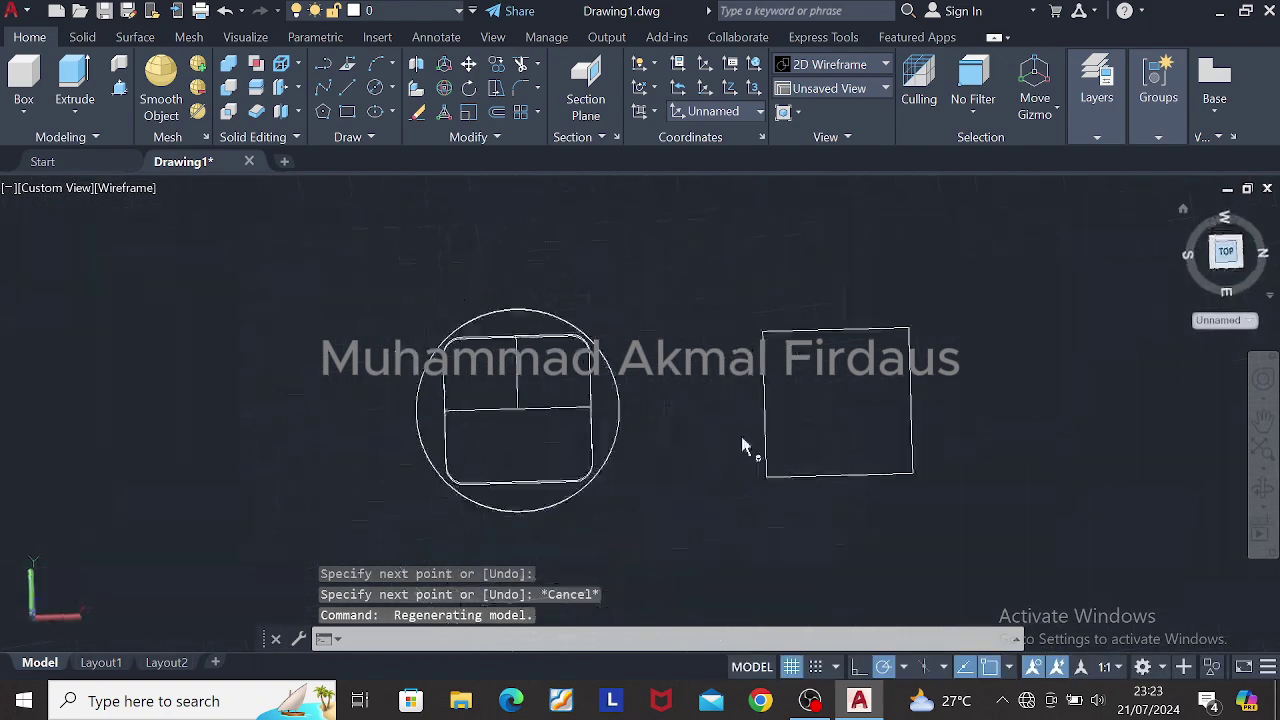
scroll(514, 437, up, 4)
shift+middle_drag(514, 437, 131, 383)
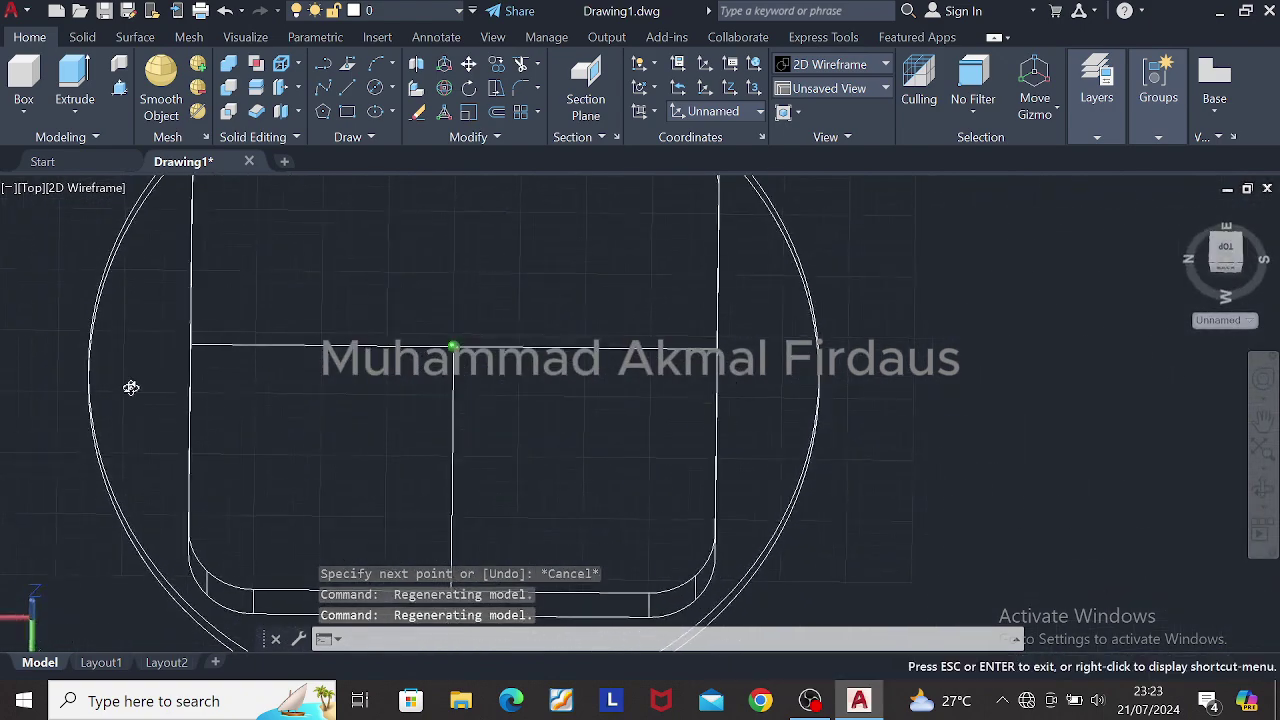
text(c)
key(Return)
click(454, 347)
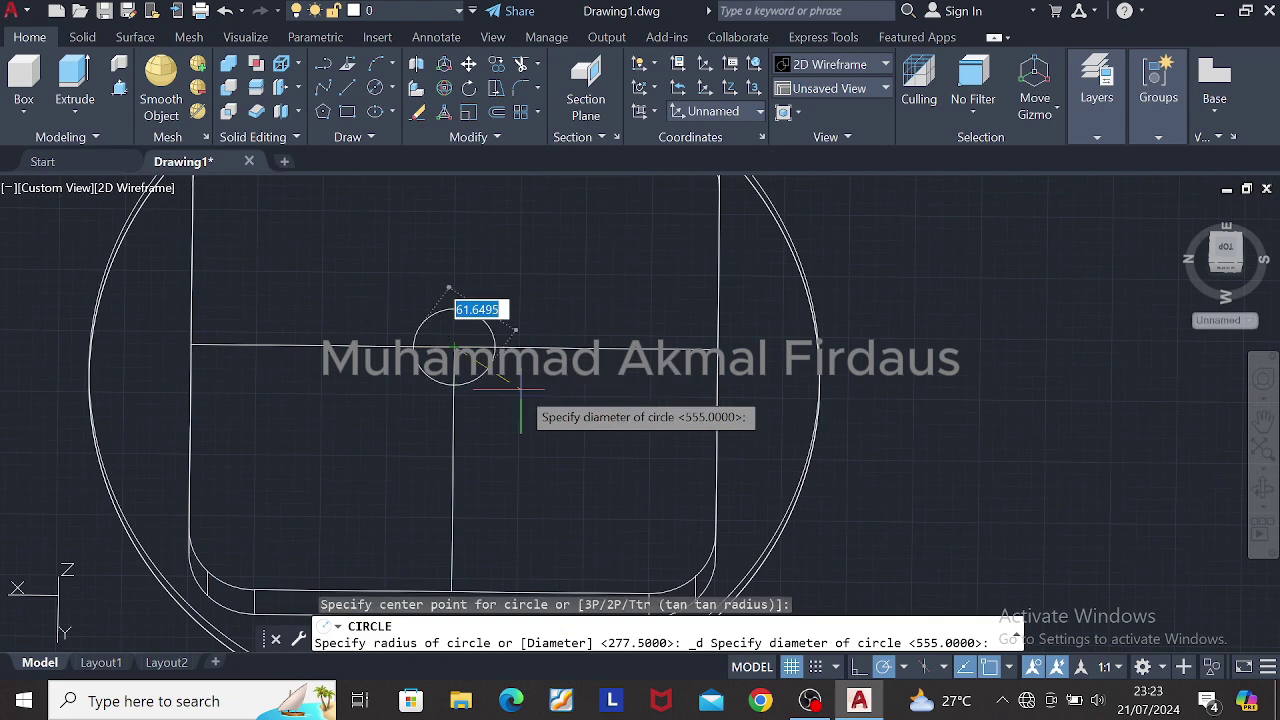
text(260)
key(Return)
key(Escape)
Step: Delete the two construction lines on the rounded square's top face, keeping the 260-diameter circle
click(453, 401)
click(390, 334)
key(Escape)
click(394, 337)
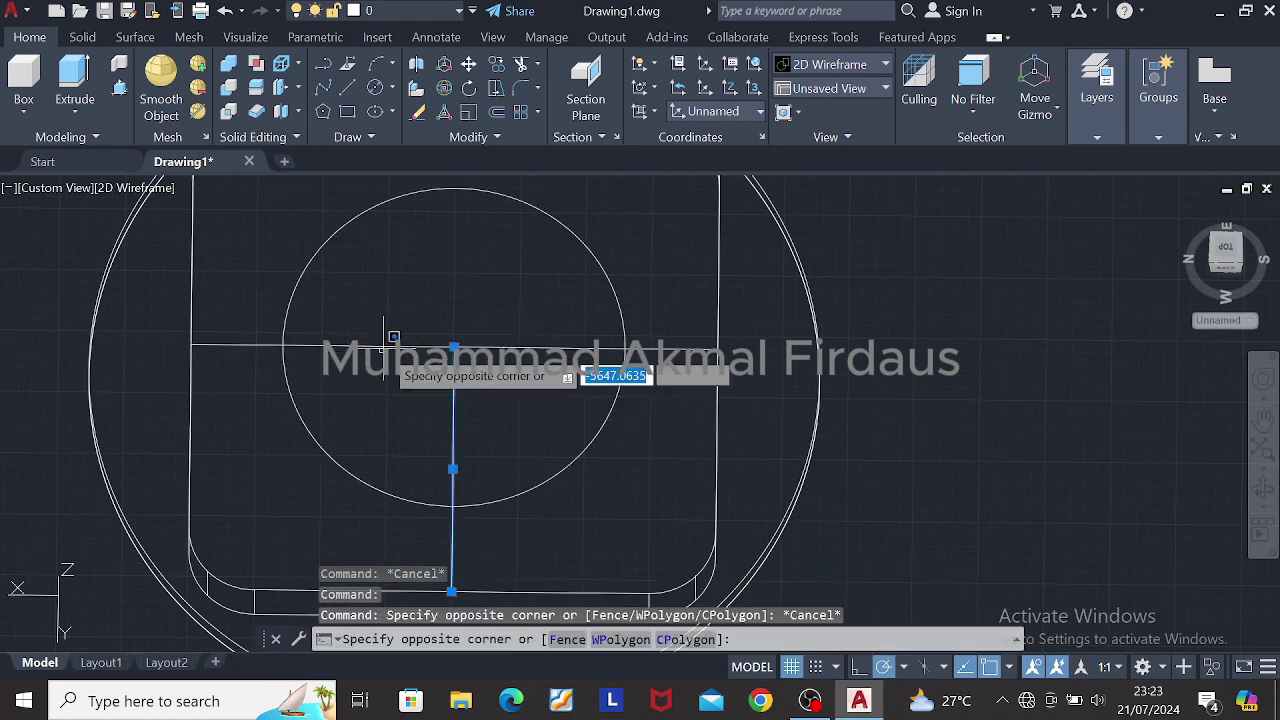
key(Escape)
click(385, 346)
key(Delete)
Step: Set the viewport's visual style to Shades of Gray
click(885, 64)
click(978, 188)
shift+middle_drag(731, 400, 826, 370)
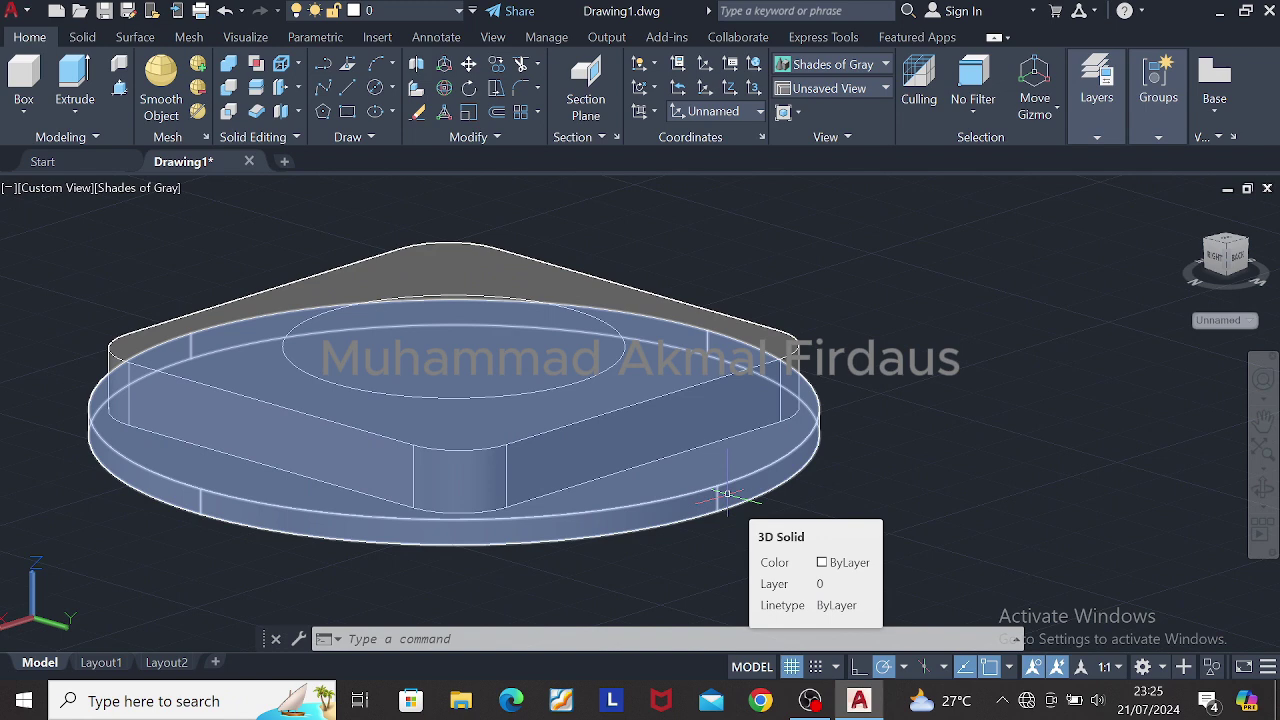
Step: Presspull the 260-diameter circle upward by 200 to form a cylinder on the rounded square plate
key(ctrl+shift+e)
click(567, 372)
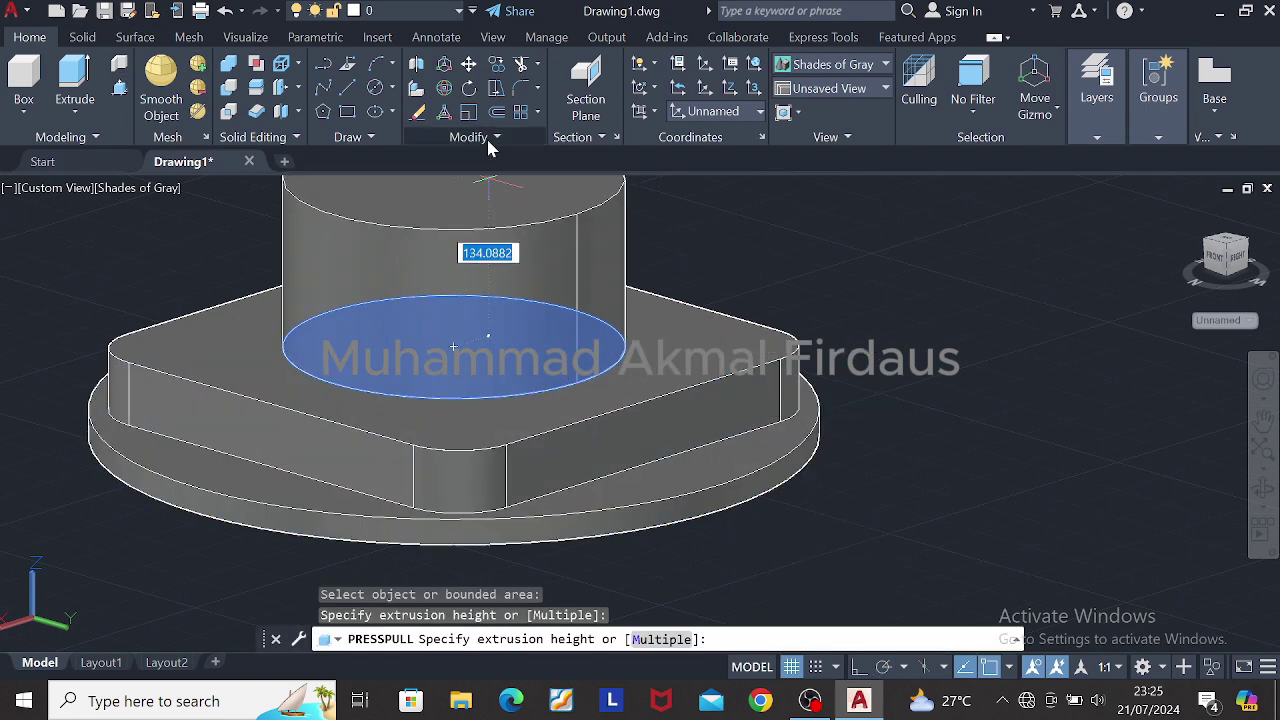
text(200)
key(Return)
key(Return)
Step: Draw a circle with a diameter of 320 centred on the cylinder's top face
scroll(452, 207, down, 5)
key(Caps_Lock)
middle_drag(505, 205, 495, 351)
scroll(477, 281, up, 3)
scroll(477, 280, down, 1)
click(375, 88)
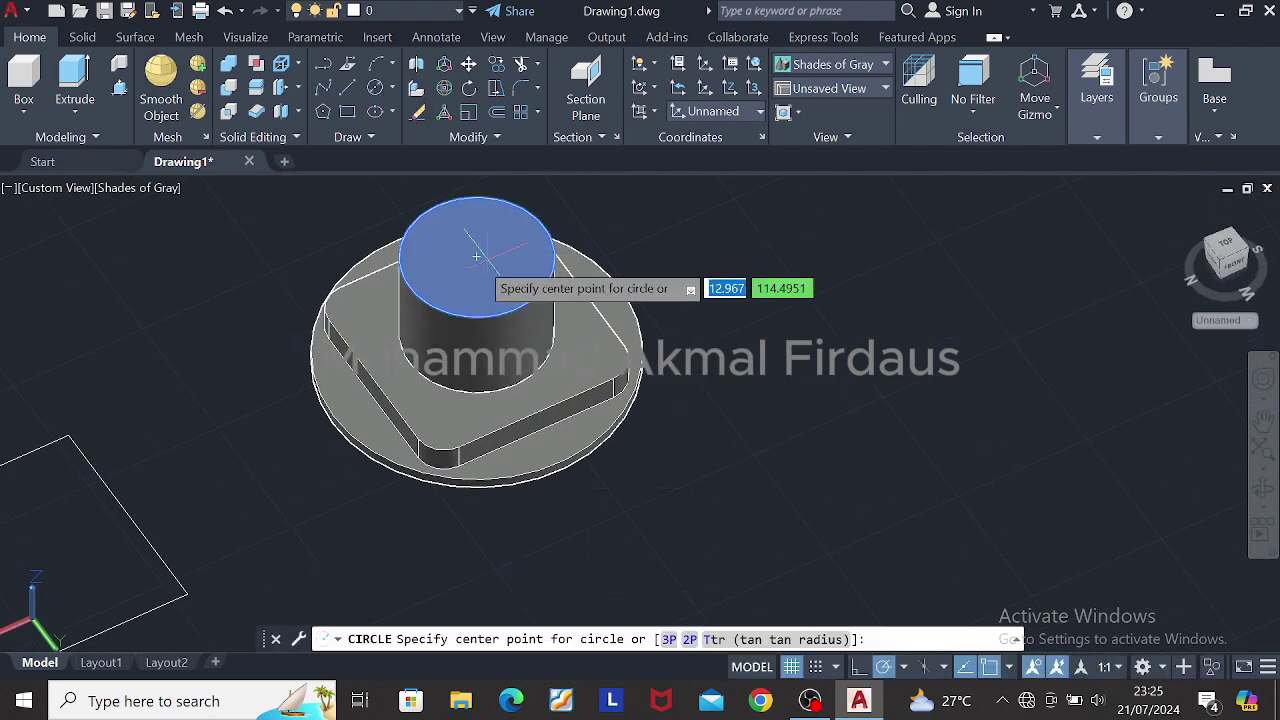
click(477, 258)
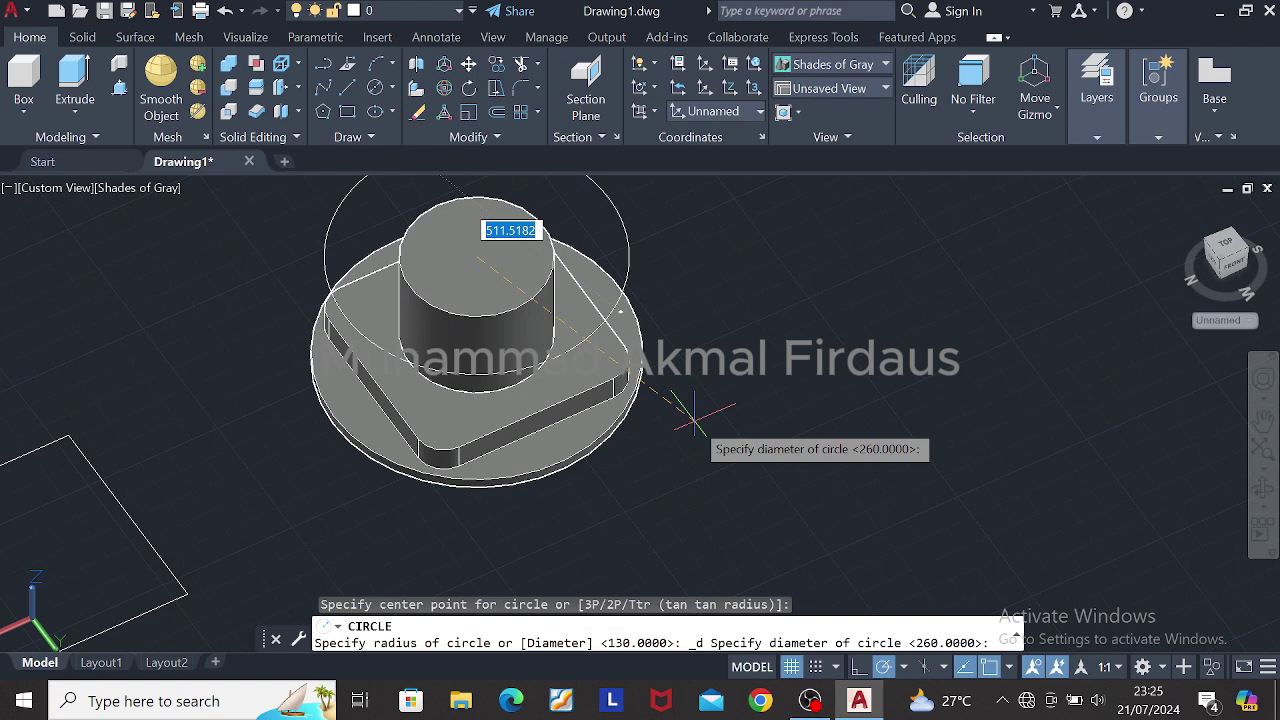
text(320)
key(Return)
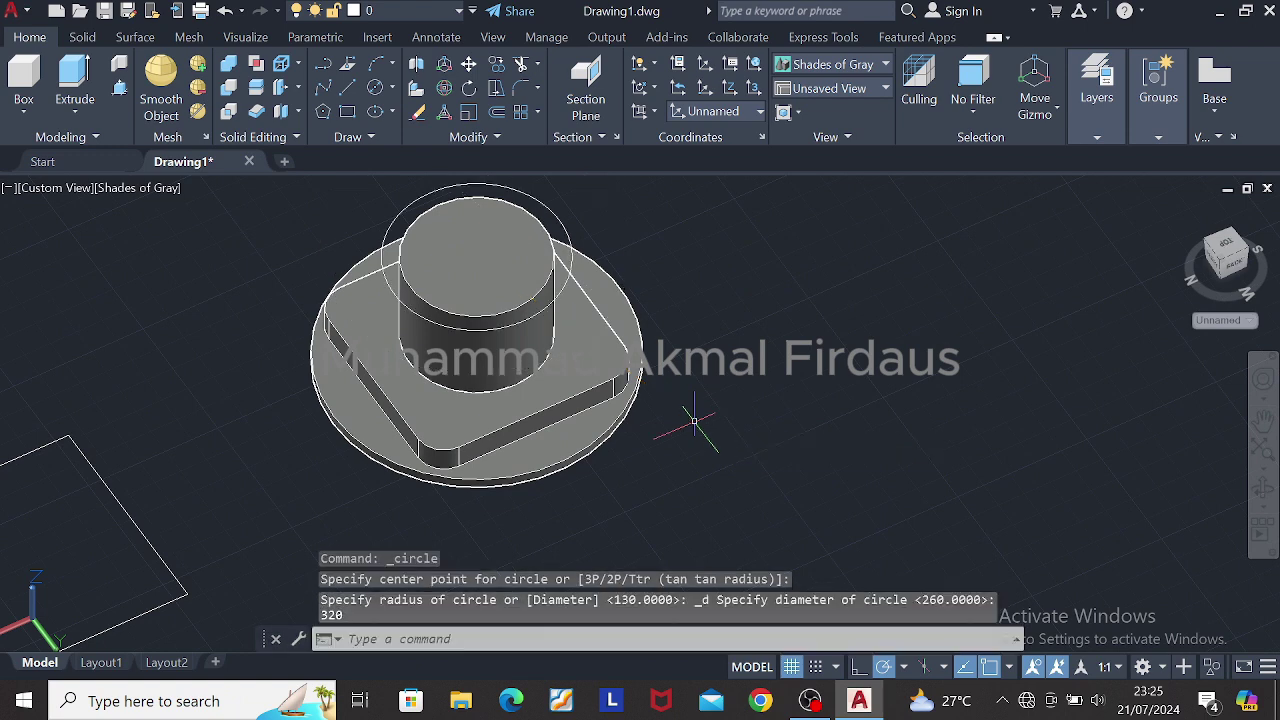
click(119, 89)
click(522, 279)
key(Escape)
Step: Presspull the 320-diameter circle at the cylinder's top by 20 to form a flange
click(119, 89)
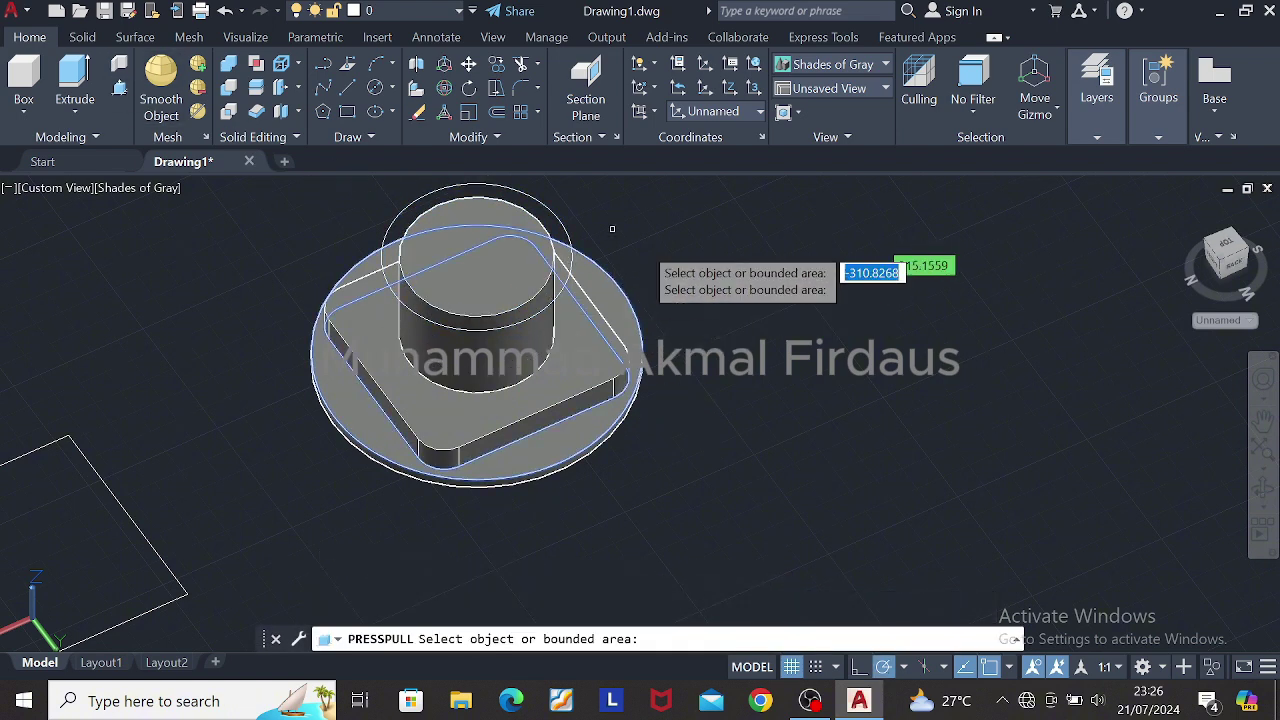
shift+middle_drag(612, 229, 571, 206)
click(560, 206)
text(20)
key(Return)
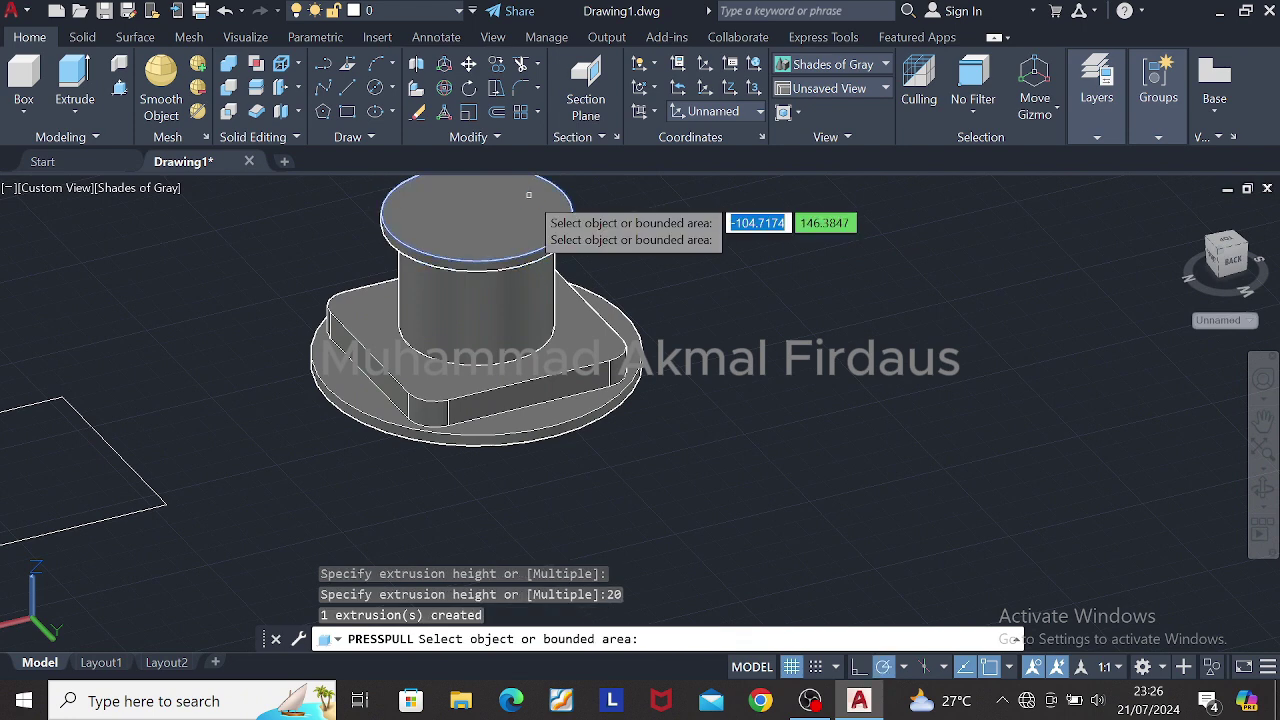
key(Escape)
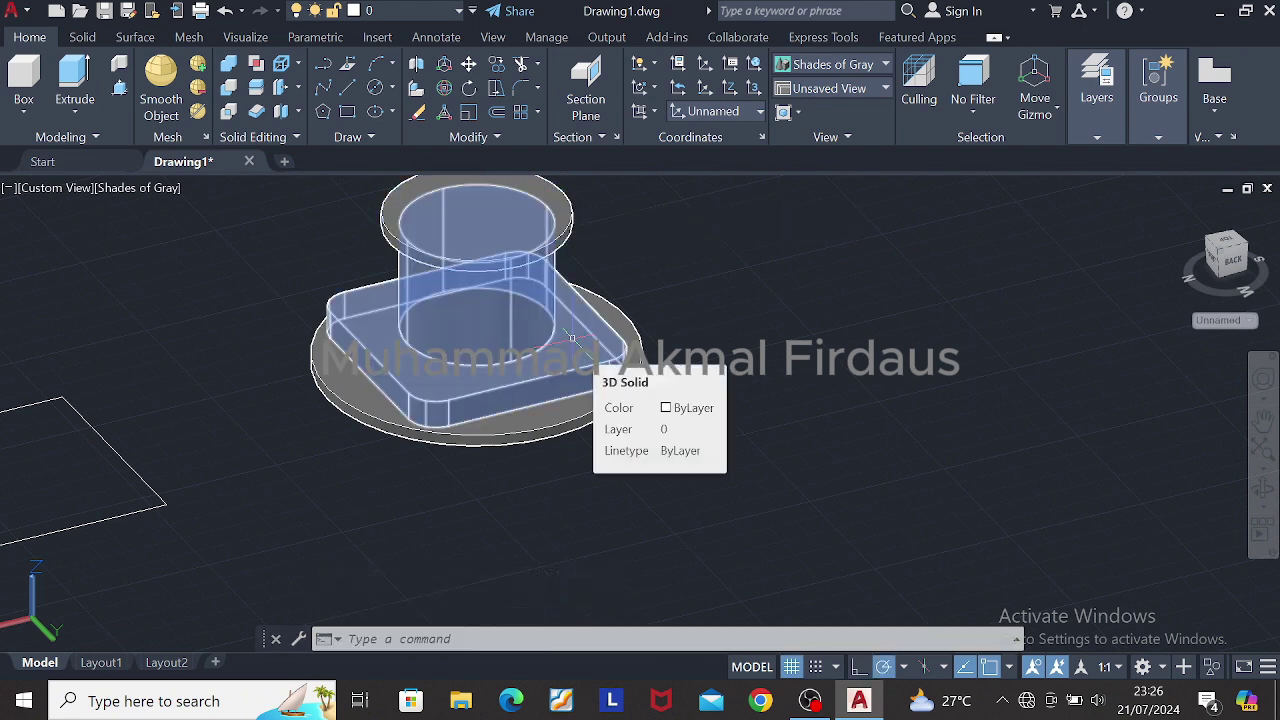
Step: Delete the leftover square lying beside the stacked part
shift+middle_drag(571, 337, 771, 580)
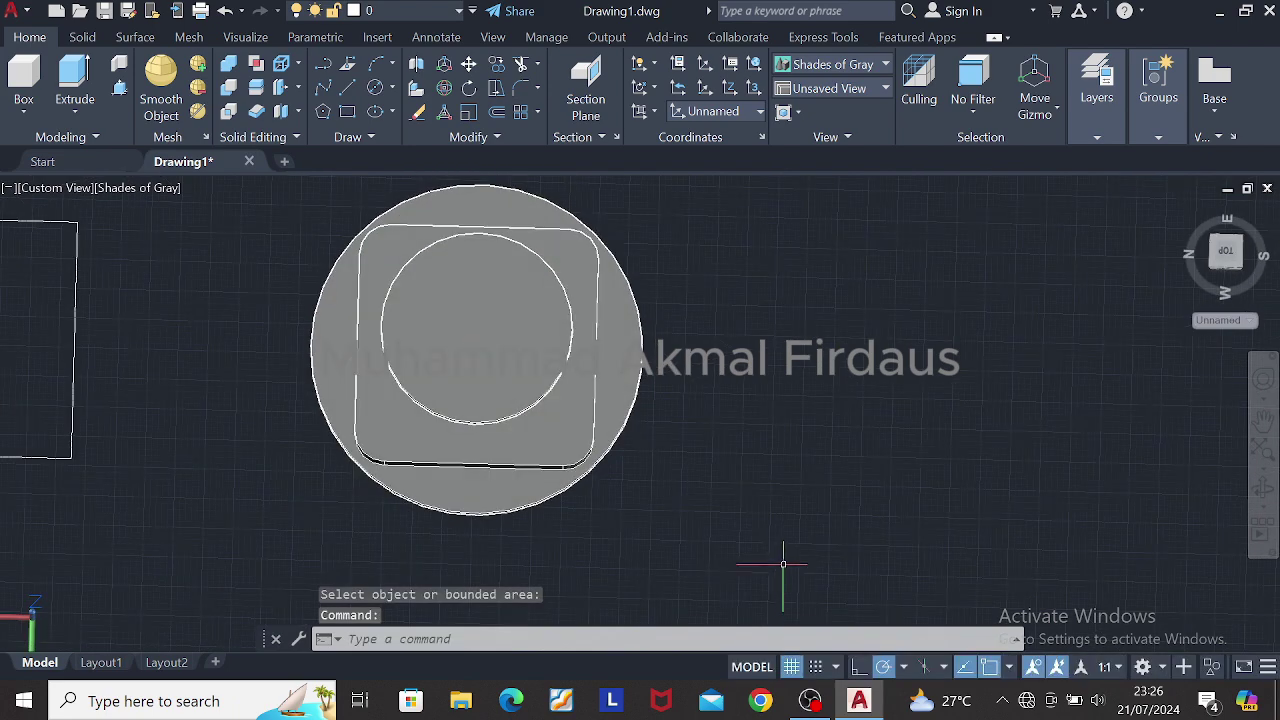
click(1231, 258)
click(1253, 208)
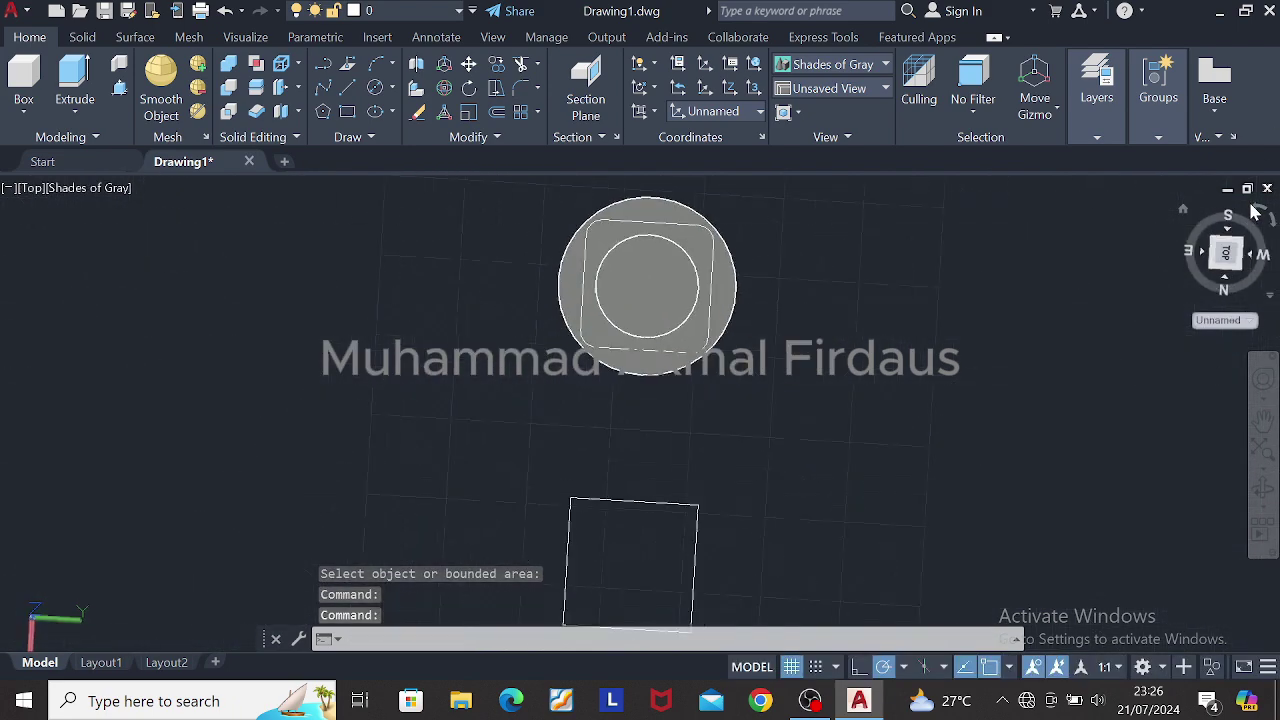
click(1253, 208)
mouse_move(324, 426)
middle_down()
mouse_move(354, 426)
mouse_move(317, 380)
mouse_move(177, 390)
middle_up()
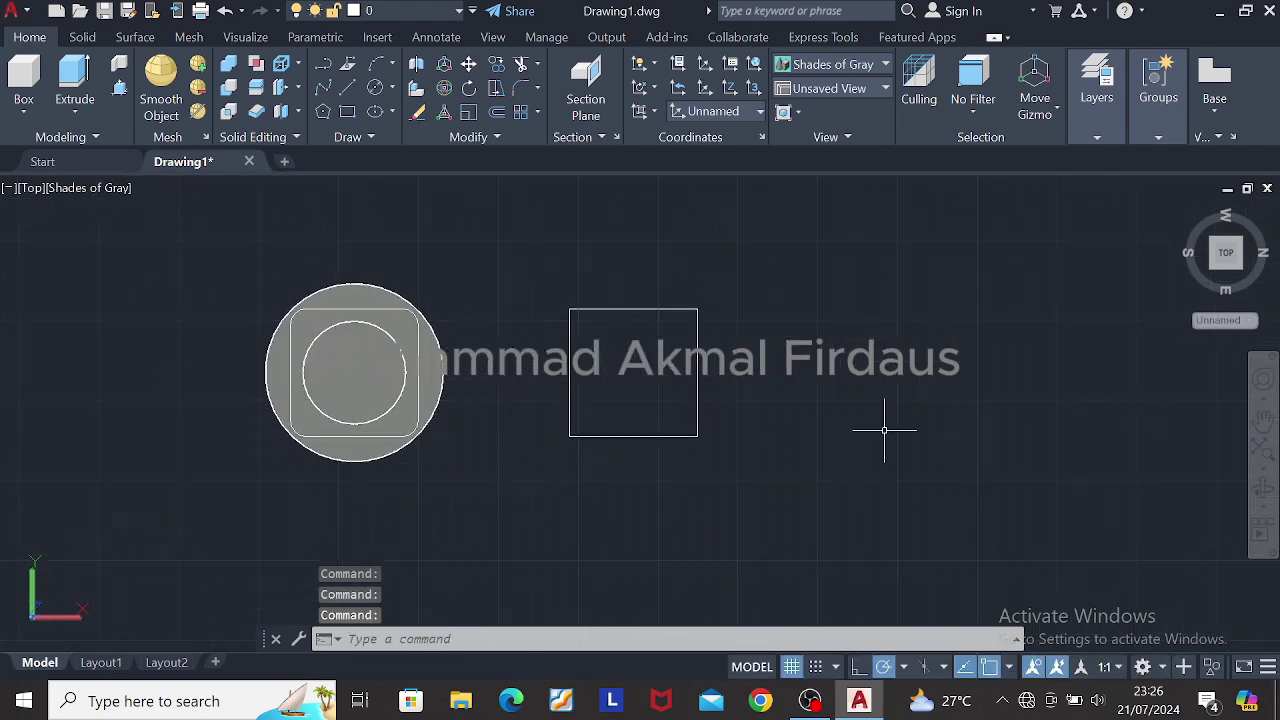
click(698, 432)
key(Delete)
Step: Draw a six-sided polygon in the empty area beside the part, circumscribed about a circle with a radius of 35
click(323, 111)
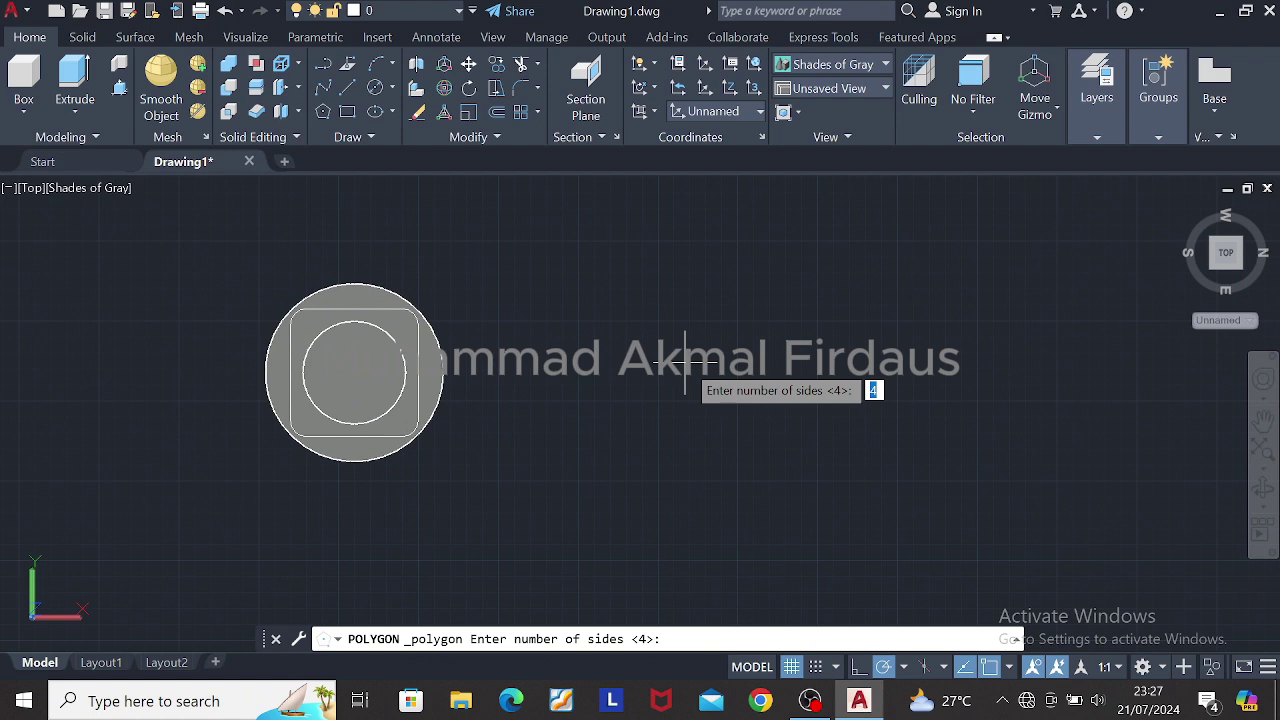
text(6)
key(Return)
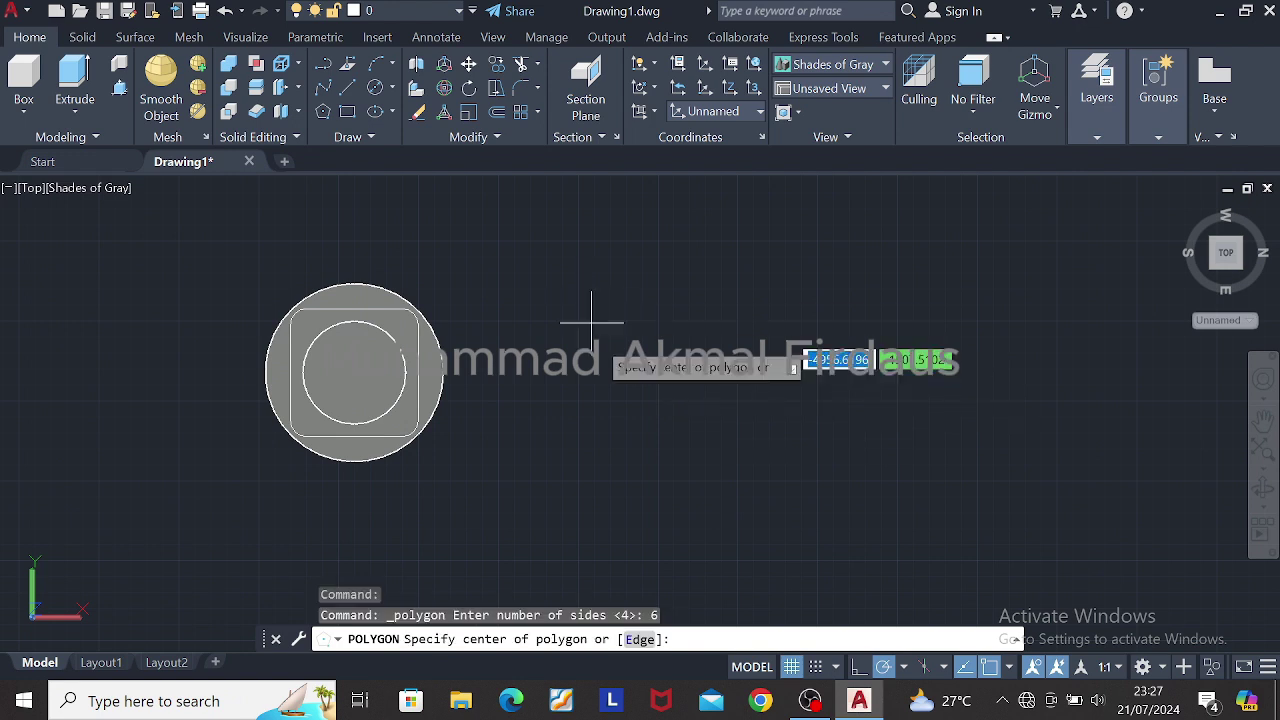
click(672, 378)
click(743, 450)
text(35)
key(Return)
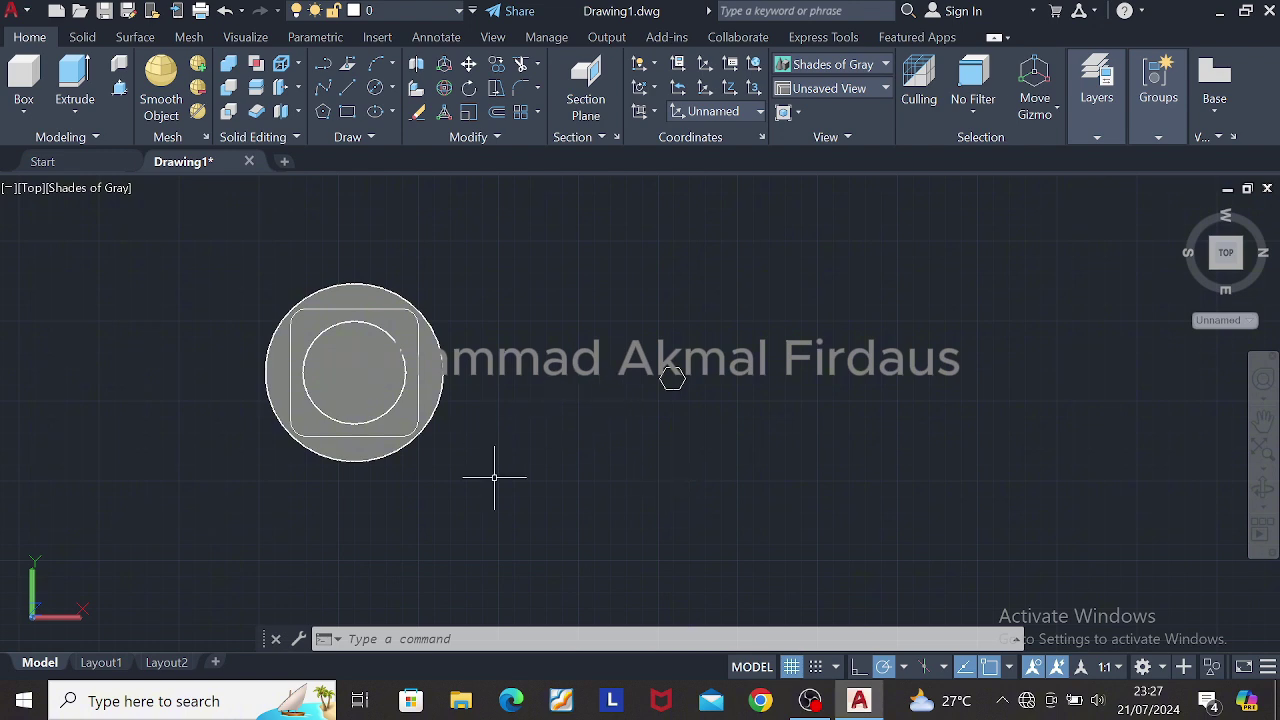
shift+middle_drag(494, 478, 634, 441)
key(ctrl+z)
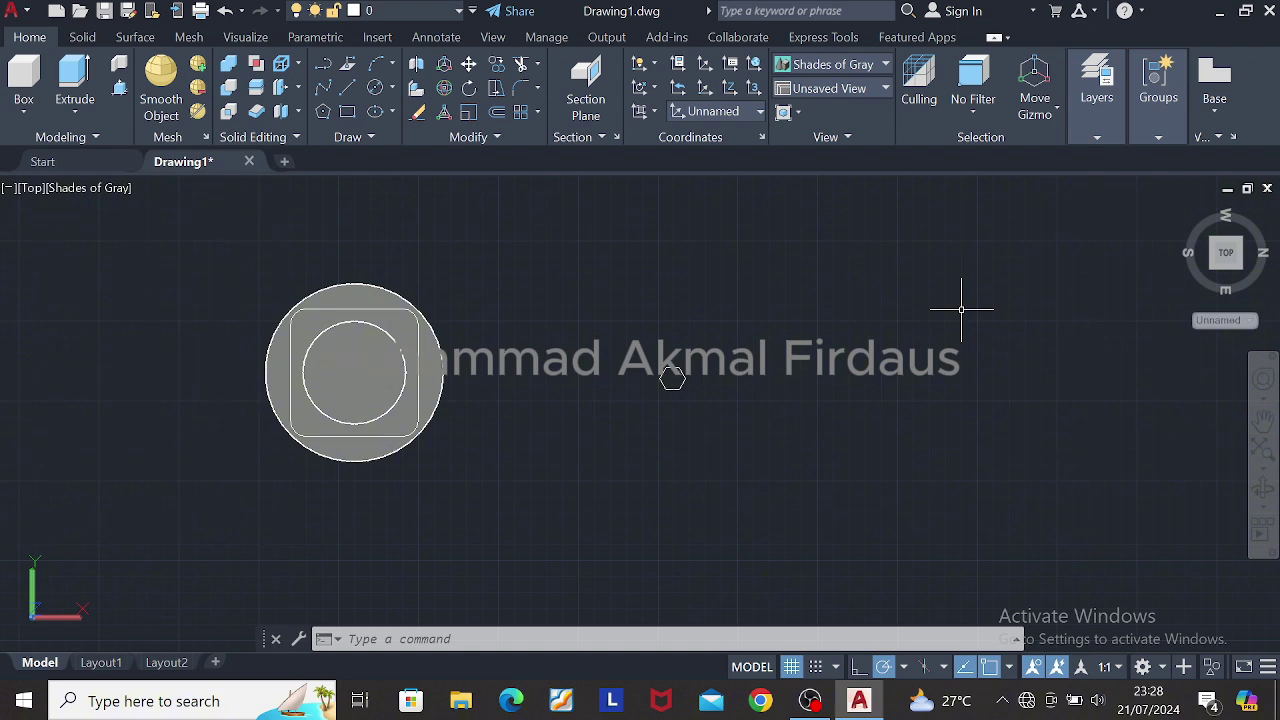
Step: Draw a circle with a diameter of 40 centred in the hexagon
click(375, 87)
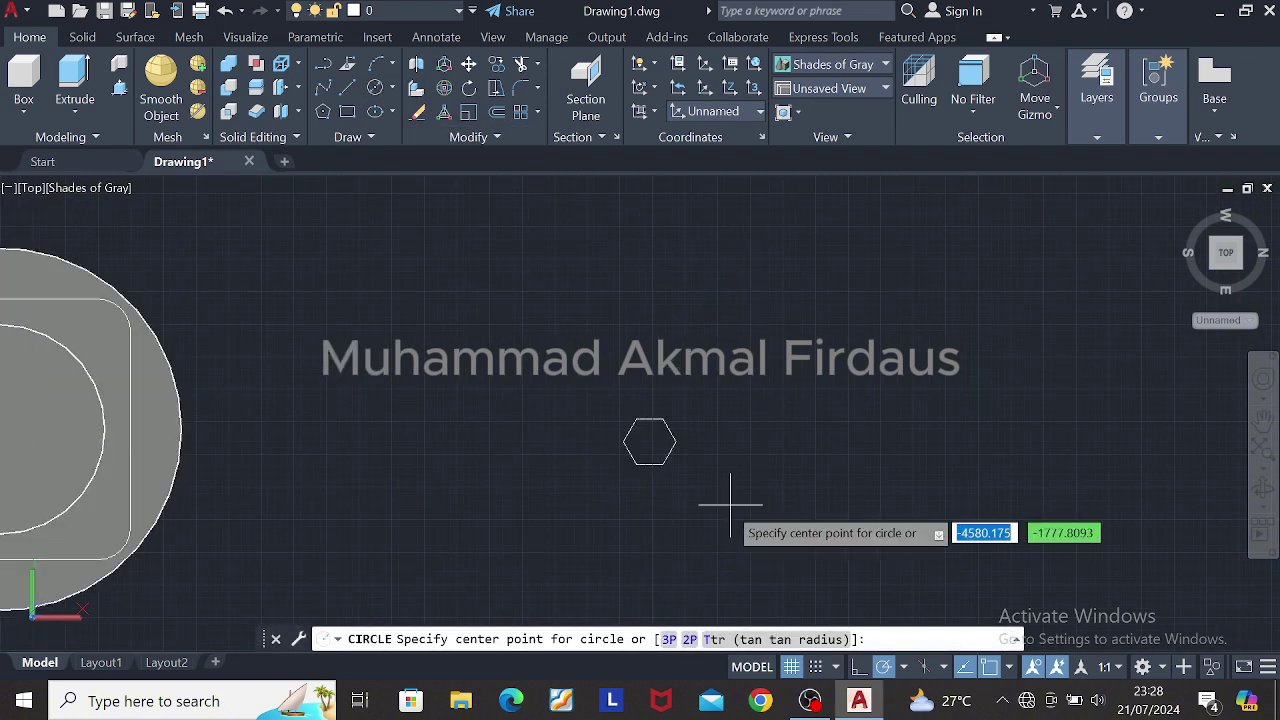
click(650, 441)
text(d)
key(Return)
text(40)
key(Return)
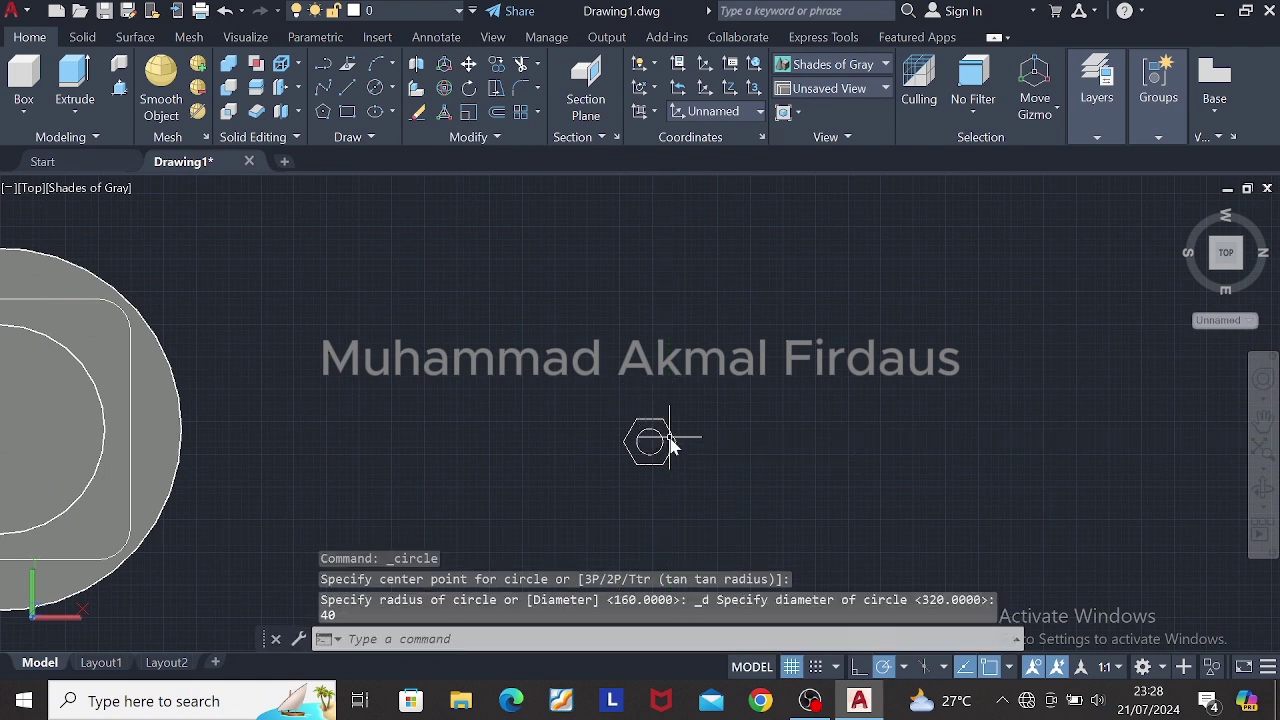
key(Escape)
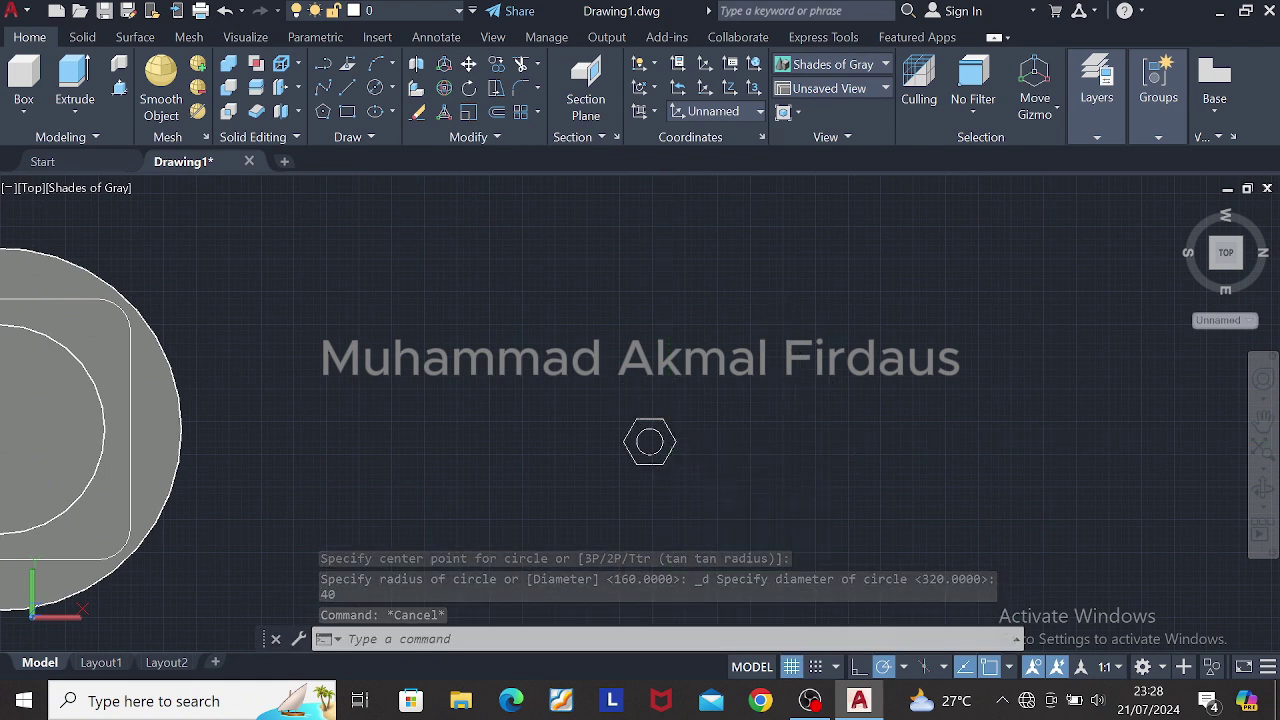
Step: Try to move the hexagon and its inner circle next to a corner of the rounded square plate
scroll(697, 451, up, 5)
shift+middle_drag(674, 436, 720, 361)
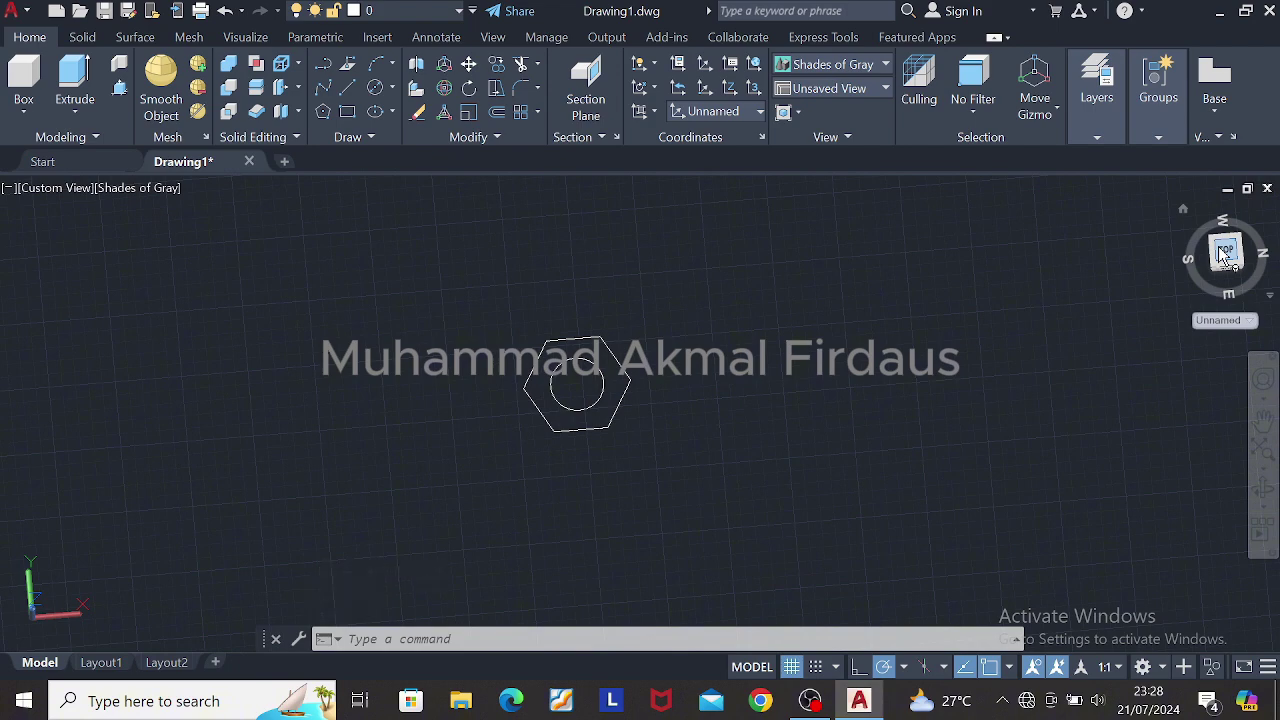
click(1226, 252)
click(838, 418)
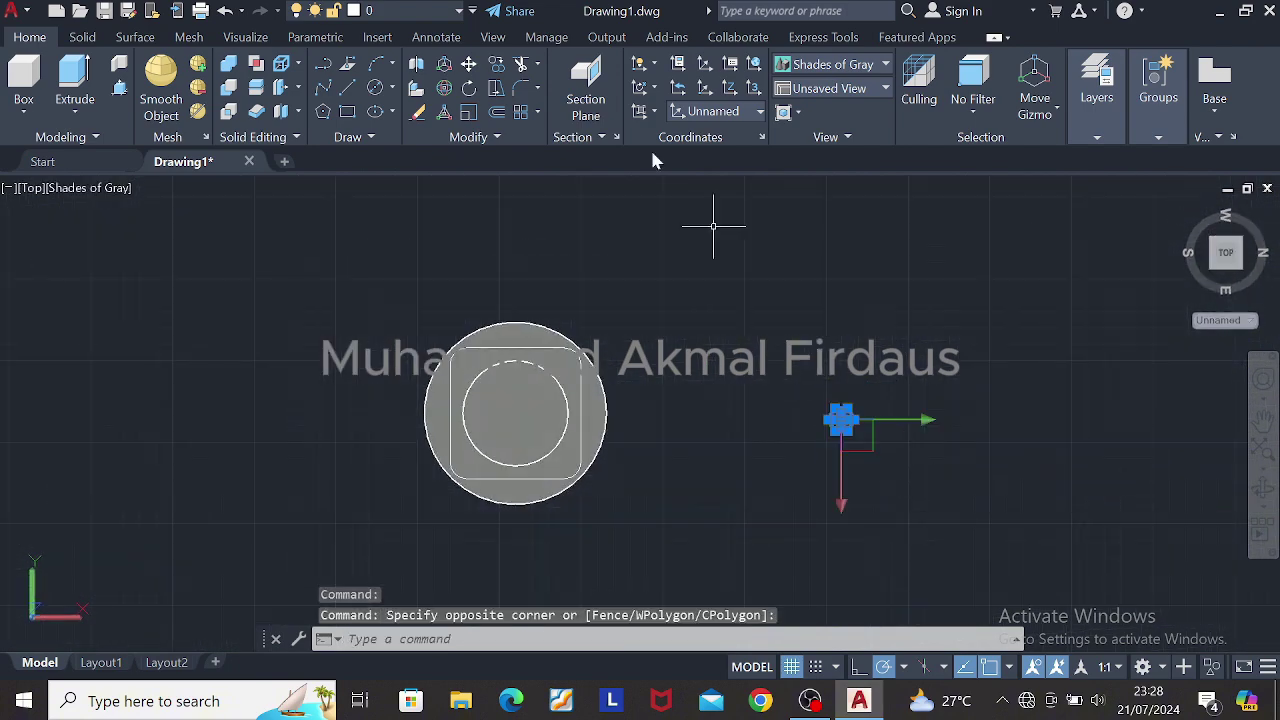
text(m)
key(Return)
click(843, 420)
click(613, 460)
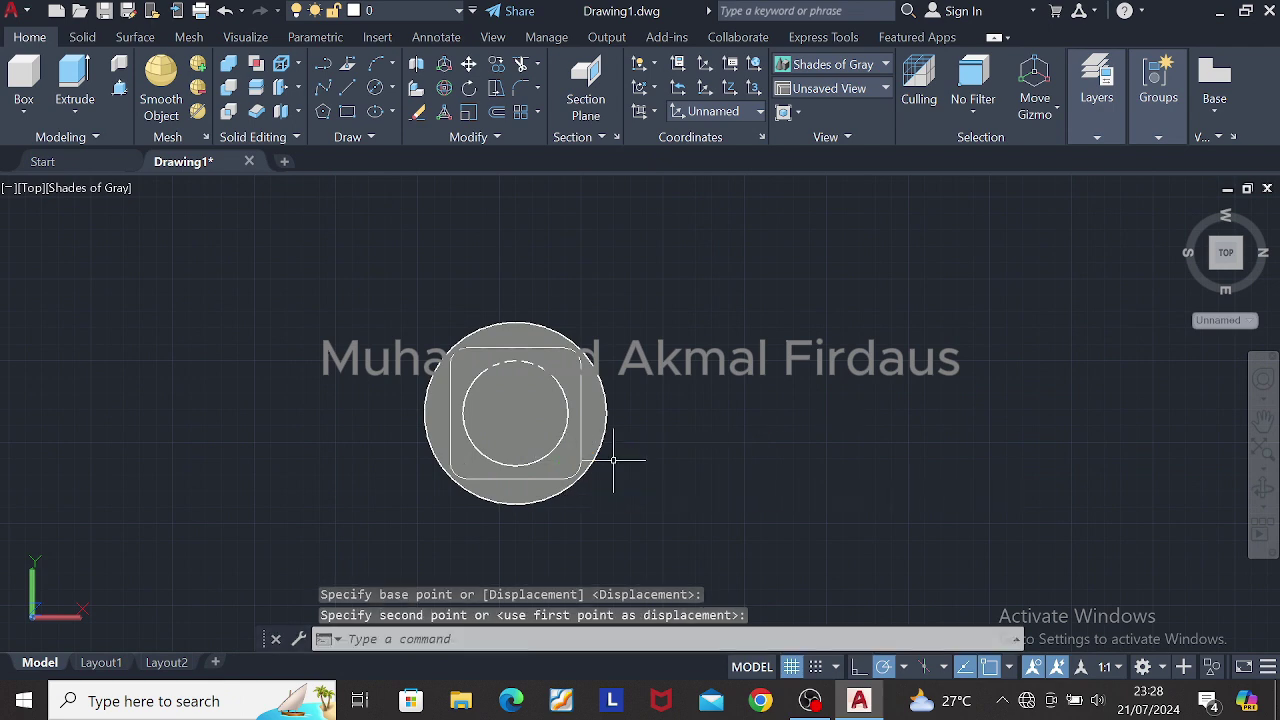
key(ctrl+z)
Step: Move the hexagon and its inner circle onto the rounded square plate's top face near one corner
click(838, 420)
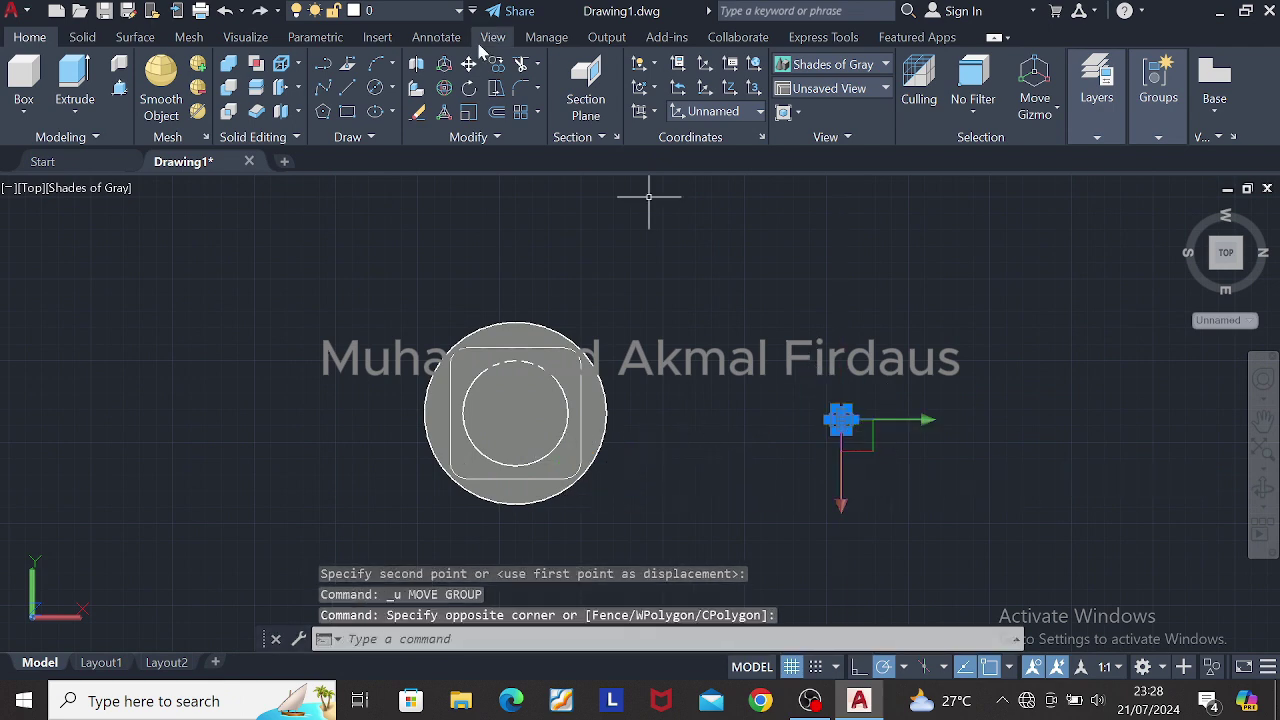
text(m)
key(Return)
click(838, 420)
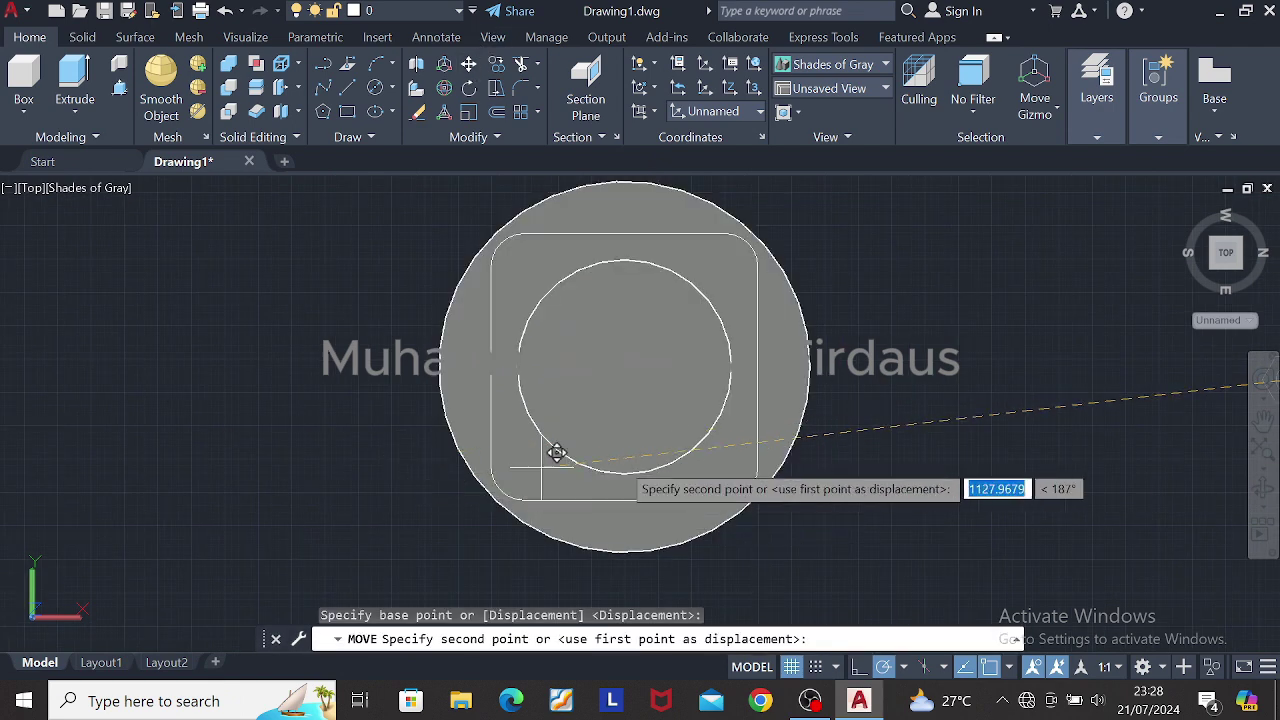
mouse_move(771, 451)
shift+middle_down()
mouse_move(720, 471)
mouse_move(714, 423)
mouse_move(751, 449)
shift+middle_up()
key(Escape)
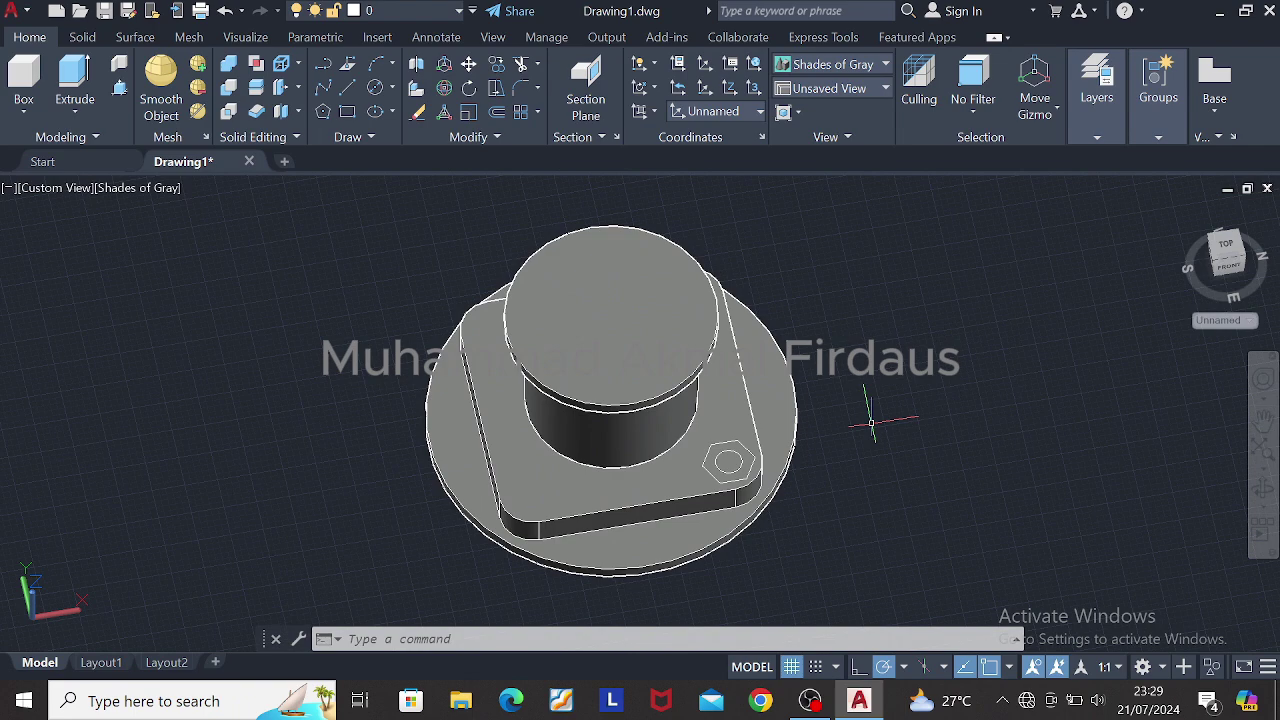
Step: Set the viewport's visual style to 2D Wireframe for working on the hexagon and circle
click(790, 62)
click(810, 108)
shift+middle_drag(808, 385, 912, 484)
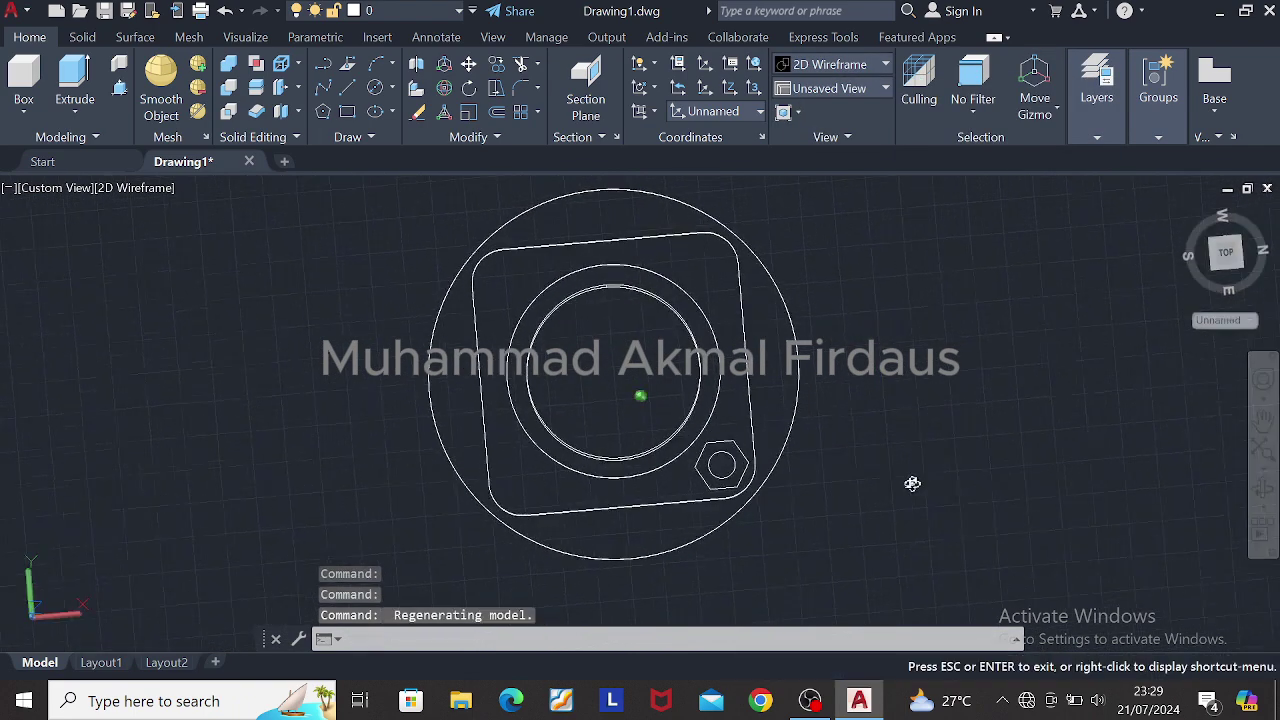
click(744, 457)
click(732, 455)
click(468, 65)
key(Escape)
click(731, 438)
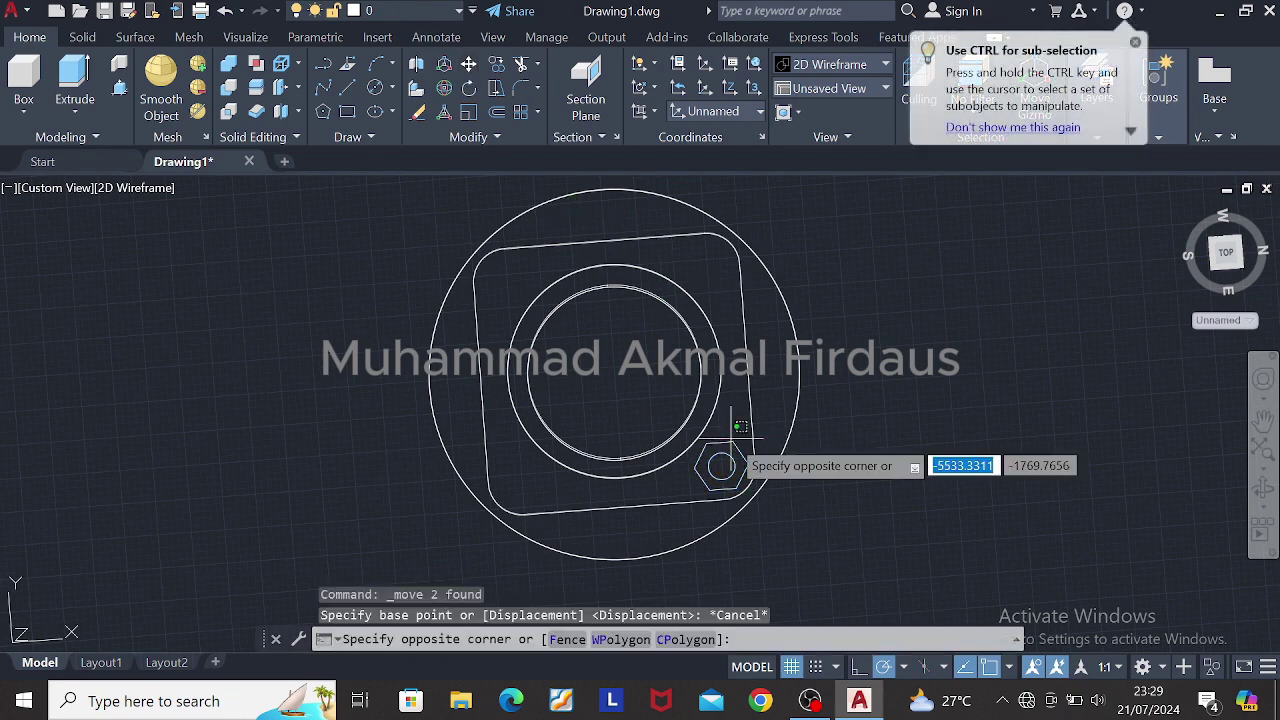
key(Escape)
Step: Copy the hexagon and its inner circle from their shared centre to the plate's other three corners
click(731, 458)
click(736, 444)
click(499, 69)
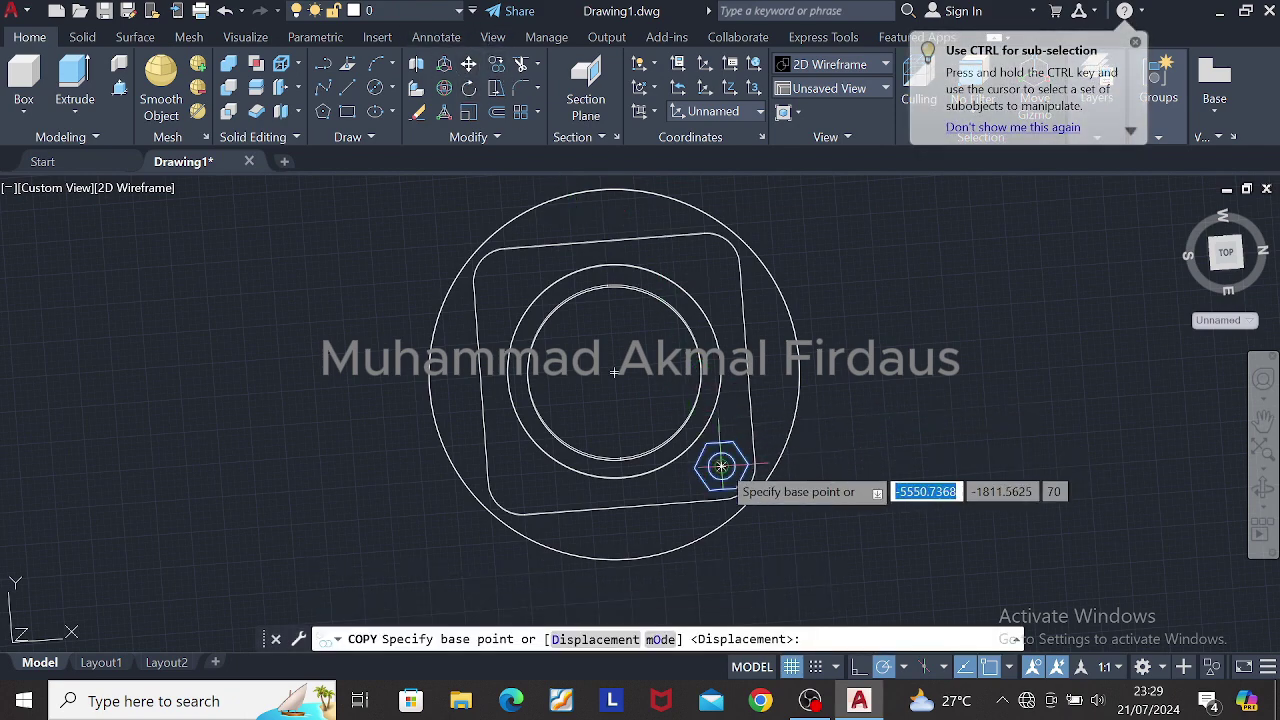
click(721, 466)
click(706, 266)
click(507, 281)
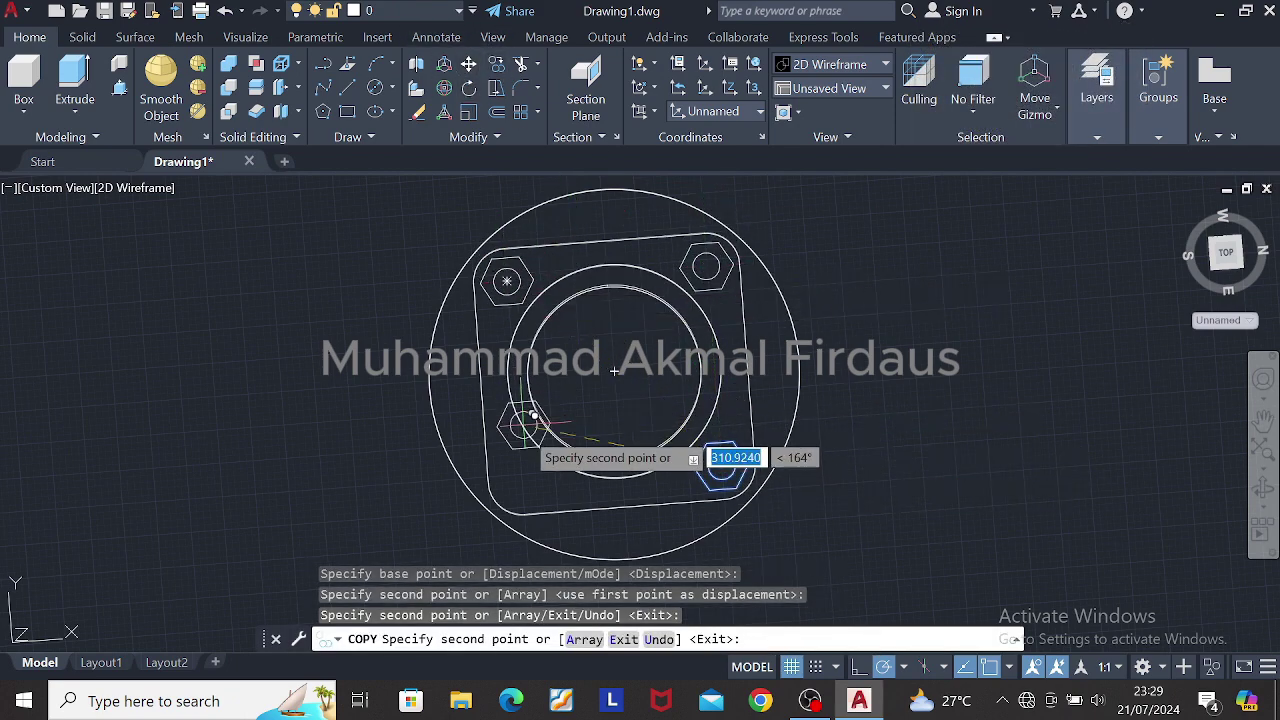
click(521, 482)
key(Escape)
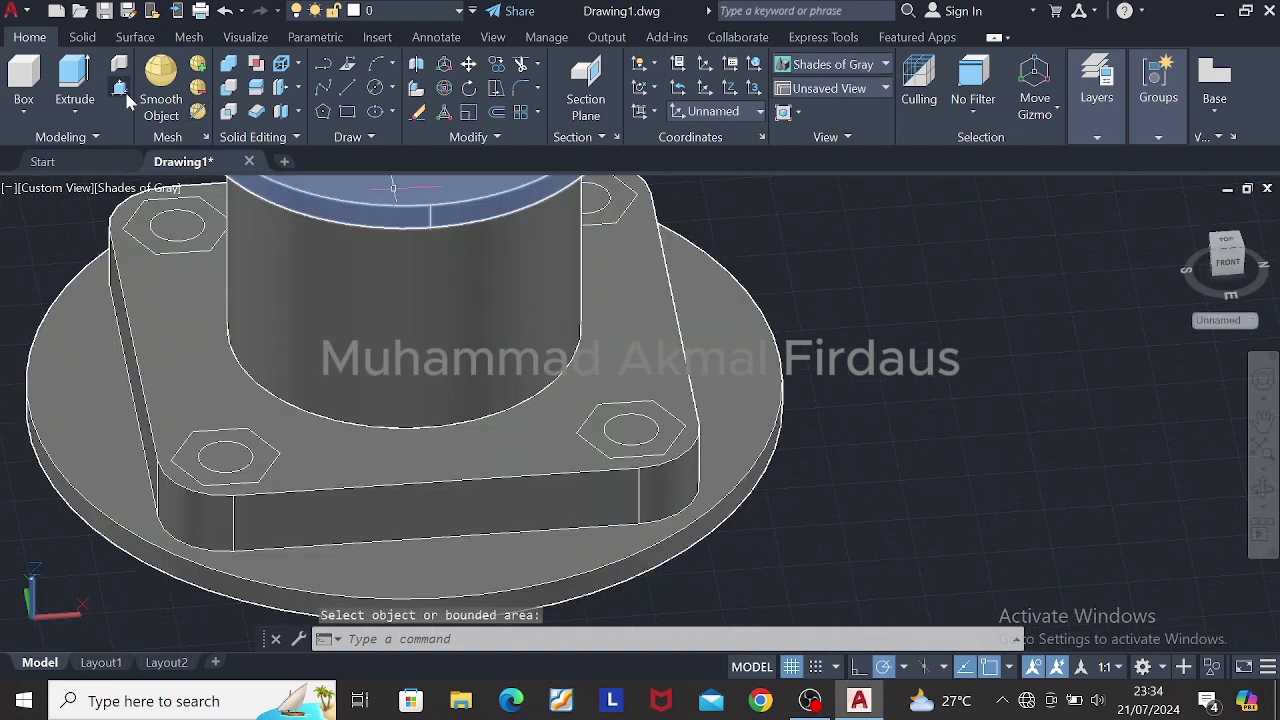
Step: Try to presspull the area between the hexagon and circle at the plate's front-right corner by 7
click(630, 425)
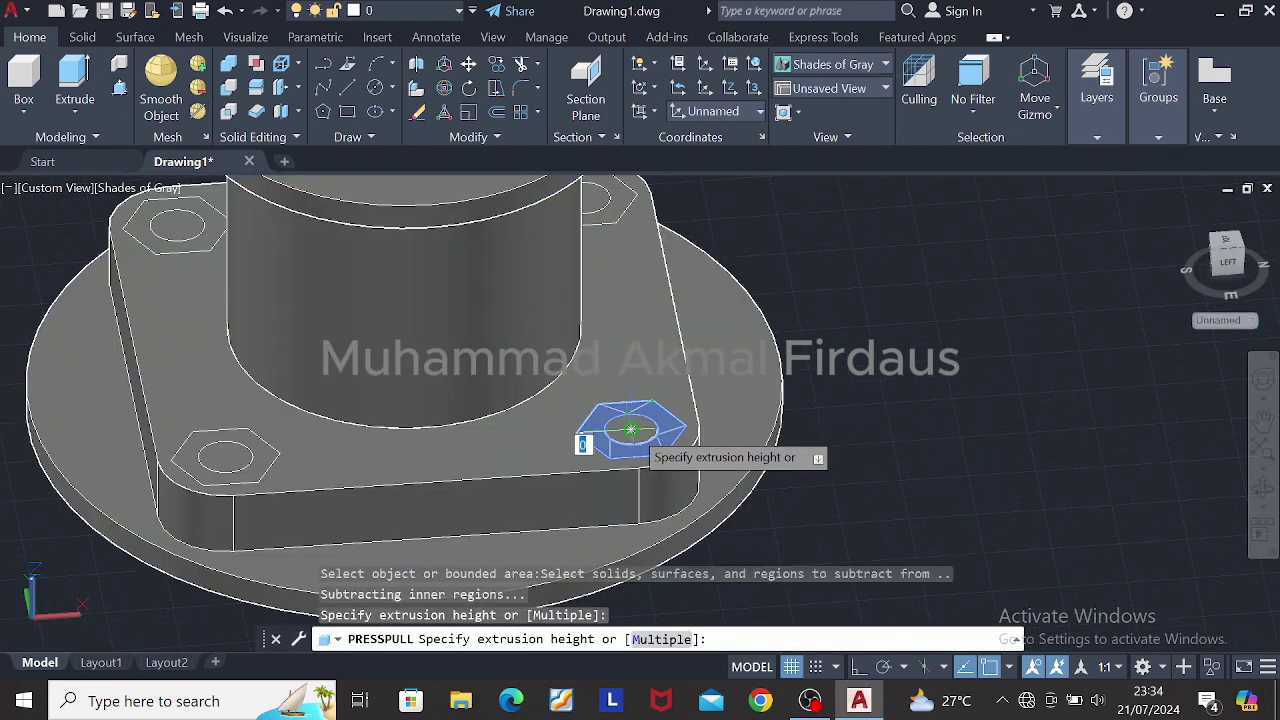
text(7)
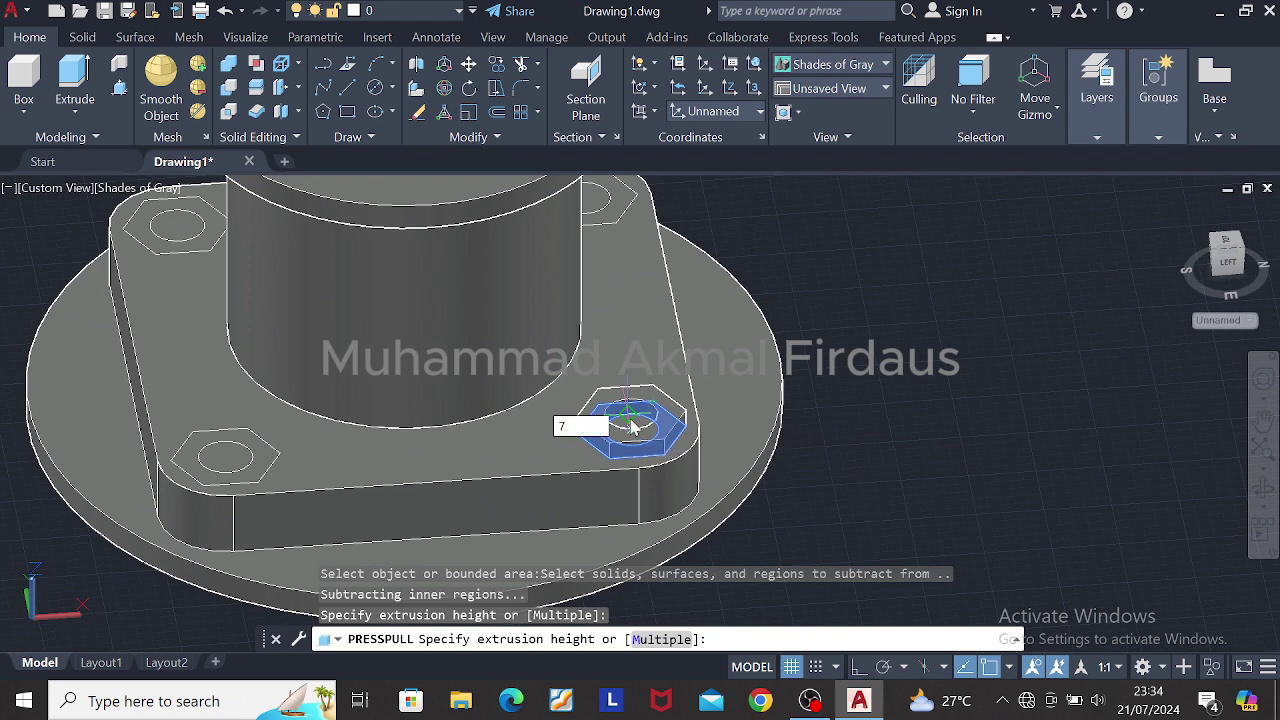
key(Return)
key(Escape)
key(ctrl+z)
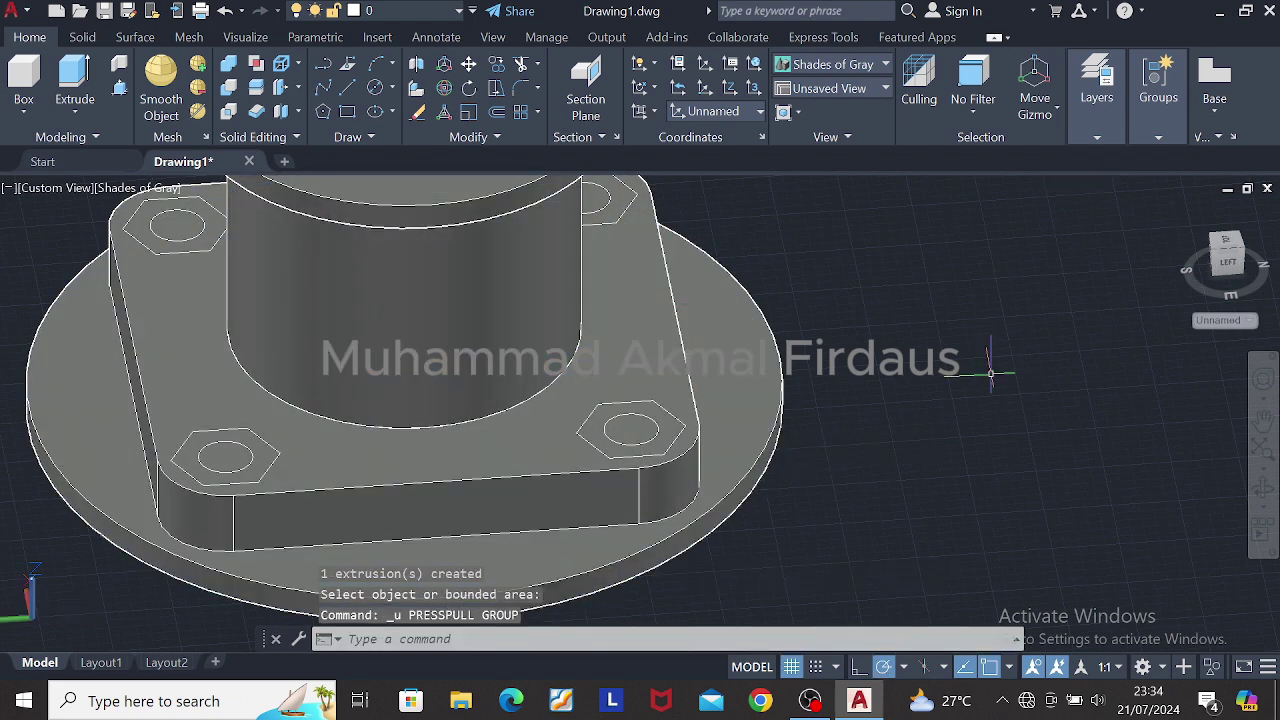
Step: Presspull the area between the hexagon and circle at the plate's front-right corner by 22
click(119, 87)
click(630, 428)
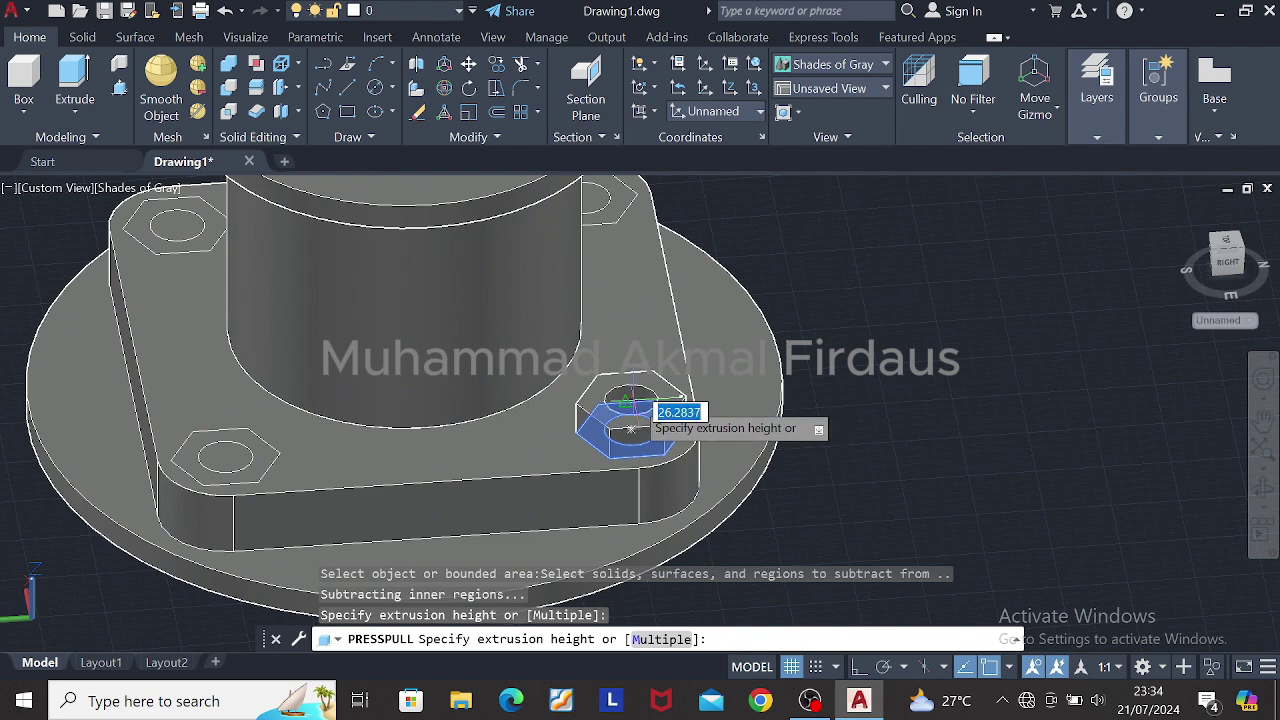
text(2)
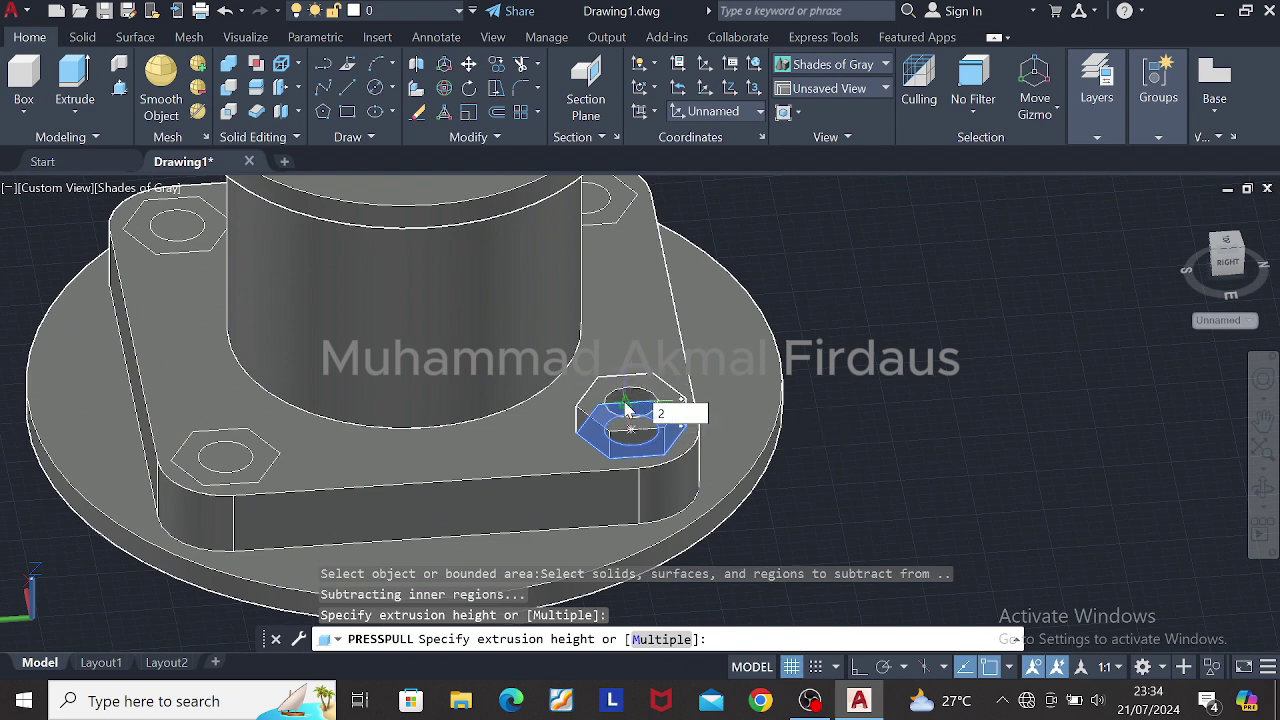
text(2)
key(Return)
key(Return)
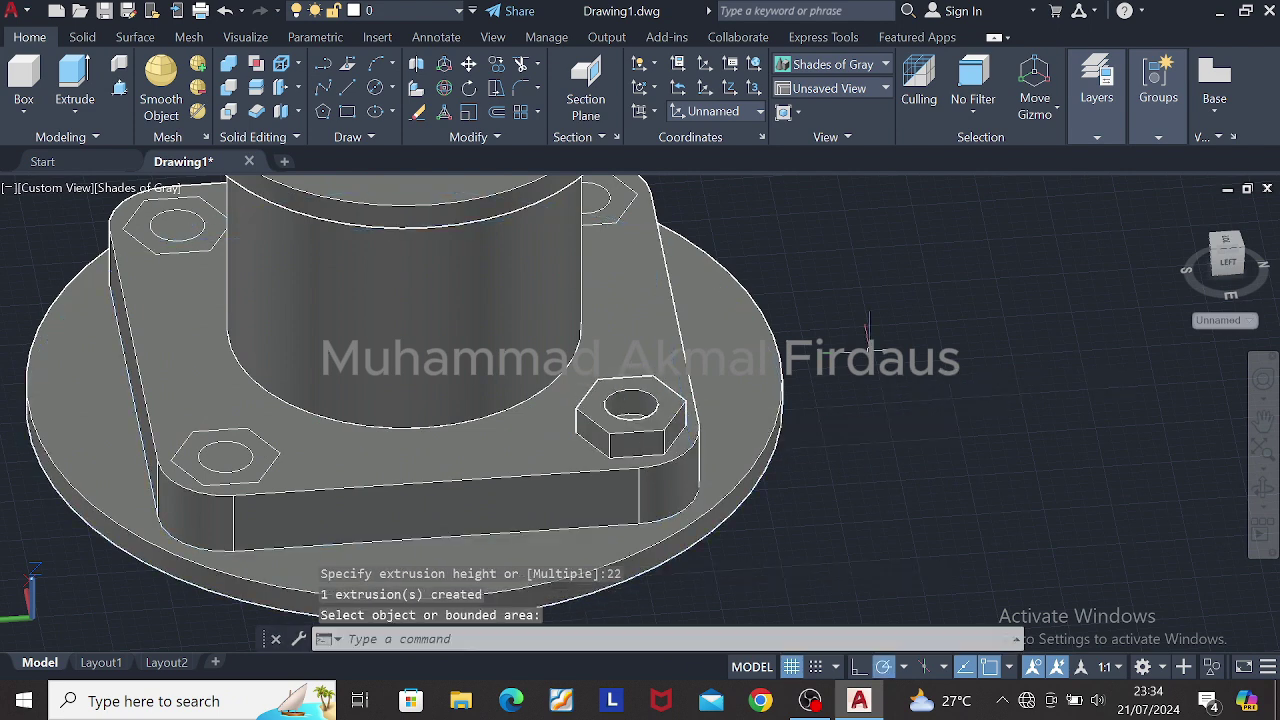
Step: Presspull the circular area inside the front-right hexagonal nut by 14
click(121, 98)
shift+middle_drag(610, 390, 560, 510)
click(556, 567)
middle_drag(556, 567, 610, 440)
text(14)
key(Return)
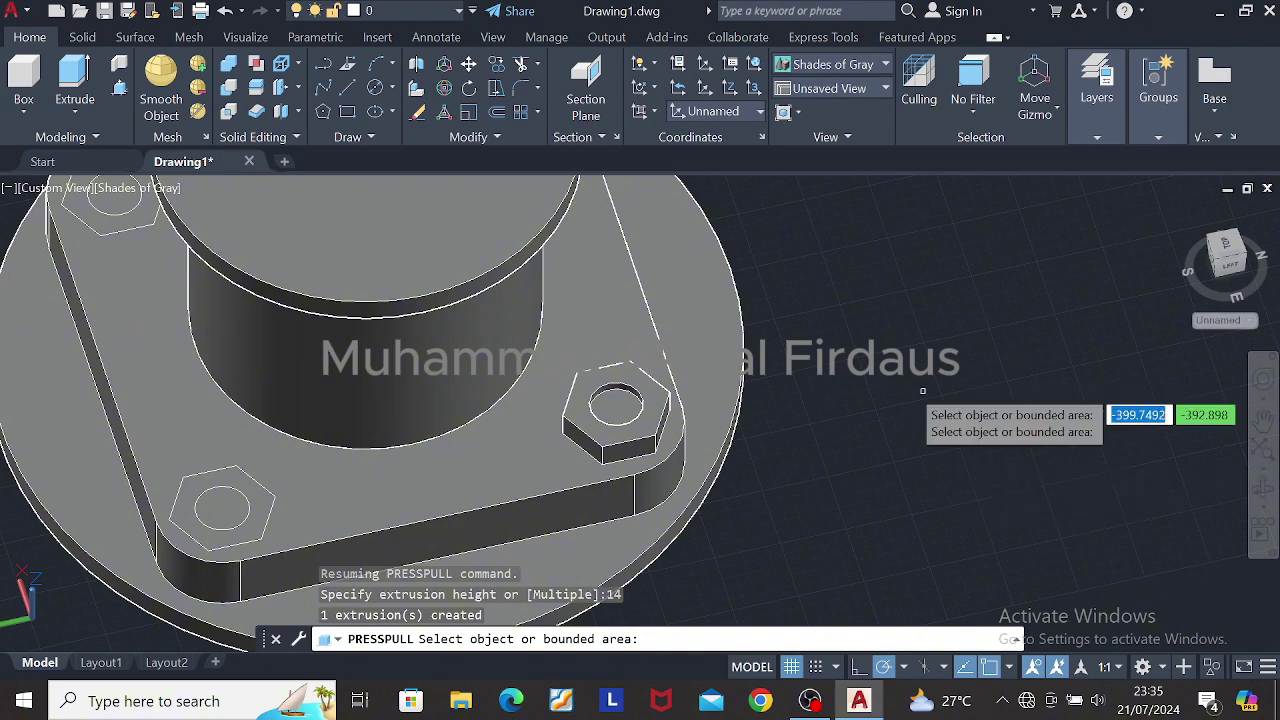
key(Return)
scroll(909, 387, down, 3)
middle_drag(920, 393, 881, 448)
shift+middle_drag(881, 448, 852, 445)
scroll(871, 434, up, 2)
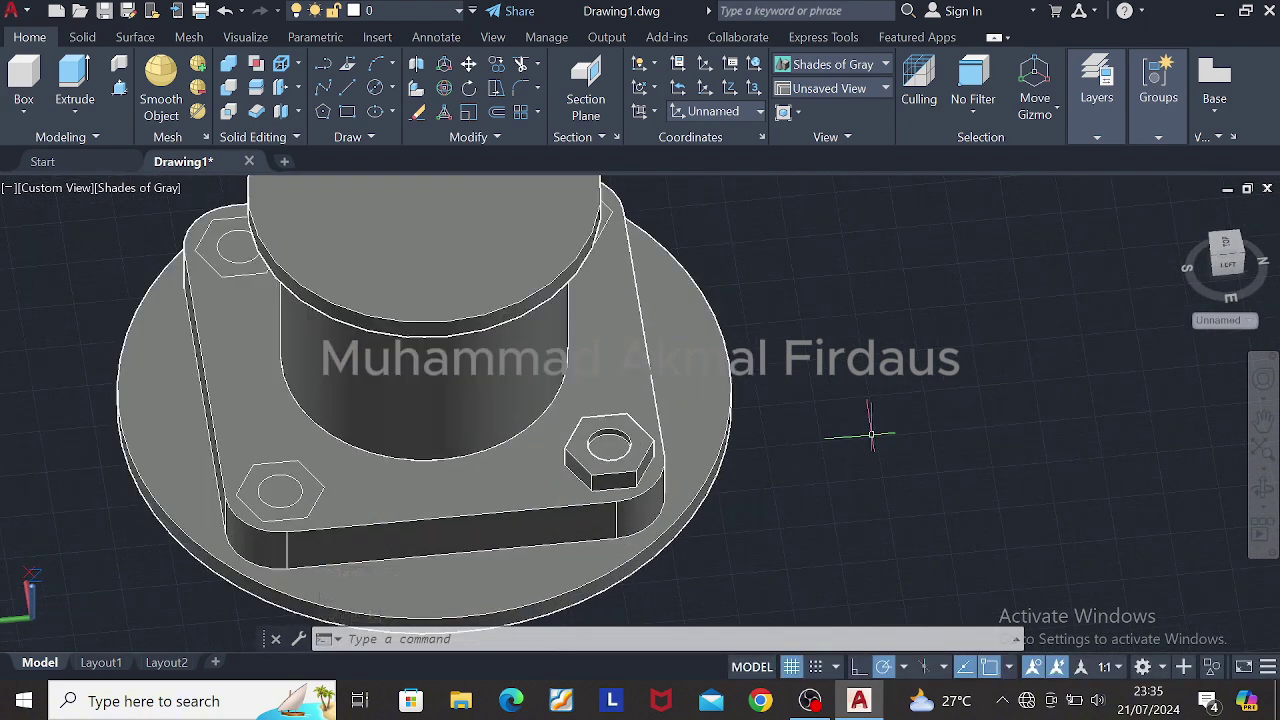
key(Escape)
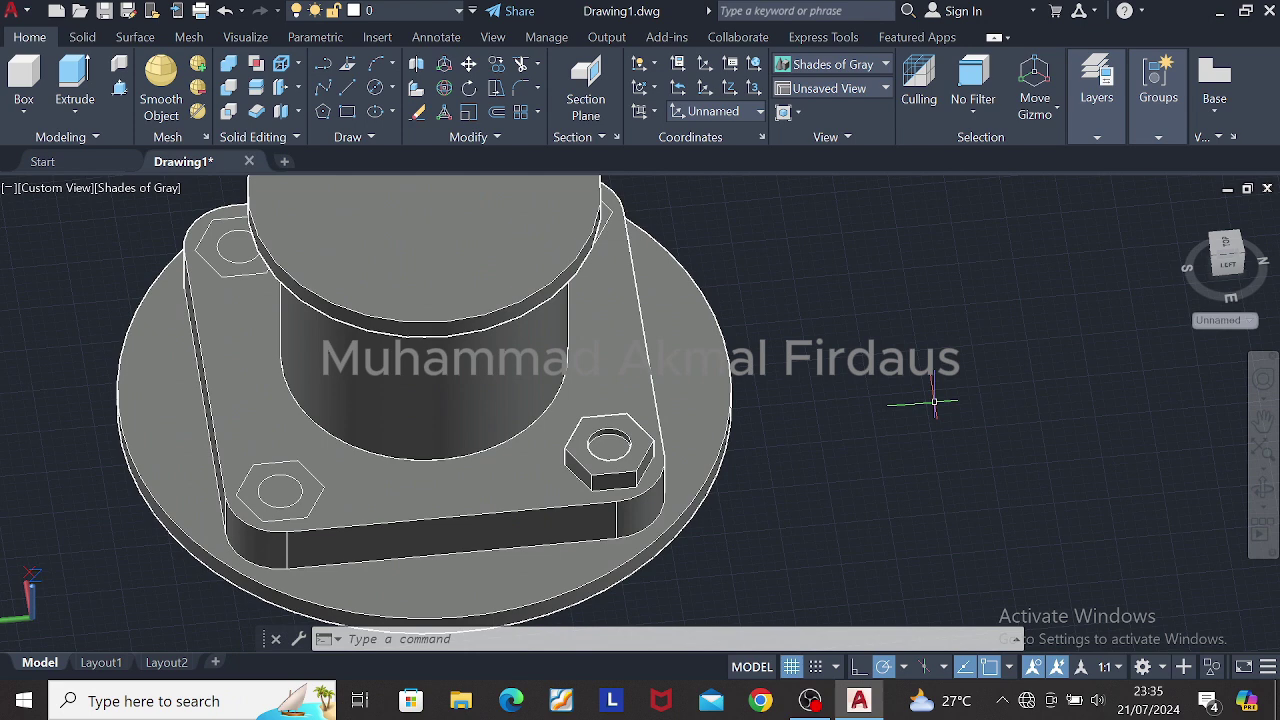
Step: Undo both presspulls on the hexagon and circle at the plate's front-right corner
key(ctrl+z)
key(ctrl+z)
key(ctrl+z)
key(ctrl+z)
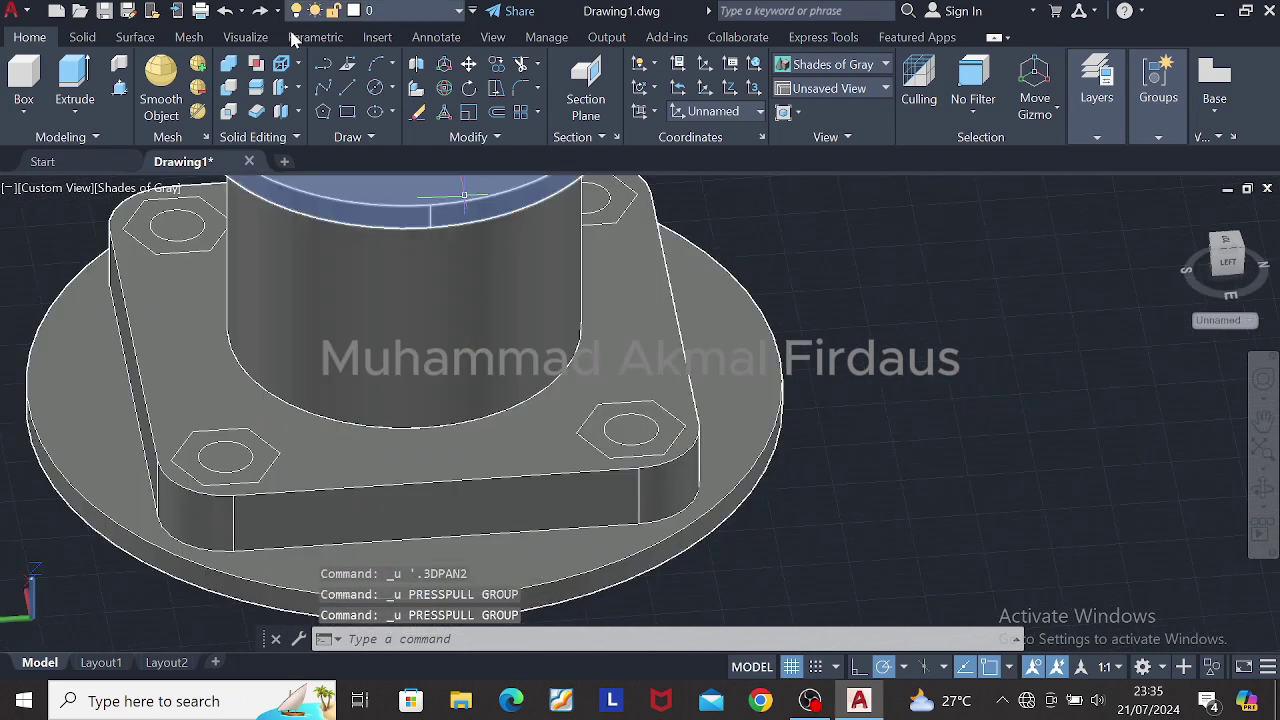
Step: Presspull the area between the hexagon and circle at the plate's front-right corner by 20
click(119, 87)
click(608, 428)
key(Escape)
key(ctrl+shift+e)
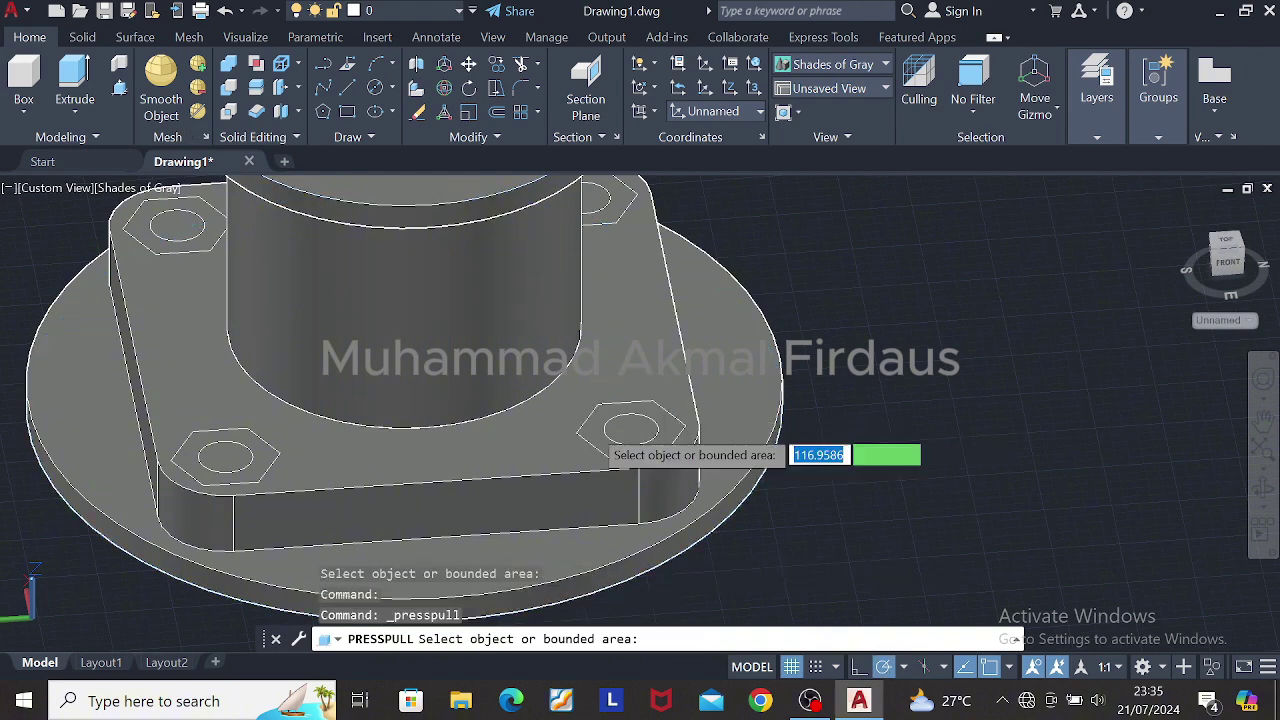
click(666, 436)
text(20)
key(Return)
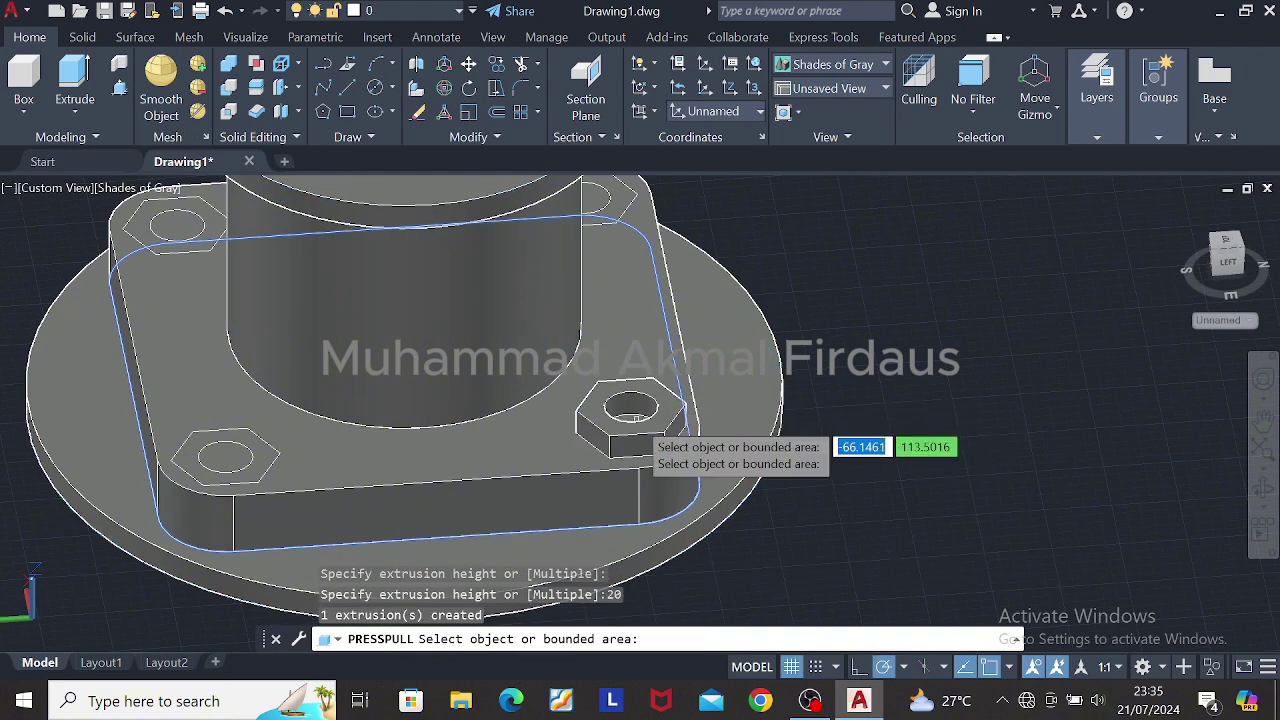
Step: Presspull the inner circle of the front-right nut by 14 and finish the command
middle_drag(755, 342, 645, 514)
scroll(735, 408, down, 3)
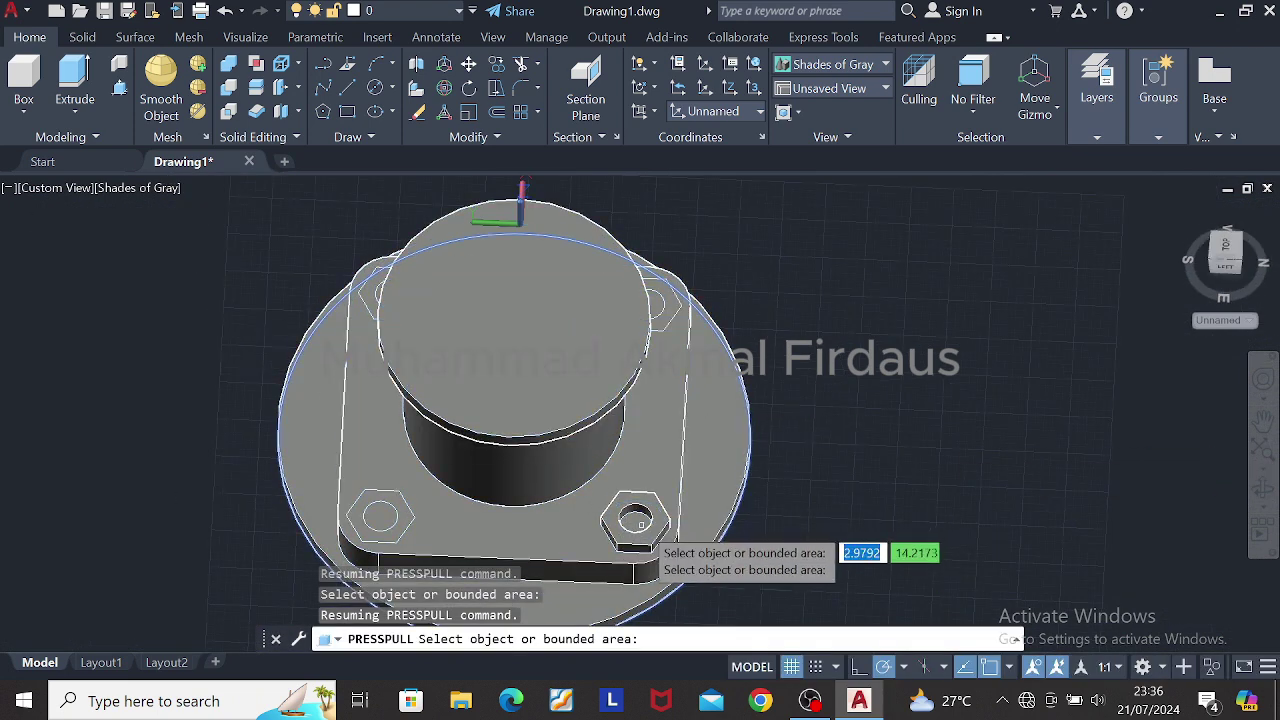
click(635, 518)
text(1)
key(Return)
key(Return)
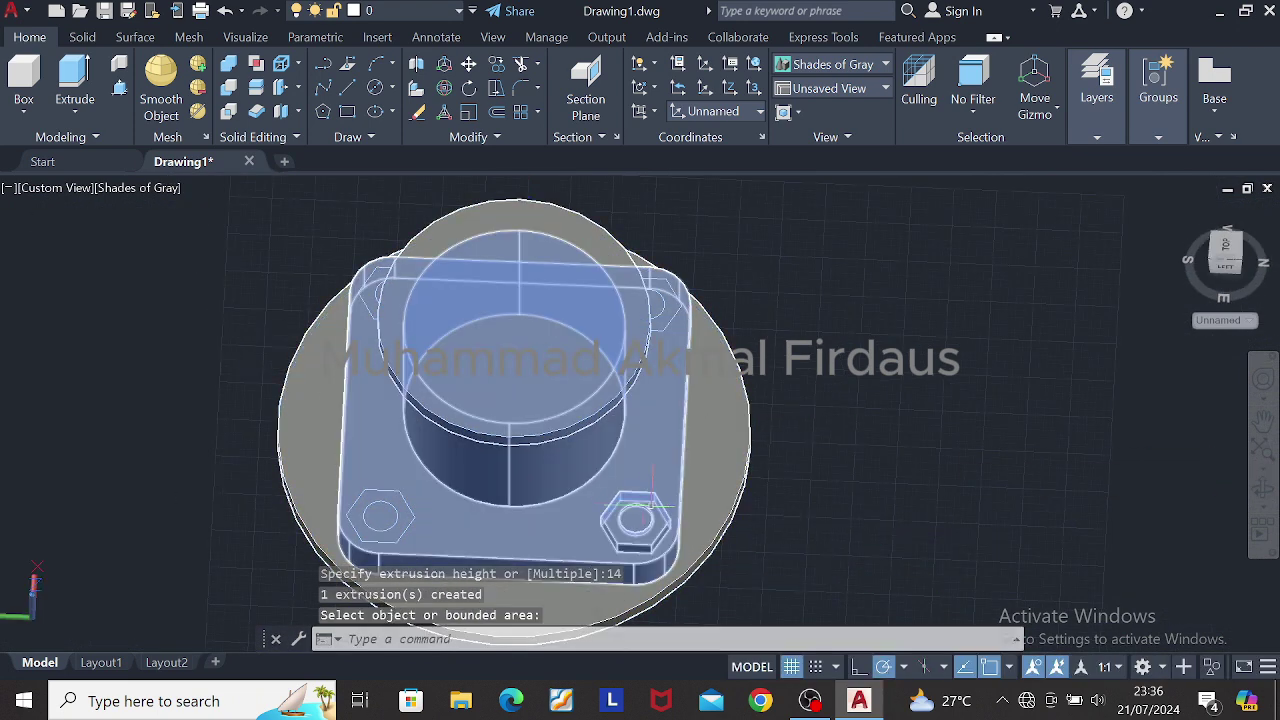
Step: Set the viewport's visual style to 2D Wireframe
click(872, 69)
click(815, 112)
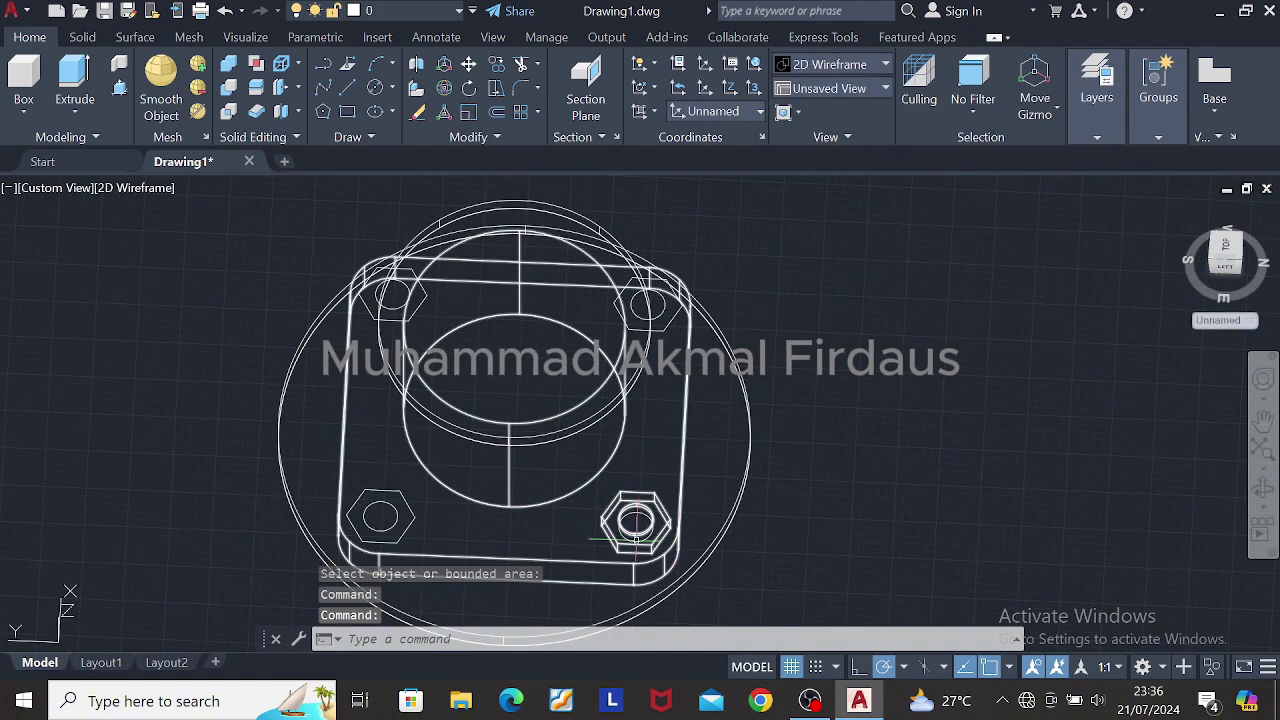
Step: Try to window-select the extruded nut and its inner cylinder at the plate's front-right corner
click(635, 522)
click(636, 520)
key(Escape)
shift+middle_drag(650, 497, 650, 438)
key(Escape)
scroll(651, 466, up, 3)
click(627, 465)
key(Escape)
click(574, 471)
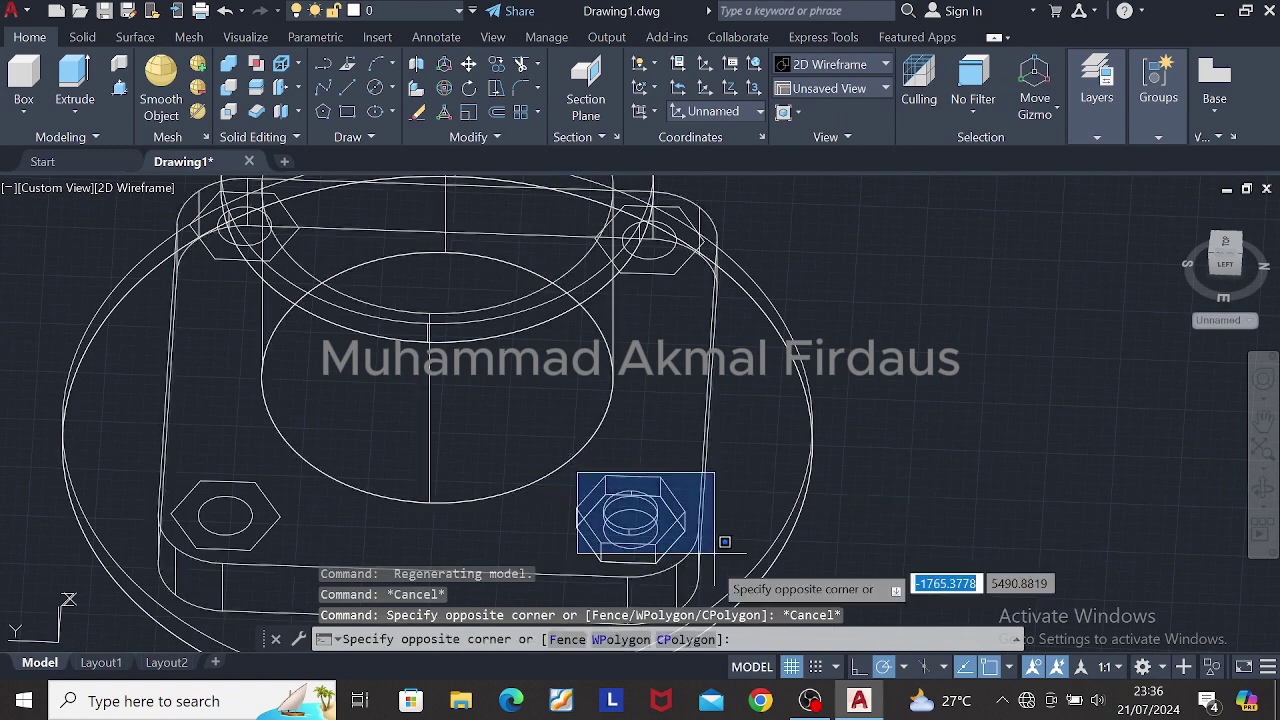
click(689, 557)
key(Escape)
shift+middle_drag(660, 478, 543, 429)
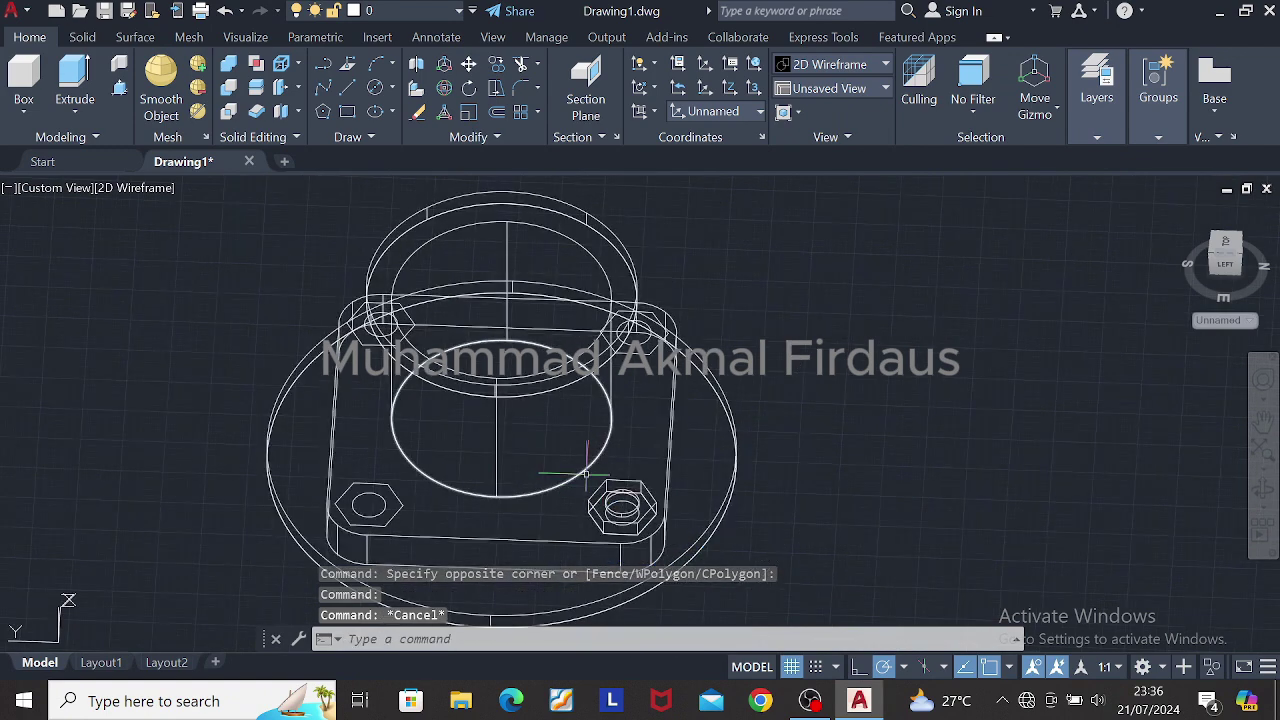
drag(565, 447, 590, 600)
key(Escape)
drag(570, 463, 694, 525)
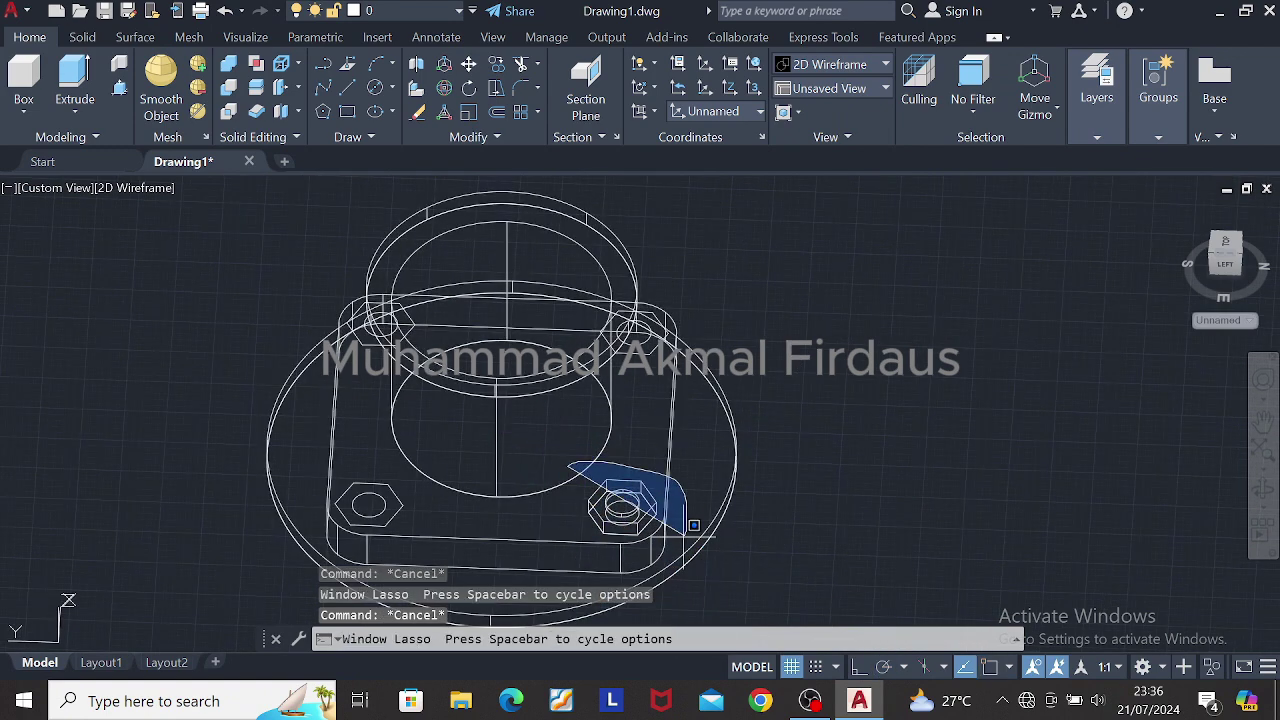
drag(622, 463, 626, 466)
scroll(636, 475, up, 6)
scroll(697, 423, down, 2)
mouse_move(631, 491)
shift+middle_down()
mouse_move(697, 423)
mouse_move(713, 445)
shift+middle_up()
scroll(684, 498, down, 5)
key(Escape)
key(Escape)
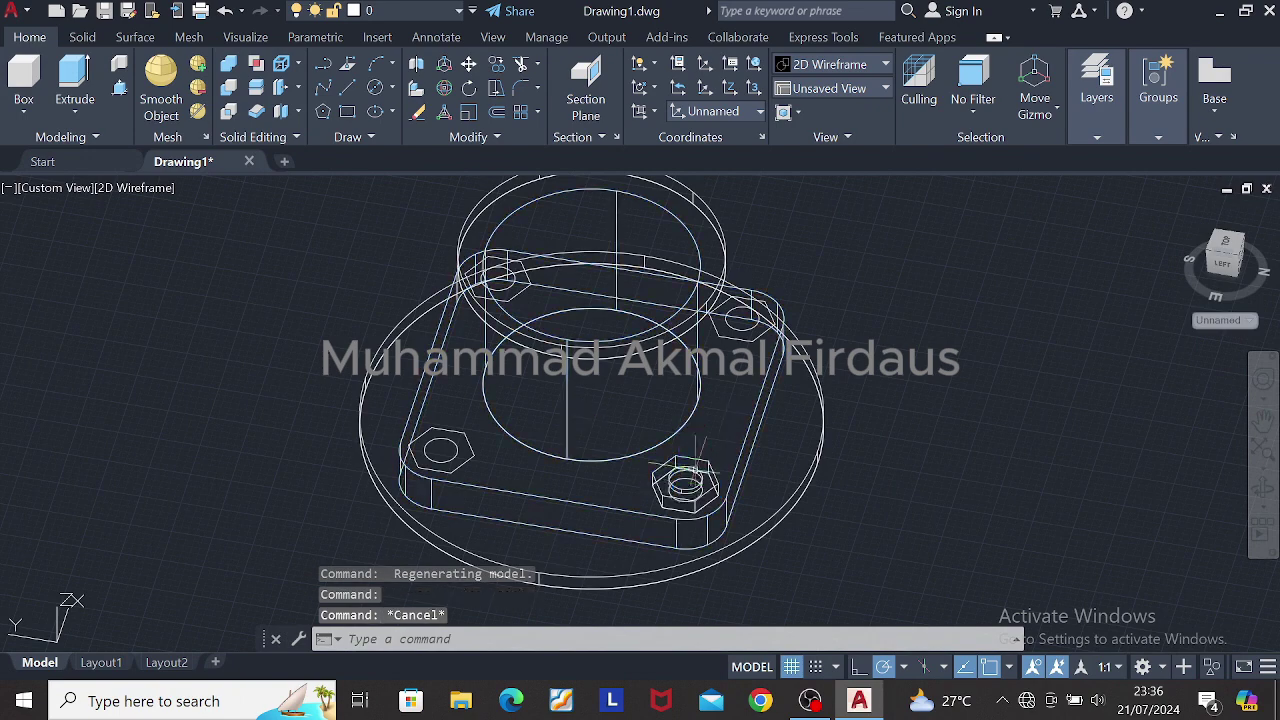
Step: Presspull the front-left corner's area between hexagon and circle by 20 and its inner circle by 14
click(119, 88)
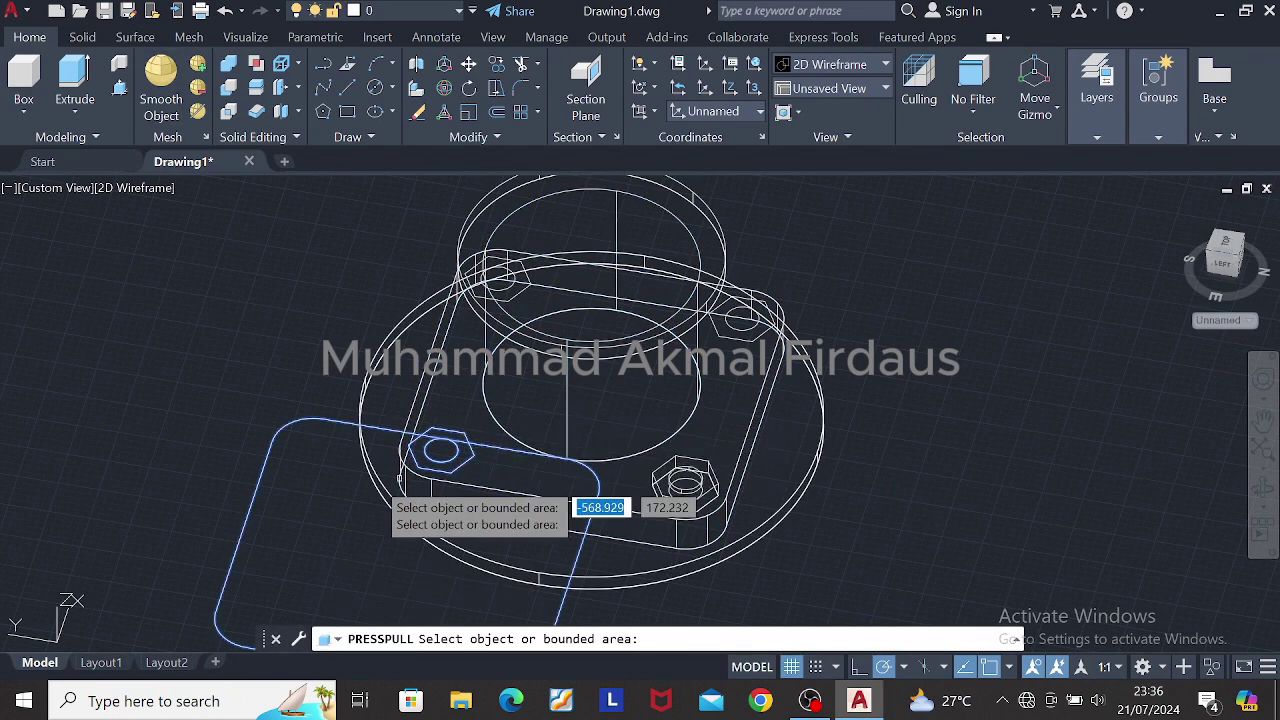
click(462, 446)
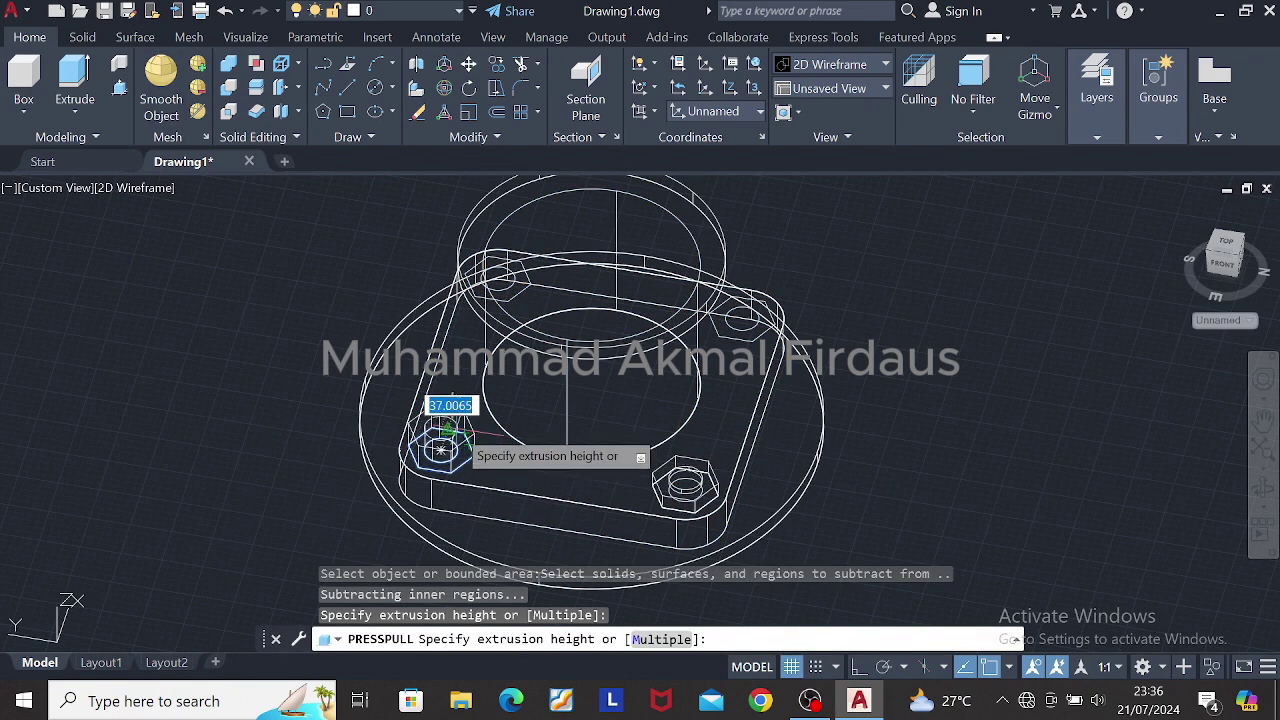
text(20)
key(Return)
click(445, 448)
text(20)
key(Return)
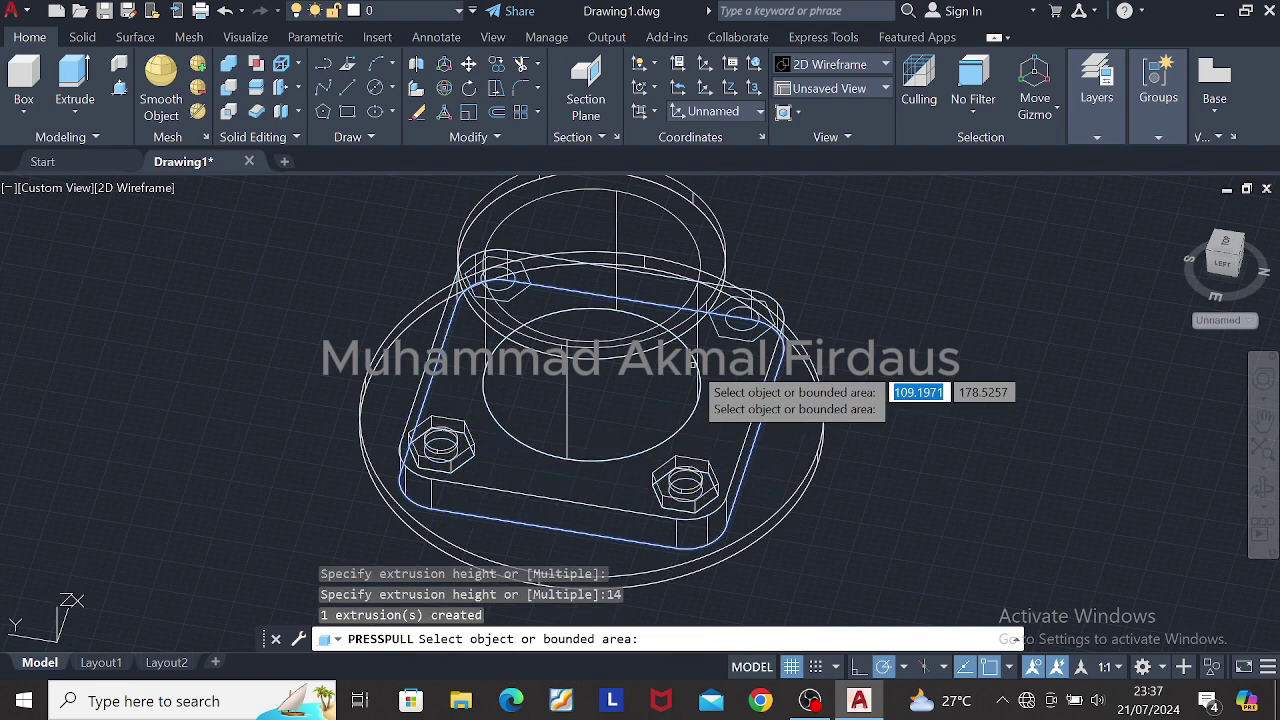
Step: Set the viewport's visual style back to Shades of Gray
shift+middle_drag(520, 375, 640, 380)
click(830, 64)
click(983, 110)
Step: On the opposite side of the plate, presspull the nearest corner's hexagon ring by 20 and its inner circle by 14
shift+middle_drag(492, 443, 905, 465)
click(119, 88)
click(516, 509)
text(20)
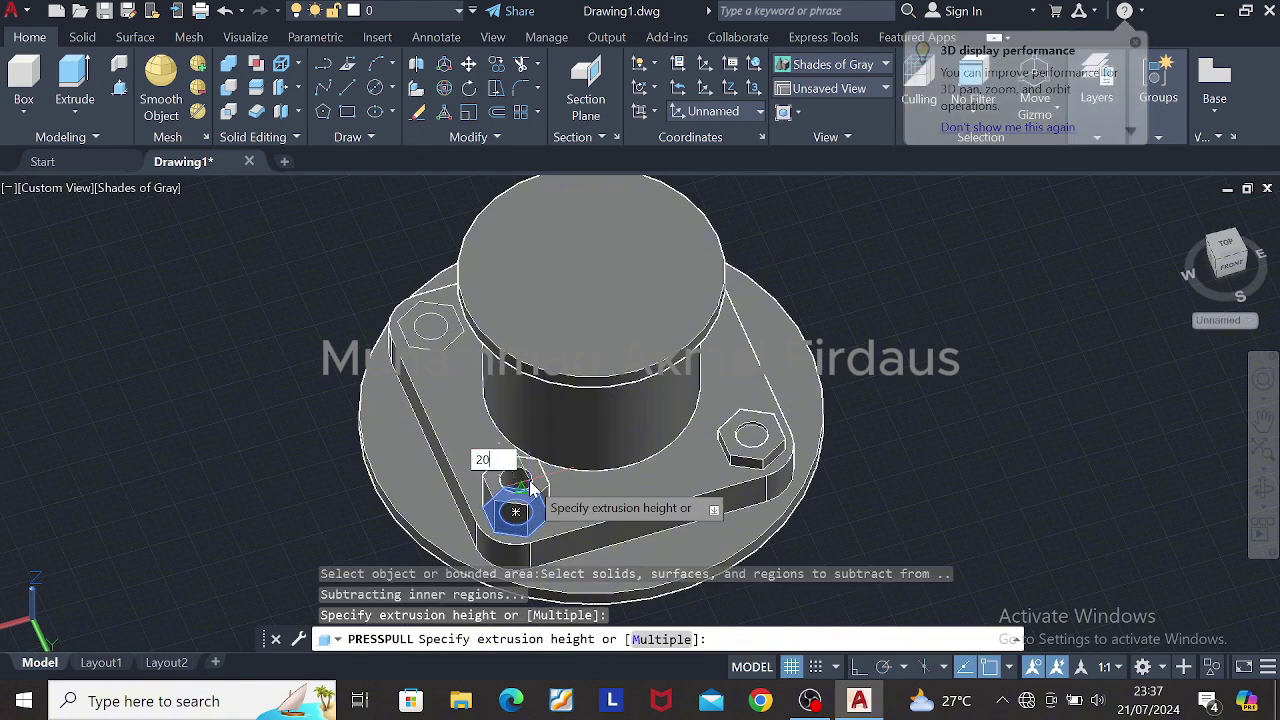
key(Return)
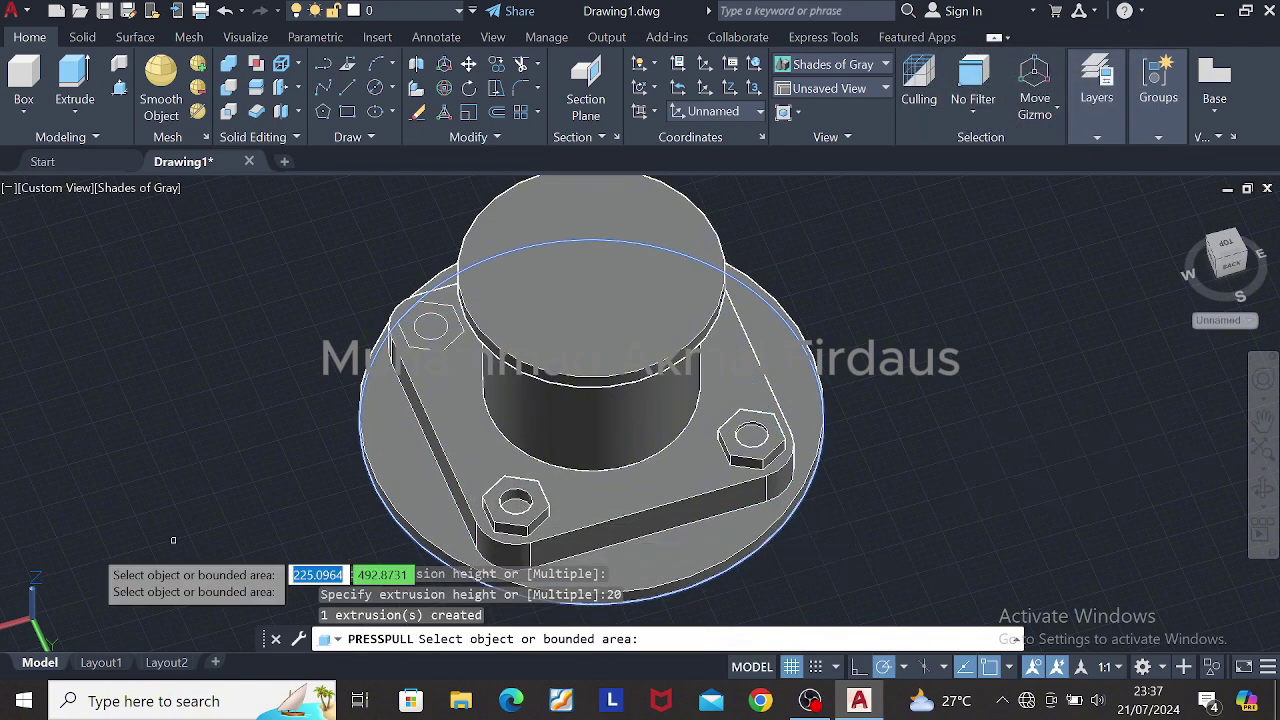
click(516, 509)
key(Return)
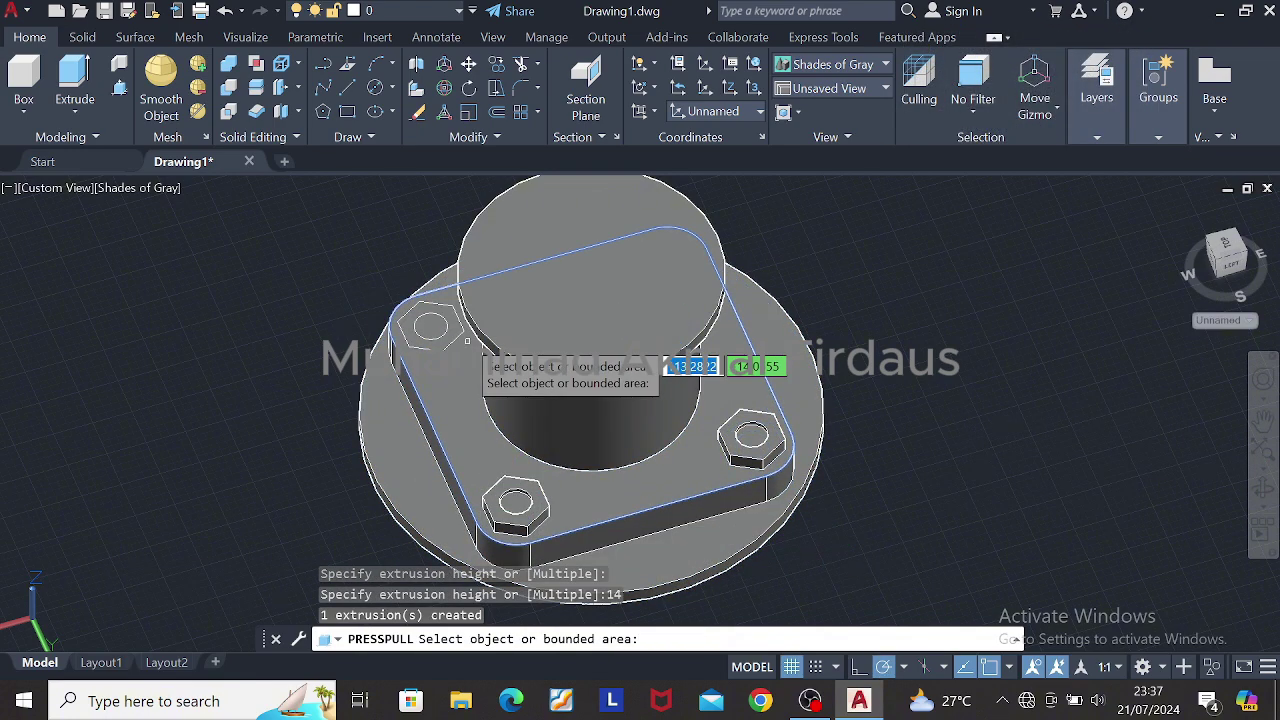
Step: Presspull the last flat hexagon ring on the plate by 20 and its inner circle by 14
click(430, 325)
text(20)
key(Return)
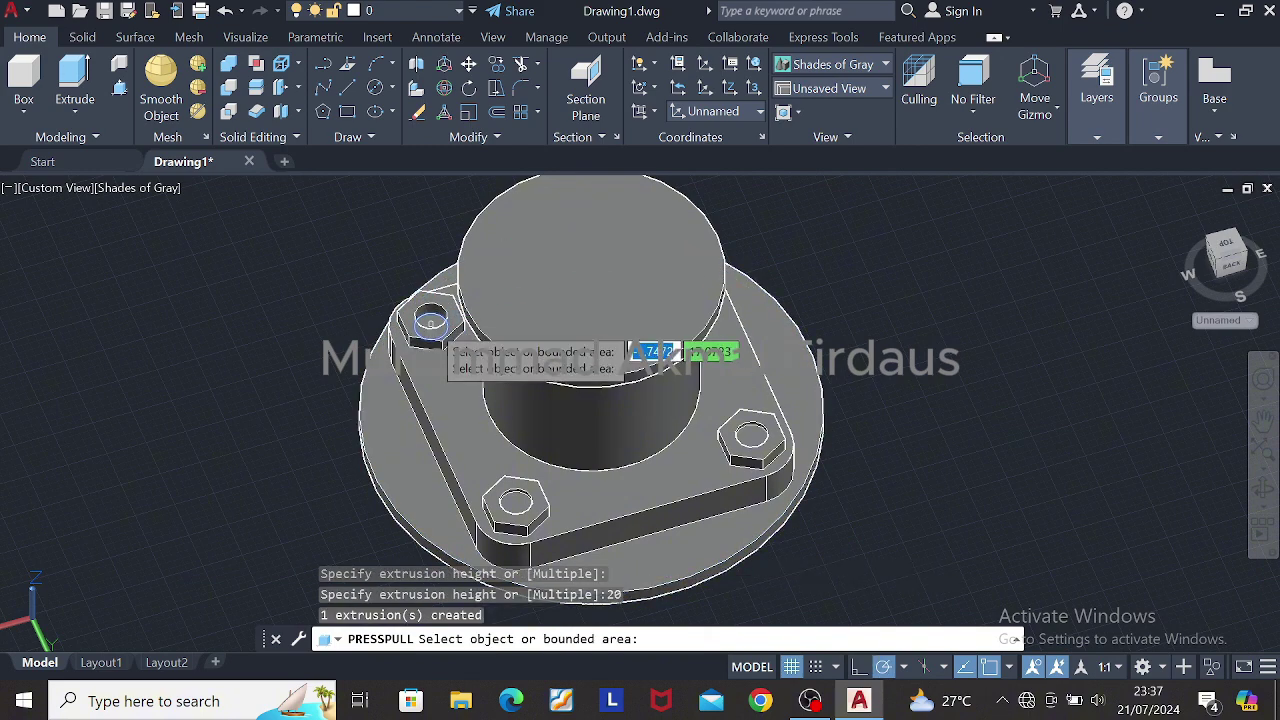
click(430, 300)
text(14)
key(Return)
Step: Draw a 200 by 140 rectangle in empty space beside the flanged part
text(140)
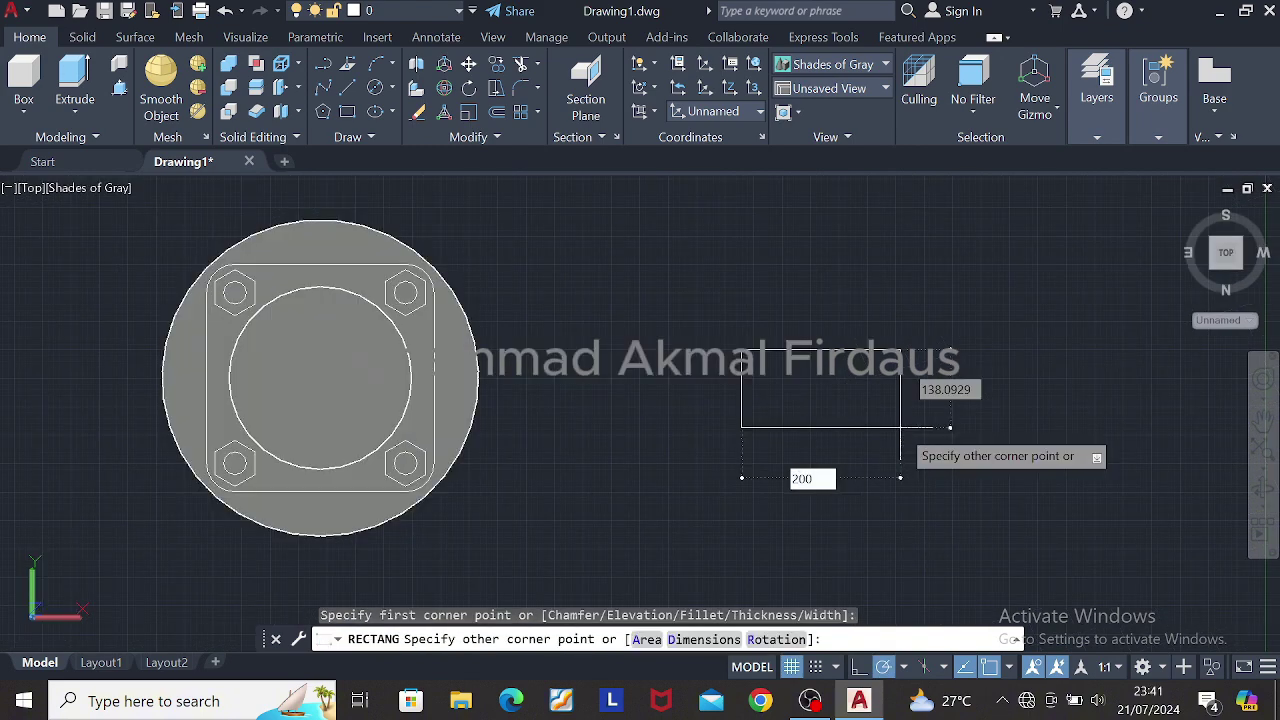
key(Tab)
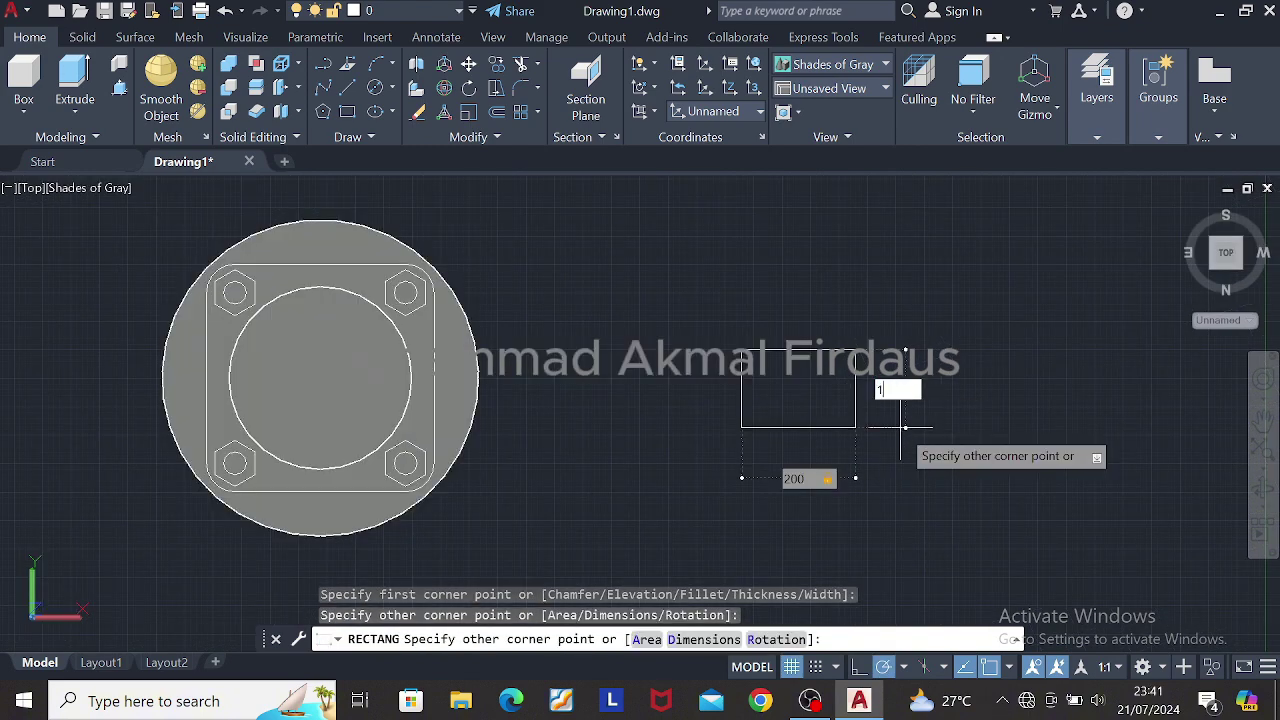
click(900, 428)
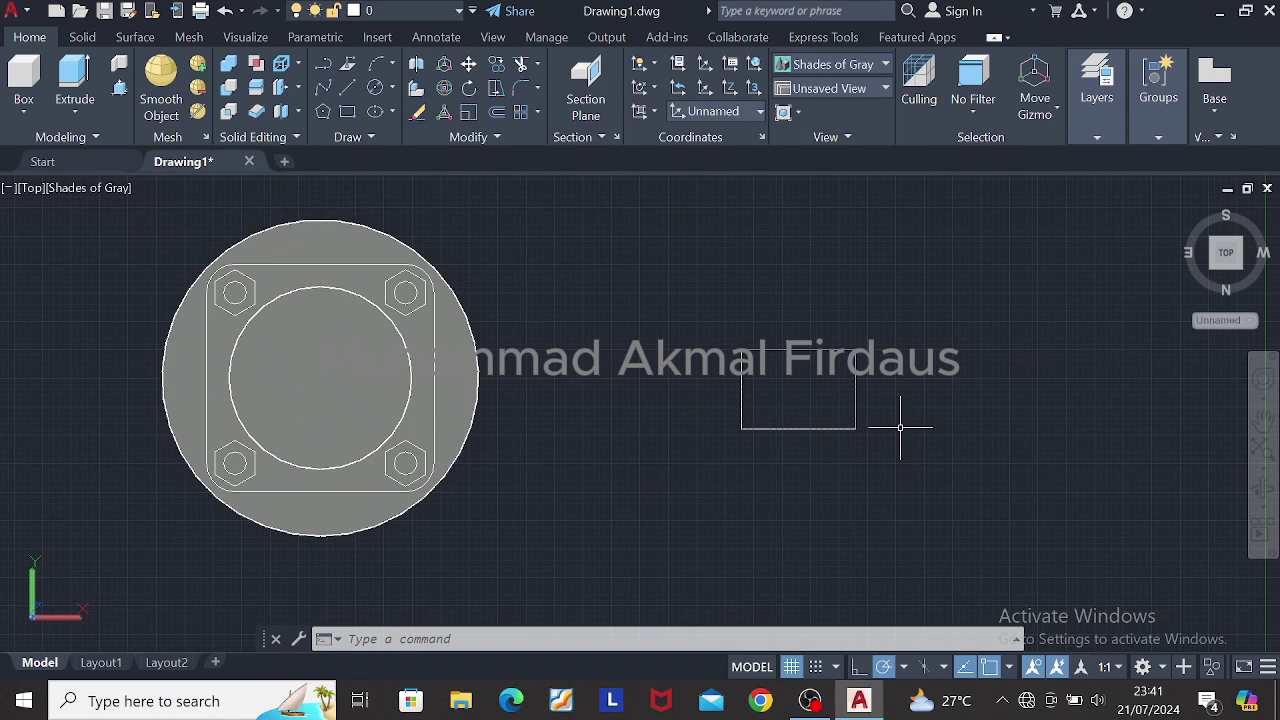
Step: Try to rotate the rectangle in 3D about its centre
click(857, 407)
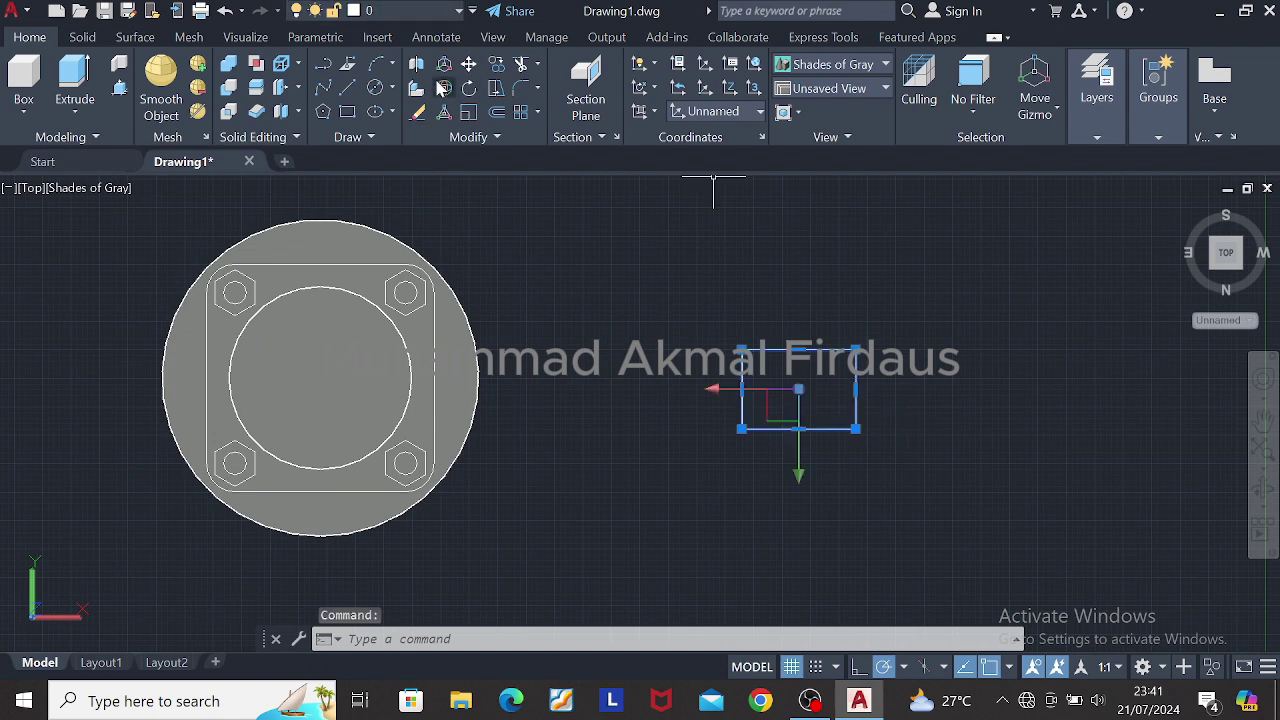
click(443, 89)
click(798, 389)
key(Escape)
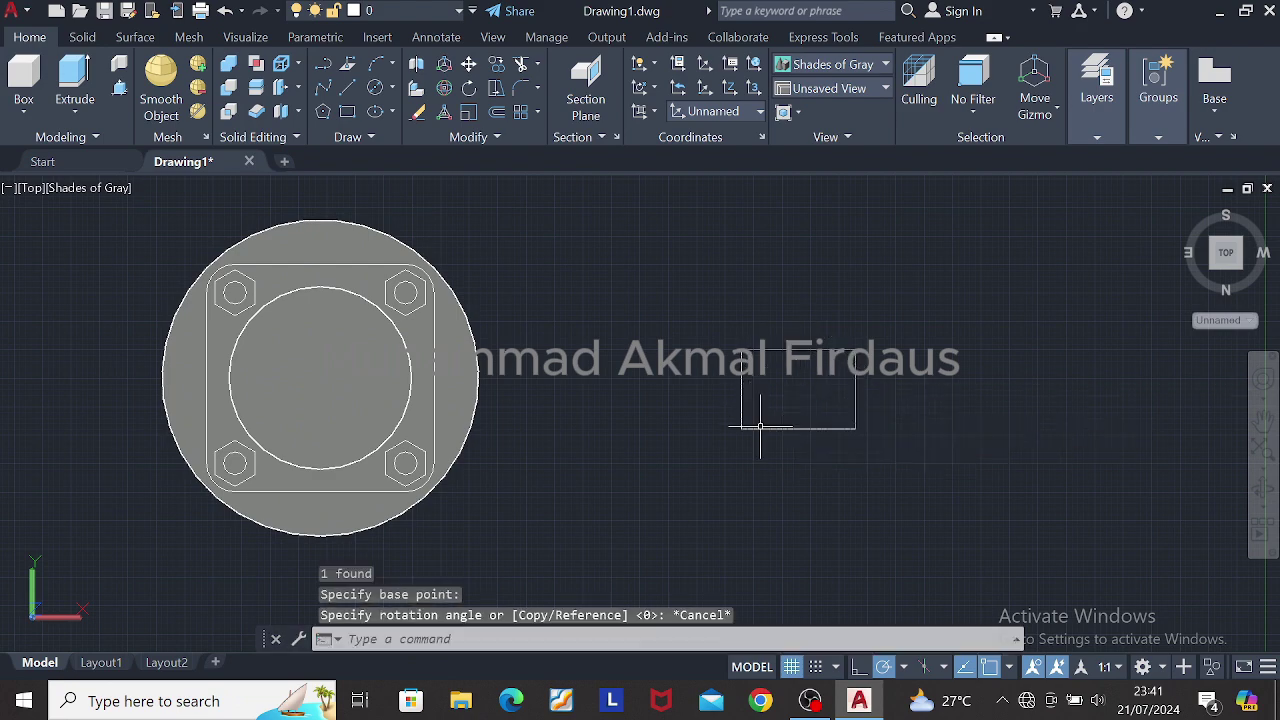
shift+middle_drag(897, 418, 967, 516)
click(930, 527)
click(443, 89)
click(893, 527)
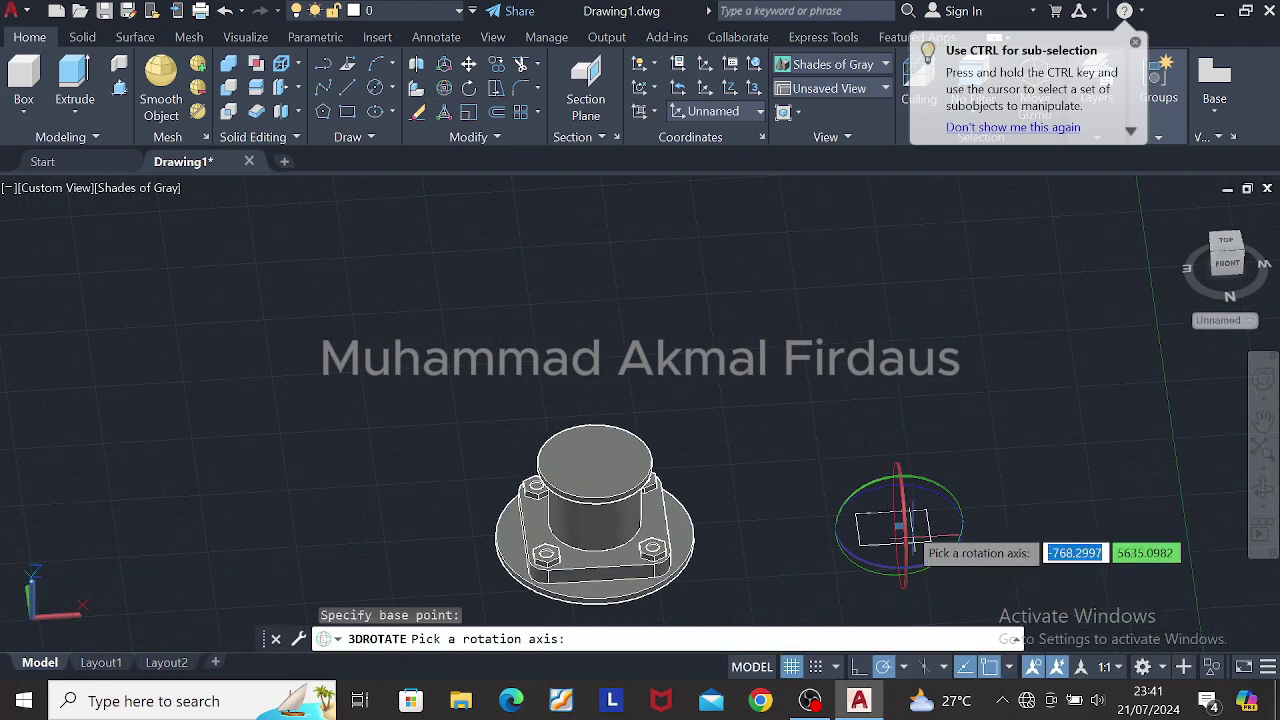
key(Escape)
Step: Rotate the rectangle in 3D about the X axis so that it stands upright
shift+middle_drag(980, 486, 714, 435)
click(742, 440)
click(446, 90)
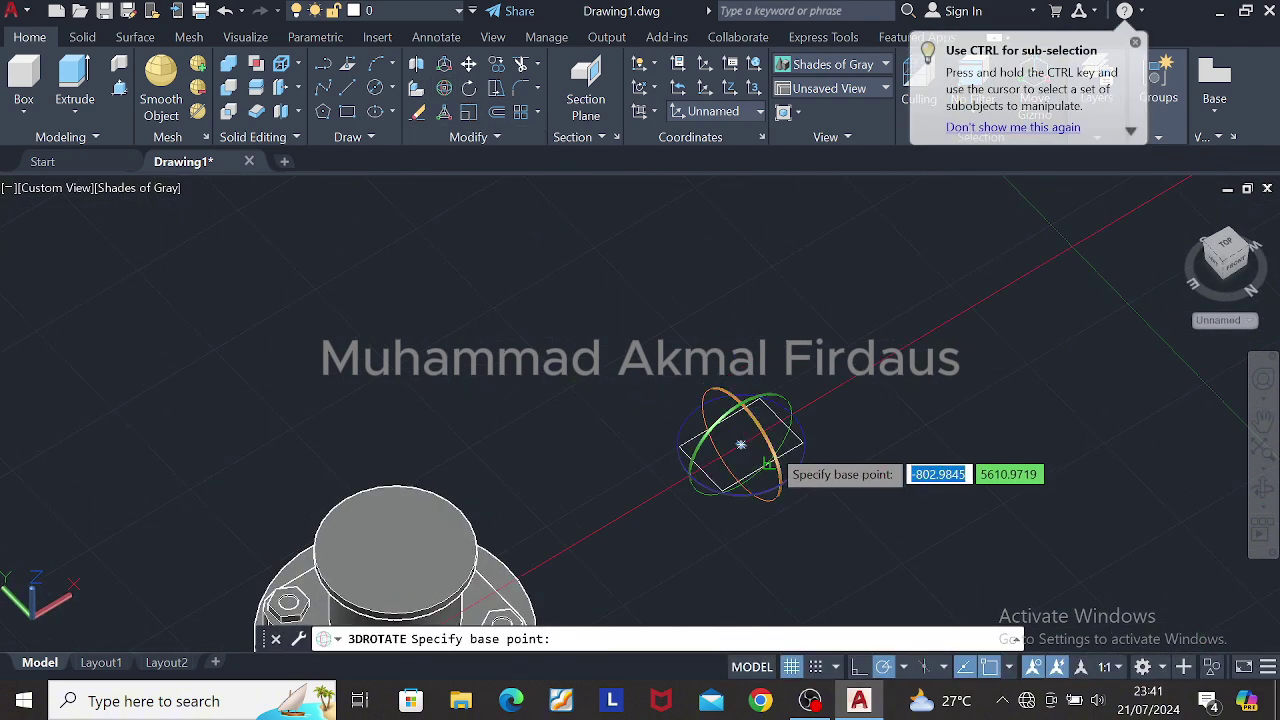
click(771, 441)
click(756, 244)
key(Escape)
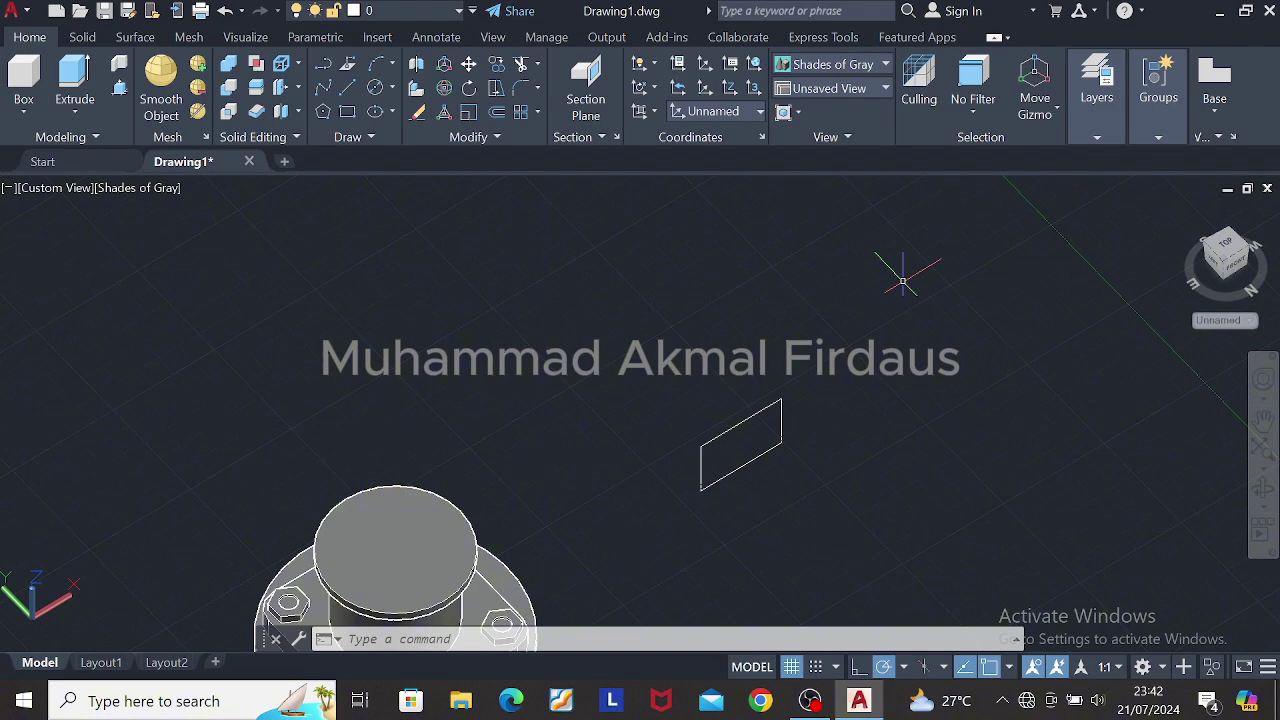
Step: Draw a line 30 long across the plate's top face, from the midpoint of its front edge toward the cylinder
click(1226, 245)
click(1229, 271)
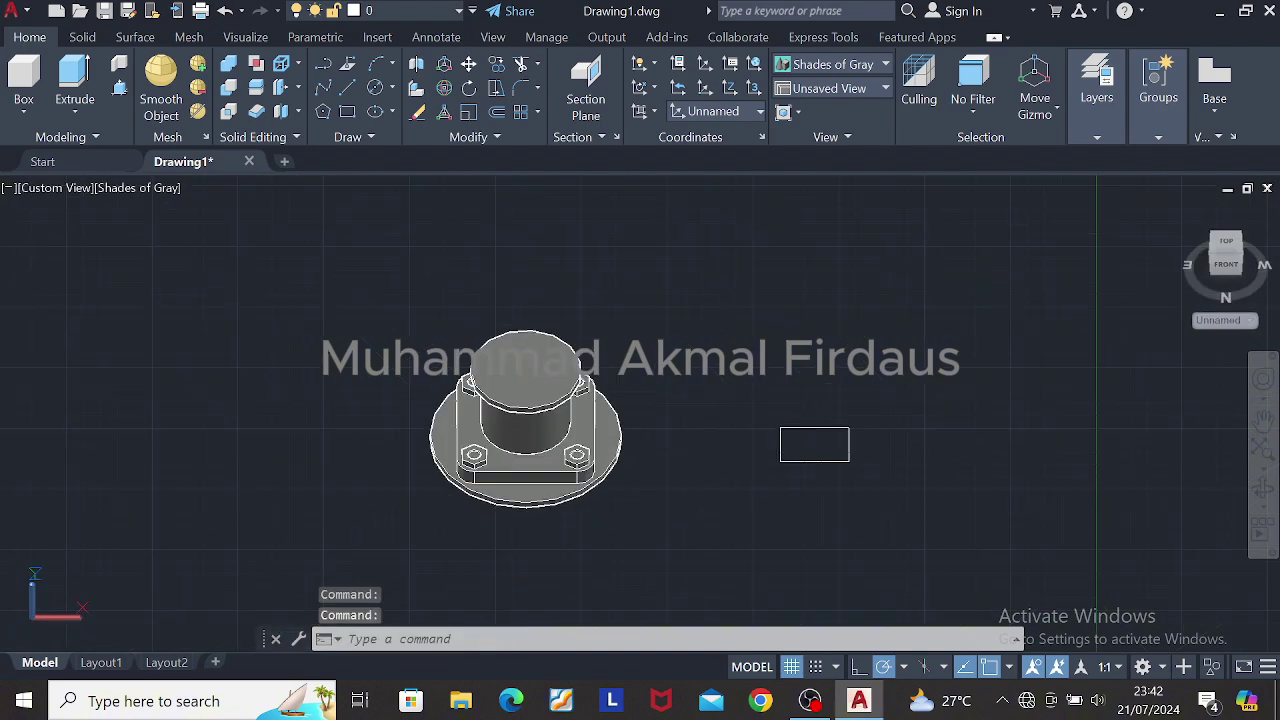
scroll(548, 456, up, 3)
middle_drag(548, 456, 695, 401)
text(l)
key(Return)
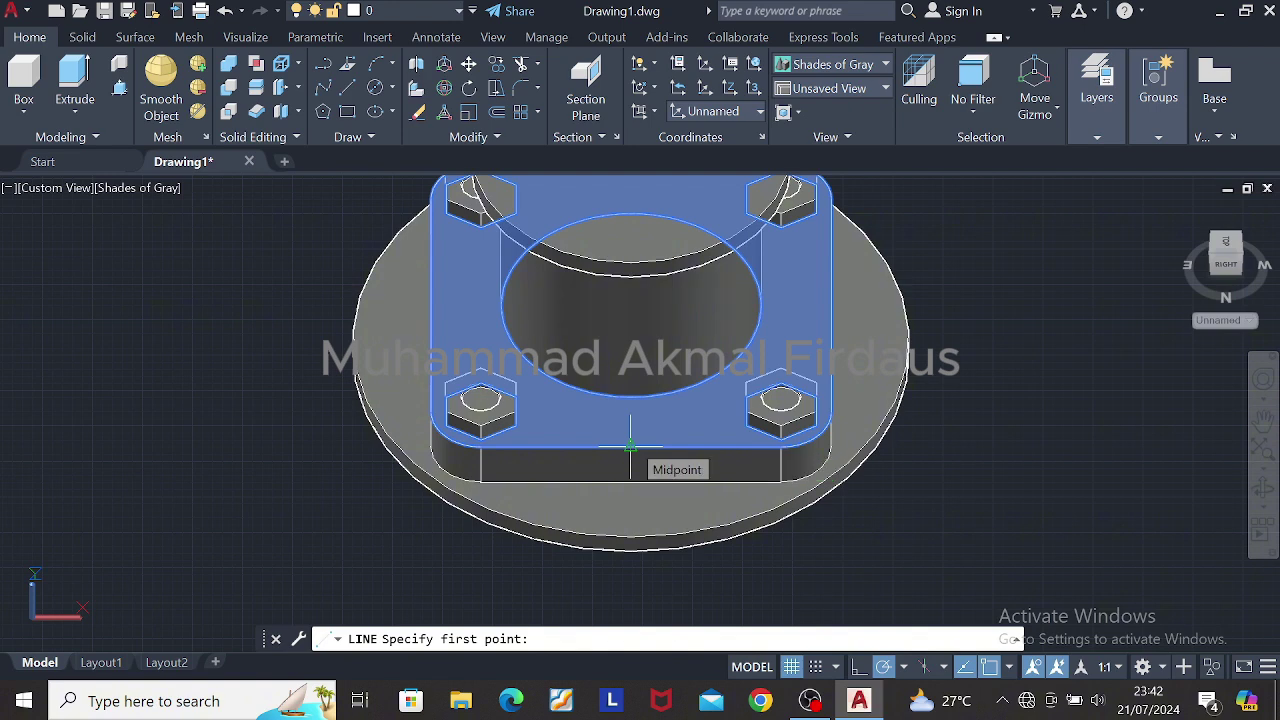
click(630, 447)
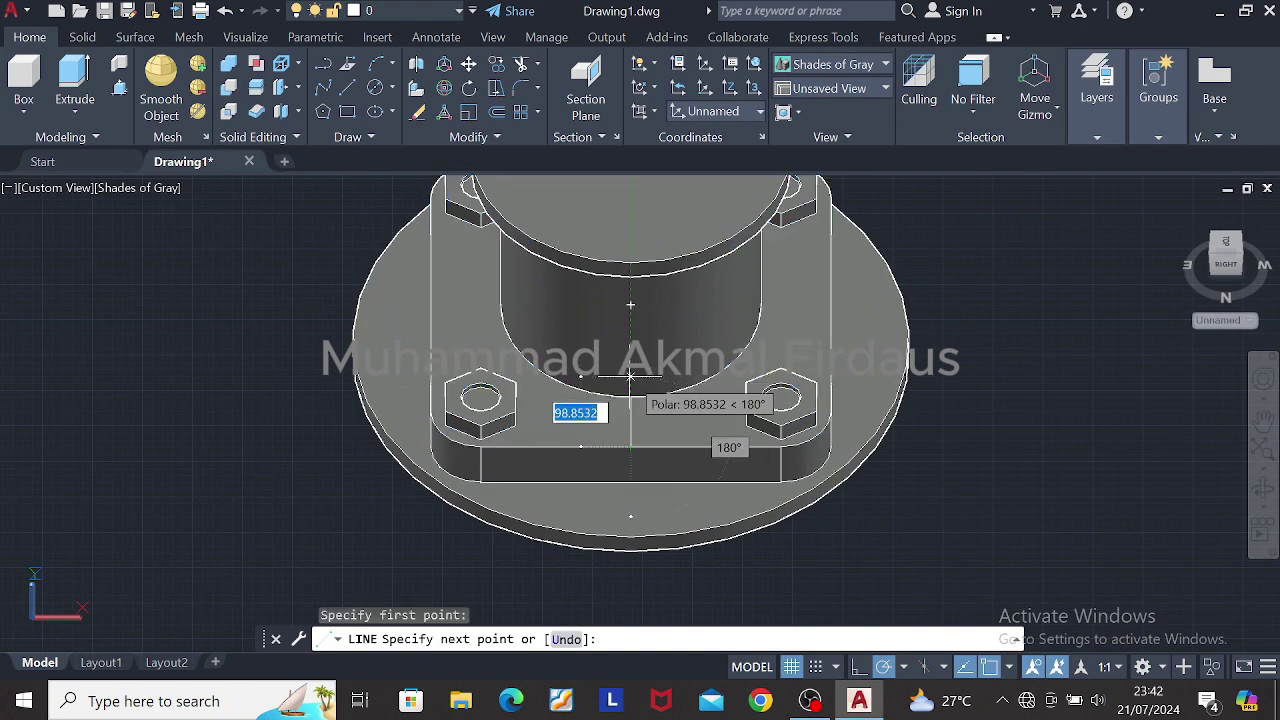
text(30)
key(Return)
key(Escape)
shift+middle_drag(634, 380, 1070, 280)
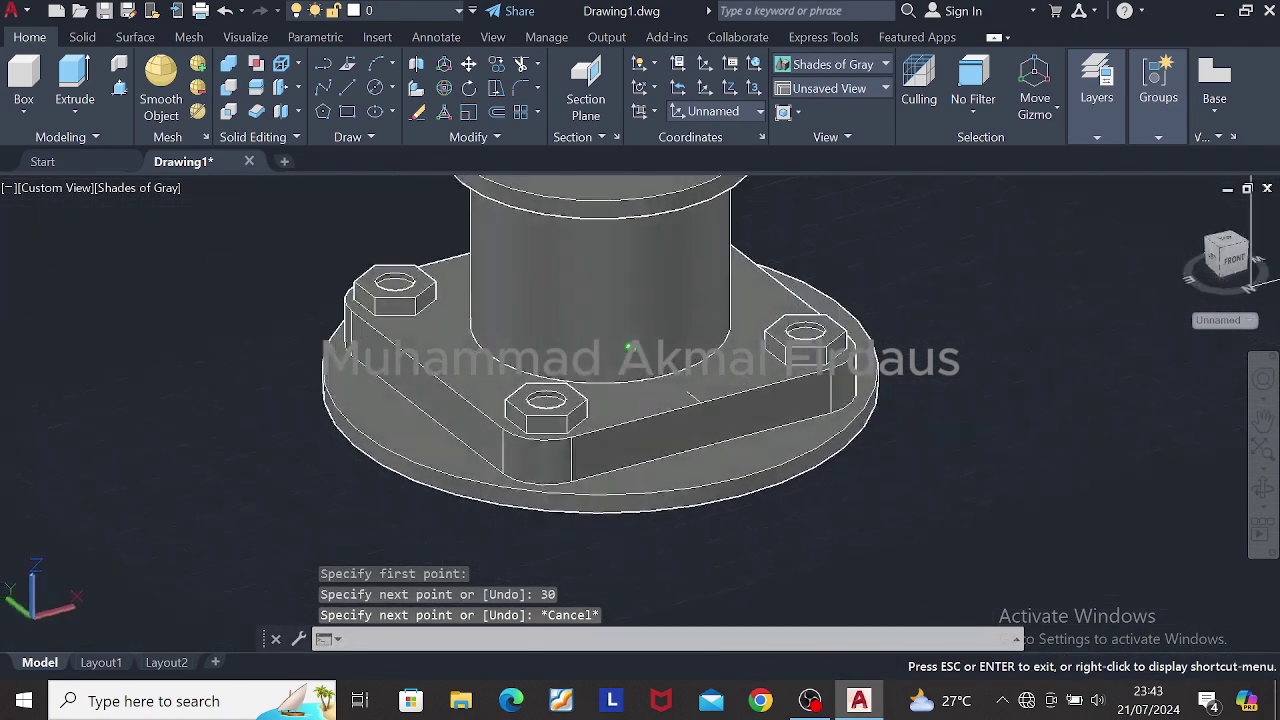
Step: Delete the 30-long guide line on the plate's top face
key(Escape)
scroll(725, 387, up, 3)
click(661, 405)
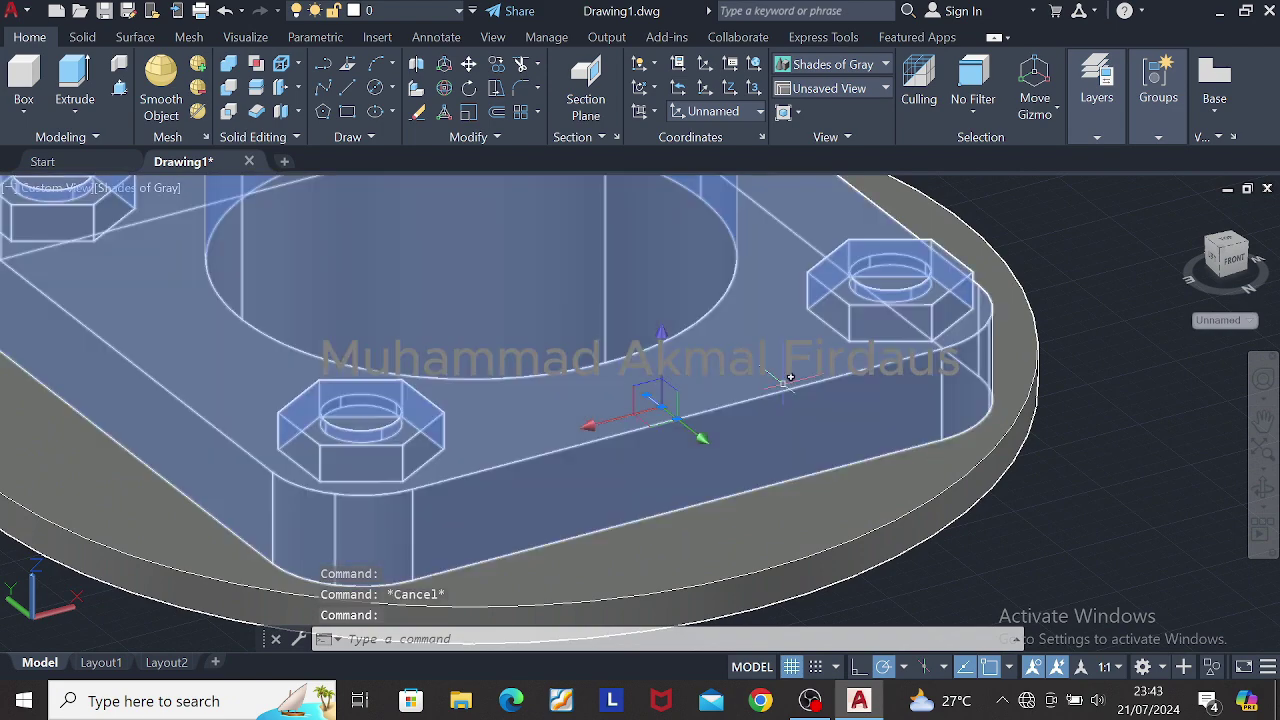
key(Delete)
click(349, 91)
scroll(824, 432, down, 4)
shift+middle_drag(920, 422, 690, 447)
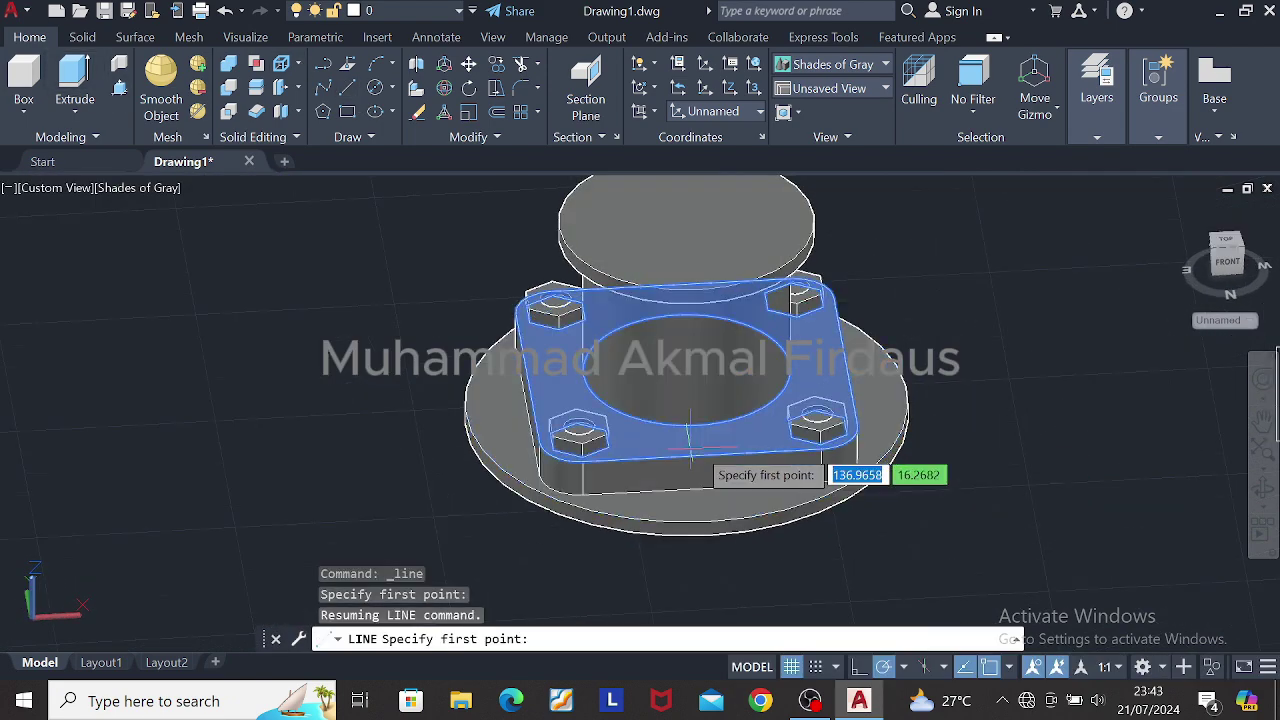
key(Escape)
Step: Draw a new 30-long guide line on the plate's top face, from the front edge's midpoint straight toward the cylinder
click(1229, 239)
click(1227, 267)
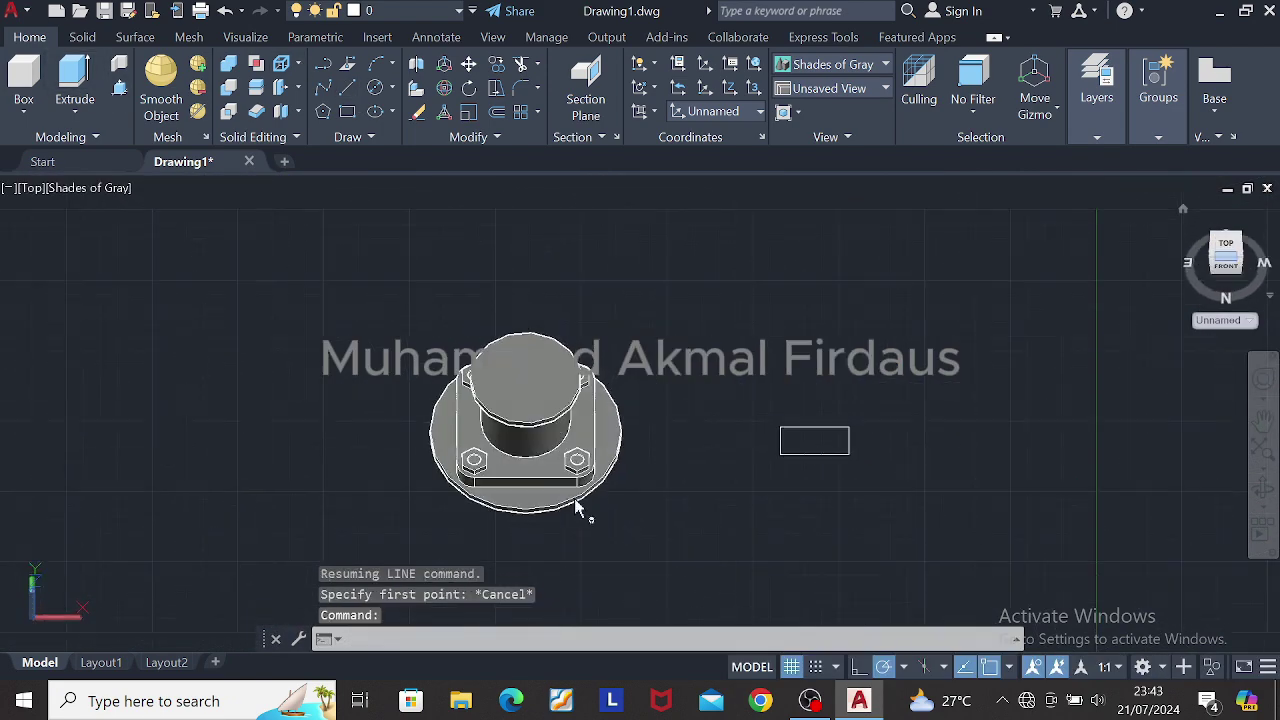
scroll(505, 423, up, 6)
scroll(504, 423, down, 2)
click(346, 91)
click(553, 526)
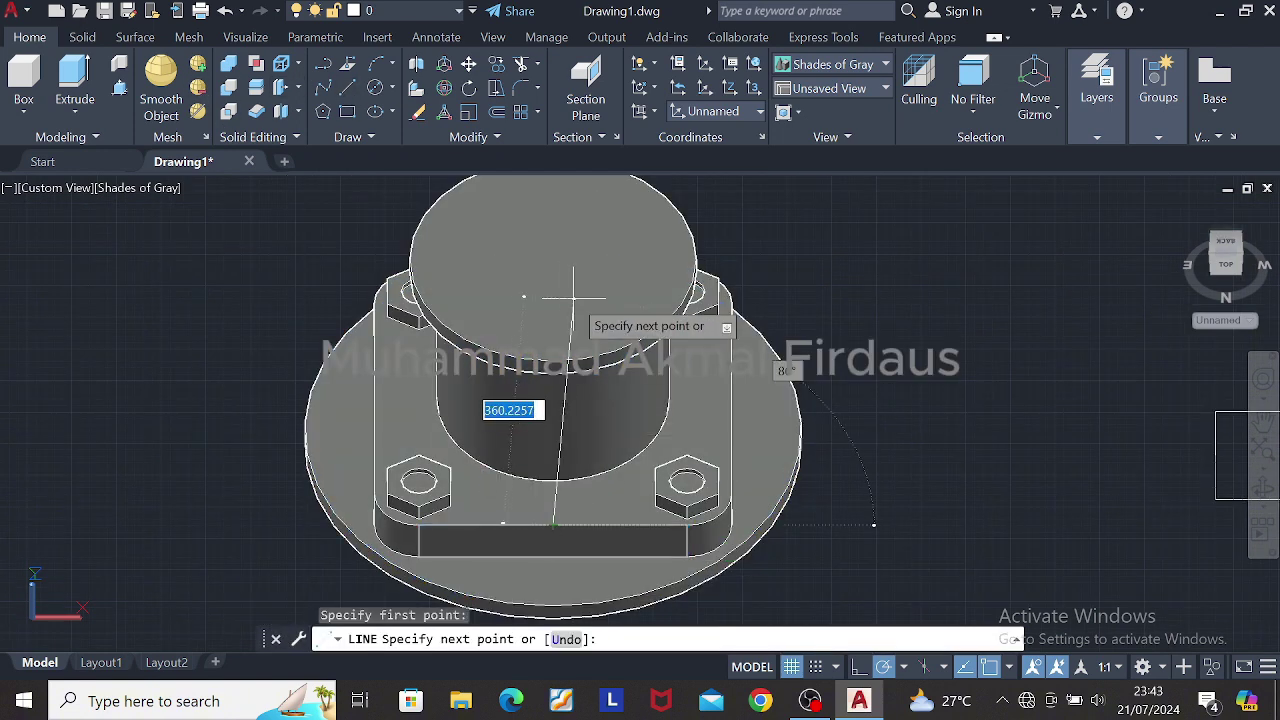
text(30)
key(Return)
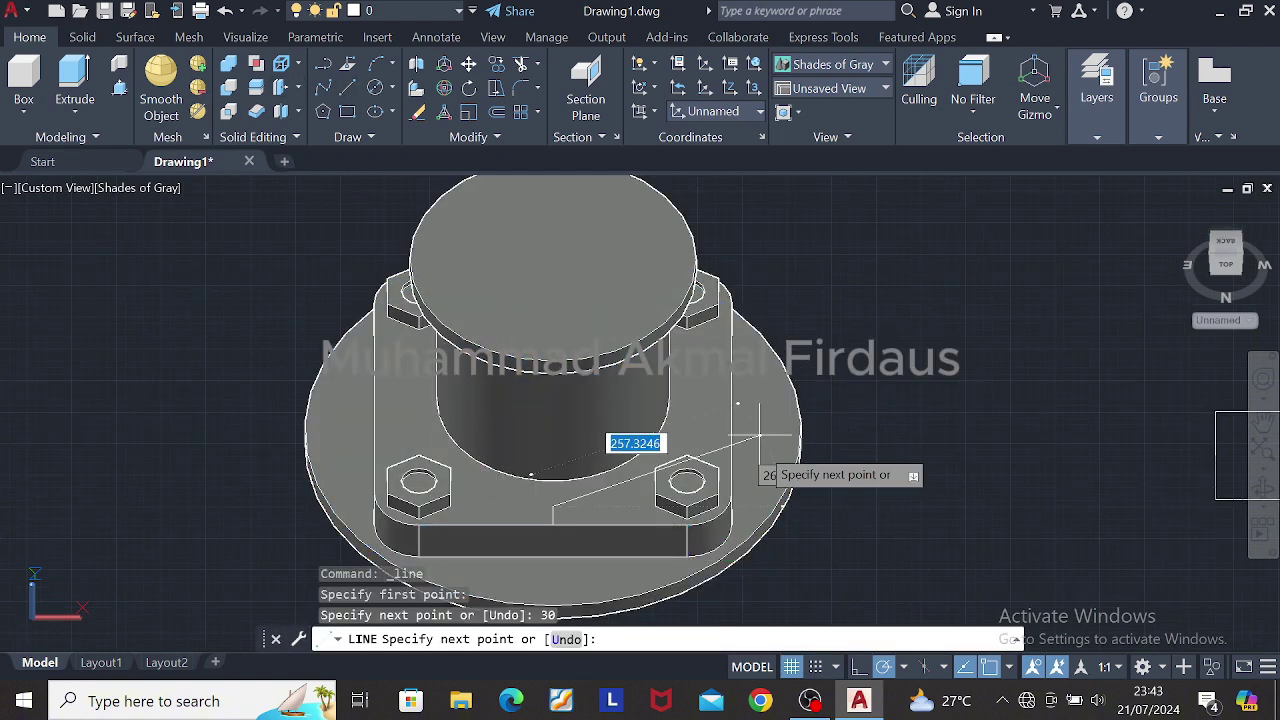
middle_drag(628, 506, 885, 425)
shift+right_click(710, 518)
key(Escape)
key(Escape)
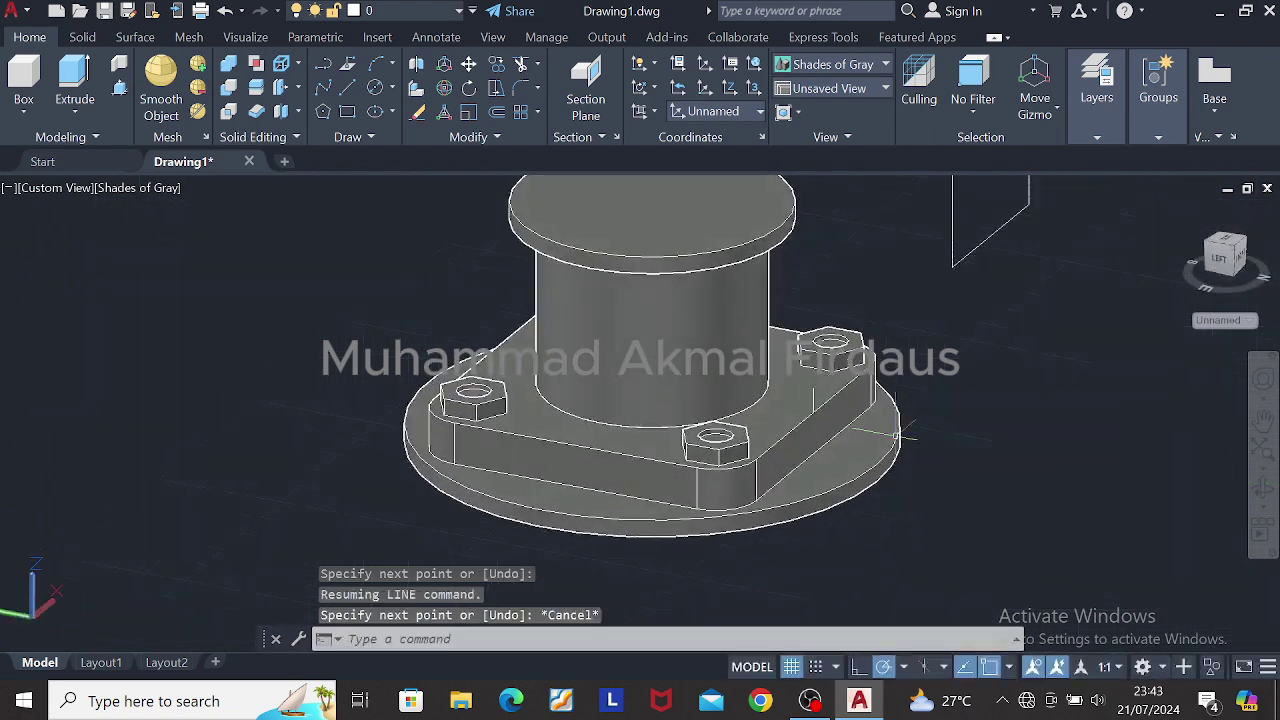
shift+middle_drag(1025, 363, 1070, 446)
scroll(802, 321, down, 3)
shift+middle_drag(802, 321, 955, 322)
click(982, 318)
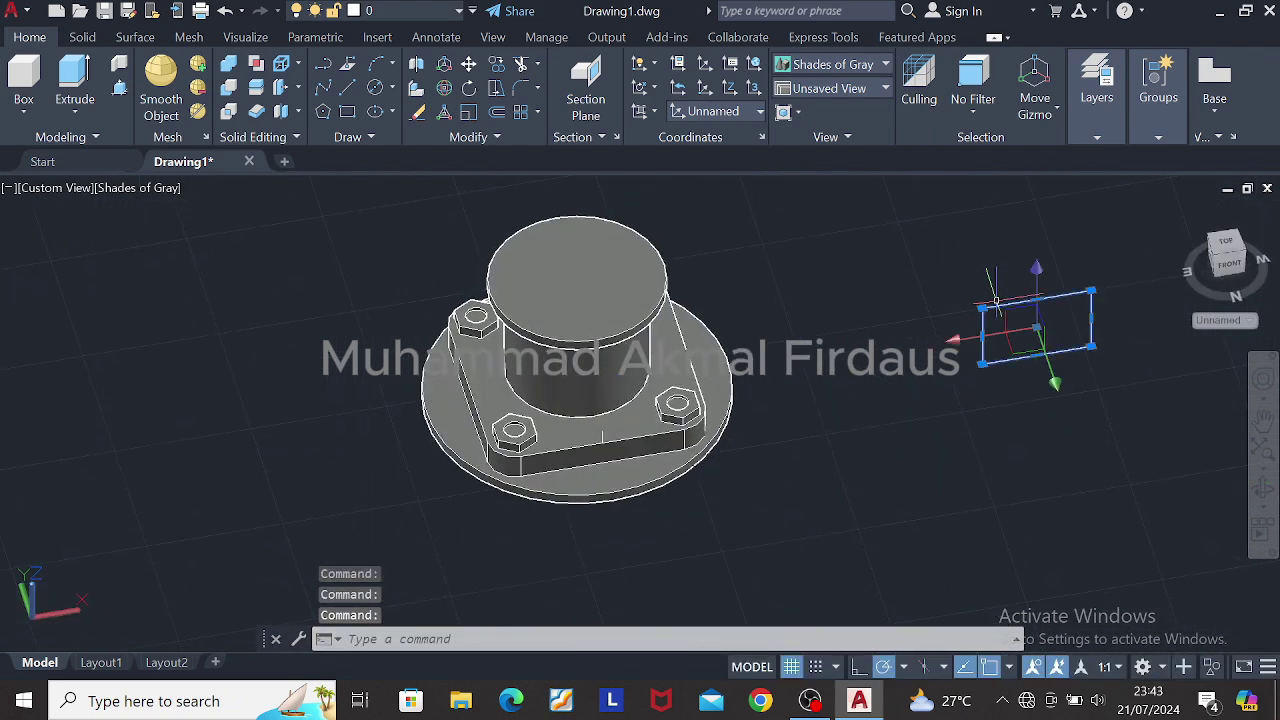
key(Escape)
click(1034, 298)
click(468, 64)
click(986, 330)
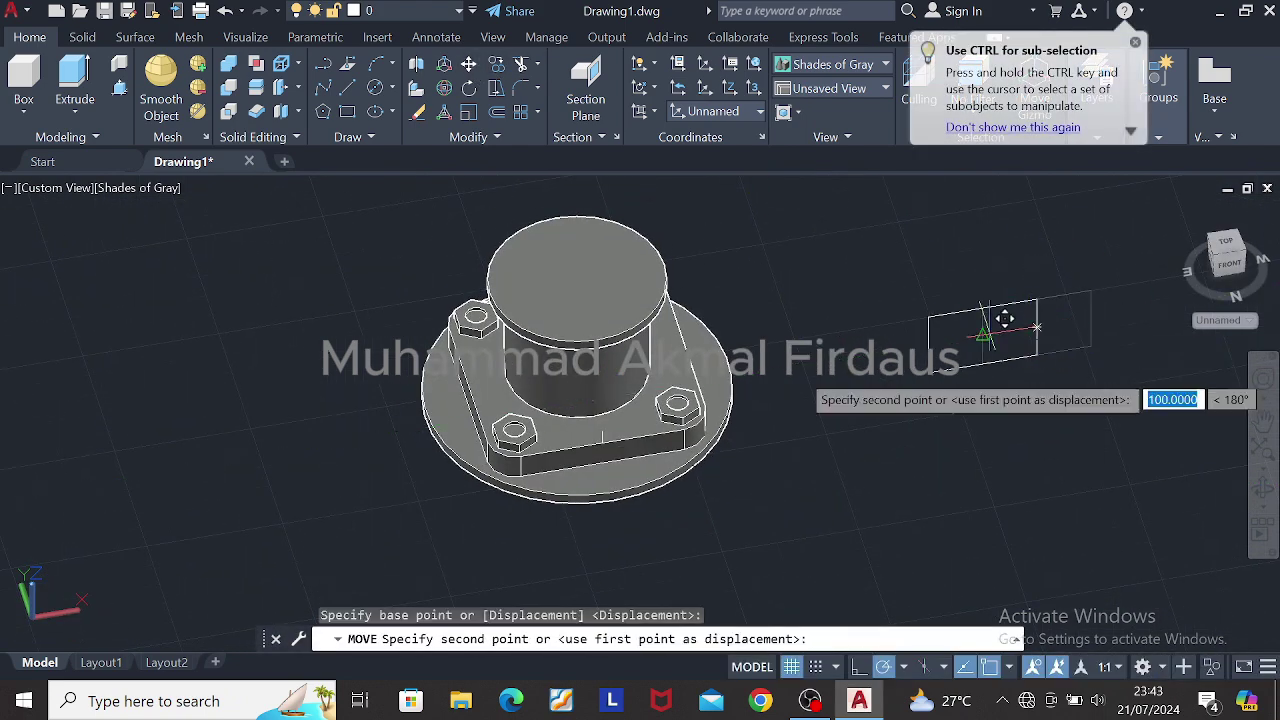
key(Escape)
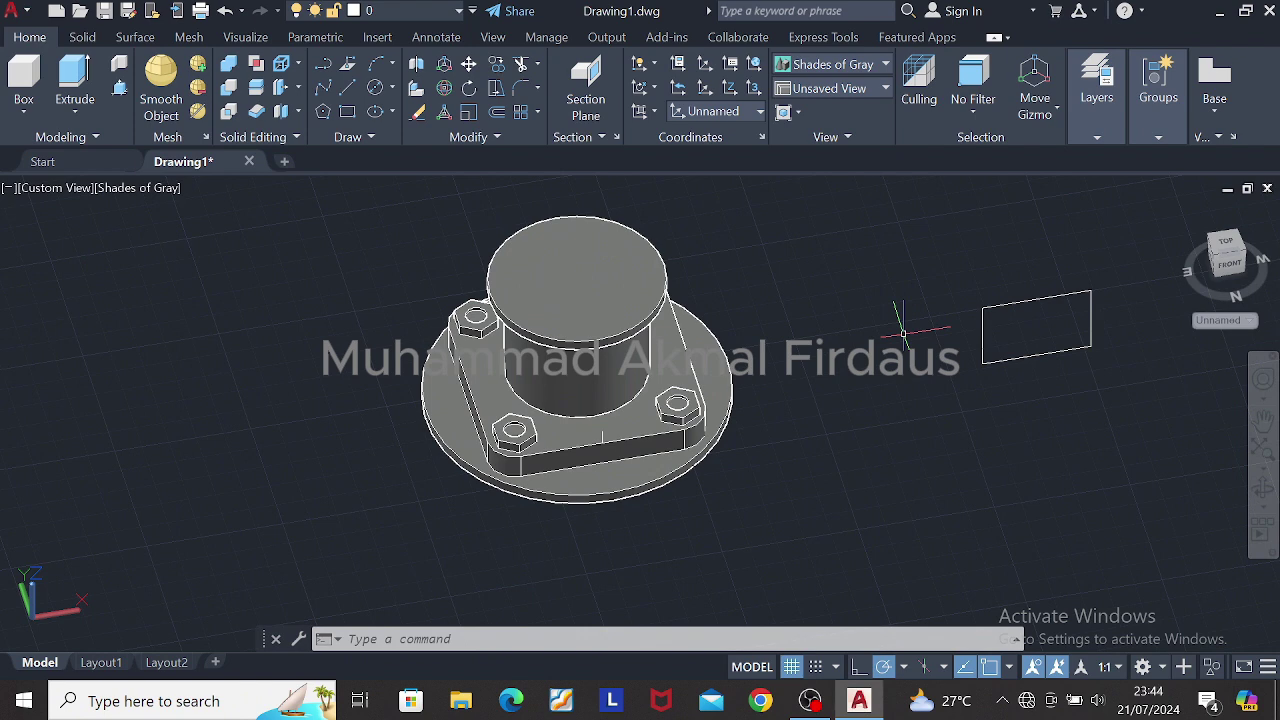
Step: Move the upright rectangle from its lower edge's midpoint to the guide line's end nearest the cylinder
click(1099, 361)
click(980, 300)
text(m)
key(Return)
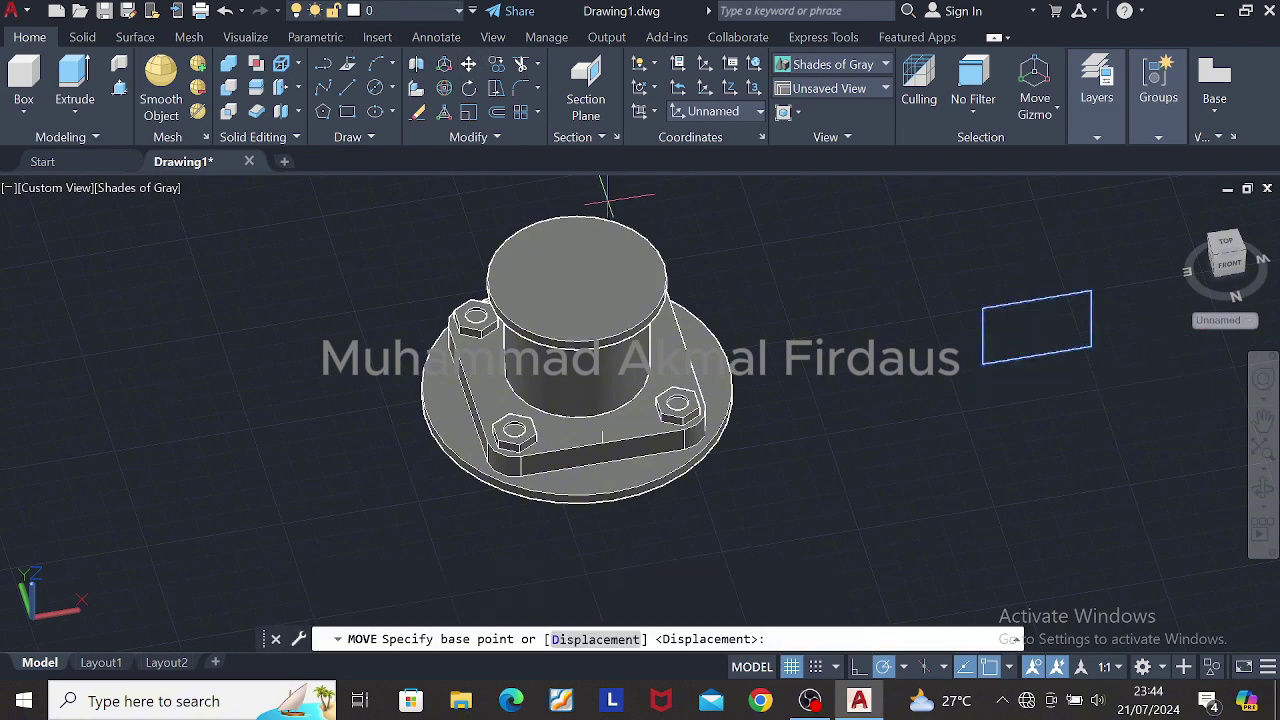
click(1036, 356)
click(602, 431)
key(Escape)
Step: Delete the guide line beneath the upright rectangle
shift+middle_drag(640, 440, 720, 390)
scroll(780, 400, up, 3)
middle_drag(780, 400, 811, 314)
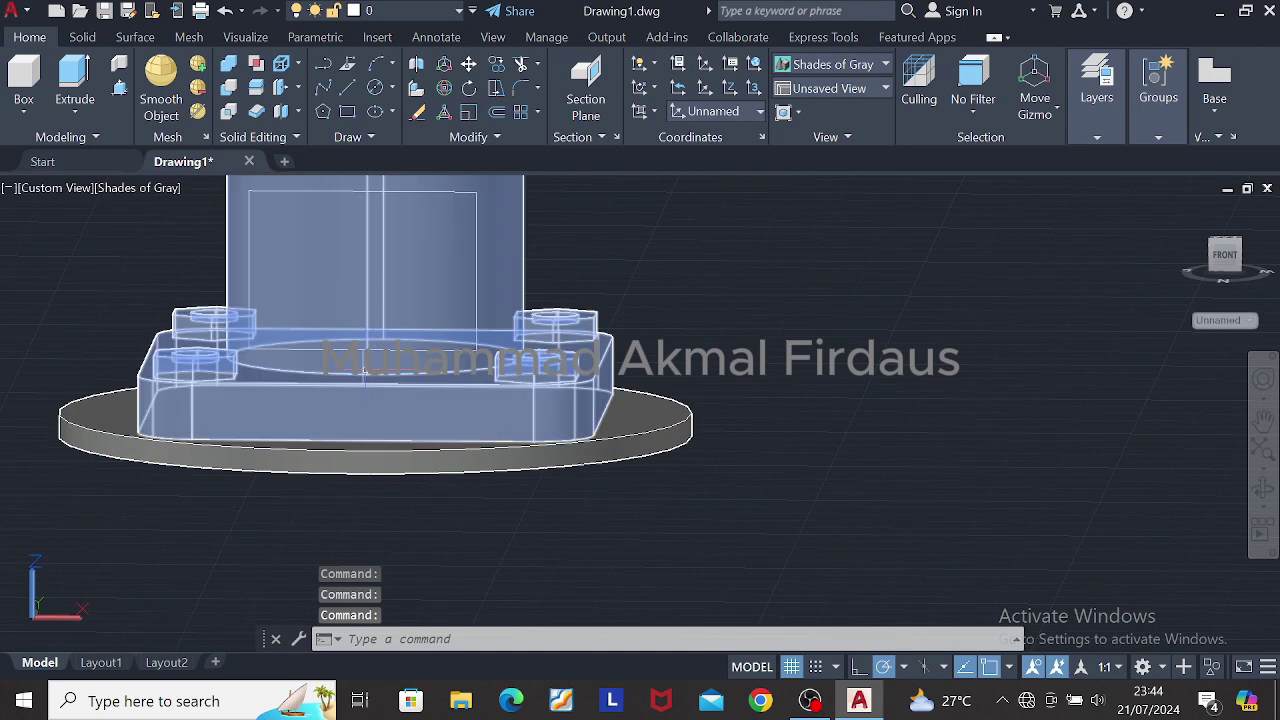
key(Delete)
key(Escape)
mouse_move(363, 337)
shift+middle_down()
mouse_move(817, 426)
mouse_move(568, 368)
shift+middle_up()
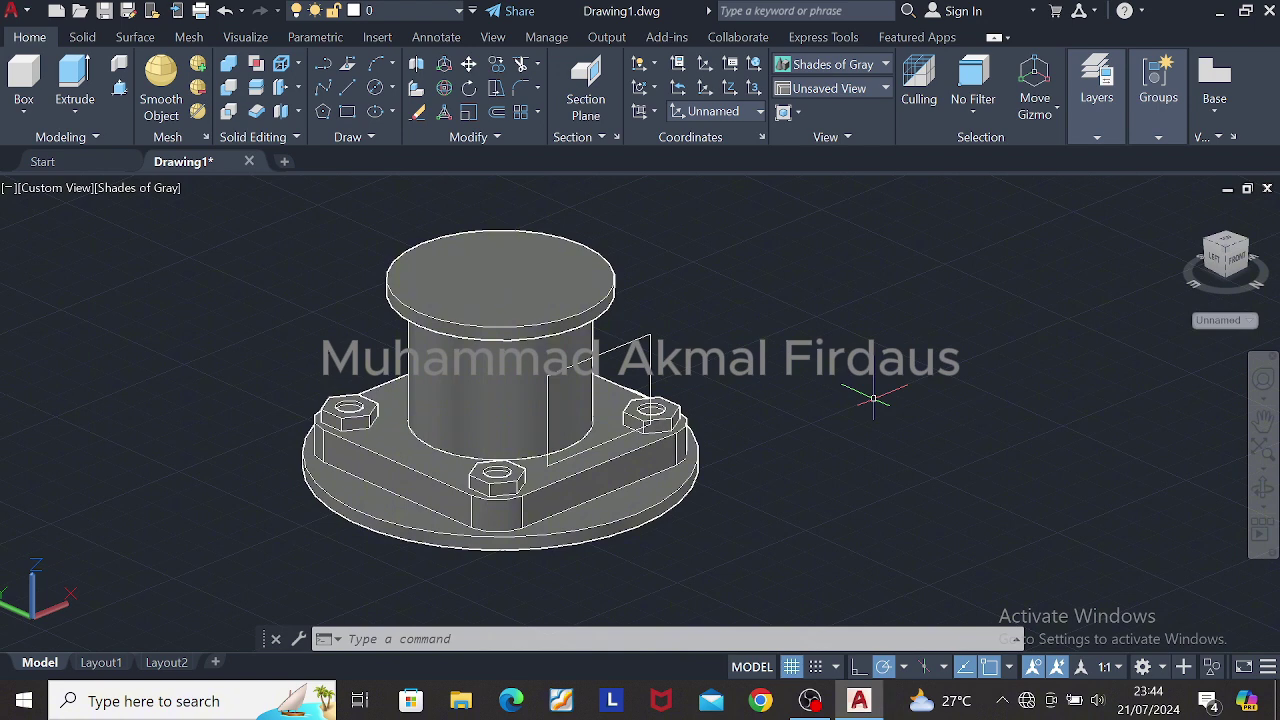
Step: Press-pull the upright rectangle 125 toward the cylinder to form a solid block
click(119, 87)
click(598, 398)
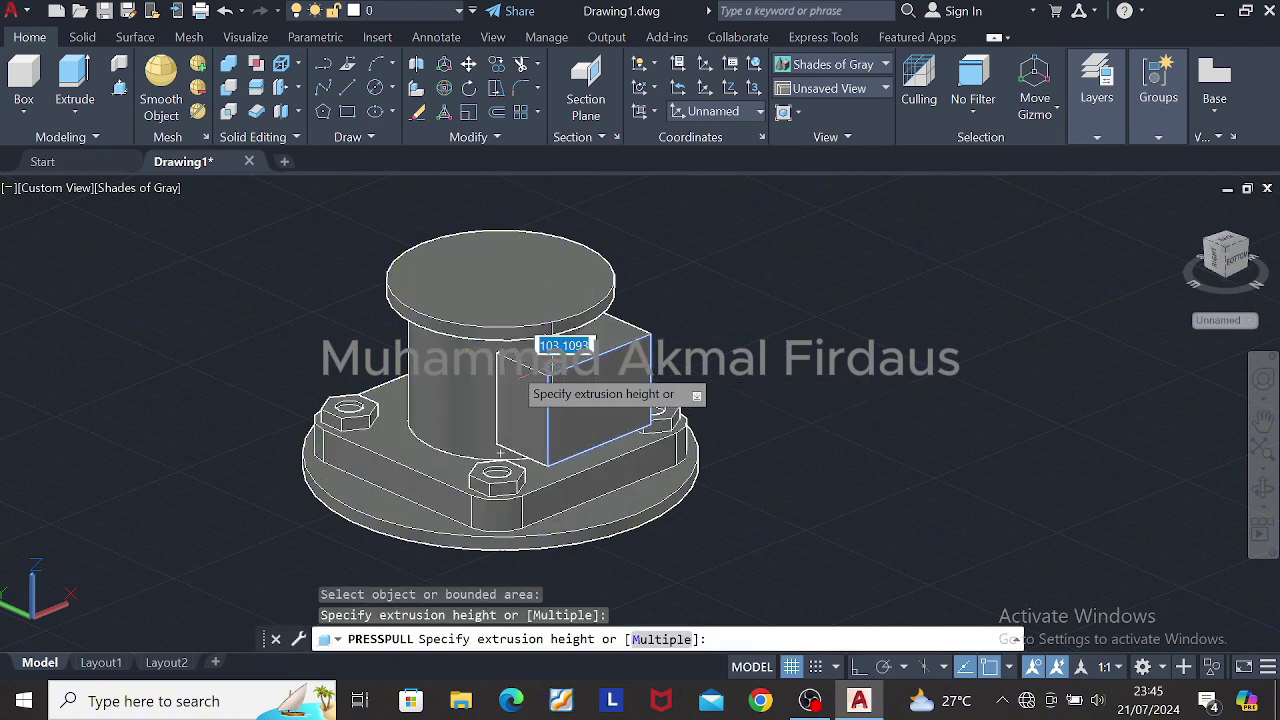
text(125)
key(Return)
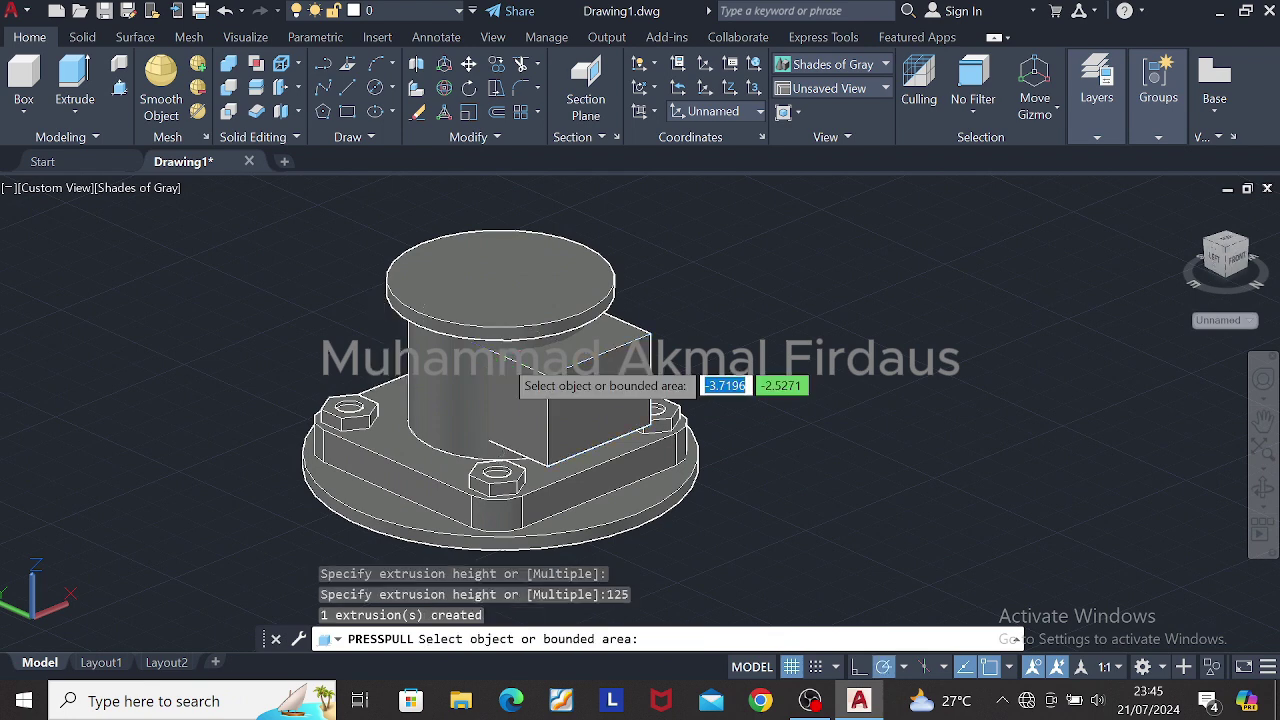
Step: Press-pull the block's front face 30 outward, away from the cylinder
click(630, 420)
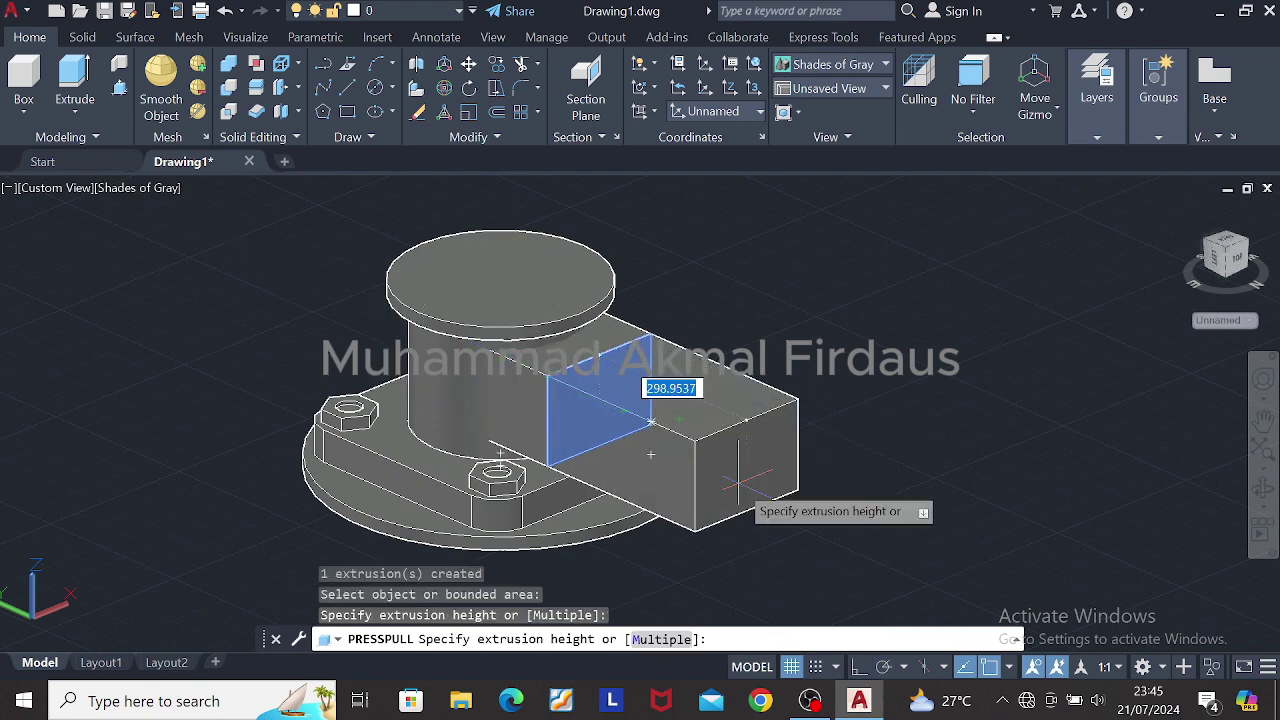
text(30)
key(Return)
key(Return)
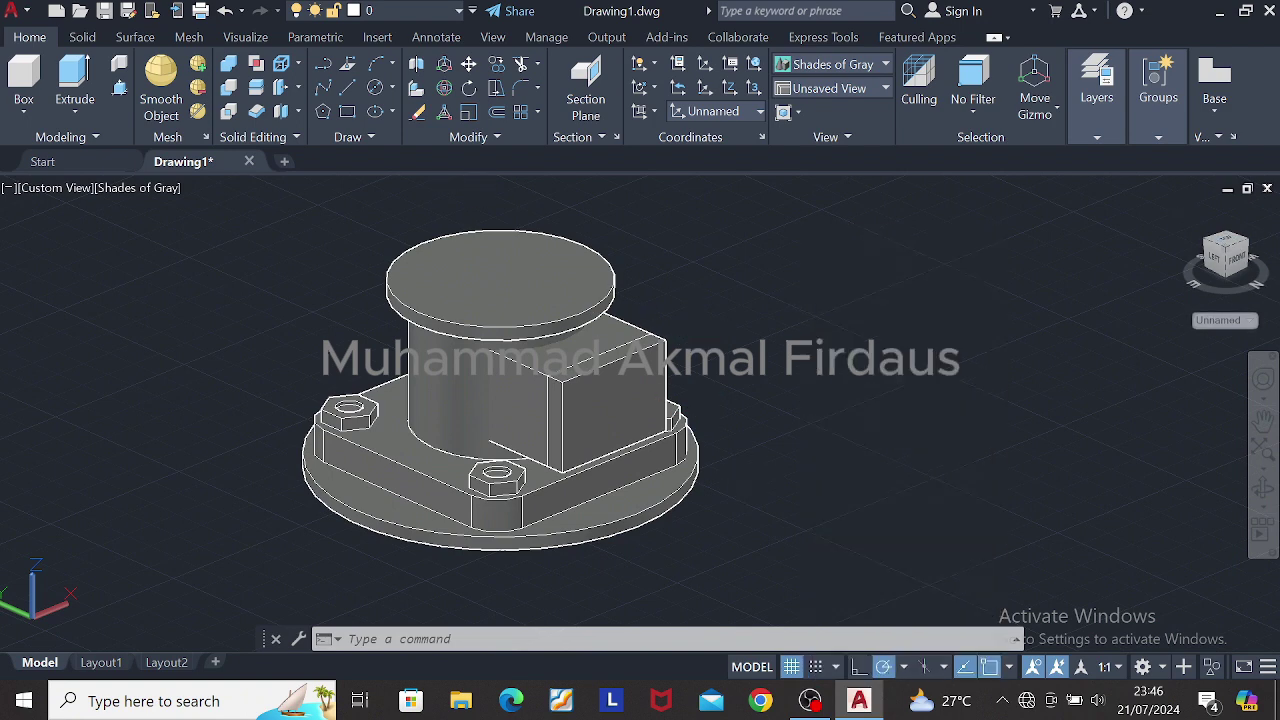
Step: Draw a circle of diameter 200 centred on the top disc's upper face
middle_drag(857, 268, 807, 354)
middle_click(829, 323)
middle_click(829, 323)
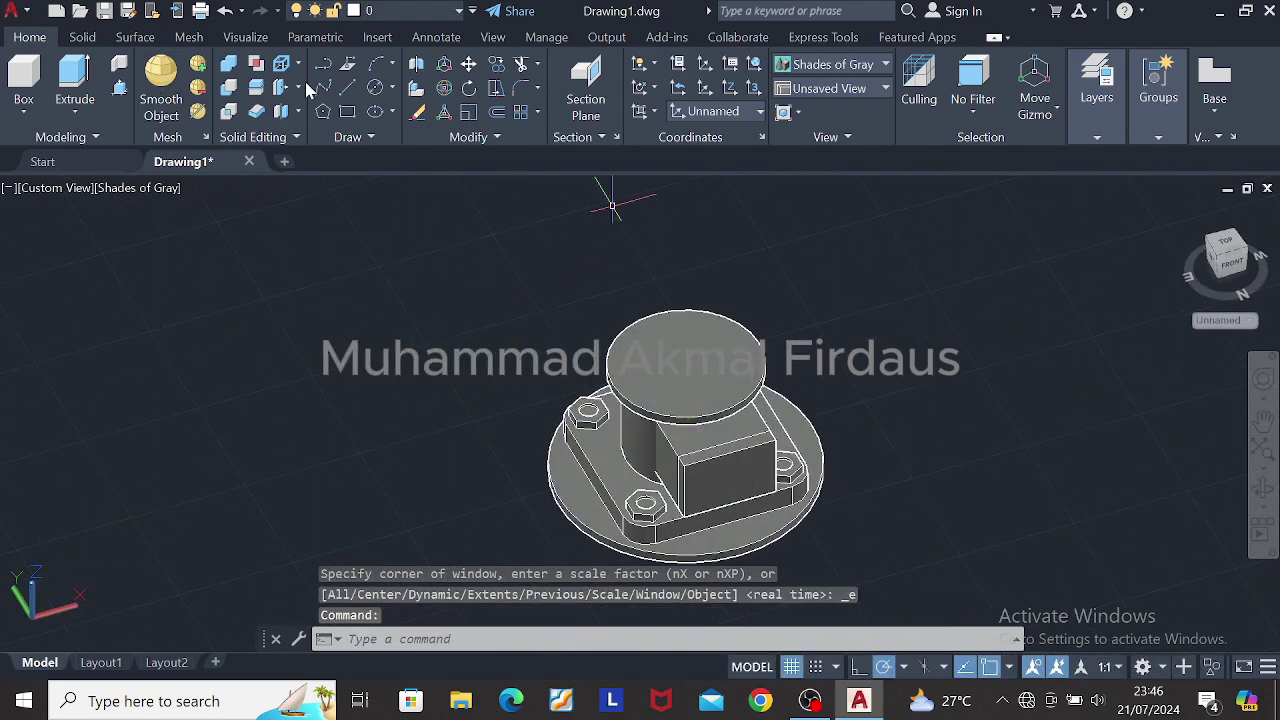
click(375, 87)
click(686, 360)
text(200)
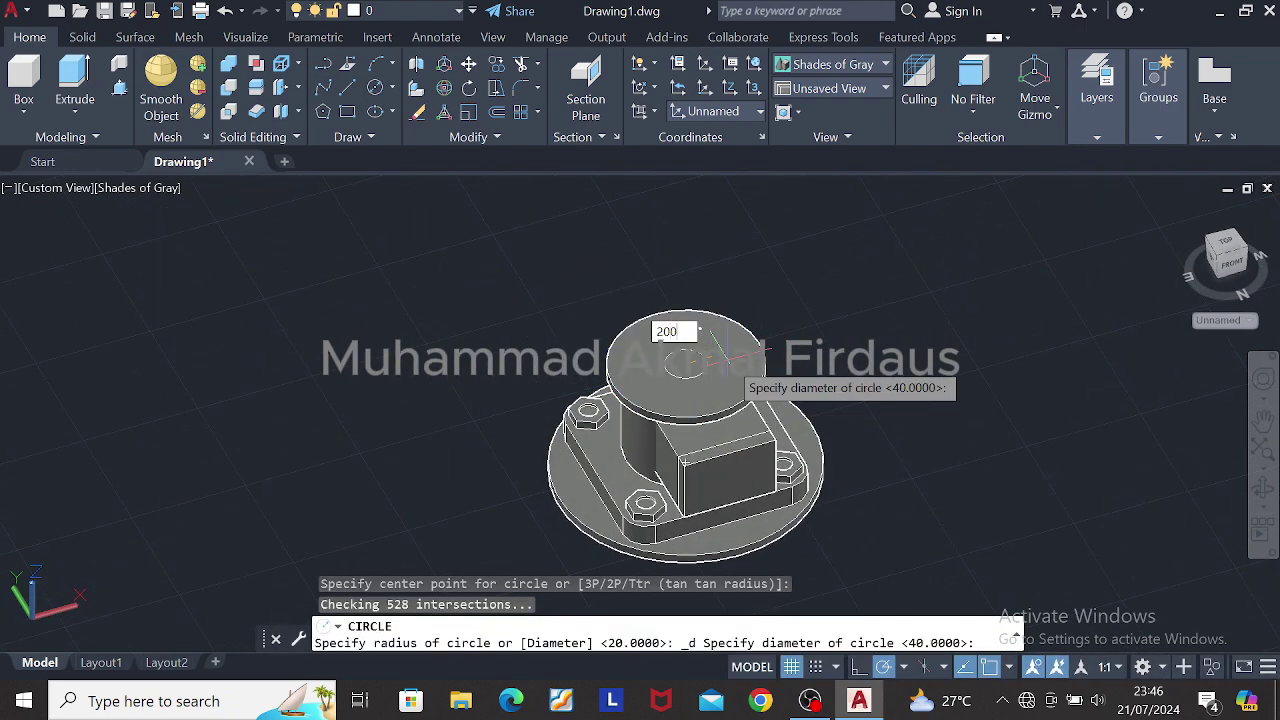
key(Return)
Step: Try to press-pull the circle on the top disc by 200, and undo the operation
click(119, 87)
click(690, 352)
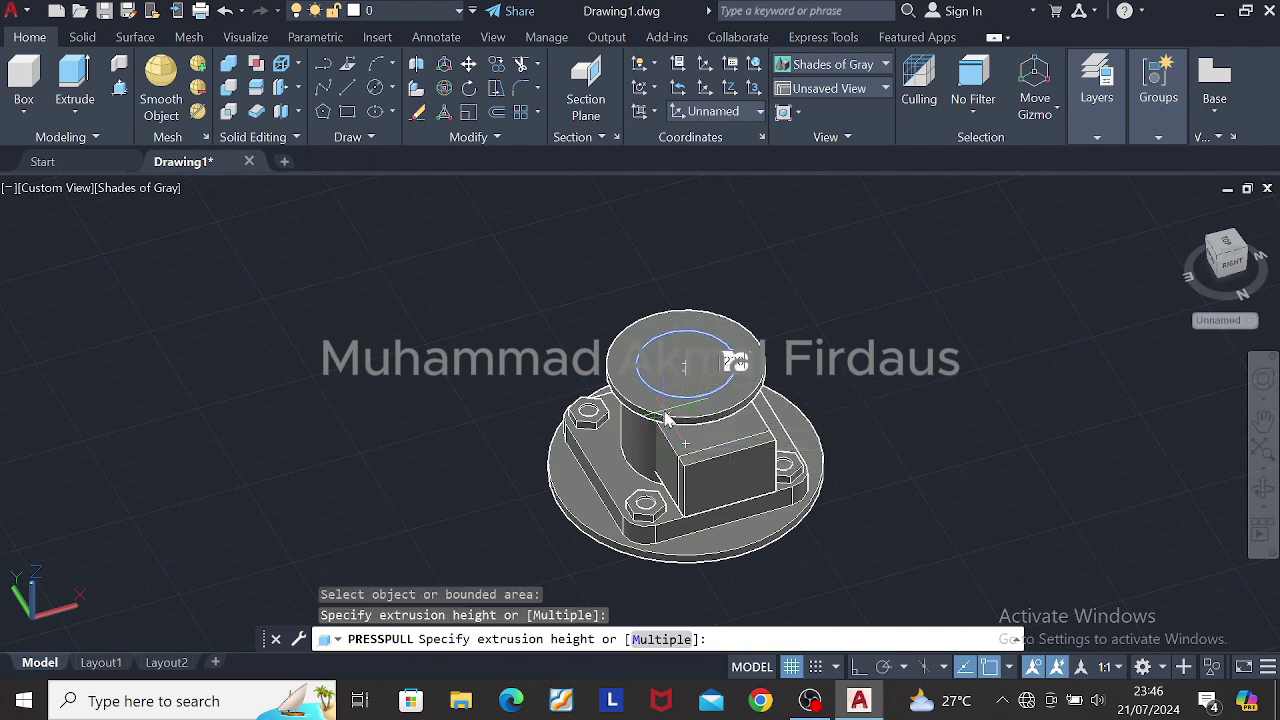
text(200)
key(Return)
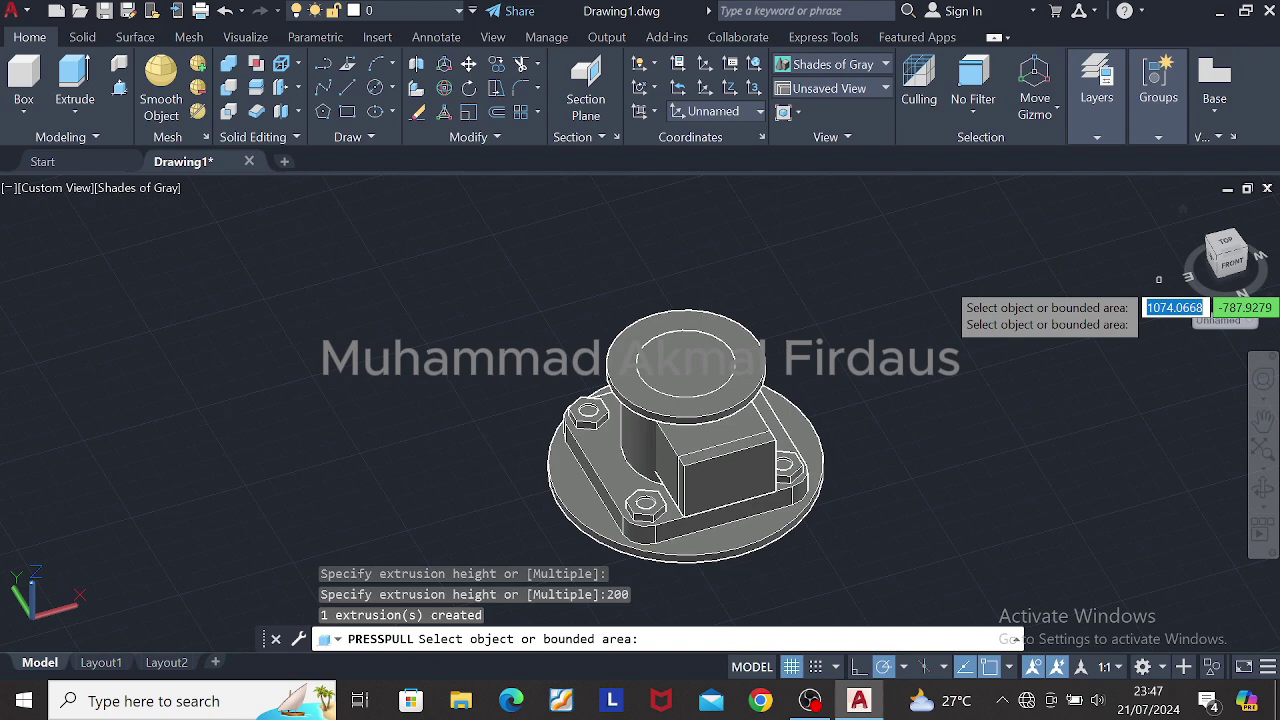
key(Return)
click(225, 10)
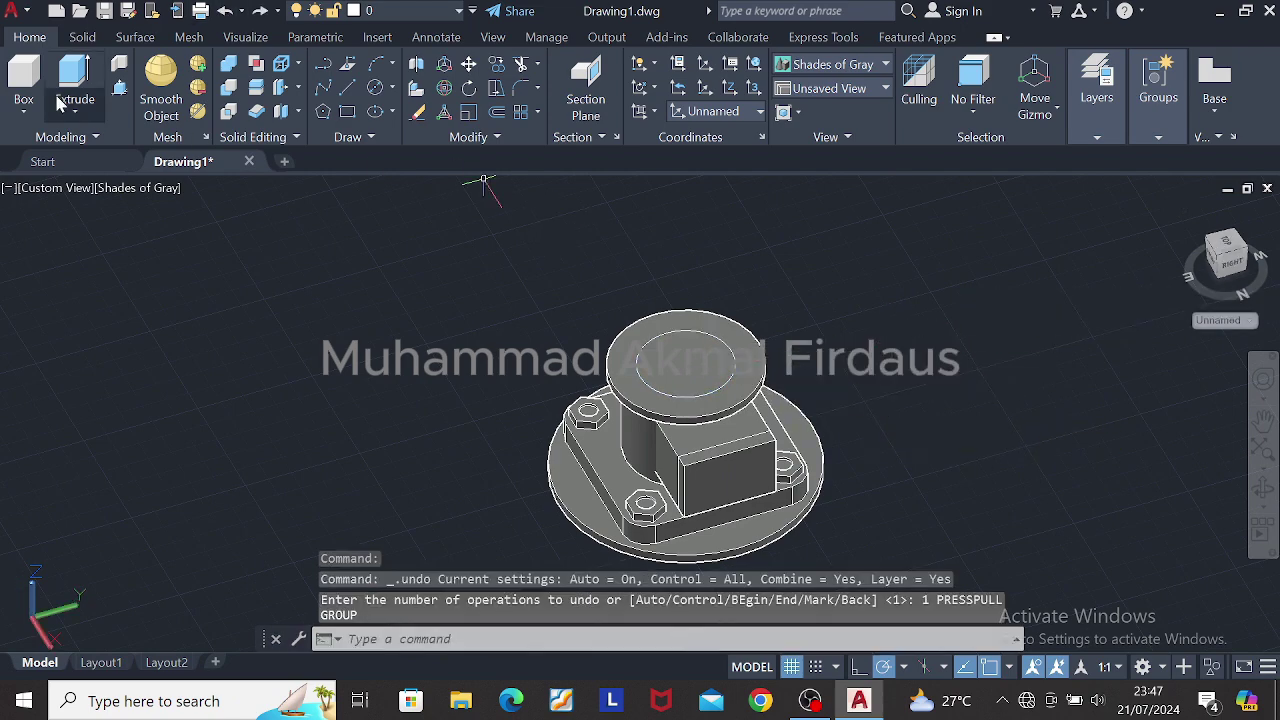
Step: Press-pull the 200-diameter circle downward by 200 to cut a hole in the top disc
click(60, 103)
click(728, 363)
shift+middle_drag(728, 363, 760, 391)
text(200)
key(Return)
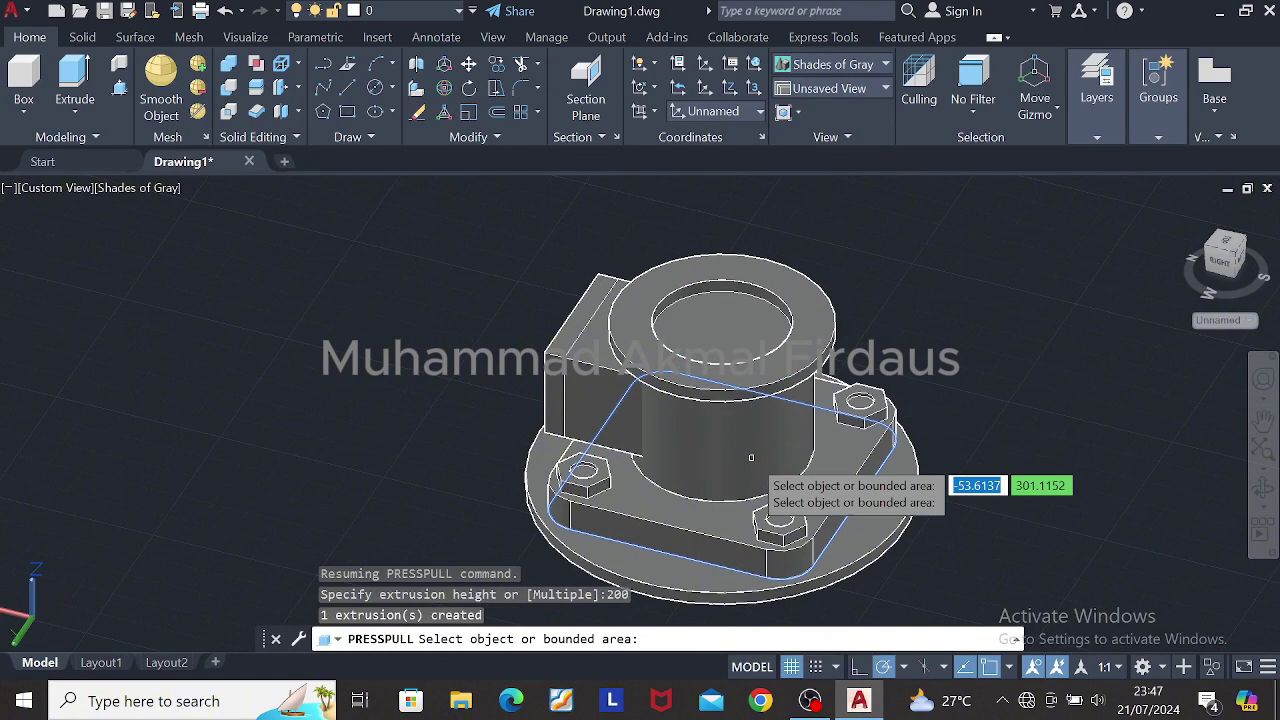
Step: Press-pull the circular area exposed in the disc's hole downward by 200 to bore into the cylinder
click(736, 335)
text(200)
key(Return)
key(Return)
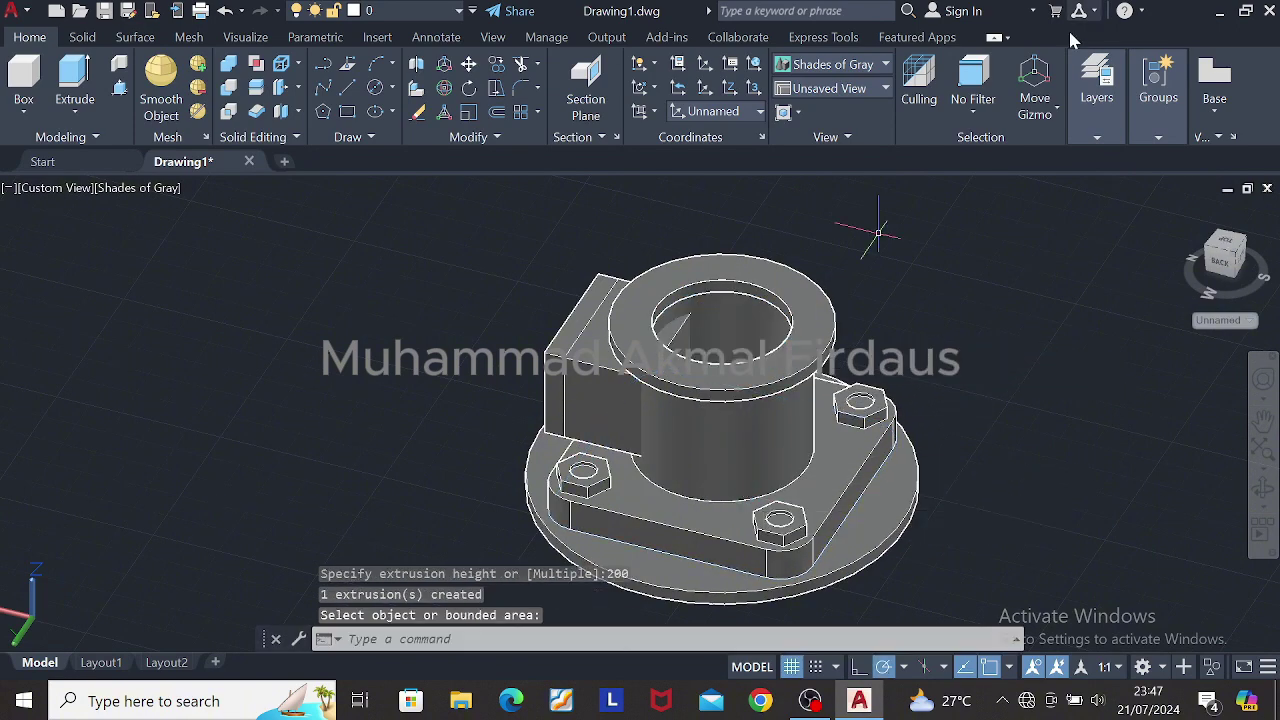
shift+middle_drag(1016, 237, 985, 393)
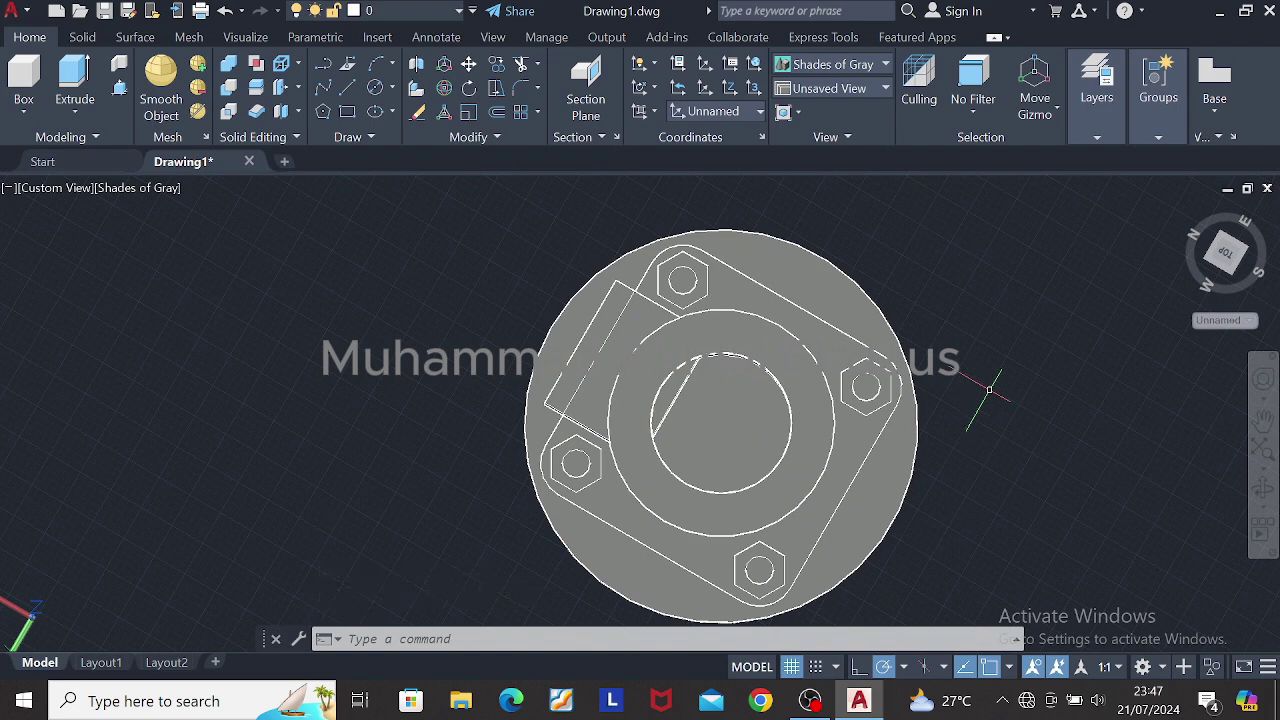
shift+middle_drag(982, 395, 872, 280)
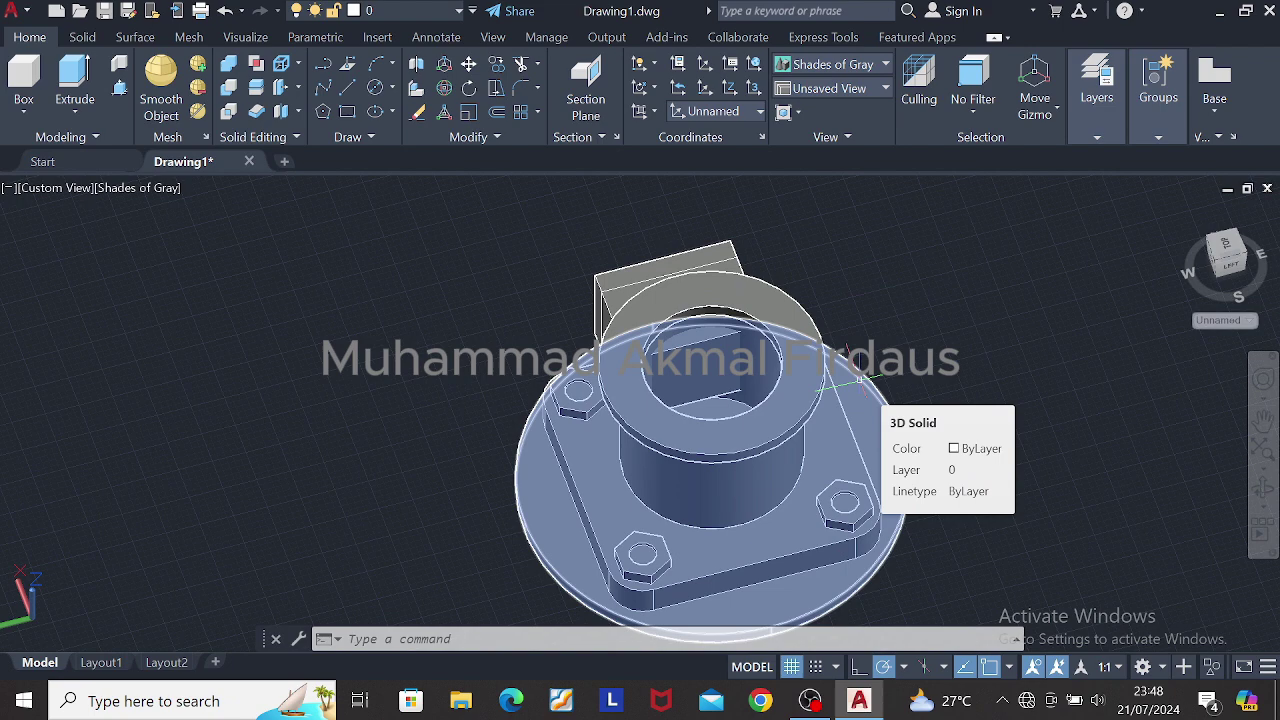
key(Escape)
shift+middle_drag(858, 378, 772, 328)
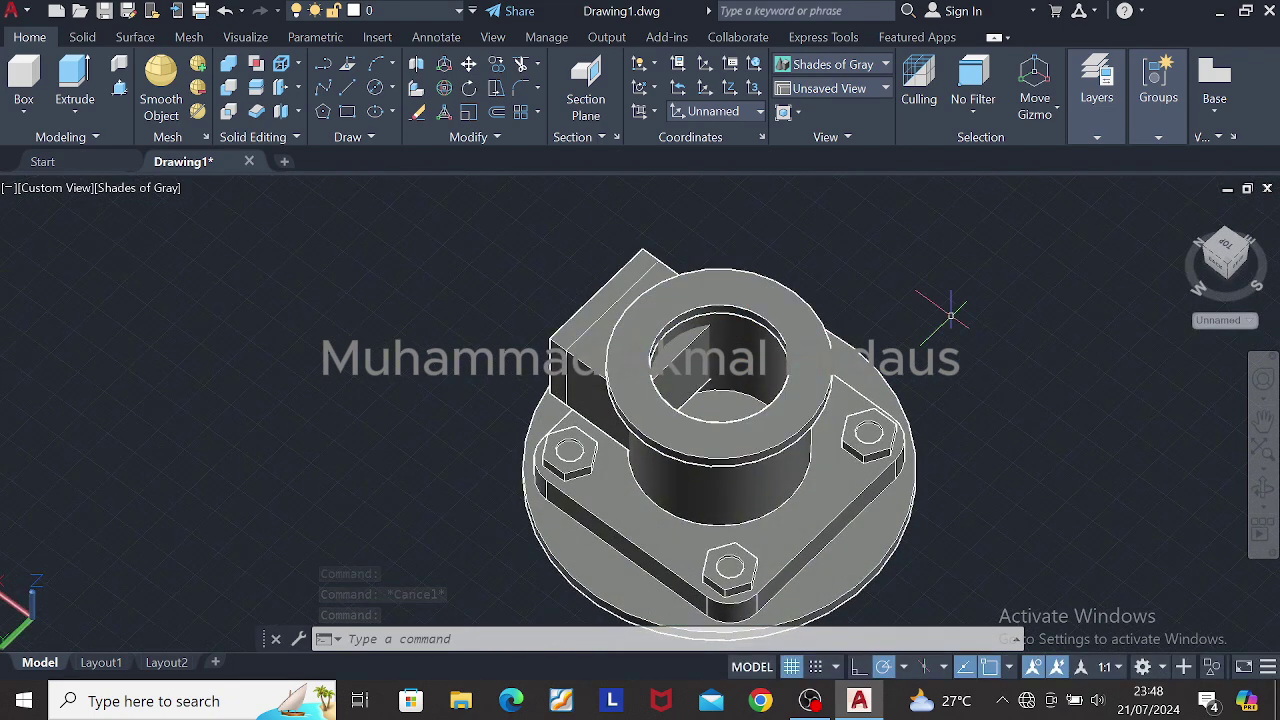
click(374, 87)
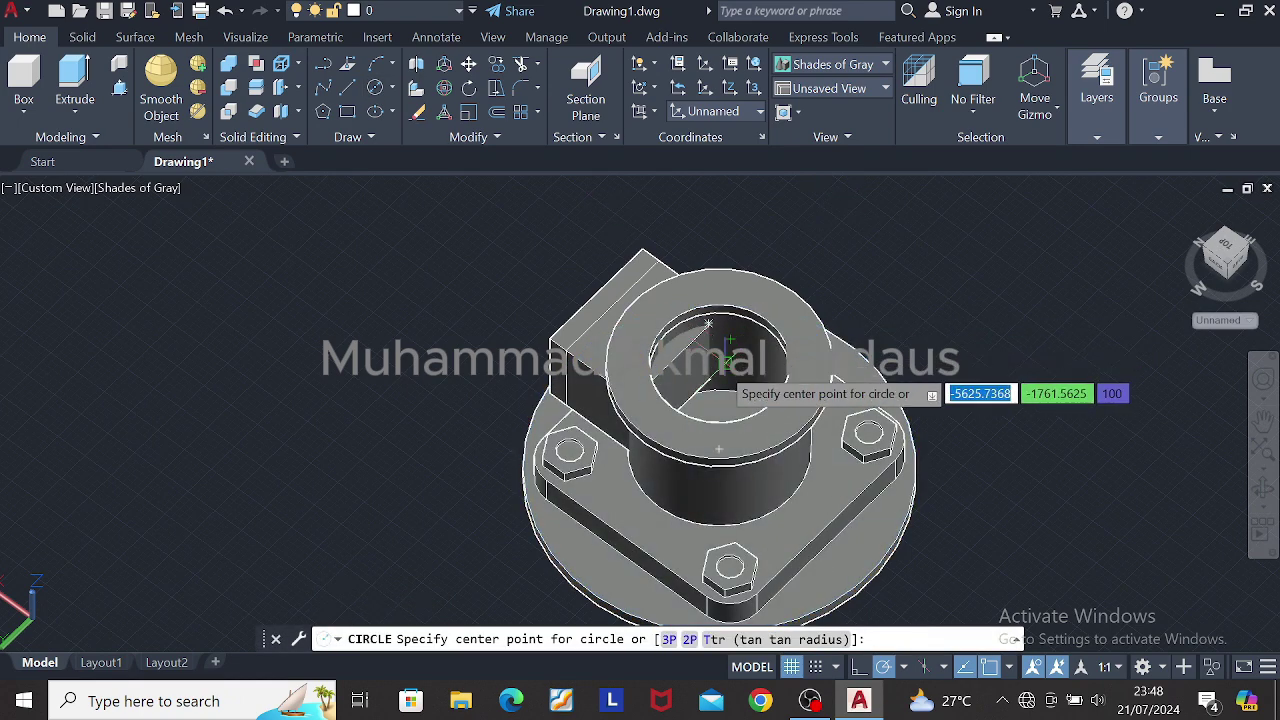
click(722, 348)
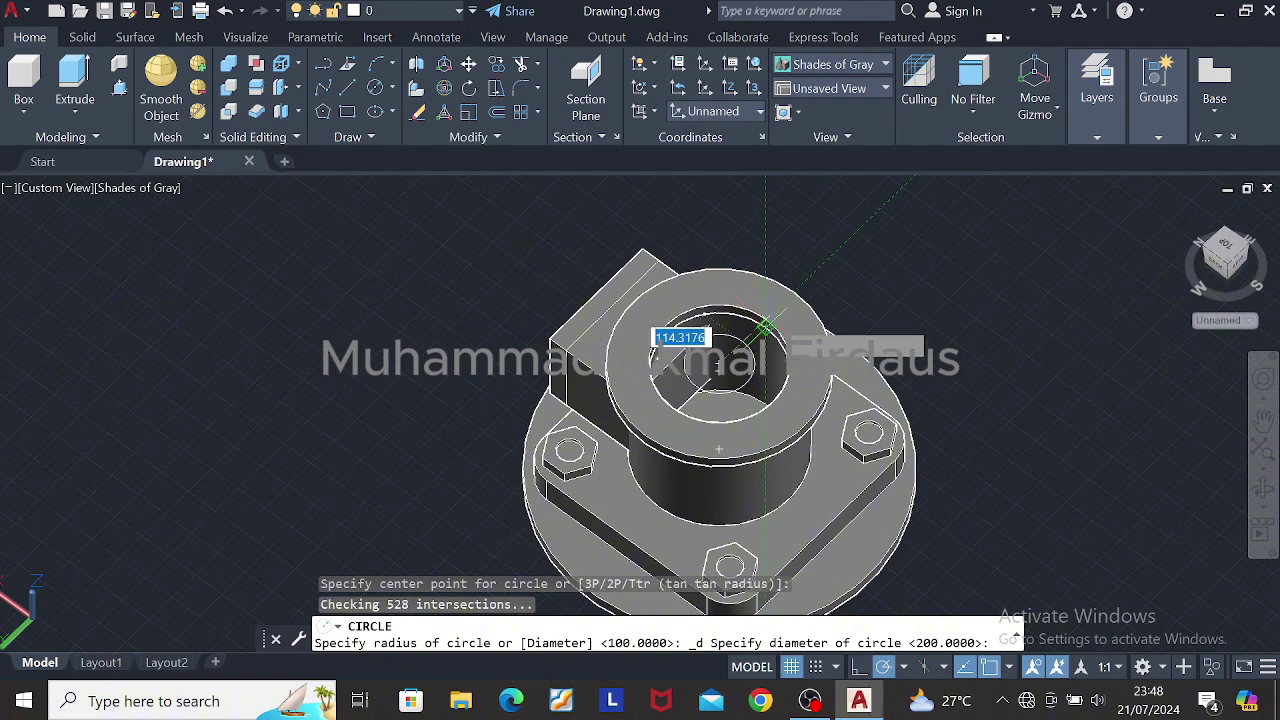
key(Escape)
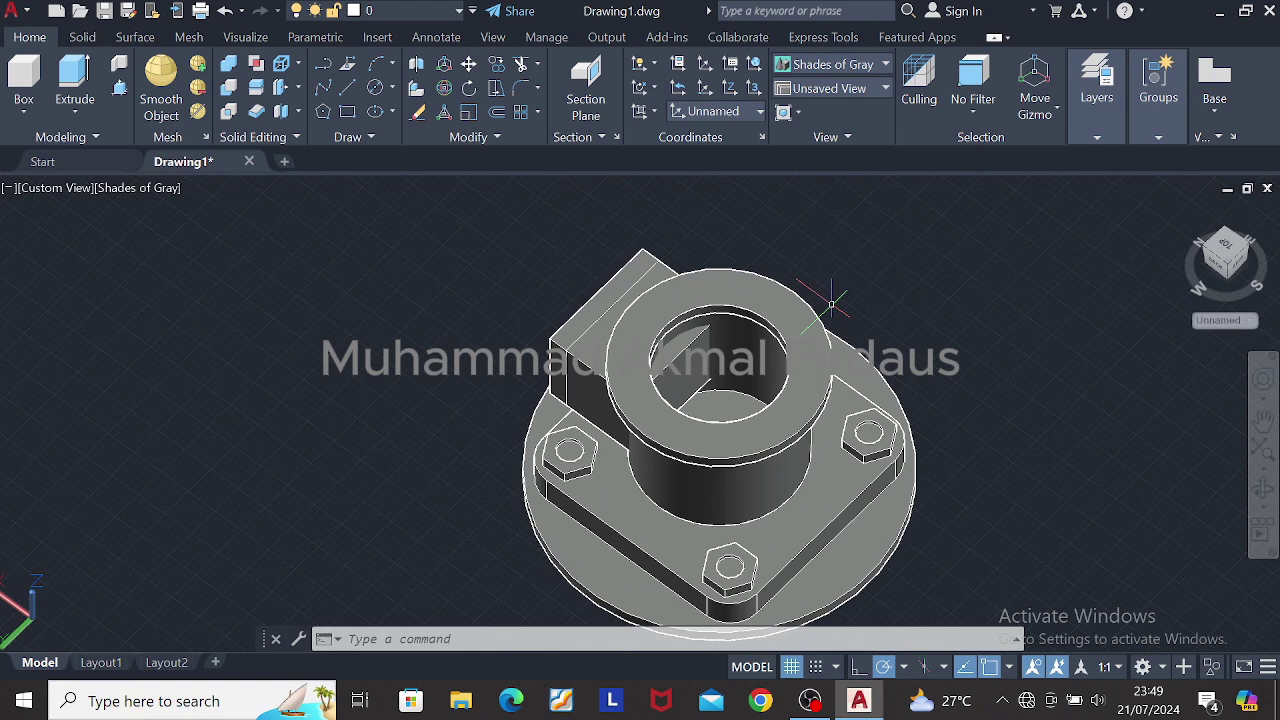
click(375, 87)
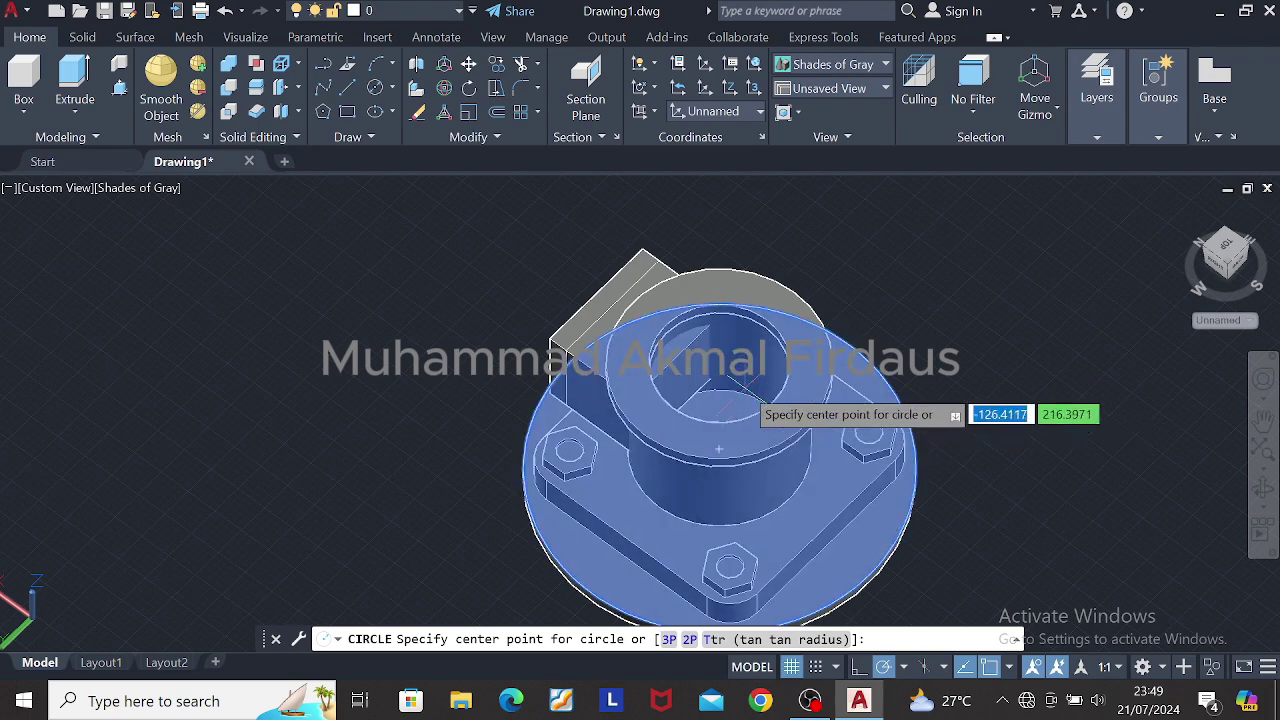
click(719, 363)
key(Escape)
scroll(812, 306, up, 2)
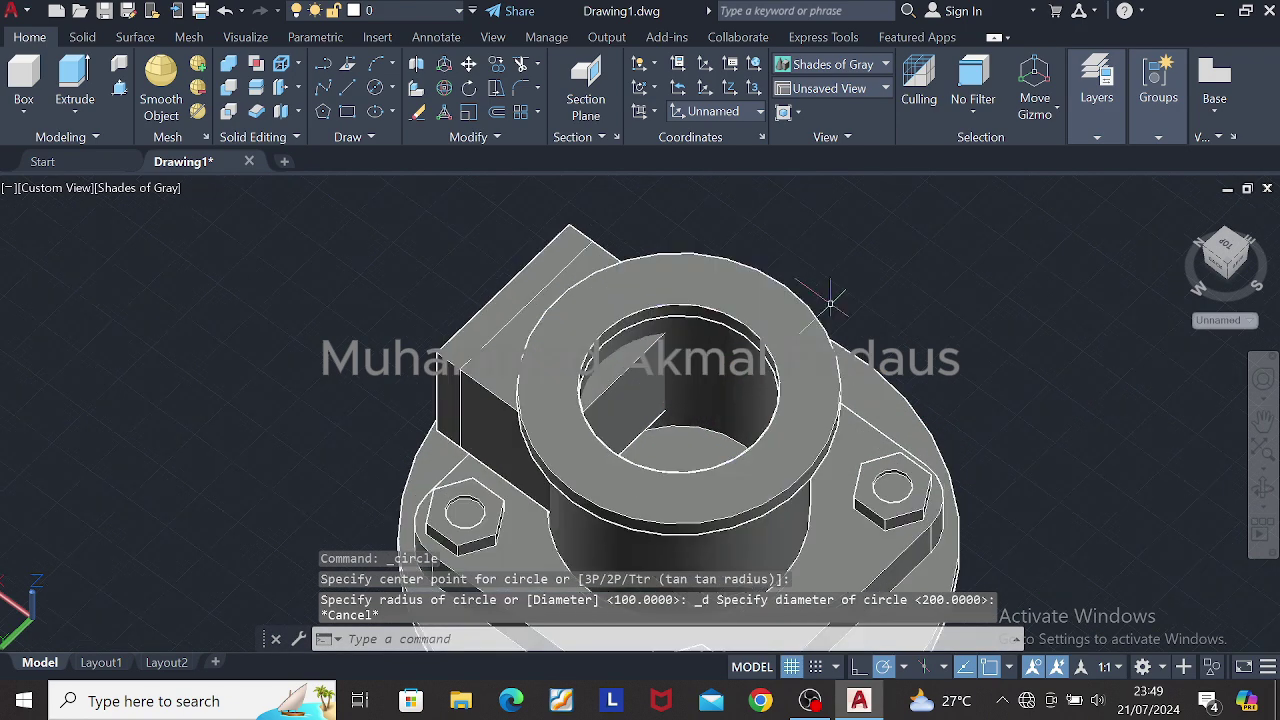
shift+middle_drag(824, 202, 774, 262)
click(372, 88)
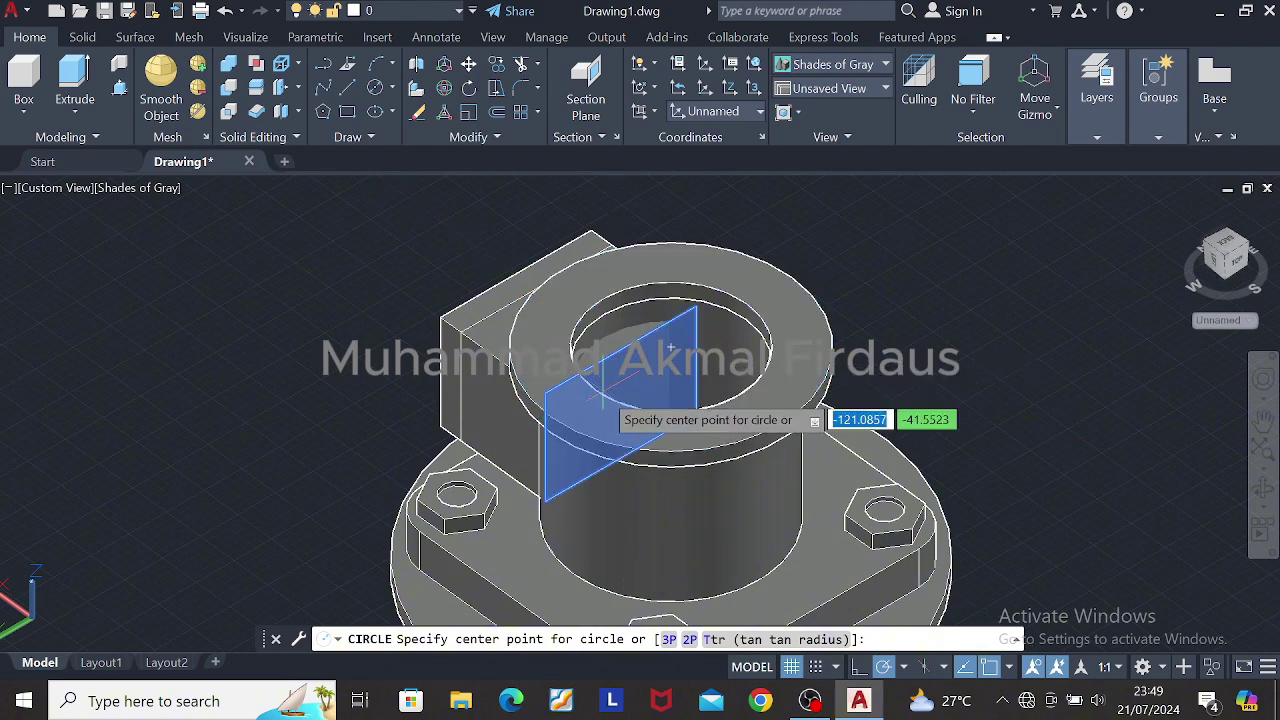
click(674, 354)
text(d)
key(Return)
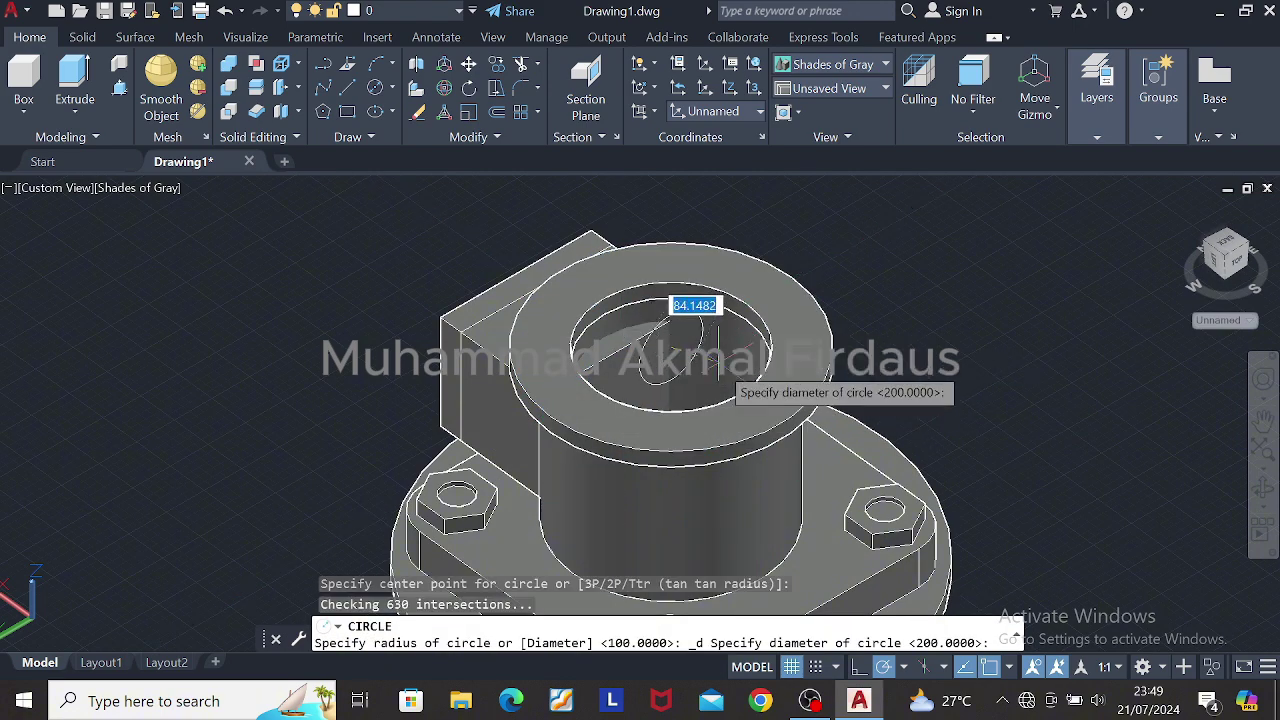
scroll(705, 360, up, 3)
key(Escape)
key(space)
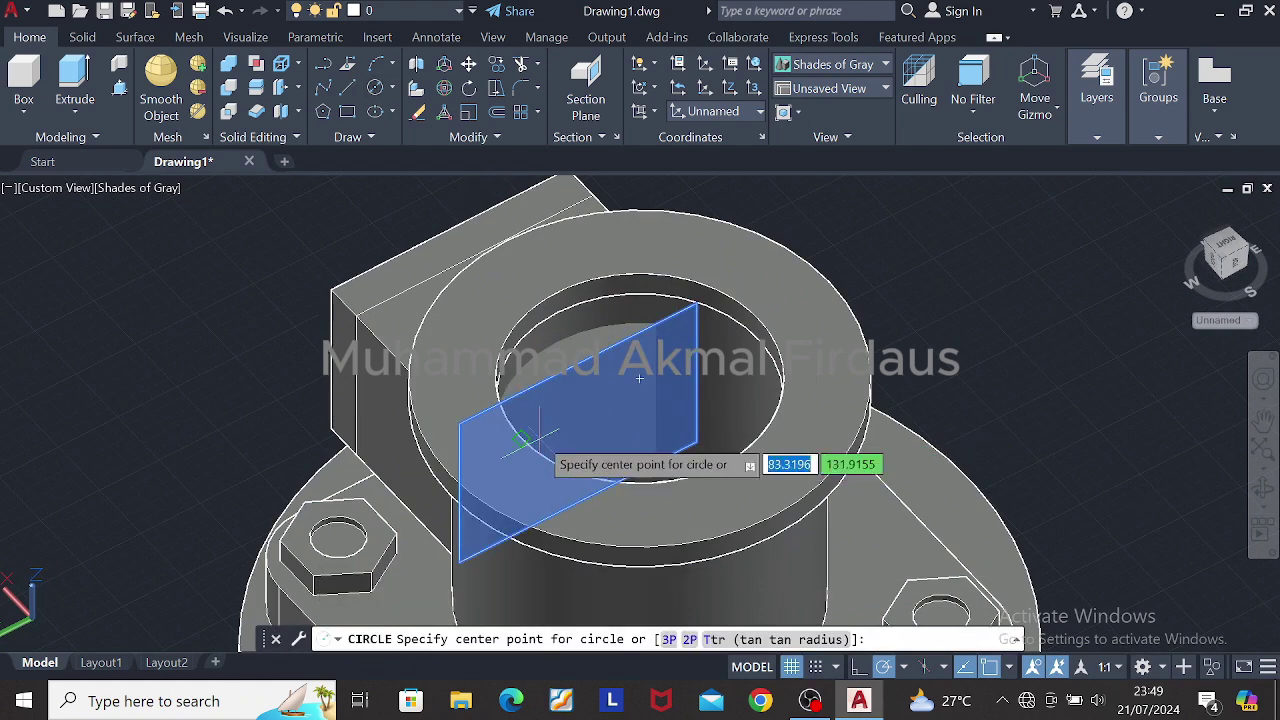
click(641, 379)
key(Escape)
Step: Draw a circle of diameter 200 centred on the top disc's upper face, around the existing hole
click(376, 88)
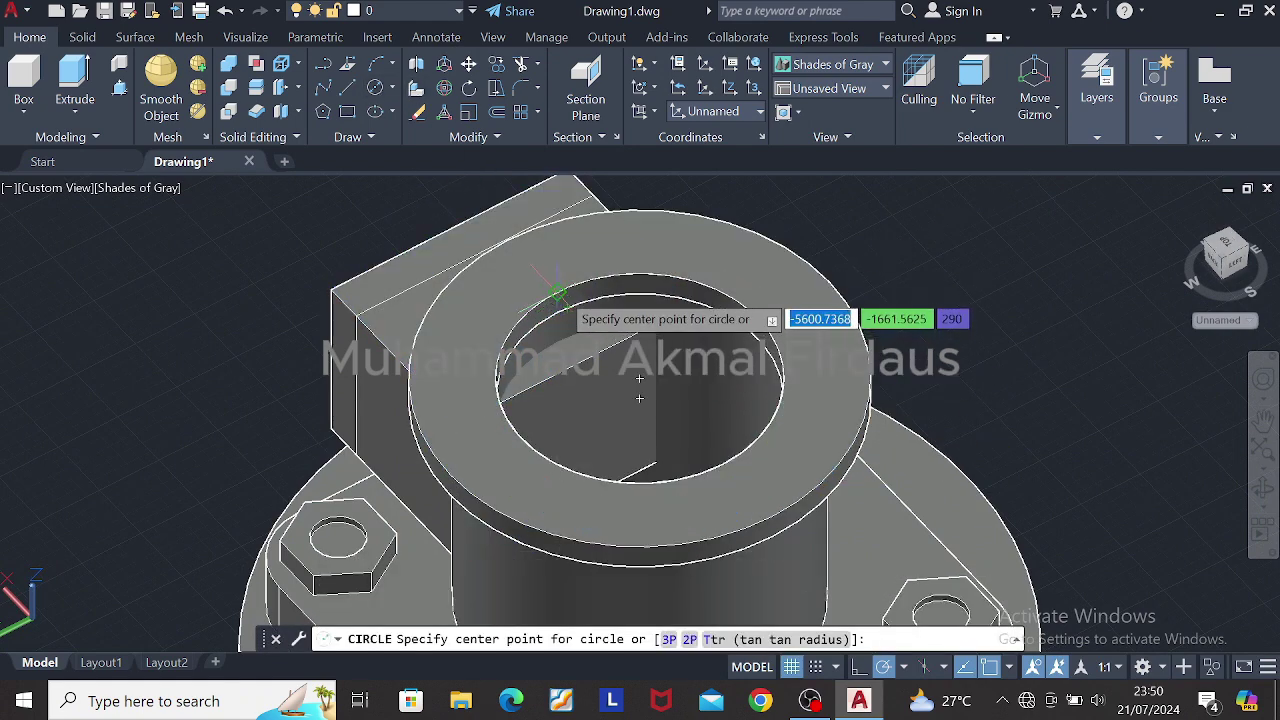
click(553, 289)
text(d)
key(Return)
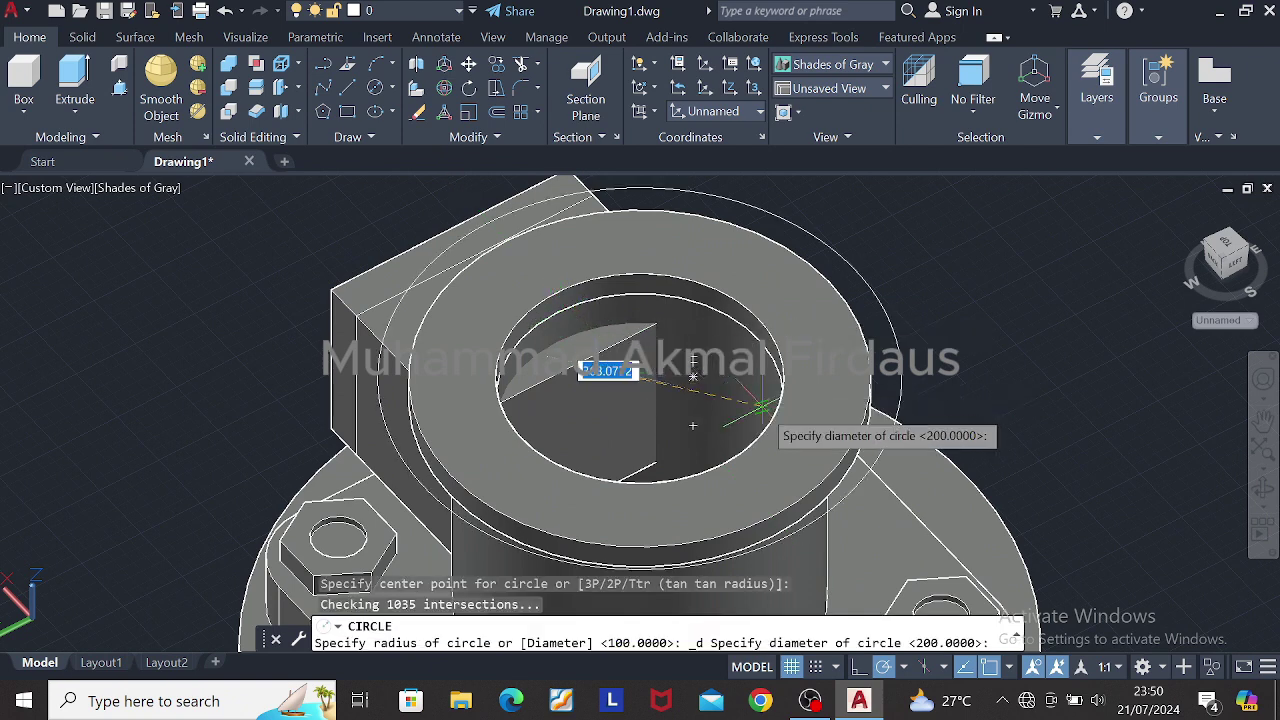
text(200)
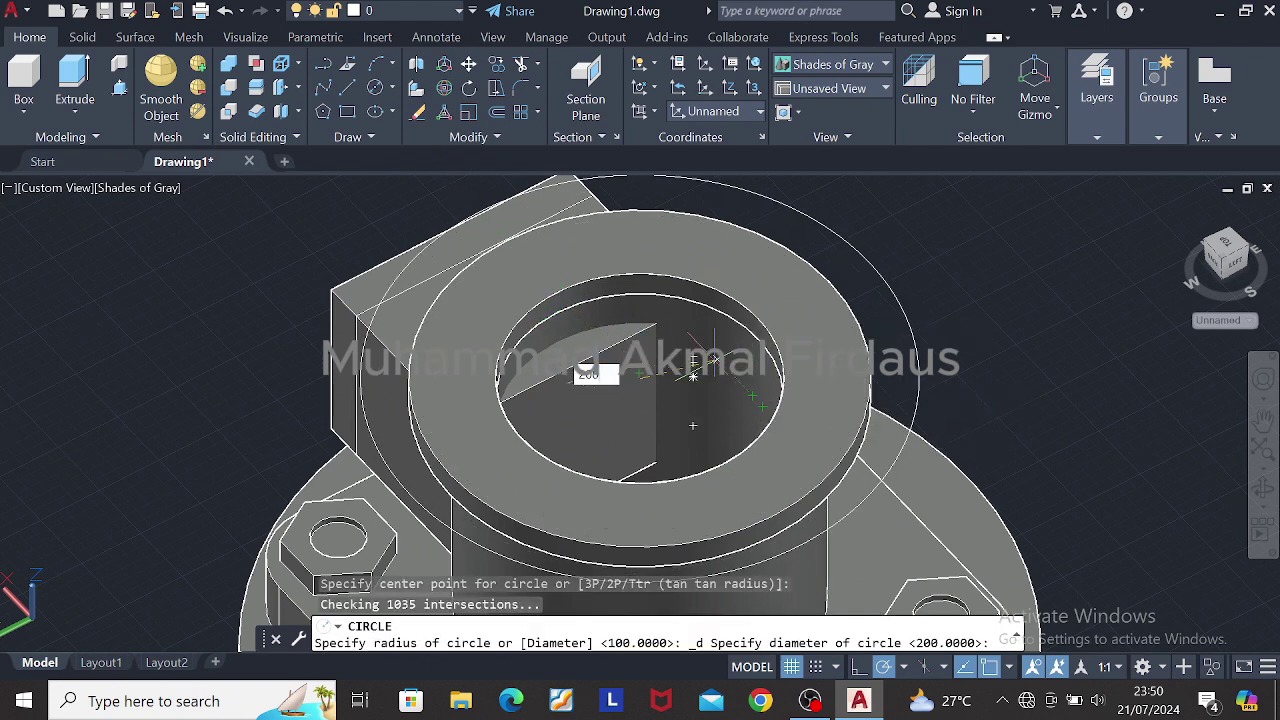
key(Return)
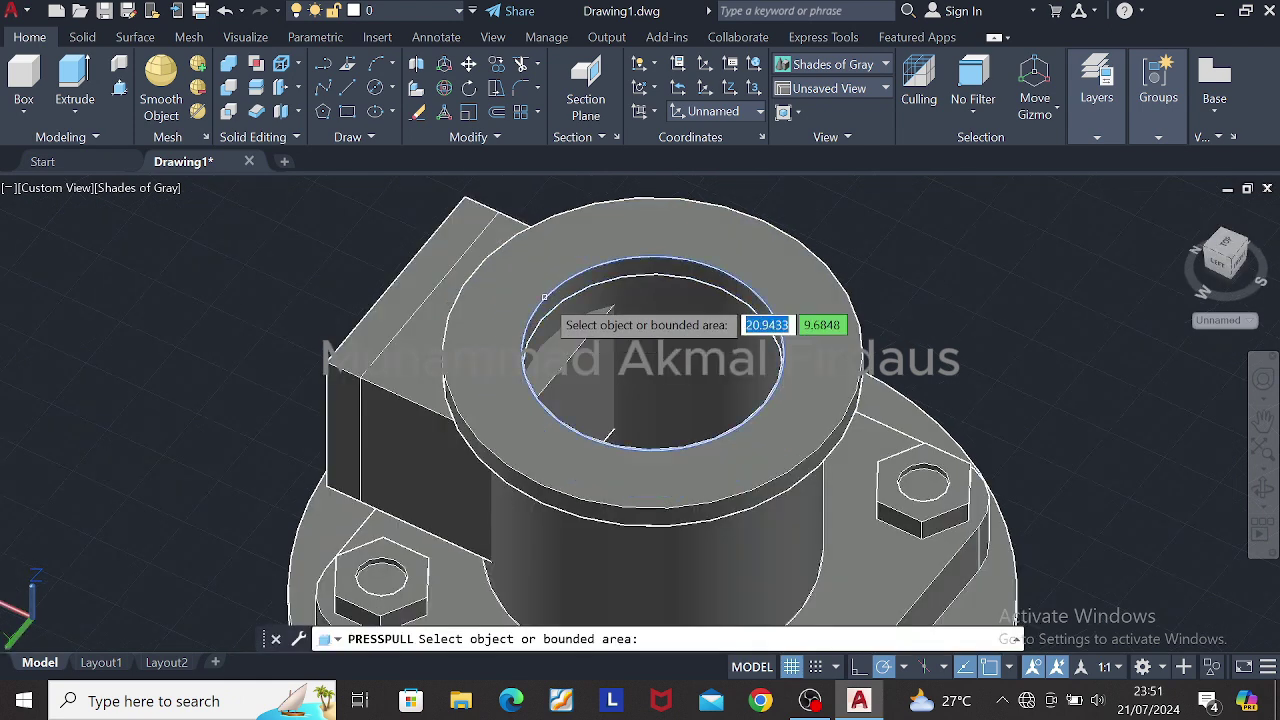
Step: Press-pull the 200-diameter circle downward by 200 to form a cylinder filling the bore
click(610, 375)
text(200)
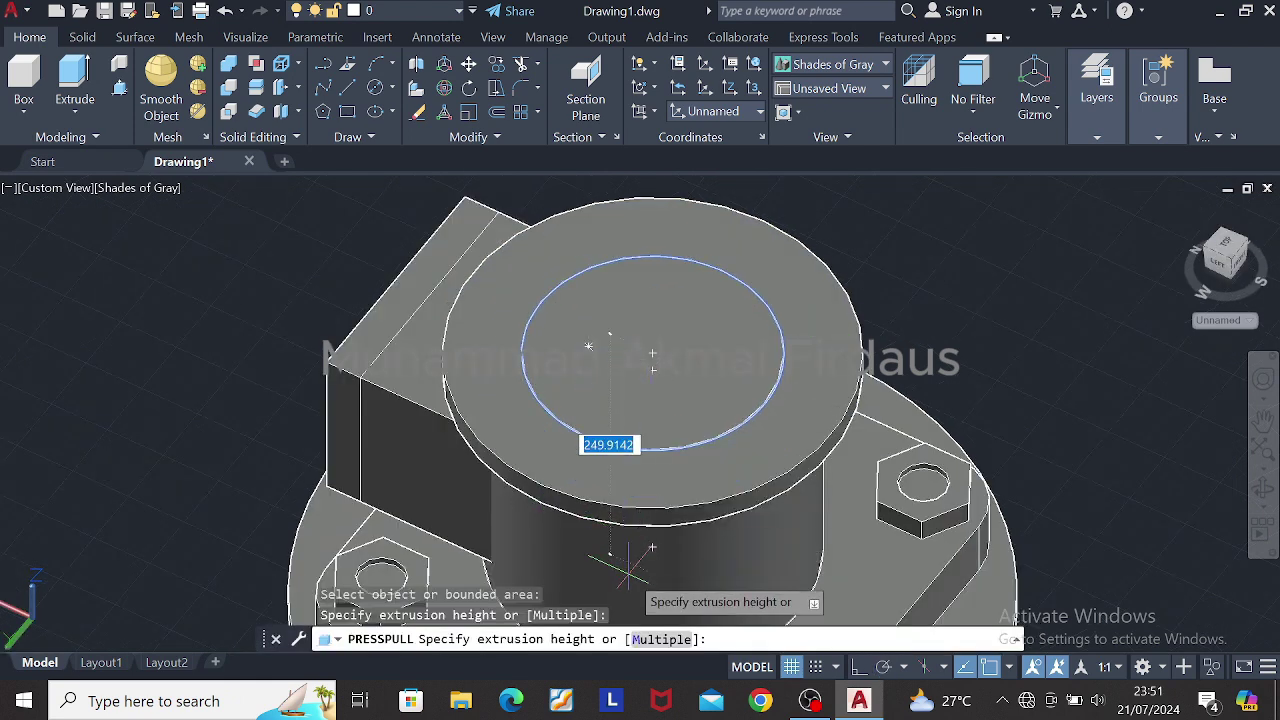
key(Return)
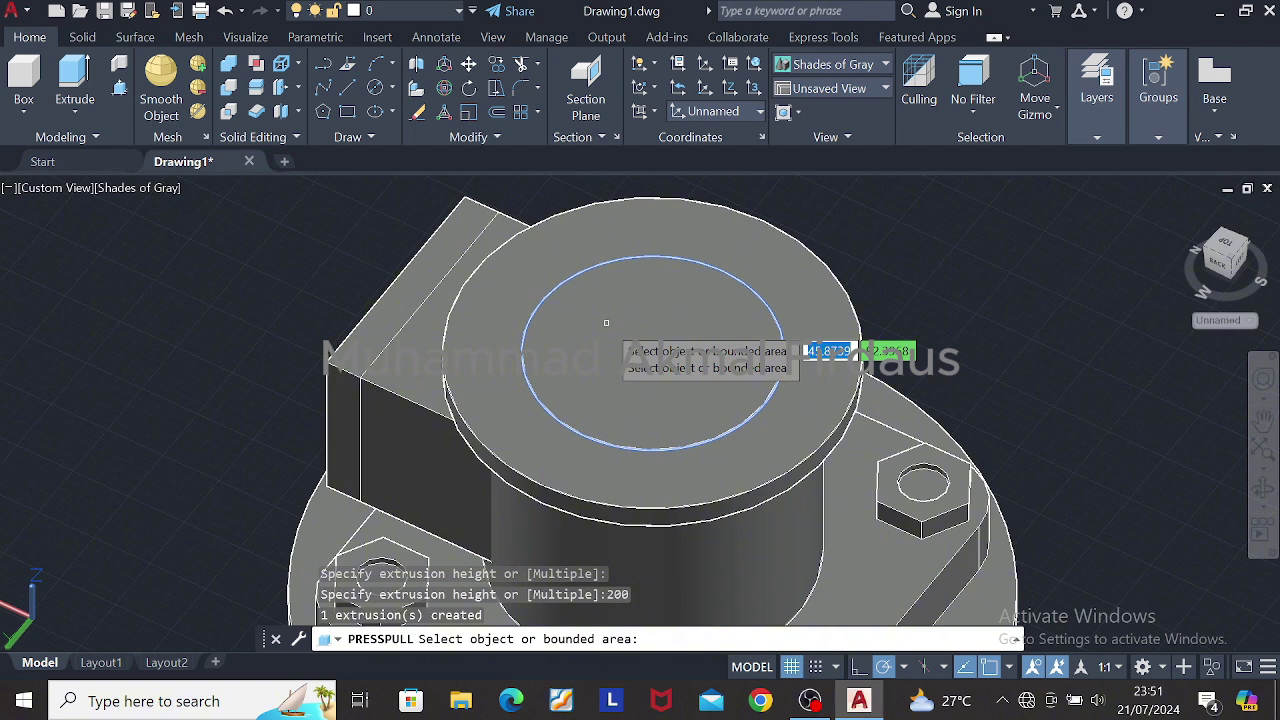
Step: Subtract the 200-diameter cylinder from the rectangular side block to clear the block out of the bore
click(229, 88)
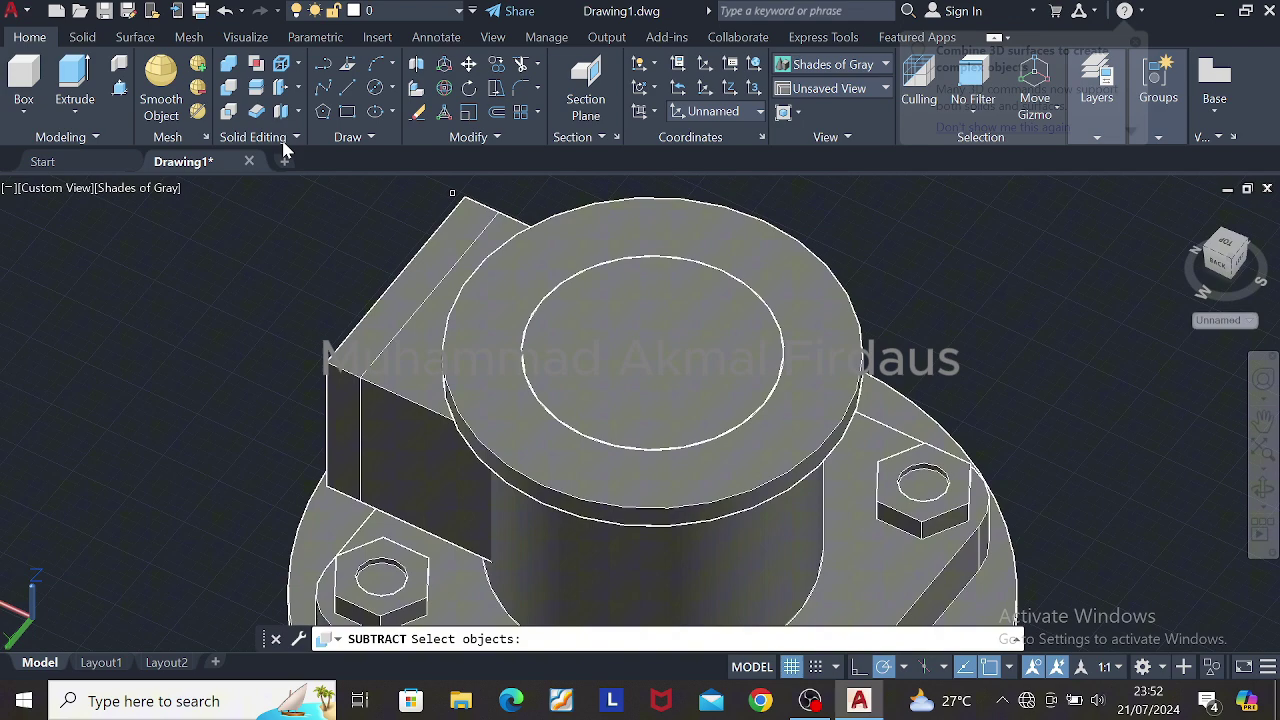
click(424, 326)
key(Return)
click(671, 380)
key(Return)
key(Escape)
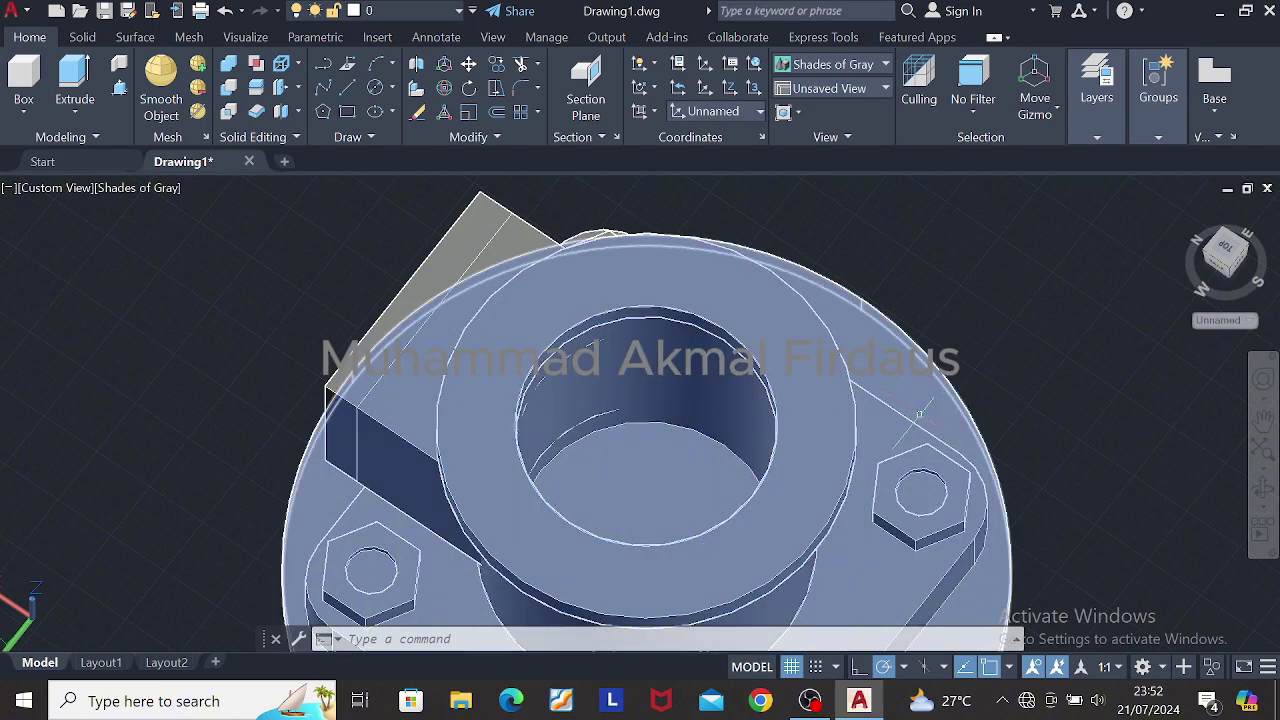
Step: Examine the bored part and set the model to the Top view with west facing up
scroll(837, 464, down, 5)
click(1213, 278)
click(1226, 242)
middle_drag(1000, 404, 712, 365)
scroll(556, 361, down, 2)
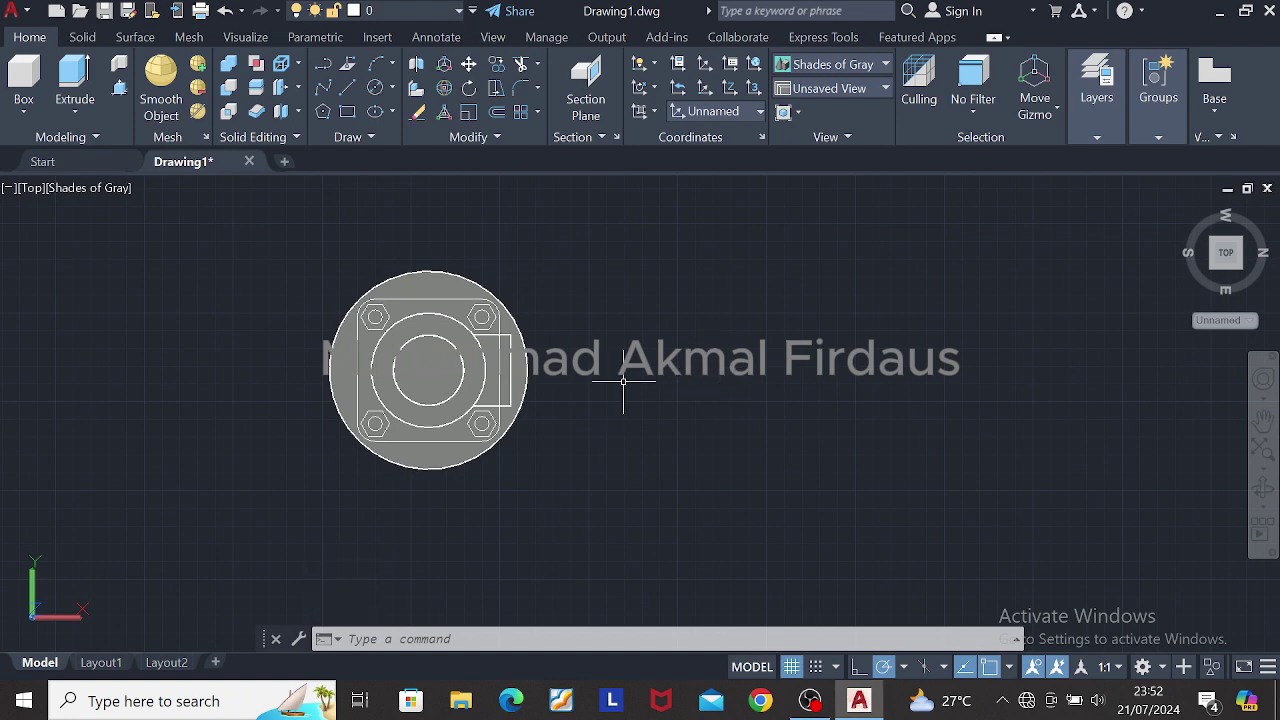
shift+middle_drag(731, 286, 644, 420)
scroll(723, 323, up, 2)
click(1231, 247)
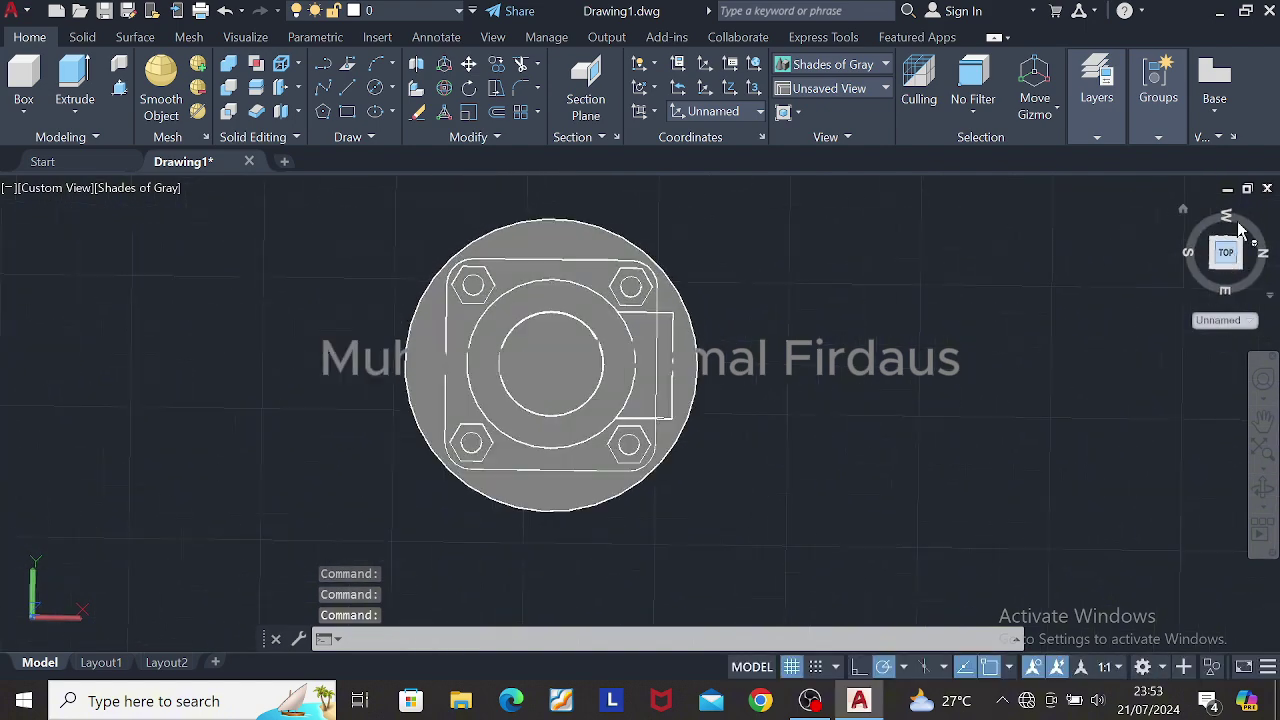
click(1238, 227)
click(1258, 216)
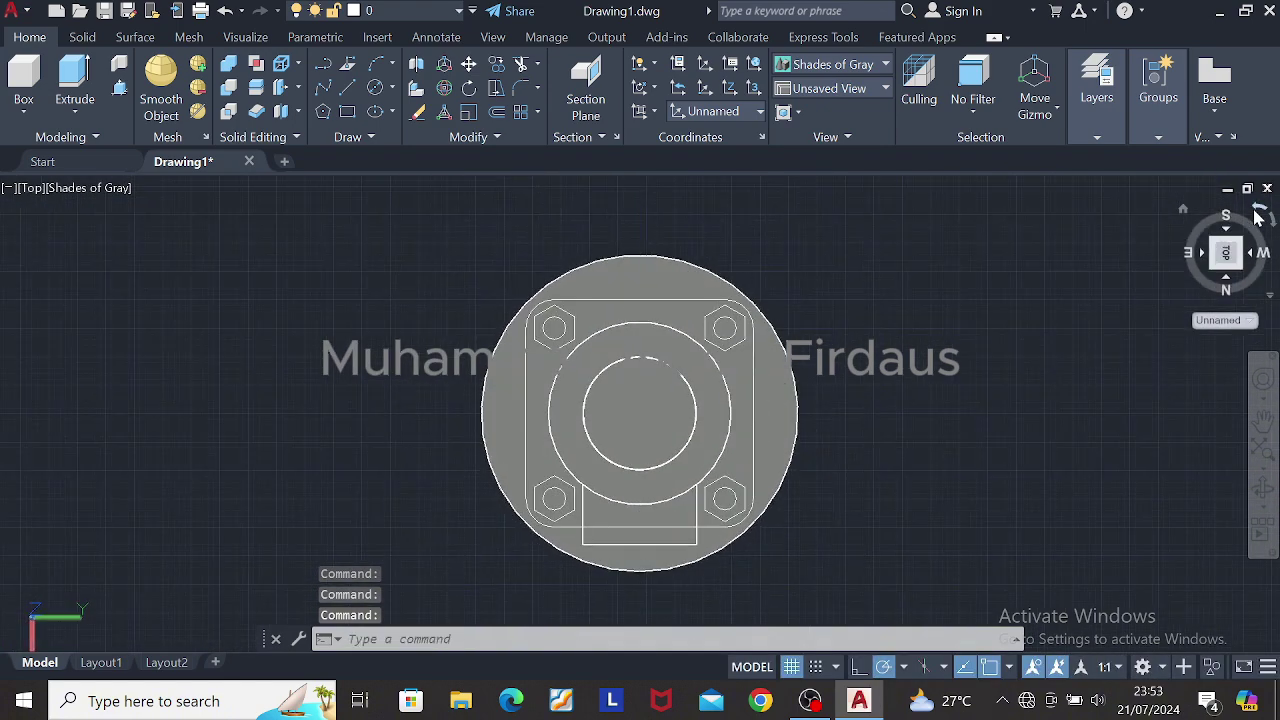
click(1225, 255)
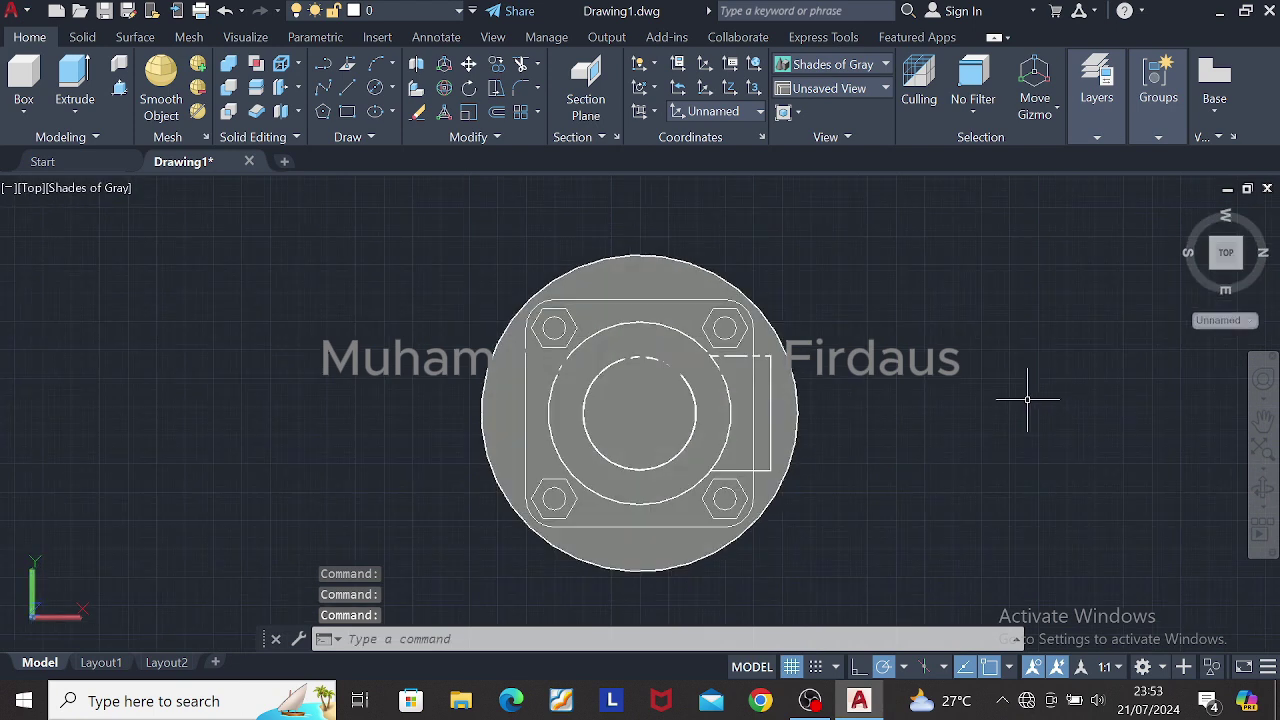
Step: Draw a circle of diameter 320 in the empty space beside the flanged part
middle_drag(1027, 400, 599, 338)
click(347, 113)
key(Escape)
text(c)
key(Return)
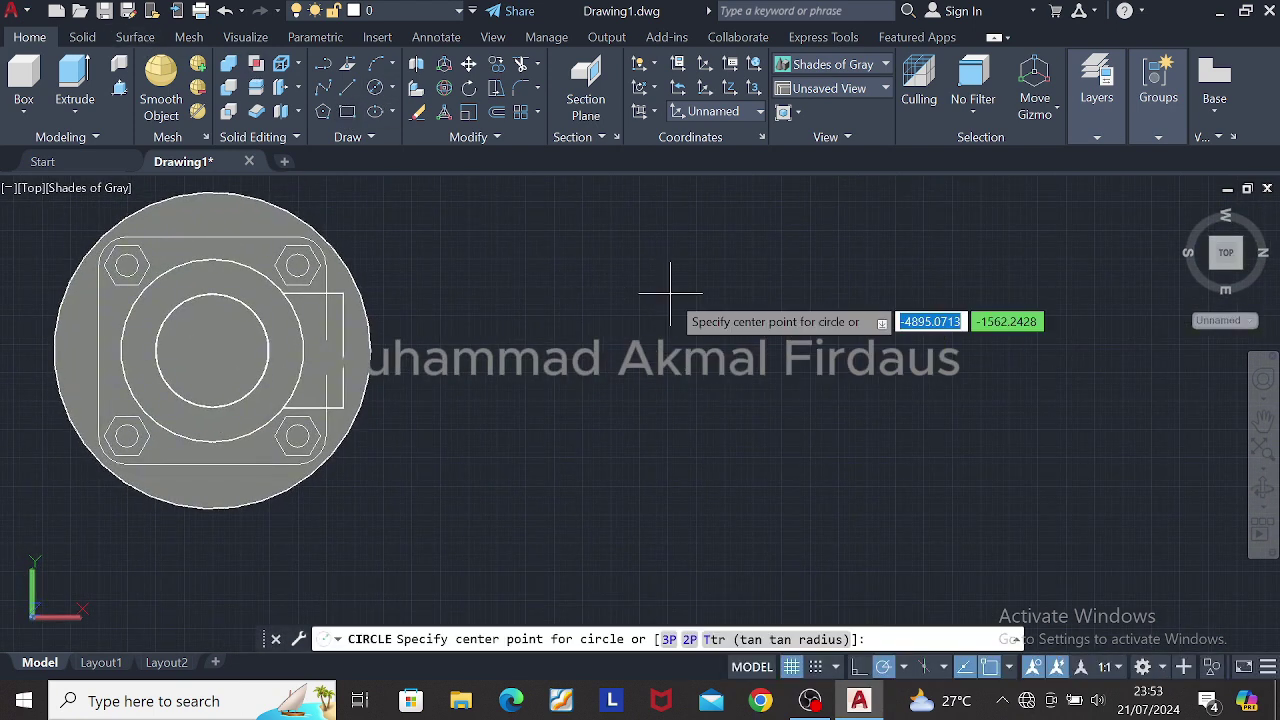
click(652, 287)
text(d)
key(Return)
text(320)
key(Return)
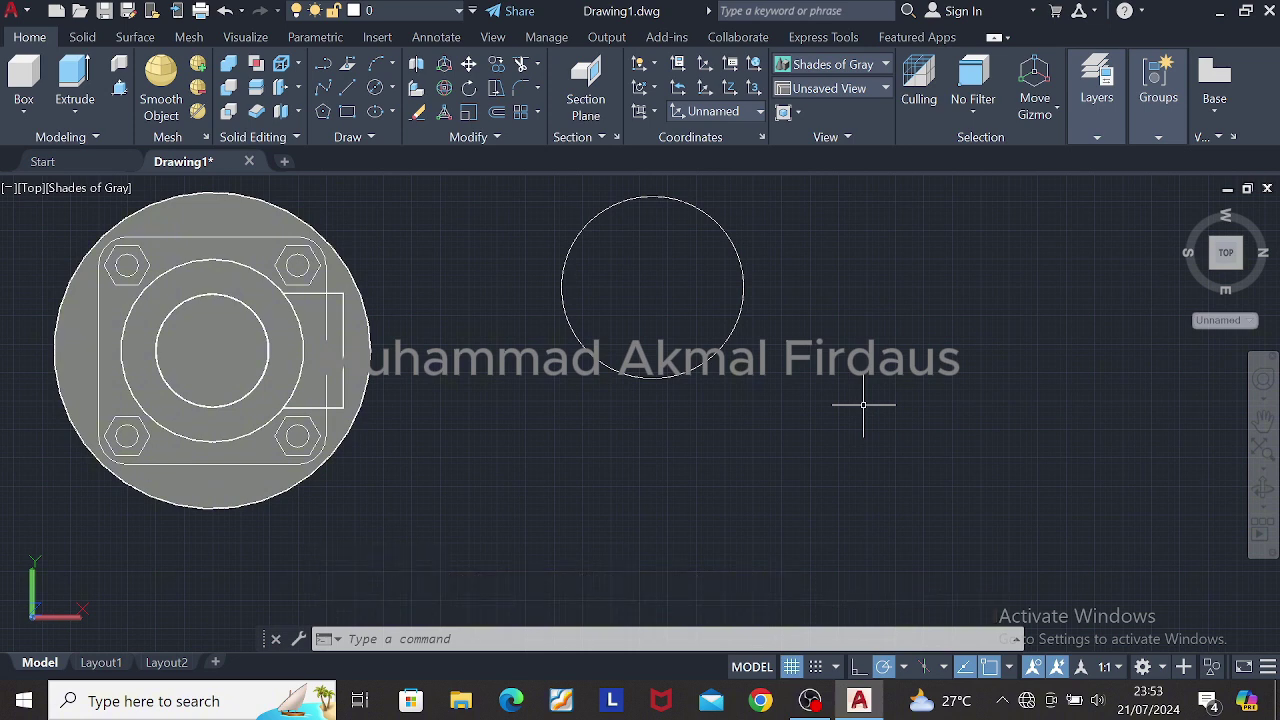
Step: Draw a concentric circle of diameter 200 inside the 320-diameter circle, and delete it
click(376, 88)
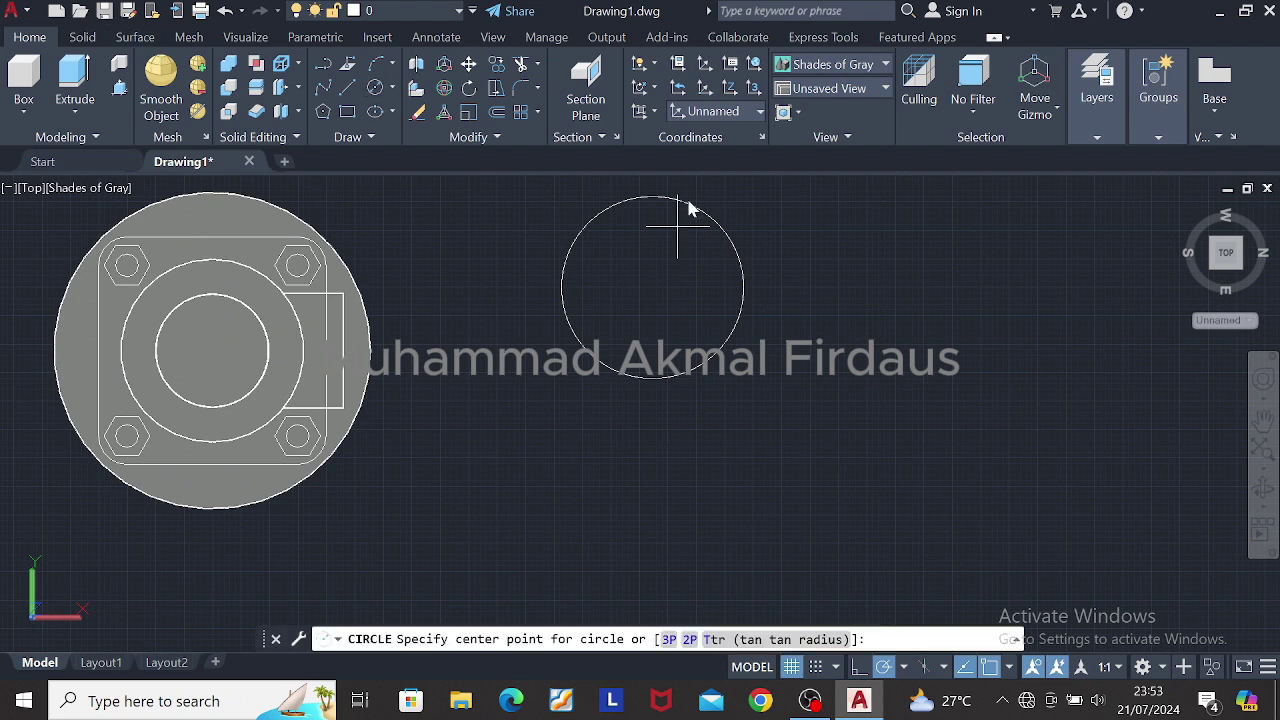
click(652, 287)
text(200)
key(Return)
key(Escape)
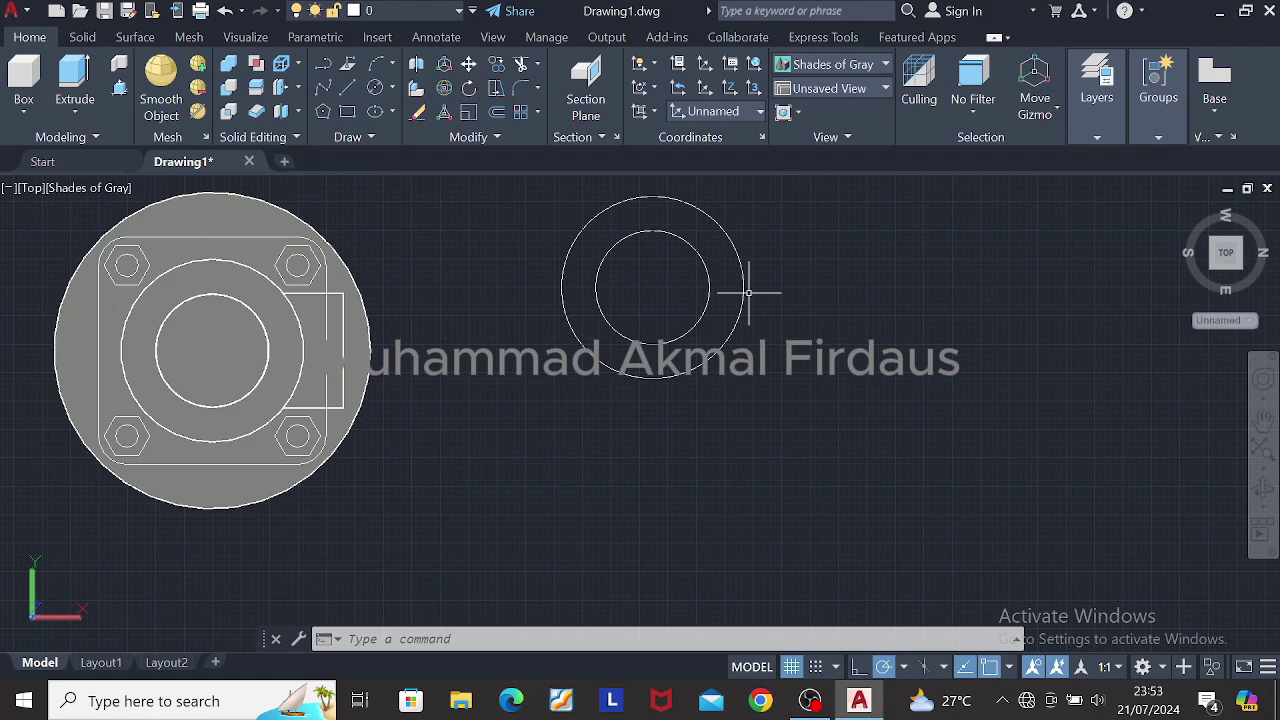
click(710, 290)
key(Delete)
key(Escape)
Step: Press-pull the 320-diameter circle upward by 20 to form a flat disc
shift+middle_drag(888, 184, 937, 340)
scroll(335, 480, down, 1)
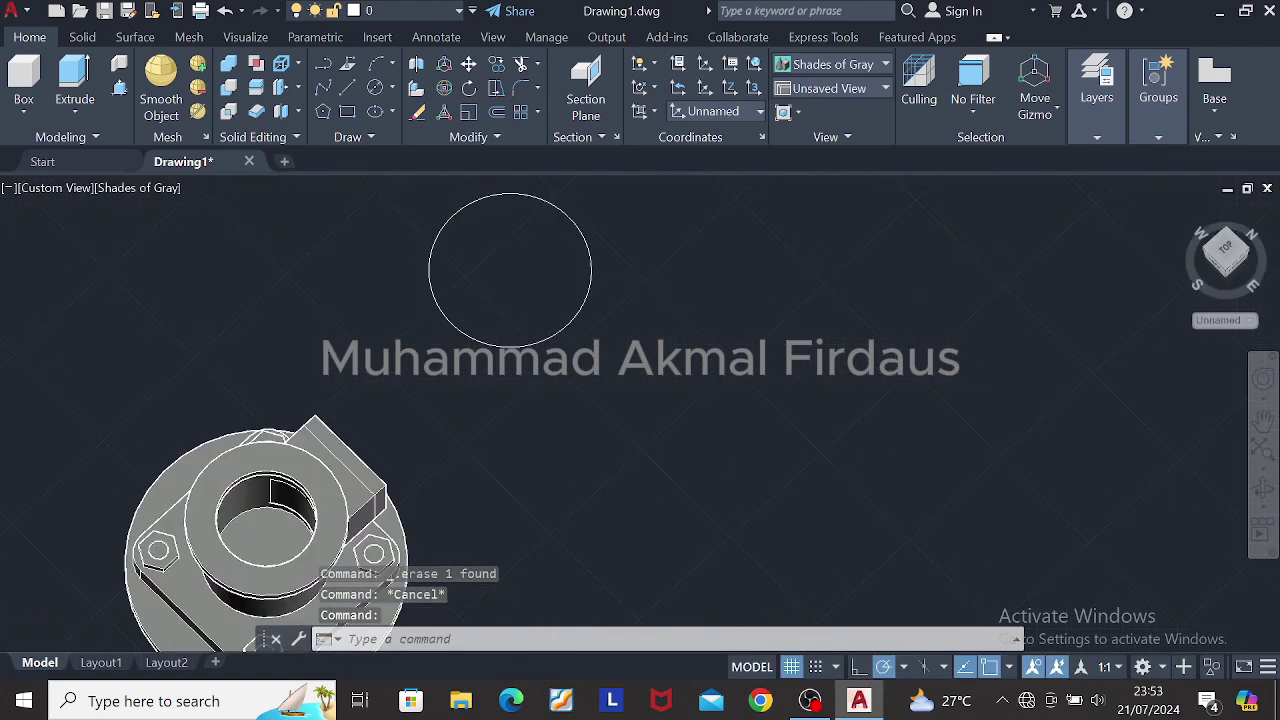
shift+middle_drag(654, 323, 665, 413)
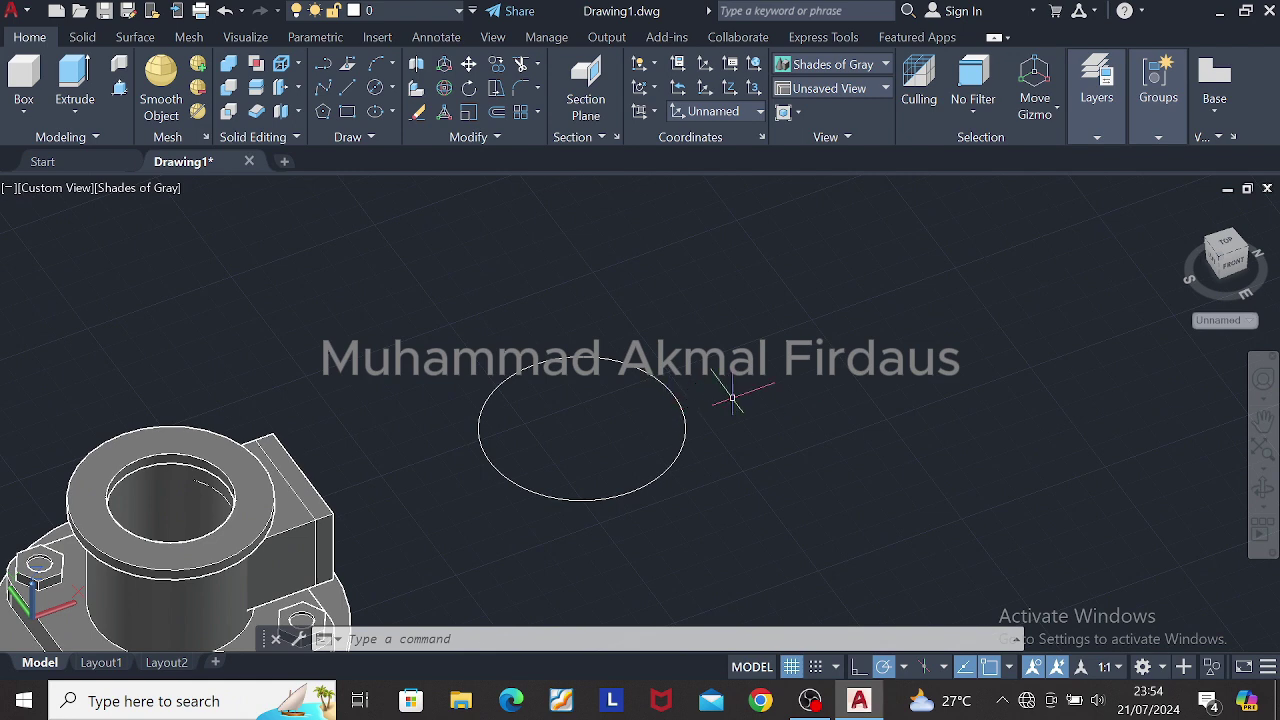
key(Escape)
click(119, 88)
click(568, 430)
text(20)
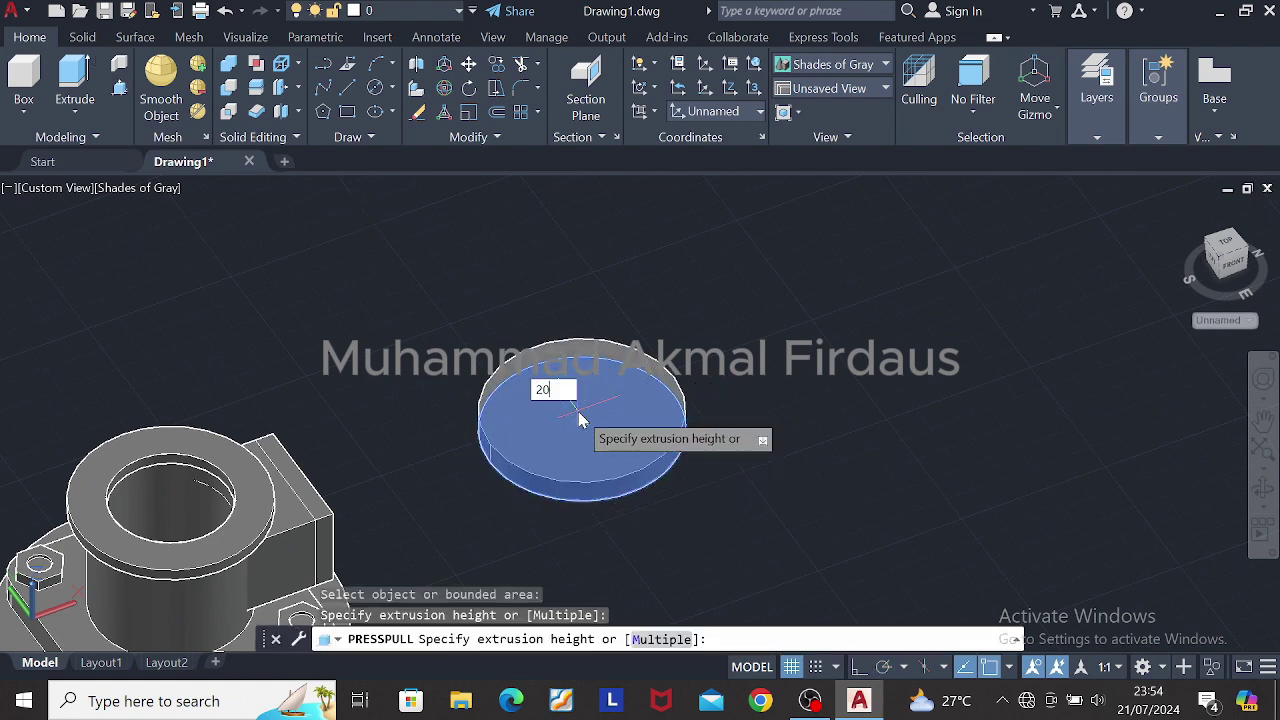
key(Return)
Step: Draw a vertical line 200 long upward from the centre of the new disc's upper face
shift+middle_drag(766, 409, 677, 436)
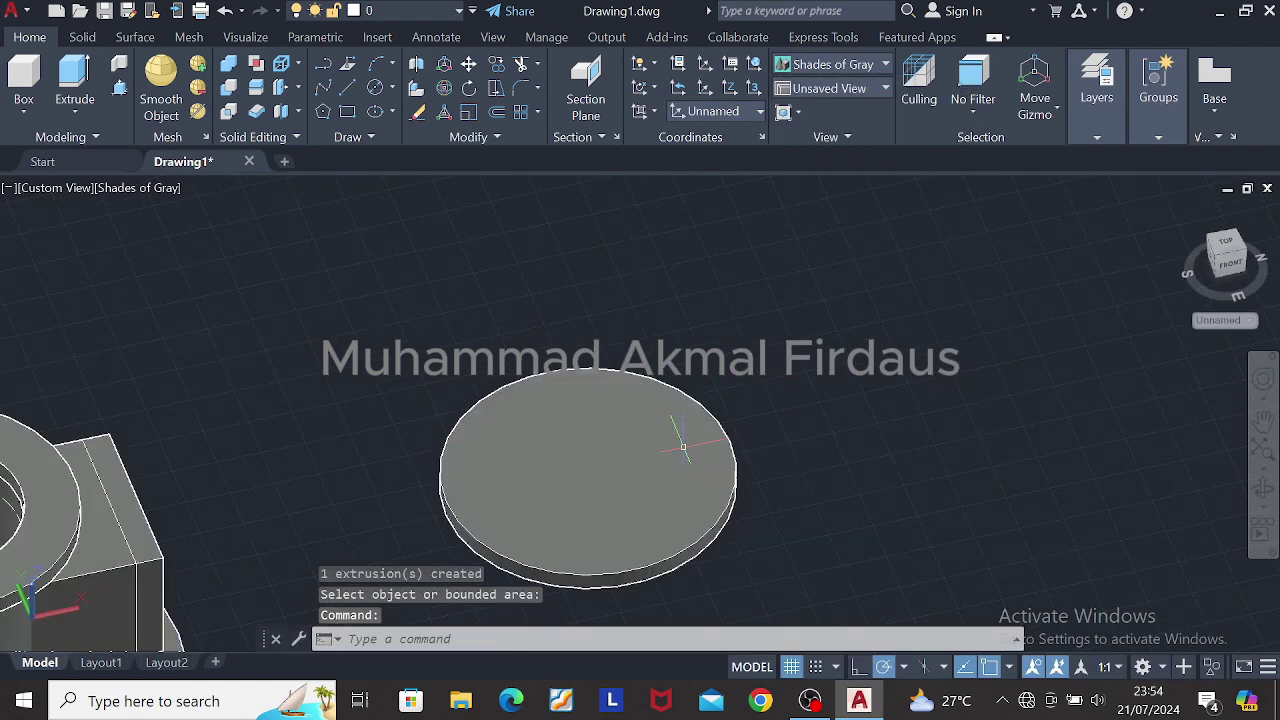
click(323, 63)
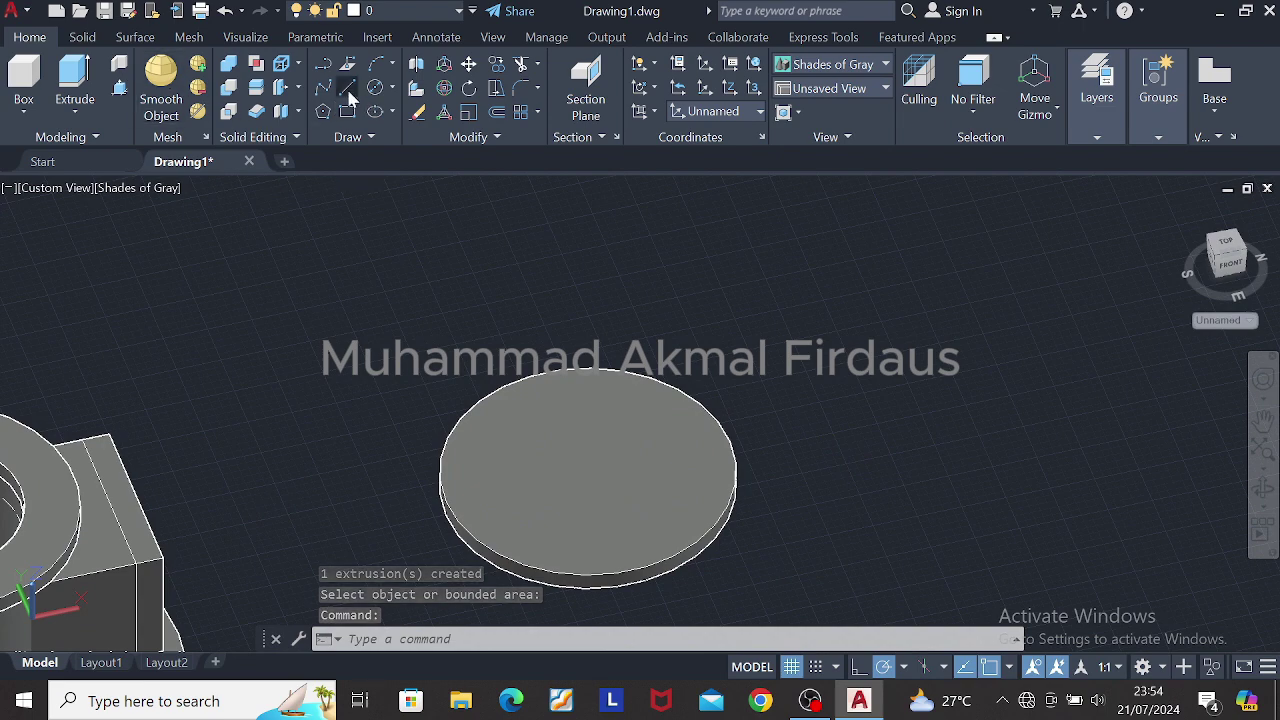
click(588, 482)
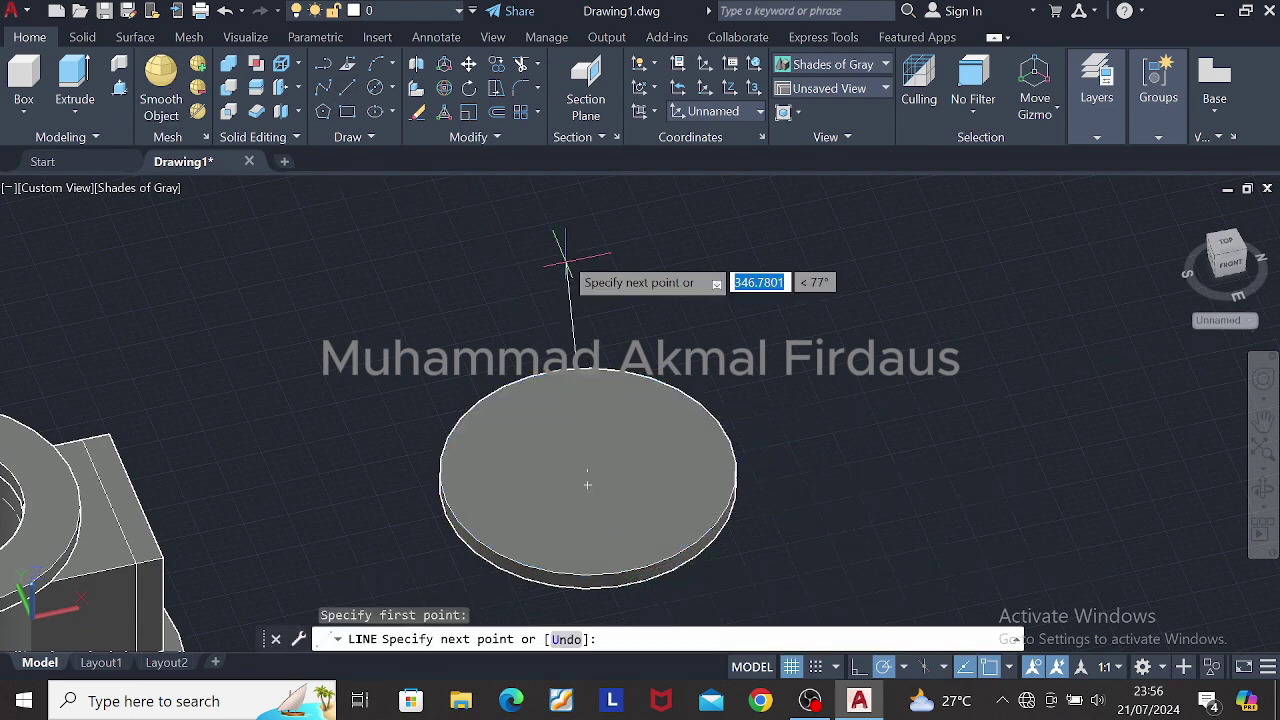
shift+middle_drag(586, 271, 588, 237)
text(200)
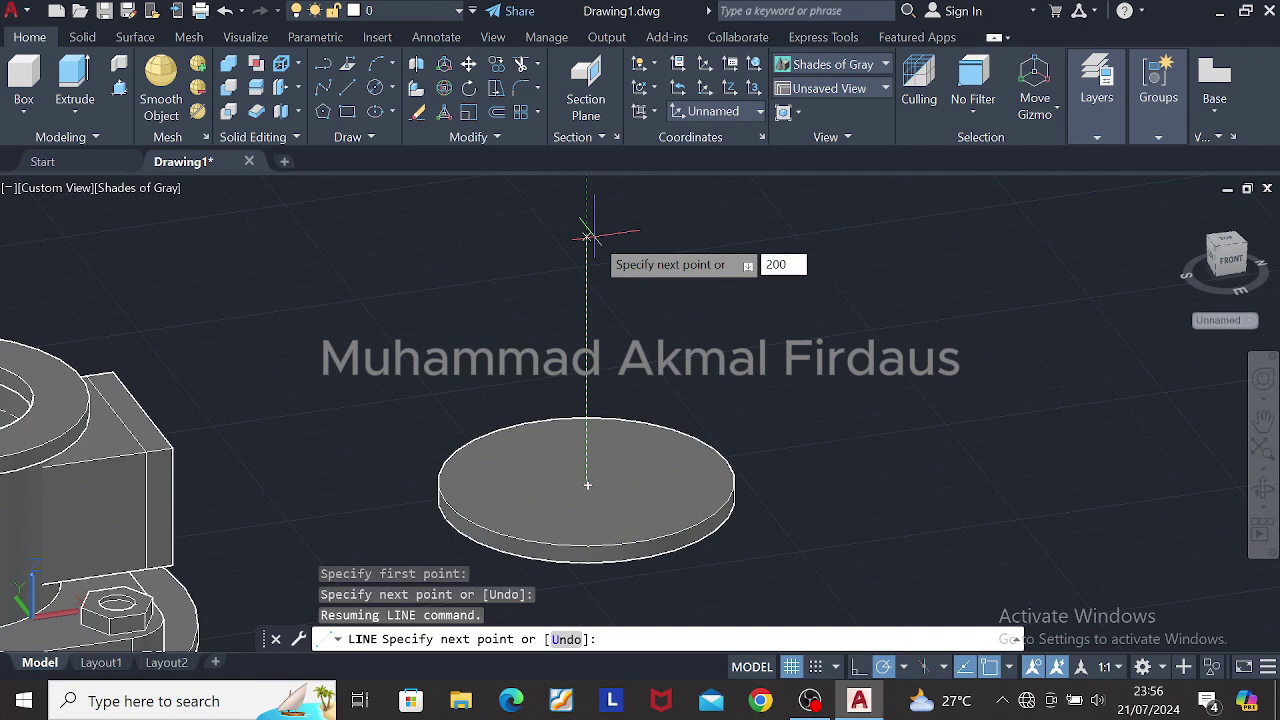
key(Return)
key(Escape)
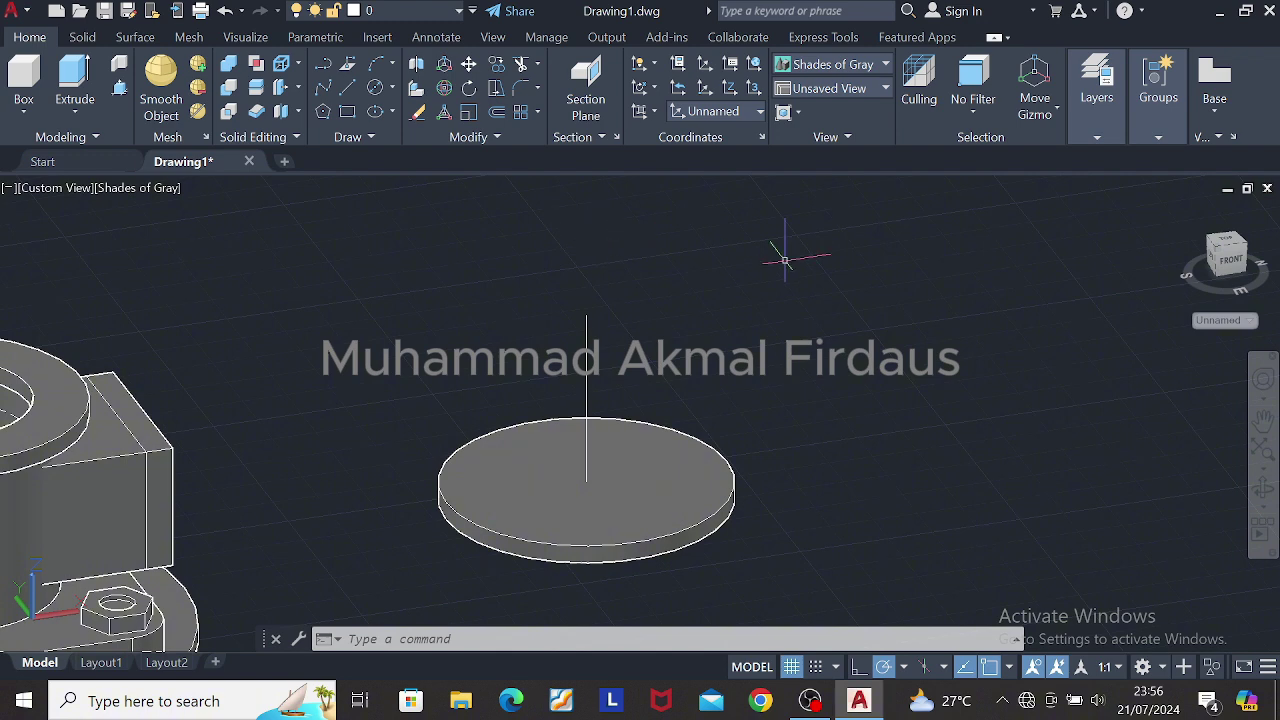
Step: Draw a horizontal circle of diameter 260 centred on the upper end of the vertical line
click(1251, 258)
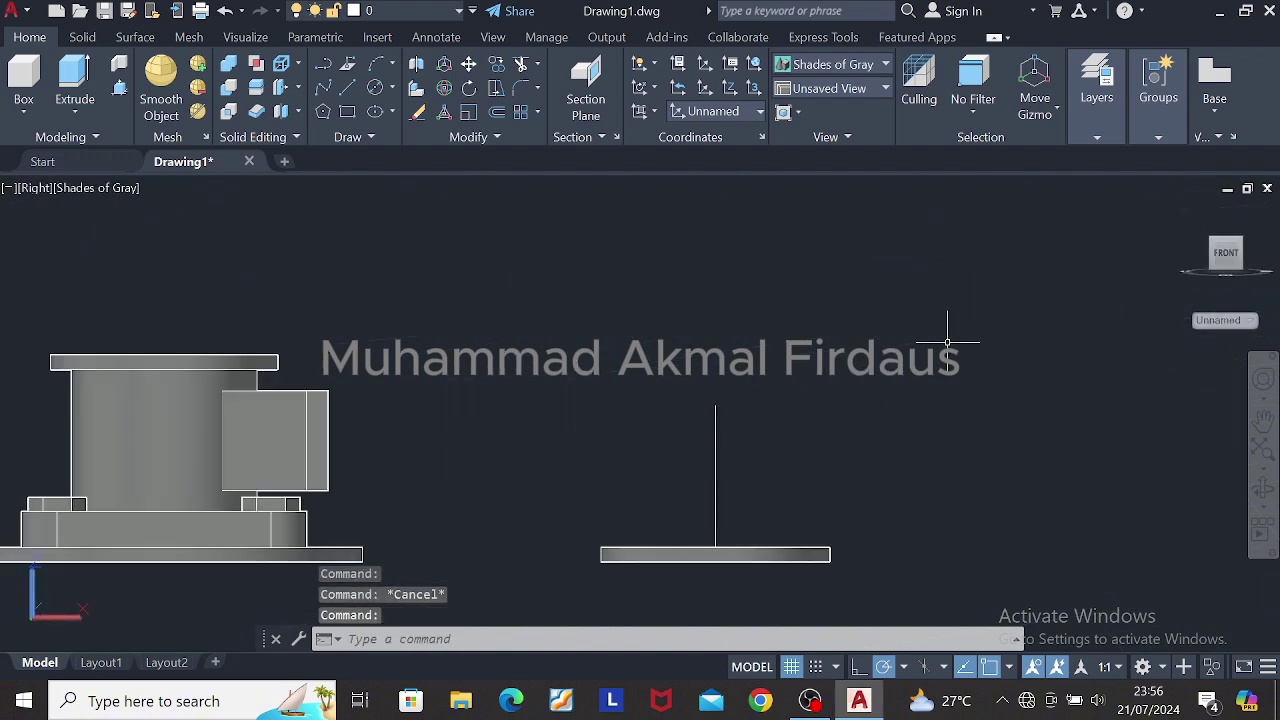
shift+middle_drag(943, 343, 944, 436)
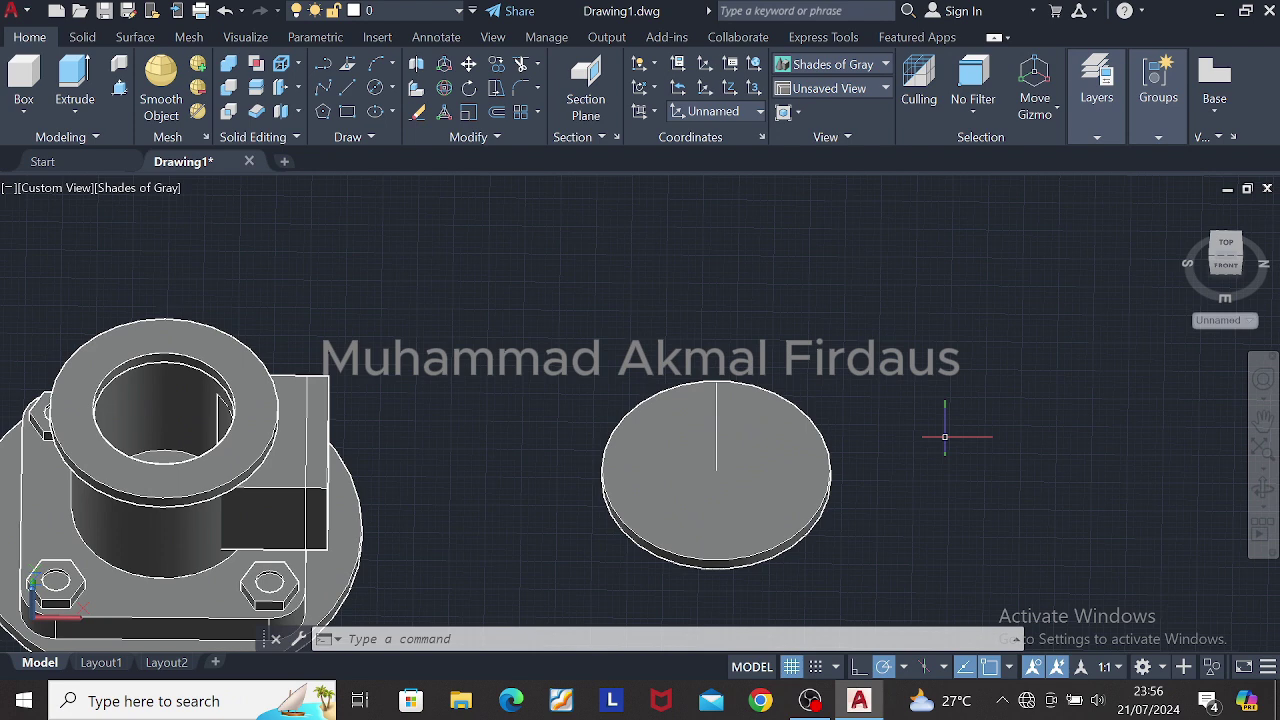
click(375, 87)
click(716, 478)
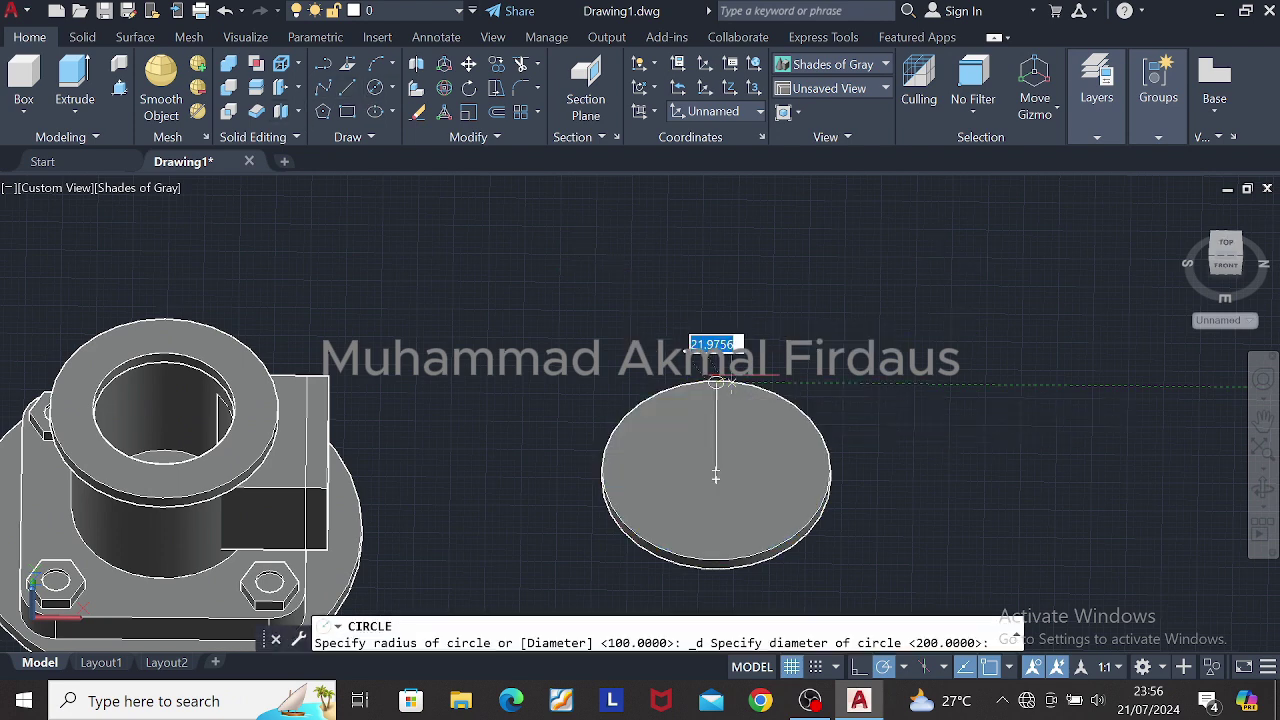
text(260)
key(Return)
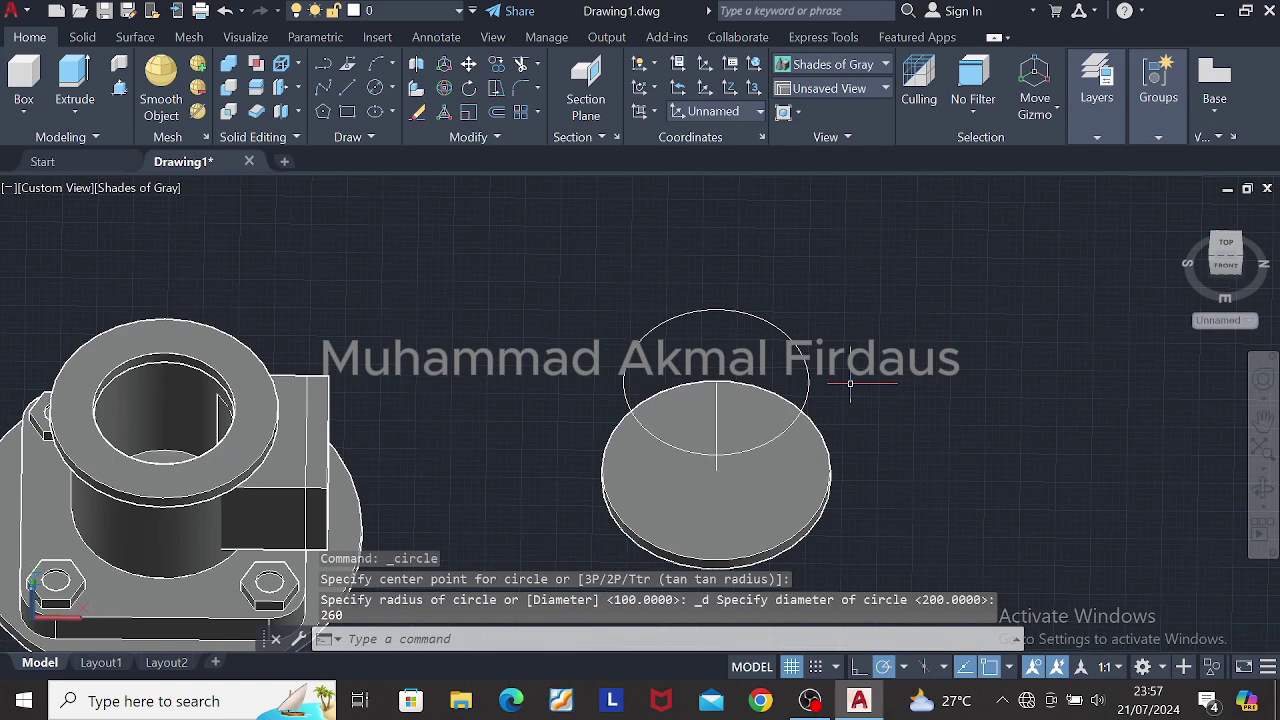
Step: Draw a concentric circle of diameter 150 inside the 260-diameter circle at the vertical line's upper end
shift+middle_drag(850, 384, 850, 348)
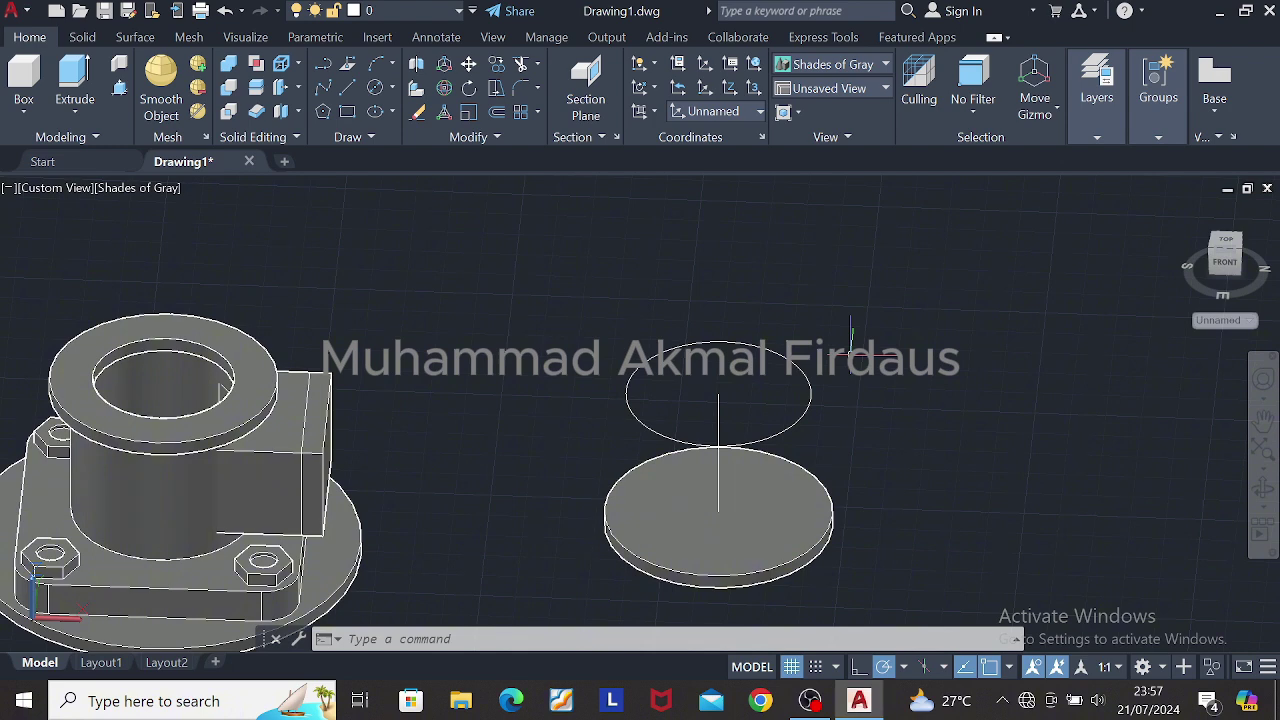
click(375, 88)
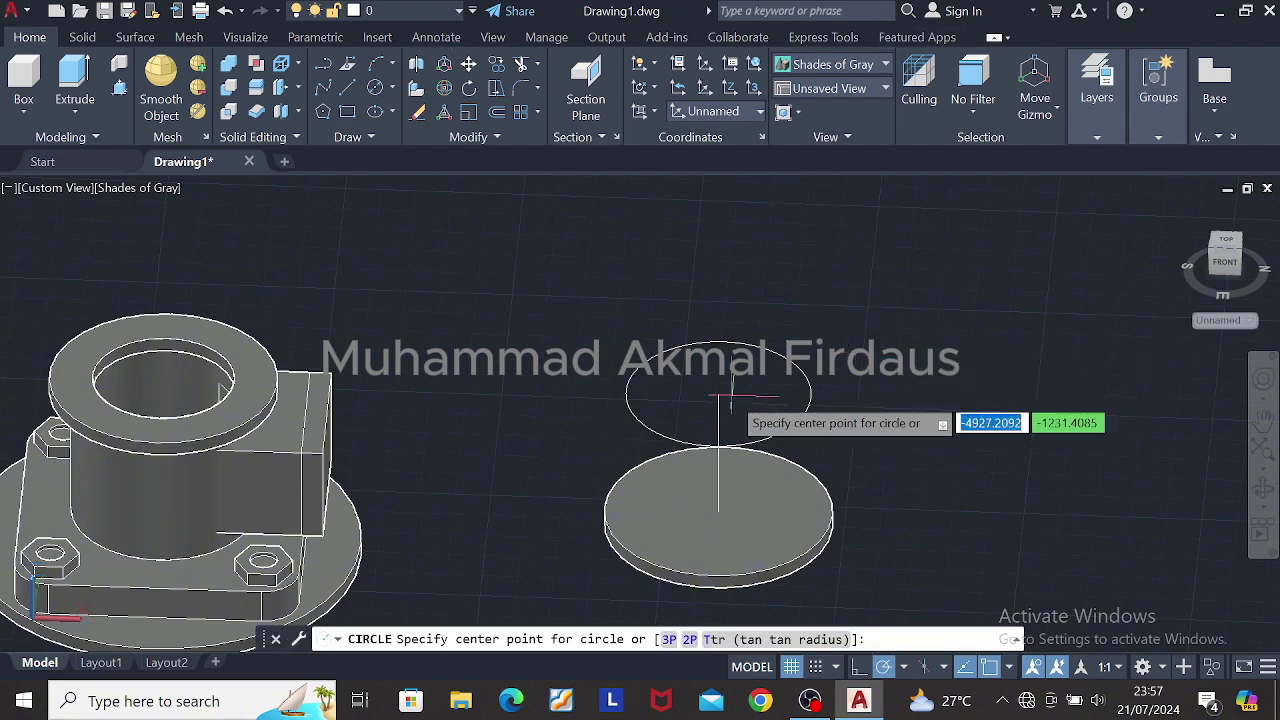
click(718, 394)
text(180)
key(Return)
key(Escape)
Step: Rotate the 260 and 150-diameter circles together by 90 degrees in 3D so they stand upright above the disc
click(771, 397)
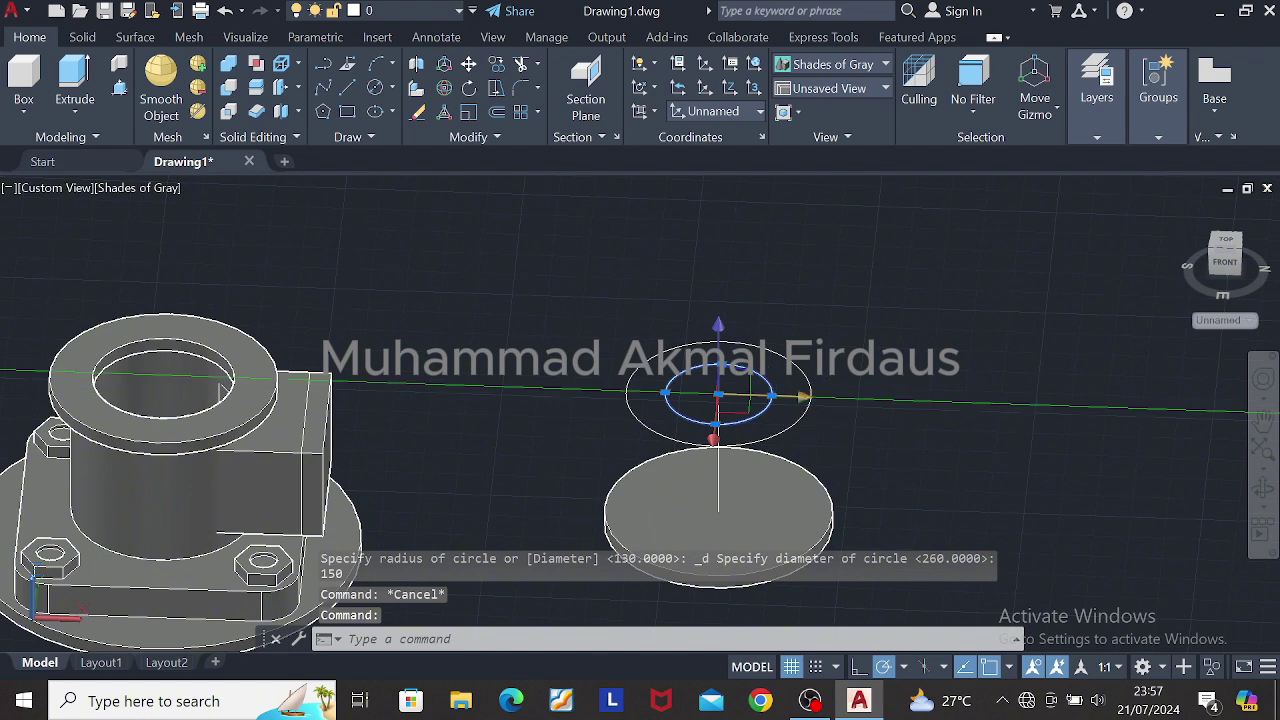
click(808, 408)
click(444, 88)
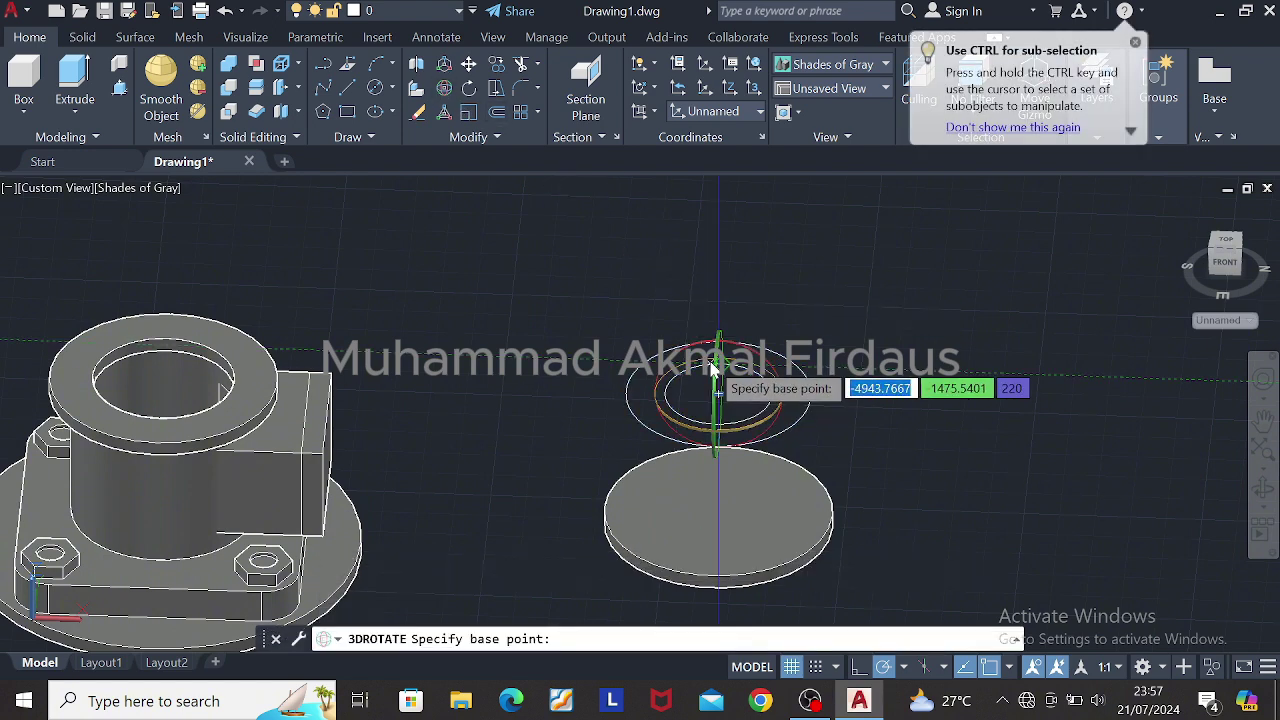
click(713, 370)
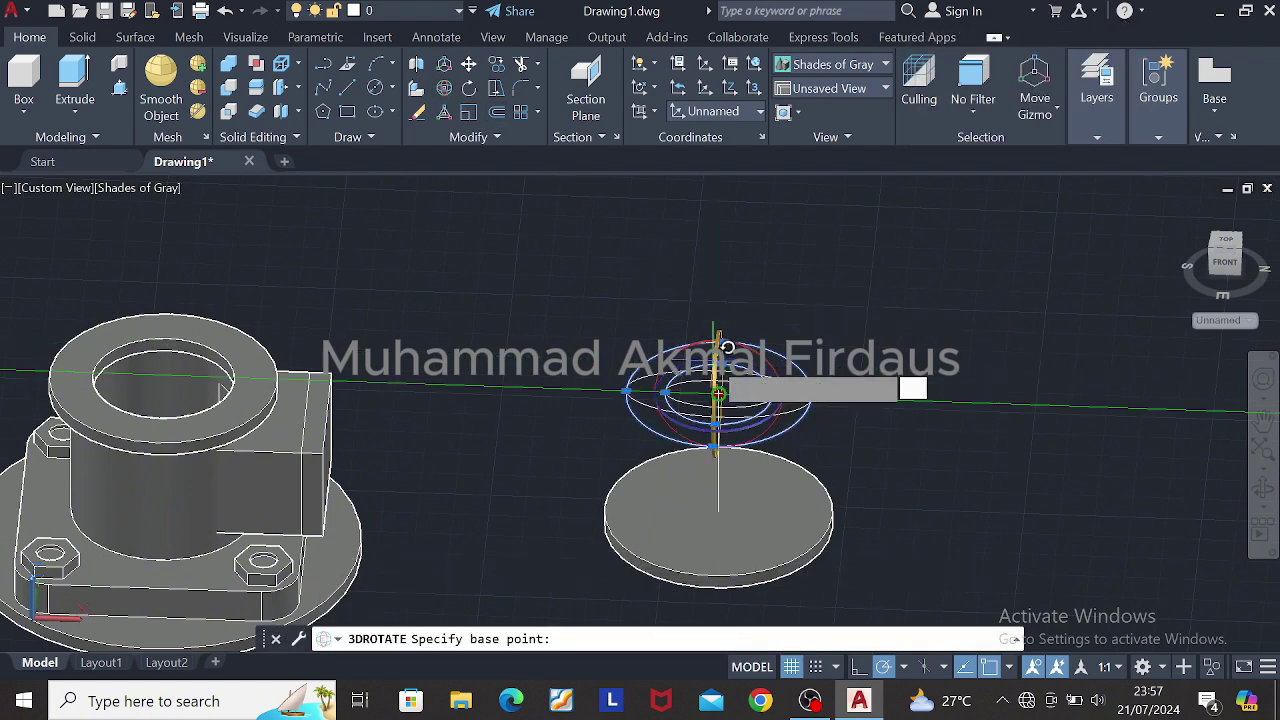
text(90)
key(Return)
key(Escape)
shift+middle_drag(940, 323, 817, 286)
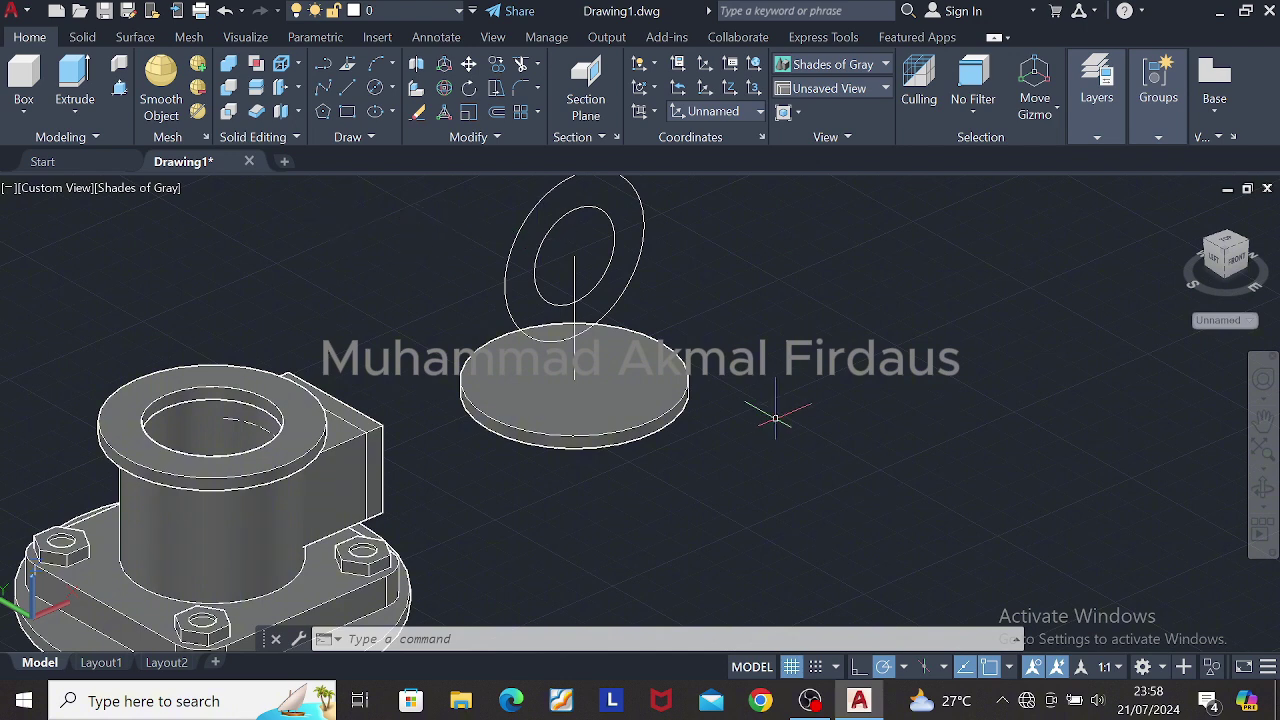
scroll(745, 297, down, 3)
shift+middle_drag(734, 294, 727, 260)
scroll(750, 270, up, 4)
scroll(789, 360, down, 4)
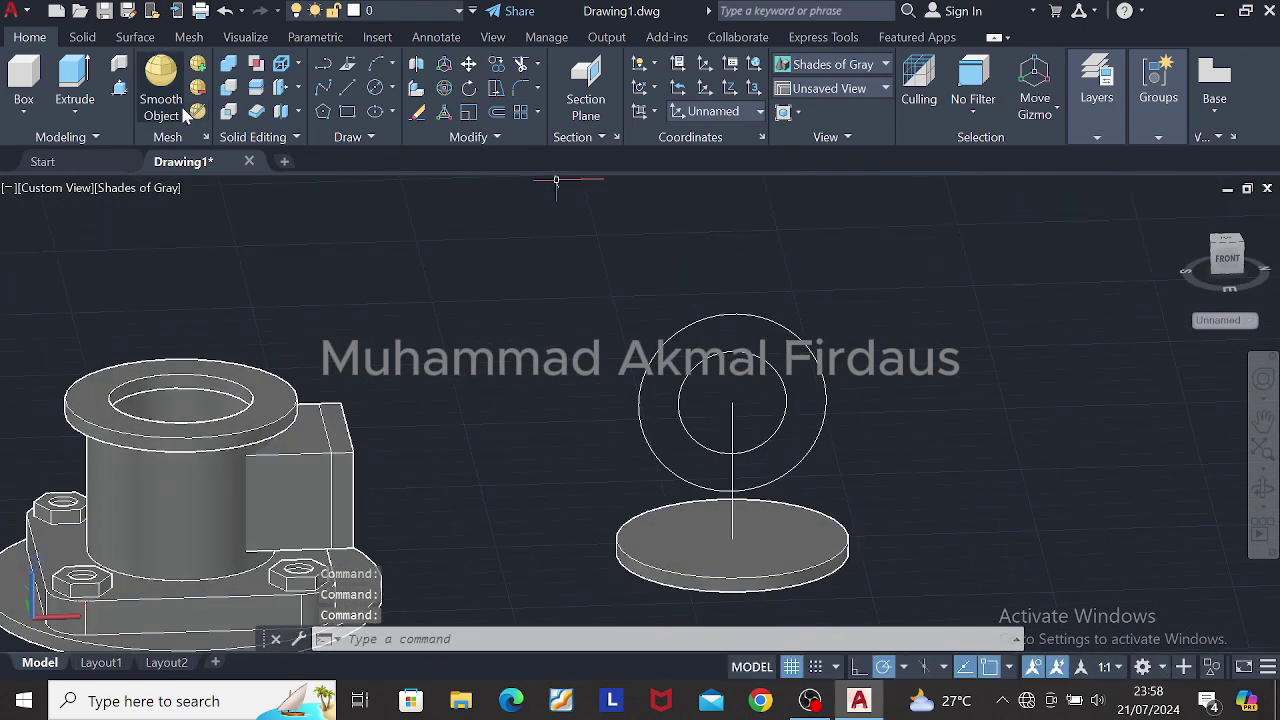
Step: Presspull the upright 150-diameter circle and the 260-diameter circle 90 rearward each
click(119, 64)
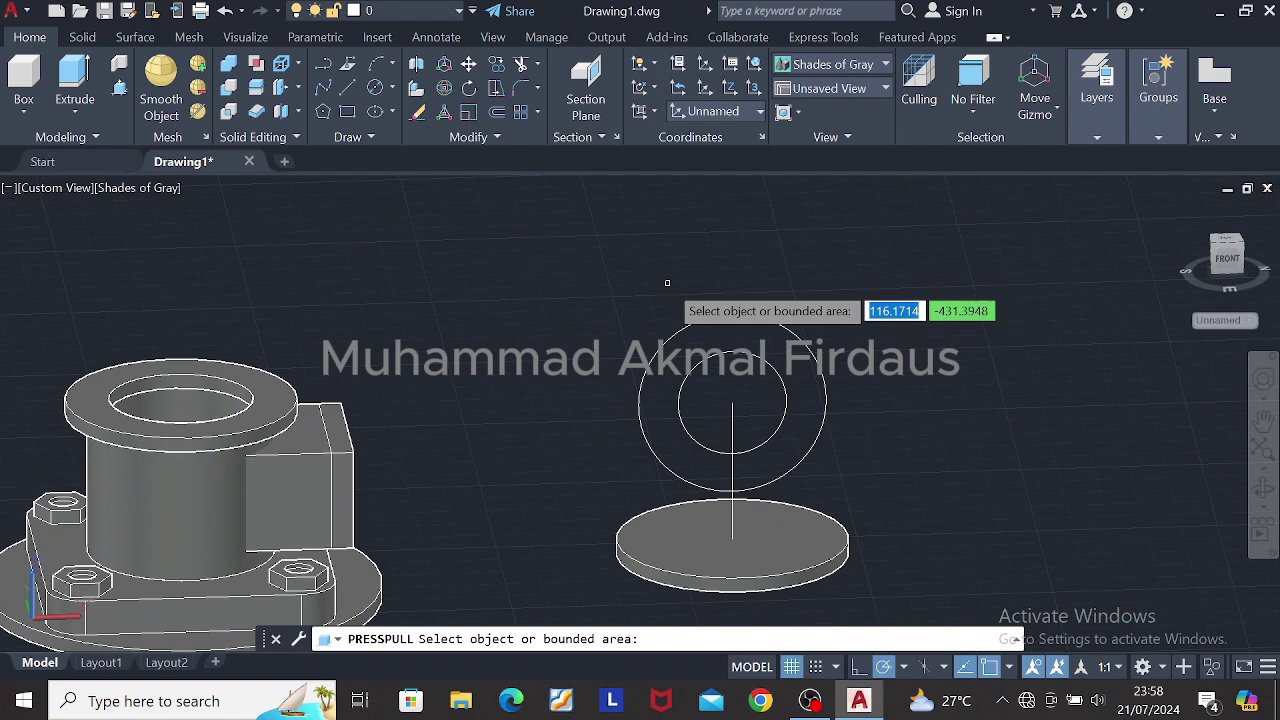
click(667, 283)
click(705, 375)
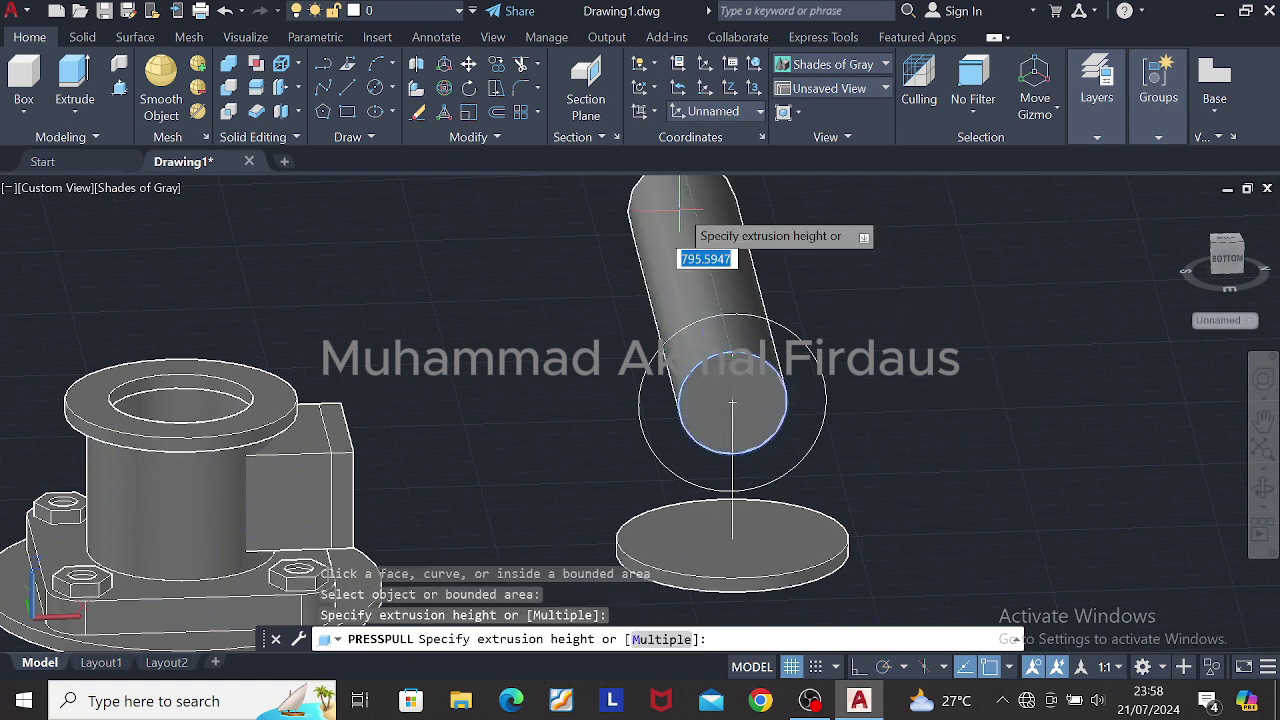
click(686, 298)
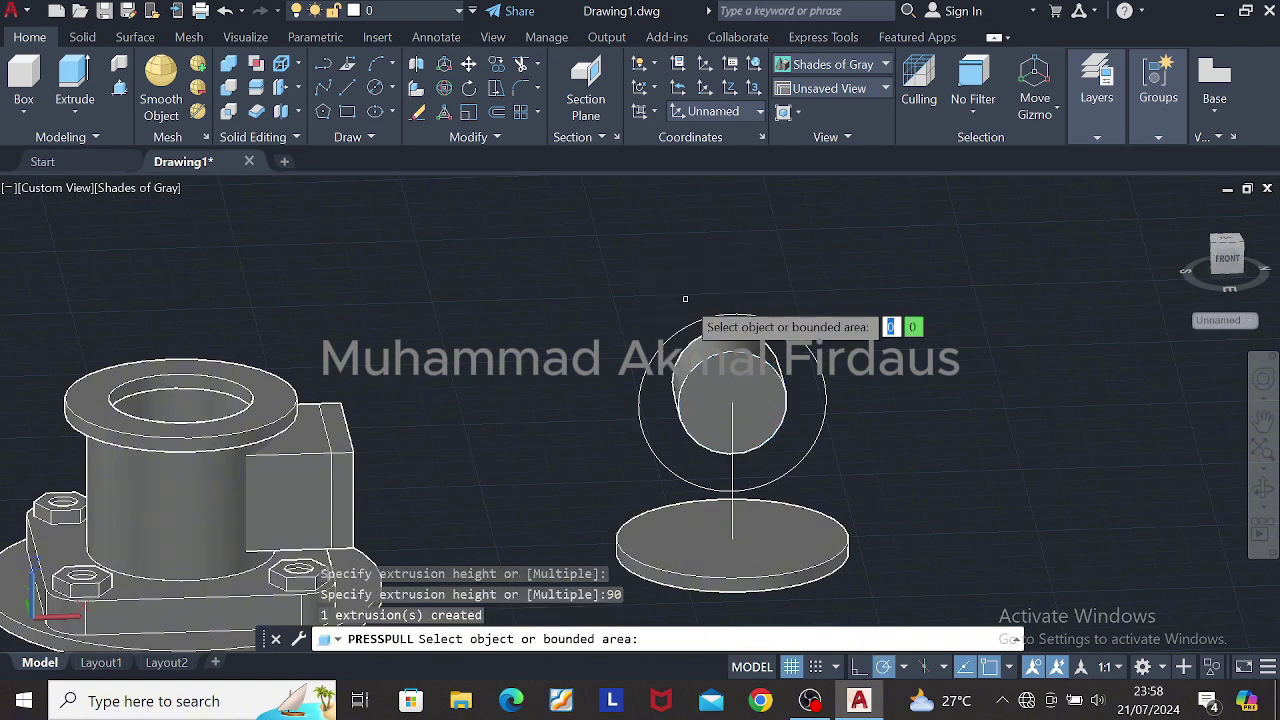
click(818, 396)
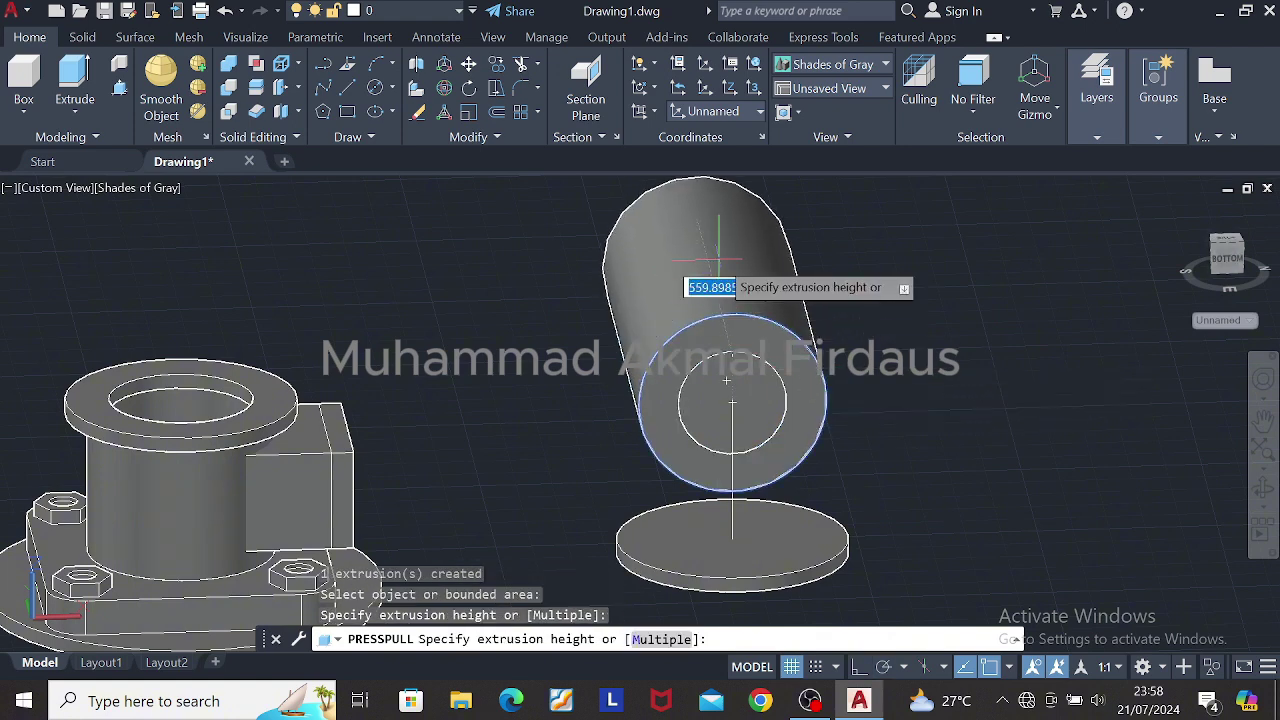
text(90)
key(Return)
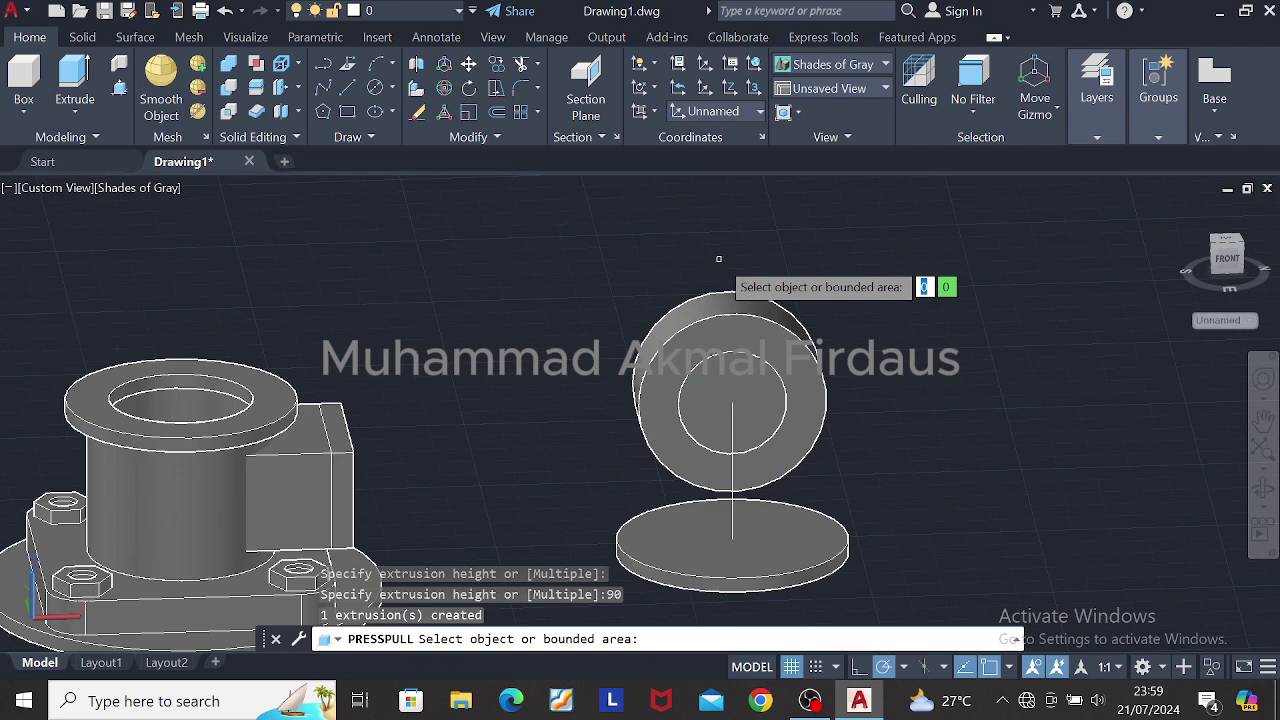
Step: Presspull the upright 150-diameter inner circle 90 forward
click(738, 385)
text(90)
key(Return)
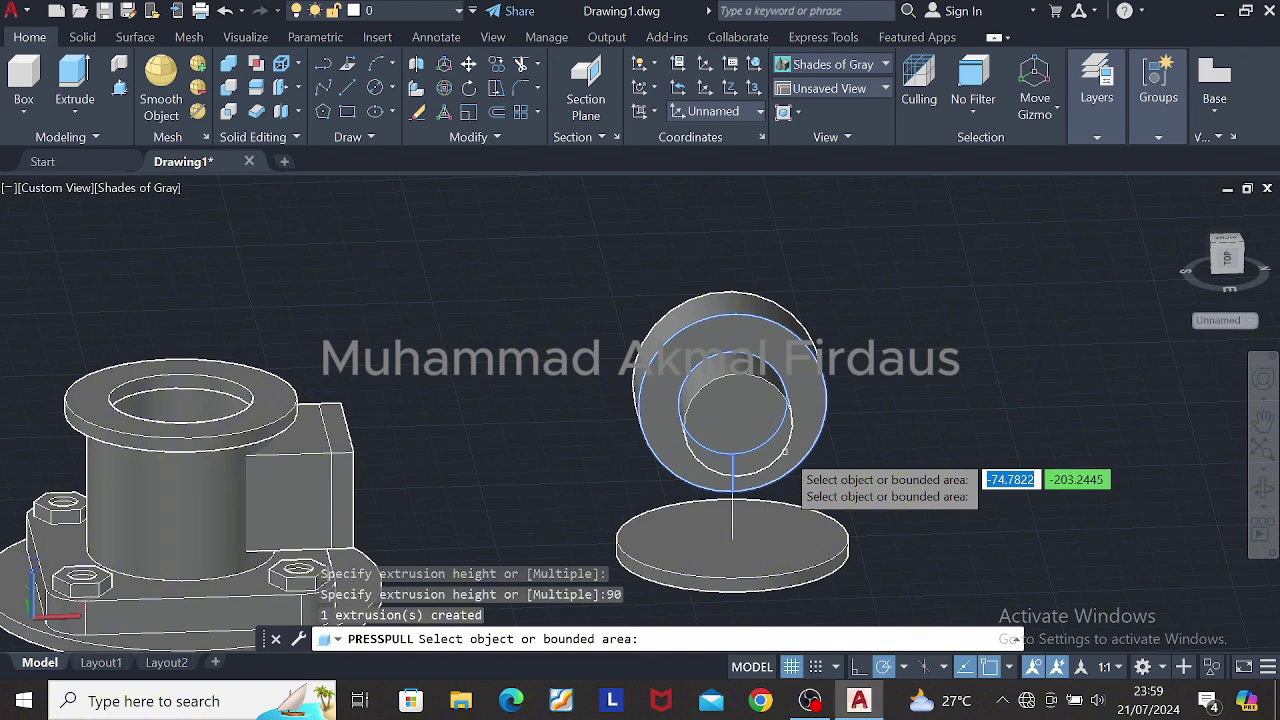
scroll(880, 427, up, 2)
shift+middle_drag(800, 432, 697, 366)
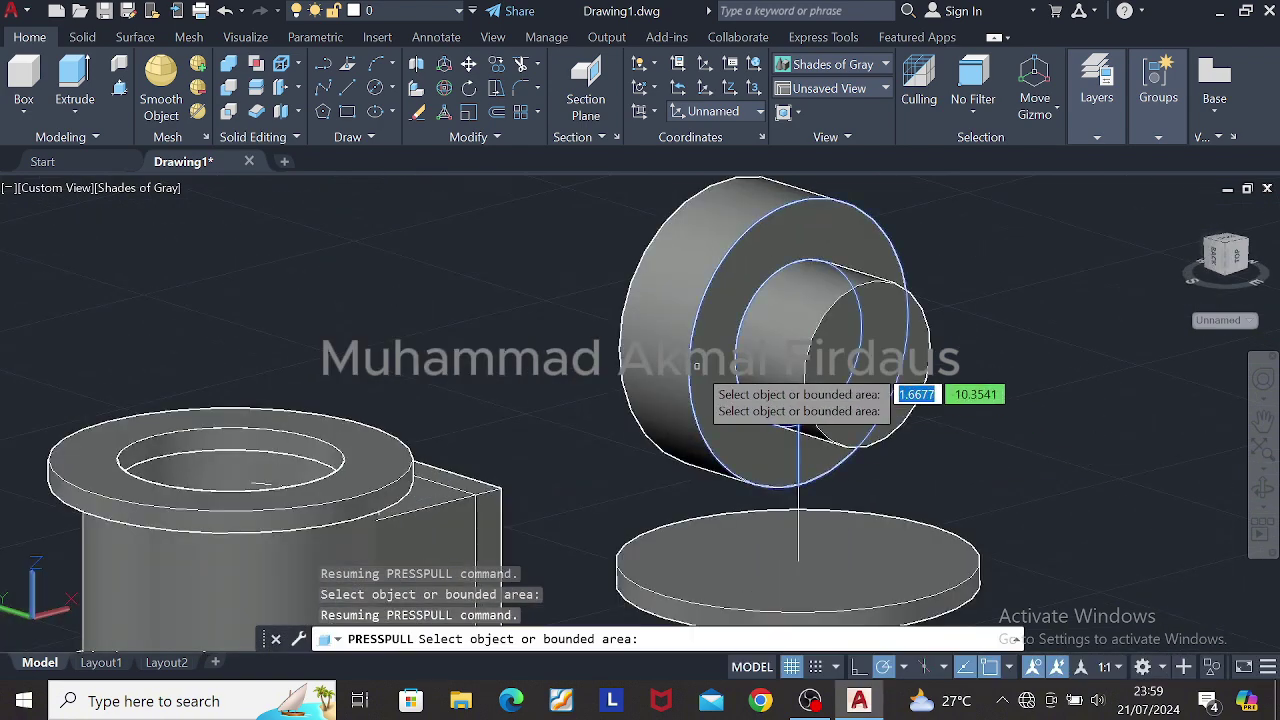
click(697, 366)
click(825, 410)
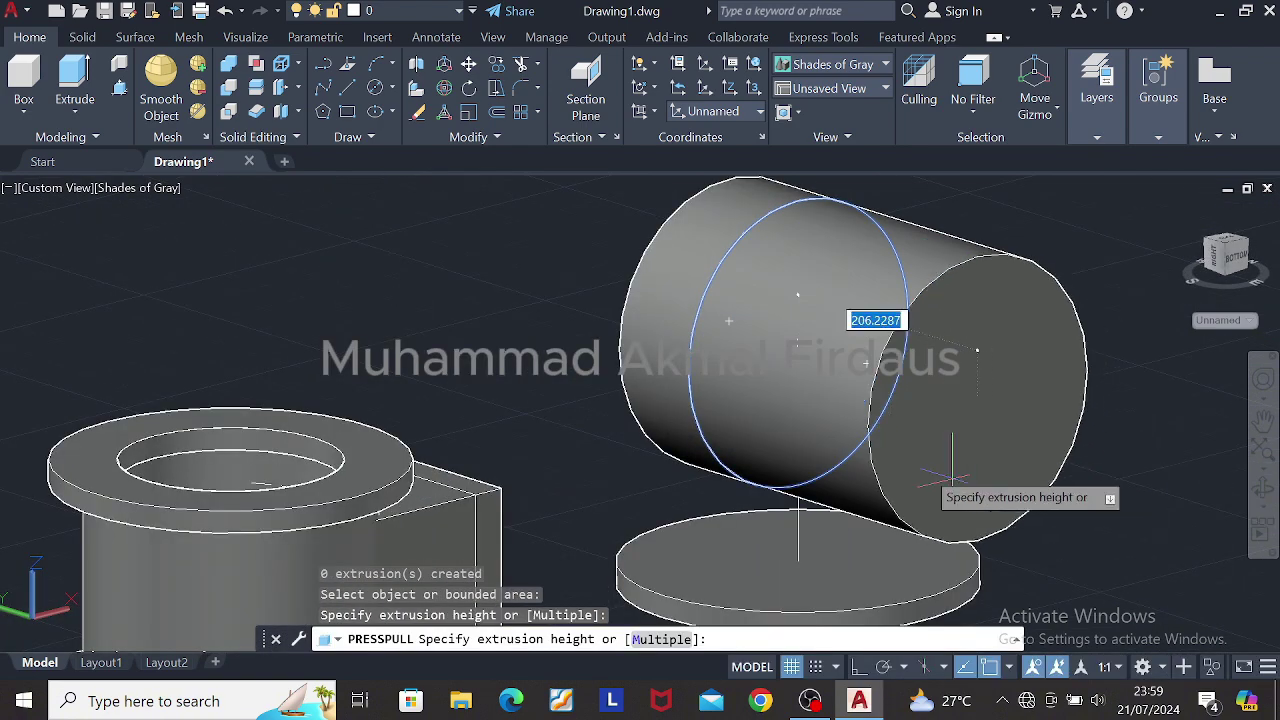
key(Escape)
click(719, 384)
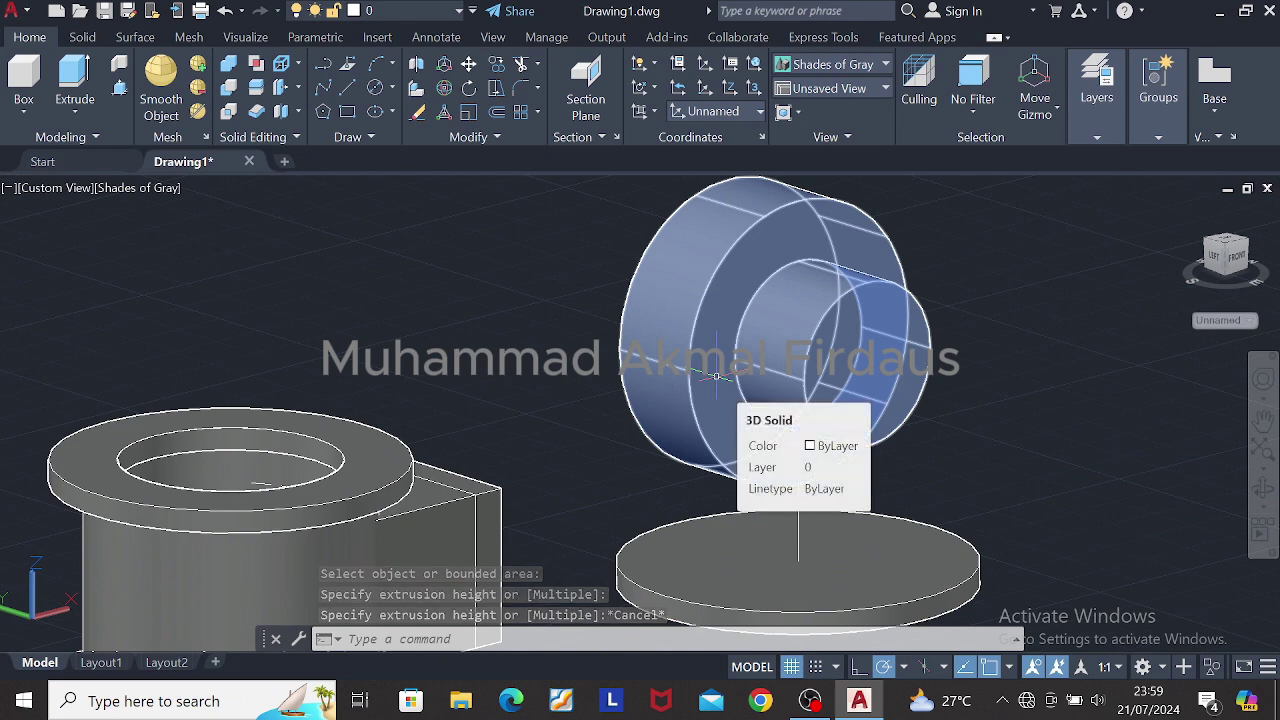
key(Escape)
key(Return)
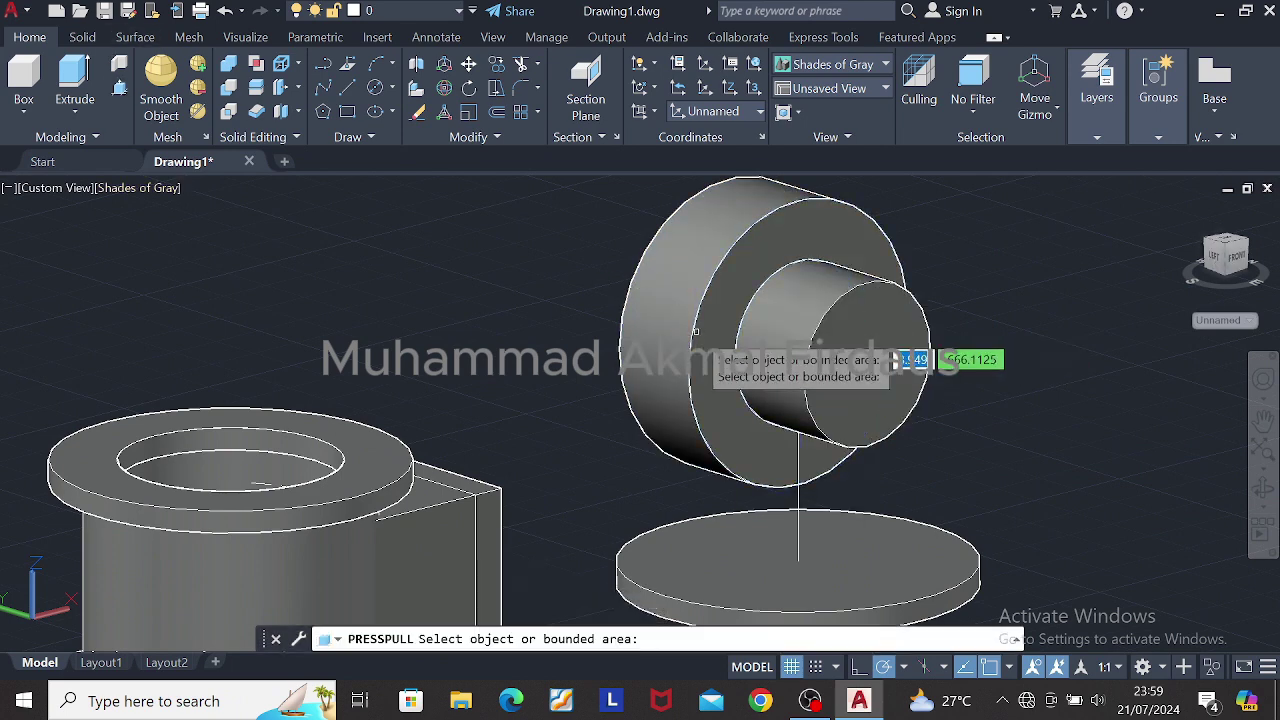
click(706, 330)
key(Return)
key(Return)
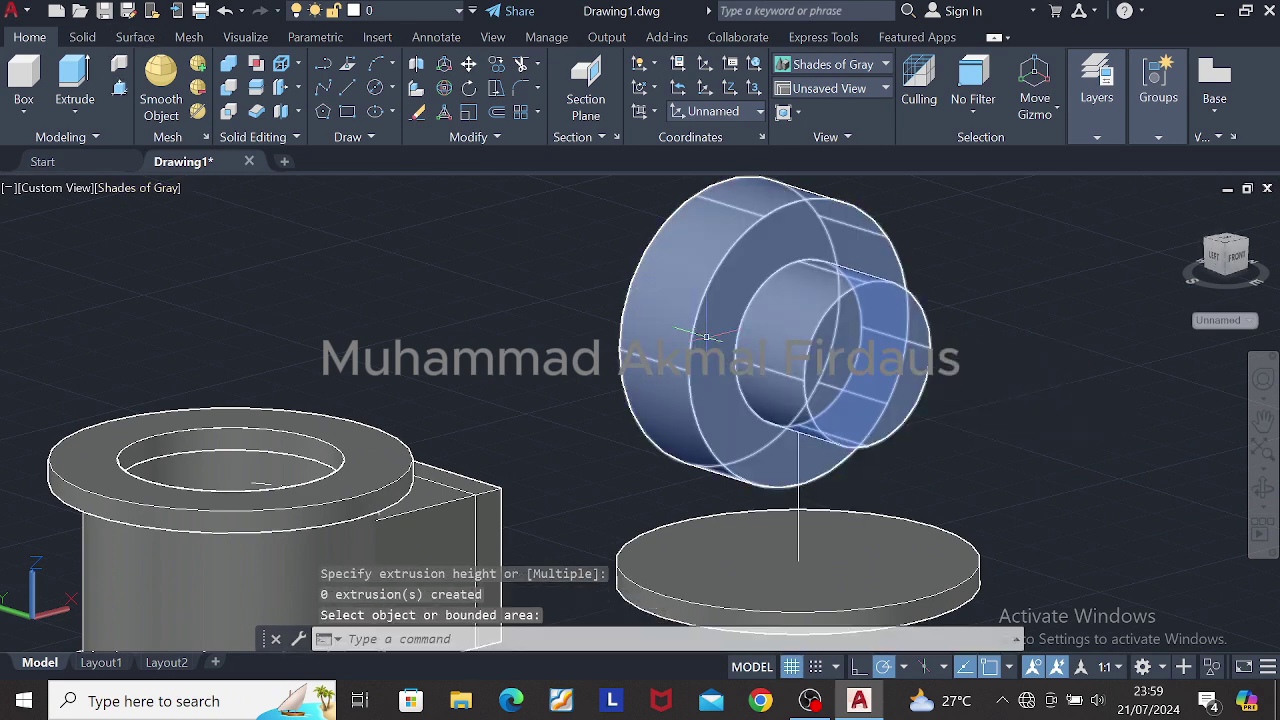
click(645, 268)
key(Escape)
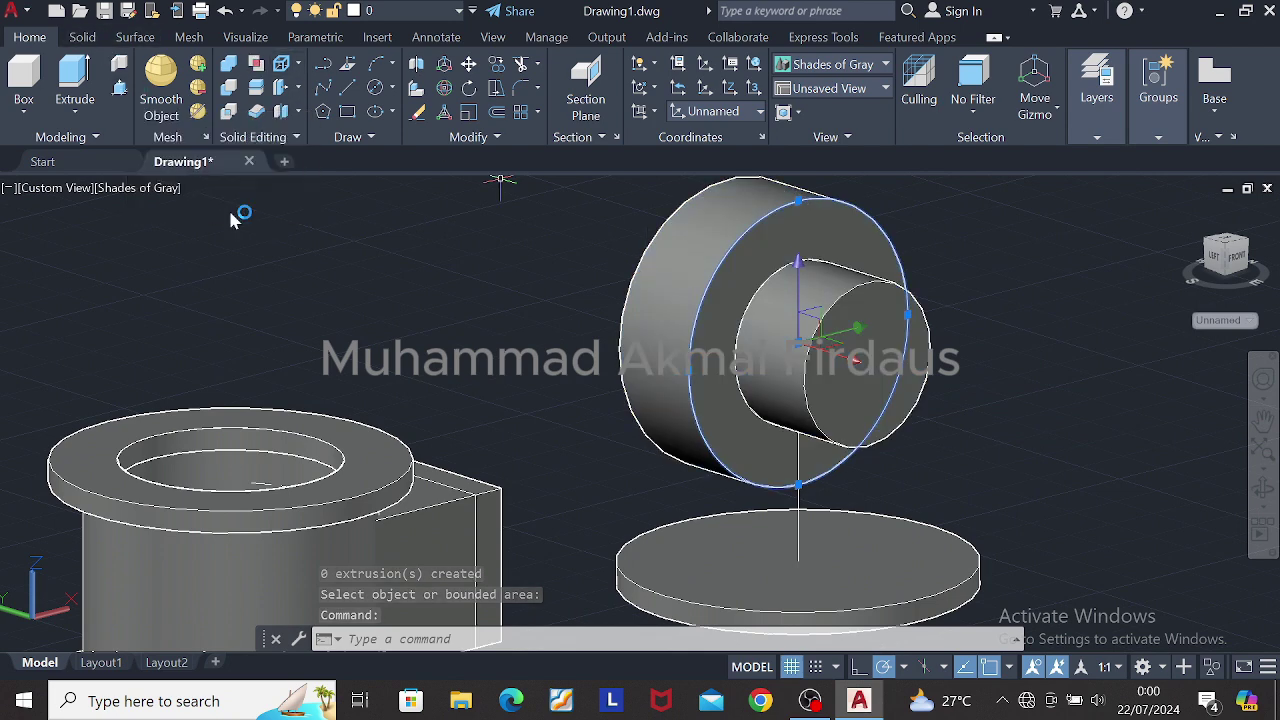
key(Escape)
Step: Presspull the 260-diameter circle forward to the inner cylinder's front end and erase the vertical construction line
click(121, 89)
click(720, 322)
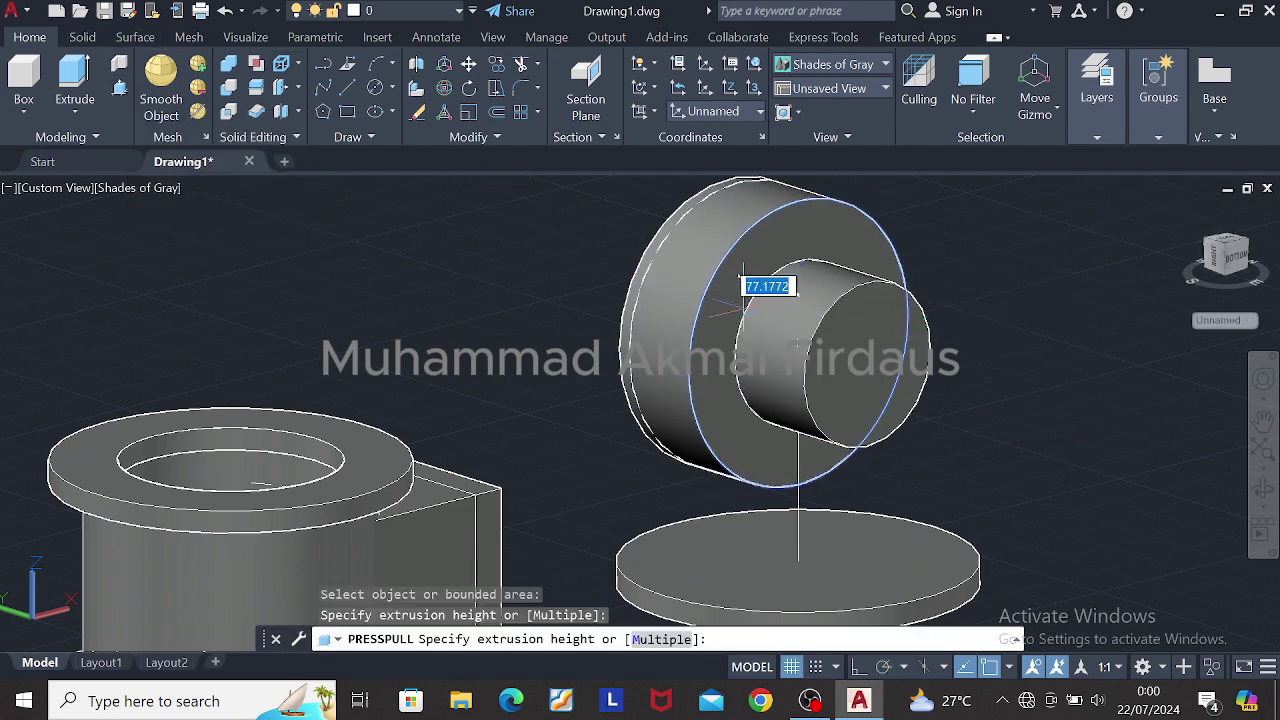
click(865, 363)
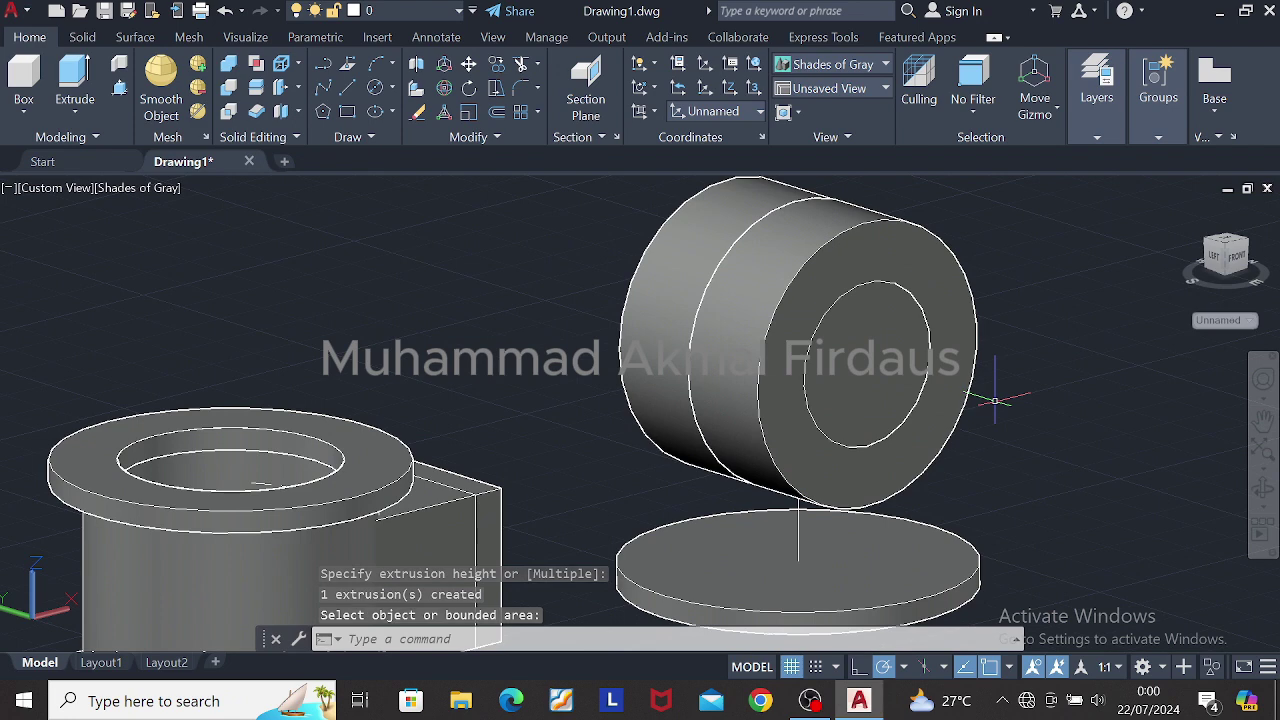
key(Escape)
click(798, 530)
key(Delete)
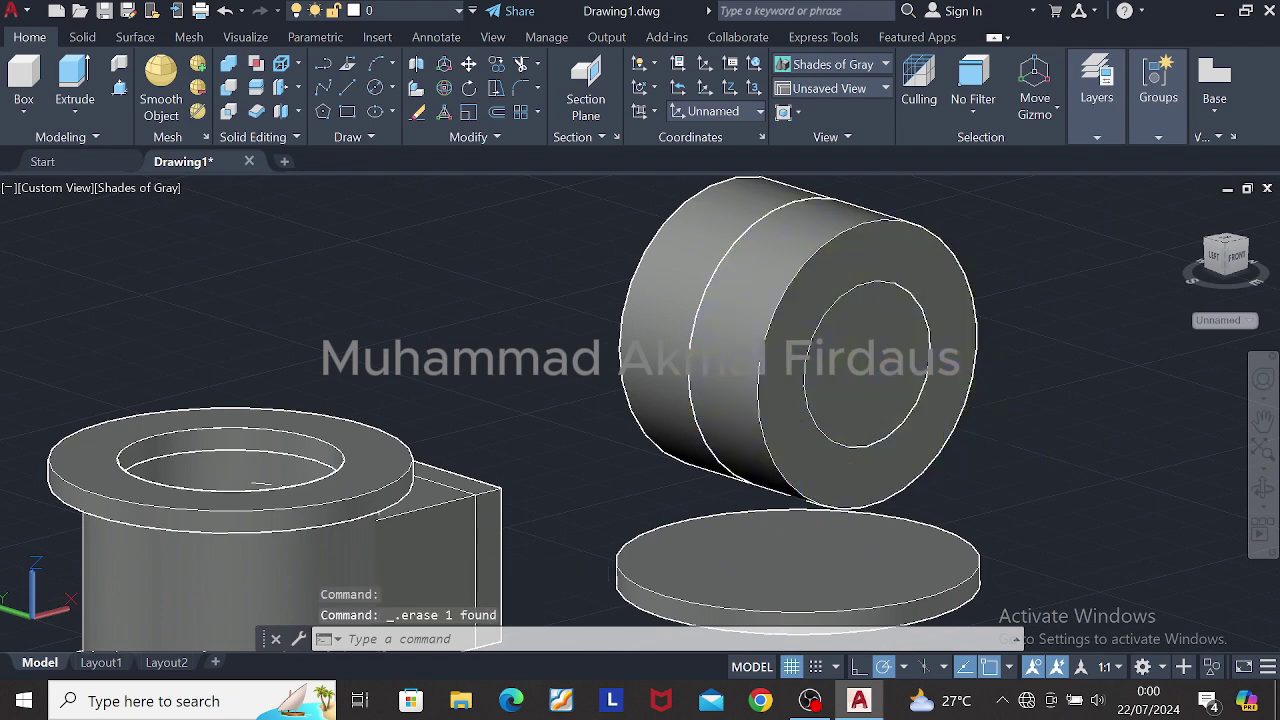
Step: Save the drawing in Documents under the file name ARMROBOTVID
key(ctrl+s)
double_click(623, 543)
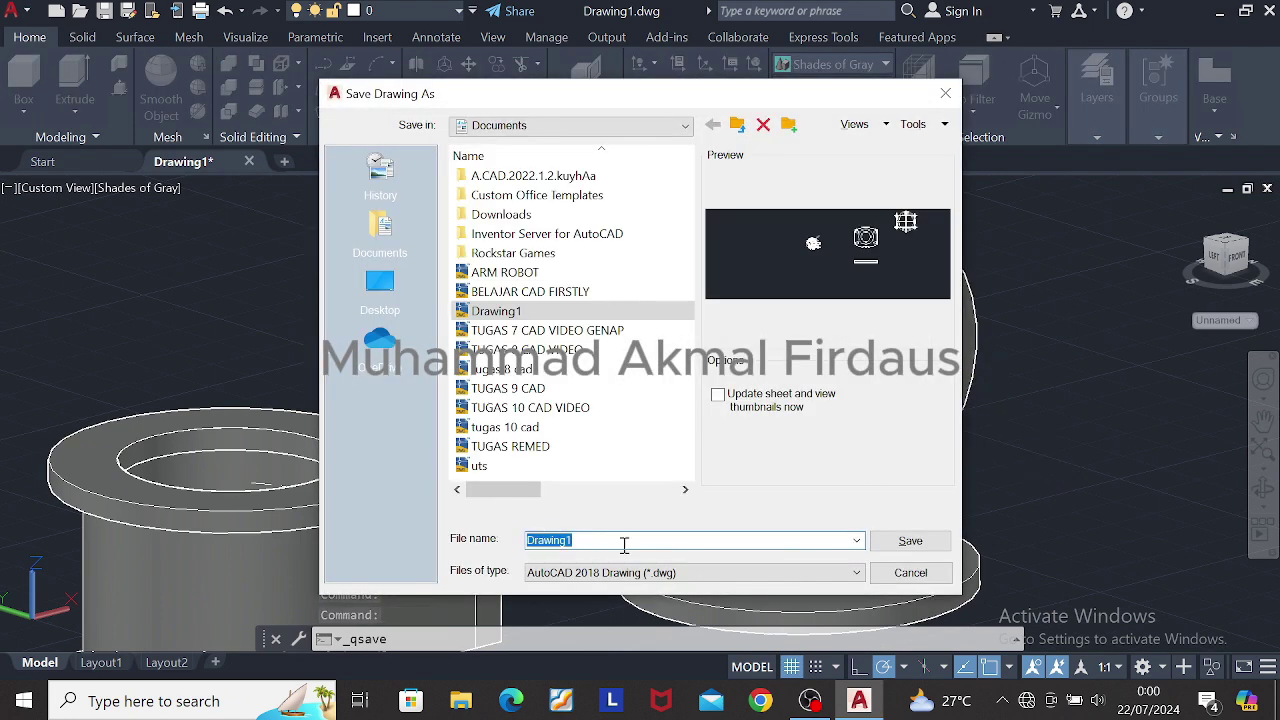
text(ARMROBOTVID)
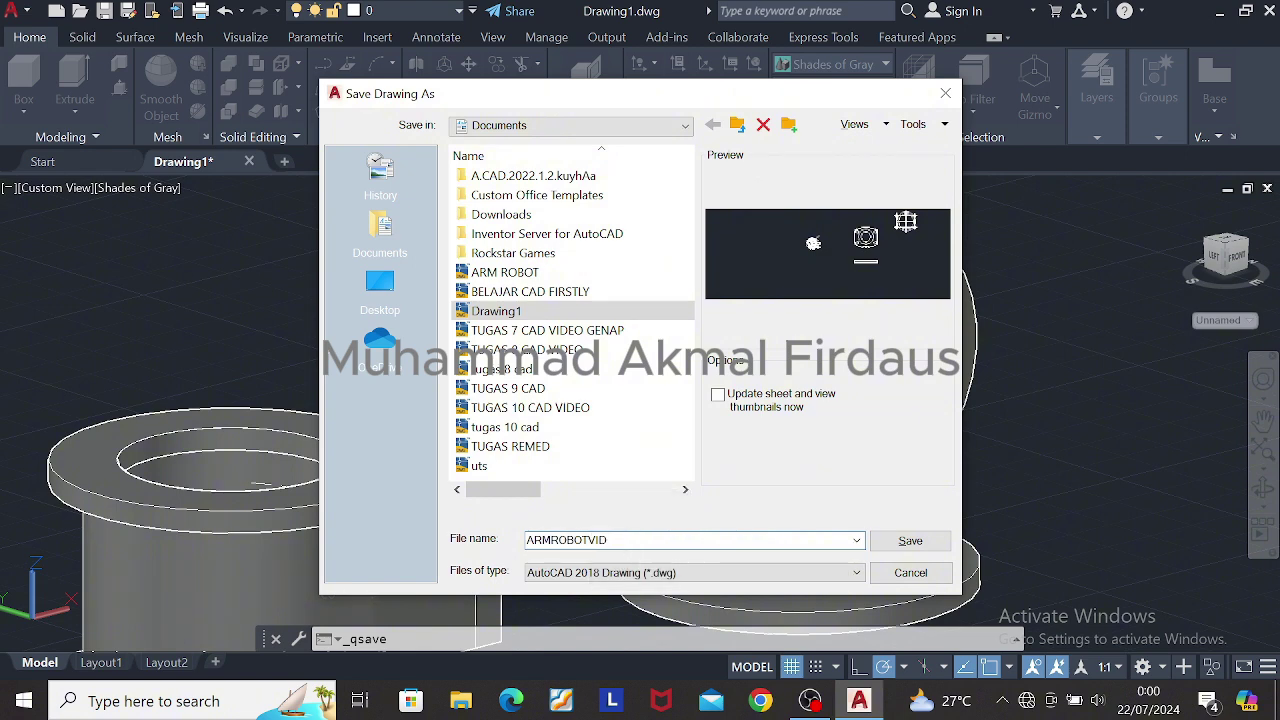
key(Return)
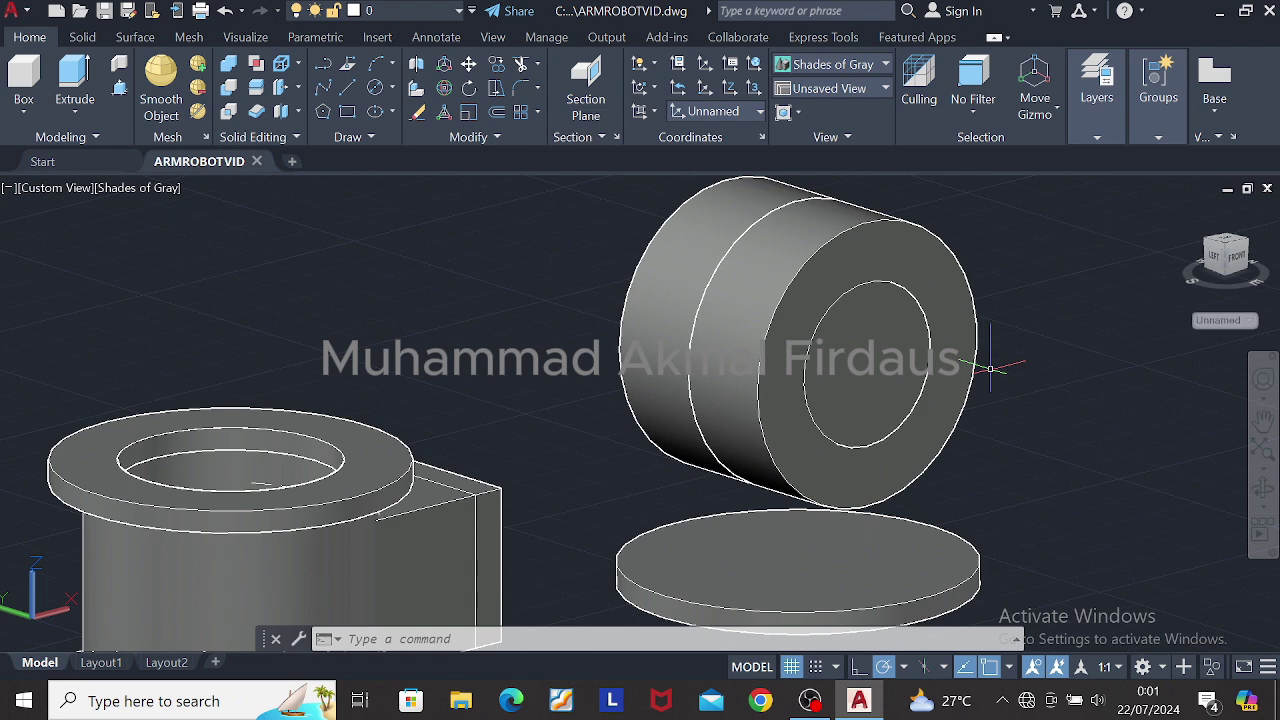
Step: Examine how the upright inner and outer cylinders overlap using the 2D Wireframe style, and return to Shades of Gray
shift+middle_drag(1042, 340, 985, 345)
key(Caps_Lock)
shift+middle_drag(1083, 330, 990, 372)
scroll(1129, 435, up, 4)
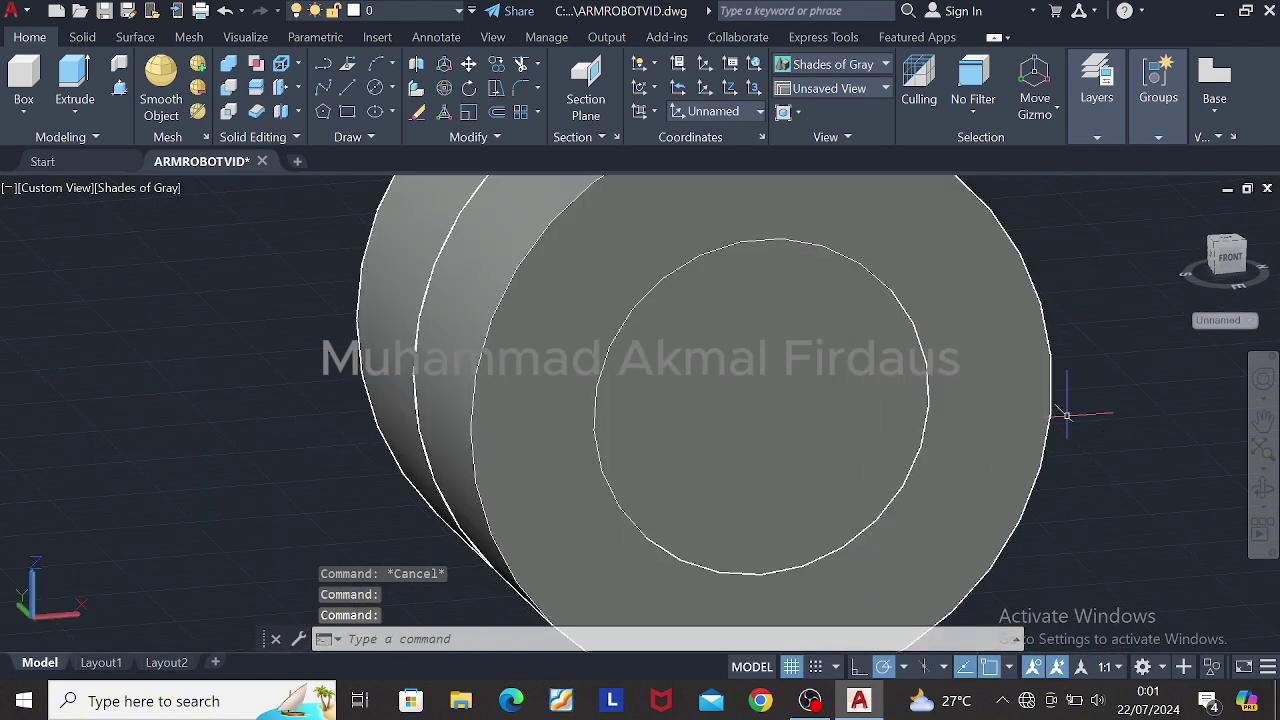
click(931, 374)
scroll(1011, 426, down, 5)
shift+middle_drag(1011, 426, 862, 360)
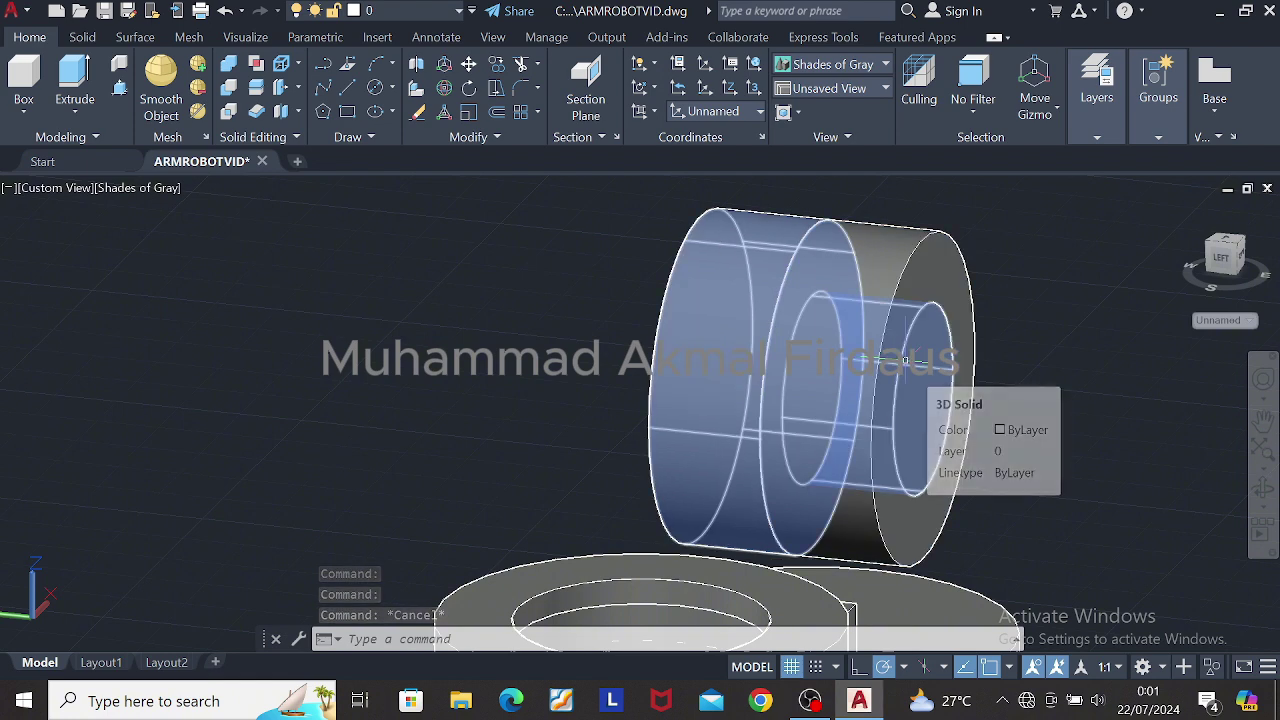
shift+middle_drag(1034, 346, 980, 332)
click(828, 64)
click(815, 100)
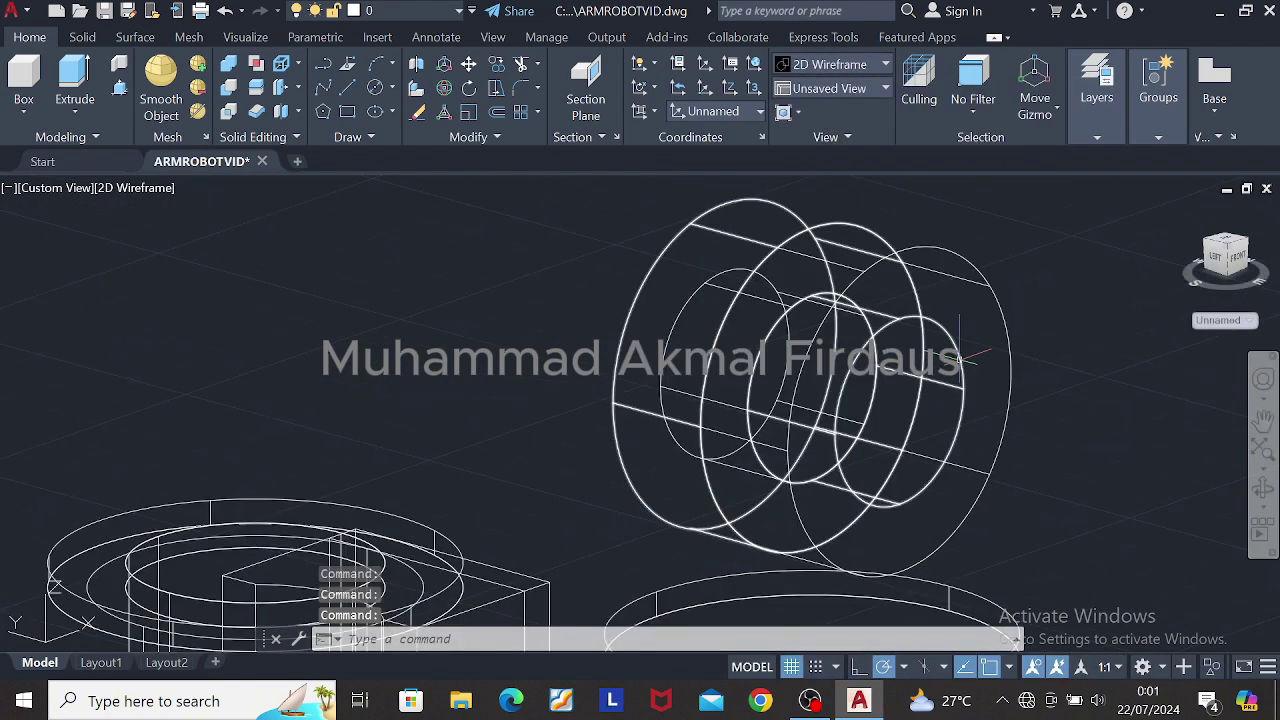
click(965, 358)
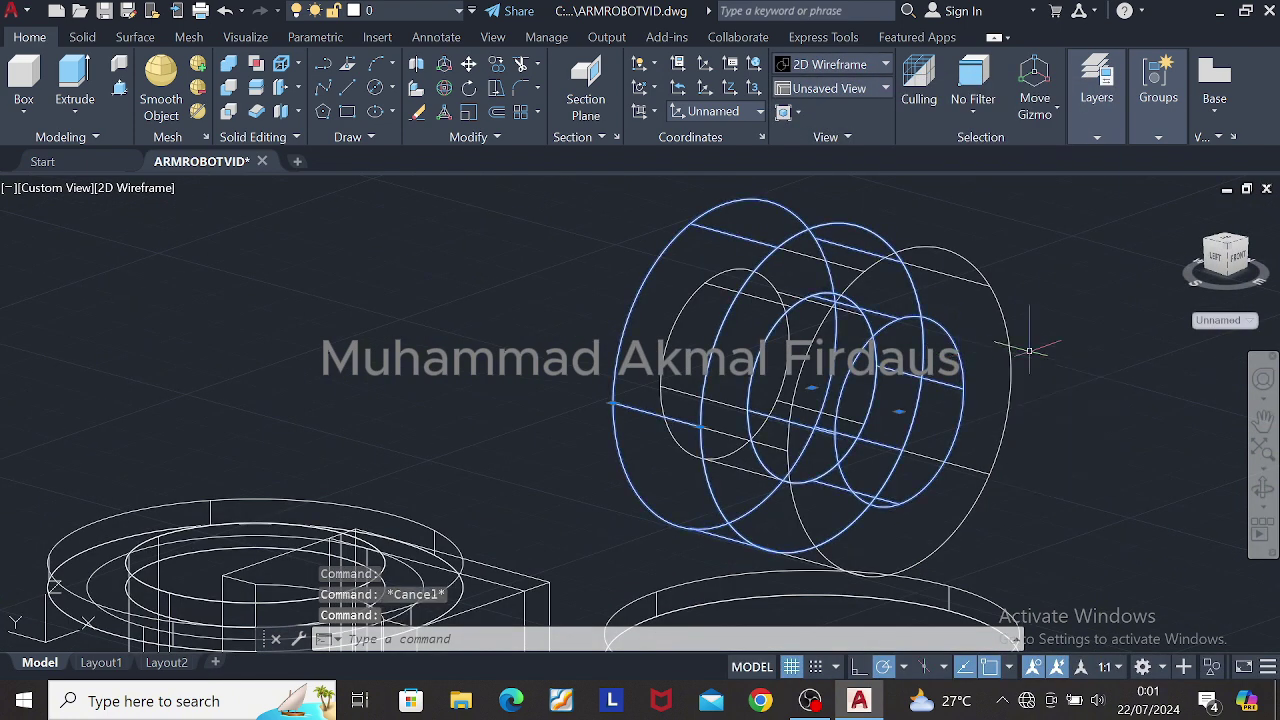
key(Escape)
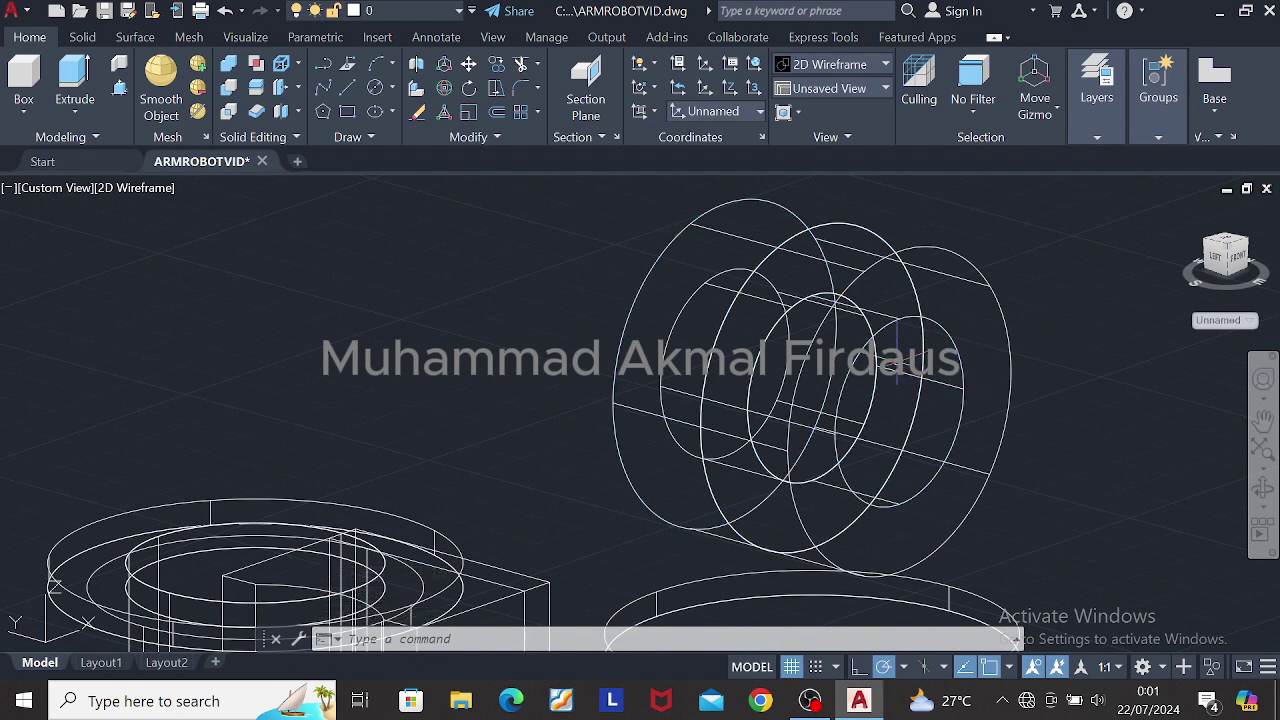
click(828, 65)
click(980, 200)
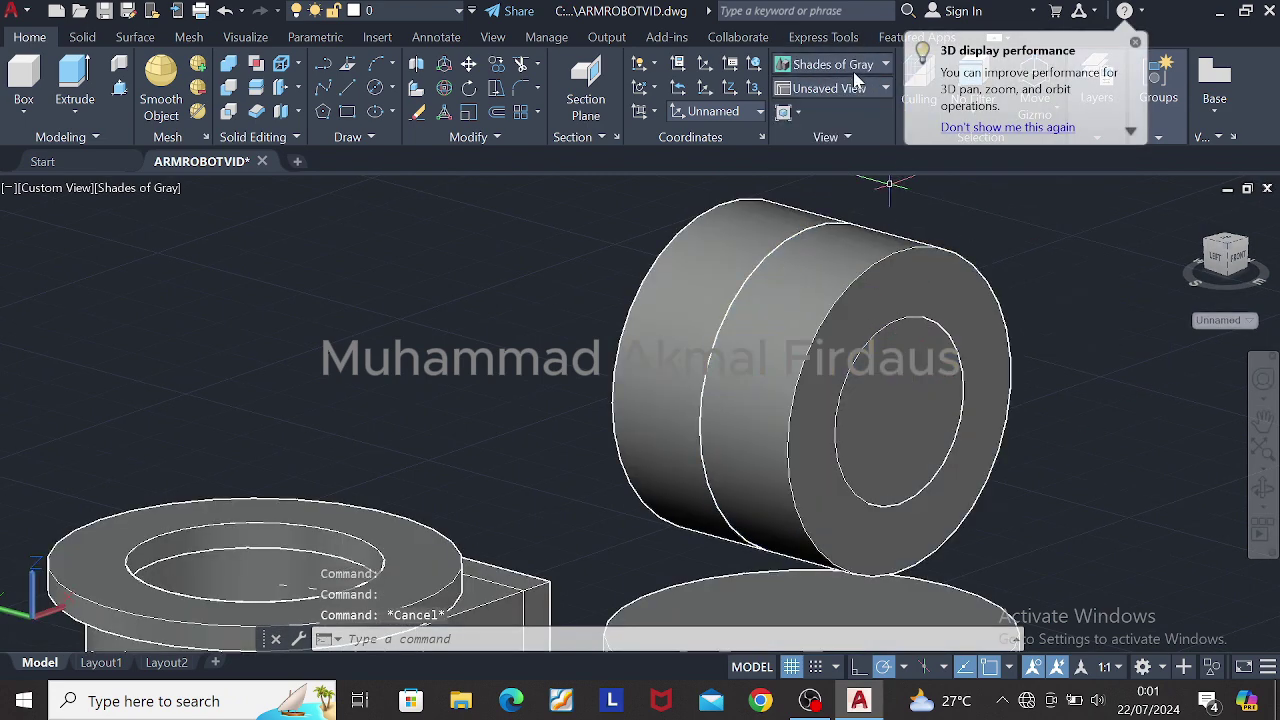
Step: Undo the operations back through the erased vertical line and the outer circle's forward presspull
key(ctrl+z)
key(ctrl+z)
key(ctrl+z)
key(ctrl+z)
key(ctrl+z)
key(ctrl+z)
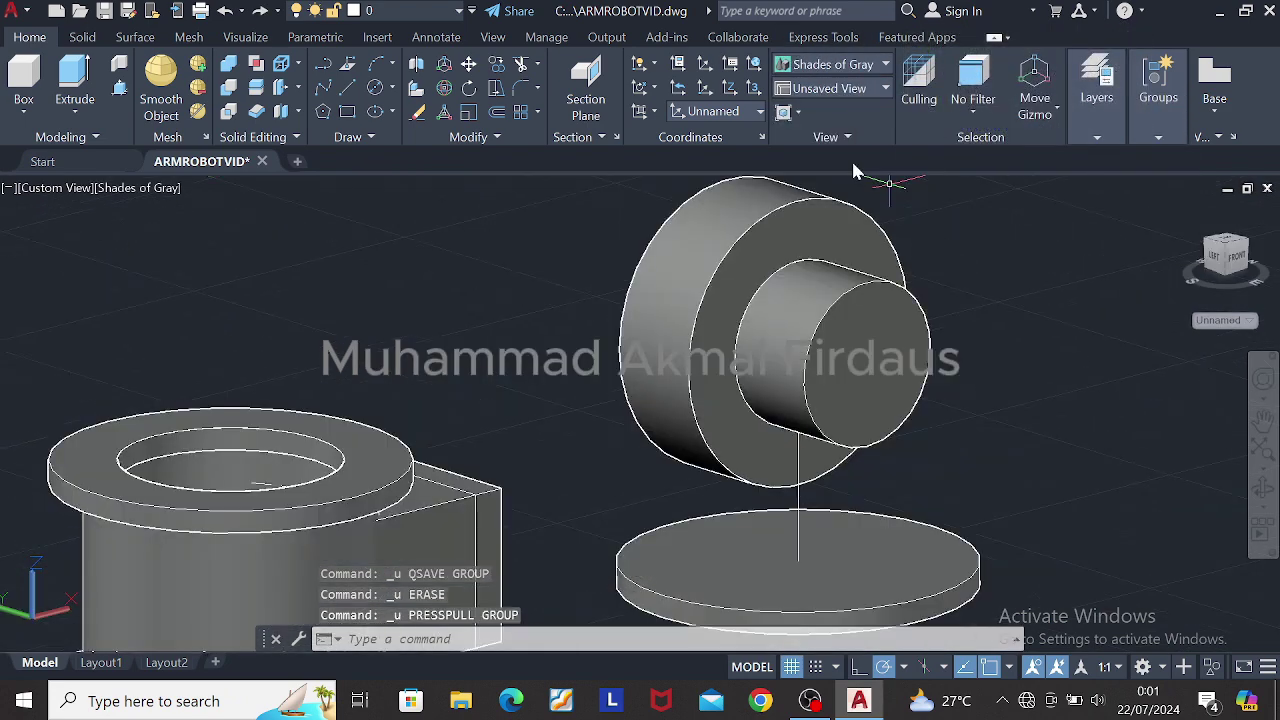
Step: Erase the vertical construction line between the disc and the upright cylinders
click(800, 492)
key(Delete)
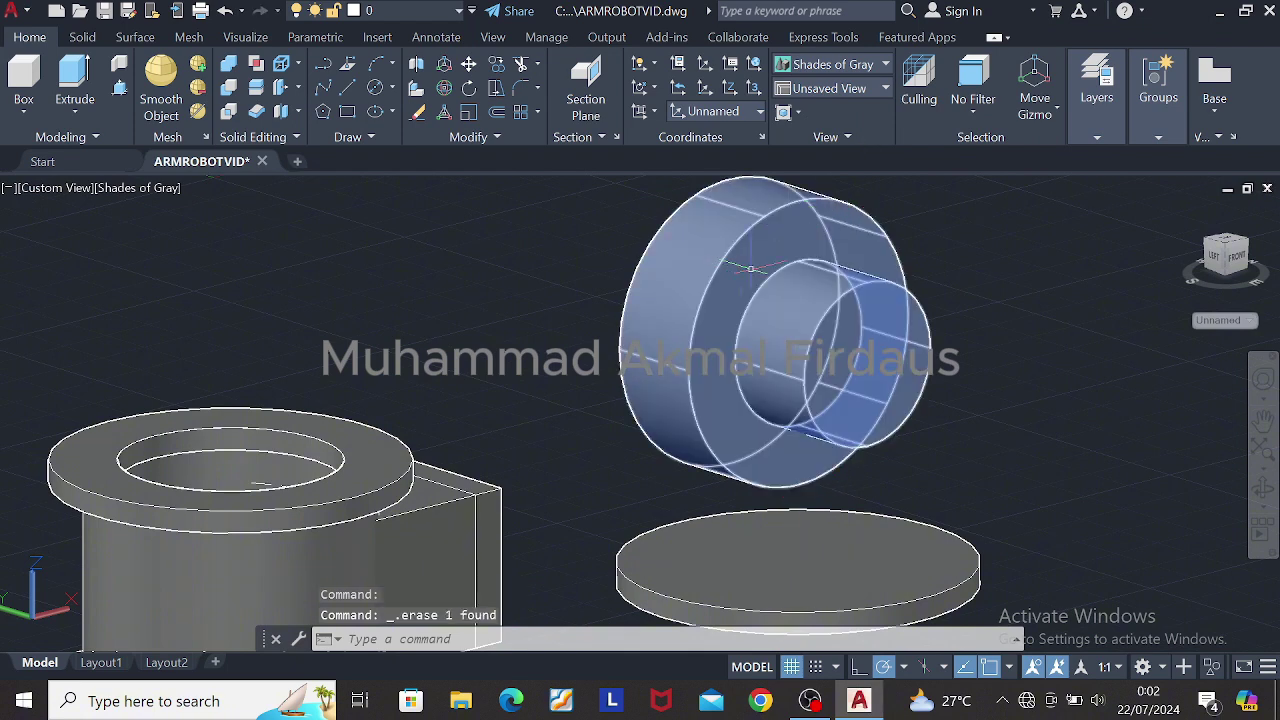
click(728, 284)
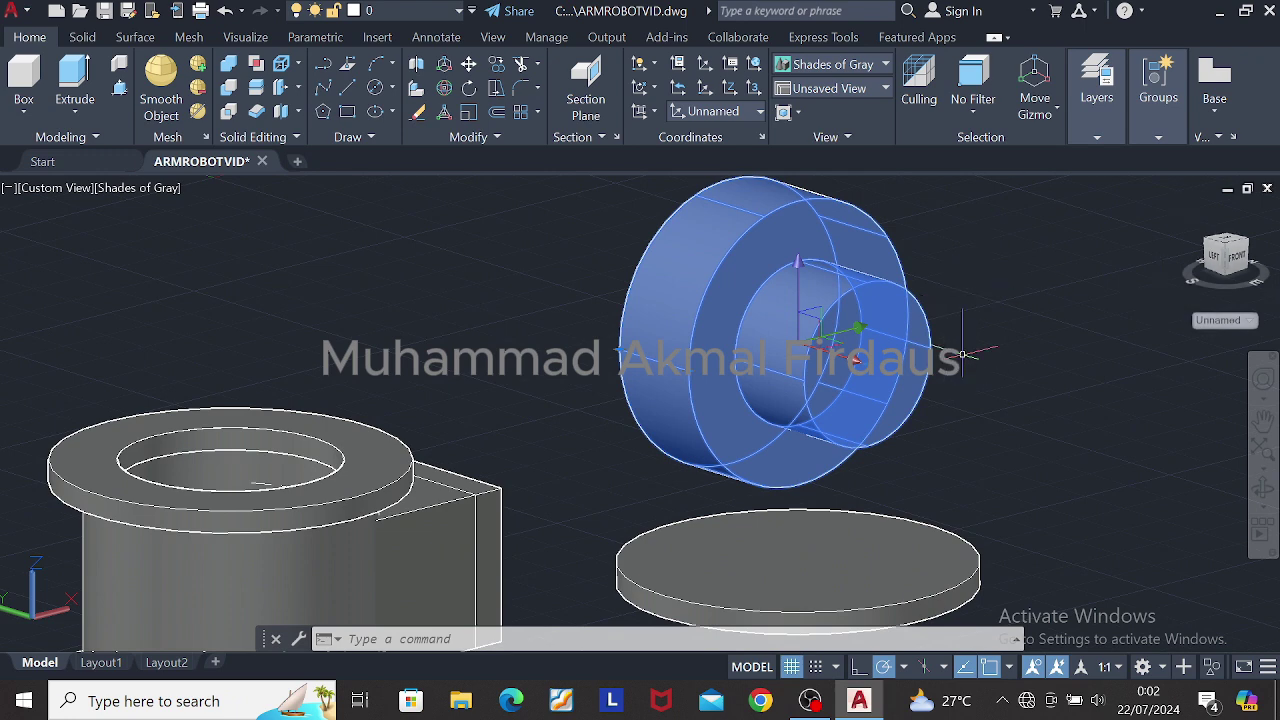
key(Escape)
key(Escape)
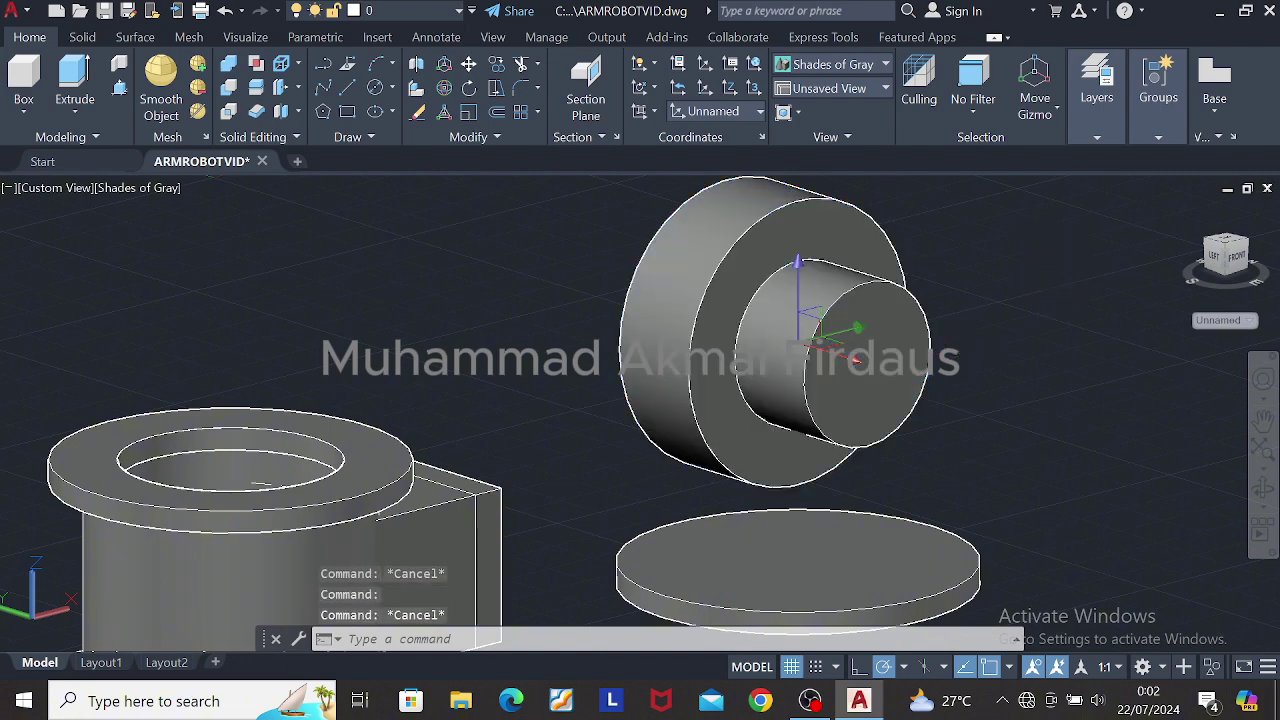
click(708, 283)
key(Escape)
Step: Undo the line's erasure and the presspulls made from the two upright circles
key(ctrl+z)
key(ctrl+z)
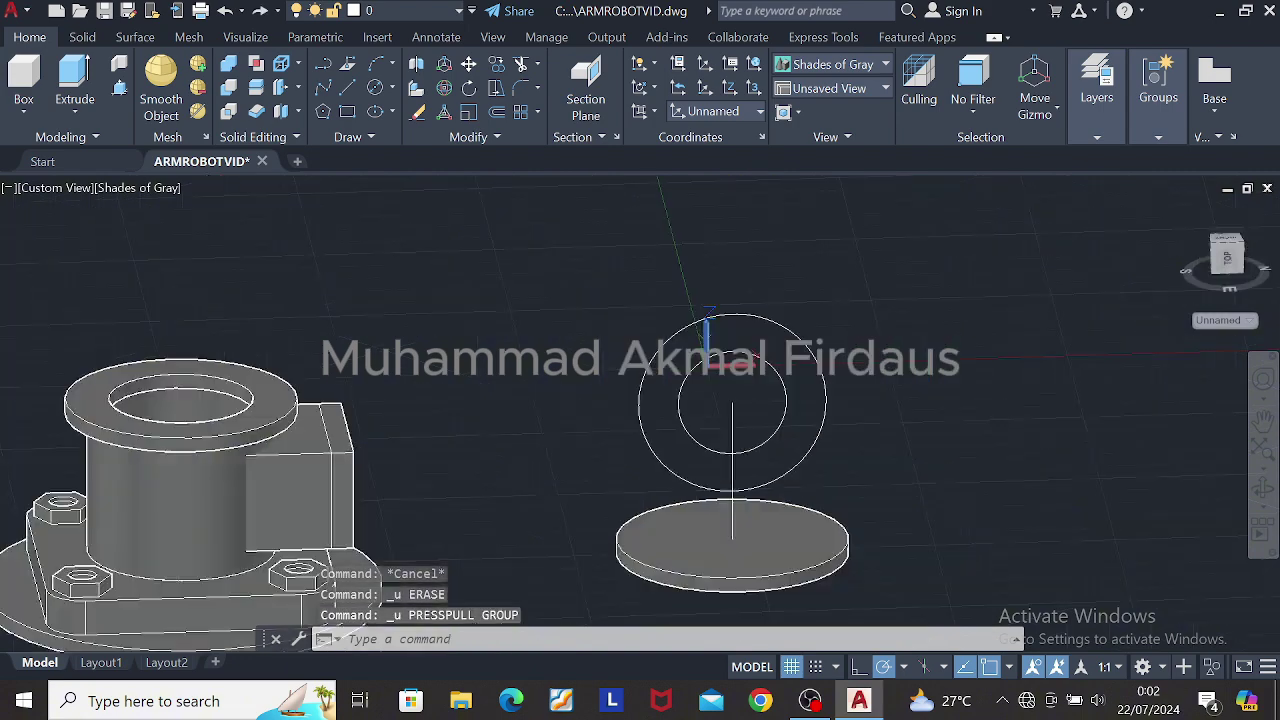
key(ctrl+z)
key(ctrl+z)
Step: Erase the vertical construction line running from the disc to the centre of the upright circles
mouse_move(719, 314)
shift+middle_down()
mouse_move(810, 246)
mouse_move(851, 320)
mouse_move(851, 420)
shift+middle_up()
key(Delete)
scroll(858, 252, down, 3)
scroll(918, 275, up, 2)
Step: Presspull the upright 150 and 260-diameter circles 90 rearward, and the 150-diameter circle 90 forward
click(119, 89)
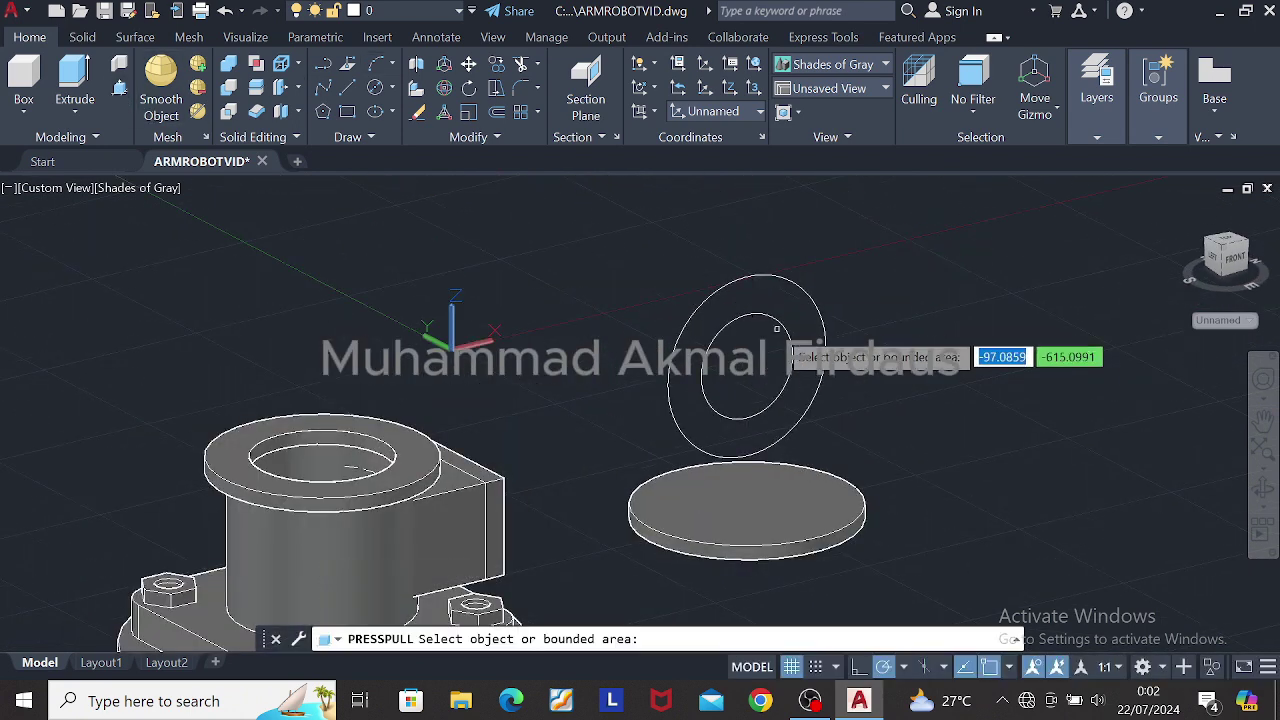
click(776, 328)
text(90)
key(Return)
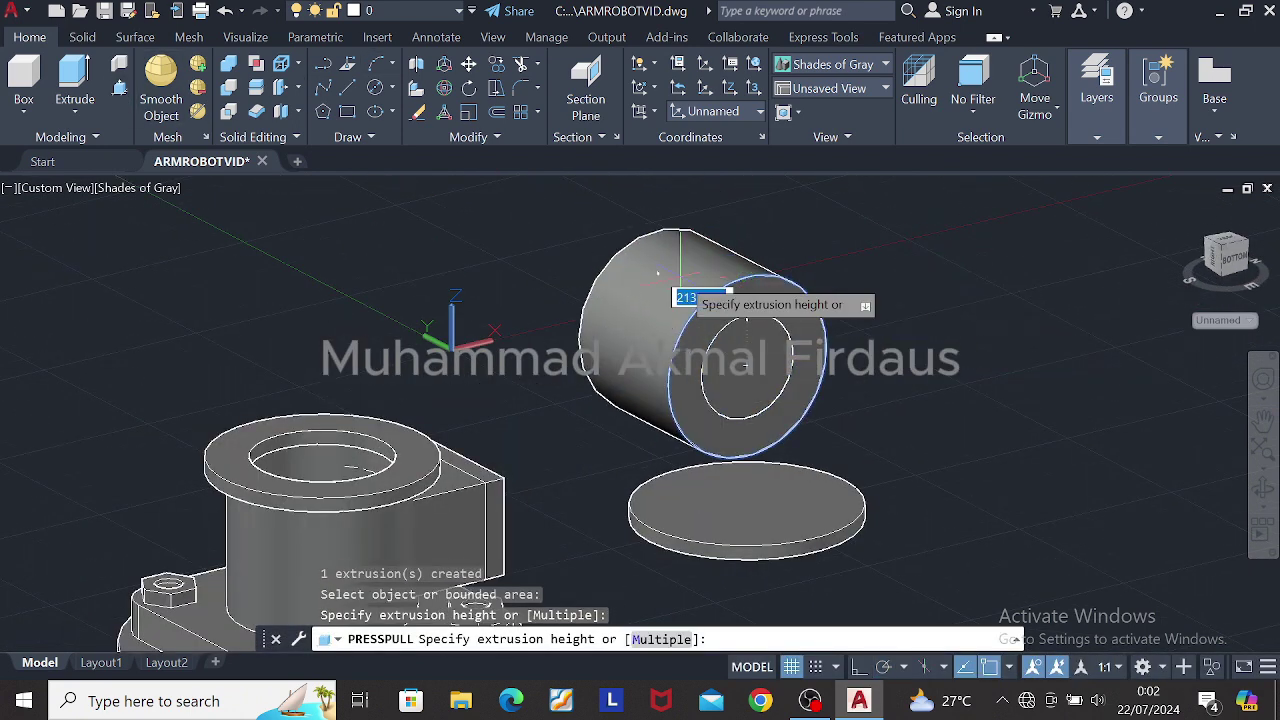
click(738, 318)
click(880, 400)
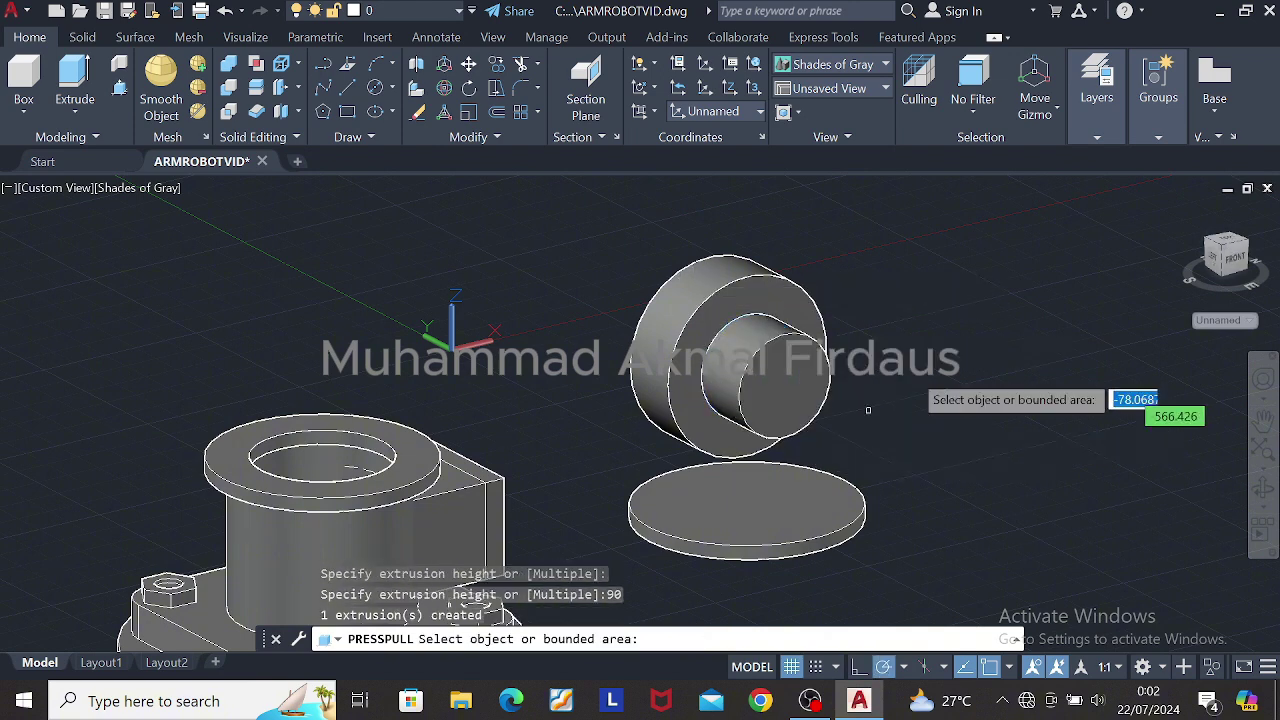
Step: Presspull the upright 260-diameter circle 90 forward around the protruding inner cylinder
click(700, 330)
text(90)
key(Return)
Step: Presspull the inner circular area on the upright cylinder's front face 90 rearward
scroll(795, 390, up, 2)
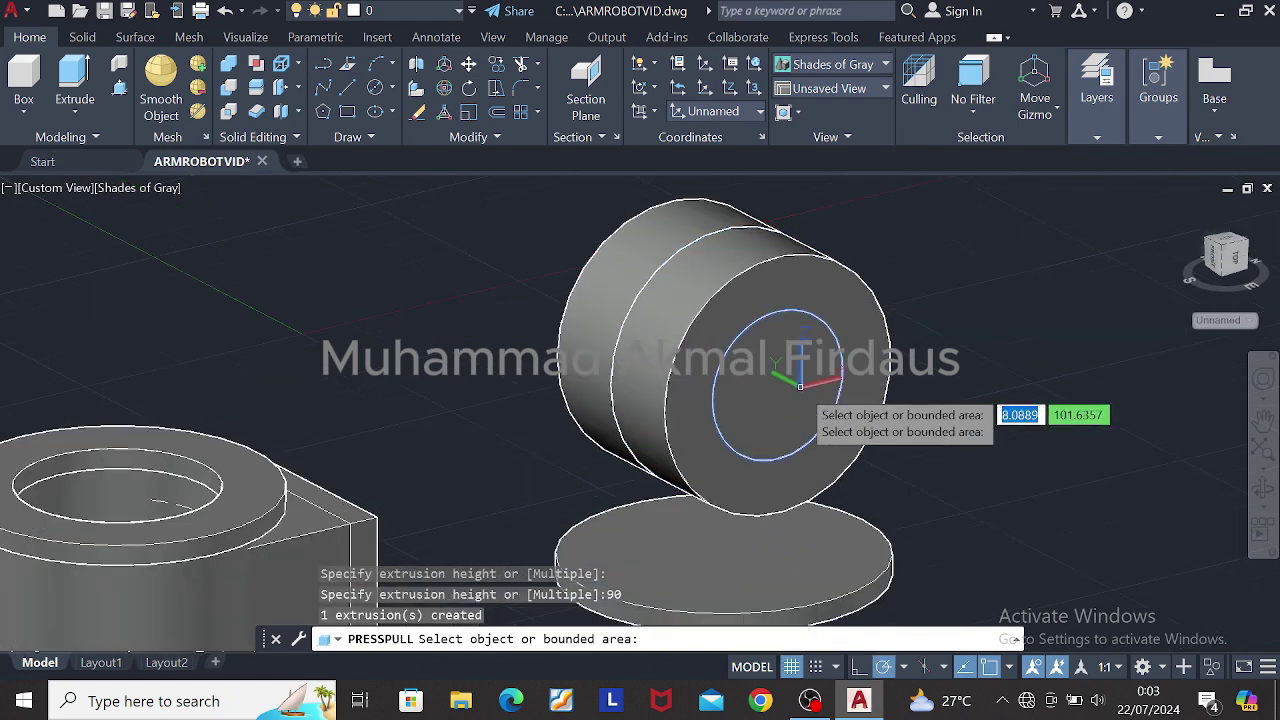
click(775, 370)
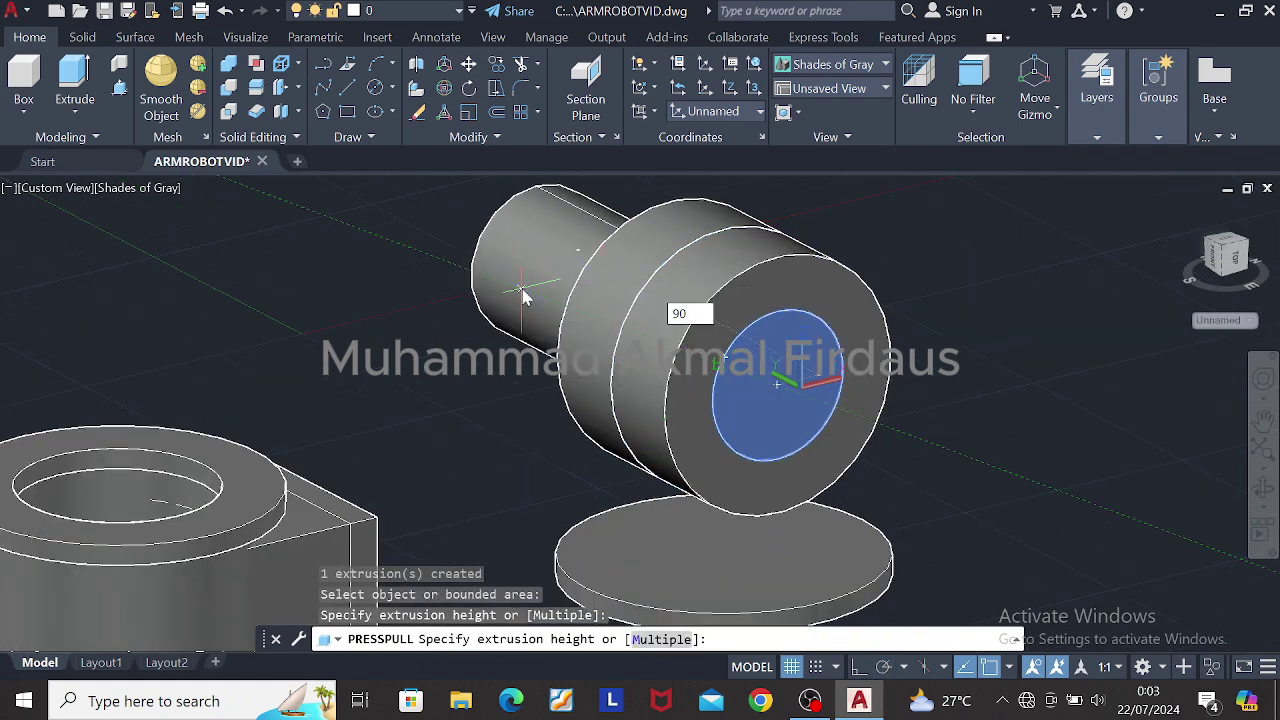
key(Return)
Step: Inspect the upright cylinders' inner edges in the 2D Wireframe style and switch back to Shades of Gray
click(828, 70)
click(818, 112)
shift+middle_drag(866, 186, 710, 215)
scroll(846, 303, up, 2)
click(828, 66)
click(985, 180)
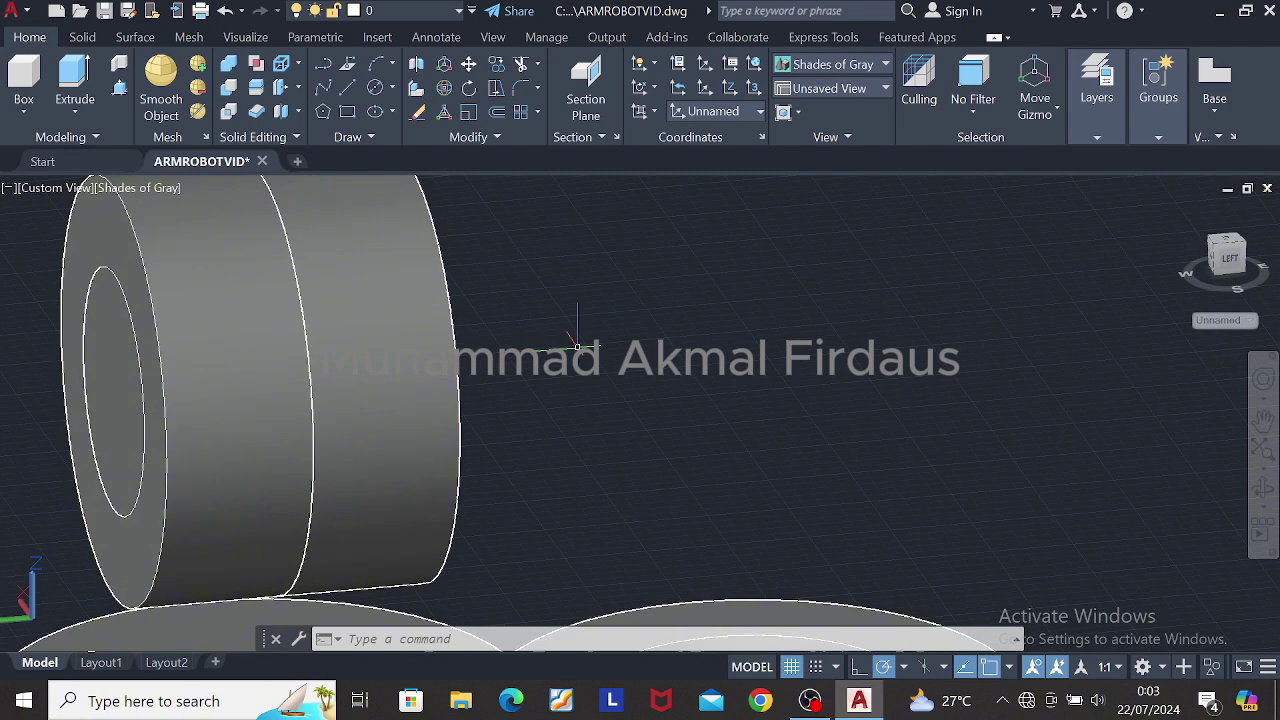
Step: Undo the visual style change and erase the inner cylinder from the front half of the upright joint
key(ctrl+z)
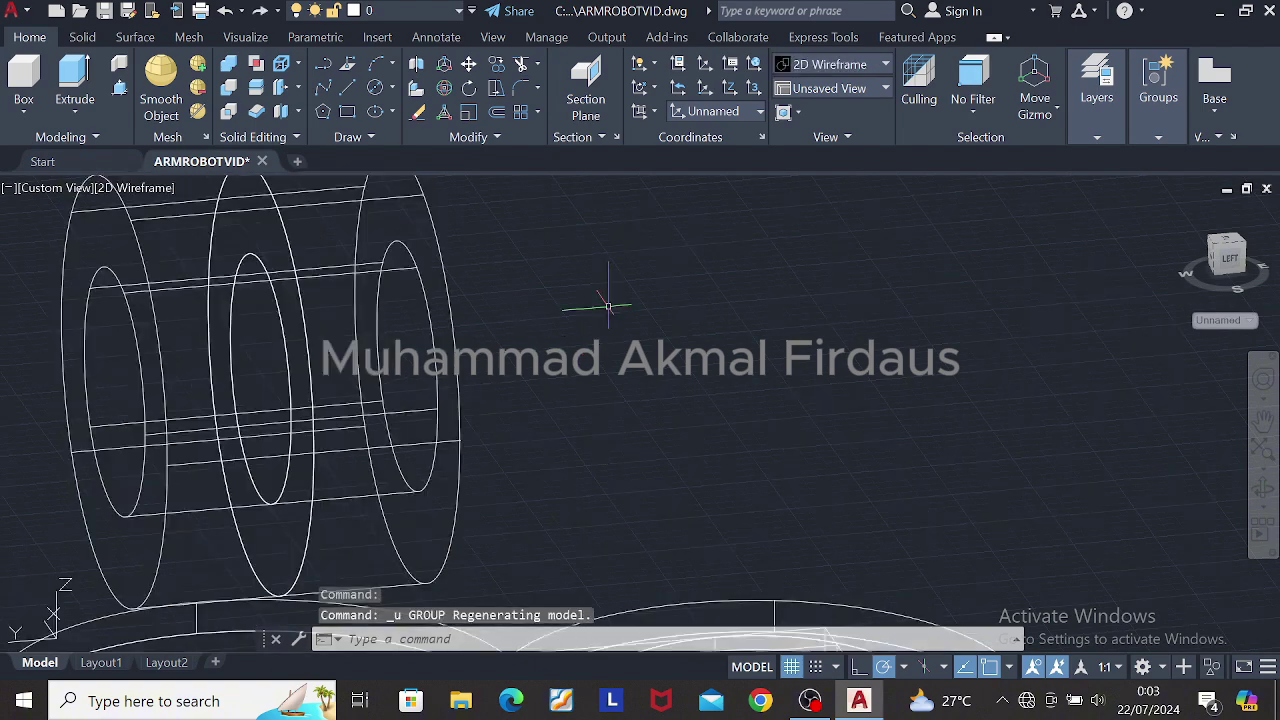
mouse_move(552, 334)
shift+middle_down()
mouse_move(600, 374)
mouse_move(466, 345)
shift+middle_up()
click(451, 333)
key(Delete)
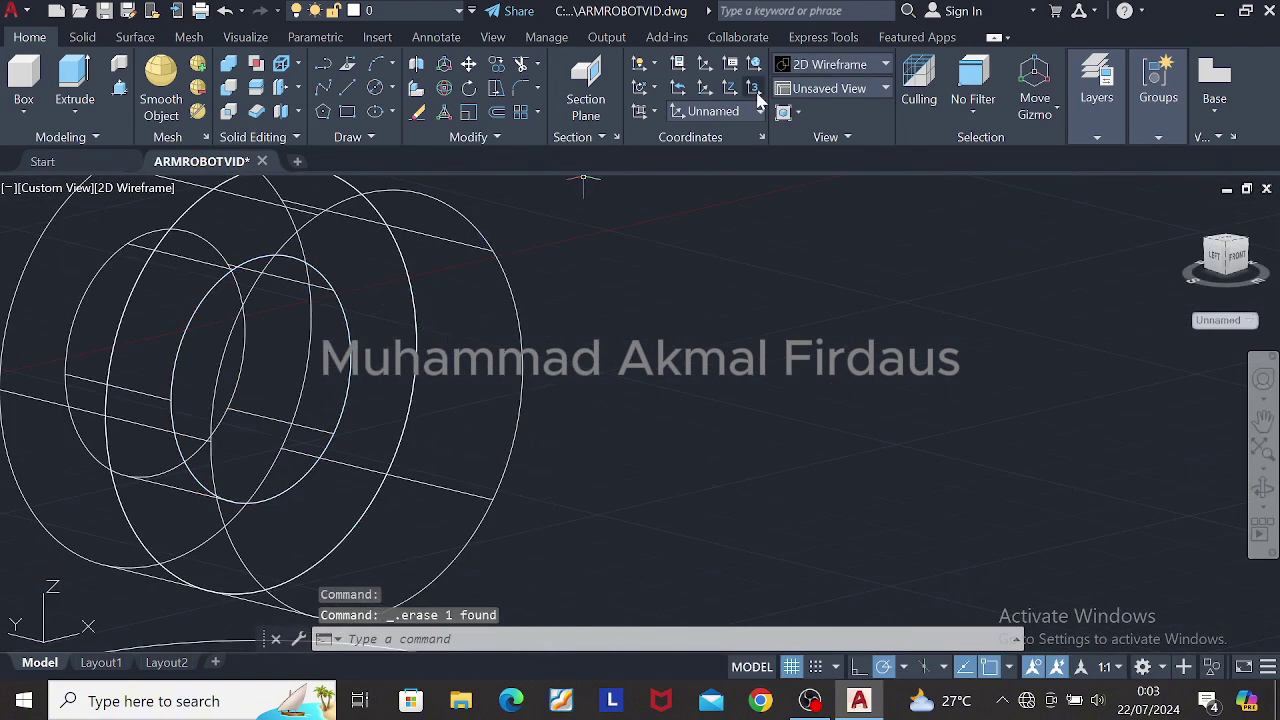
Step: Presspull the upright joint's middle inner circle by 50
click(119, 88)
shift+middle_drag(8, 420, 965, 368)
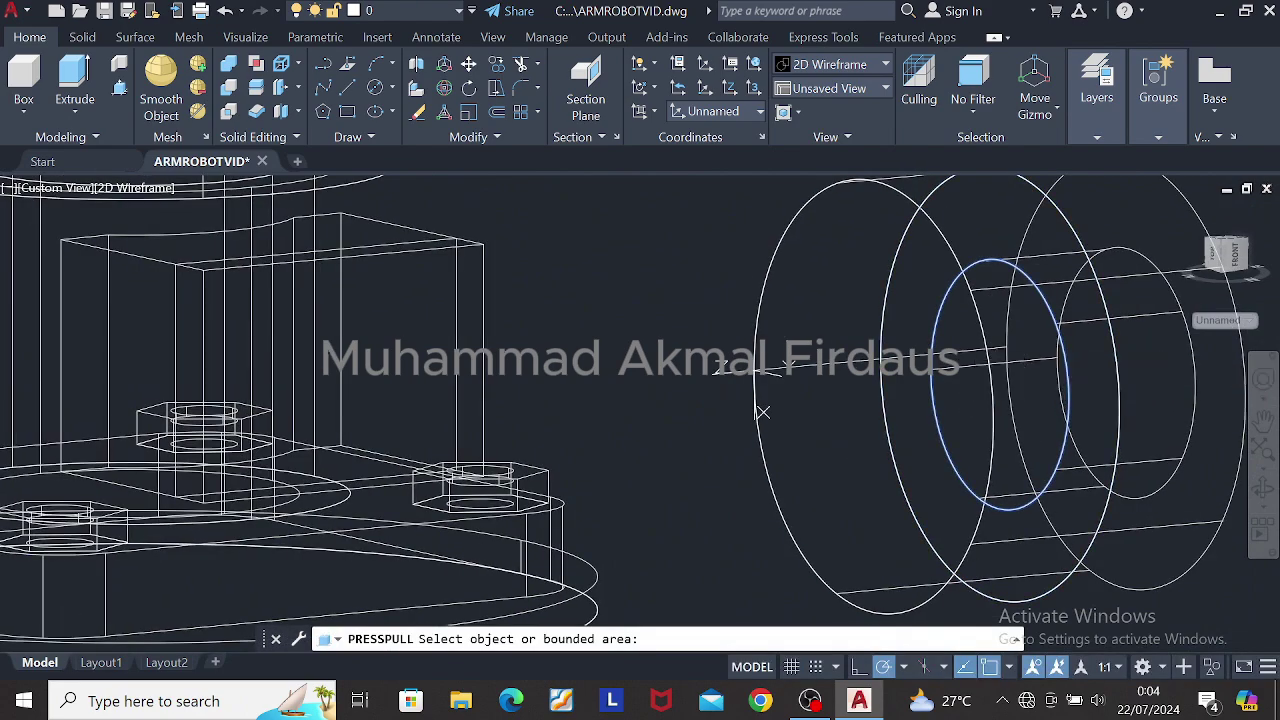
click(999, 383)
text(50)
key(Return)
shift+middle_drag(848, 366, 520, 352)
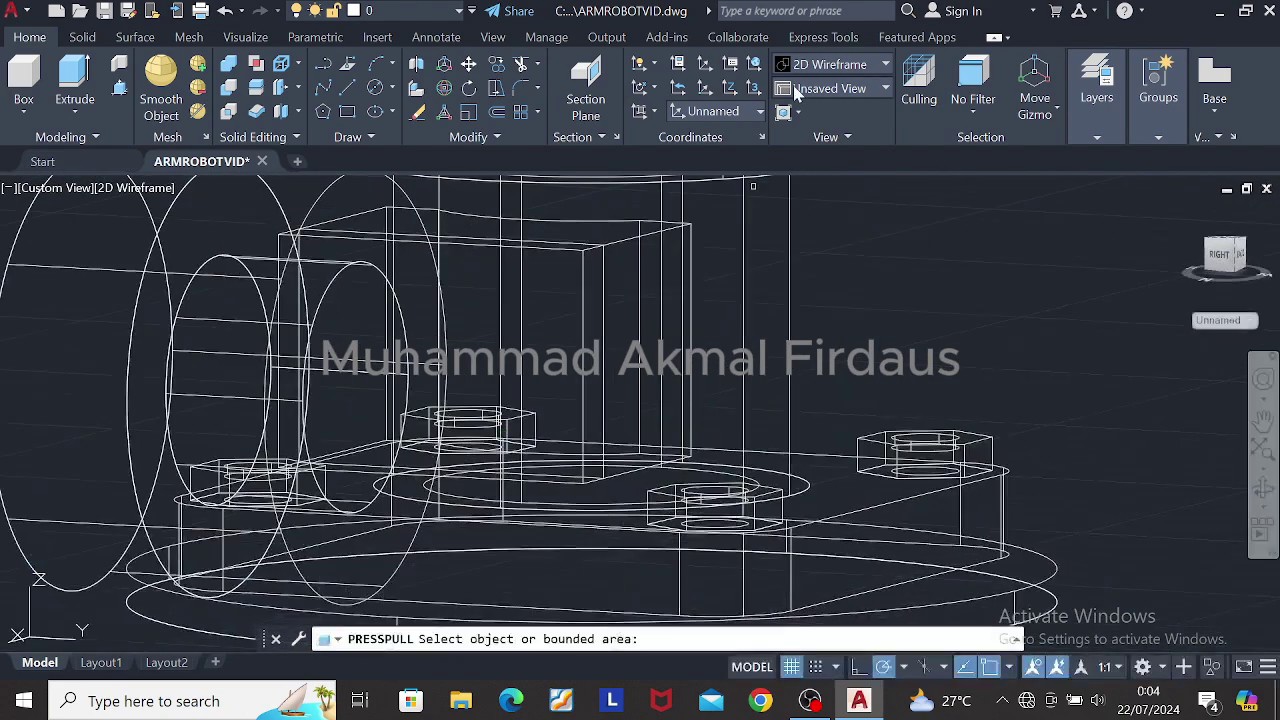
Step: Inspect the upright joint's end face in the Shades of Gray style
click(828, 65)
click(982, 172)
drag(0, 0, 0, 0)
shift+middle_drag(183, 463, 314, 444)
Step: Undo the last inner-circle presspull and the erasure of the front inner cylinder
key(ctrl+z)
key(ctrl+z)
key(ctrl+z)
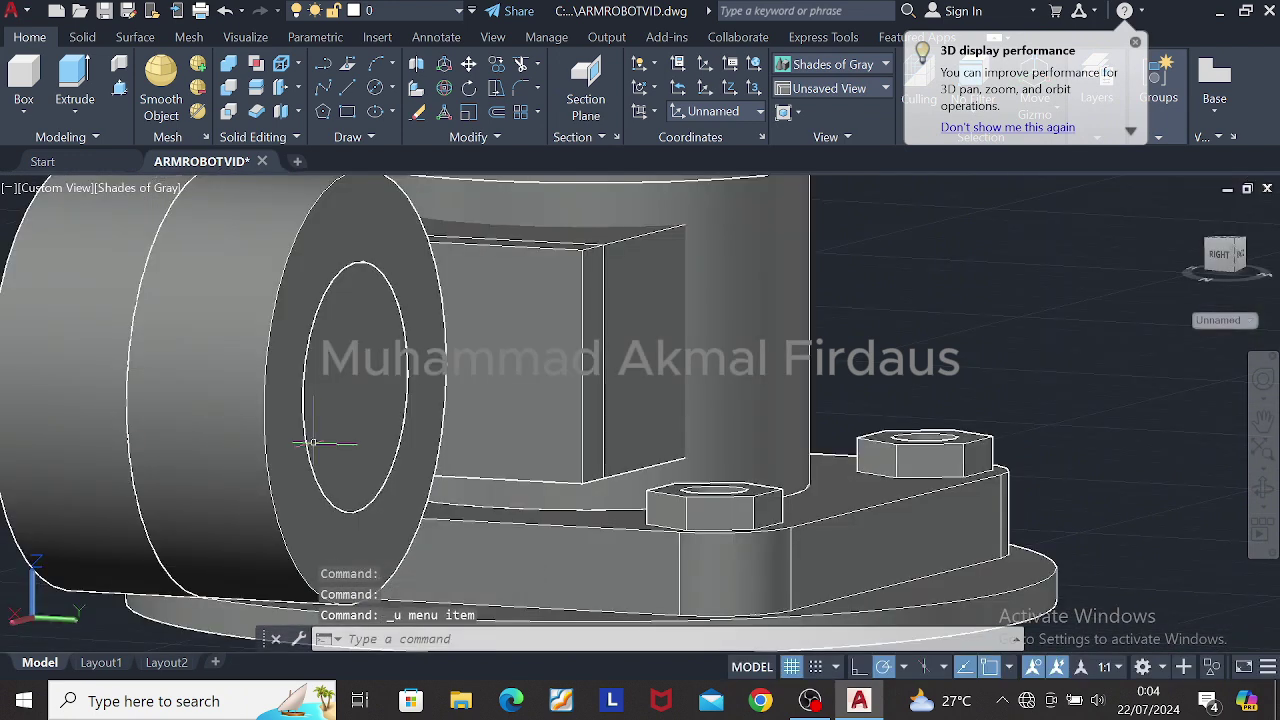
key(ctrl+z)
key(ctrl+z)
key(ctrl+z)
key(ctrl+z)
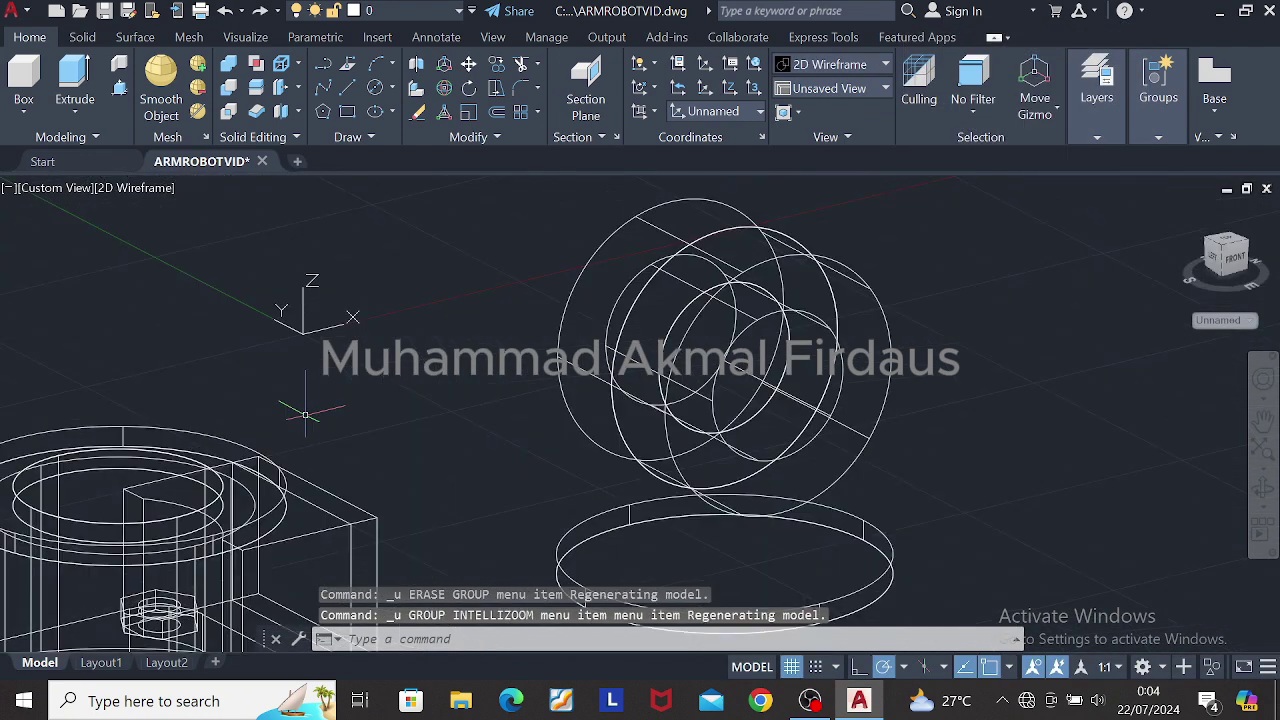
key(ctrl+z)
Step: Erase the inner cylinder in the upright joint's front half and show the model in 2D Wireframe
click(787, 383)
key(Delete)
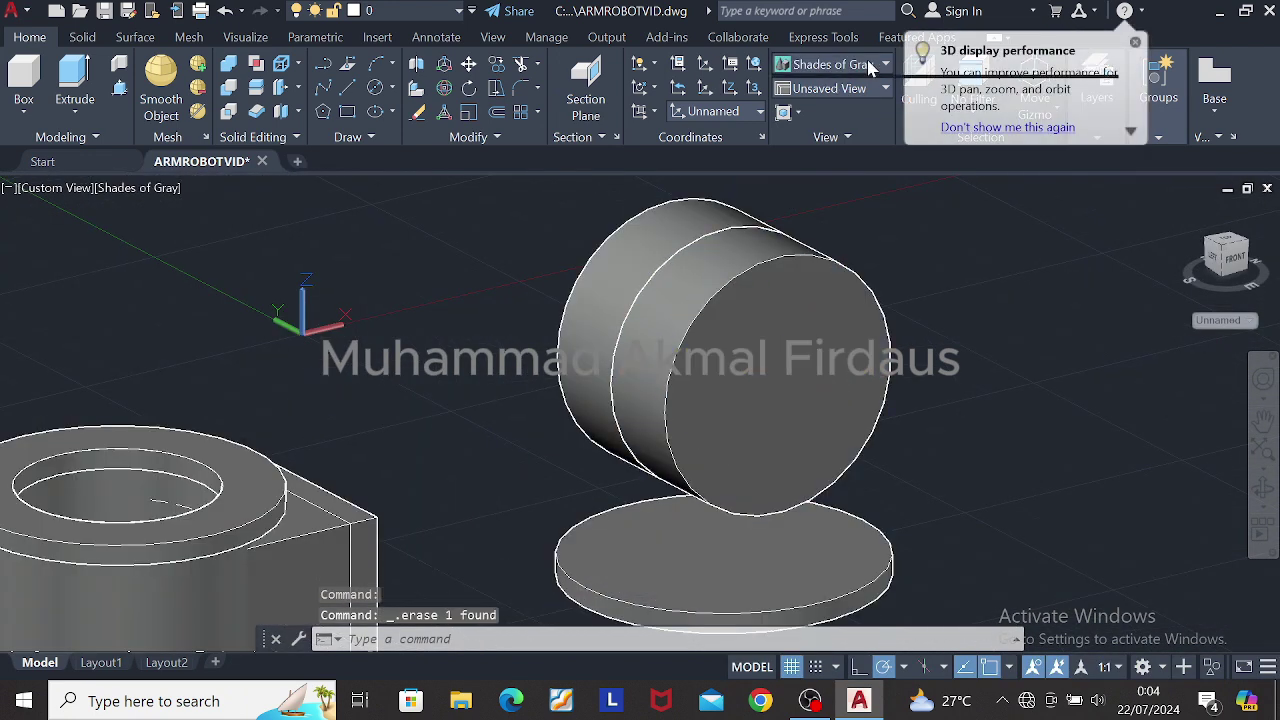
click(870, 67)
click(823, 135)
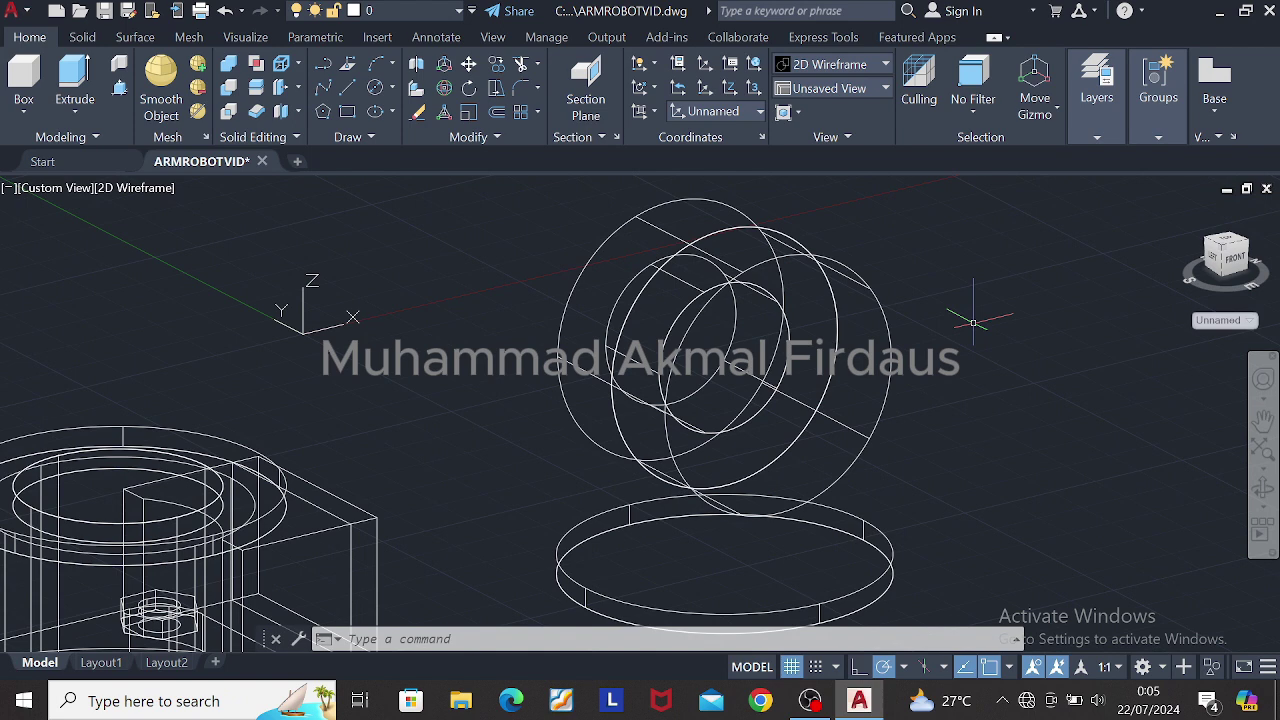
shift+middle_drag(926, 350, 965, 324)
click(236, 90)
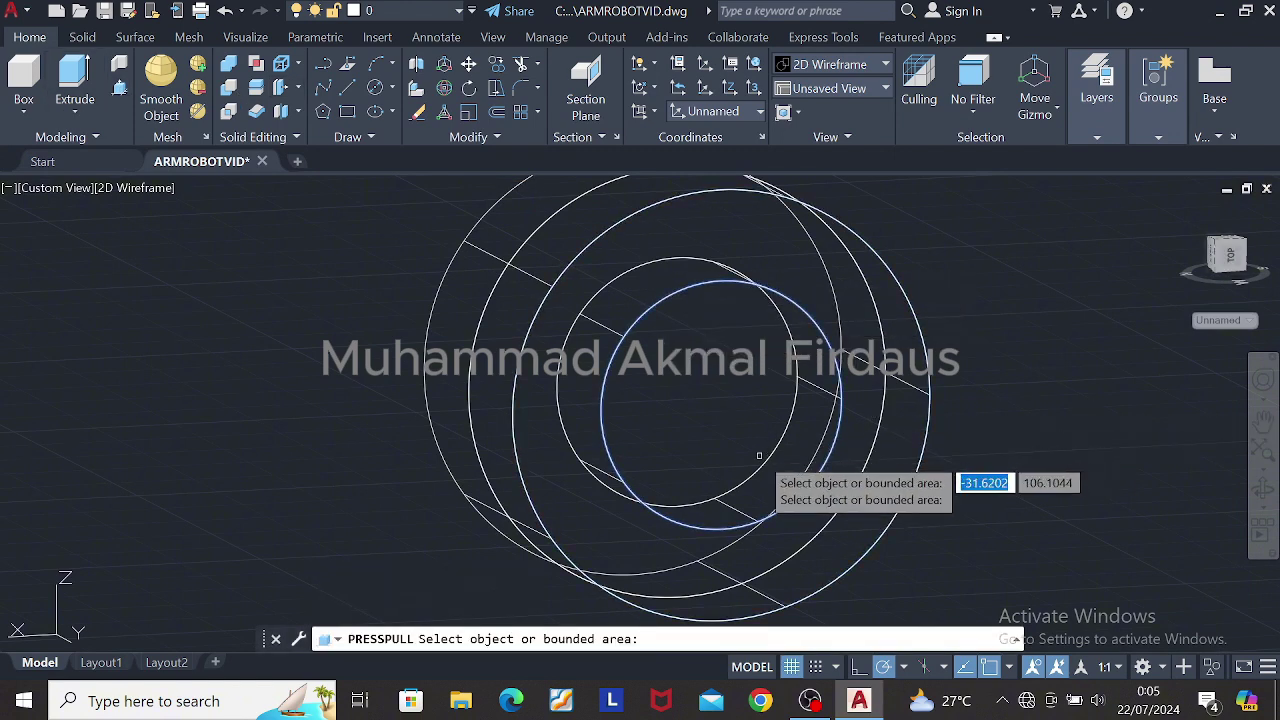
key(Escape)
click(120, 88)
key(Escape)
Step: Presspull the upright joint's middle inner circle 90 through the half without an inner cylinder
key(Return)
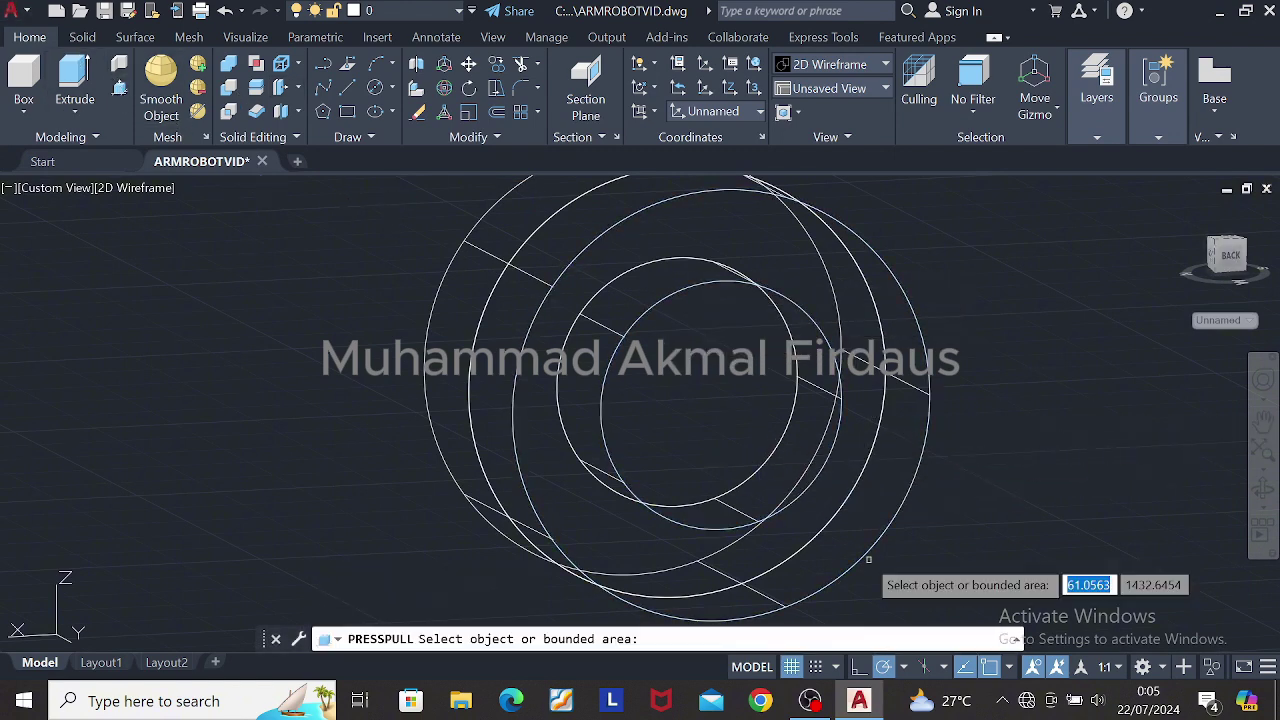
scroll(790, 402, up, 2)
middle_drag(797, 405, 951, 401)
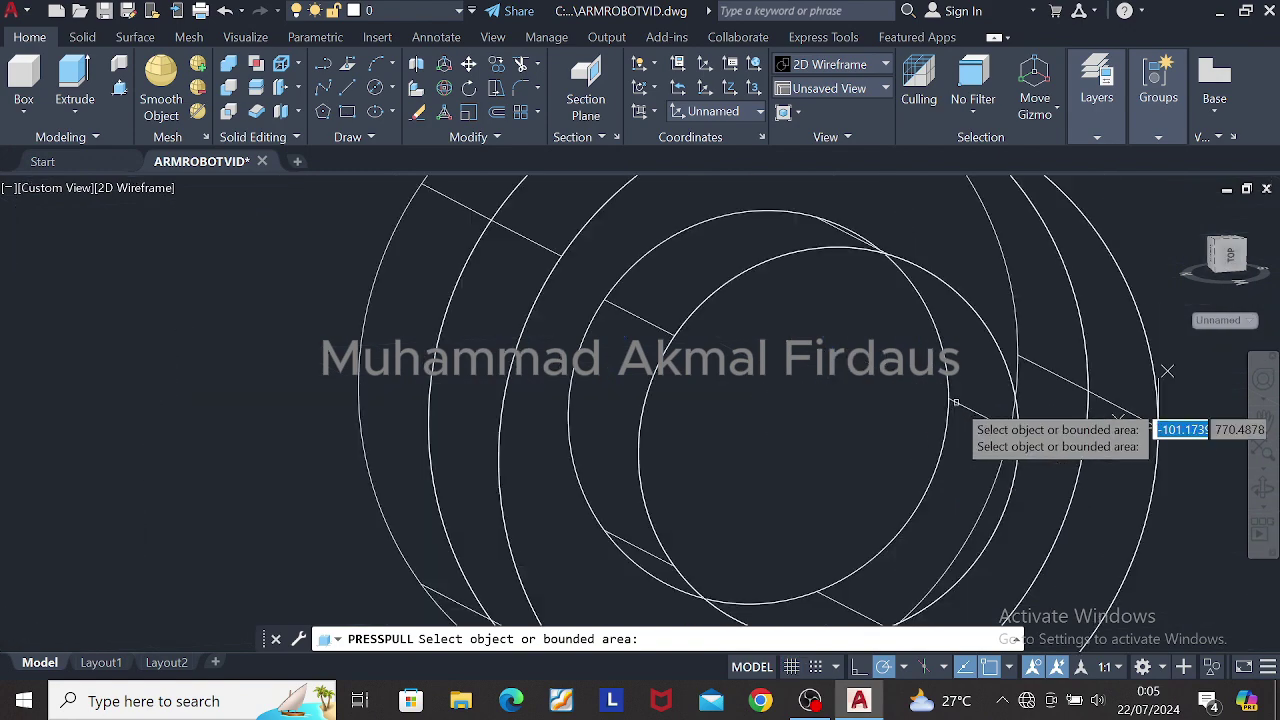
shift+middle_drag(955, 530, 794, 406)
scroll(957, 541, down, 2)
scroll(955, 540, down, 2)
shift+middle_drag(854, 375, 589, 197)
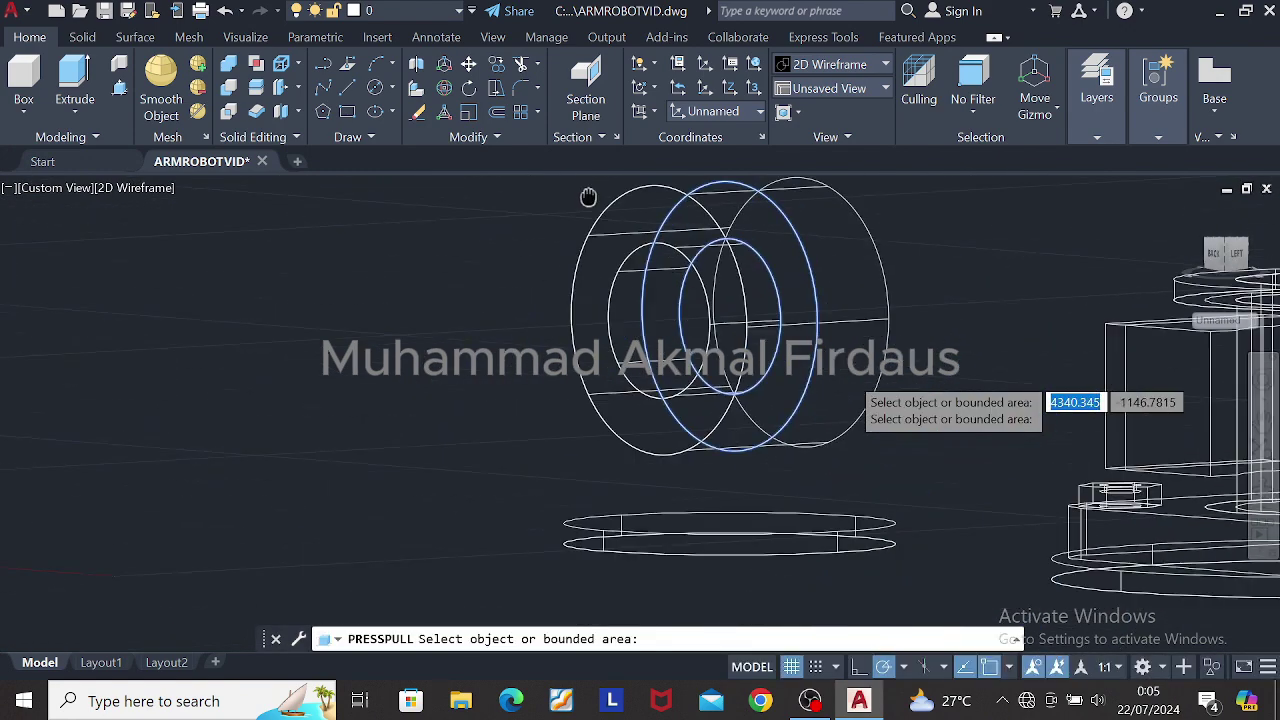
scroll(783, 360, up, 2)
click(776, 353)
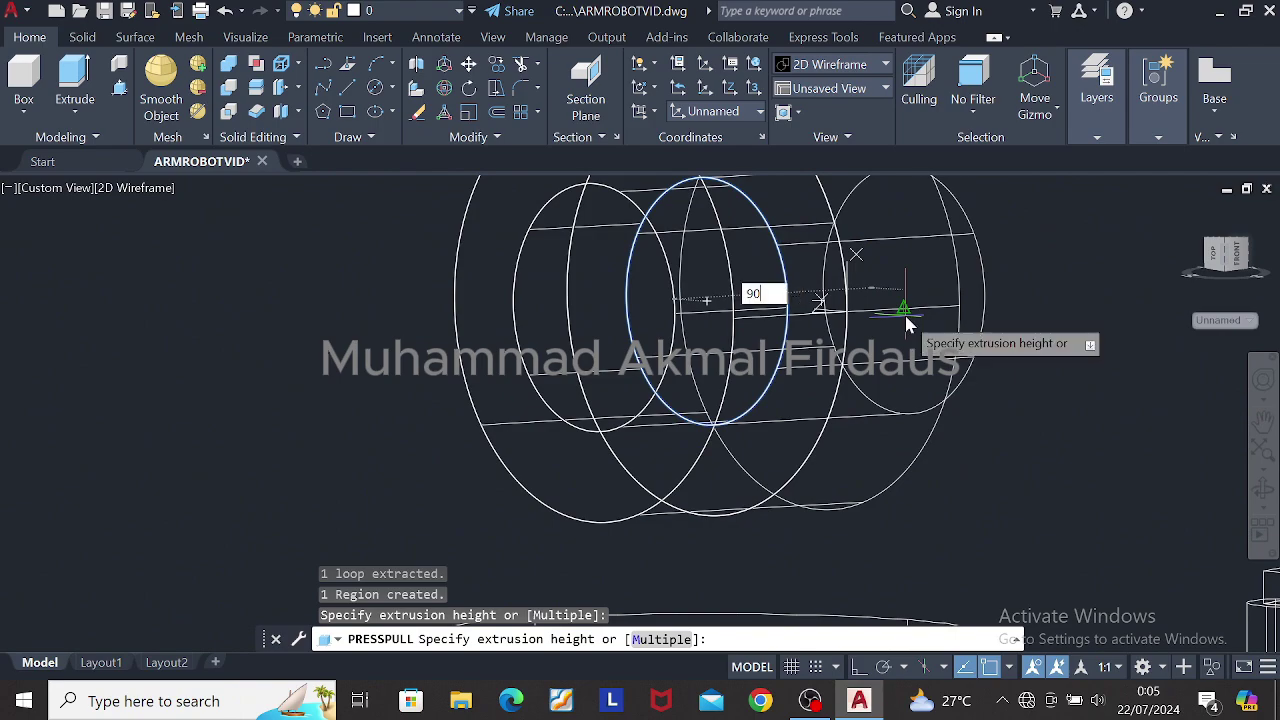
key(Return)
Step: Inspect the upright joint in the Shades of Gray style from the side and front
shift+middle_drag(857, 251, 537, 362)
click(833, 68)
click(980, 98)
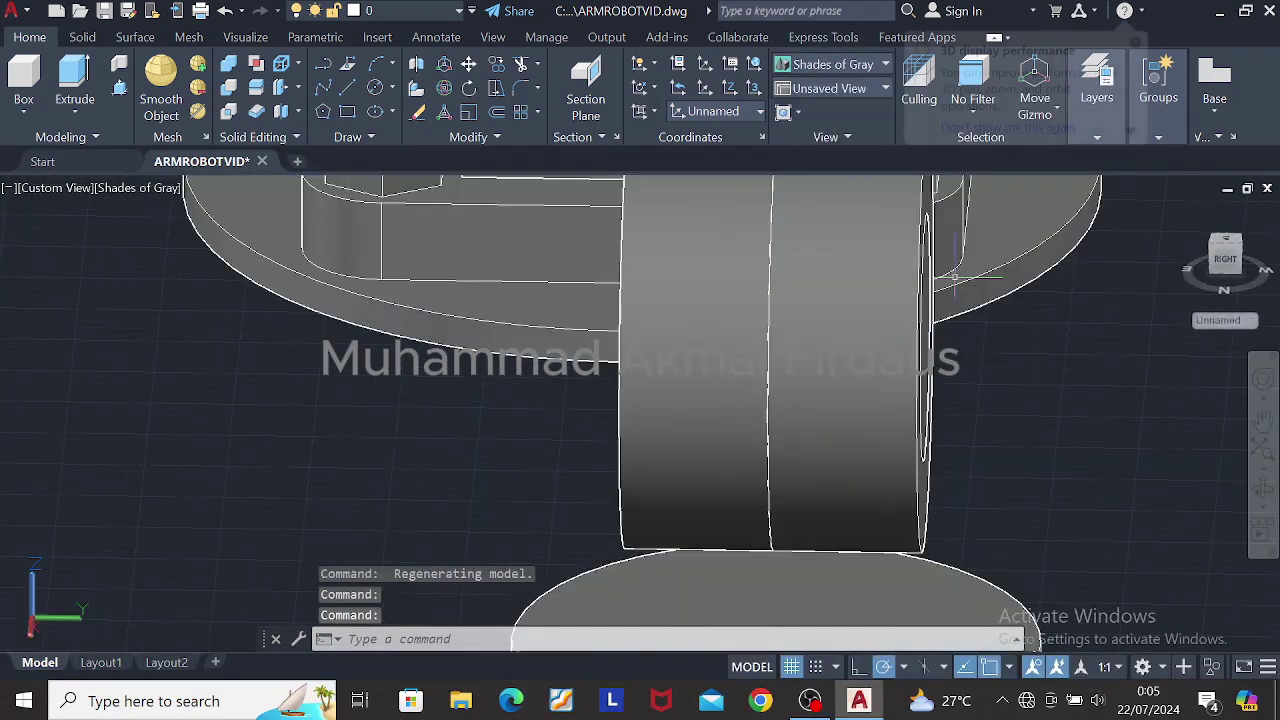
mouse_move(1060, 340)
shift+middle_down()
mouse_move(1005, 291)
mouse_move(1030, 371)
mouse_move(969, 380)
mouse_move(1000, 320)
mouse_move(742, 376)
shift+middle_up()
Step: Select the inner cylinder inside the upright joint and move it along its axis out of the joint
click(753, 381)
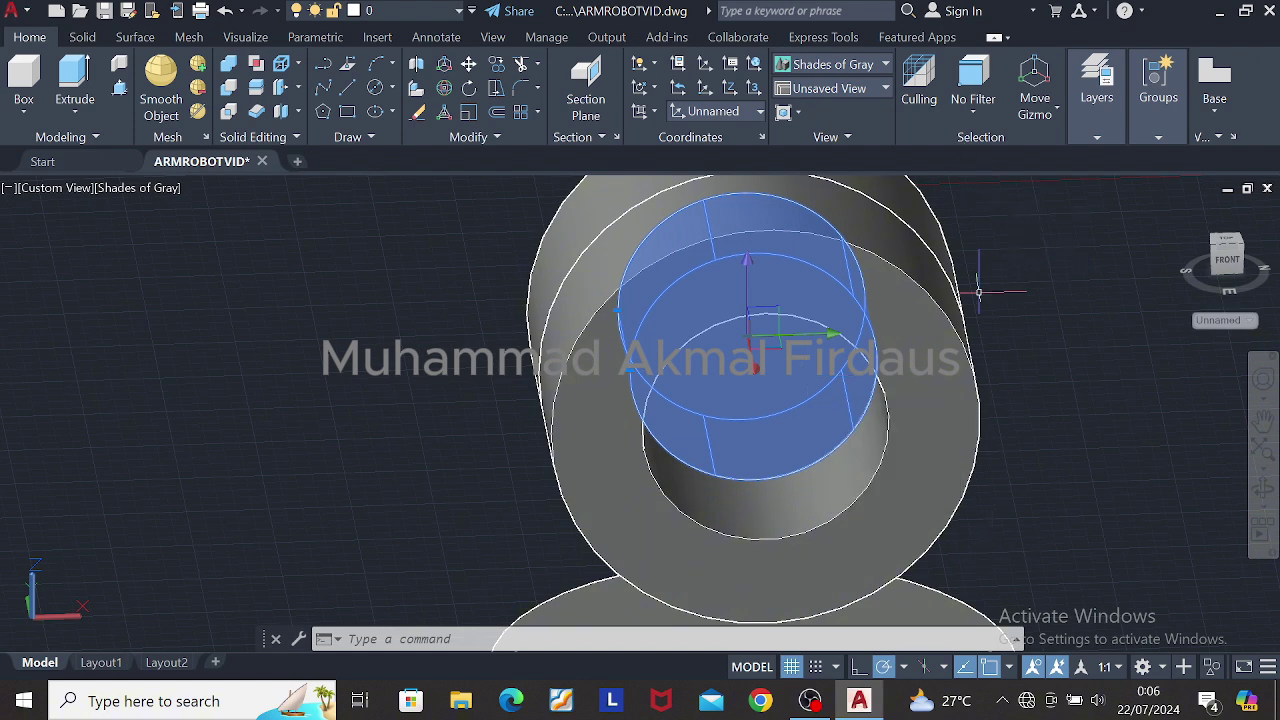
scroll(979, 292, down, 2)
shift+middle_drag(979, 292, 880, 316)
scroll(880, 320, up, 2)
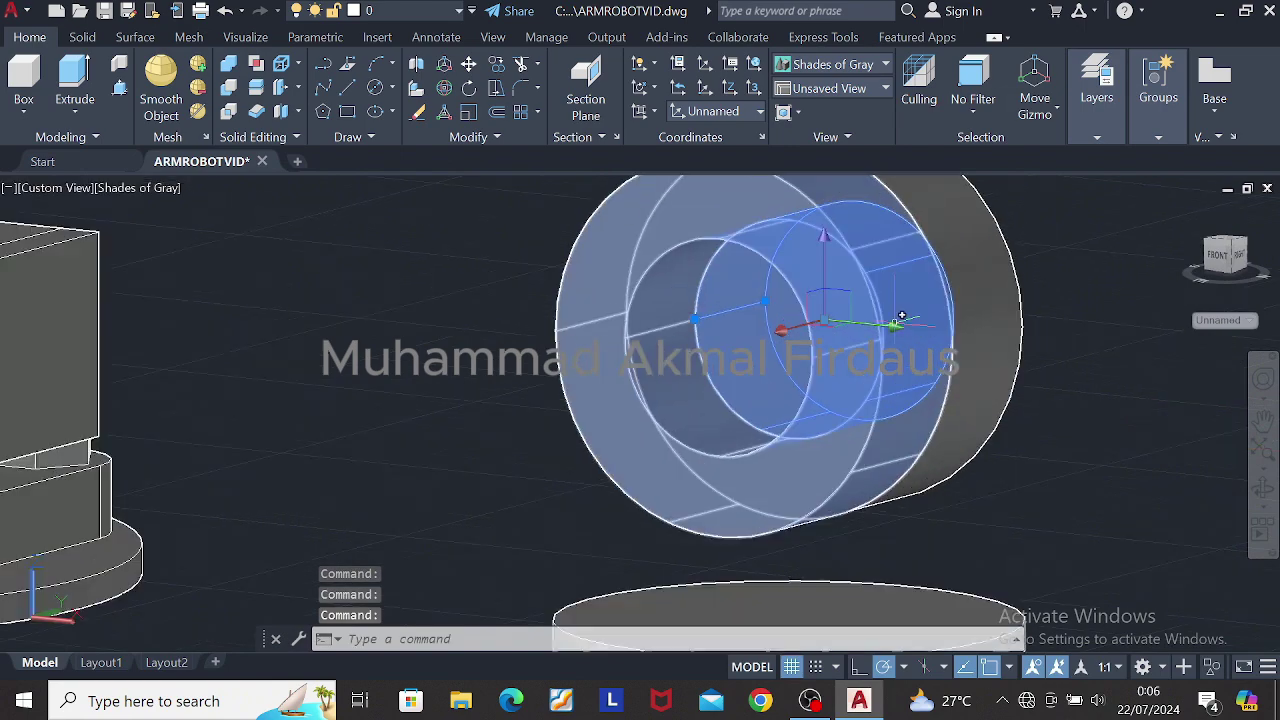
click(797, 327)
click(1130, 223)
click(1097, 367)
key(Escape)
key(Escape)
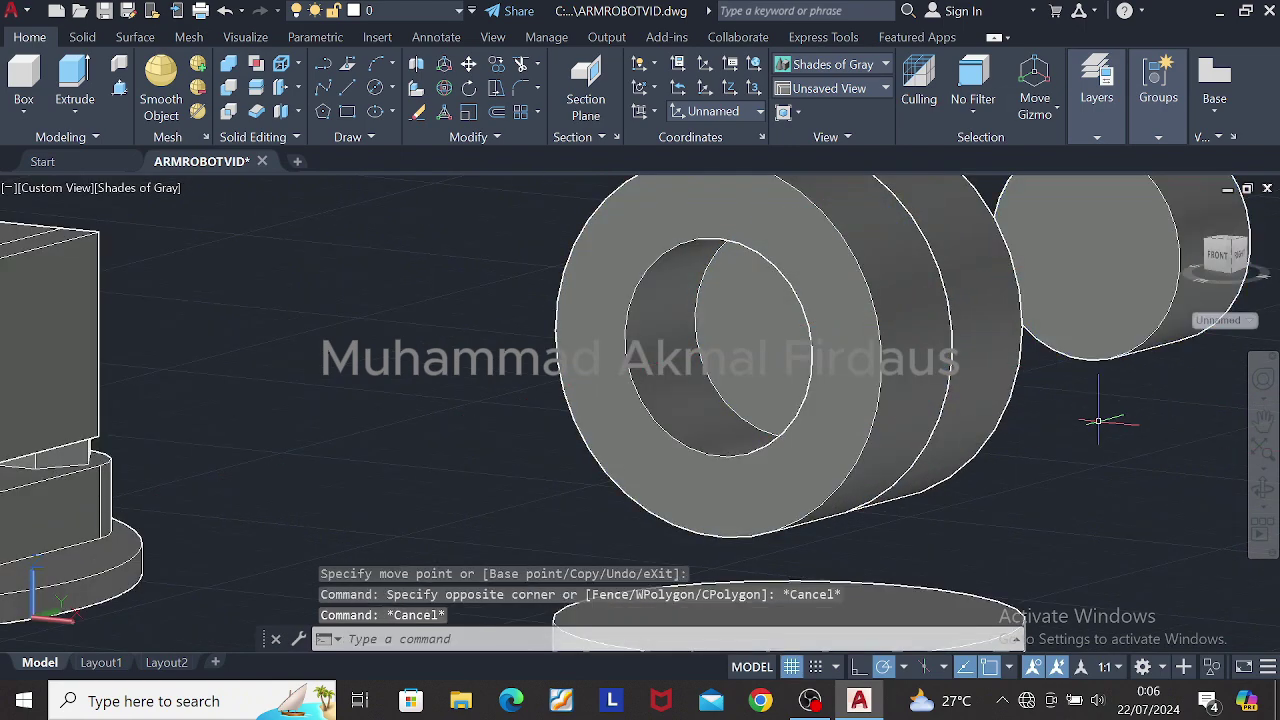
Step: Undo the inner cylinder's move out of the upright joint
shift+middle_drag(1098, 421, 1083, 449)
key(ctrl+z)
key(ctrl+z)
key(ctrl+z)
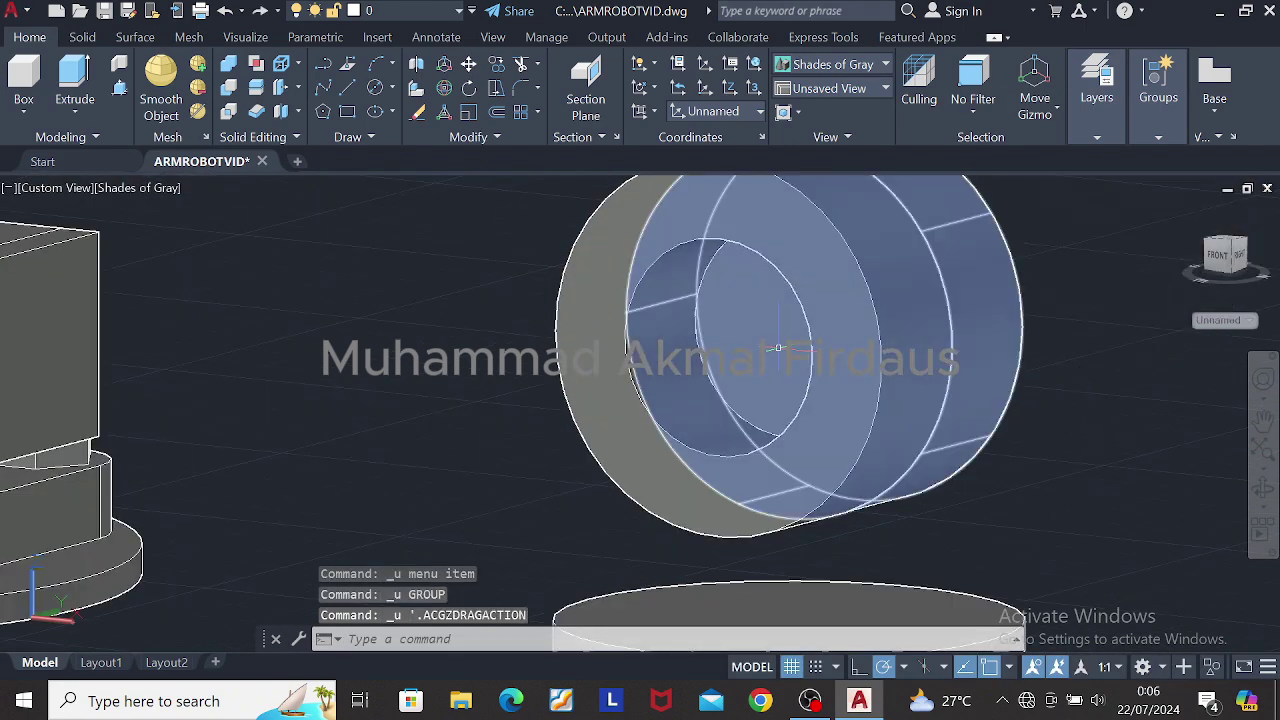
Step: Erase the inner cylinder from the upright joint and undo the erasure
shift+middle_drag(778, 347, 809, 331)
key(Delete)
key(Escape)
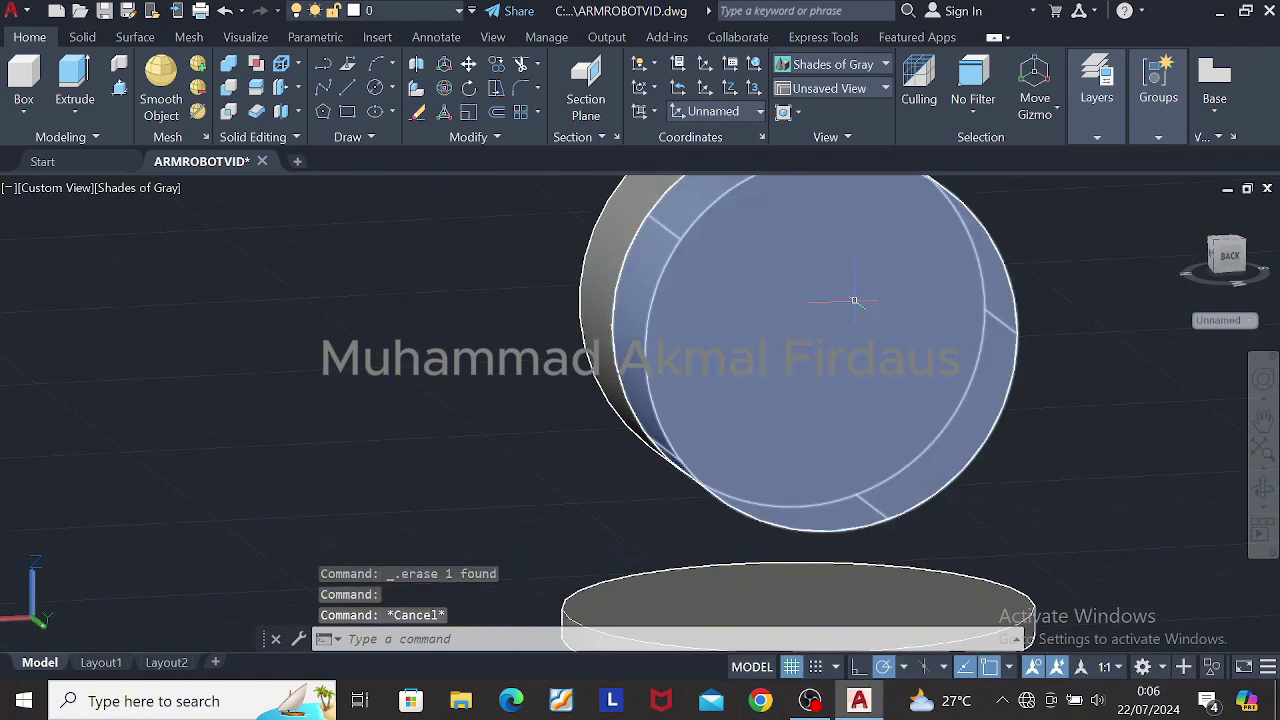
key(ctrl+z)
Step: Try to presspull the circular area inside the joint's bore, twice by a freehand distance and once by 90
click(119, 88)
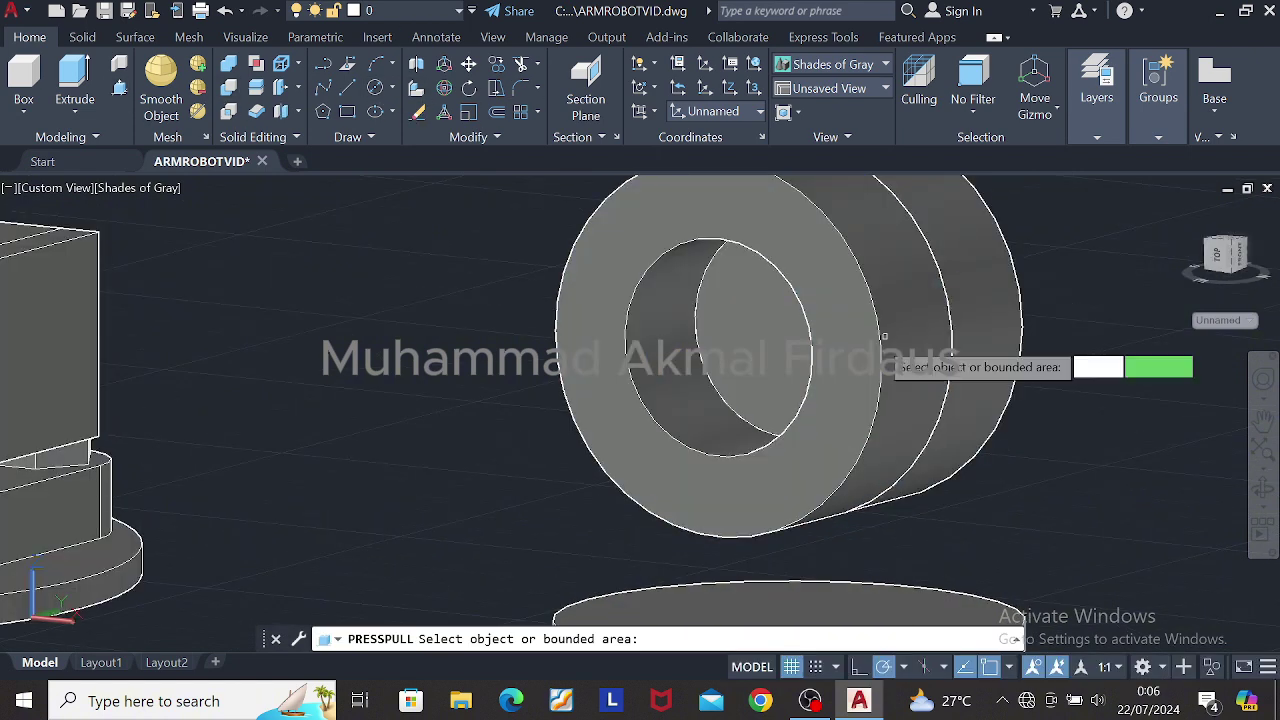
middle_drag(1123, 300, 1046, 317)
click(680, 345)
click(1022, 281)
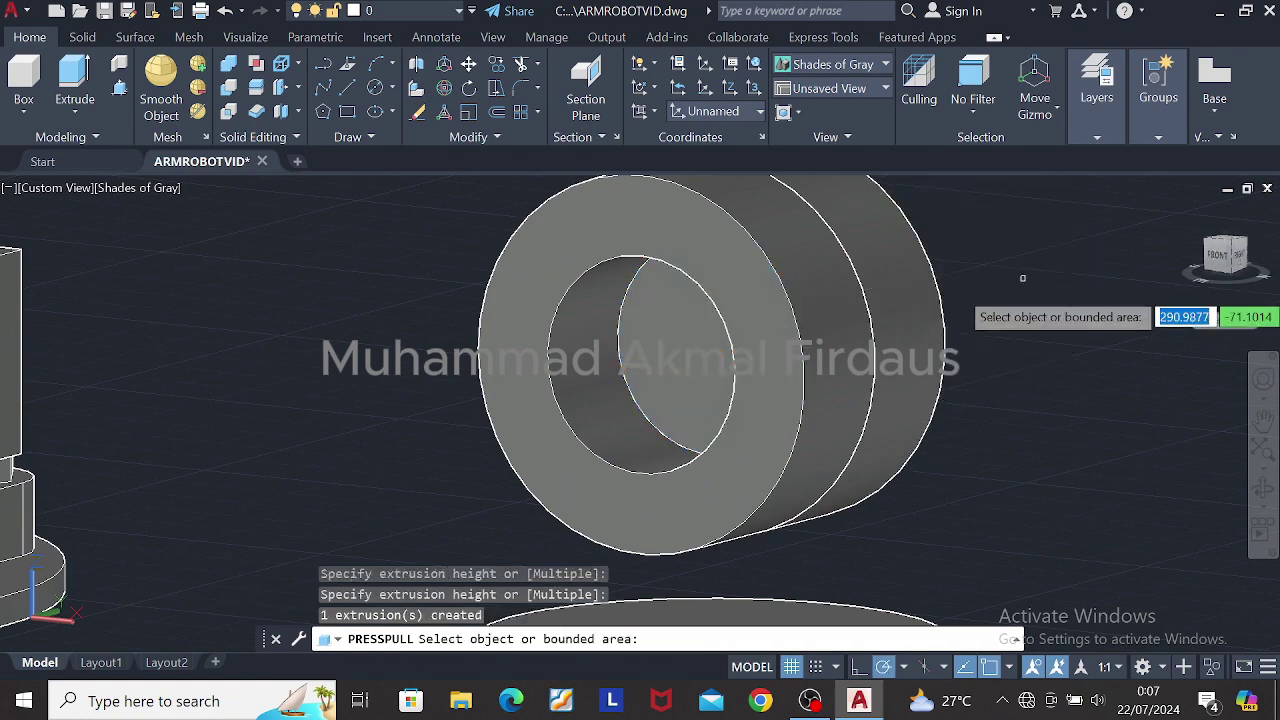
click(688, 345)
click(1020, 288)
click(665, 325)
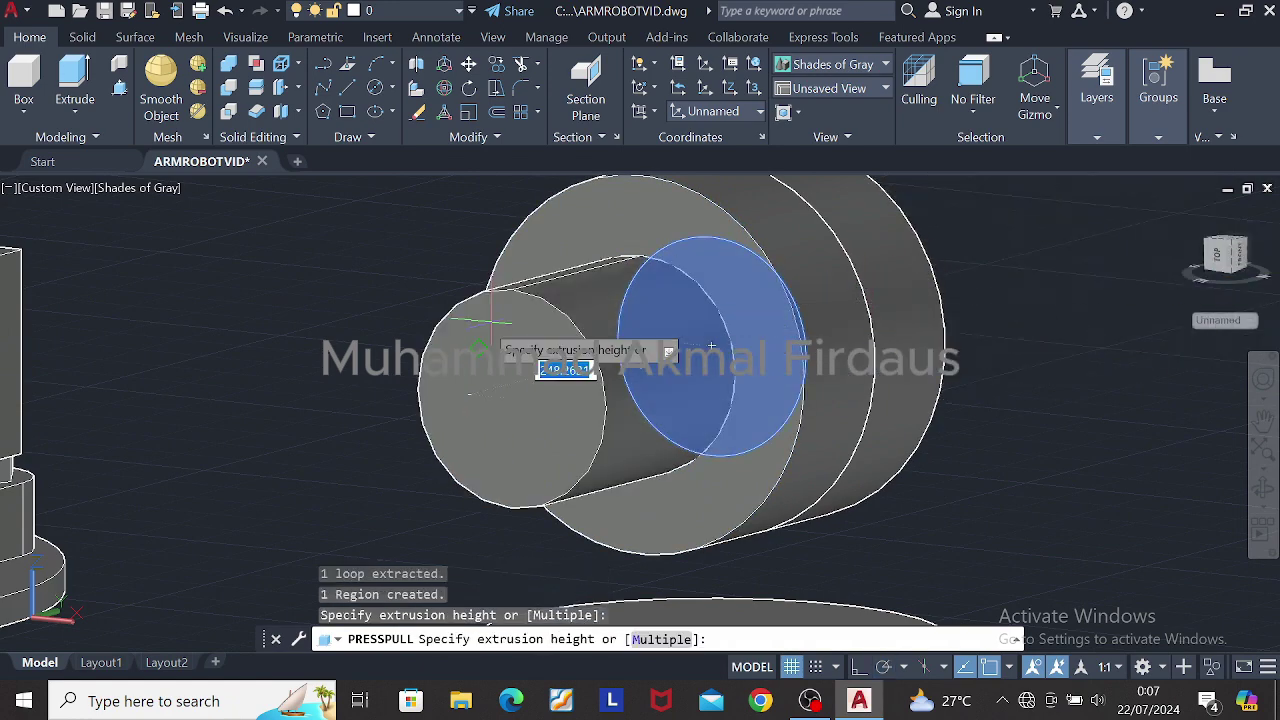
key(Return)
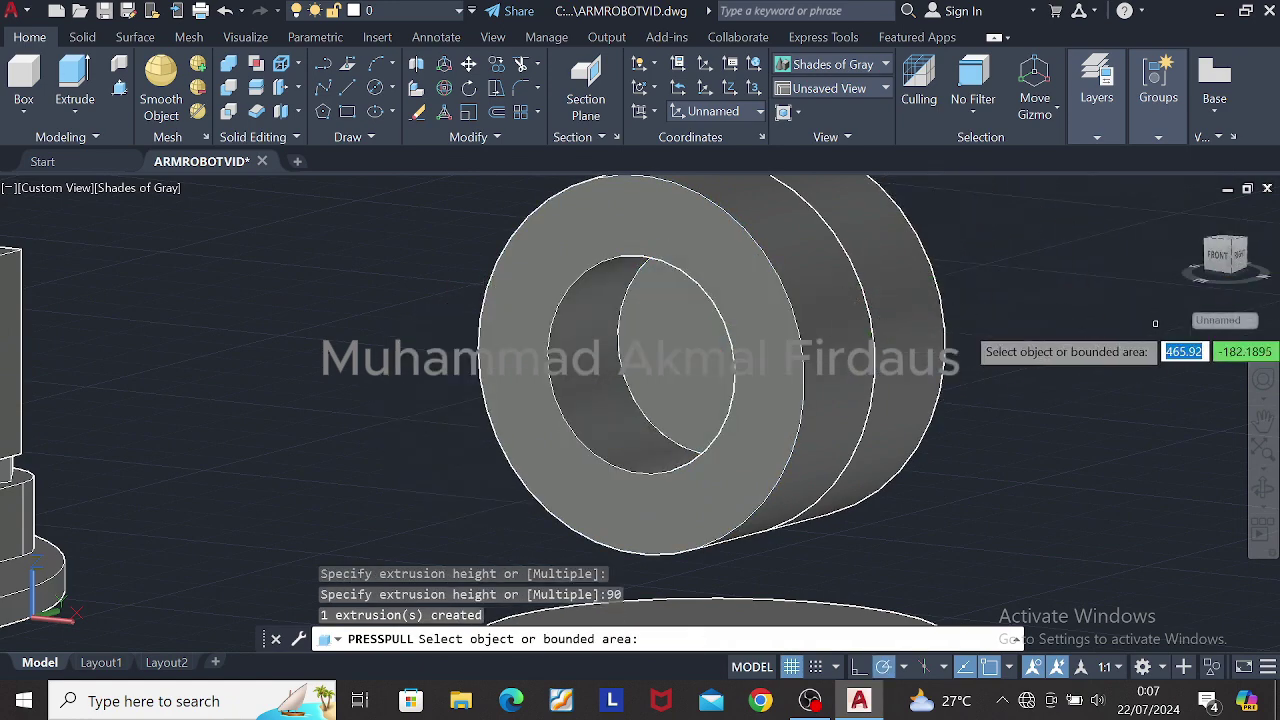
Step: Undo the bore presspulls, the switch to Shades of Gray and the earlier 90 presspull of the inner circle
shift+middle_drag(1154, 323, 1010, 358)
key(ctrl+z)
key(Return)
key(ctrl+z)
key(ctrl+z)
key(ctrl+z)
key(ctrl+z)
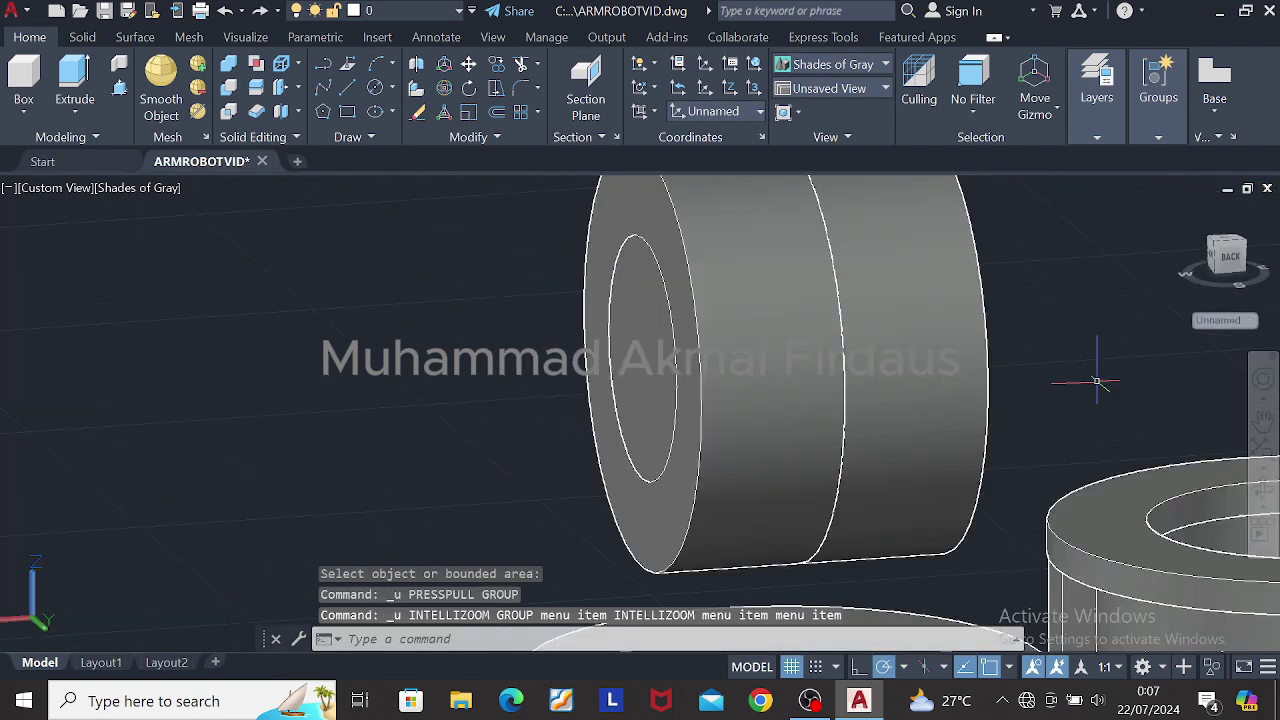
key(ctrl+z)
key(ctrl+z)
key(ctrl+z)
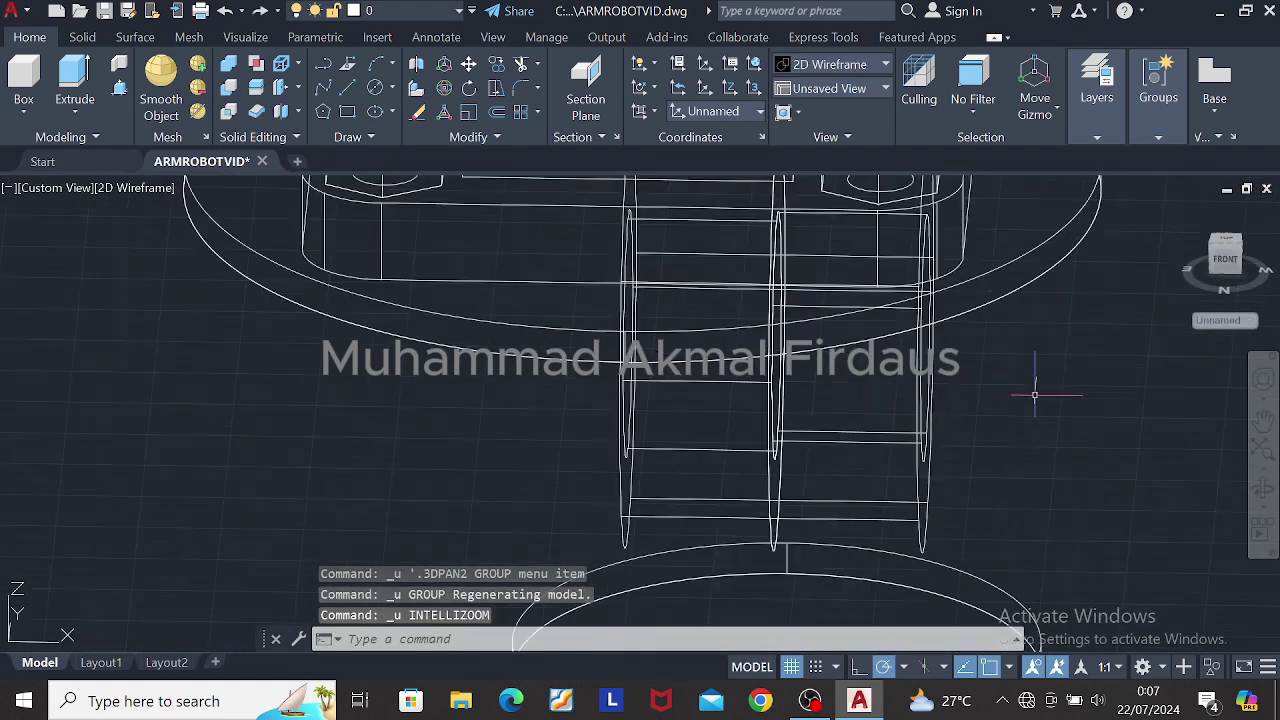
Step: Inspect the upright joint's faces in Shades of Gray and return to the 2D Wireframe style
click(843, 64)
click(985, 205)
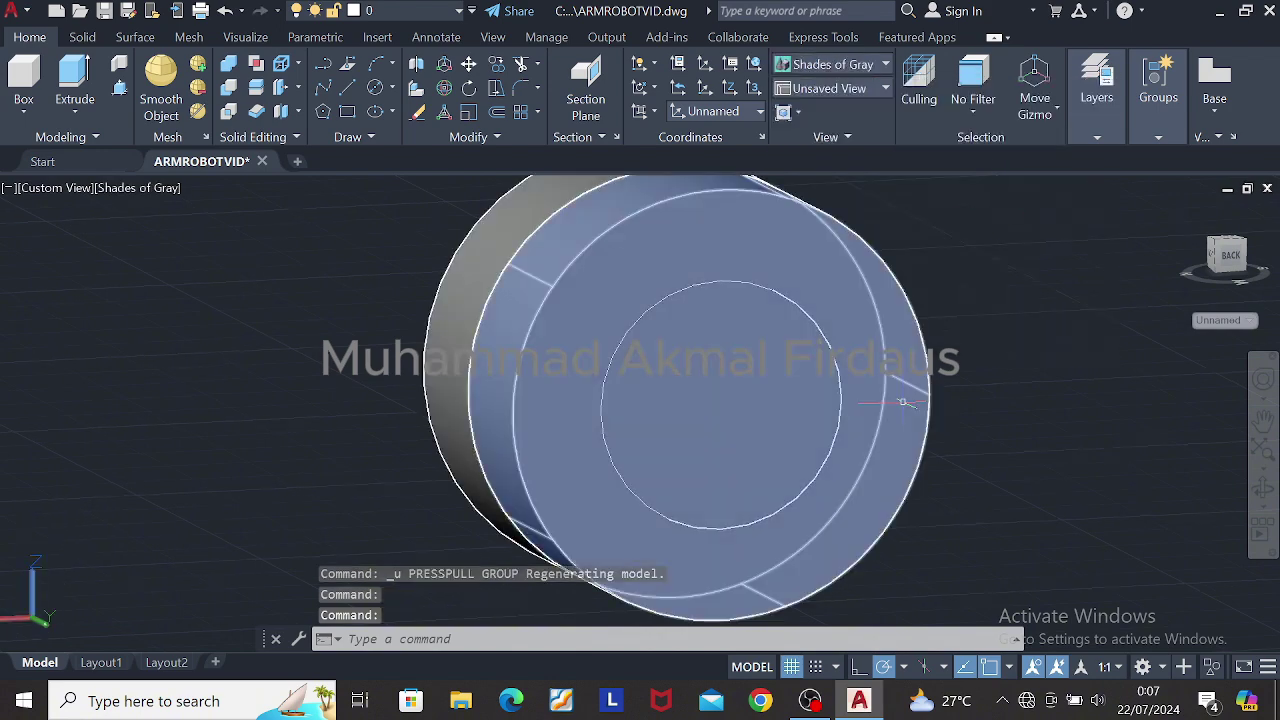
shift+middle_drag(909, 403, 662, 380)
click(858, 72)
click(815, 118)
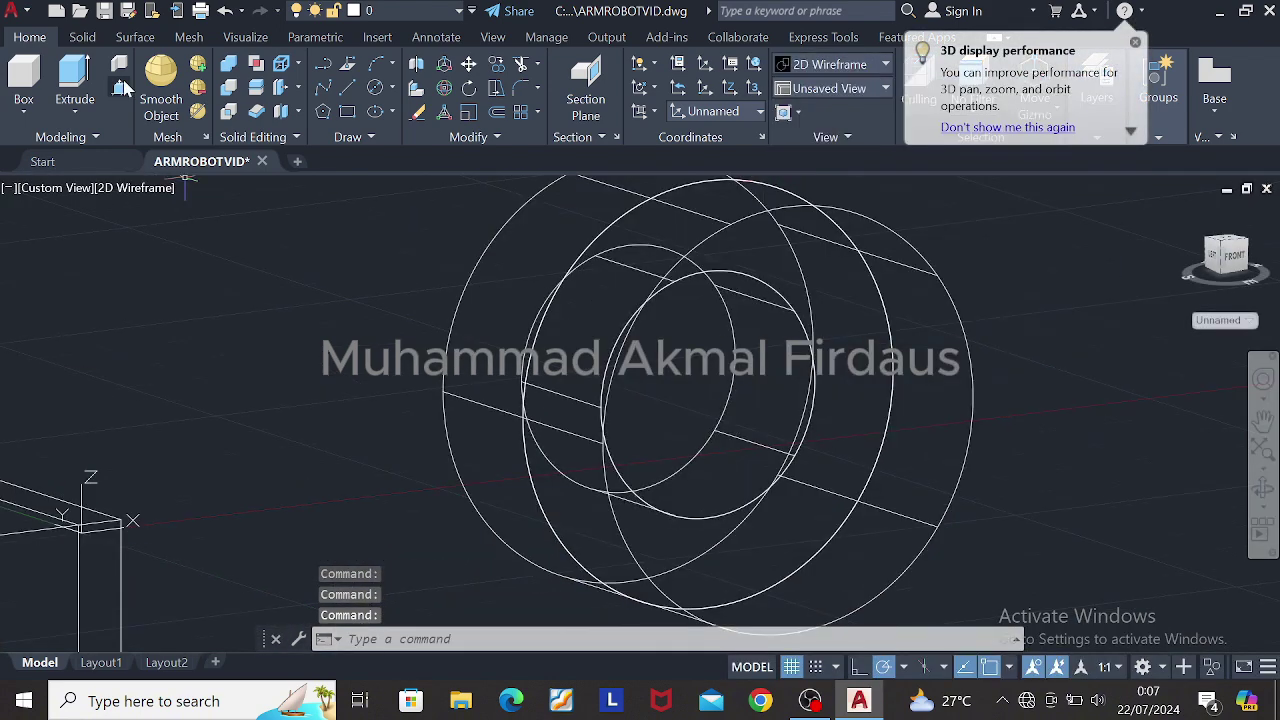
Step: Presspull the upright joint's middle inner circle 90 forward to the front face
click(120, 88)
shift+middle_drag(806, 434, 790, 430)
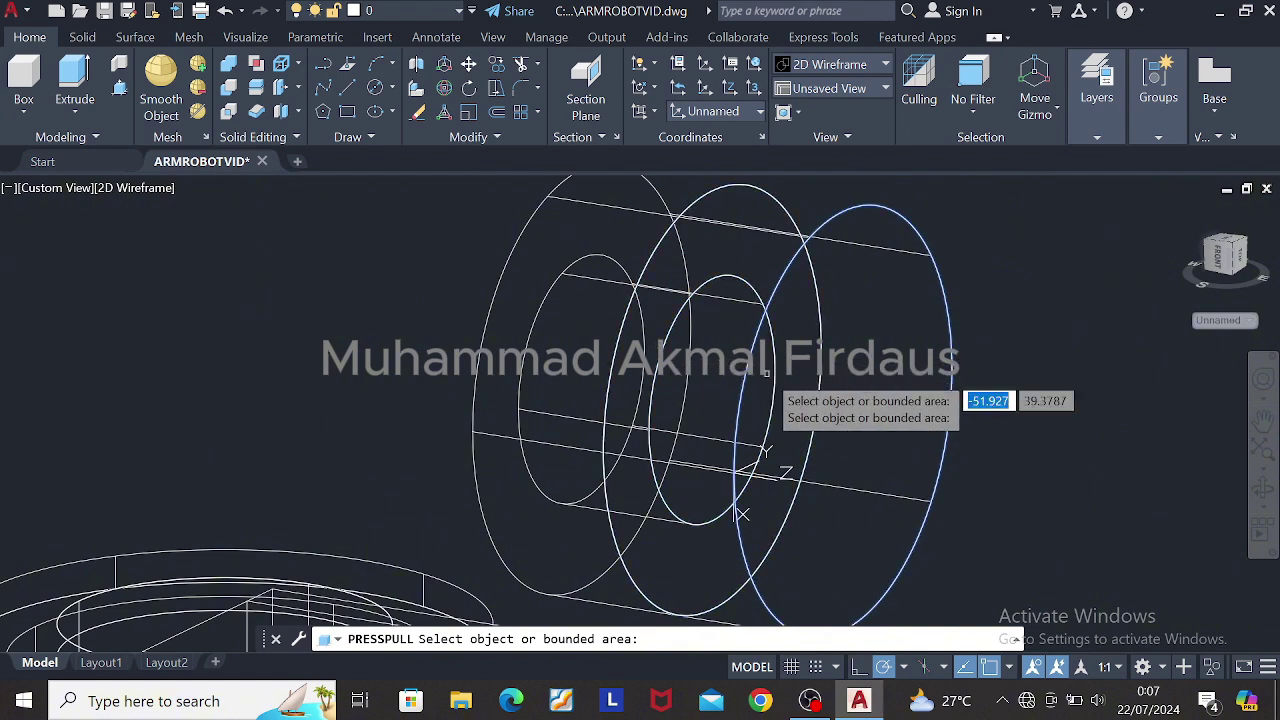
click(740, 514)
text(90)
key(Return)
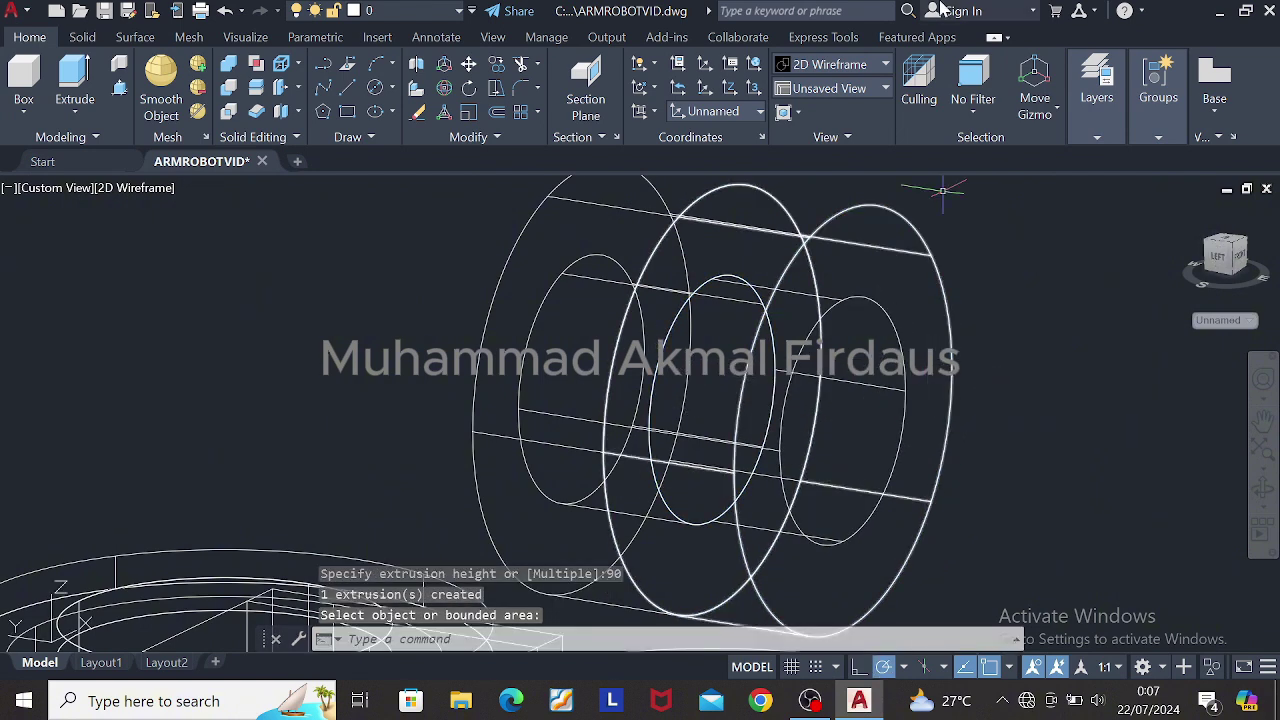
Step: Inspect the joint's front face and its inner circle in the Shades of Gray style
click(860, 64)
click(972, 186)
key(Escape)
key(Escape)
shift+middle_drag(1090, 425, 766, 440)
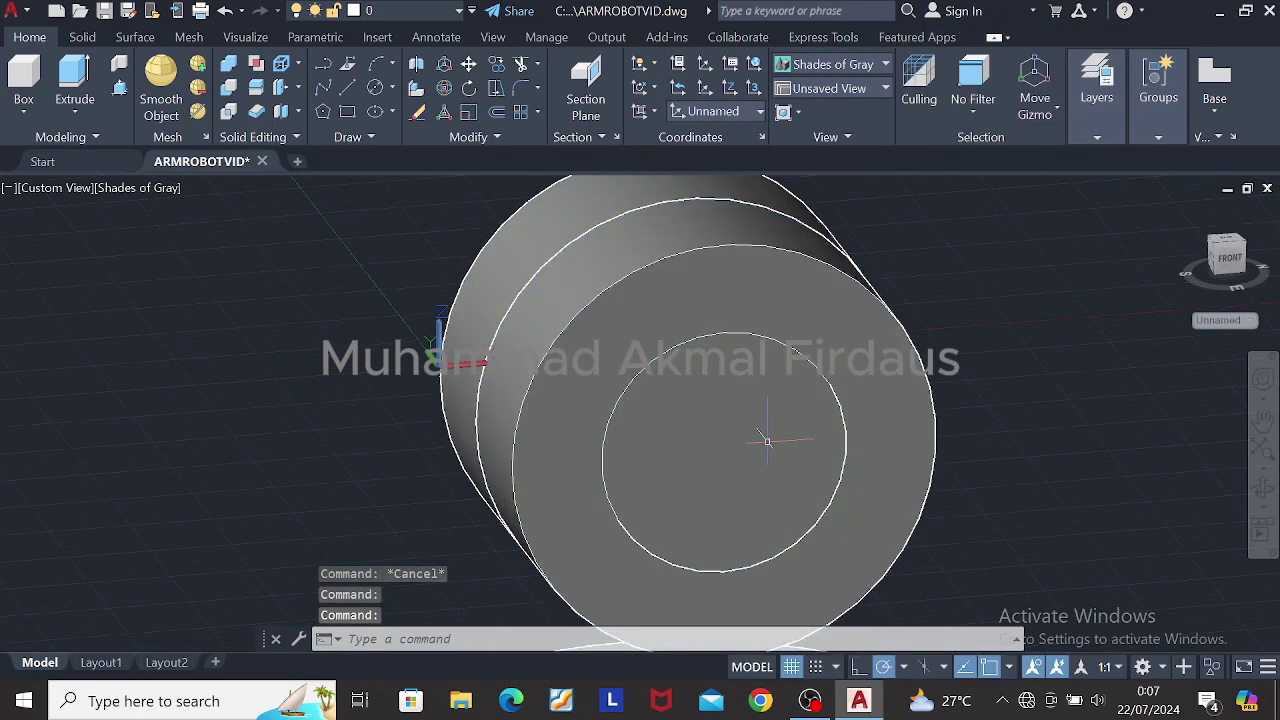
shift+middle_drag(727, 334, 796, 389)
Step: Subtract the surrounding outer cylinder from the inner cylinder in the upright joint's front half
click(825, 372)
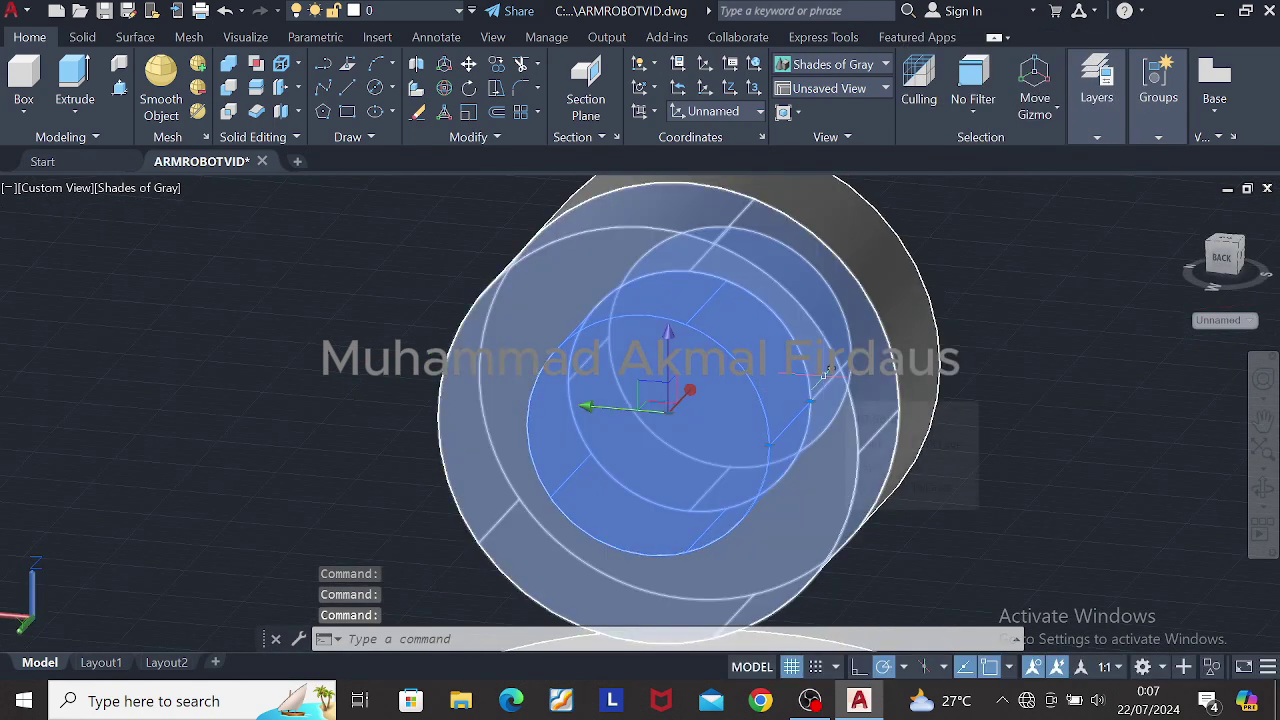
text(substr)
key(Return)
click(669, 403)
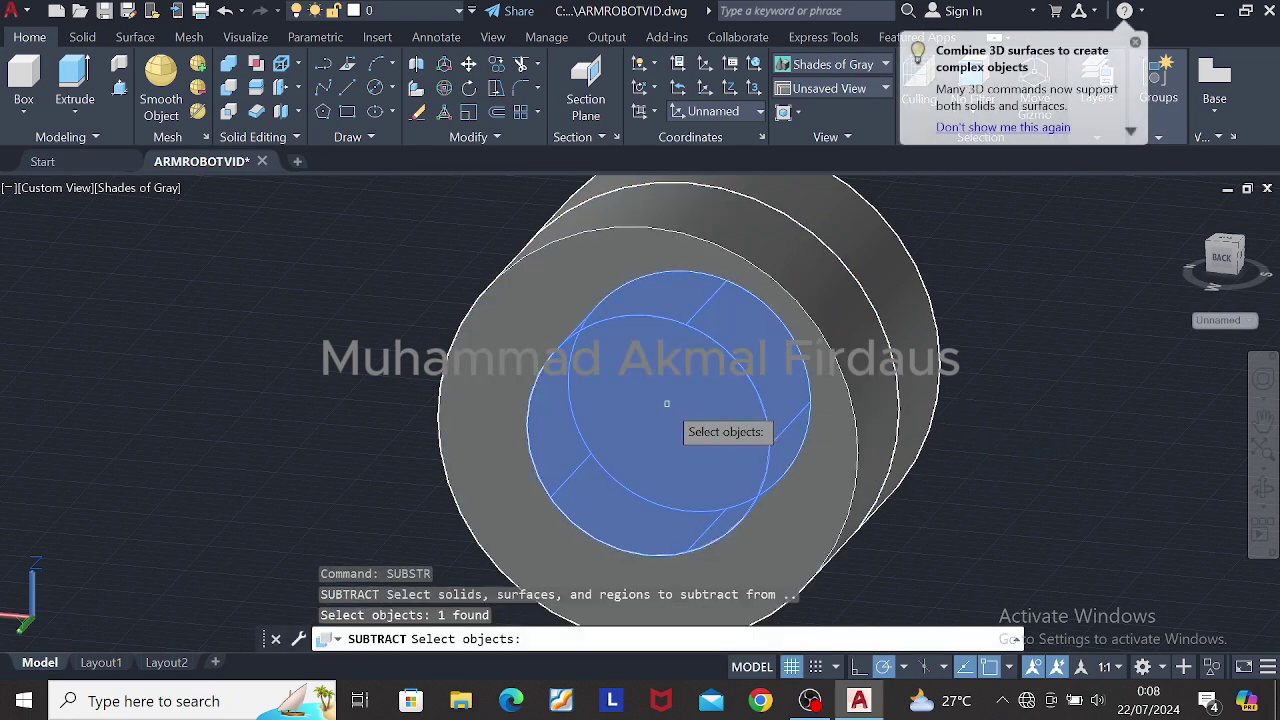
key(Return)
click(786, 361)
key(Return)
scroll(793, 402, down, 5)
shift+middle_drag(994, 469, 1234, 371)
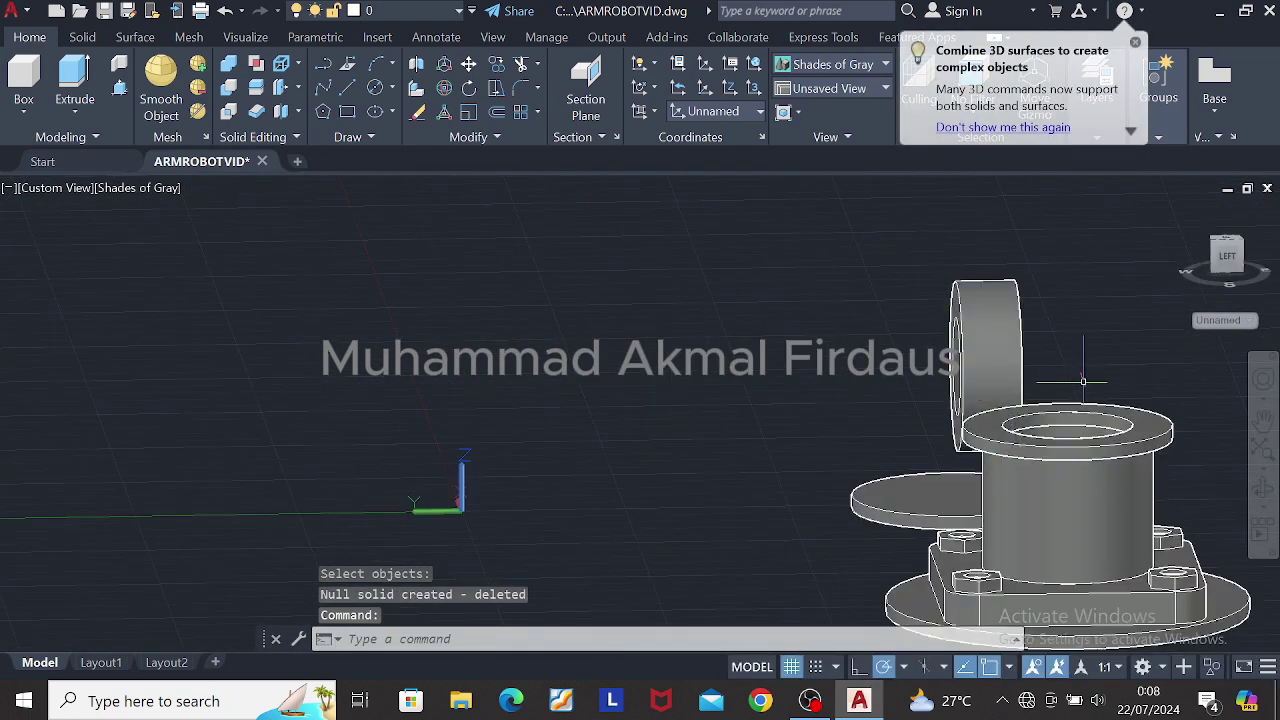
Step: Undo the subtraction on the upright joint's front half
key(ctrl+z)
key(ctrl+z)
key(ctrl+z)
key(ctrl+z)
scroll(836, 397, down, 4)
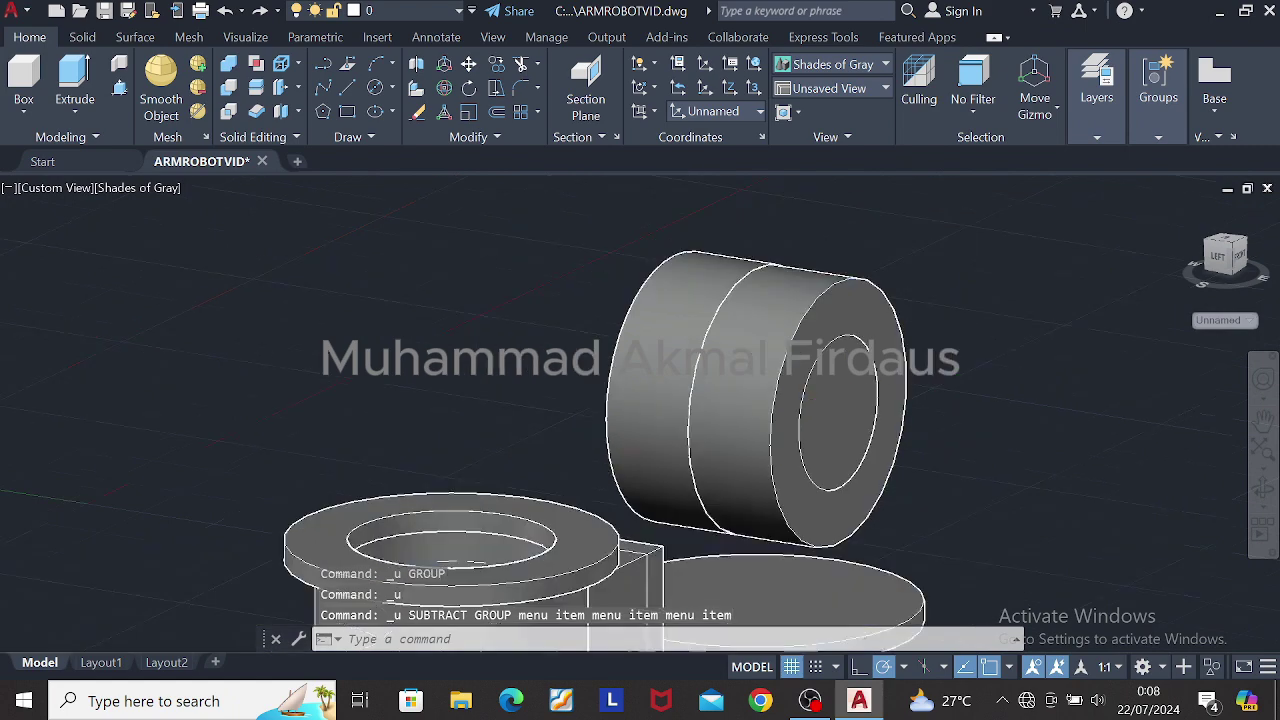
click(845, 398)
key(Escape)
Step: Undo the 90 forward presspull of the joint's inner circle
key(ctrl+z)
key(ctrl+z)
key(ctrl+z)
key(ctrl+z)
key(ctrl+z)
key(ctrl+z)
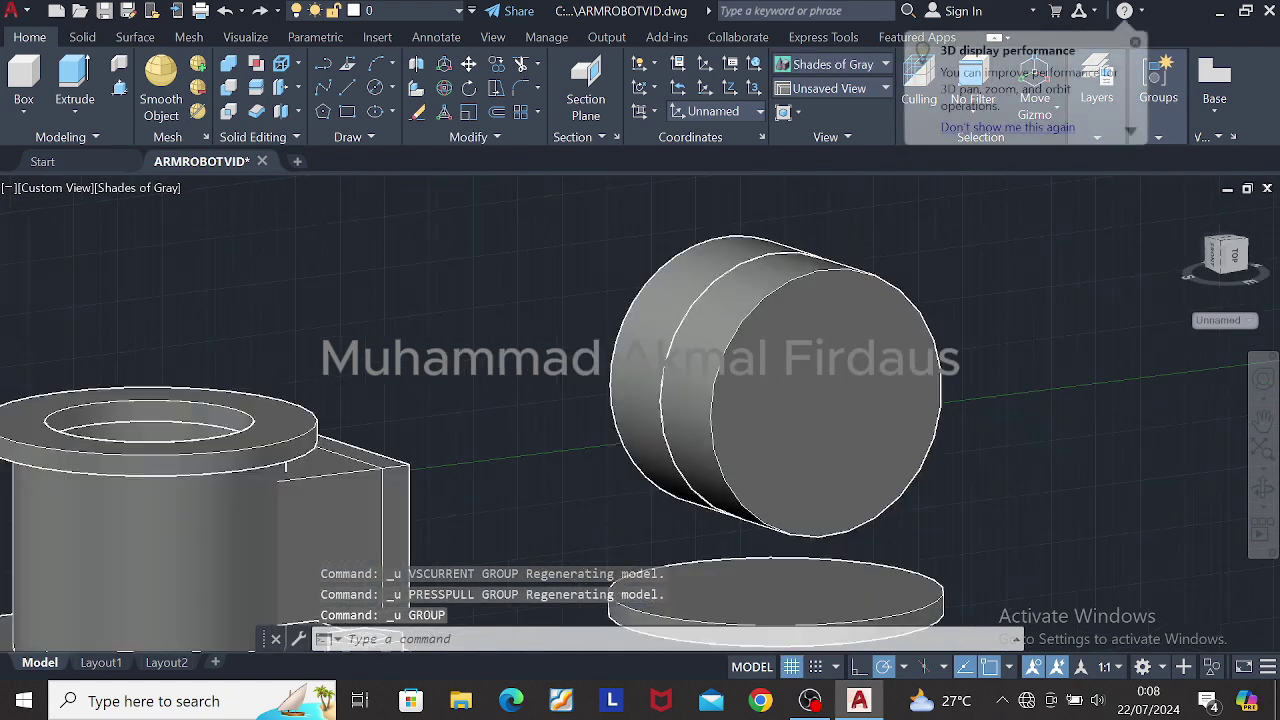
Step: Undo several more earlier operations that preceded the presspull on the upright joint
scroll(880, 402, down, 3)
shift+middle_drag(875, 401, 1159, 392)
key(ctrl+z)
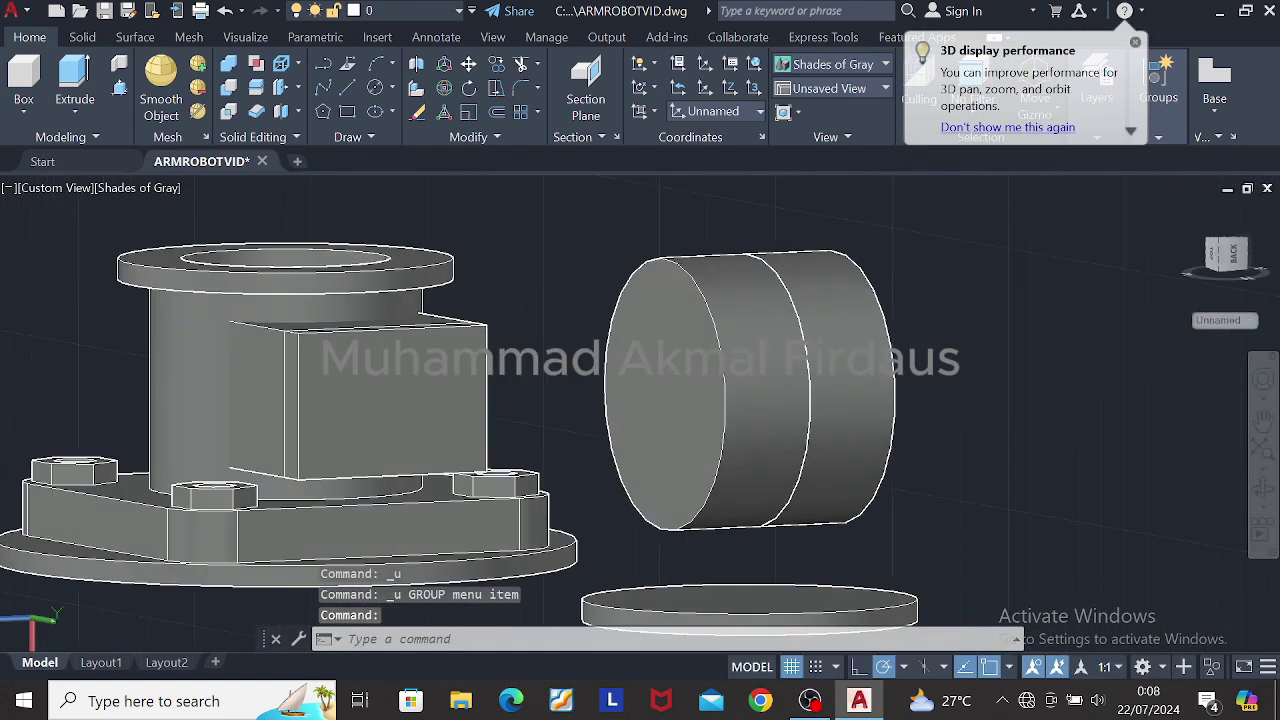
key(ctrl+z)
key(ctrl+z)
key(ctrl+z)
click(810, 700)
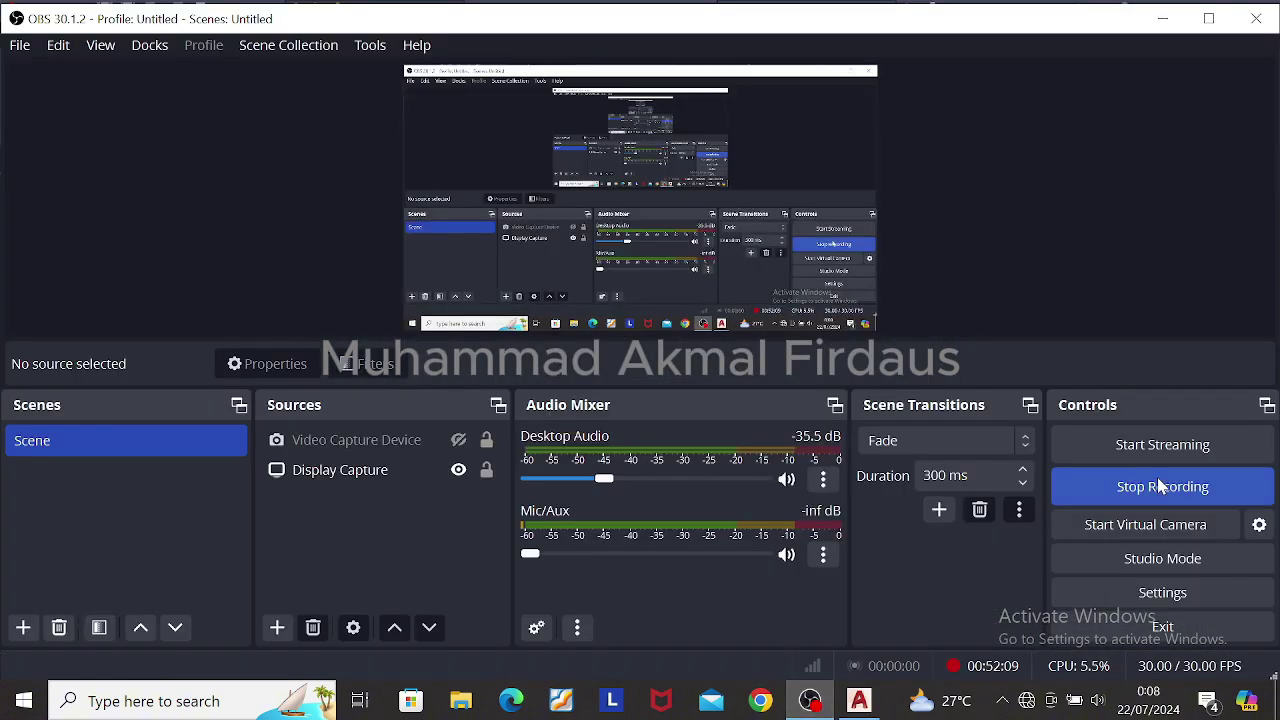
click(1162, 487)
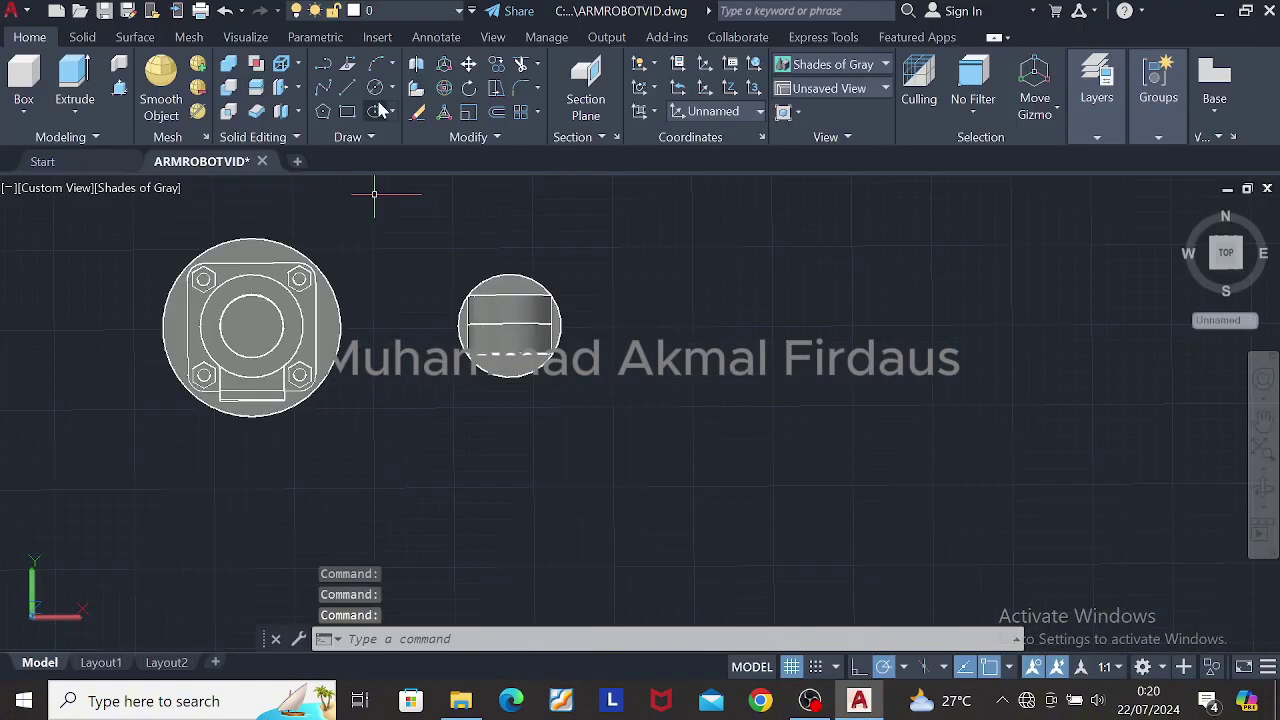
Step: Draw a rectangle 220 wide and 160 deep in the free area beyond the upright joint
click(347, 111)
click(686, 296)
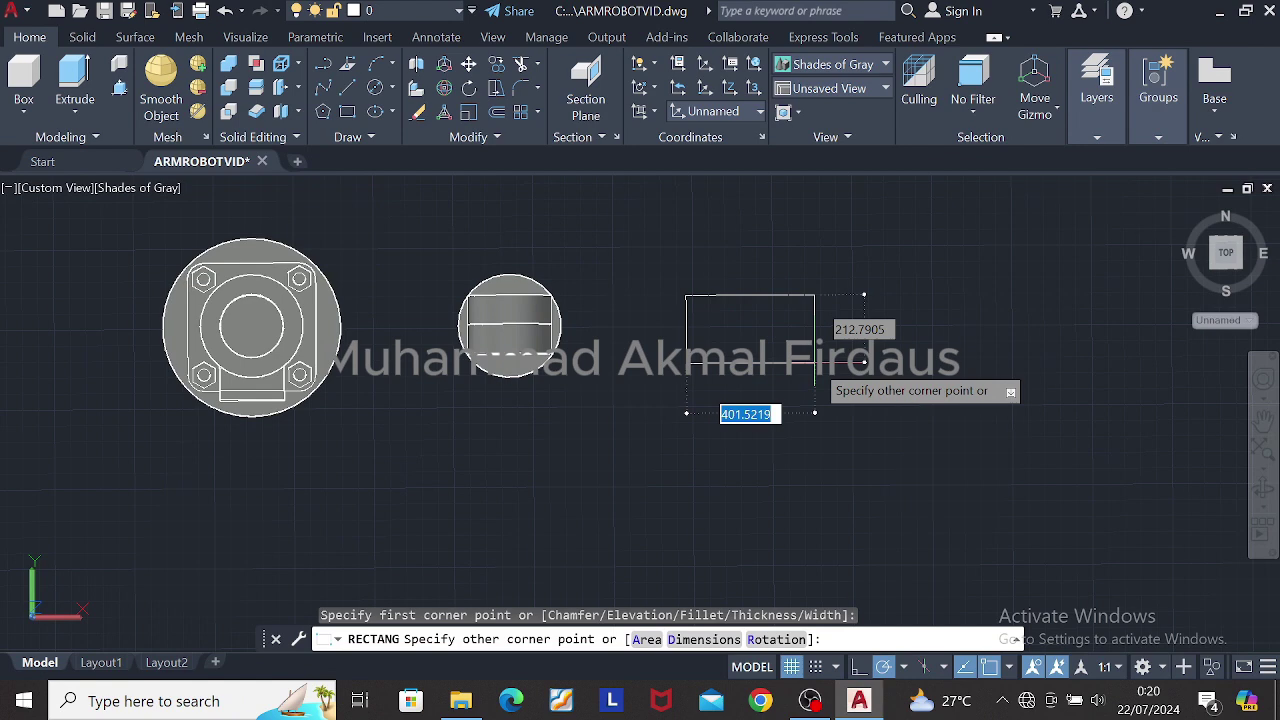
text(220)
key(Tab)
text(160)
key(Return)
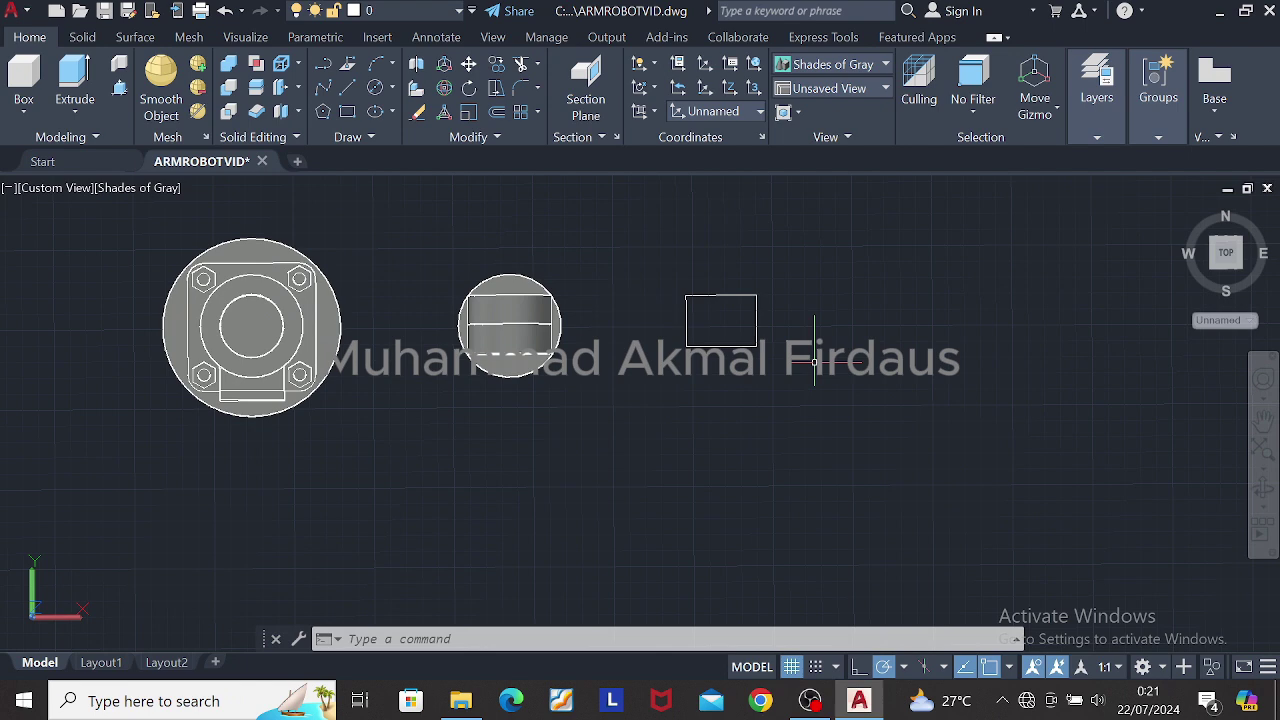
Step: Move the 220 by 160 rectangle by its centre onto the centre of the disc's top face beneath the joint
click(721, 296)
key(Escape)
shift+middle_drag(794, 289, 465, 10)
click(468, 63)
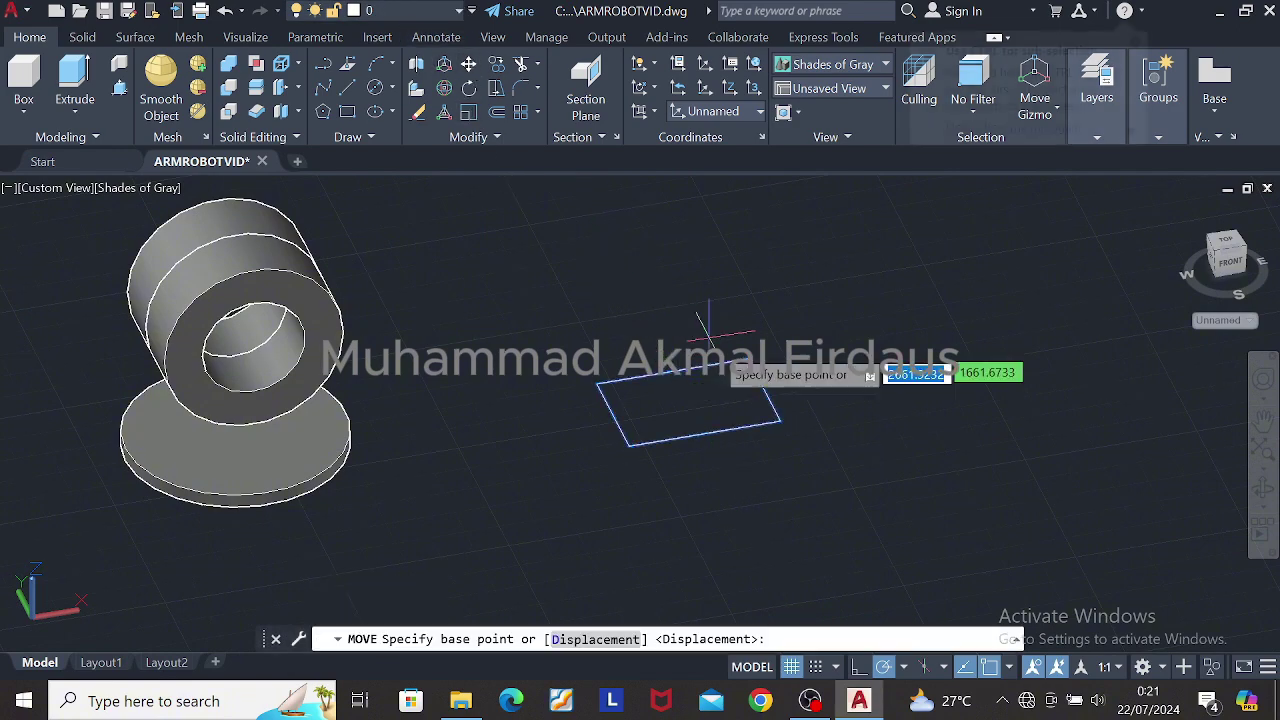
click(688, 402)
shift+right_click(274, 409)
shift+middle_drag(207, 436, 322, 384)
scroll(190, 450, up, 3)
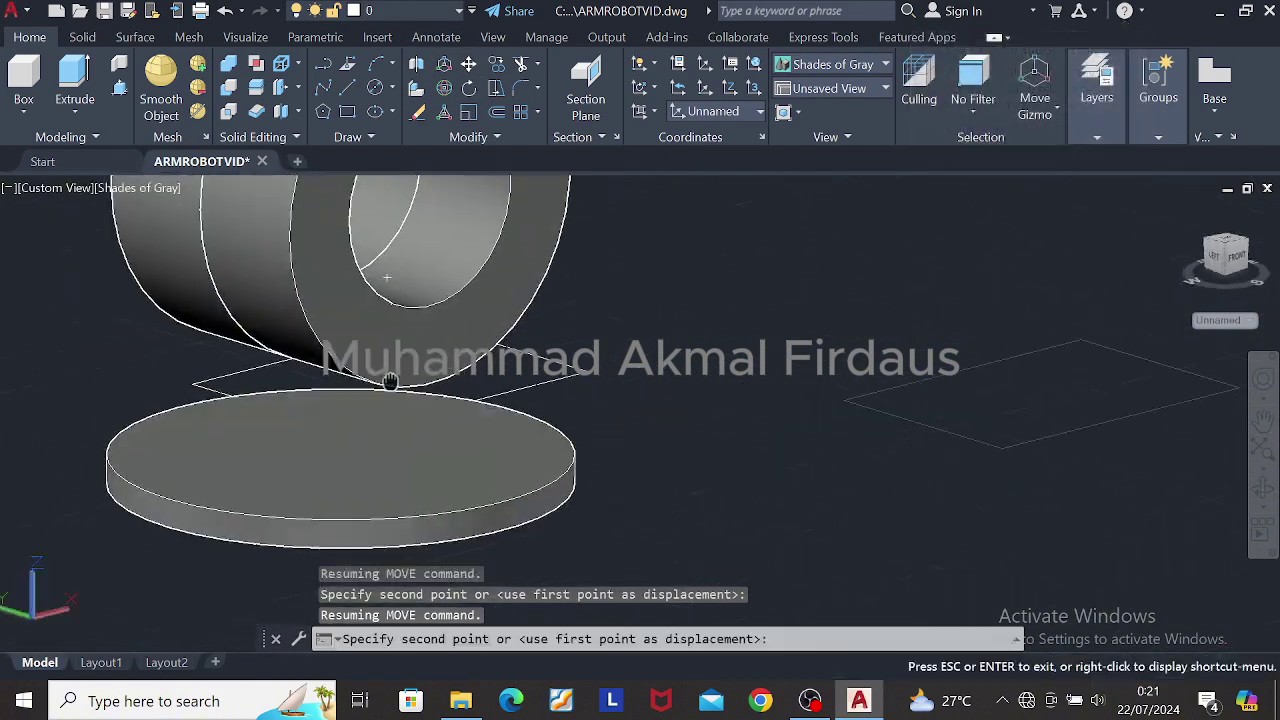
click(341, 454)
key(Escape)
Step: Presspull the rectangle on the disc upward into a block ending at the centre height of the joint's bore
shift+middle_drag(341, 465, 586, 383)
key(ctrl+shift+e)
click(413, 411)
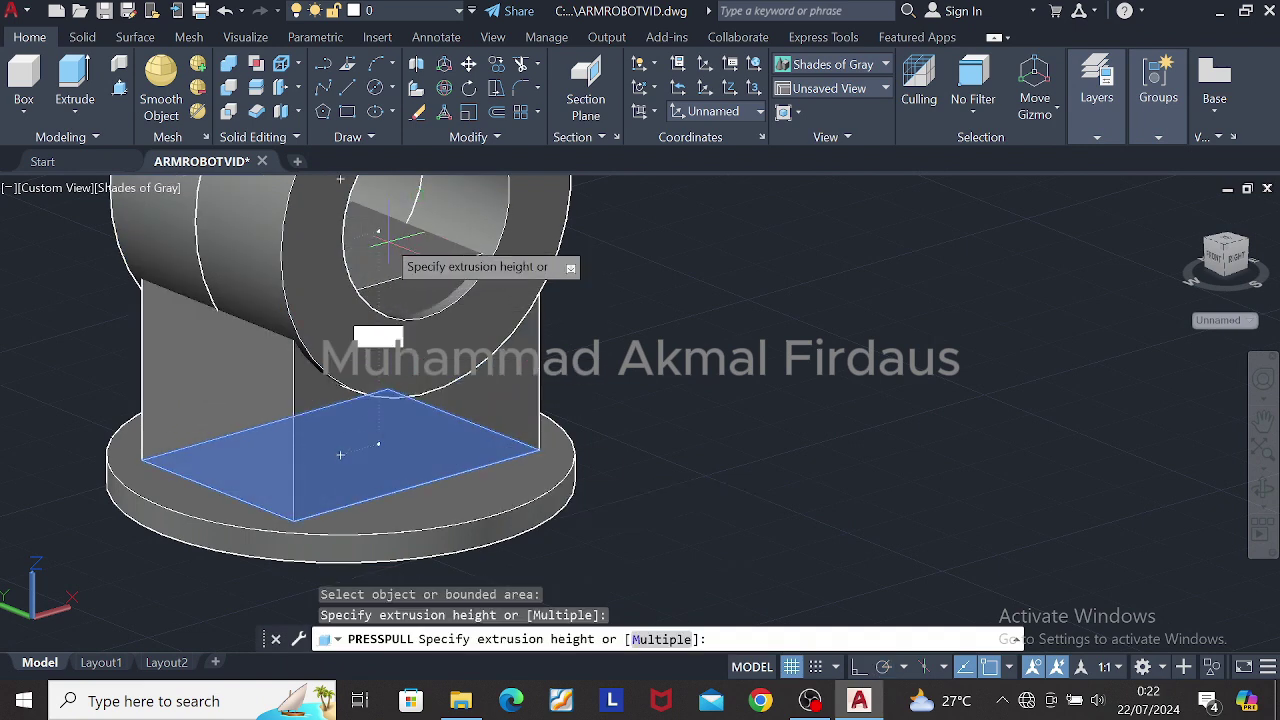
shift+middle_drag(366, 226, 392, 211)
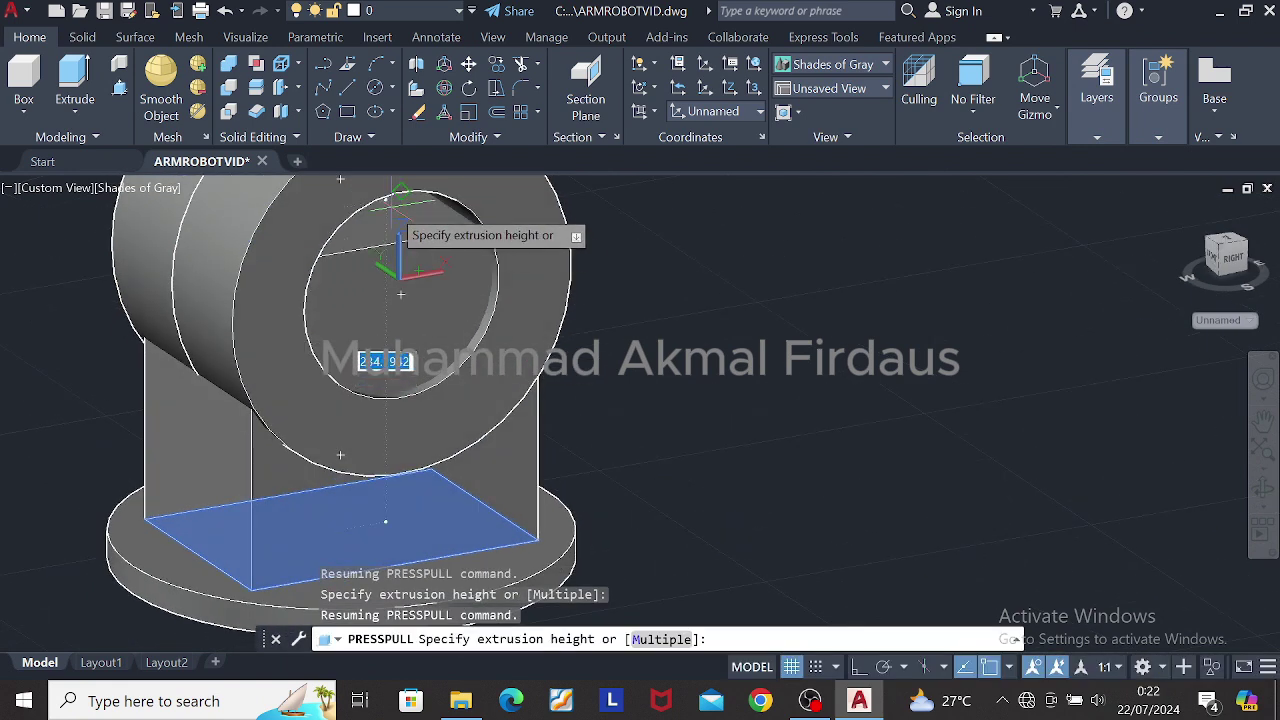
click(417, 305)
key(Return)
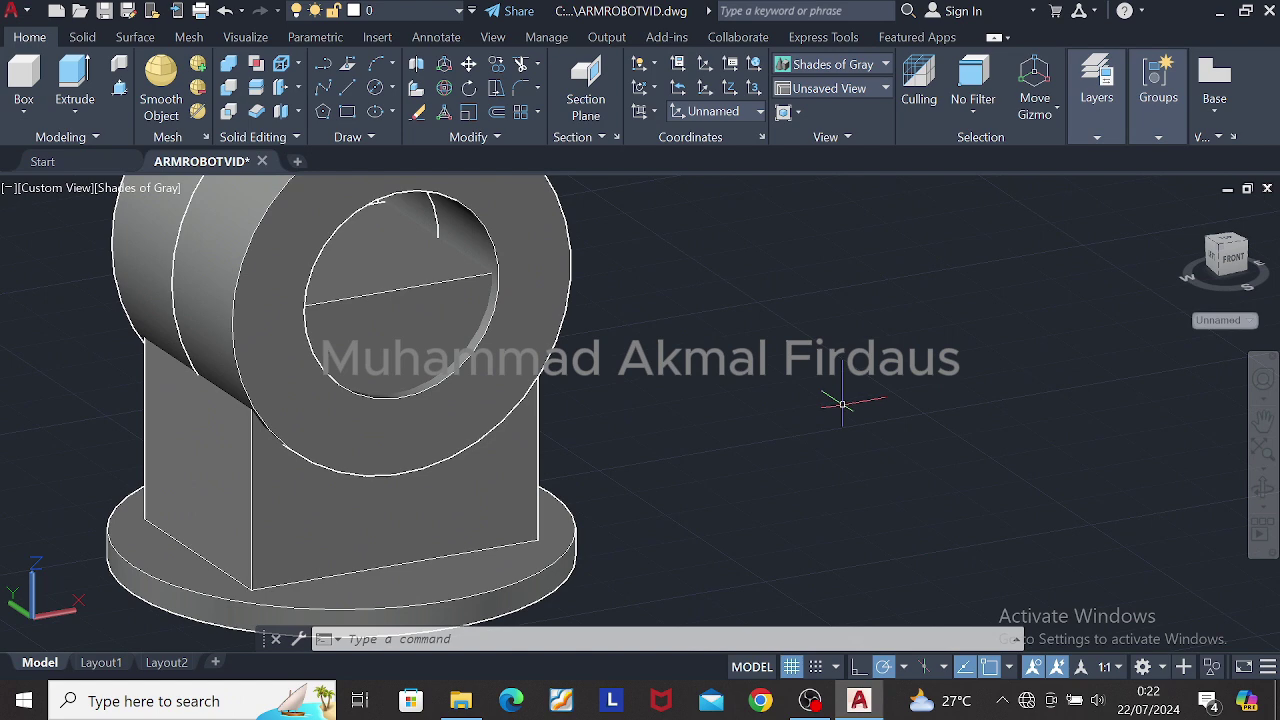
shift+middle_drag(677, 307, 763, 389)
middle_drag(763, 389, 582, 231)
middle_drag(582, 231, 806, 306)
text(c)
key(Return)
click(452, 298)
middle_drag(452, 298, 482, 215)
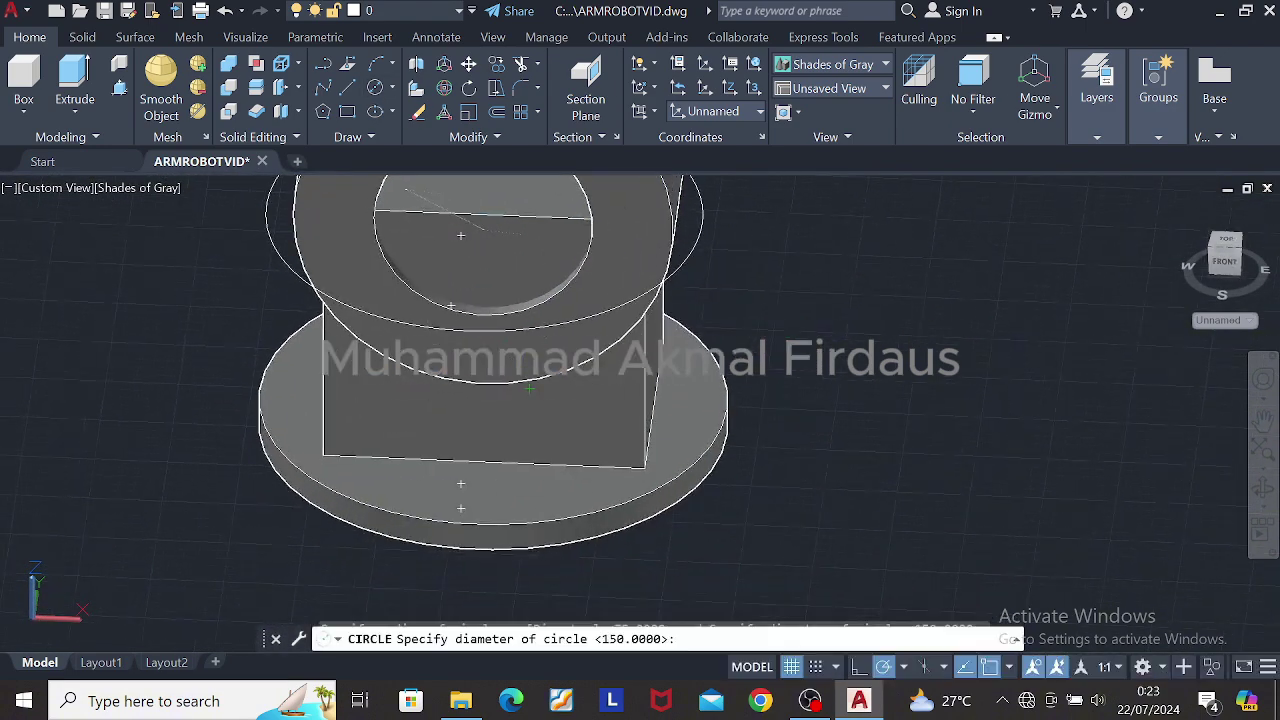
key(Escape)
scroll(811, 375, down, 5)
click(1226, 264)
middle_drag(870, 300, 784, 376)
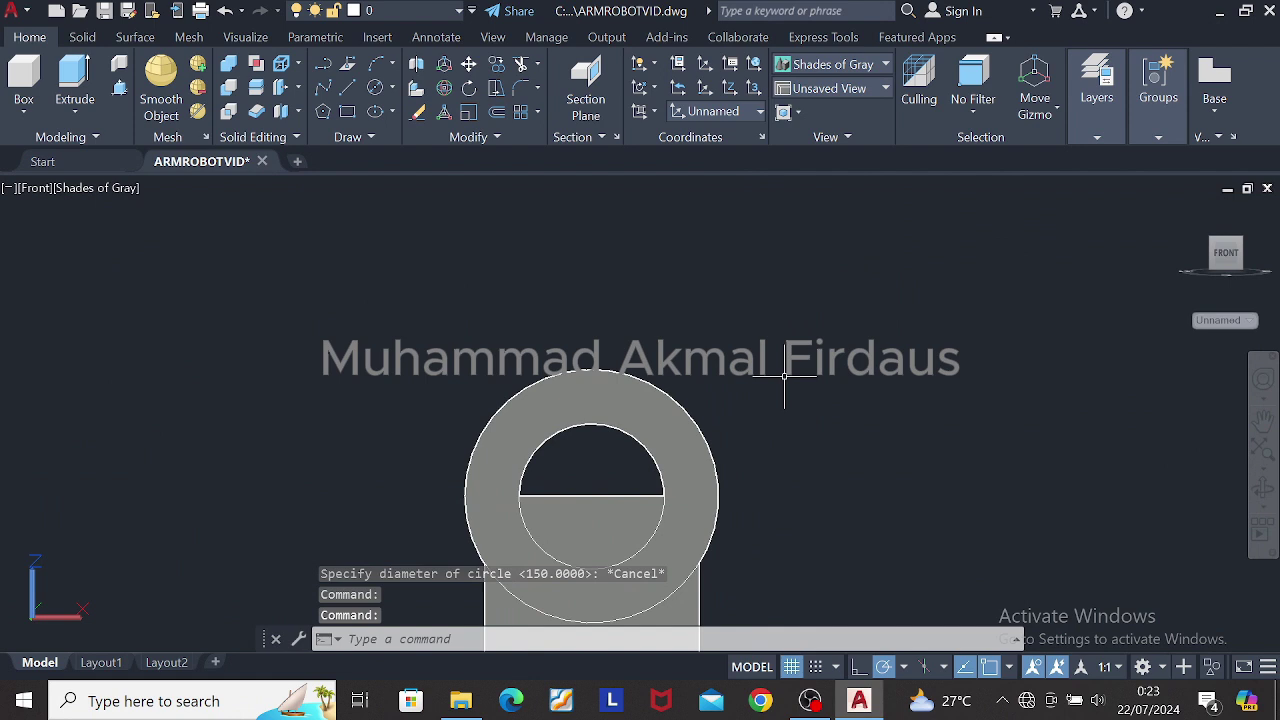
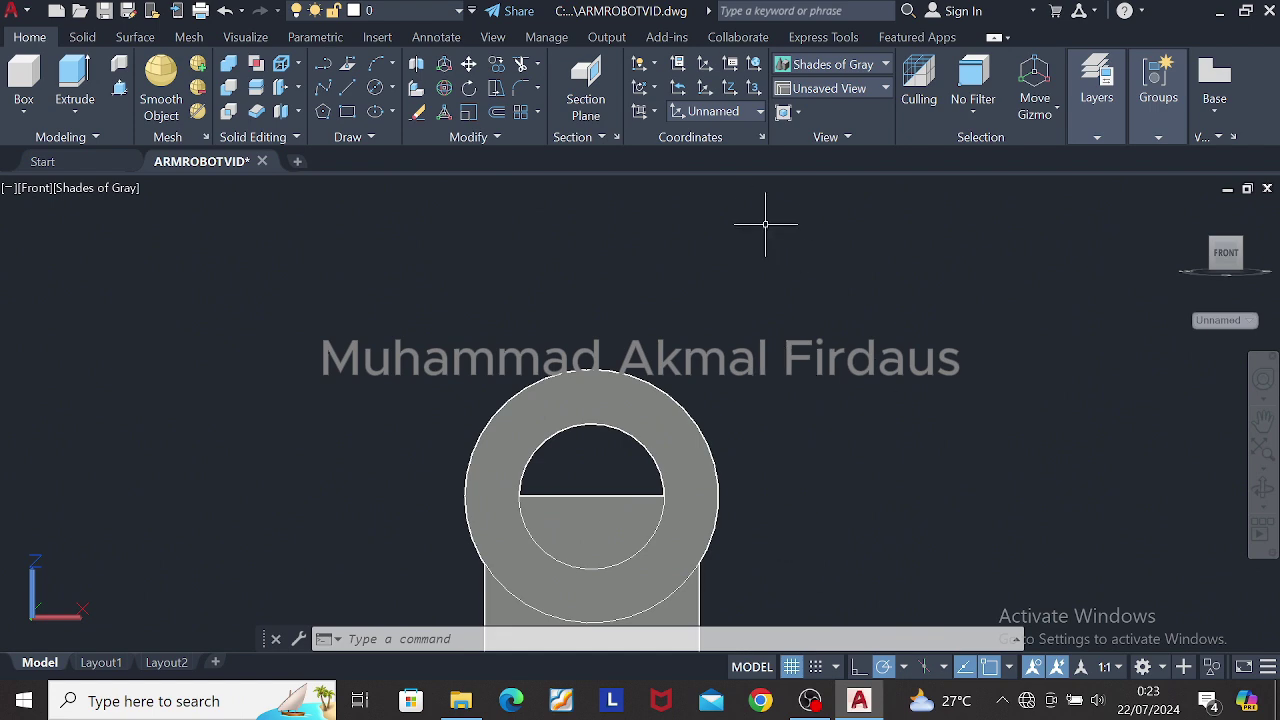
shift+middle_drag(765, 224, 910, 410)
scroll(840, 389, up, 3)
scroll(910, 410, up, 3)
click(375, 88)
middle_drag(310, 415, 460, 385)
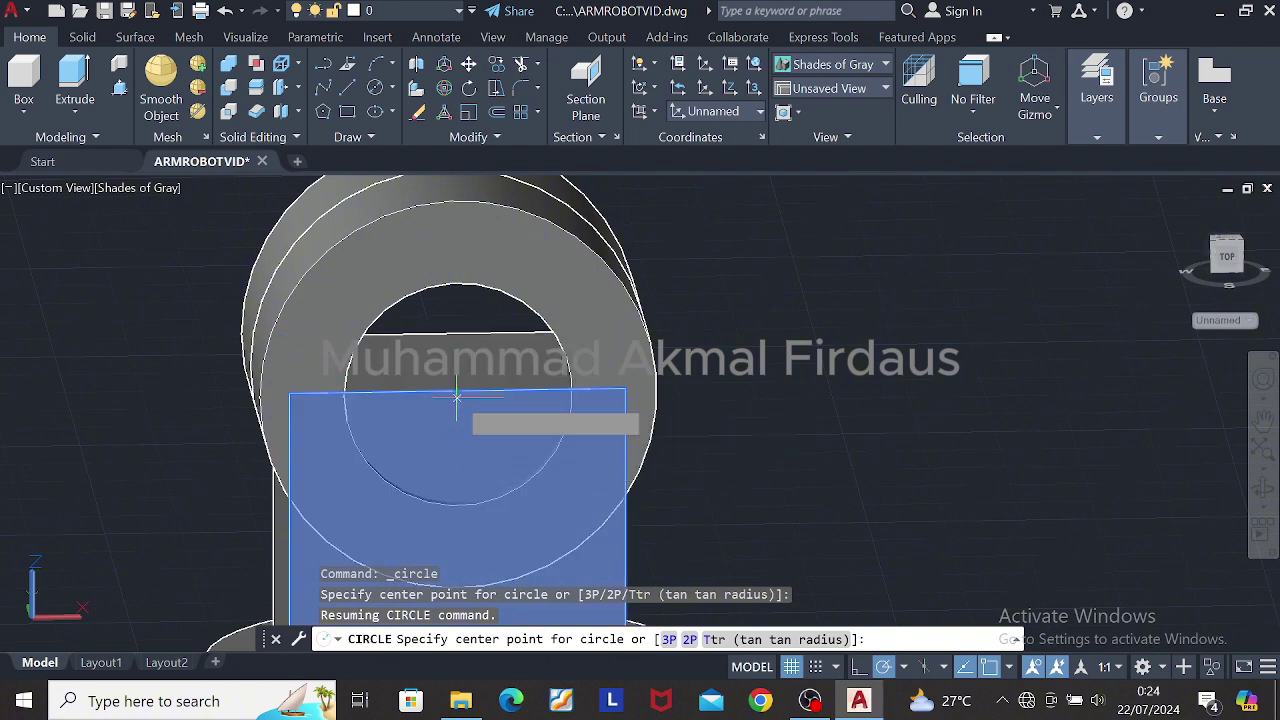
scroll(482, 412, up, 1)
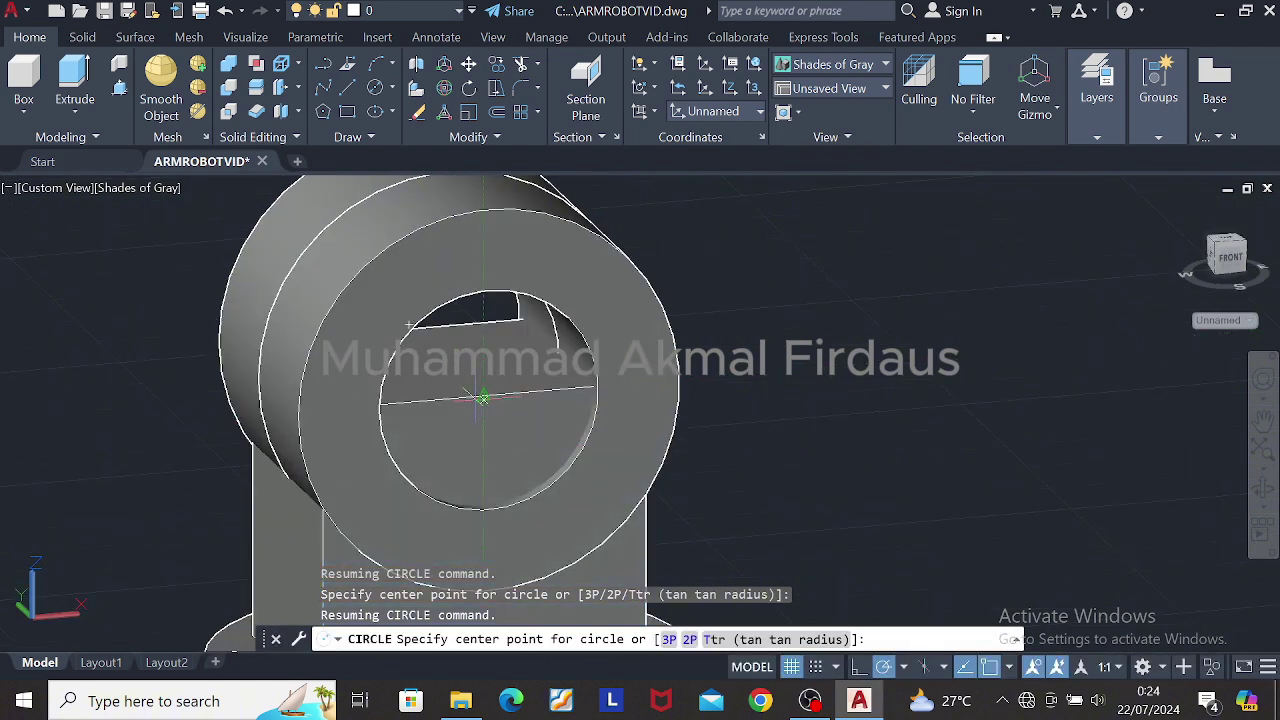
click(484, 396)
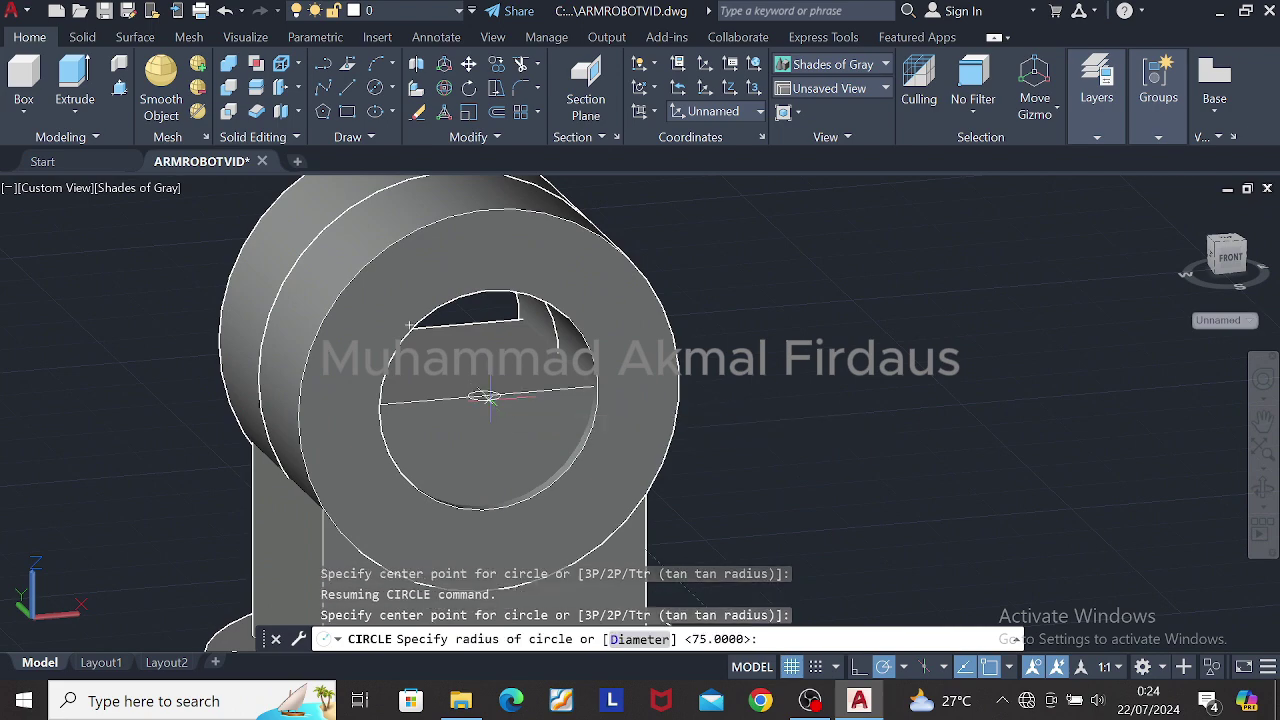
key(Escape)
scroll(510, 403, up, 3)
scroll(510, 403, down, 2)
click(376, 88)
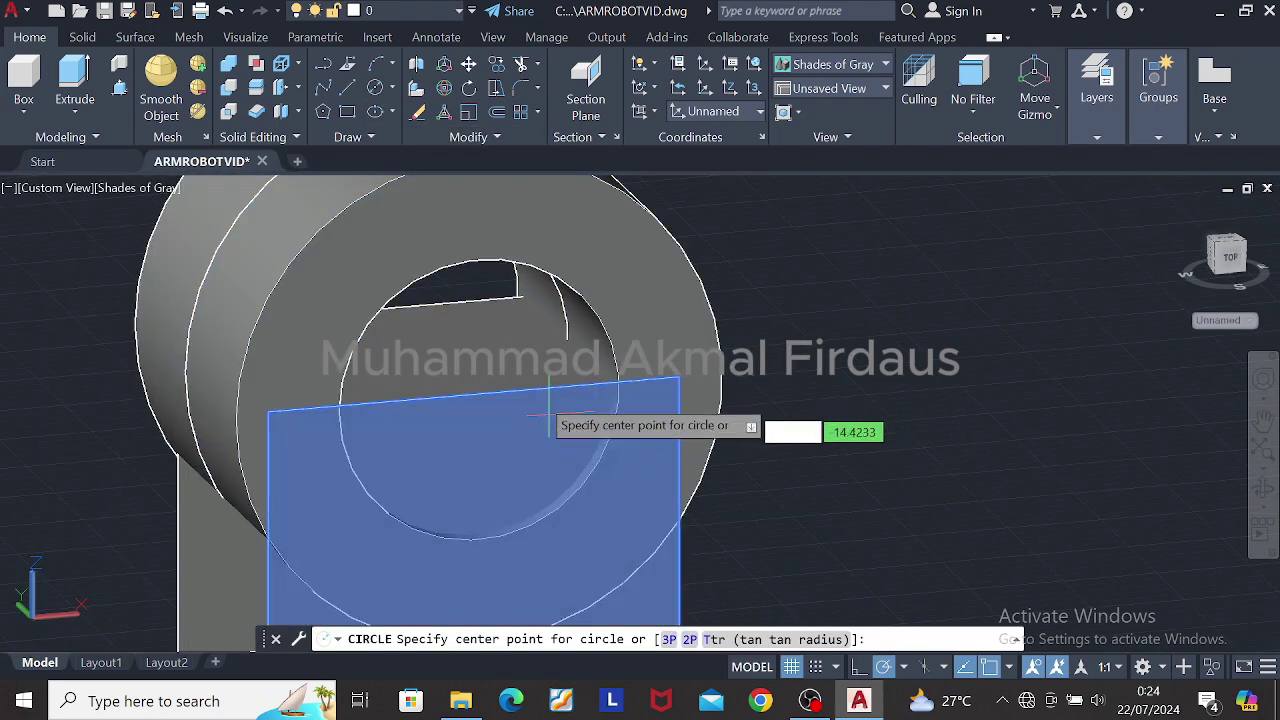
scroll(509, 358, up, 3)
key(Escape)
scroll(480, 380, down, 3)
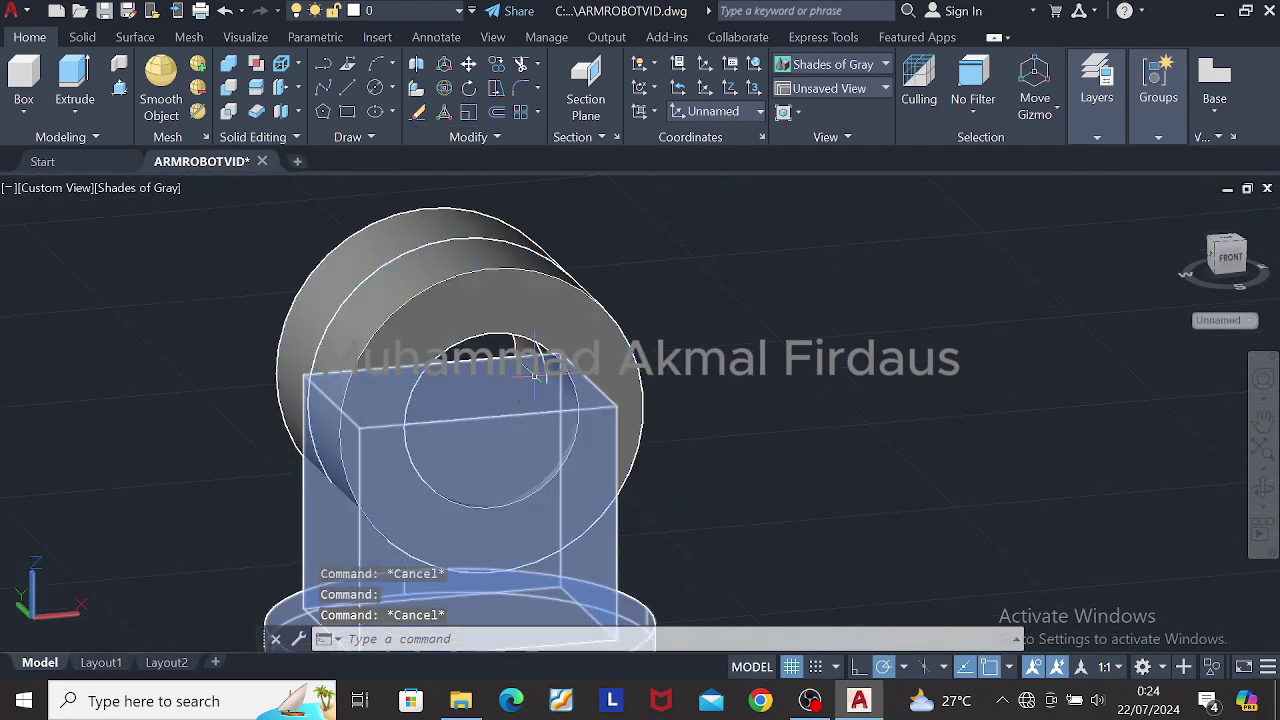
click(375, 87)
scroll(527, 400, up, 5)
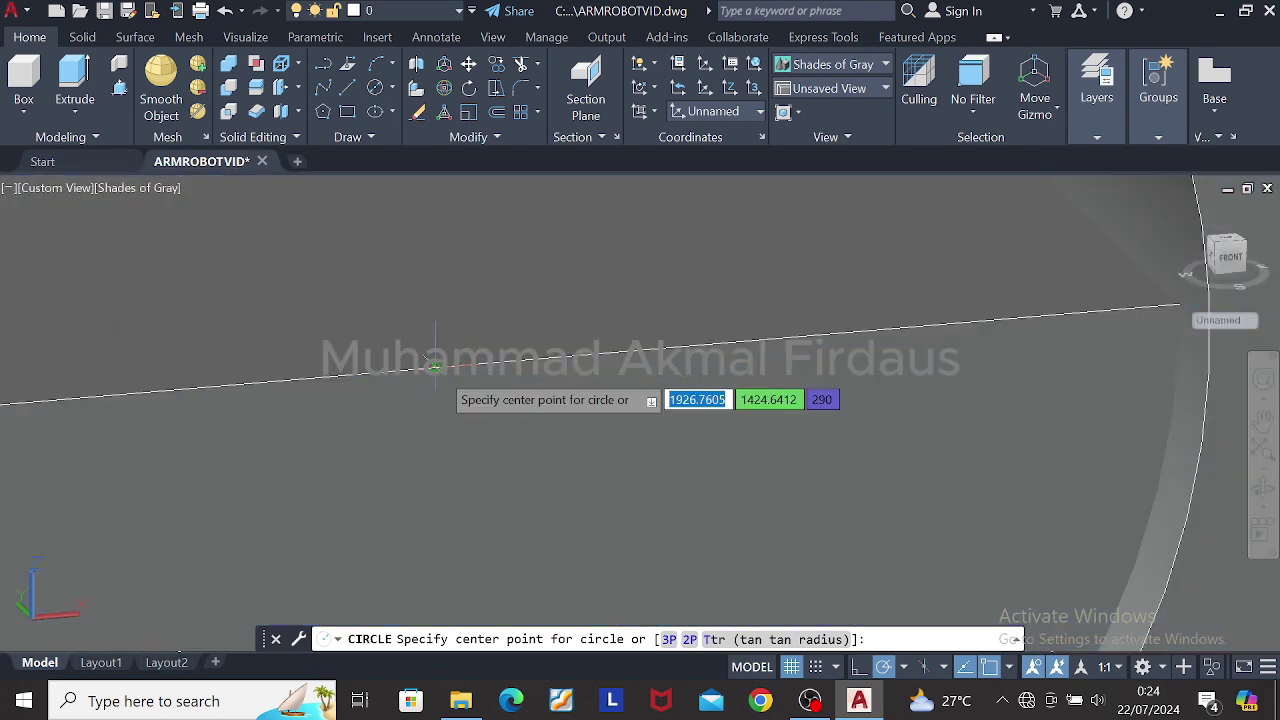
scroll(432, 367, down, 3)
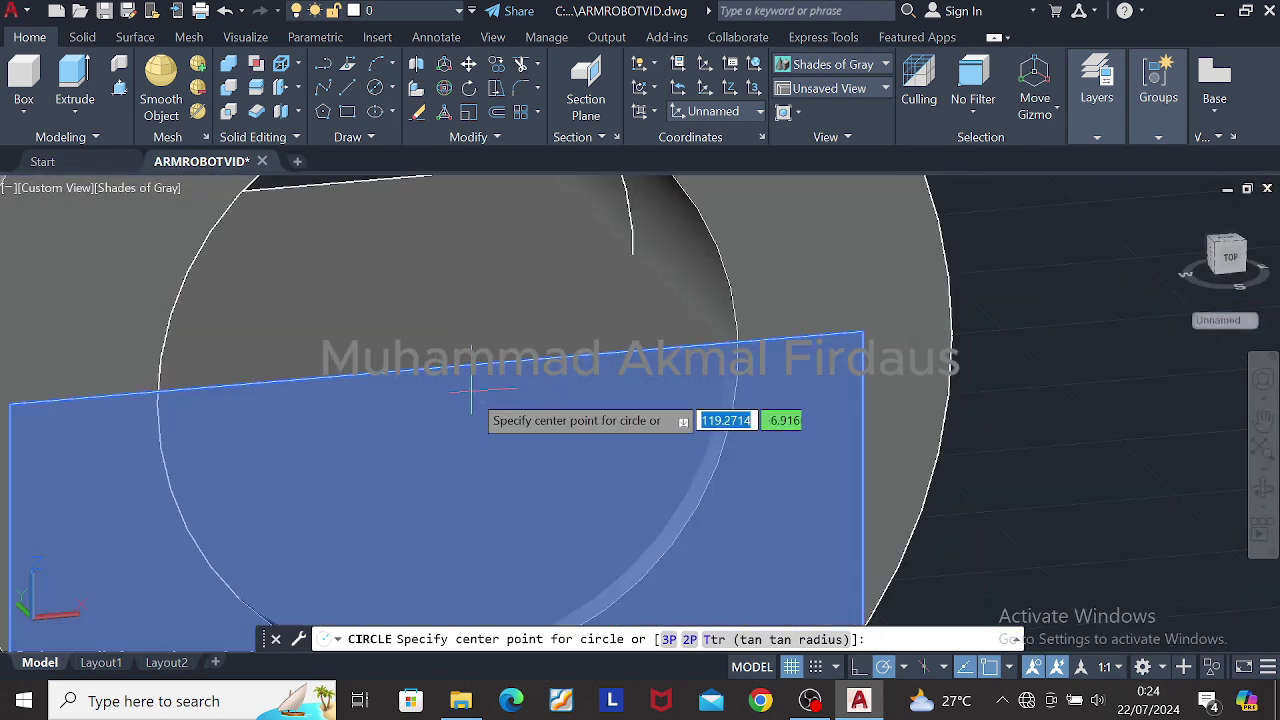
click(457, 368)
key(Escape)
scroll(465, 413, down, 3)
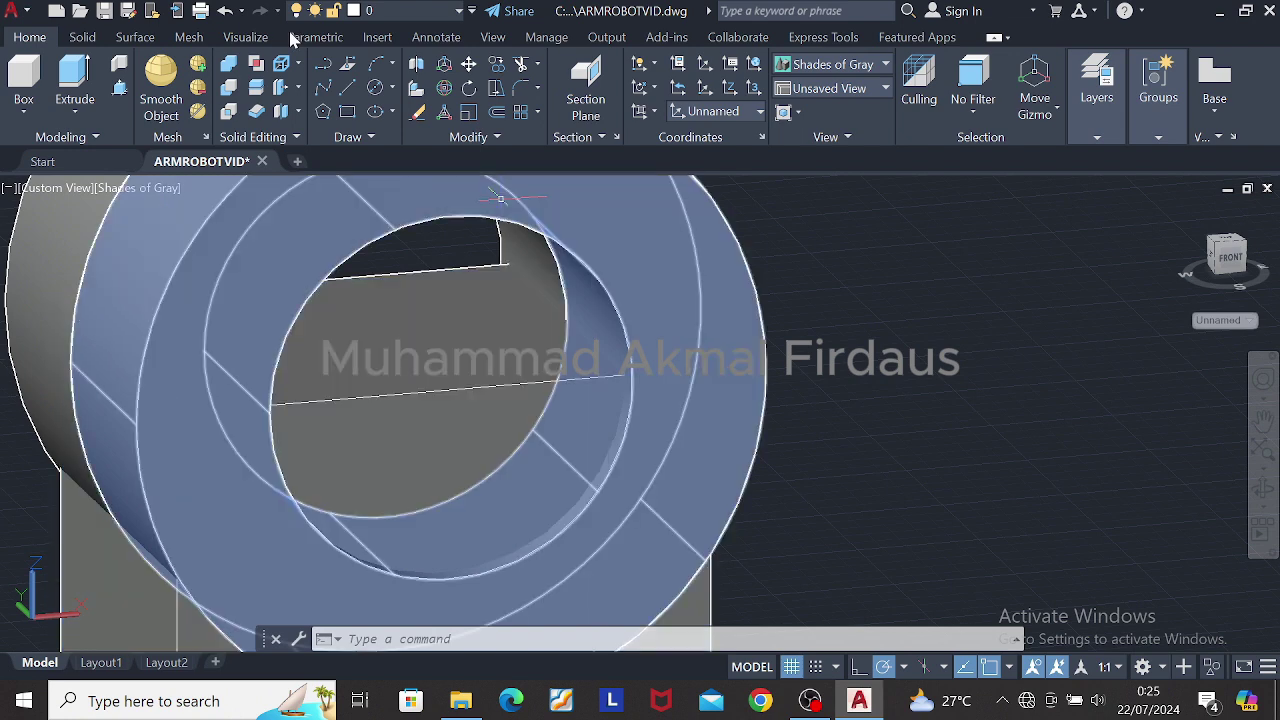
text(c)
key(Return)
click(441, 397)
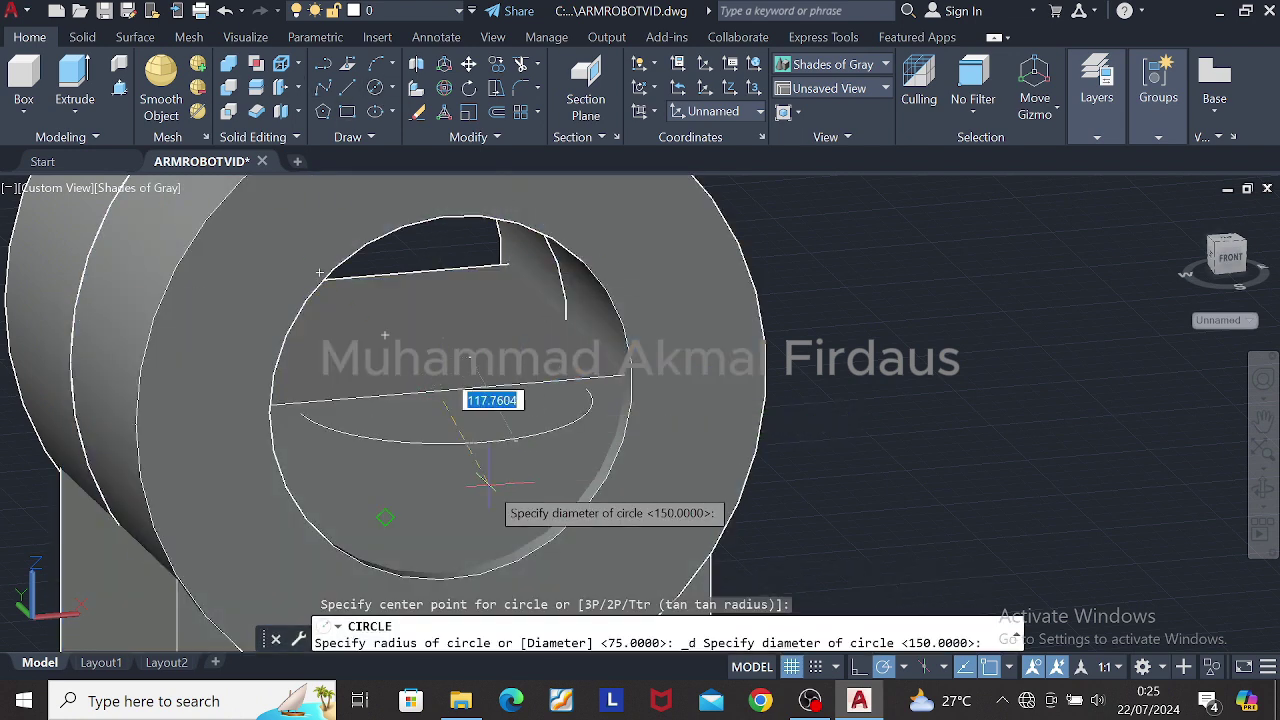
key(Escape)
click(352, 90)
scroll(443, 389, up, 3)
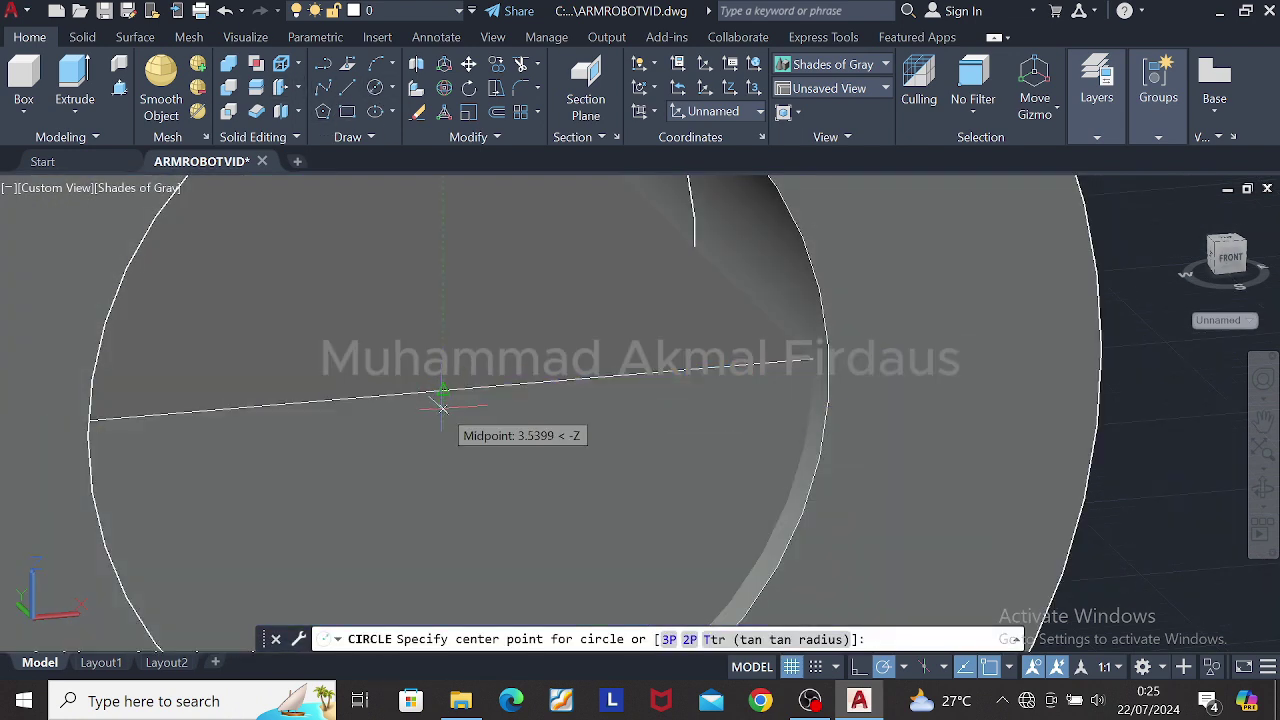
scroll(443, 408, down, 5)
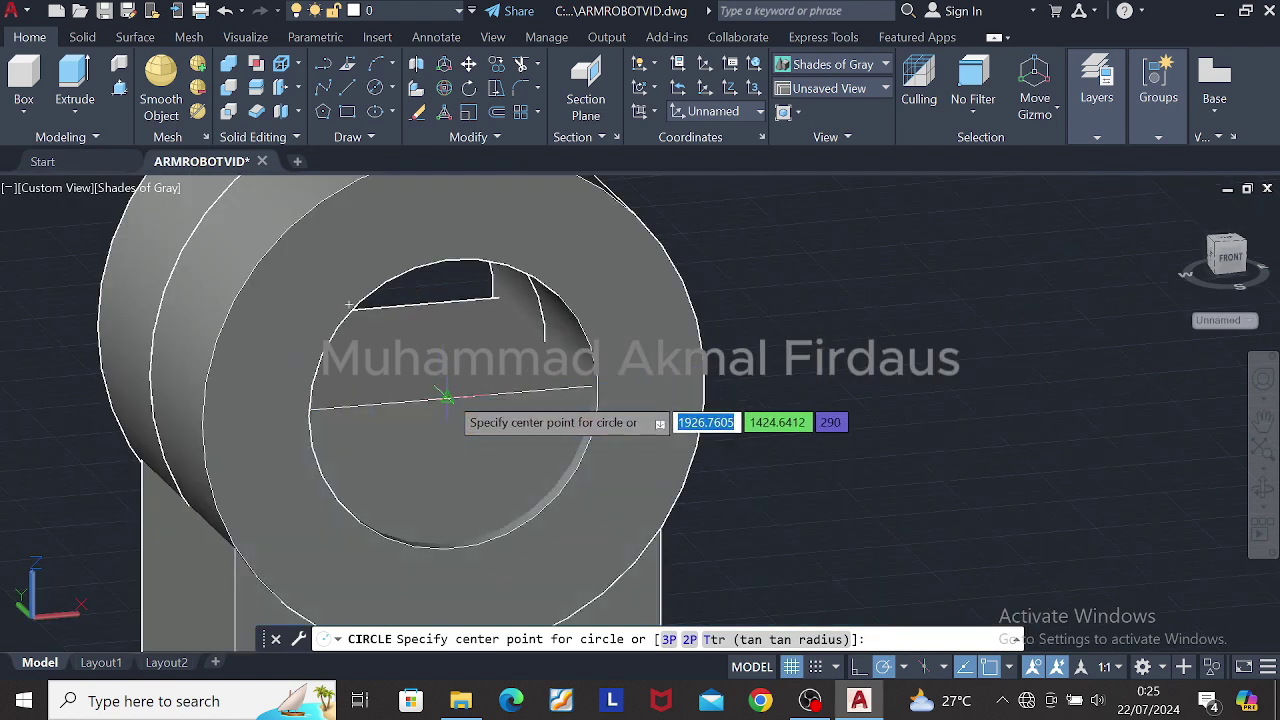
click(468, 404)
text(d)
key(Return)
scroll(449, 418, up, 5)
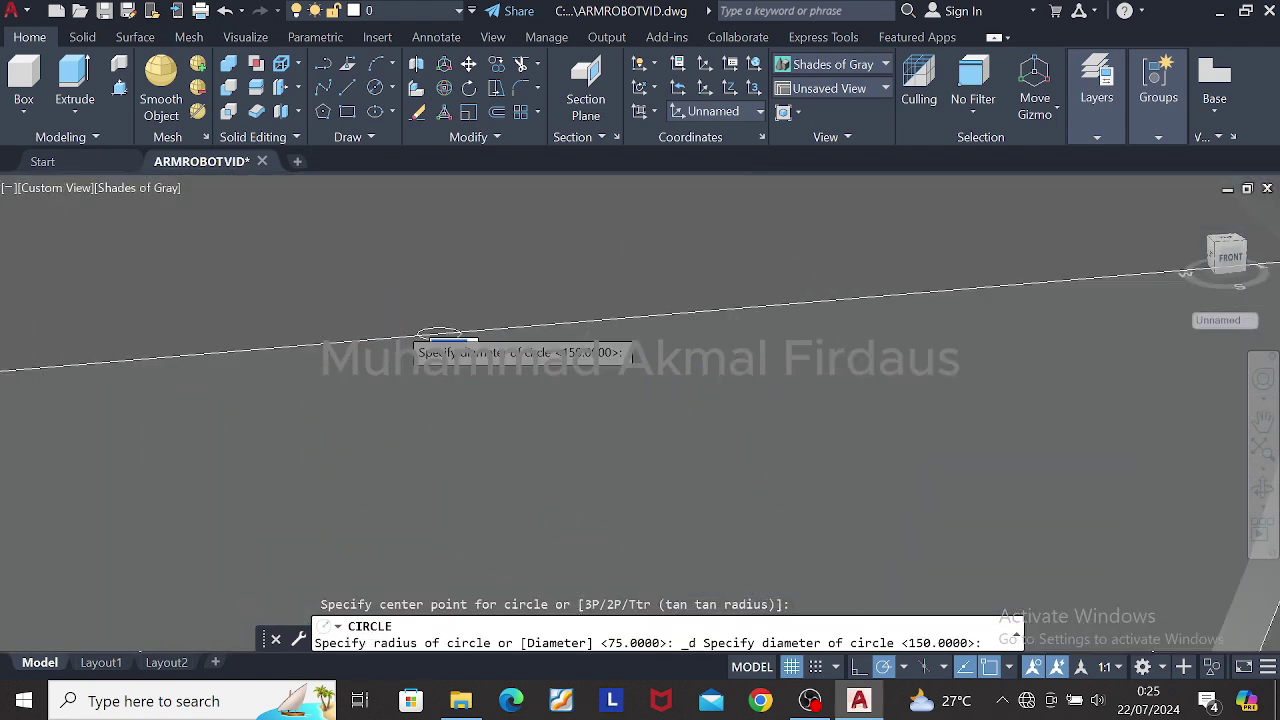
key(Escape)
Step: Change the visual style to 2D Wireframe
scroll(545, 357, down, 4)
click(830, 65)
click(817, 98)
click(376, 88)
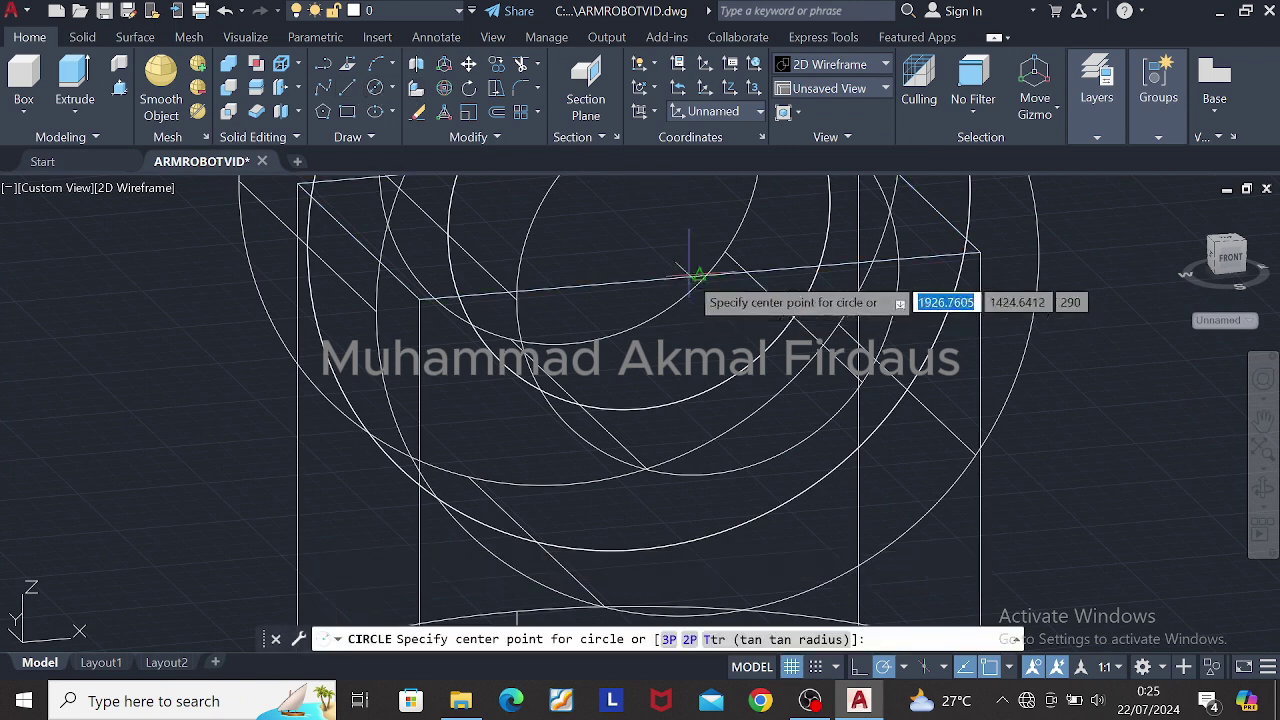
click(697, 272)
key(Escape)
Step: Draw a horizontal 150-diameter circle centred on the midpoint of the block's top front edge
click(376, 88)
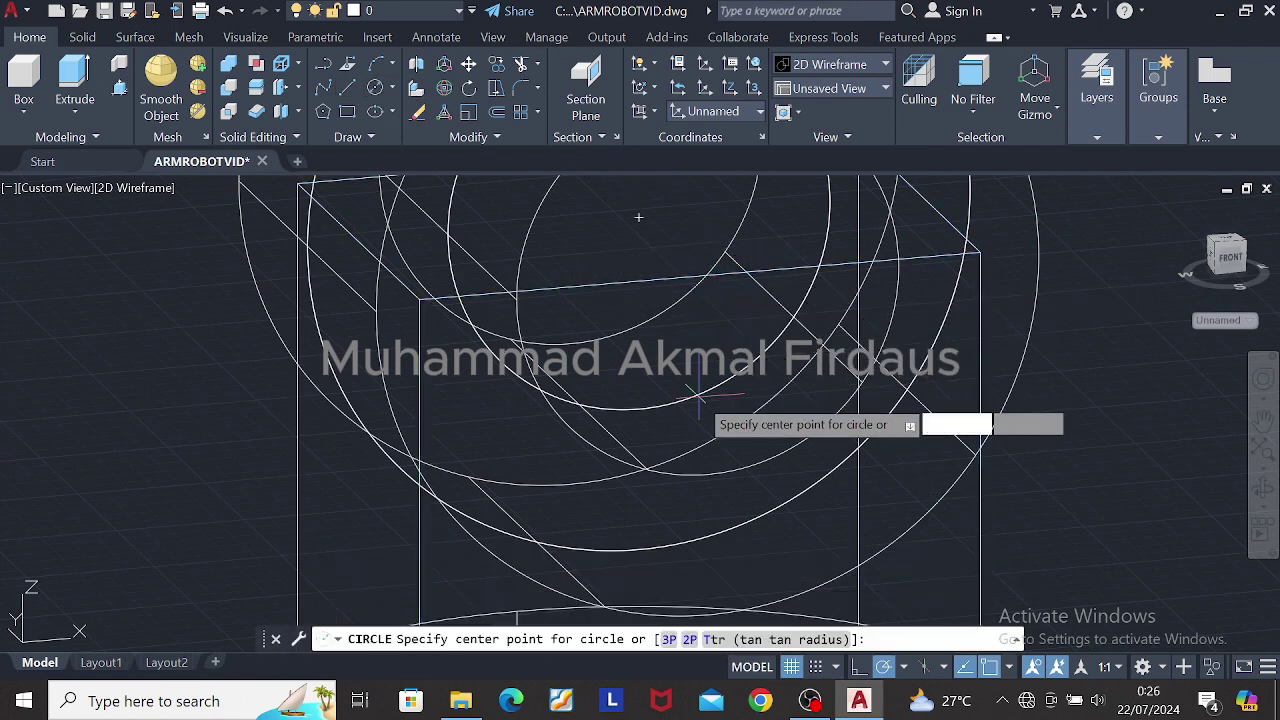
click(700, 276)
text(d)
key(Return)
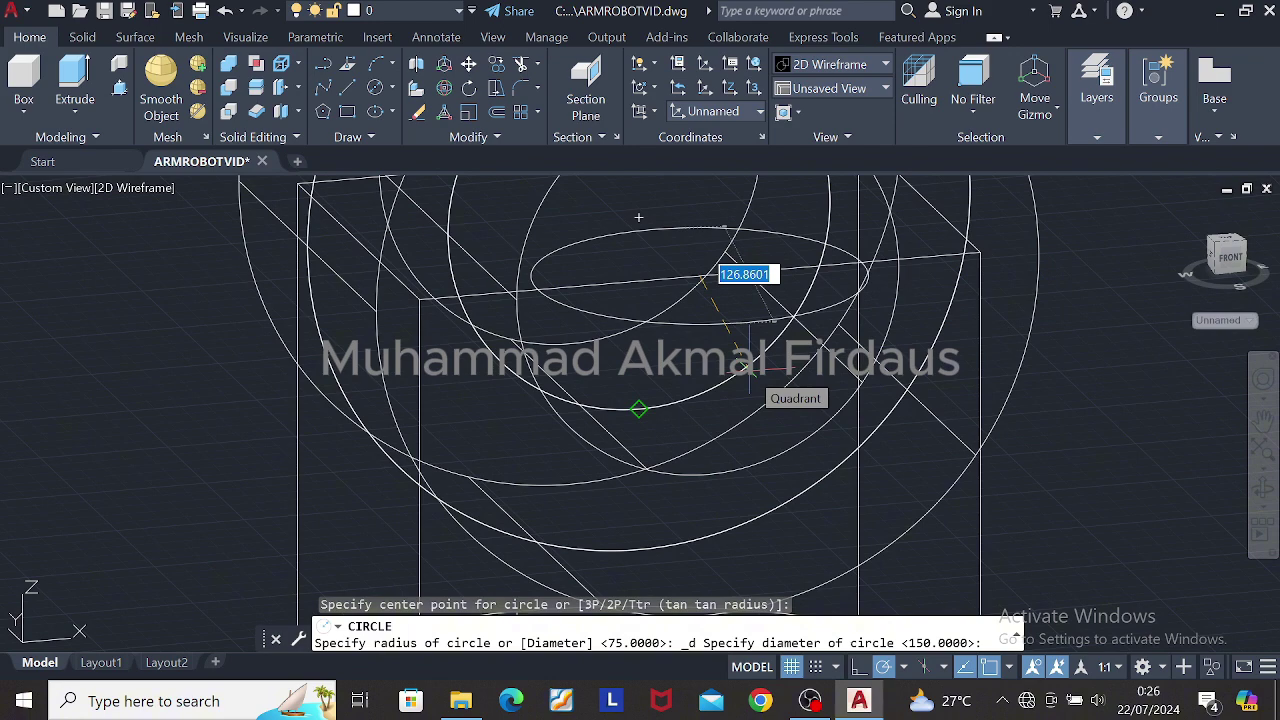
key(Return)
click(750, 335)
key(Escape)
Step: Select the horizontal 150-diameter circle on the block's top front edge
click(751, 321)
scroll(751, 321, down, 3)
middle_drag(752, 321, 730, 388)
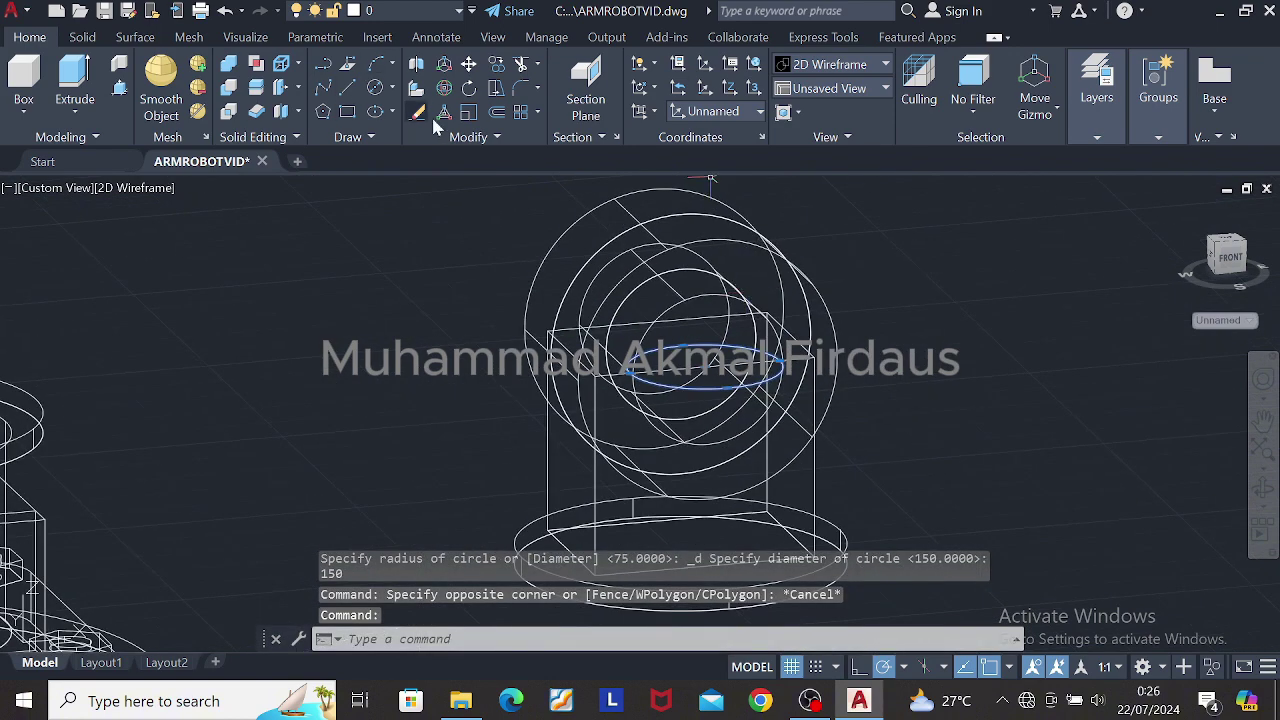
Step: Rotate the horizontal 150-diameter circle 90 degrees so it stands upright in the ring's bore
click(444, 88)
click(717, 331)
text(90)
key(Return)
click(826, 307)
scroll(827, 310, up, 4)
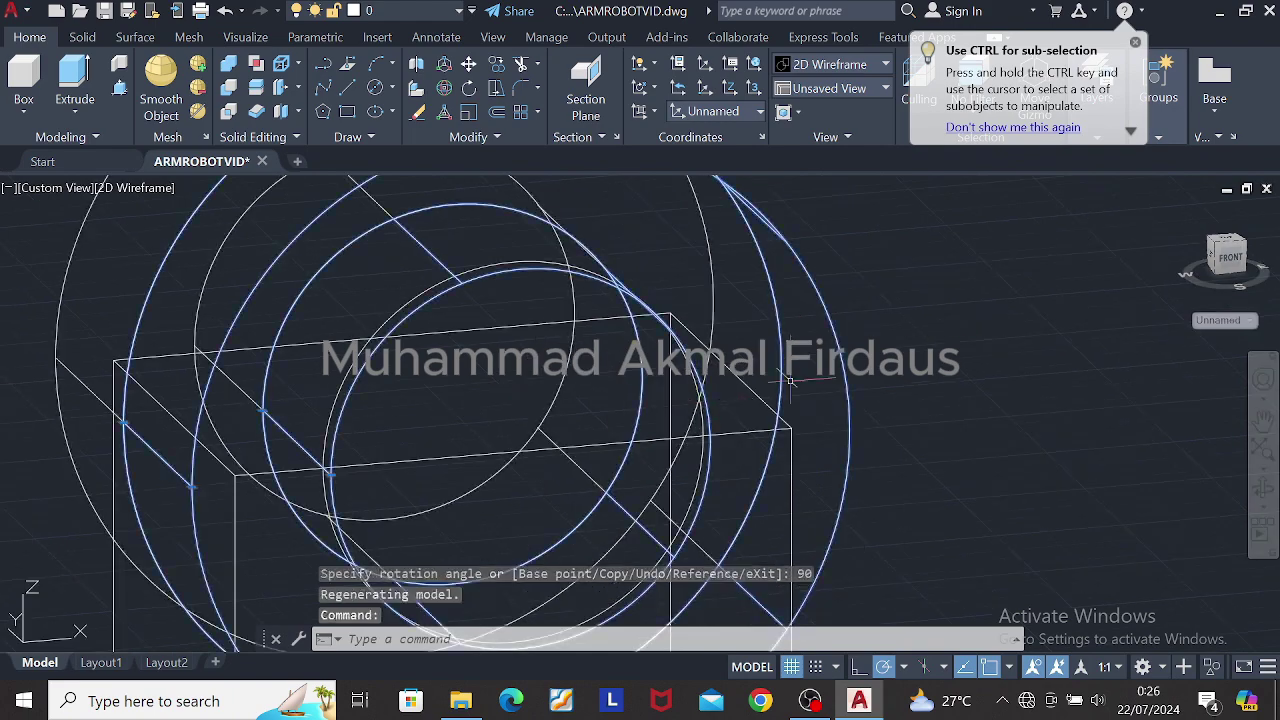
key(Escape)
Step: Draw a line across the upright circle's diameter, along the block's front top edge
scroll(827, 310, down, 2)
shift+middle_drag(827, 312, 1010, 352)
click(769, 380)
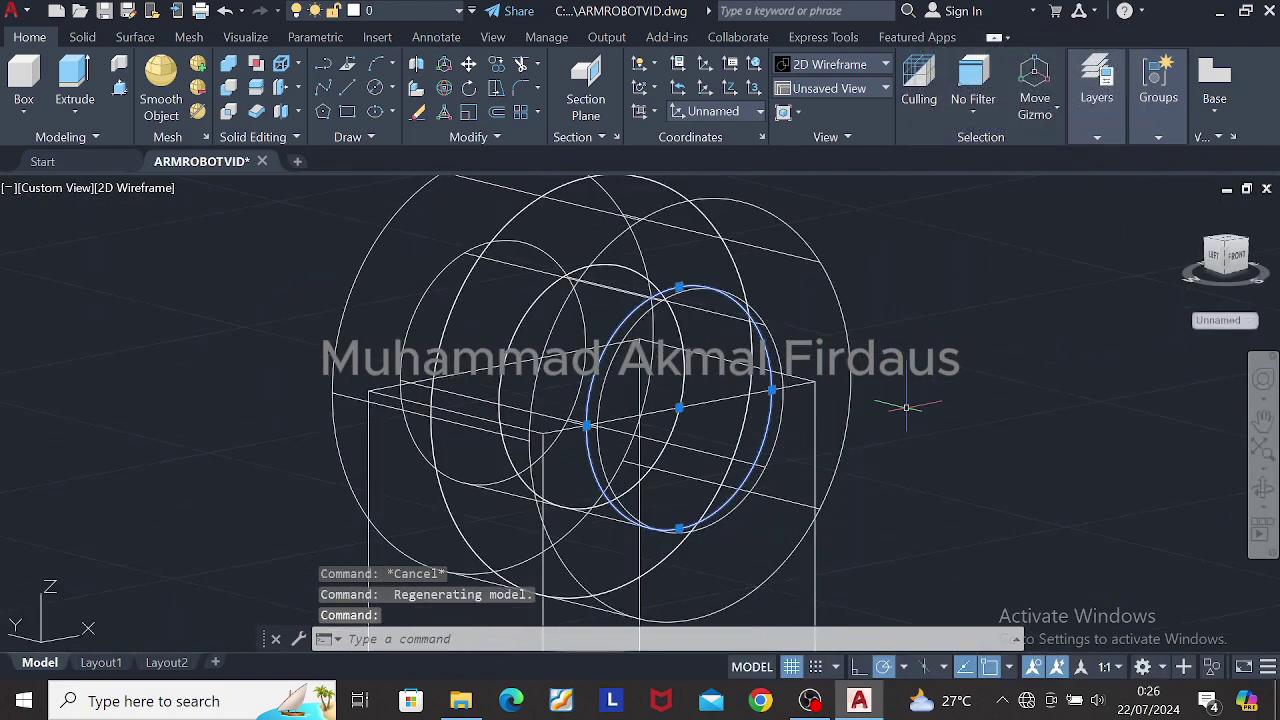
shift+middle_drag(906, 407, 986, 410)
scroll(986, 410, up, 3)
middle_drag(798, 371, 727, 334)
mouse_move(731, 325)
shift+middle_down()
mouse_move(708, 324)
mouse_move(740, 322)
shift+middle_up()
click(323, 63)
click(575, 338)
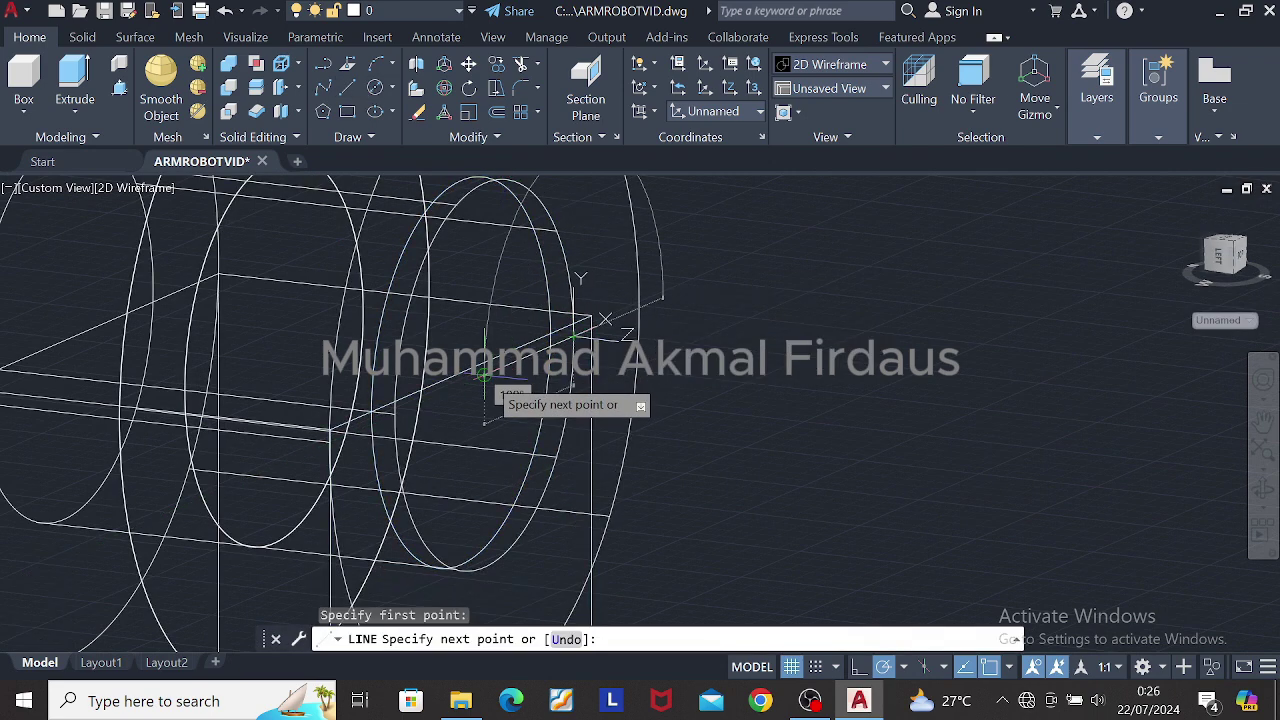
click(395, 414)
key(Escape)
Step: Try to start a circle at the line's midpoint, then erase the line
click(375, 88)
click(485, 375)
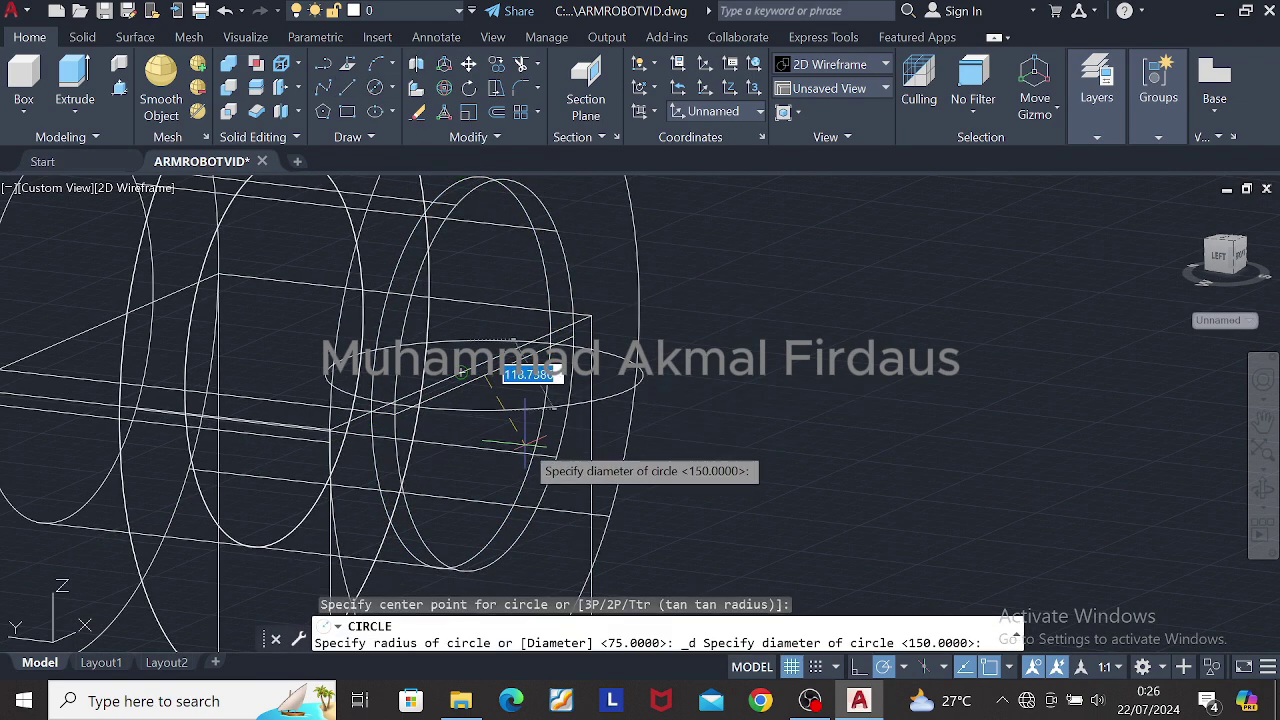
key(Escape)
shift+middle_drag(476, 276, 345, 315)
click(545, 367)
key(Delete)
Step: Draw a 150-diameter circle centred on the block's front top edge inside the bore, and erase it
click(375, 88)
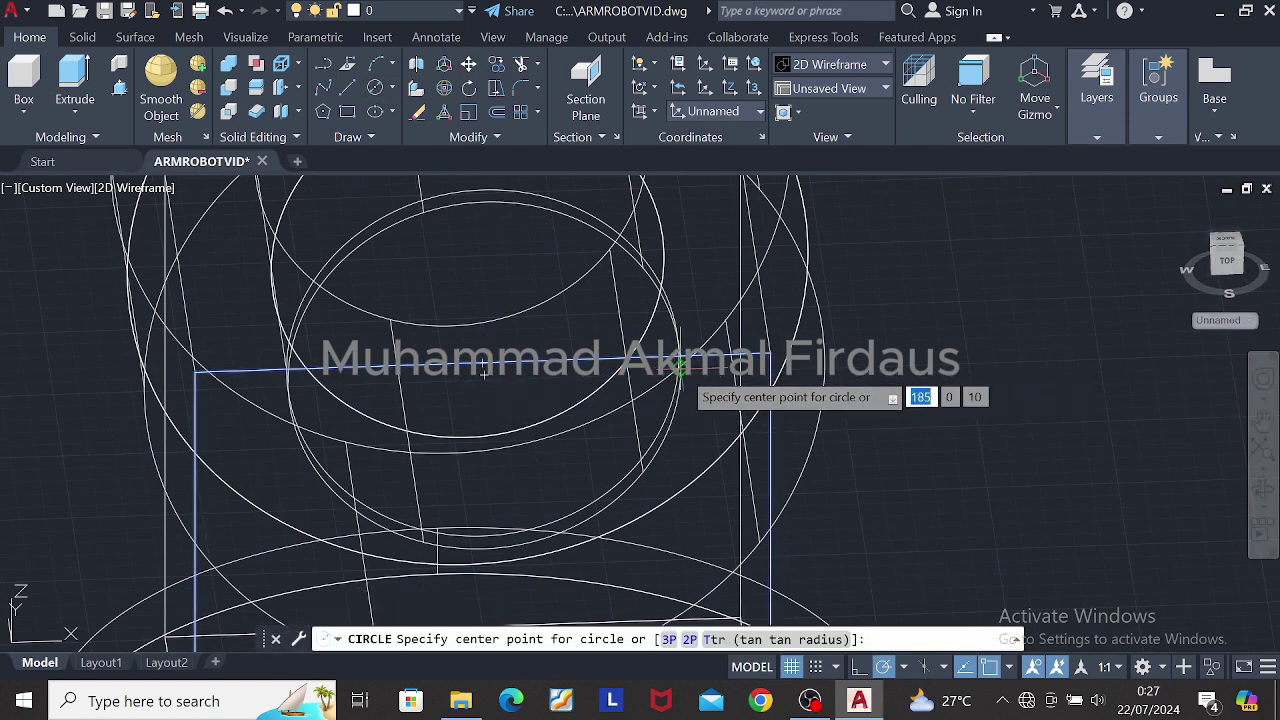
click(527, 371)
text(150)
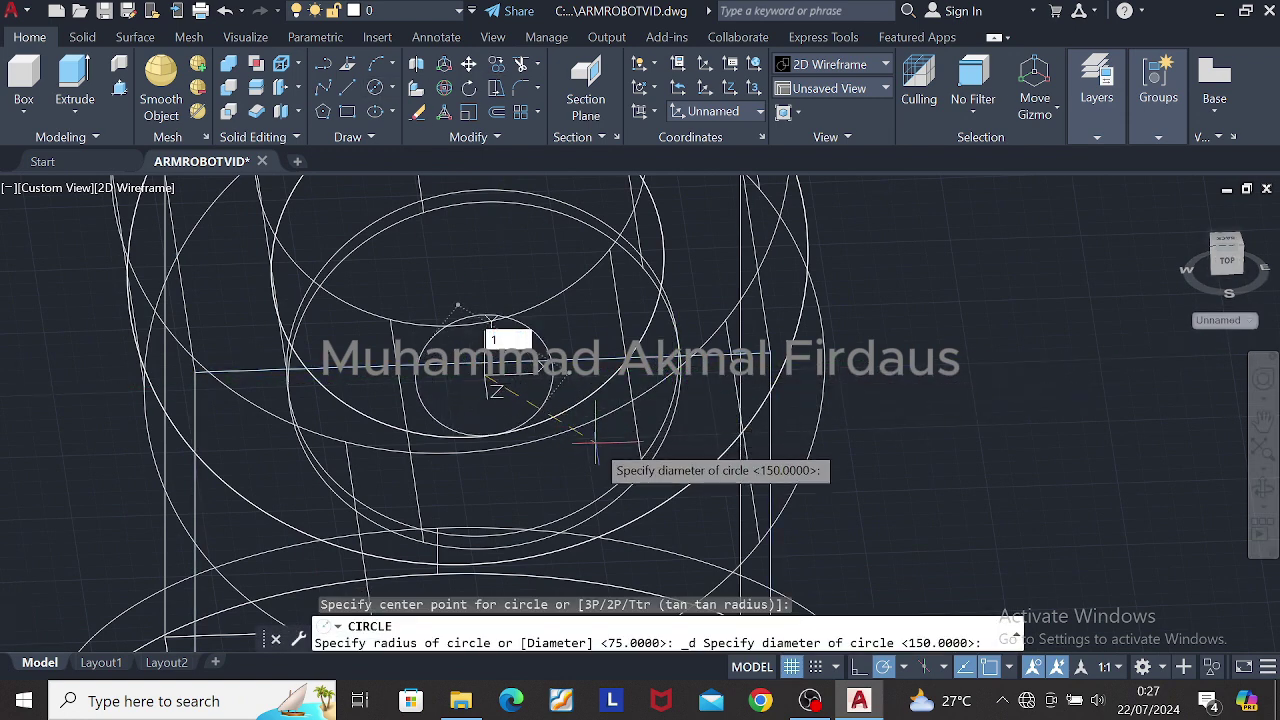
key(Return)
mouse_move(594, 443)
shift+middle_down()
mouse_move(563, 346)
mouse_move(637, 330)
shift+middle_up()
click(640, 326)
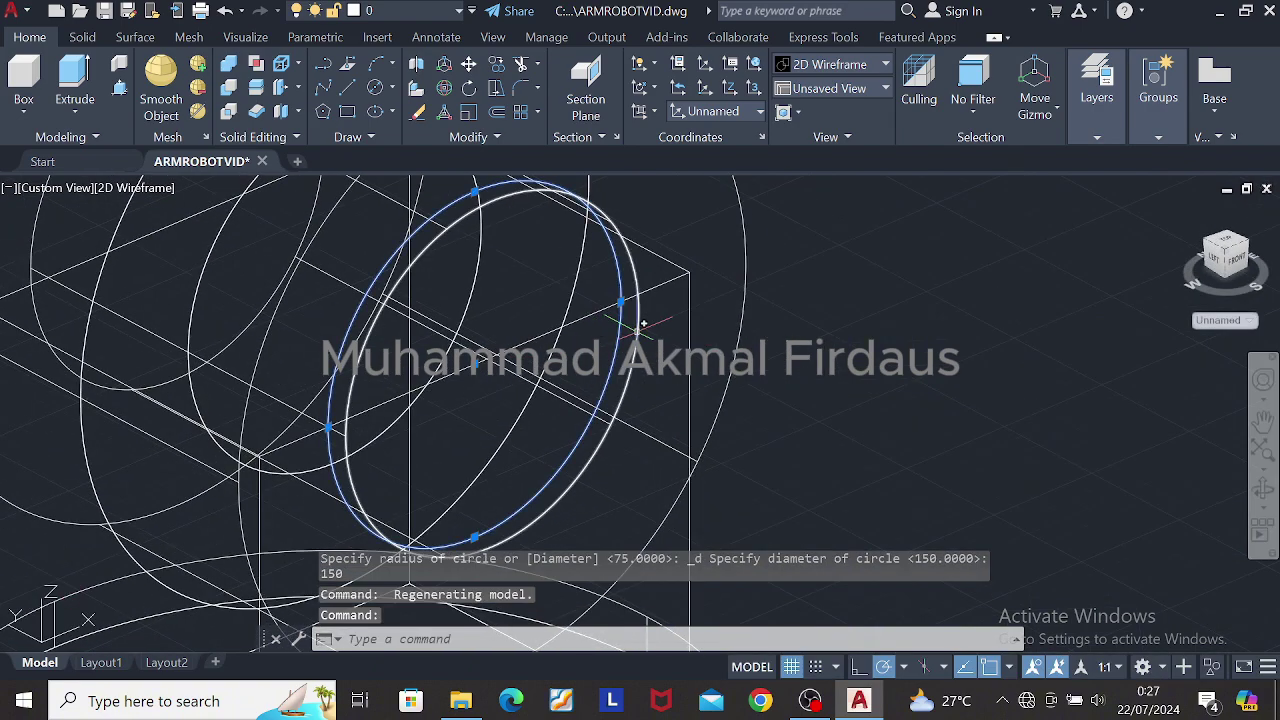
key(Delete)
Step: Set the model's visual style to Shades of Gray
mouse_move(849, 311)
shift+middle_down()
mouse_move(967, 302)
mouse_move(902, 335)
shift+middle_up()
click(852, 65)
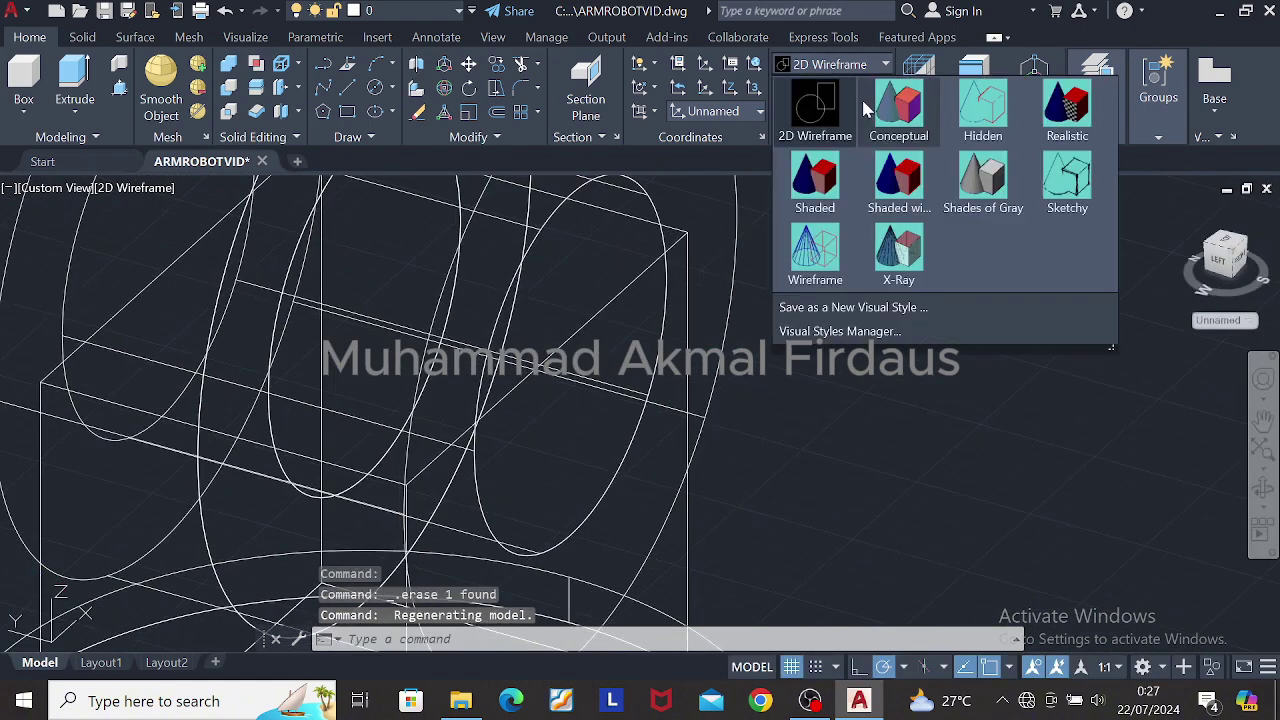
click(912, 182)
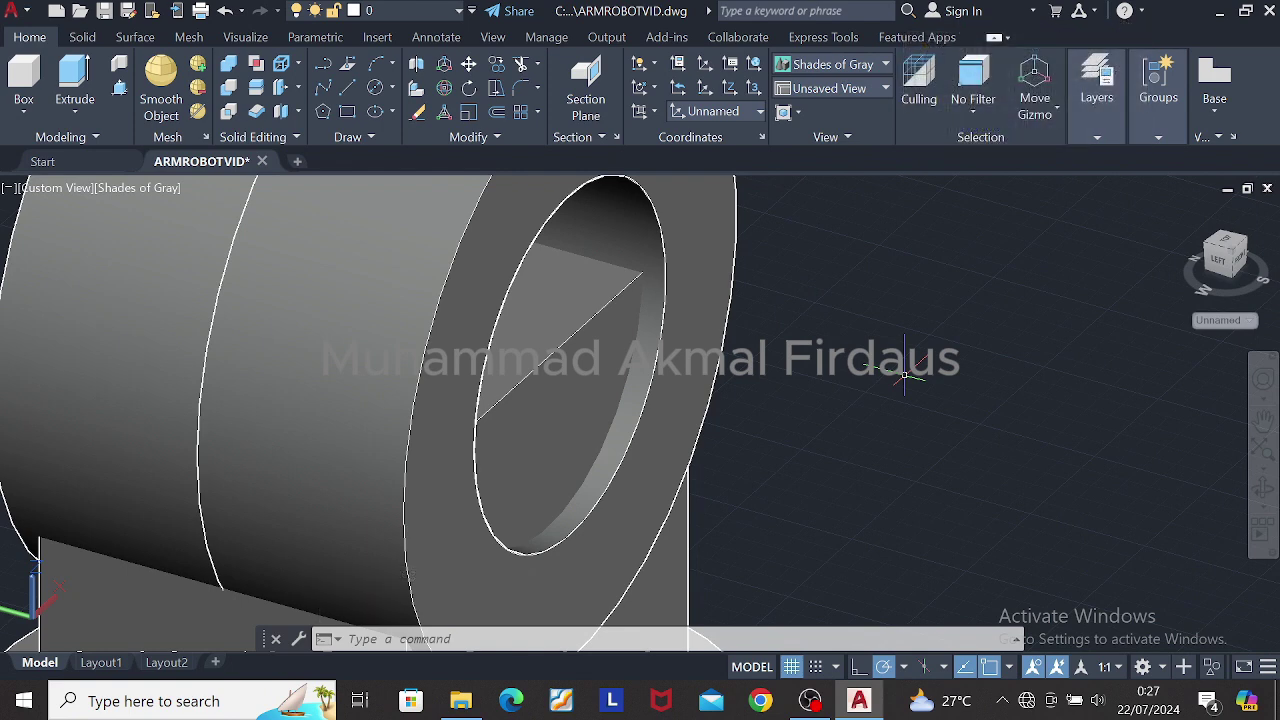
scroll(947, 383, down, 2)
Step: Try to presspull the part of the block that fills the ring's bore
click(119, 88)
shift+middle_drag(900, 350, 812, 345)
key(Return)
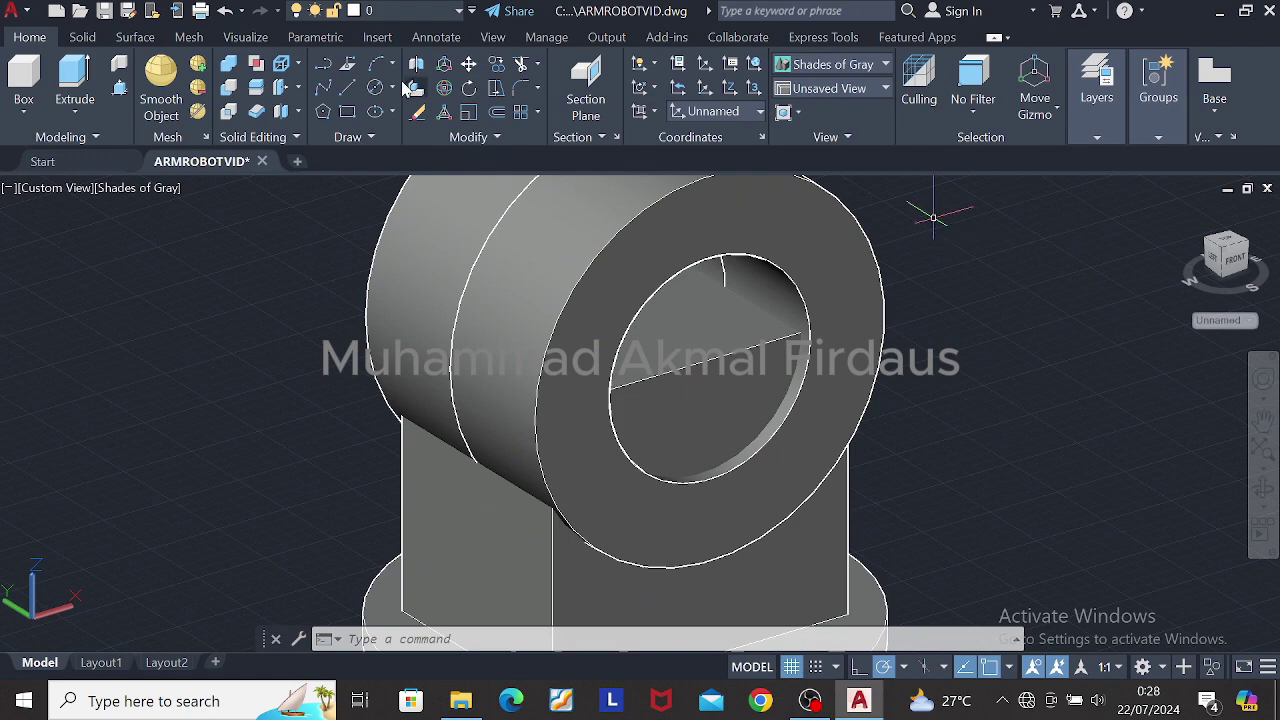
click(119, 88)
shift+middle_drag(833, 342, 807, 354)
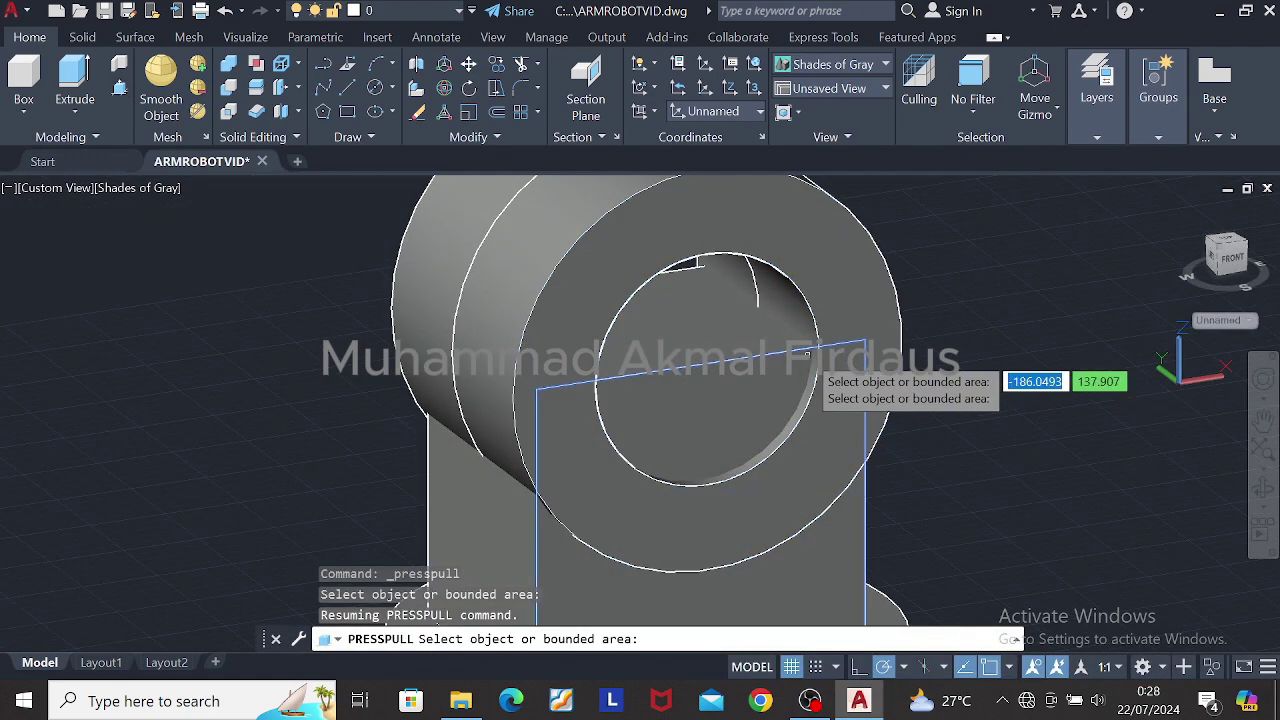
shift+middle_drag(767, 312, 663, 357)
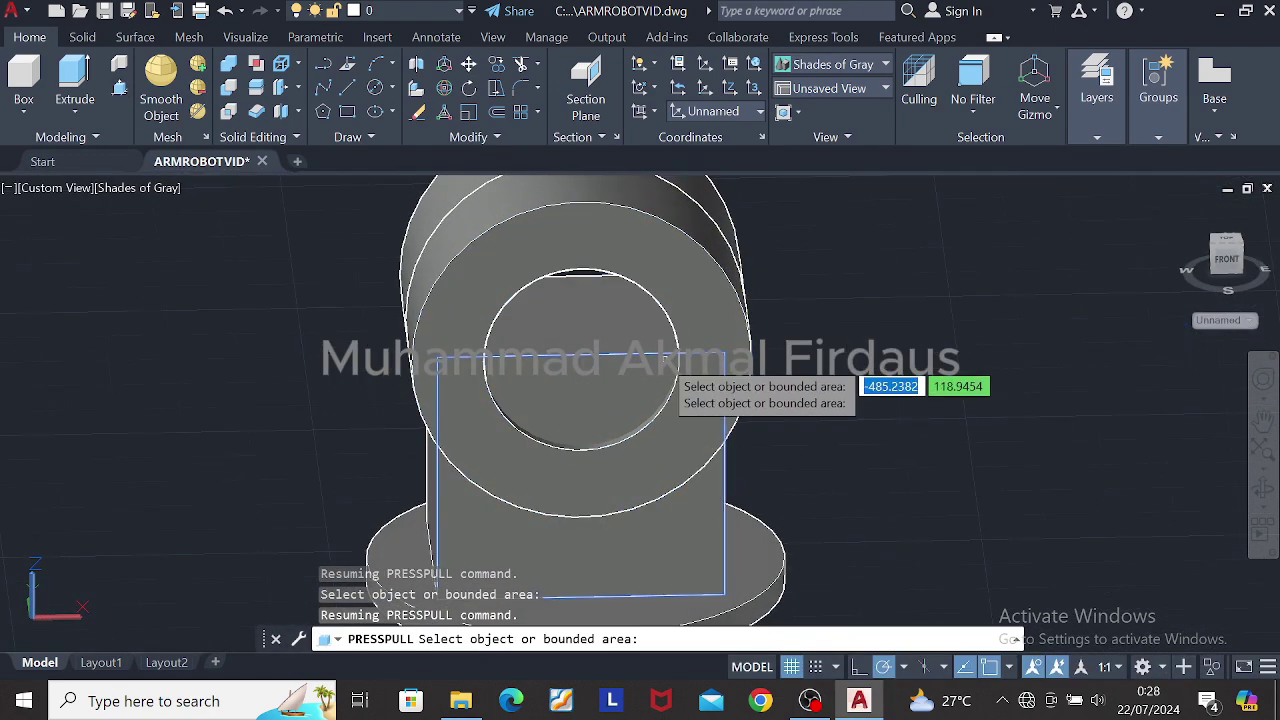
key(Escape)
key(Escape)
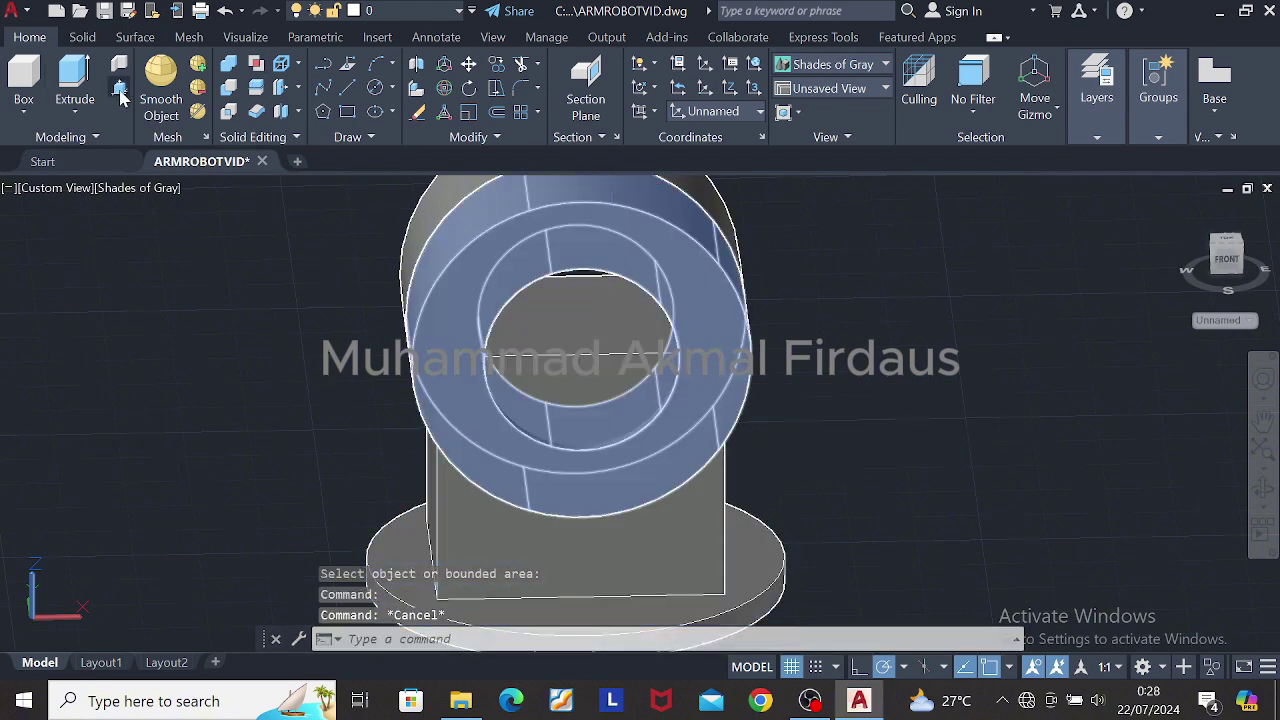
click(119, 88)
scroll(659, 359, up, 3)
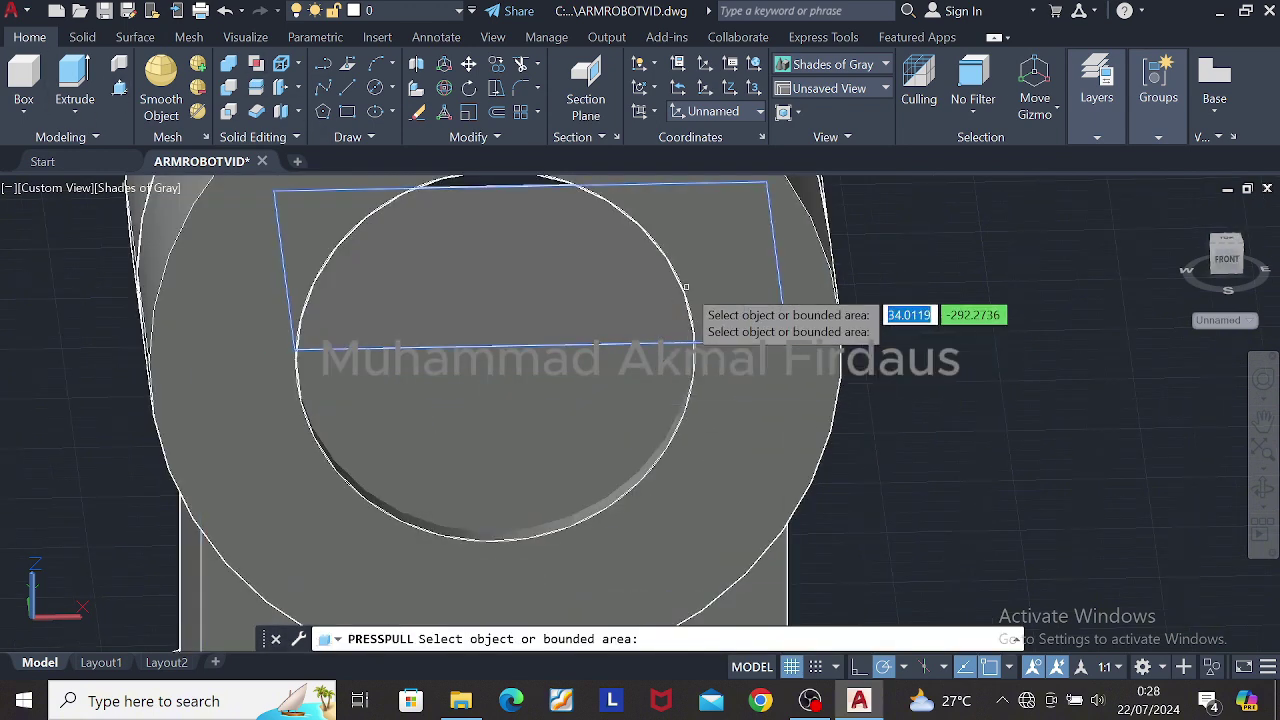
mouse_move(665, 405)
shift+middle_down()
mouse_move(646, 423)
mouse_move(648, 391)
shift+middle_up()
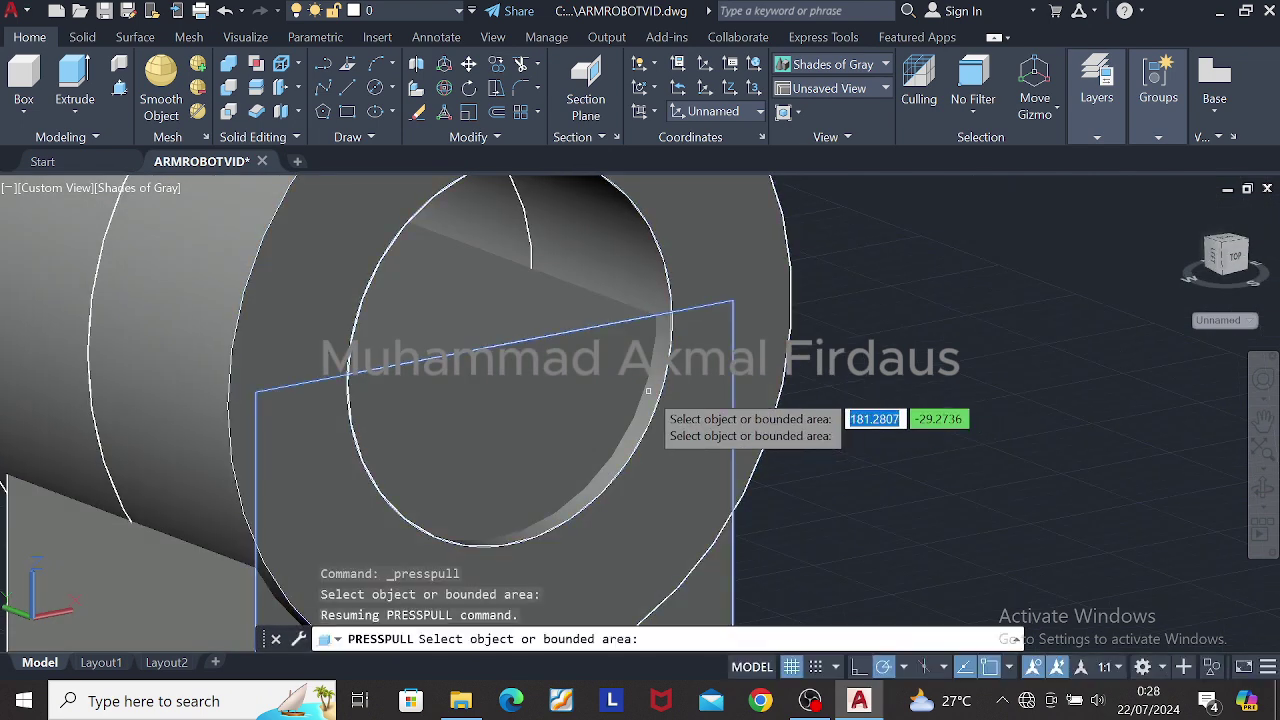
key(Escape)
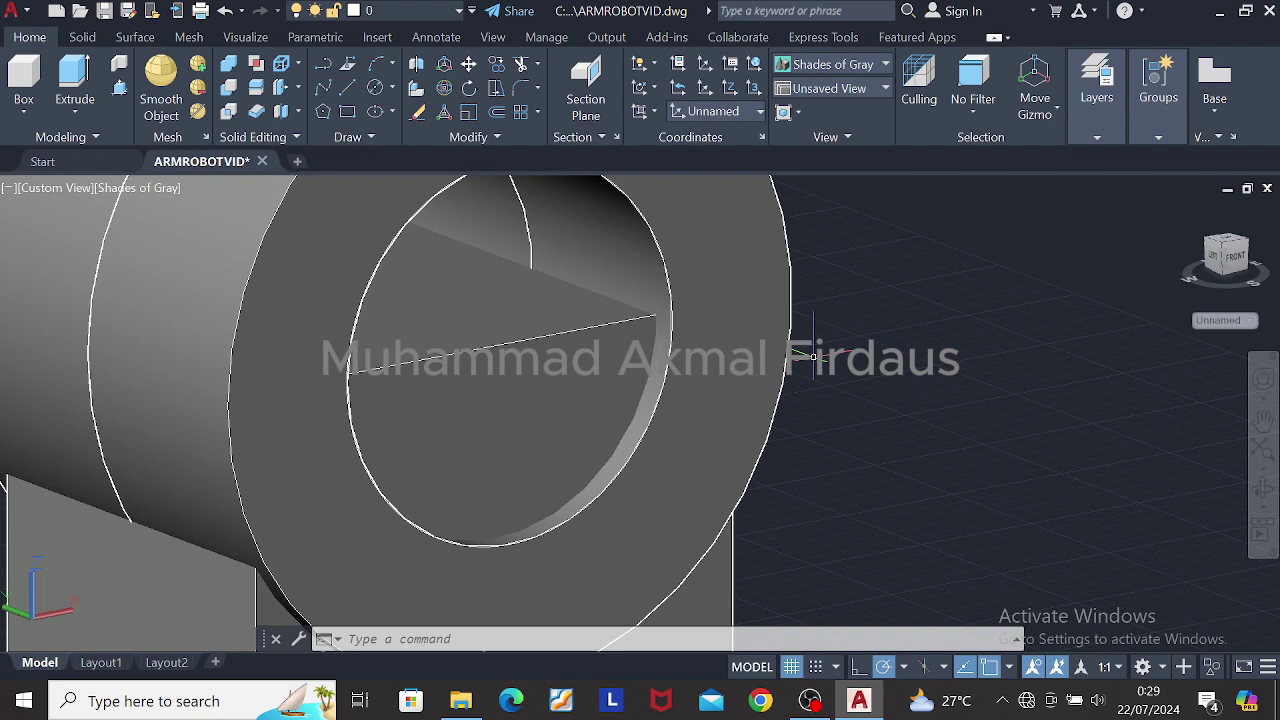
scroll(817, 301, down, 5)
shift+middle_drag(820, 303, 826, 338)
click(120, 89)
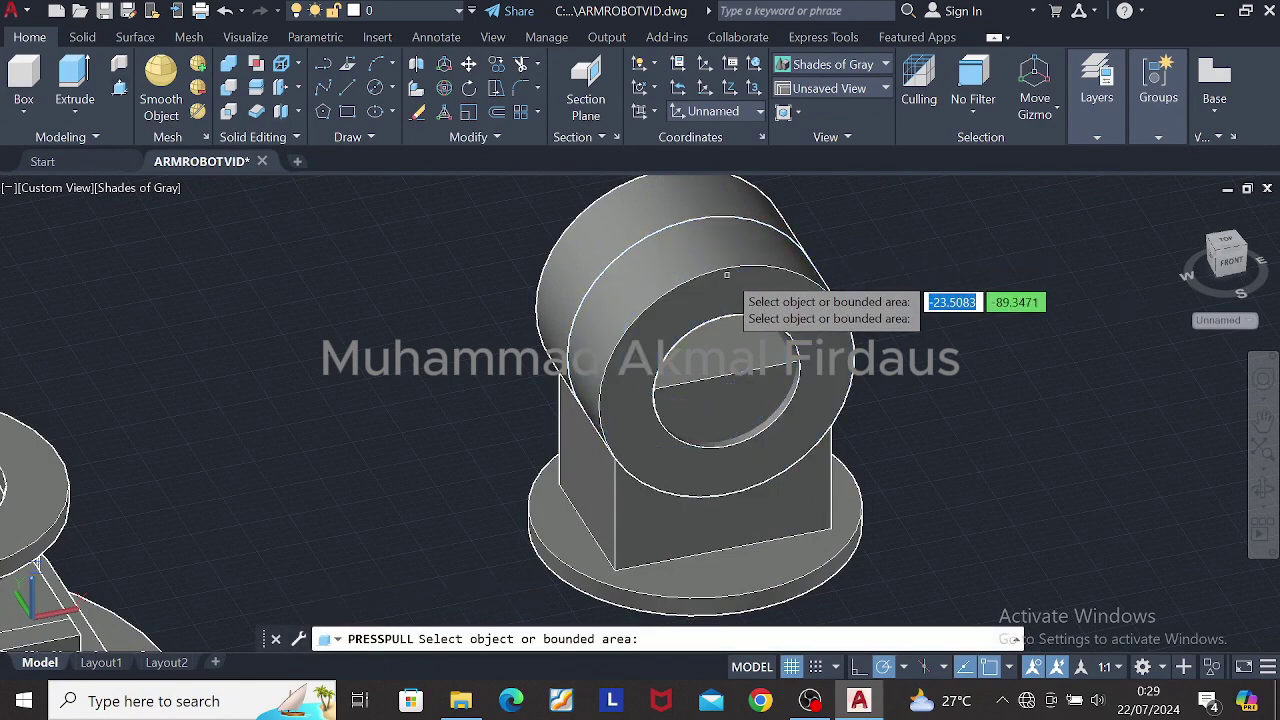
shift+middle_drag(755, 303, 746, 281)
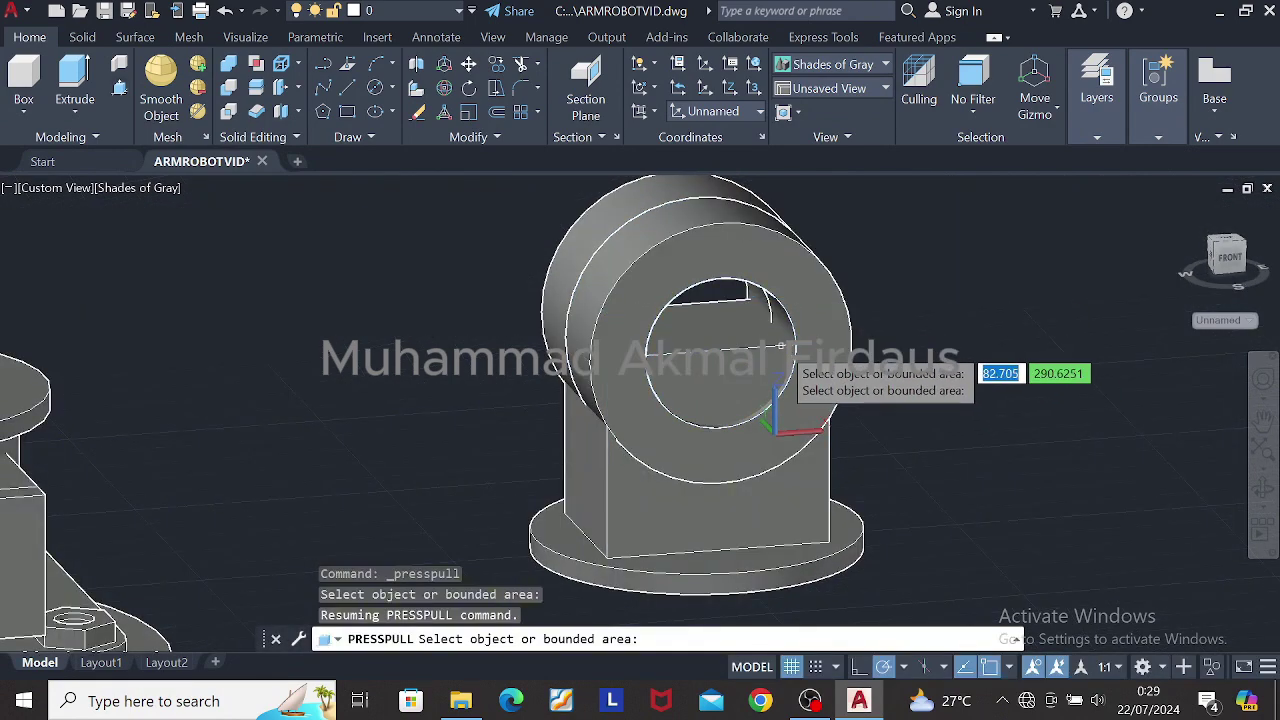
scroll(791, 373, up, 3)
key(Return)
click(746, 324)
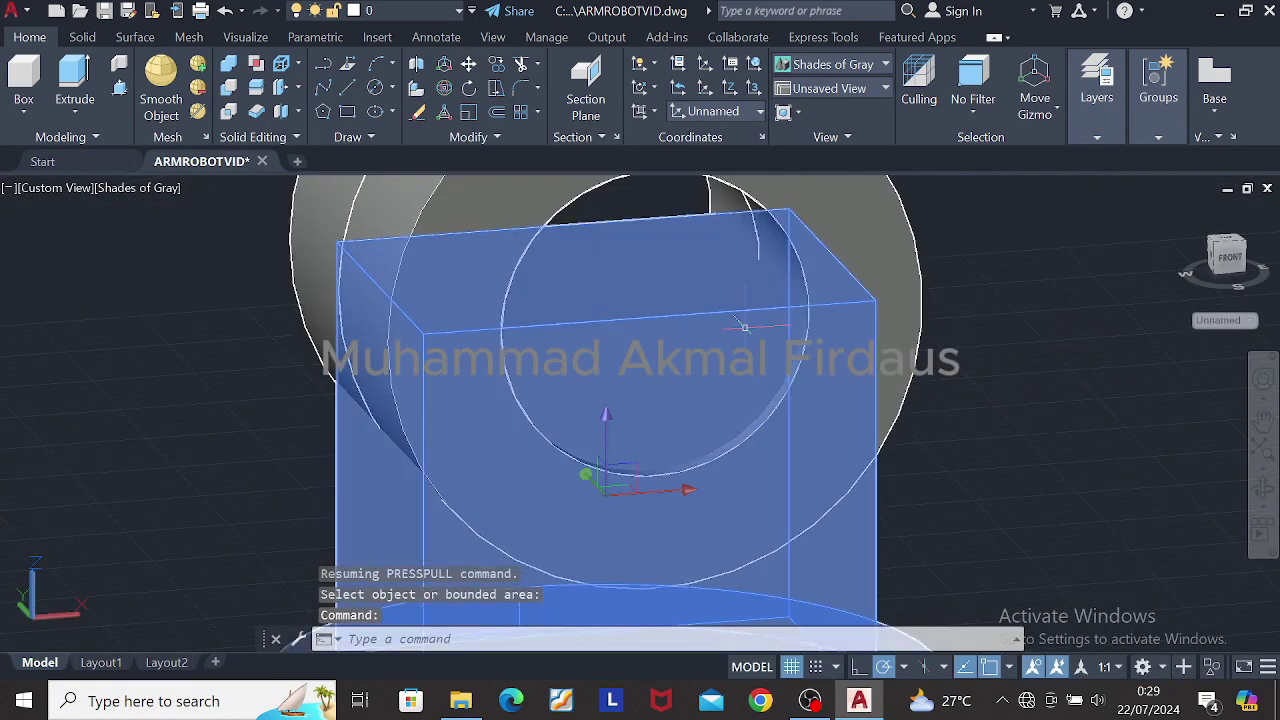
scroll(746, 330, down, 2)
shift+middle_drag(746, 330, 610, 334)
key(Escape)
Step: Try to presspull the block's front face area inside the bore
scroll(930, 318, down, 2)
shift+right_click(926, 318)
click(862, 297)
shift+middle_drag(862, 297, 1267, 379)
scroll(930, 300, up, 2)
middle_drag(930, 300, 856, 333)
click(119, 89)
click(800, 295)
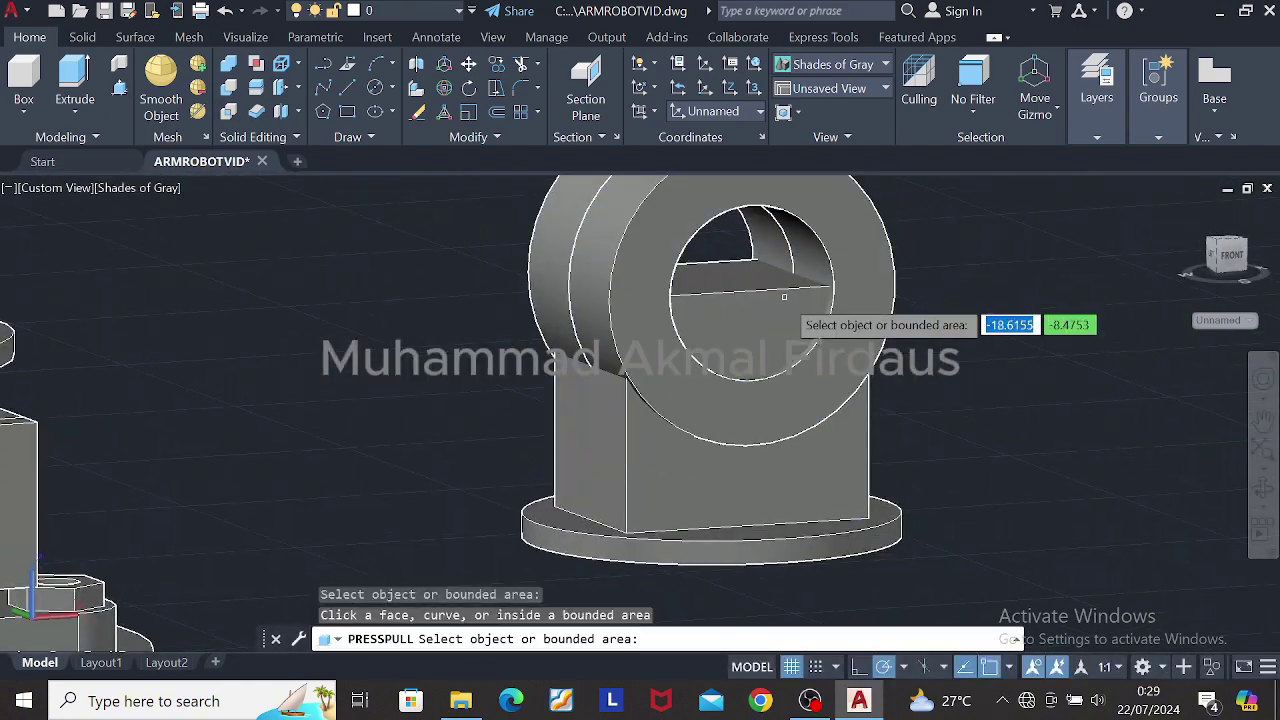
click(786, 294)
click(824, 314)
key(Escape)
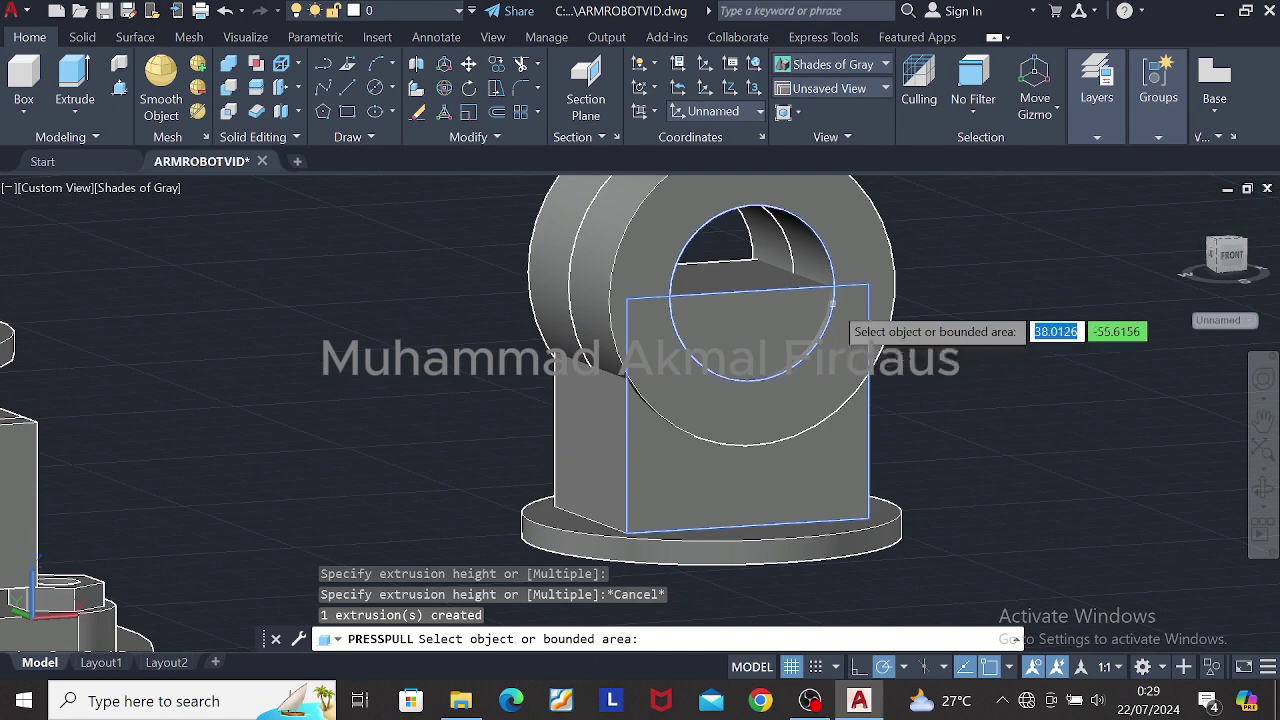
Step: Try to presspull at the bore's circular edge, and undo the Presspull operations
click(833, 300)
click(472, 230)
scroll(762, 266, down, 2)
key(ctrl+z)
key(Escape)
key(ctrl+z)
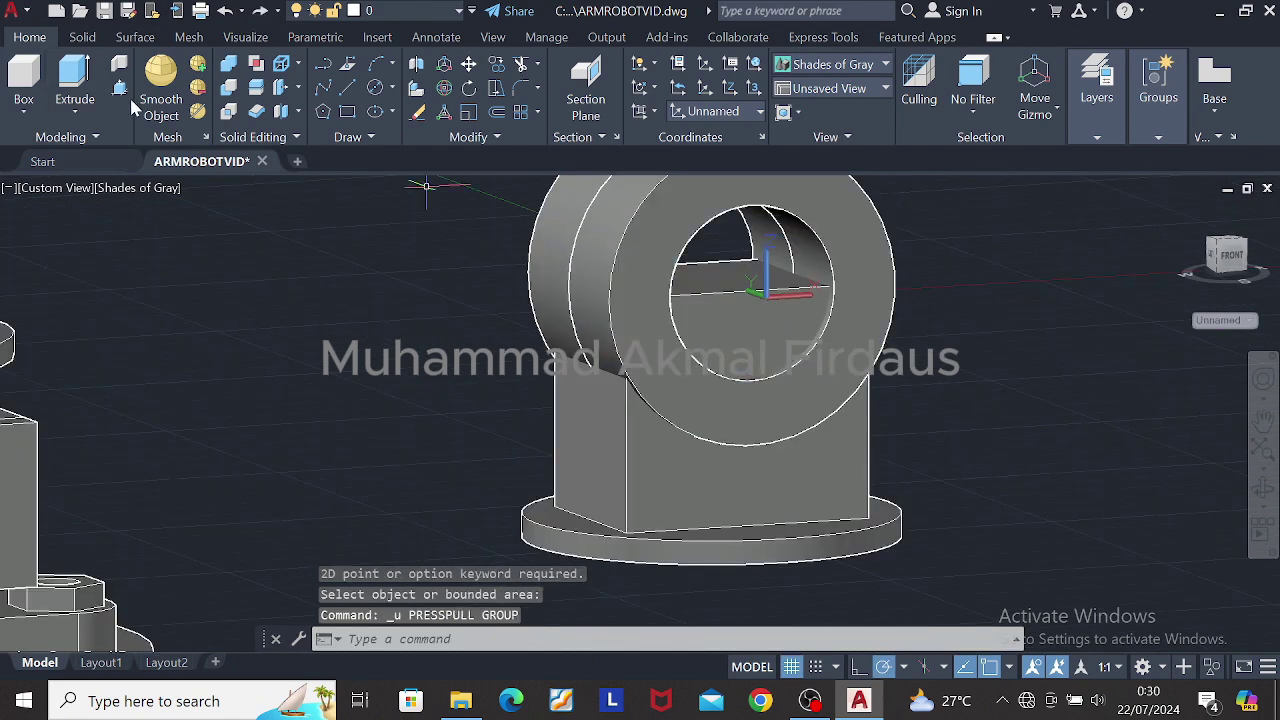
scroll(782, 287, down, 4)
scroll(926, 258, down, 5)
middle_drag(926, 258, 875, 376)
key(Escape)
click(819, 387)
click(820, 387)
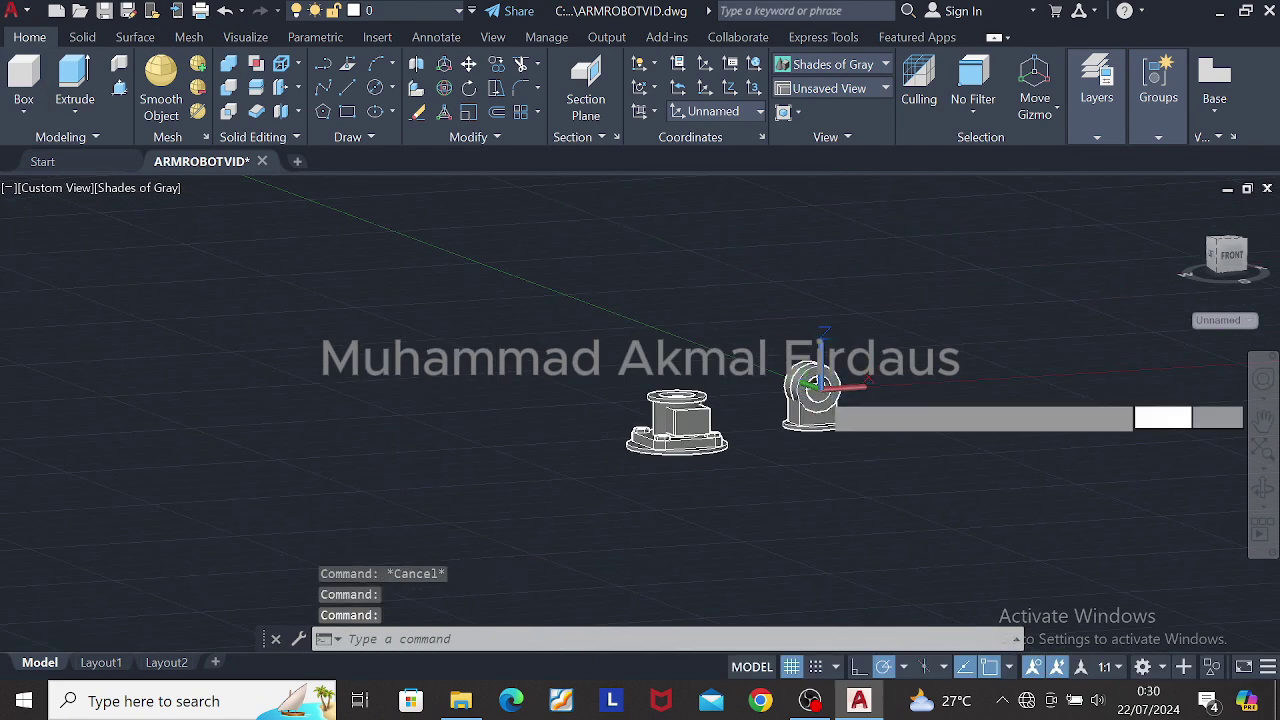
click(367, 412)
shift+middle_drag(780, 340, 720, 390)
scroll(665, 240, up, 8)
shift+middle_drag(665, 250, 570, 205)
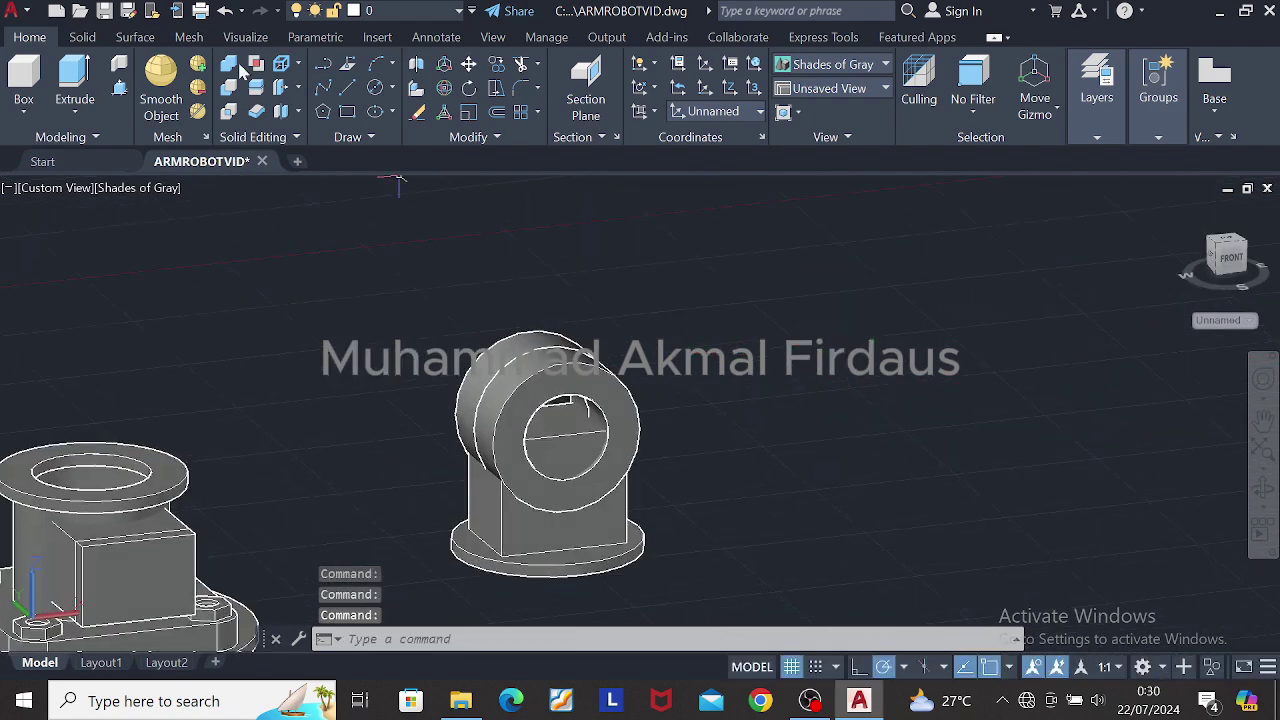
Step: Try again to presspull the block material inside the ring's bore
click(119, 88)
scroll(708, 410, up, 3)
middle_drag(708, 410, 1055, 440)
shift+middle_drag(1012, 368, 814, 361)
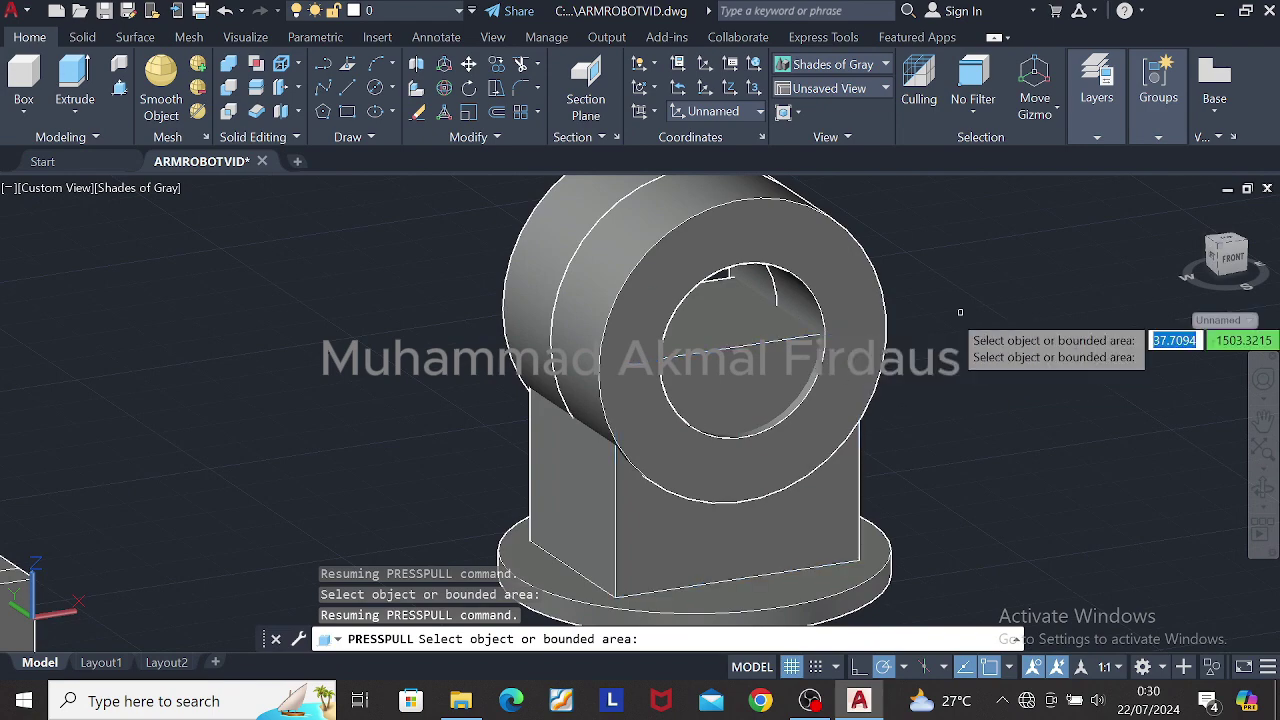
key(Escape)
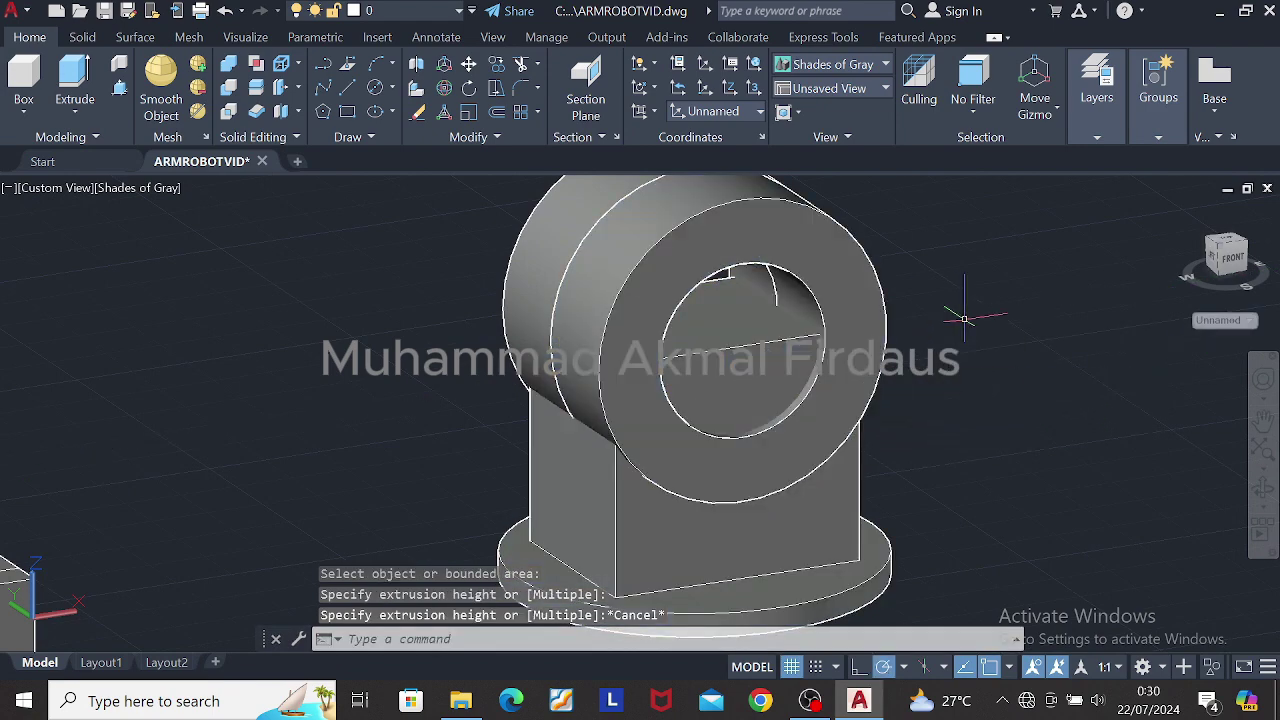
Step: Draw a circle with a diameter of 150, centred on the midpoint of the block's front top edge
scroll(986, 340, up, 3)
click(375, 87)
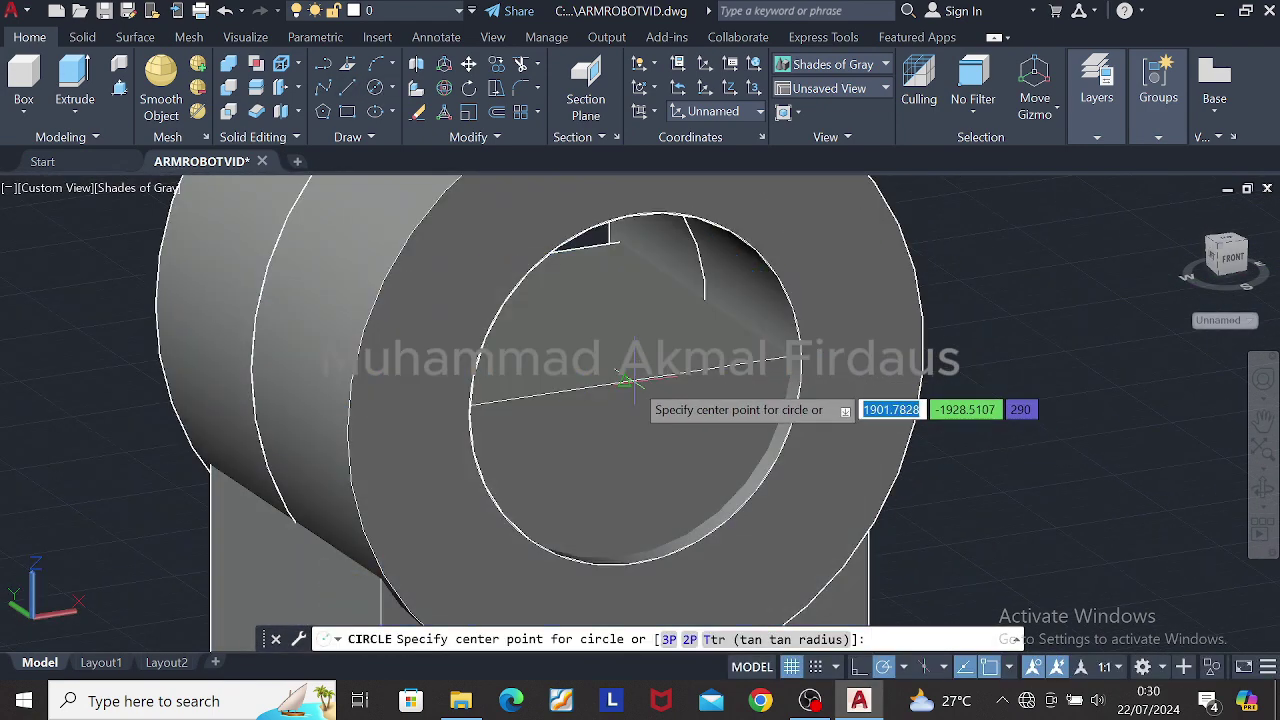
click(635, 388)
text(d)
key(Return)
text(150)
key(Return)
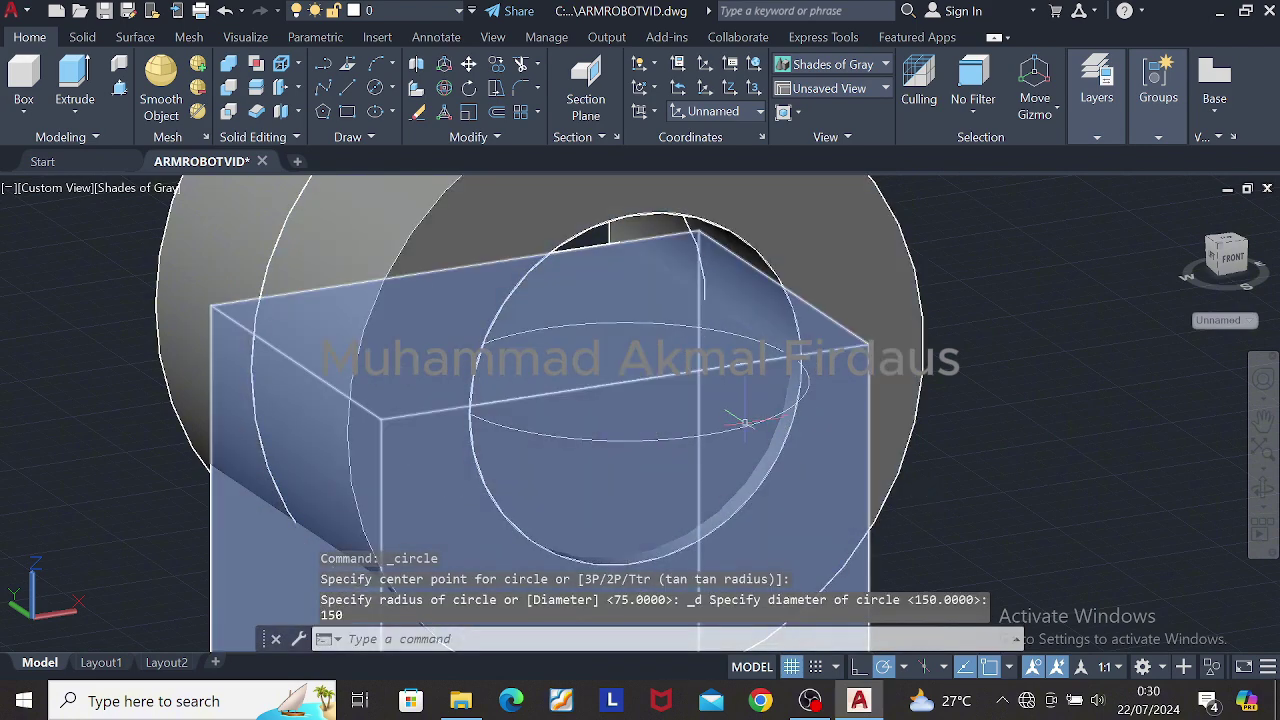
Step: Rotate the new circle upright into the plane of the block's front face
click(741, 428)
click(444, 88)
click(651, 398)
key(Escape)
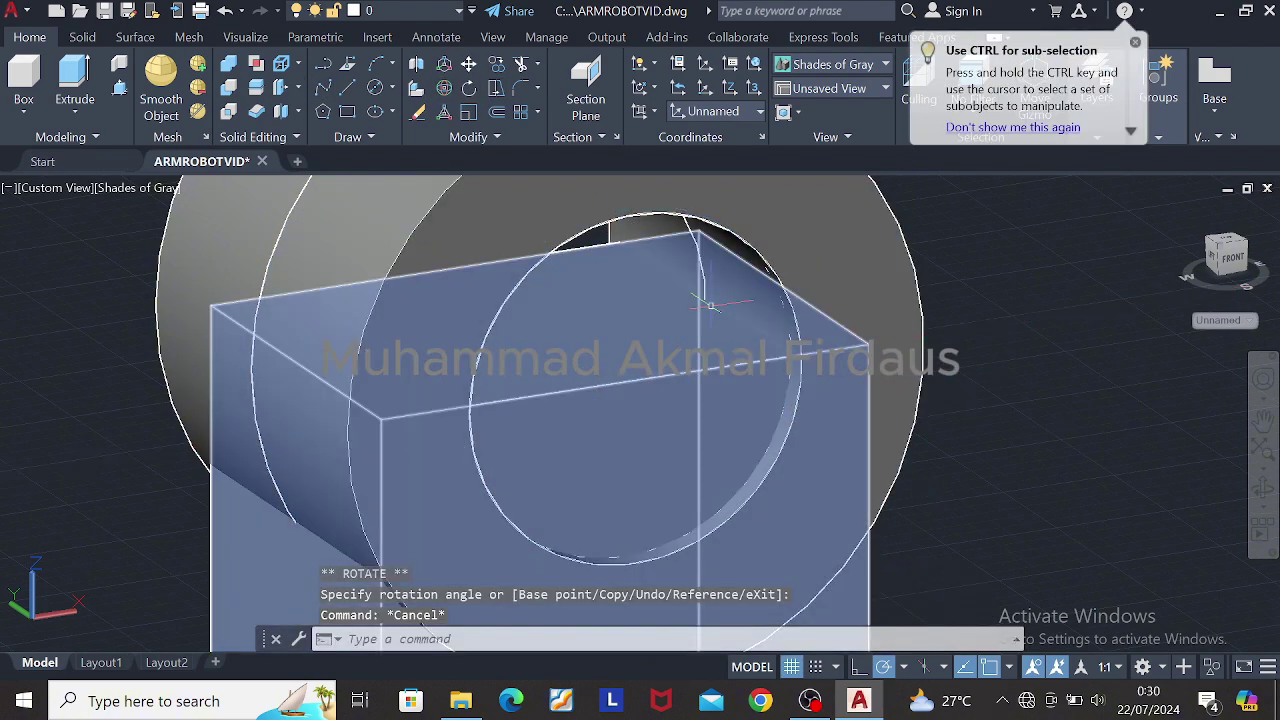
Step: Presspull the circle's lower half region back through the block to clear the ring's bore
click(119, 87)
click(776, 386)
shift+middle_drag(275, 275, 299, 383)
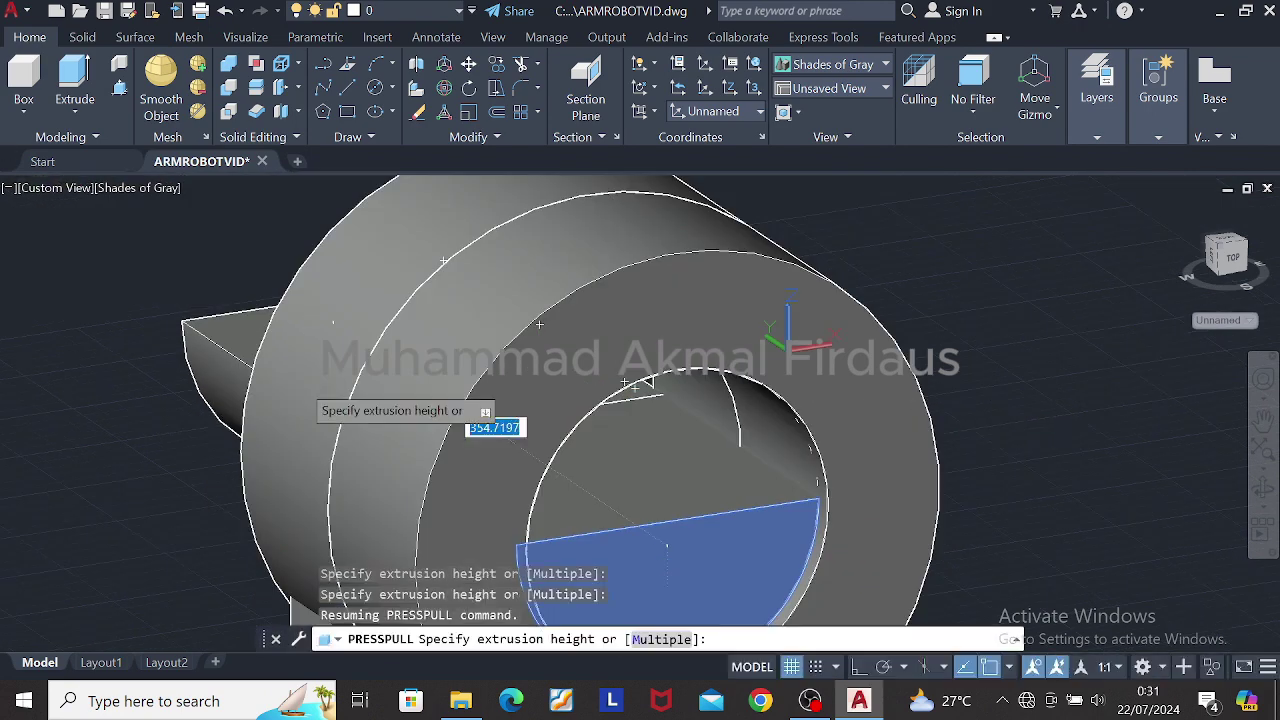
click(200, 325)
key(Return)
Step: Examine the opened bore in the 2D Wireframe visual style and return to Shades of Gray
scroll(822, 375, down, 4)
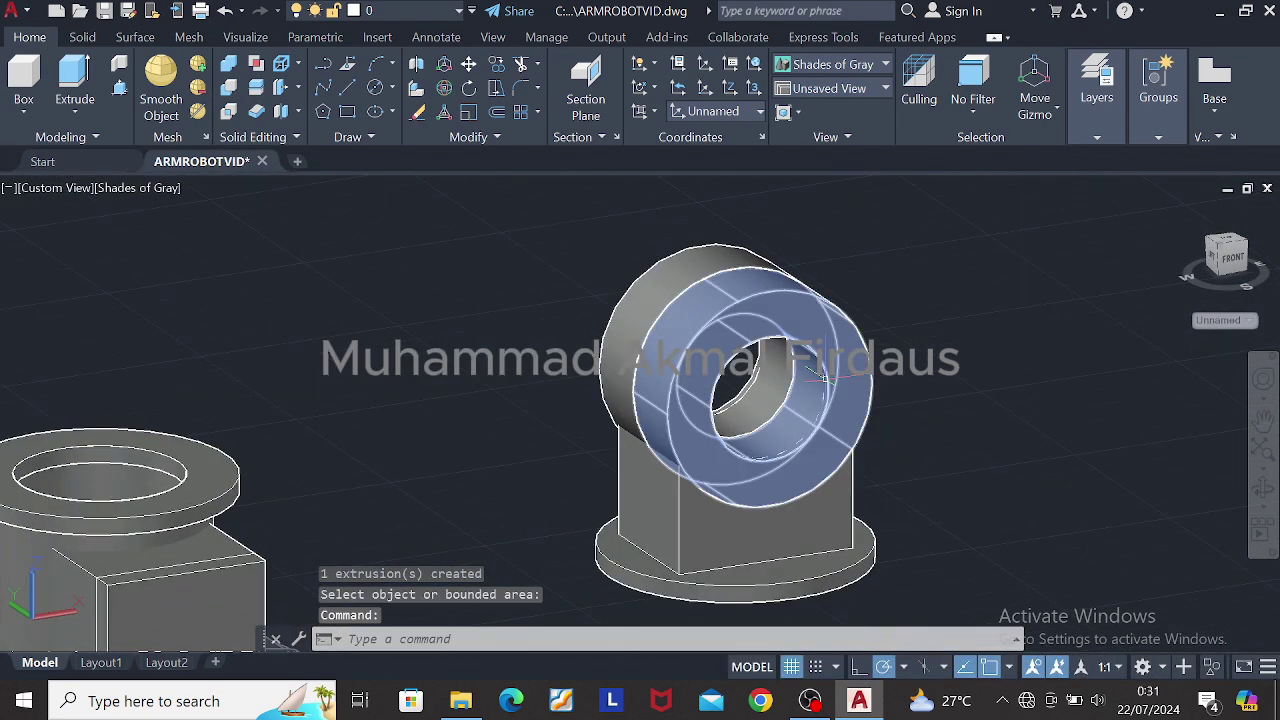
scroll(835, 378, up, 3)
click(830, 65)
click(820, 92)
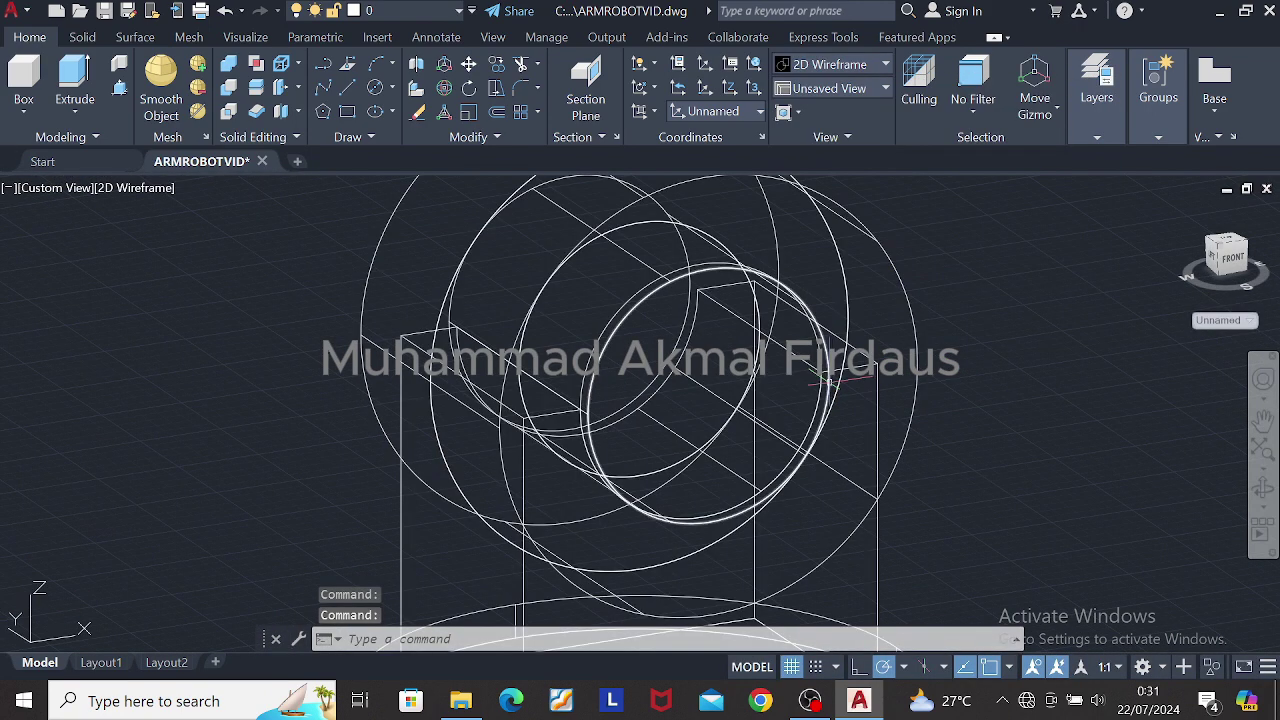
click(830, 64)
click(980, 186)
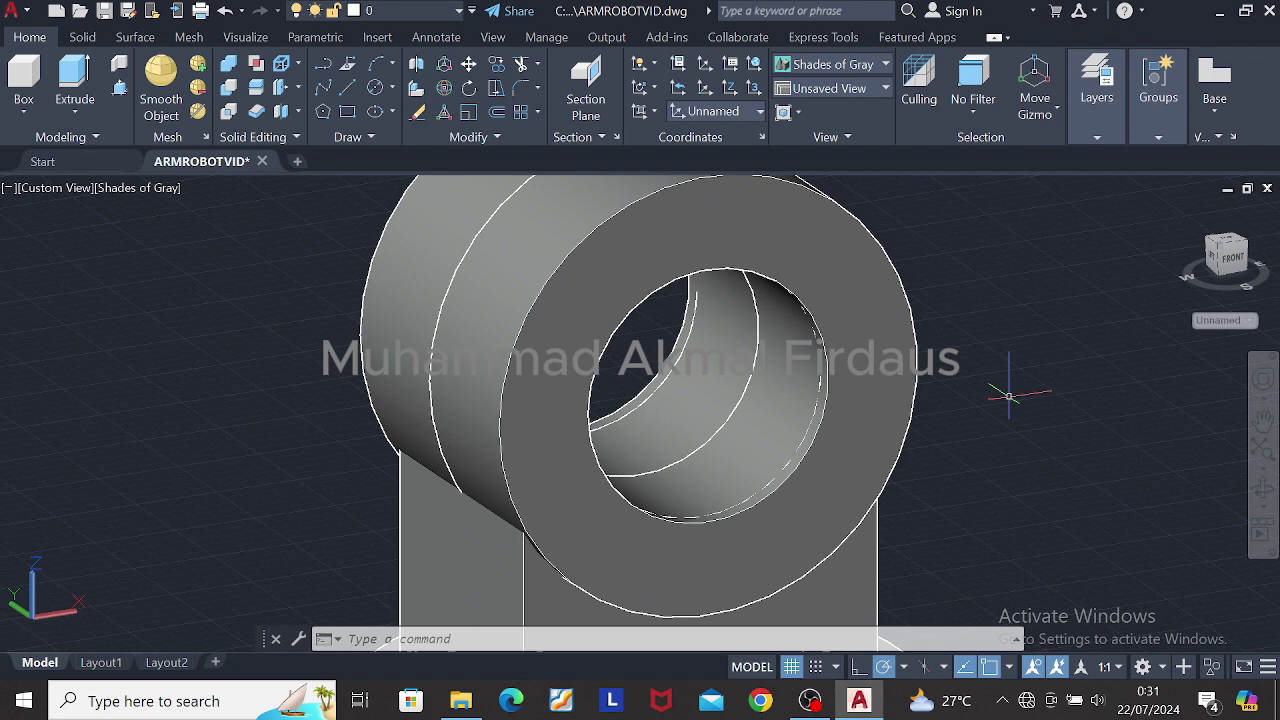
Step: Draw a circle with a diameter of 200, centred on the underside of the joint part's round flange
scroll(1009, 396, down, 5)
shift+middle_drag(1009, 396, 960, 190)
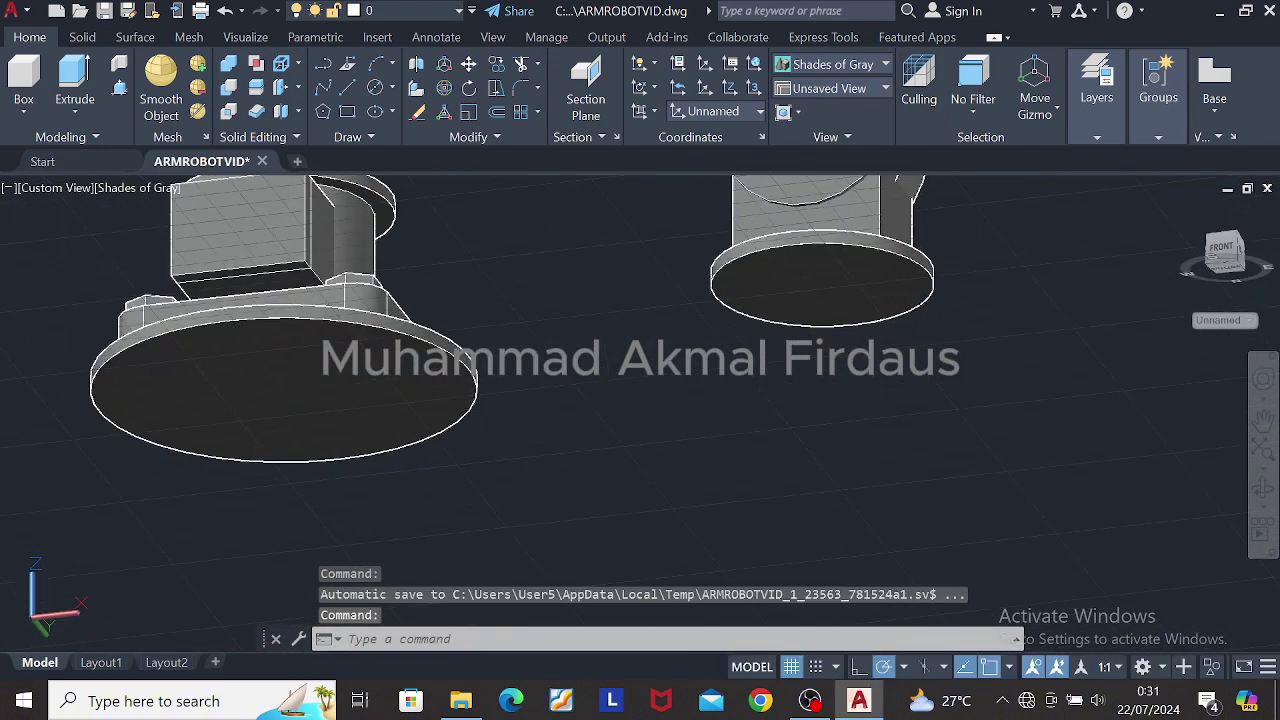
shift+middle_drag(1020, 340, 891, 378)
click(378, 91)
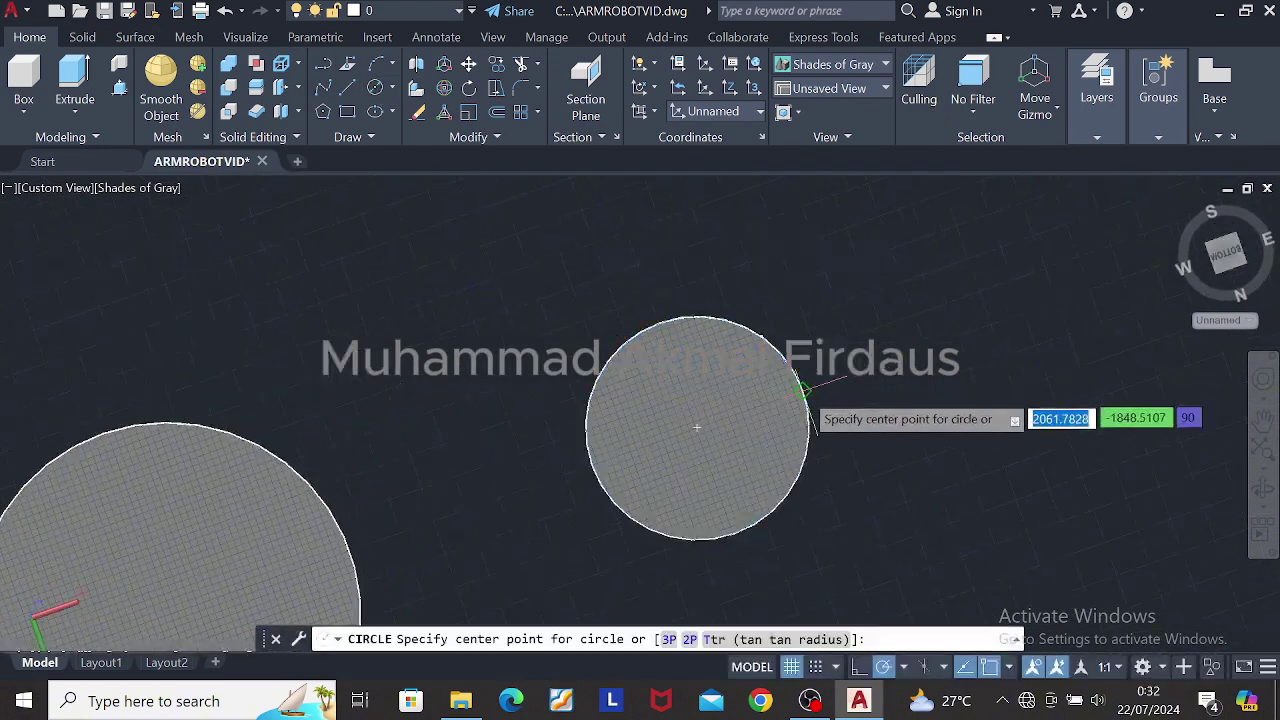
scroll(697, 428, up, 2)
scroll(697, 428, down, 3)
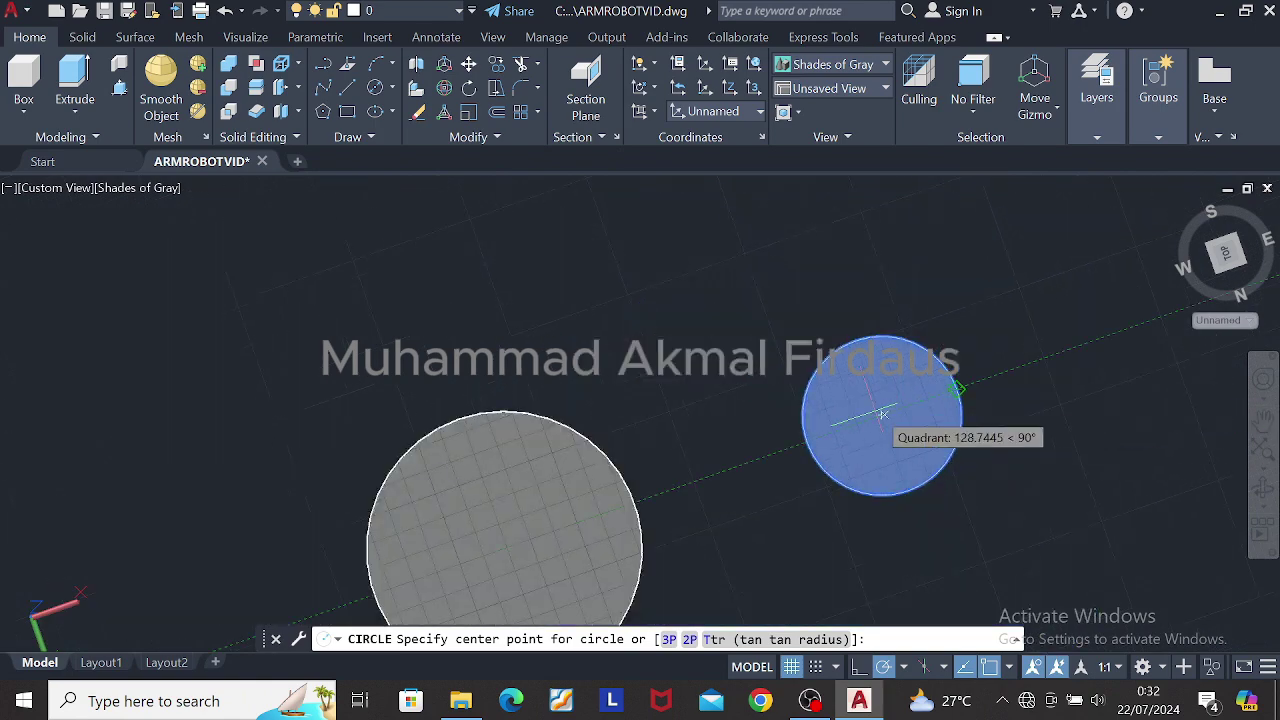
click(882, 415)
text(d)
key(Return)
text(200)
key(Return)
key(Escape)
Step: Presspull the new circle's area 100 downward from the flange's underside to form a round boss
click(118, 89)
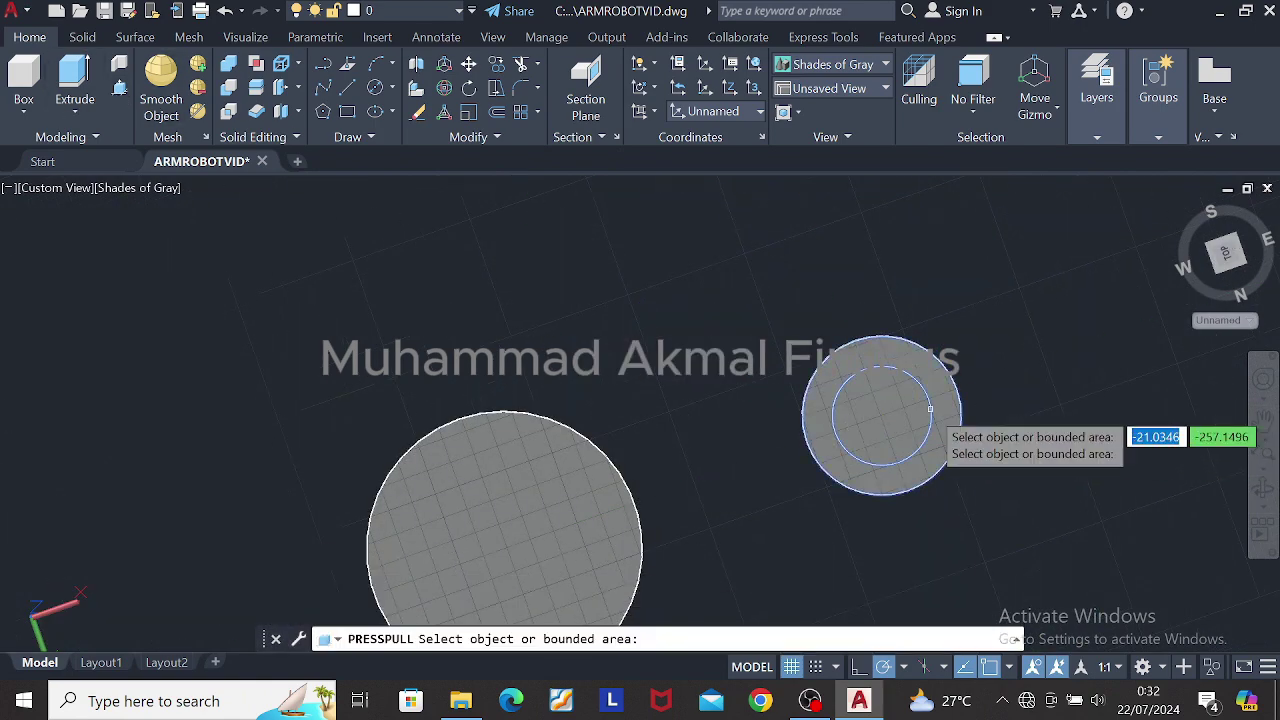
click(881, 415)
shift+middle_drag(881, 415, 840, 414)
text(100)
key(Return)
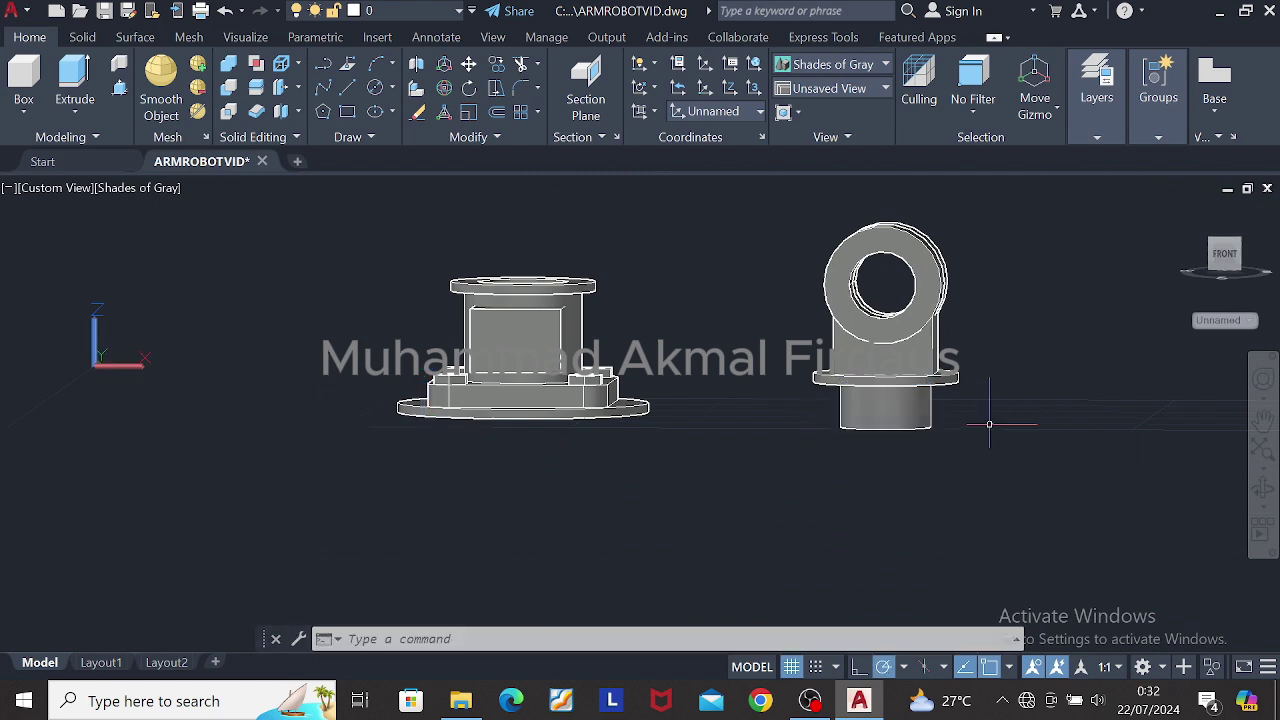
scroll(988, 243, down, 5)
shift+middle_drag(988, 243, 988, 330)
key(Escape)
scroll(970, 304, up, 4)
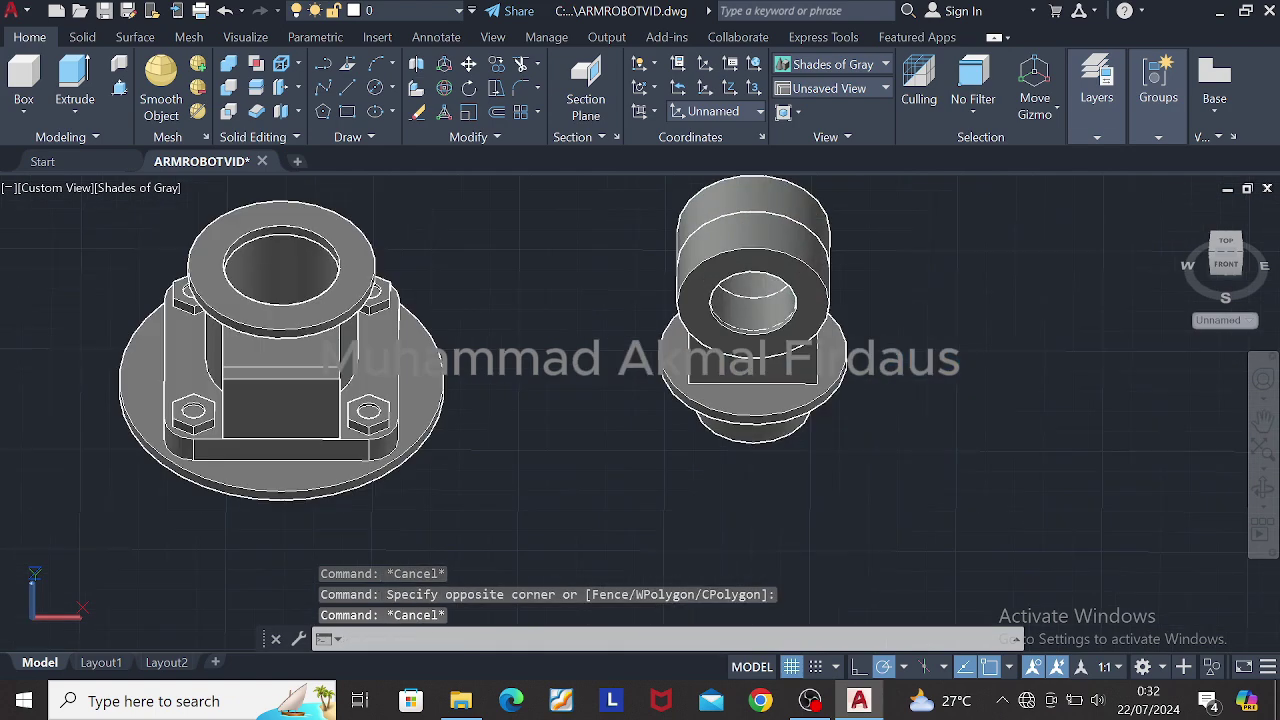
shift+middle_drag(969, 303, 990, 332)
click(820, 245)
key(Escape)
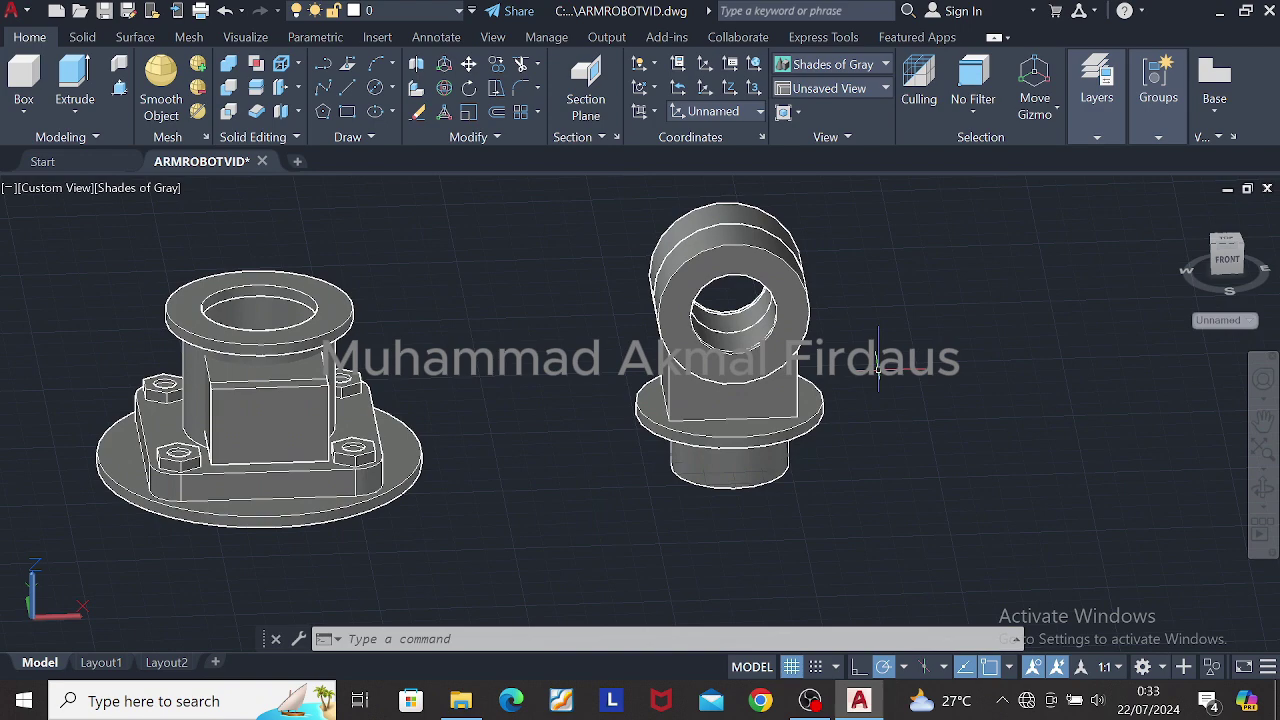
Step: Try to rotate the whole joint part a quarter turn about its centre in plan view, and undo the rotation
scroll(881, 230, down, 2)
shift+middle_drag(879, 318, 871, 560)
click(685, 218)
click(945, 378)
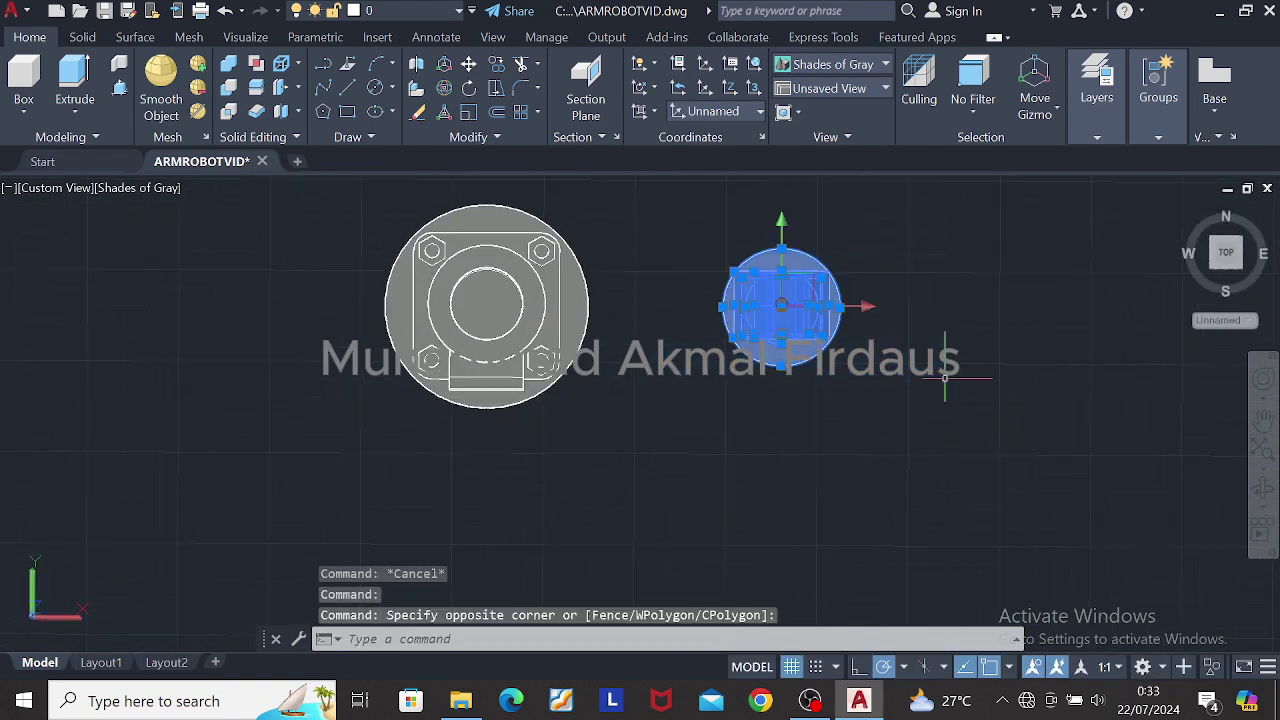
click(480, 88)
click(781, 305)
click(781, 197)
key(Escape)
shift+middle_drag(1000, 500, 1055, 390)
key(ctrl+z)
key(ctrl+z)
key(ctrl+z)
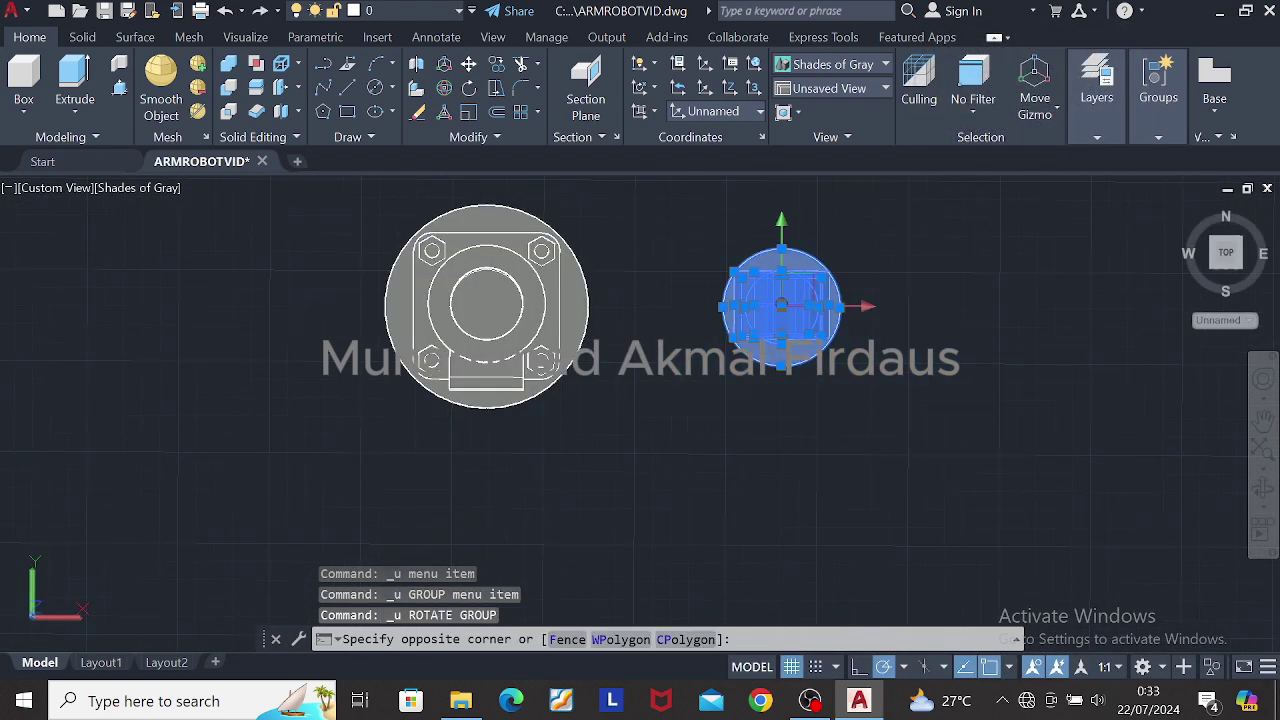
Step: Rotate the whole joint part a quarter turn about its vertical axis
click(445, 66)
click(444, 88)
key(Escape)
click(675, 221)
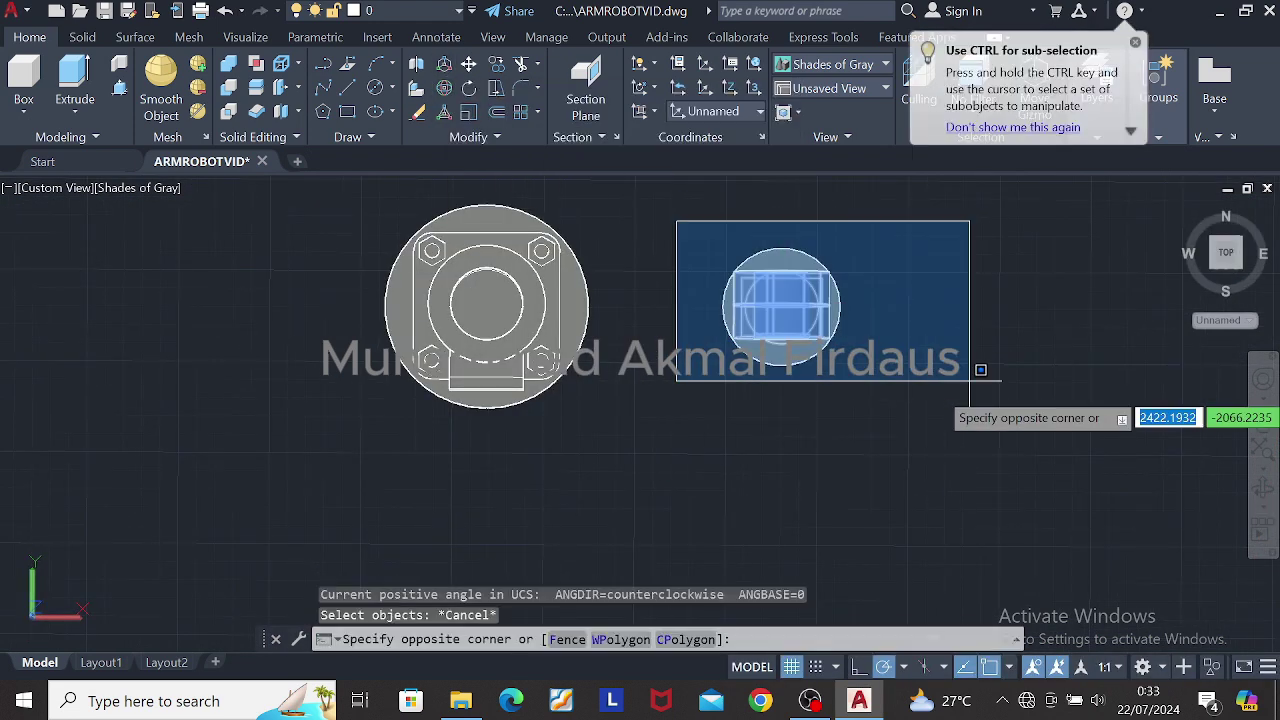
click(971, 378)
click(444, 88)
shift+middle_drag(791, 467, 897, 583)
click(822, 354)
click(818, 203)
key(Escape)
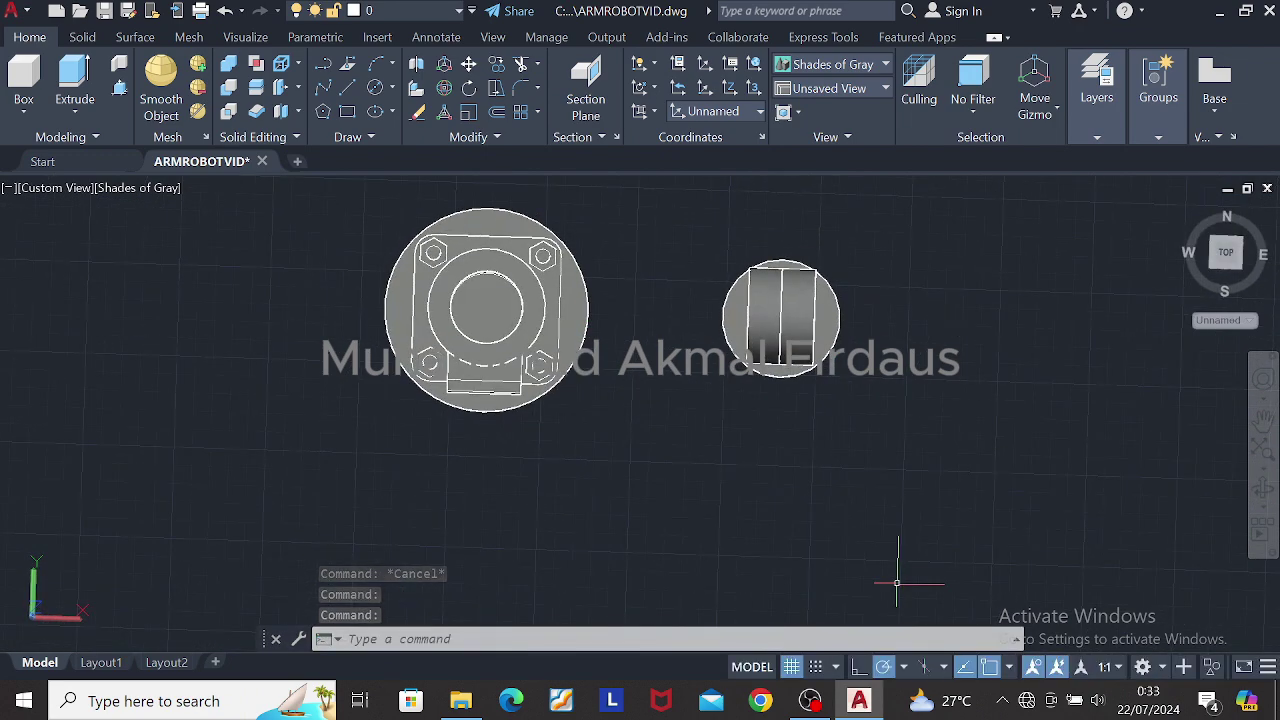
Step: Show the model in 2D Wireframe and erase the leftover rectangle at the foot of the joint's block
shift+middle_drag(967, 336, 866, 243)
scroll(870, 300, up, 3)
middle_drag(870, 300, 868, 207)
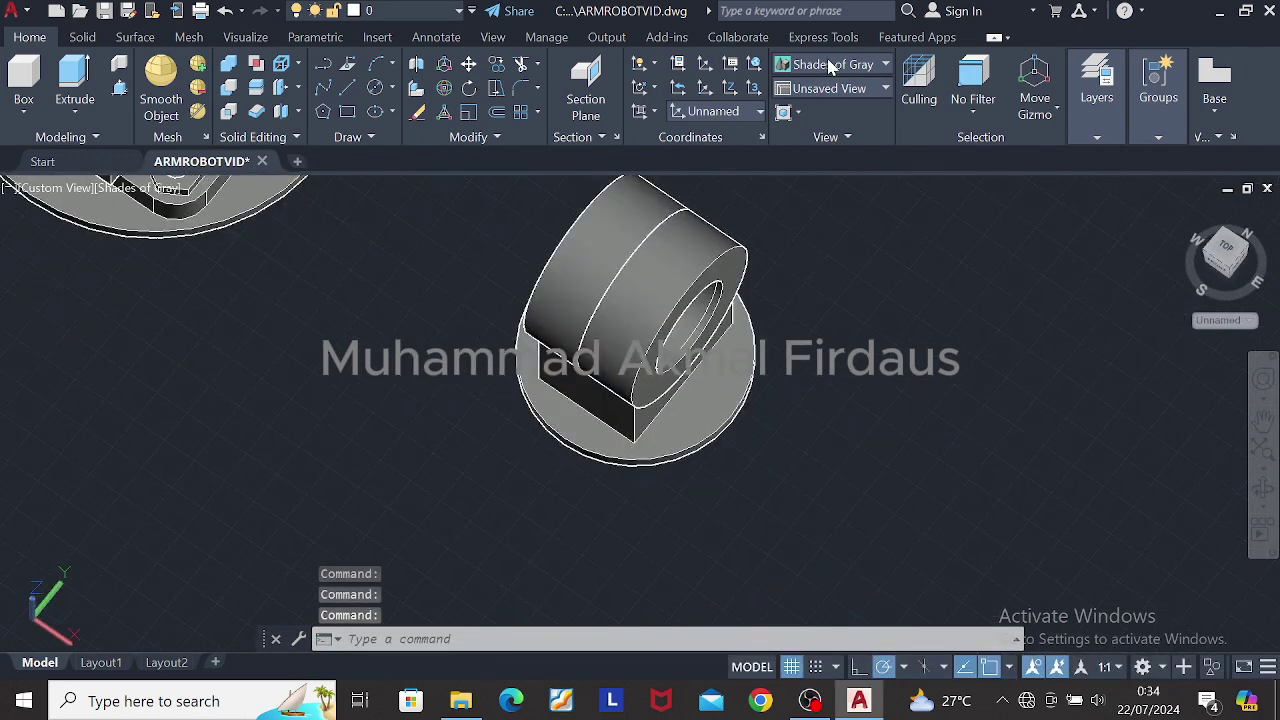
click(831, 64)
click(814, 112)
scroll(750, 335, up, 3)
middle_drag(750, 335, 520, 290)
shift+middle_drag(725, 378, 679, 407)
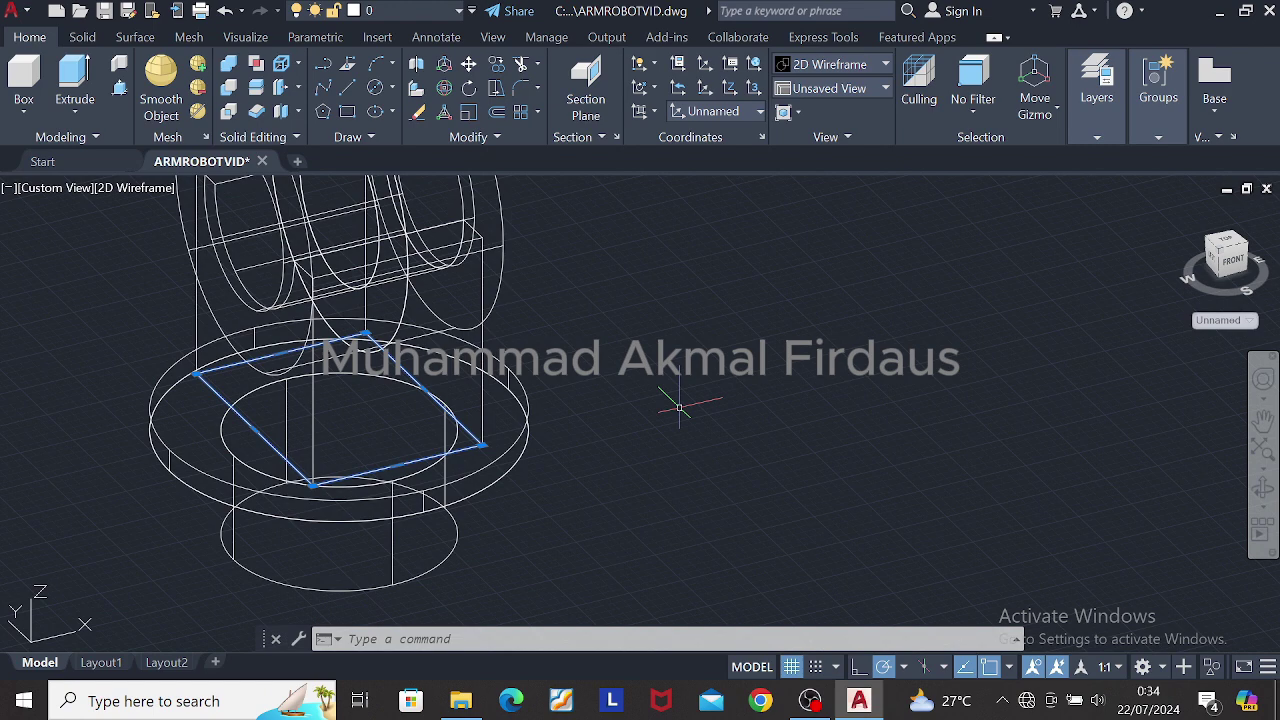
key(Delete)
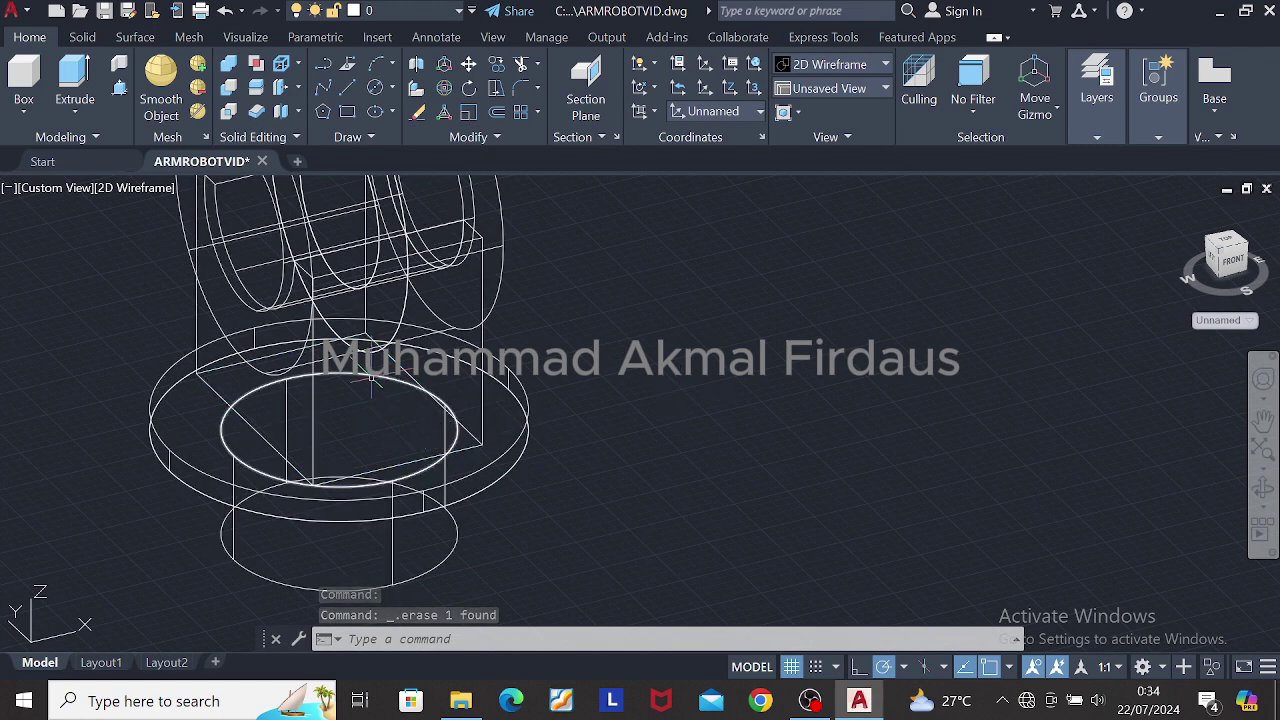
Step: Examine the rotated joint part in Shades of Gray and 2D Wireframe, ending in Shades of Gray
scroll(465, 362, down, 3)
shift+middle_drag(490, 368, 600, 392)
click(884, 64)
click(975, 202)
shift+middle_drag(620, 318, 465, 345)
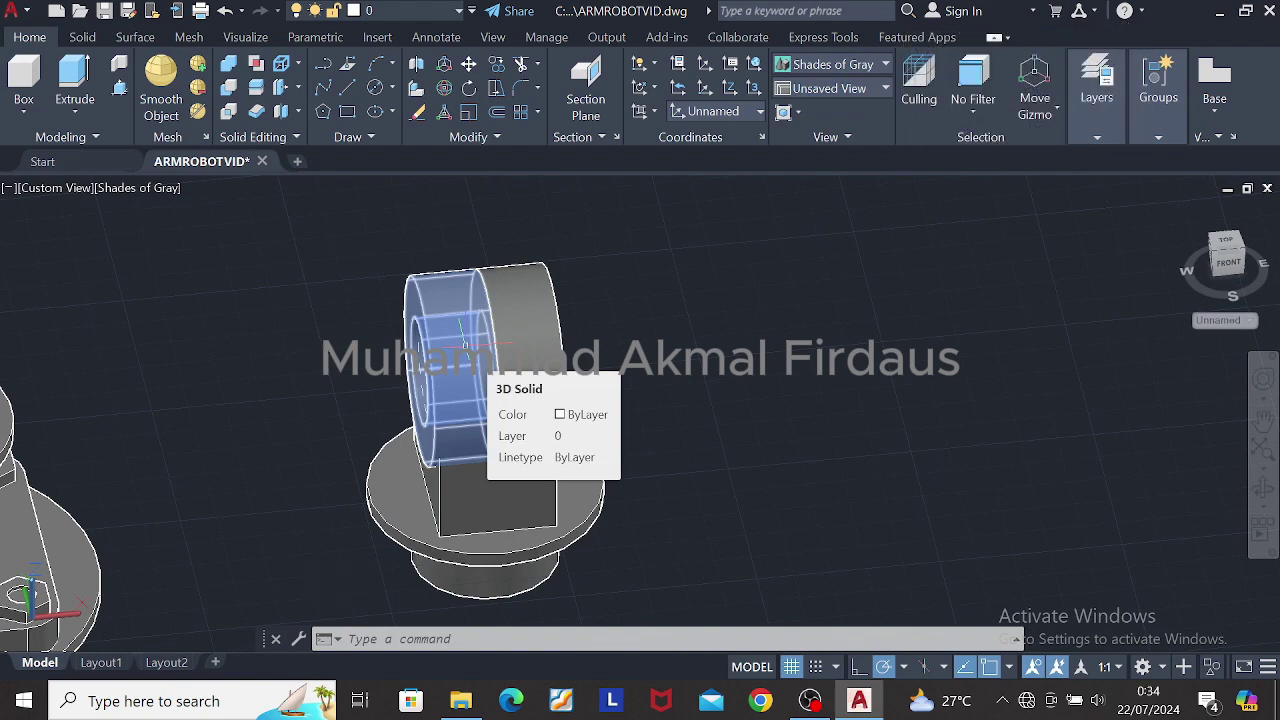
click(830, 64)
click(801, 109)
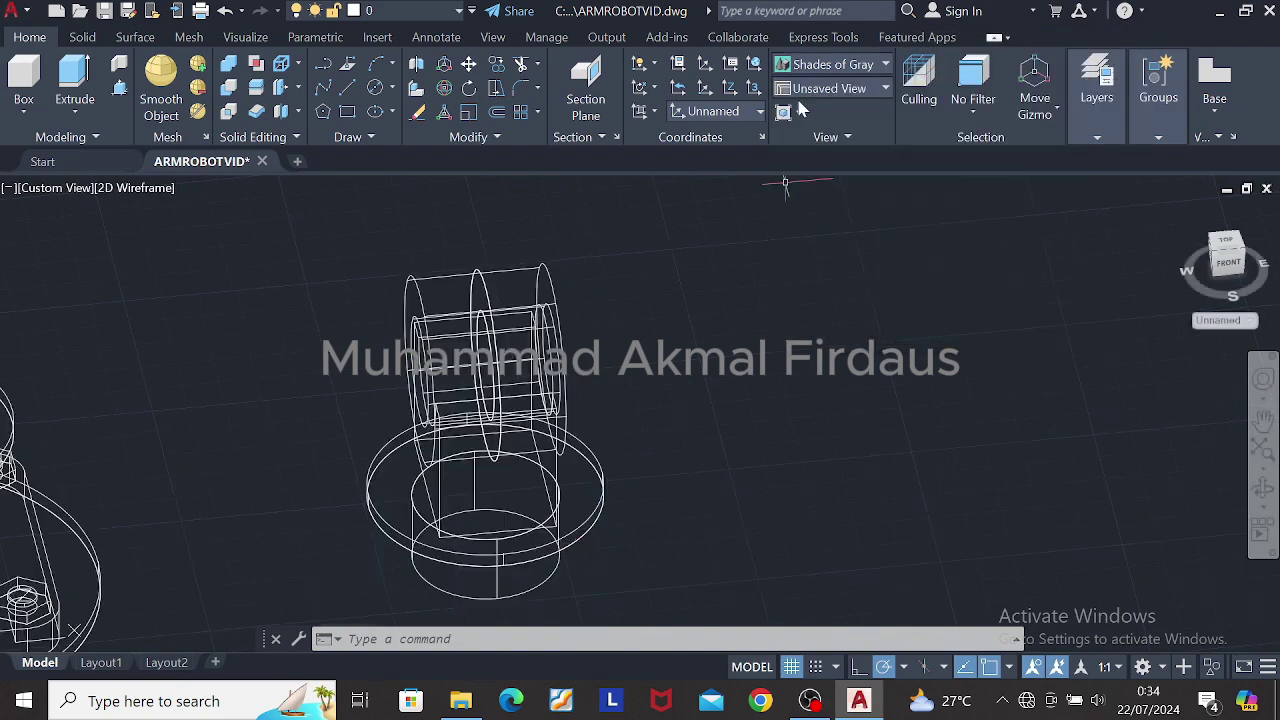
mouse_move(697, 388)
shift+middle_down()
mouse_move(611, 391)
mouse_move(675, 391)
shift+middle_up()
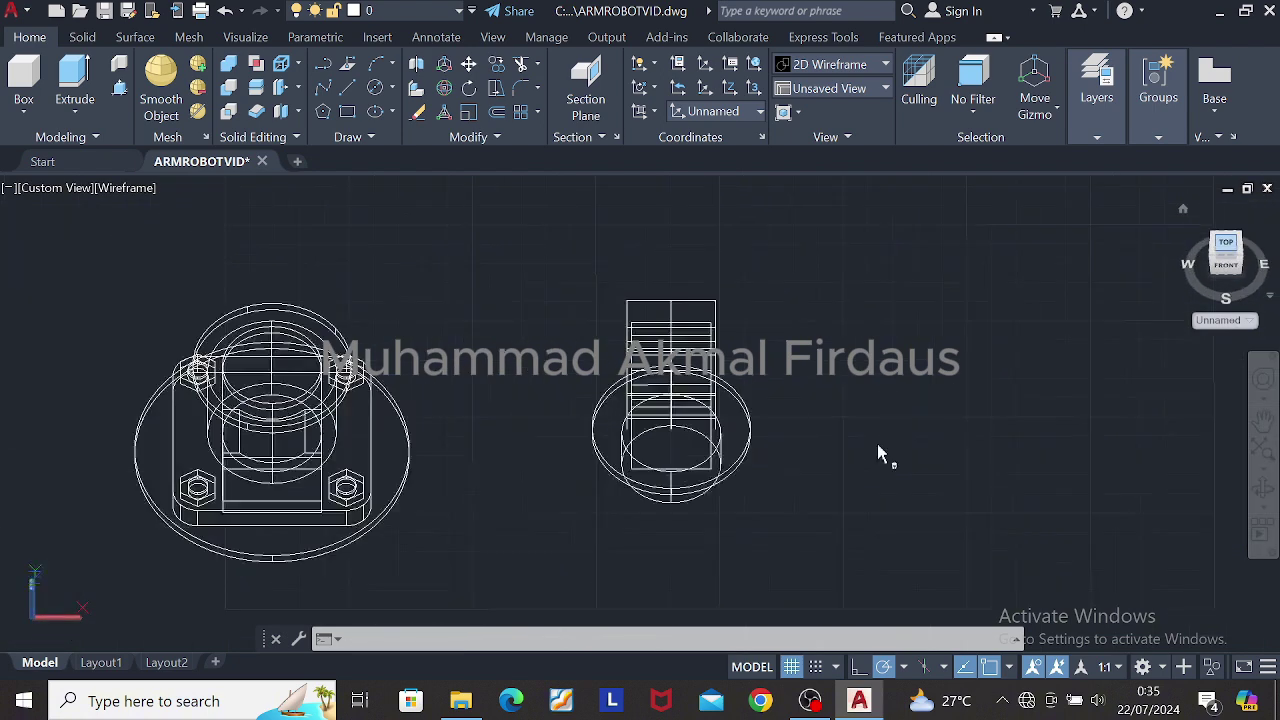
click(830, 64)
click(995, 172)
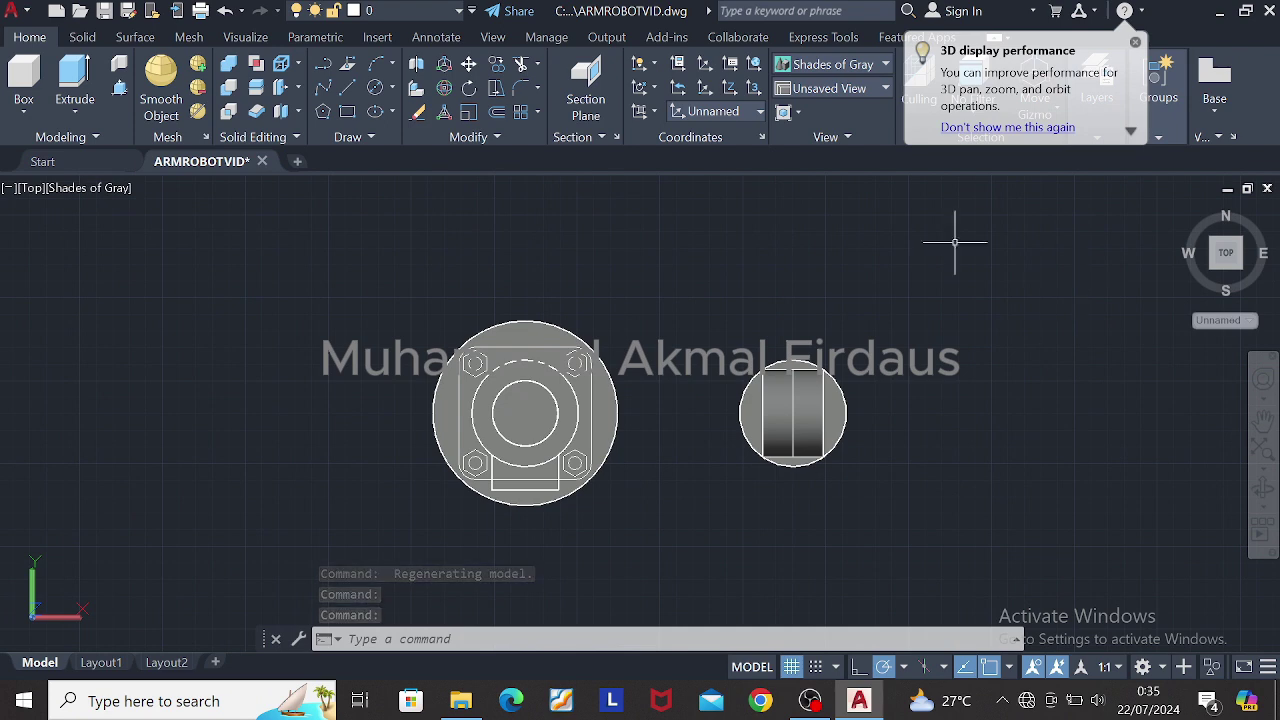
Step: Try to move the joint part along the X axis by its grip, and undo the move
click(718, 111)
key(Escape)
shift+middle_drag(1011, 266, 930, 200)
middle_drag(850, 500, 922, 330)
drag(755, 225, 937, 428)
click(865, 333)
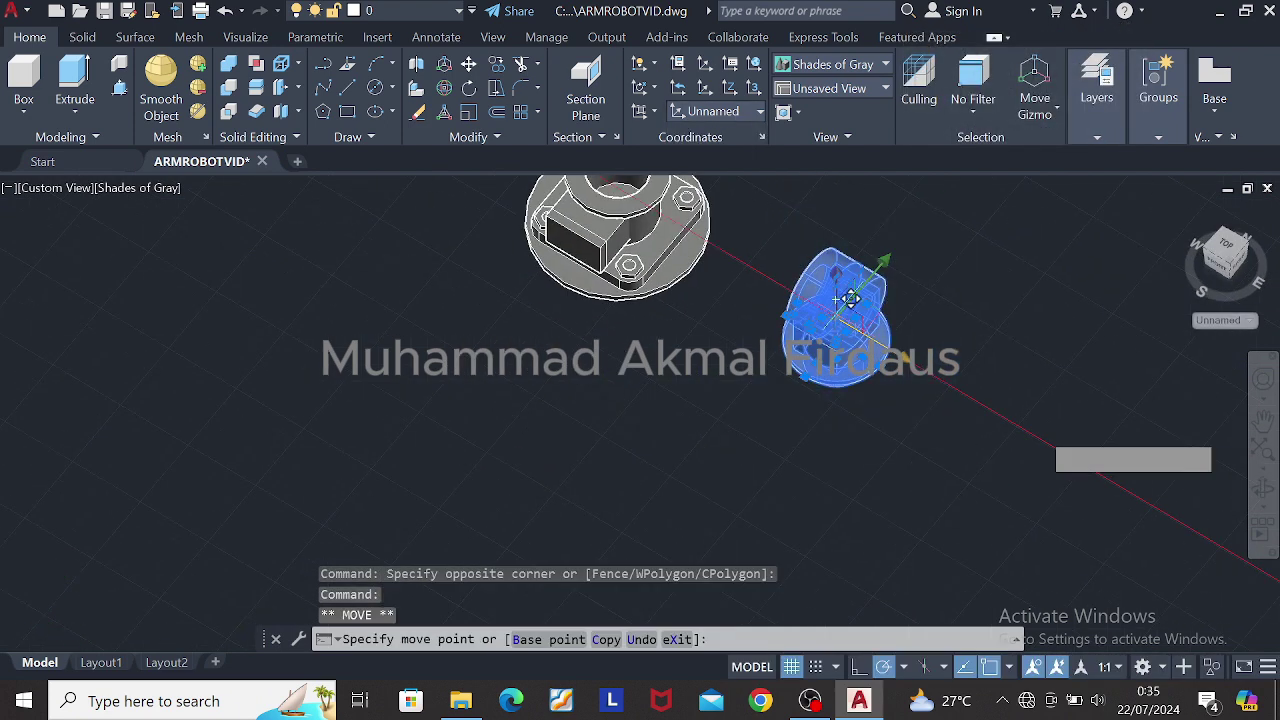
key(ctrl+z)
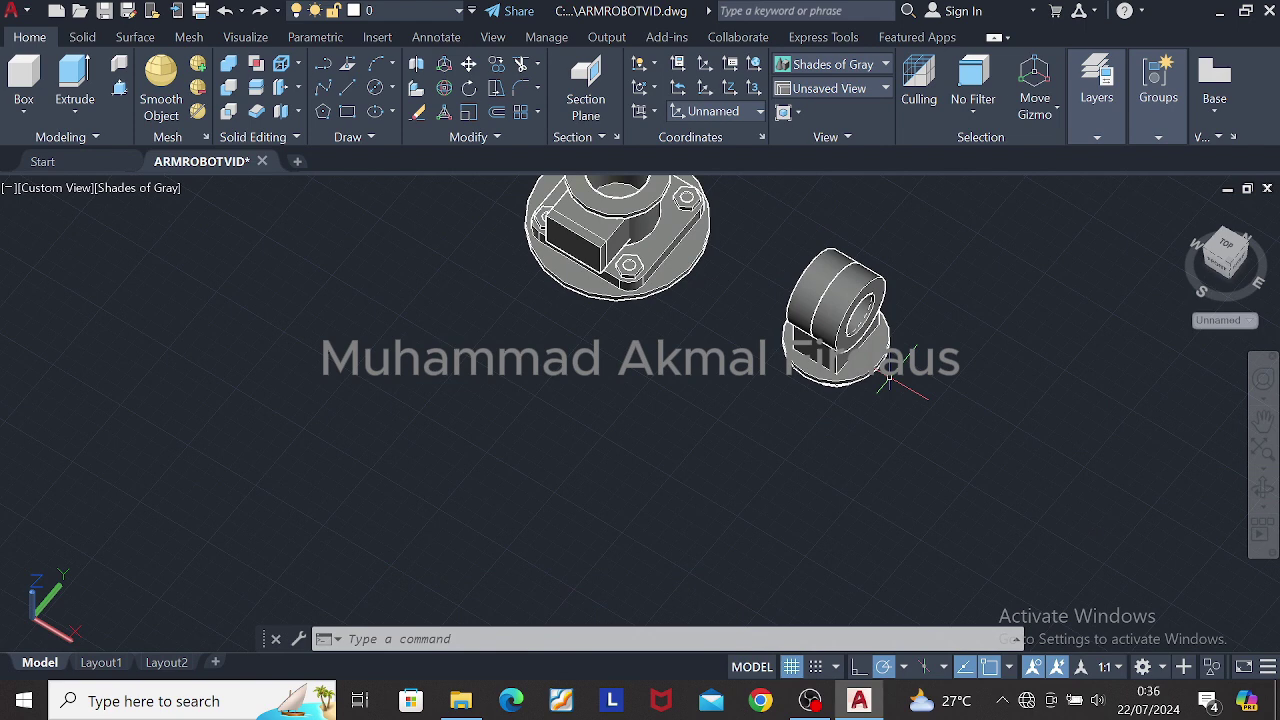
Step: Try to shift the window-selected joint part sideways with the Move command, and undo it
shift+middle_drag(957, 315, 1010, 270)
drag(632, 208, 876, 475)
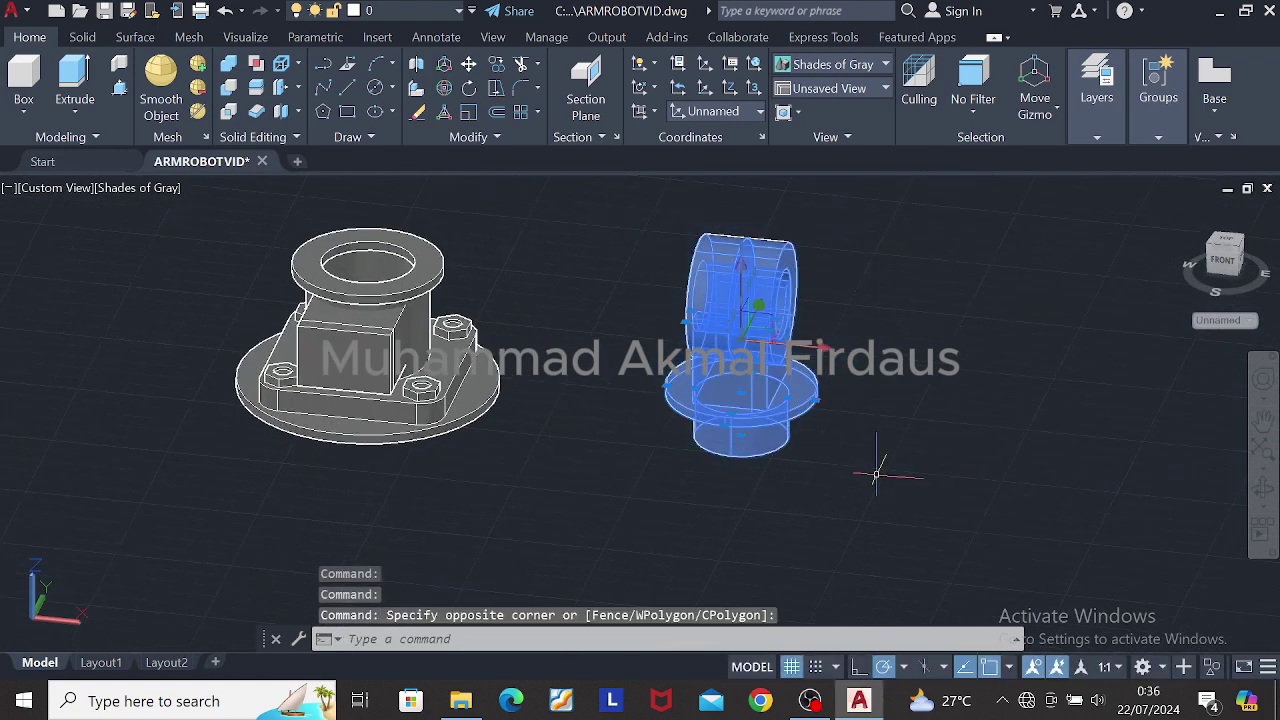
click(468, 68)
click(751, 288)
click(969, 340)
key(ctrl+z)
Step: Check the ring in 2D Wireframe, return to Shades of Gray and erase one leftover object overlapping the ring
click(838, 65)
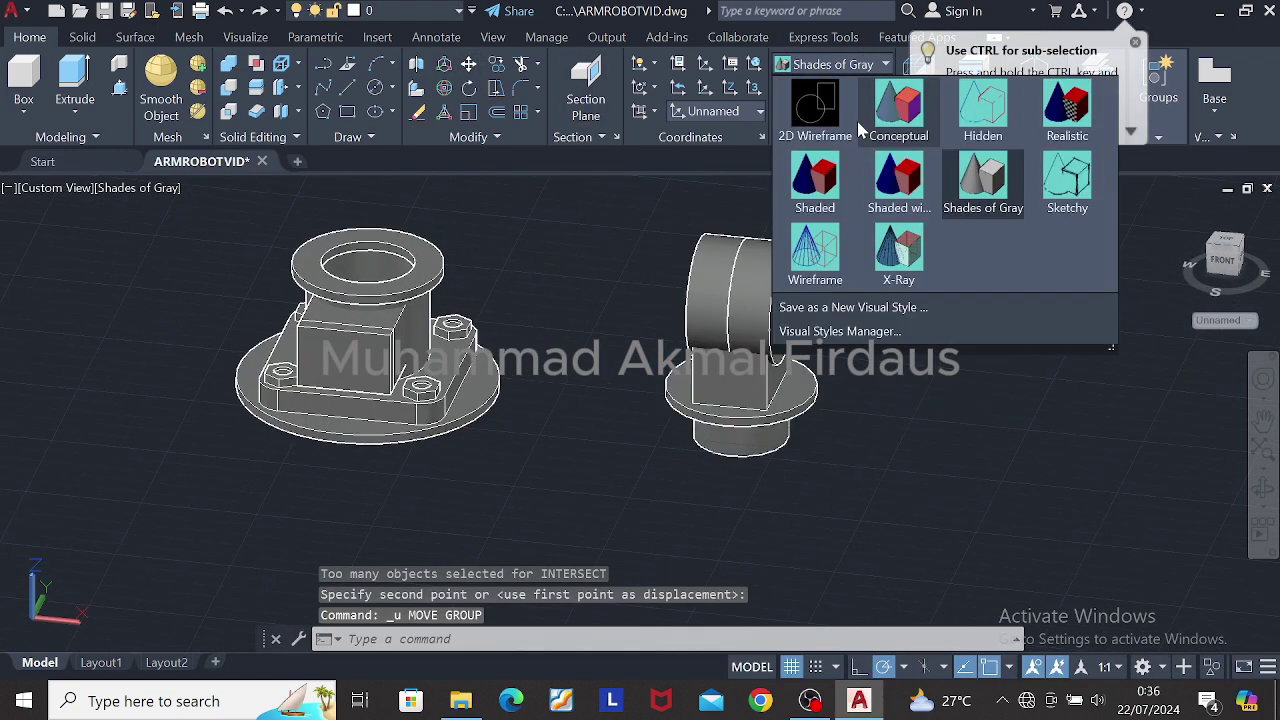
click(822, 110)
key(Escape)
scroll(826, 281, up, 5)
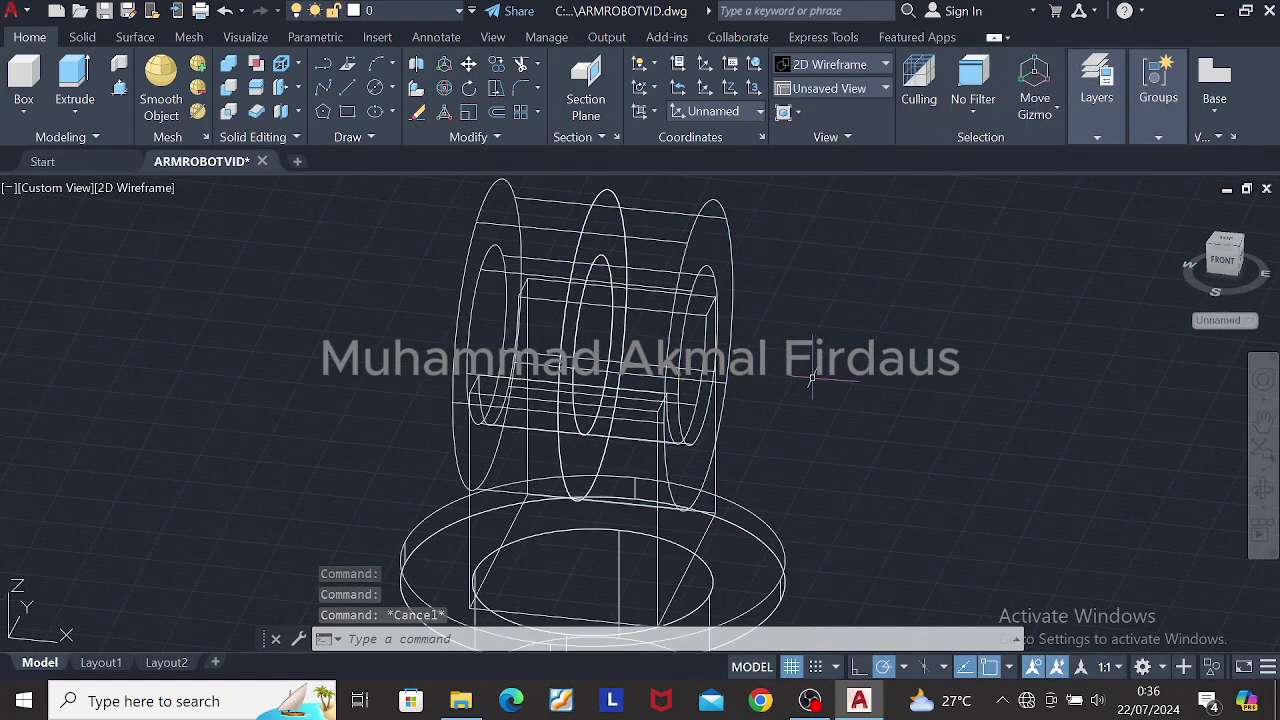
shift+middle_drag(811, 380, 762, 377)
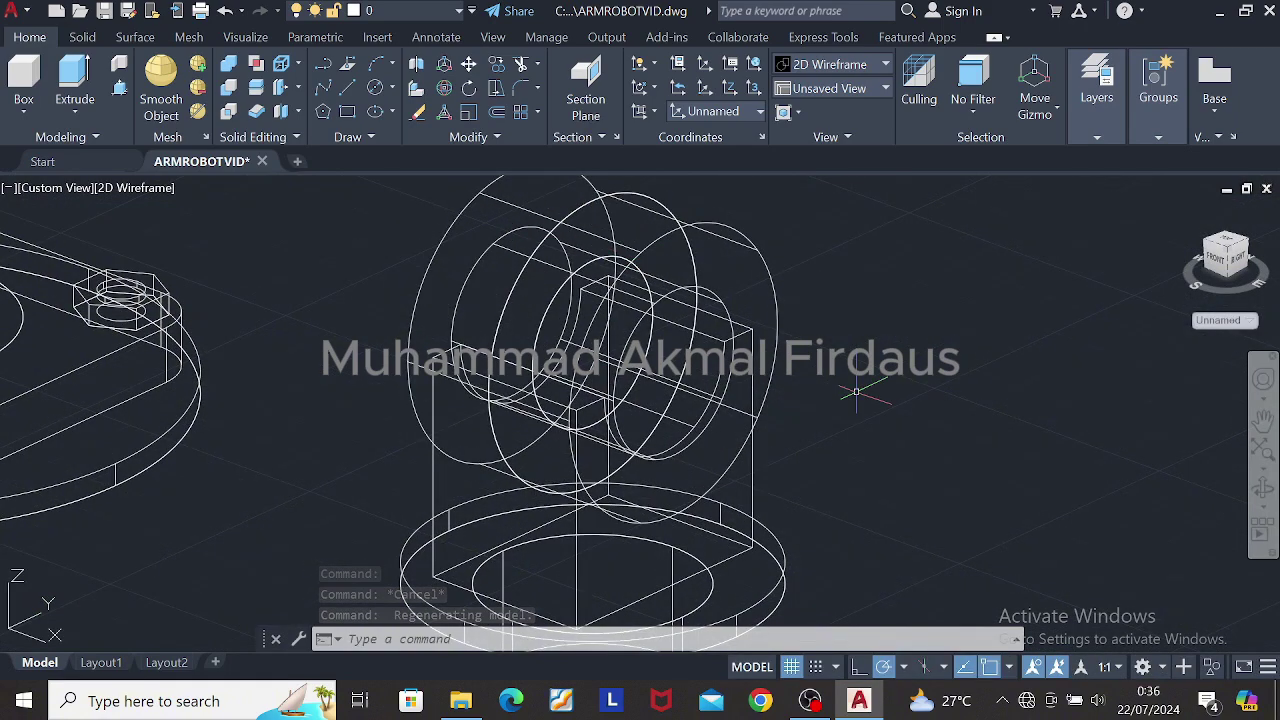
shift+middle_drag(855, 392, 1063, 323)
click(830, 64)
click(980, 177)
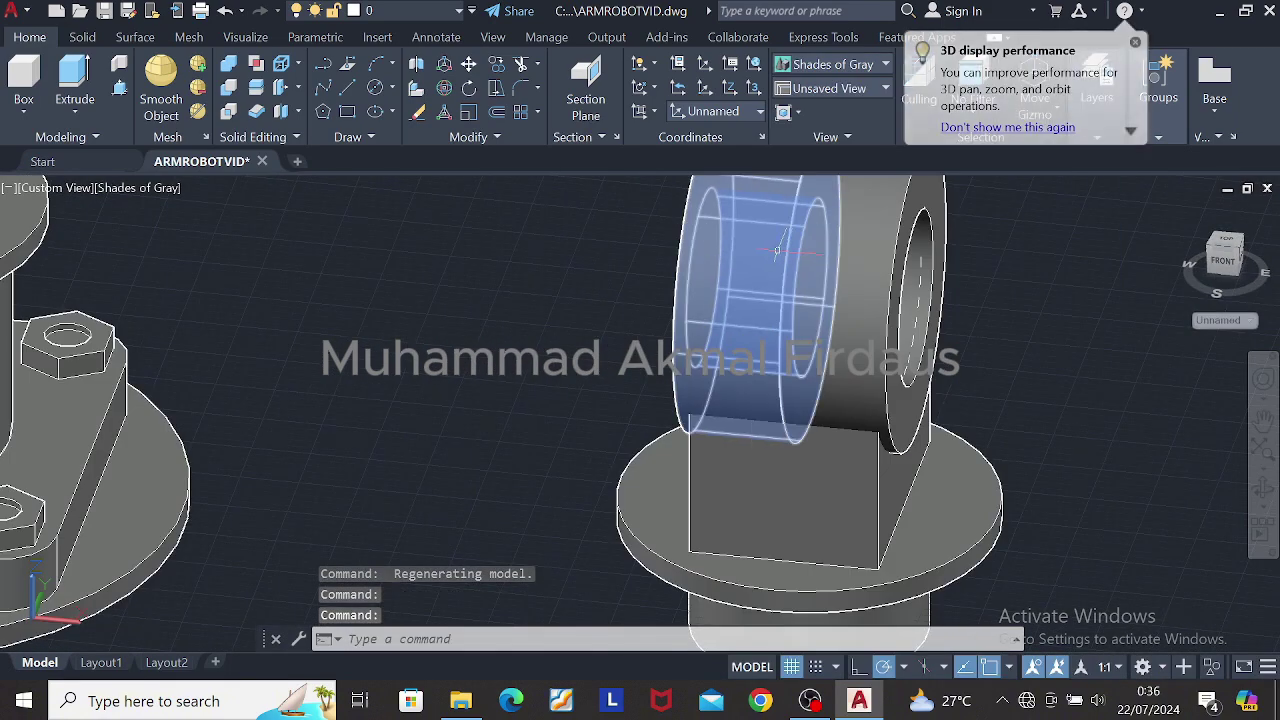
key(Delete)
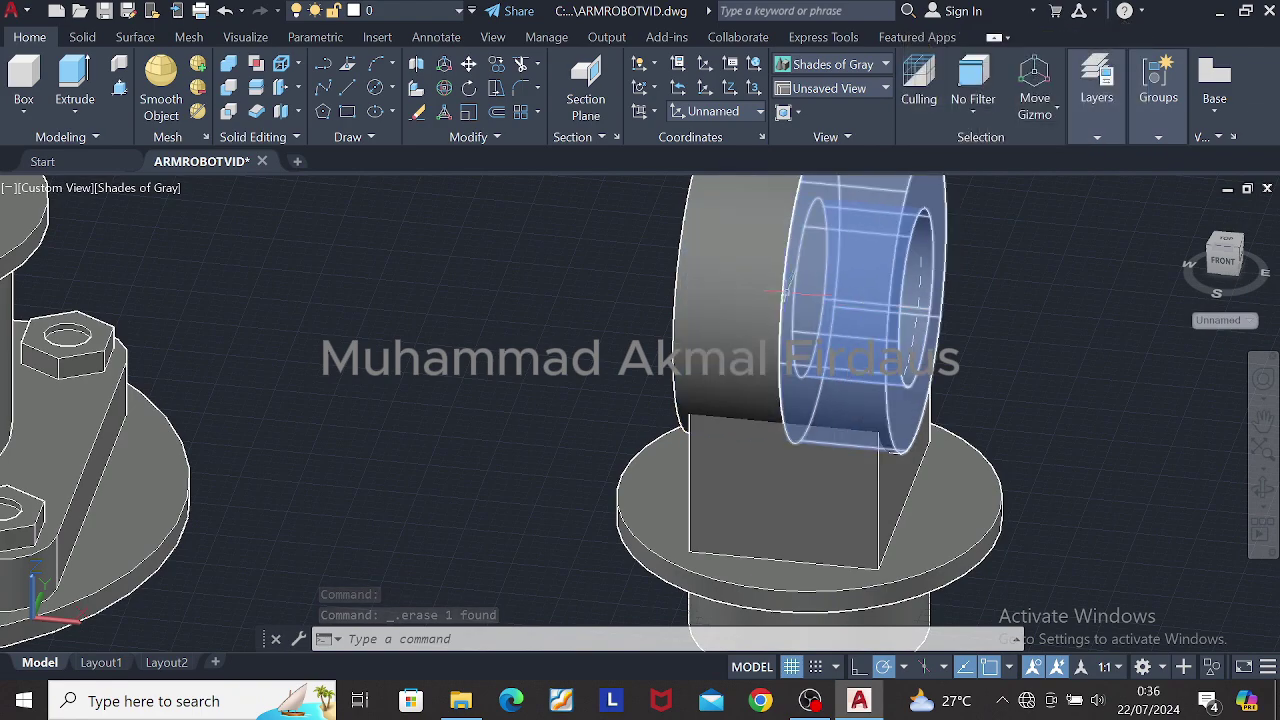
key(Escape)
Step: Select the joint part's solids in 2D Wireframe and move them aside, clear of the leftover construction circles
shift+middle_drag(787, 293, 851, 237)
scroll(820, 456, up, 5)
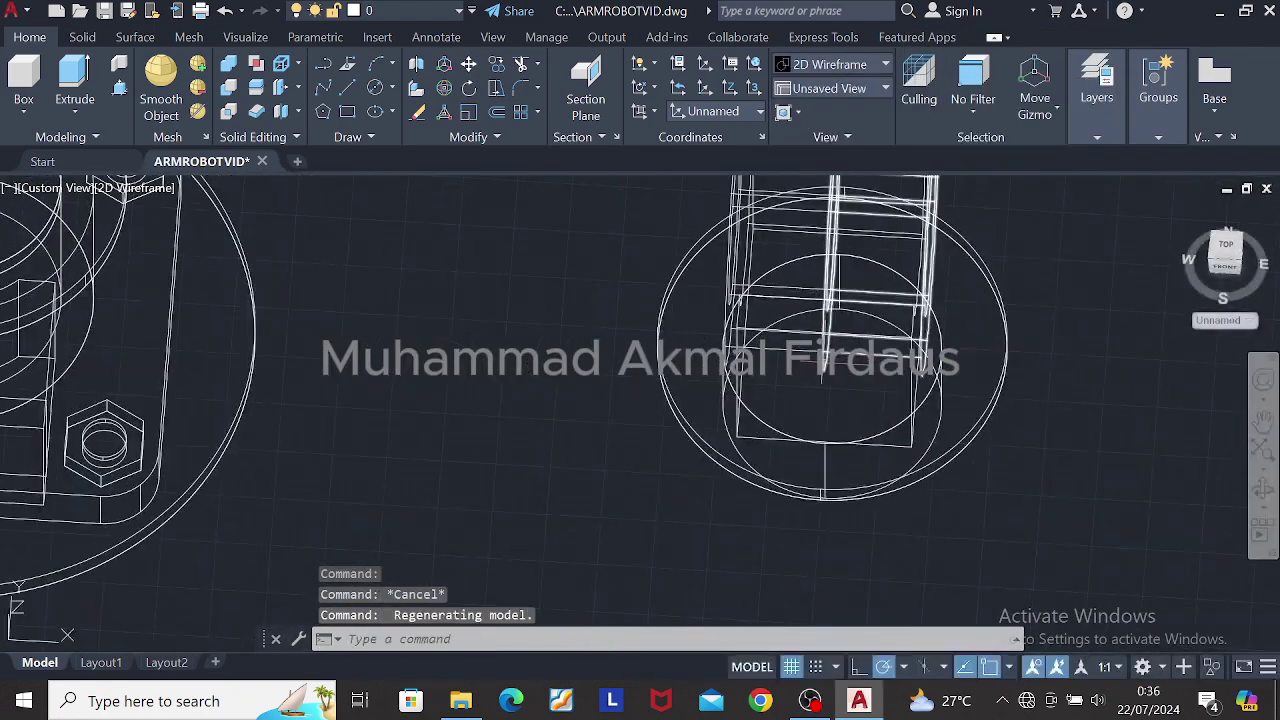
click(825, 363)
shift+middle_drag(860, 375, 885, 295)
scroll(890, 300, down, 4)
scroll(940, 340, up, 2)
middle_drag(940, 340, 887, 430)
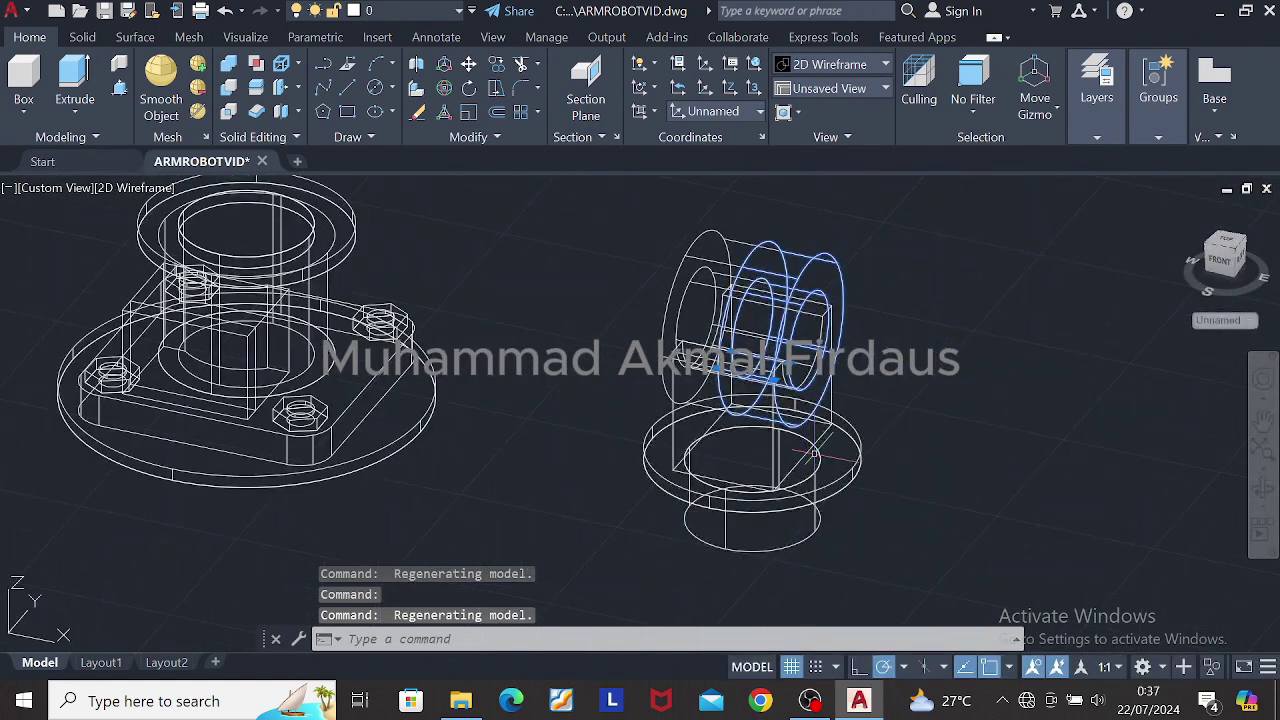
click(814, 452)
click(468, 63)
click(752, 335)
click(958, 388)
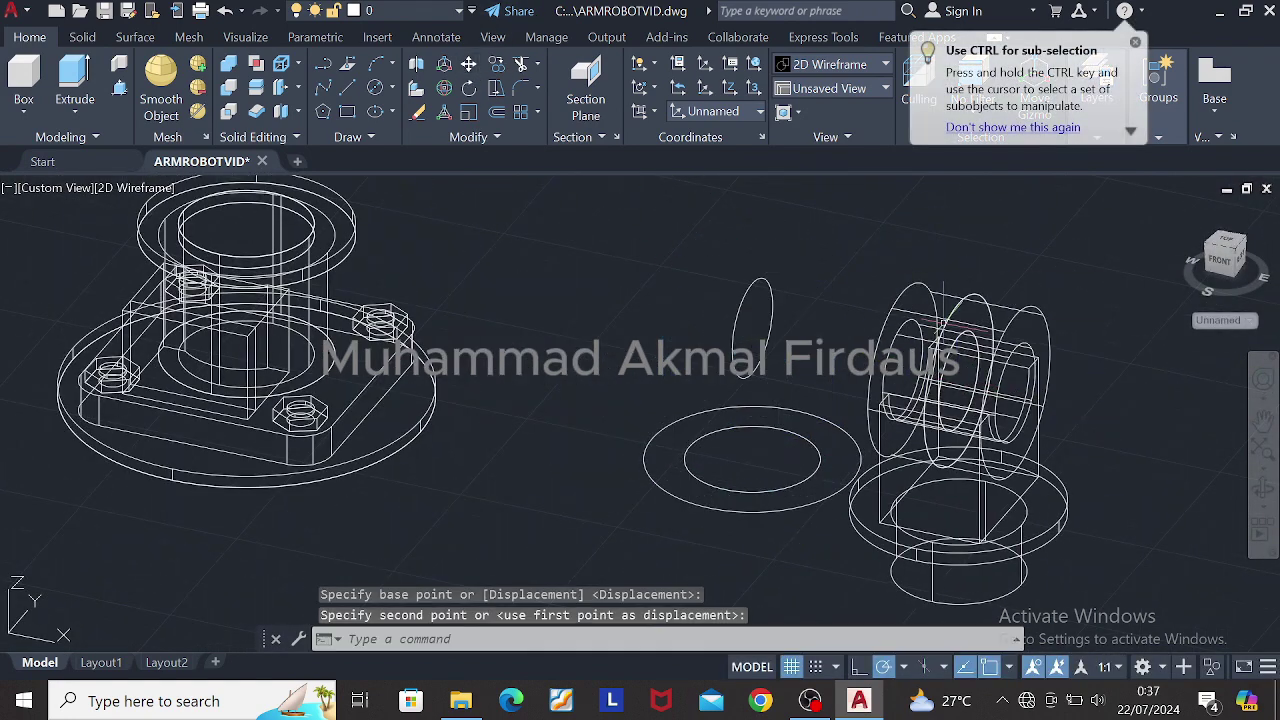
Step: Erase the three leftover construction circles and show the model in Shades of Gray
click(575, 263)
click(832, 500)
click(800, 503)
key(Delete)
click(832, 64)
click(980, 178)
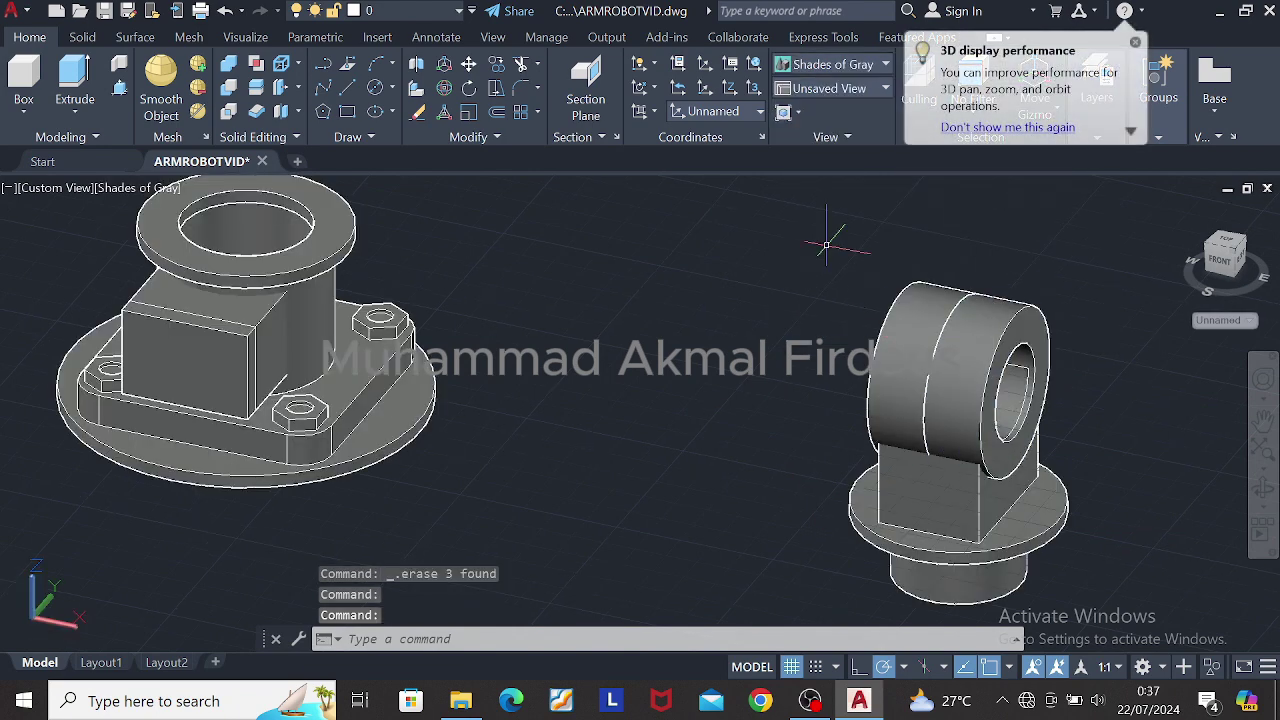
Step: Select all of the joint part's solids in 2D Wireframe and move them about 378 units back toward the base part
click(832, 64)
click(817, 106)
click(940, 391)
click(957, 505)
key(Escape)
click(943, 442)
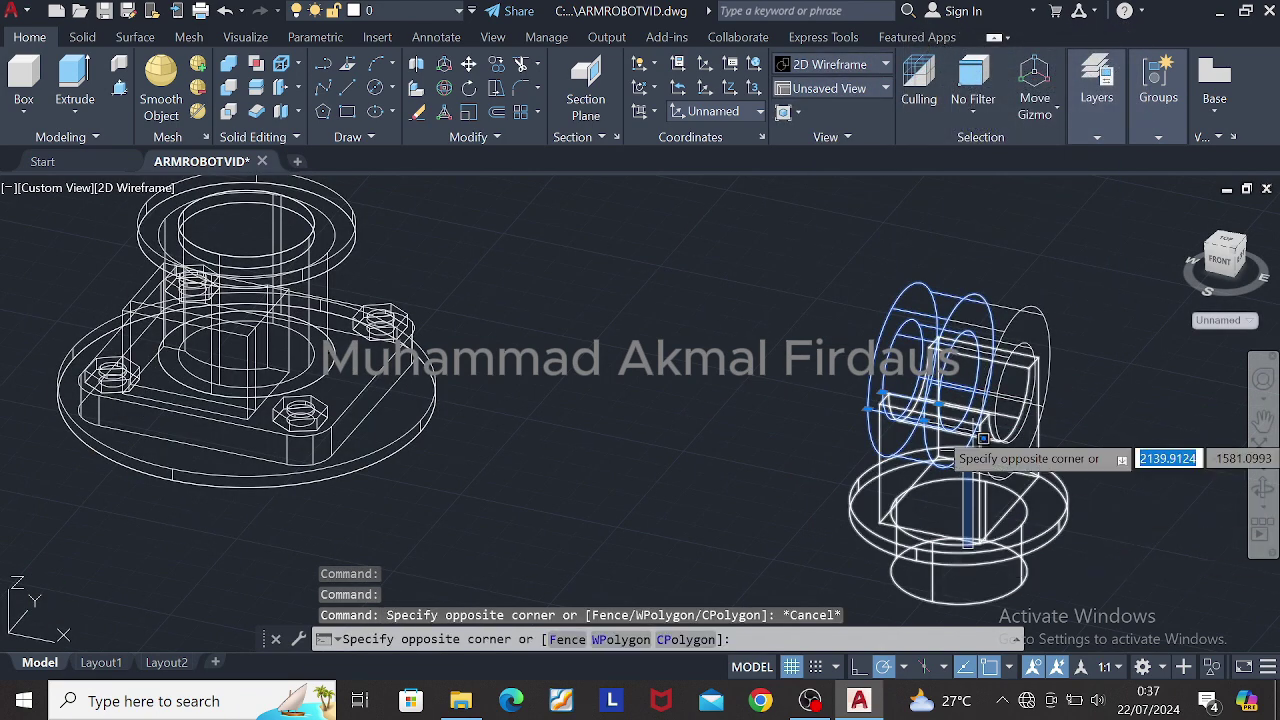
key(Escape)
click(984, 452)
click(1048, 355)
click(468, 63)
click(945, 368)
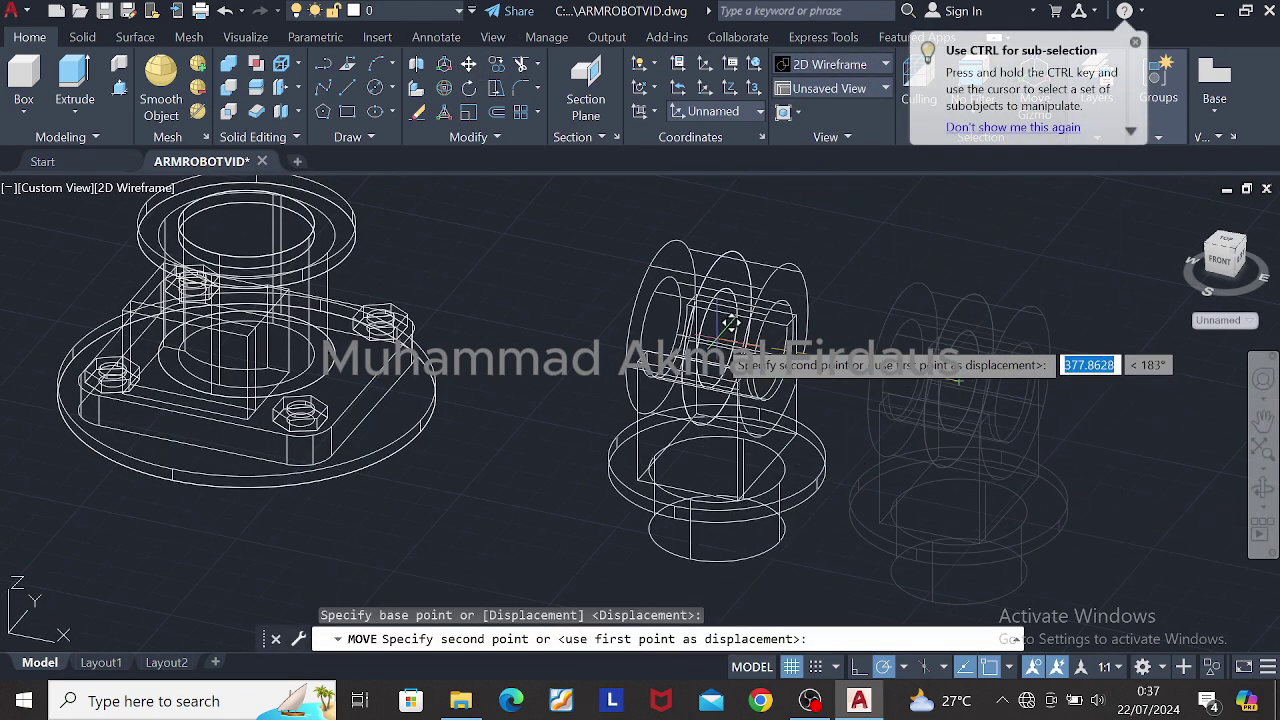
click(704, 324)
click(484, 211)
key(Escape)
click(643, 330)
click(638, 396)
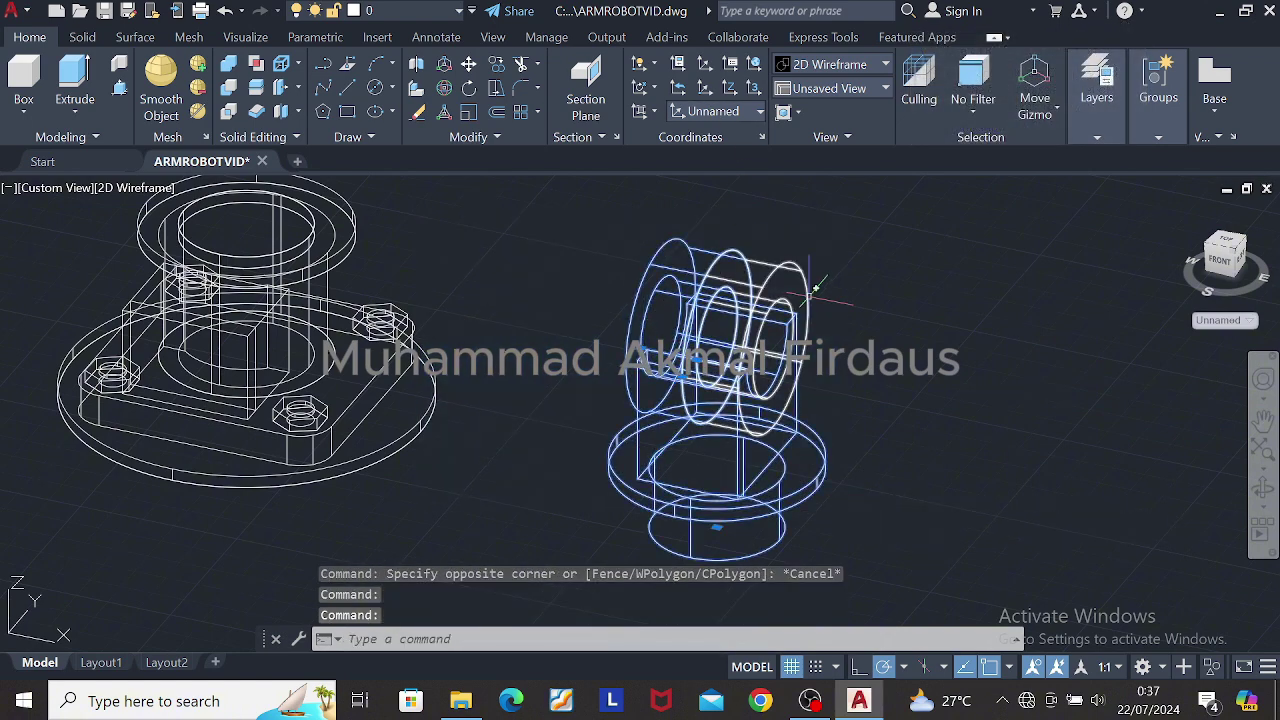
click(468, 63)
click(720, 320)
key(Escape)
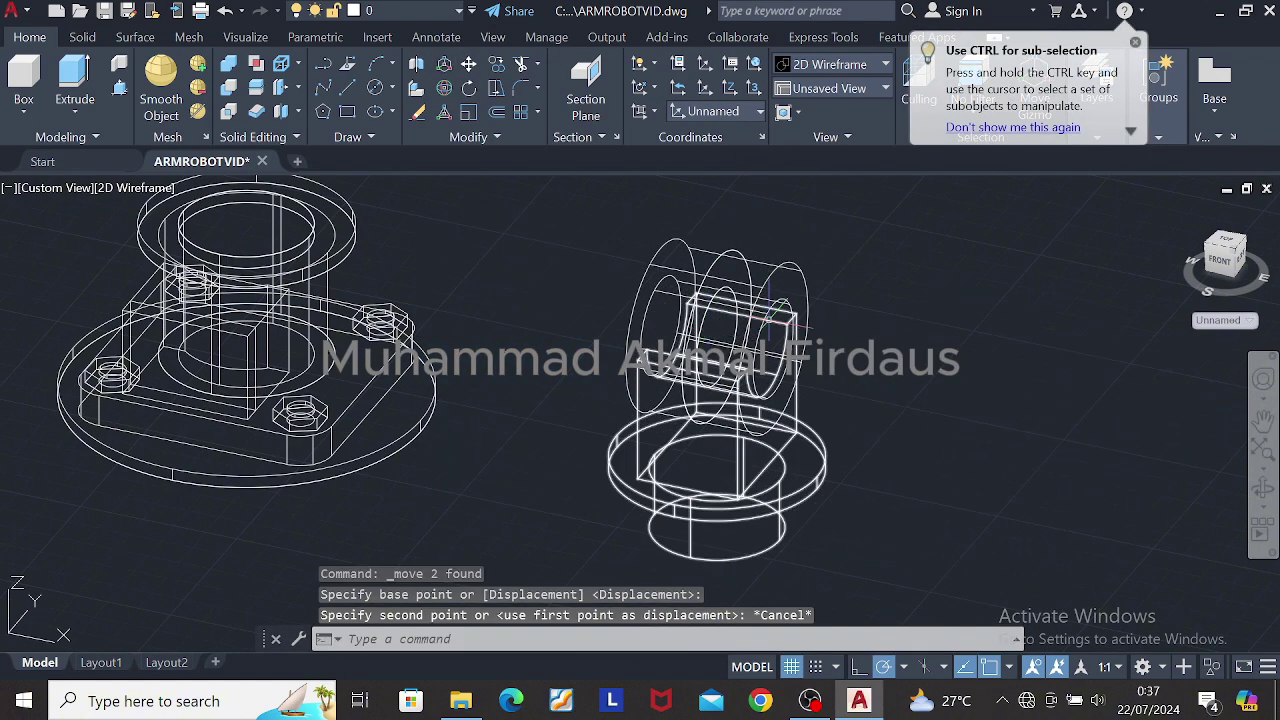
Step: Examine the edges of the joint's ring and block up close in 2D Wireframe
click(806, 63)
click(940, 200)
click(690, 325)
scroll(700, 322, up, 8)
key(Escape)
scroll(700, 340, down, 3)
shift+middle_drag(760, 480, 794, 313)
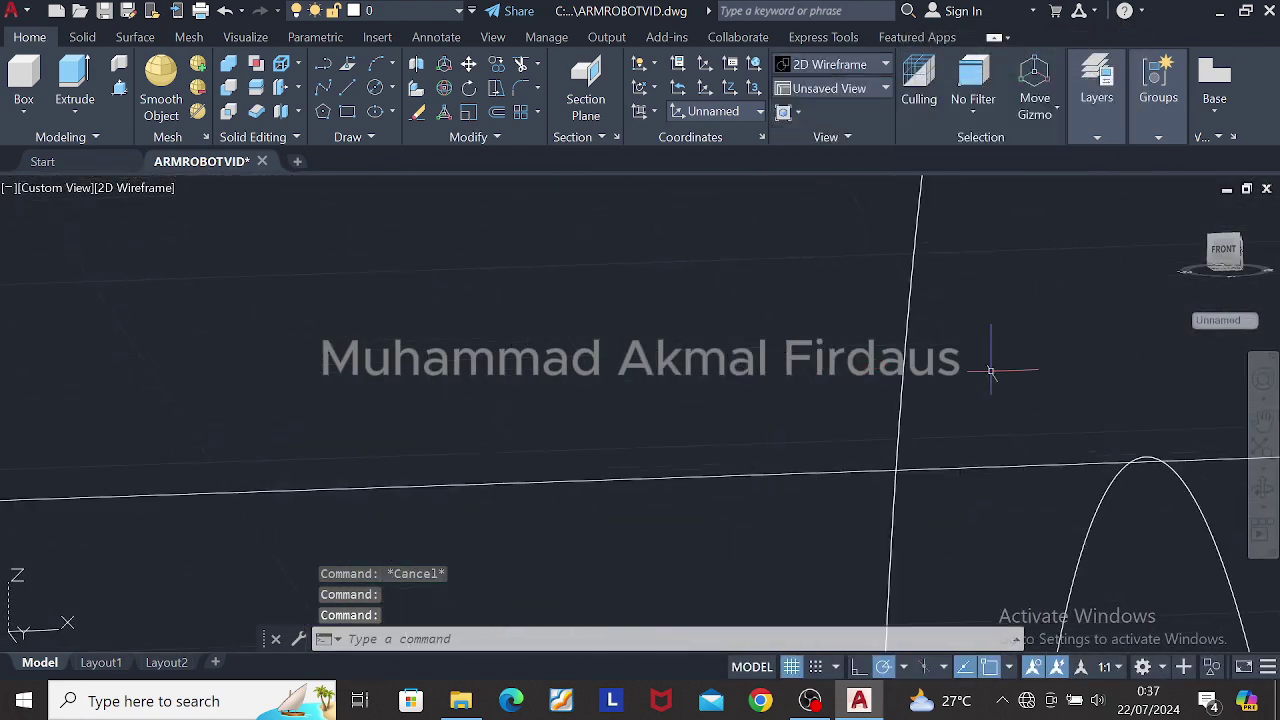
Step: Try erasing one of the objects in the joint's ring in 2D Wireframe, and undo the erasure
scroll(991, 371, down, 8)
key(Escape)
click(958, 365)
key(Escape)
click(962, 362)
key(Delete)
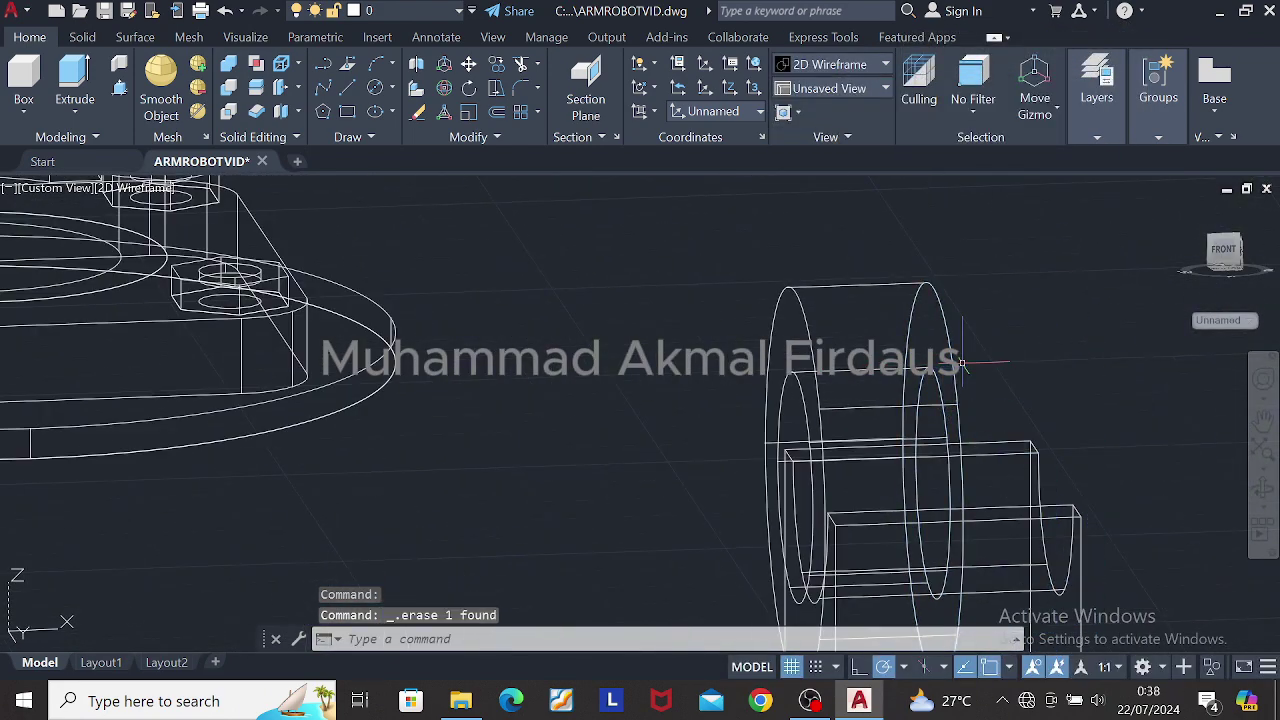
key(ctrl+z)
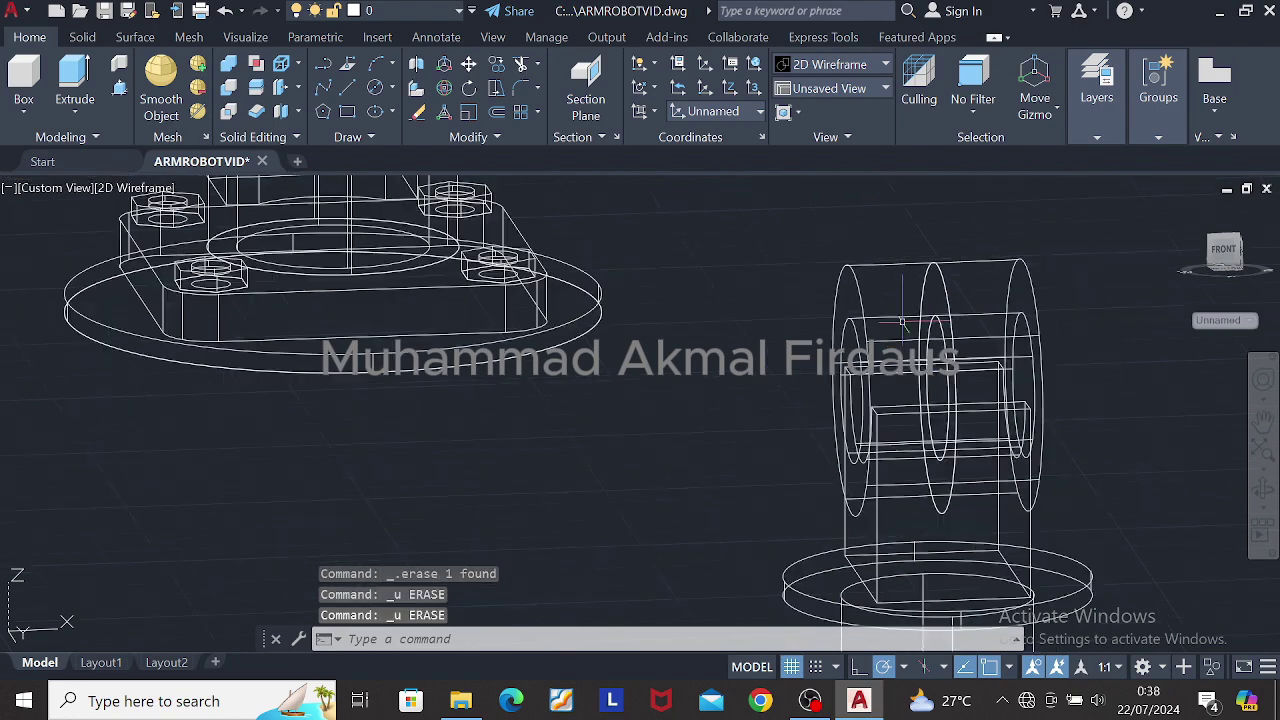
key(Escape)
mouse_move(1053, 294)
shift+middle_down()
mouse_move(831, 397)
mouse_move(1069, 387)
mouse_move(940, 351)
shift+middle_up()
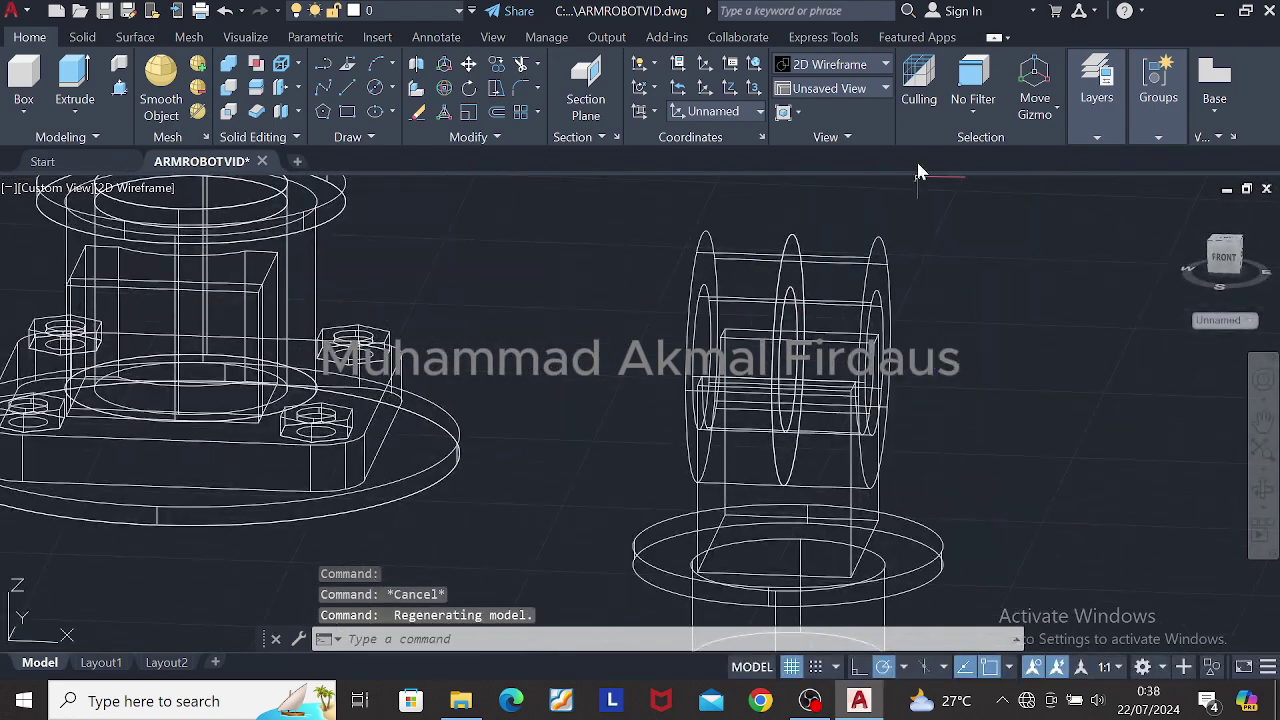
Step: Show the model in Shades of Gray and examine the joint's rings up close
click(845, 64)
click(986, 205)
scroll(820, 573, down, 3)
shift+middle_drag(600, 340, 463, 420)
scroll(905, 470, up, 4)
click(906, 568)
key(Escape)
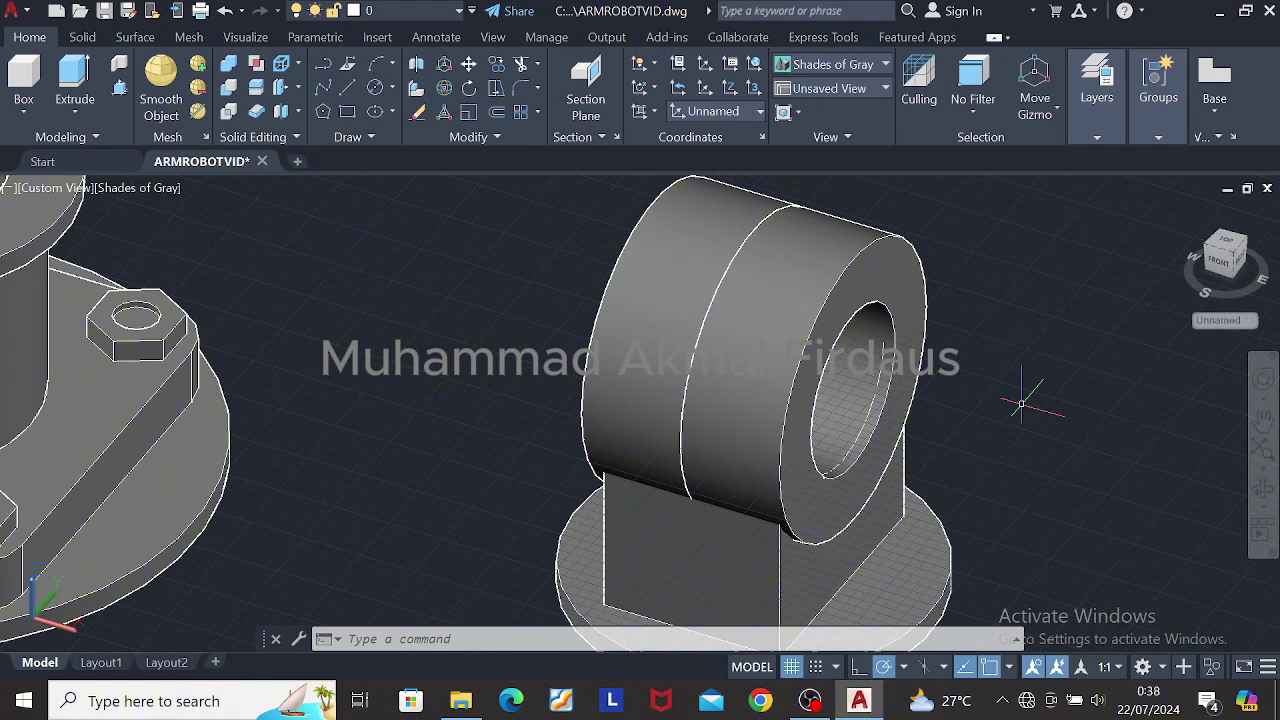
Step: Select all of the joint part's solids in the top view and move them to the other side of the base part
scroll(1072, 290, down, 3)
click(1226, 241)
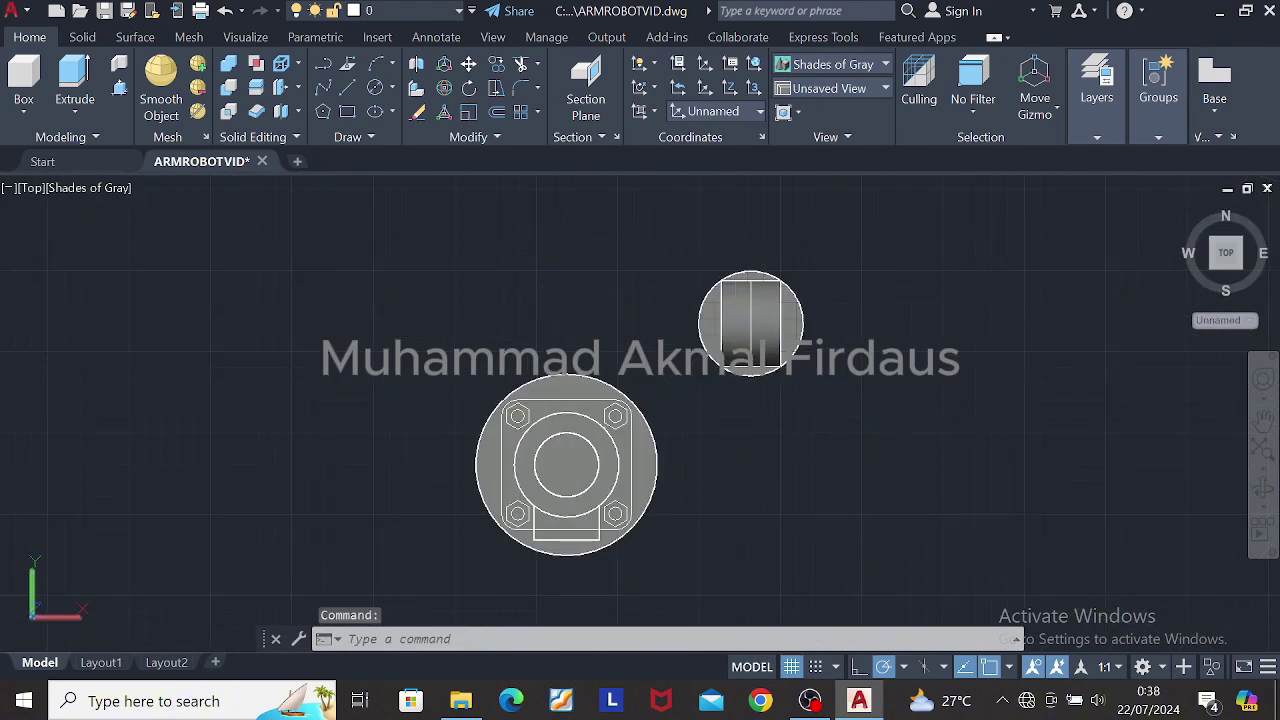
key(Escape)
click(668, 238)
click(900, 411)
click(468, 64)
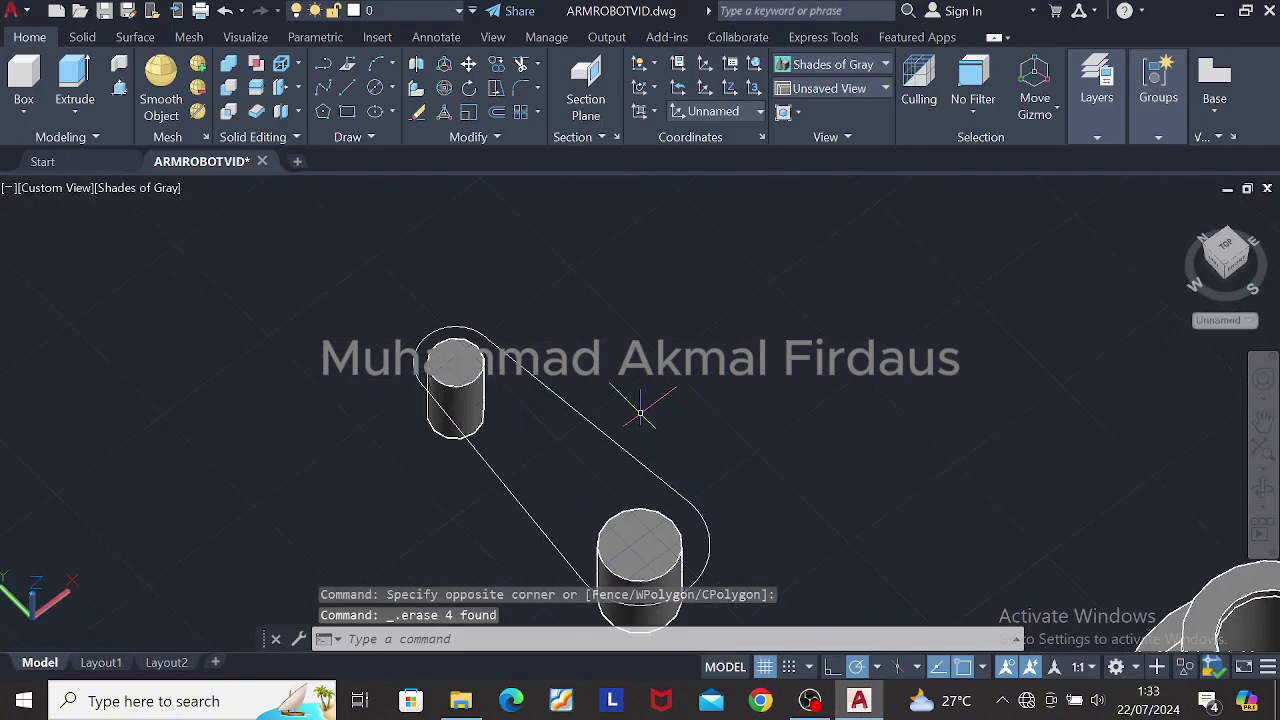
Step: Offset the link's tapered outline outward by 20 units around the two cylinders
key(Escape)
click(502, 117)
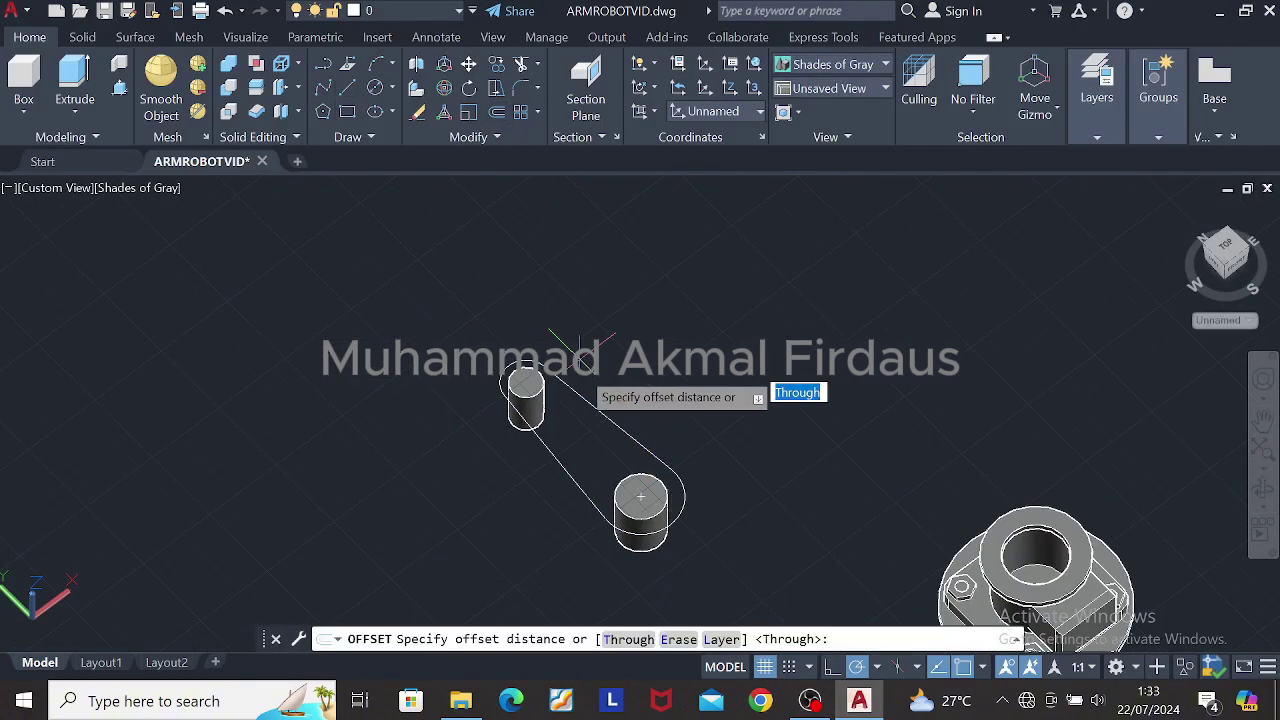
click(610, 413)
text(20)
key(Return)
click(614, 421)
click(642, 402)
key(Escape)
shift+middle_drag(643, 403, 700, 390)
scroll(600, 430, up, 4)
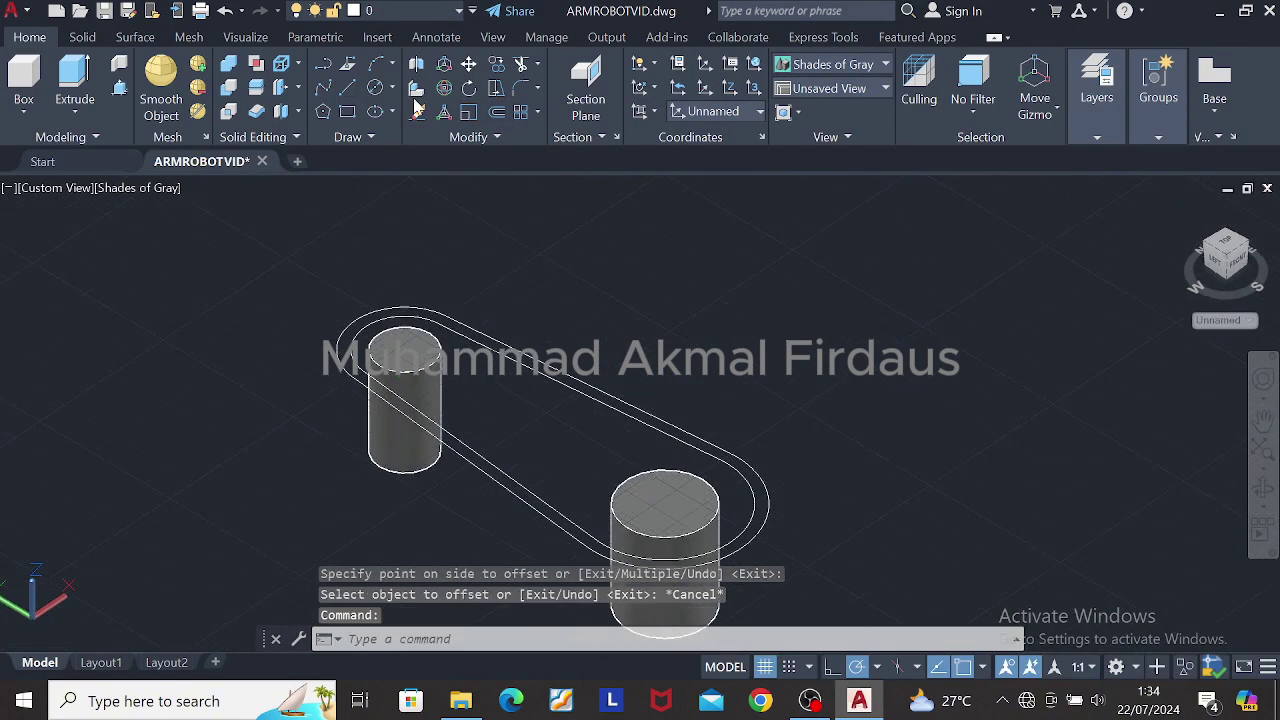
Step: Presspull the link's inner area 15 units and extrude the surrounding offset outline into an outer plate edge
click(119, 88)
click(590, 422)
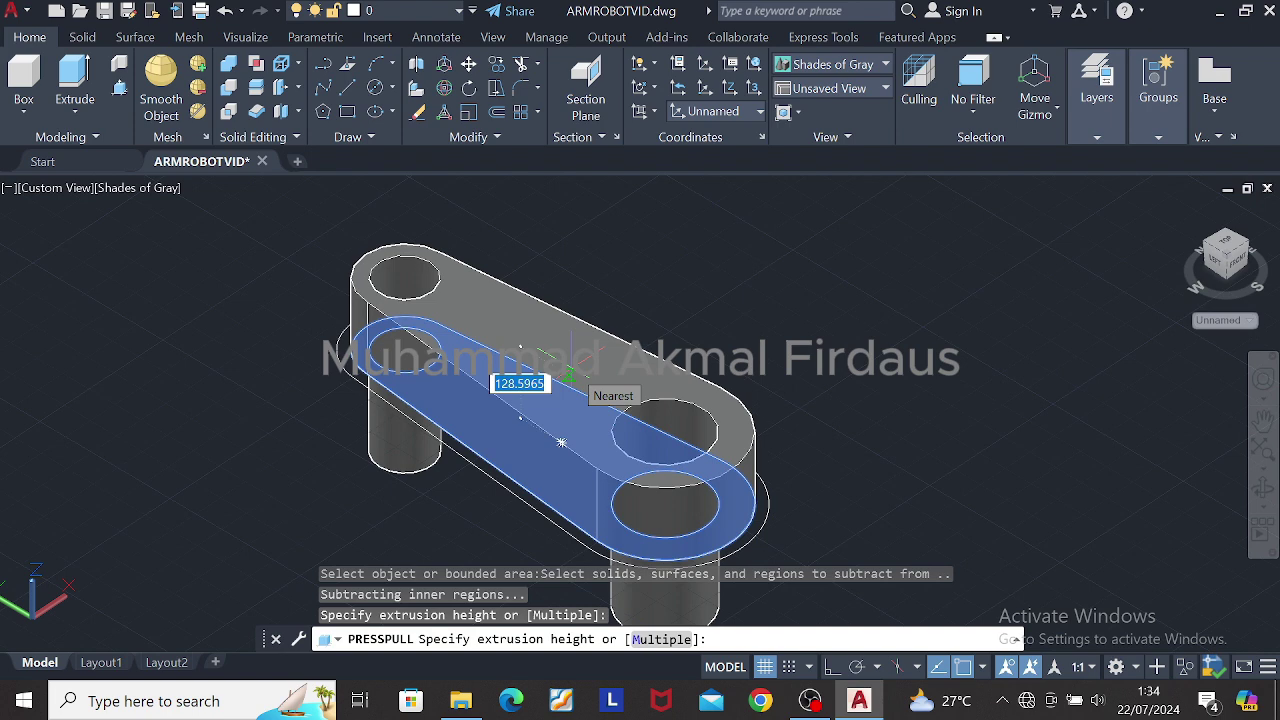
text(15)
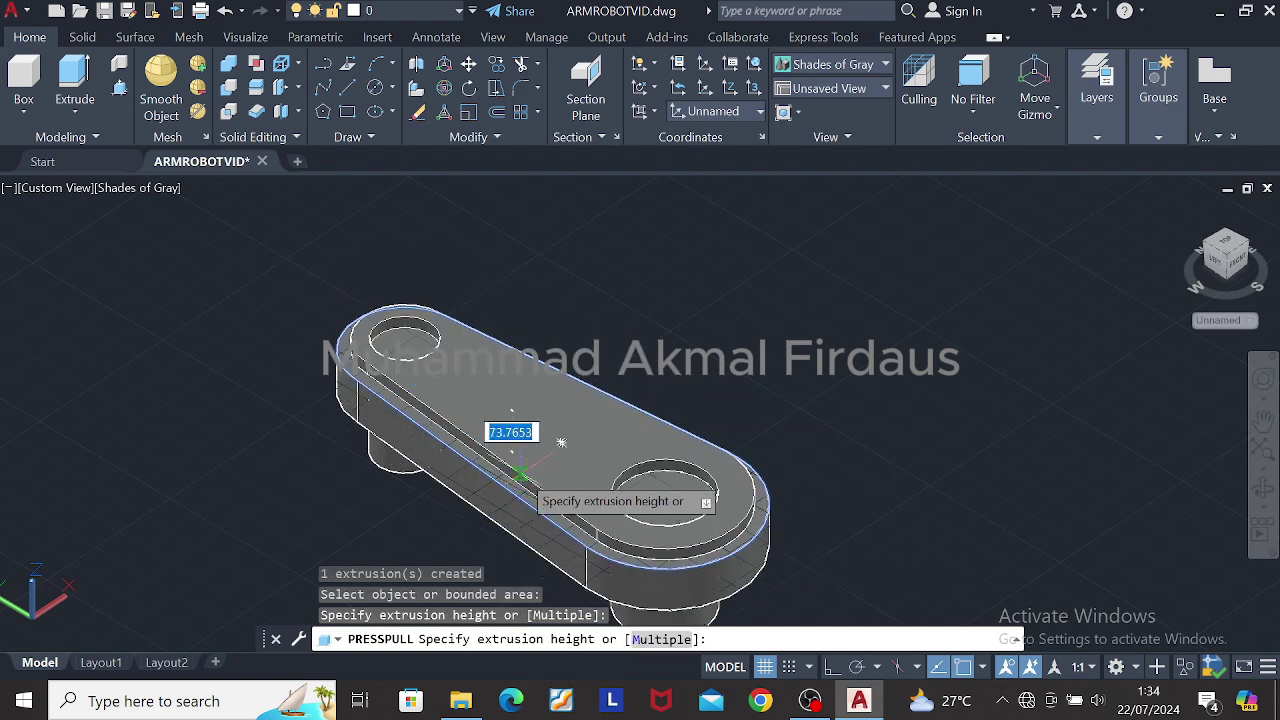
key(Return)
shift+middle_drag(574, 423, 736, 354)
key(Return)
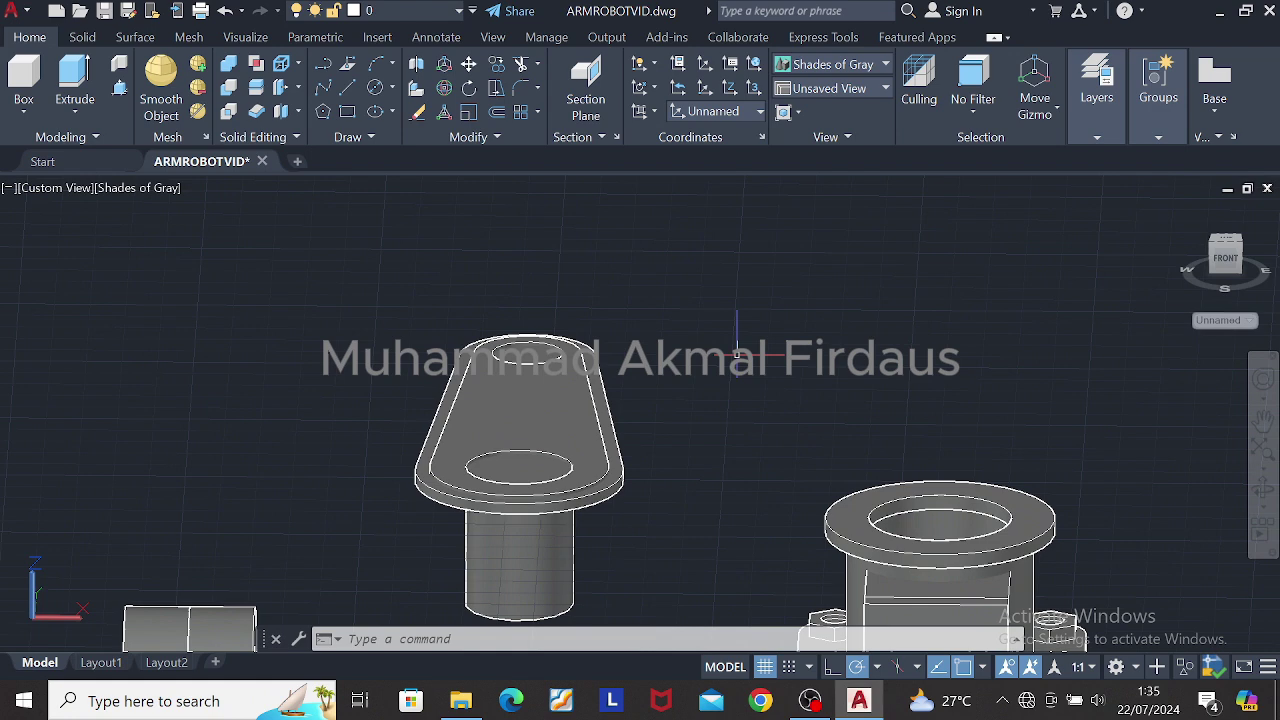
Step: Copy the link's plate solids, without the two cylinders, to a free spot beside the original
scroll(737, 355, down, 3)
shift+middle_drag(737, 355, 688, 495)
click(600, 304)
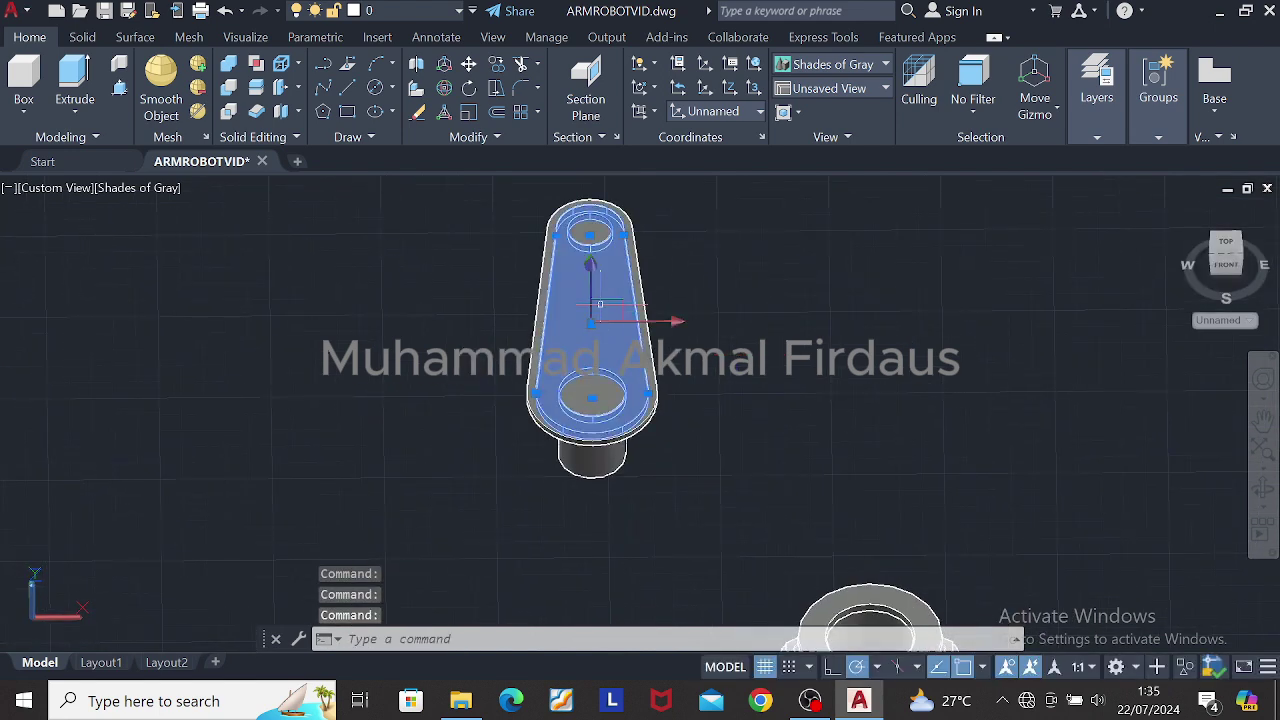
click(631, 240)
click(496, 65)
click(594, 332)
click(924, 337)
key(Escape)
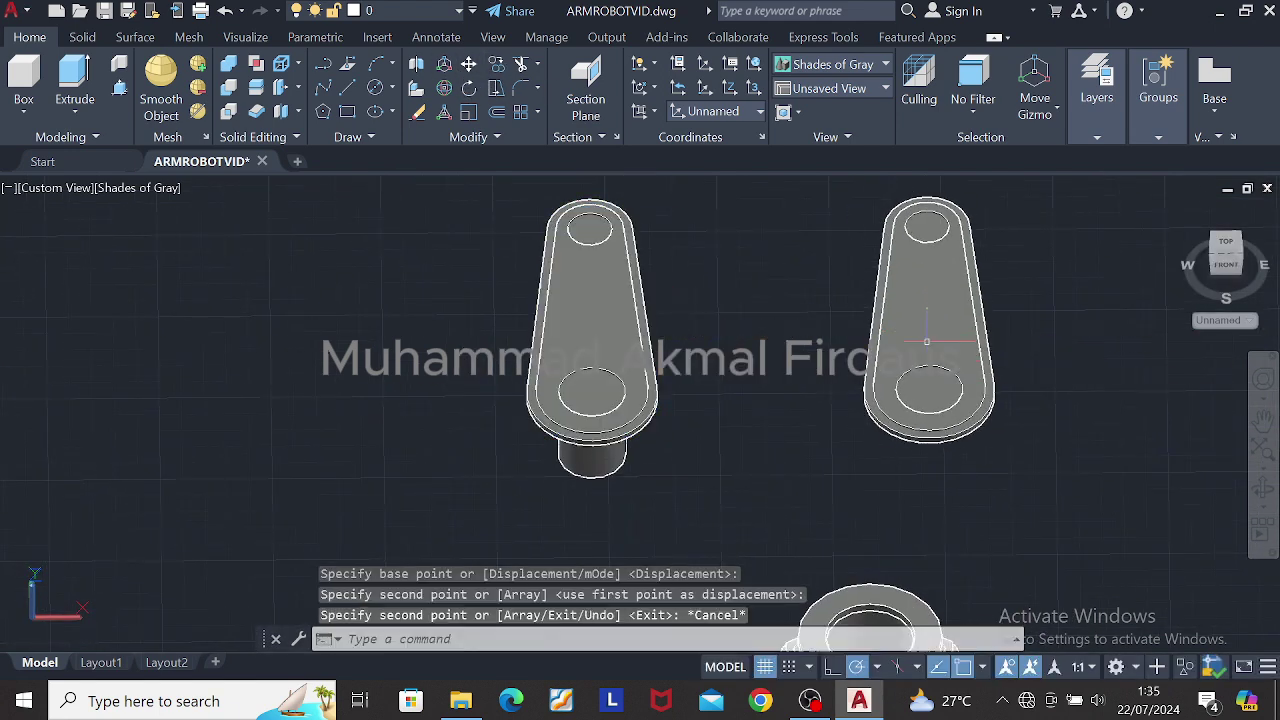
Step: Rotate the copied link plate in 3D about its lengthwise axis so it stands on its long edge
scroll(801, 389, down, 2)
click(1230, 247)
shift+middle_drag(1010, 320, 749, 349)
click(808, 389)
click(444, 88)
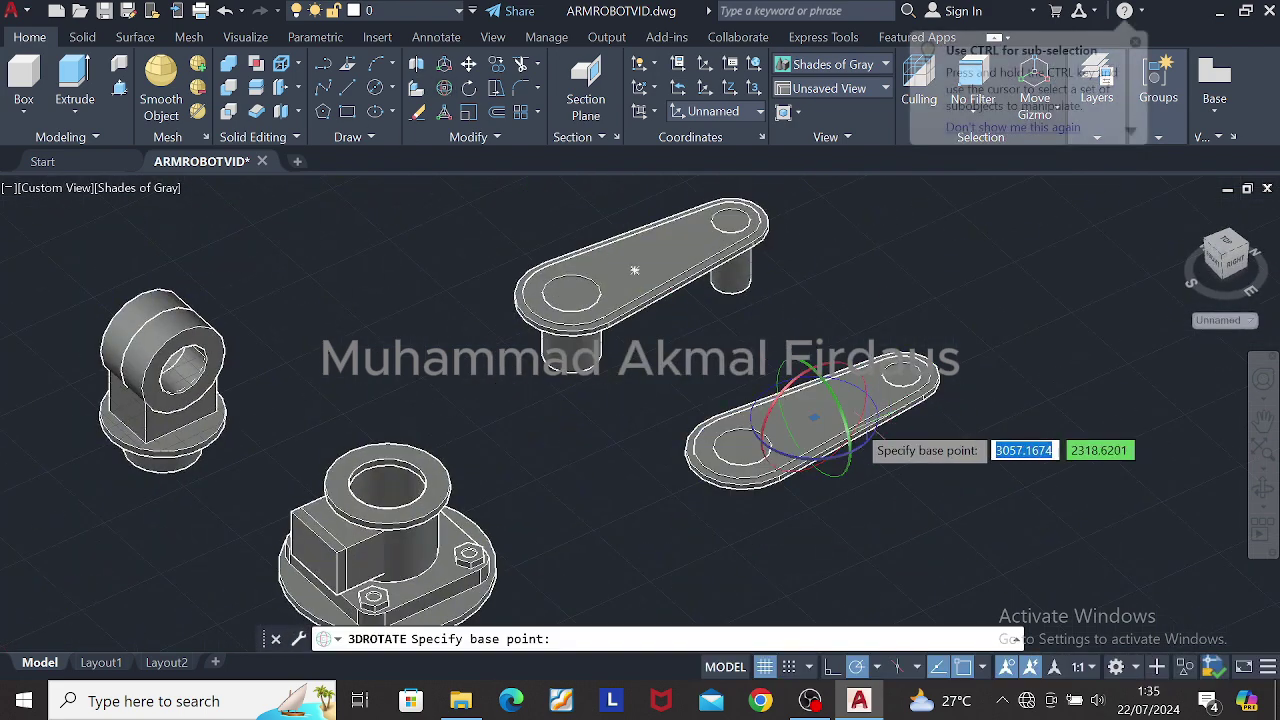
click(852, 417)
click(813, 270)
key(Escape)
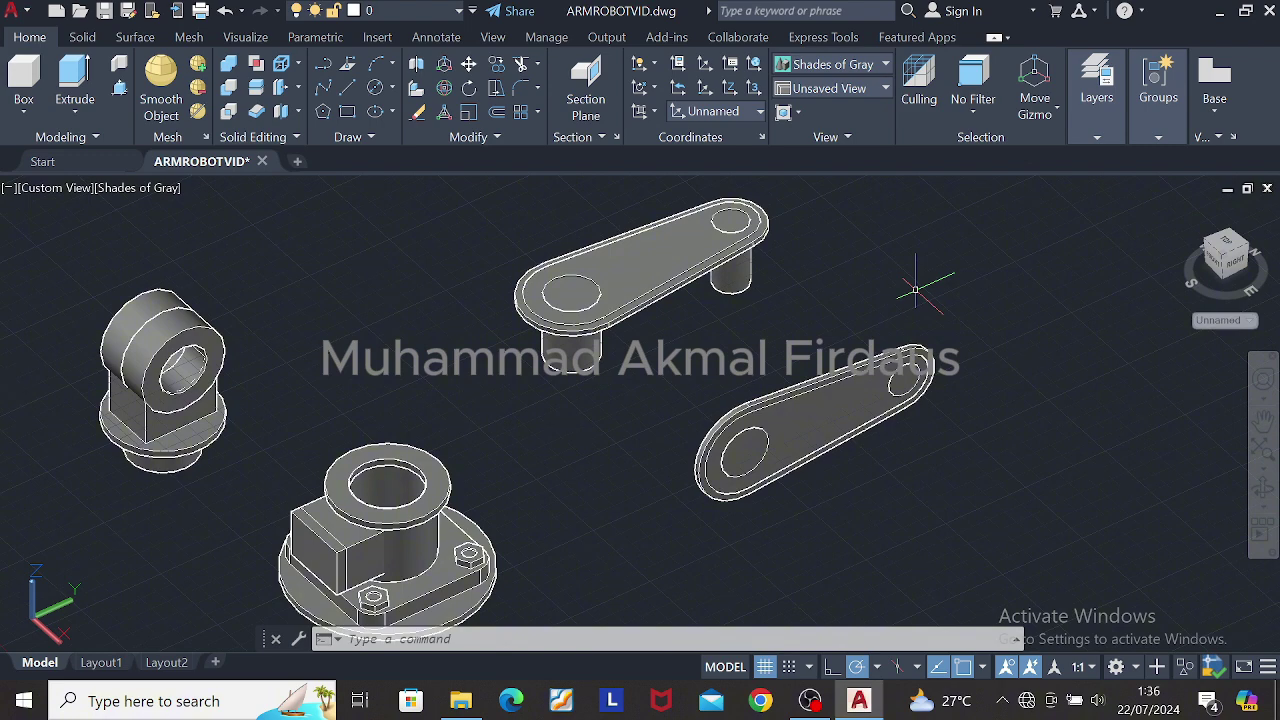
Step: Rotate the original link plate with its two cylinders about the lengthwise axis so the cylinders point horizontally toward the copied plate
scroll(831, 325, down, 3)
middle_drag(831, 323, 860, 369)
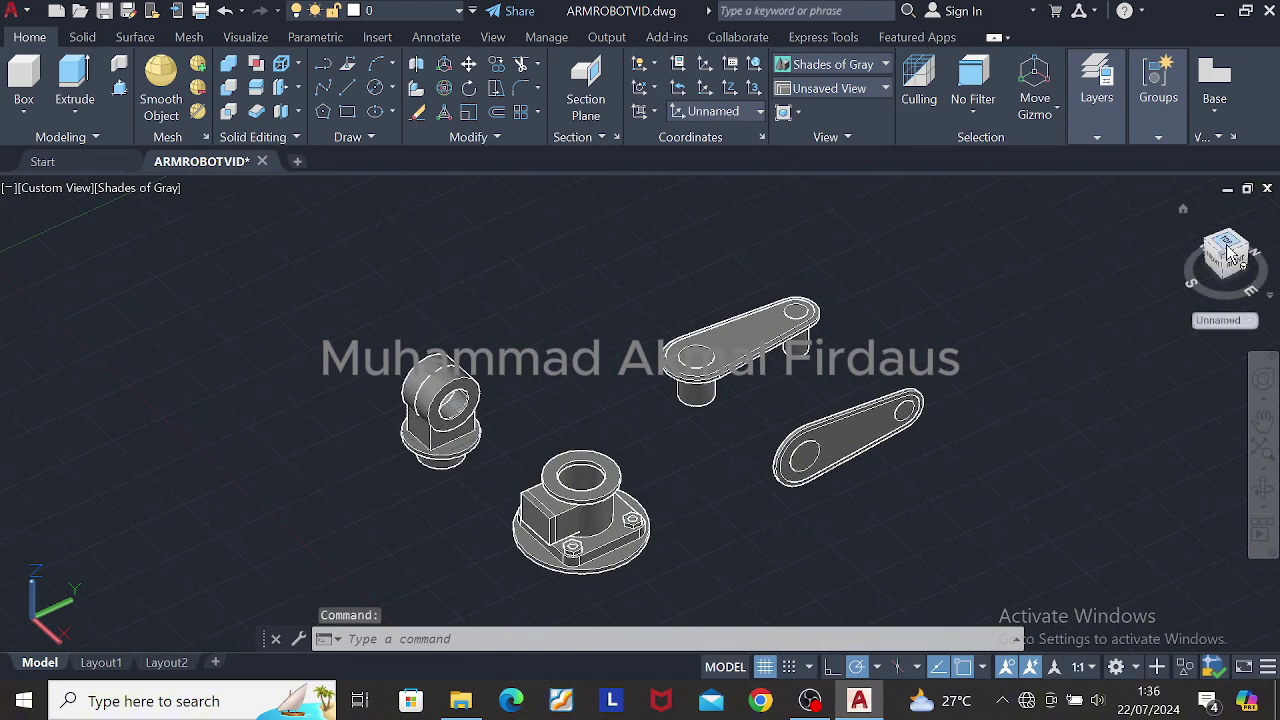
drag(1226, 260, 1223, 240)
click(637, 301)
click(844, 438)
click(721, 429)
click(444, 88)
click(803, 415)
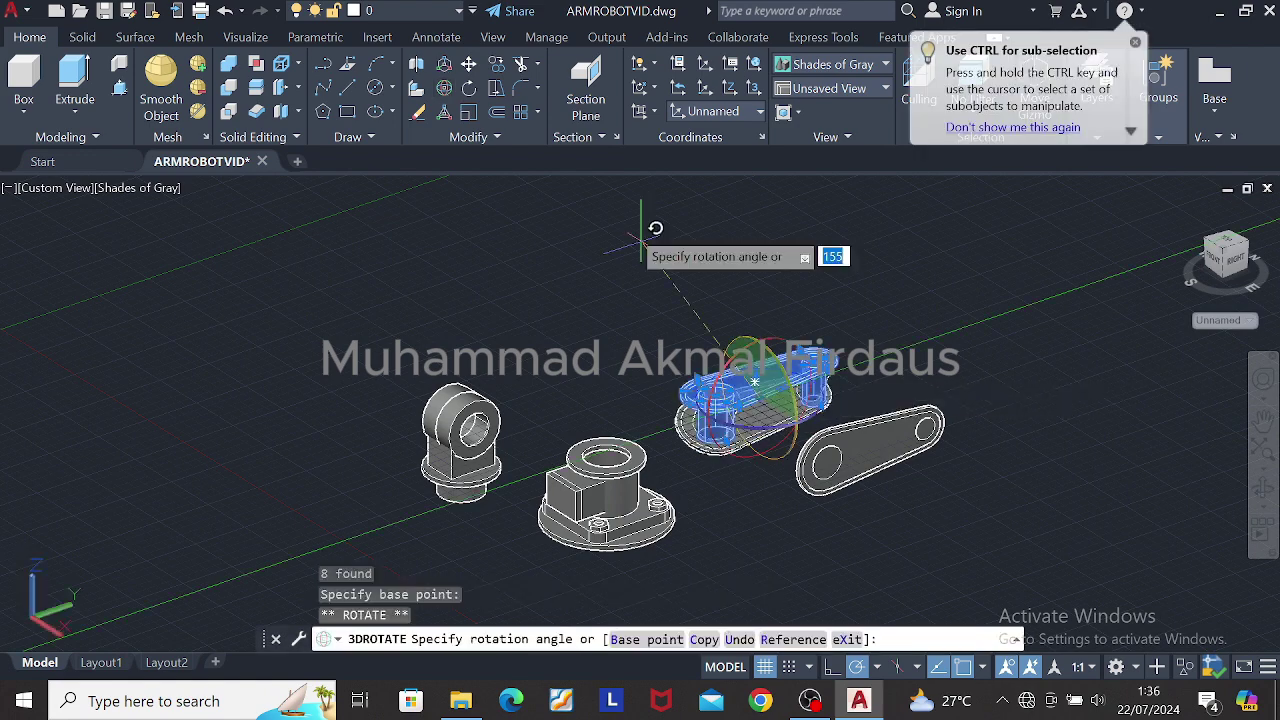
click(757, 193)
key(Escape)
shift+middle_drag(765, 215, 889, 317)
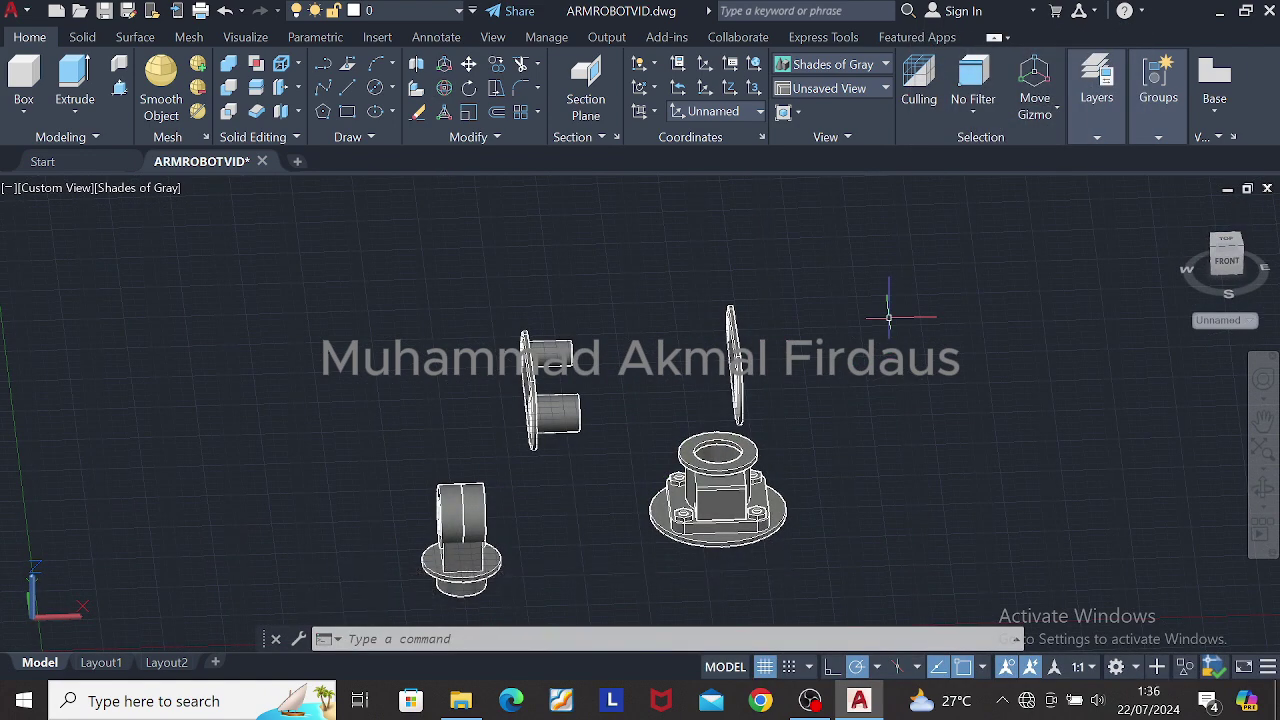
Step: Move the copied link plate onto the free ends of the two cylinders, aligning it at the larger hole
shift+middle_drag(889, 317, 868, 300)
scroll(705, 350, up, 5)
click(686, 286)
key(Escape)
scroll(570, 289, down, 2)
click(506, 206)
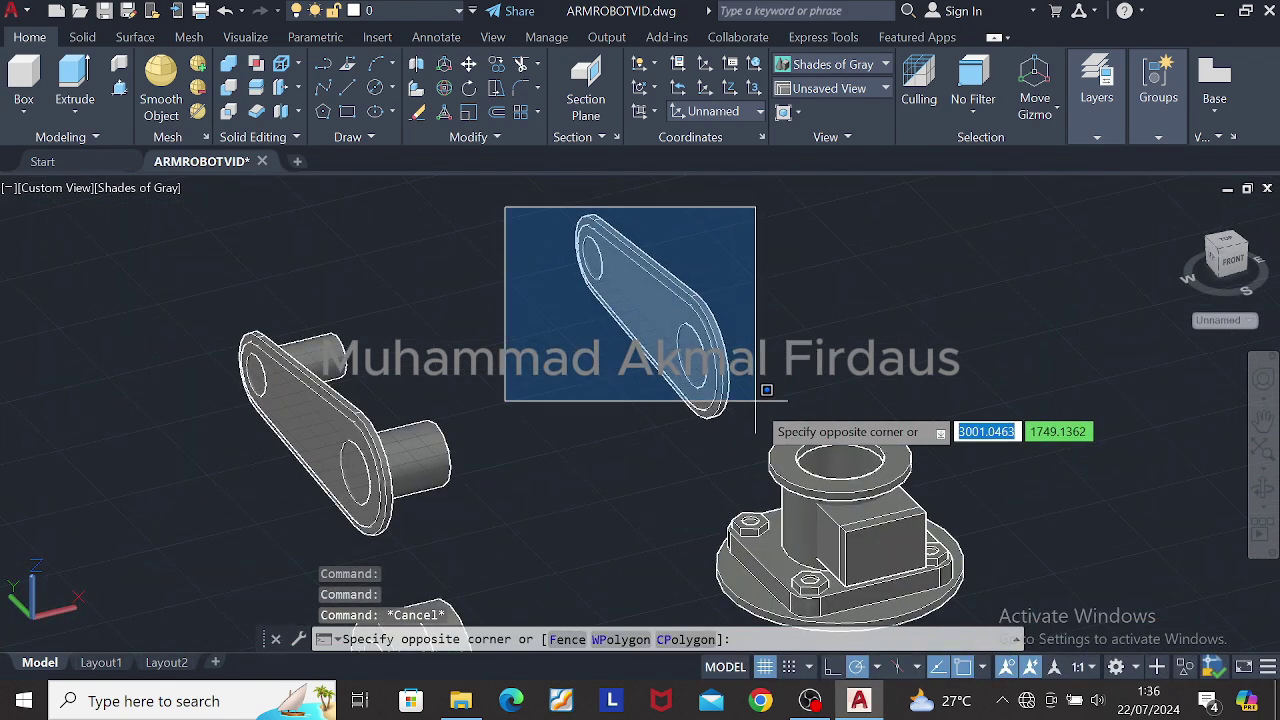
click(784, 430)
click(469, 66)
click(694, 355)
click(433, 454)
shift+middle_drag(645, 385, 543, 349)
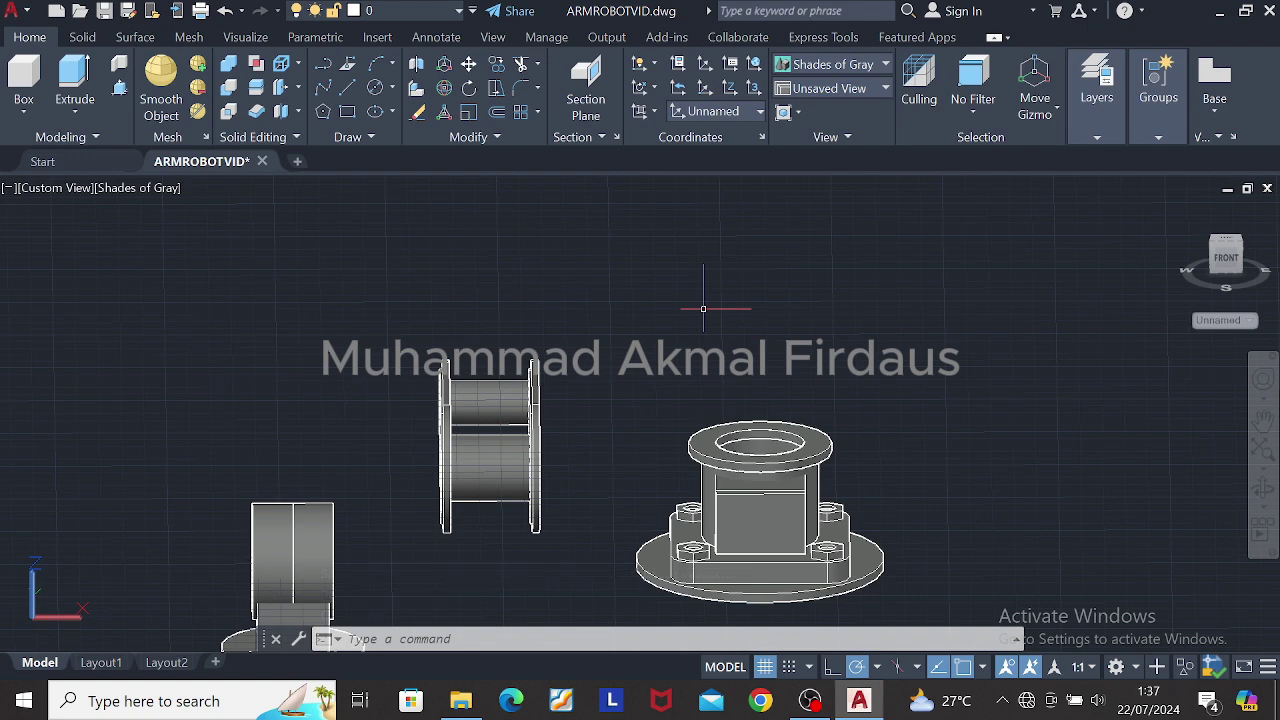
Step: Select the assembled link's plates and cylinders and move them aside, clear of the leftover geometry
shift+middle_drag(406, 396, 338, 456)
click(566, 396)
click(636, 357)
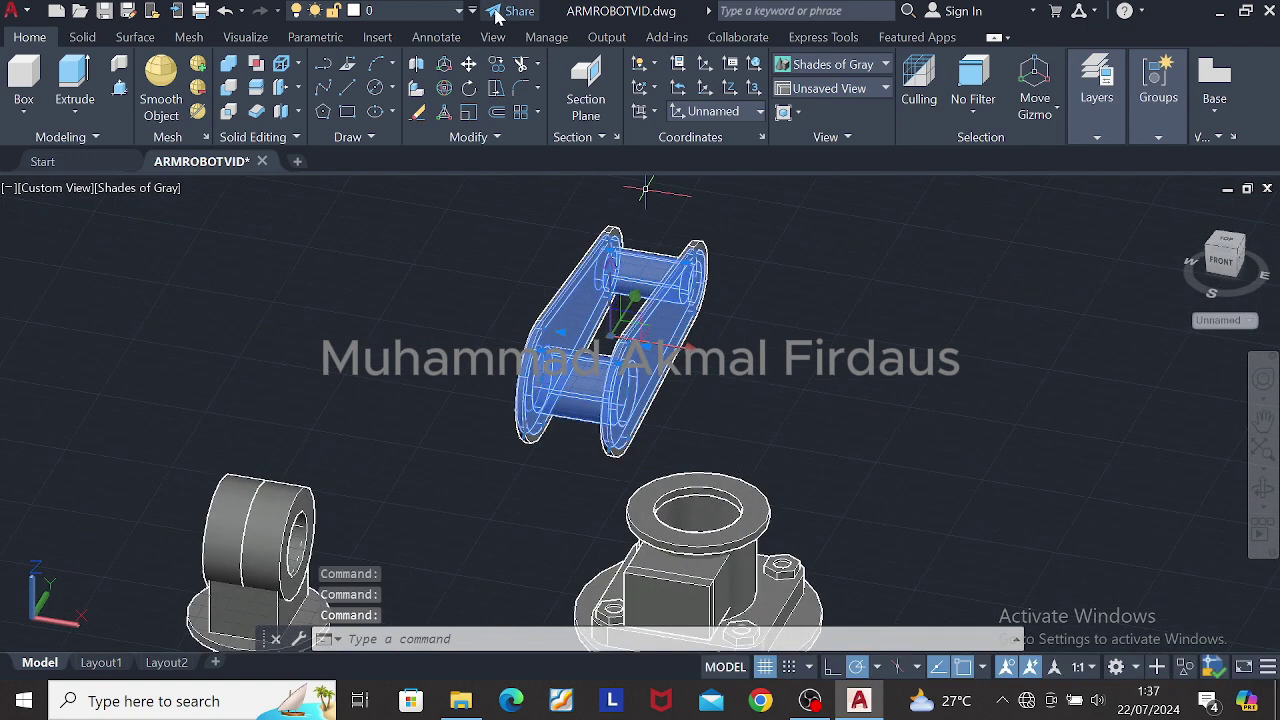
click(469, 65)
click(568, 335)
shift+middle_drag(457, 314, 523, 326)
shift+middle_drag(257, 277, 432, 204)
shift+middle_drag(412, 345, 184, 412)
Step: Erase the leftover geometry at the link's former position
click(302, 252)
click(568, 546)
key(Delete)
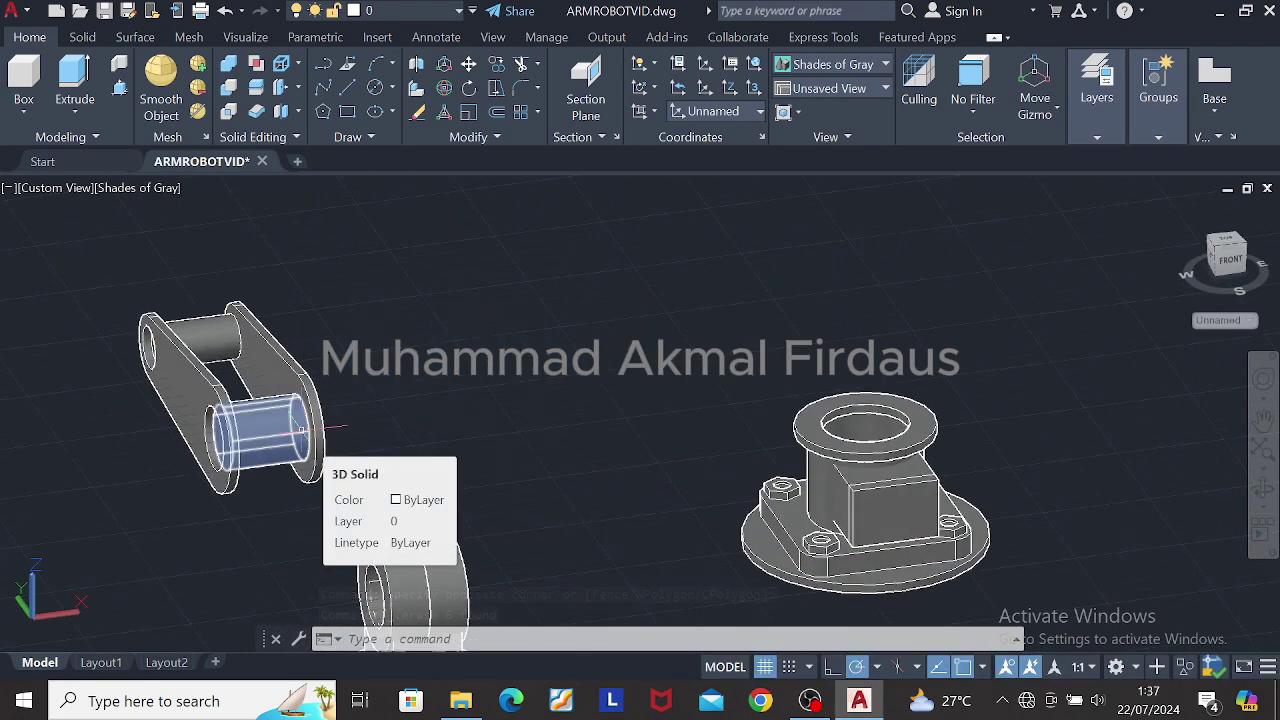
Step: Unite the link's two plates and two cylinders into a single solid with Union
click(70, 256)
click(454, 497)
text(uni)
key(Return)
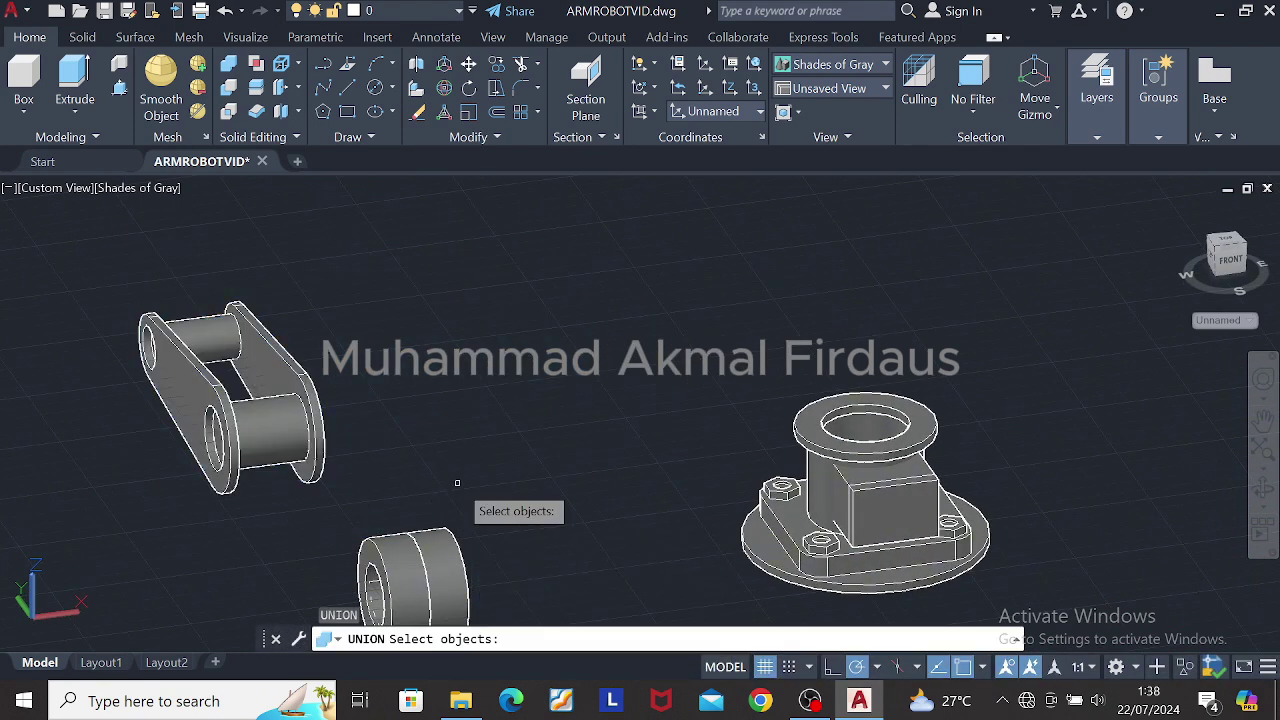
click(2, 256)
click(354, 452)
click(260, 380)
key(Return)
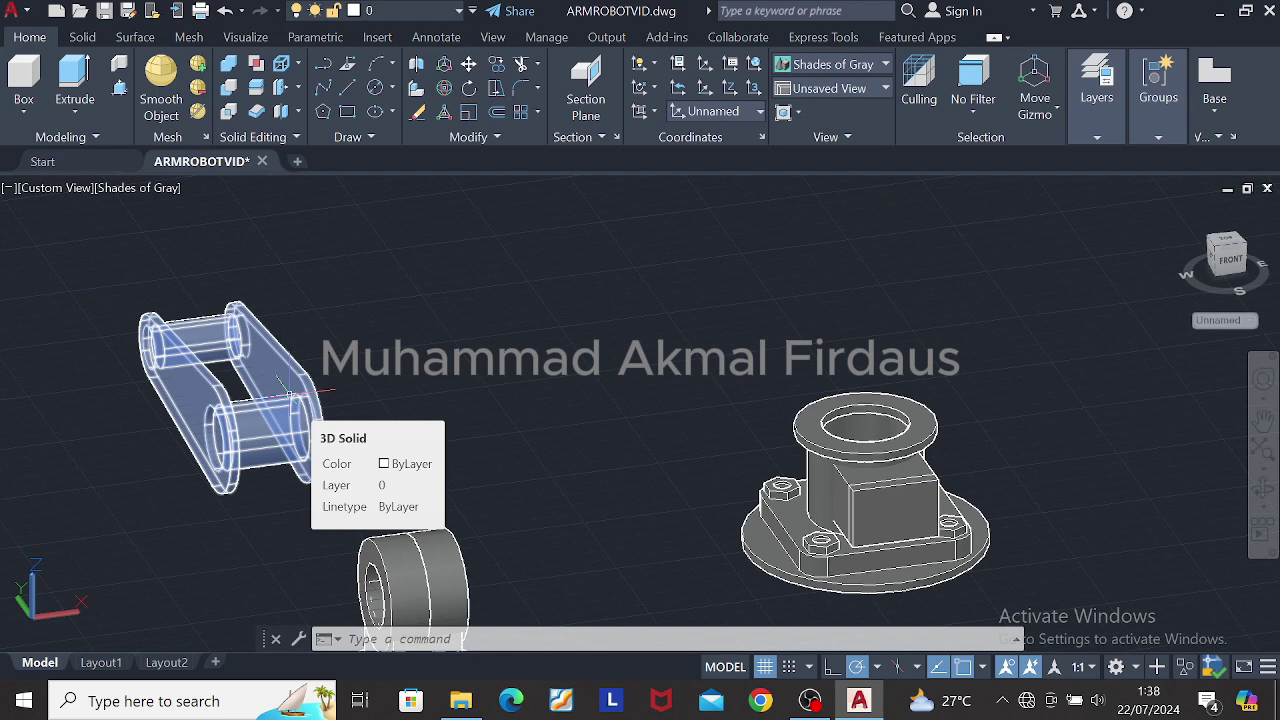
Step: Draw a 270-unit line from the link's larger cylinder along the link's length at 90°
shift+middle_drag(290, 395, 771, 257)
text(l)
key(Return)
scroll(708, 310, up, 3)
click(641, 362)
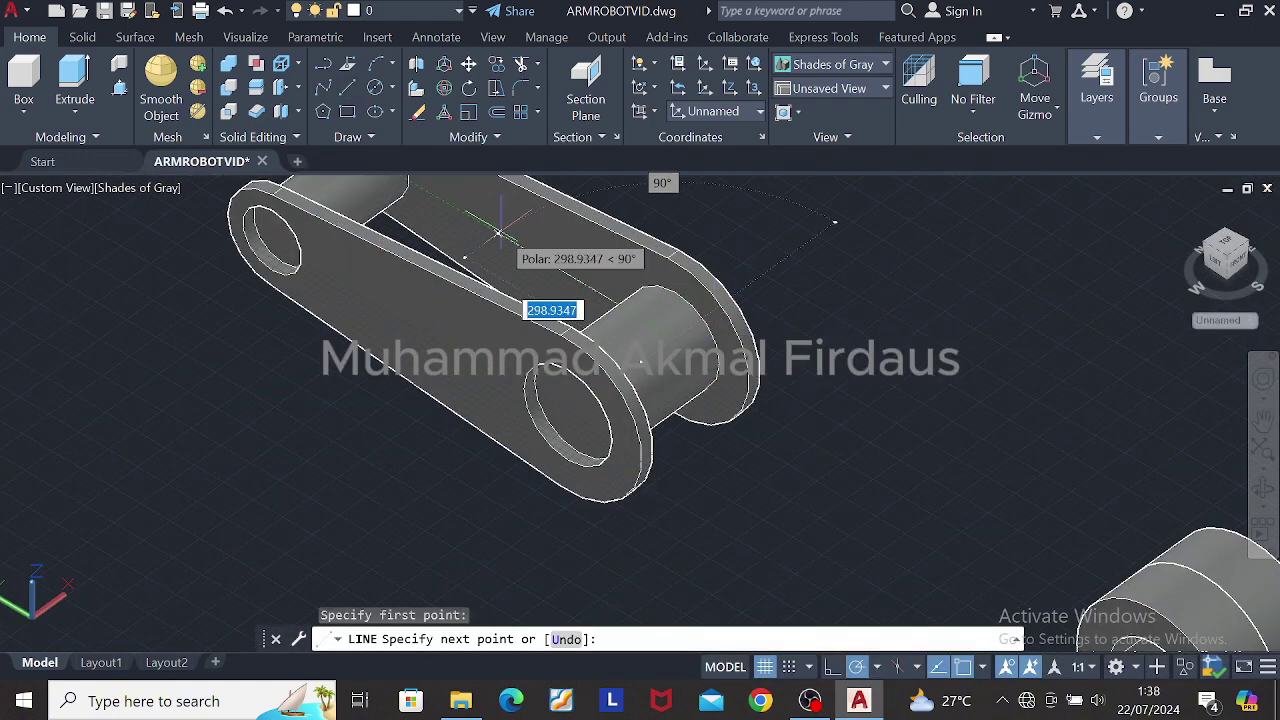
key(Return)
key(Escape)
shift+middle_drag(812, 182, 876, 249)
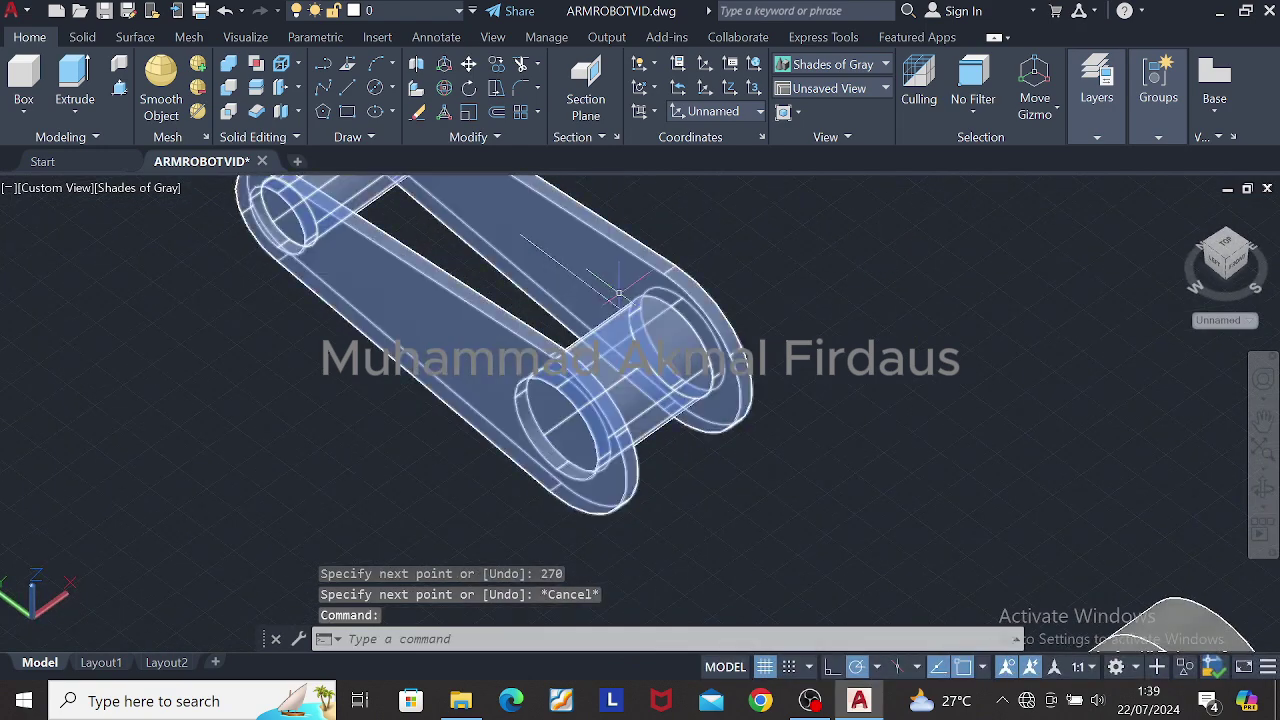
Step: Erase the 270-unit line between the link's plates
click(585, 281)
key(Escape)
scroll(585, 277, up, 5)
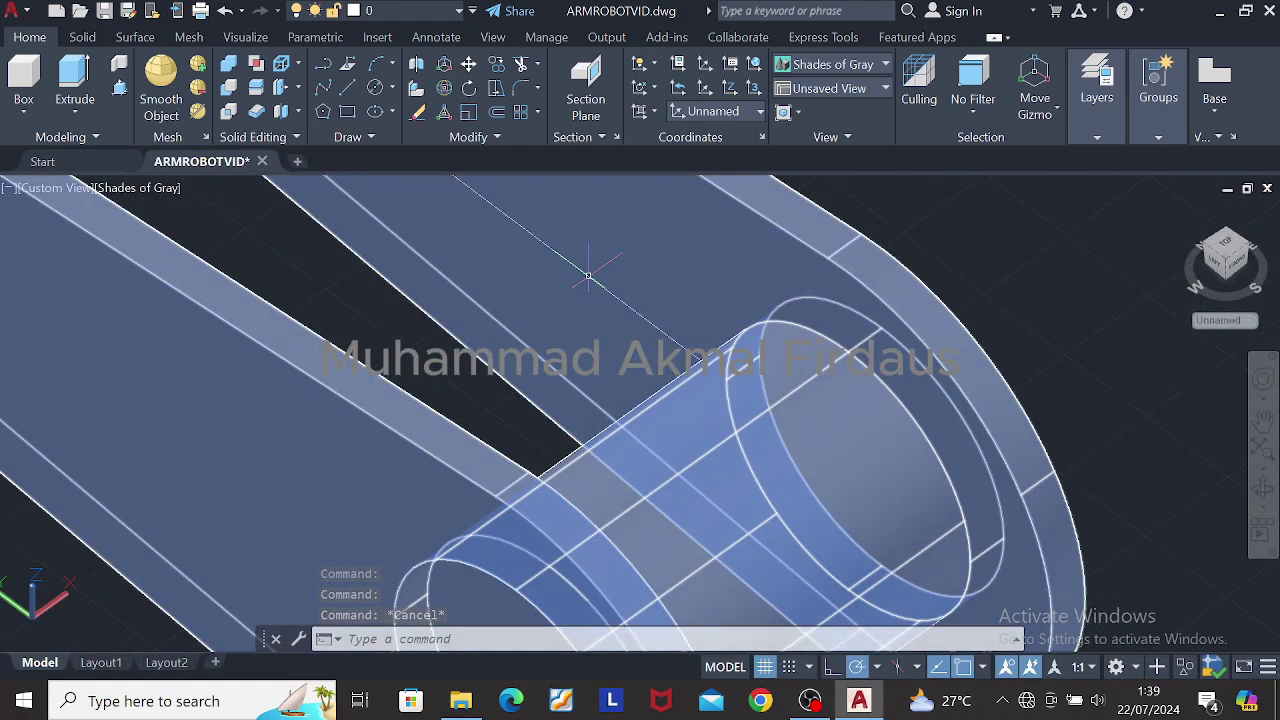
click(588, 277)
key(Delete)
scroll(882, 275, down, 5)
text(l)
key(Return)
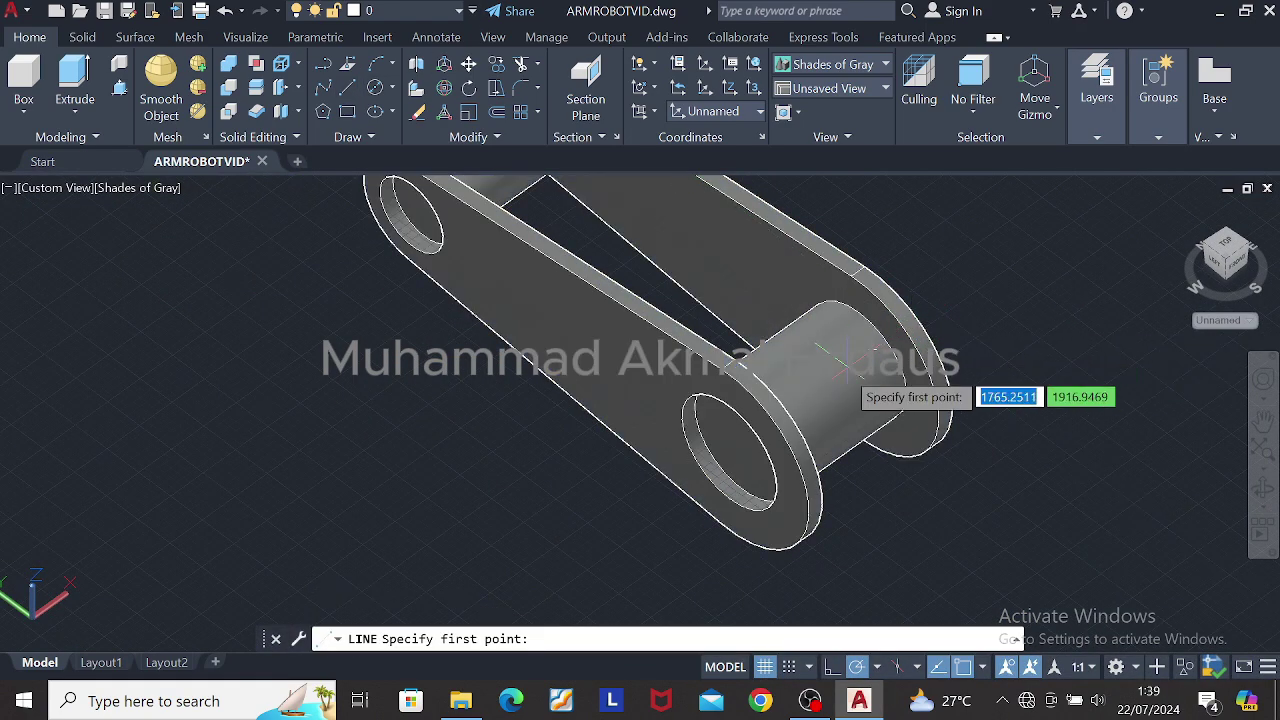
key(Escape)
Step: Change an object snap mode and try to start a new line at the link's larger cylinder
click(982, 667)
click(1003, 562)
key(Escape)
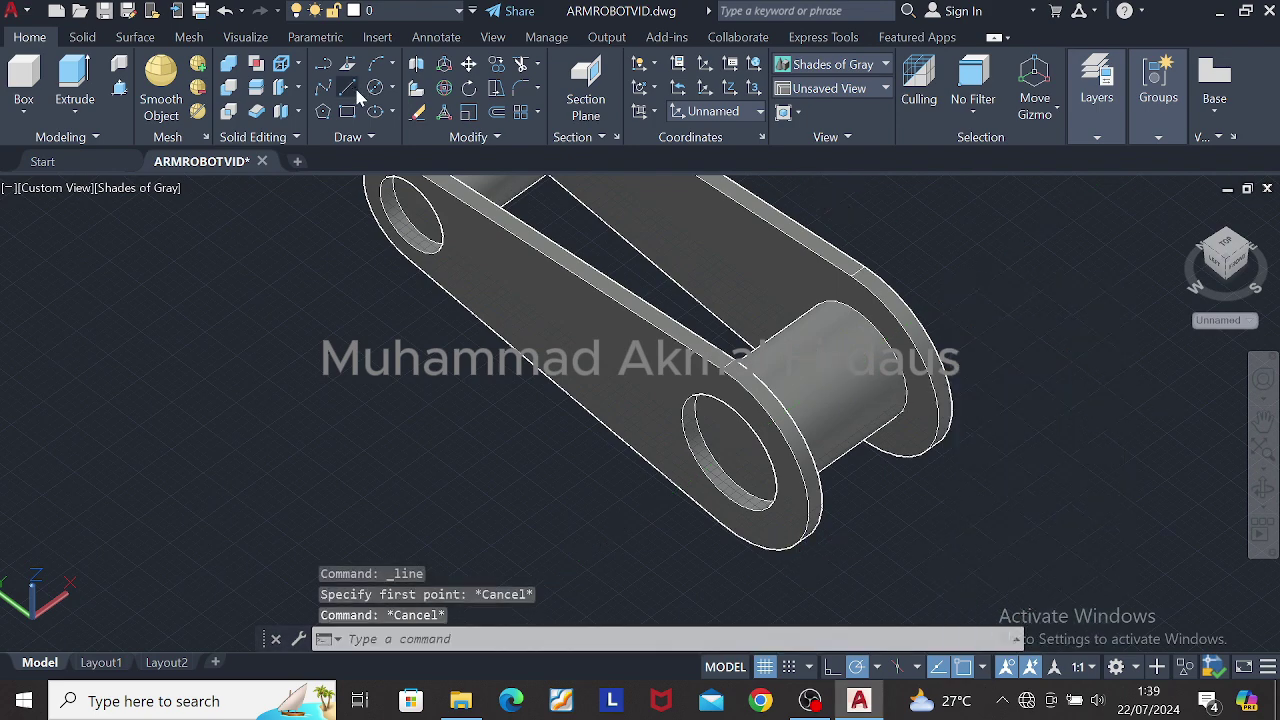
click(323, 89)
shift+middle_drag(885, 330, 686, 290)
click(686, 290)
key(Escape)
middle_drag(327, 241, 185, 336)
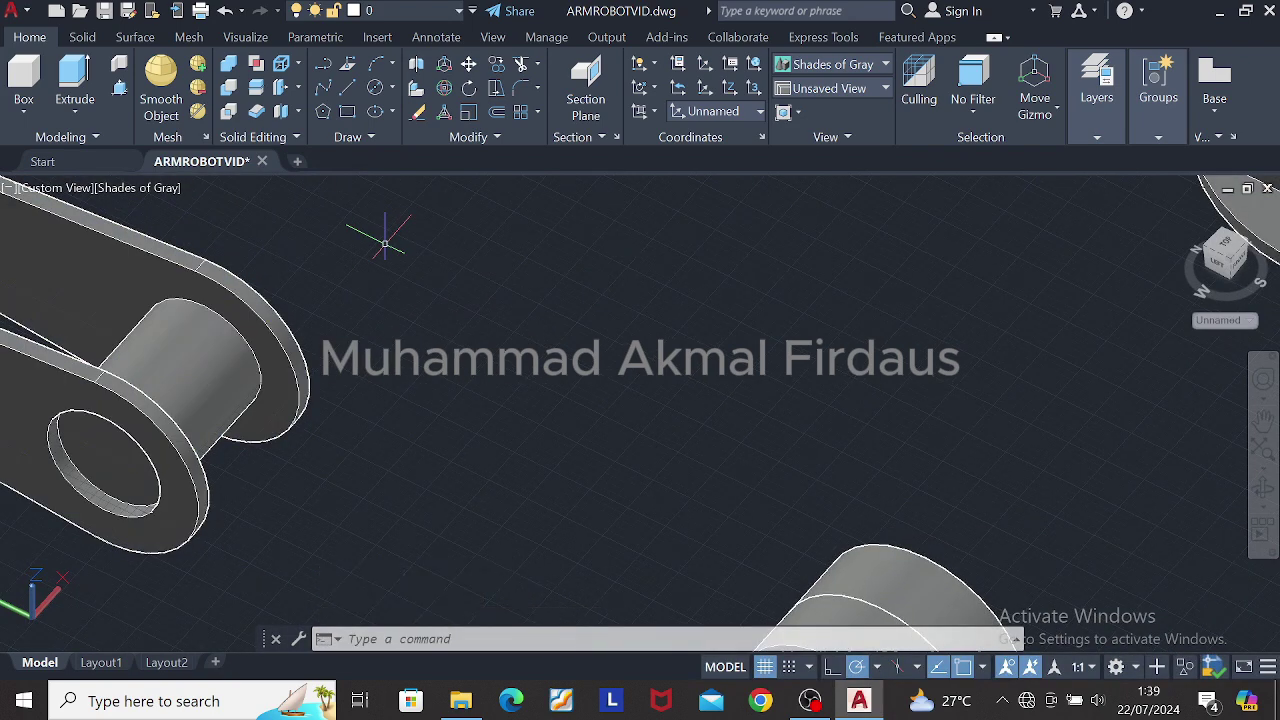
Step: Undo the recent line attempts and the erasure of the 270-unit line
key(ctrl+z)
key(ctrl+z)
key(ctrl+z)
key(ctrl+z)
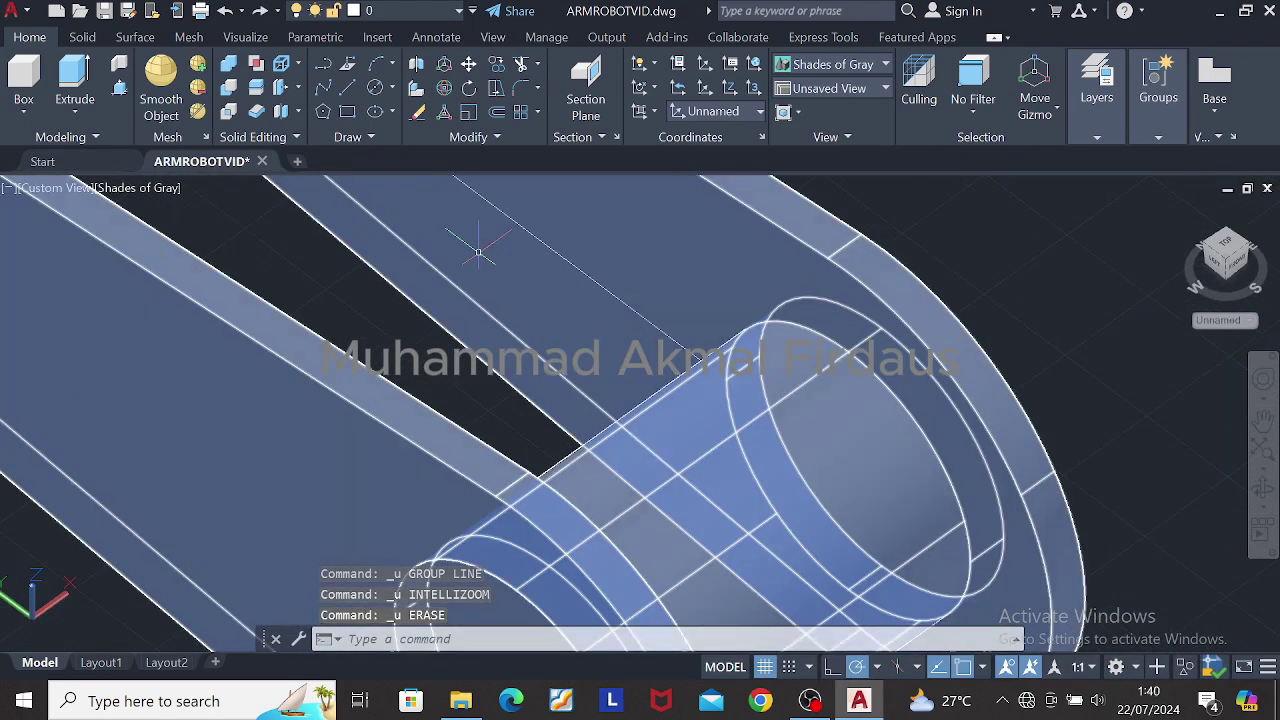
key(Escape)
Step: Draw a 120 by 120 square in the top view, in the free space beside the link and above the base part
scroll(864, 214, down, 5)
mouse_move(864, 214)
middle_down()
mouse_move(523, 294)
mouse_move(590, 358)
mouse_move(490, 372)
middle_up()
click(1226, 250)
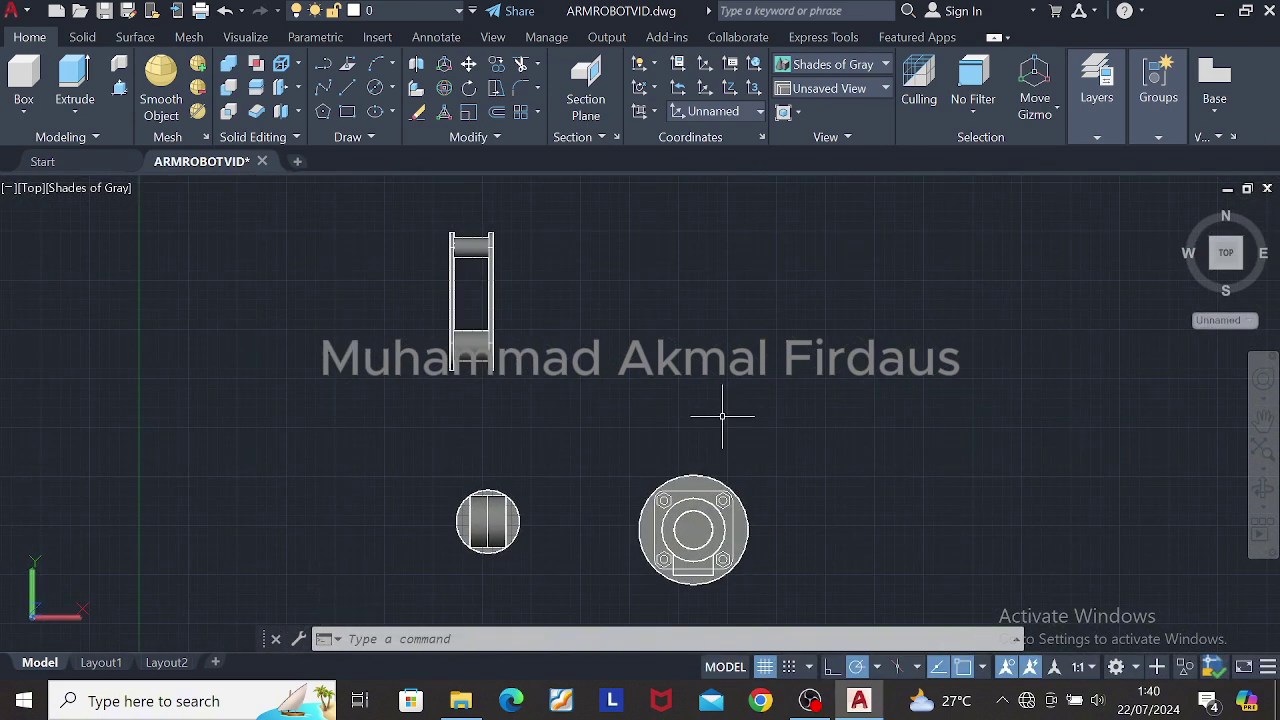
click(346, 89)
click(618, 295)
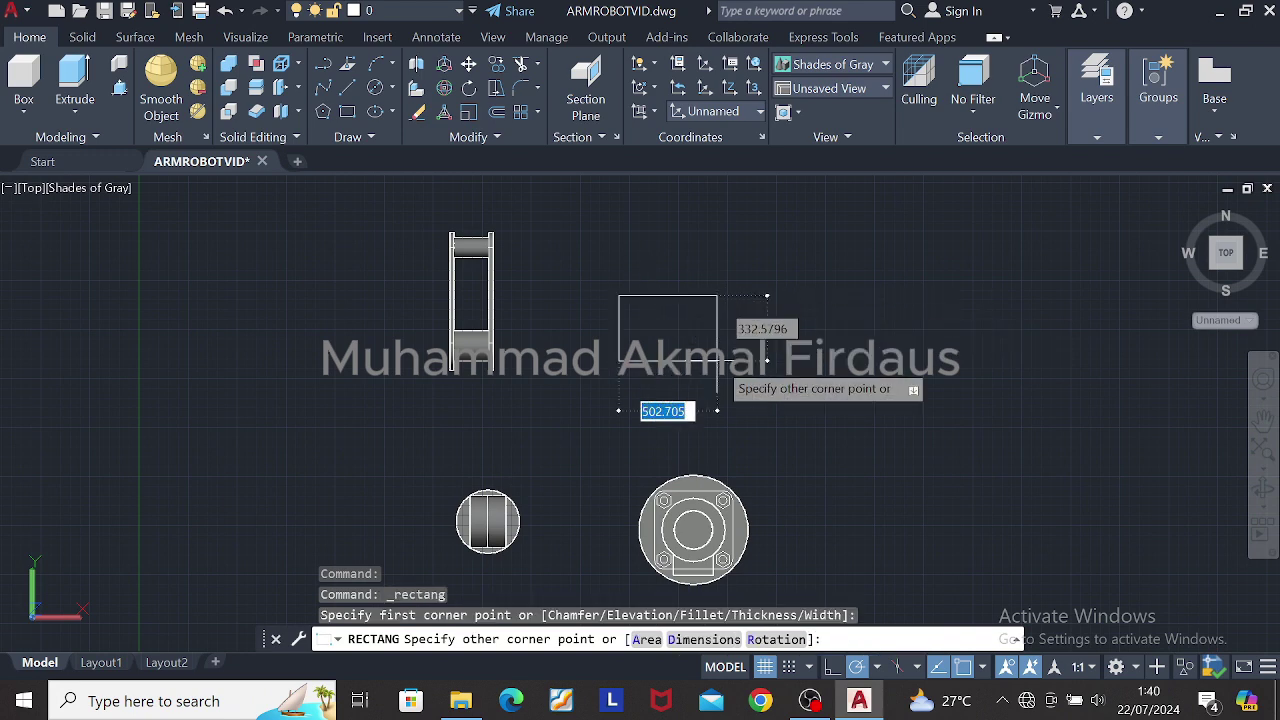
text(120)
key(Return)
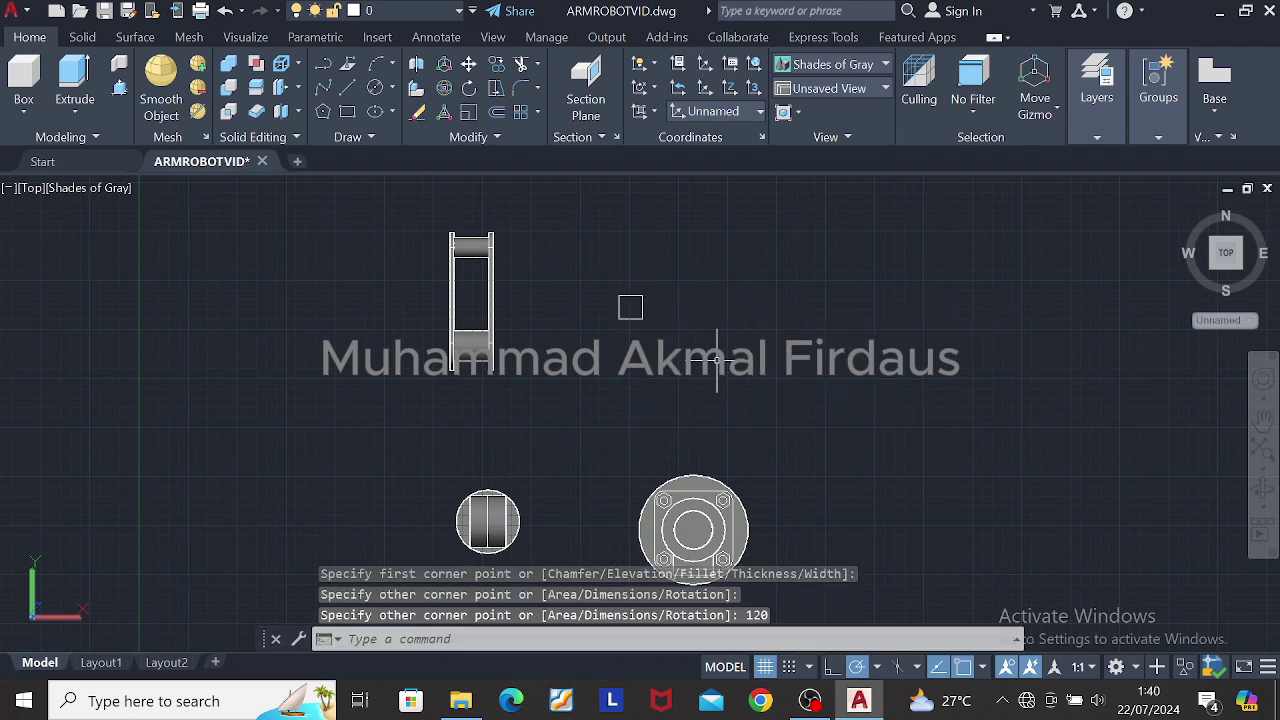
scroll(674, 309, up, 6)
middle_drag(650, 327, 694, 420)
scroll(529, 359, down, 4)
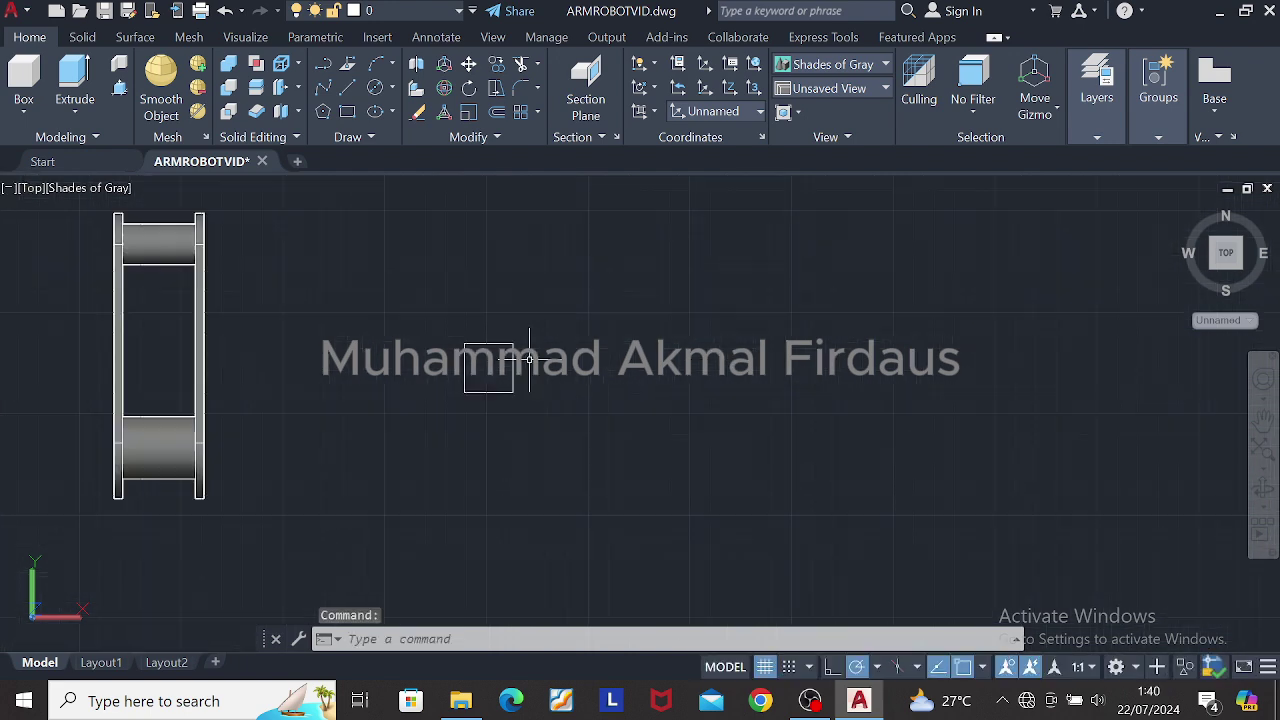
scroll(529, 358, down, 2)
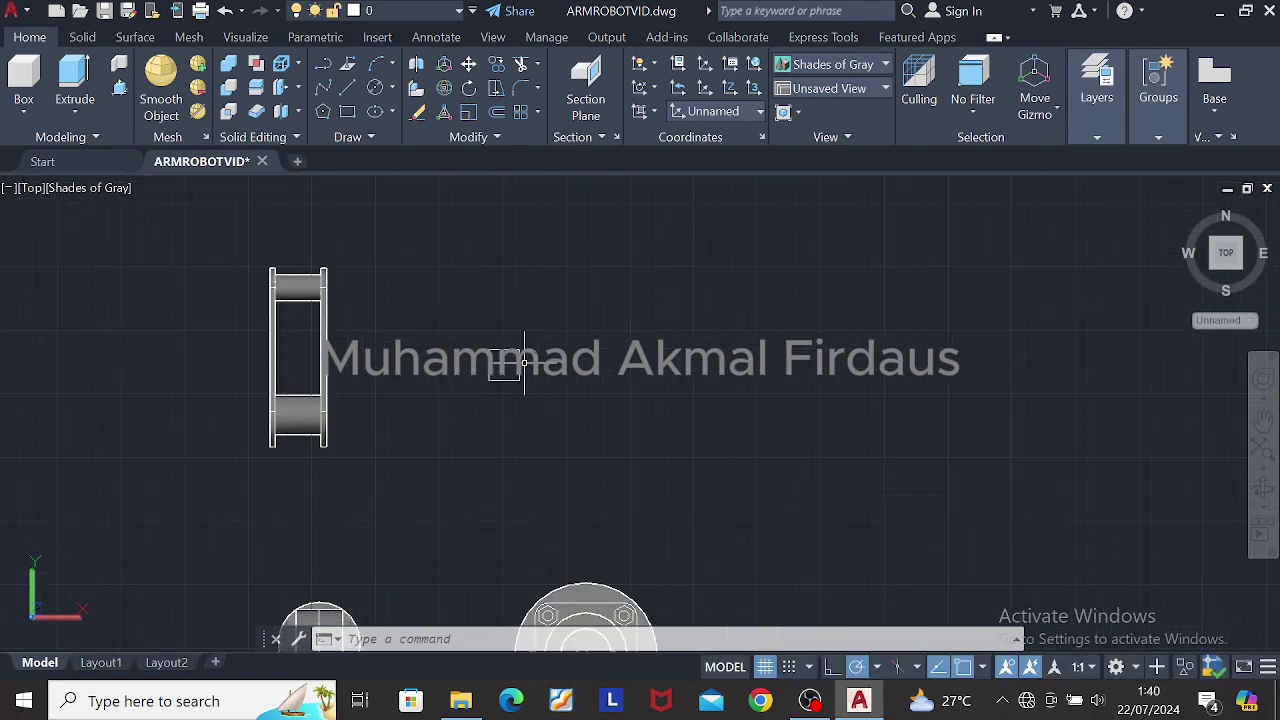
click(520, 365)
click(444, 88)
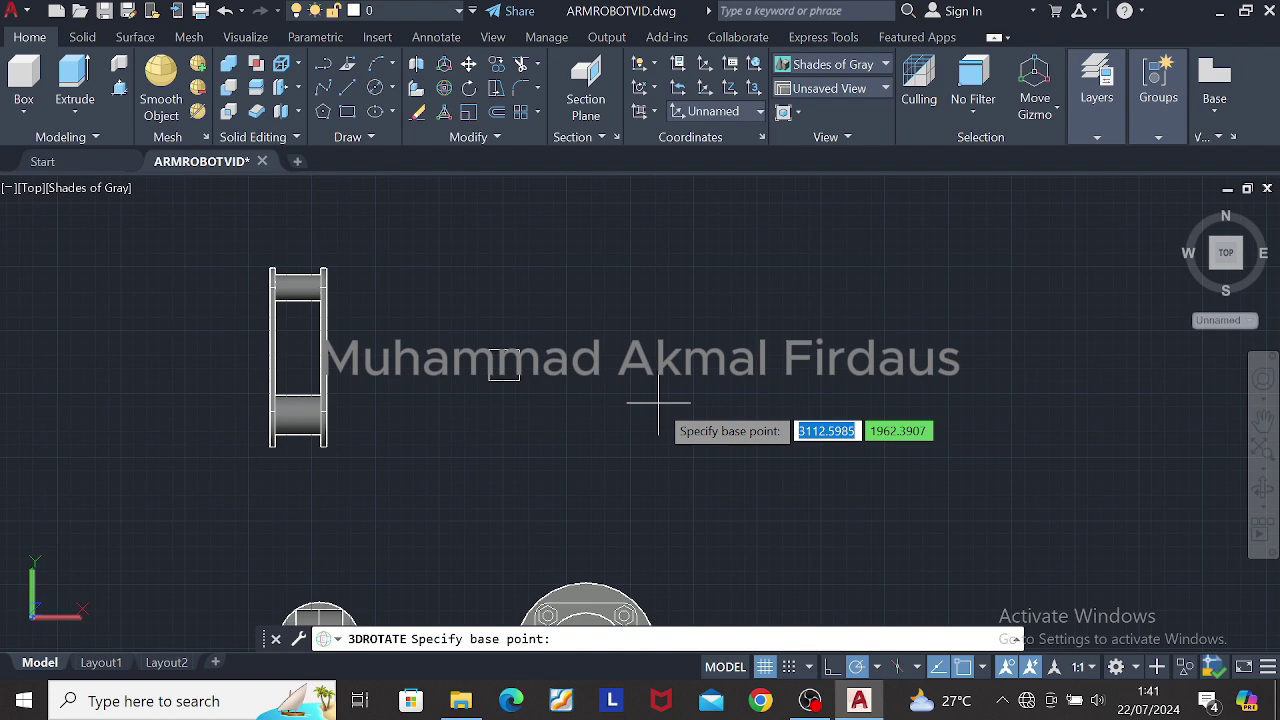
scroll(565, 373, up, 6)
click(429, 350)
key(Escape)
click(430, 340)
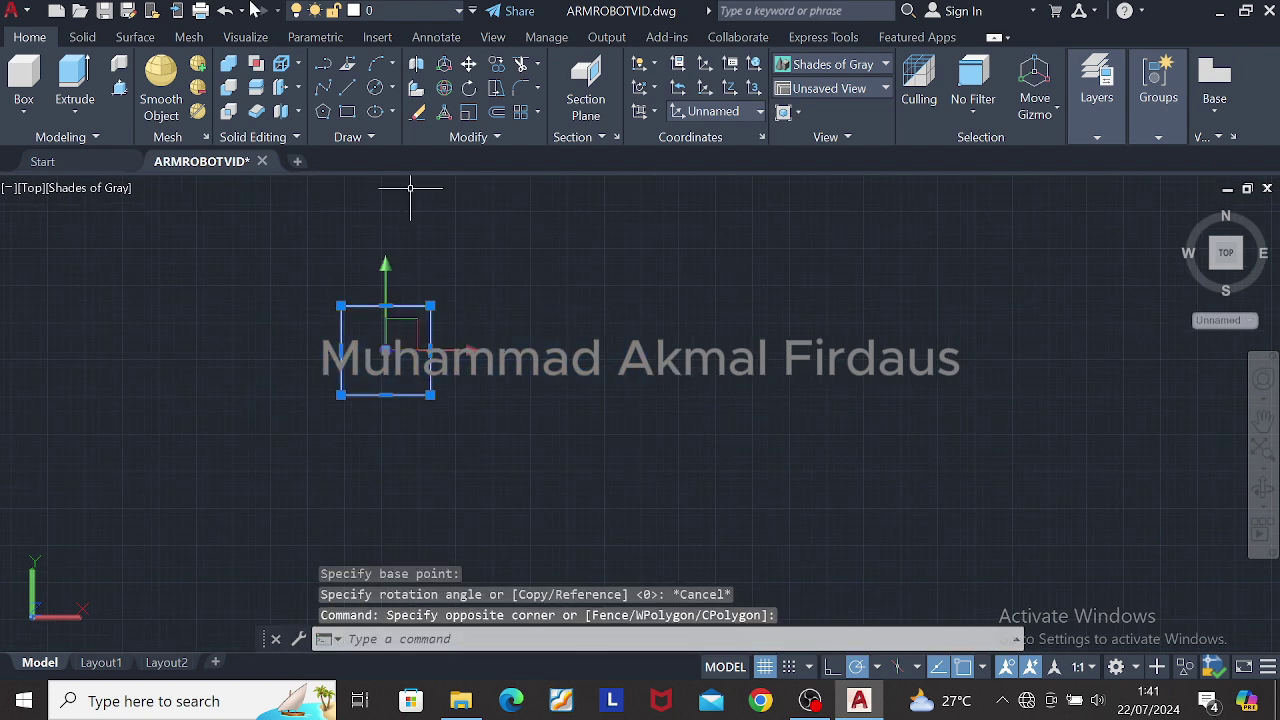
click(444, 88)
middle_drag(546, 436, 661, 415)
scroll(650, 411, down, 3)
key(Escape)
key(Escape)
key(Escape)
click(558, 337)
click(444, 88)
shift+middle_drag(582, 345, 626, 229)
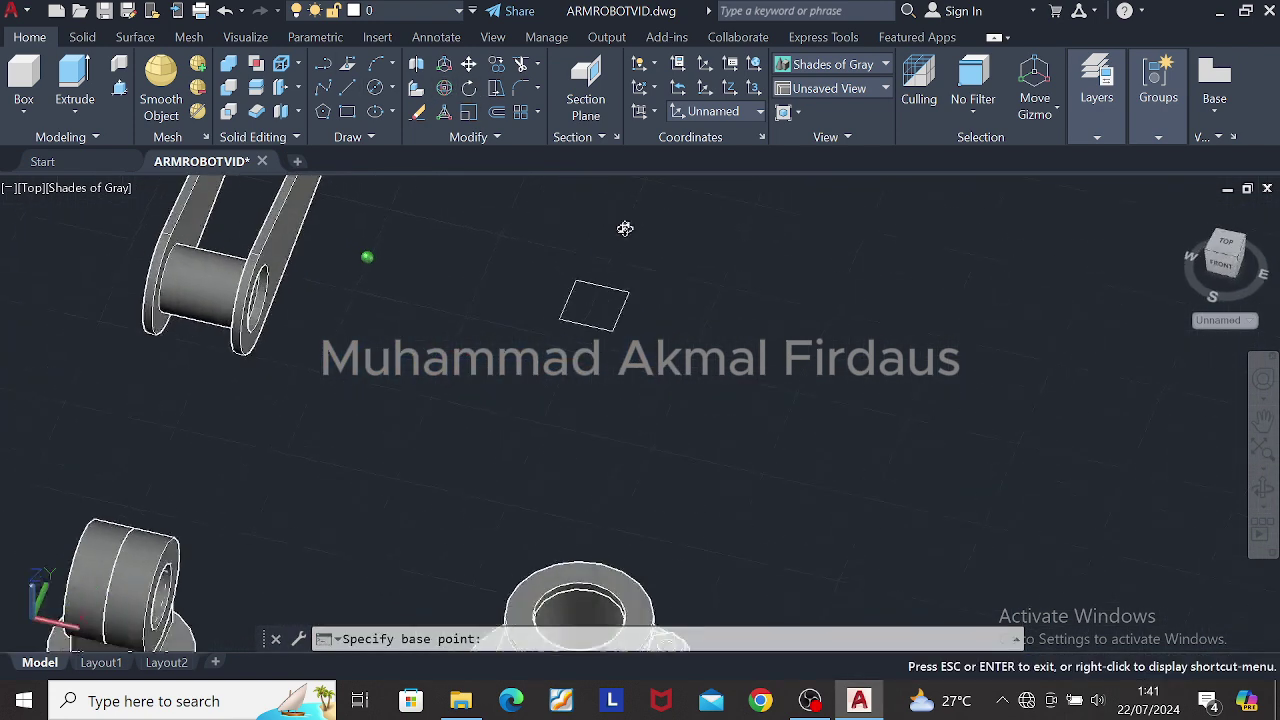
scroll(622, 272, up, 2)
click(586, 318)
key(Escape)
Step: Rotate the 120 by 120 square in 3D about the Y direction so it stands upright, parallel to the link's plates
key(Return)
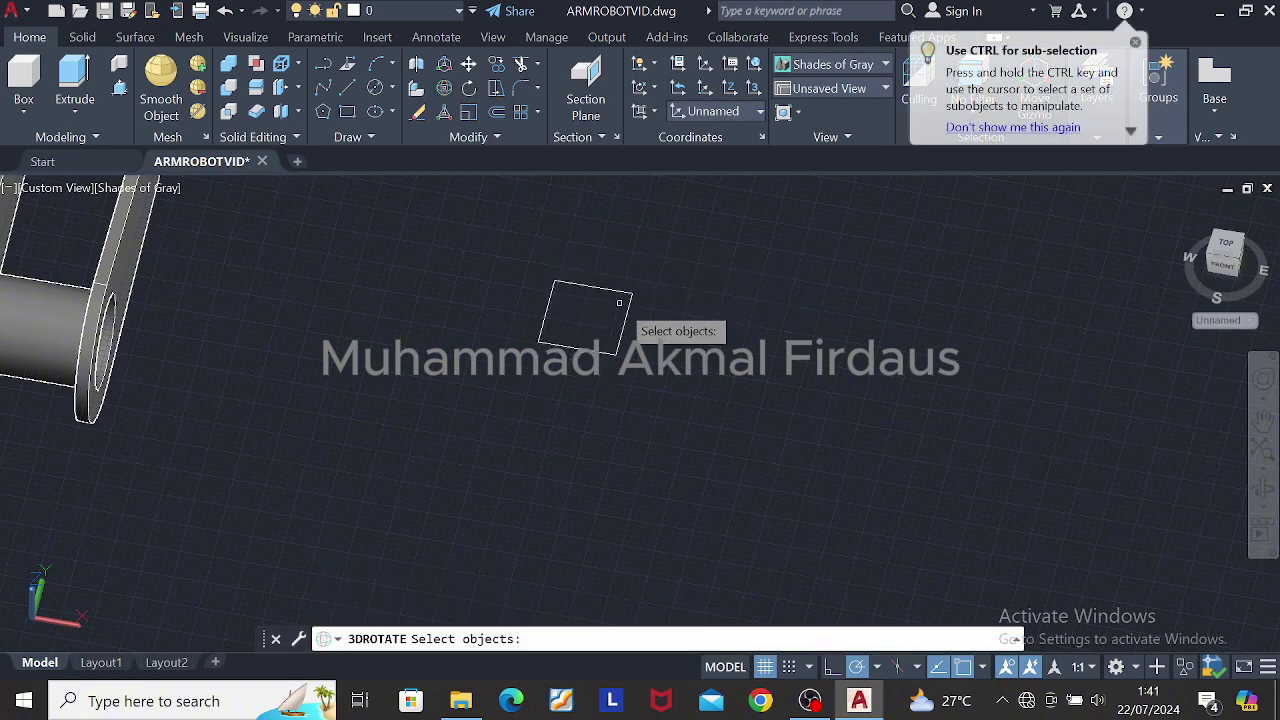
click(622, 335)
key(Return)
click(650, 317)
click(566, 218)
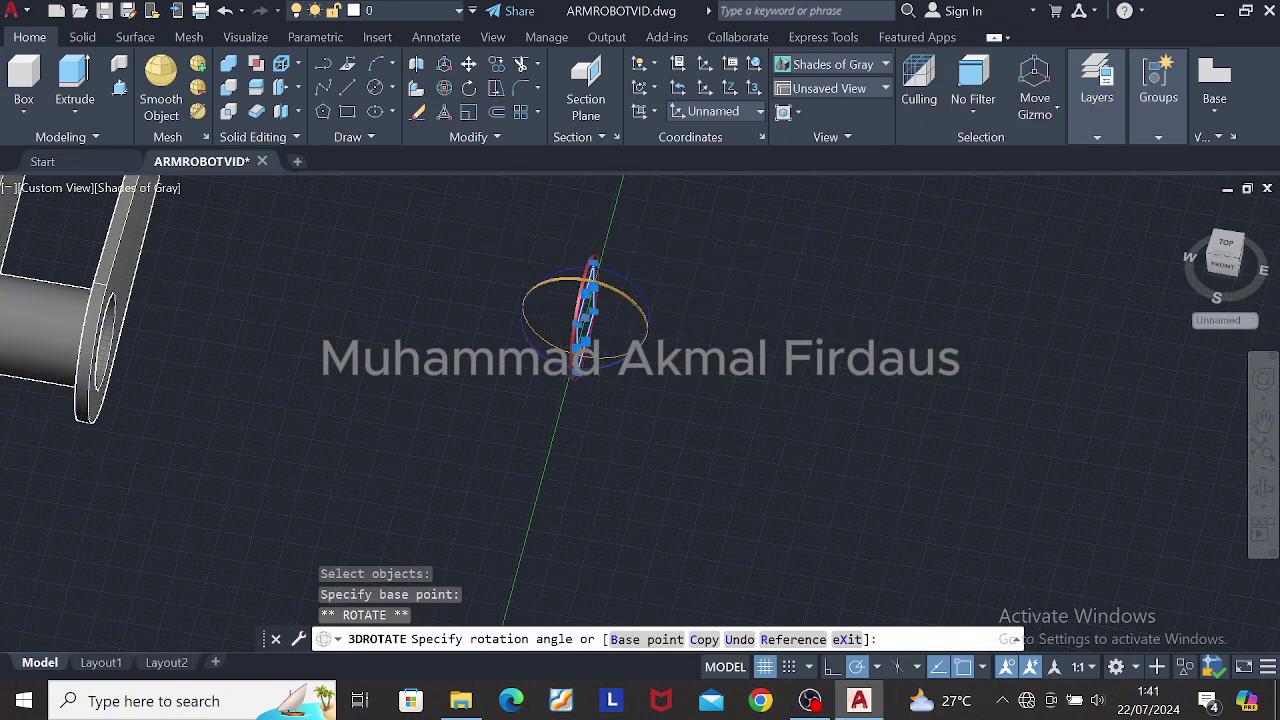
key(Escape)
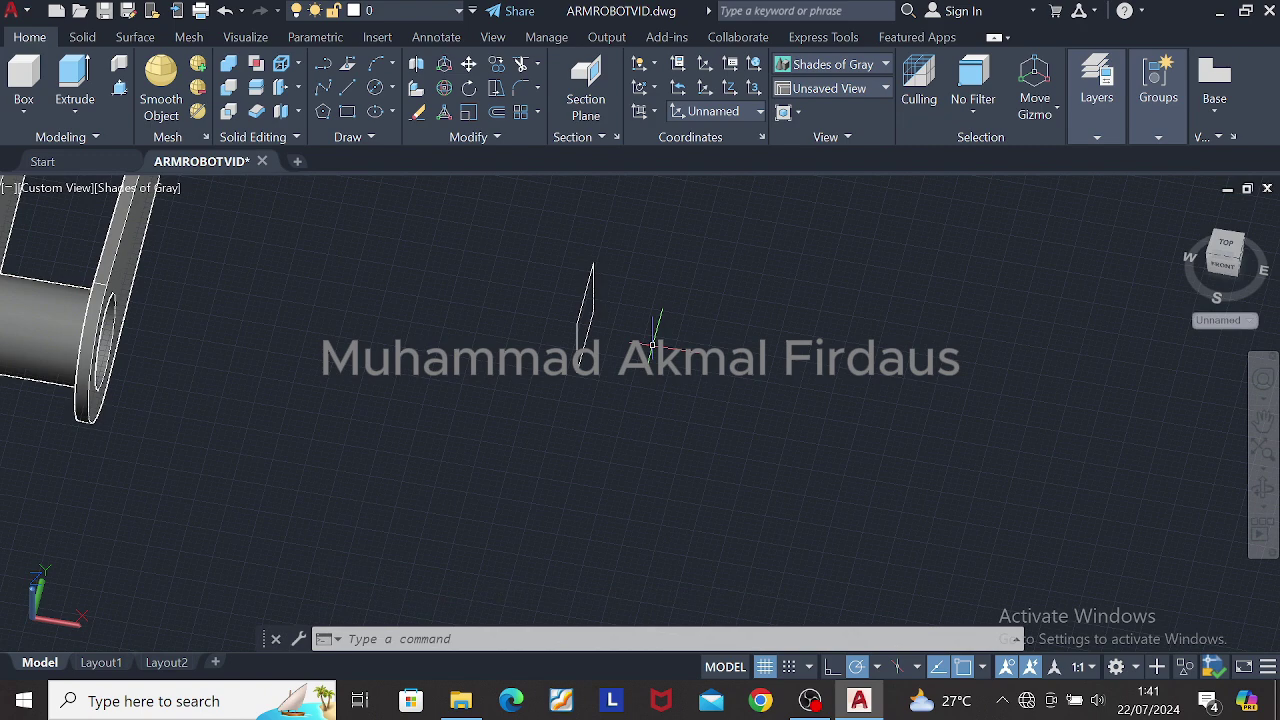
Step: Try to move the upright square by its edge midpoint onto the link's plate, and undo the move
shift+middle_drag(455, 337, 660, 265)
click(498, 298)
click(598, 408)
click(468, 63)
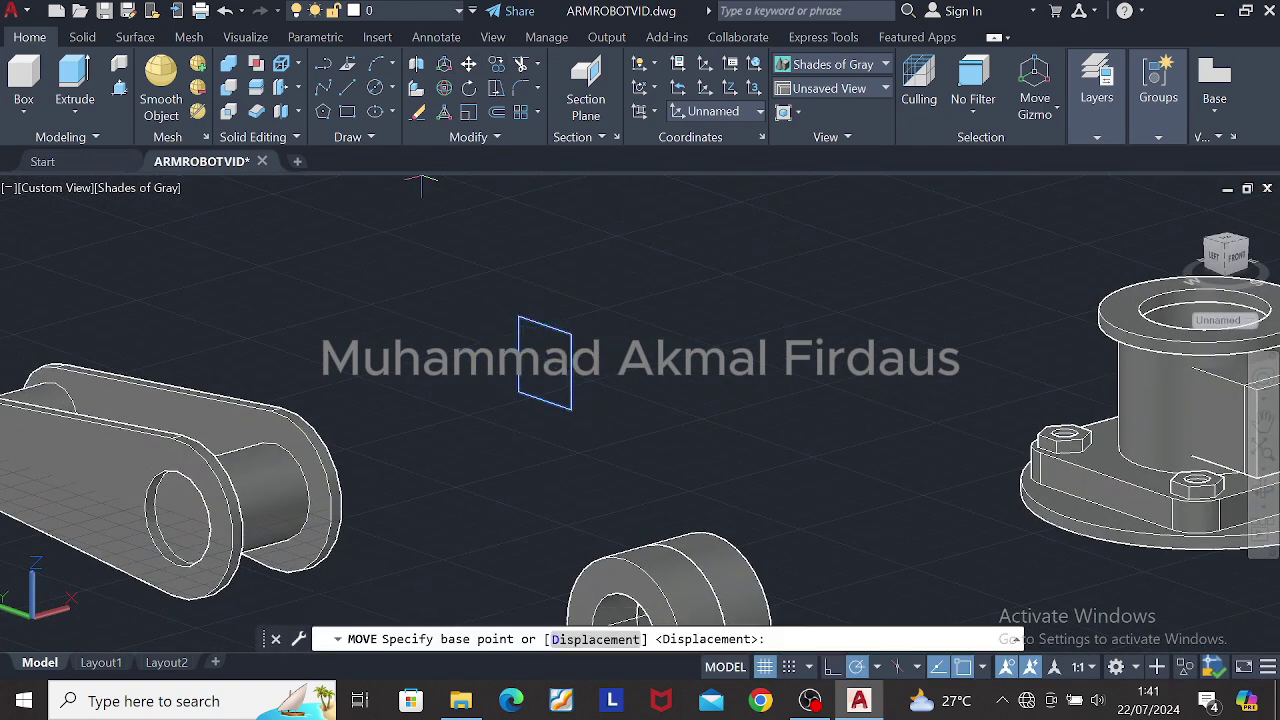
click(571, 372)
shift+middle_drag(162, 390, 146, 438)
middle_drag(146, 438, 254, 417)
click(276, 441)
key(Escape)
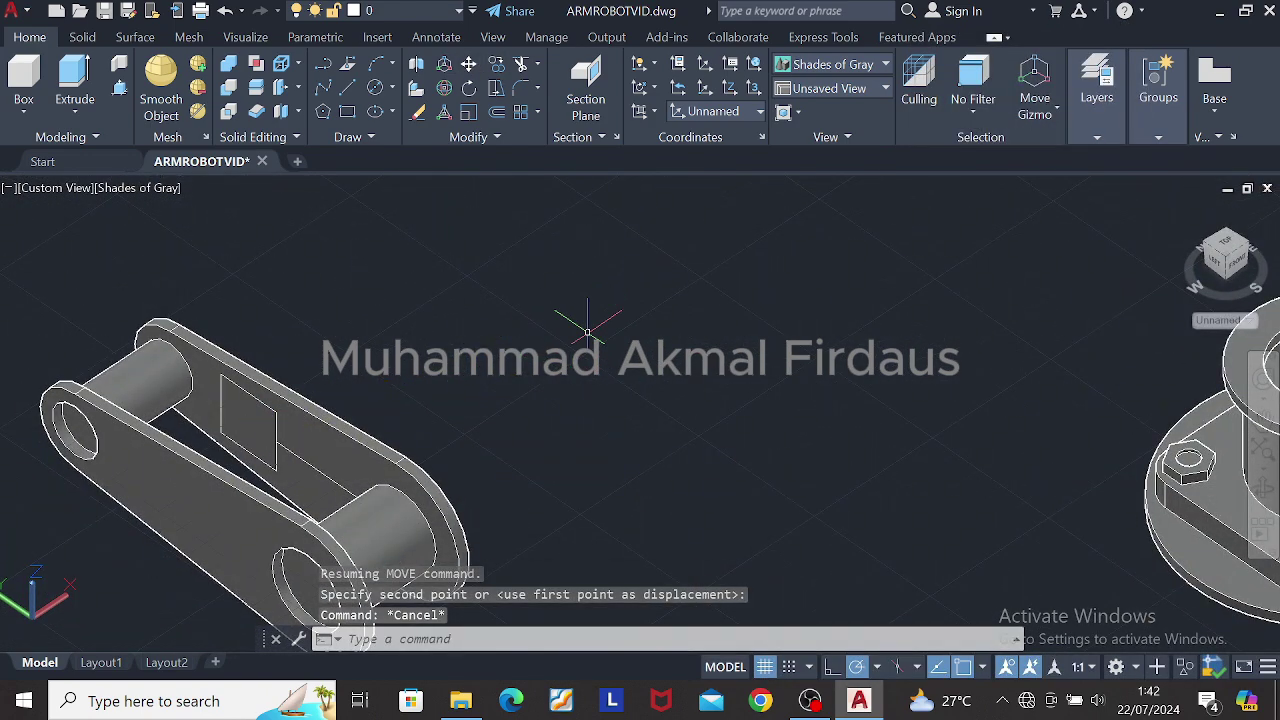
key(ctrl+z)
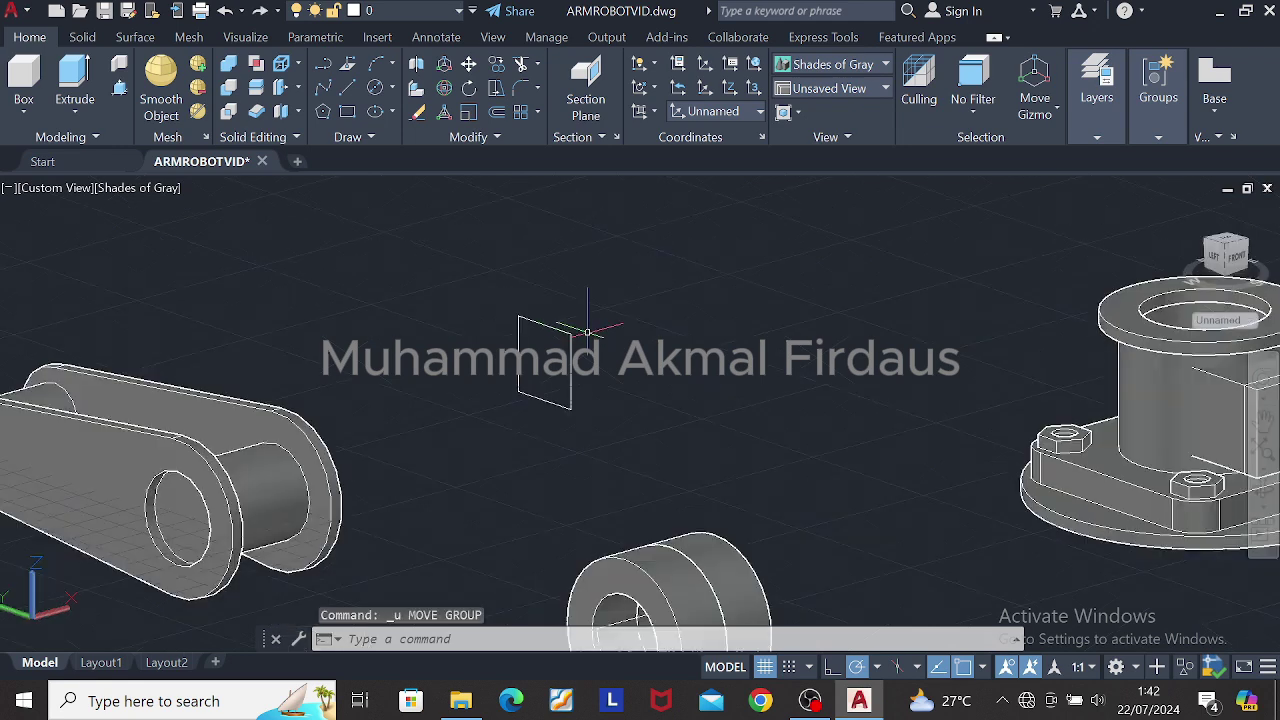
Step: Move the upright square by the midpoint of its other vertical edge onto the inner face of the link's far plate
click(545, 215)
click(612, 402)
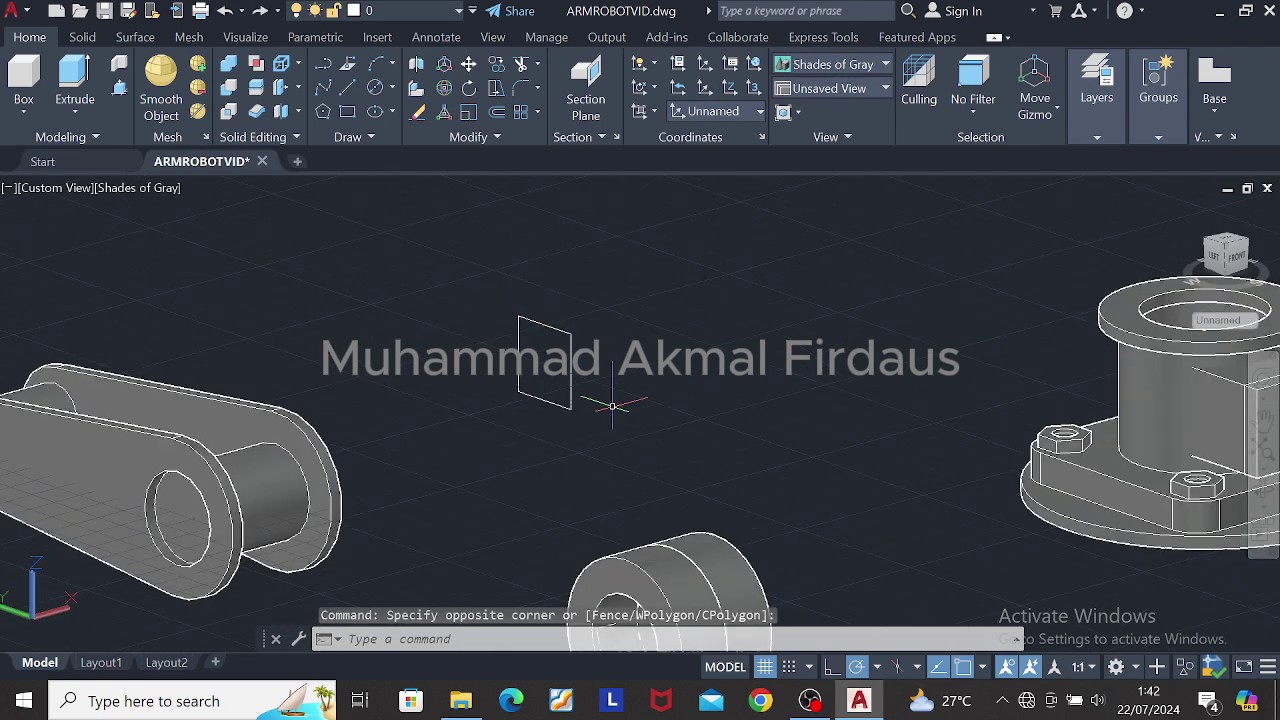
click(572, 394)
click(468, 64)
click(524, 372)
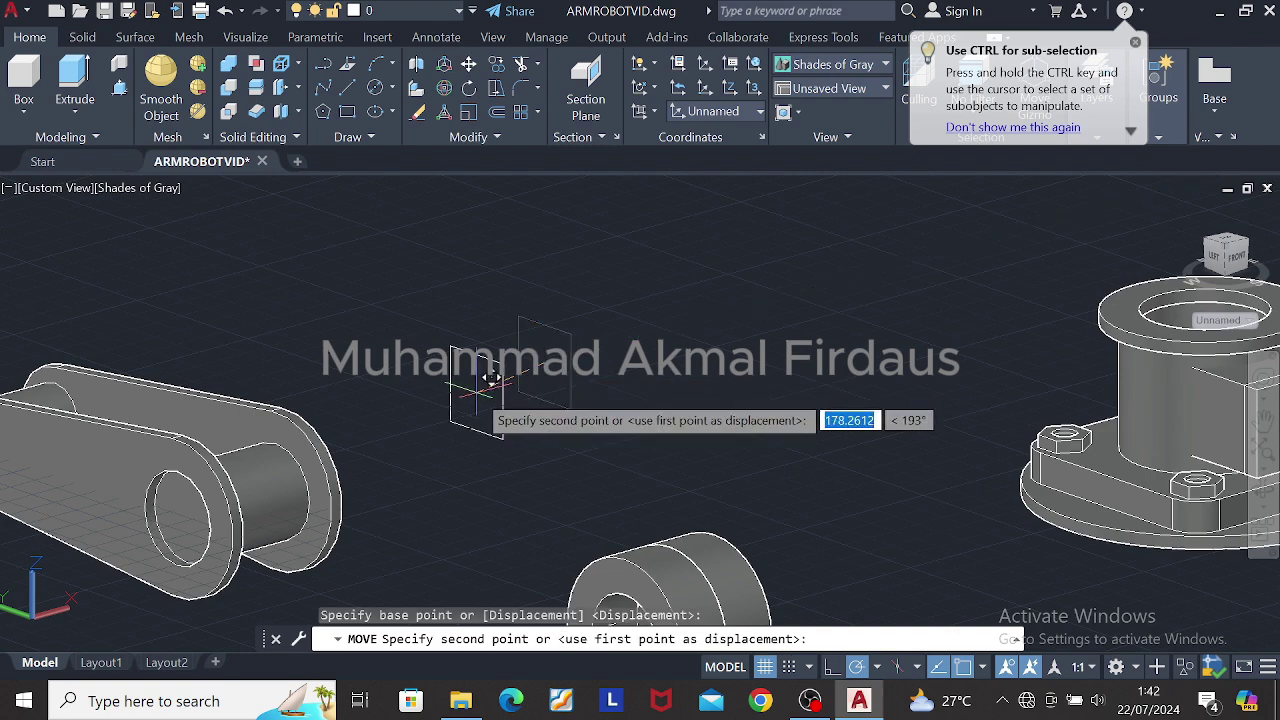
scroll(155, 425, up, 2)
key(Escape)
key(Escape)
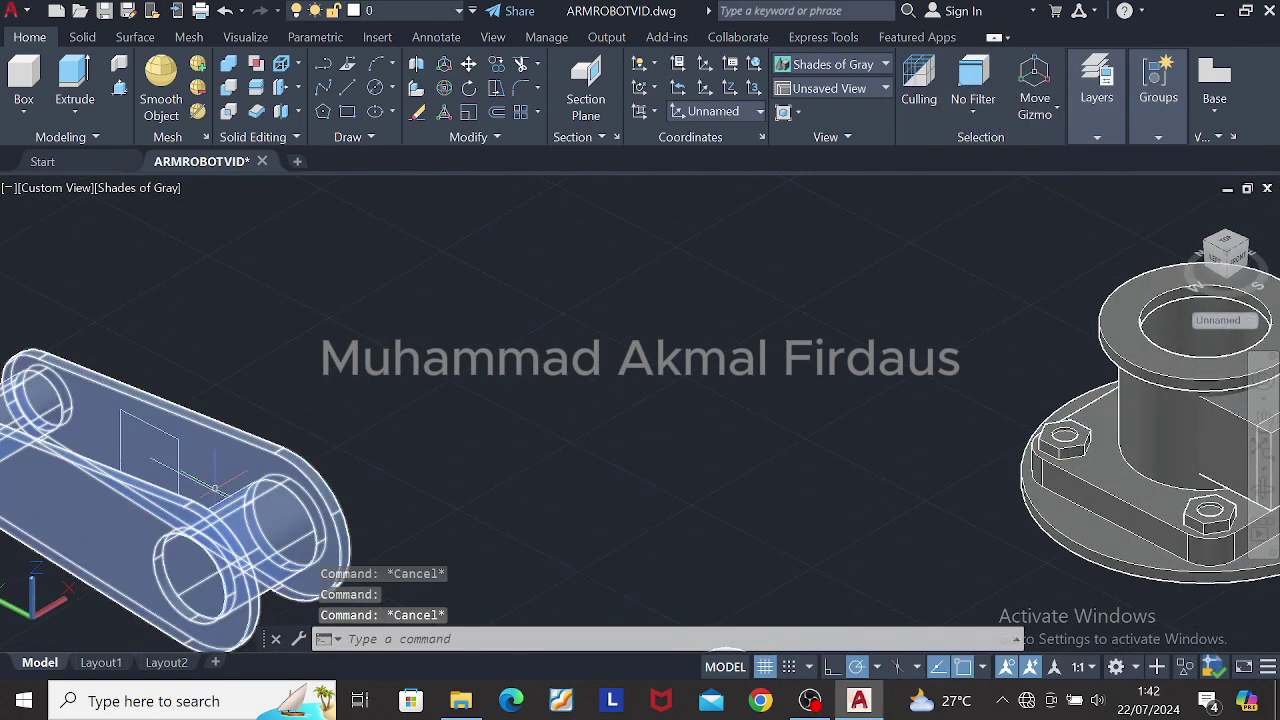
Step: Erase the guide line on the link's inner plate face and set the visual style to 2D Wireframe
scroll(200, 487, up, 4)
scroll(200, 487, up, 3)
key(Delete)
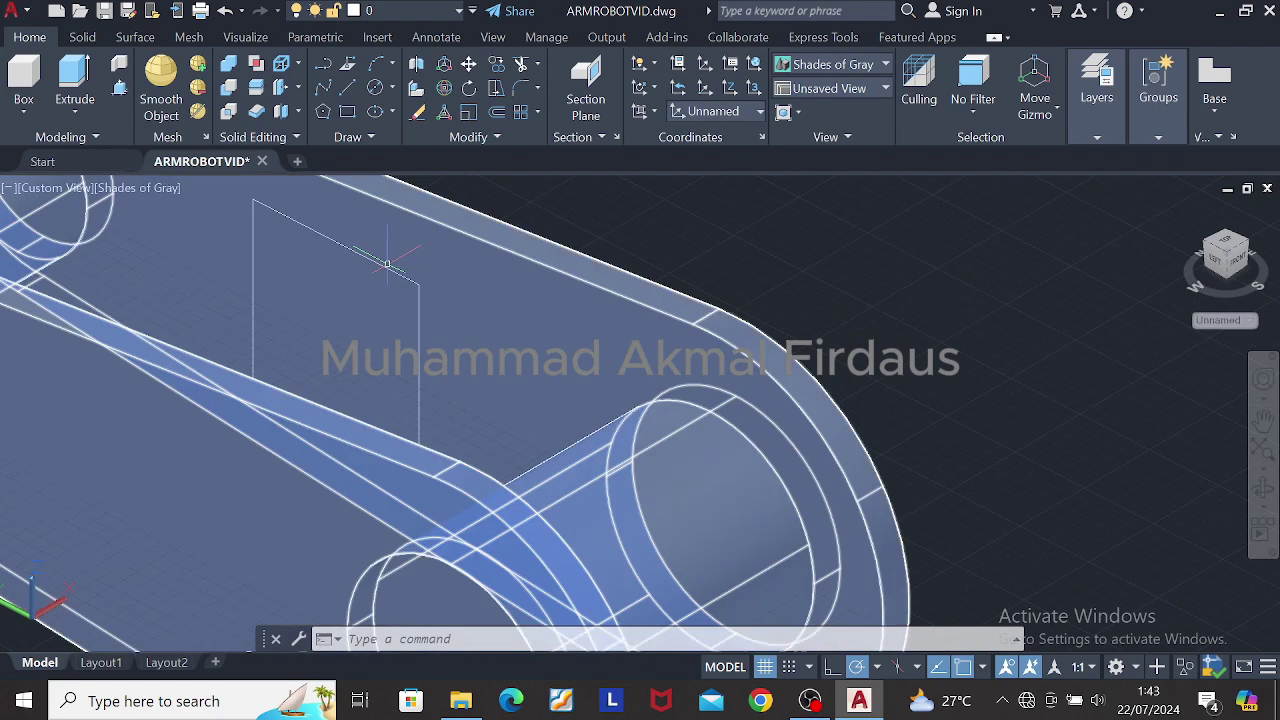
key(Escape)
click(822, 67)
click(812, 112)
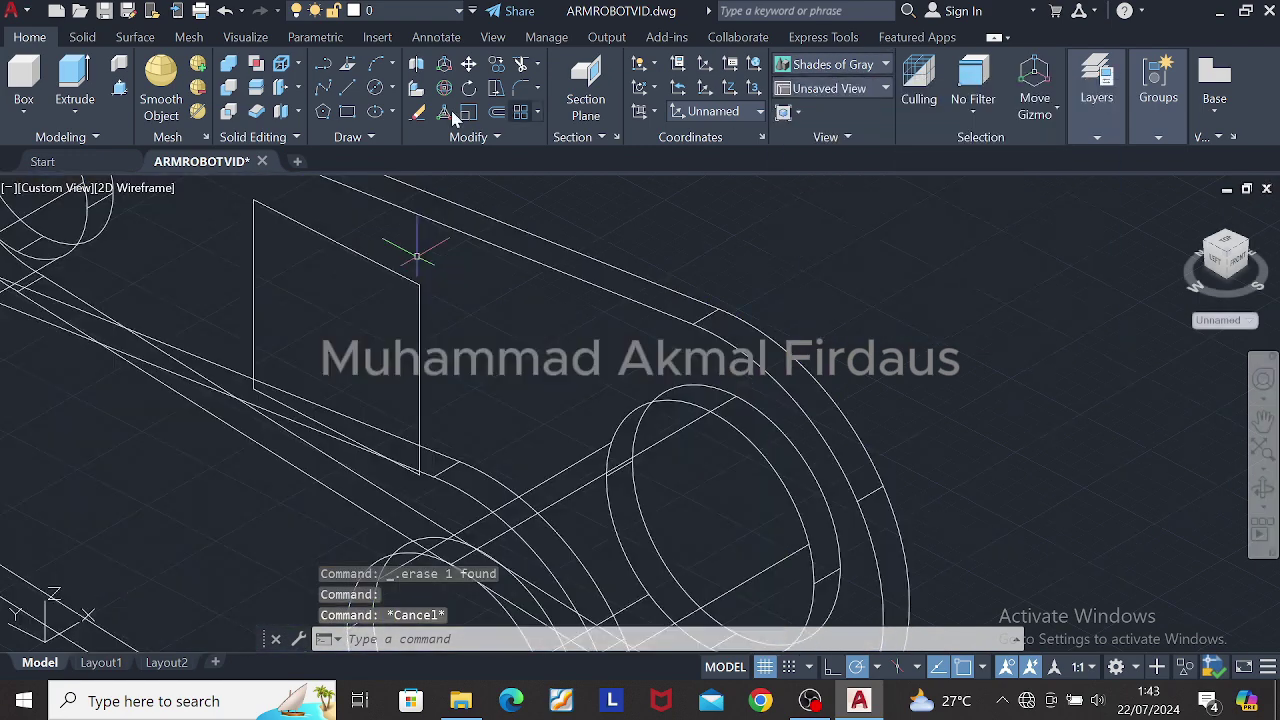
Step: Try to offset the square on the plate inward, and undo the offset
click(419, 295)
click(357, 137)
click(474, 137)
click(497, 112)
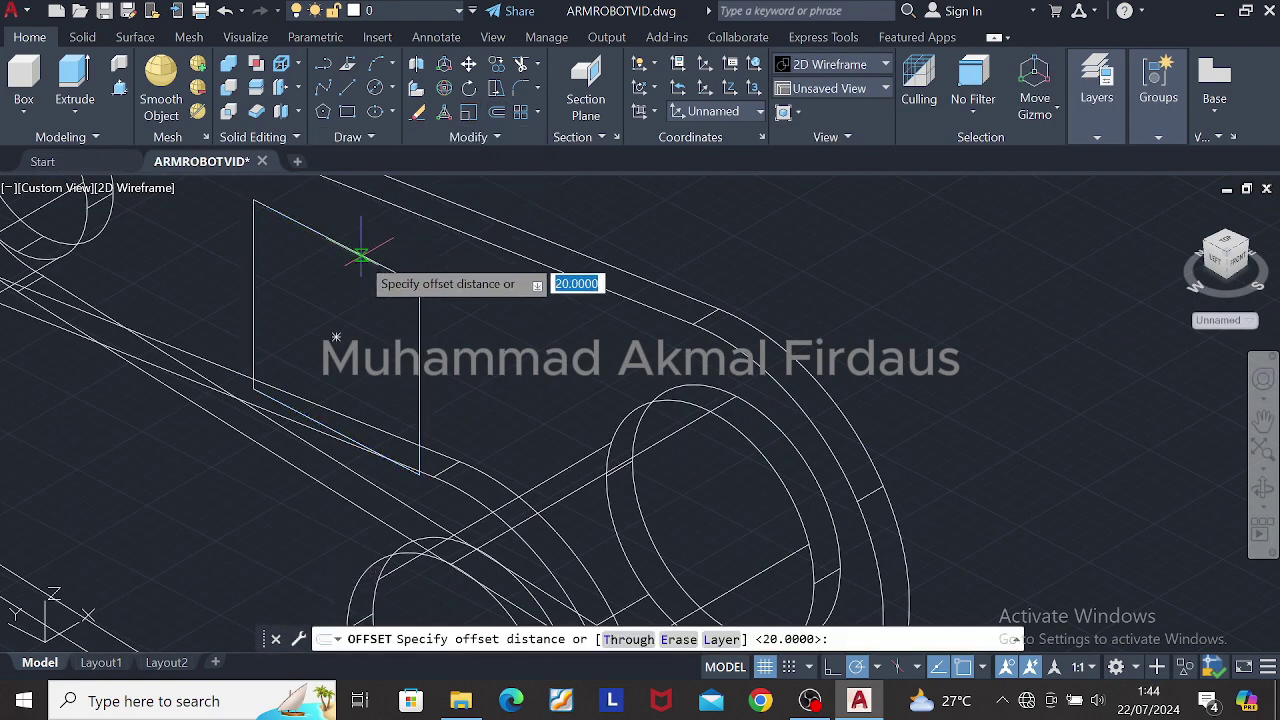
click(361, 256)
text(10)
key(Return)
click(331, 275)
key(Escape)
key(ctrl+z)
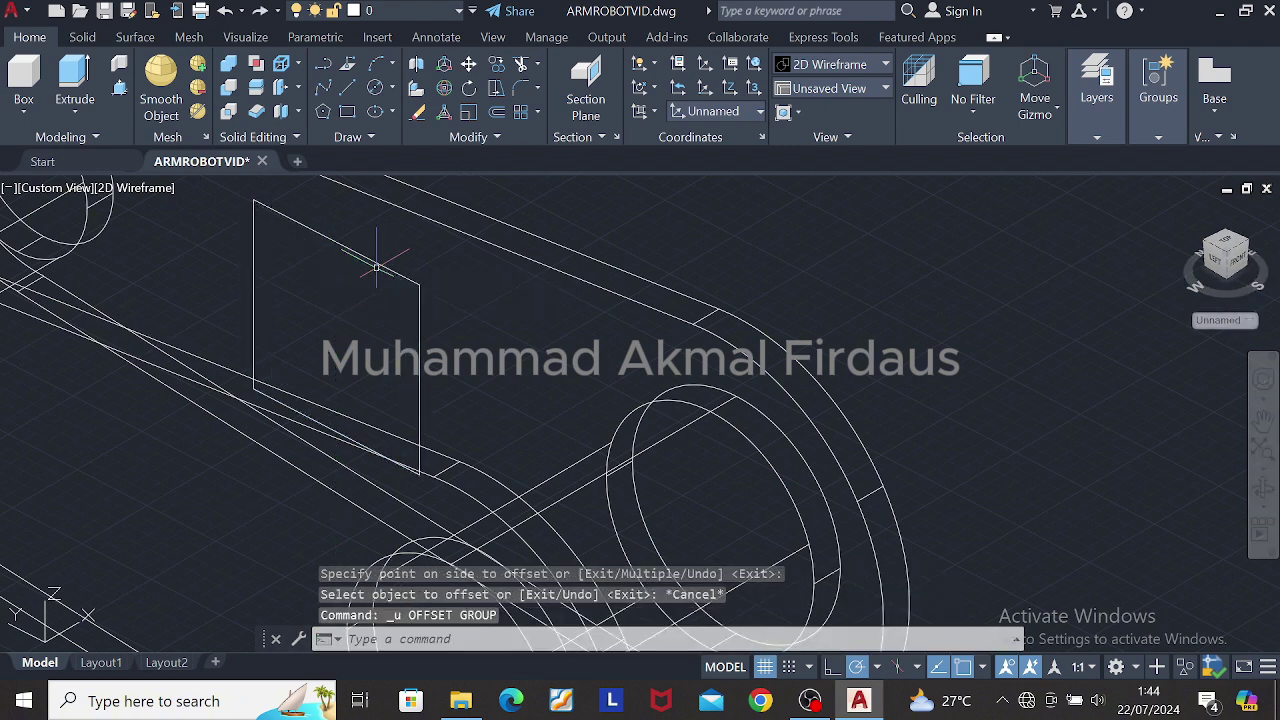
Step: Offset the square inward by 10 and set the visual style back to Shades of Gray
click(376, 266)
click(506, 138)
click(494, 112)
click(337, 243)
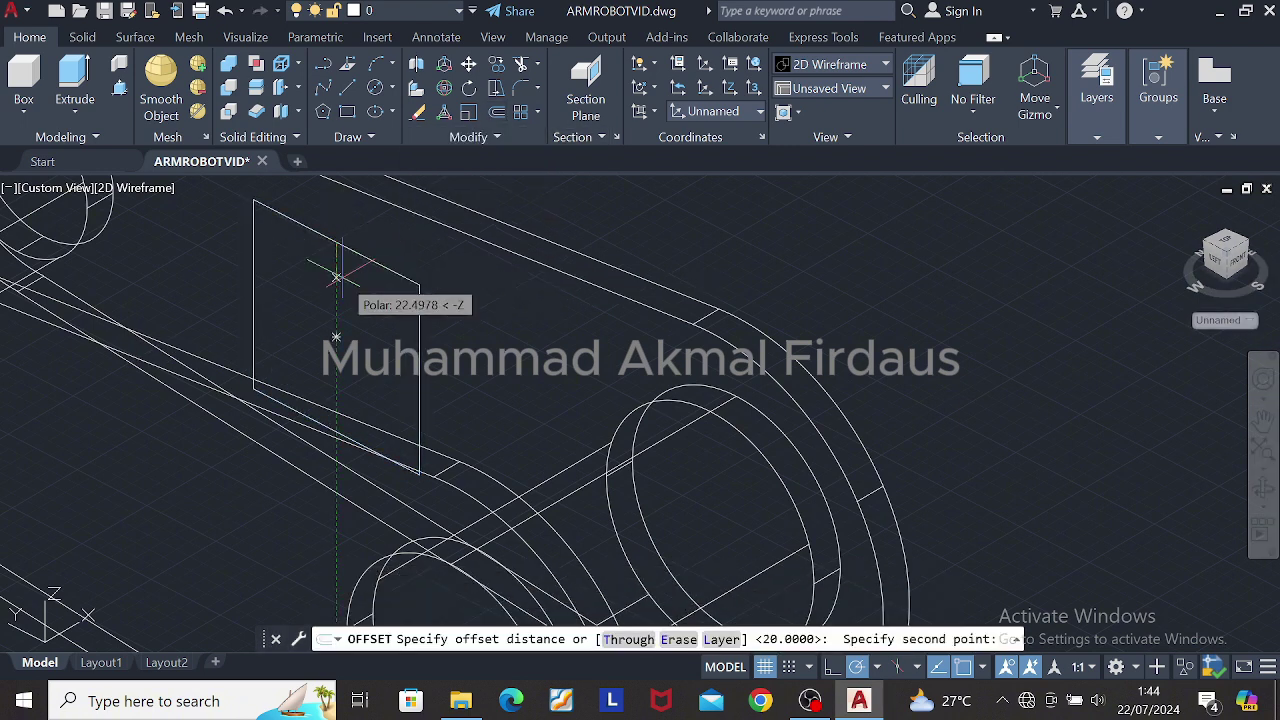
click(340, 277)
text(10)
key(Return)
key(Escape)
click(826, 65)
click(958, 166)
Step: Press/pull the area of the inner square across the gap to the opposite plate to form a connecting block
click(119, 88)
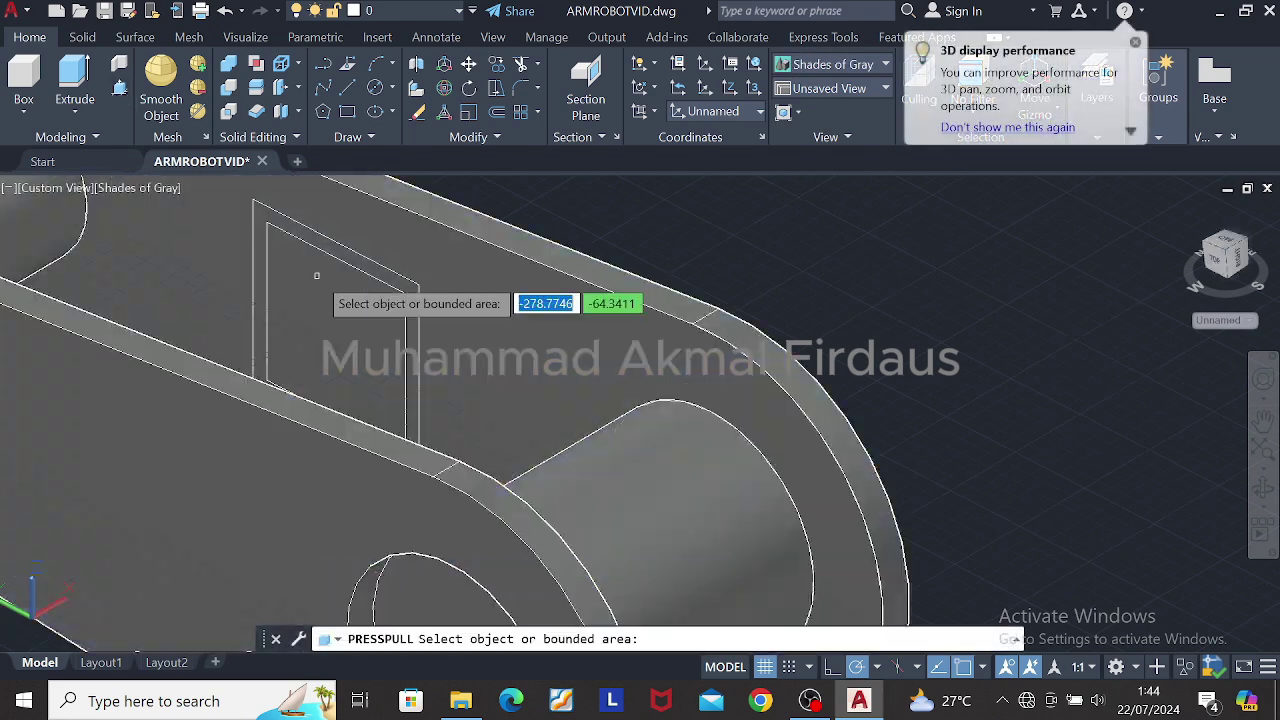
click(317, 276)
shift+middle_drag(317, 276, 410, 318)
scroll(474, 310, down, 5)
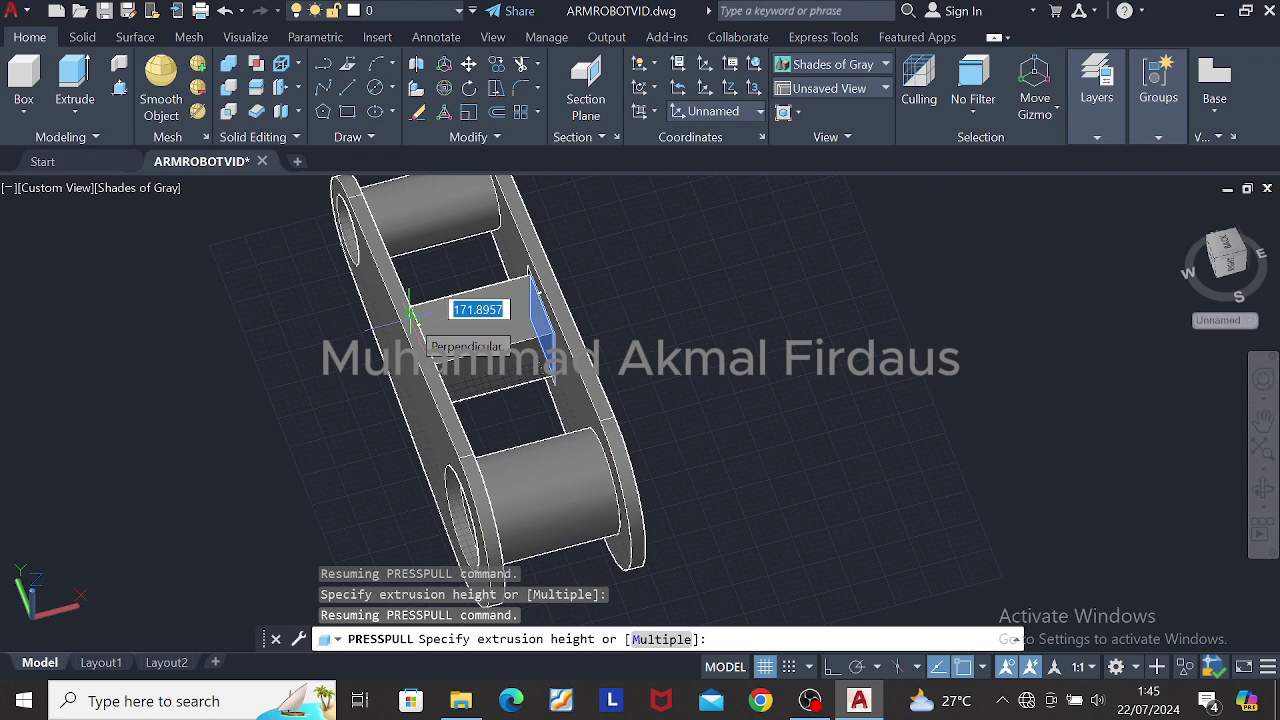
shift+middle_drag(410, 314, 300, 306)
scroll(480, 280, up, 6)
scroll(524, 408, down, 4)
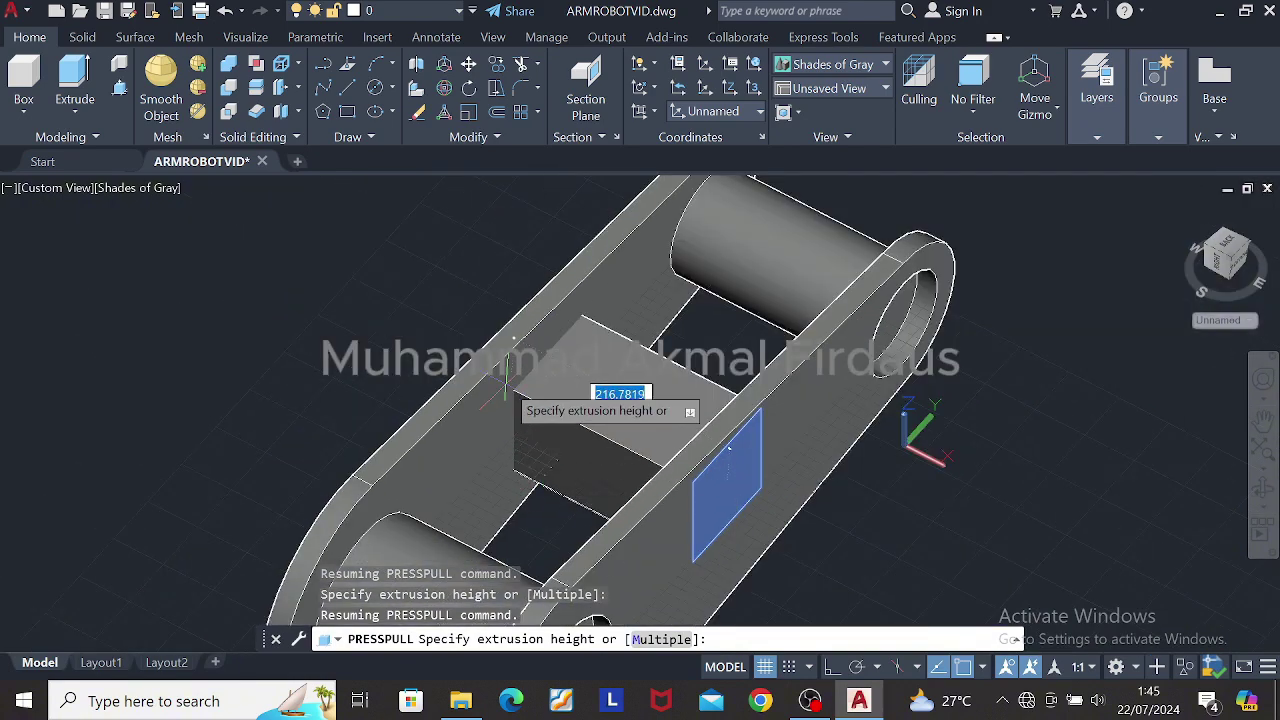
click(550, 312)
shift+middle_drag(550, 312, 437, 180)
Step: Press/pull the border between the inner and outer squares by 10 to form a flange around the block
key(Return)
click(695, 430)
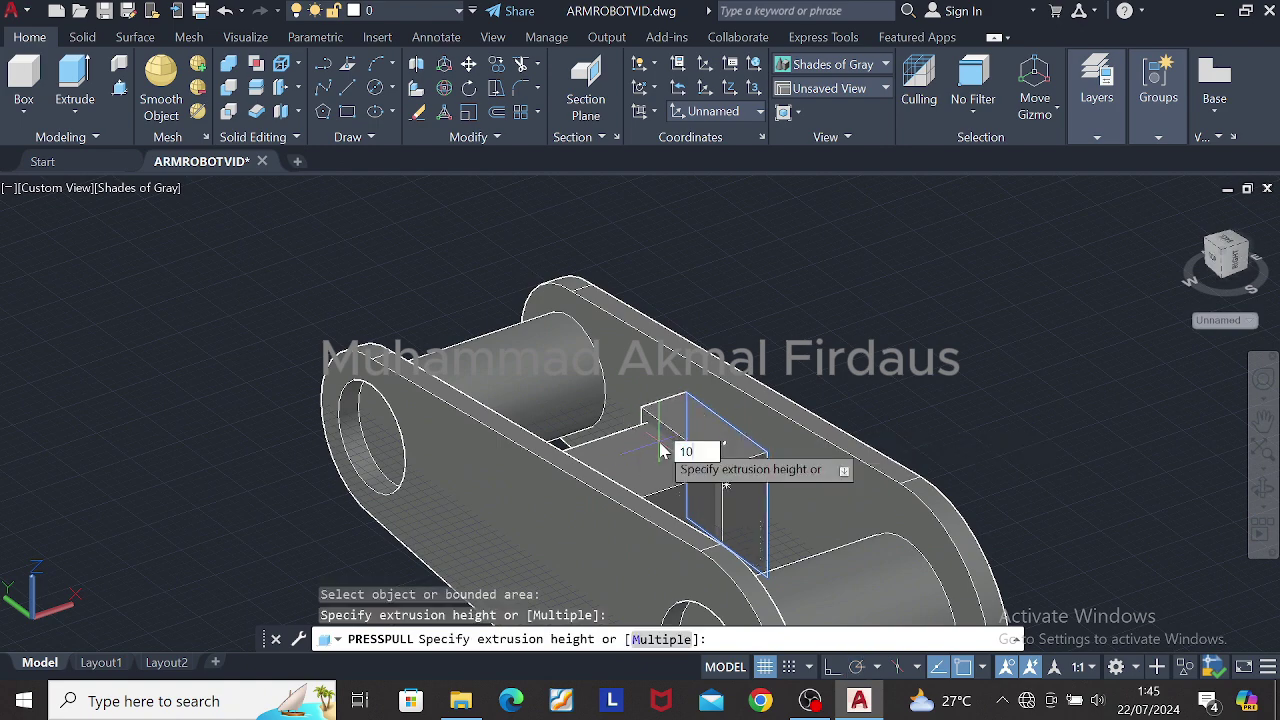
key(Return)
key(Return)
Step: Mirror the flange to the opposite plate across the centre line between the link's two plates, keeping the original
click(735, 420)
click(497, 88)
shift+middle_drag(540, 210, 635, 515)
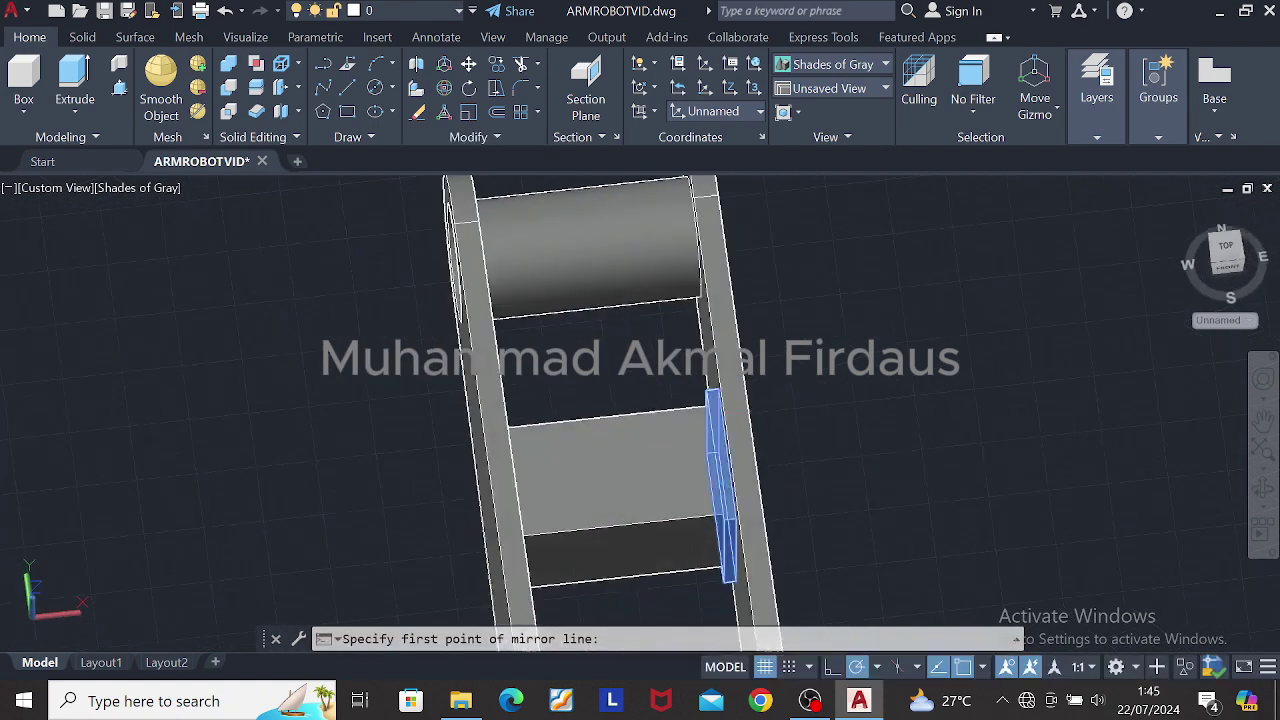
click(627, 523)
click(627, 297)
key(Return)
mouse_move(735, 490)
shift+middle_down()
mouse_move(857, 266)
mouse_move(893, 265)
shift+middle_up()
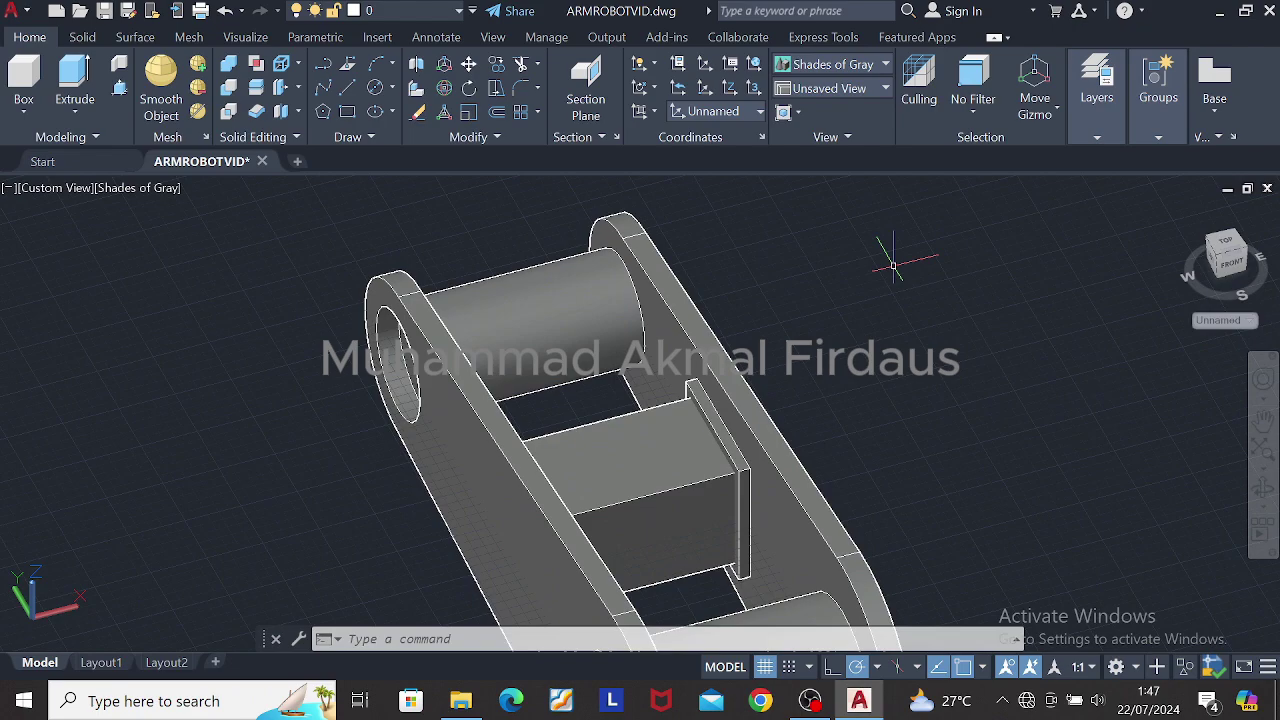
shift+middle_drag(893, 265, 809, 486)
click(731, 222)
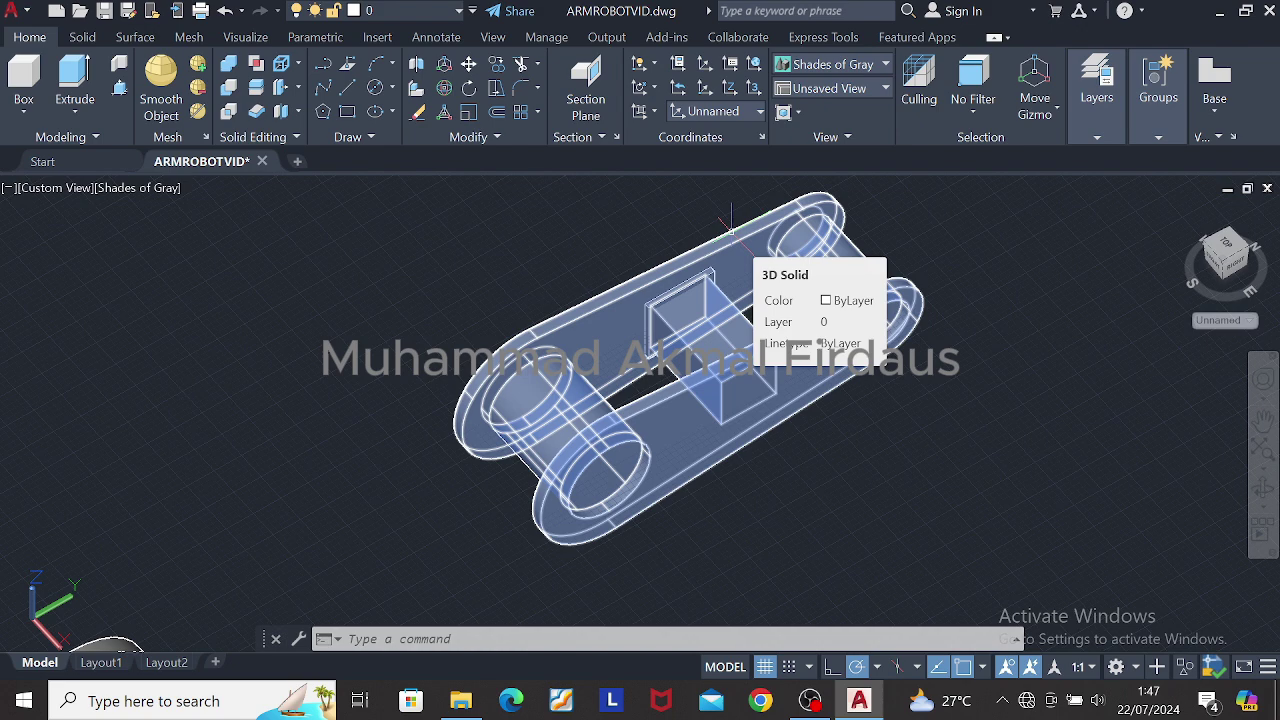
Step: Draw a 150 by 150 square in the north-up top view, in the free space beside the link
click(1226, 242)
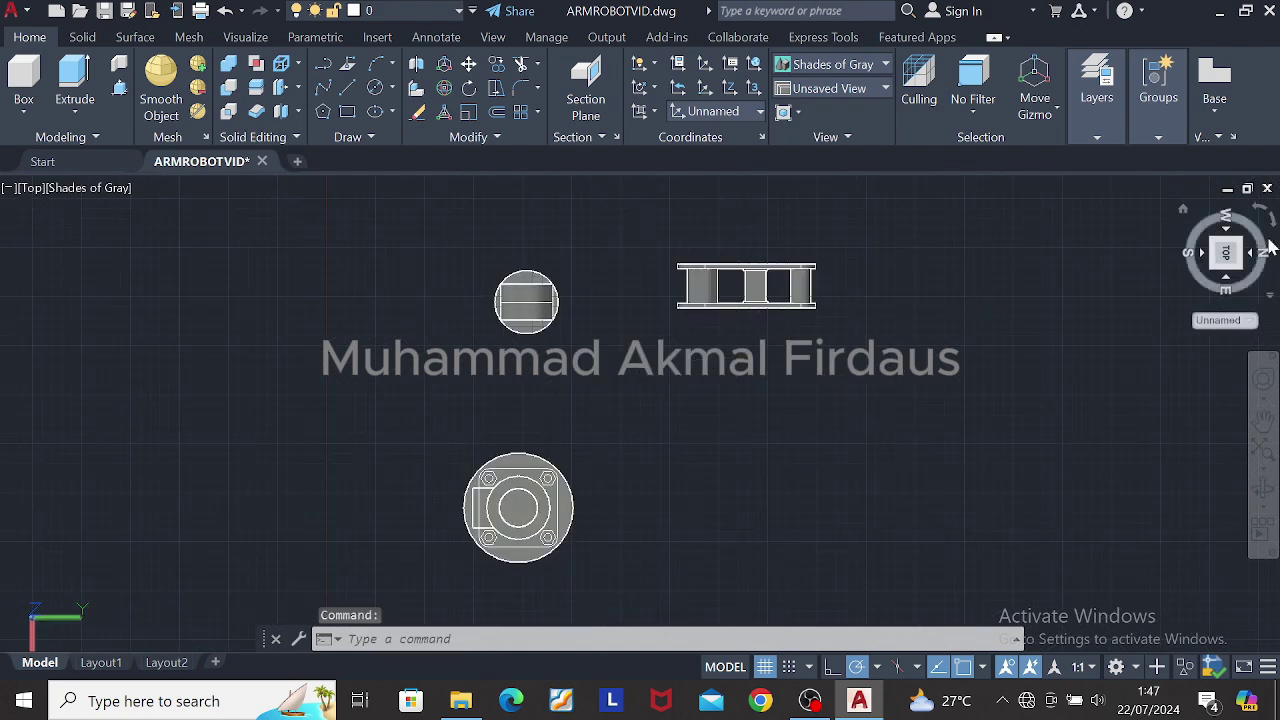
click(1264, 215)
click(347, 111)
click(756, 281)
text(150)
key(Tab)
text(150)
key(Return)
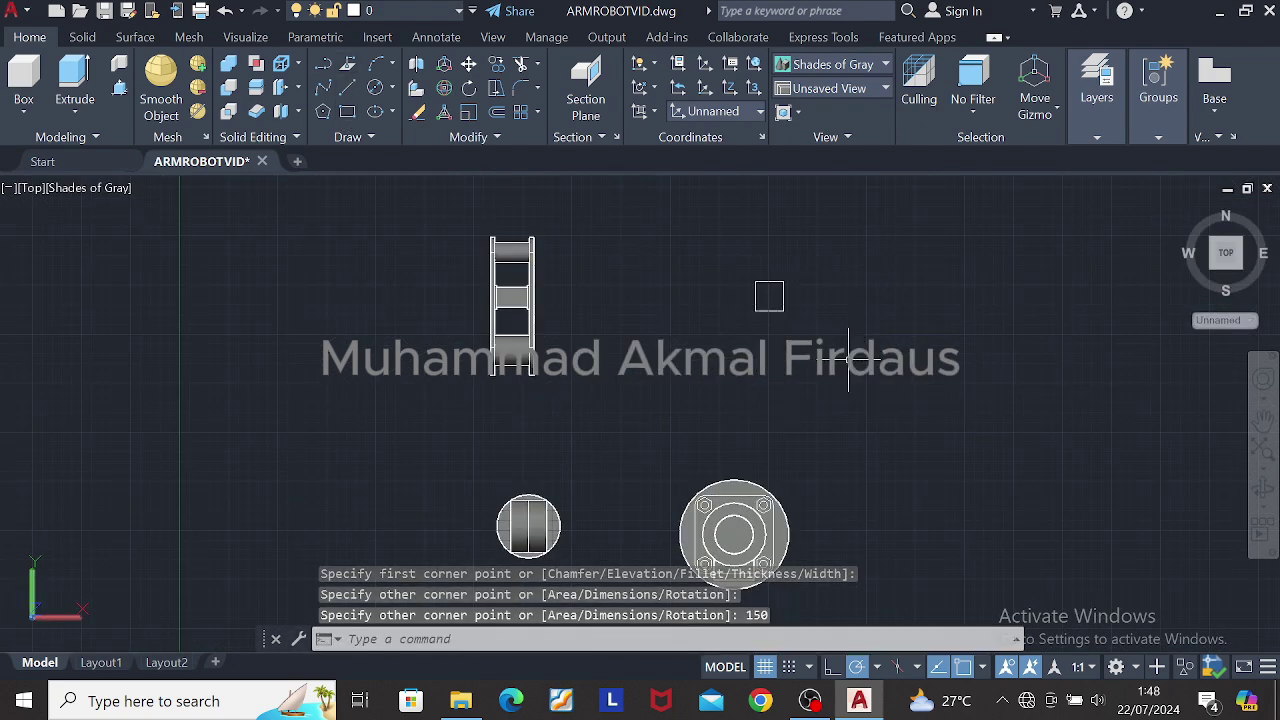
Step: Press/pull the 150 by 150 square upward by 240 to form a block
scroll(799, 277, up, 6)
click(1211, 266)
scroll(538, 352, up, 4)
middle_drag(538, 352, 452, 527)
click(119, 88)
click(775, 394)
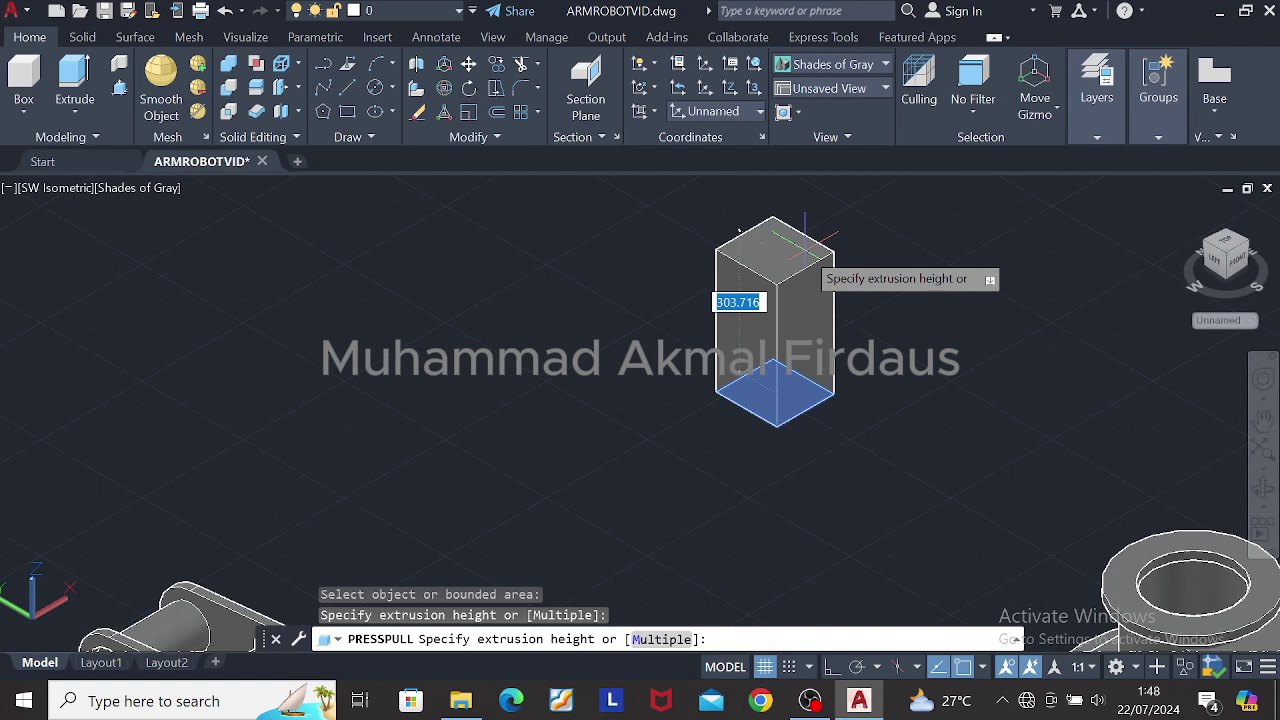
text(240)
key(Return)
key(Escape)
Step: Rotate the new block in 3D so it lies on its side
click(792, 300)
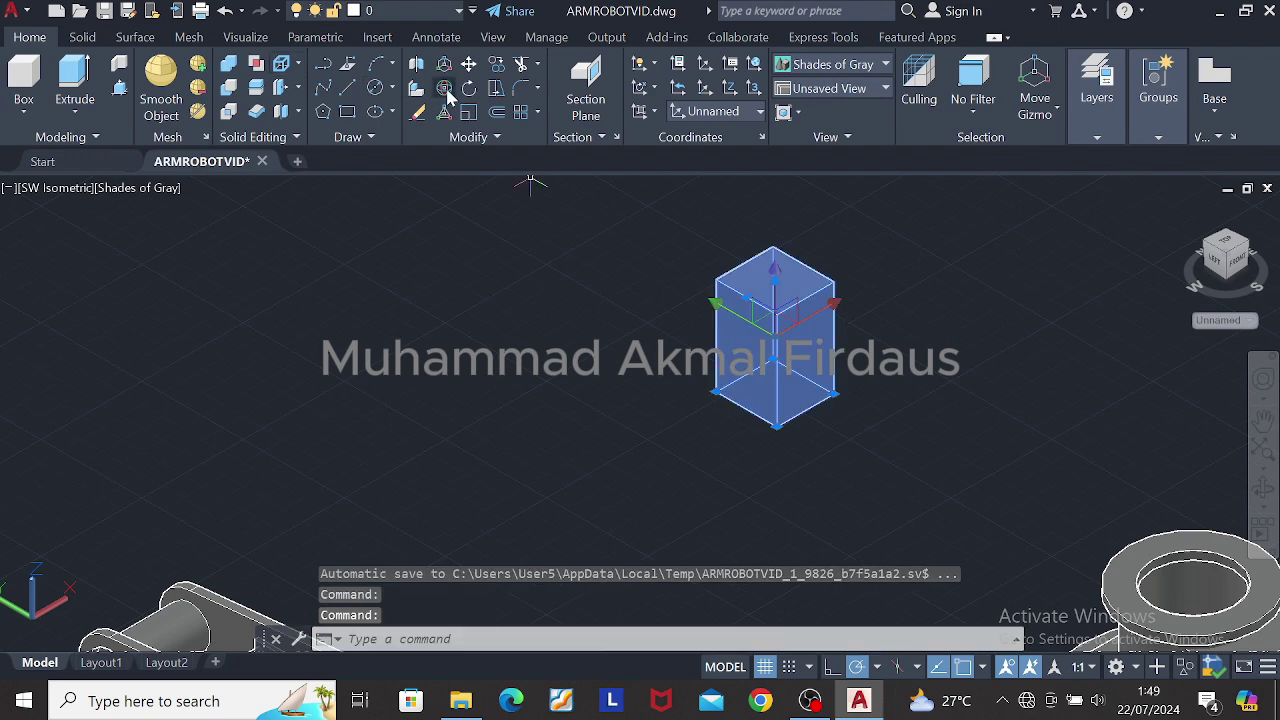
click(446, 92)
click(817, 355)
click(767, 200)
key(Escape)
shift+middle_drag(1000, 335, 768, 453)
scroll(768, 453, down, 2)
click(822, 425)
click(468, 93)
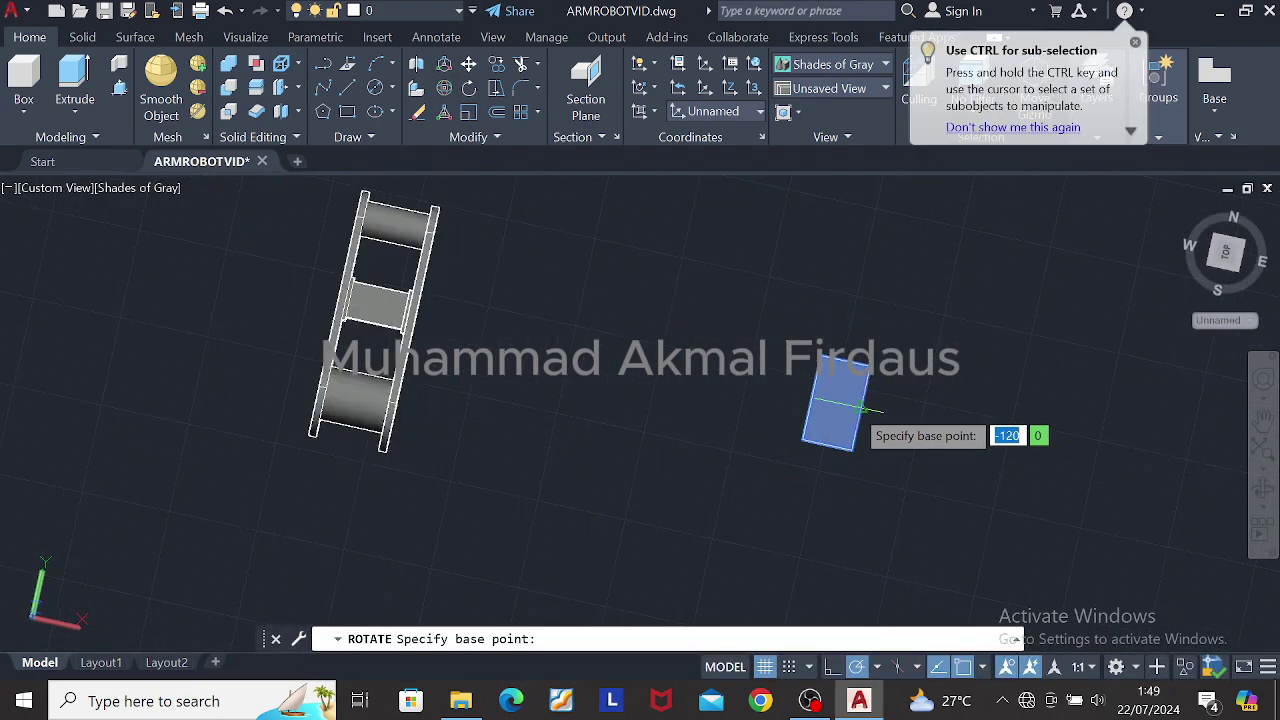
shift+middle_drag(820, 398, 849, 380)
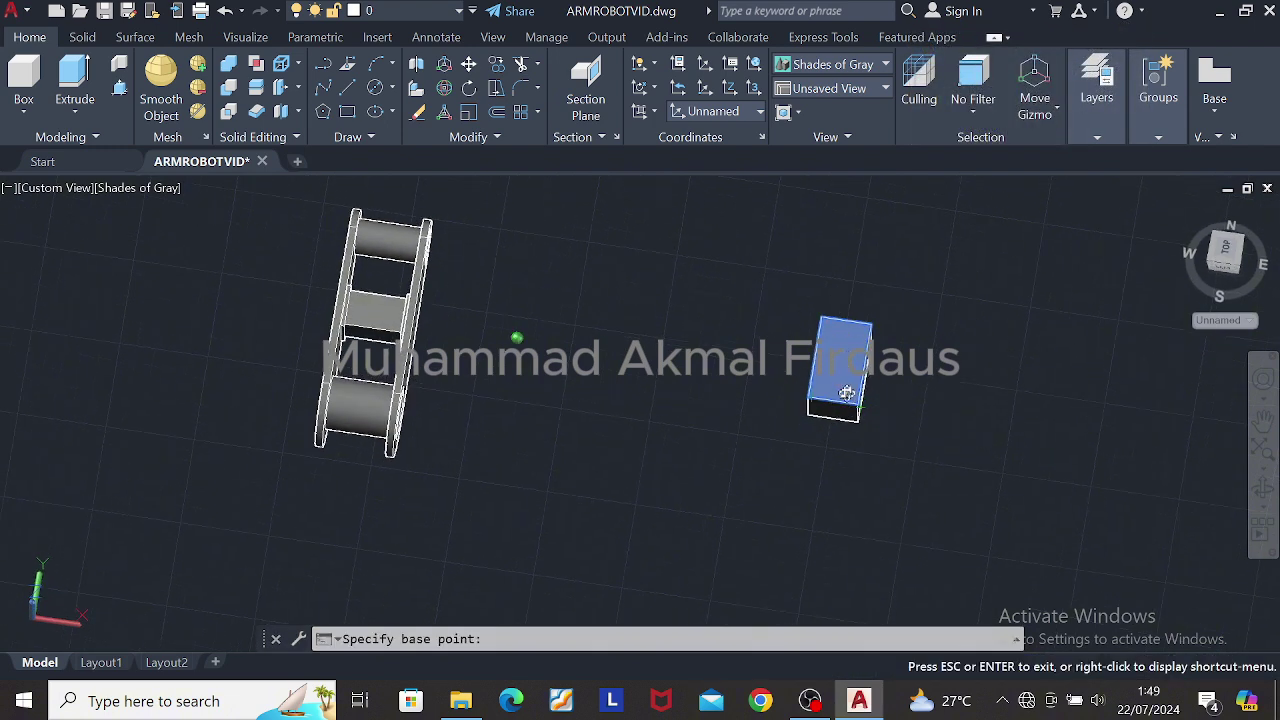
key(super)
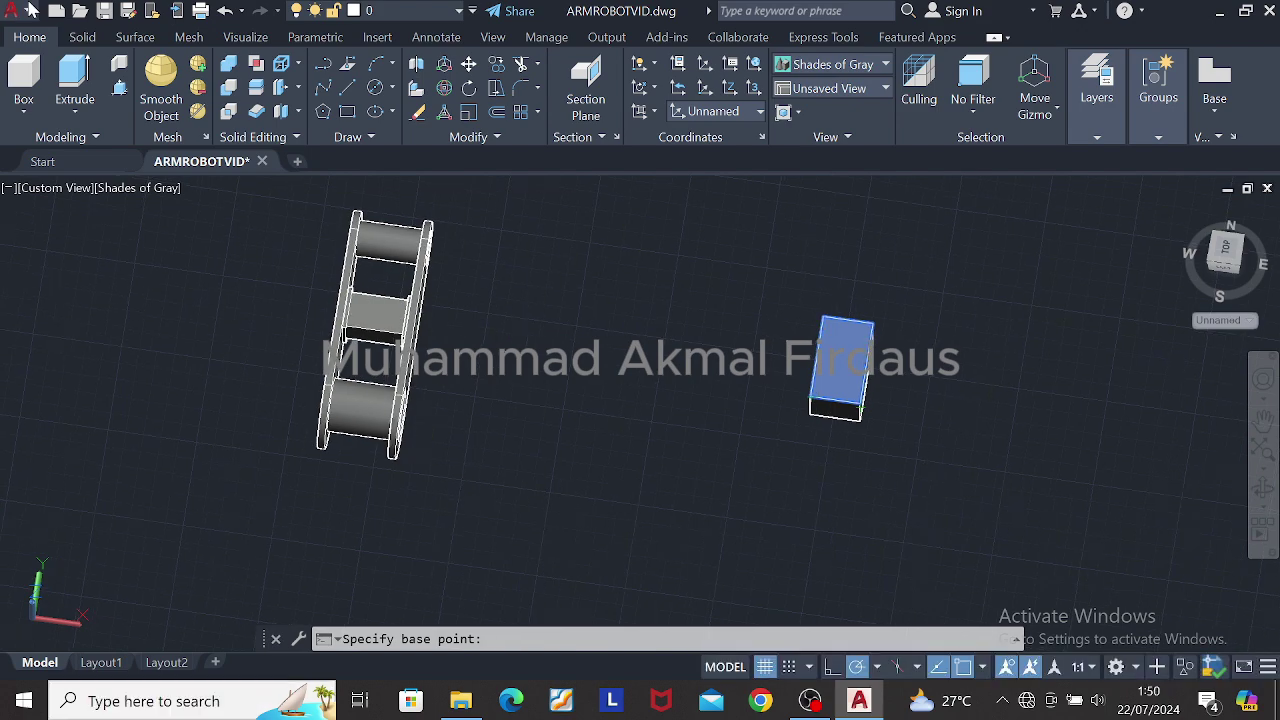
key(ctrl+q)
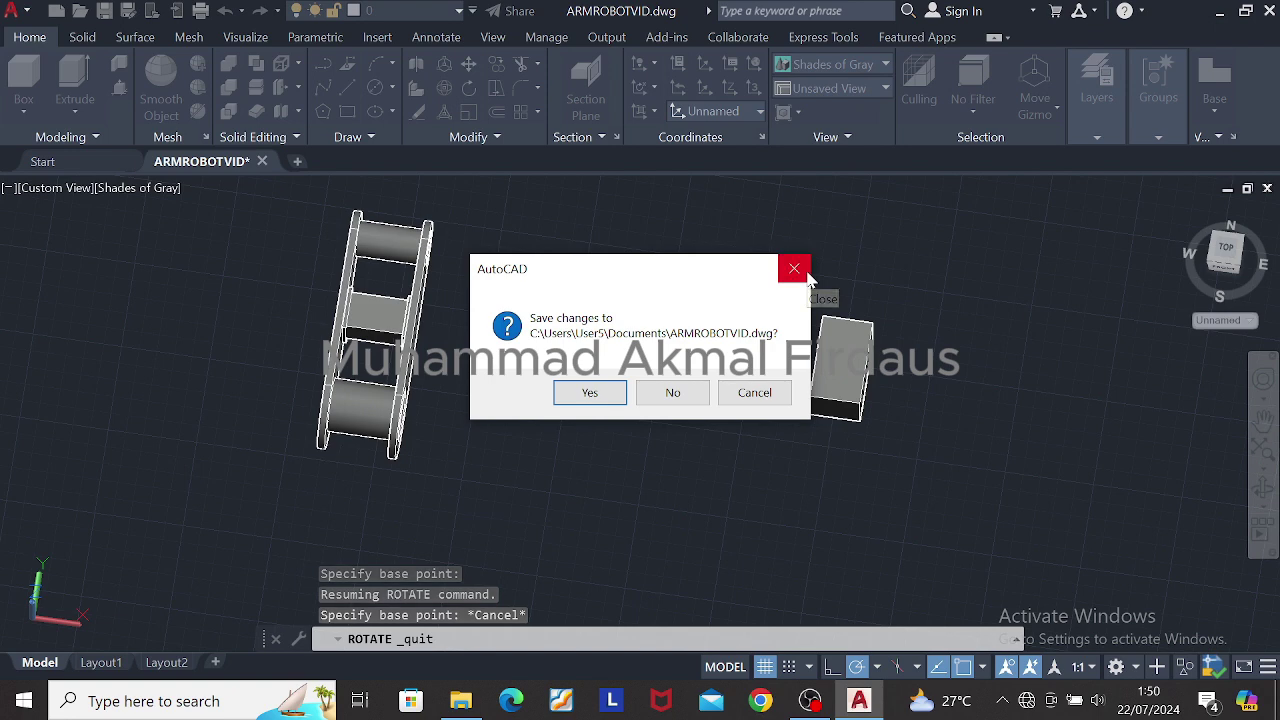
click(772, 399)
key(ctrl+q)
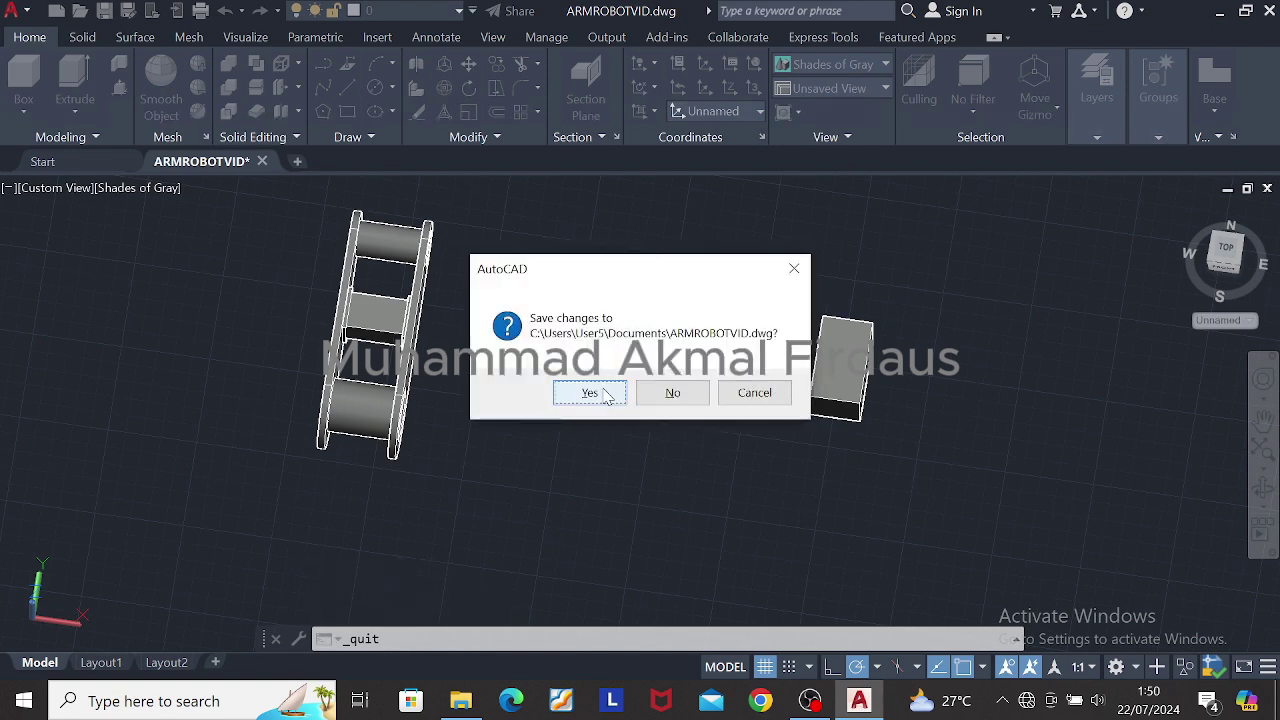
click(755, 393)
click(951, 371)
key(Escape)
key(Escape)
ctrl+click(842, 360)
text(ro)
key(Return)
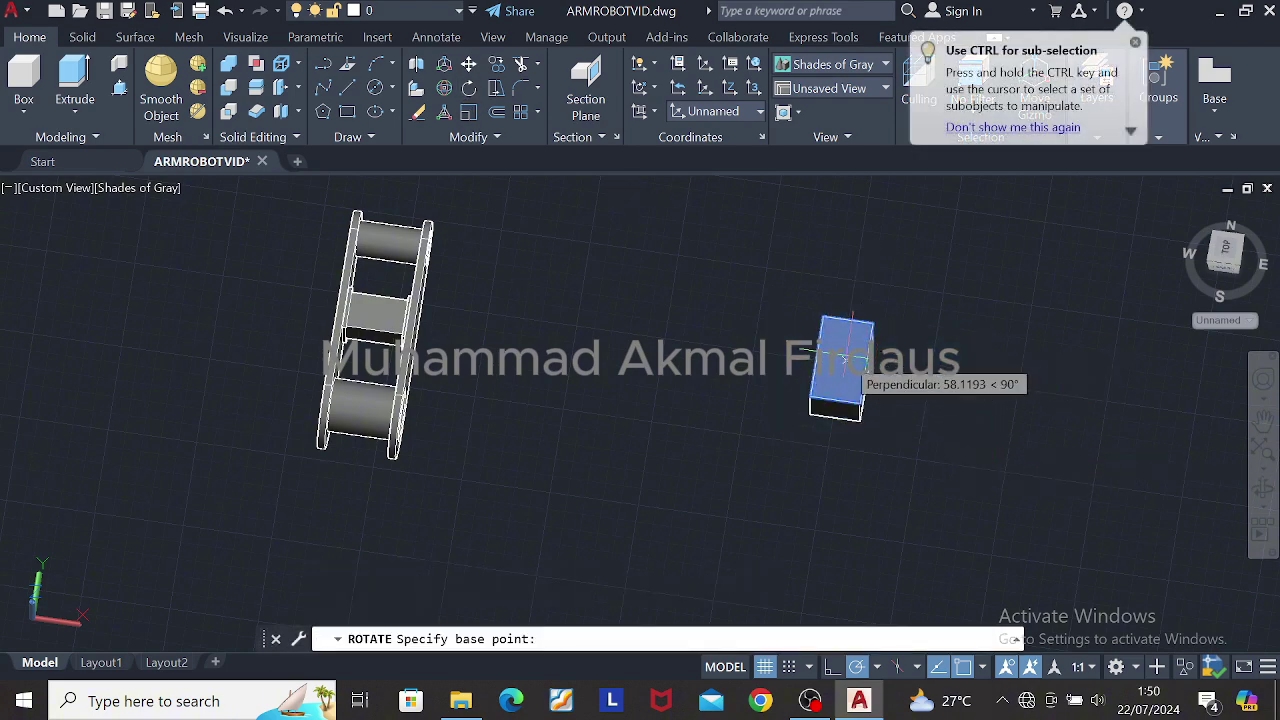
scroll(845, 358, up, 5)
scroll(835, 330, down, 6)
key(Escape)
mouse_move(831, 310)
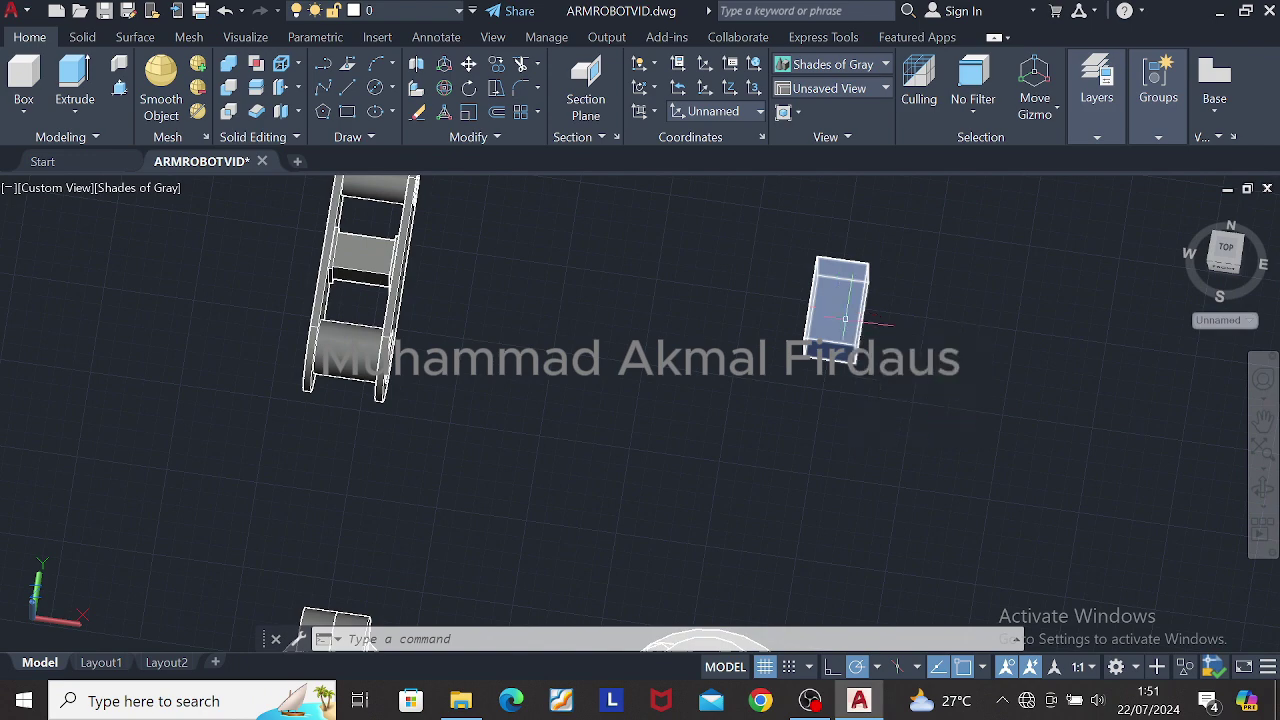
shift+middle_drag(845, 320, 868, 376)
scroll(868, 376, up, 6)
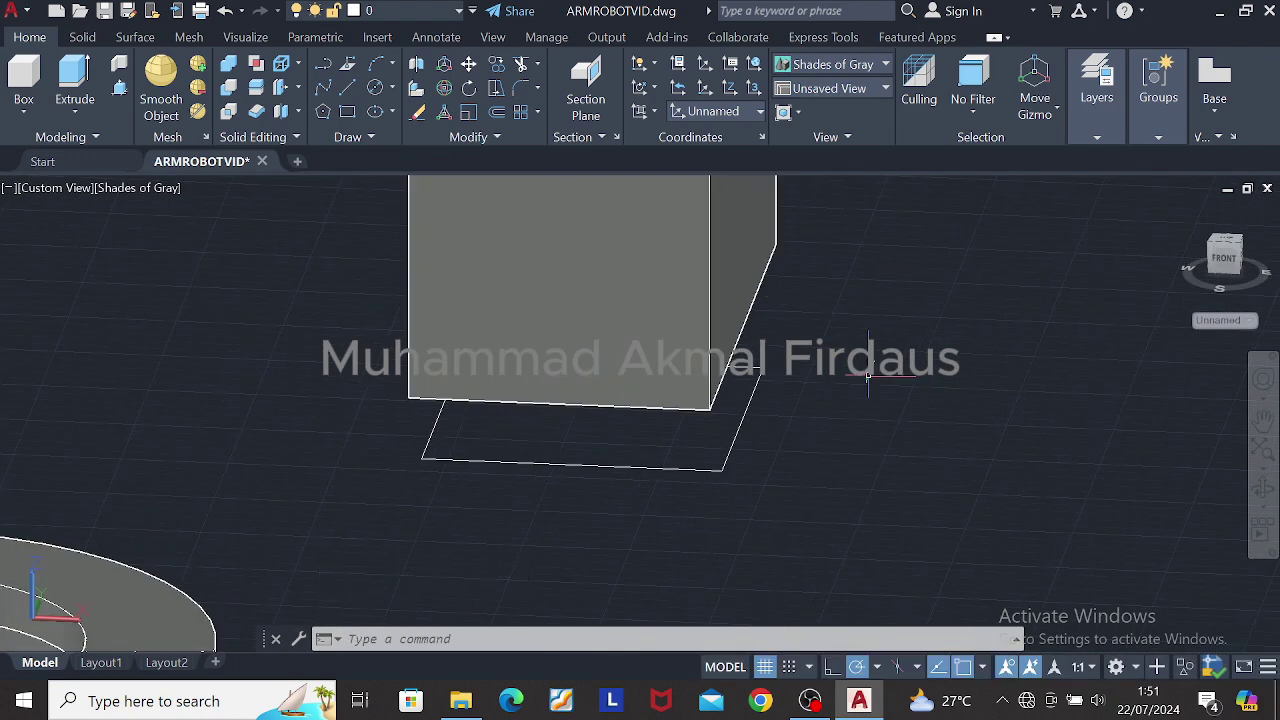
scroll(962, 376, down, 5)
click(377, 89)
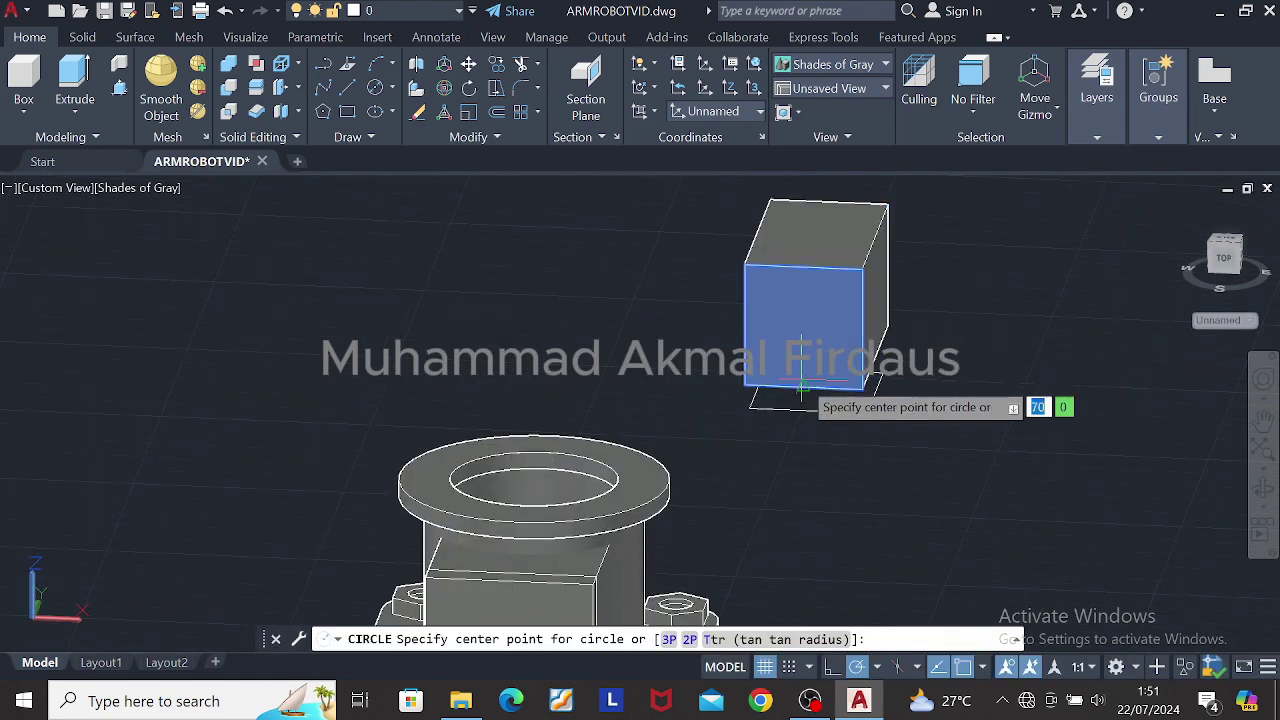
shift+middle_drag(801, 385, 832, 412)
click(1222, 266)
scroll(617, 371, up, 5)
click(484, 398)
key(Escape)
scroll(676, 354, down, 5)
shift+middle_drag(676, 354, 627, 400)
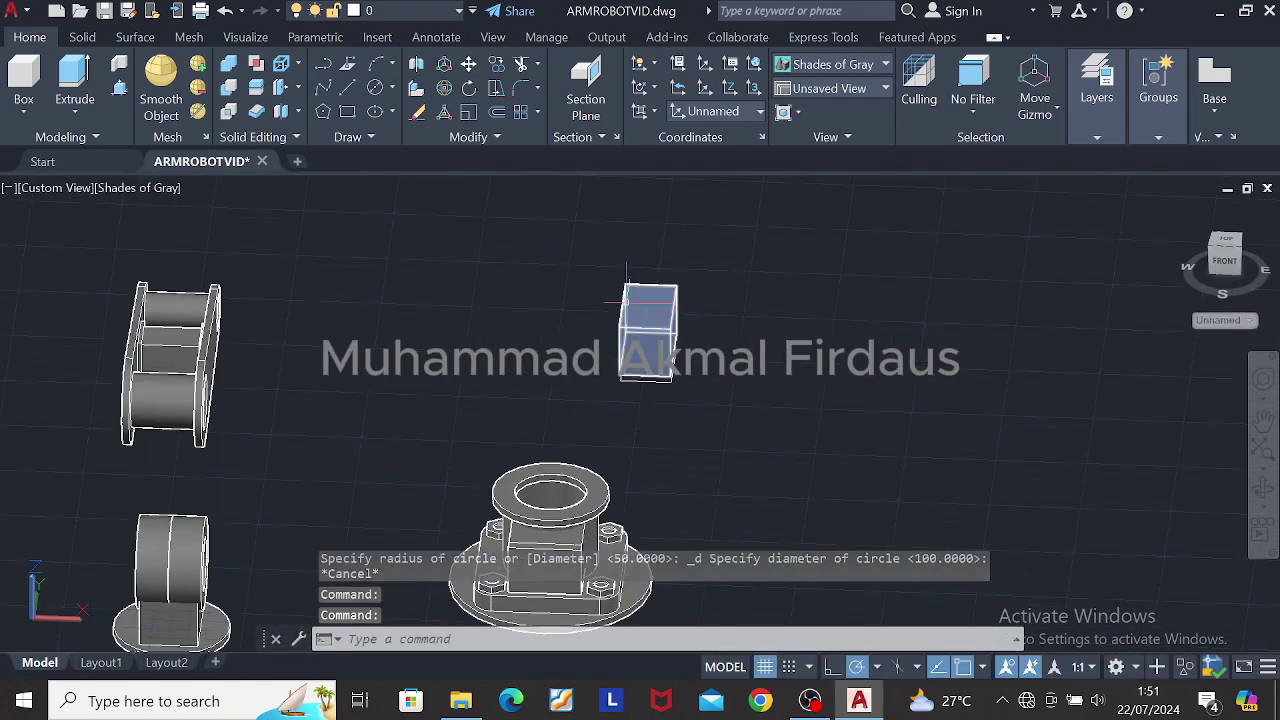
click(627, 302)
scroll(650, 377, up, 8)
shift+middle_drag(863, 286, 585, 432)
scroll(862, 385, down, 7)
click(1226, 256)
scroll(780, 336, down, 7)
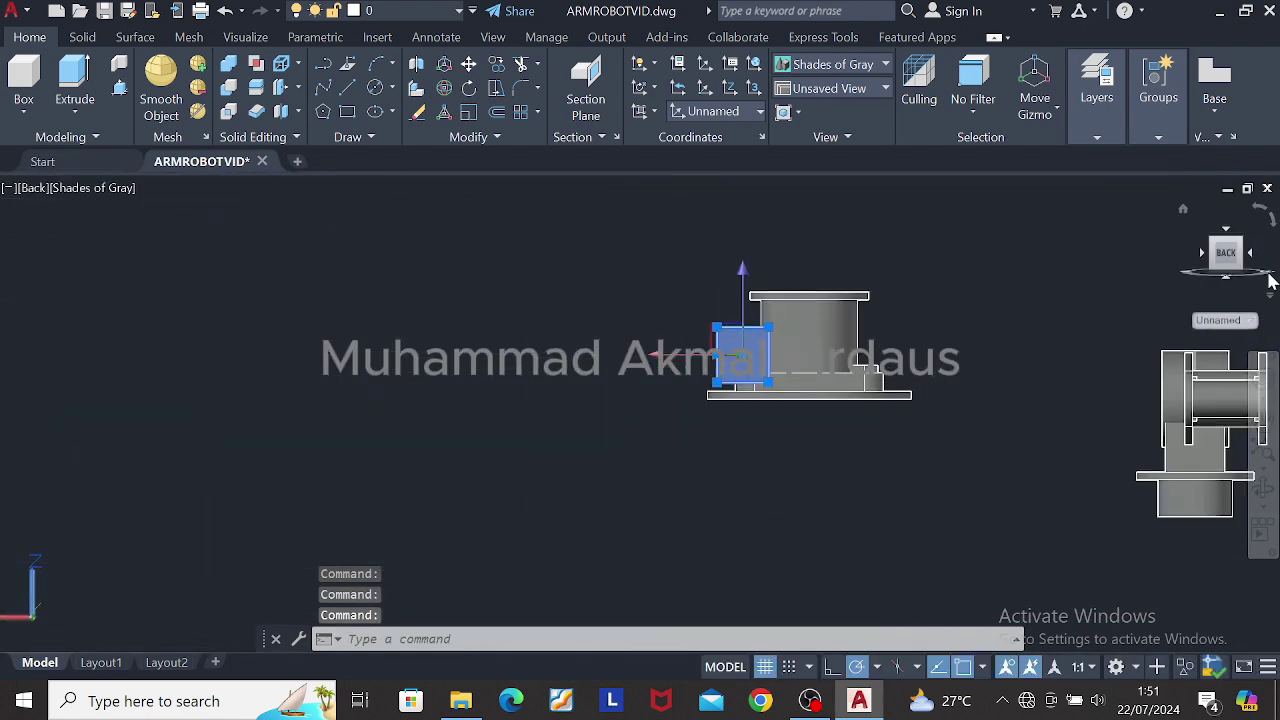
click(1241, 239)
click(1226, 240)
click(1260, 210)
click(1260, 210)
scroll(843, 400, down, 5)
shift+middle_drag(843, 400, 843, 345)
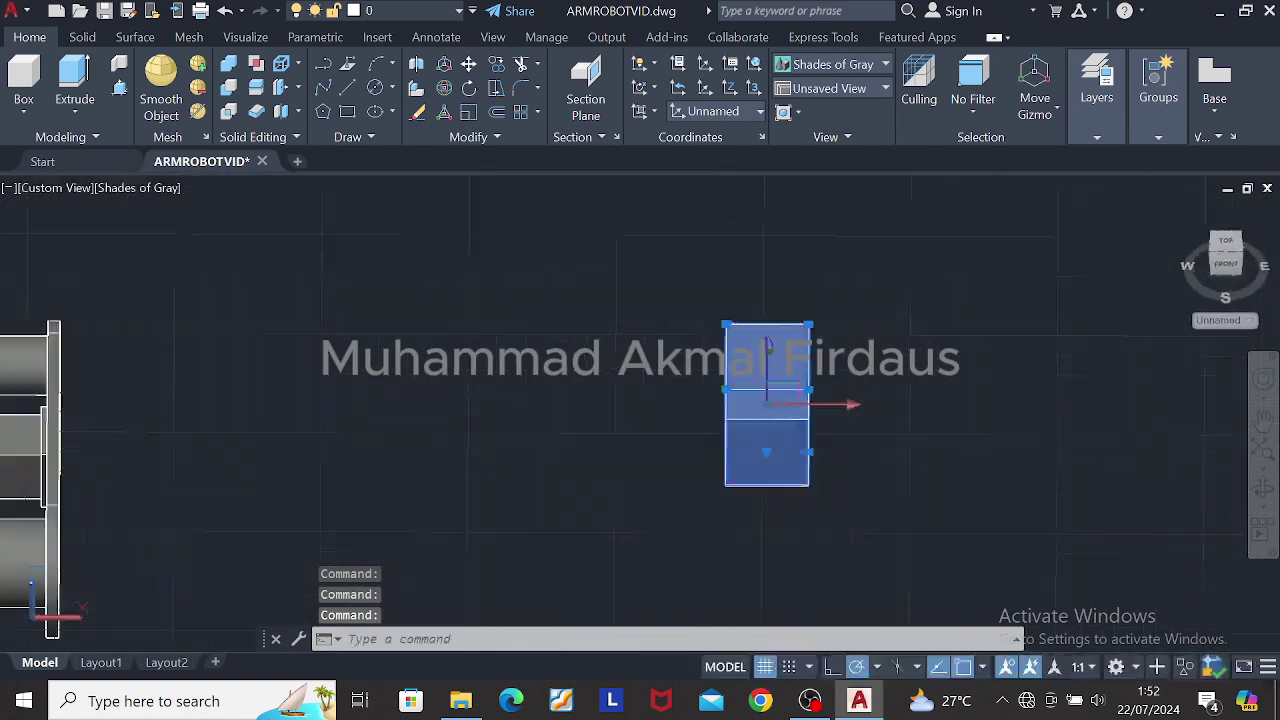
scroll(782, 431, up, 2)
click(376, 88)
shift+middle_drag(758, 465, 763, 428)
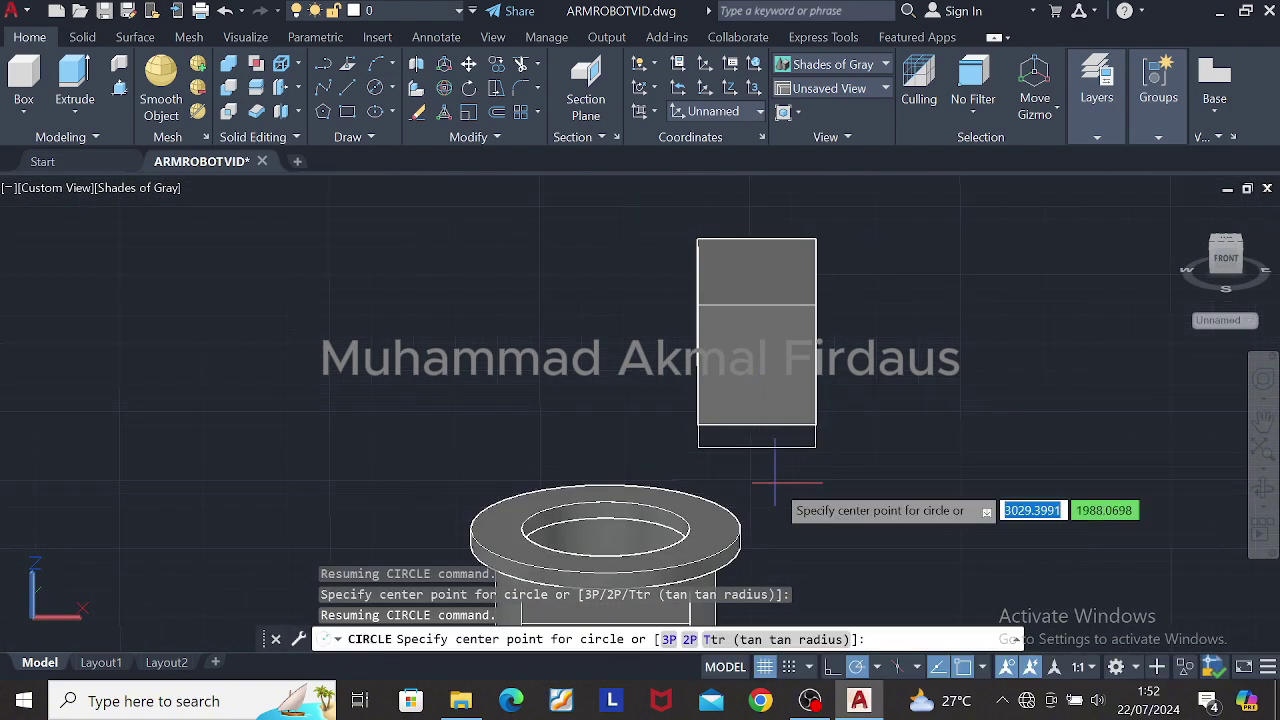
key(Escape)
Step: Erase the leftover square outline beneath the new block
click(775, 444)
key(Escape)
click(776, 447)
key(Delete)
Step: Rotate the block in 3D about its vertical axis so its square end faces left
click(752, 297)
click(444, 89)
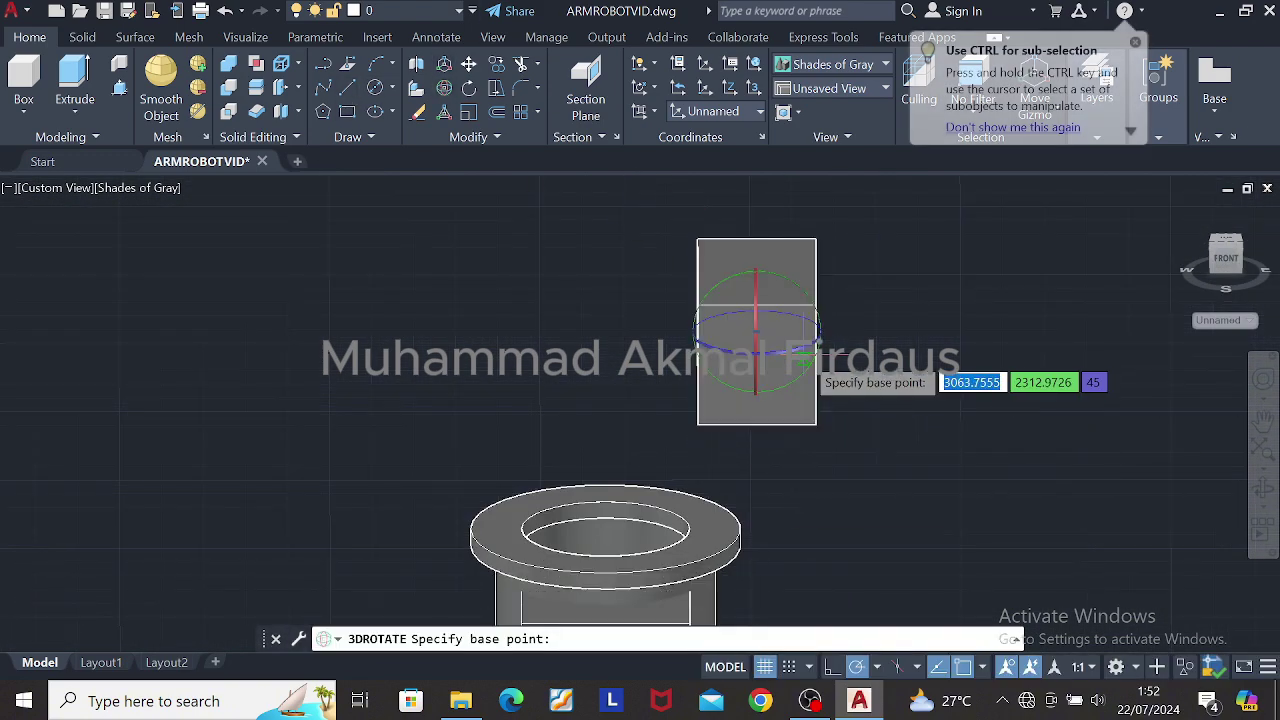
click(803, 352)
click(797, 194)
key(Escape)
scroll(980, 371, down, 5)
shift+middle_drag(940, 365, 520, 400)
scroll(771, 335, up, 5)
shift+middle_drag(690, 395, 723, 393)
scroll(723, 393, up, 4)
middle_drag(1025, 388, 1049, 378)
mouse_move(1049, 378)
shift+middle_down()
mouse_move(1089, 369)
mouse_move(1072, 371)
shift+middle_up()
click(376, 88)
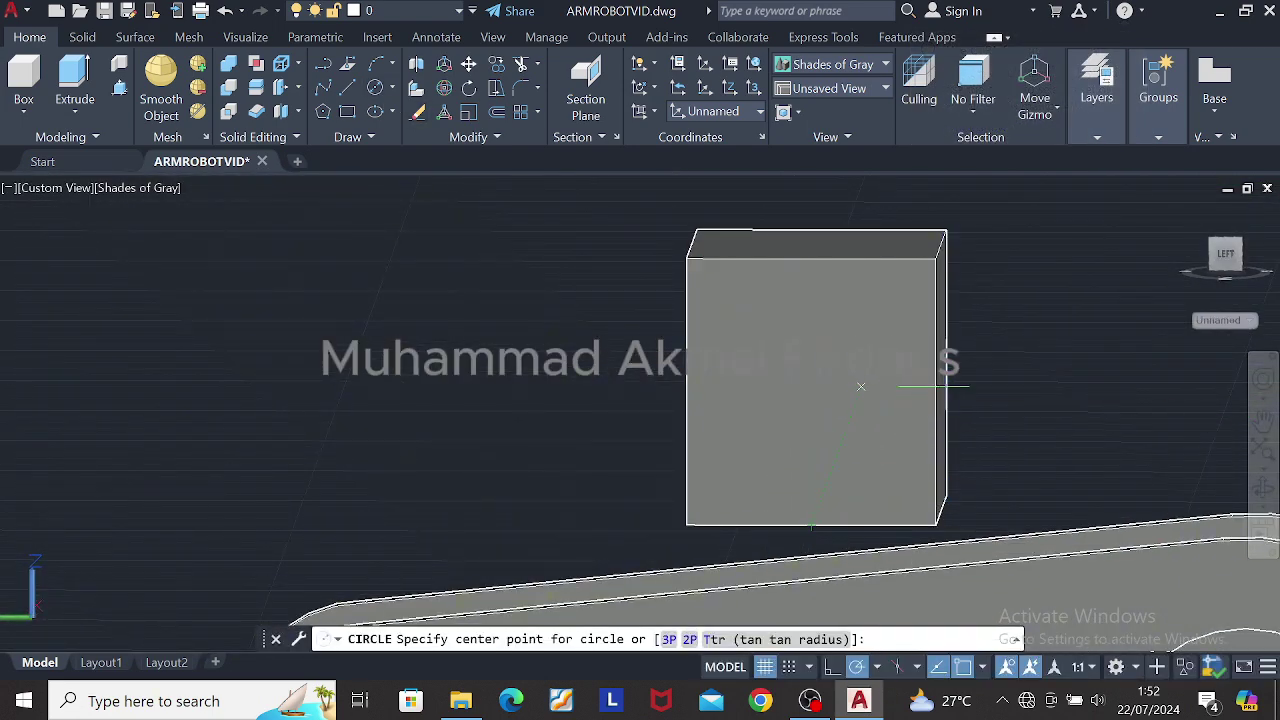
click(811, 392)
text(d)
key(Return)
key(Escape)
Step: Draw a vertical centre line on the block's square end face, from the midpoint of its upper edge to its lower edge
text(l)
key(Return)
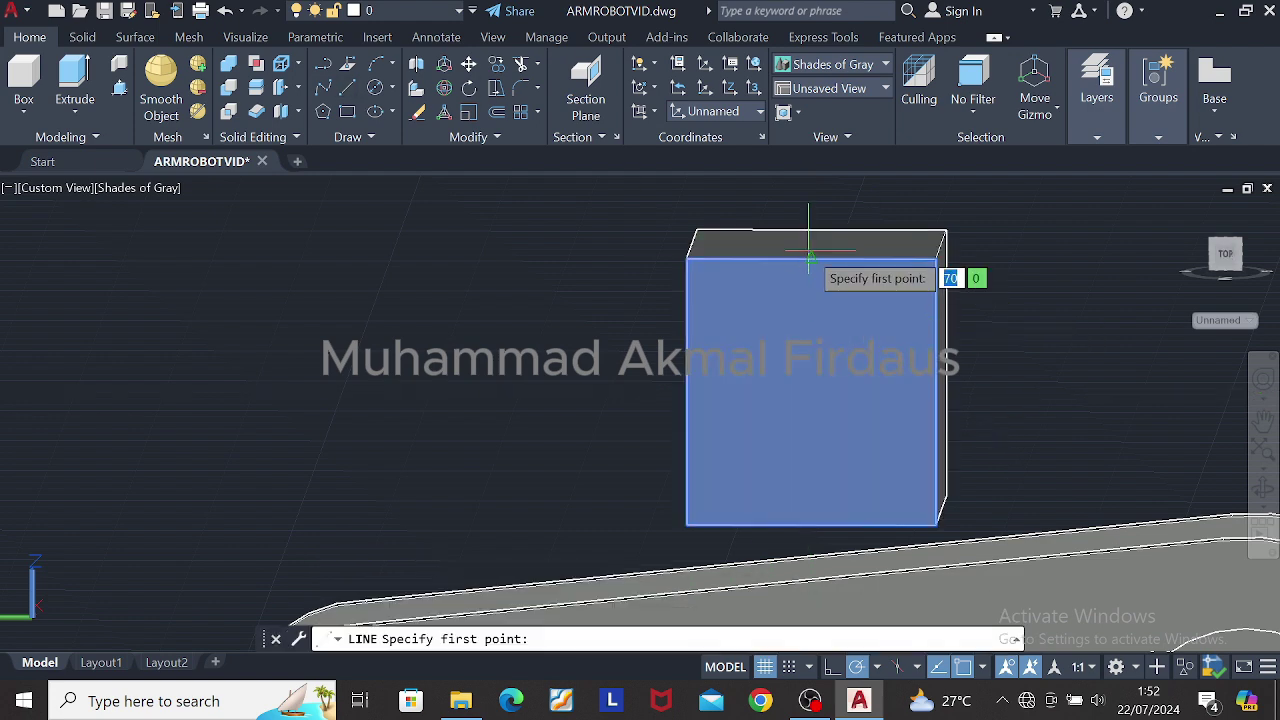
click(811, 258)
click(811, 525)
key(Escape)
Step: Try a 240-diameter circle centred on the end face's centre line and erase it
click(376, 88)
click(811, 392)
text(240)
key(Return)
key(Escape)
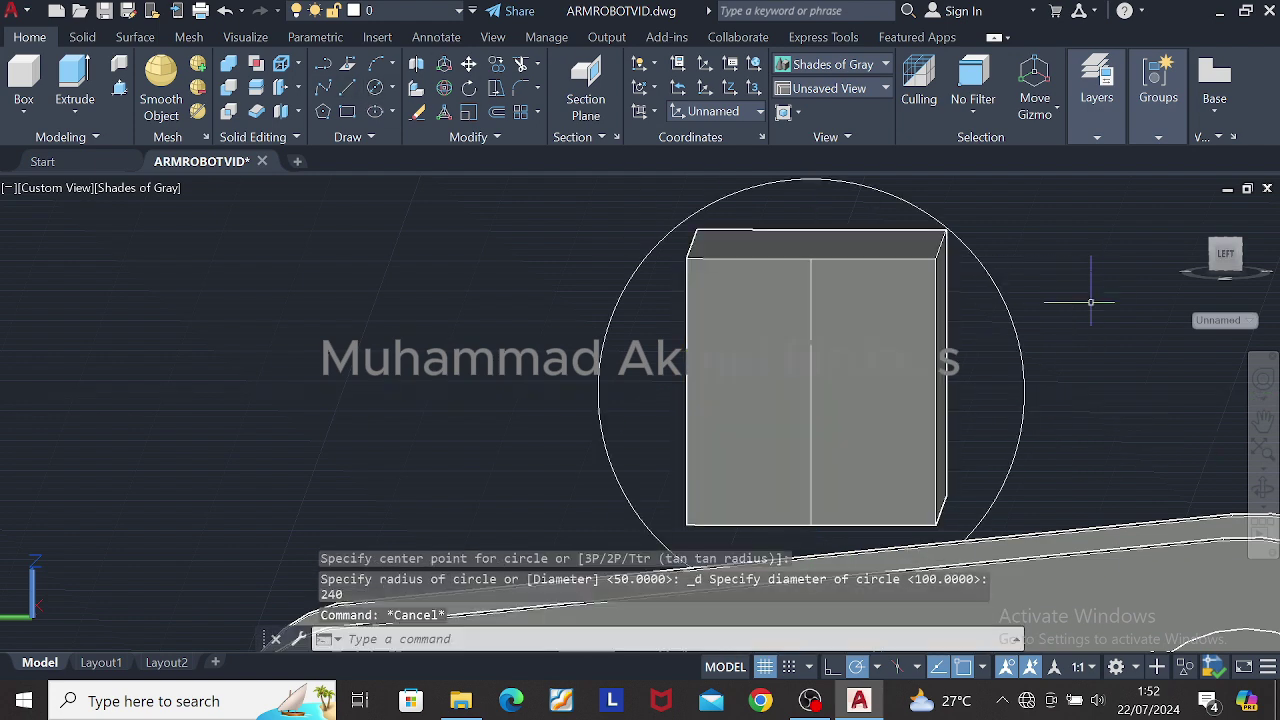
click(1016, 349)
key(Delete)
Step: Draw a 130-diameter circle at the midpoint of the end face's centre line and erase the line
click(810, 390)
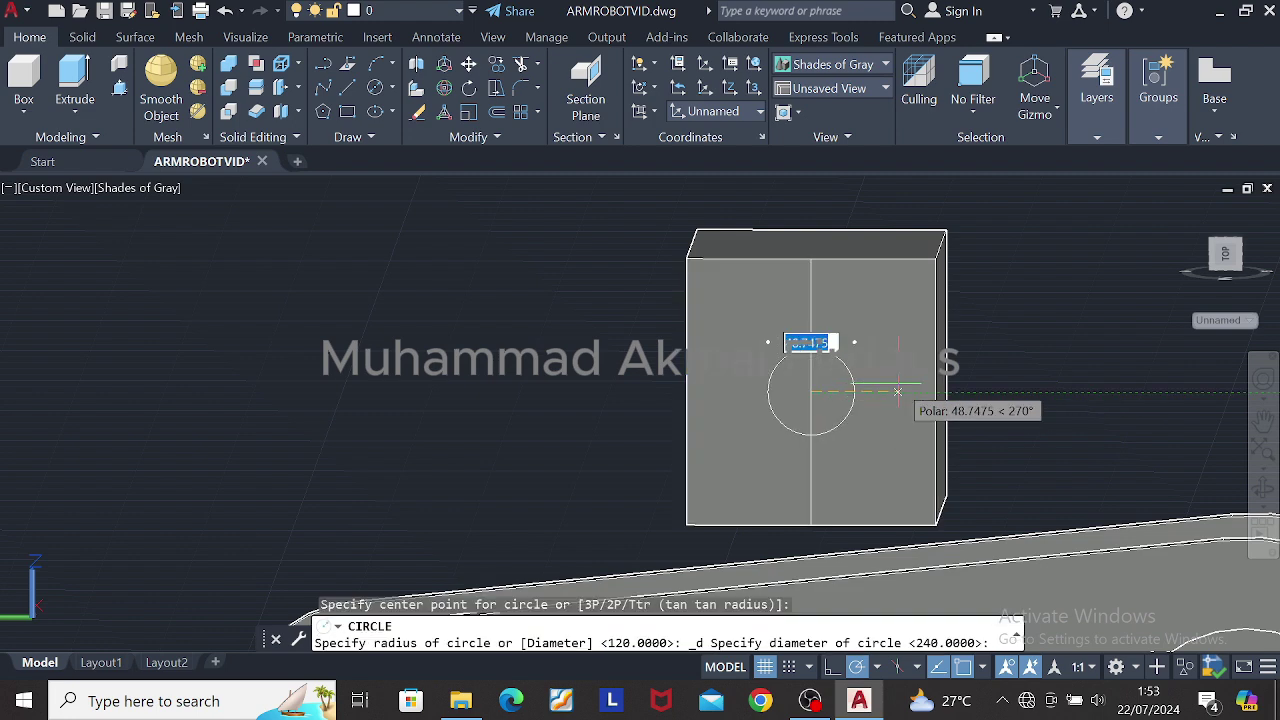
key(Return)
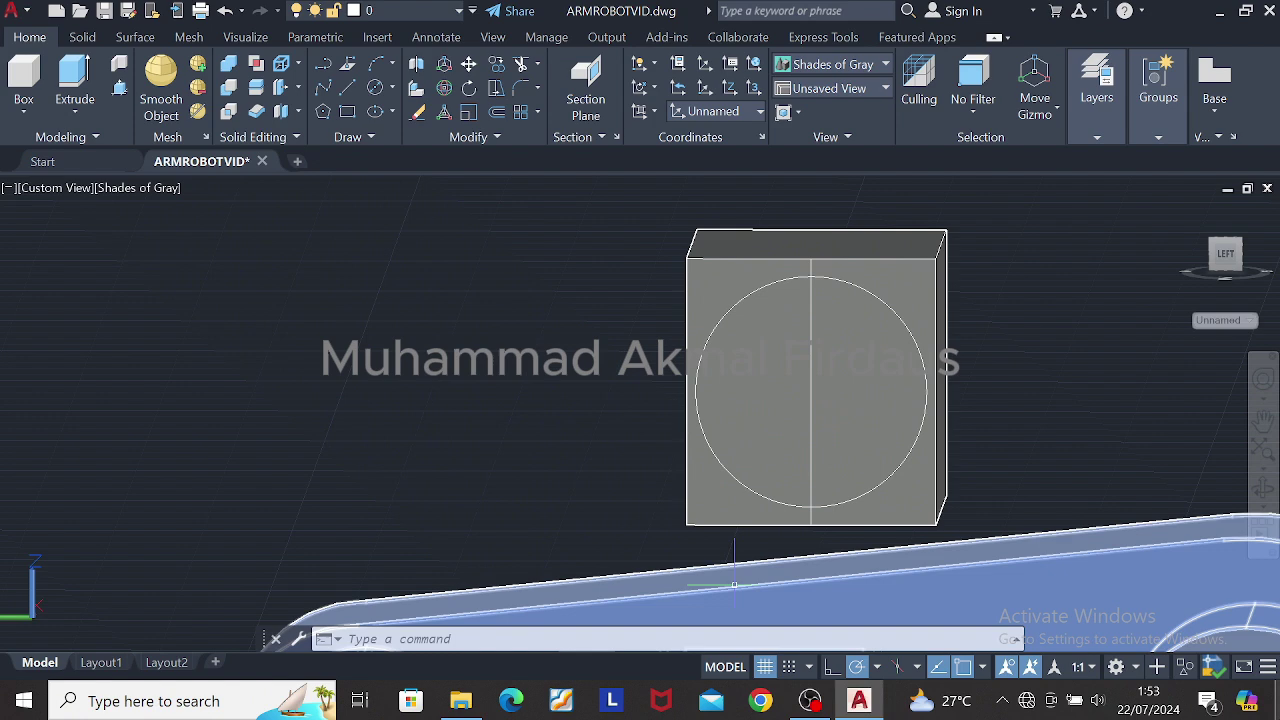
key(Escape)
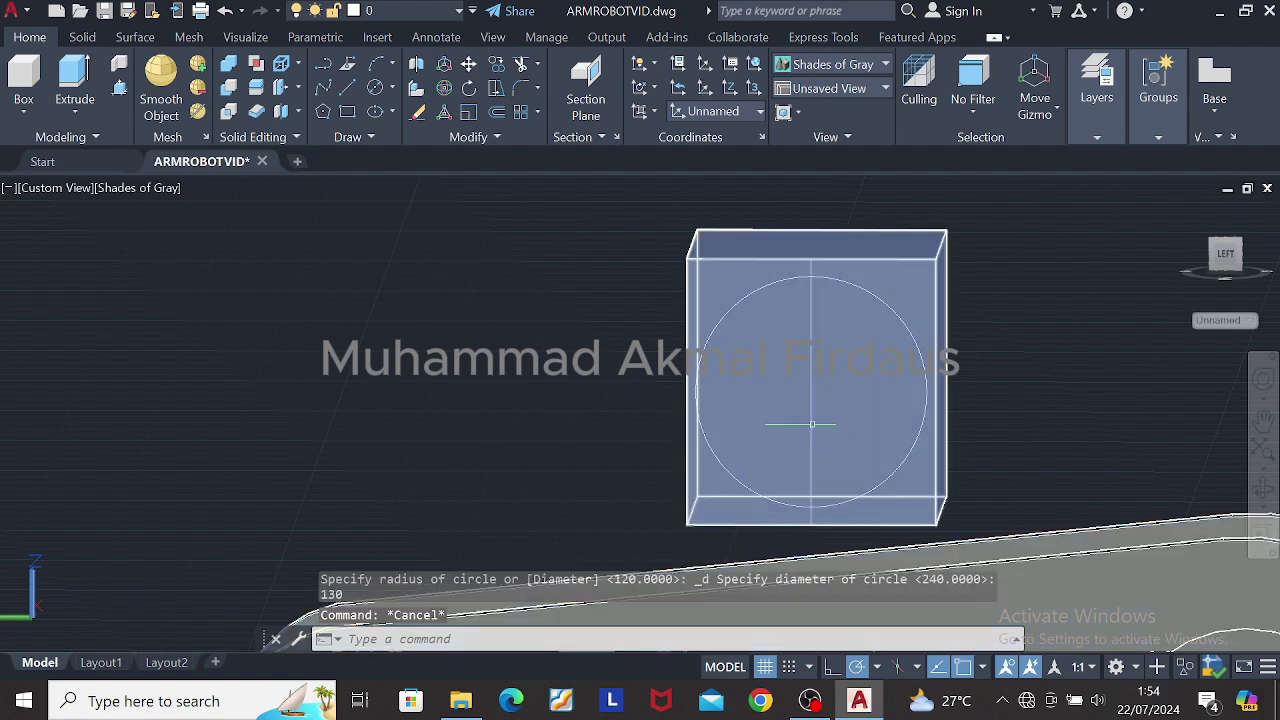
click(811, 430)
key(Delete)
Step: Press/pull the 130-diameter circle outward by 50 to form a cylinder on the block's end
shift+middle_drag(942, 414, 1120, 420)
scroll(881, 330, down, 3)
click(119, 87)
click(834, 362)
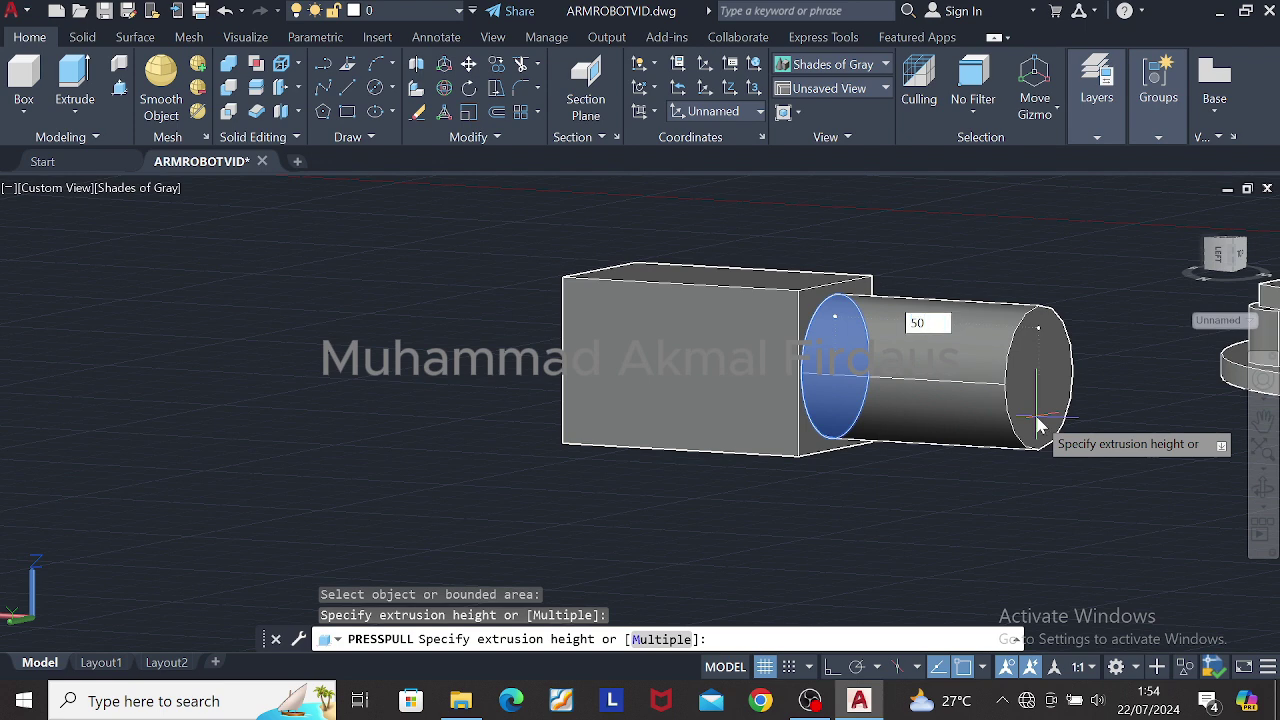
key(Return)
click(375, 87)
click(885, 369)
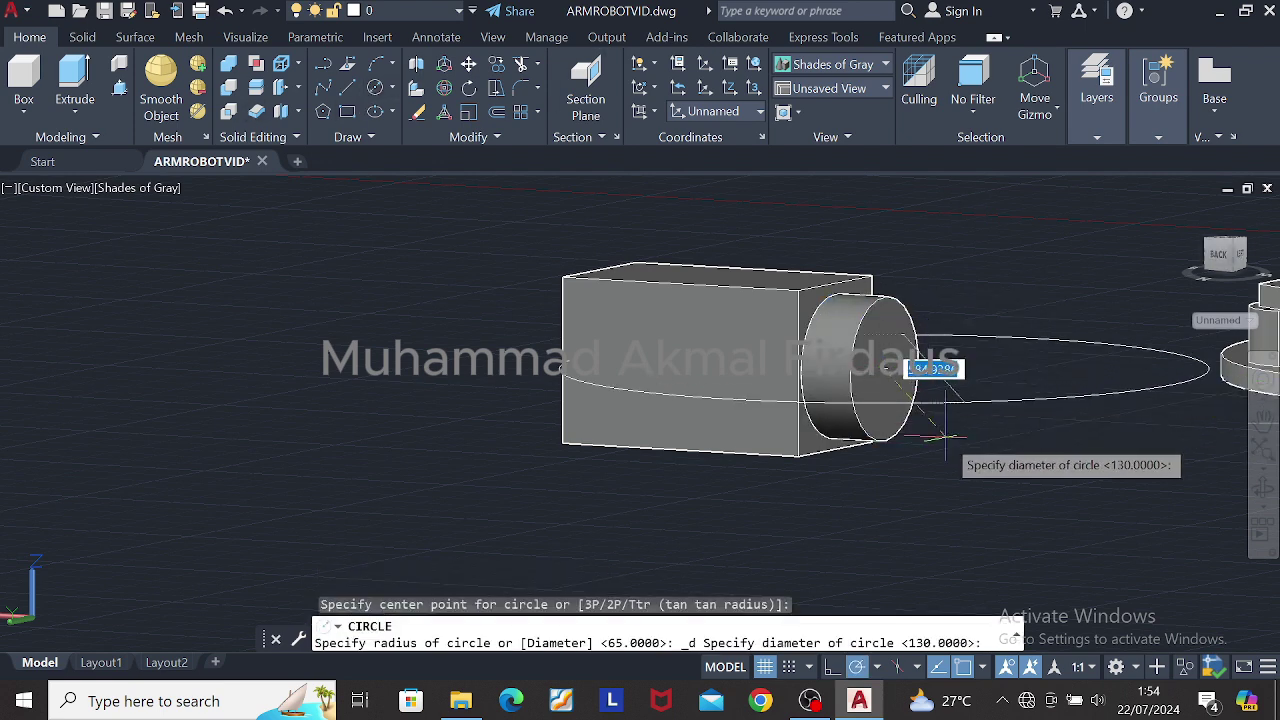
key(Escape)
Step: Draw a 140-diameter circle centred on the cylinder's outer end face
shift+middle_drag(975, 420, 1040, 400)
scroll(1000, 390, up, 2)
click(375, 87)
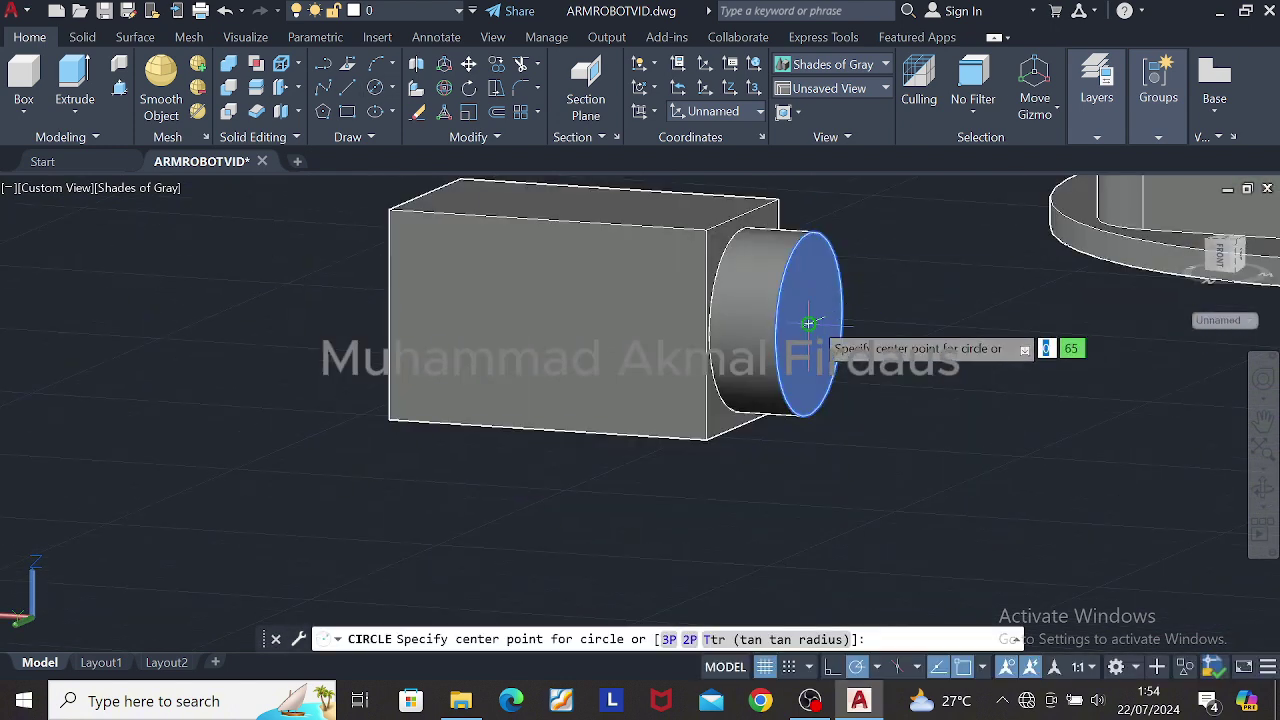
click(808, 323)
text(d)
key(Return)
text(140)
key(Return)
key(Escape)
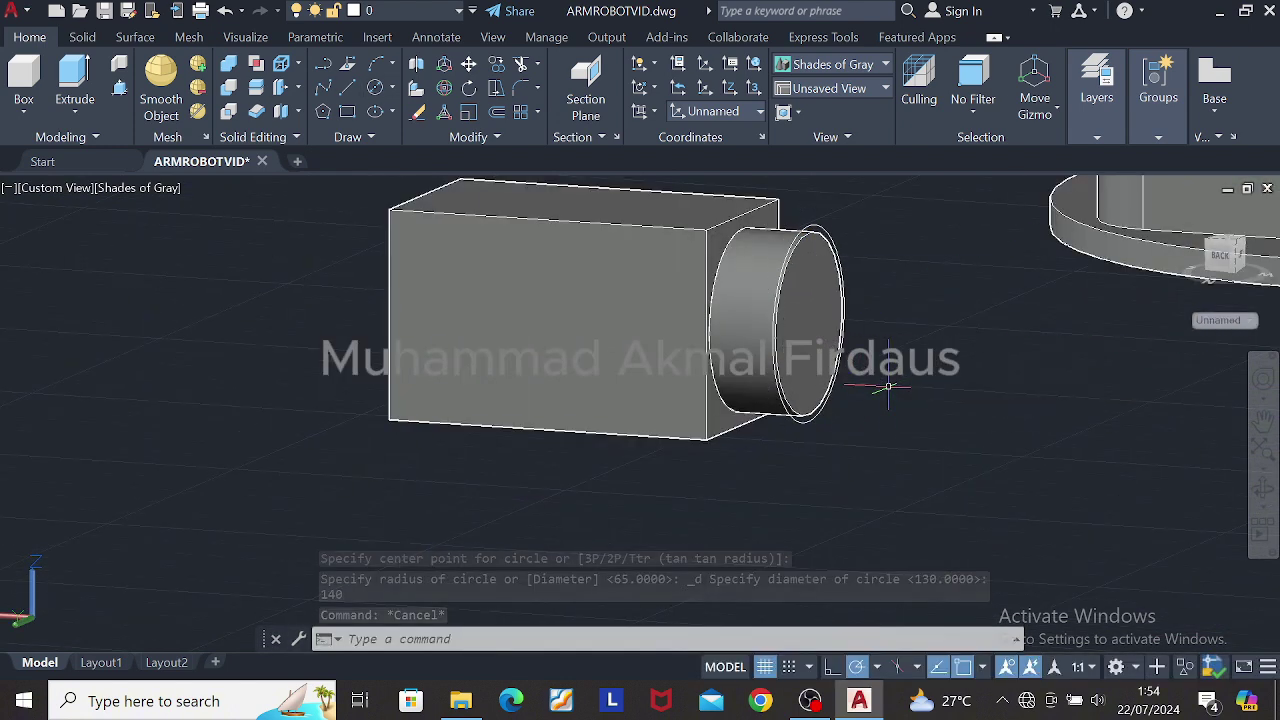
Step: Press/pull the 140-diameter circle by 10 to form a thin disc at the cylinder's end
click(119, 88)
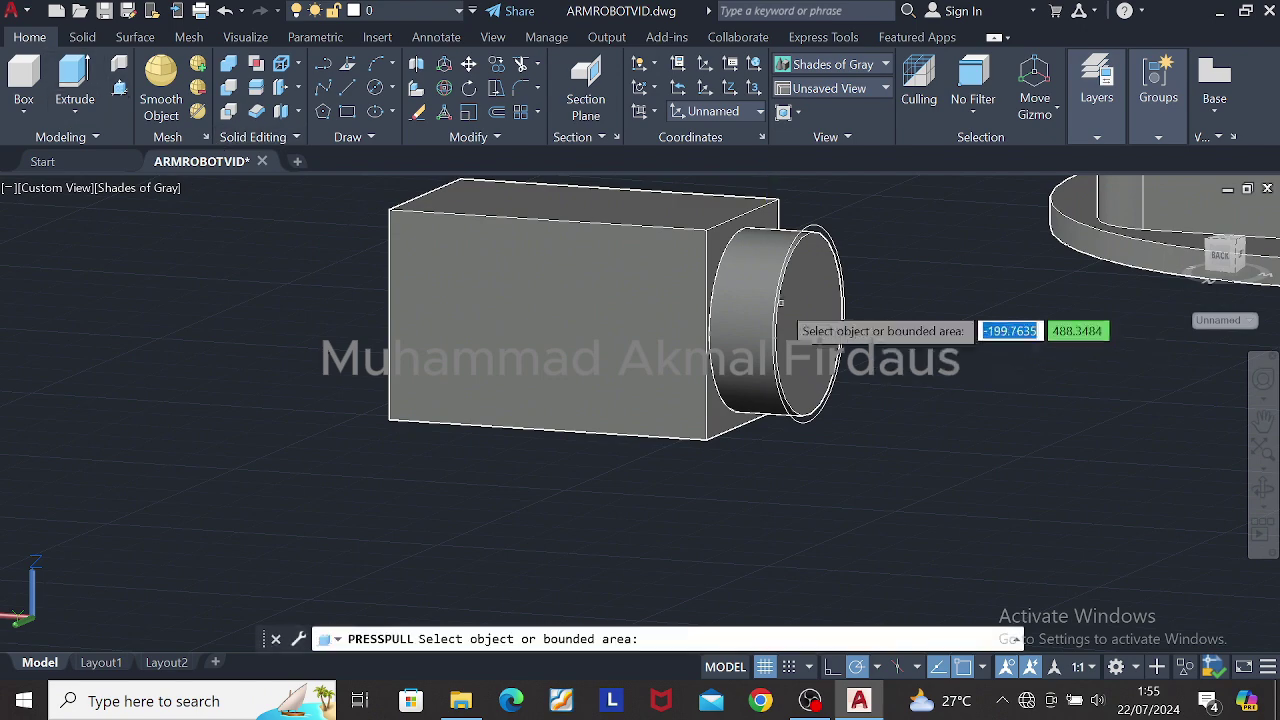
click(787, 306)
key(Escape)
click(807, 228)
text(10)
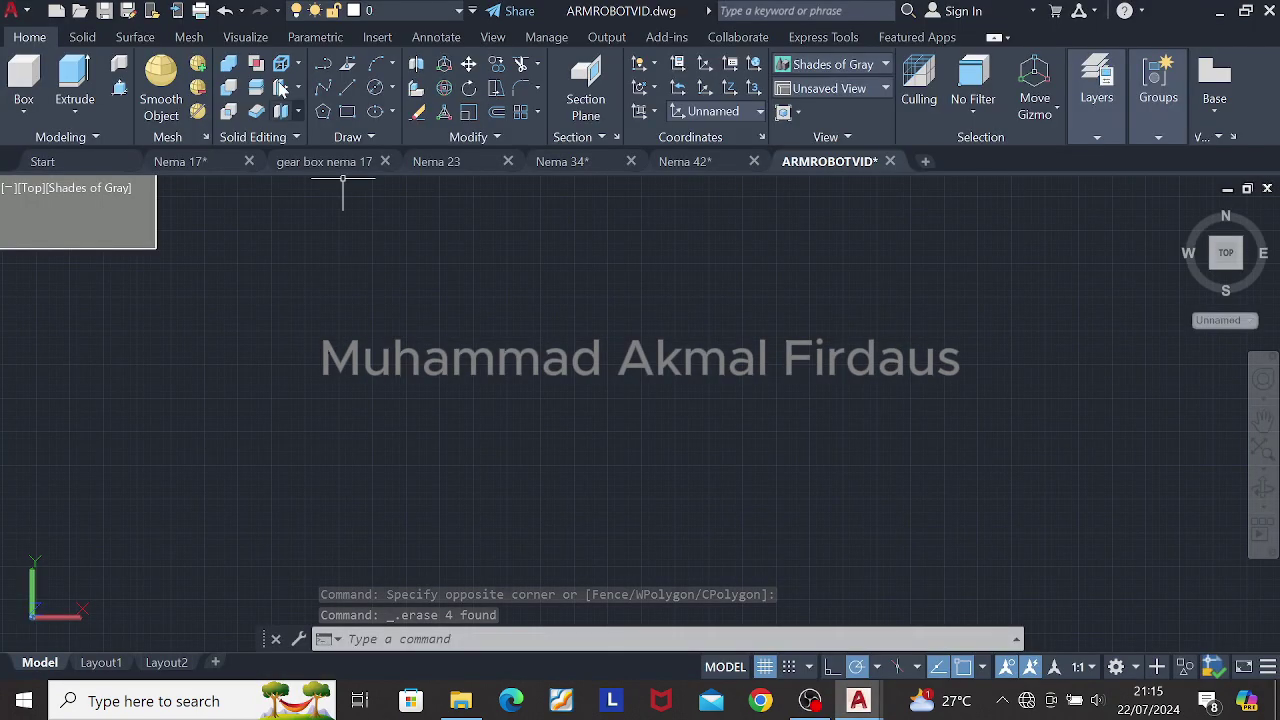
Step: Draw two concentric circles with diameters of 155 and 100 in the free space beside the block in the top view
text(c)
key(Return)
click(576, 328)
text(155)
key(Return)
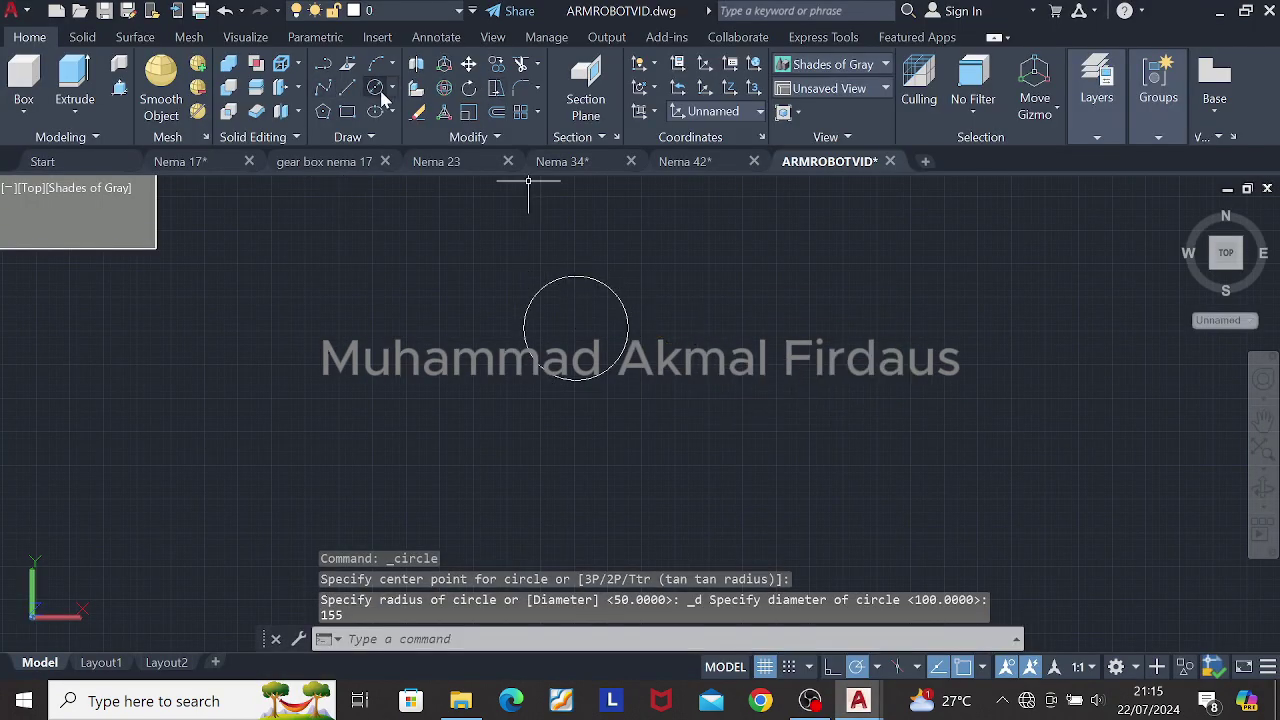
click(380, 91)
click(576, 328)
text(100)
key(Return)
key(Escape)
Step: Draw connected lines from the outer circle's right quadrant: 70 up, 170 to the left, and slanting down to meet the circle's left side
click(348, 89)
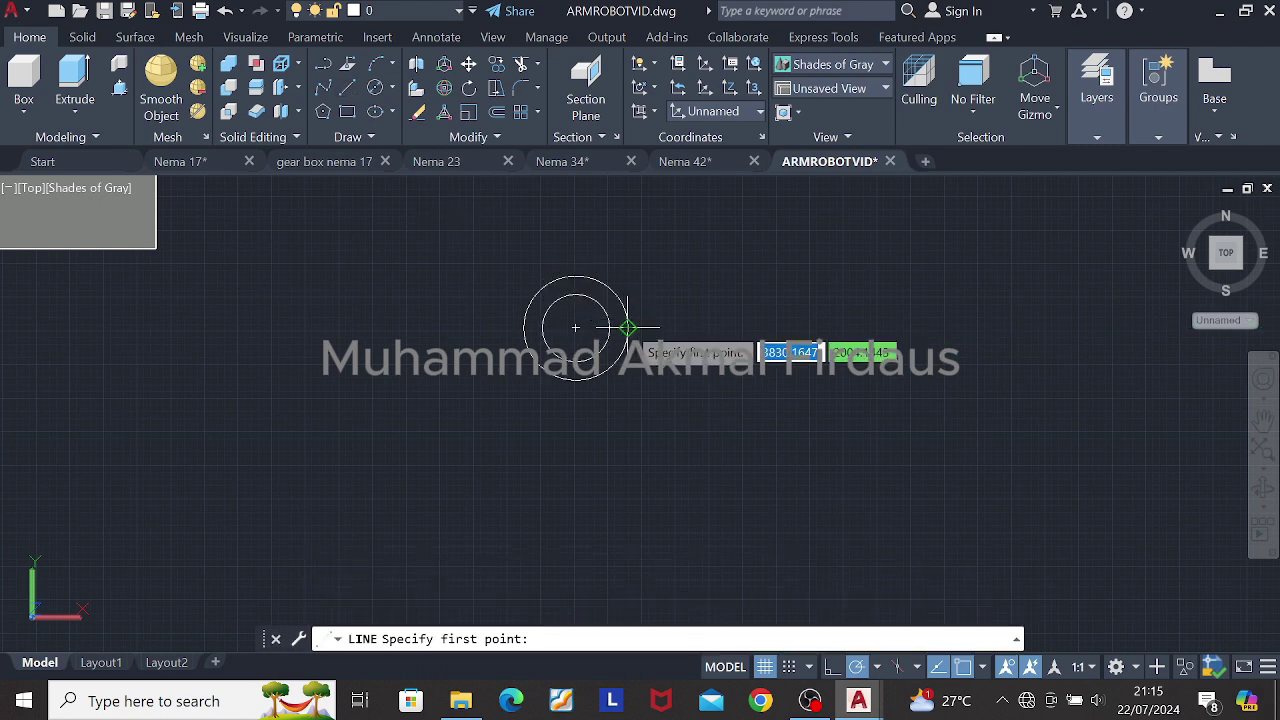
click(627, 327)
text(70)
key(Return)
text(170)
key(Return)
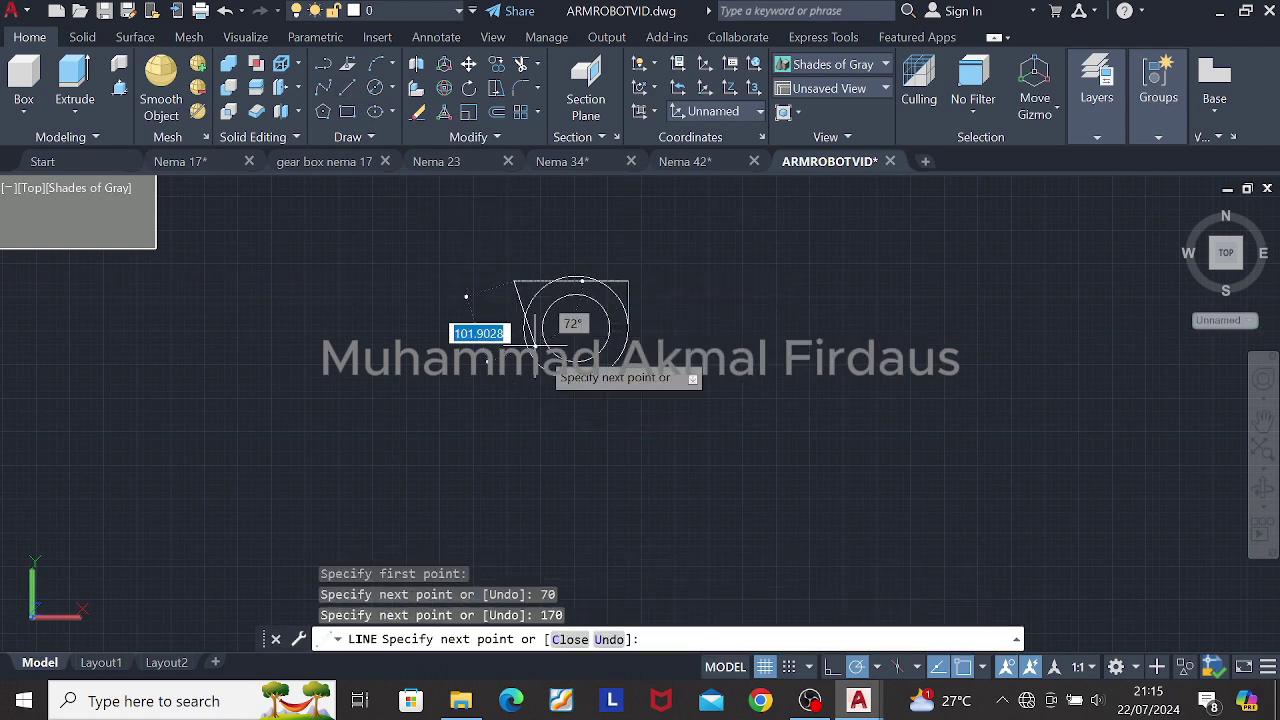
scroll(536, 350, up, 3)
key(Escape)
scroll(500, 330, down, 1)
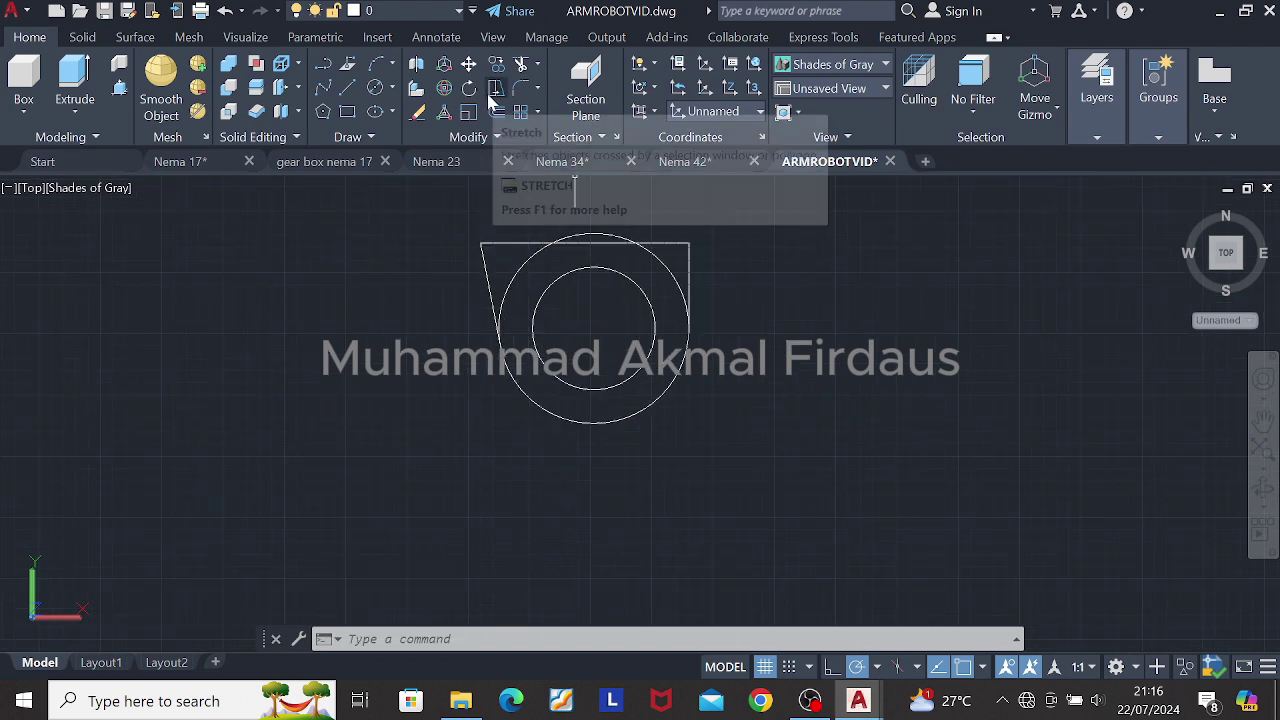
Step: Trim away the parts of the outer circle lying inside the straight-sided outline, leaving a closed rounded profile
click(521, 64)
drag(493, 269, 528, 262)
click(594, 232)
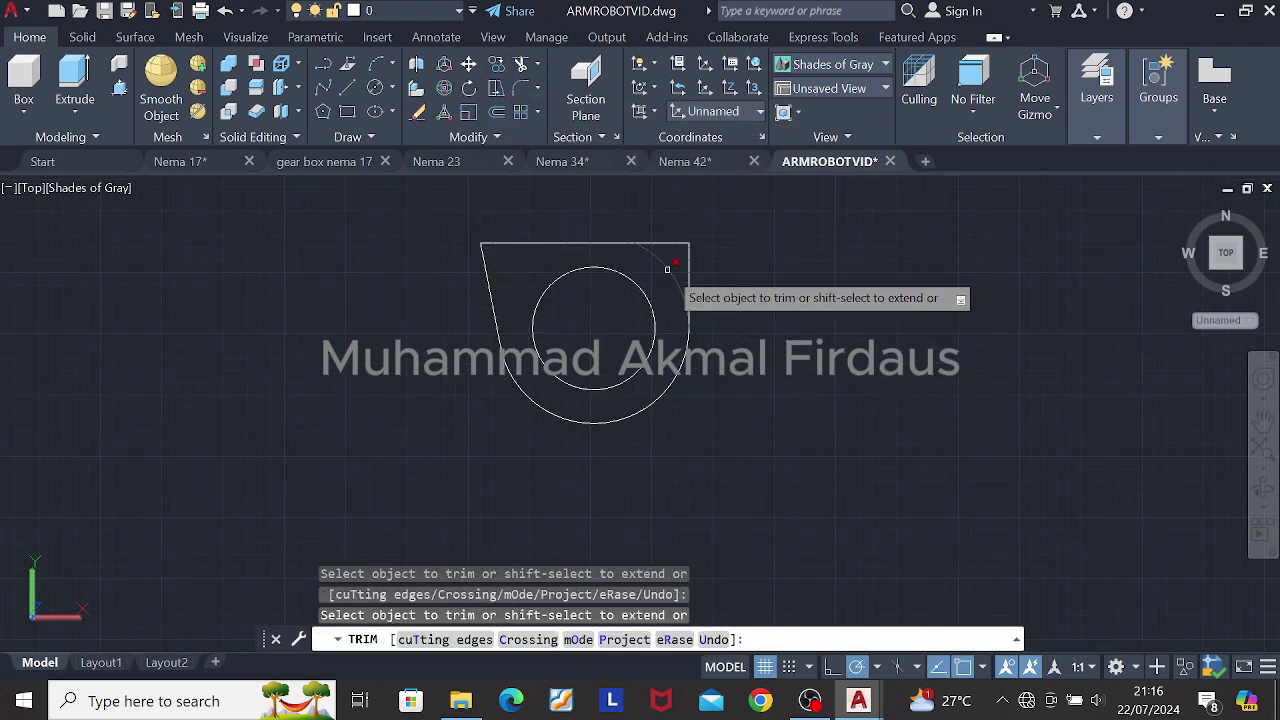
click(669, 269)
scroll(750, 315, down, 2)
key(Escape)
middle_drag(560, 250, 574, 265)
click(506, 235)
click(862, 415)
click(445, 89)
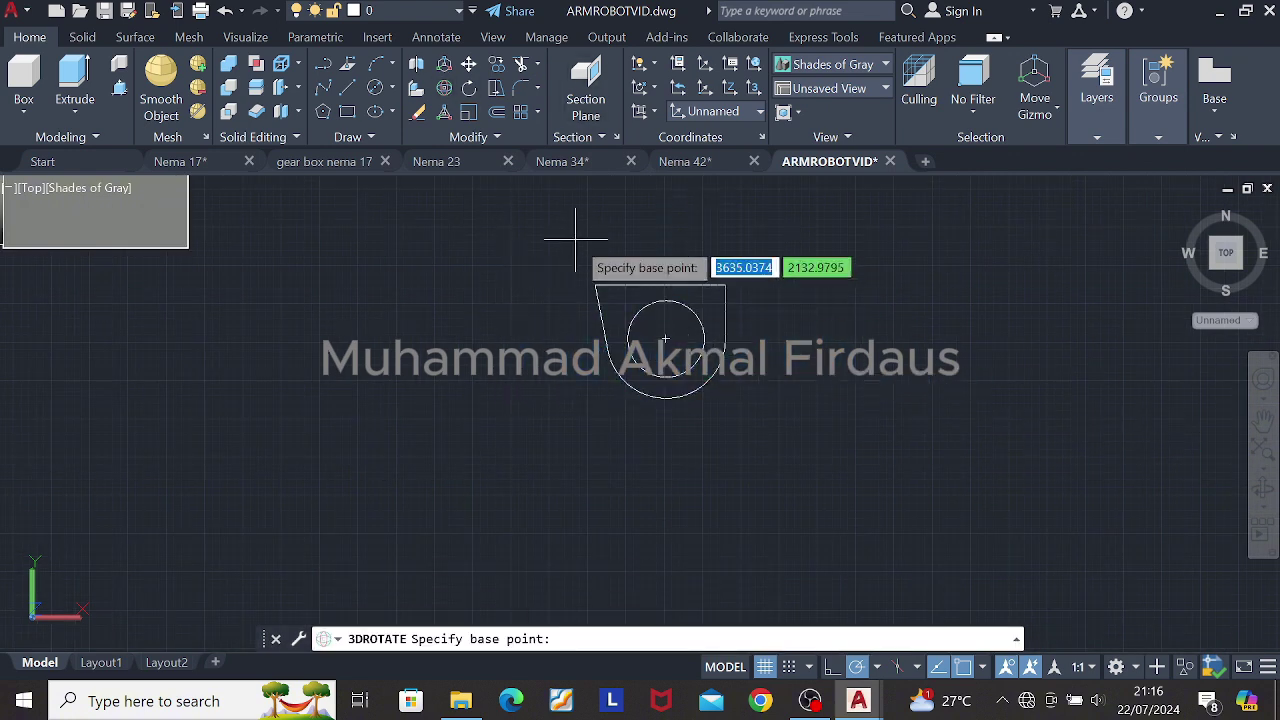
key(Escape)
click(531, 209)
click(780, 425)
click(445, 87)
click(665, 338)
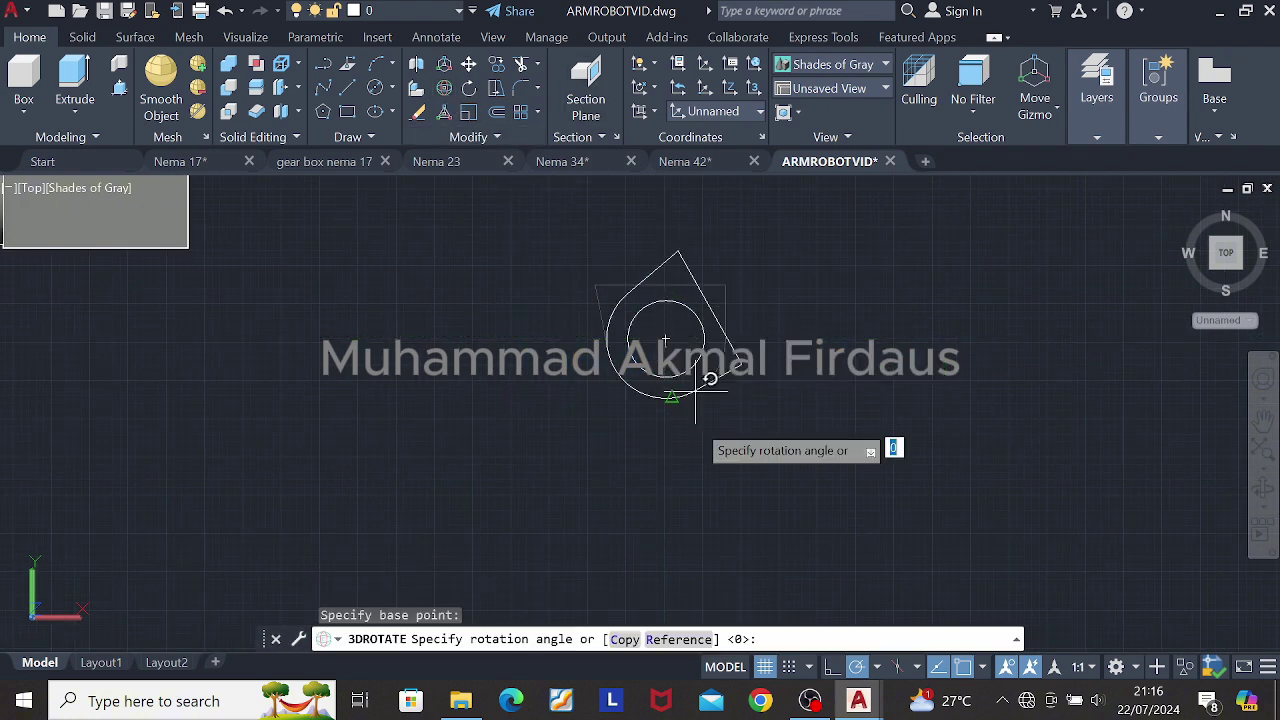
key(Escape)
Step: Rotate the rounded profile with its inner circle in 3D so it stands upright
mouse_move(825, 345)
shift+middle_down()
mouse_move(586, 243)
mouse_move(780, 363)
mouse_move(760, 360)
shift+middle_up()
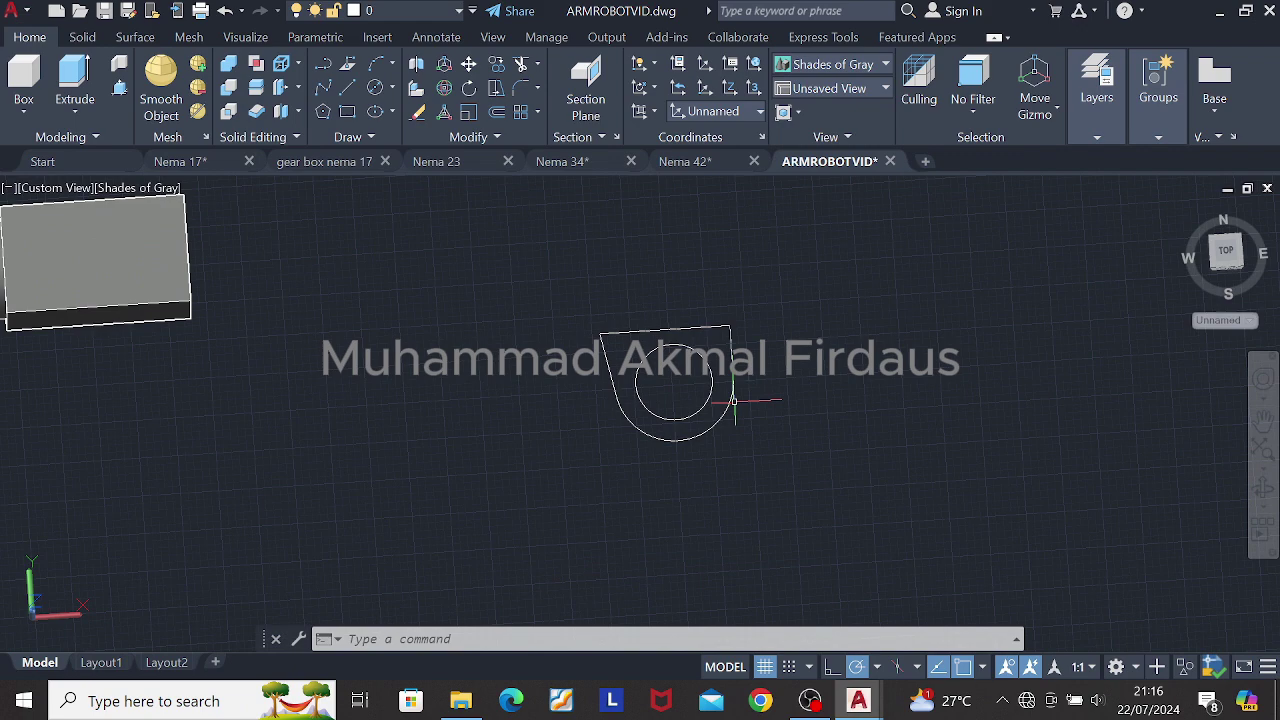
shift+middle_drag(844, 442, 831, 543)
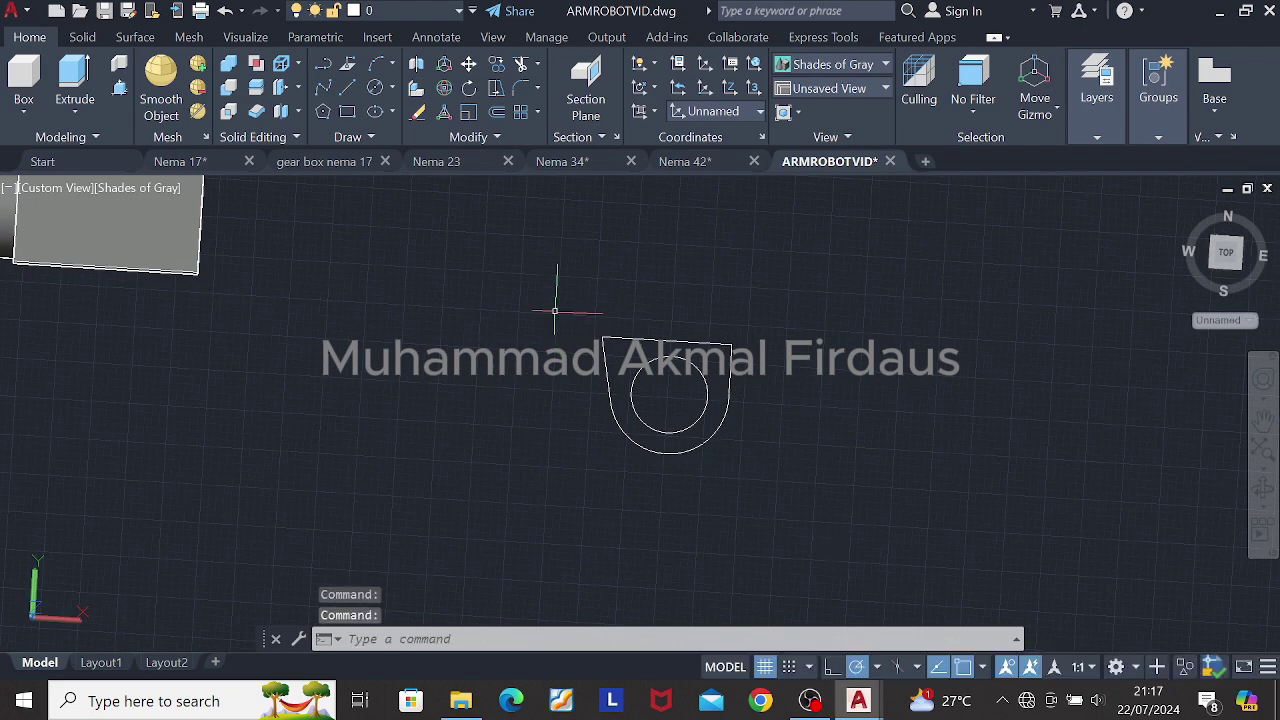
click(557, 308)
click(846, 482)
click(443, 89)
shift+middle_drag(745, 385, 860, 265)
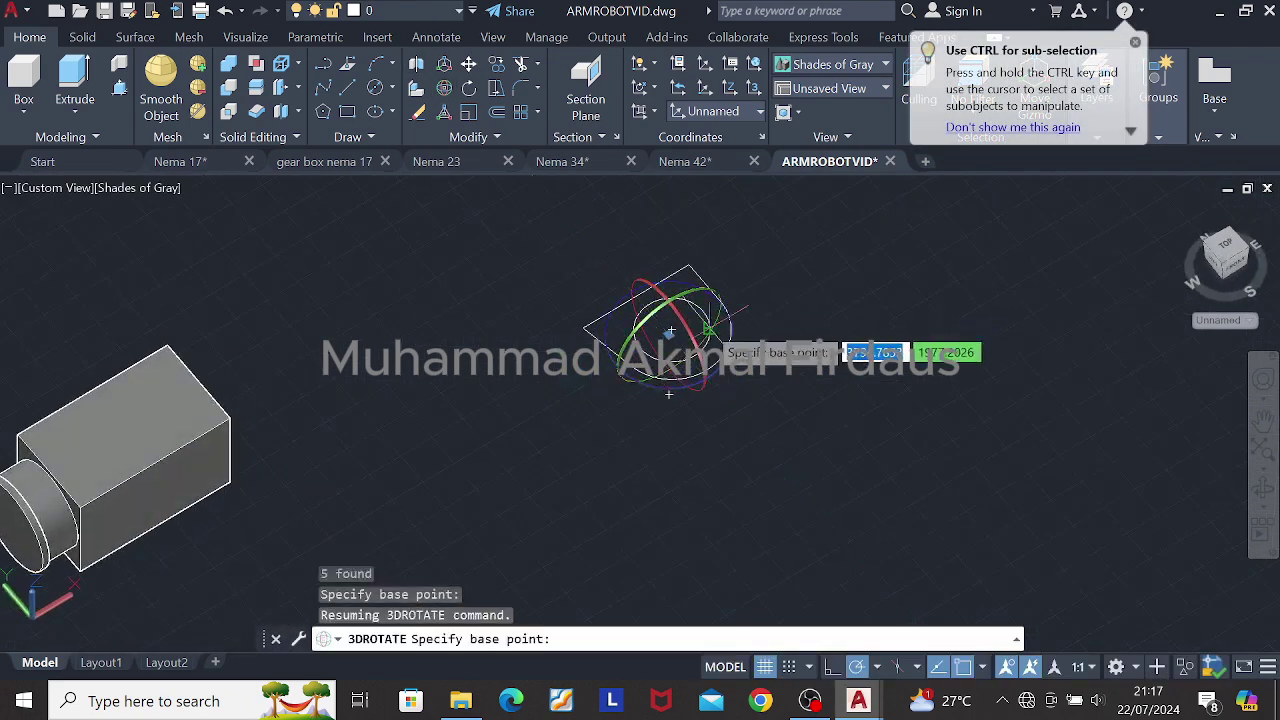
click(677, 311)
click(668, 209)
Step: Move the upright profile by its upper corner to the free space near the block with the cylinder
shift+middle_drag(755, 318, 677, 246)
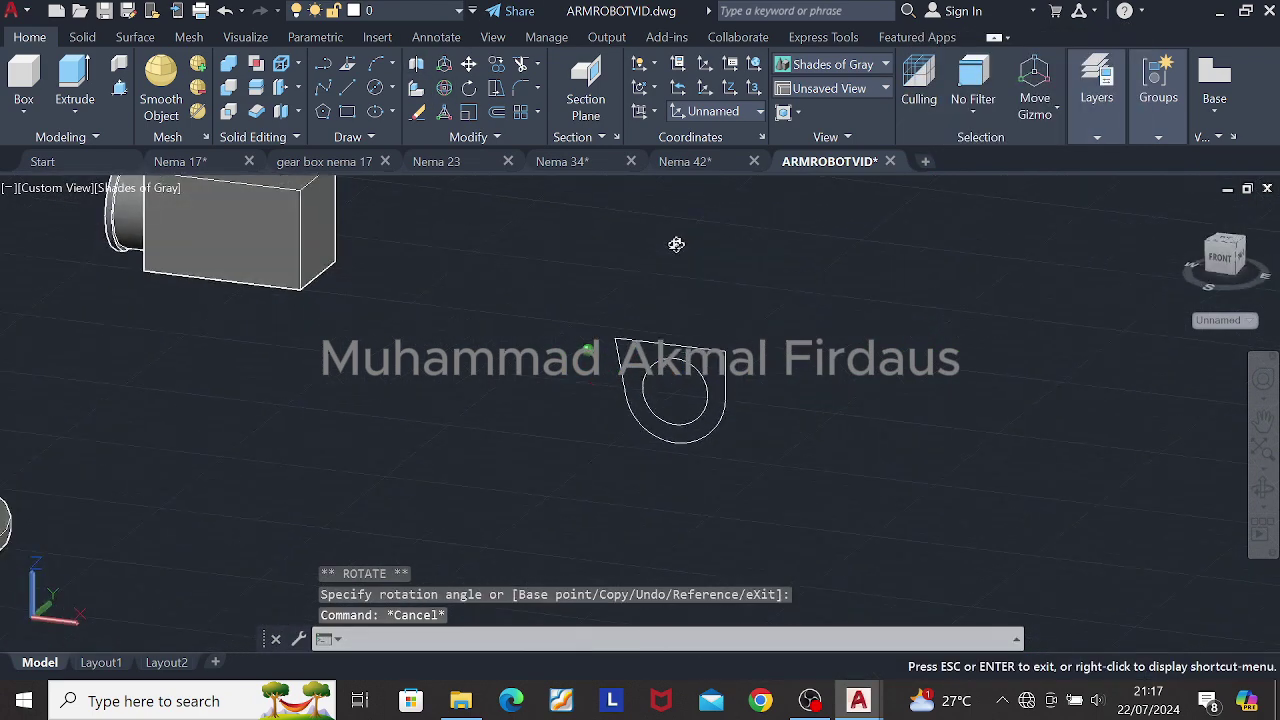
click(748, 412)
click(697, 357)
click(468, 64)
click(614, 338)
shift+middle_drag(497, 251, 430, 345)
click(641, 425)
Step: Rotate the upright profile in 3D half a turn about its vertical axis, so its slanted edge switches sides
click(486, 400)
click(685, 545)
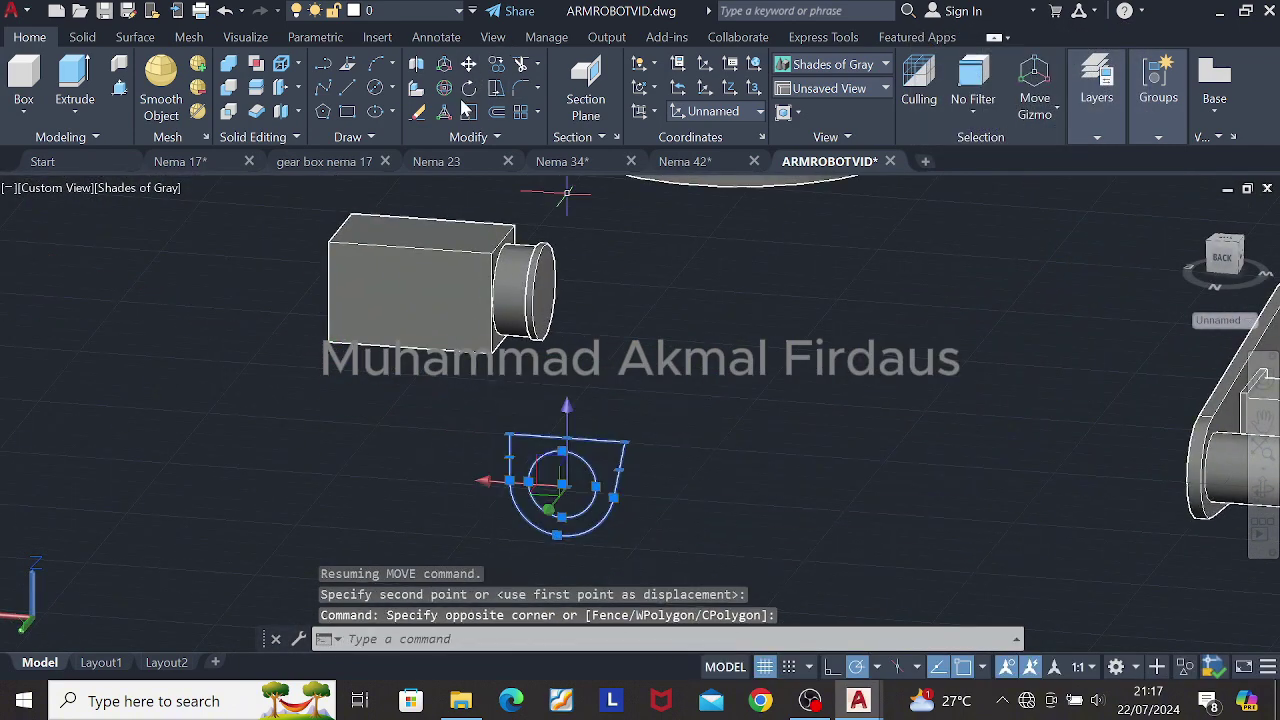
click(447, 92)
click(624, 504)
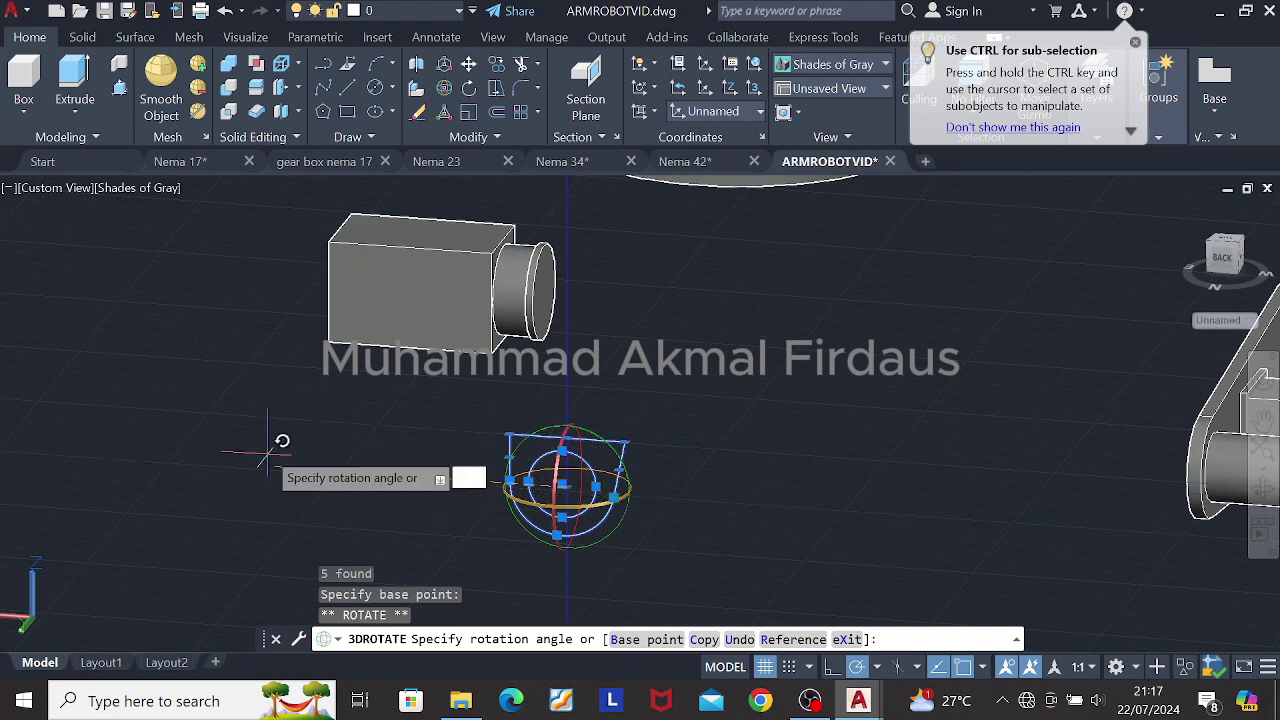
click(852, 509)
key(Escape)
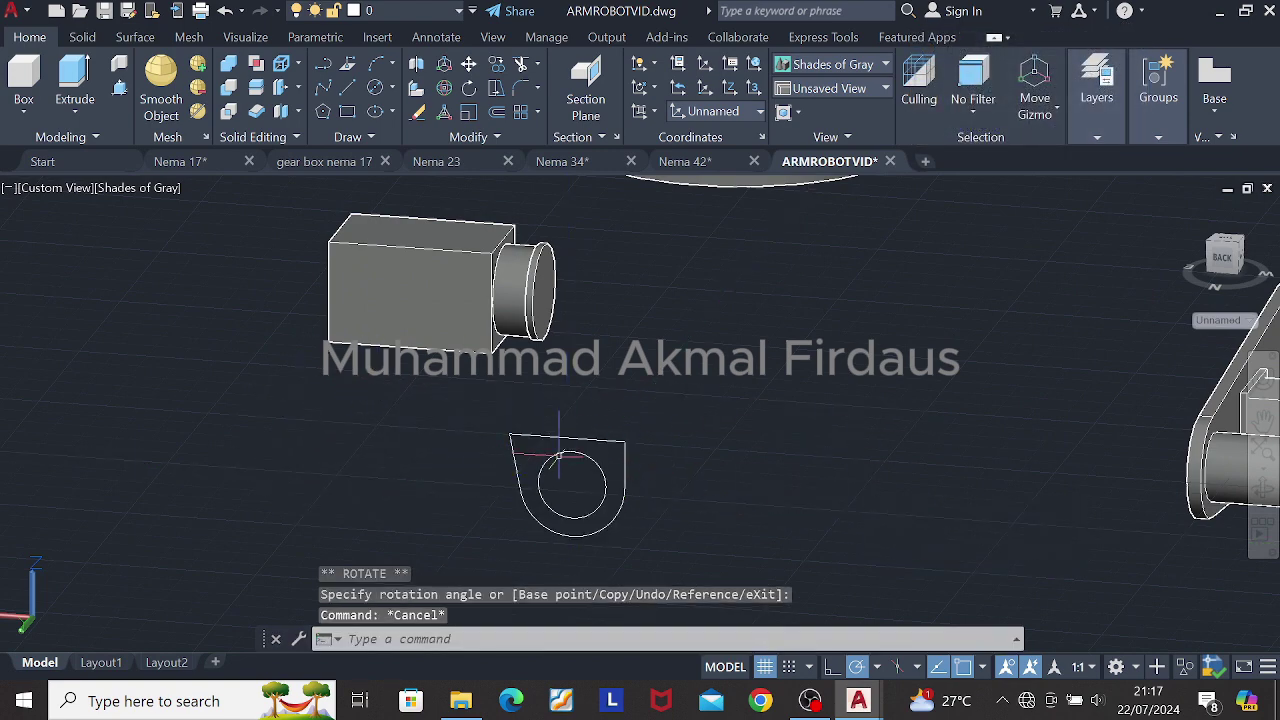
Step: Join the lines and arc of the upright rounded profile into a single closed polyline
click(558, 451)
key(Escape)
shift+middle_drag(680, 520, 664, 470)
click(654, 454)
key(Return)
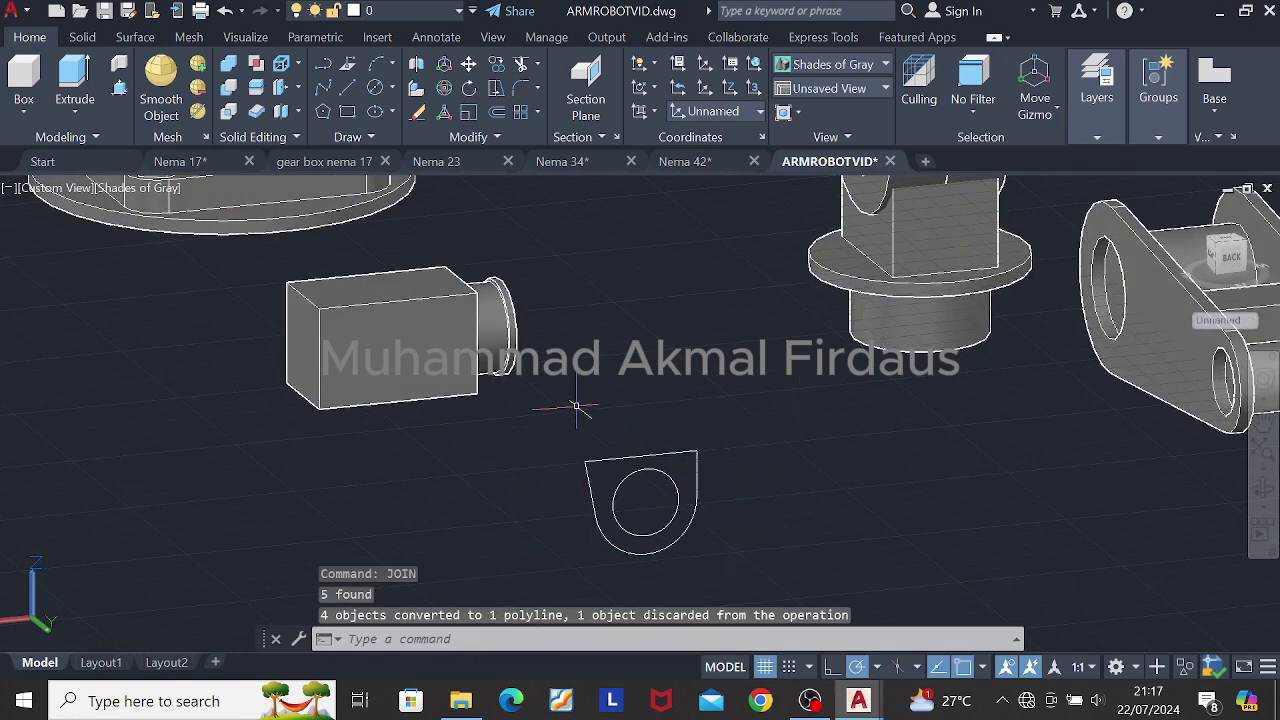
click(577, 408)
click(778, 577)
key(Return)
click(642, 457)
key(Escape)
Step: Move the rounded profile and its inner circle by the profile's upper corner to the block's lower corner, opposite the cylinder end
click(557, 434)
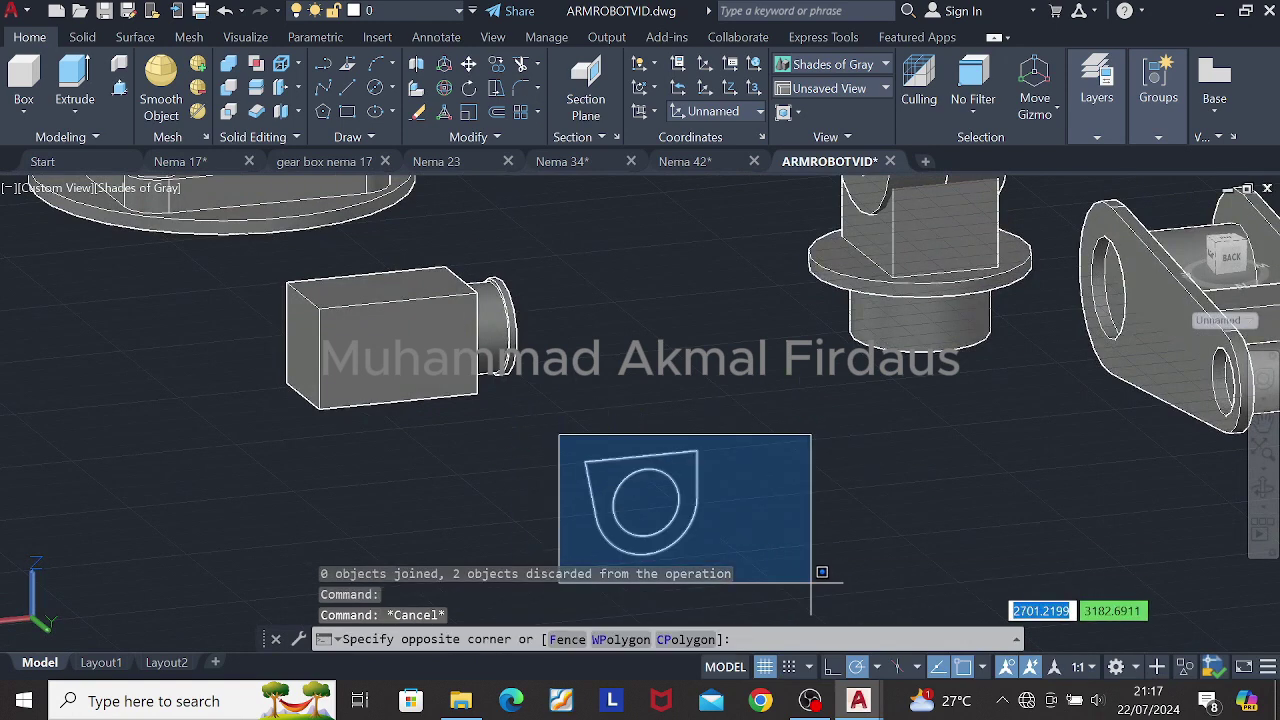
click(812, 574)
text(m)
click(585, 461)
click(319, 409)
key(Escape)
Step: Presspull the rounded profile 150 underneath the block to form a solid bracket
shift+middle_drag(537, 441, 572, 462)
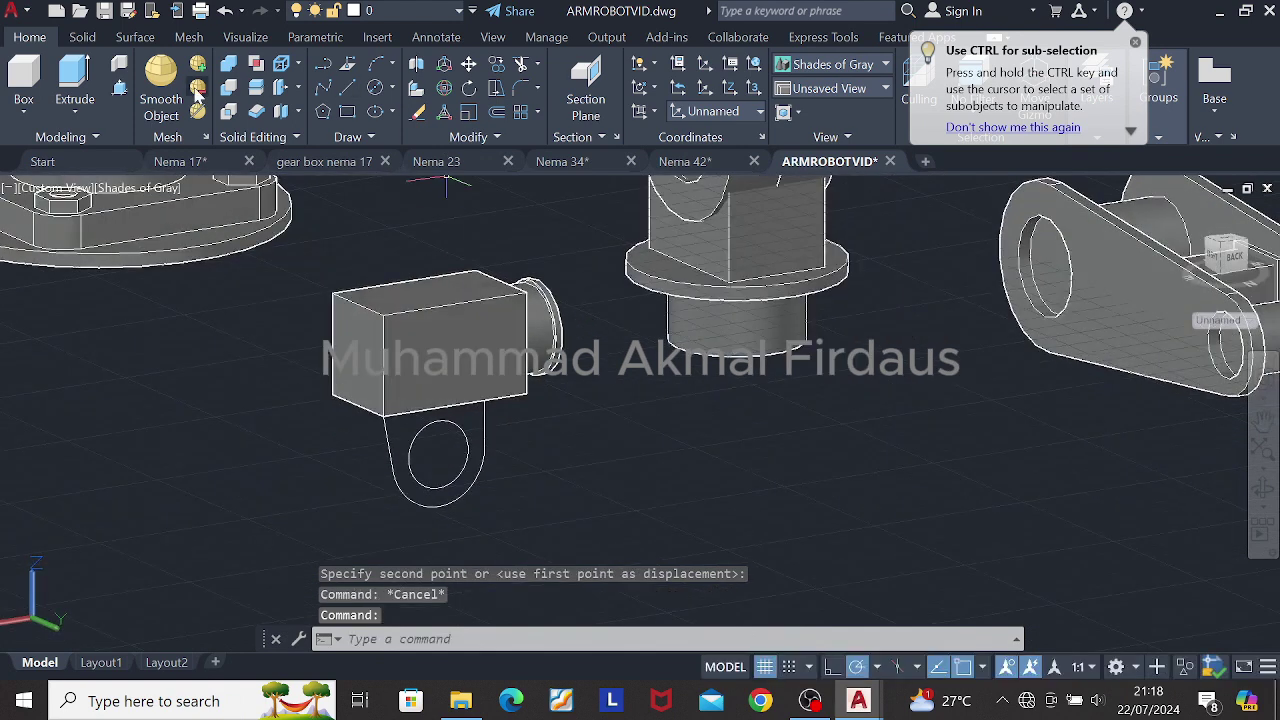
click(119, 88)
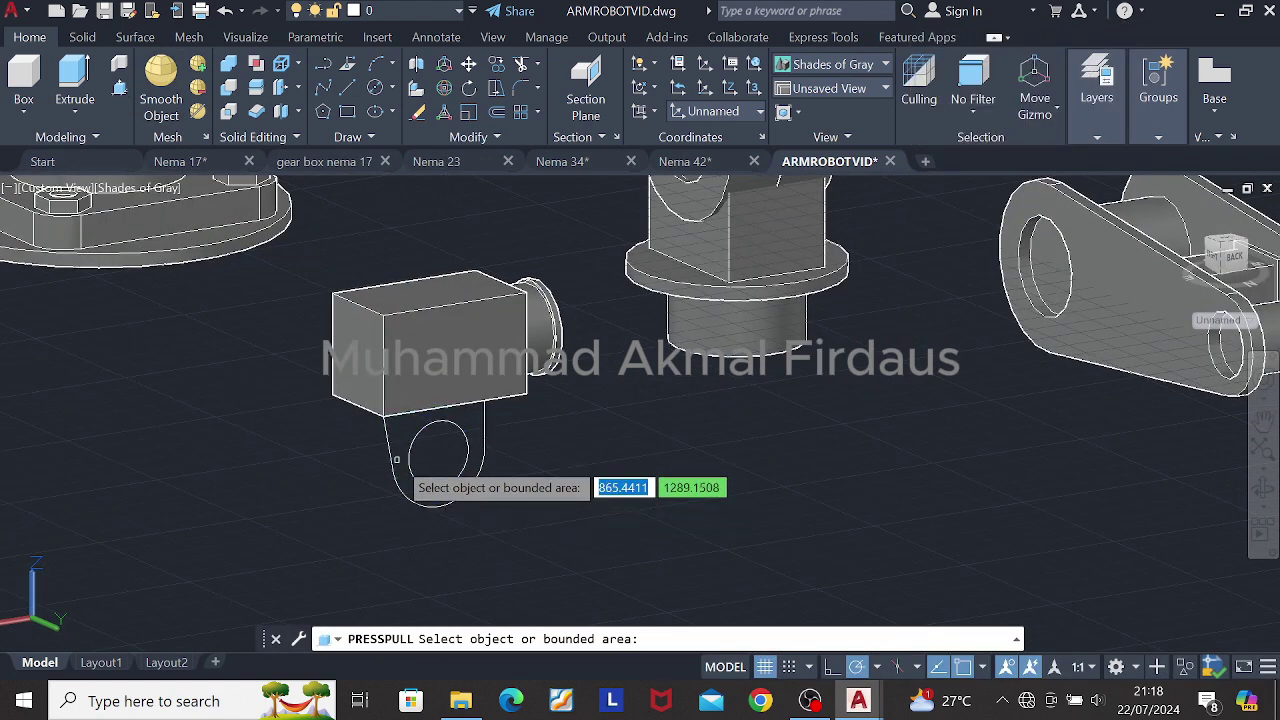
scroll(440, 408, up, 6)
scroll(435, 410, down, 6)
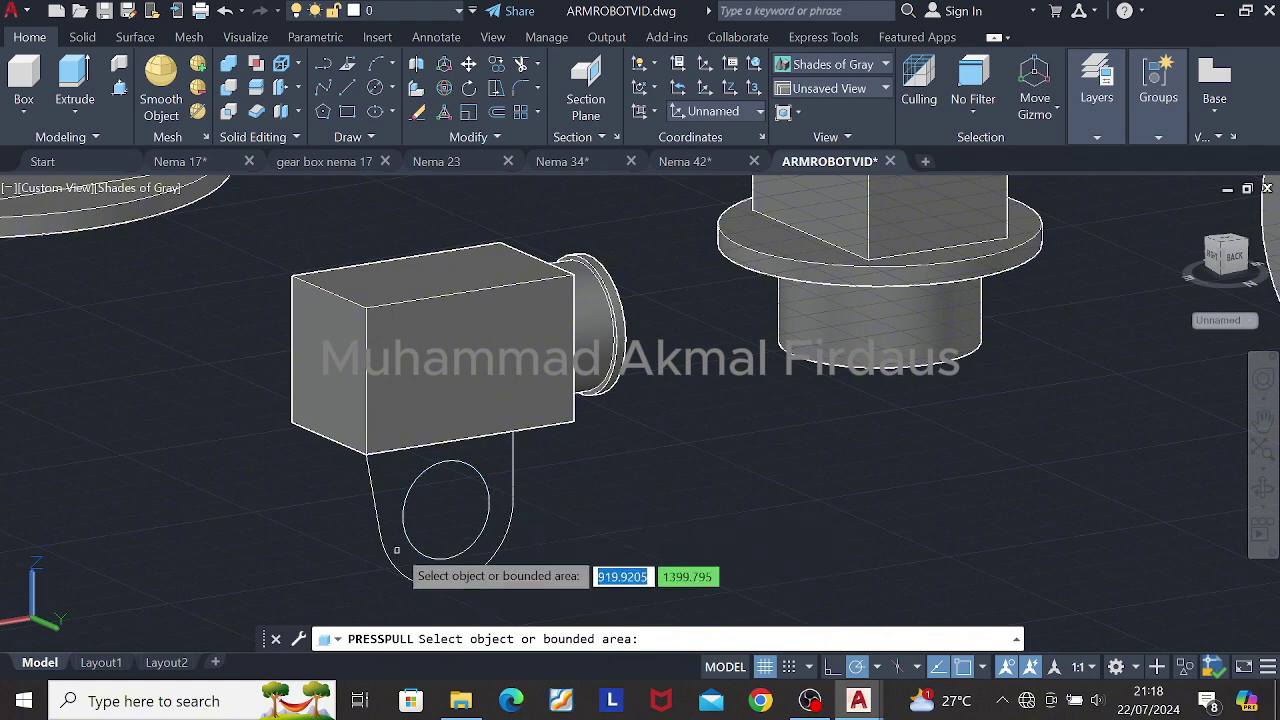
click(443, 506)
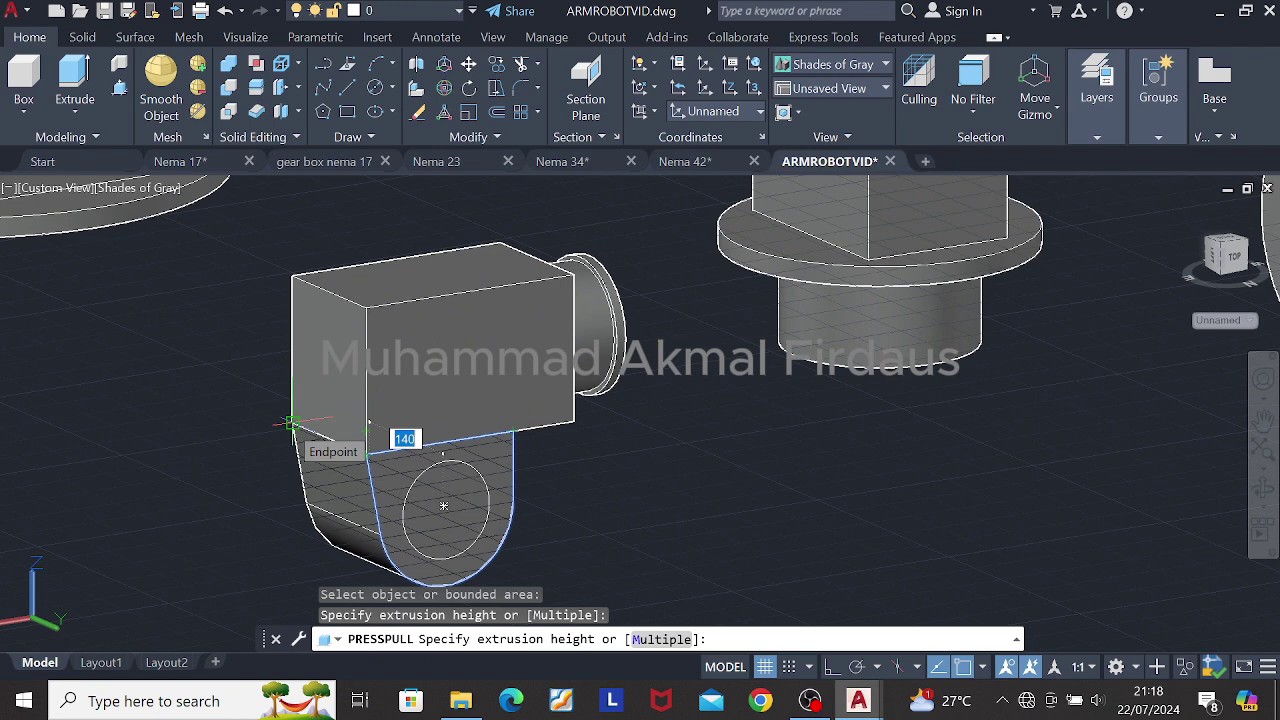
key(Return)
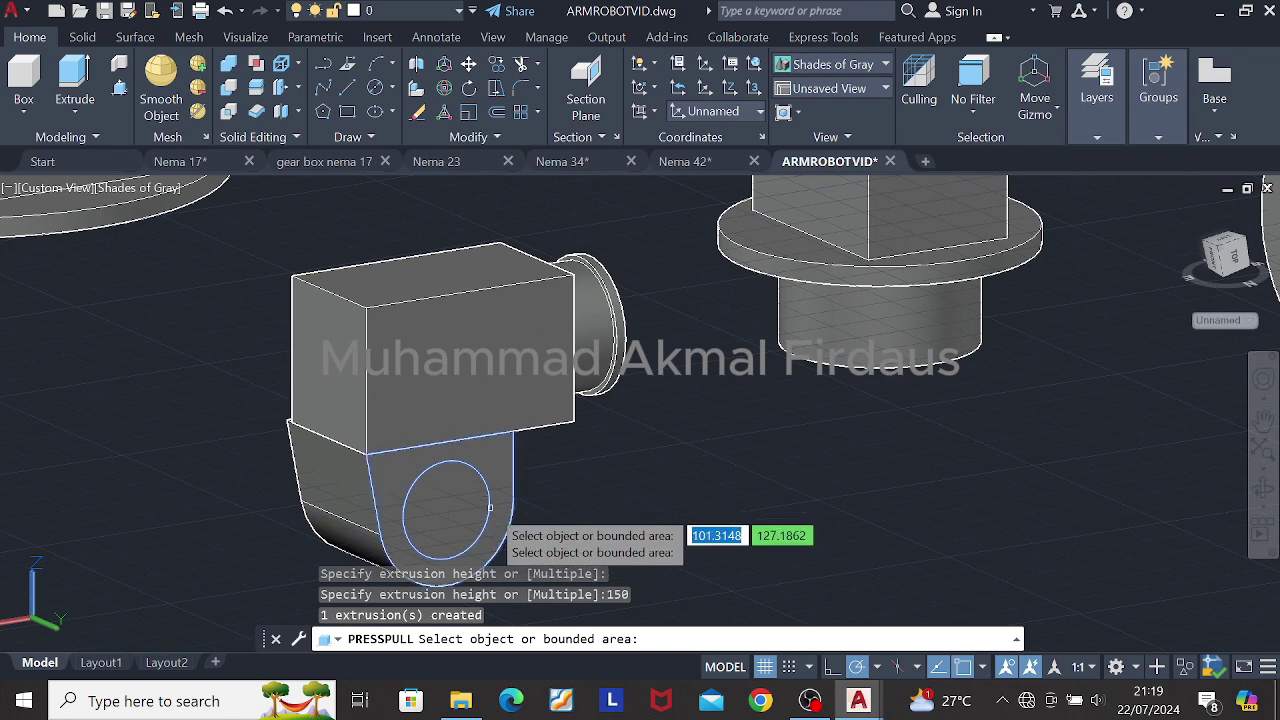
Step: Presspull the area around the circle on the bracket's front face outward by 10
click(512, 497)
text(10)
key(Return)
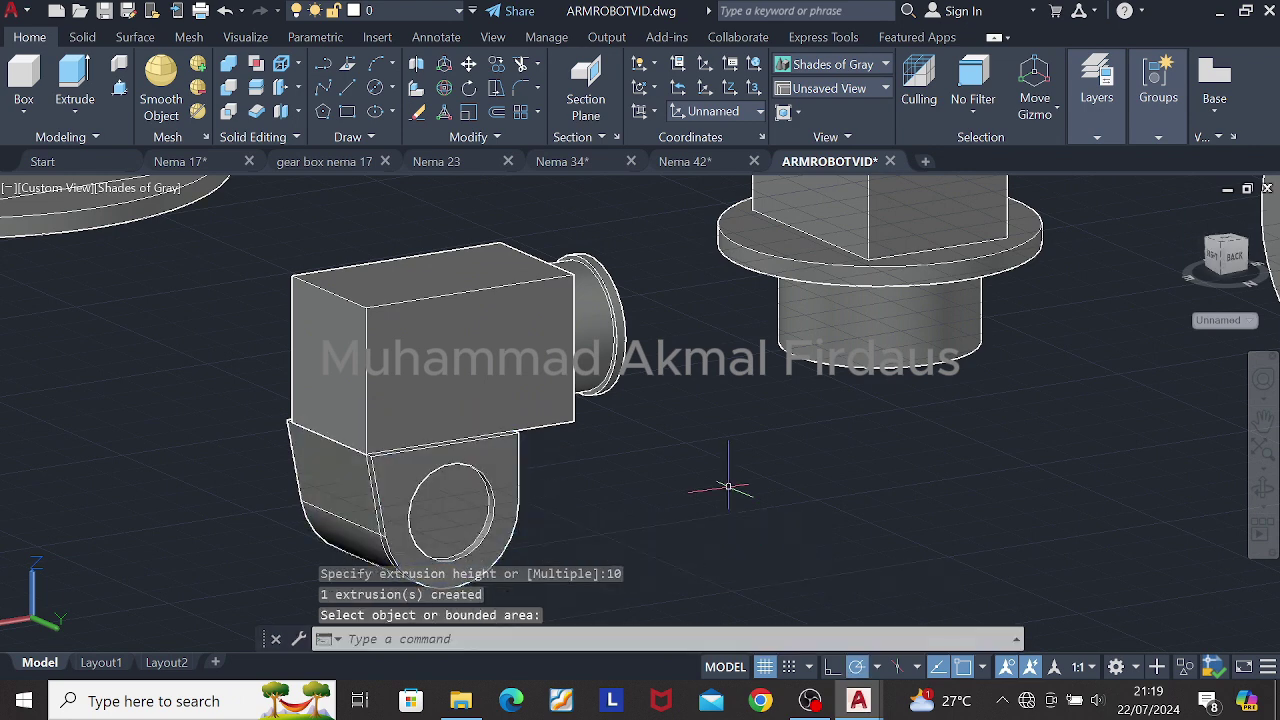
Step: Presspull the circular area back through the bracket to cut a round hole
key(Return)
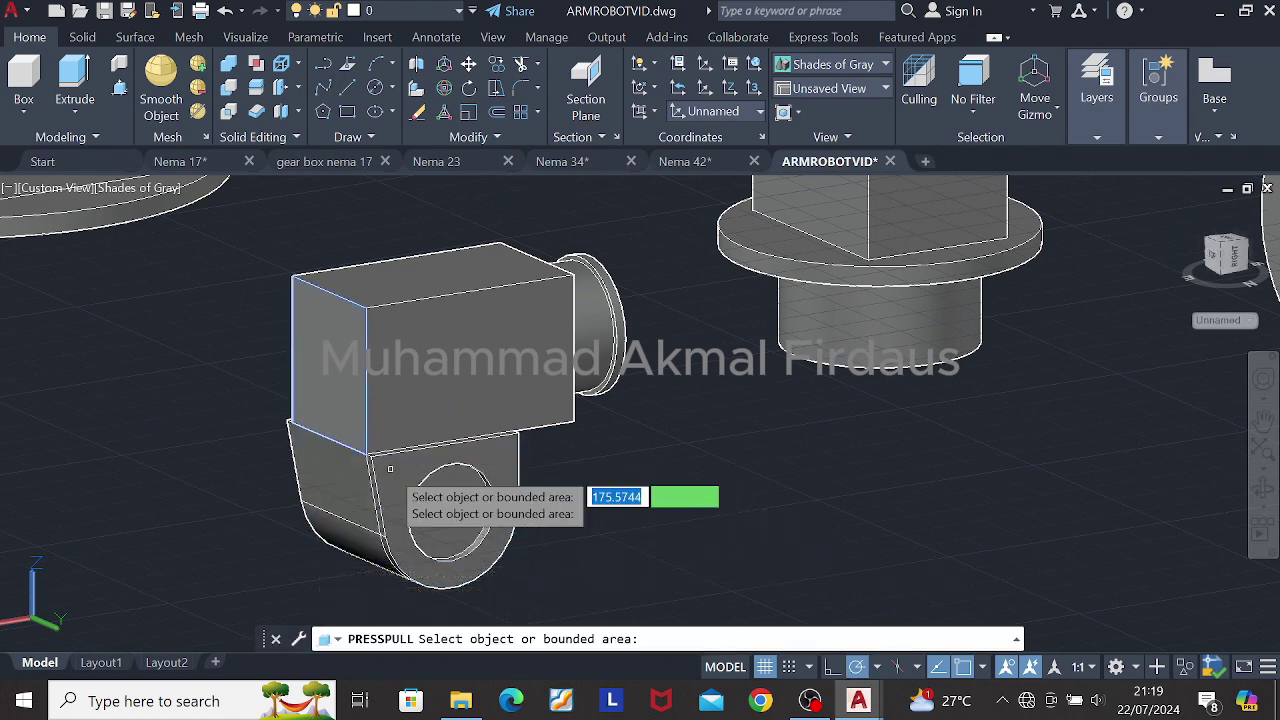
click(447, 508)
text(-100)
key(Return)
shift+middle_drag(671, 486, 680, 510)
scroll(680, 510, down, 3)
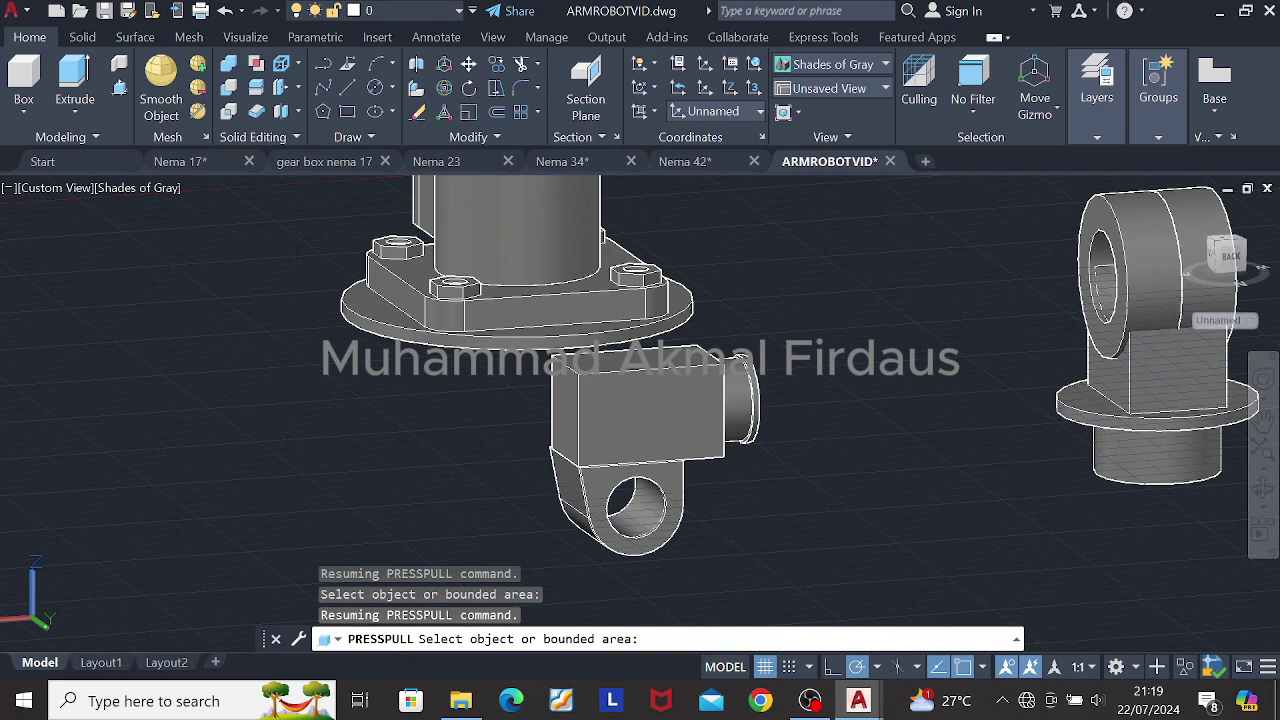
key(Return)
Step: In the top view with north up, draw a 140 by 150 rectangle in the free space beside the block with the bracket
click(1230, 255)
click(1226, 235)
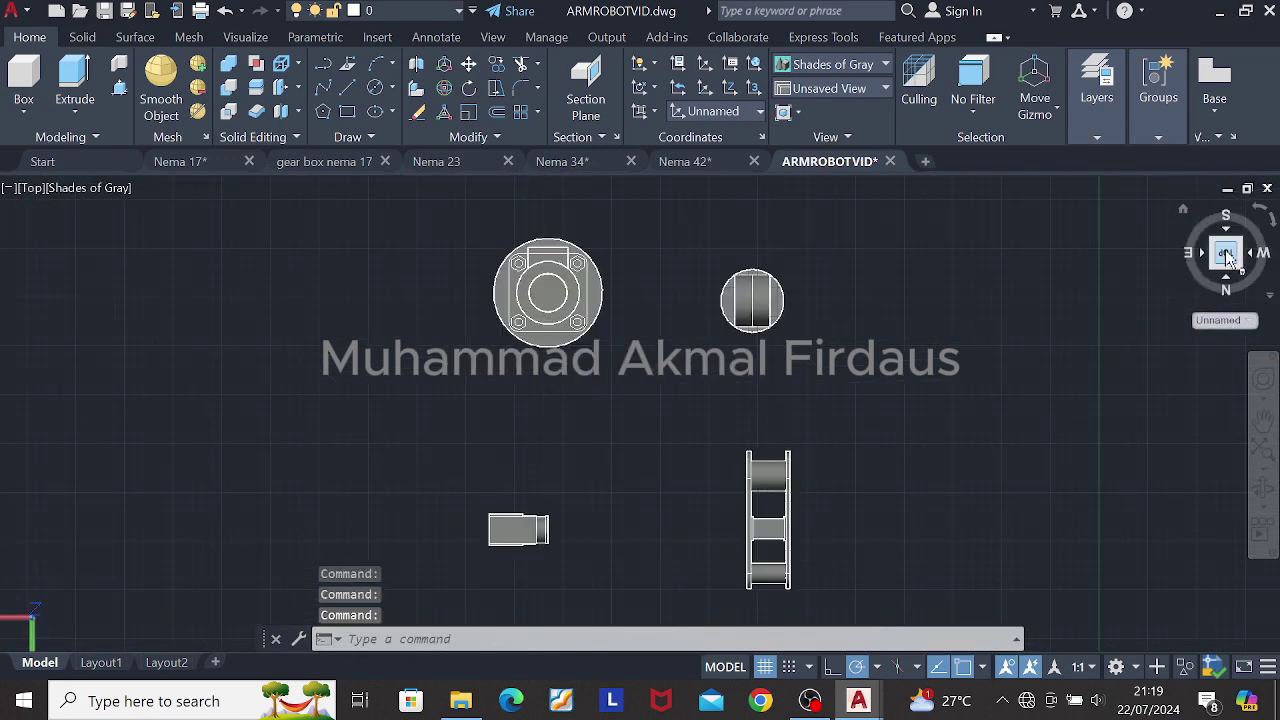
click(1259, 212)
click(1259, 212)
middle_drag(951, 300, 509, 351)
scroll(435, 364, up, 4)
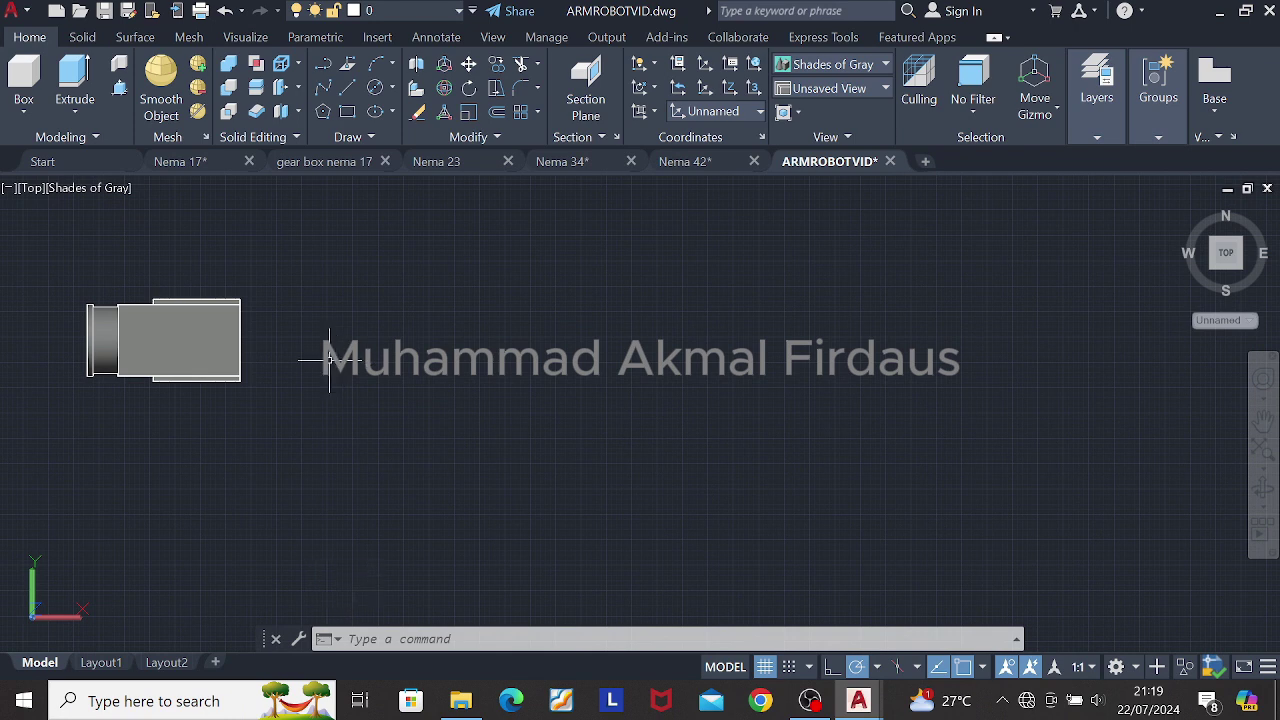
click(347, 111)
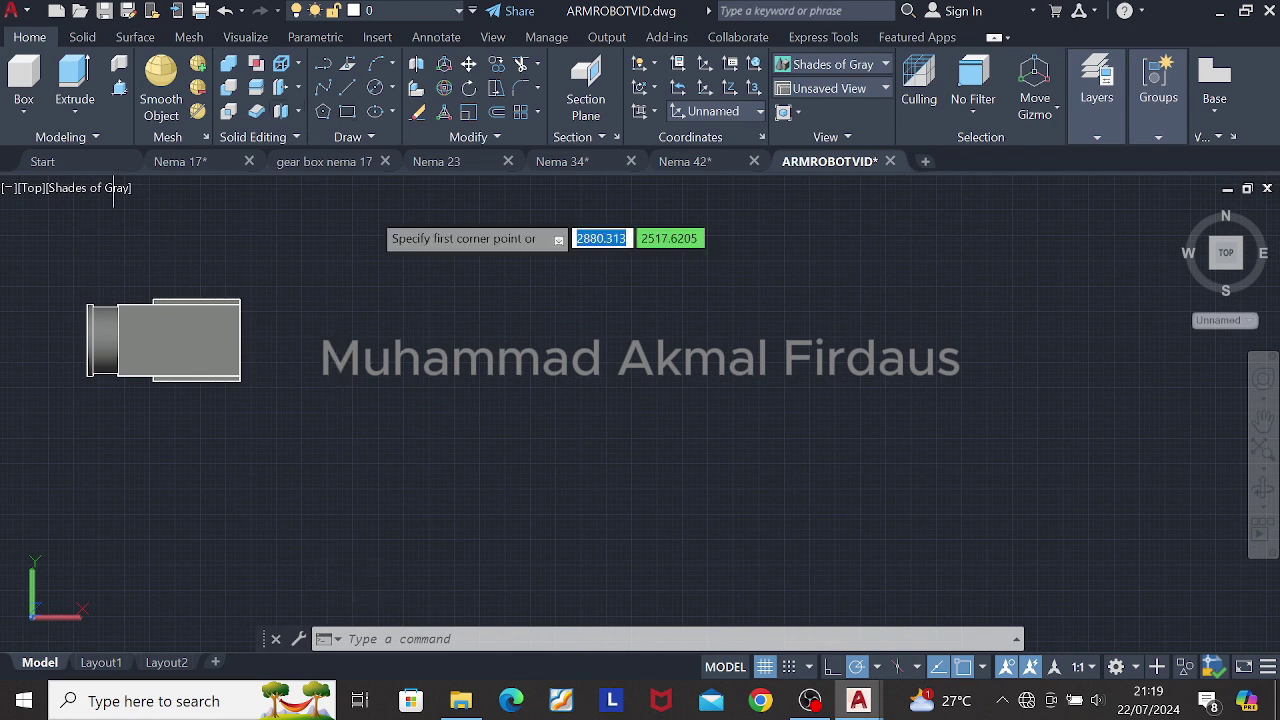
click(432, 342)
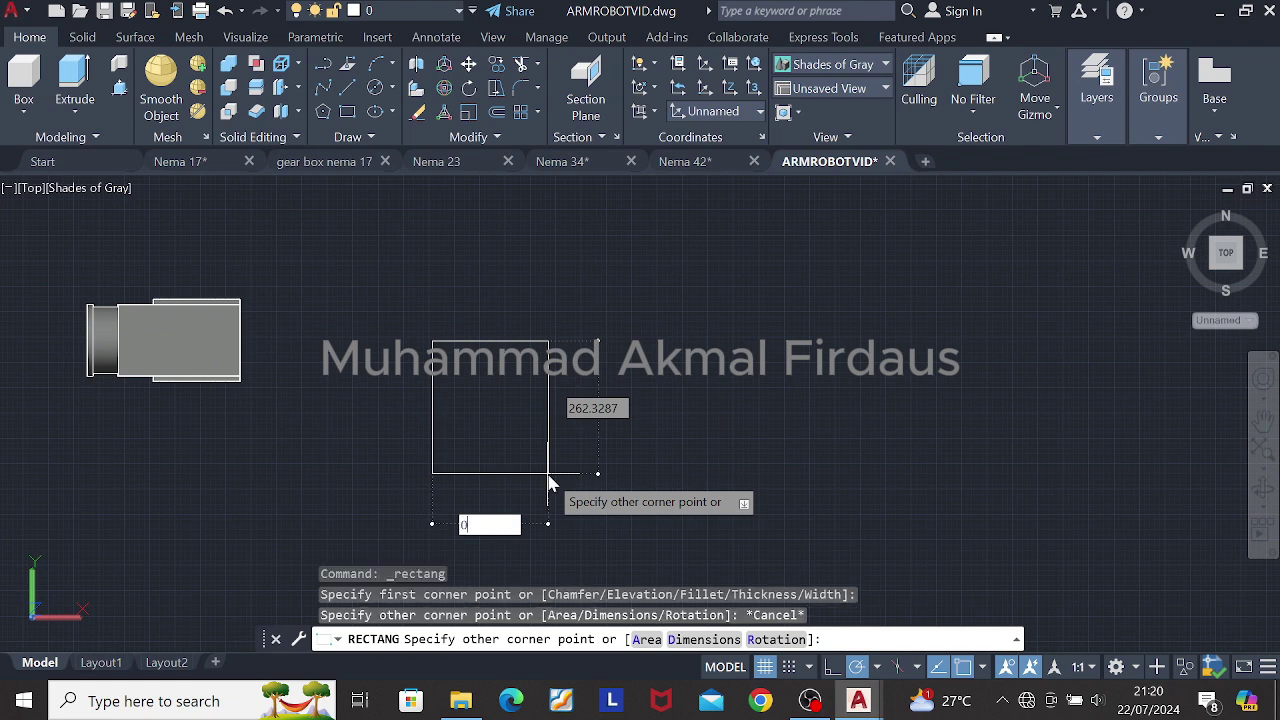
text(140)
key(Tab)
text(150)
key(Return)
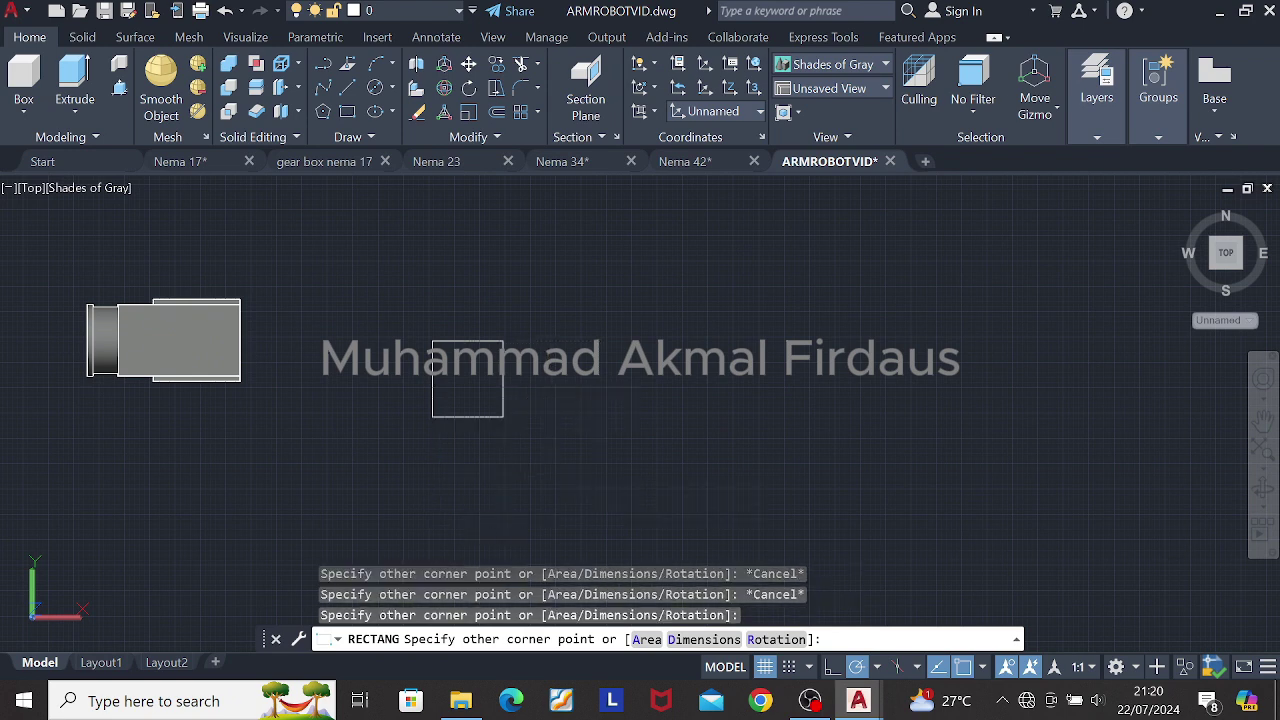
key(Return)
Step: Presspull the 140 by 150 rectangle upward by 200 to form a box
click(119, 88)
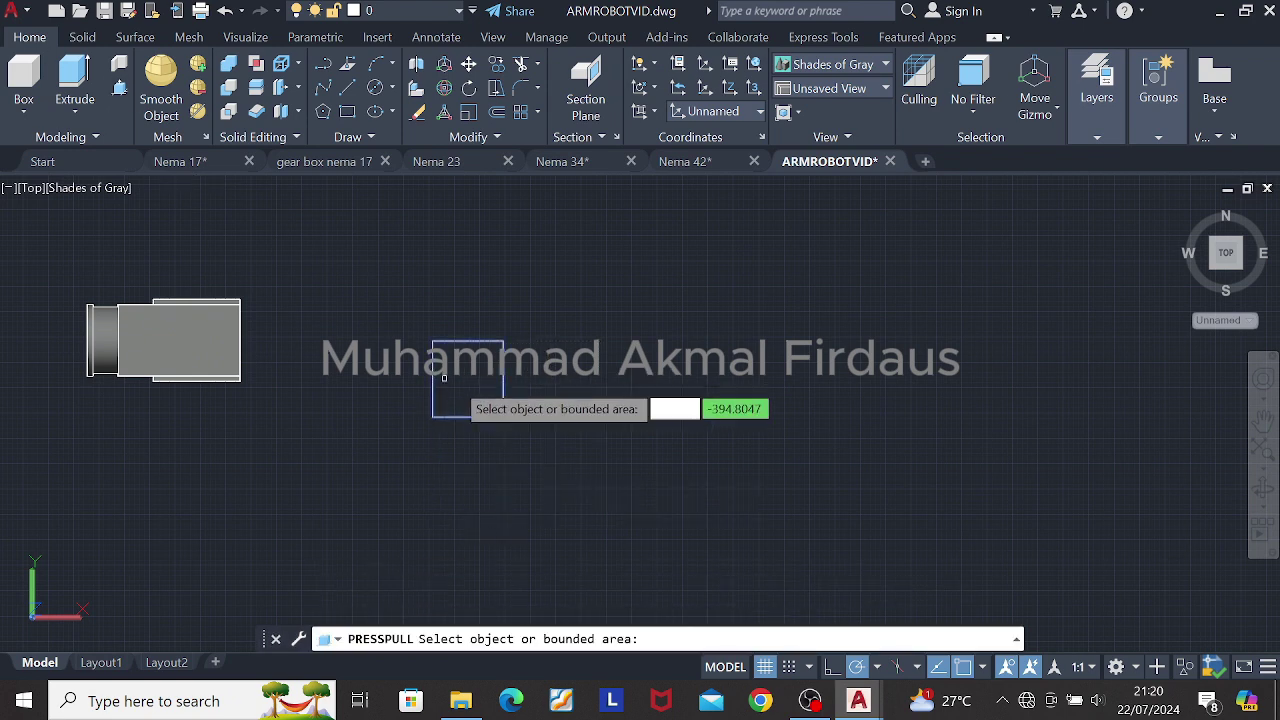
drag(1227, 255, 1271, 222)
click(1219, 266)
scroll(494, 303, up, 5)
key(Escape)
click(119, 88)
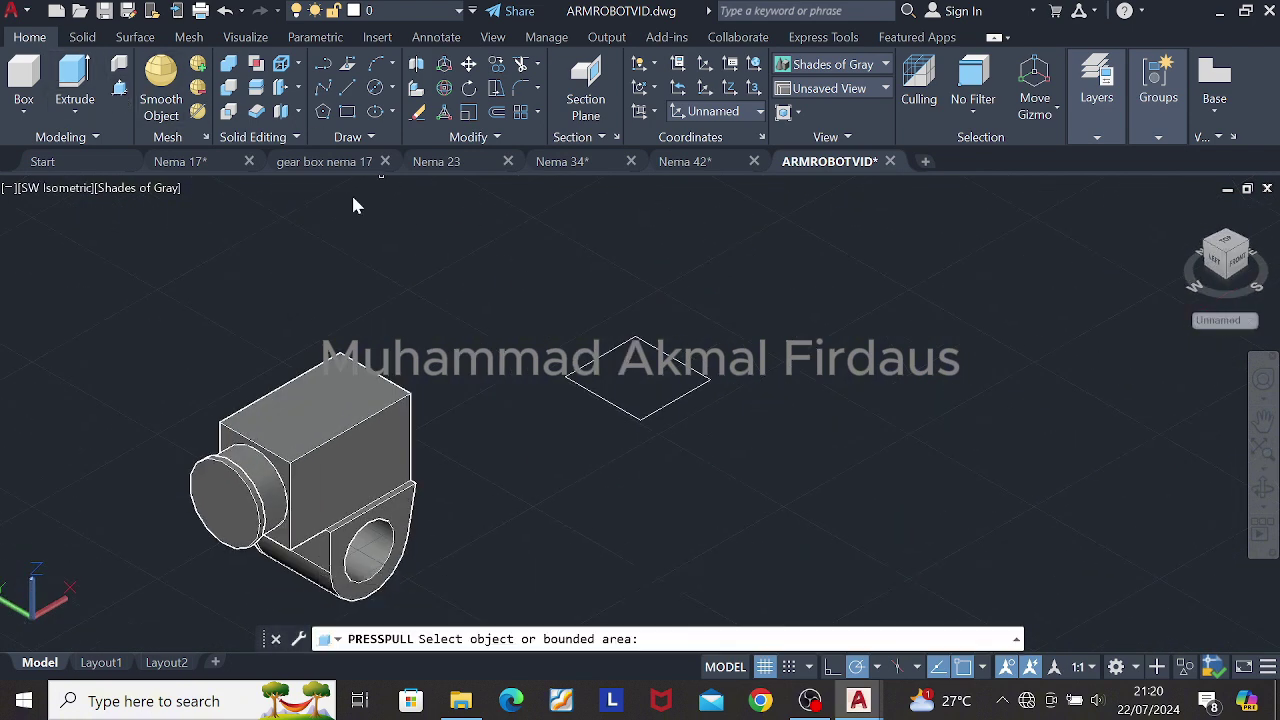
click(635, 383)
text(200)
key(Return)
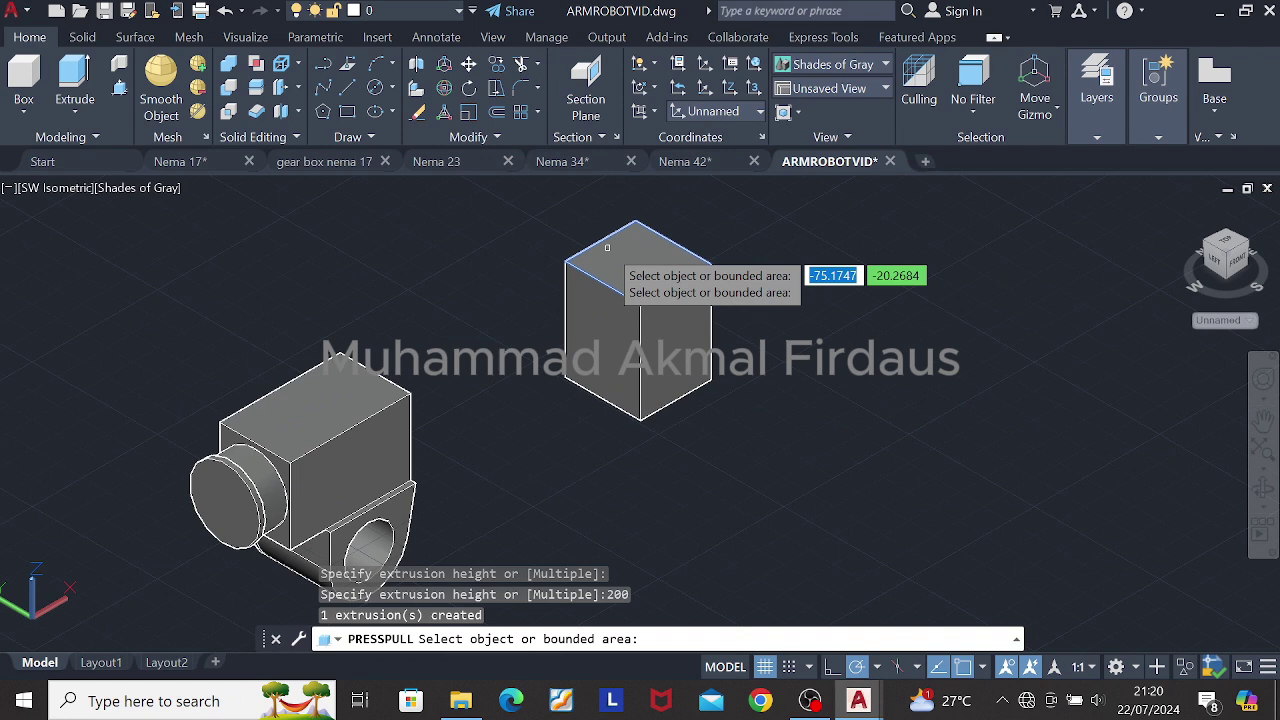
key(Return)
Step: Rotate the new box in 3D a quarter turn about the X axis so its long side lies along Y
shift+middle_drag(839, 354, 711, 307)
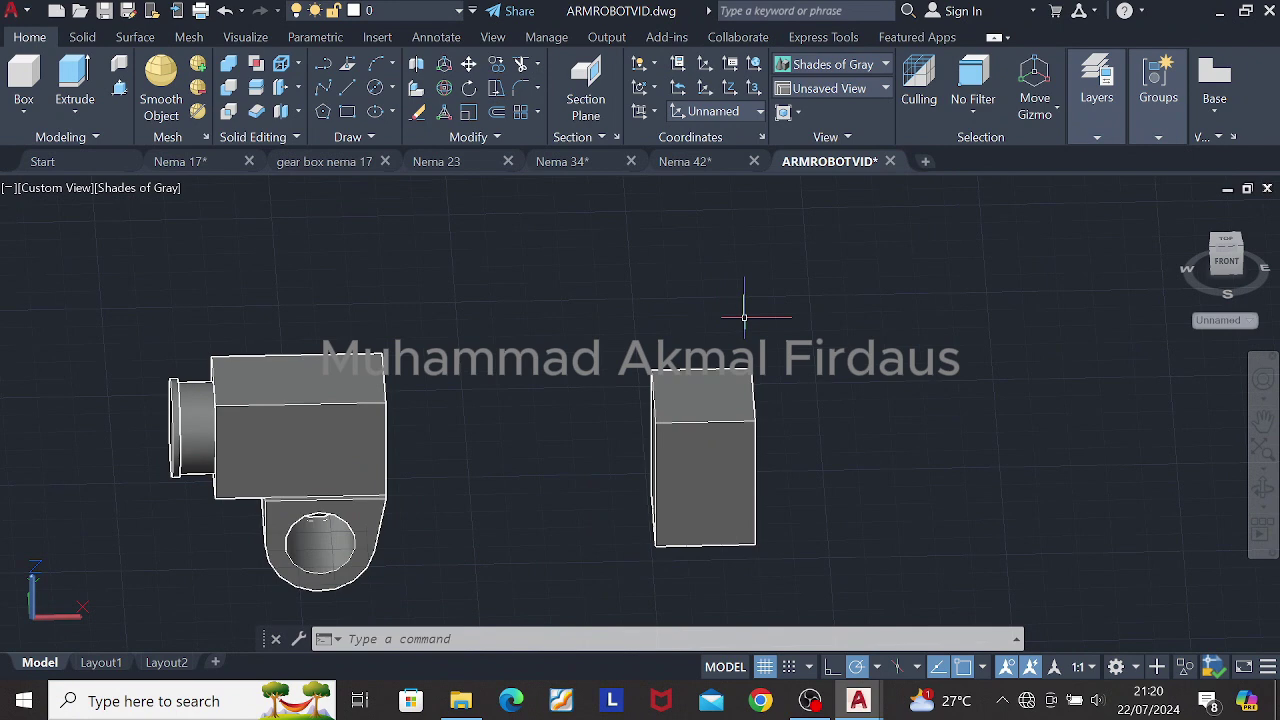
shift+middle_drag(804, 371, 657, 366)
click(452, 500)
scroll(510, 289, down, 3)
middle_drag(551, 320, 571, 343)
click(444, 88)
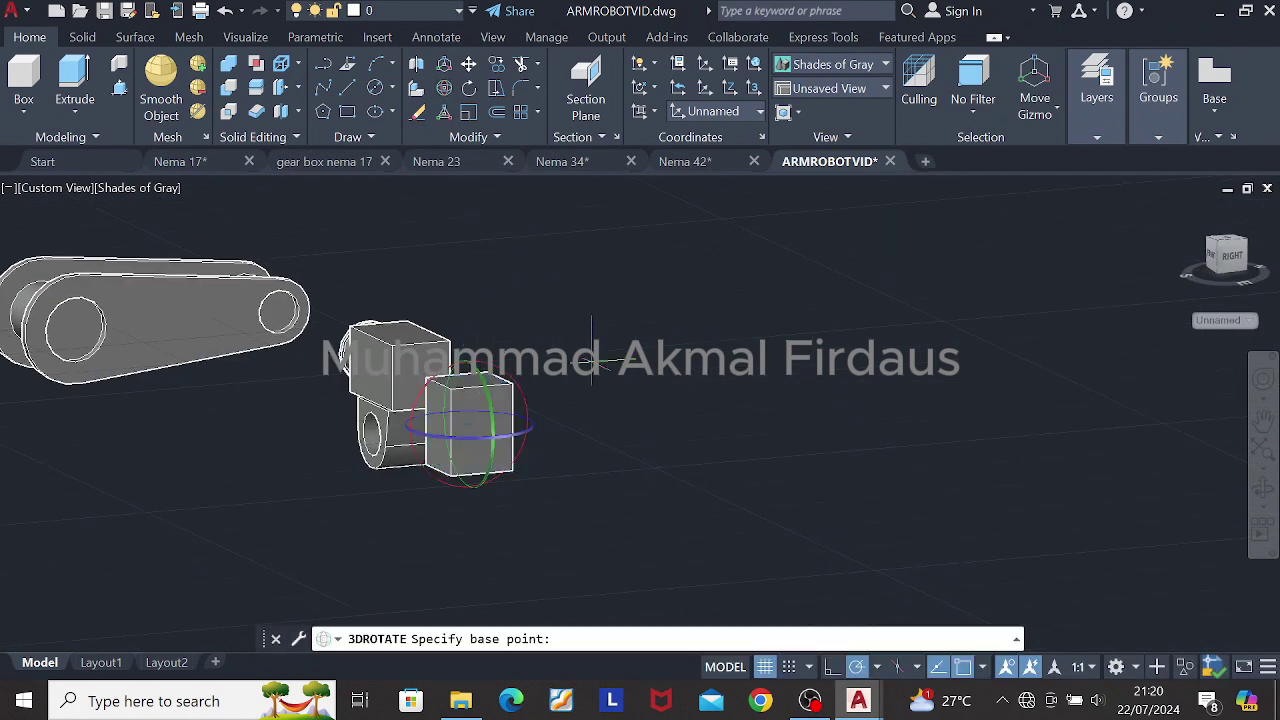
click(525, 400)
click(468, 287)
key(Escape)
shift+middle_drag(509, 303, 485, 345)
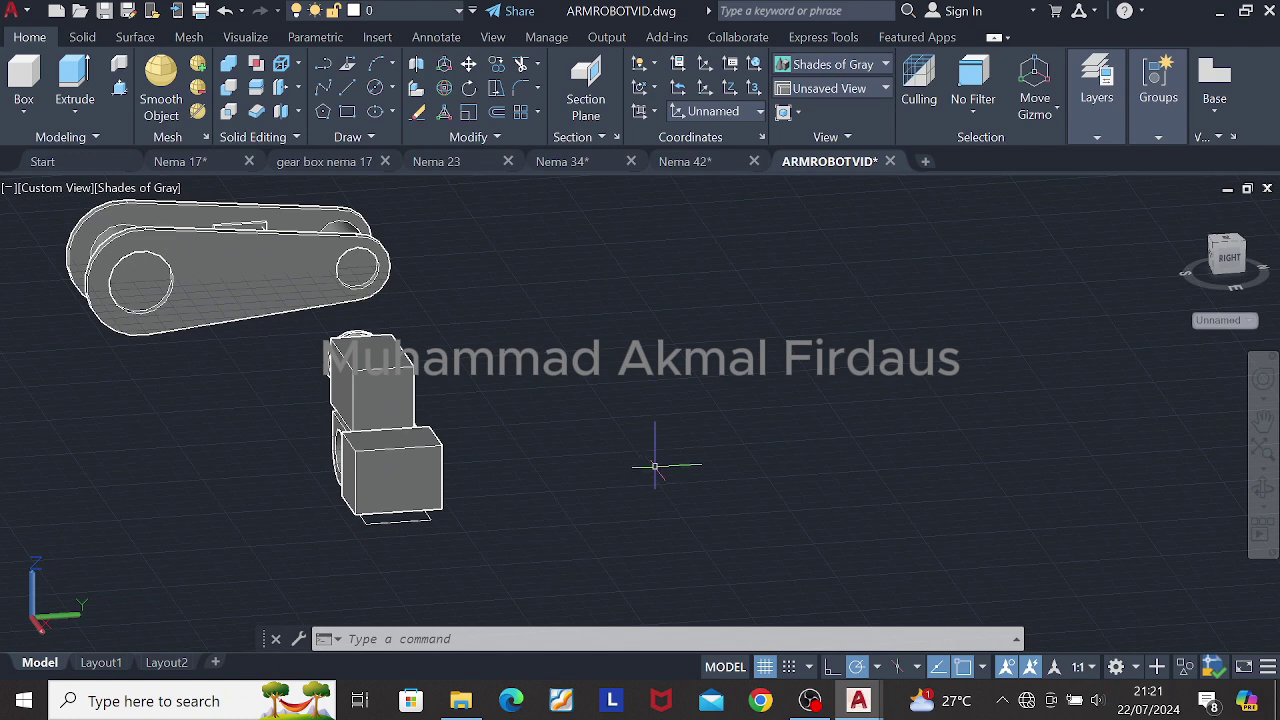
Step: Rotate the block with its bracket and cylinder a quarter turn in the top view so the cylinder points north
middle_drag(532, 465, 684, 437)
shift+middle_drag(539, 439, 562, 412)
middle_drag(300, 449, 611, 471)
key(Escape)
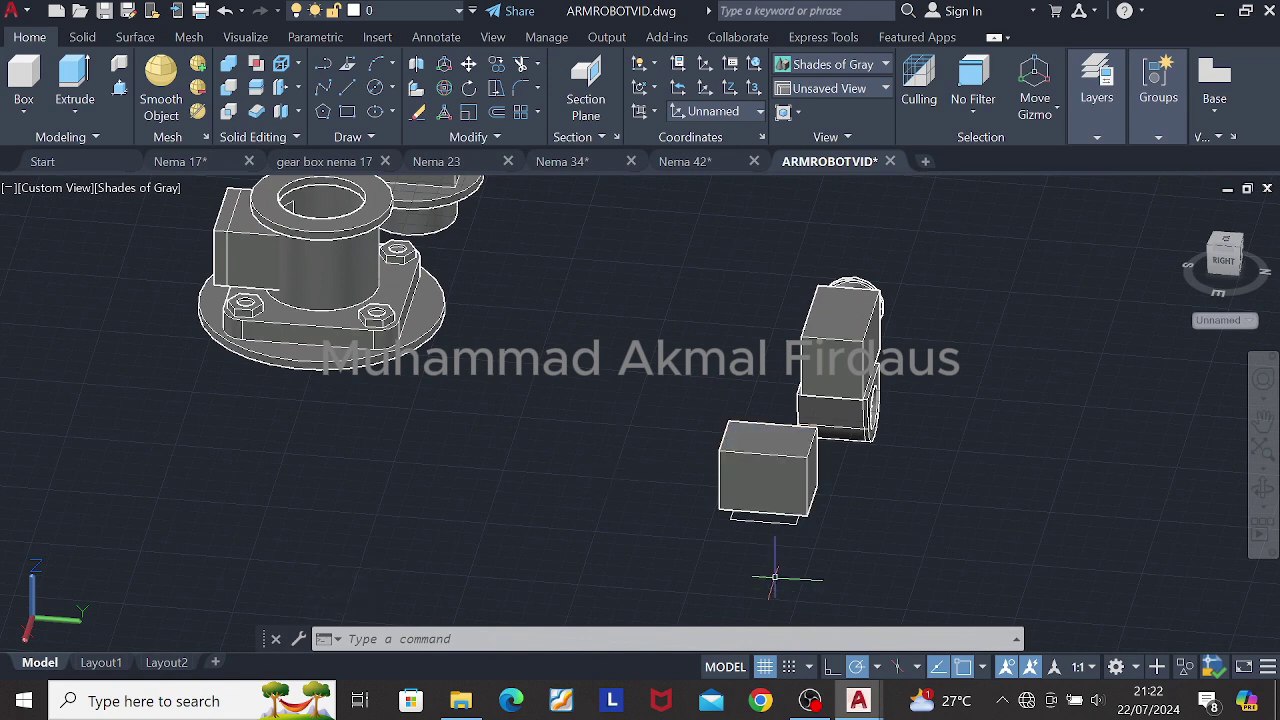
key(Escape)
shift+middle_drag(920, 382, 846, 440)
middle_drag(846, 440, 867, 515)
click(1226, 255)
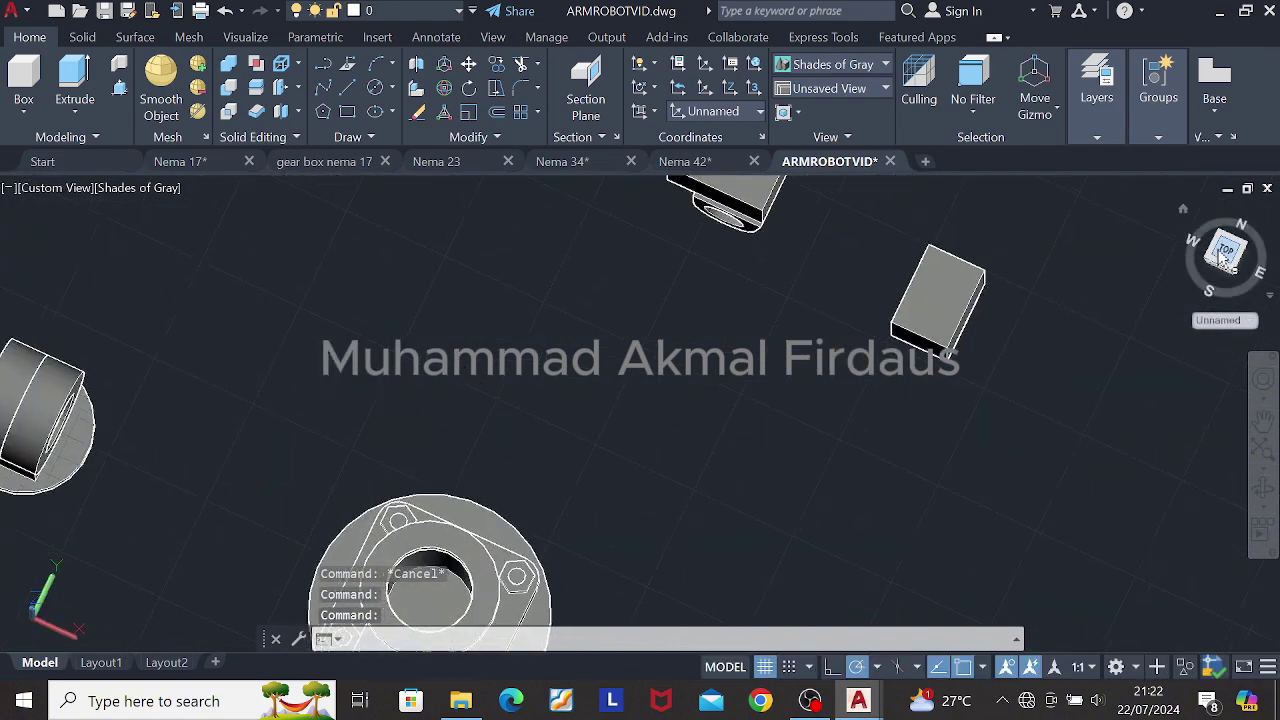
click(655, 275)
click(740, 371)
click(497, 64)
click(698, 312)
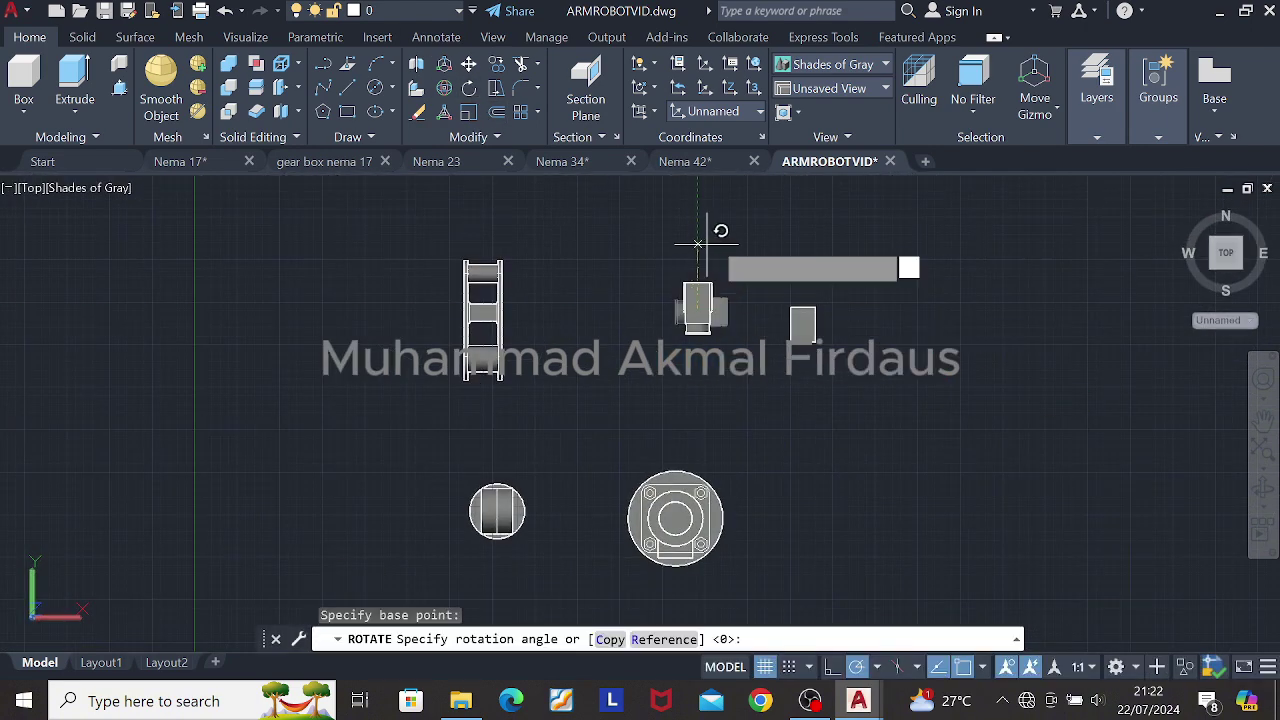
click(700, 367)
Step: Move the box by the centre of its end face onto the centre of the disc at the cylinder's end
shift+middle_drag(735, 320, 466, 181)
scroll(848, 450, up, 4)
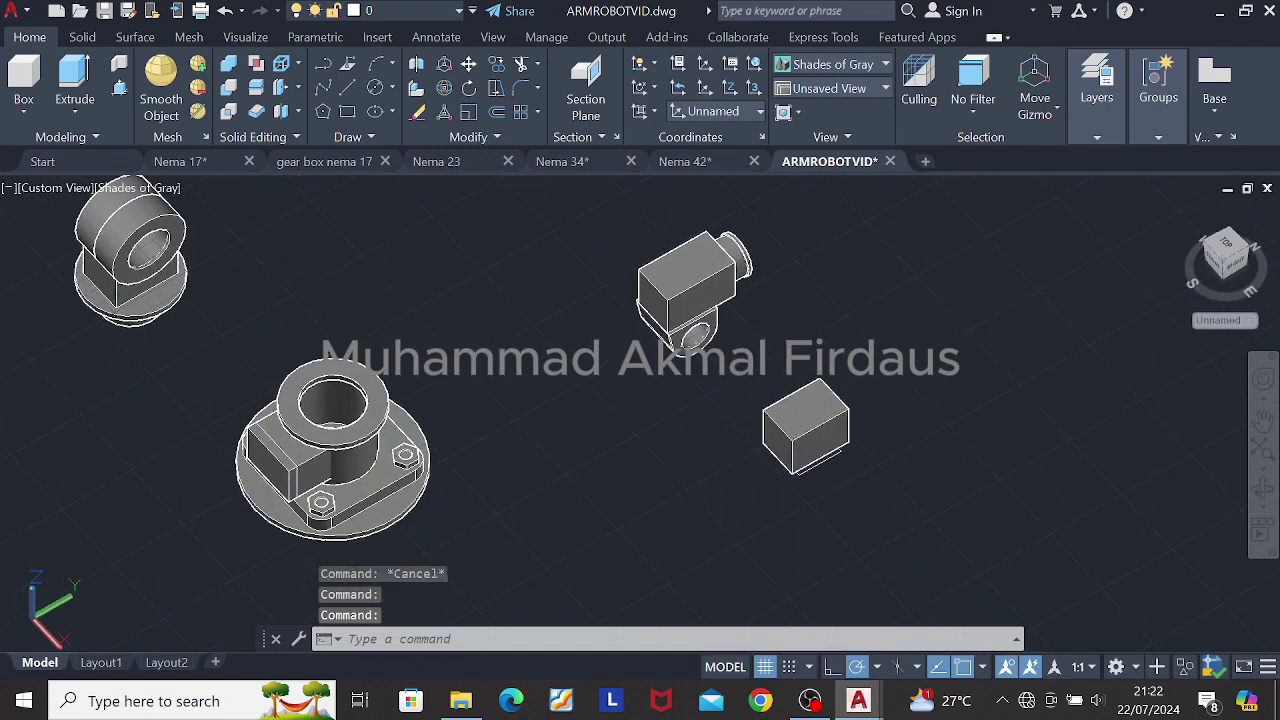
shift+middle_drag(920, 375, 955, 300)
click(820, 350)
click(468, 66)
scroll(840, 384, up, 4)
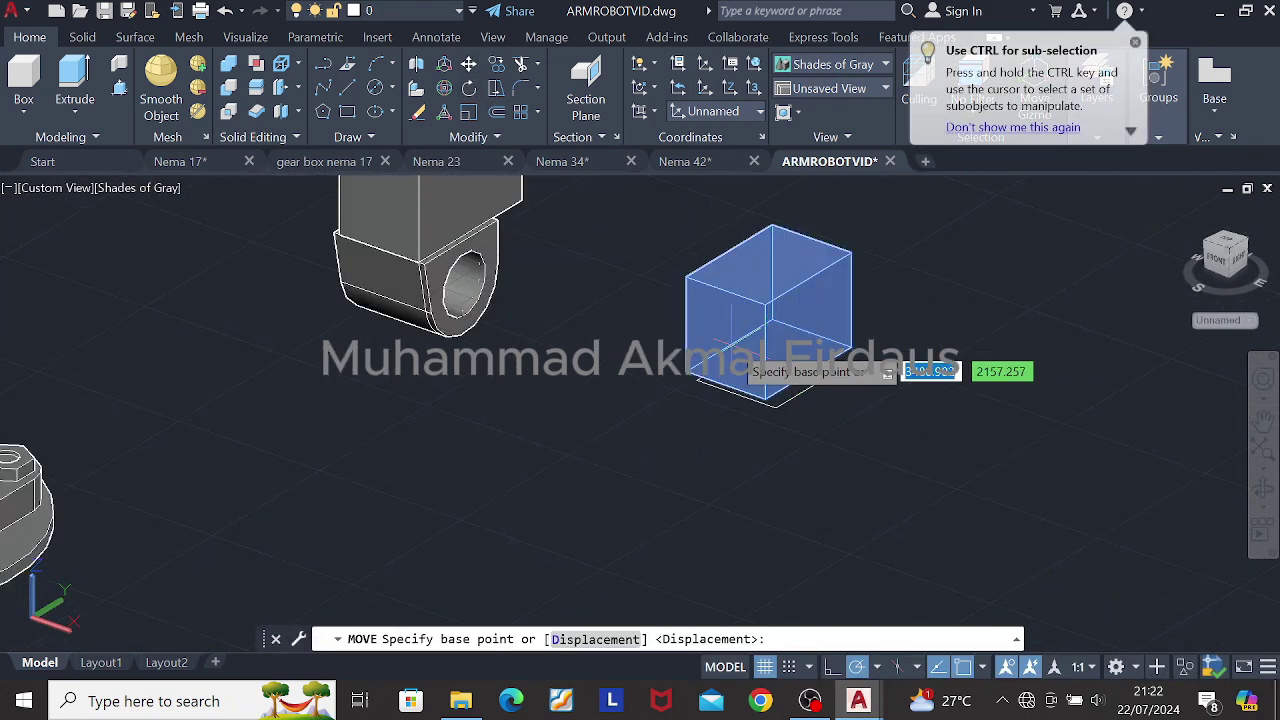
shift+middle_drag(768, 375, 785, 262)
mouse_move(820, 325)
shift+middle_down()
mouse_move(931, 323)
mouse_move(835, 325)
shift+middle_up()
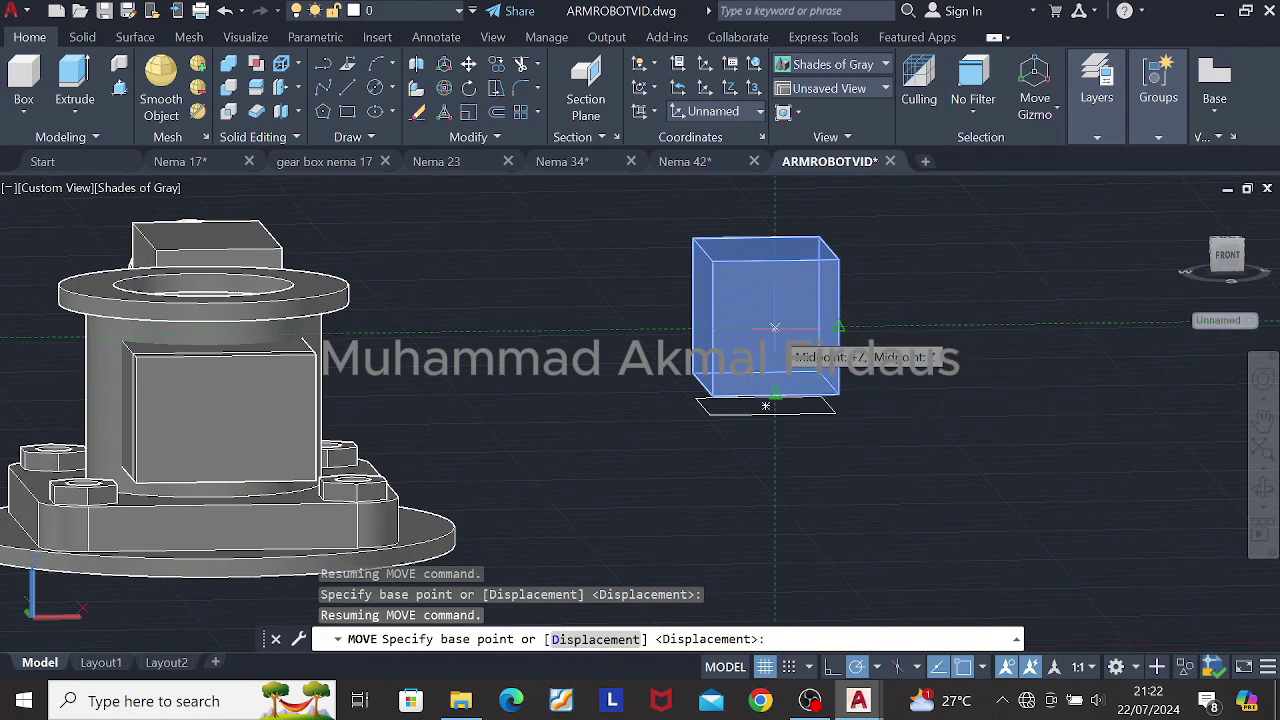
click(787, 320)
shift+middle_drag(539, 263, 450, 288)
shift+middle_drag(640, 285, 455, 303)
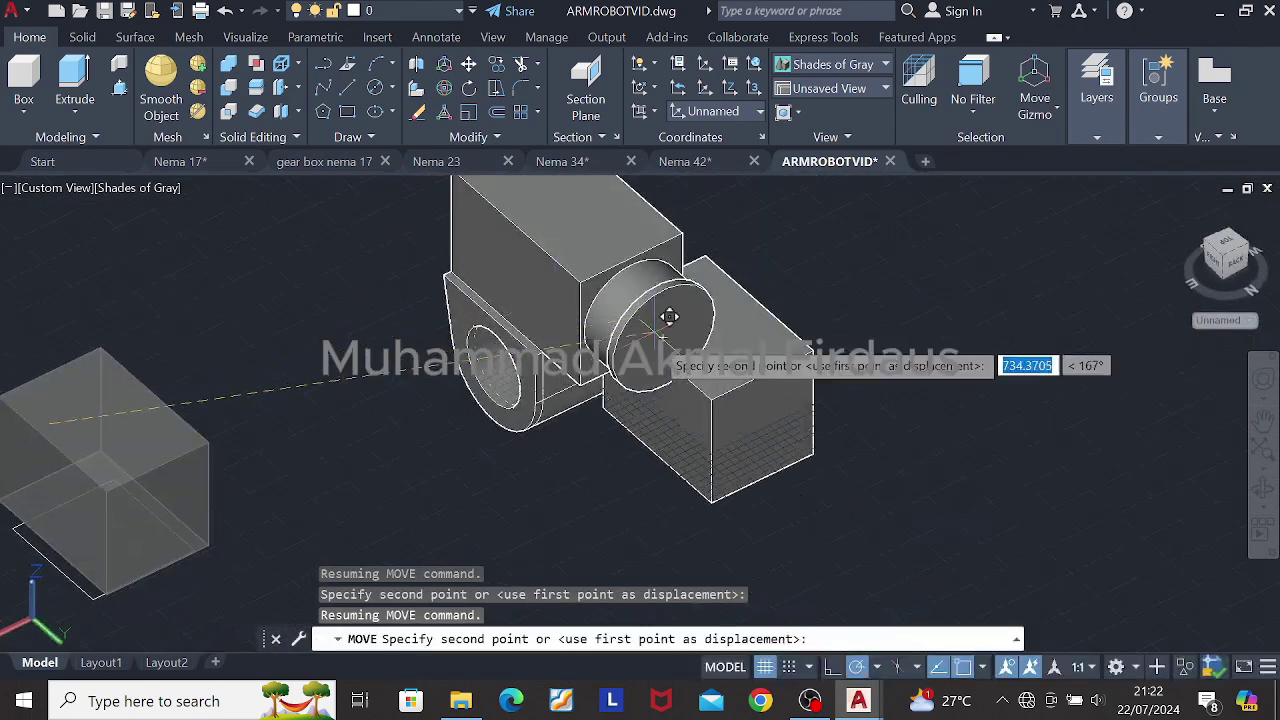
key(Escape)
shift+middle_drag(678, 322, 972, 265)
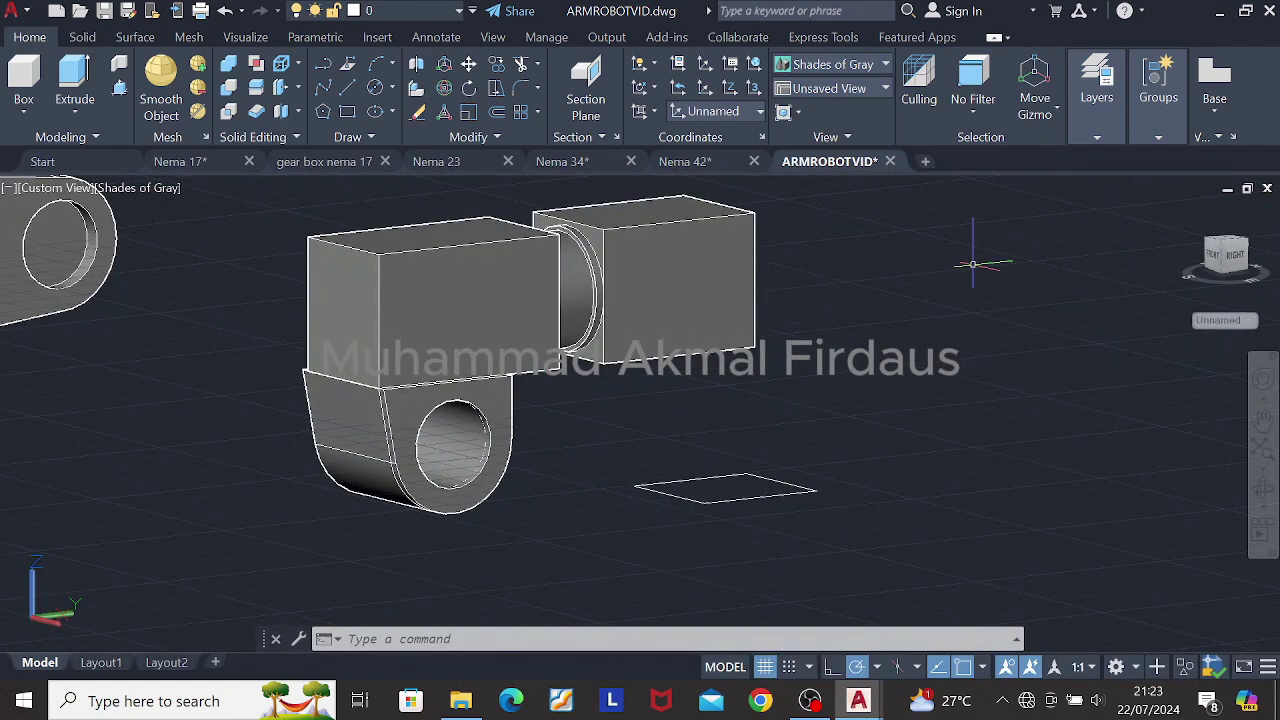
key(Escape)
click(1237, 255)
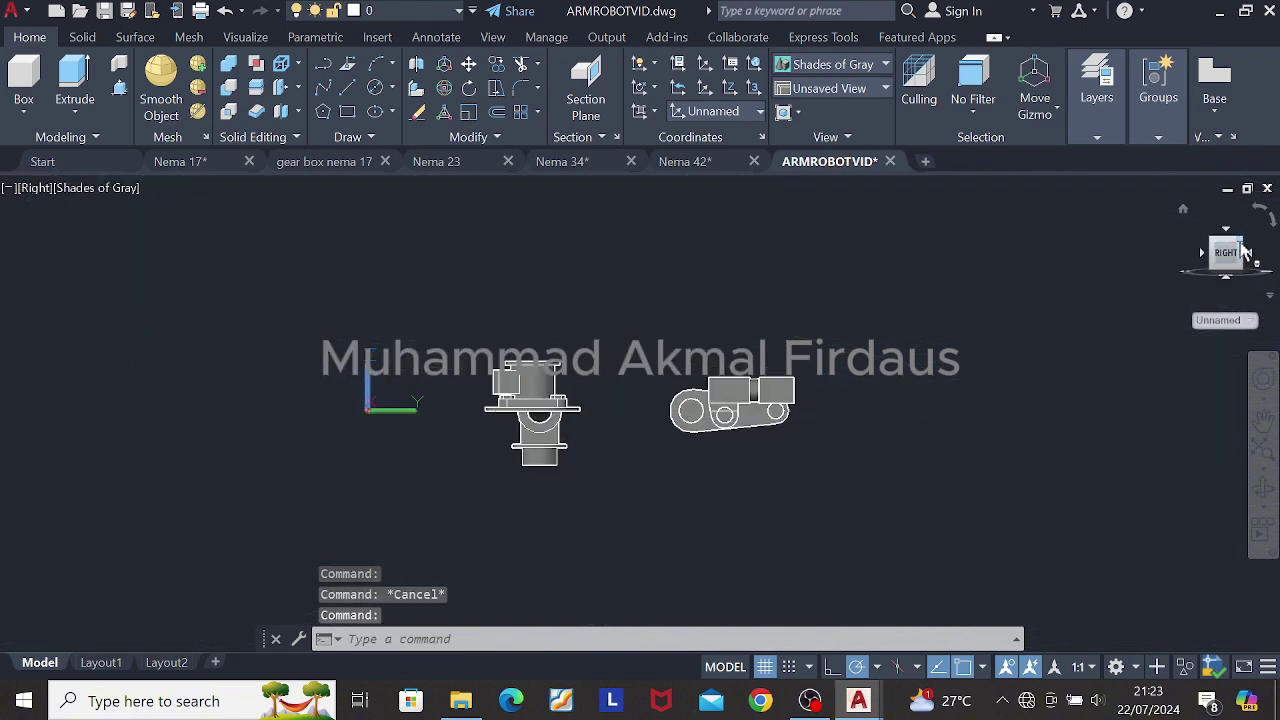
click(1243, 238)
click(1228, 240)
click(1259, 213)
click(1260, 212)
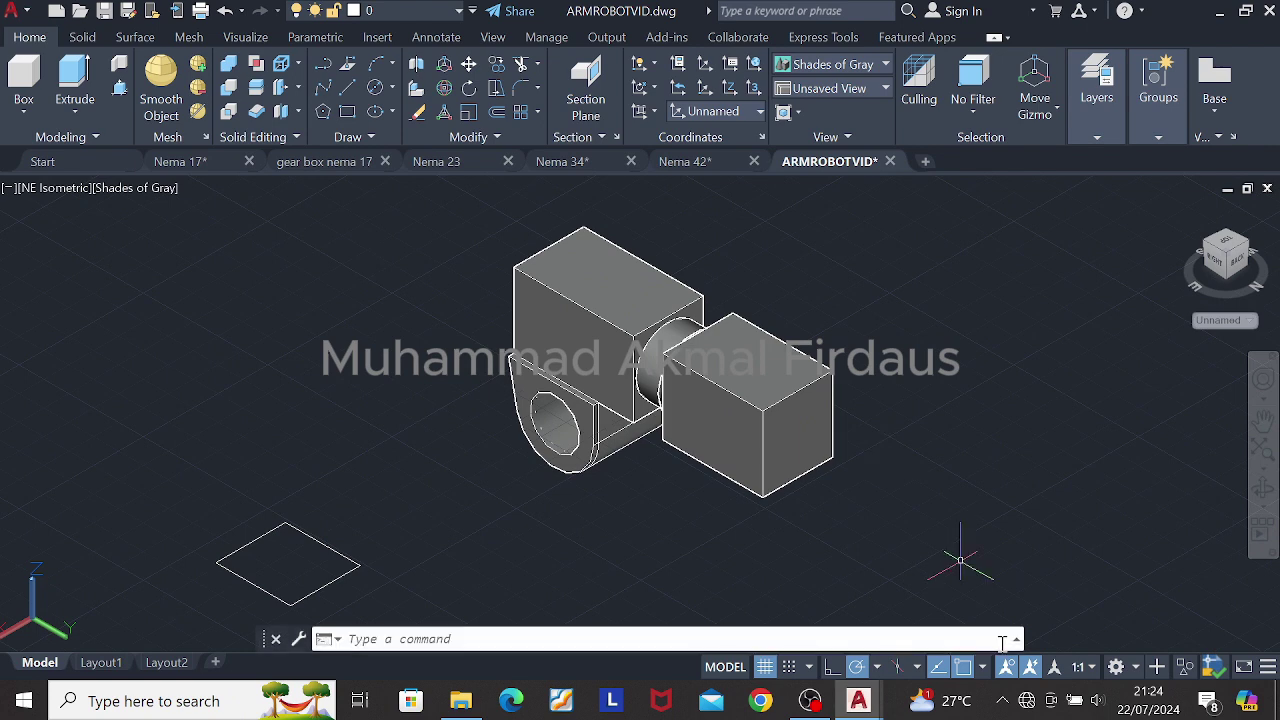
click(392, 88)
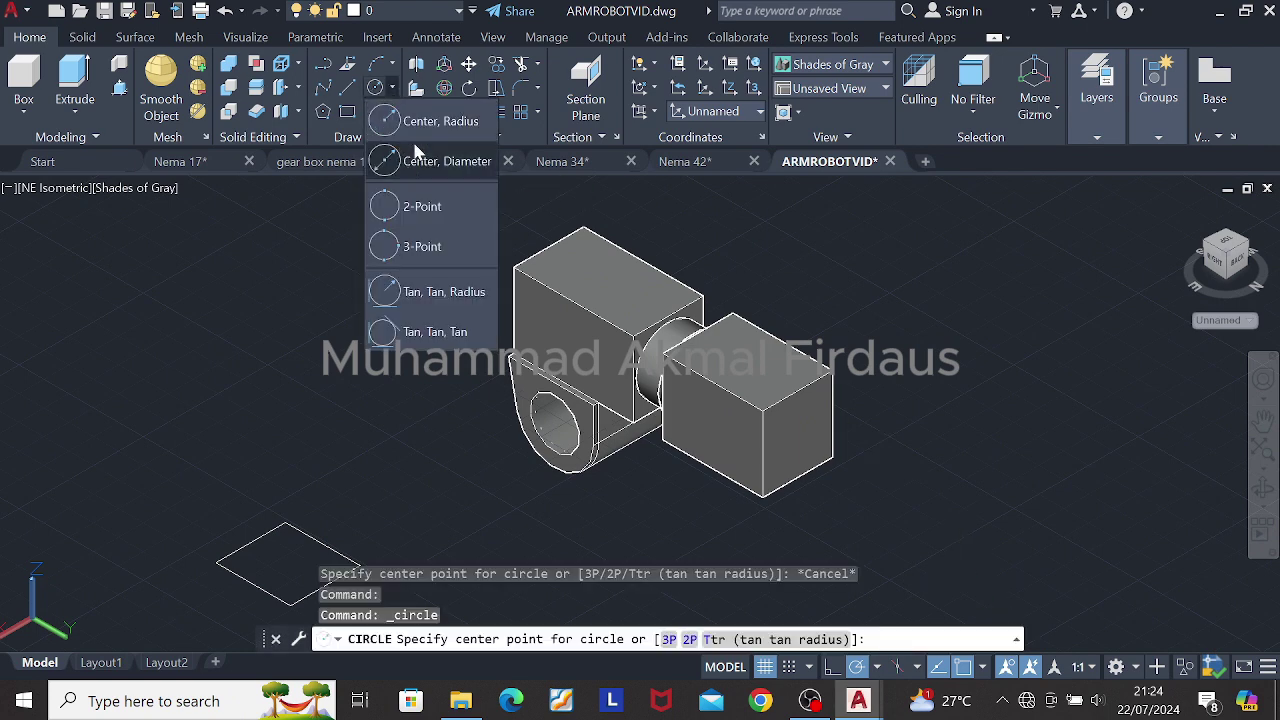
click(422, 158)
click(740, 498)
key(Escape)
shift+middle_drag(877, 449, 1012, 365)
scroll(1012, 365, up, 4)
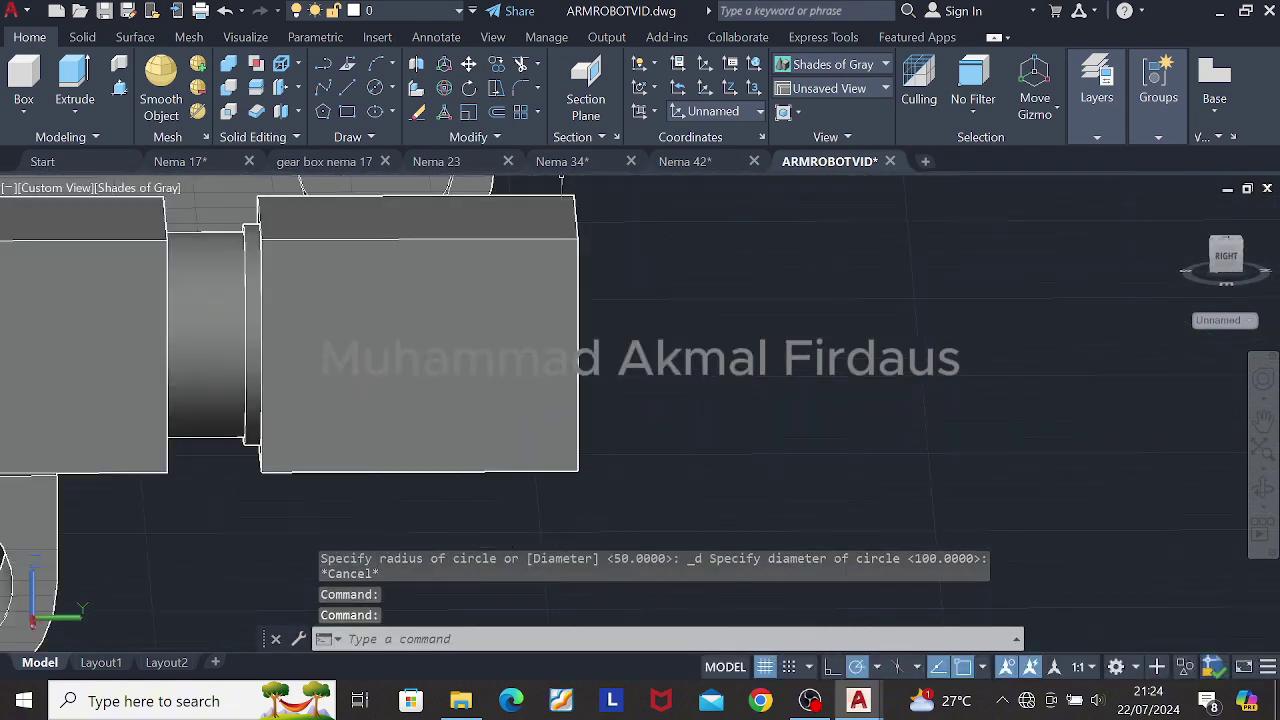
click(375, 88)
click(581, 356)
key(Escape)
scroll(663, 375, down, 3)
shift+middle_drag(668, 378, 637, 386)
click(375, 88)
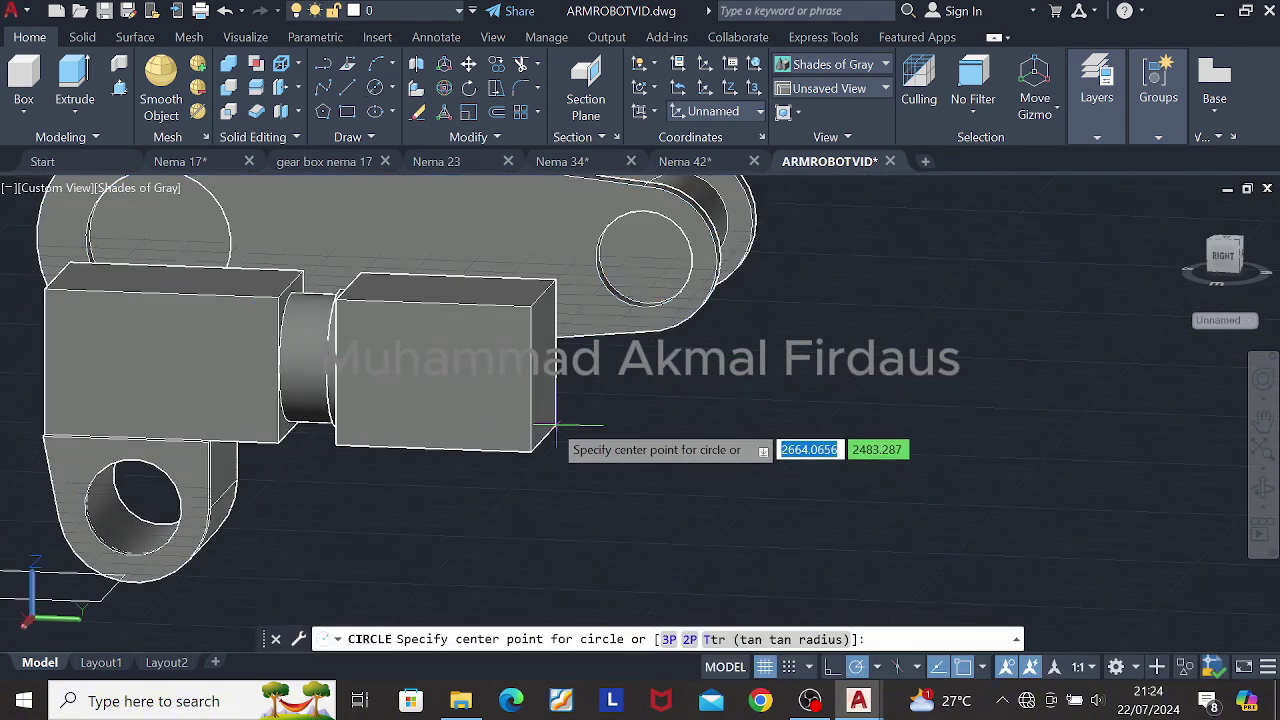
click(530, 425)
scroll(530, 425, up, 3)
key(Escape)
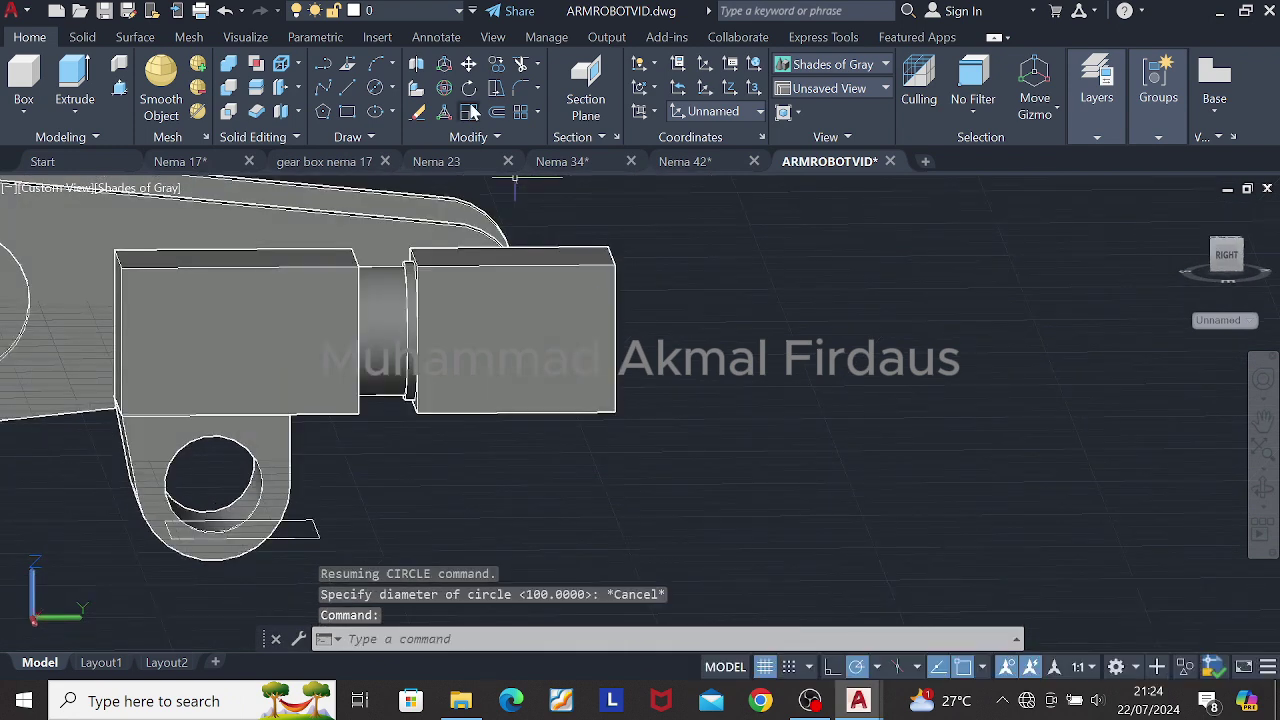
click(376, 88)
click(615, 338)
key(Escape)
Step: Draw a circle of diameter 150 centred on the end face of the outer box
middle_drag(668, 373, 574, 403)
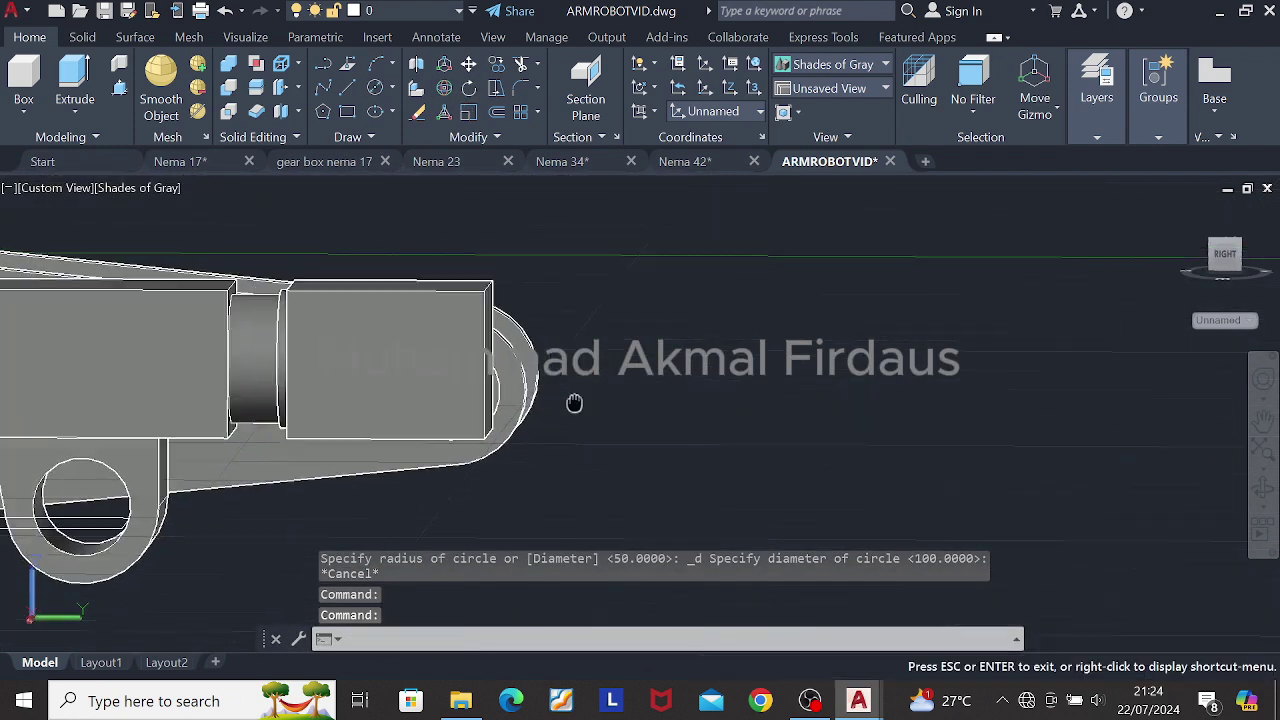
scroll(494, 347, up, 2)
click(375, 88)
click(481, 378)
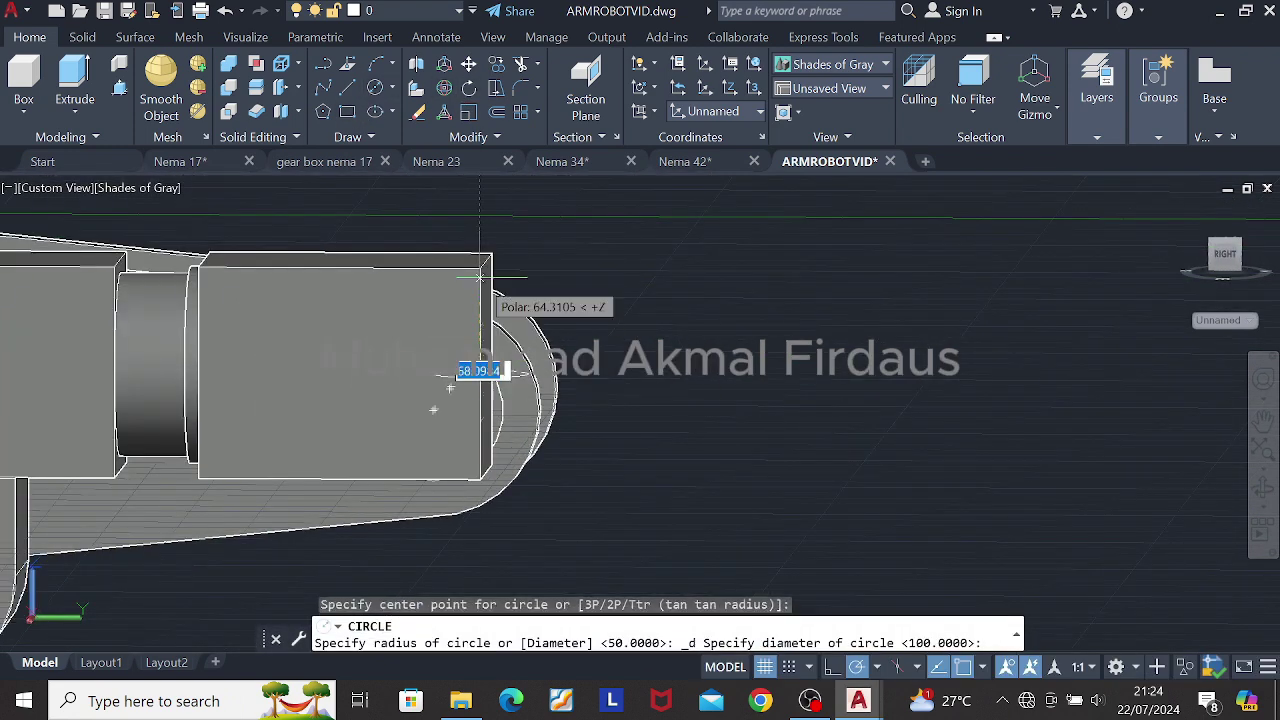
text(150)
key(Return)
Step: Rotate the circle in 3D a quarter turn about the Y axis so it stands upright along the box's side
click(580, 379)
click(443, 88)
click(481, 374)
click(479, 424)
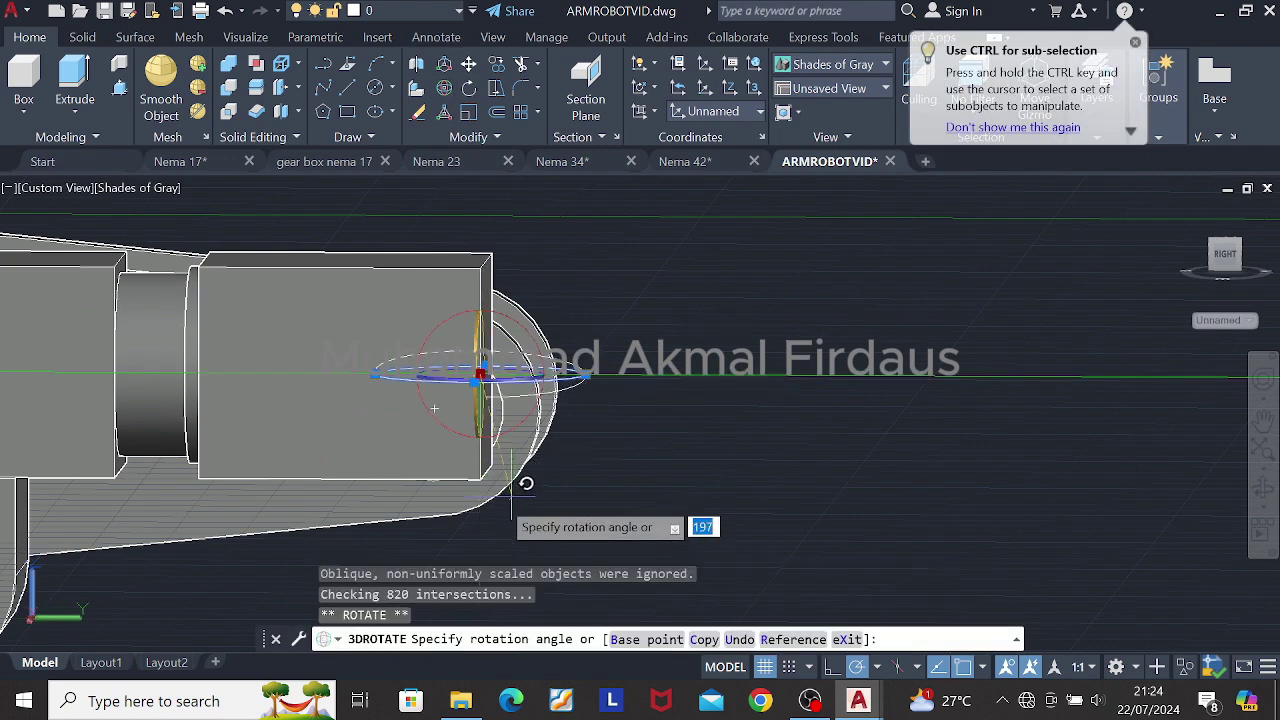
click(485, 512)
key(Escape)
Step: Presspull the upright circle by 140 across the box's full width to give the box a rounded end
shift+middle_drag(690, 425, 597, 456)
scroll(640, 418, down, 2)
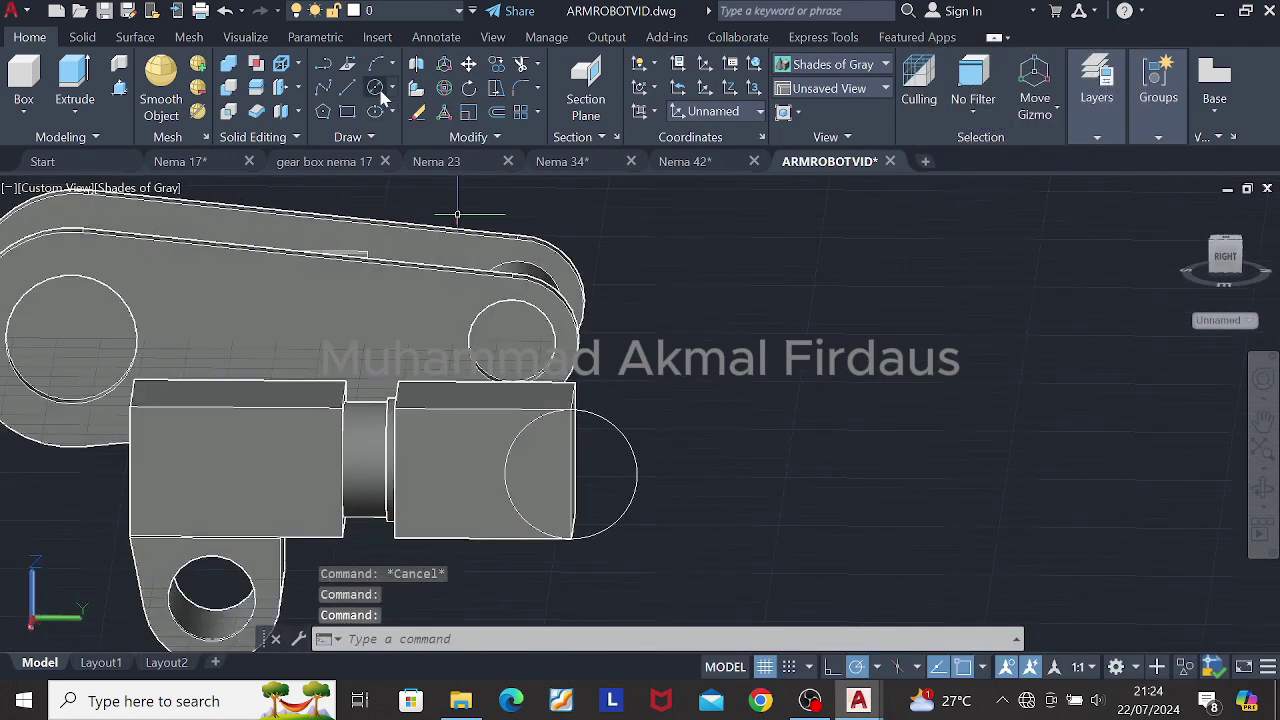
click(119, 87)
click(620, 452)
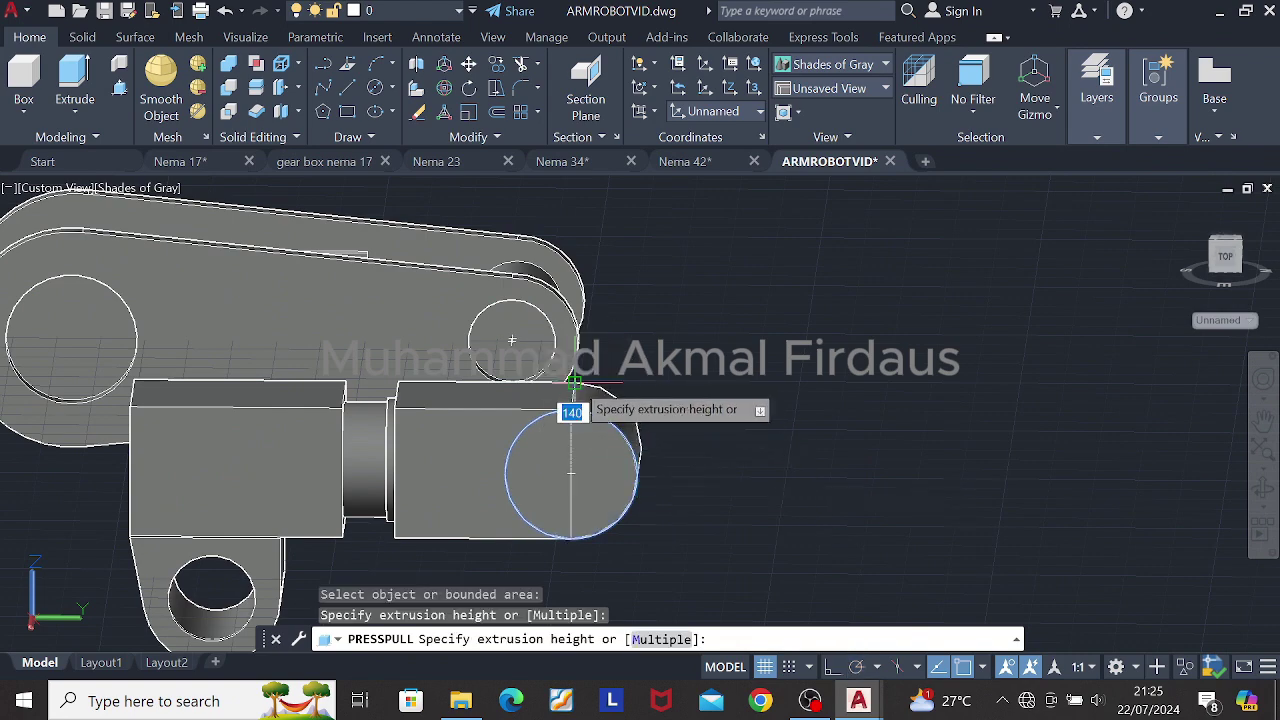
click(574, 383)
shift+middle_drag(590, 390, 535, 400)
key(Escape)
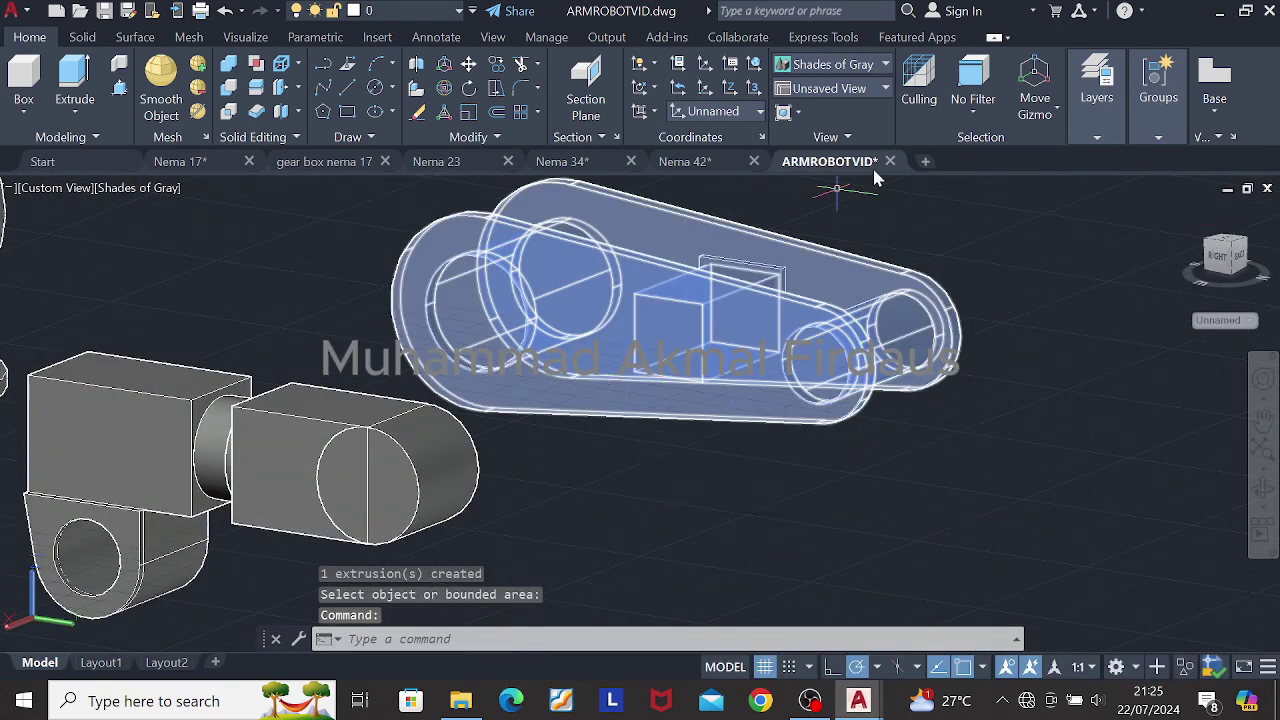
Step: Delete the leftover rectangle beside the arm part in the top view
key(Escape)
click(1226, 237)
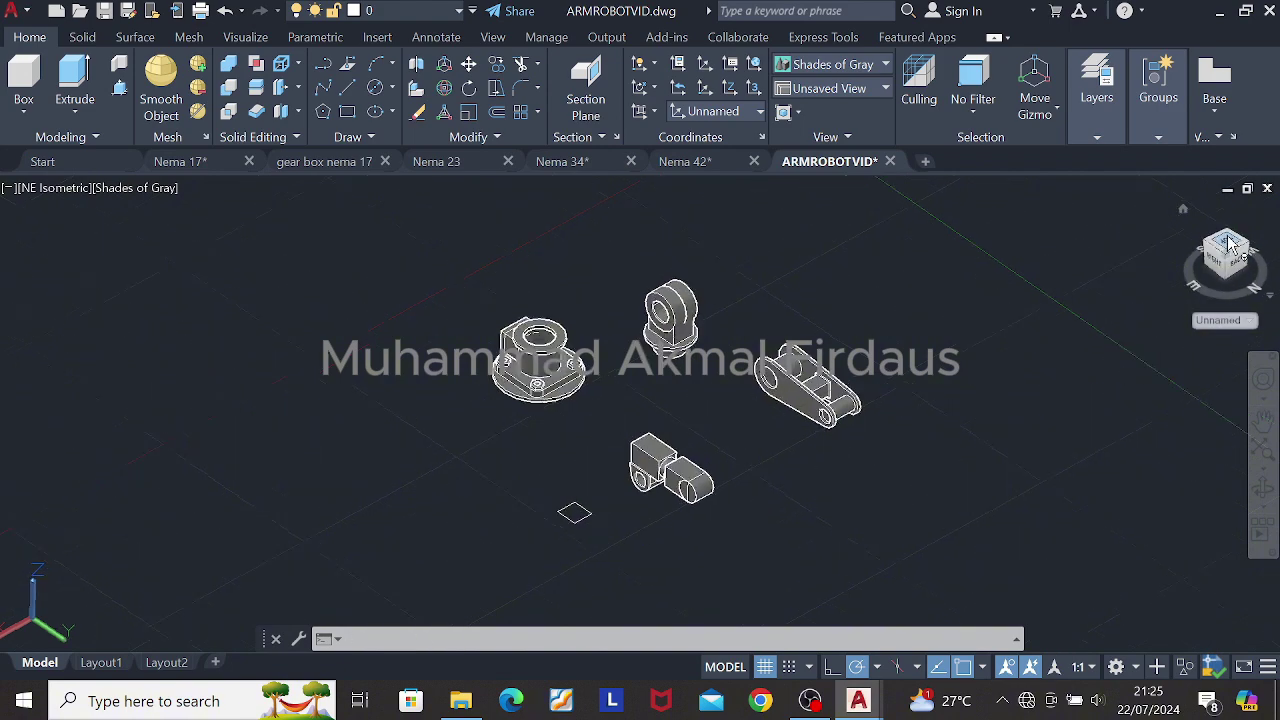
click(1226, 245)
click(884, 382)
click(778, 316)
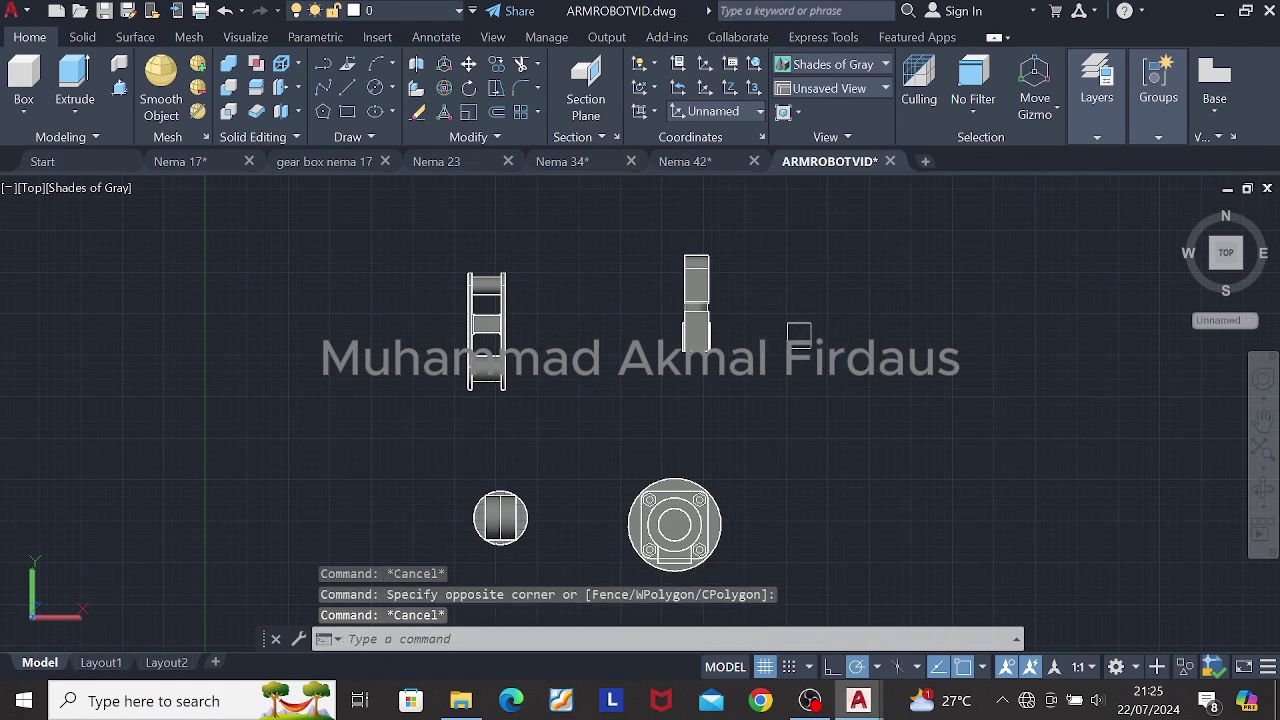
key(Delete)
Step: Draw a 100 by 100 rectangle in the empty area east of the arm part in the top view
scroll(868, 411, up, 5)
scroll(560, 510, down, 4)
click(347, 111)
click(600, 331)
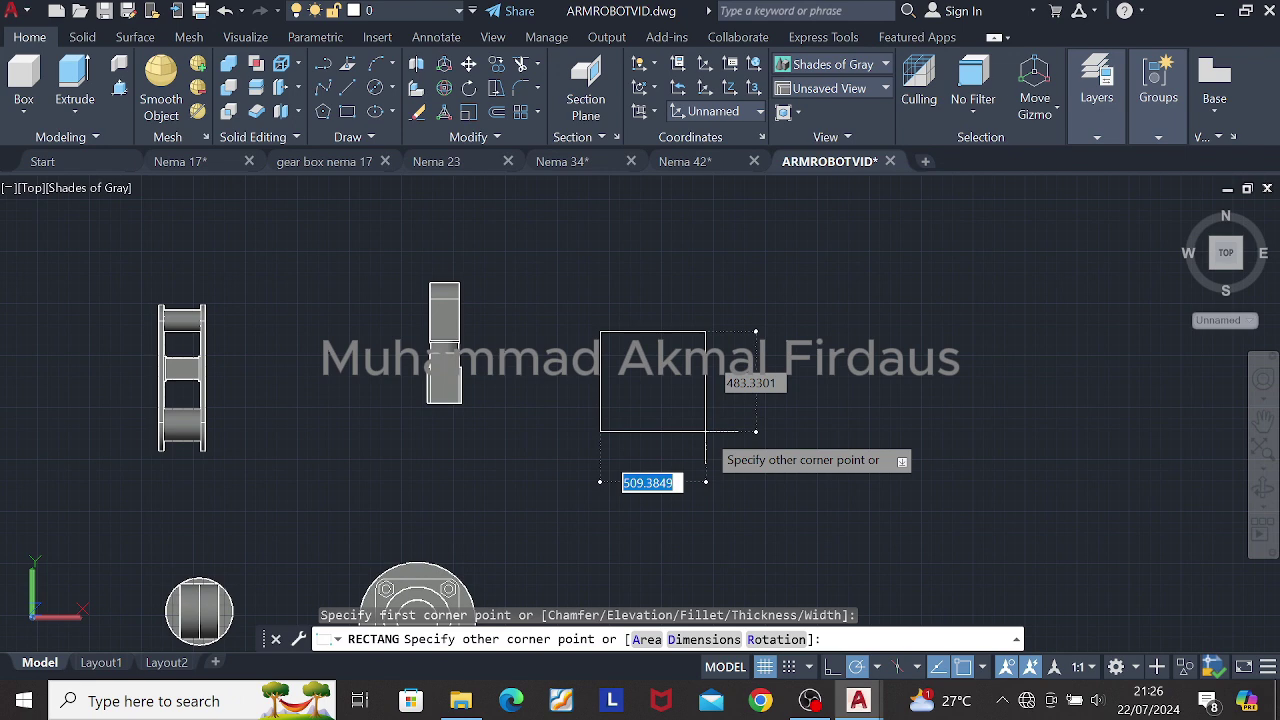
text(100)
key(Tab)
text(100)
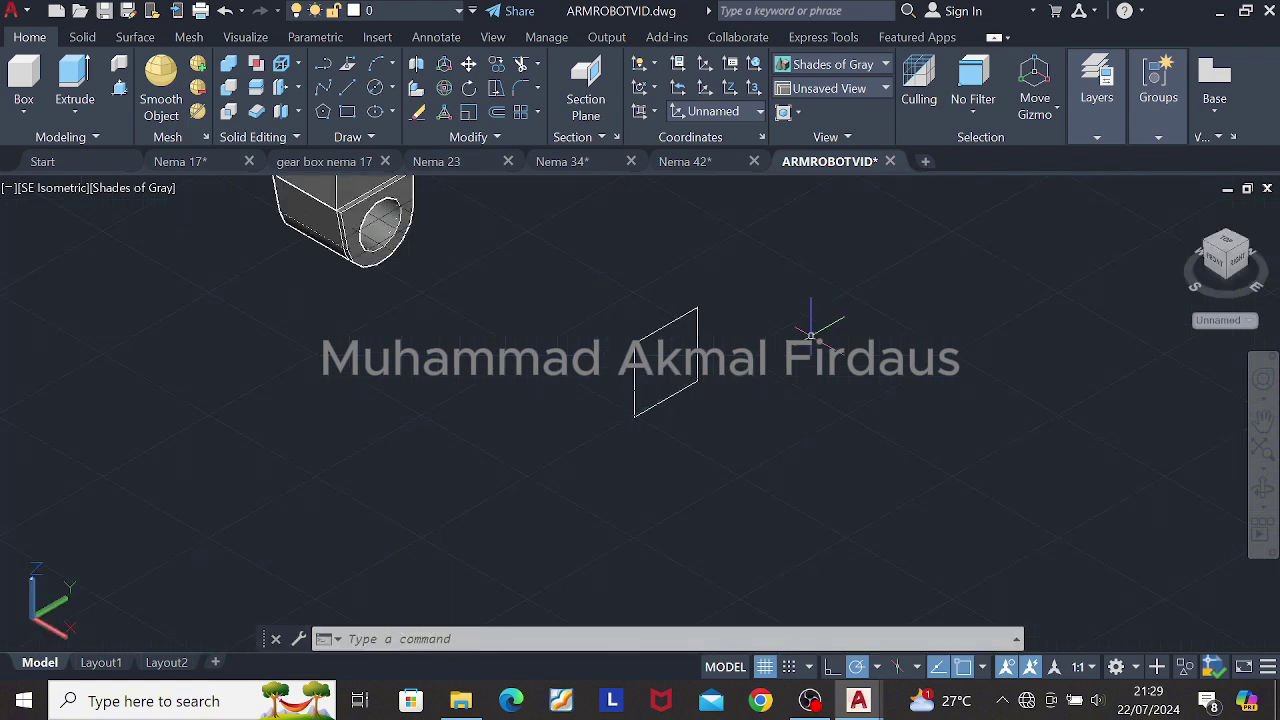
scroll(762, 355, up, 5)
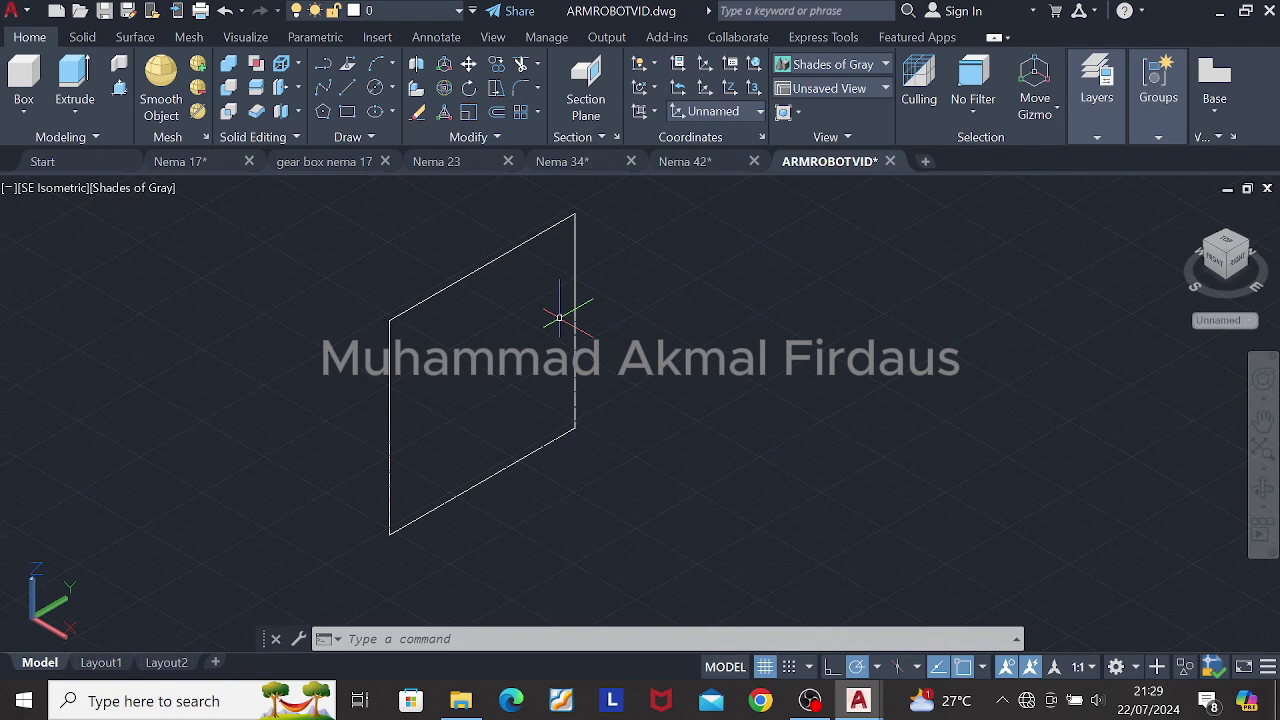
scroll(547, 284, down, 5)
click(323, 64)
shift+middle_drag(607, 294, 545, 320)
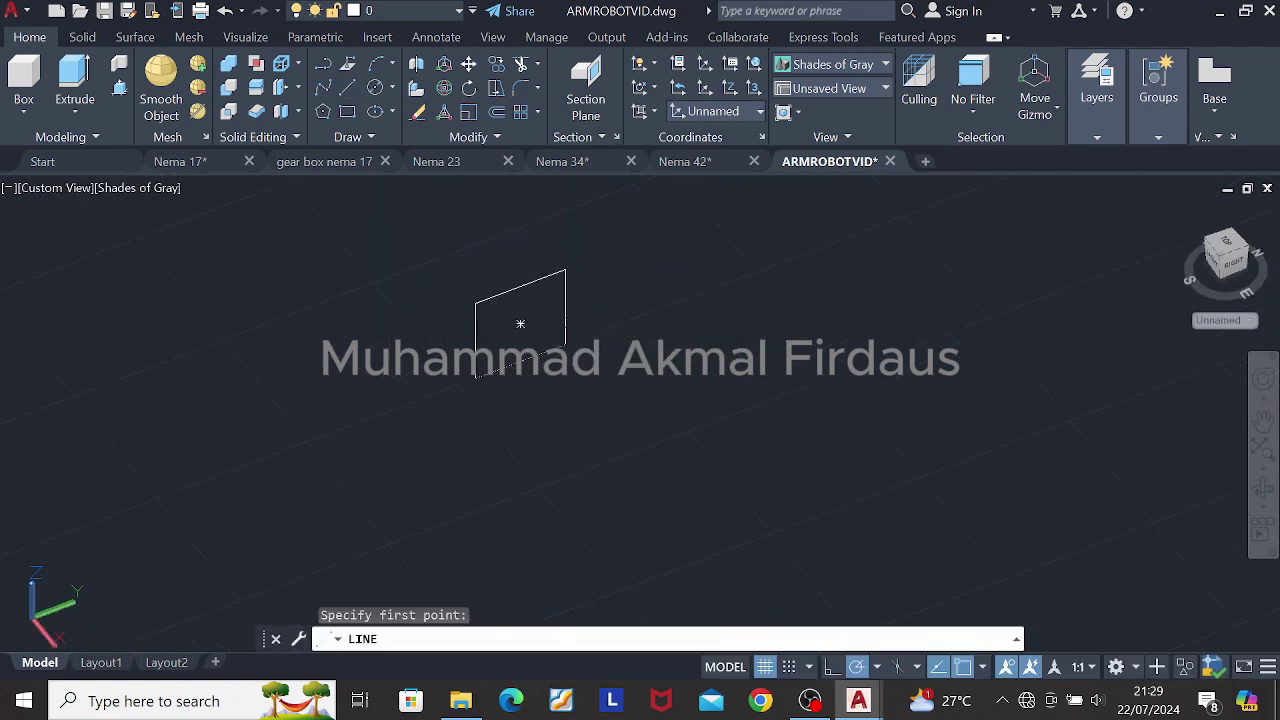
click(521, 285)
scroll(517, 285, up, 3)
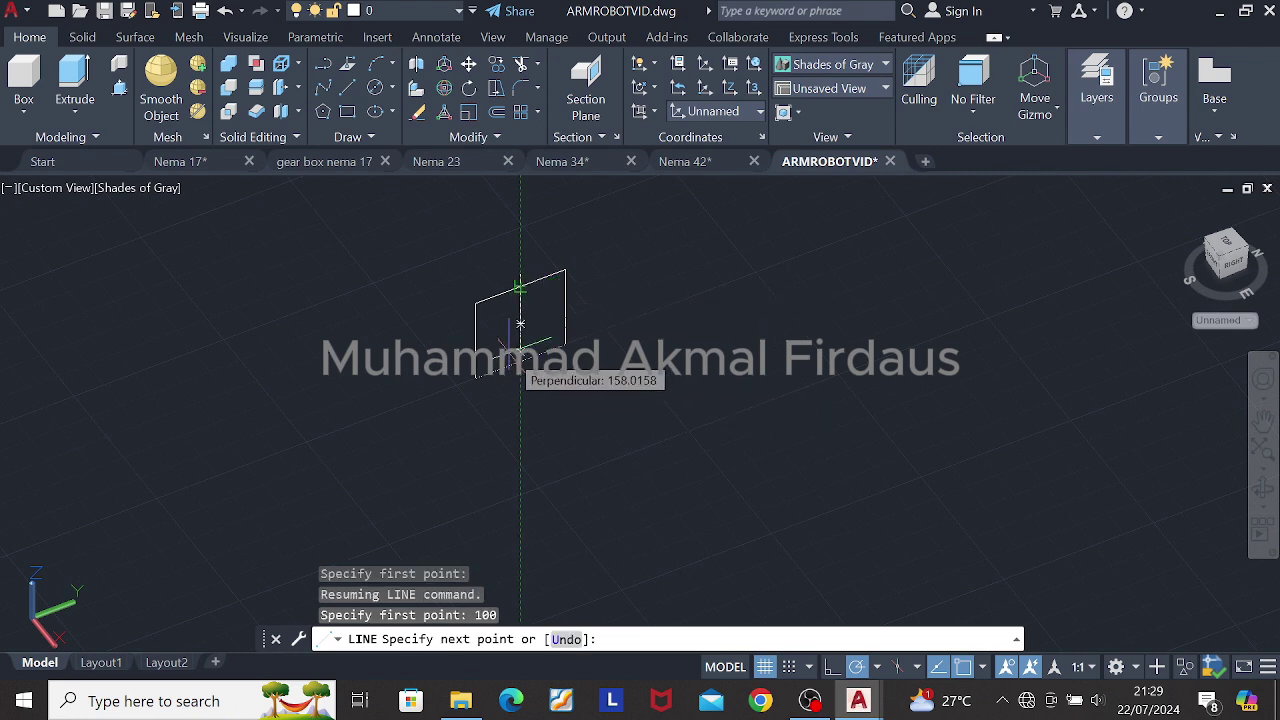
key(Escape)
key(Return)
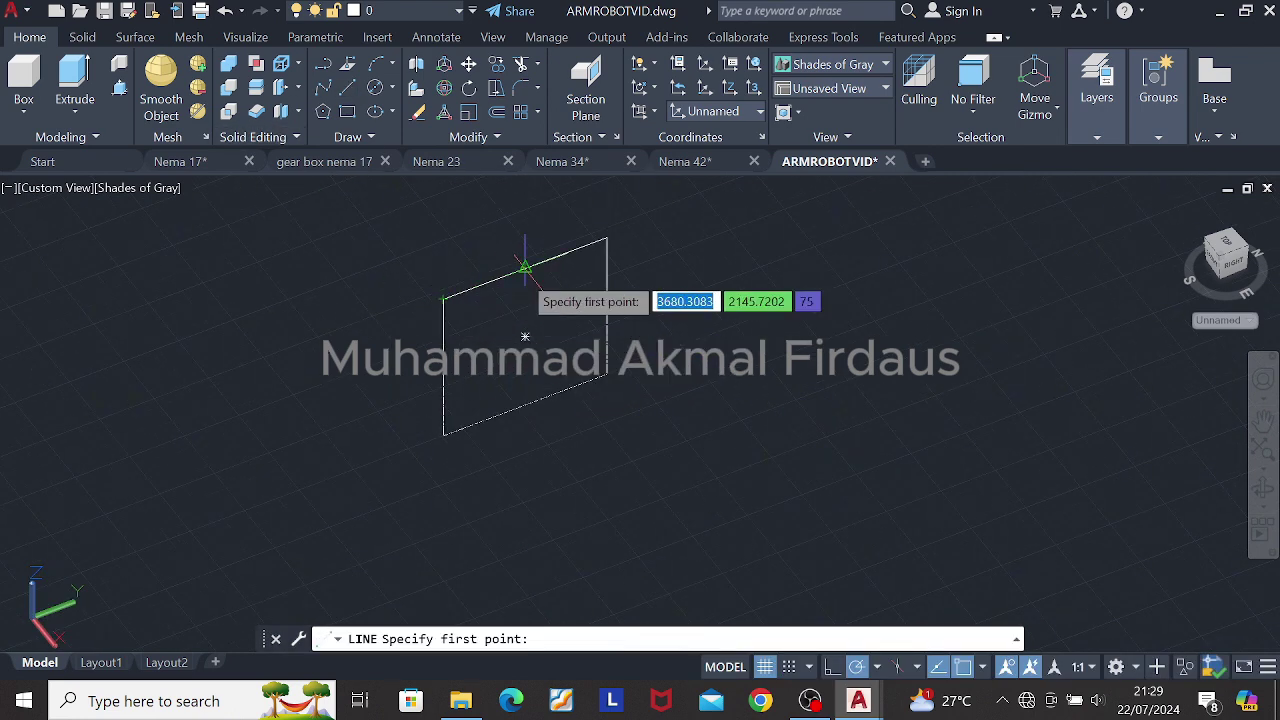
text(100)
key(Return)
key(Escape)
scroll(628, 252, up, 1)
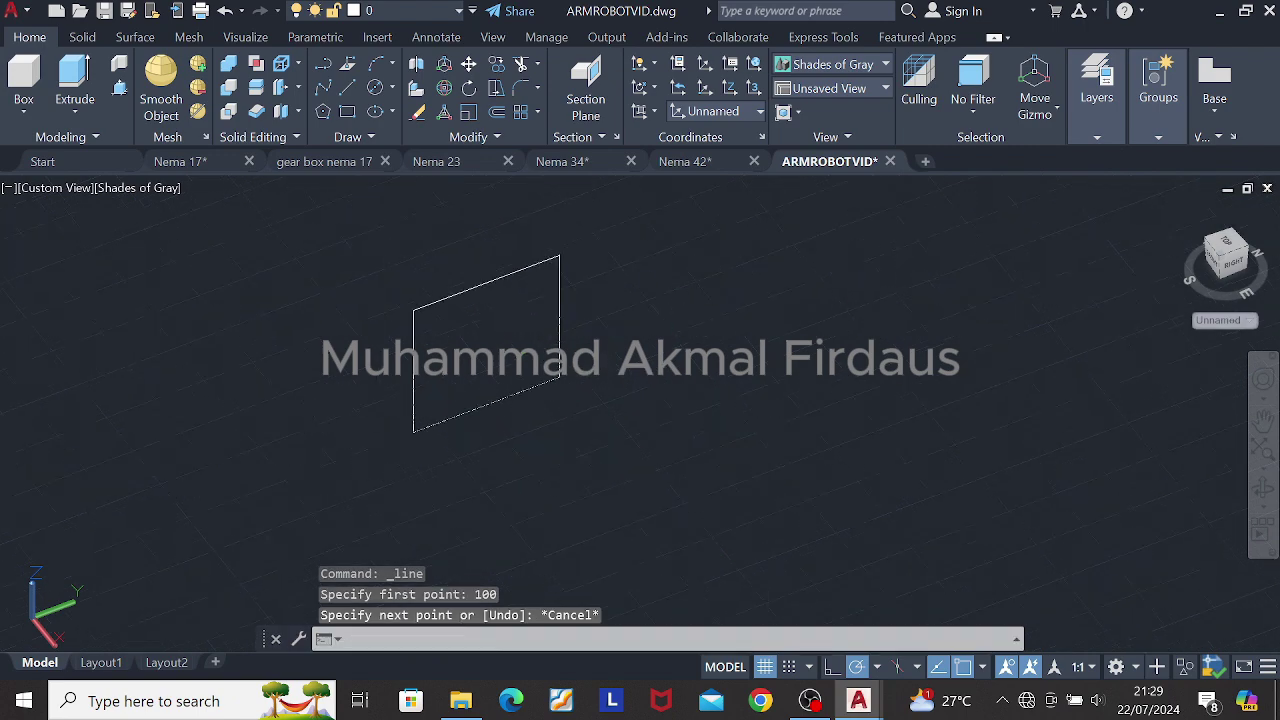
Step: Draw a vertical line across the upright square, offset 100 from its upper south corner
click(1226, 252)
scroll(691, 550, up, 8)
click(347, 88)
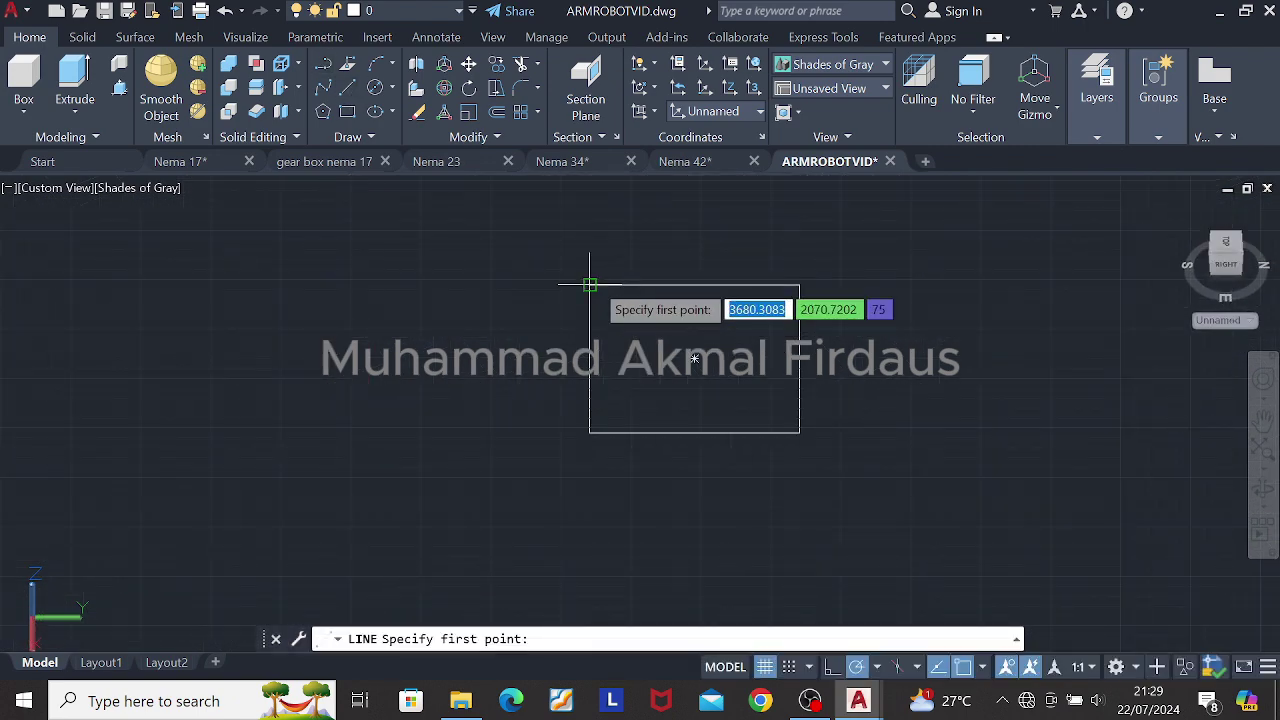
click(590, 285)
text(100)
key(Return)
key(Escape)
Step: Presspull the upright square by 100 to form a solid block
shift+middle_drag(737, 423, 280, 180)
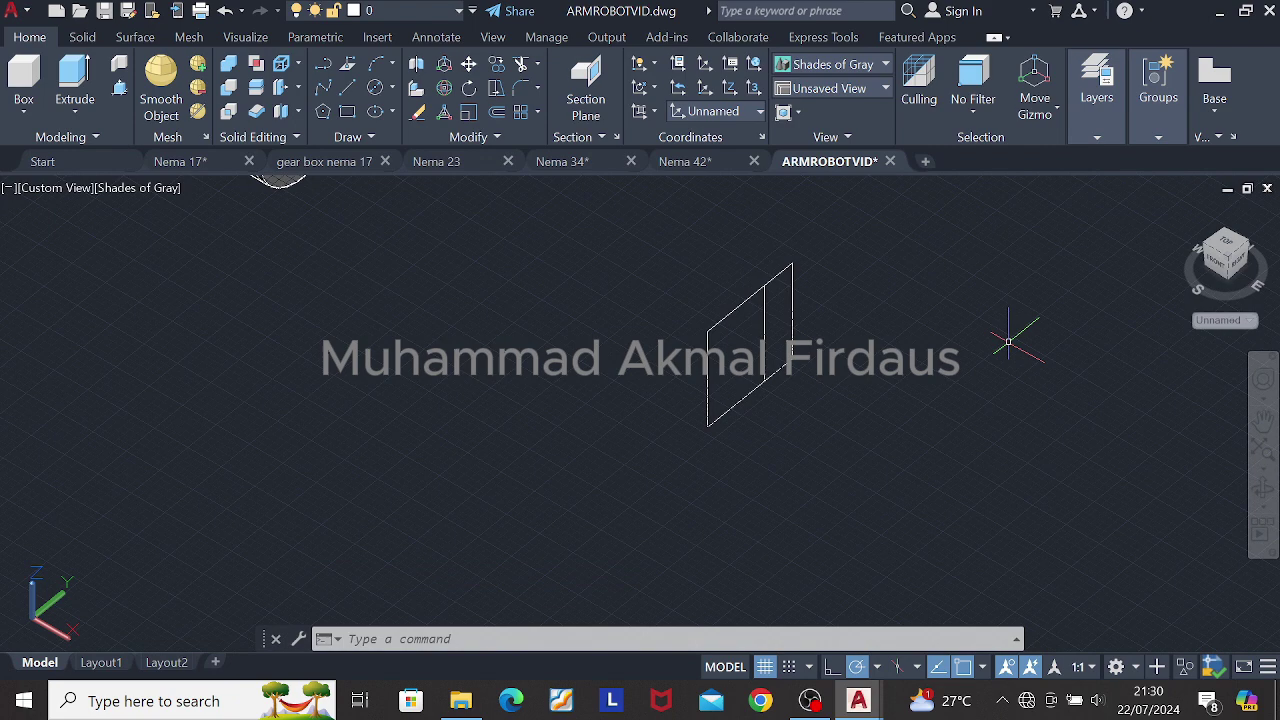
scroll(881, 340, down, 2)
middle_drag(881, 340, 770, 366)
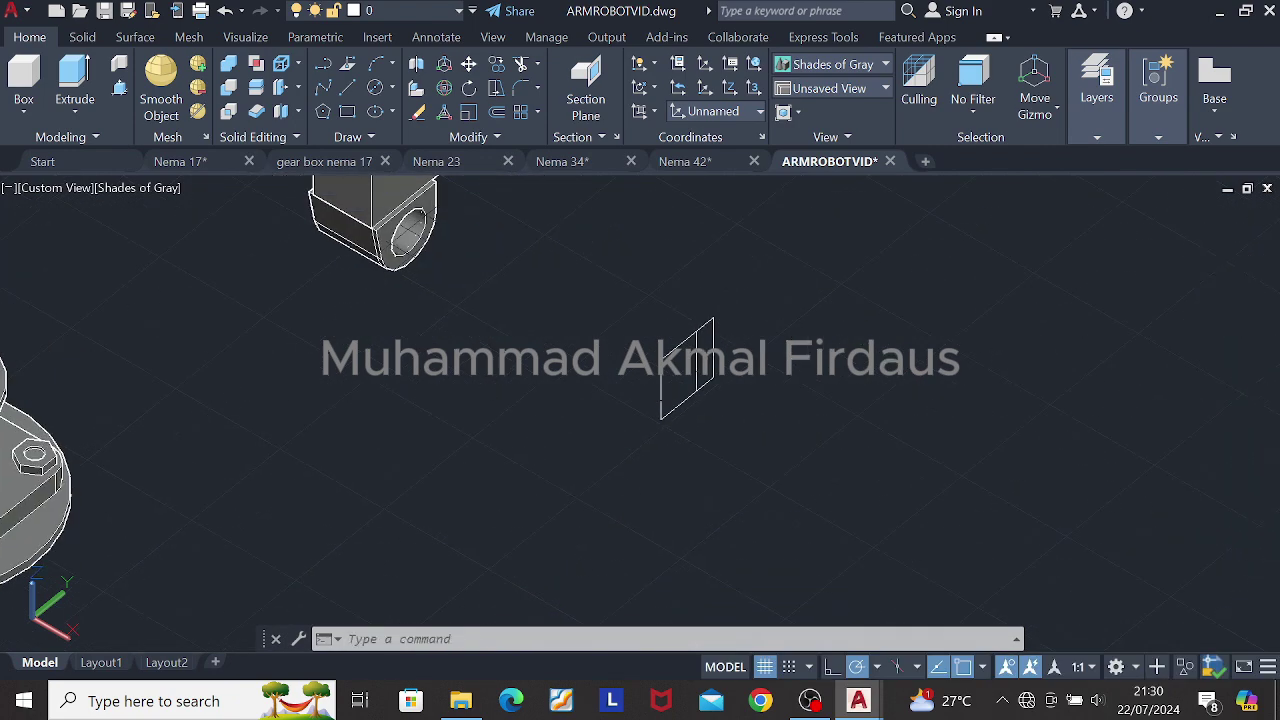
click(122, 91)
click(692, 349)
text(100)
key(Return)
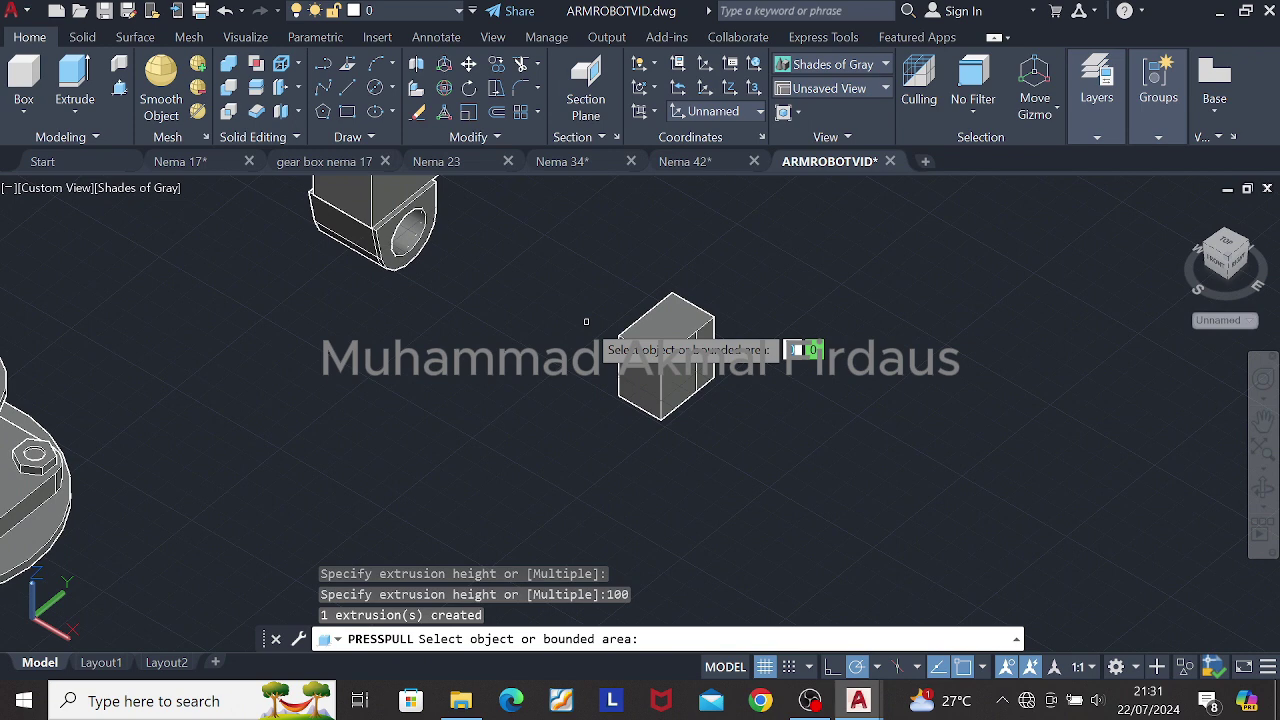
scroll(735, 321, up, 2)
key(Return)
scroll(735, 321, down, 3)
mouse_move(735, 321)
shift+middle_down()
mouse_move(714, 280)
mouse_move(745, 318)
shift+middle_up()
scroll(786, 310, up, 2)
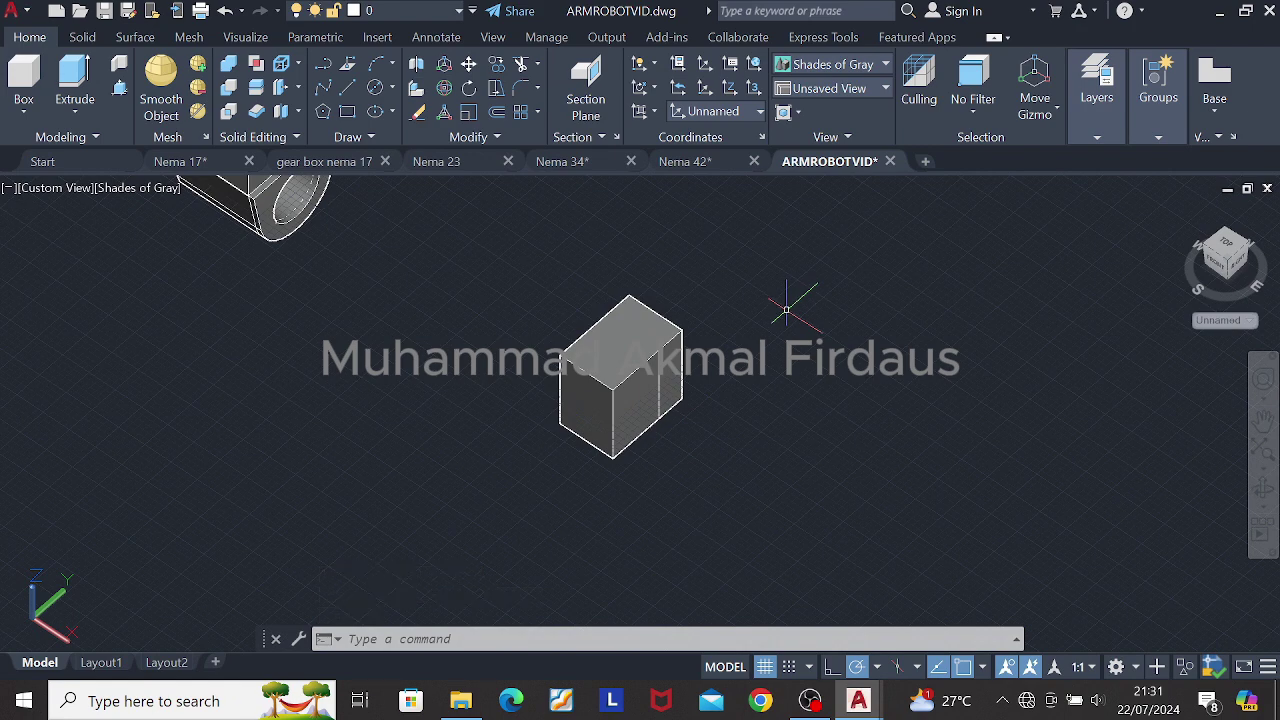
scroll(738, 192, down, 2)
middle_drag(738, 192, 751, 408)
click(347, 88)
click(543, 232)
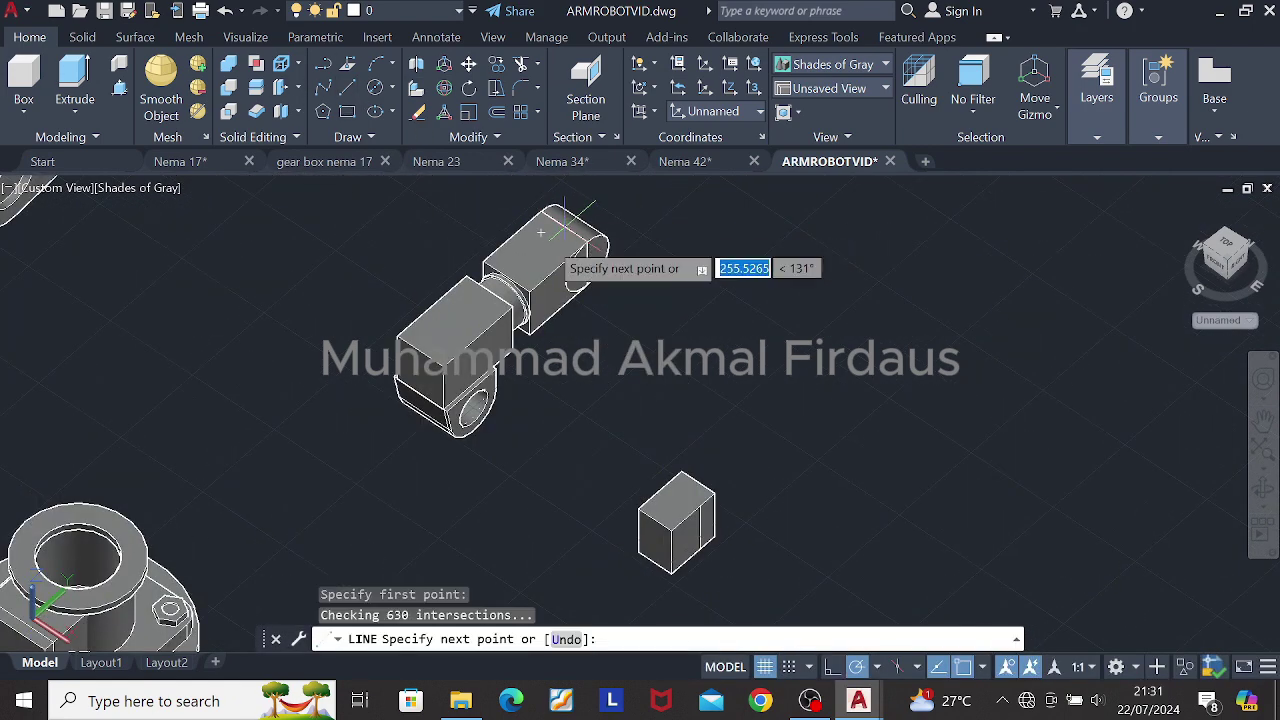
key(Escape)
Step: Draw a centre line along the top face of the round-ended box, between the midpoints of its two short edges
scroll(540, 245, up, 5)
key(Return)
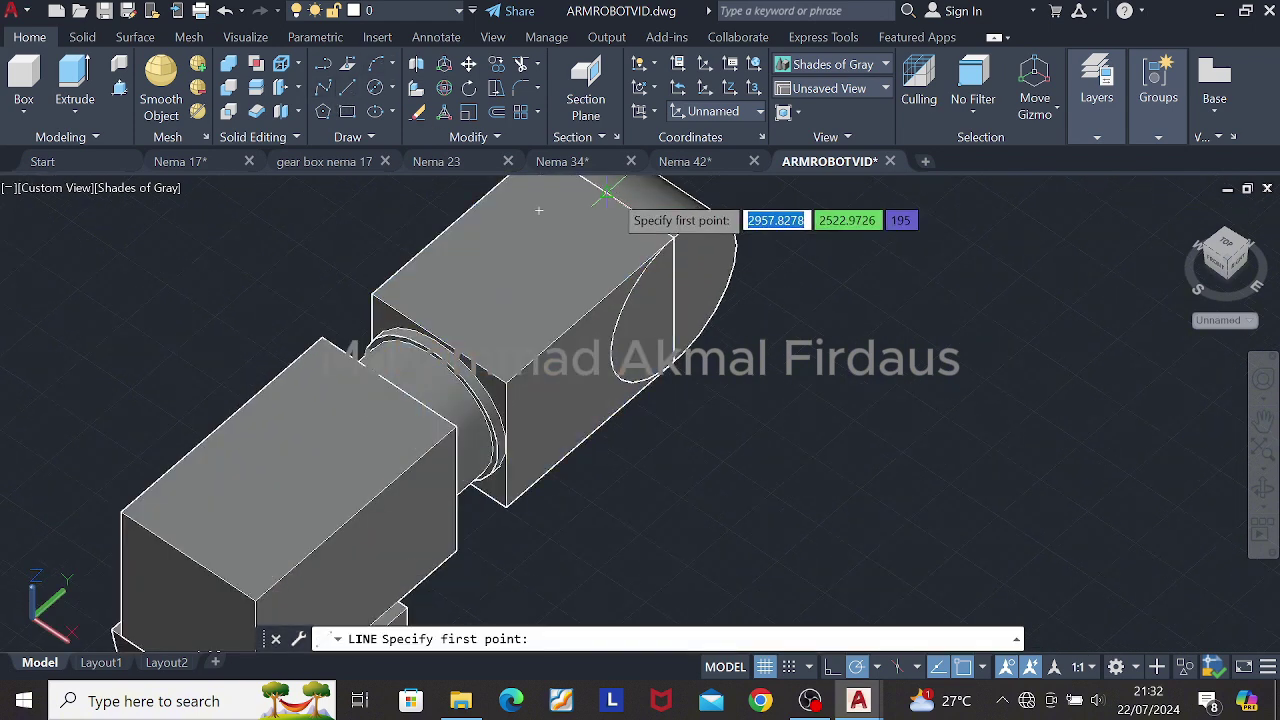
click(604, 194)
scroll(439, 348, up, 3)
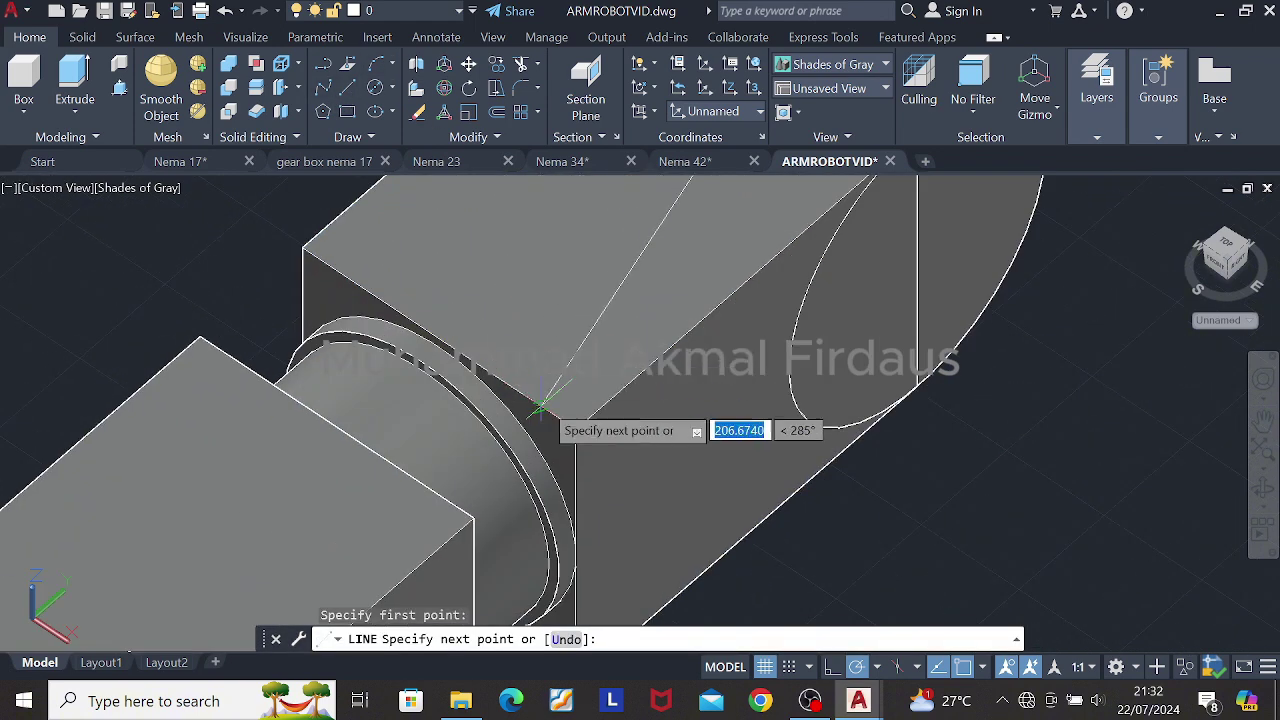
key(Escape)
scroll(630, 300, down, 4)
key(Escape)
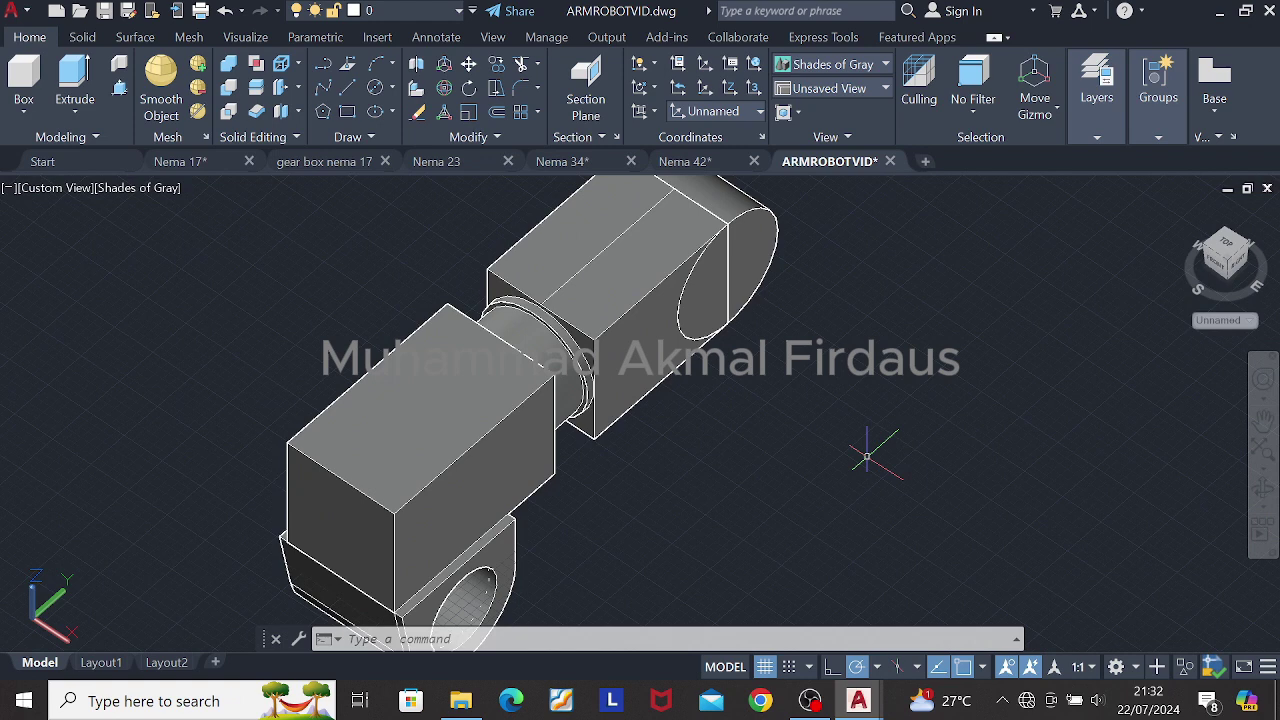
Step: Try to rotate the separate block and its dividing line in 3D about the Y axis
scroll(867, 456, down, 3)
scroll(932, 421, up, 2)
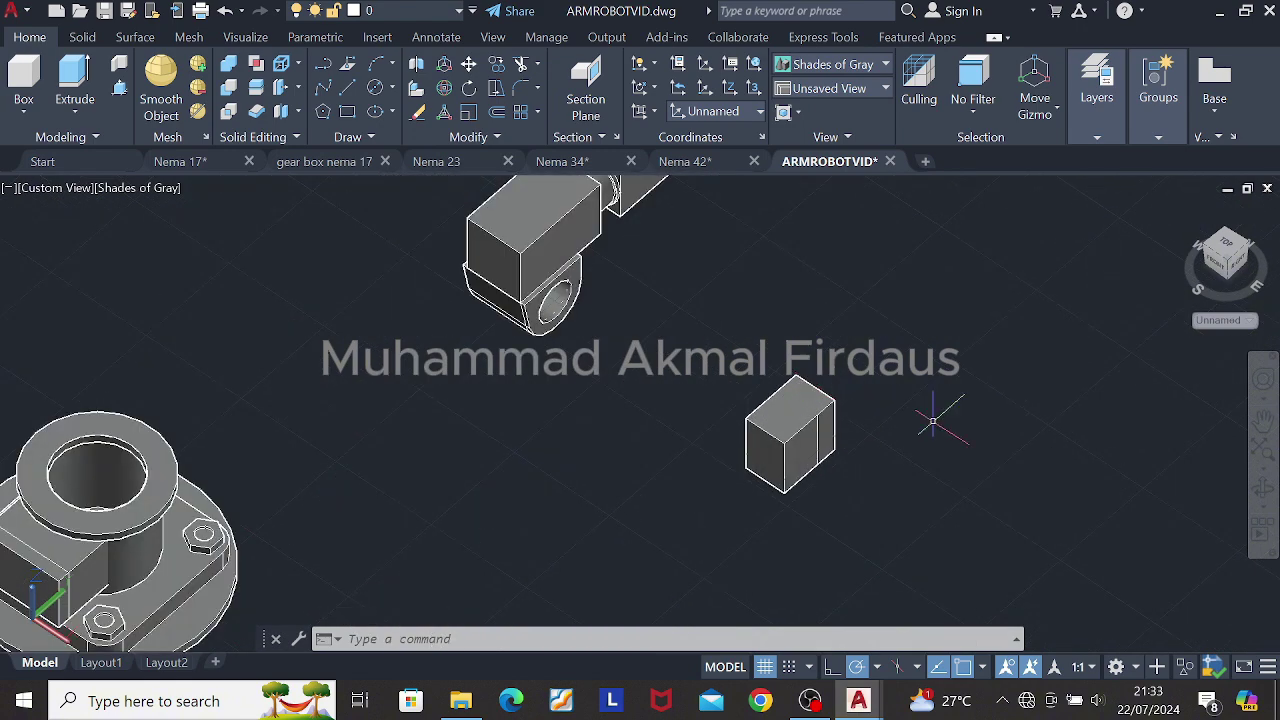
shift+middle_drag(933, 421, 860, 380)
shift+middle_drag(829, 474, 755, 500)
scroll(747, 442, up, 3)
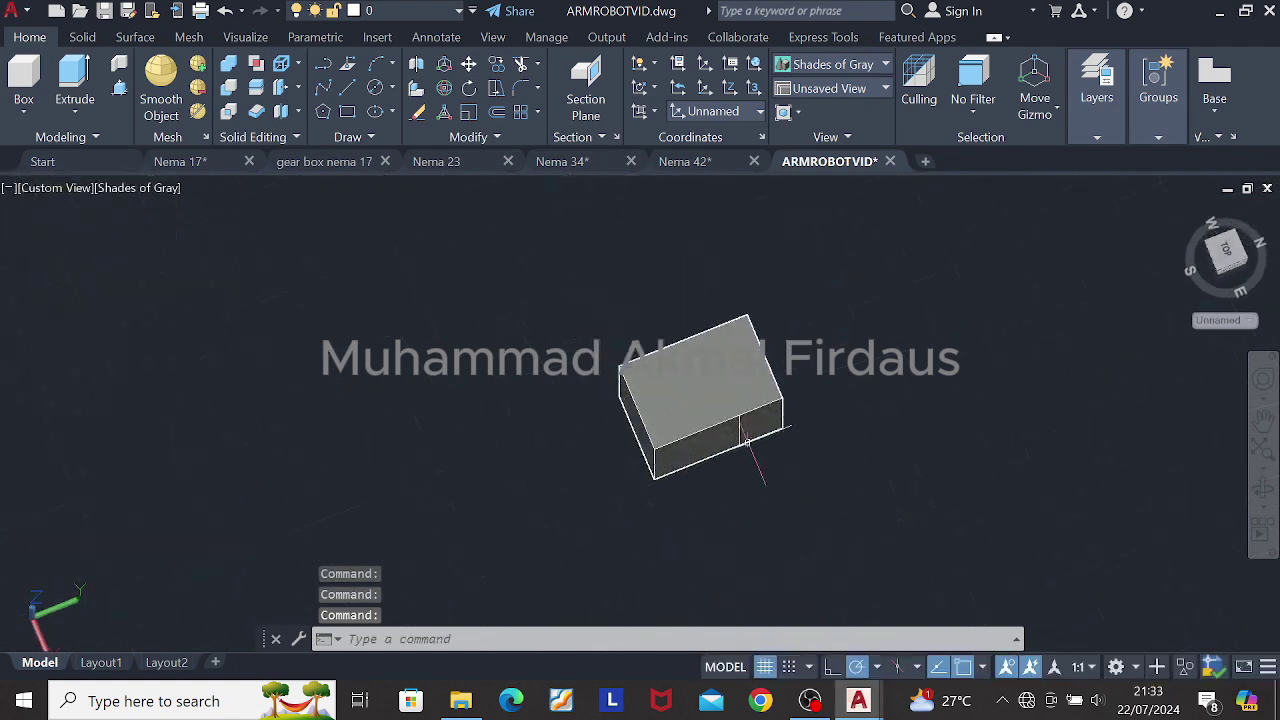
click(616, 298)
click(946, 488)
click(418, 70)
click(698, 379)
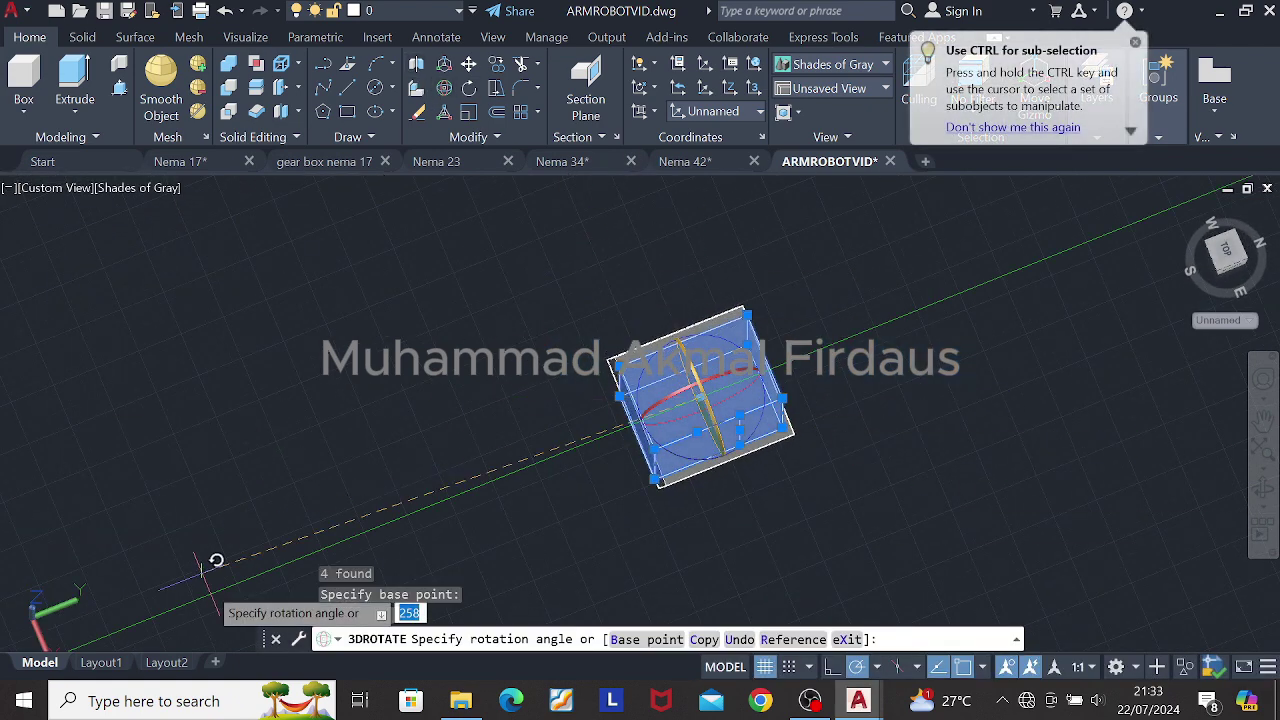
shift+middle_drag(640, 457, 597, 194)
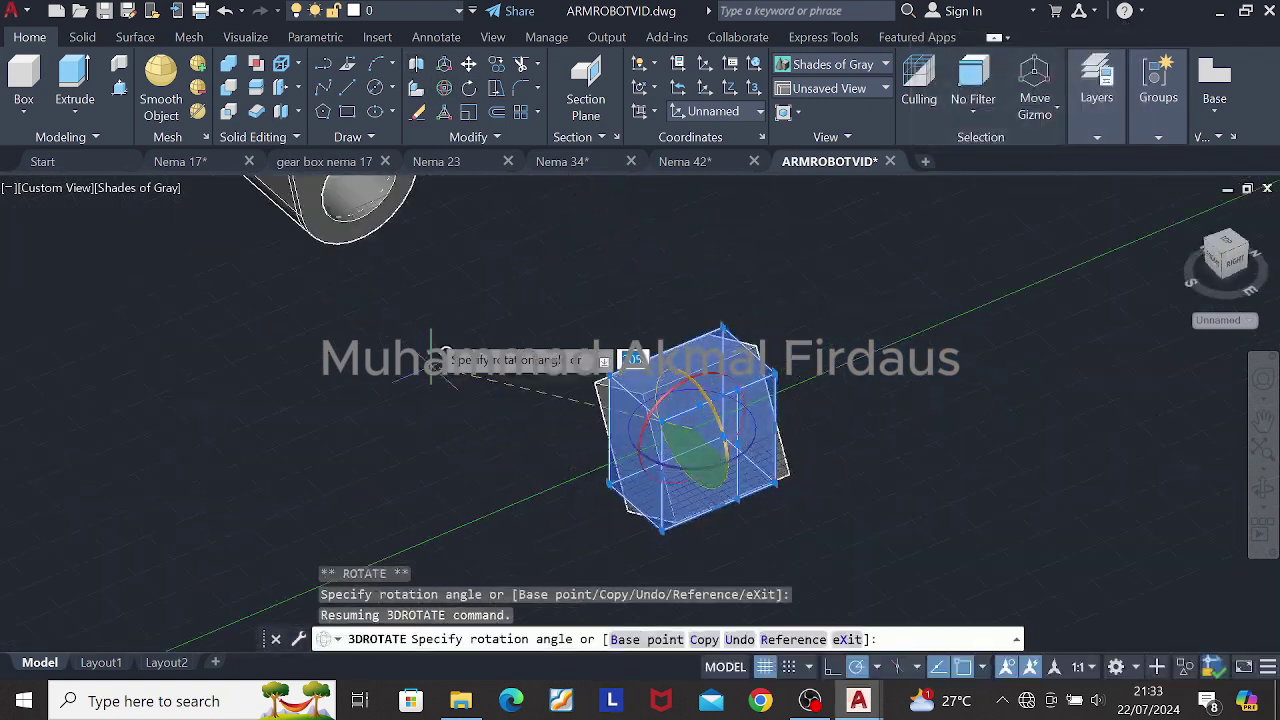
click(684, 205)
key(Escape)
Step: Undo the 3D rotation of the separate block
mouse_move(817, 437)
shift+middle_down()
mouse_move(858, 441)
mouse_move(470, 345)
mouse_move(680, 451)
mouse_move(803, 377)
mouse_move(813, 340)
mouse_move(866, 286)
mouse_move(789, 314)
mouse_move(813, 301)
mouse_move(811, 354)
mouse_move(843, 350)
shift+middle_up()
scroll(813, 340, down, 5)
key(ctrl+z)
key(ctrl+z)
Step: Draw a line across the block's top face from the upper end of its vertical line to the opposite edge
click(339, 90)
click(716, 443)
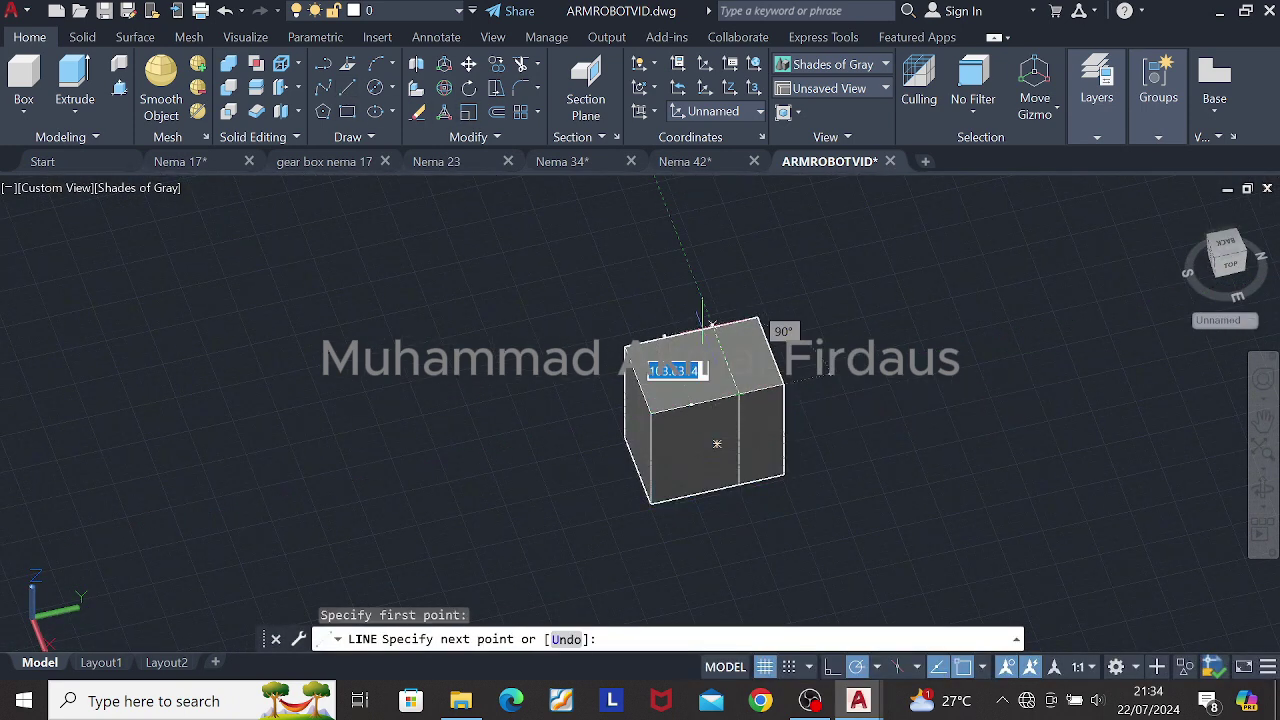
scroll(713, 318, up, 3)
click(703, 318)
key(Escape)
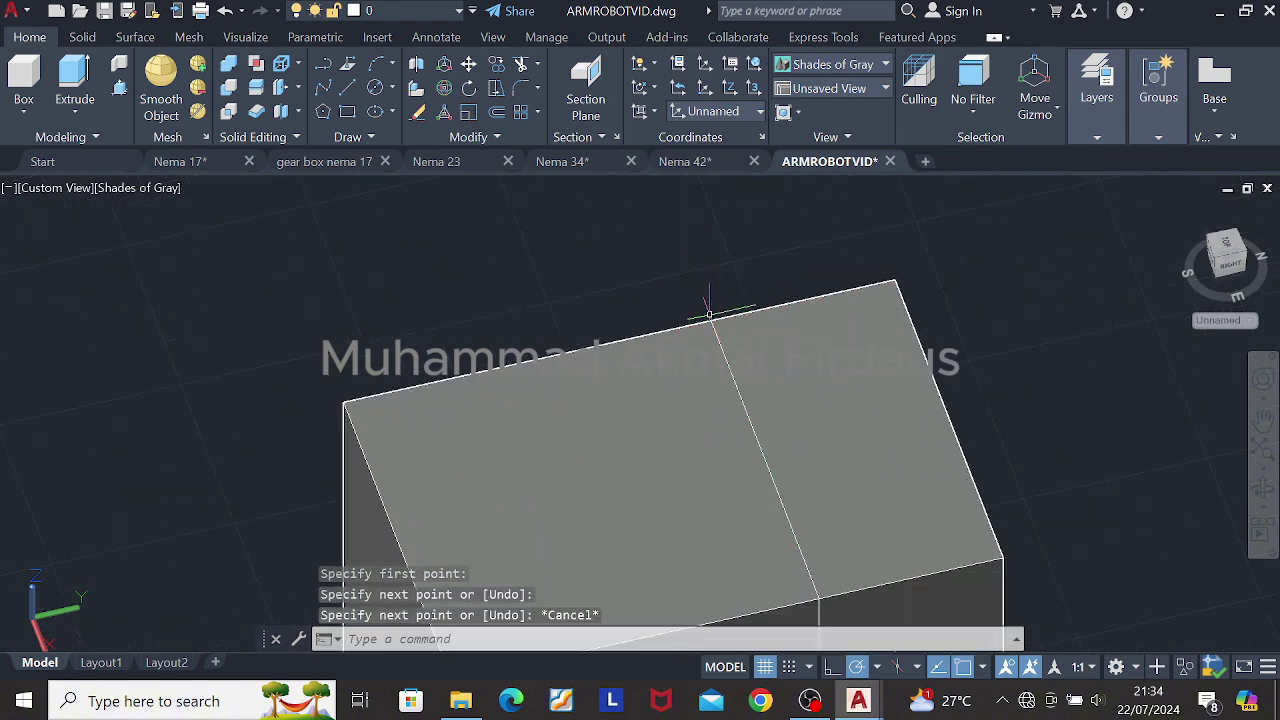
Step: Stretch the overshooting end of the top-face line back onto the block's edge
scroll(703, 318, up, 3)
scroll(685, 296, up, 5)
click(521, 64)
key(Escape)
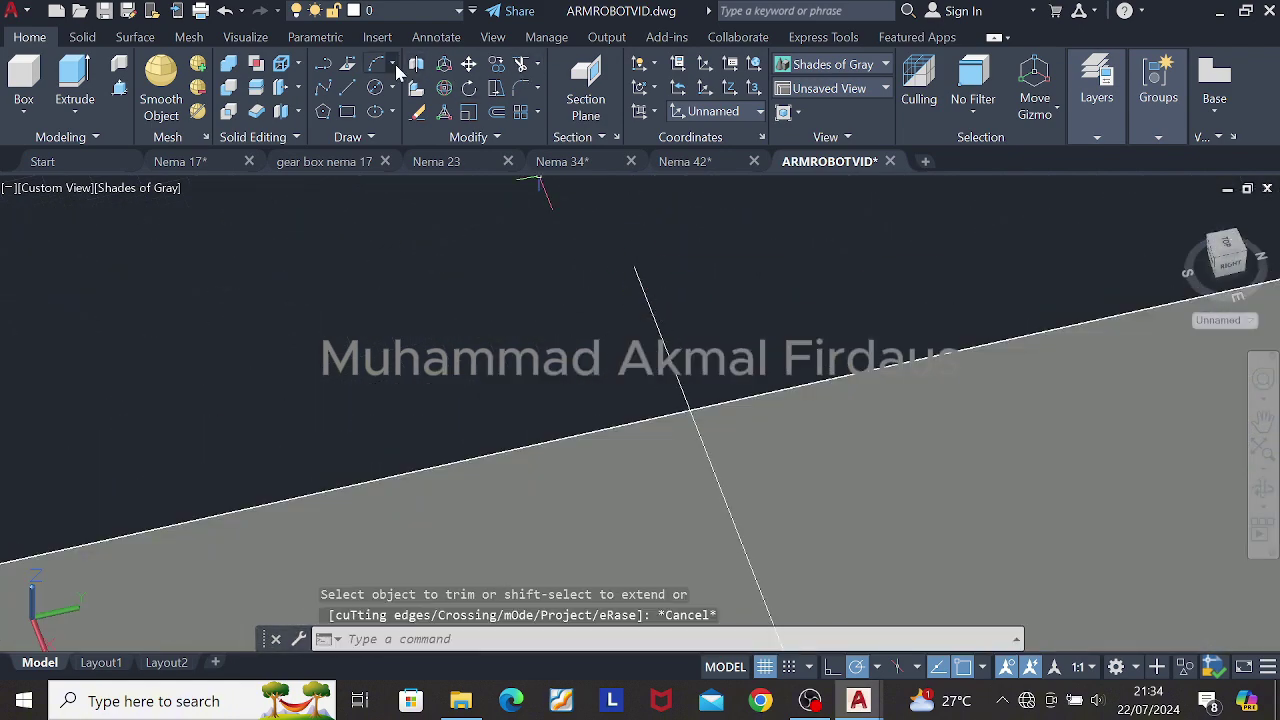
click(638, 269)
click(635, 267)
key(Escape)
click(635, 267)
click(690, 411)
key(Escape)
scroll(768, 370, down, 7)
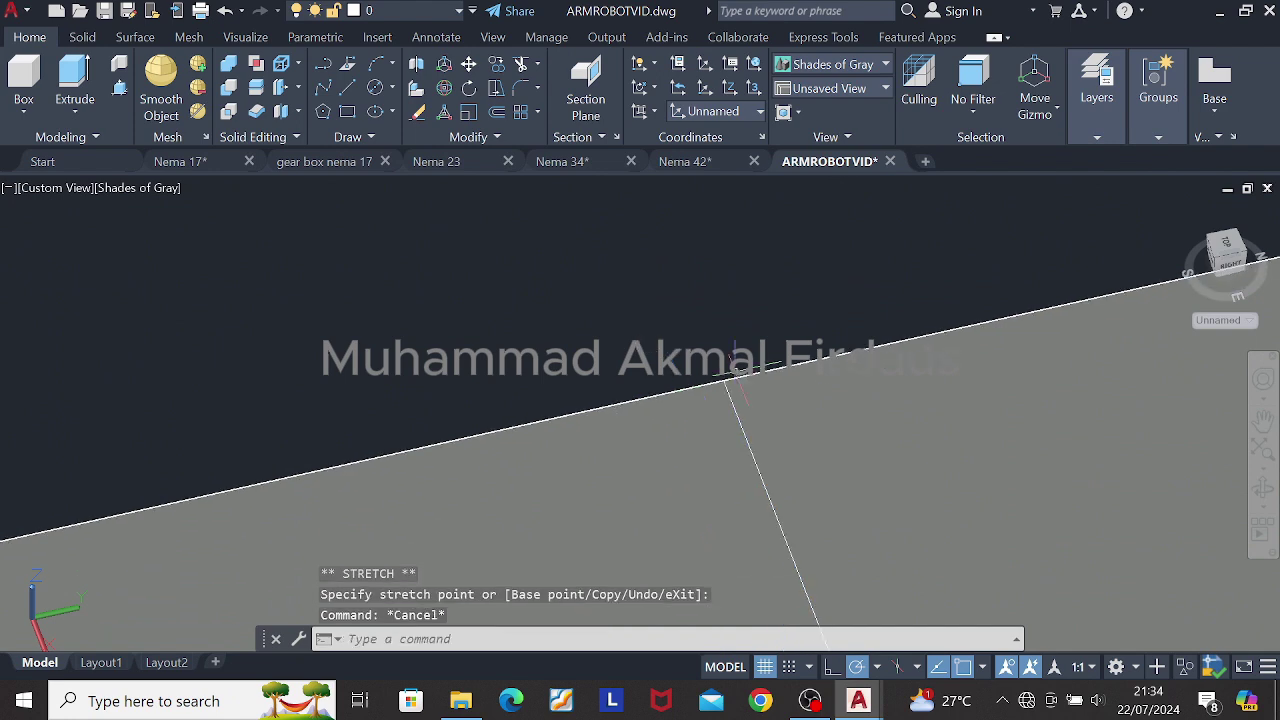
click(802, 497)
scroll(802, 497, up, 5)
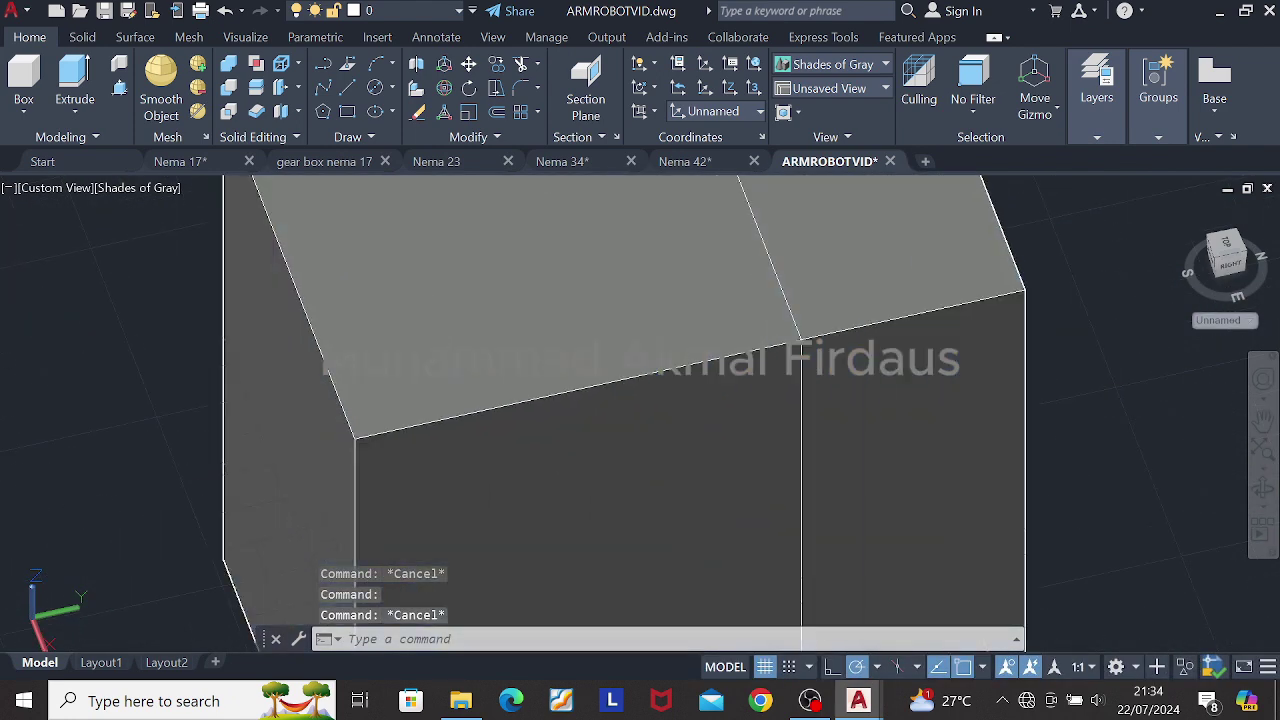
scroll(802, 497, down, 8)
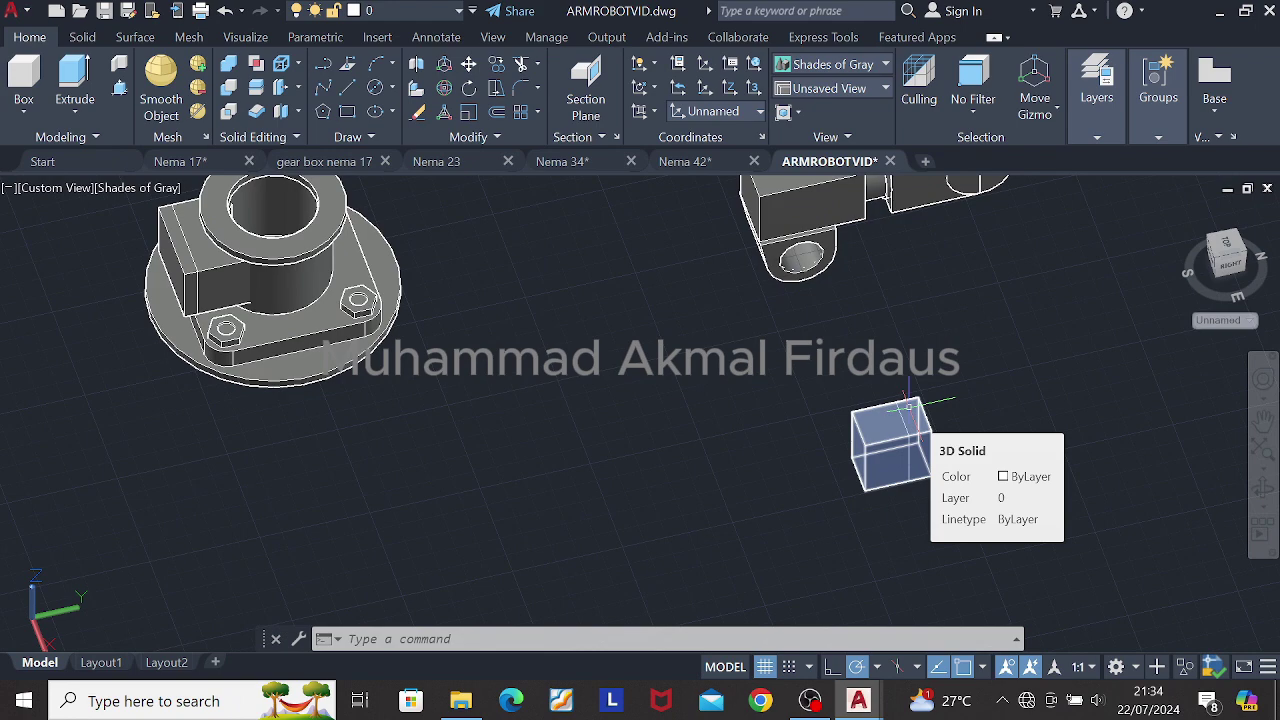
shift+middle_drag(908, 405, 950, 450)
click(702, 360)
click(945, 566)
click(442, 95)
click(852, 530)
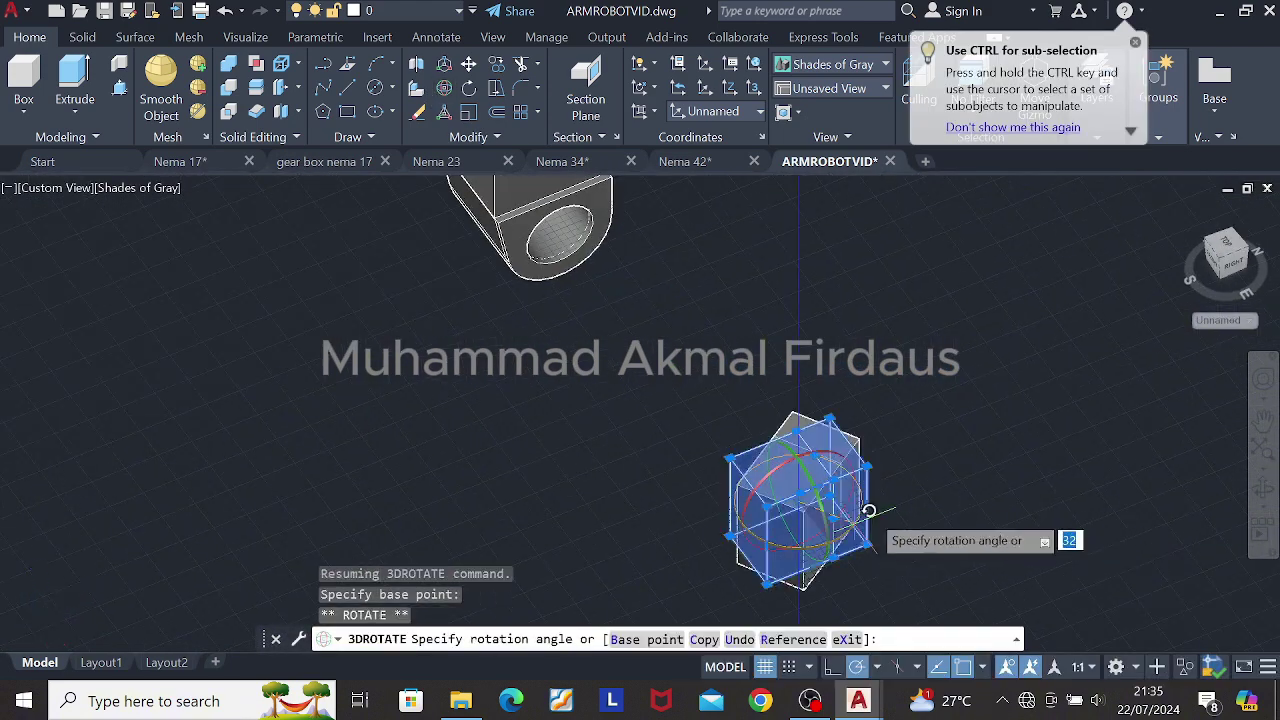
key(Escape)
Step: Move the marked block together with its lines, using a base point on its top face
click(468, 63)
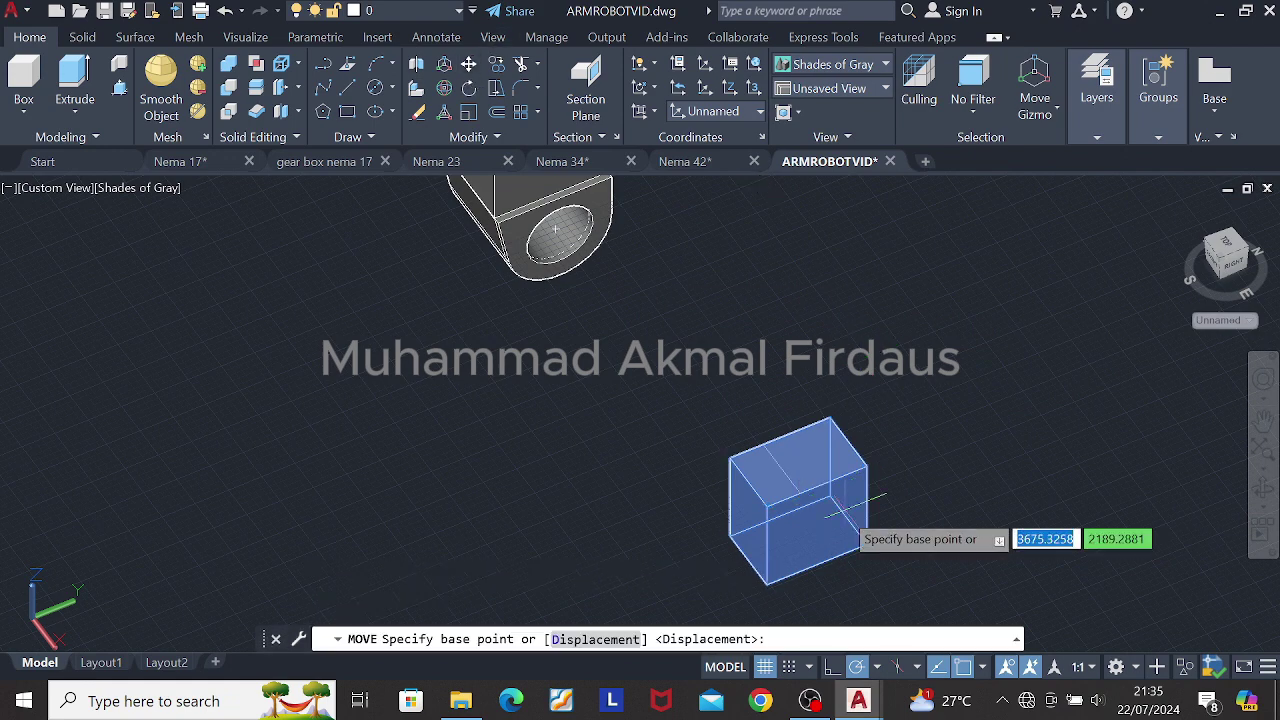
click(797, 455)
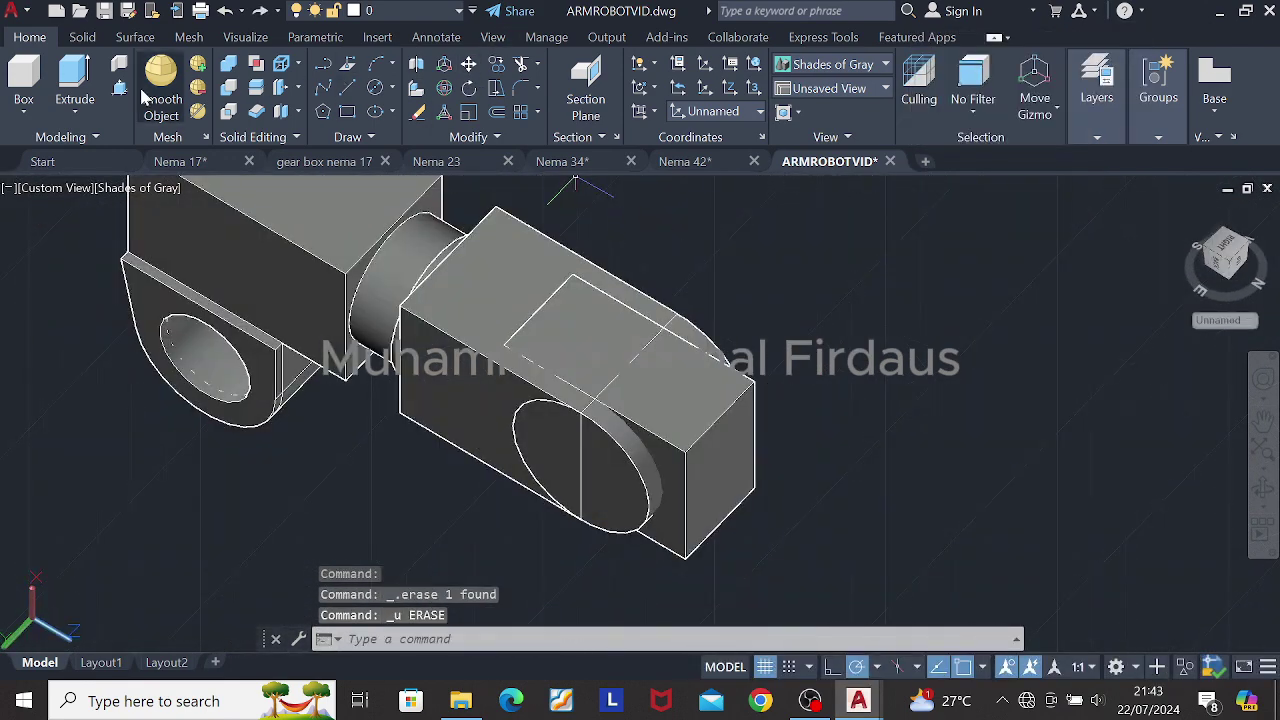
Step: Extend the end face of the block inside the arm's end box outward by 25 with Presspull
click(120, 87)
click(720, 470)
text(25)
key(Return)
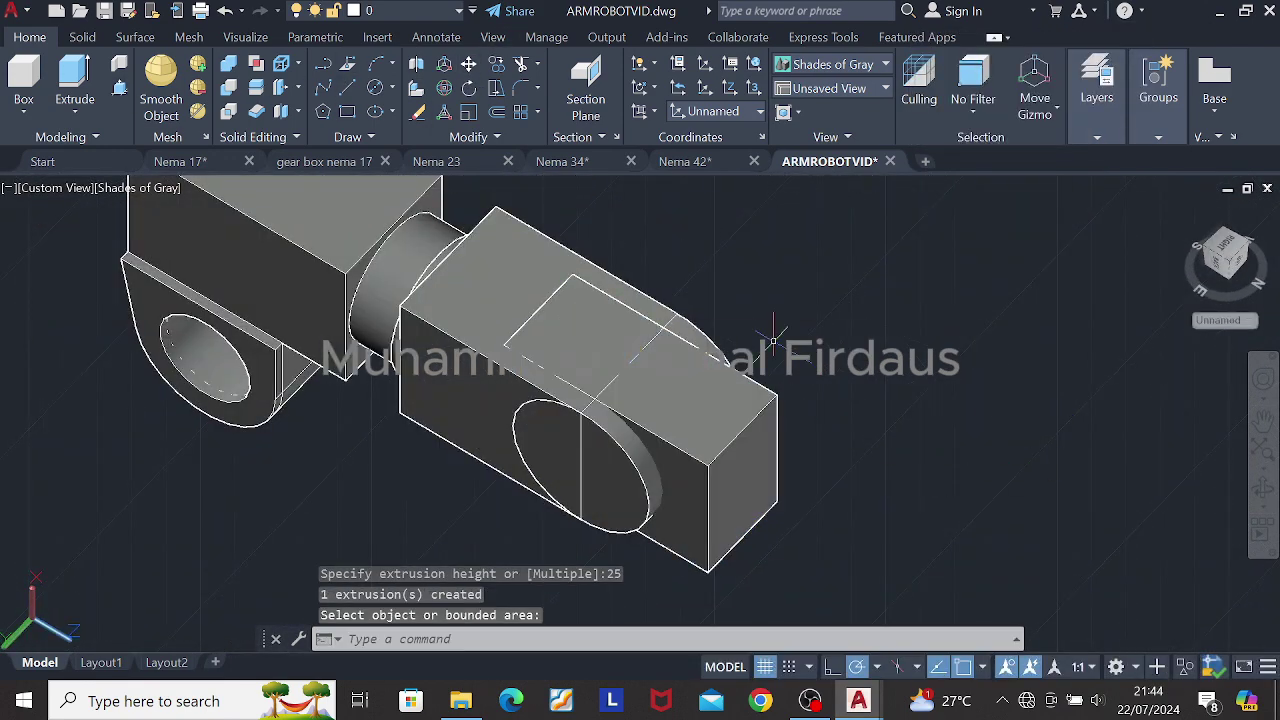
Step: Try to subtract the extended block from the arm's rounded end box
click(228, 87)
click(486, 341)
key(Return)
click(674, 415)
key(Return)
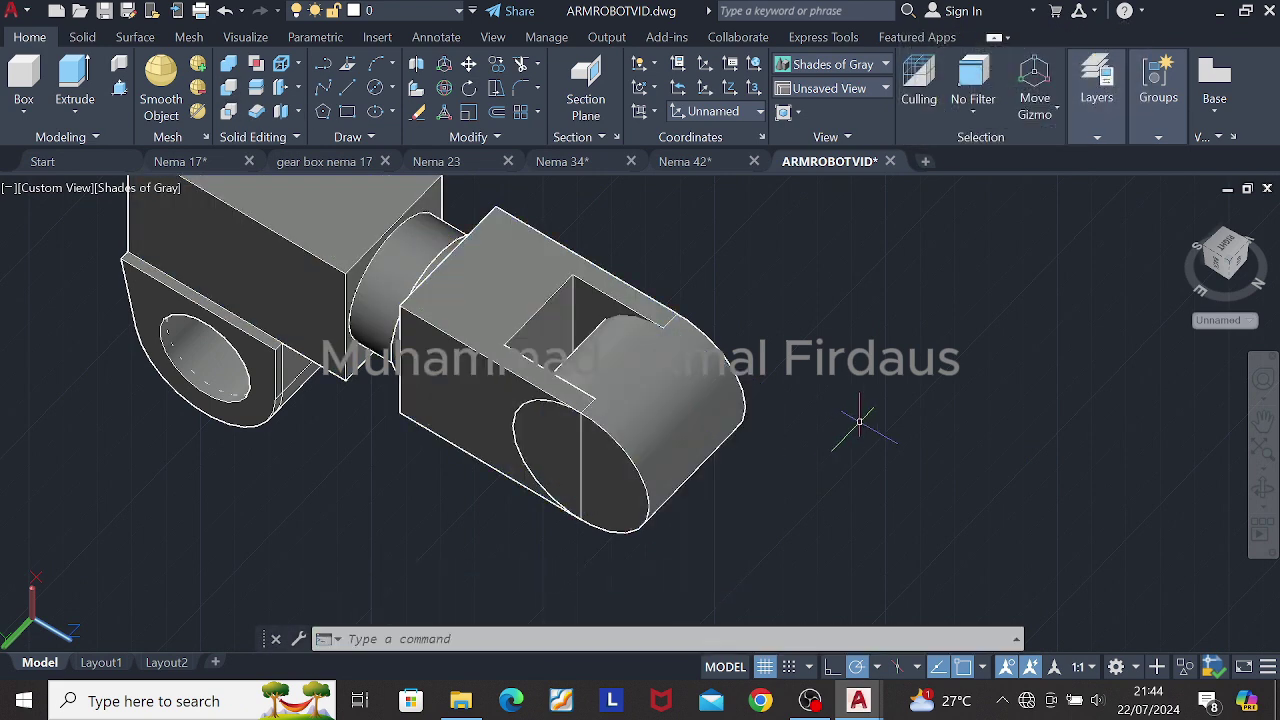
key(ctrl+z)
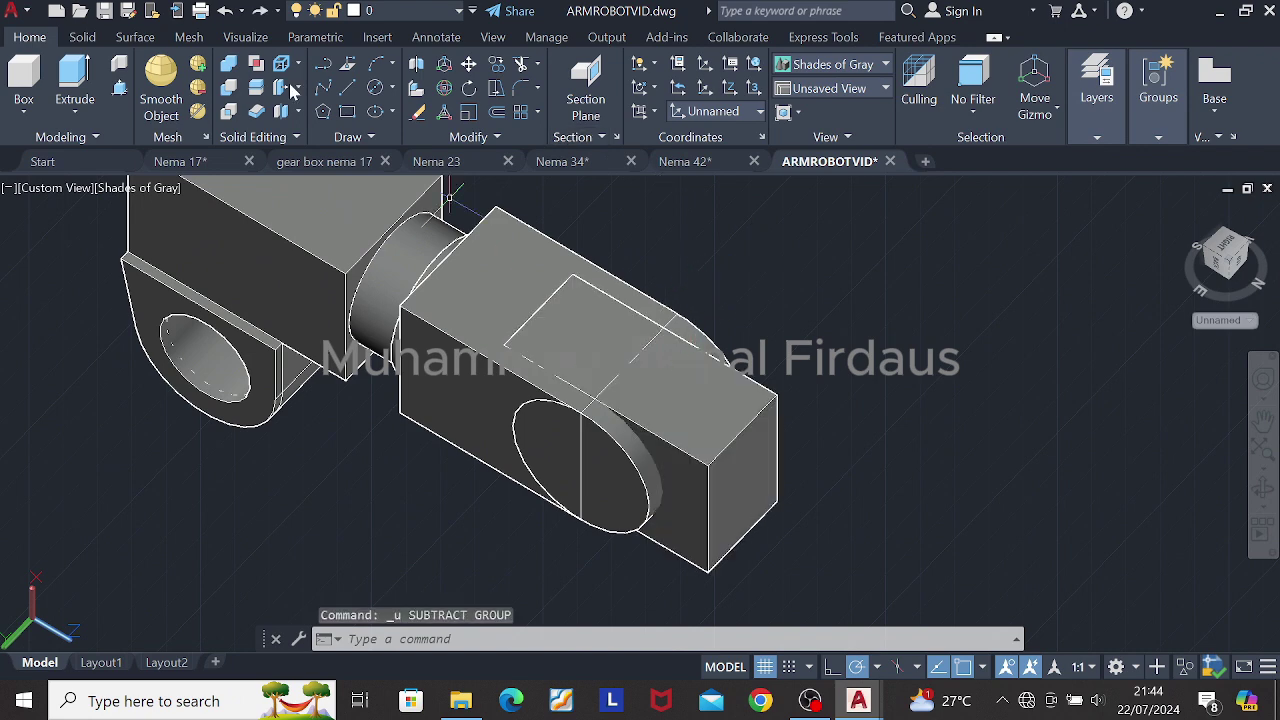
click(228, 87)
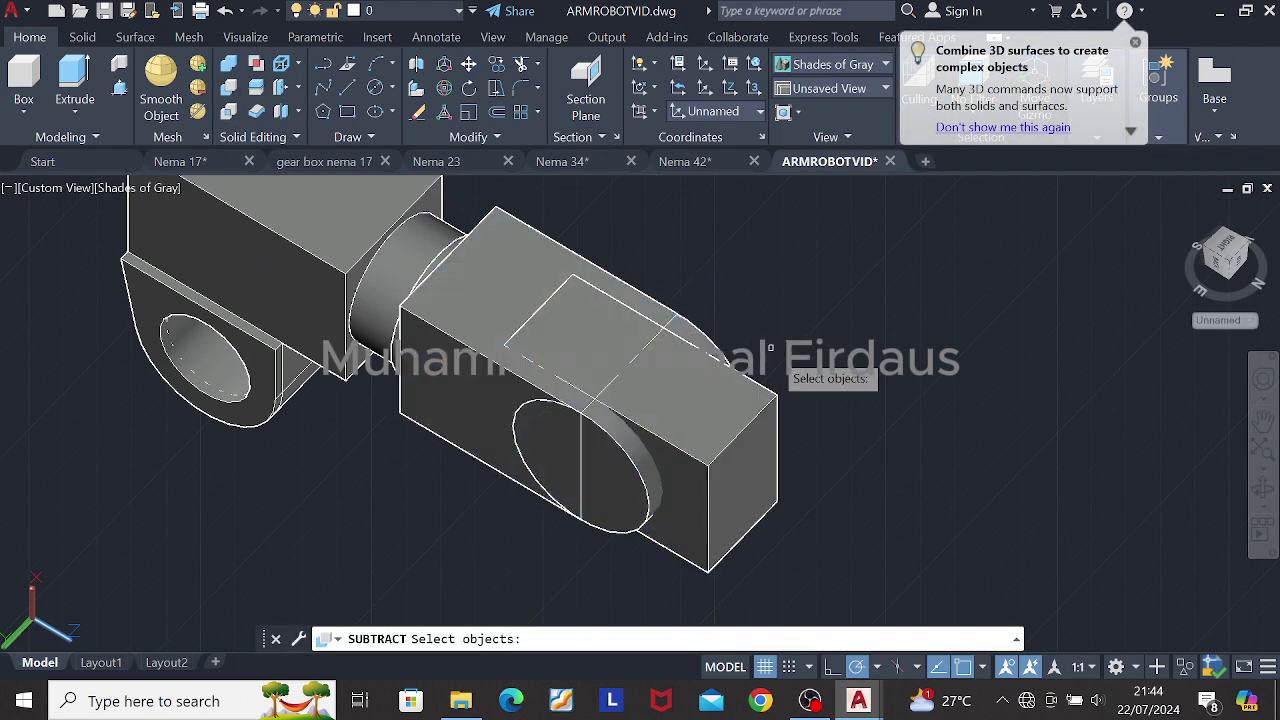
key(Escape)
Step: Move the extended block out of the arm's end box into the free space beside it
click(735, 397)
click(468, 64)
click(659, 383)
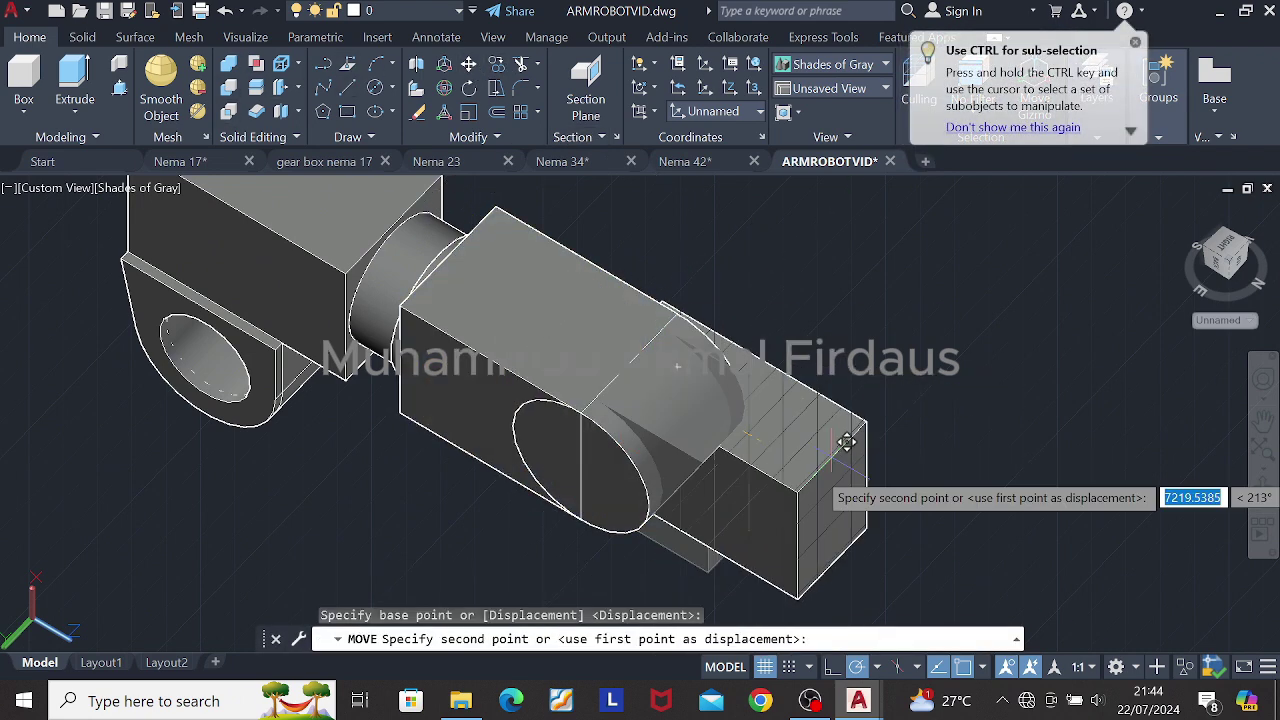
click(1070, 395)
key(Escape)
Step: Try to join the arm's end box with the cylinder at its rounded end
click(633, 357)
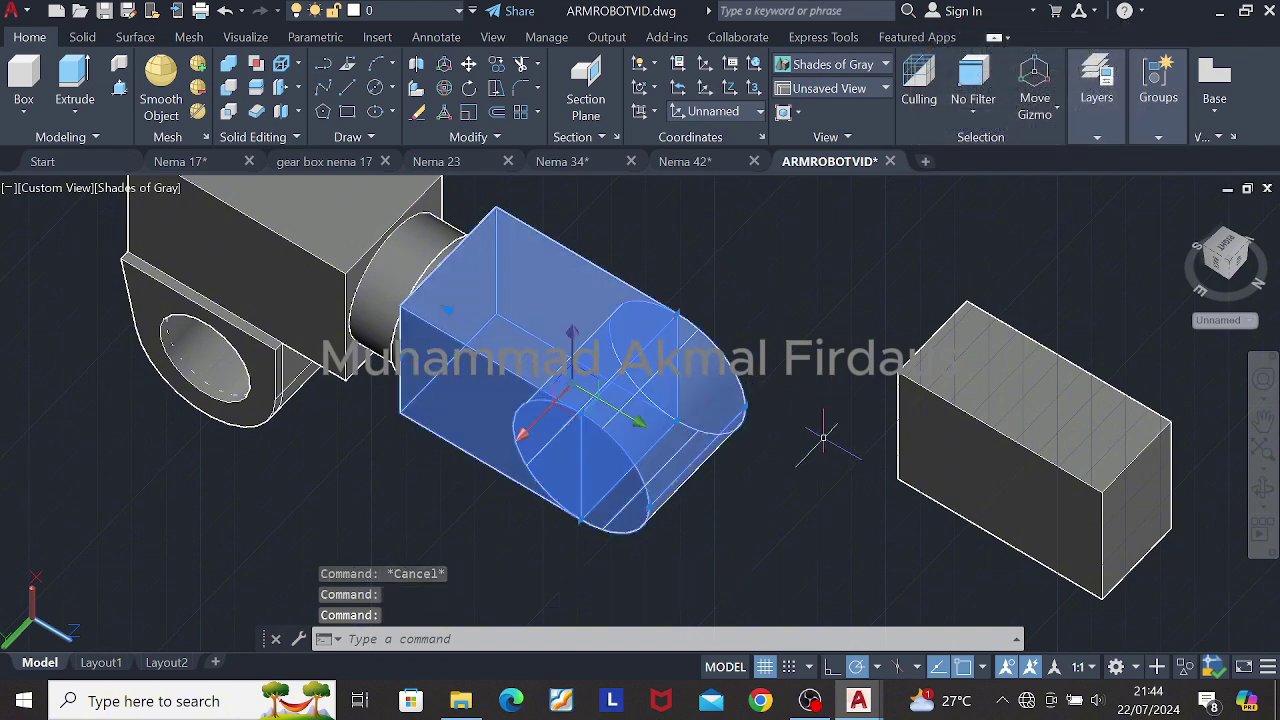
text(join)
key(Return)
key(Escape)
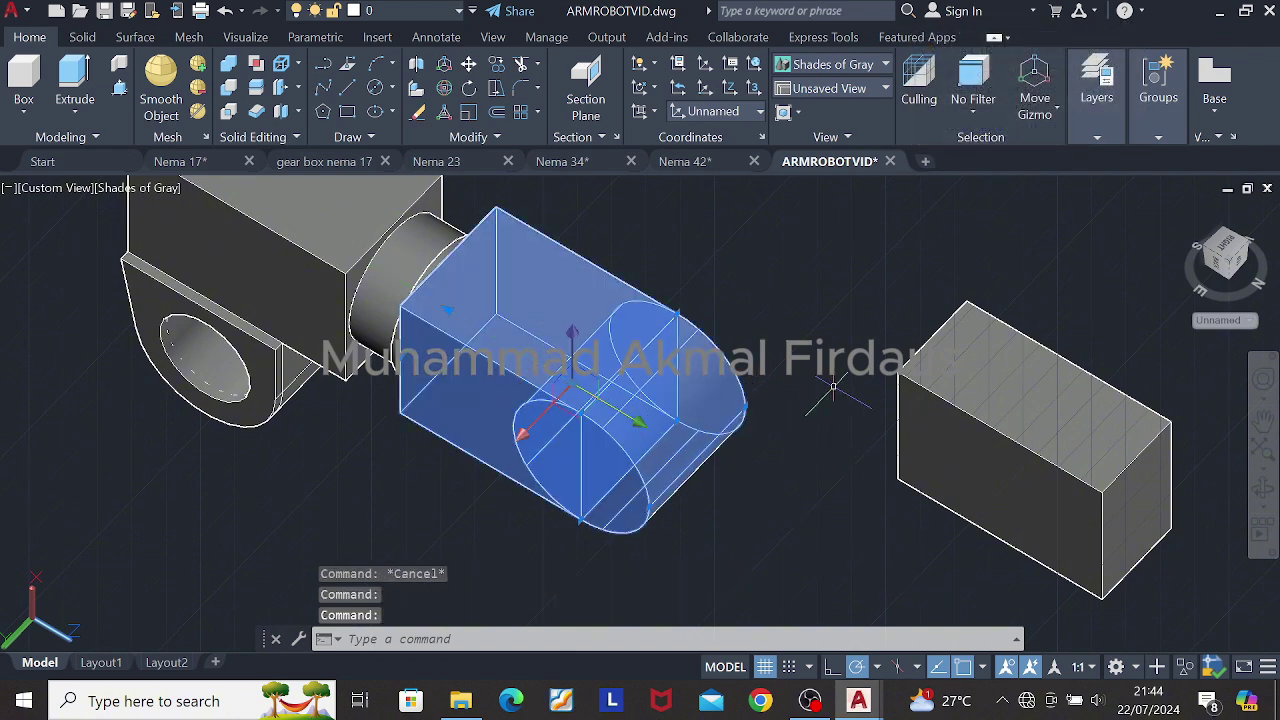
text(in)
key(Return)
click(468, 63)
click(1066, 406)
key(Escape)
click(1066, 406)
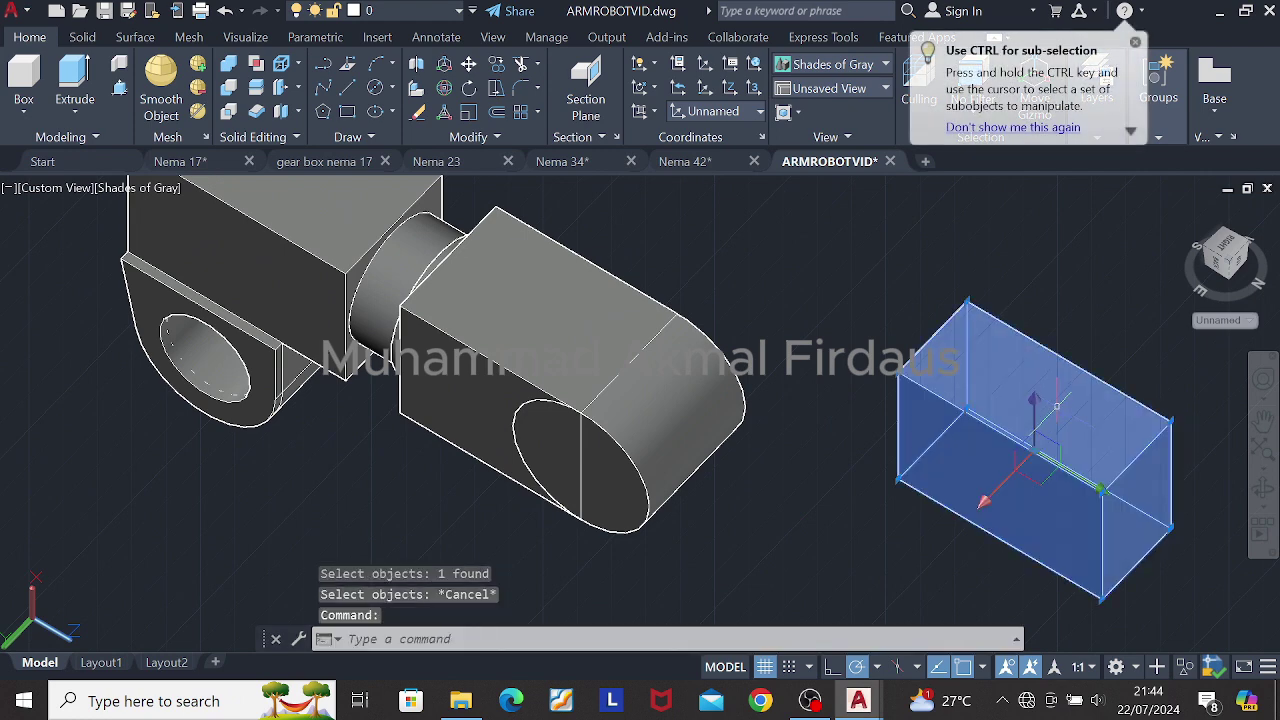
click(468, 63)
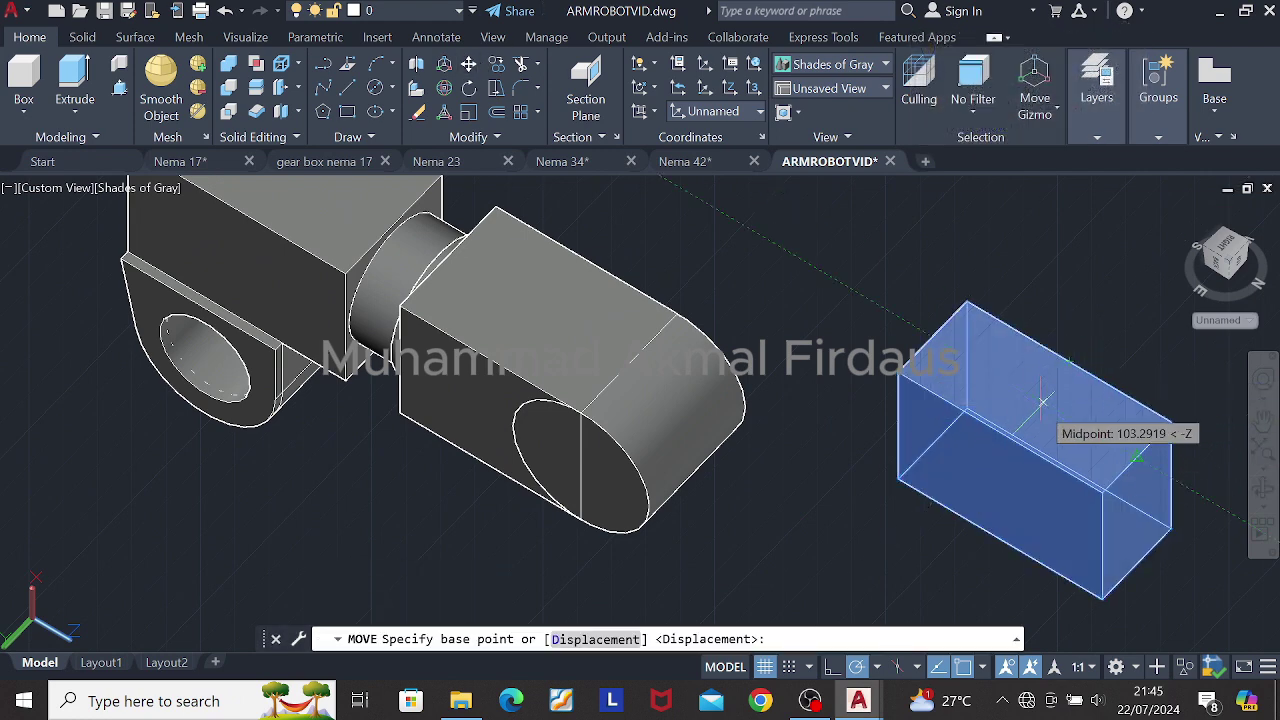
key(Escape)
Step: Draw a line across the separate block's top face between the midpoints of its two long edges
text(l)
key(Return)
click(1068, 362)
click(1000, 431)
key(Escape)
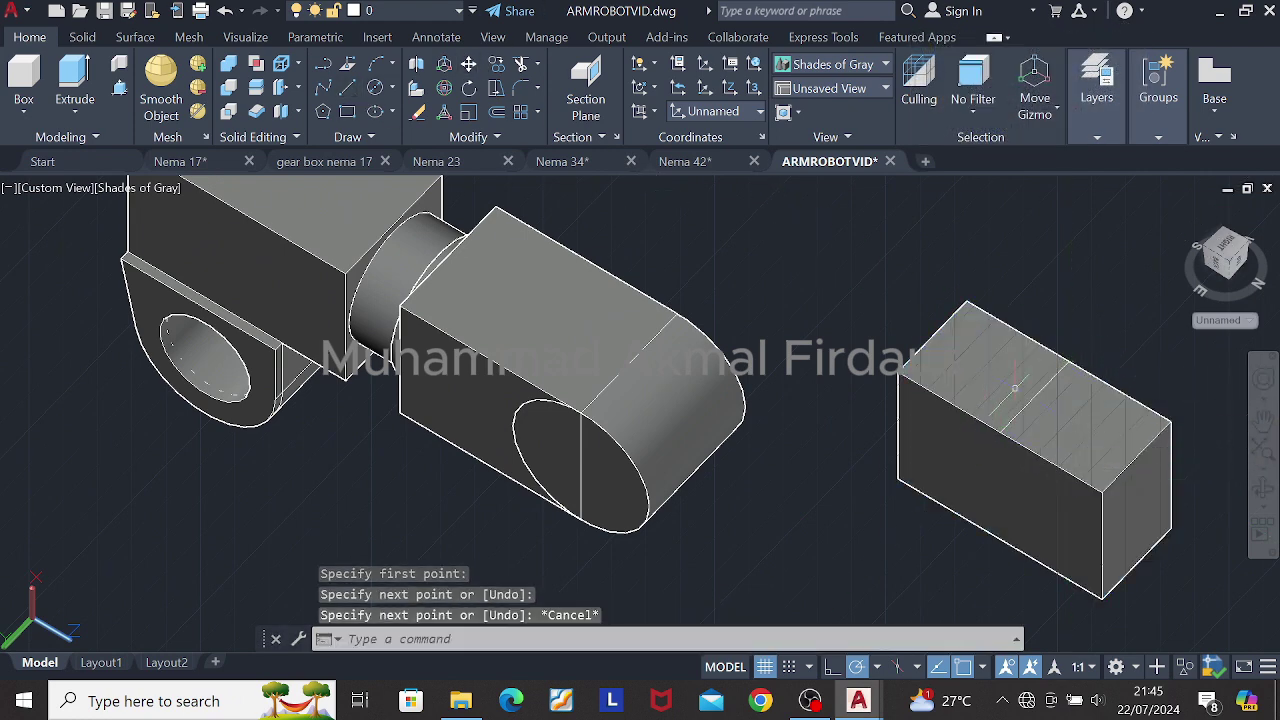
text(m)
key(Return)
key(Escape)
click(1003, 385)
key(Escape)
Step: Draw a centre line along the end box's top face from the rear edge's midpoint to the cross line's midpoint
click(350, 90)
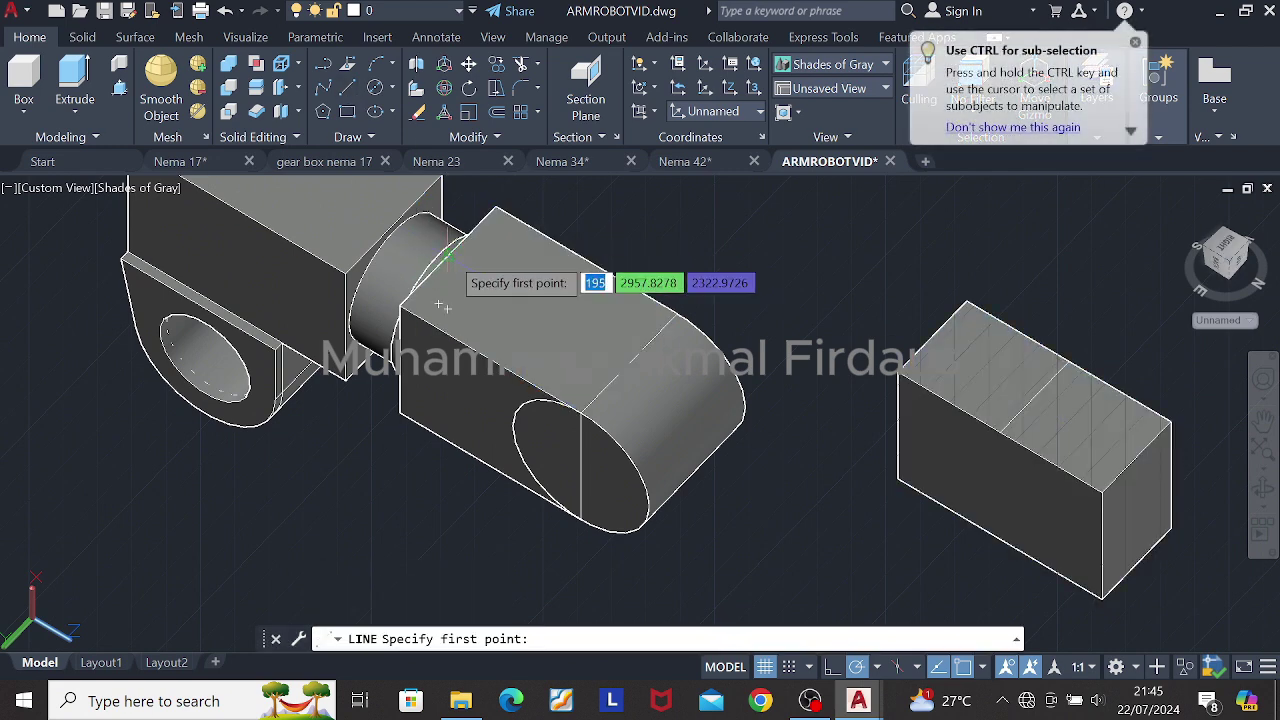
click(448, 256)
click(627, 359)
key(Escape)
Step: Move the separate block by its top line's midpoint onto the outer end of the end box's centre line
click(1030, 410)
text(m)
key(Return)
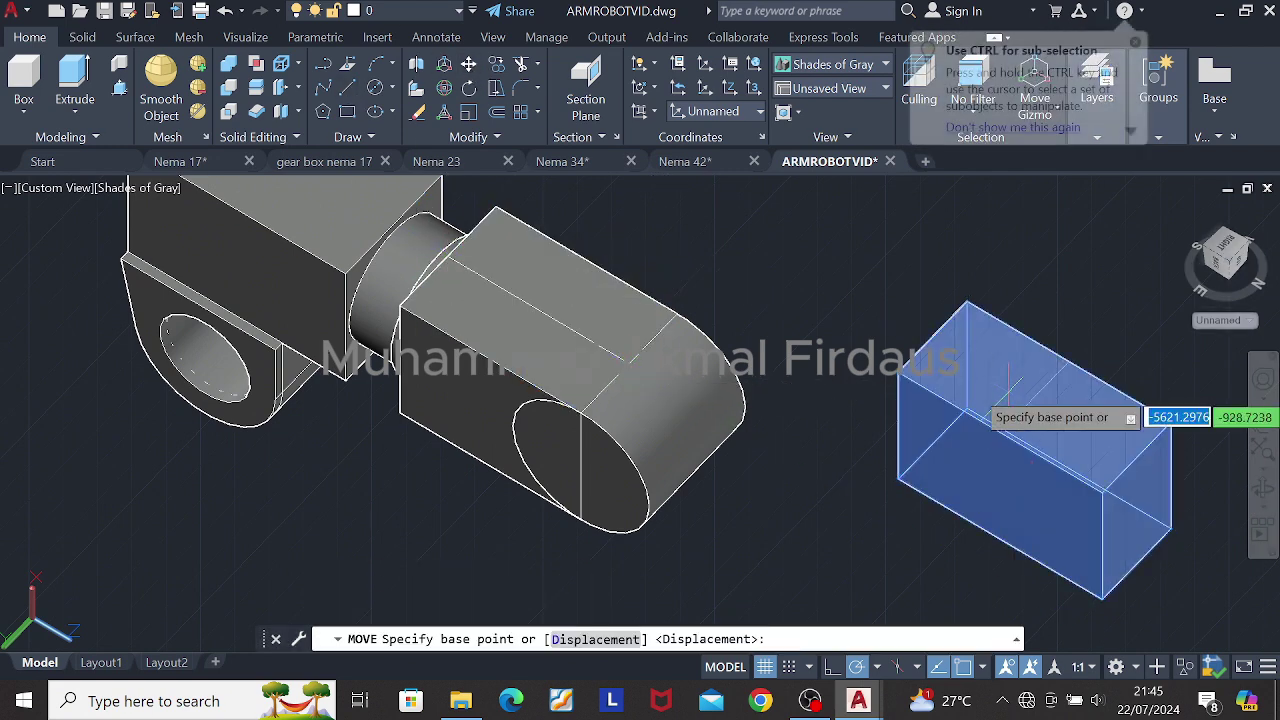
click(1033, 392)
scroll(789, 330, up, 2)
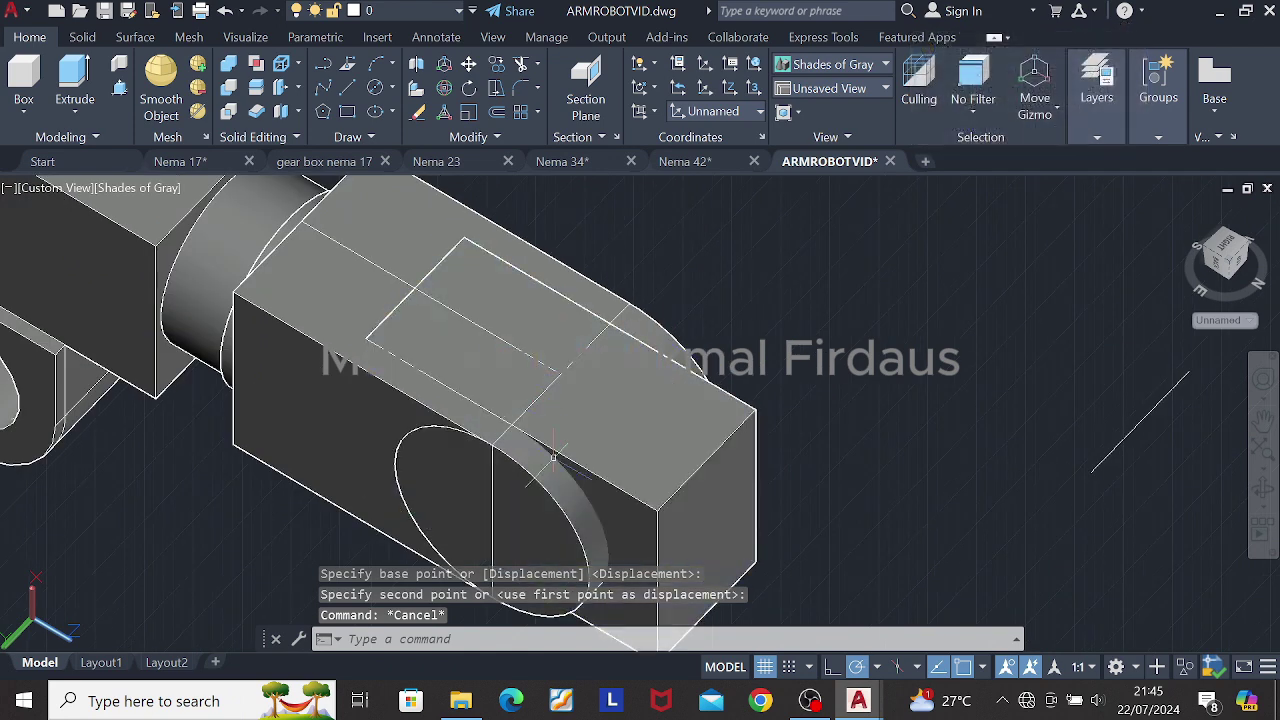
Step: Union the arm's end box with the cylinder forming its rounded end
click(493, 461)
click(685, 341)
text(union)
key(Return)
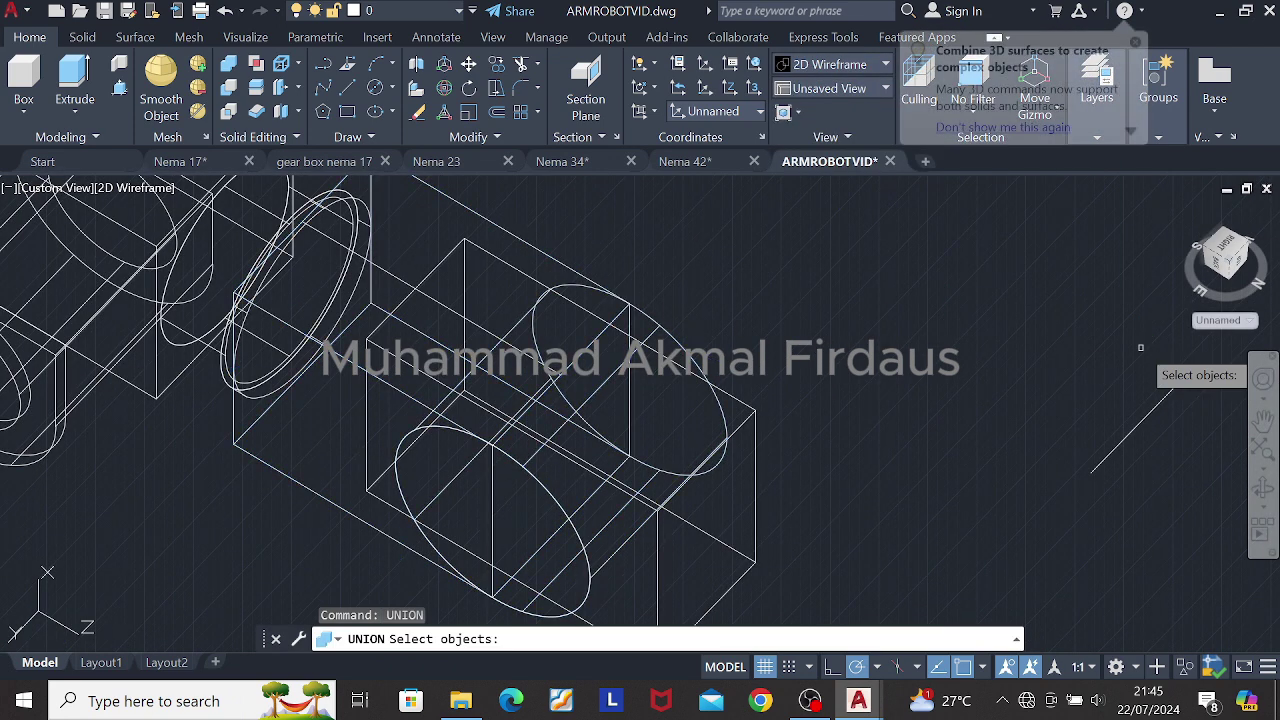
click(548, 272)
click(548, 272)
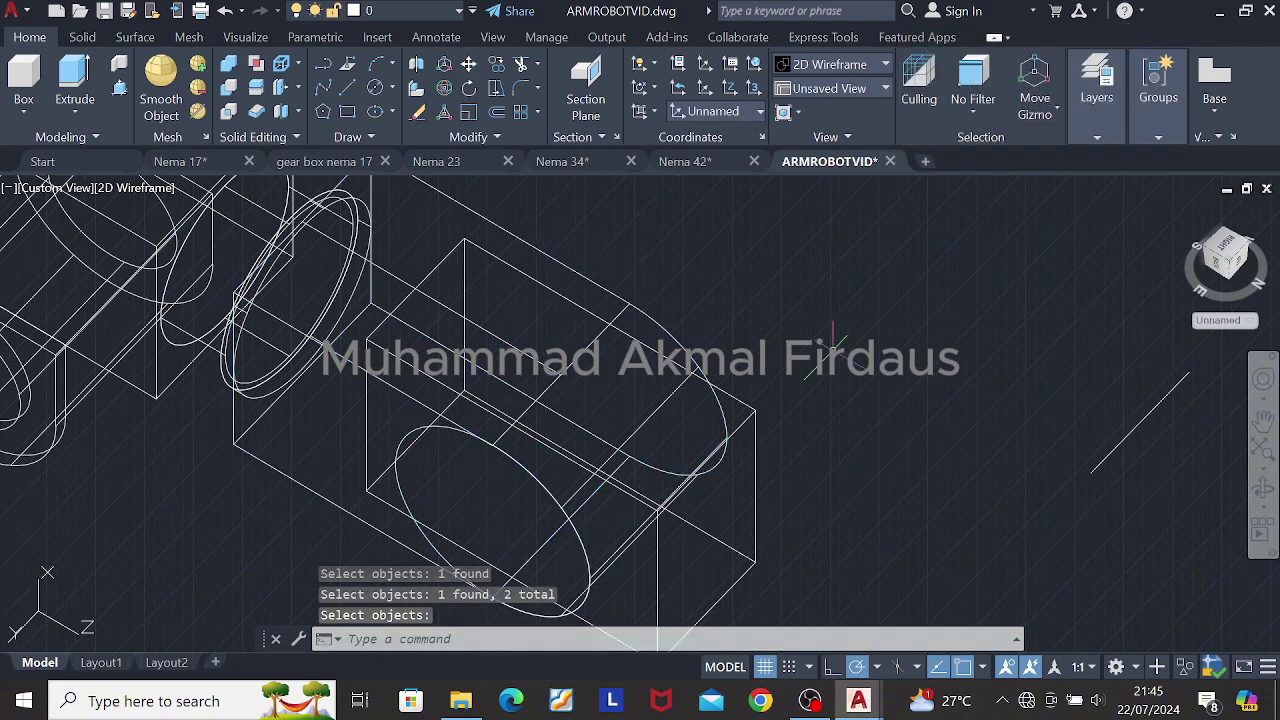
key(Return)
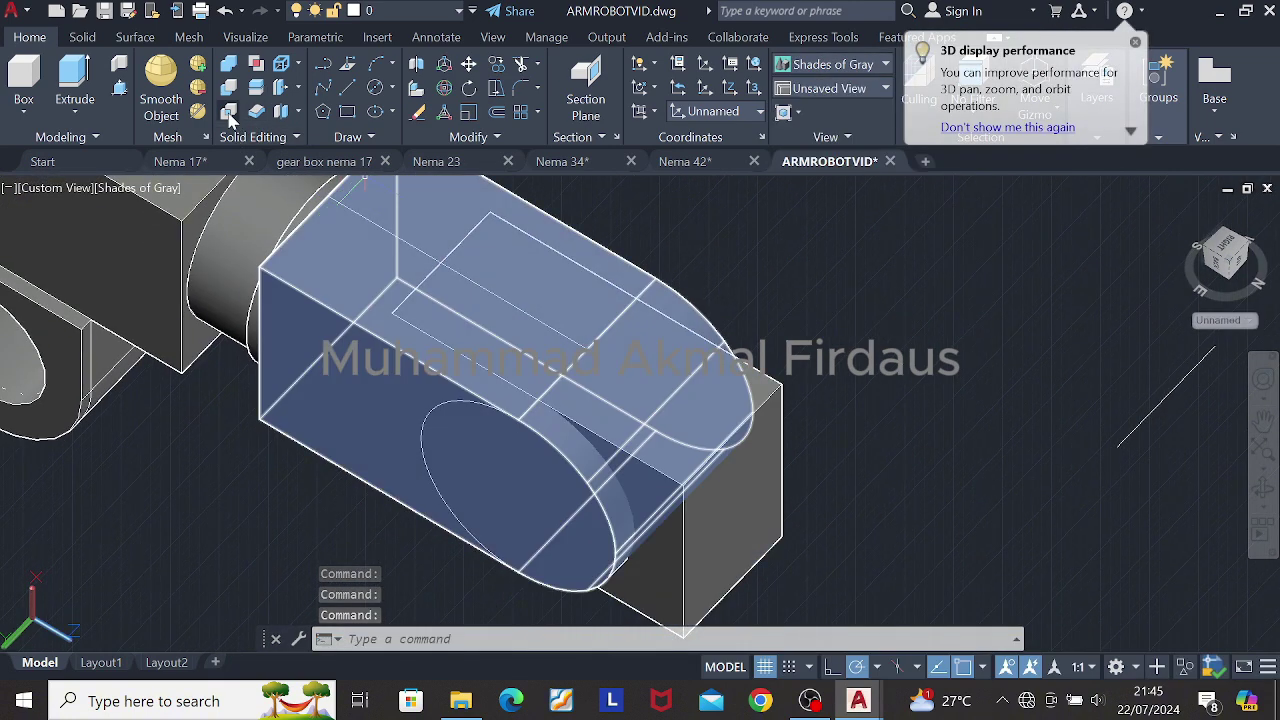
Step: Subtract the inserted block from the united end box to cut a fork slot
click(229, 89)
click(229, 89)
click(448, 432)
key(Return)
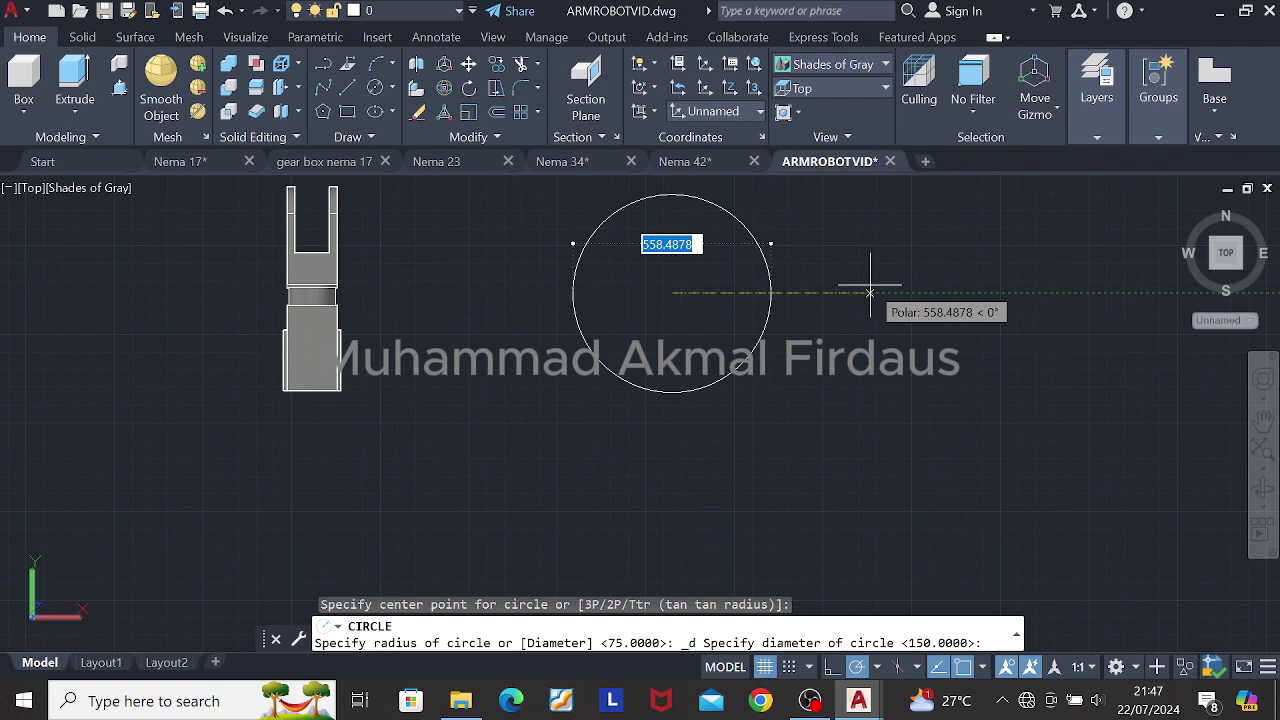
Step: Draw a circle of diameter 130 beside the forked arm and a smaller concentric circle inside it
key(Return)
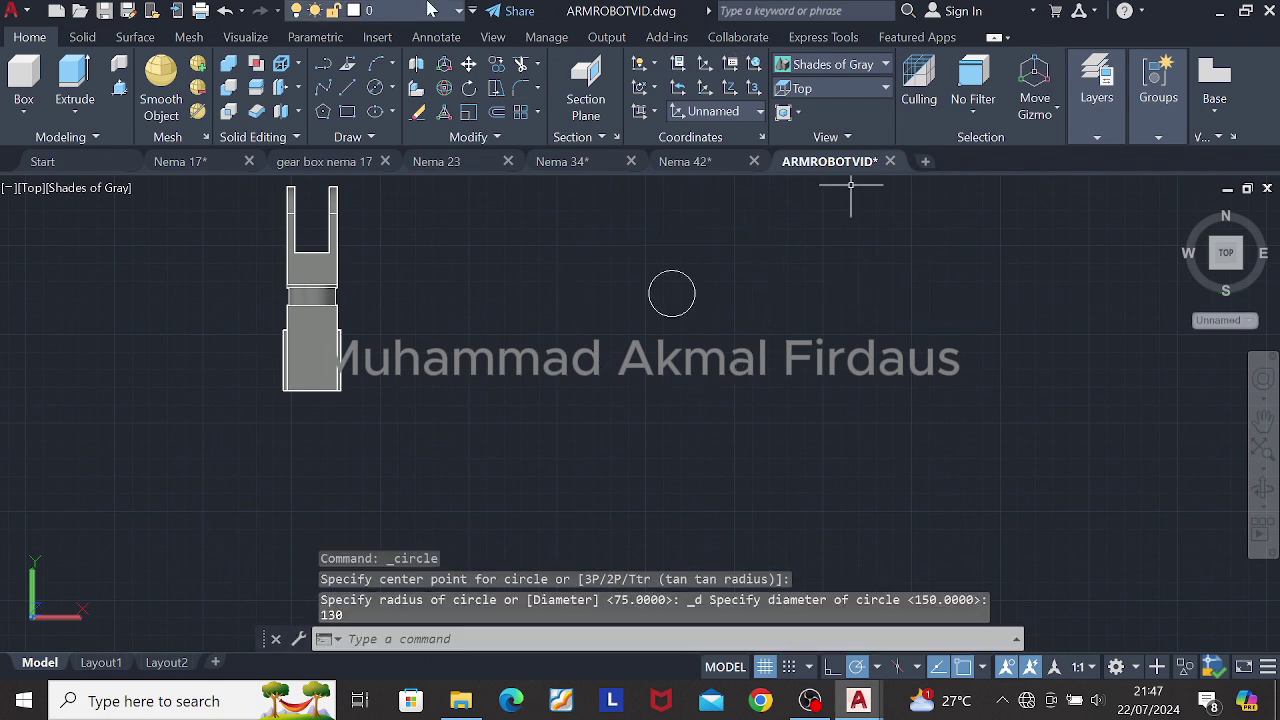
key(Return)
click(690, 293)
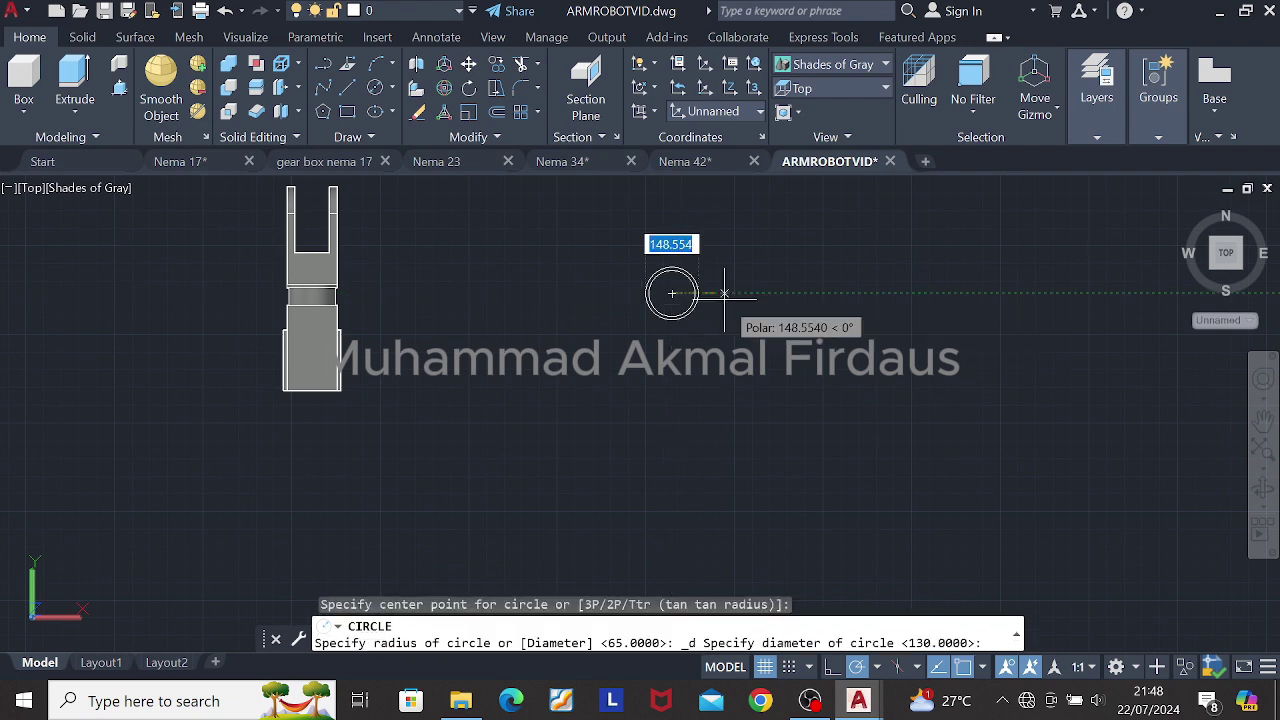
key(Return)
scroll(724, 297, up, 4)
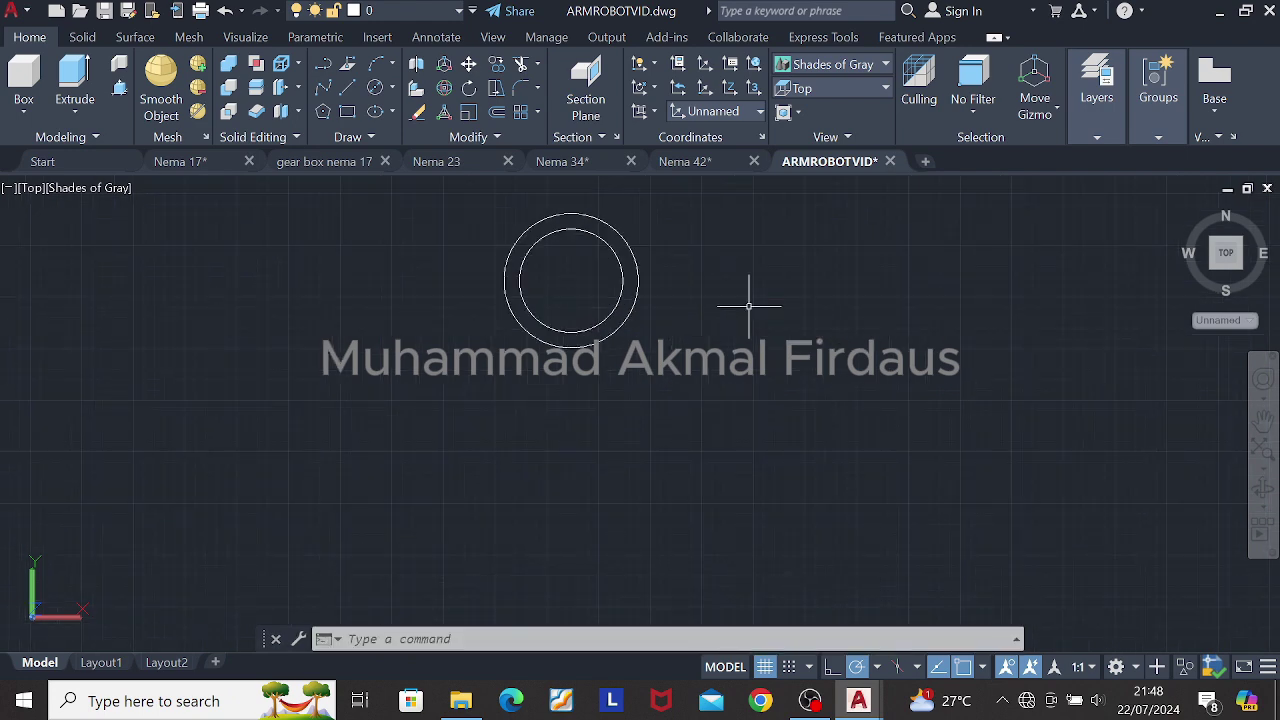
Step: Draw a line 80 long straight down from the circles' centre, followed by a horizontal segment 40 long to the right
text(l)
key(Return)
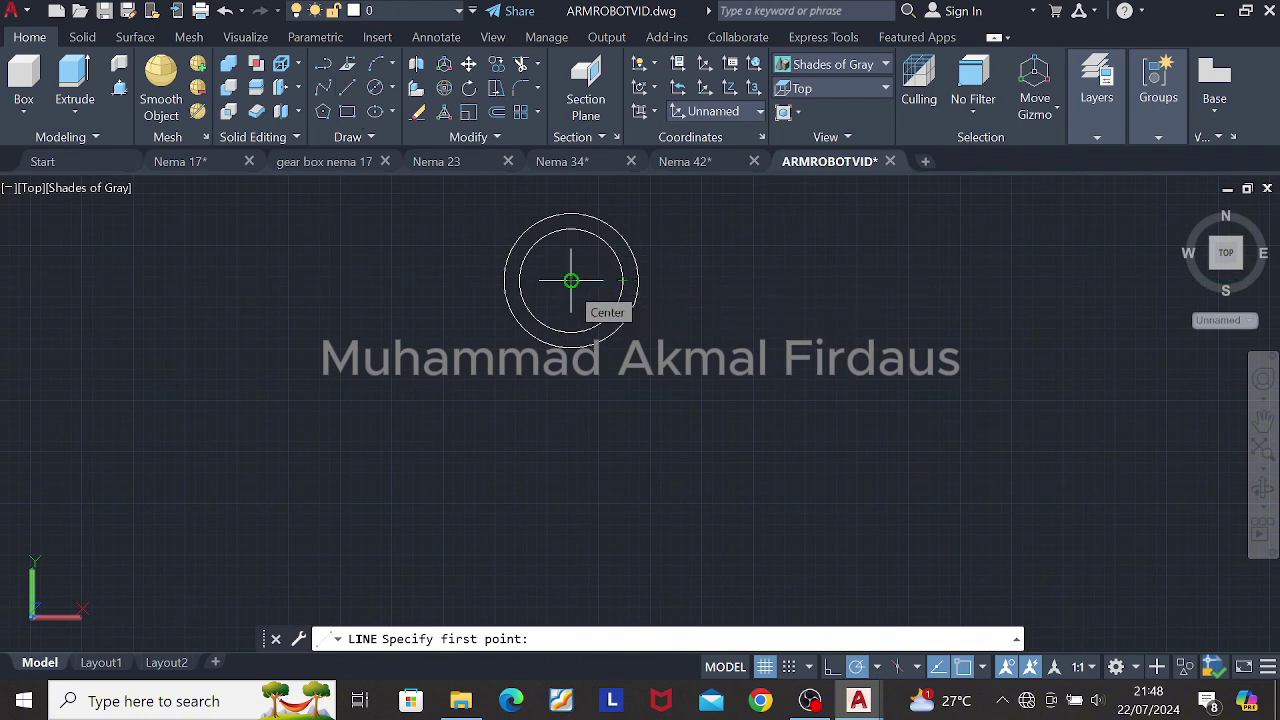
click(571, 281)
text(80)
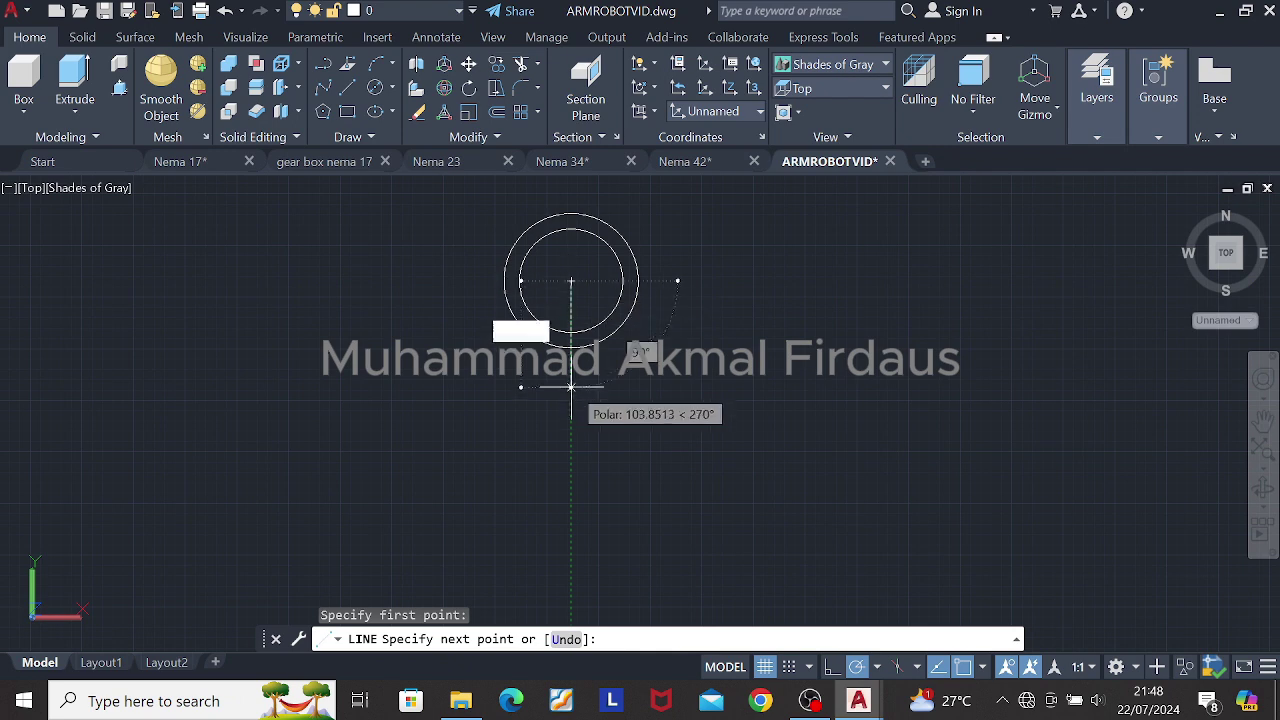
key(Return)
text(40)
key(Return)
key(Escape)
Step: Stretch the horizontal line's inner end 40 to the left, past the vertical line
click(598, 363)
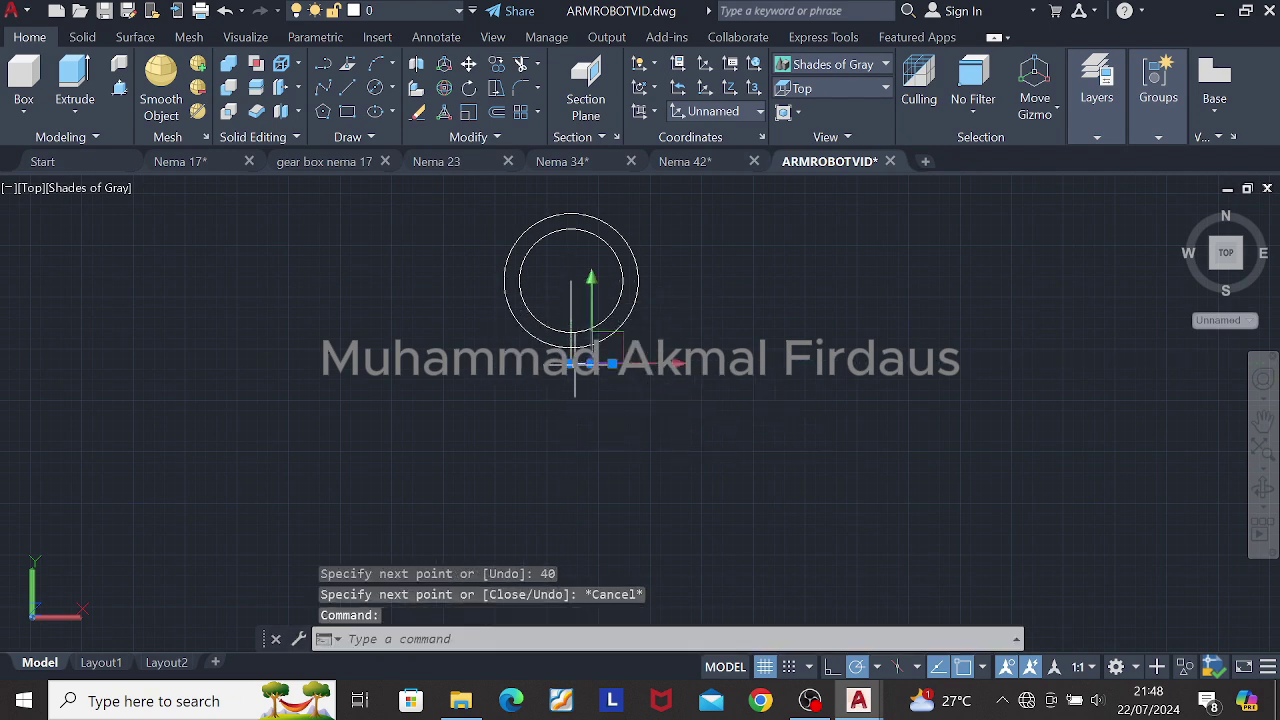
click(571, 363)
text(40)
key(Return)
key(Escape)
Step: Draw a line from the horizontal line's right end up to the outer circle
scroll(586, 364, up, 4)
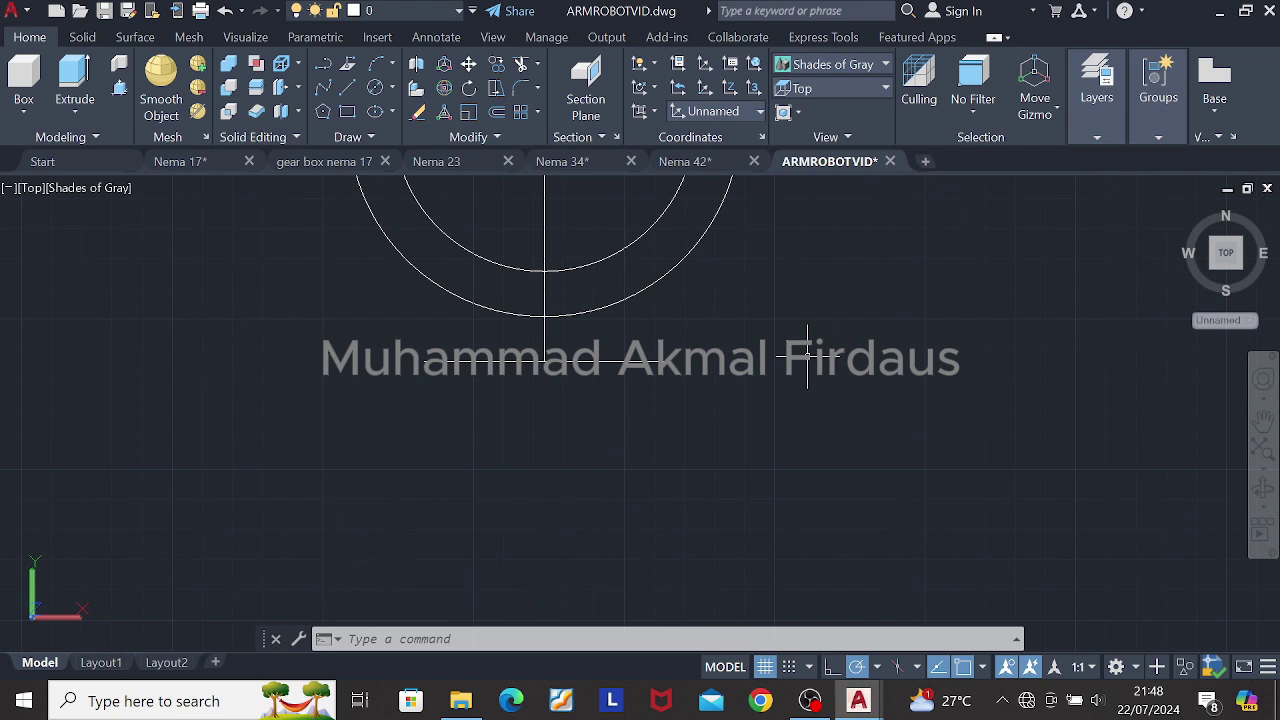
middle_drag(677, 301, 763, 409)
scroll(629, 246, down, 3)
click(347, 88)
click(677, 334)
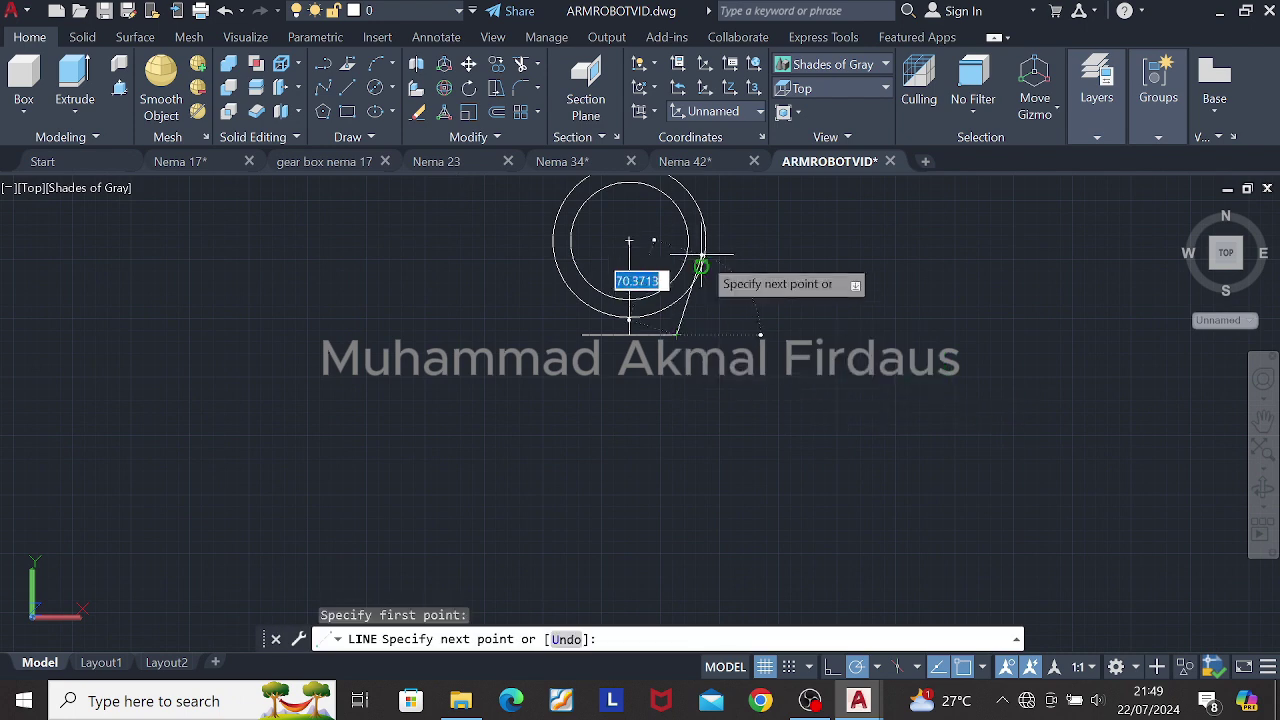
Step: Draw slanted lines from both ends of the short base line, each meeting the outer circle tangentially
click(702, 258)
key(Escape)
click(347, 88)
click(583, 334)
click(557, 267)
key(Escape)
Step: Remove the vertical centre line and trim the outer circle's arc between the slanted side lines
scroll(779, 276, up, 2)
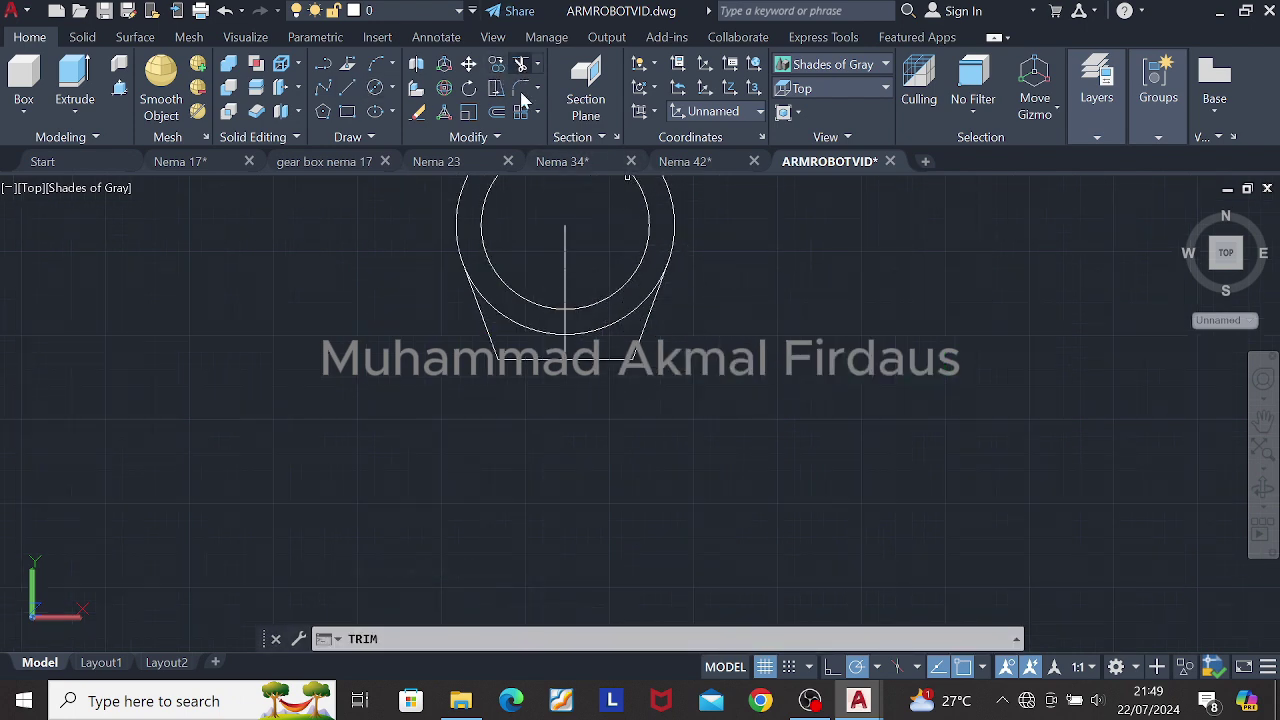
key(Escape)
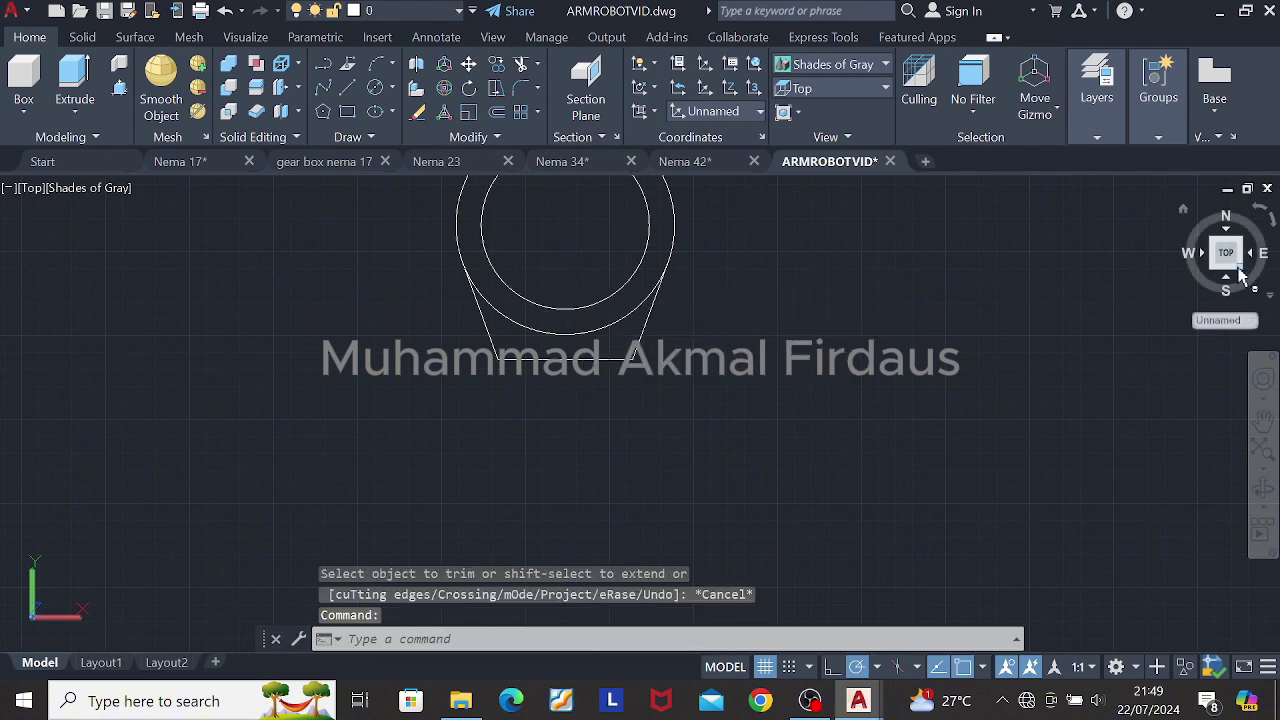
key(Escape)
scroll(809, 374, down, 2)
key(Escape)
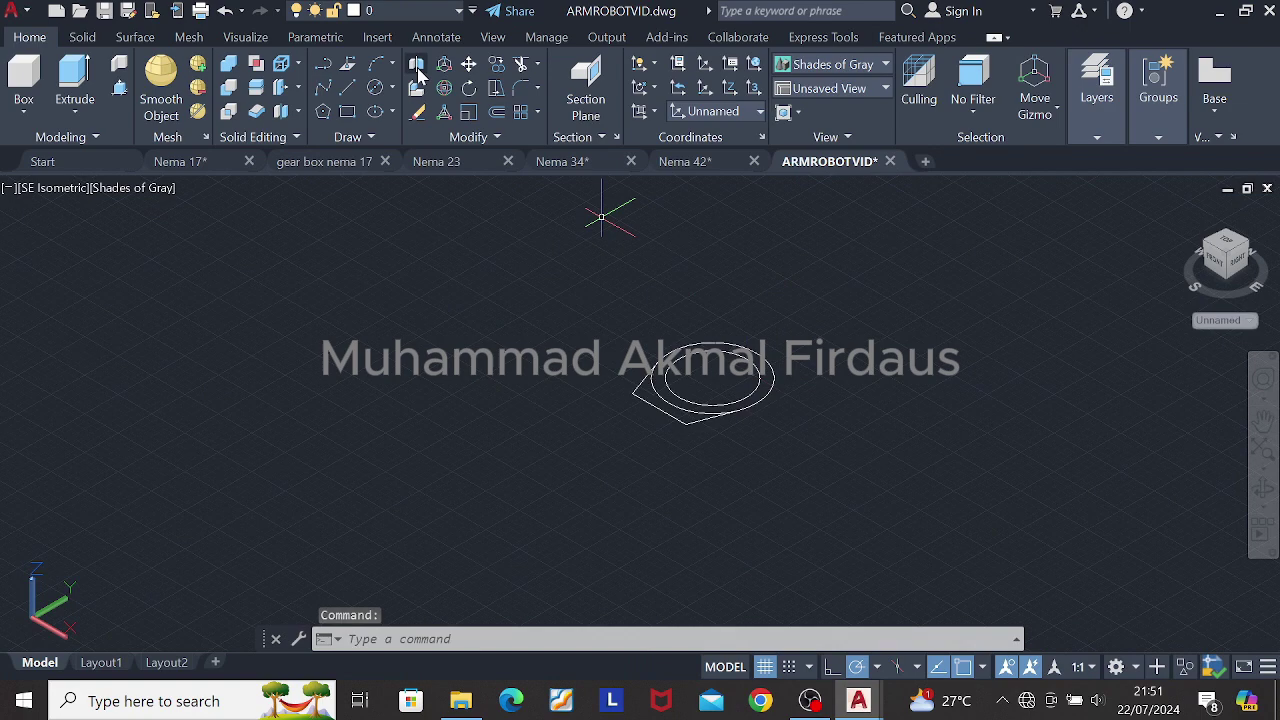
click(522, 66)
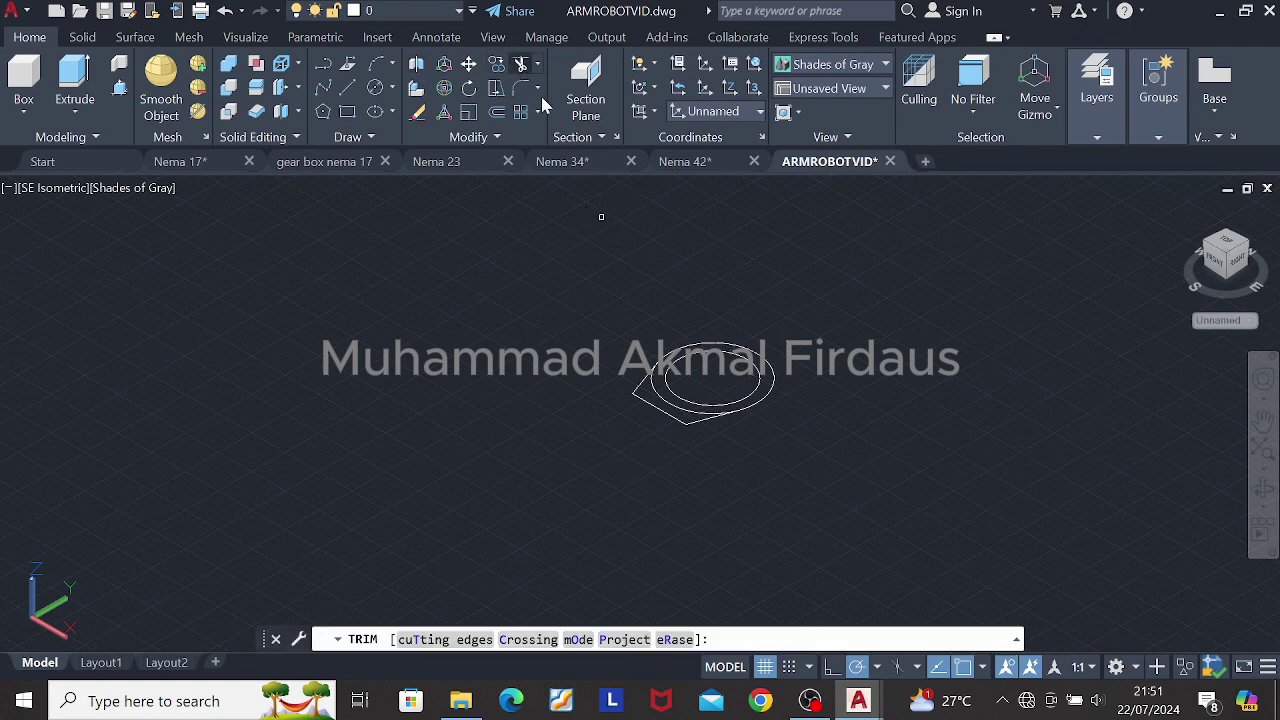
click(680, 411)
key(Escape)
Step: Stand the whole flat profile upright with 3D Rotate
click(743, 387)
click(754, 376)
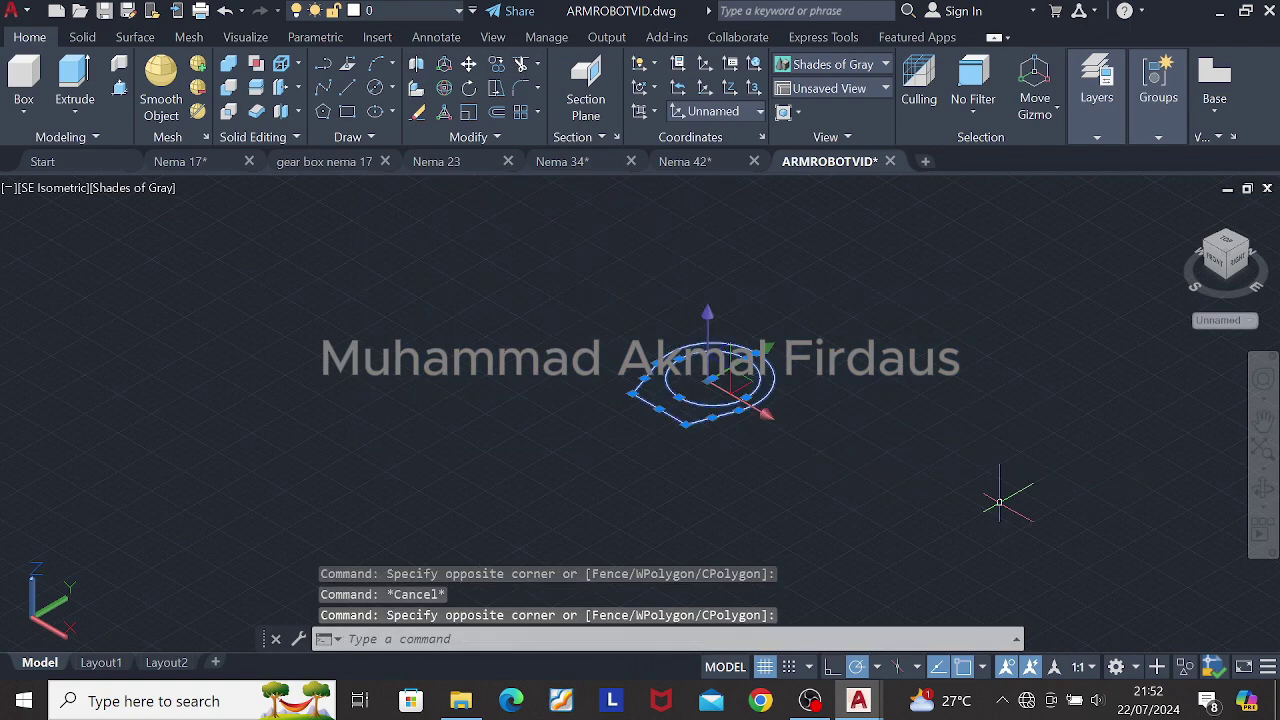
click(444, 88)
click(702, 323)
click(708, 272)
key(Escape)
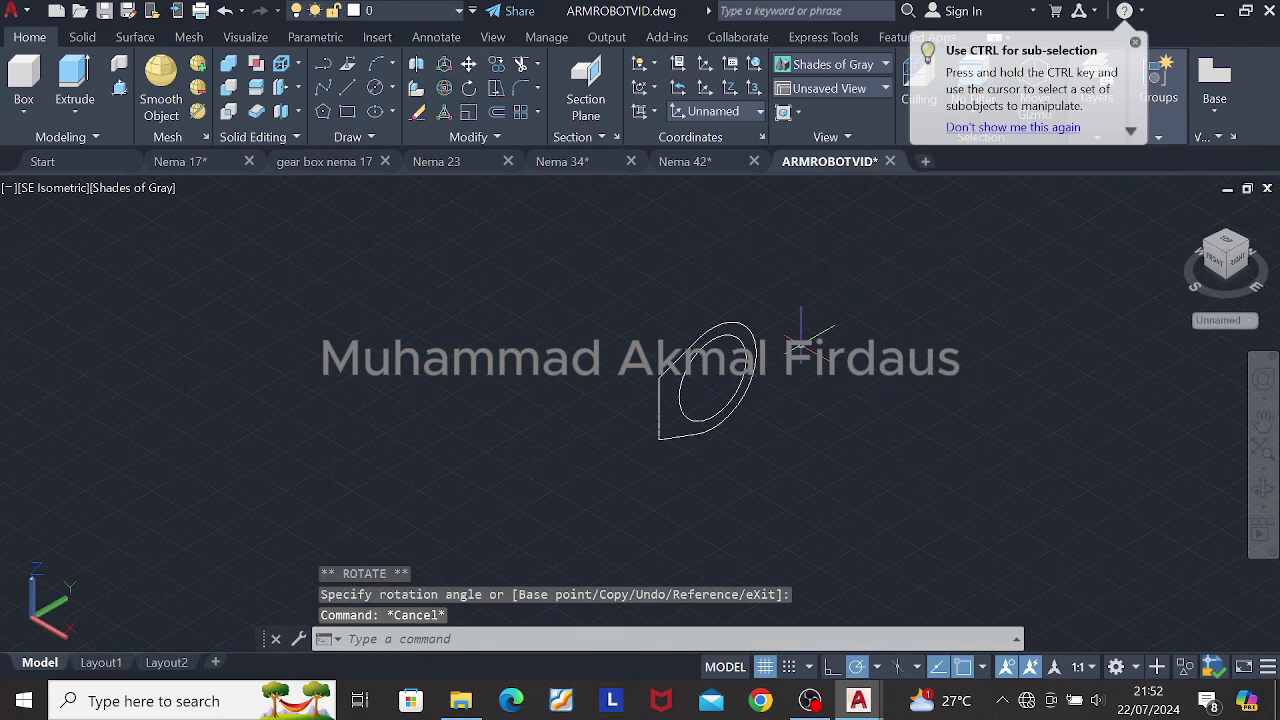
Step: Turn the upright profile around the red X axis with 3D Rotate so its flat base faces the opposite way
scroll(804, 345, down, 5)
shift+middle_drag(800, 347, 771, 323)
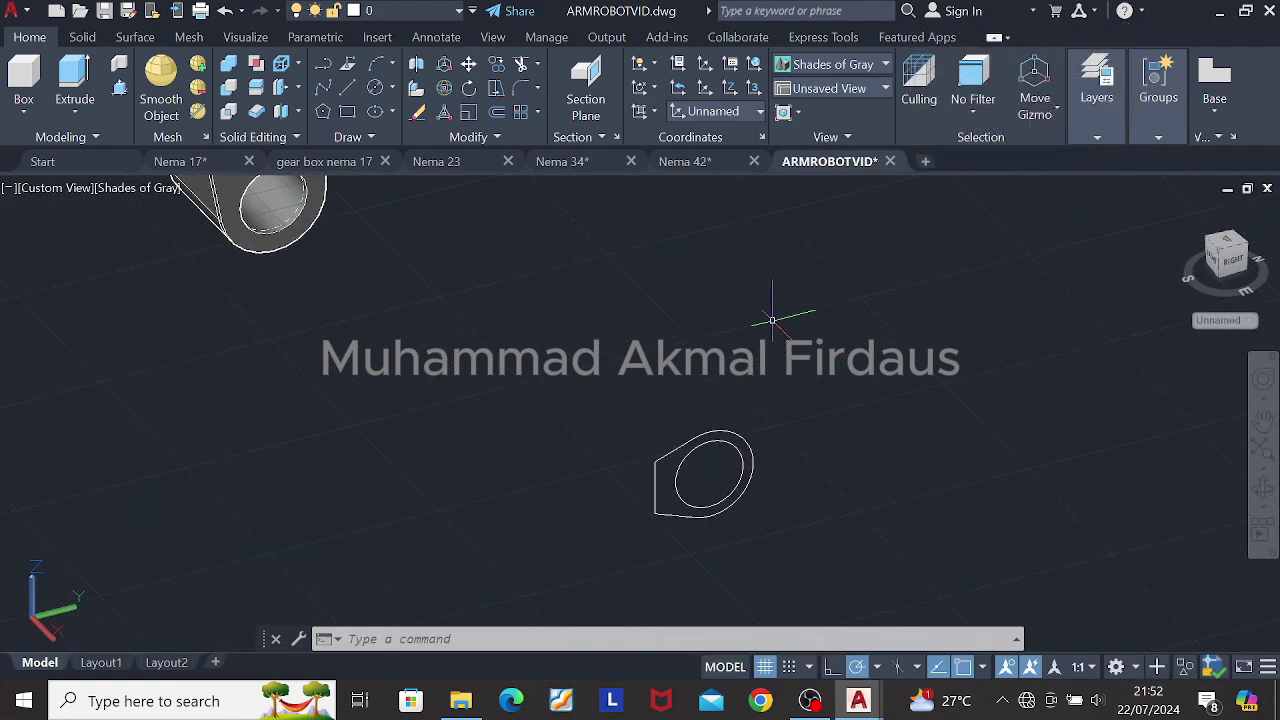
click(600, 417)
click(834, 556)
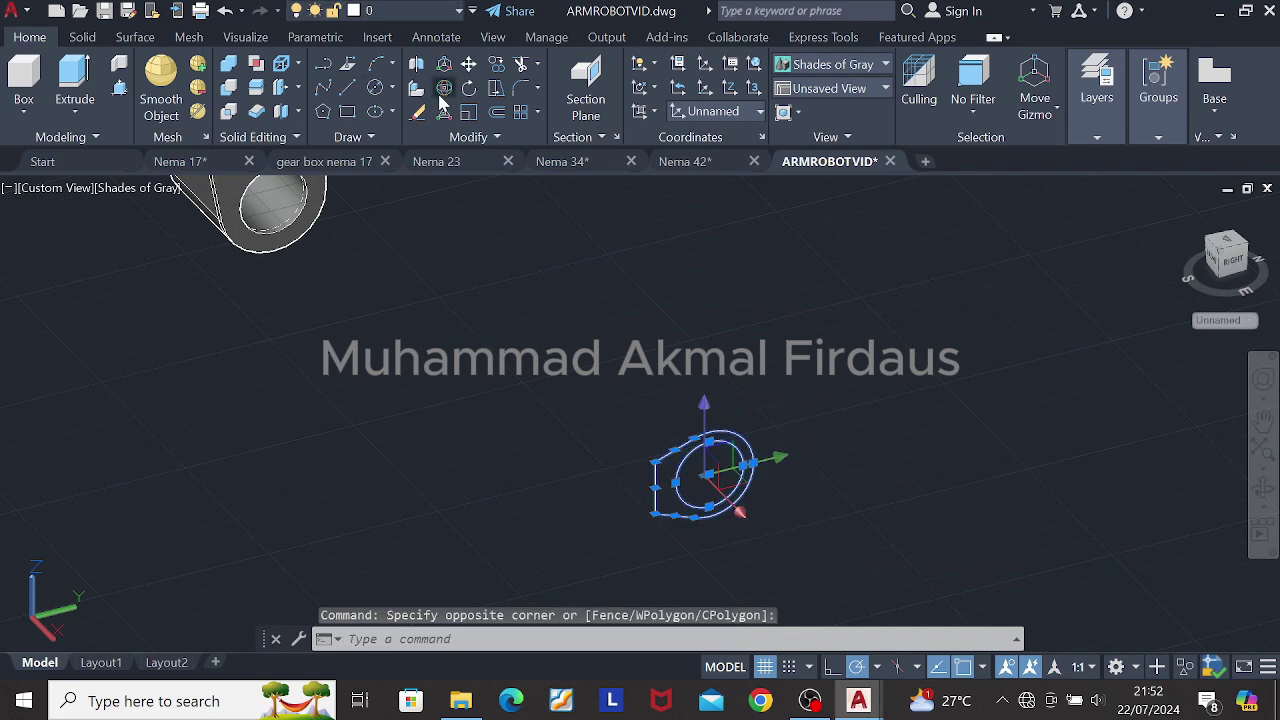
click(444, 88)
click(700, 462)
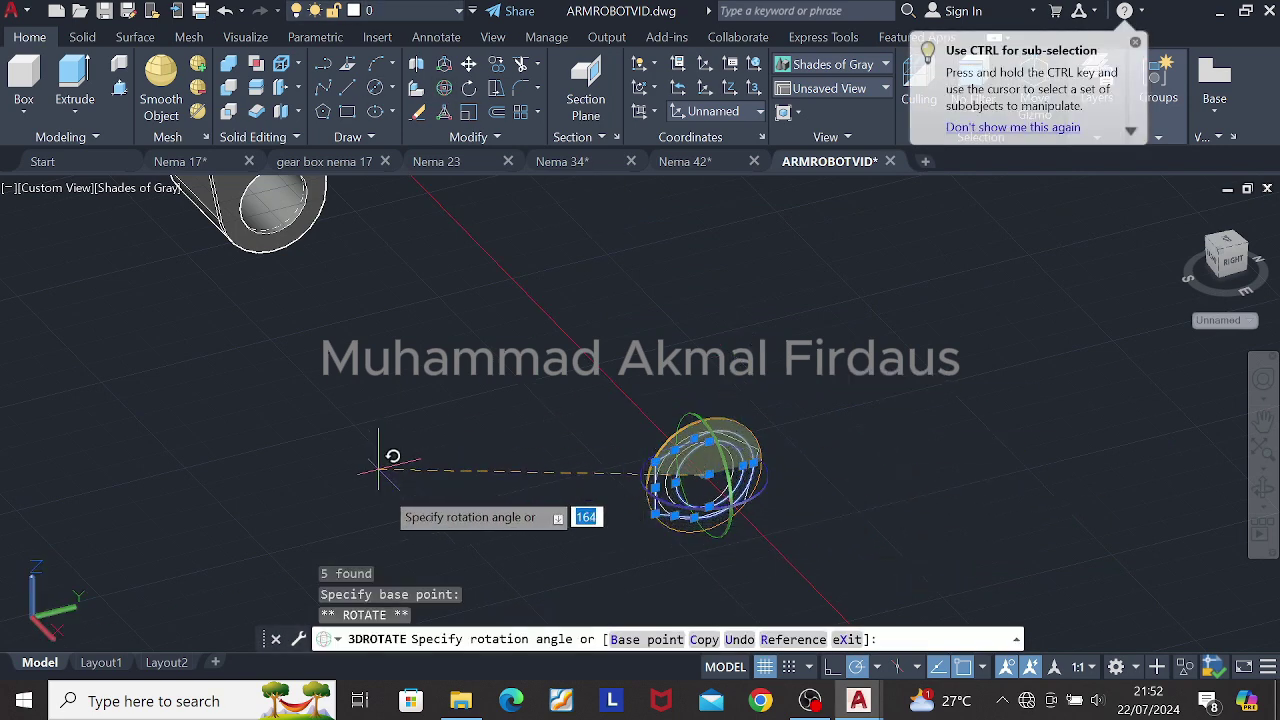
key(Escape)
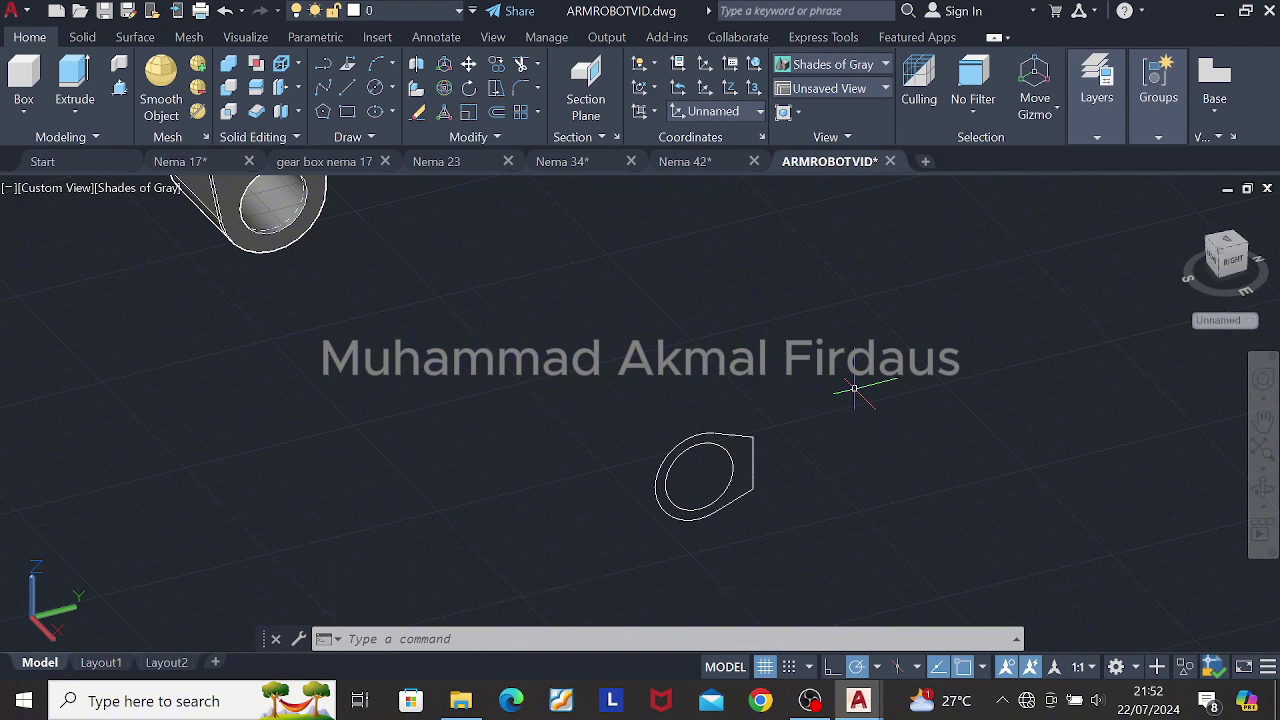
Step: Join the profile's outline segments into one object
click(536, 380)
click(871, 543)
text(joi)
key(Return)
Step: Extrude the profile 100 units with Presspull
click(119, 88)
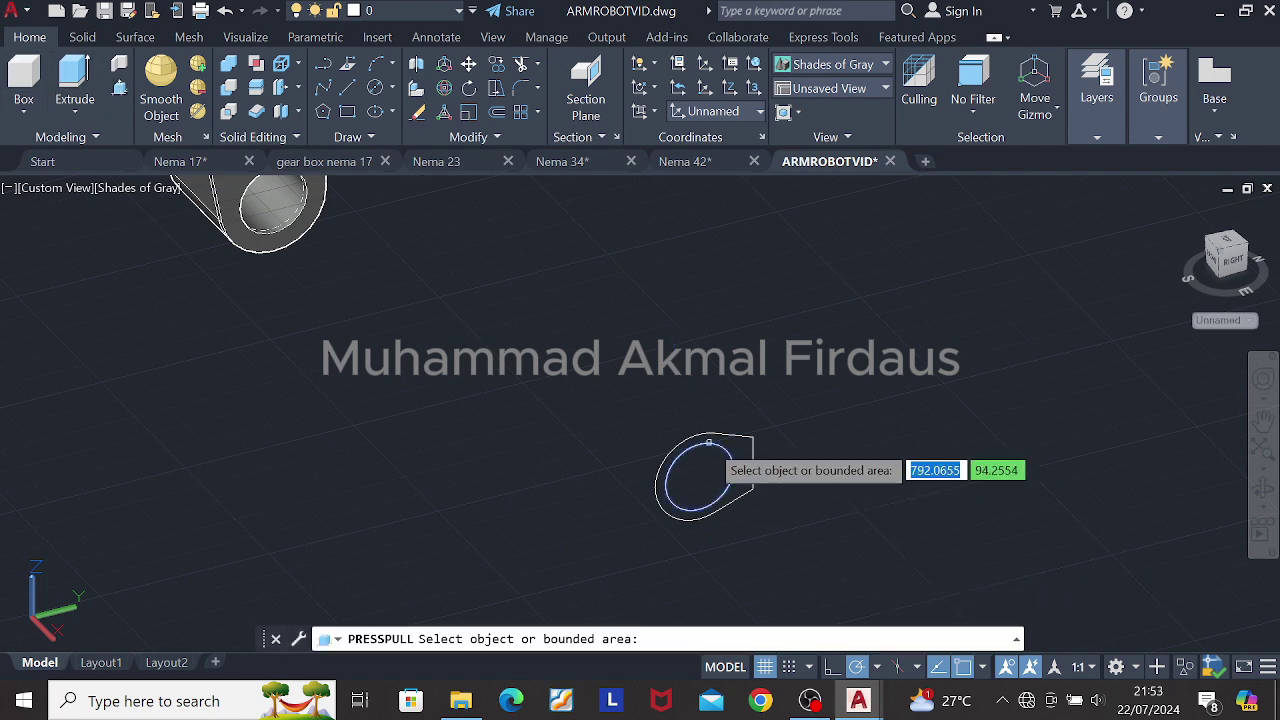
click(700, 475)
text(100)
key(Return)
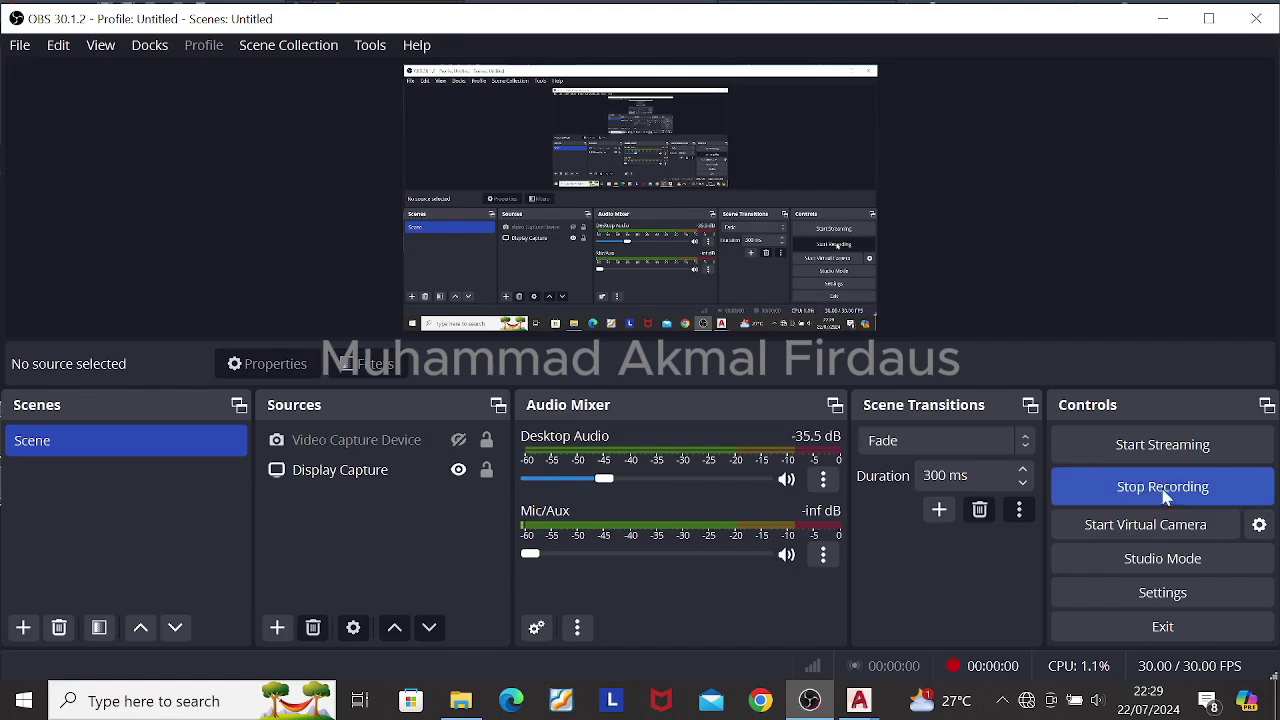
Step: Switch to ARMROBOTVID.dwg in AutoCAD and move the knuckle part with its boss into the fork, aligned with the fork's hole centre
mouse_move(858, 700)
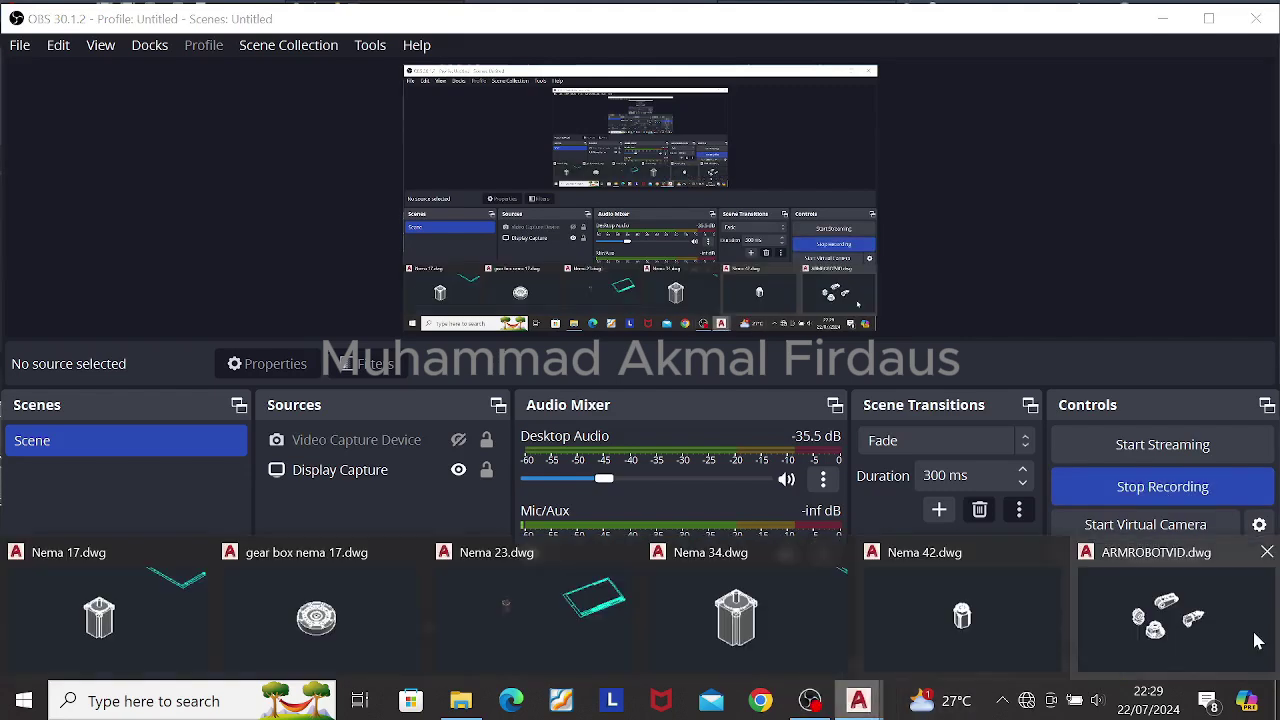
click(1177, 610)
click(606, 414)
click(803, 526)
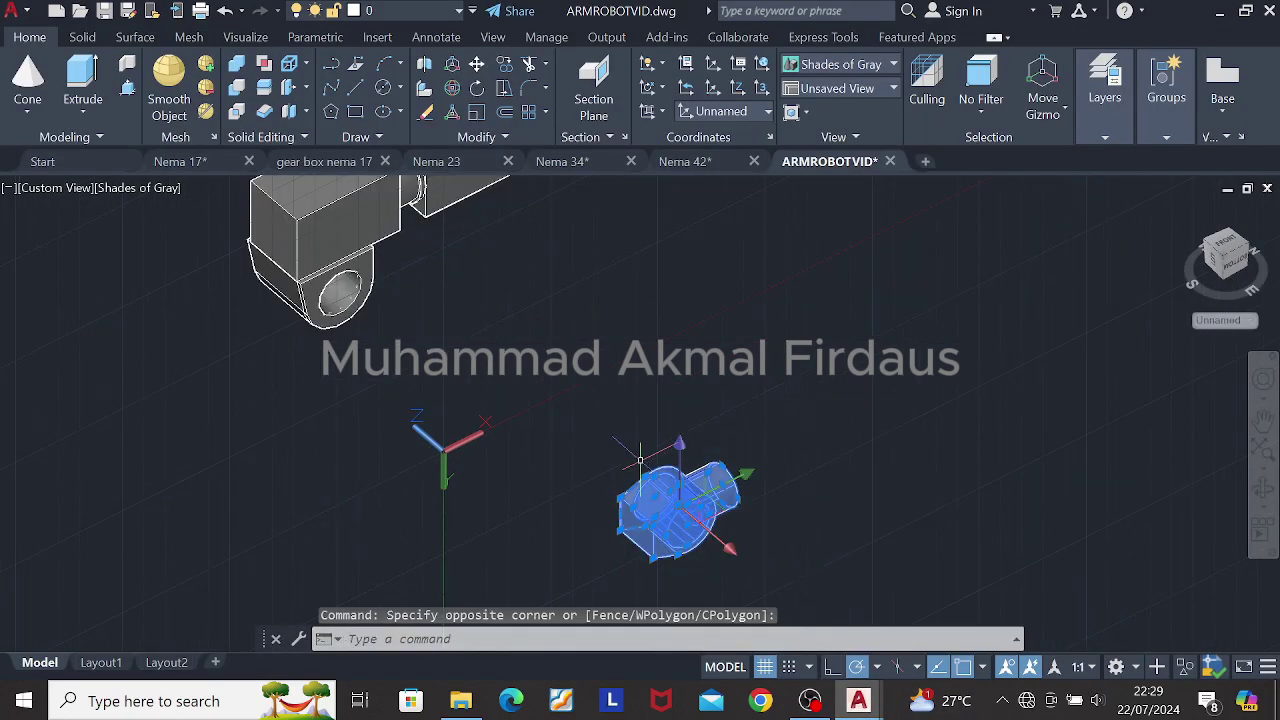
click(477, 63)
click(688, 524)
middle_drag(530, 230, 575, 500)
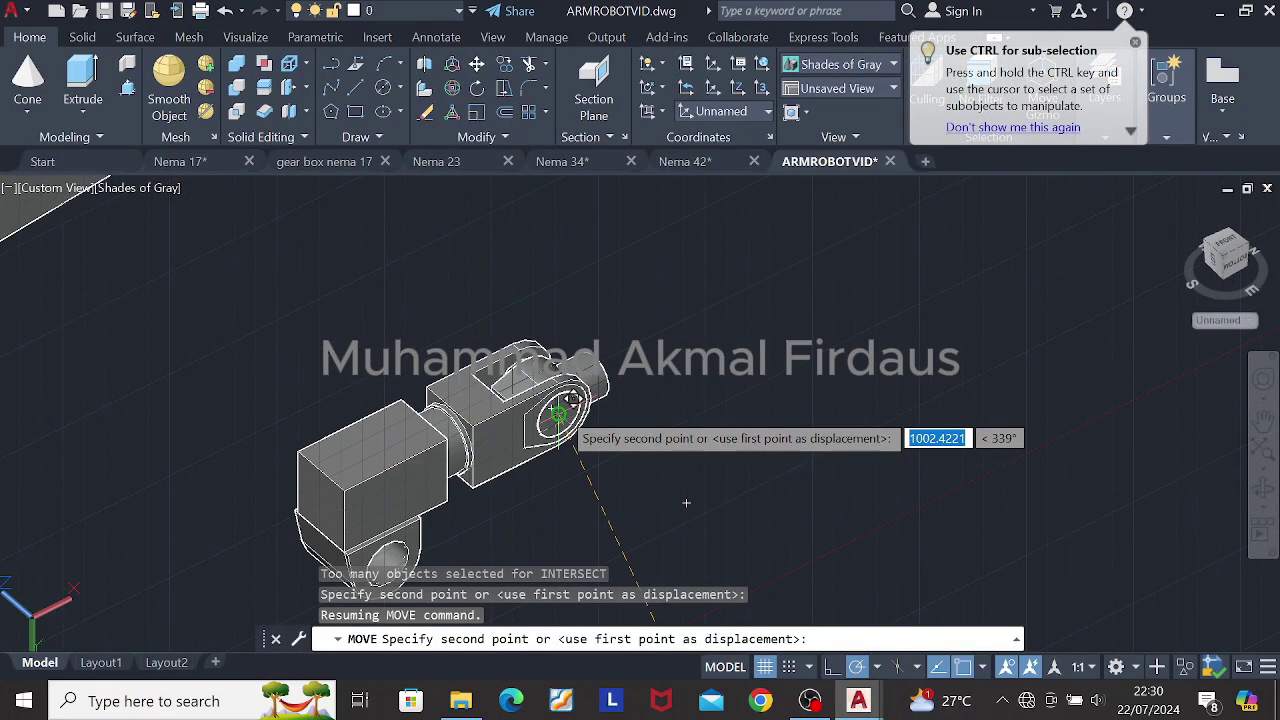
click(553, 404)
key(Escape)
Step: Presspull the knuckle's circular face outward into the hole on one side of the fork
shift+middle_drag(640, 430, 420, 440)
shift+middle_drag(560, 430, 650, 400)
click(605, 420)
key(Escape)
shift+middle_drag(609, 320, 540, 420)
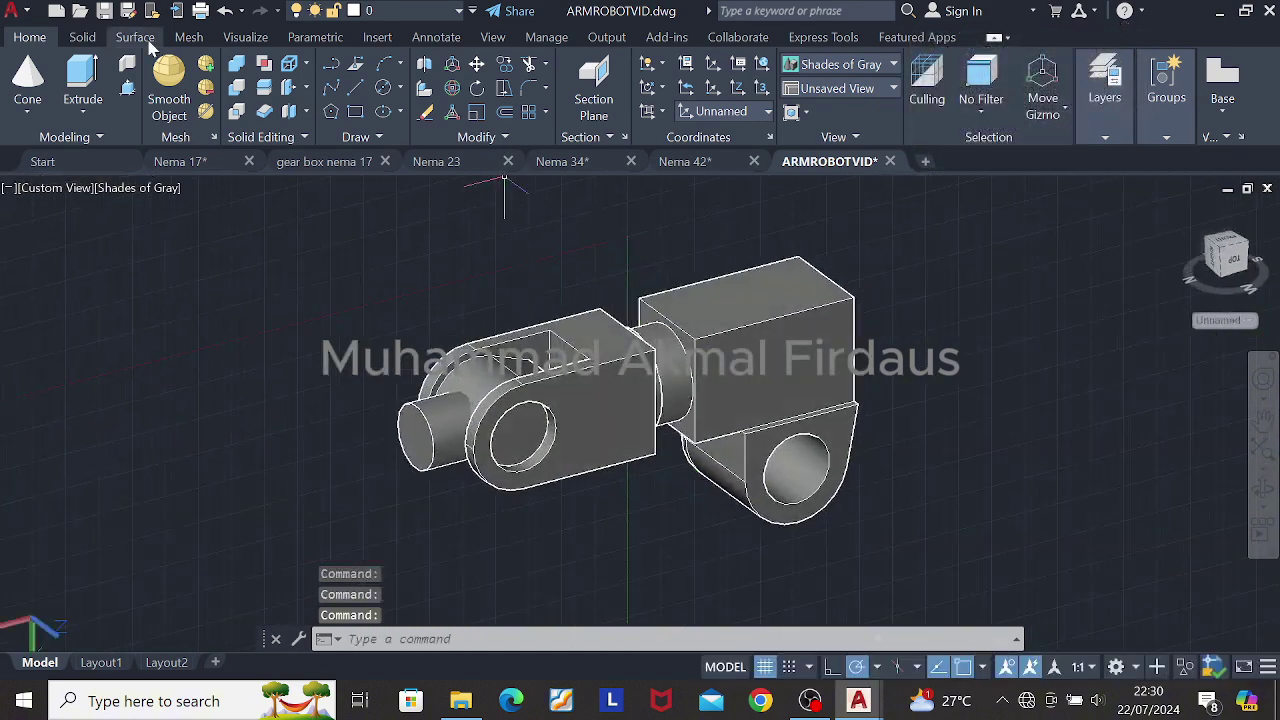
click(137, 88)
click(524, 408)
click(522, 428)
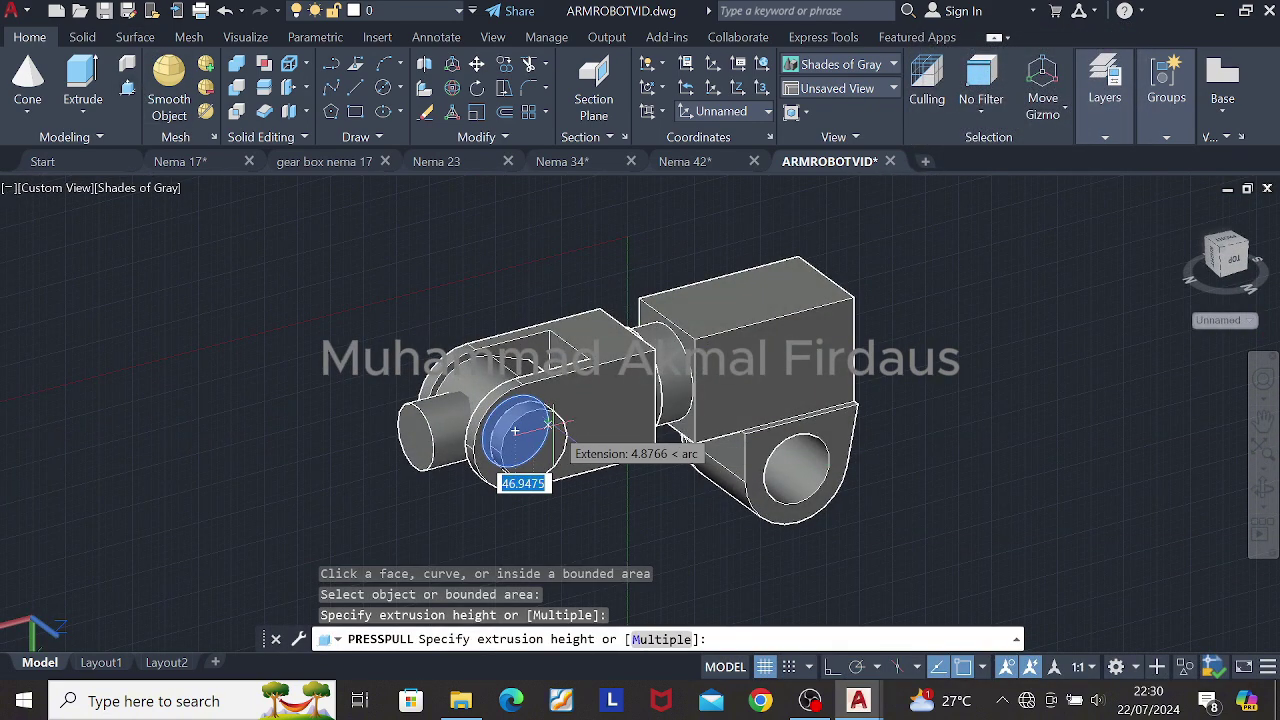
key(Return)
key(Return)
Step: Presspull the knuckle's circular face 20 units into the hole on the fork's other side
shift+middle_drag(555, 432, 431, 185)
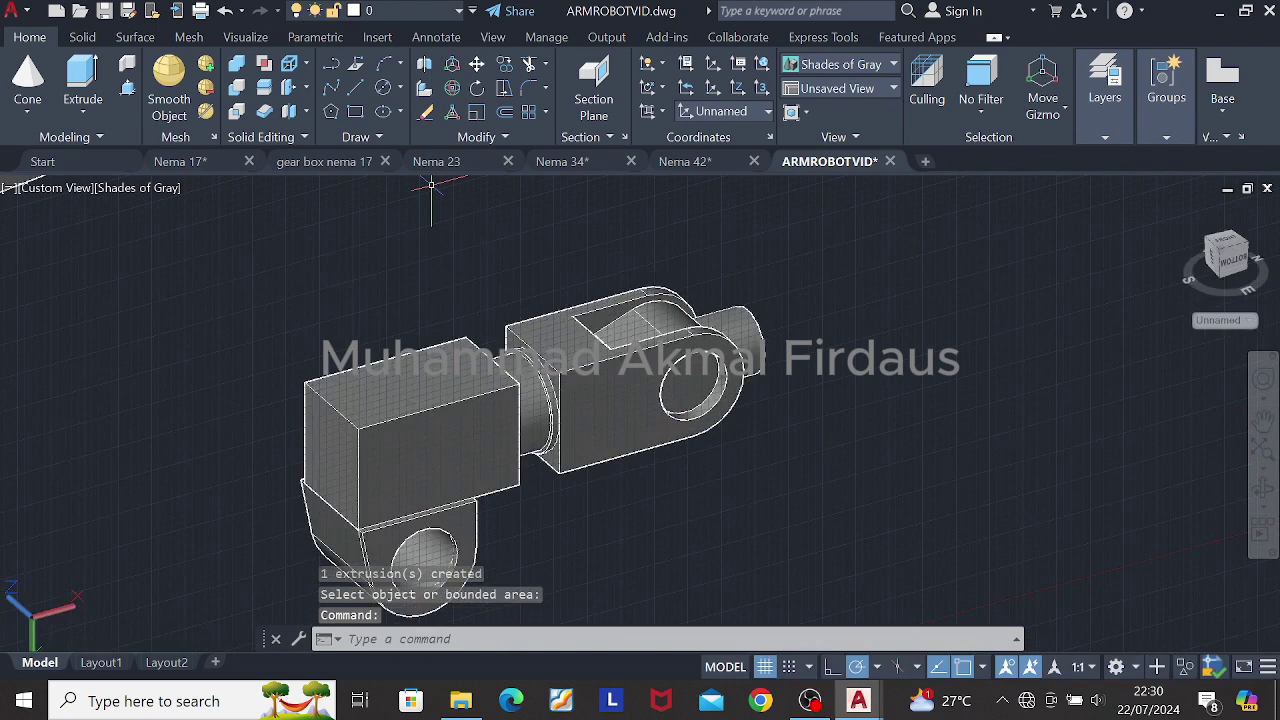
click(127, 87)
click(700, 378)
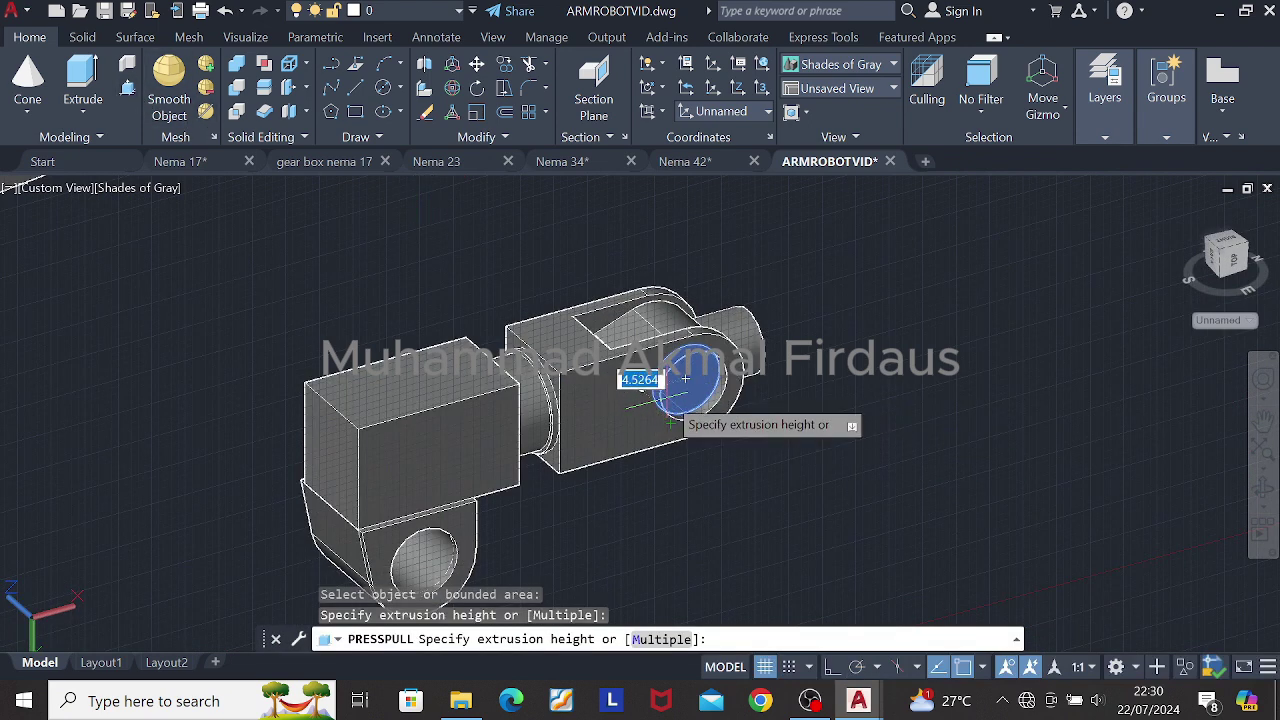
text(20)
key(Return)
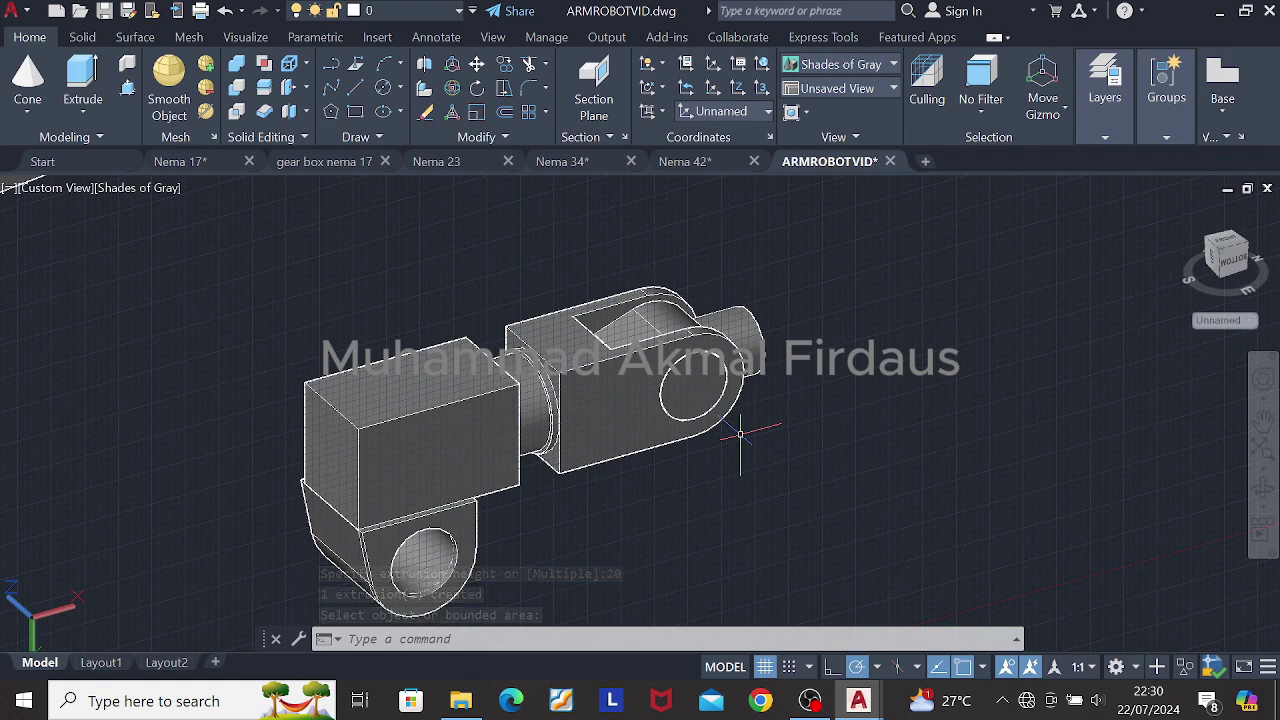
shift+middle_drag(796, 350, 933, 388)
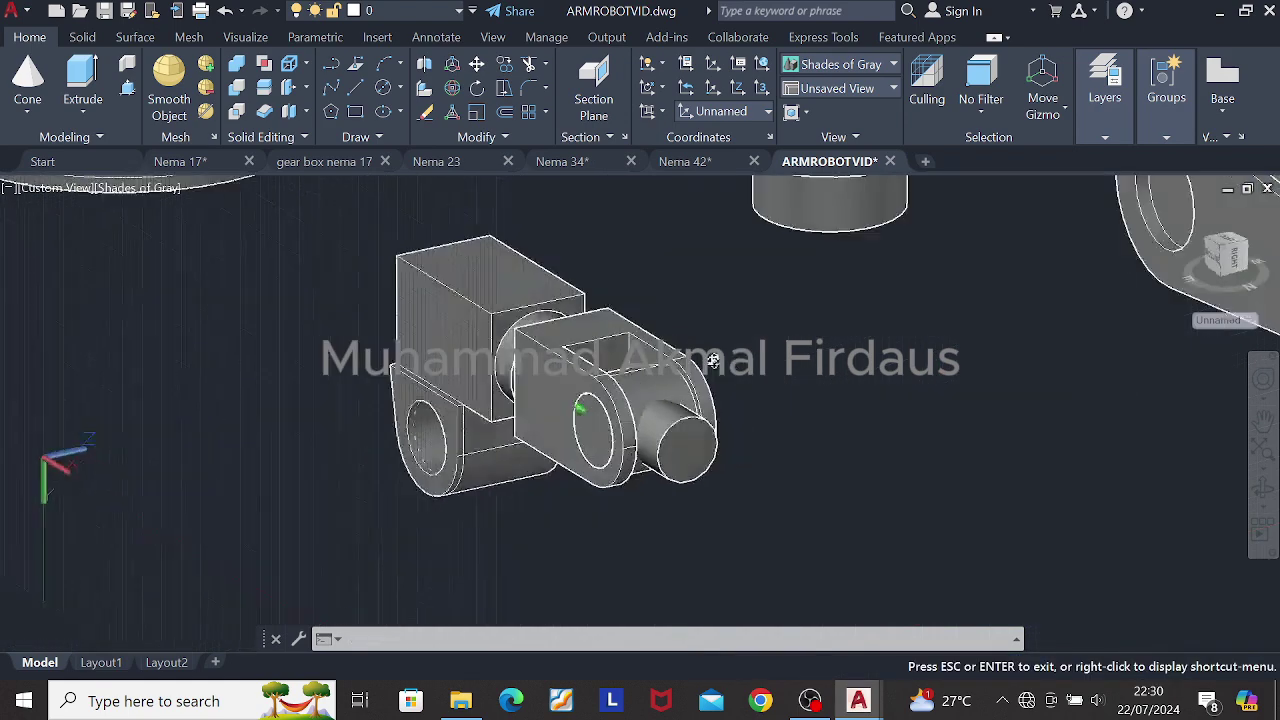
scroll(767, 385, up, 3)
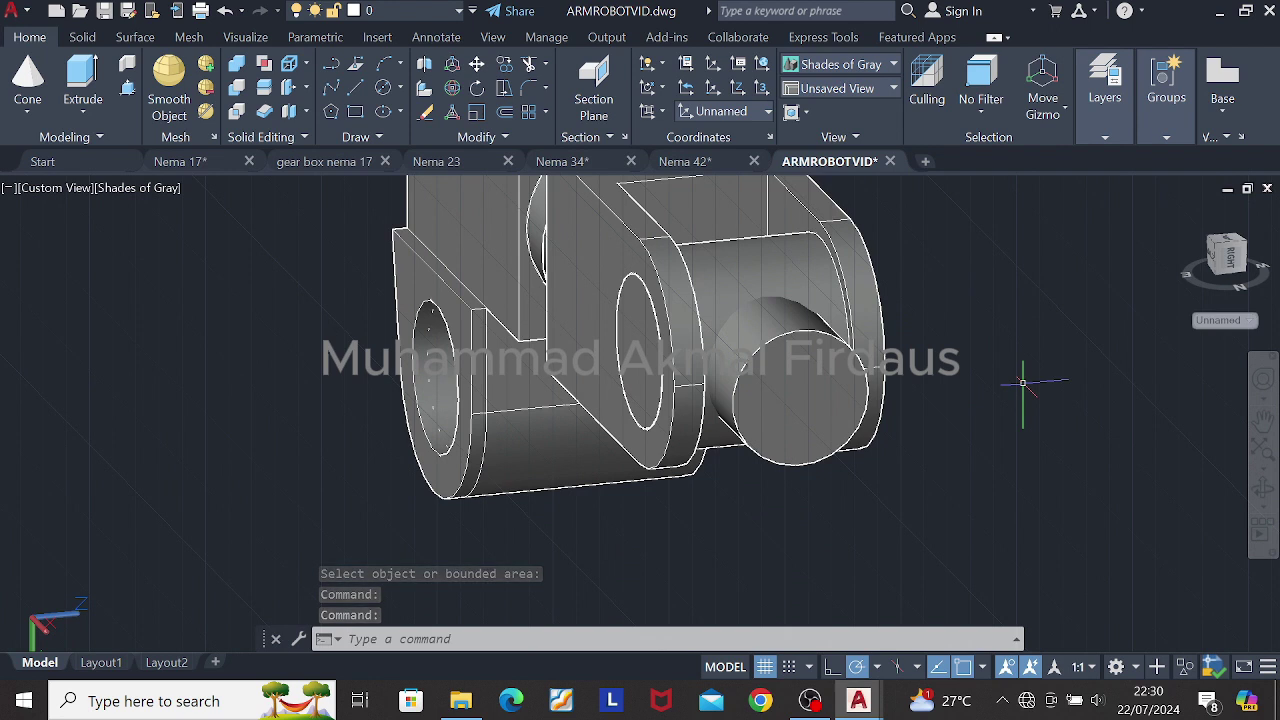
click(385, 88)
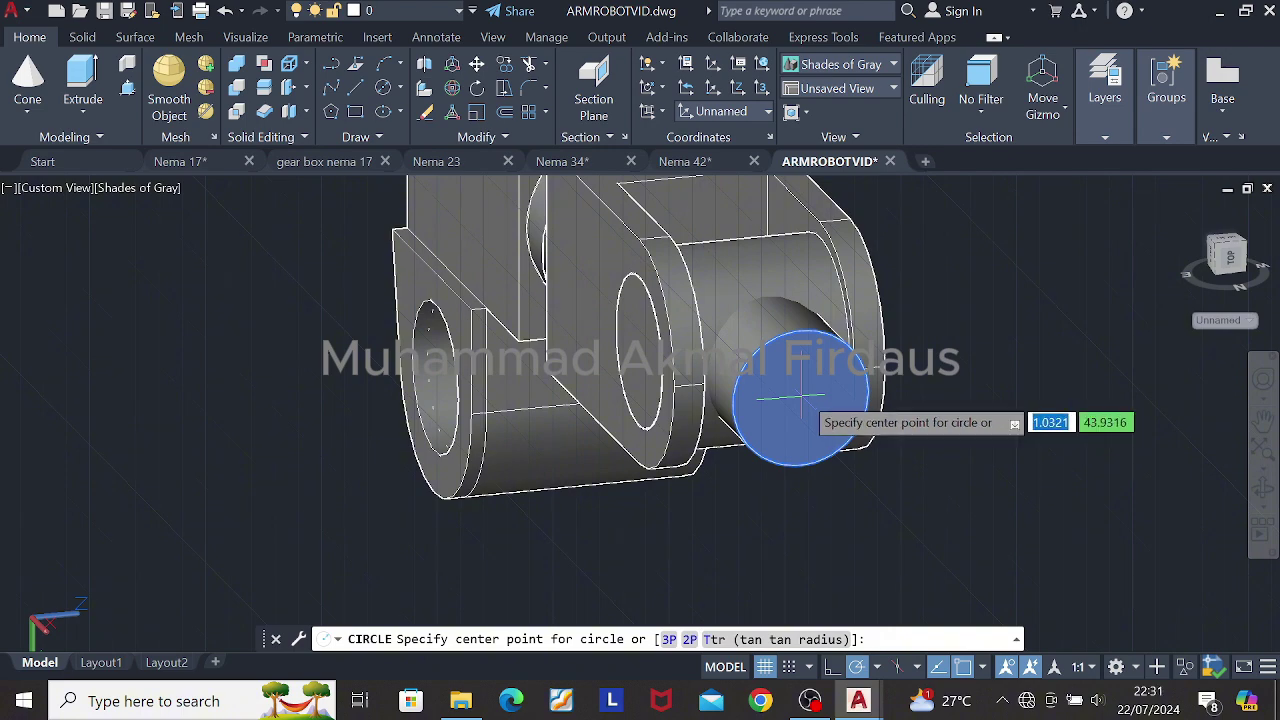
click(805, 398)
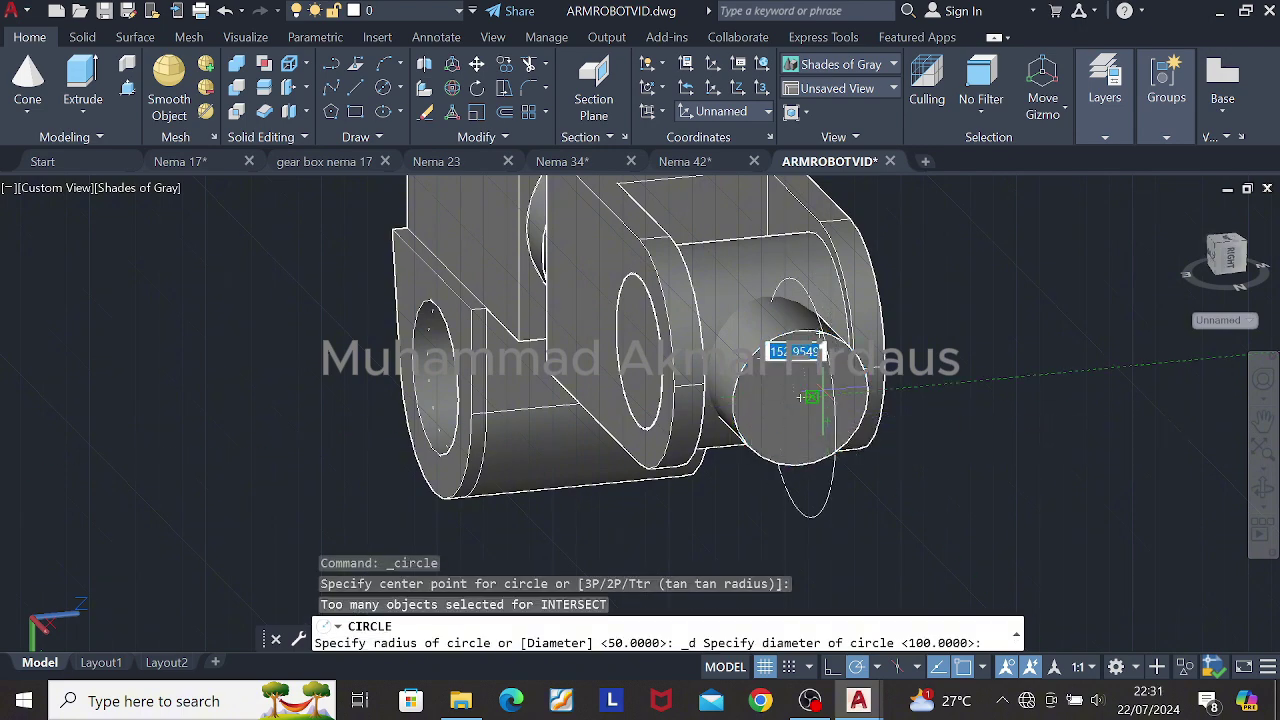
key(Escape)
scroll(951, 406, down, 3)
scroll(951, 406, up, 2)
shift+middle_drag(951, 406, 1000, 335)
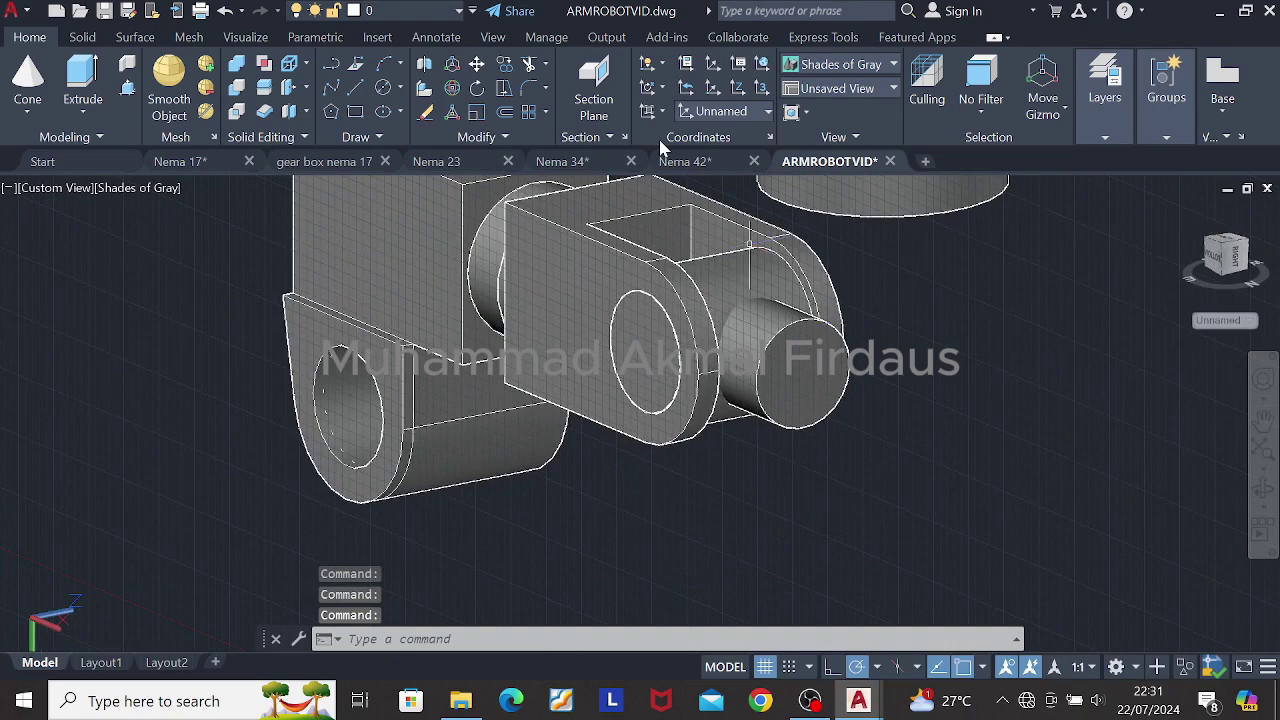
click(385, 88)
shift+middle_drag(791, 323, 775, 372)
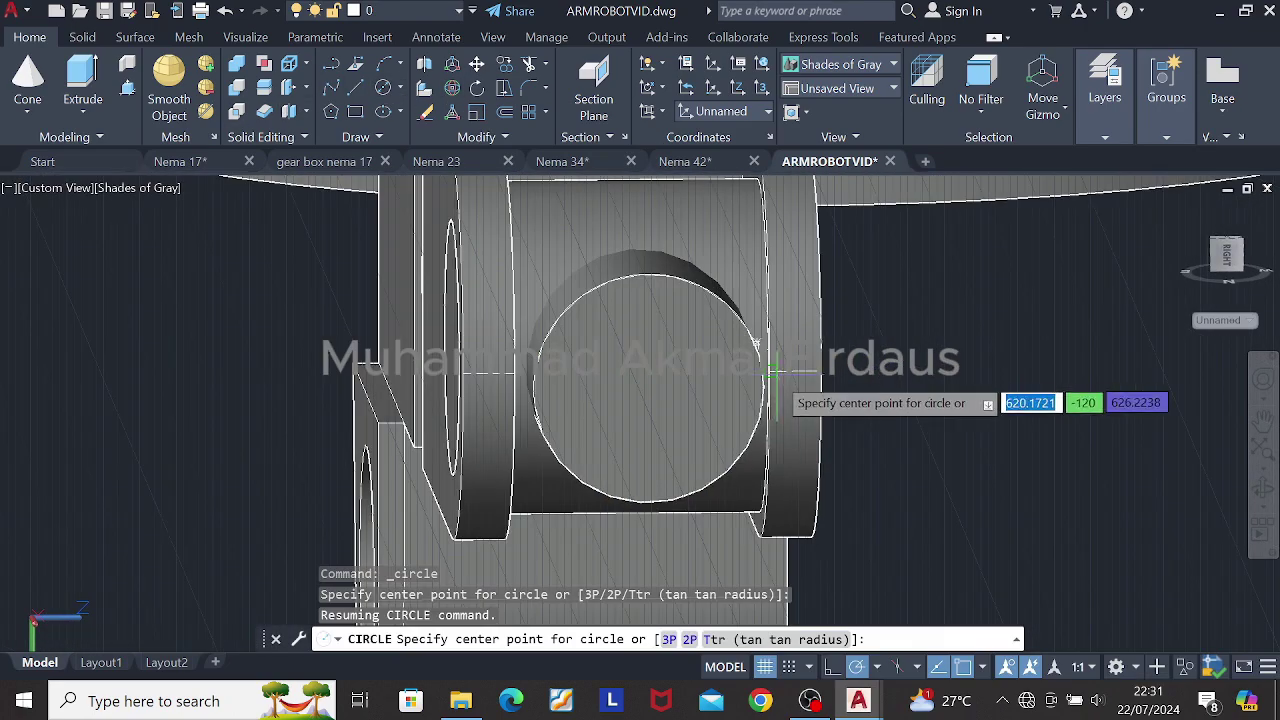
key(Escape)
Step: Set the visual style to 2D Wireframe
click(841, 64)
click(825, 125)
shift+middle_drag(880, 300, 820, 425)
scroll(943, 355, down, 3)
Step: Draw a circle with a diameter of 60 at the centre of the knuckle boss's end face
click(384, 89)
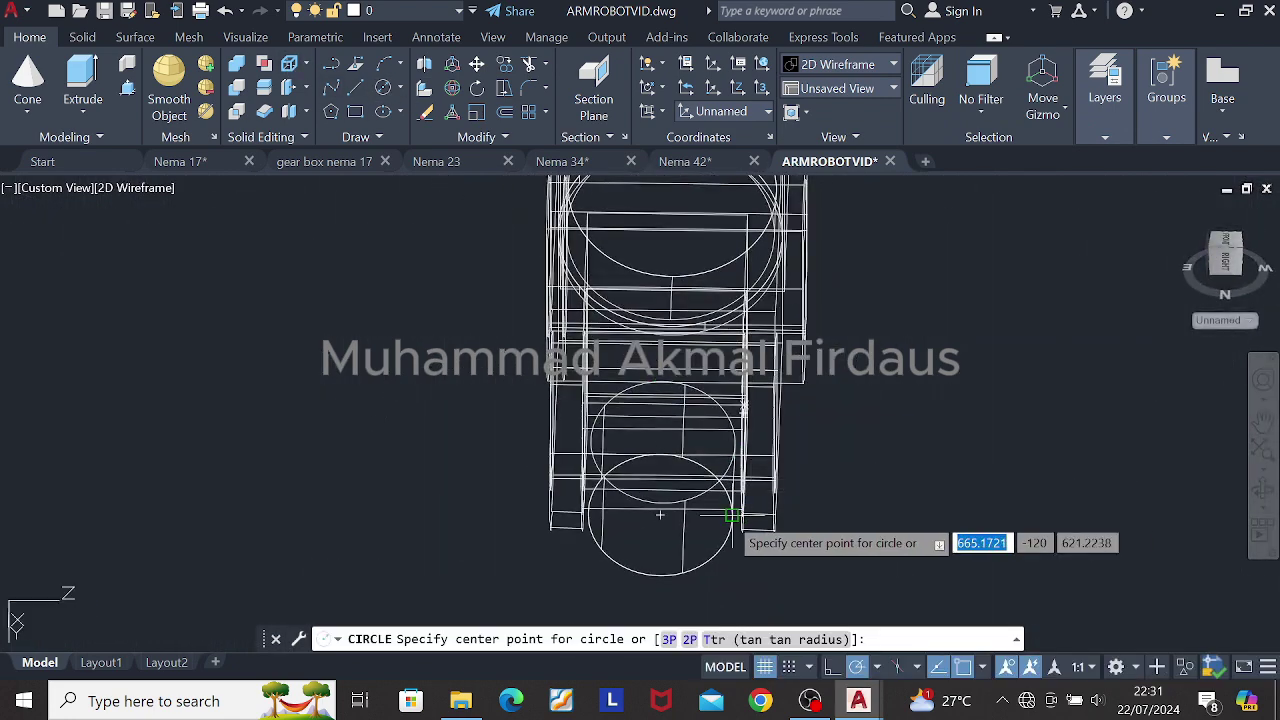
click(633, 514)
text(d)
key(Return)
shift+middle_drag(665, 515, 843, 484)
key(Return)
Step: Rotate the 60-diameter circle about the vertical axis with 3D Rotate so it lies flat on the boss's end face
click(812, 476)
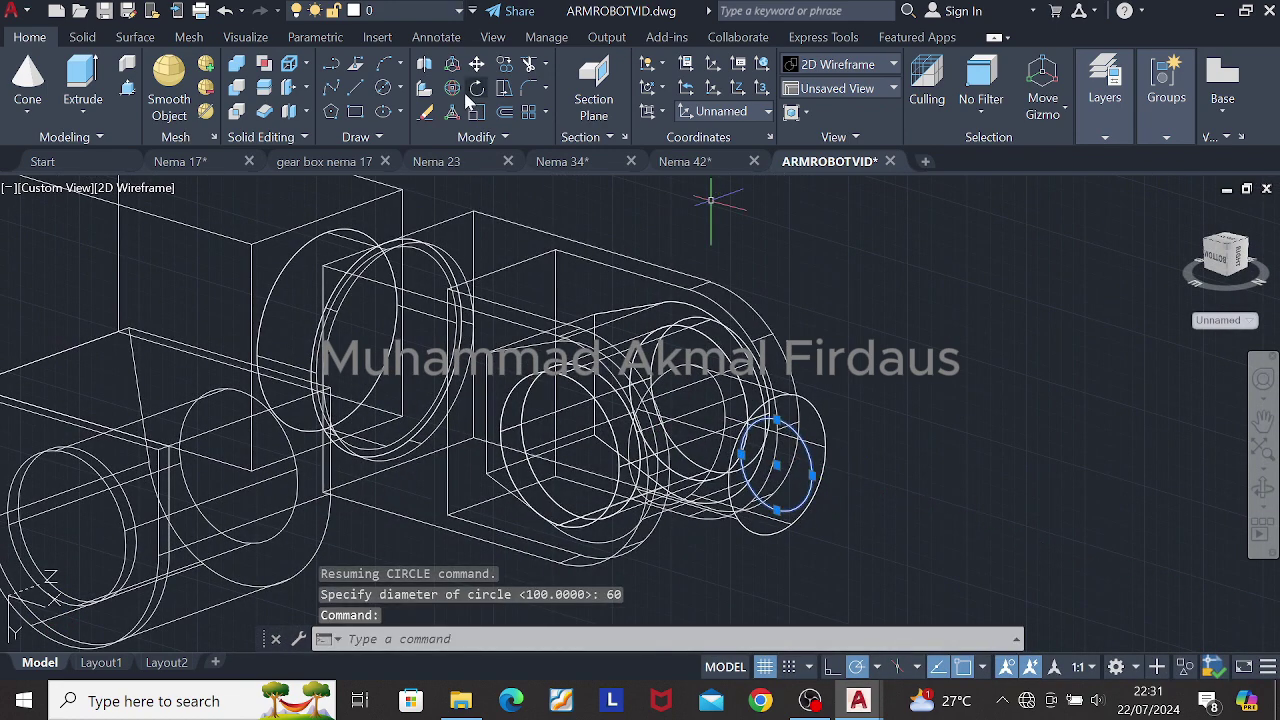
click(455, 88)
click(833, 477)
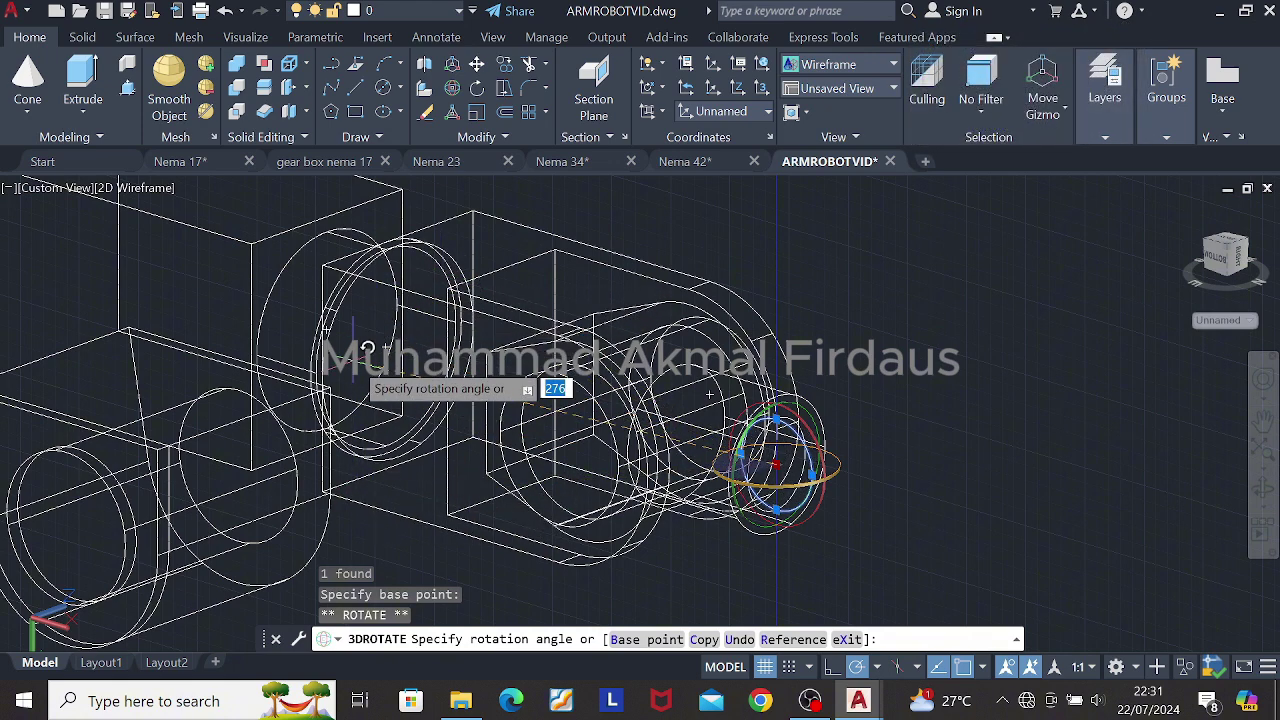
Step: Presspull the 60-diameter circle 40 units outward from the boss's end face
shift+middle_drag(400, 362, 1073, 323)
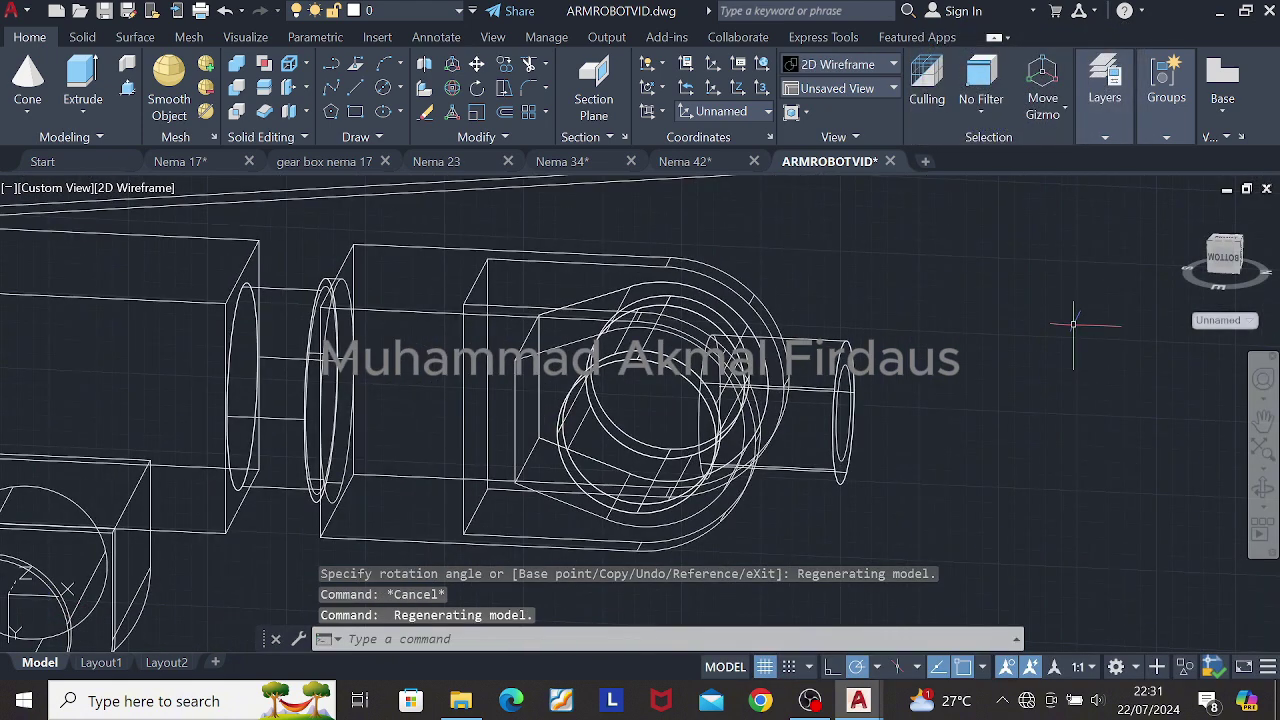
click(127, 89)
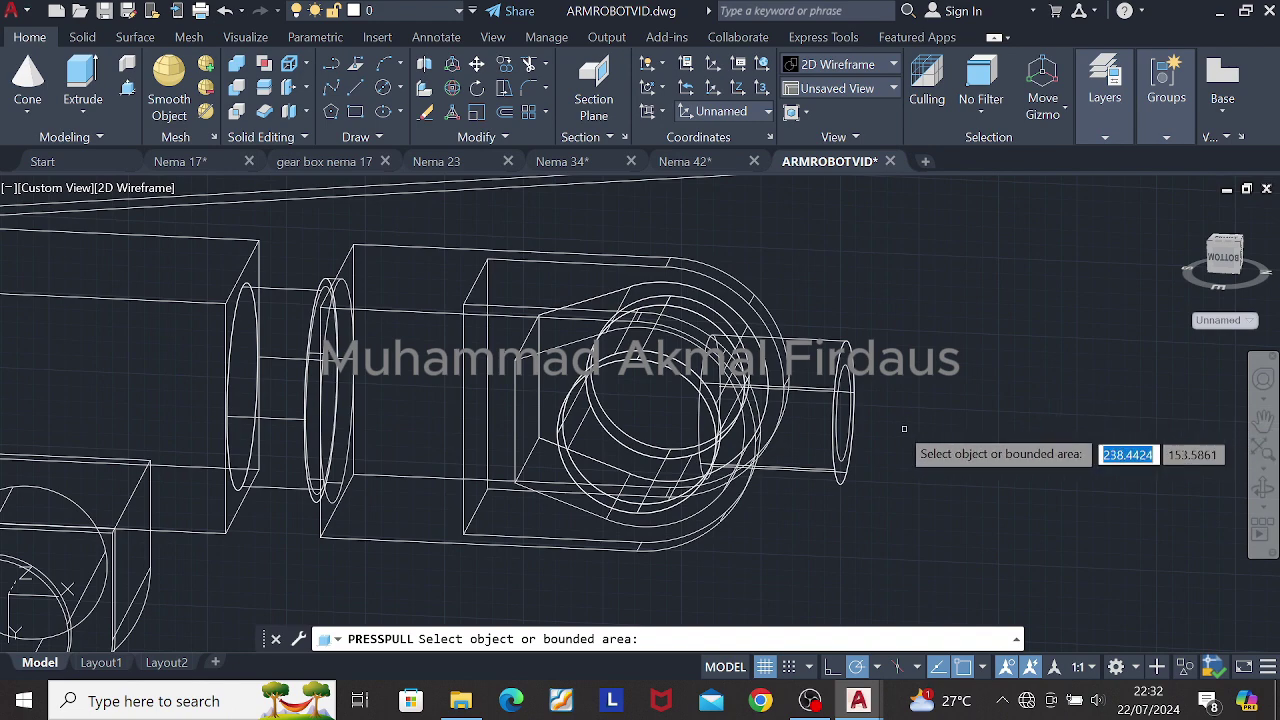
click(843, 413)
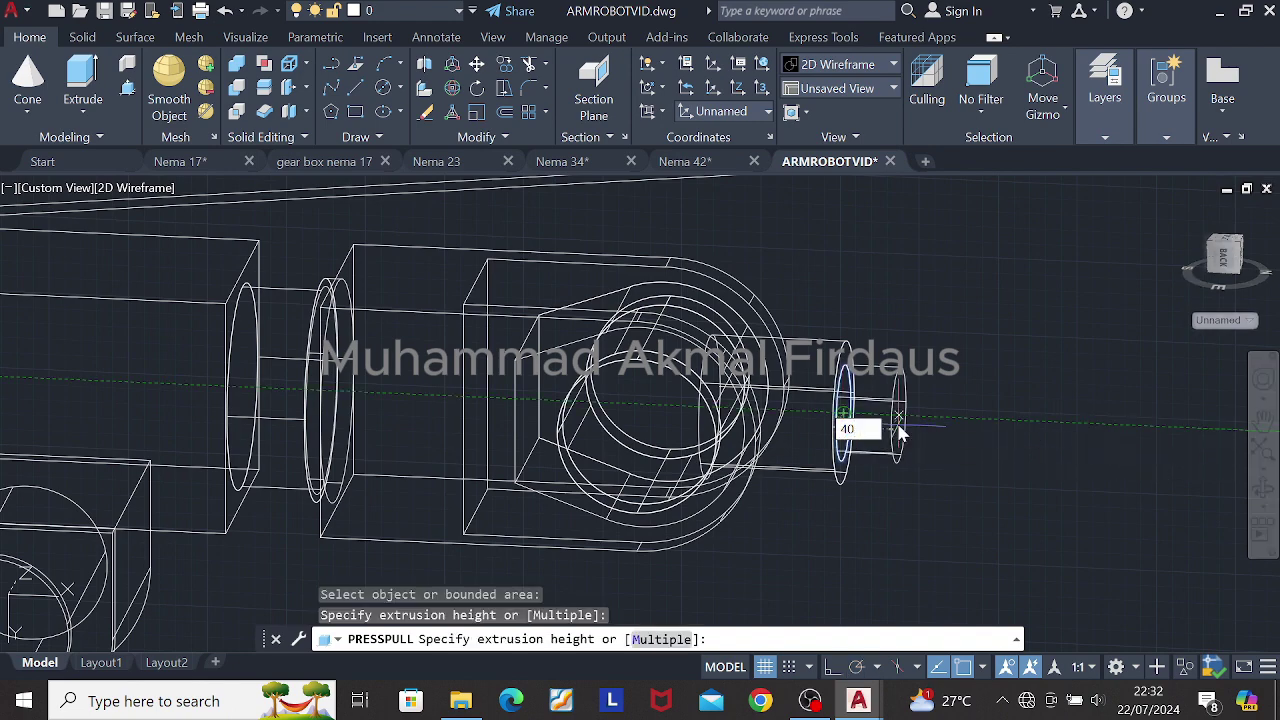
key(Return)
key(Return)
Step: Draw a circle with a diameter of 40 at the centre of the 60-diameter cylinder's end face
shift+middle_drag(949, 376, 990, 345)
click(384, 92)
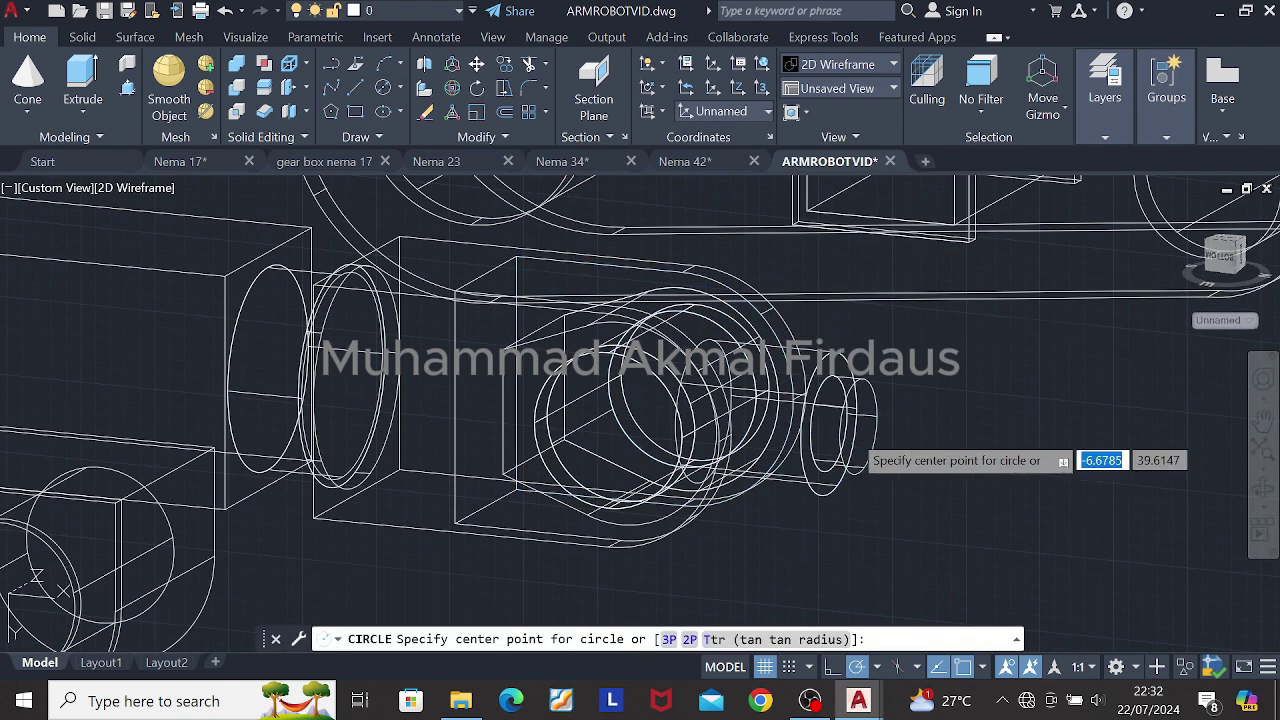
click(876, 416)
text(d)
key(Return)
mouse_move(851, 430)
shift+middle_down()
mouse_move(620, 400)
mouse_move(851, 437)
shift+middle_up()
text(40)
key(Return)
Step: Rotate the 40-diameter circle about the vertical axis with 3D Rotate so it lies flat on the 60-diameter cylinder's end face
click(849, 454)
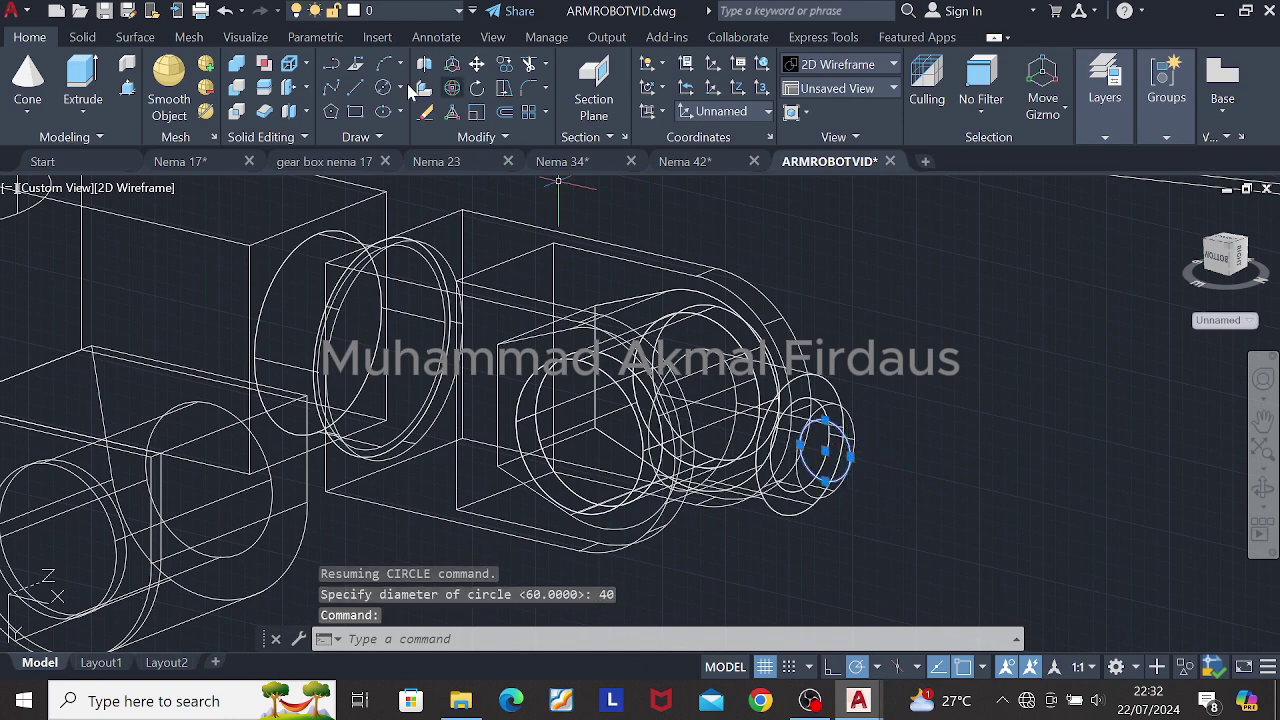
click(448, 92)
click(881, 459)
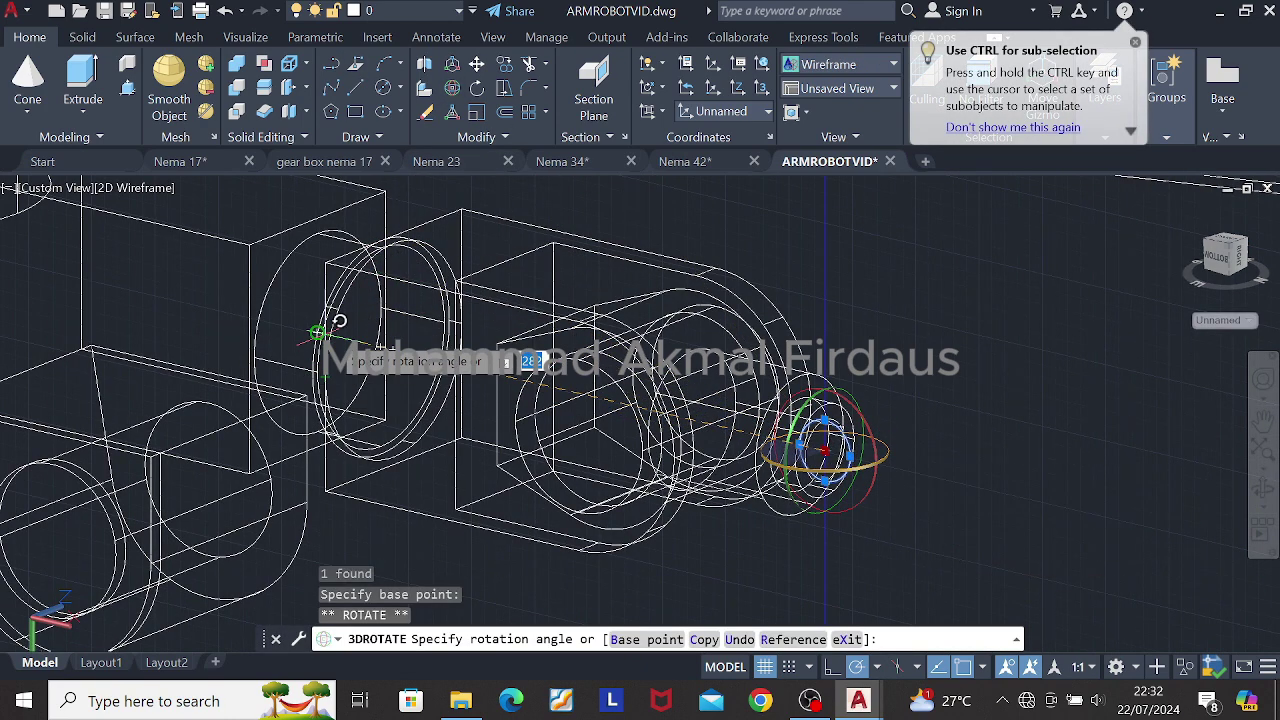
key(Escape)
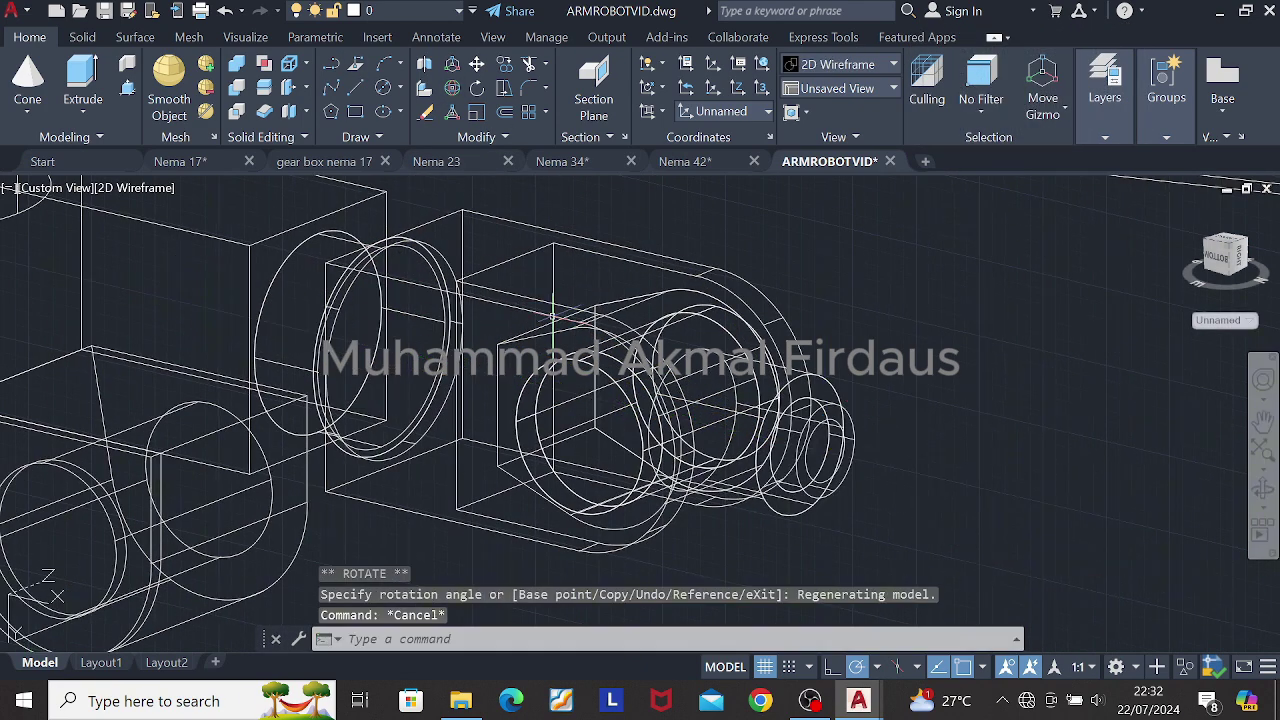
Step: Presspull the 40-diameter circle 30 units outward from the 60-diameter cylinder's end face
shift+middle_drag(1040, 440, 894, 323)
click(125, 89)
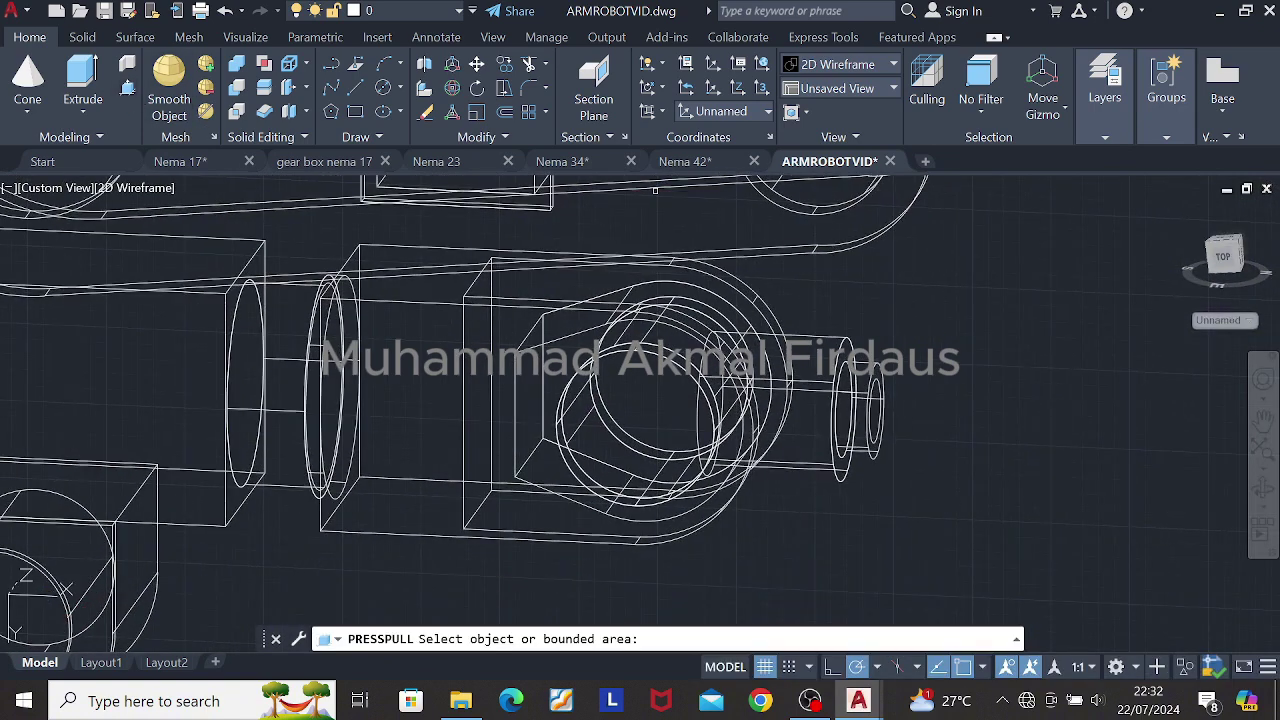
click(868, 400)
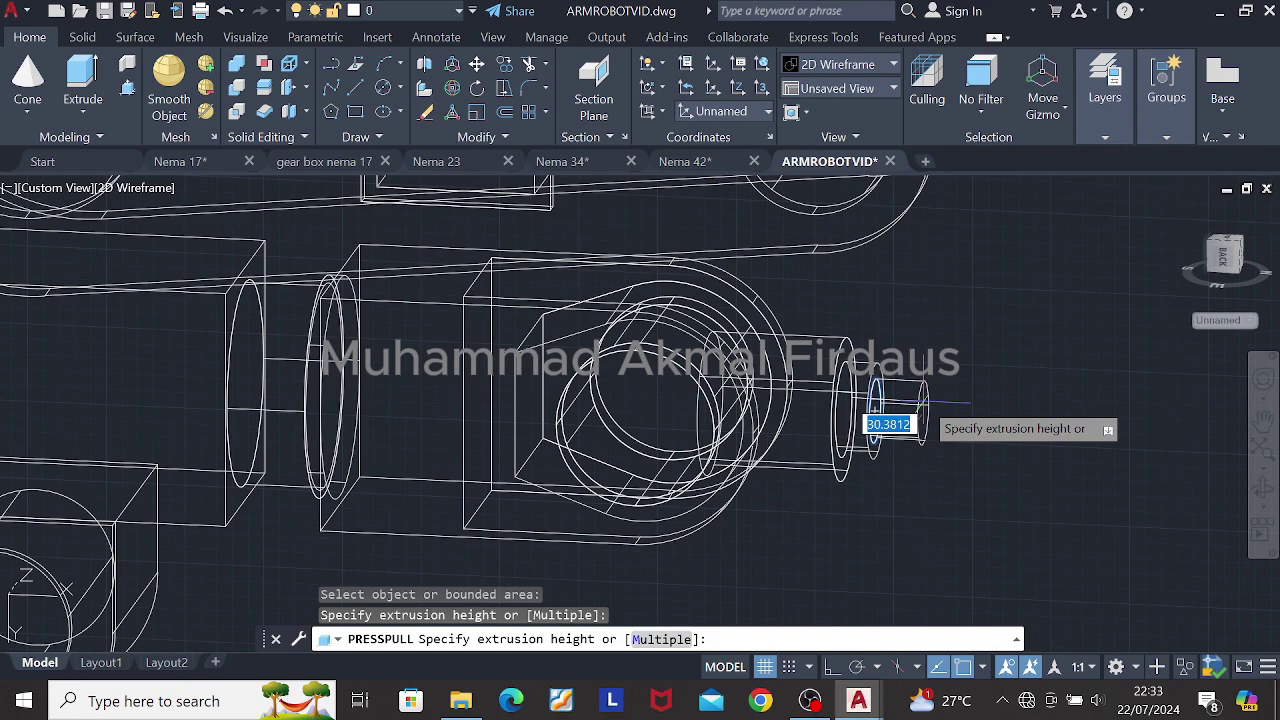
text(30)
key(Return)
key(Return)
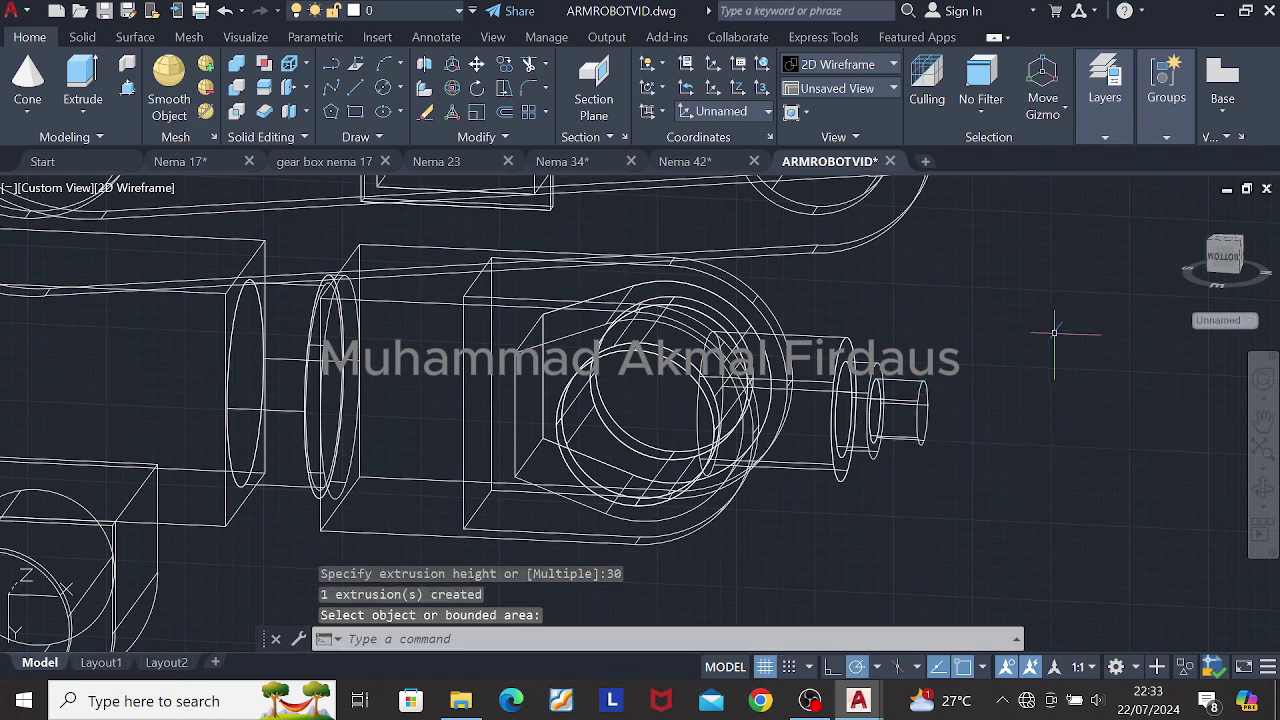
Step: Draw a circle with a diameter of 20 at the centre of the 40-diameter cylinder's end face
shift+middle_drag(1056, 346, 985, 400)
middle_drag(985, 400, 876, 343)
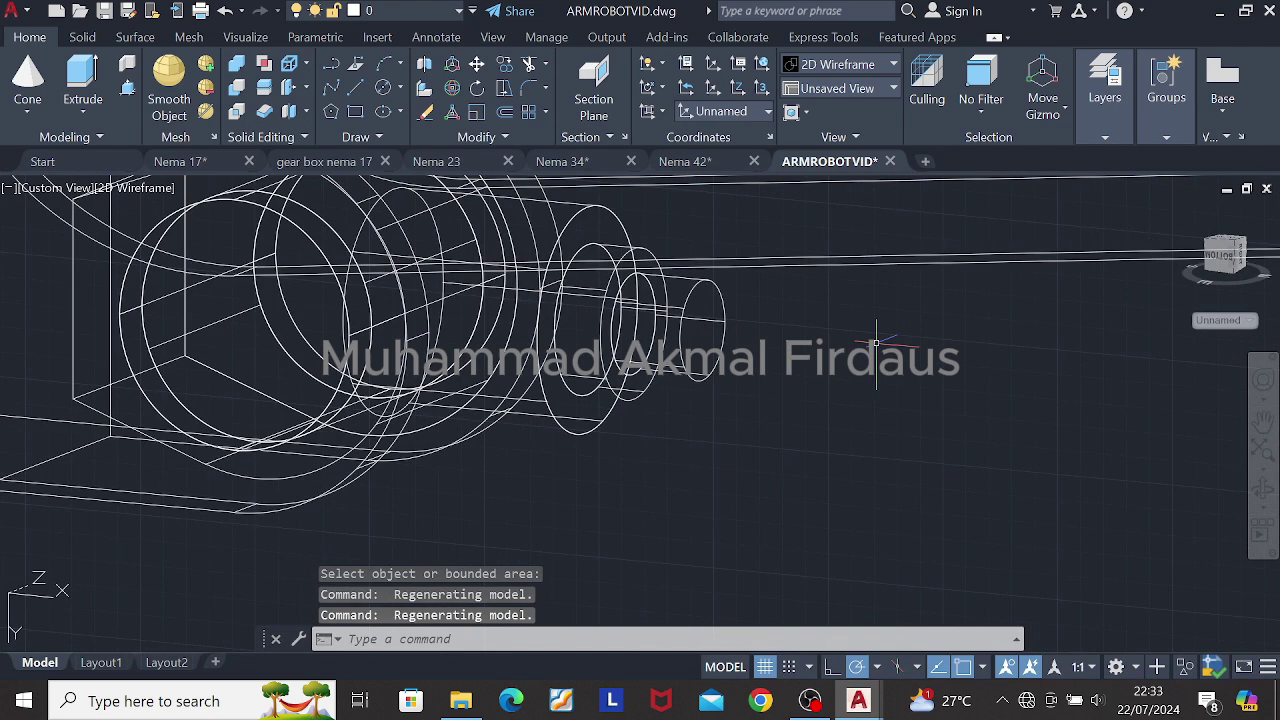
text(c)
key(Return)
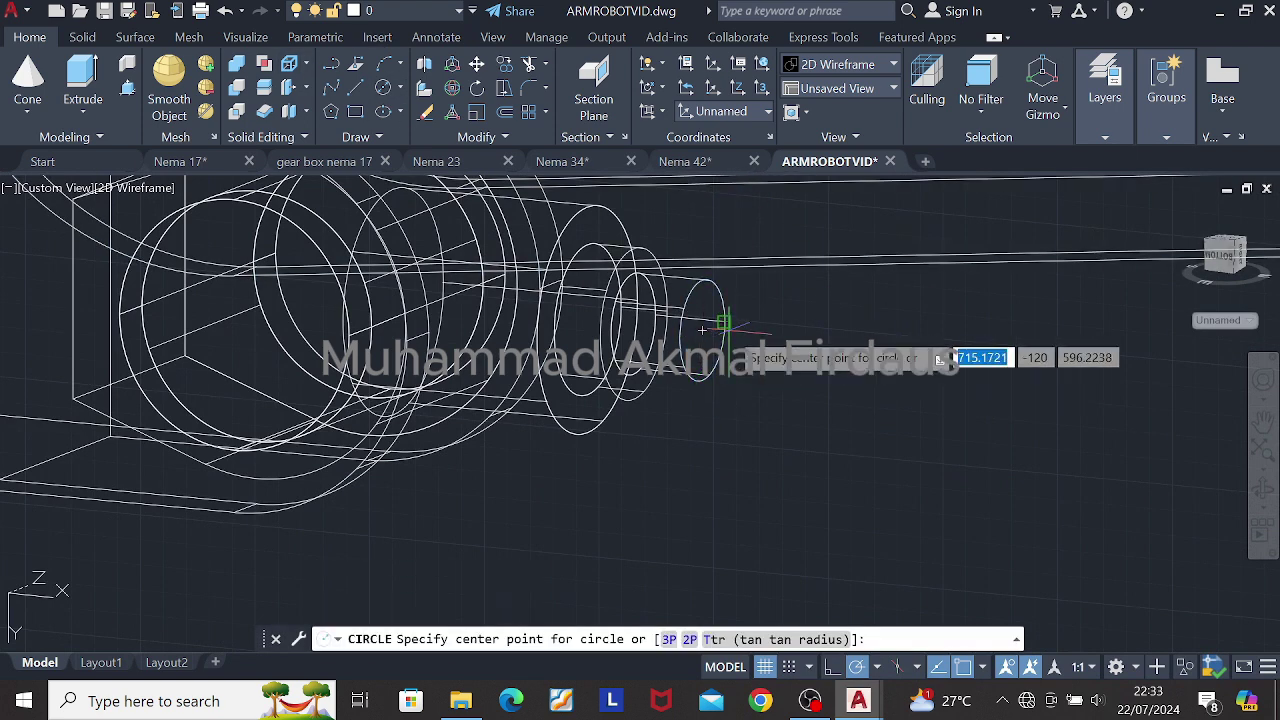
click(702, 330)
text(d)
key(Return)
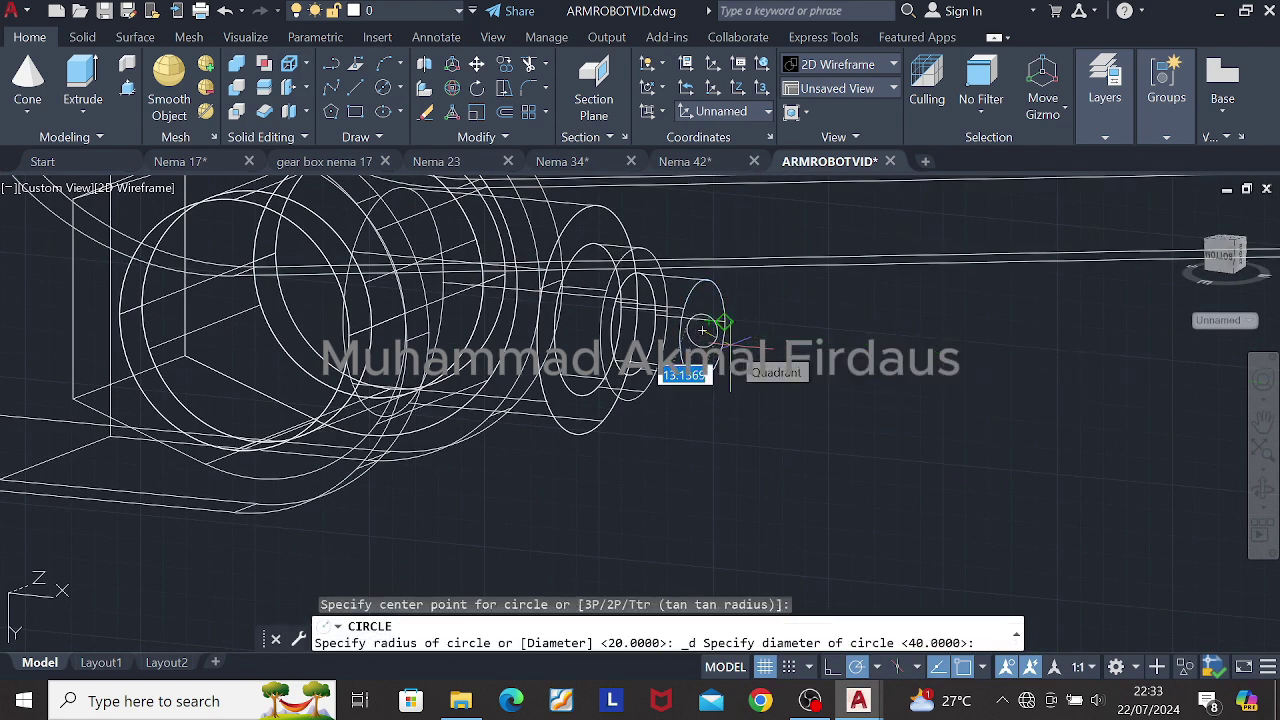
key(Return)
key(Escape)
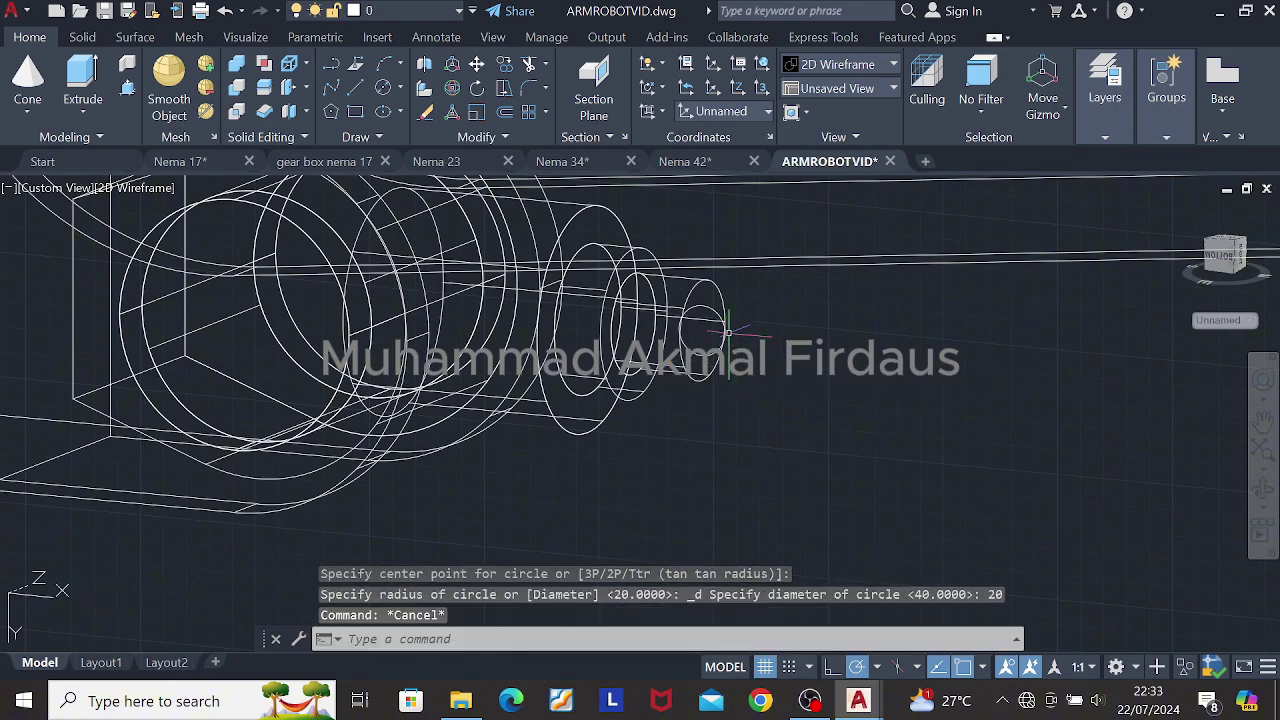
Step: Rotate the 20-diameter circle about the vertical axis with 3D Rotate so it lies flat on the end face
click(721, 343)
click(452, 88)
click(752, 341)
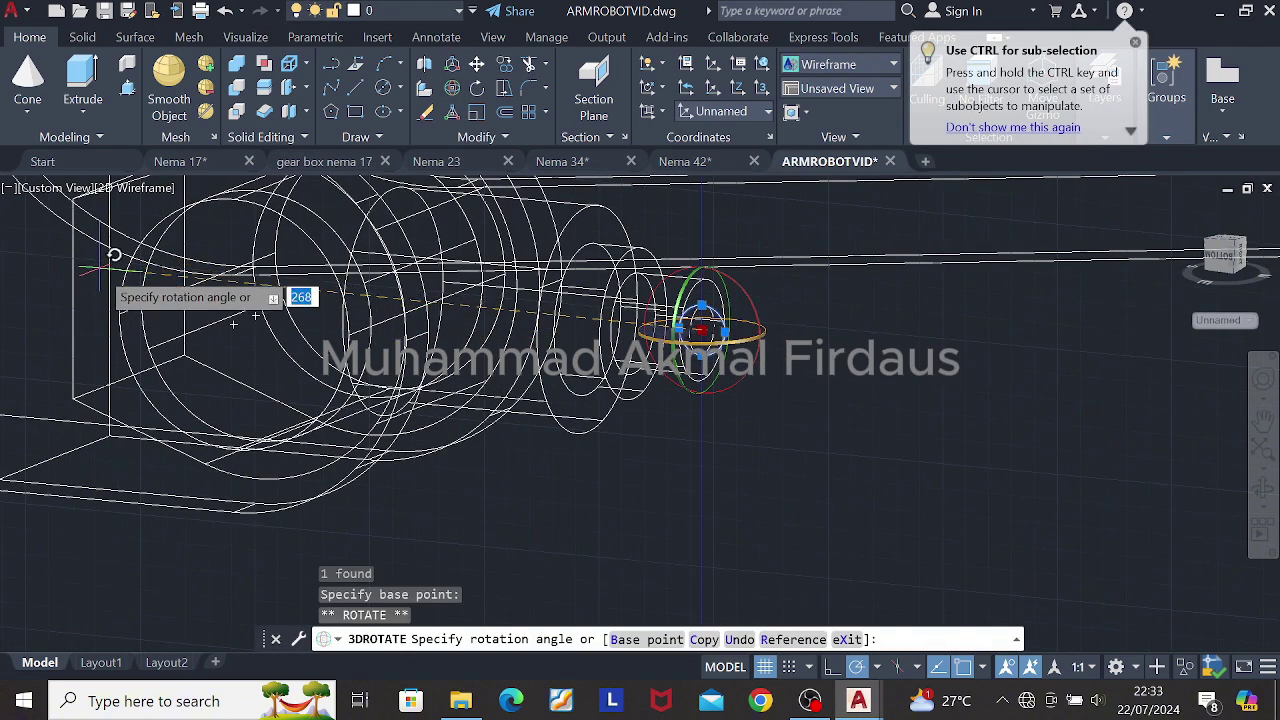
key(Escape)
shift+middle_drag(110, 262, 430, 395)
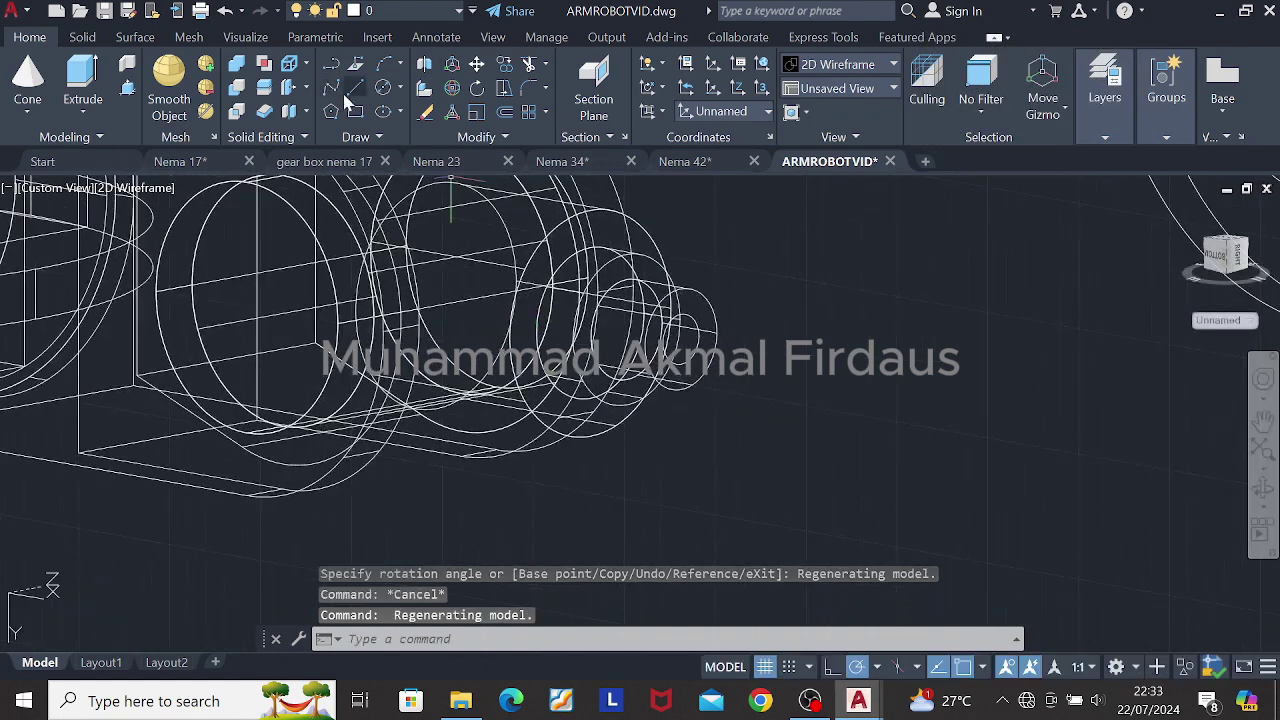
click(127, 89)
click(689, 337)
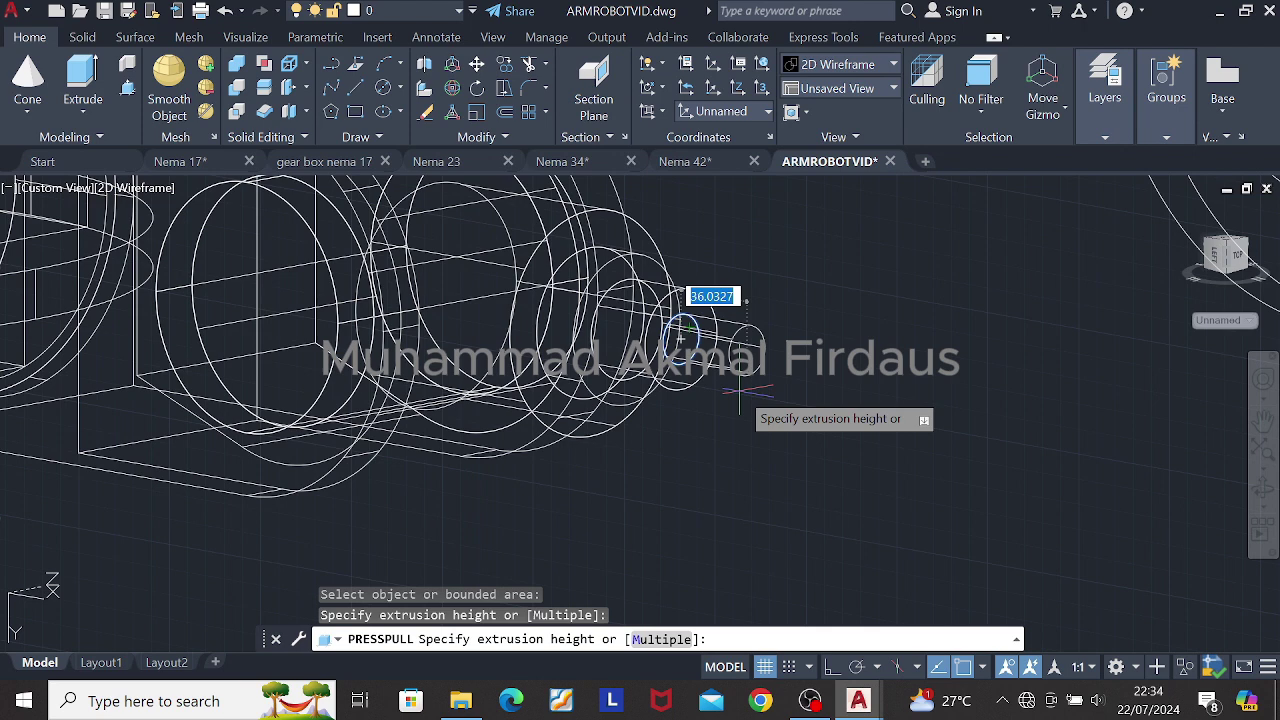
key(Escape)
Step: Apply the Shades of Gray visual style and draw a 30-diameter circle at the centre of the 40-diameter cylinder's end face
click(837, 64)
click(990, 185)
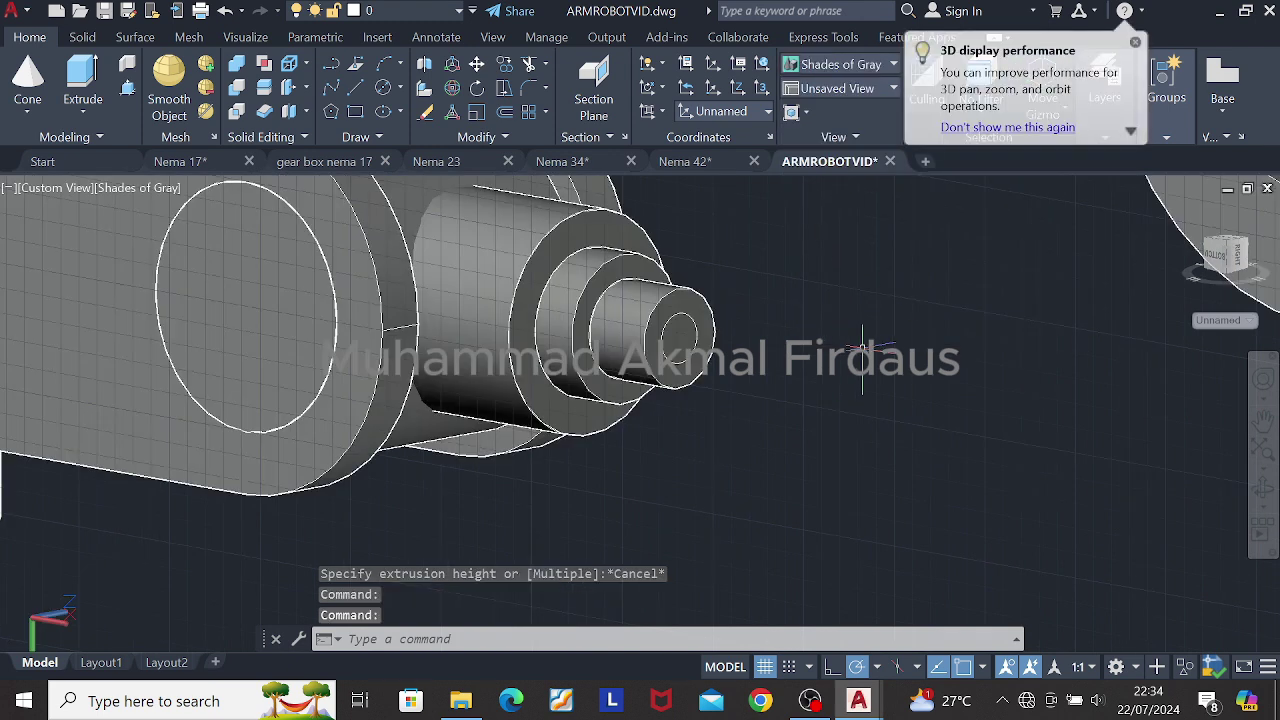
text(c)
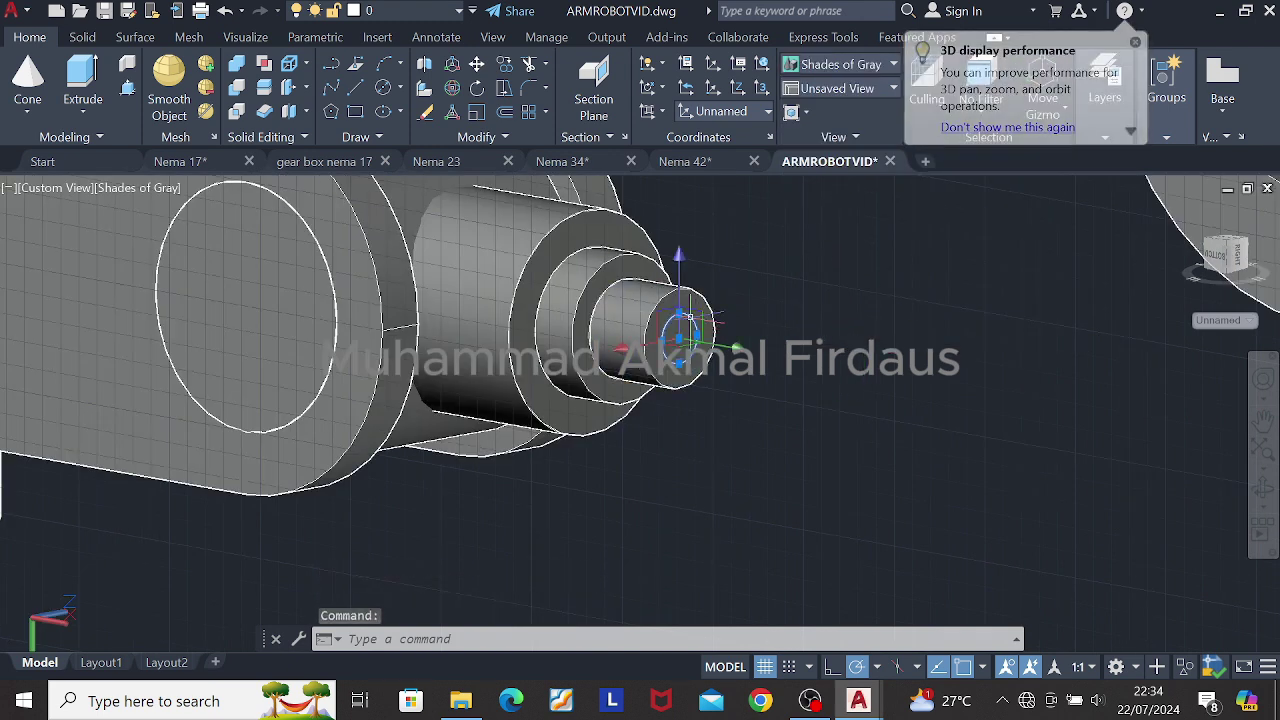
key(Return)
click(680, 336)
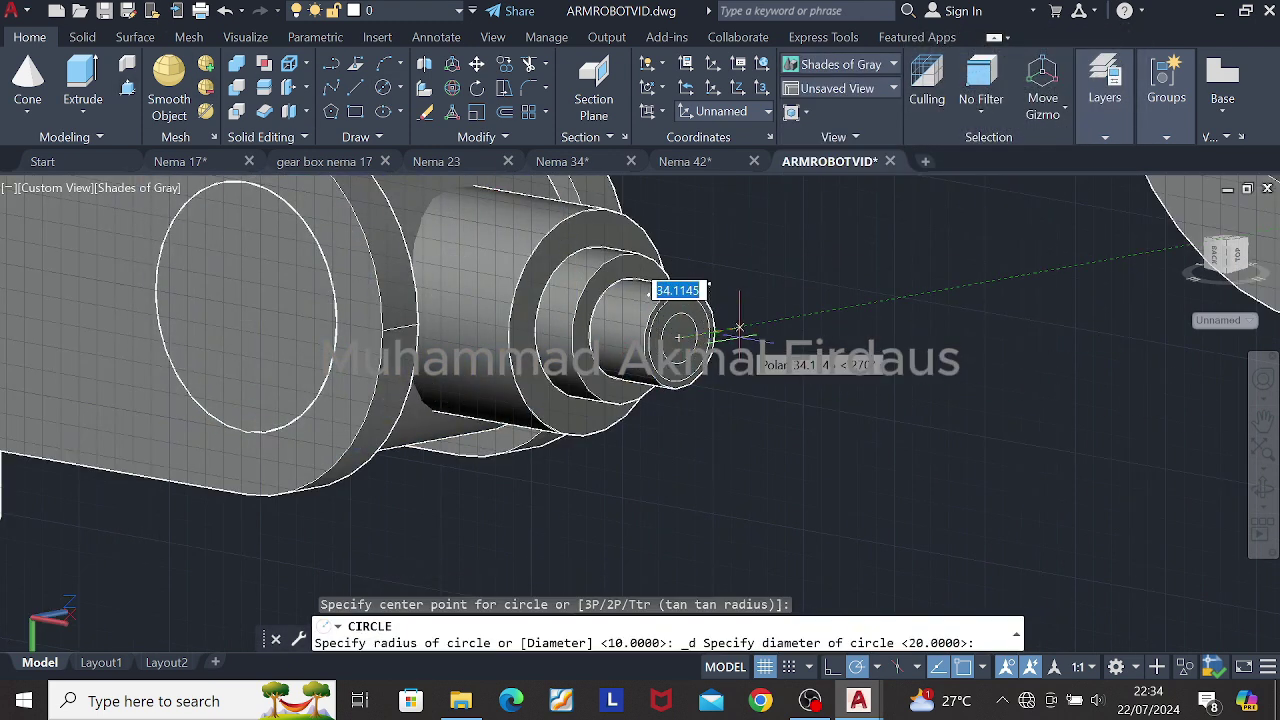
text(30)
key(Return)
Step: Erase the inner 20-diameter circle and presspull the 30-diameter circle 5 units outward
click(697, 327)
key(Delete)
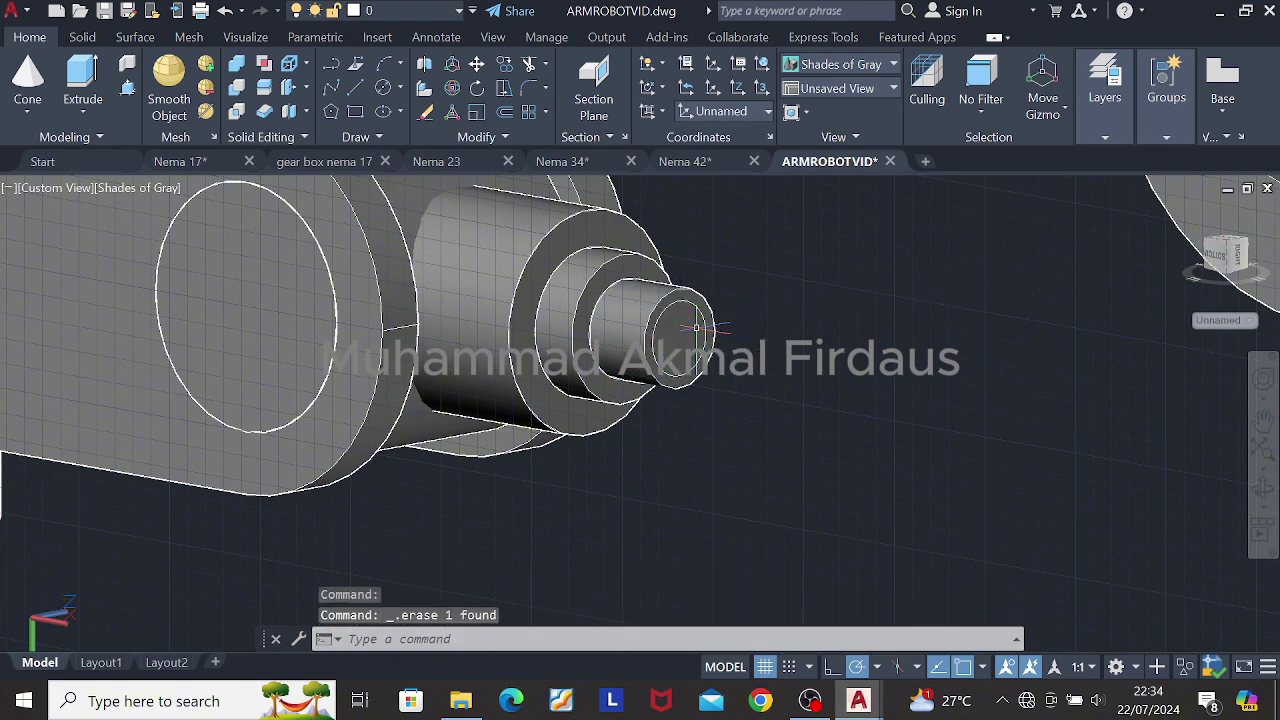
click(127, 88)
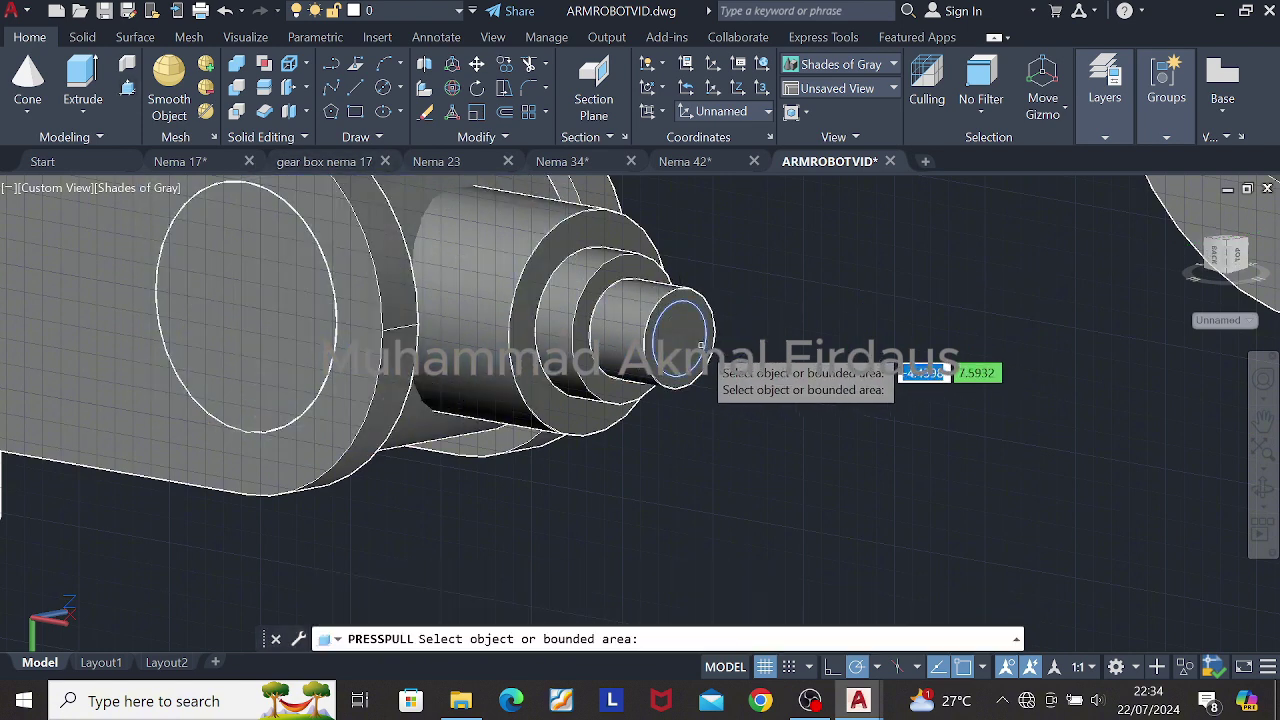
click(698, 346)
text(5)
key(Return)
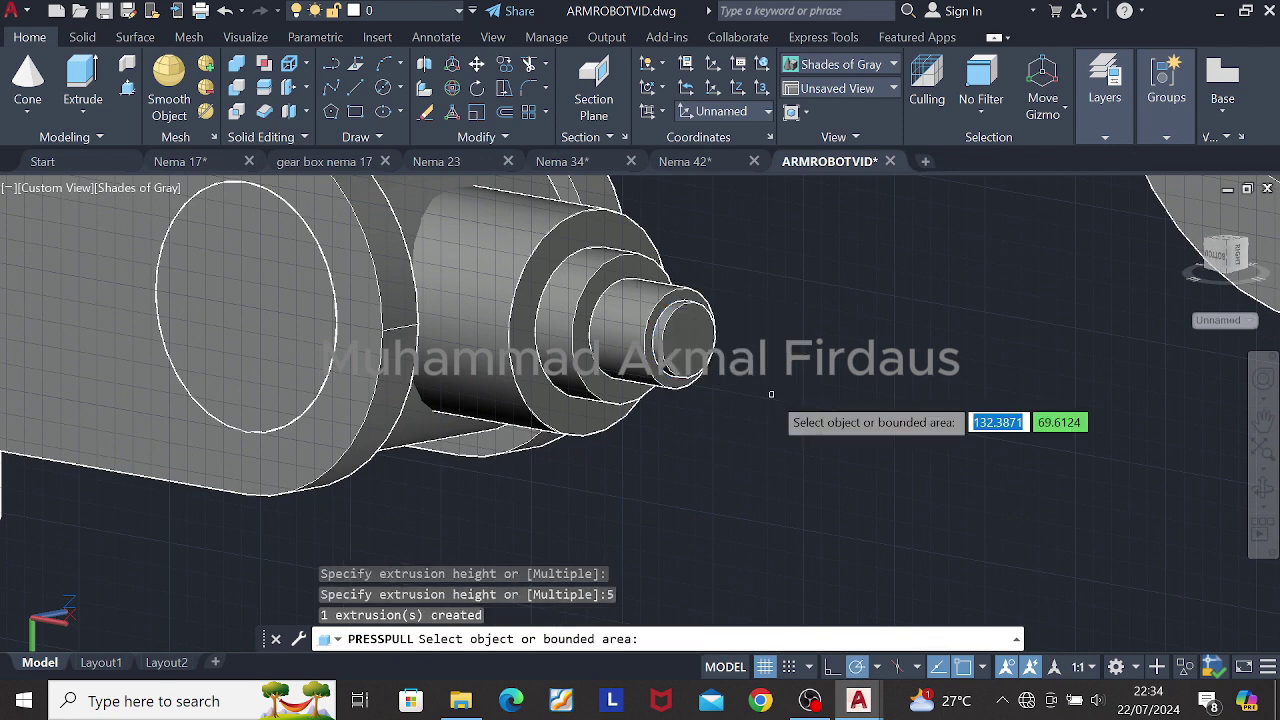
Step: Draw a circle with a diameter of 28 at the centre of the 30-diameter step's end face
click(381, 92)
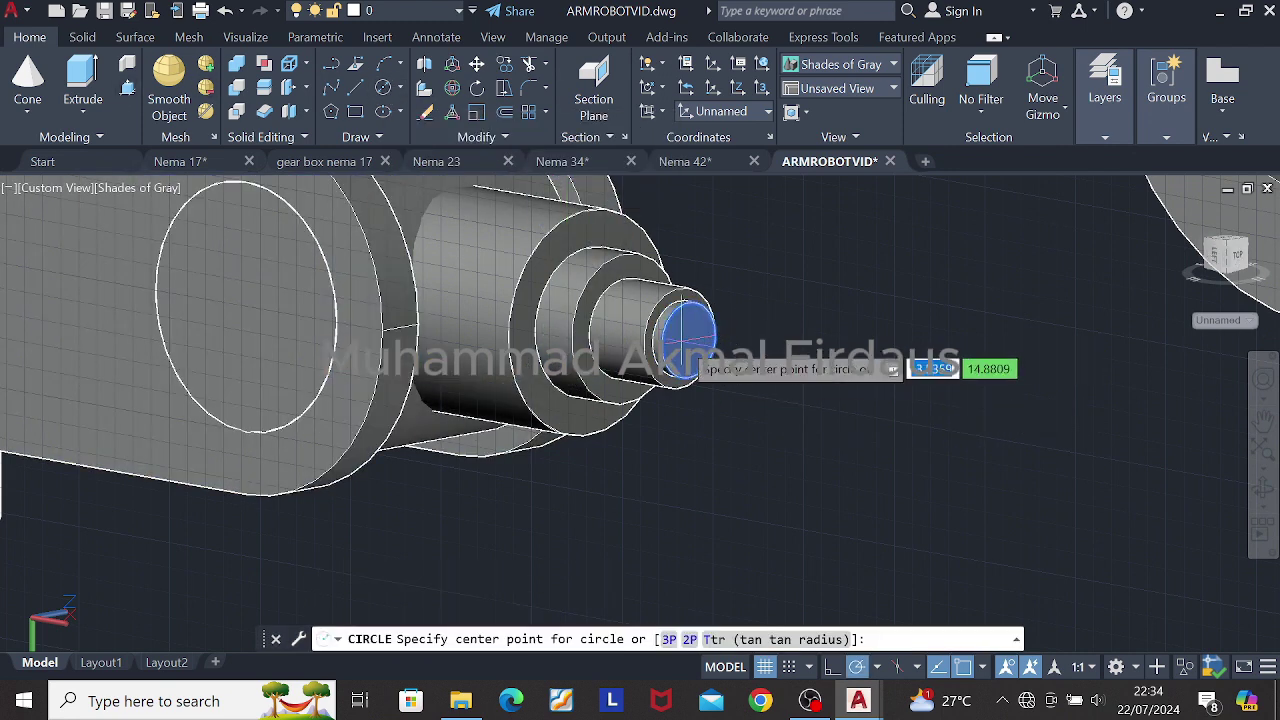
click(685, 333)
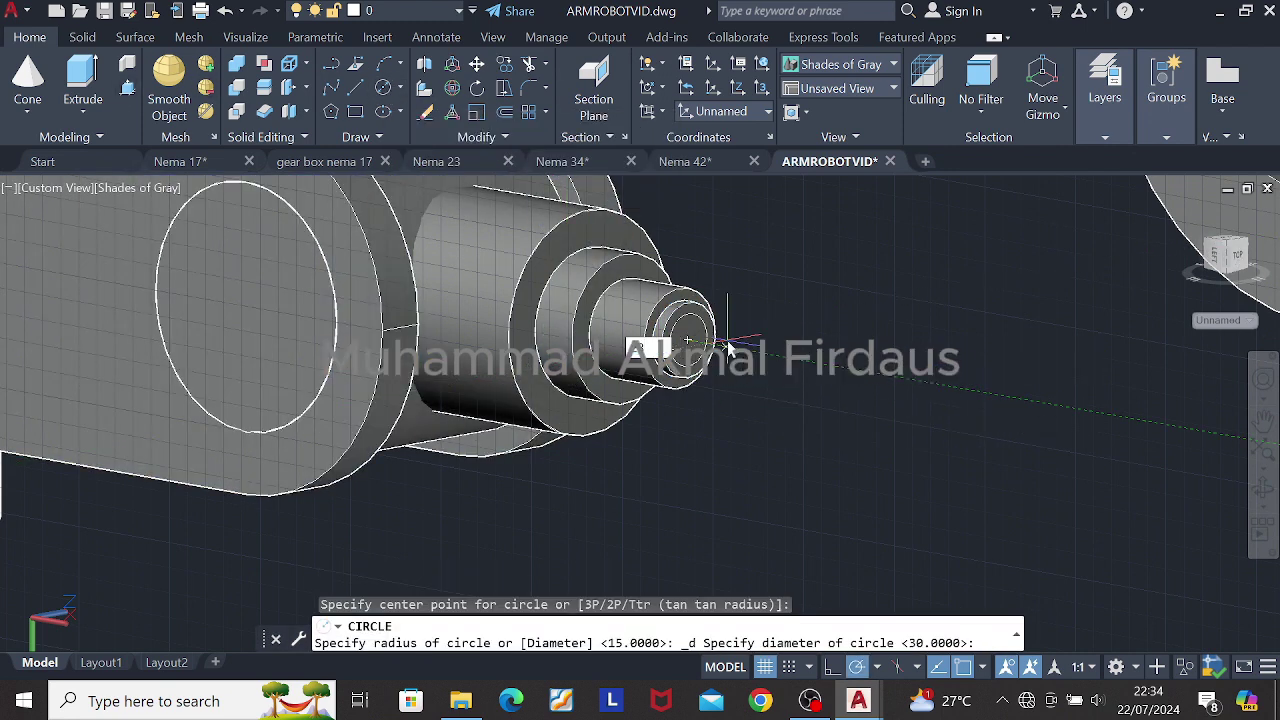
text(28)
key(Return)
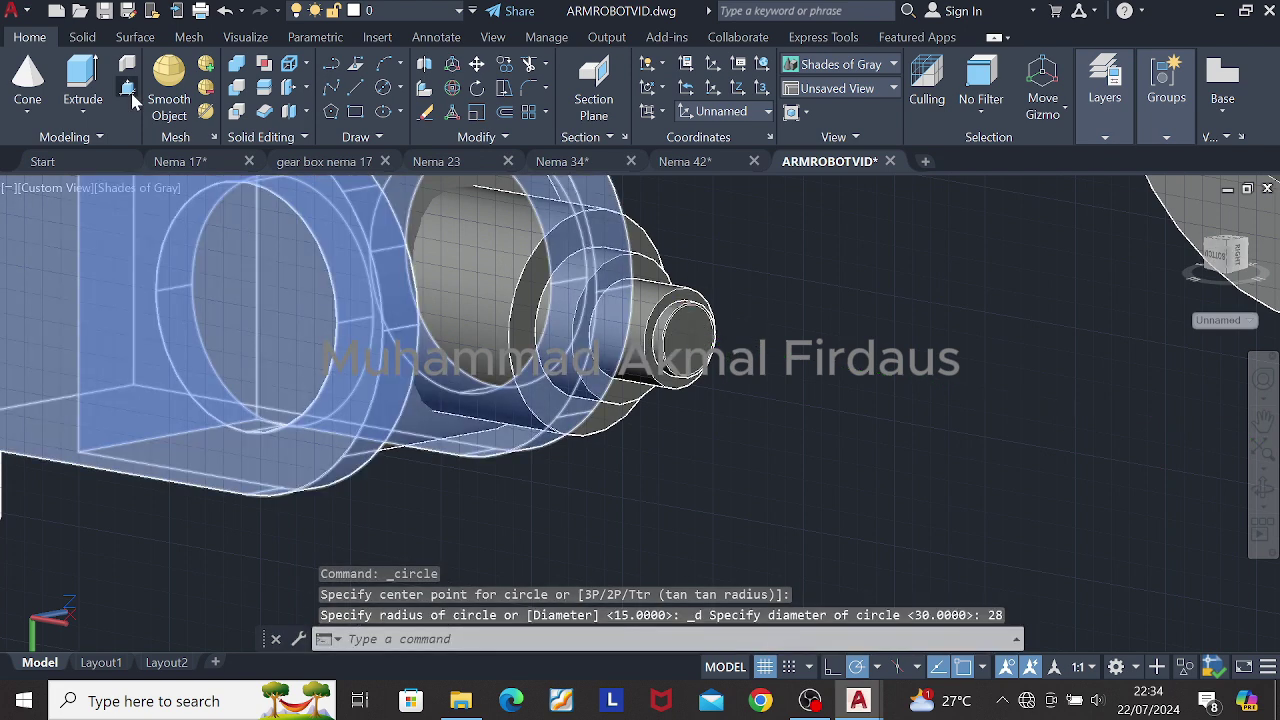
Step: Presspull the 28-diameter circle 5 units outward from the 30-diameter step
click(130, 92)
click(683, 338)
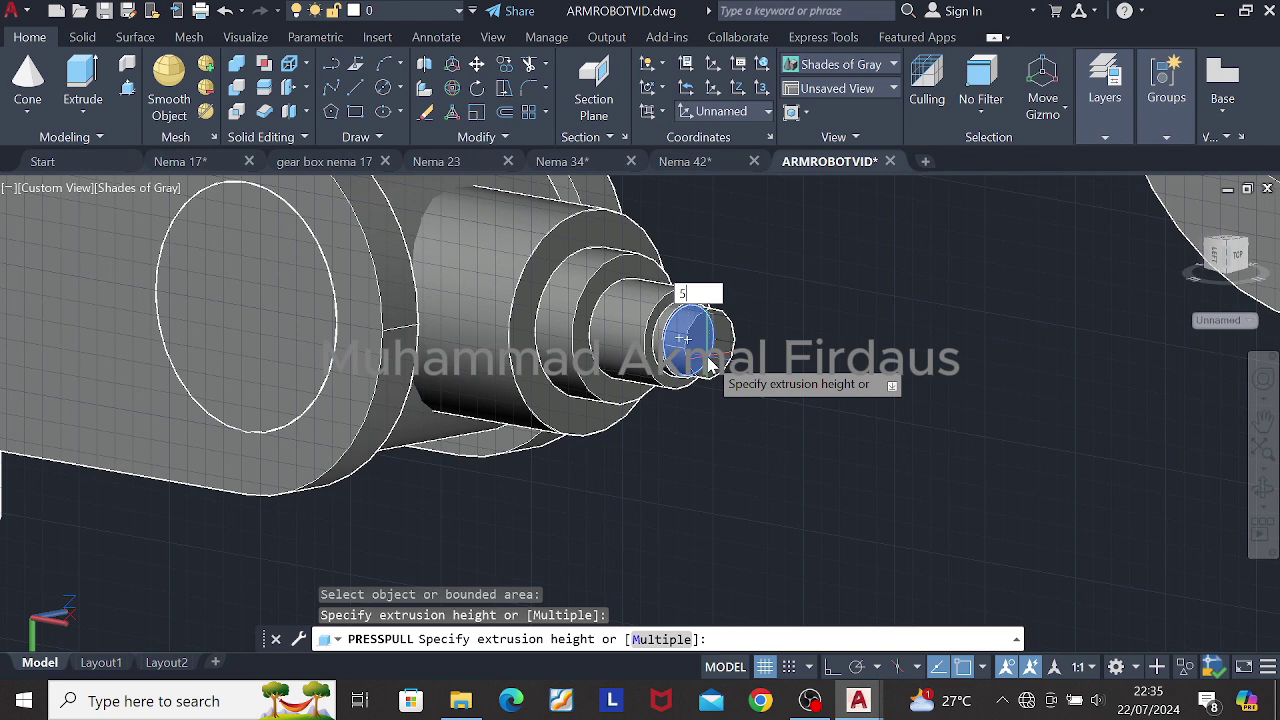
key(Return)
key(Return)
Step: Draw a circle with a diameter of 7 at the centre of the 28-diameter step's end face
scroll(768, 358, up, 2)
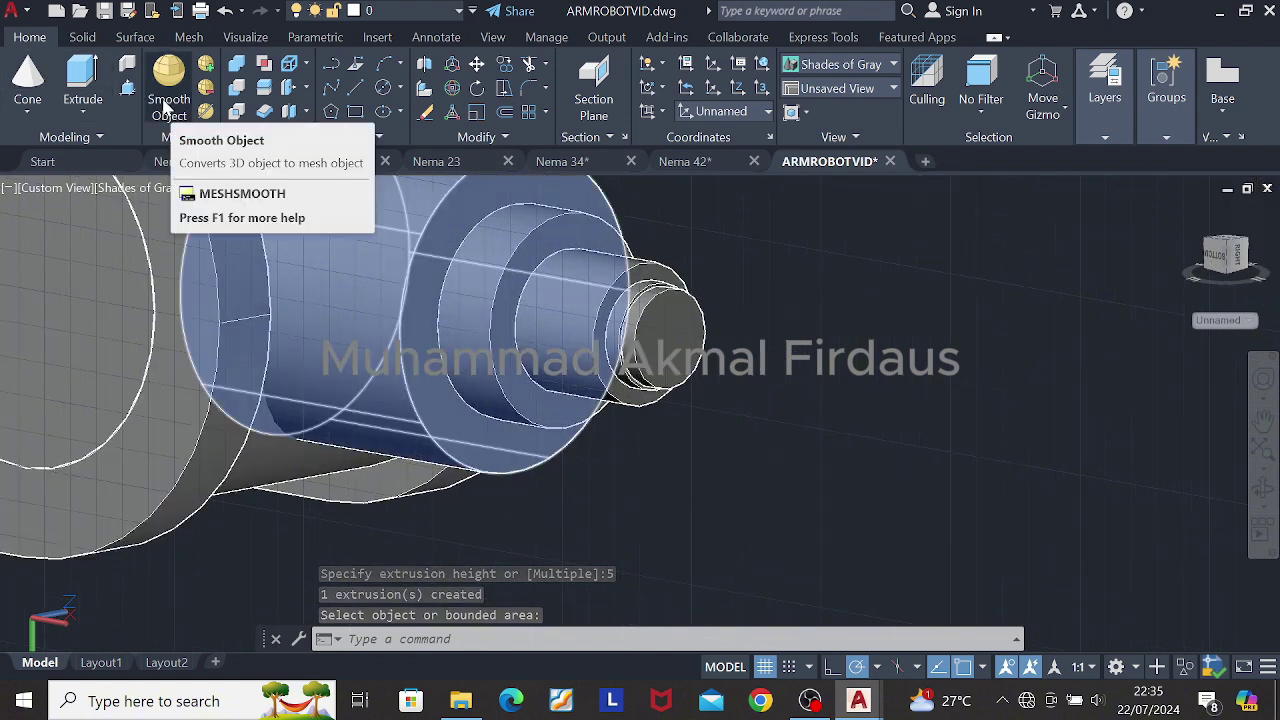
click(383, 88)
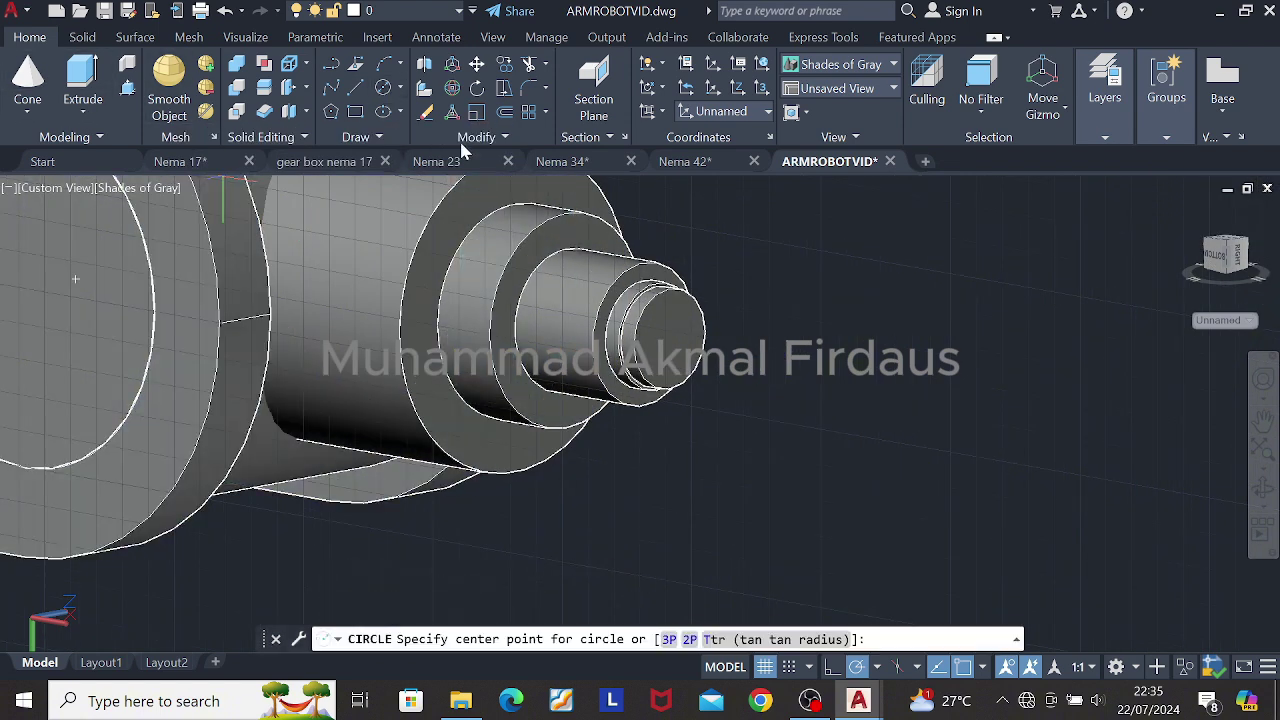
click(664, 338)
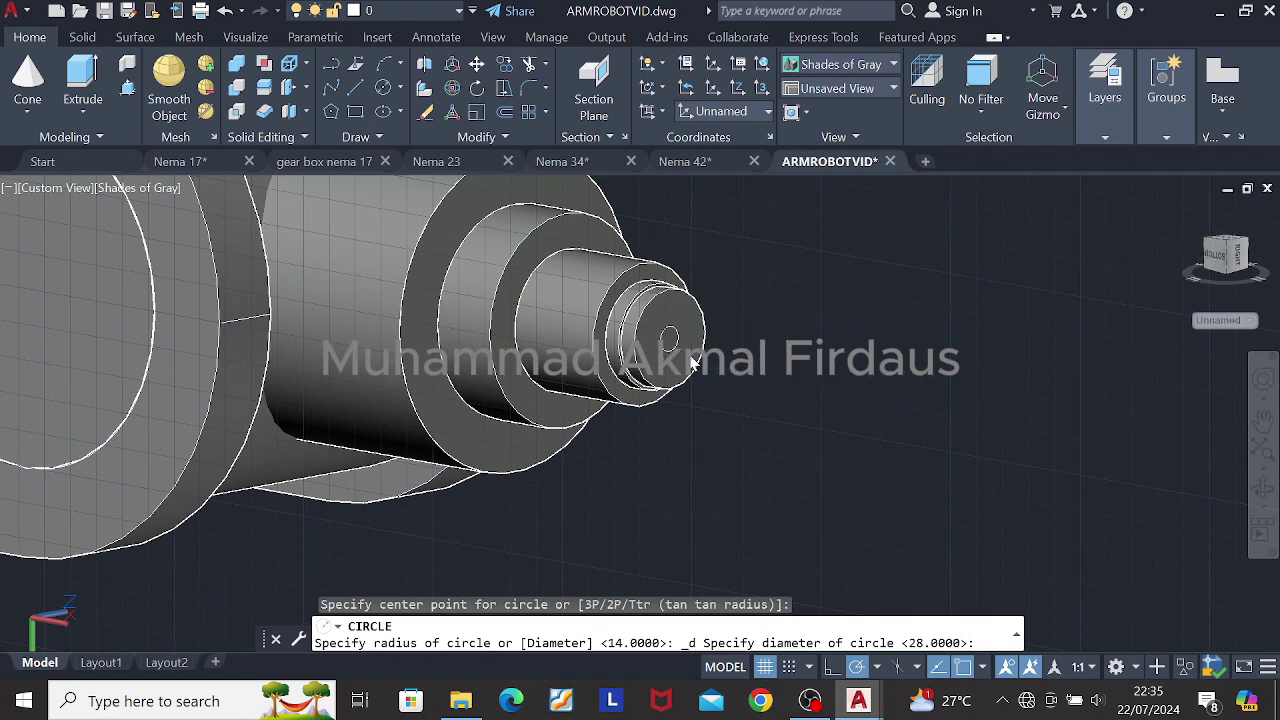
text(7)
key(Return)
Step: Presspull the 7-diameter circle 7 units outward to form a small pin on the end face
scroll(745, 327, up, 3)
click(127, 88)
click(600, 339)
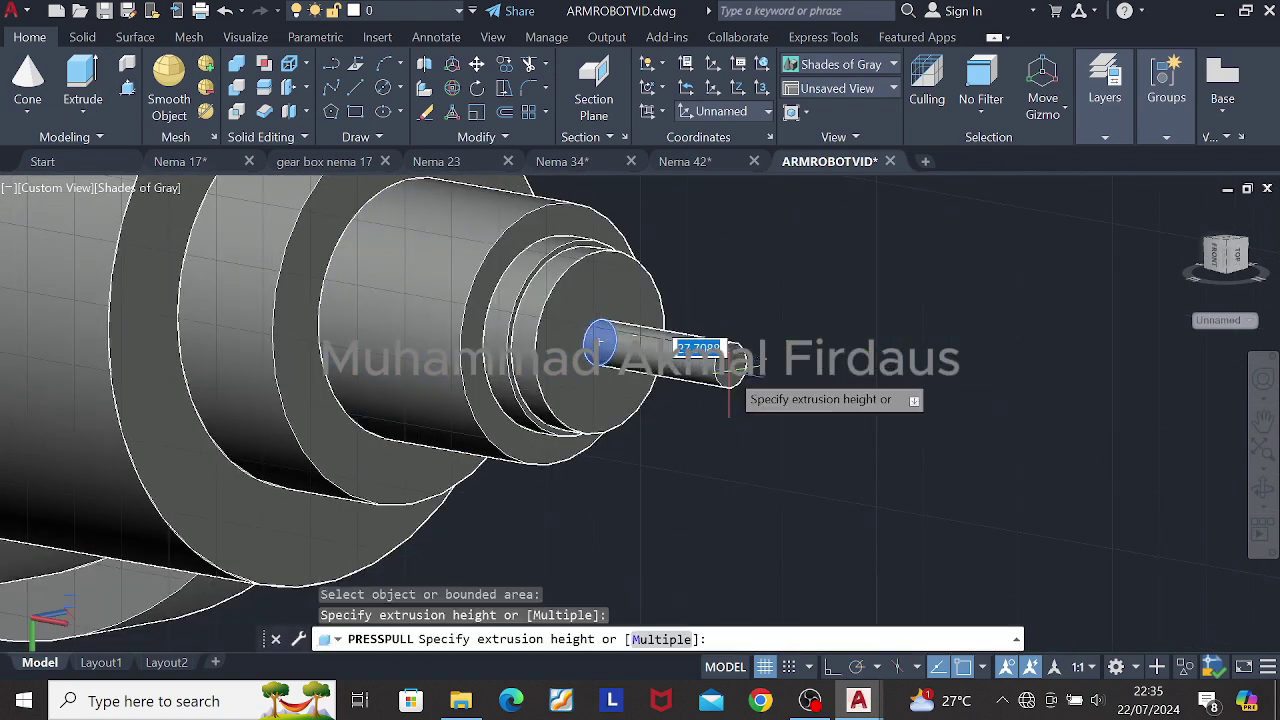
text(7)
key(Return)
key(Return)
click(28, 76)
click(634, 346)
click(635, 369)
key(Escape)
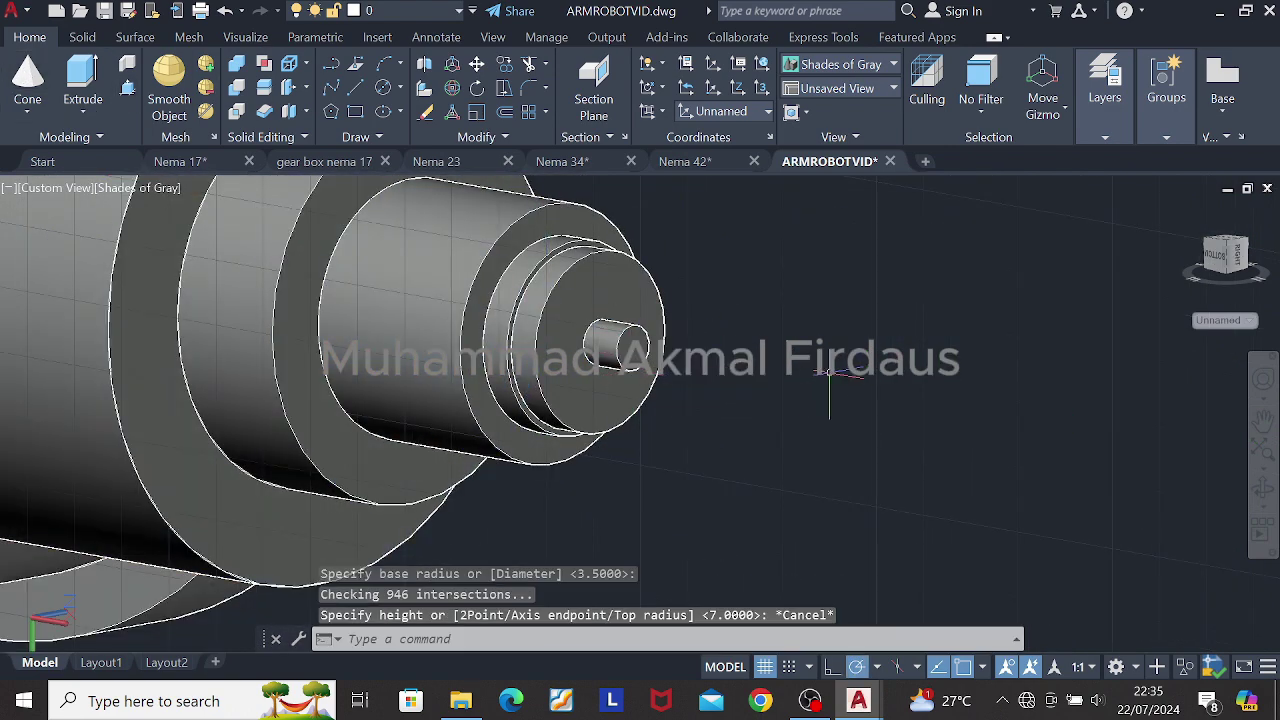
Step: Add a cone with a base radius of 3.5 and a height of 7 on the small pin's end face
click(27, 85)
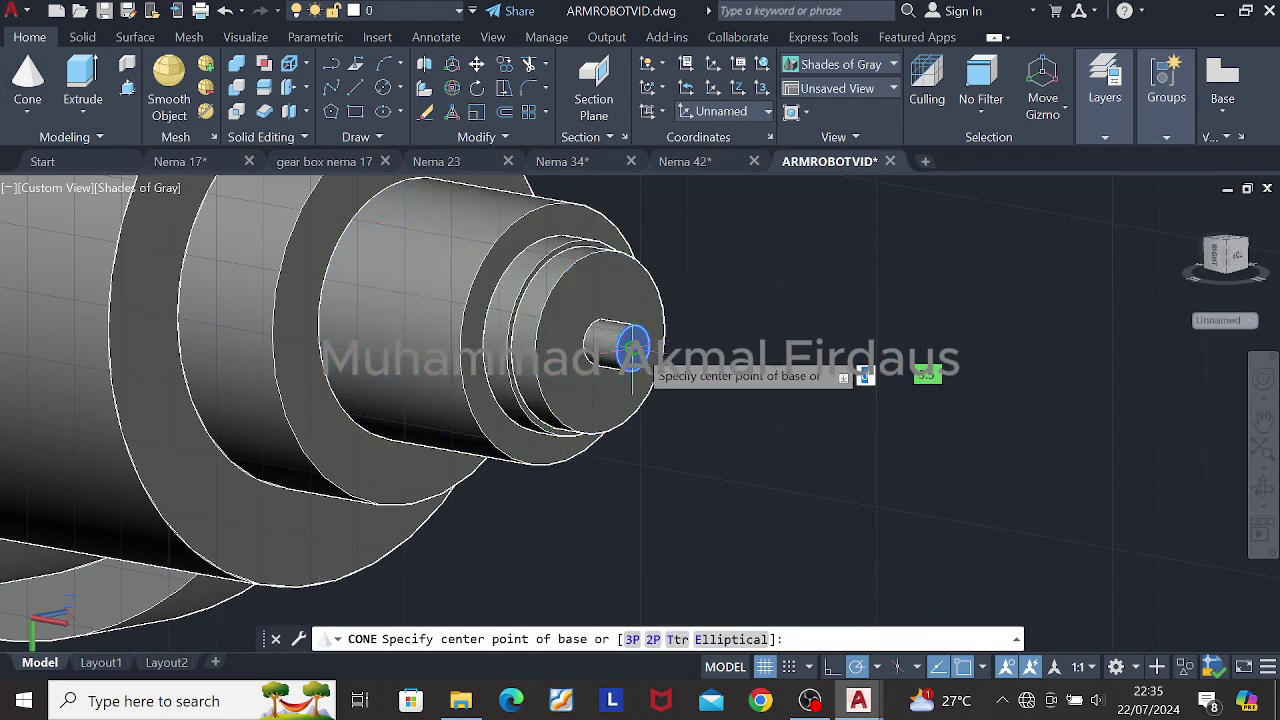
click(632, 350)
key(Return)
text(7)
key(Return)
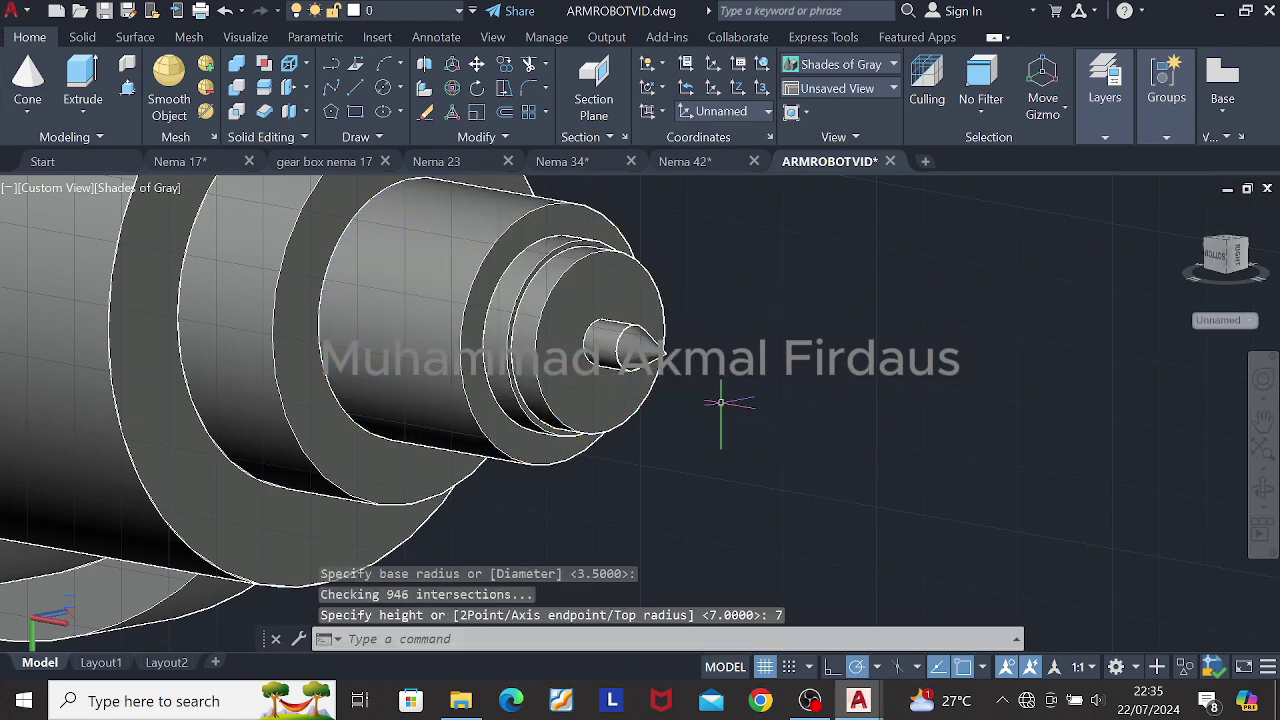
key(Escape)
Step: Inspect the wrist assembly with its pointed tip and the surrounding arm parts from several angles
scroll(721, 403, down, 5)
mouse_move(721, 403)
shift+middle_down()
mouse_move(791, 351)
mouse_move(740, 400)
shift+middle_up()
scroll(705, 412, down, 5)
shift+middle_drag(863, 400, 612, 385)
scroll(949, 396, down, 3)
scroll(715, 404, up, 10)
scroll(766, 384, down, 10)
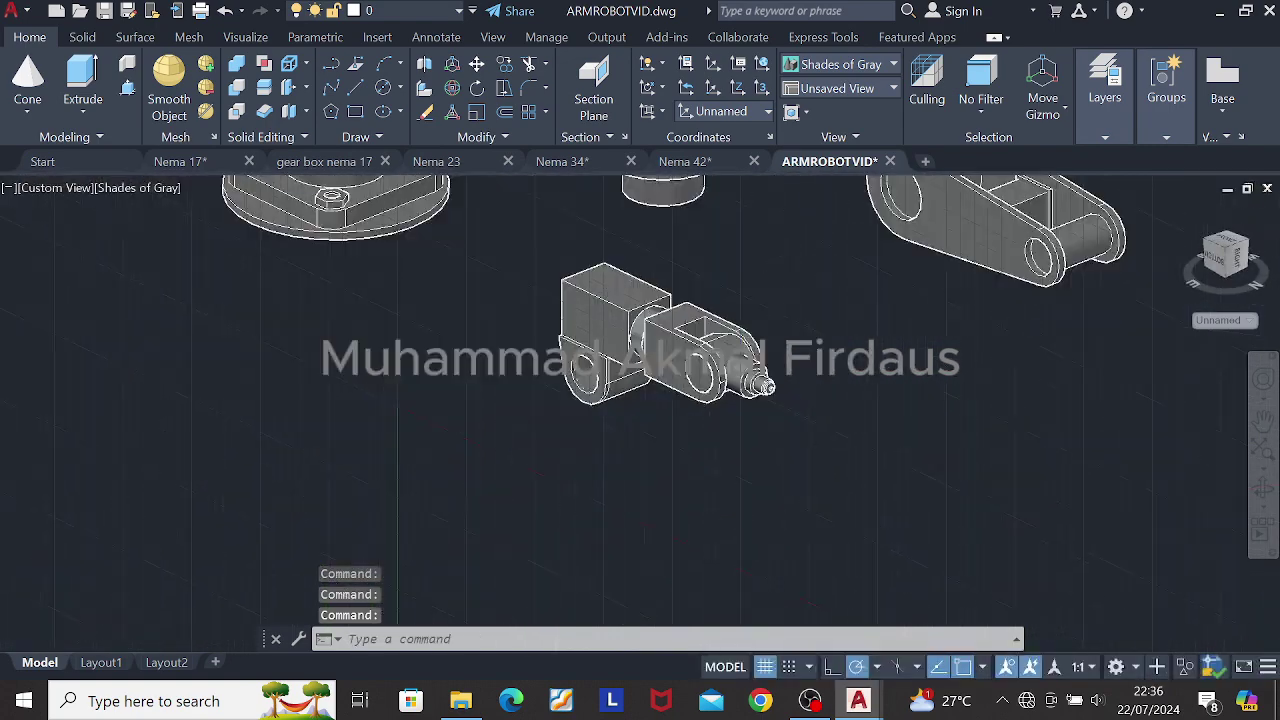
scroll(766, 384, down, 4)
shift+middle_drag(766, 384, 837, 357)
shift+middle_drag(957, 457, 858, 372)
scroll(957, 360, up, 5)
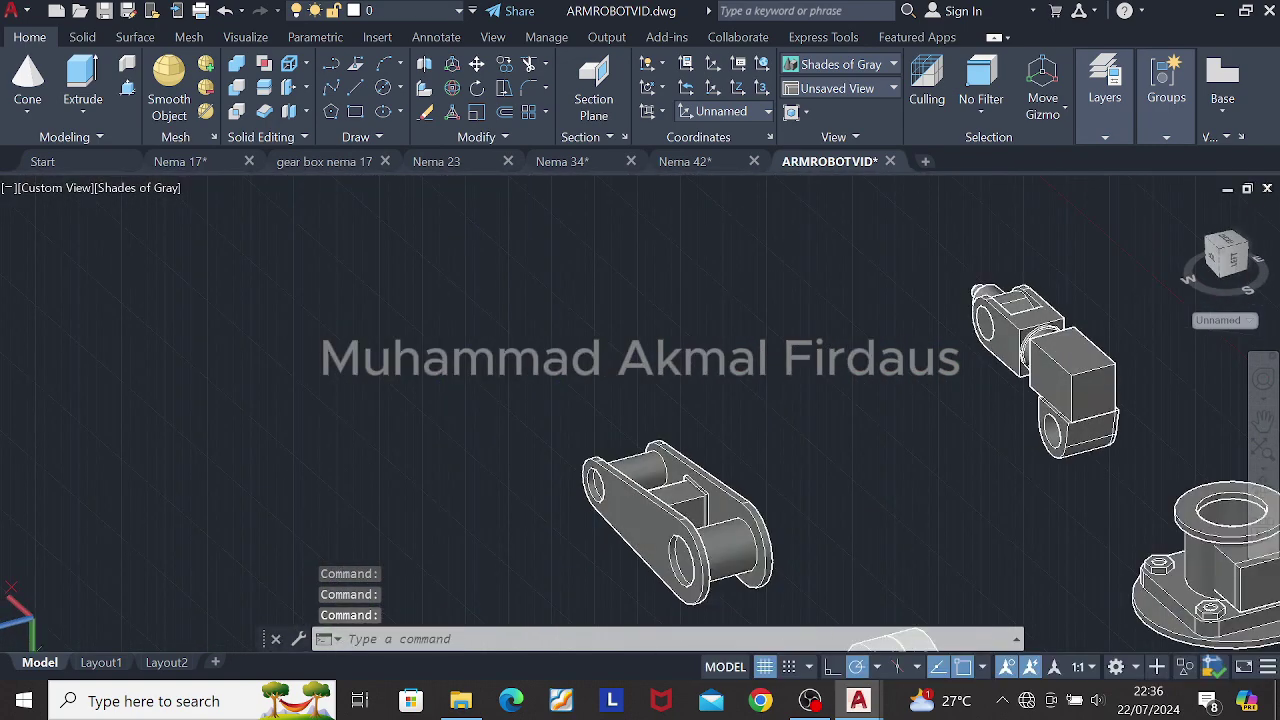
Step: Apply the 2D Wireframe visual style and draw a line between the centres of the hinge hole at the link arm's narrow end
middle_drag(691, 417, 752, 311)
click(859, 70)
click(823, 108)
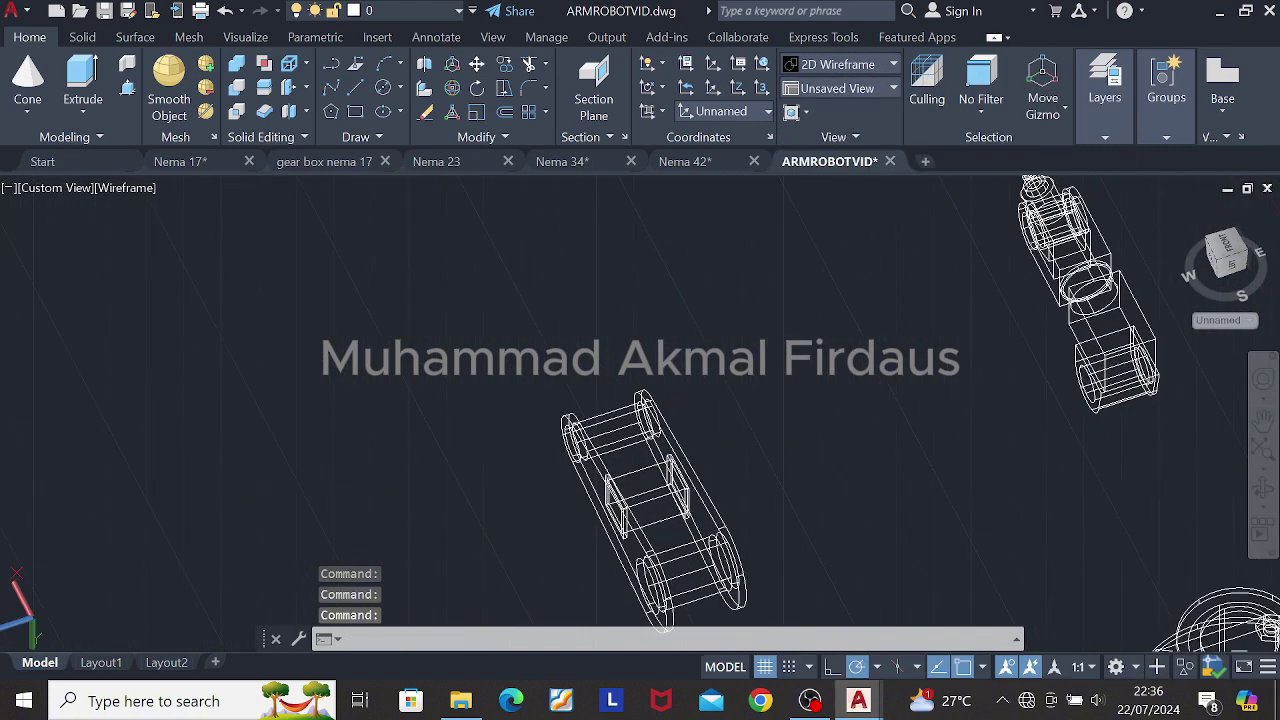
scroll(677, 363, up, 6)
middle_drag(677, 363, 828, 255)
scroll(828, 255, down, 2)
click(355, 88)
click(611, 406)
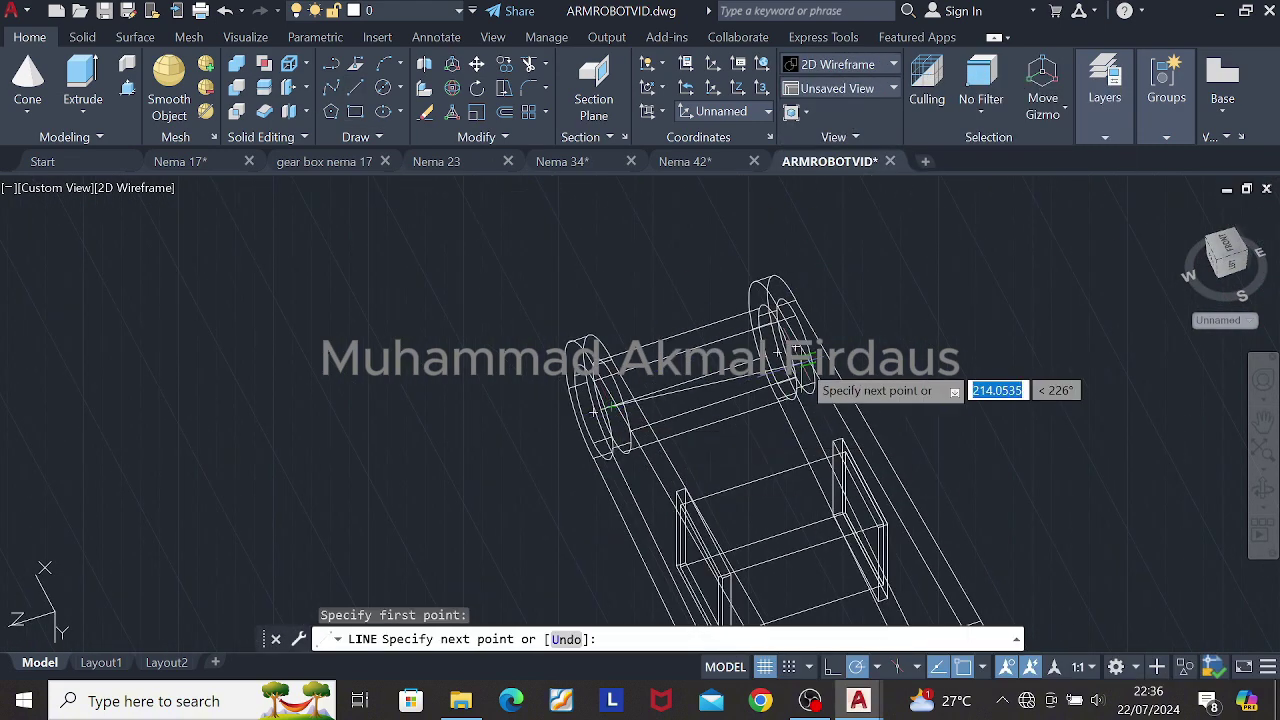
click(782, 350)
key(Escape)
Step: Draw a line between the centres of the hinge hole at the wrist part's rounded end
scroll(870, 405, down, 6)
middle_drag(1010, 590, 593, 507)
scroll(714, 277, up, 7)
middle_drag(717, 277, 716, 423)
scroll(716, 423, down, 2)
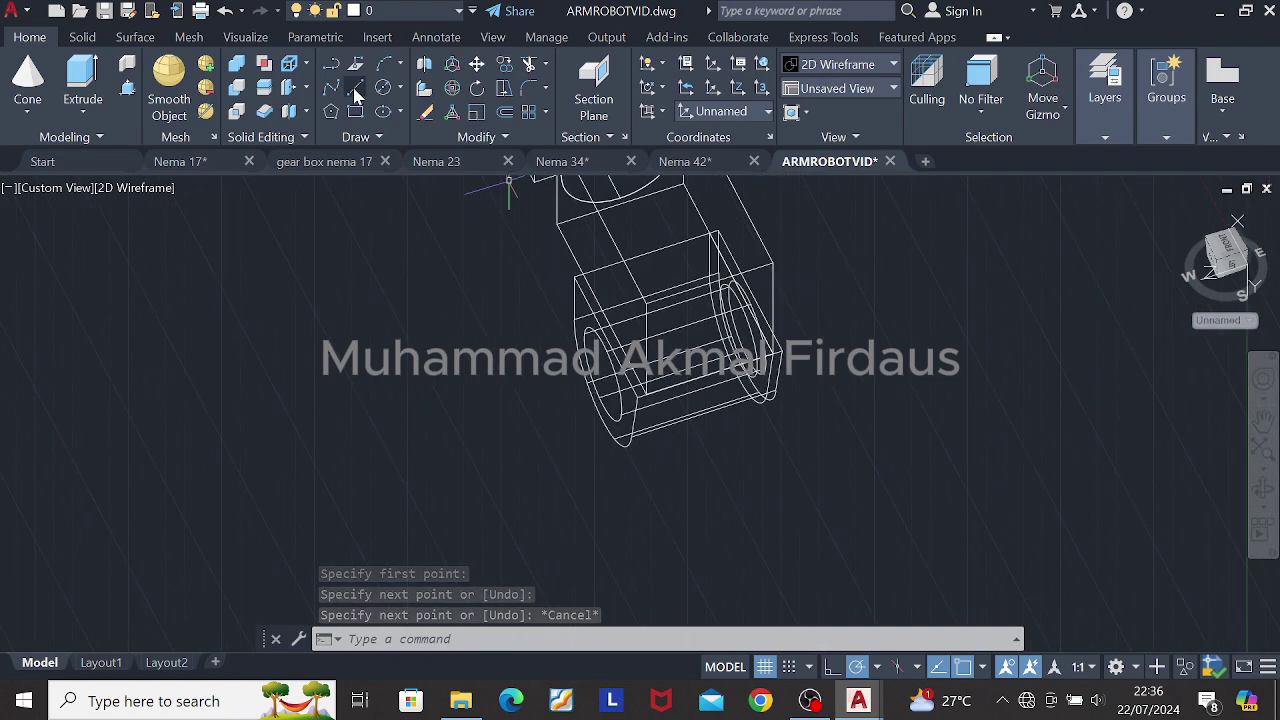
click(355, 89)
click(603, 375)
shift+middle_drag(740, 330, 625, 335)
click(738, 347)
key(Escape)
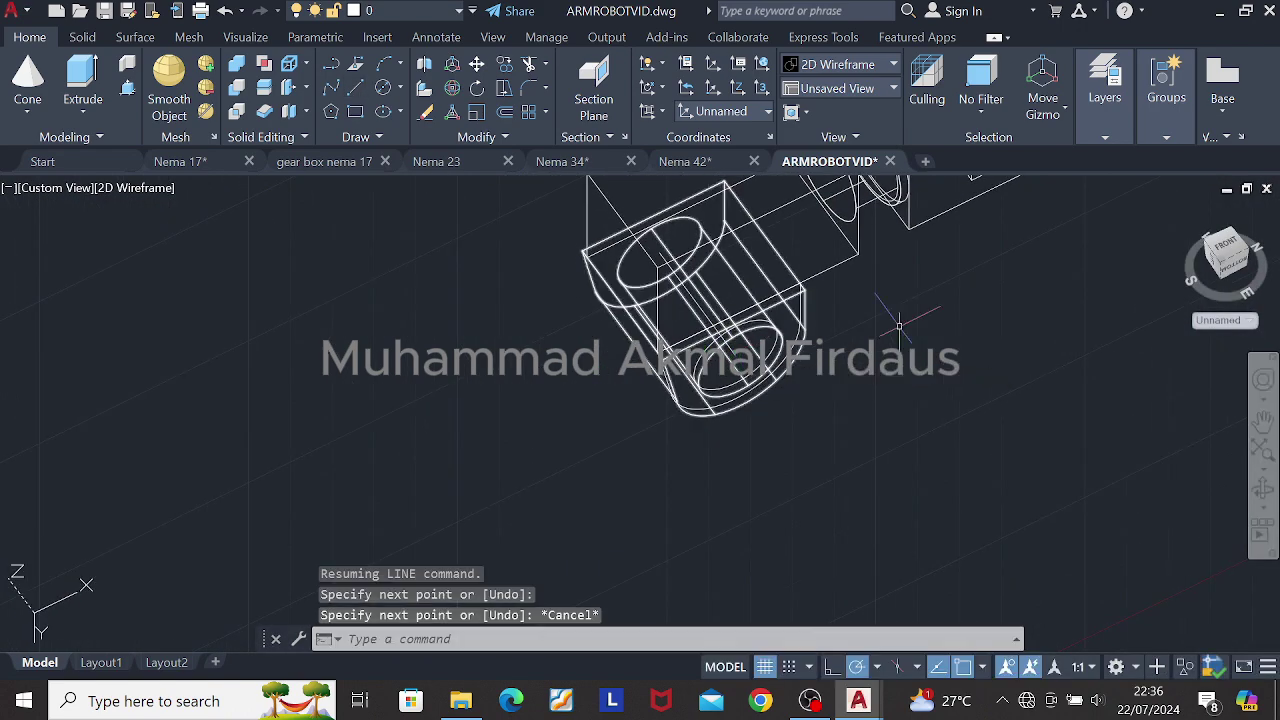
shift+middle_drag(898, 325, 1046, 262)
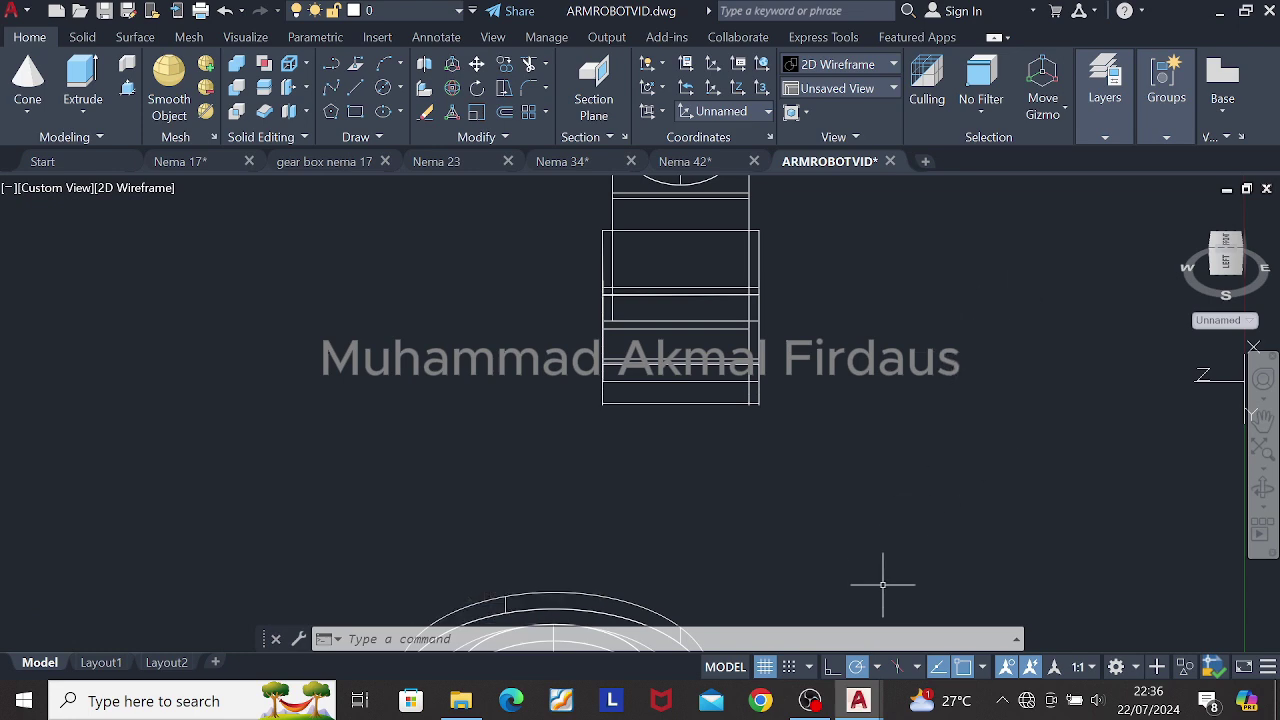
Step: Return to AutoCAD and switch to the Nema 17 drawing
click(810, 700)
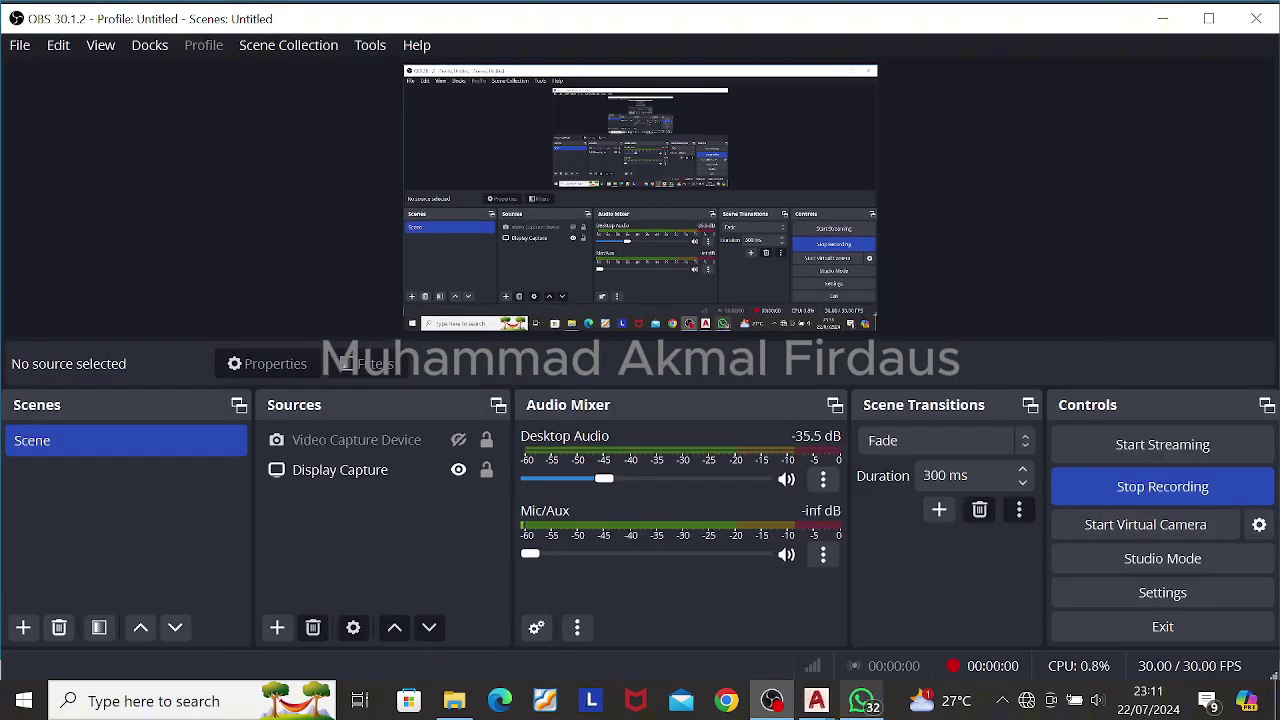
click(815, 700)
scroll(550, 351, up, 3)
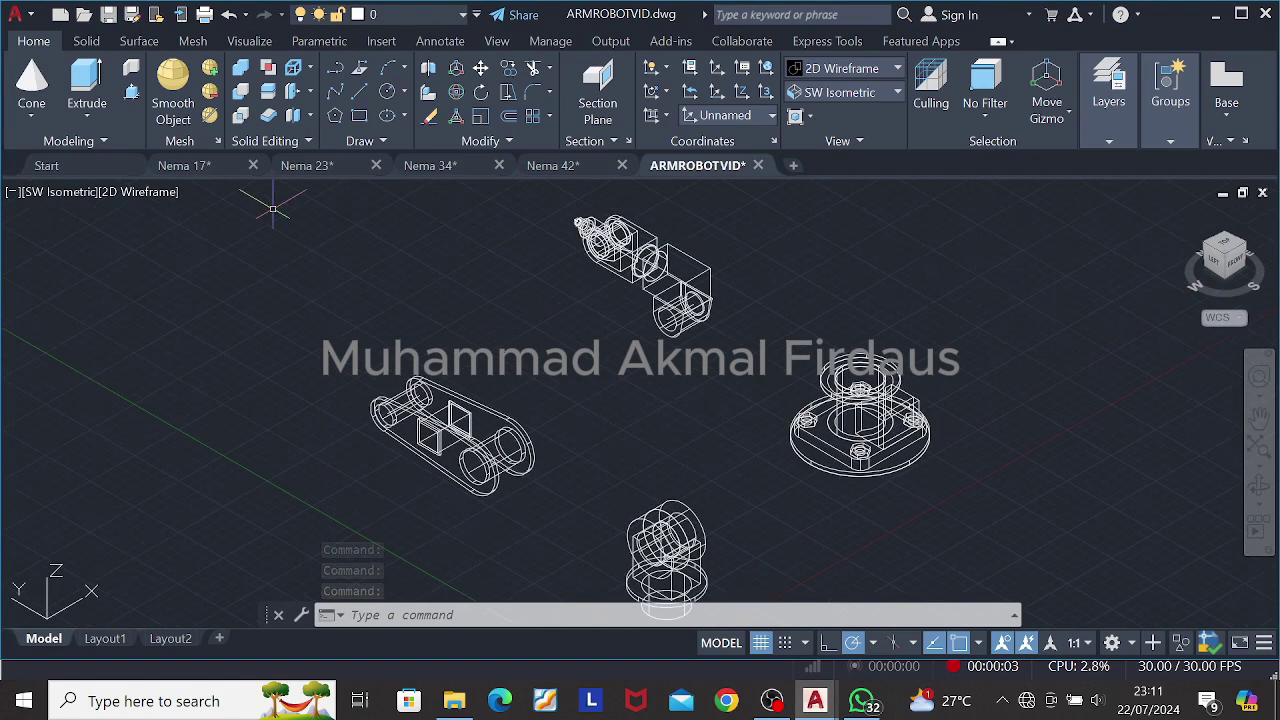
click(208, 168)
click(387, 91)
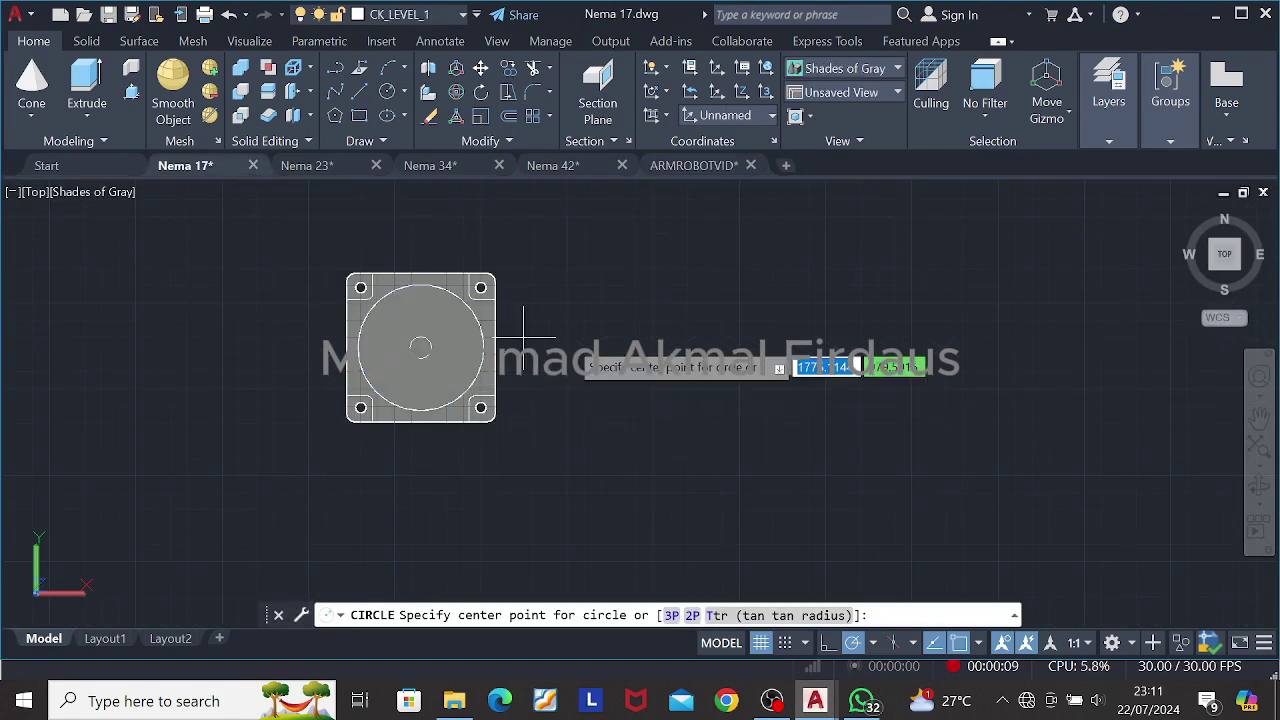
text(40)
key(Return)
key(Escape)
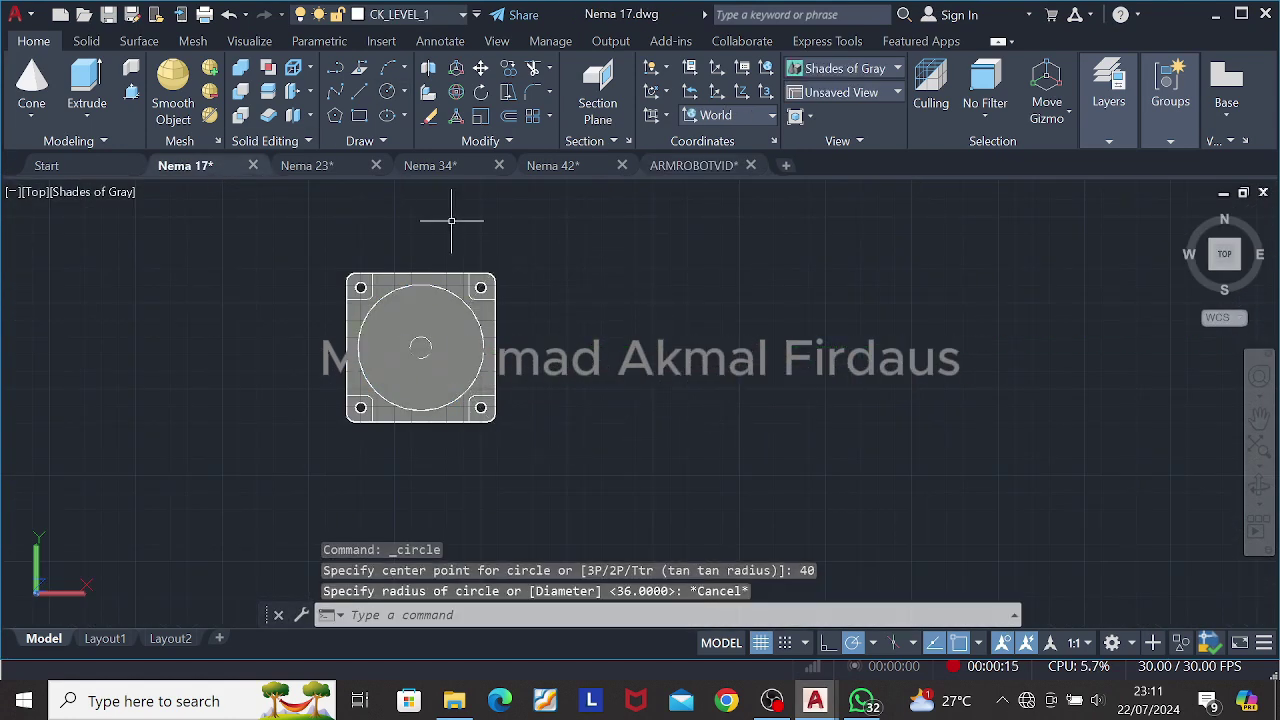
Step: Draw two concentric circles with radii 40 and 30 beside the square motor
click(387, 91)
click(686, 347)
text(40)
key(Return)
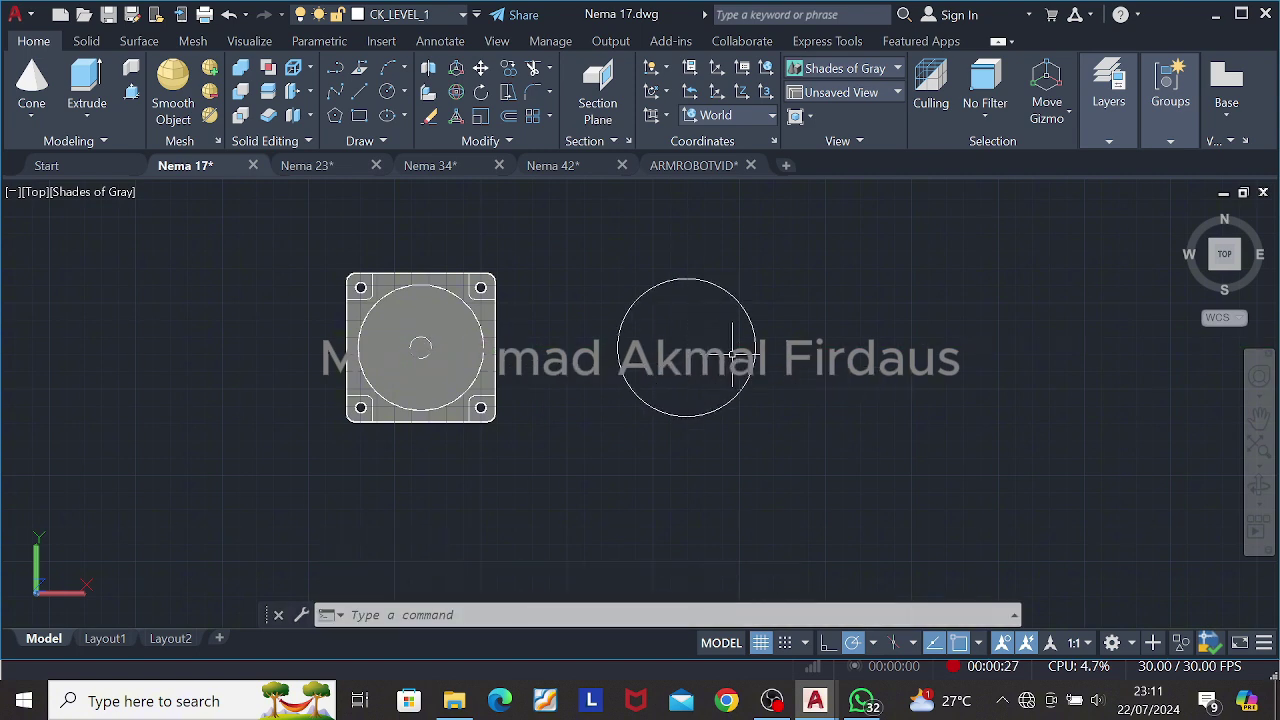
click(387, 91)
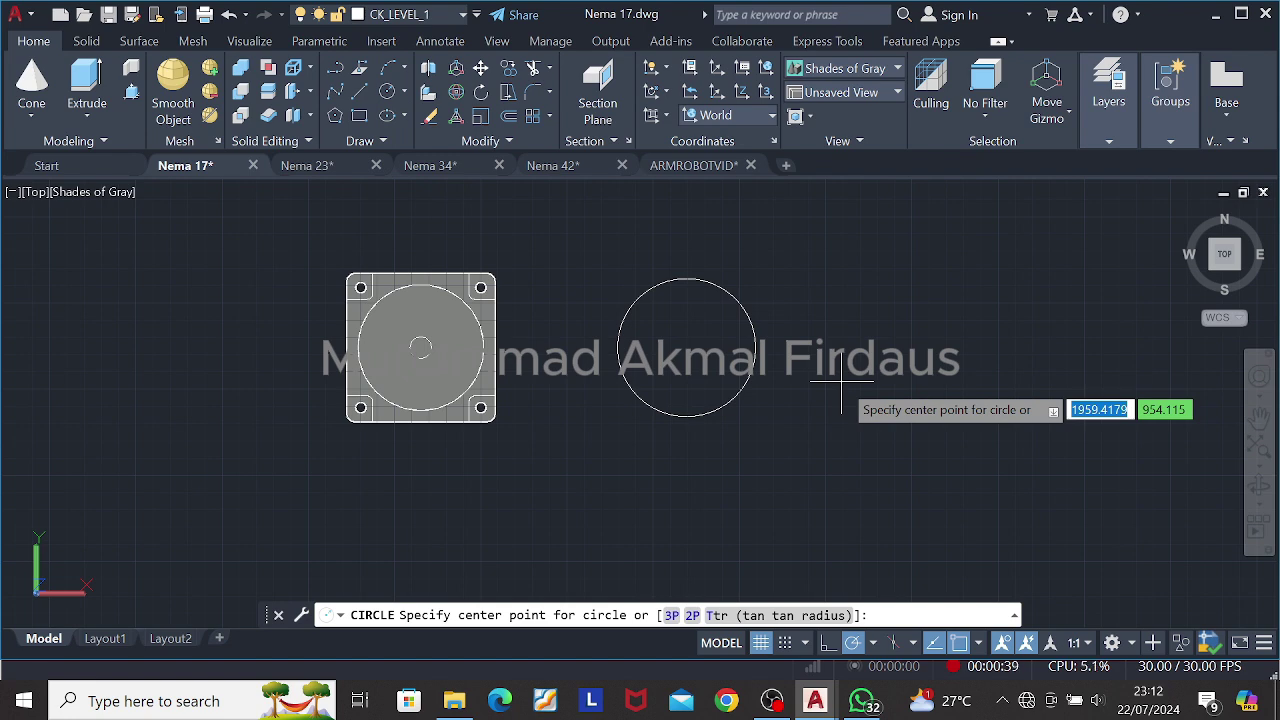
click(745, 362)
text(3)
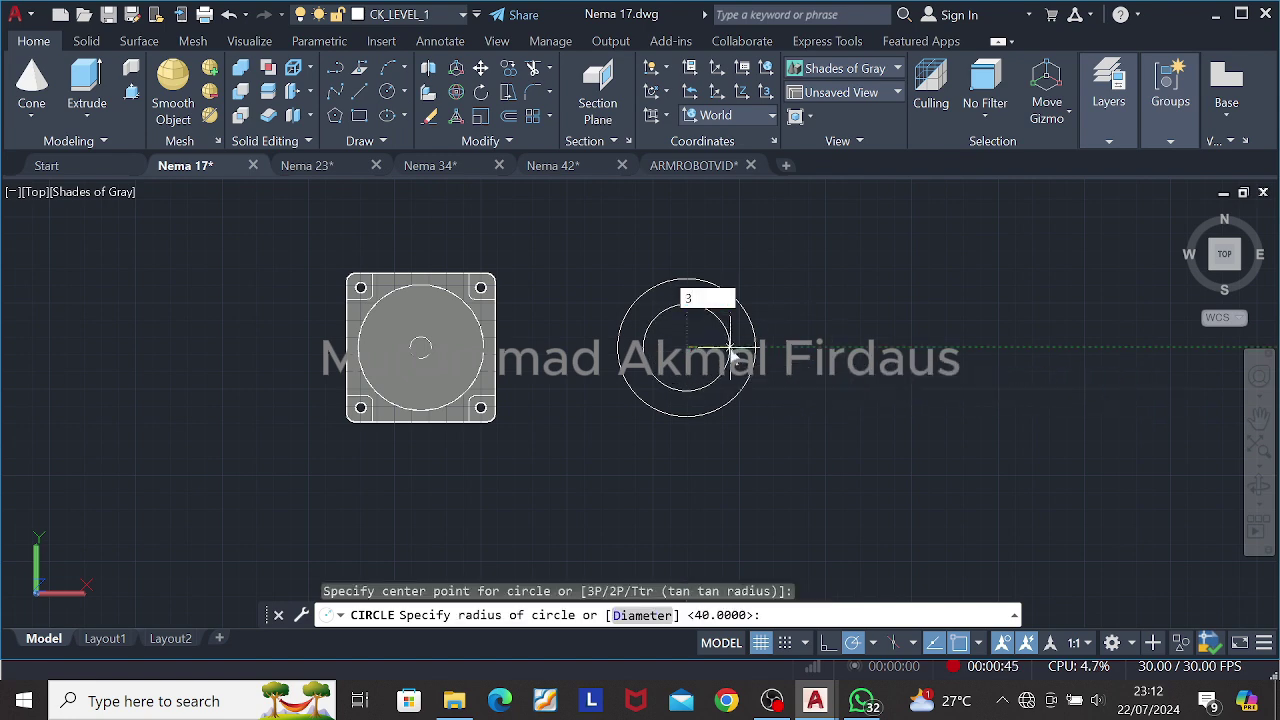
text(0)
key(Return)
Step: Add concentric circles with radii 26 and 36 at the same centre
key(Return)
click(700, 340)
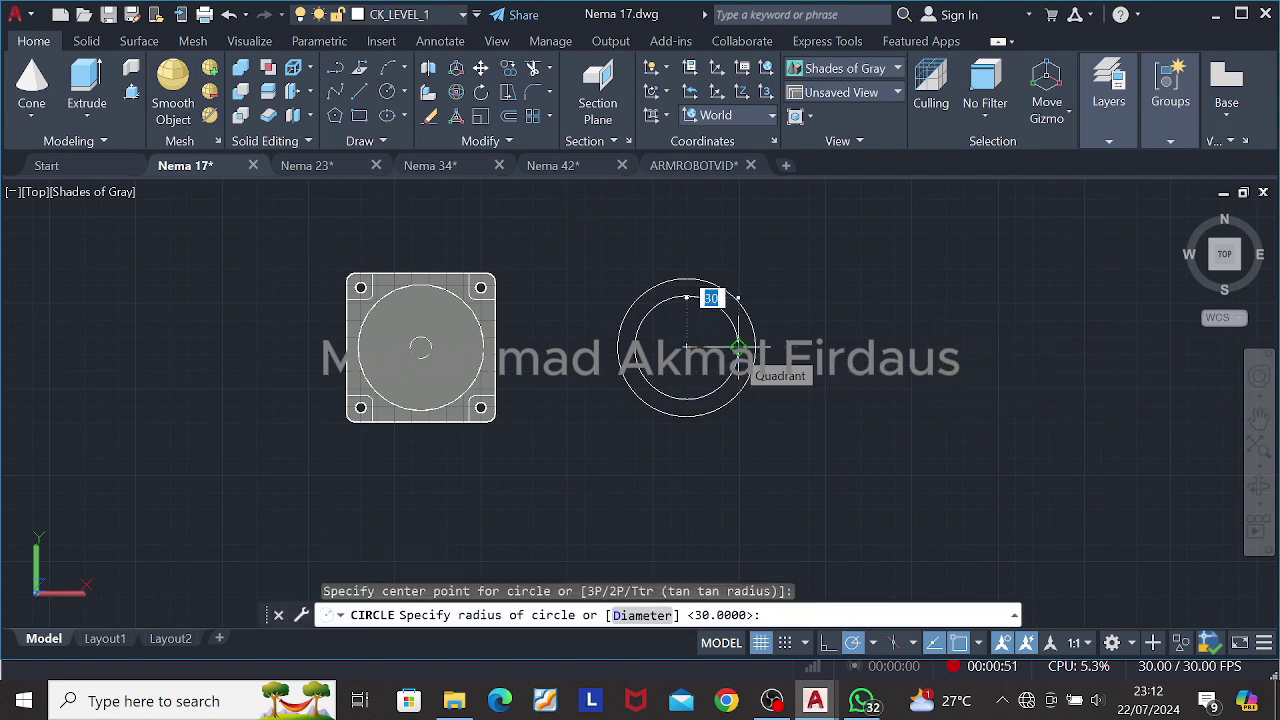
text(26)
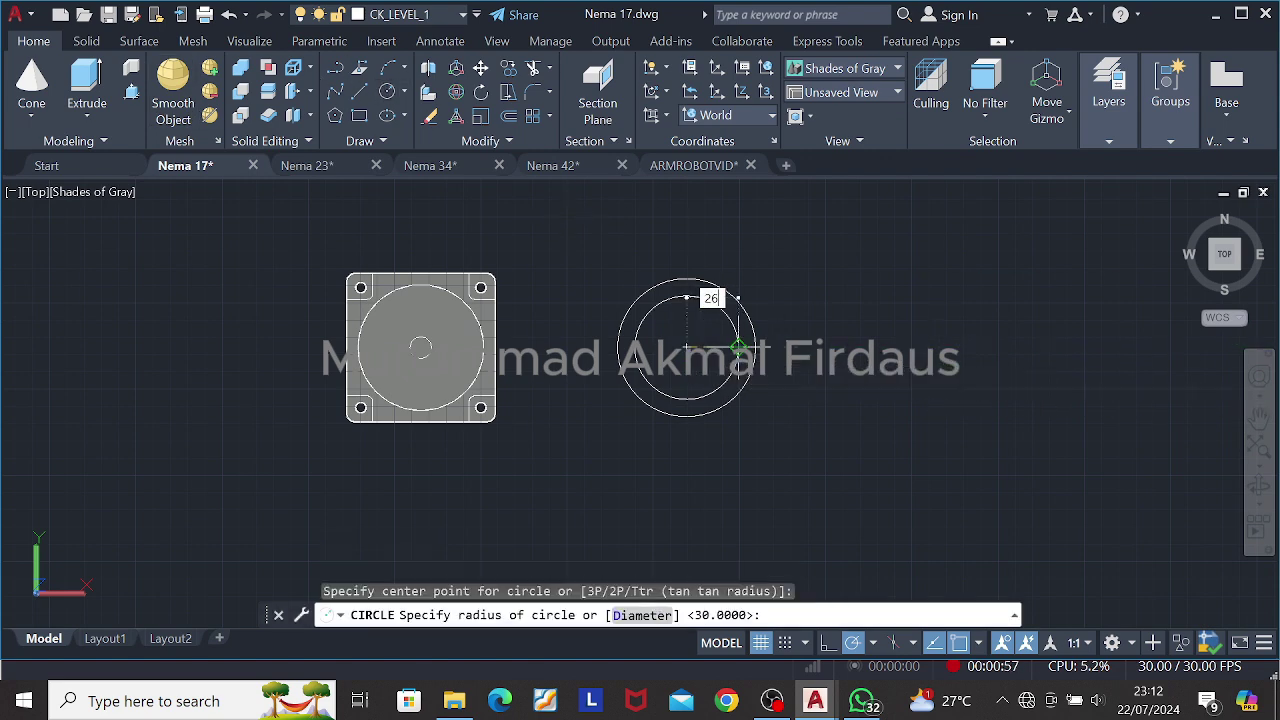
key(Return)
key(Return)
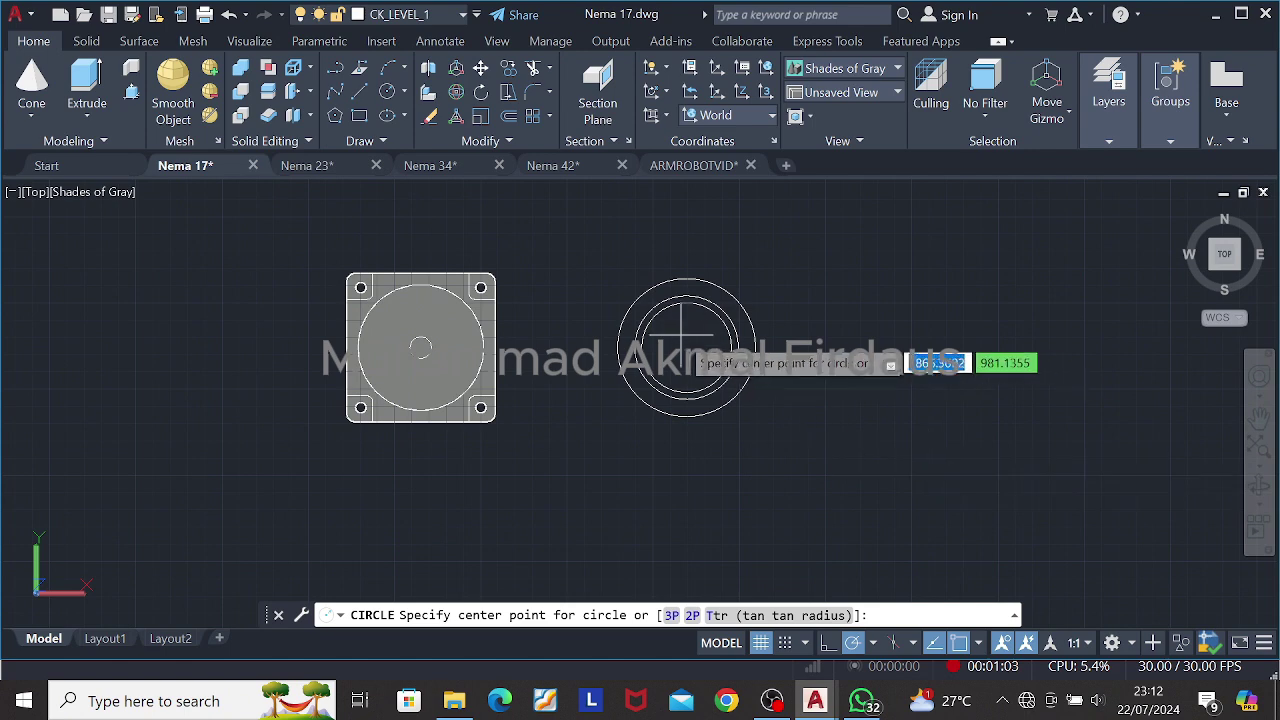
click(680, 340)
text(36)
key(Return)
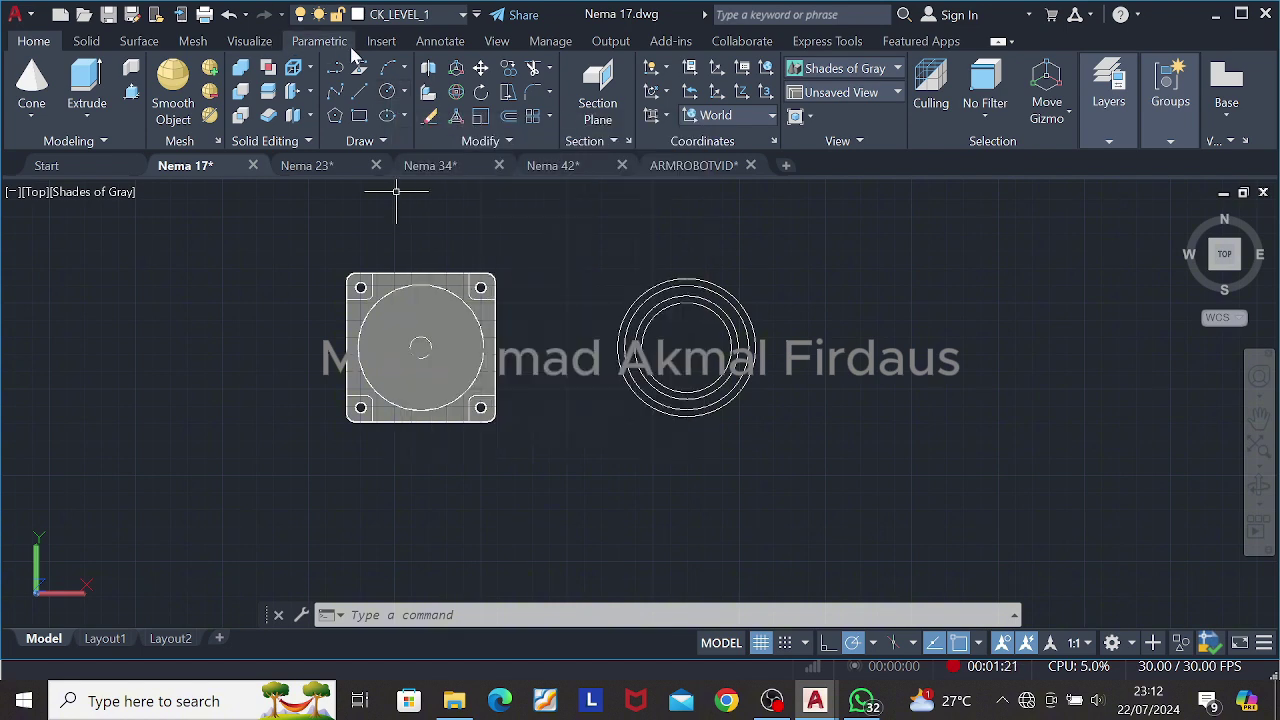
Step: Add two small concentric circles with radii 10 and 7 at the common centre
click(387, 92)
click(688, 347)
text(10)
key(Return)
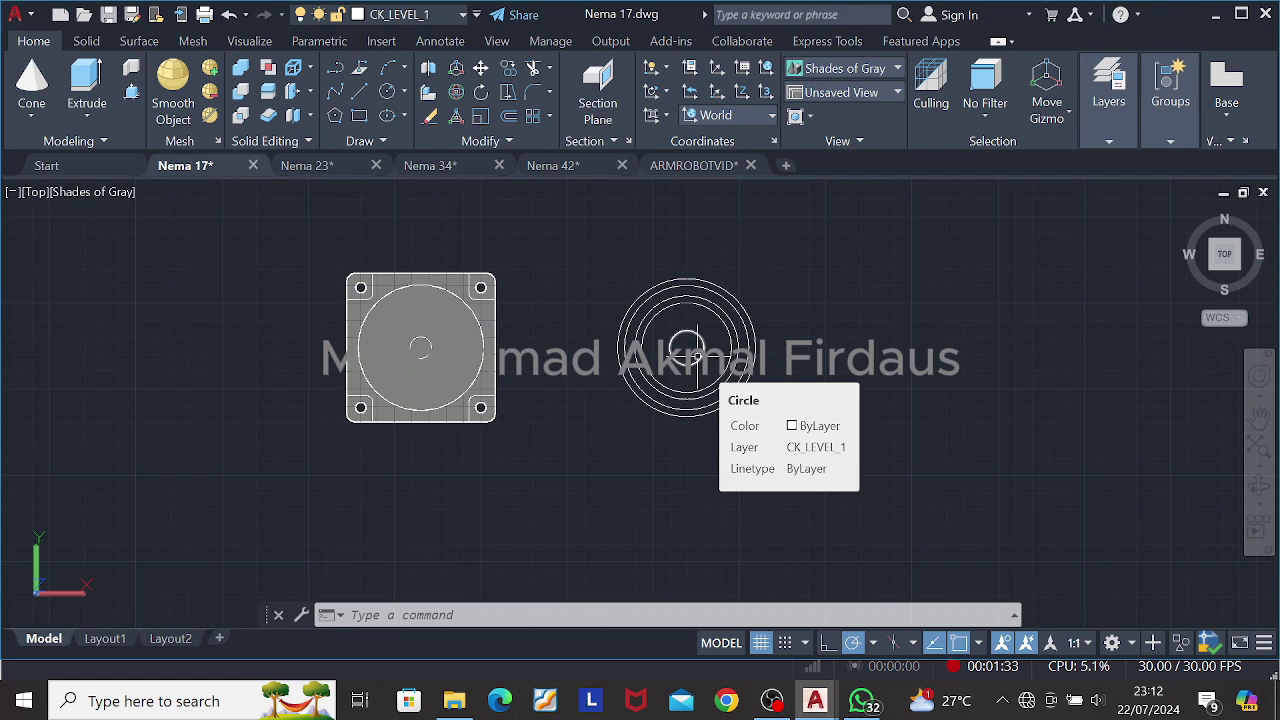
click(387, 92)
click(686, 347)
text(7)
key(Return)
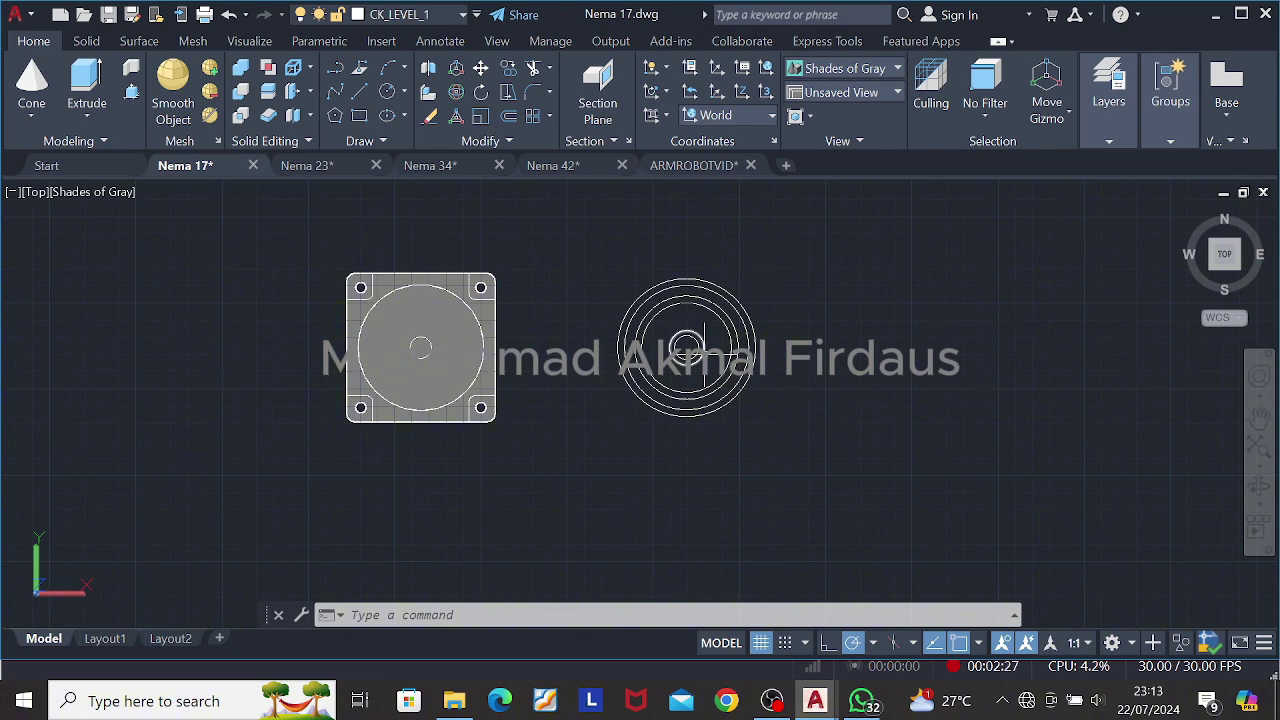
Step: Draw a 2.2-radius hole circle centred on the top quadrant of the 36-radius circle
scroll(704, 354, up, 5)
scroll(788, 310, down, 2)
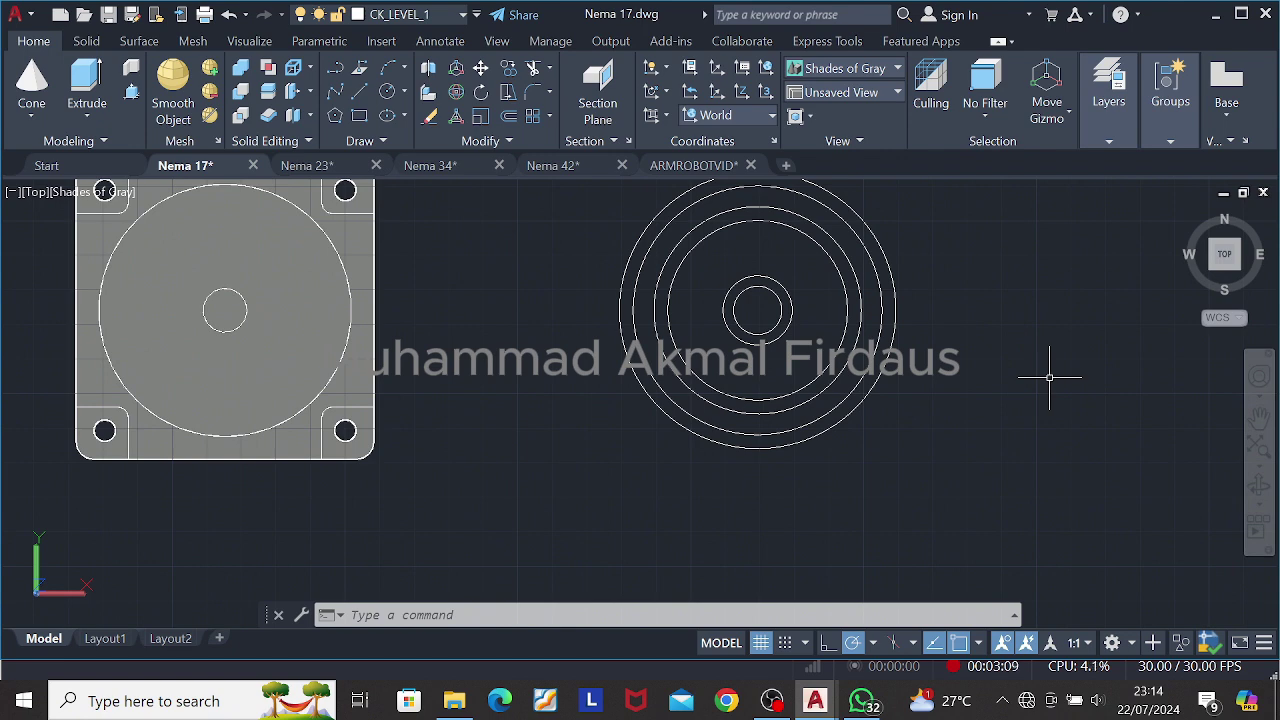
middle_drag(1049, 377, 948, 446)
scroll(948, 446, down, 1)
scroll(887, 404, up, 3)
click(387, 91)
click(603, 219)
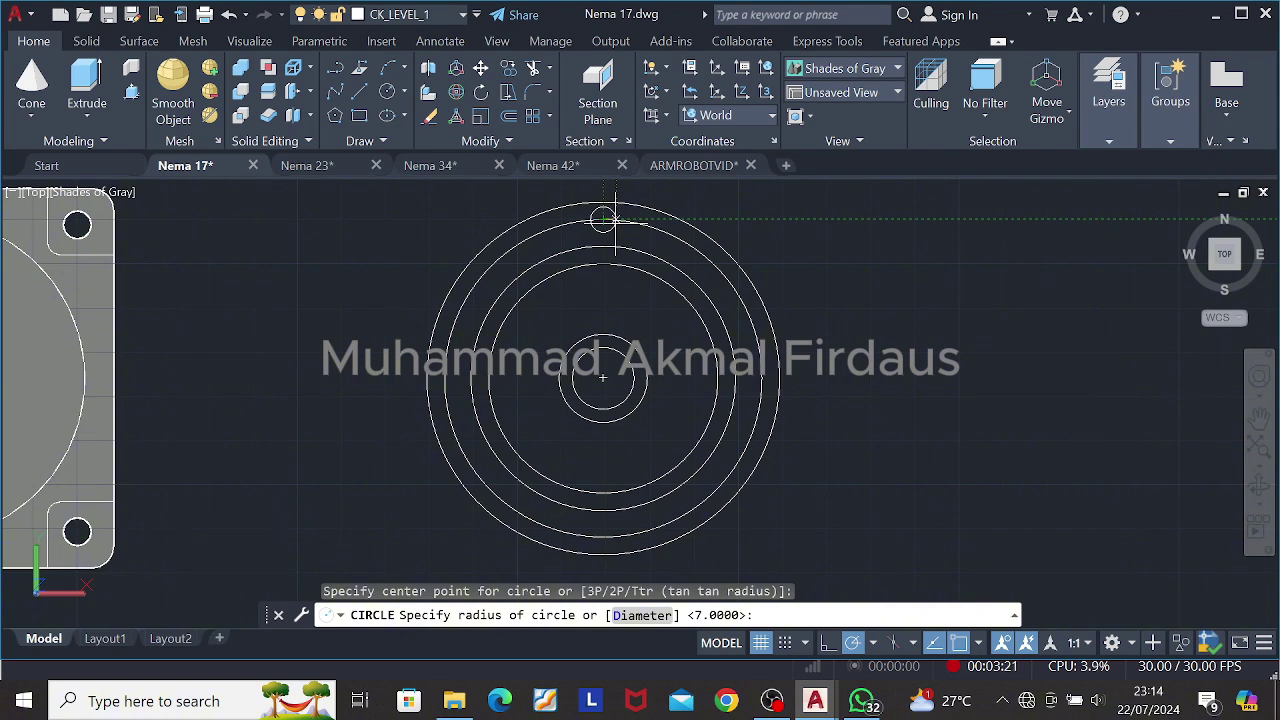
text(2.2)
key(Return)
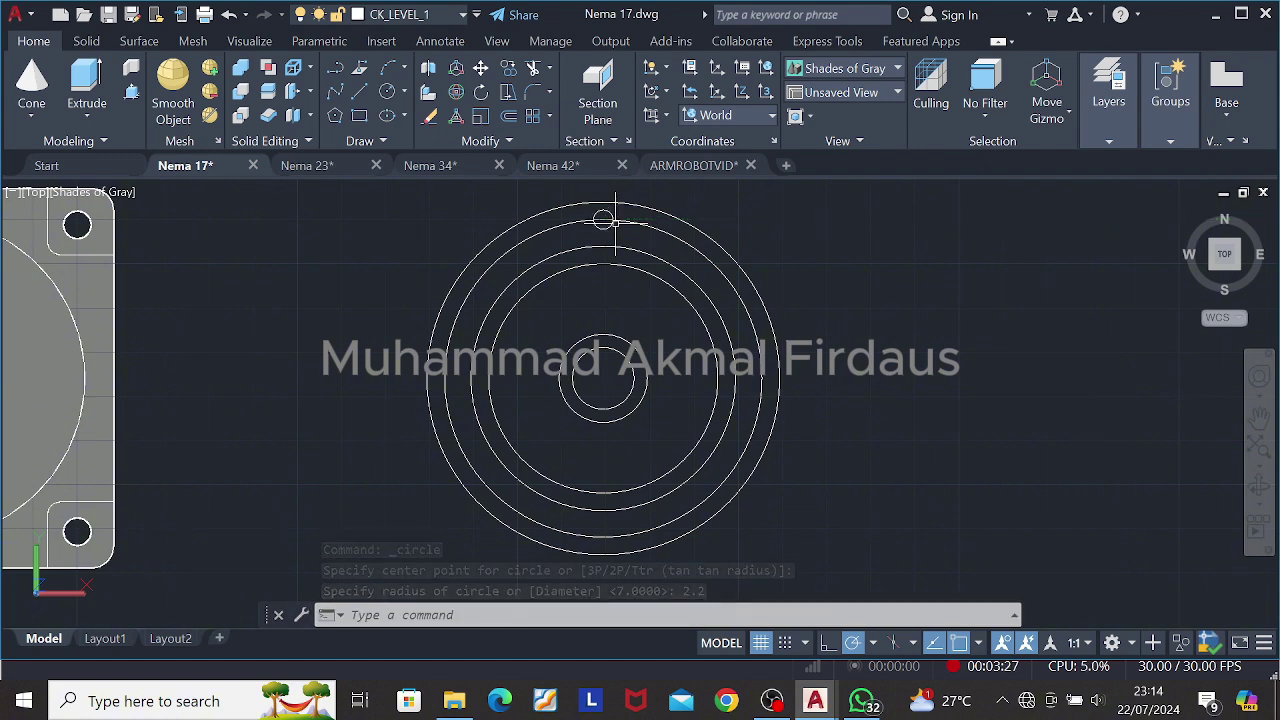
Step: Create a polar array of the 2.2-radius hole circle around the common centre with 6 items over 360 degrees
click(548, 116)
click(586, 243)
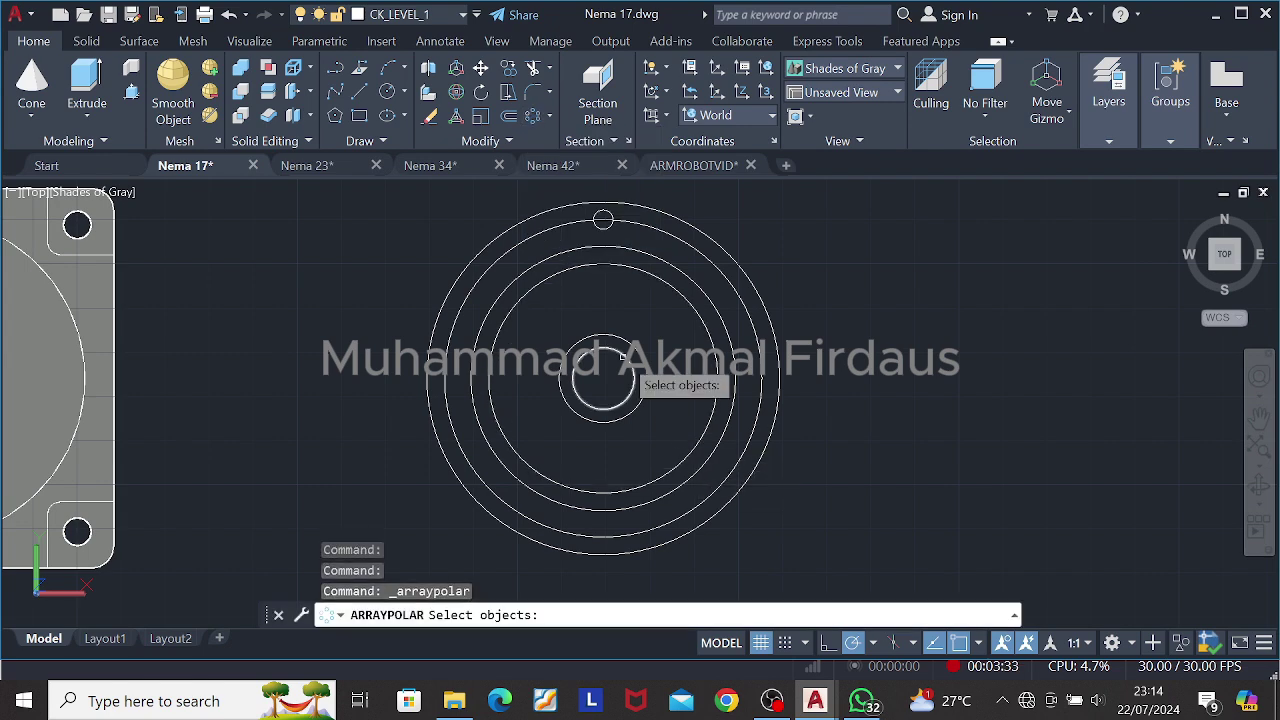
click(603, 217)
key(Return)
click(603, 378)
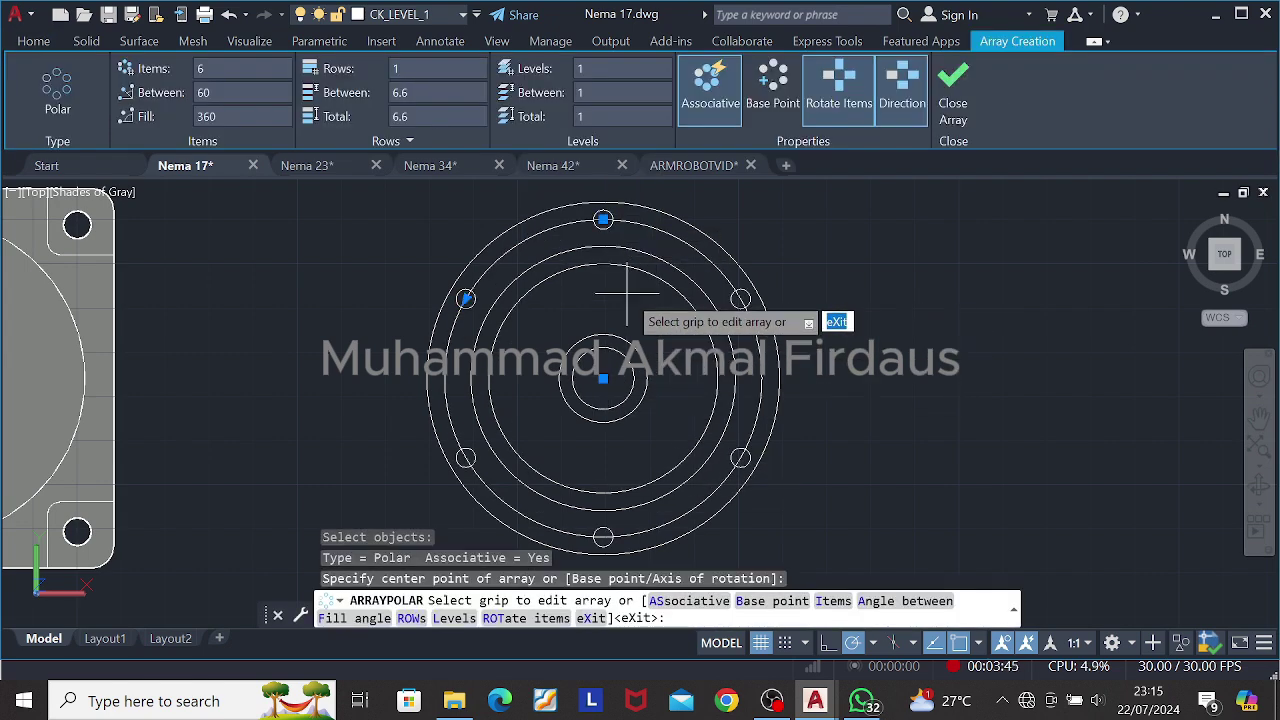
key(Return)
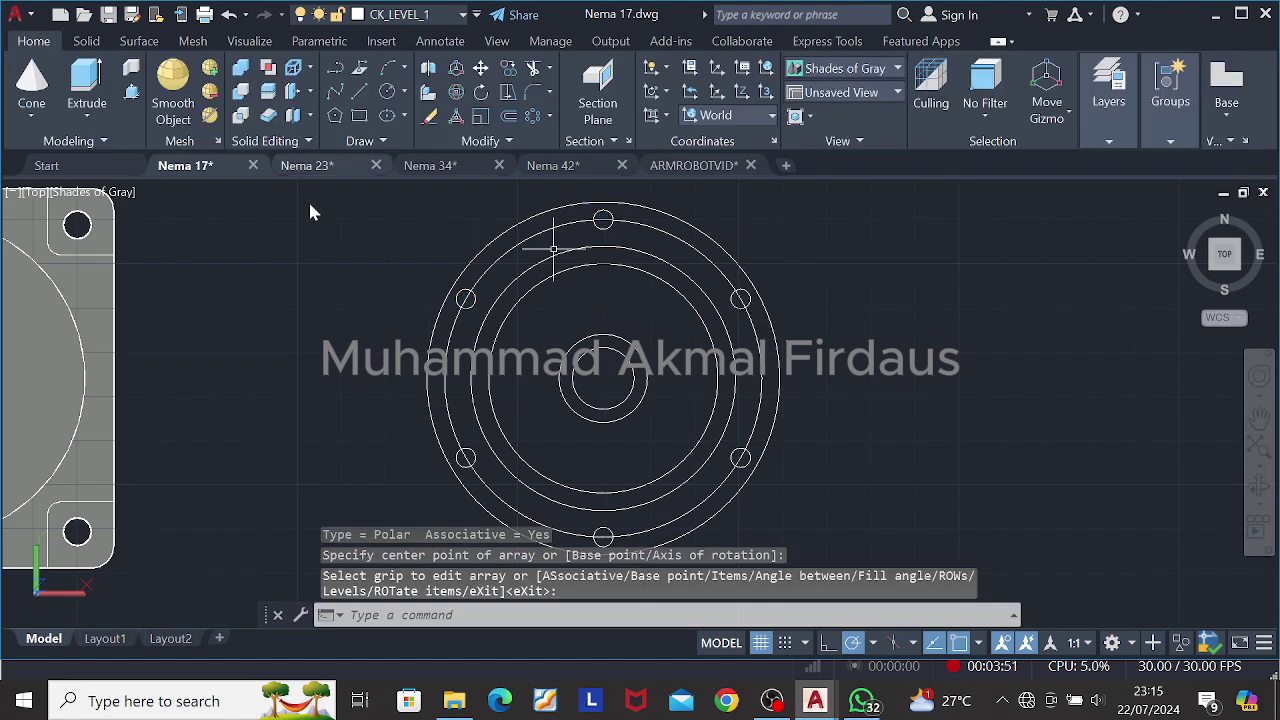
Step: Set the outer hole array's item count to 8
click(593, 217)
double_click(234, 69)
text(8)
key(Return)
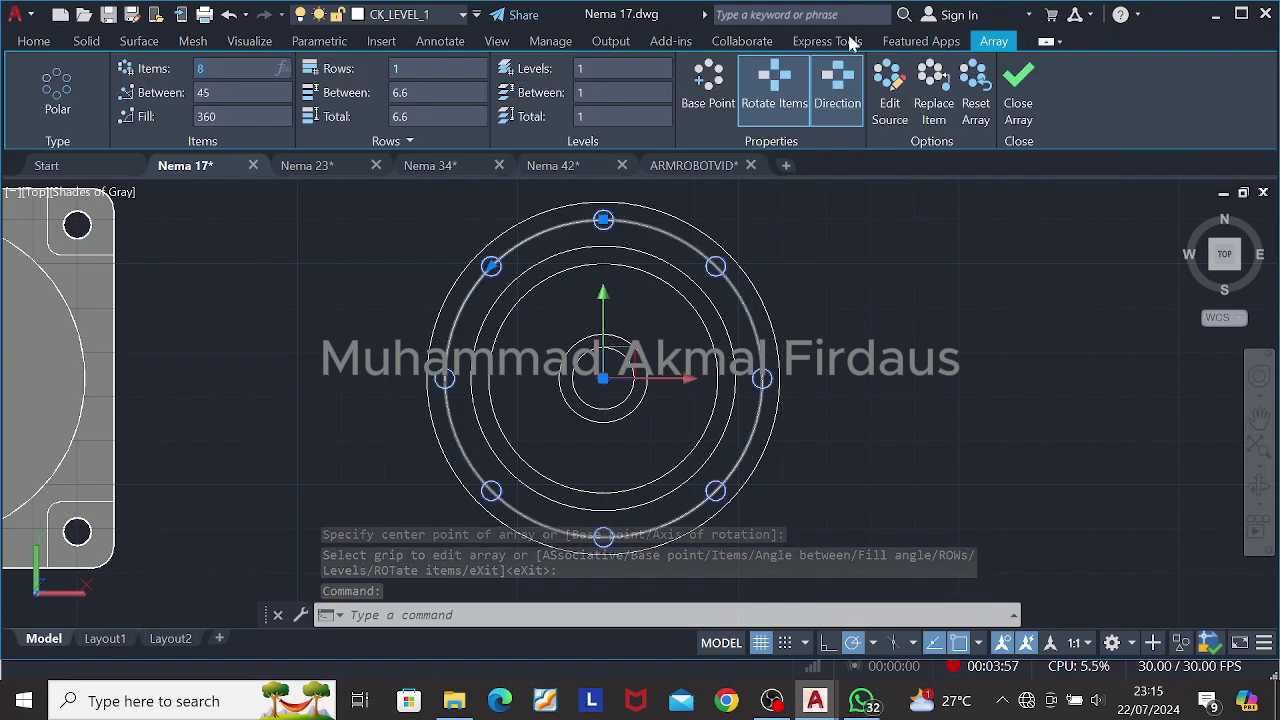
key(Escape)
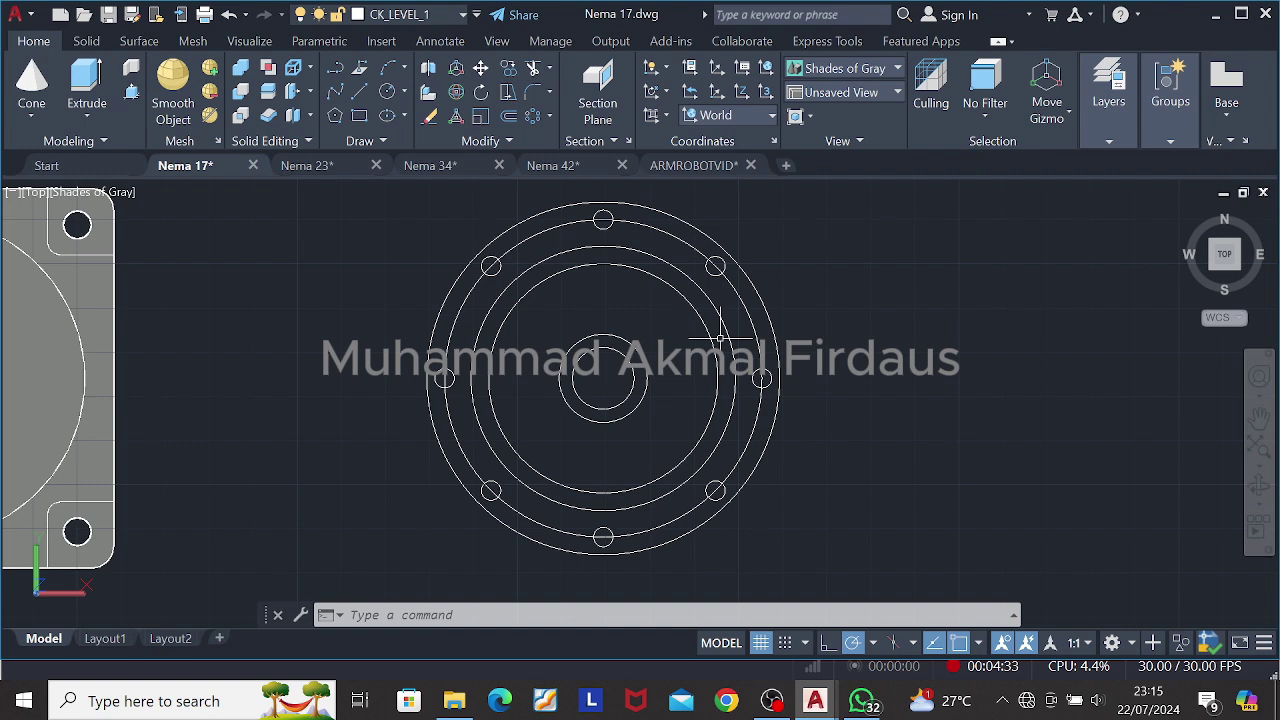
Step: Draw a 1.6-radius hole circle centred on the top quadrant of the 26-radius circle
click(387, 91)
click(603, 265)
text(1.)
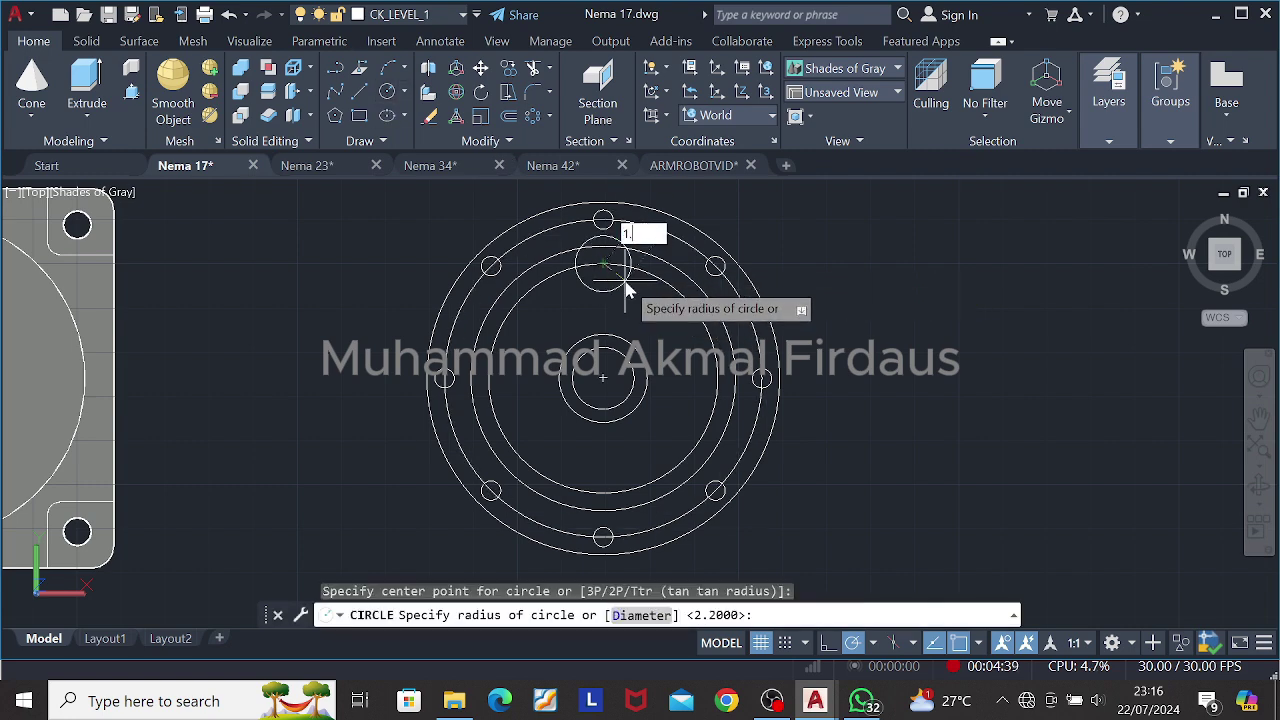
text(6)
key(Return)
Step: Polar-array the 1.6-radius hole circle around the common centre with 8 items over 360 degrees
click(608, 269)
click(535, 116)
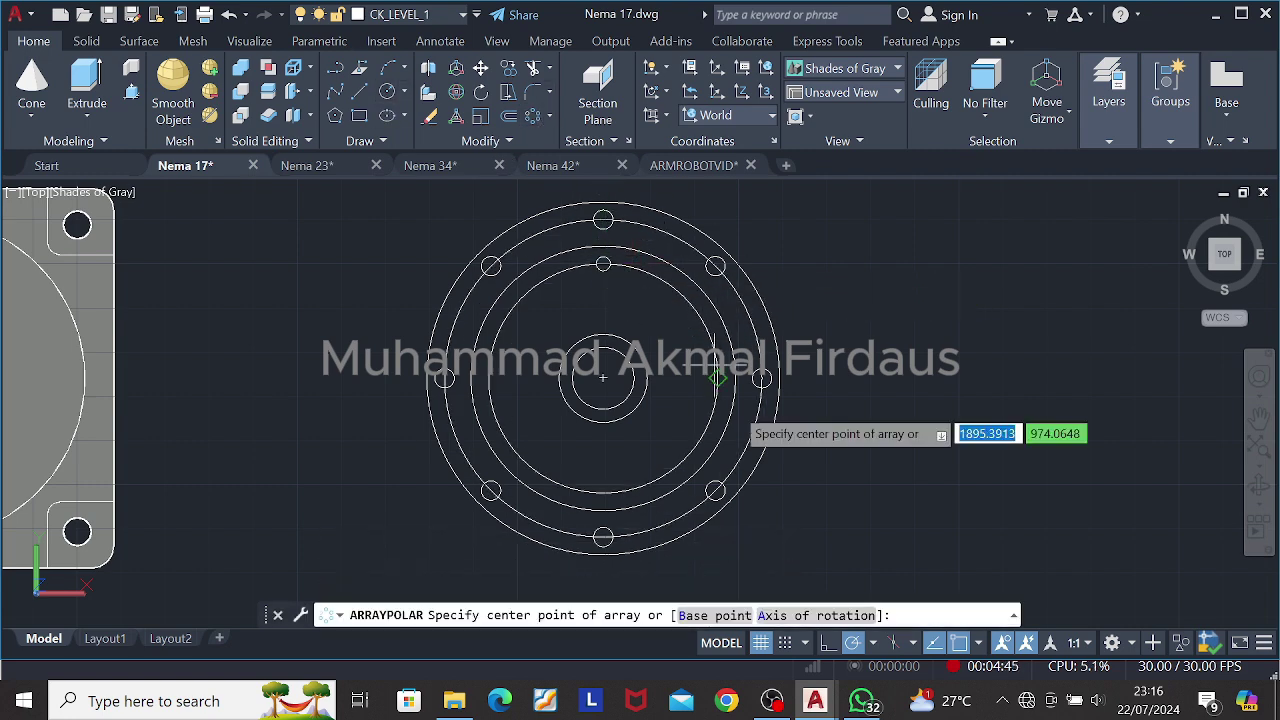
click(603, 378)
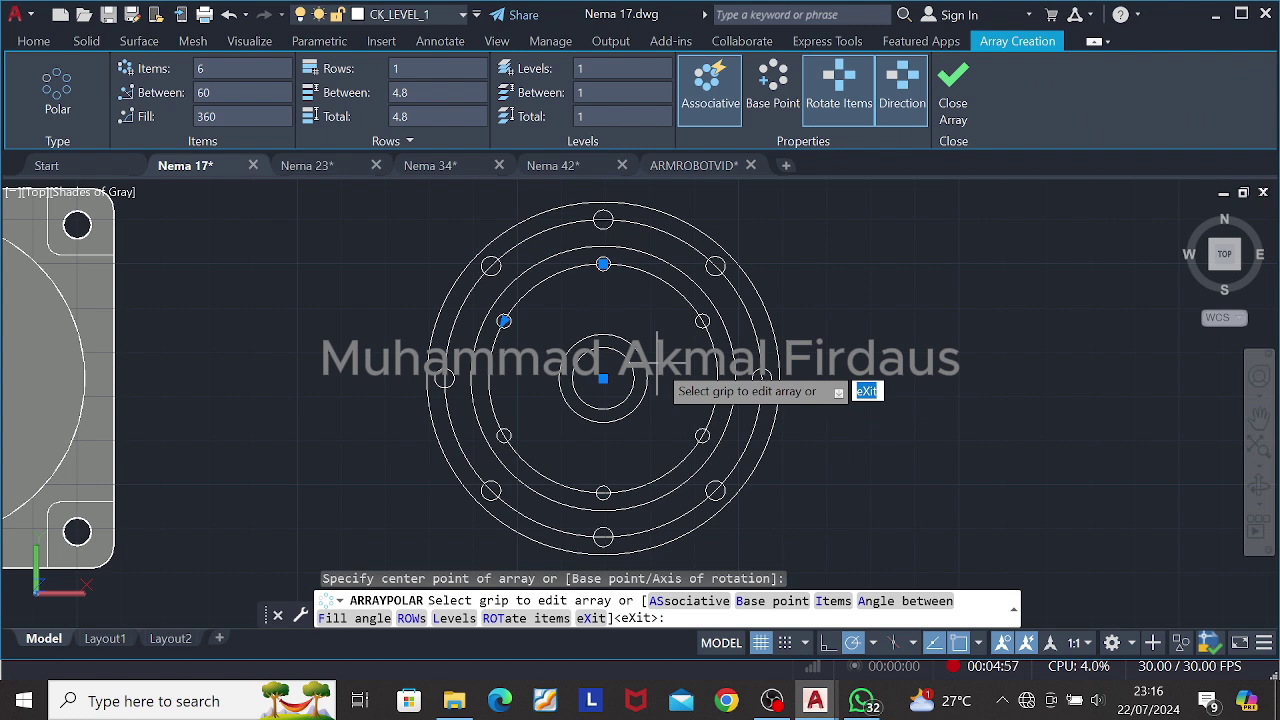
click(216, 66)
key(BackSpace)
text(8)
key(Return)
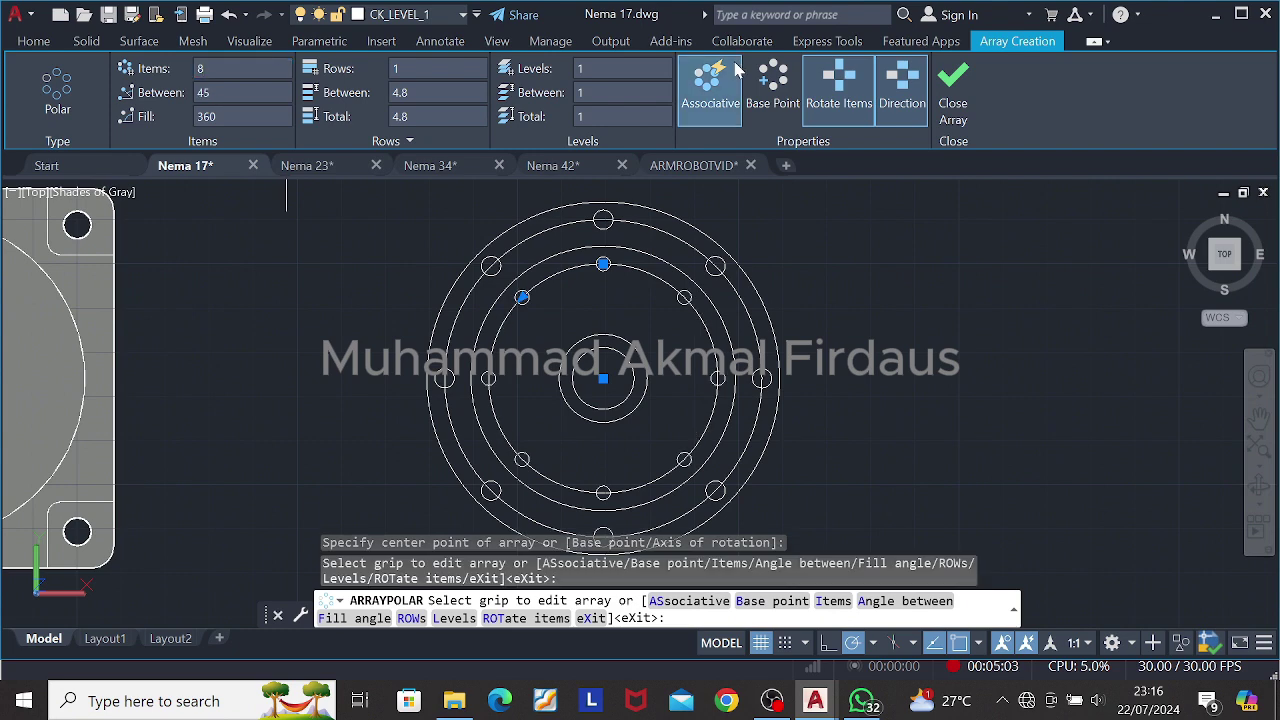
click(953, 95)
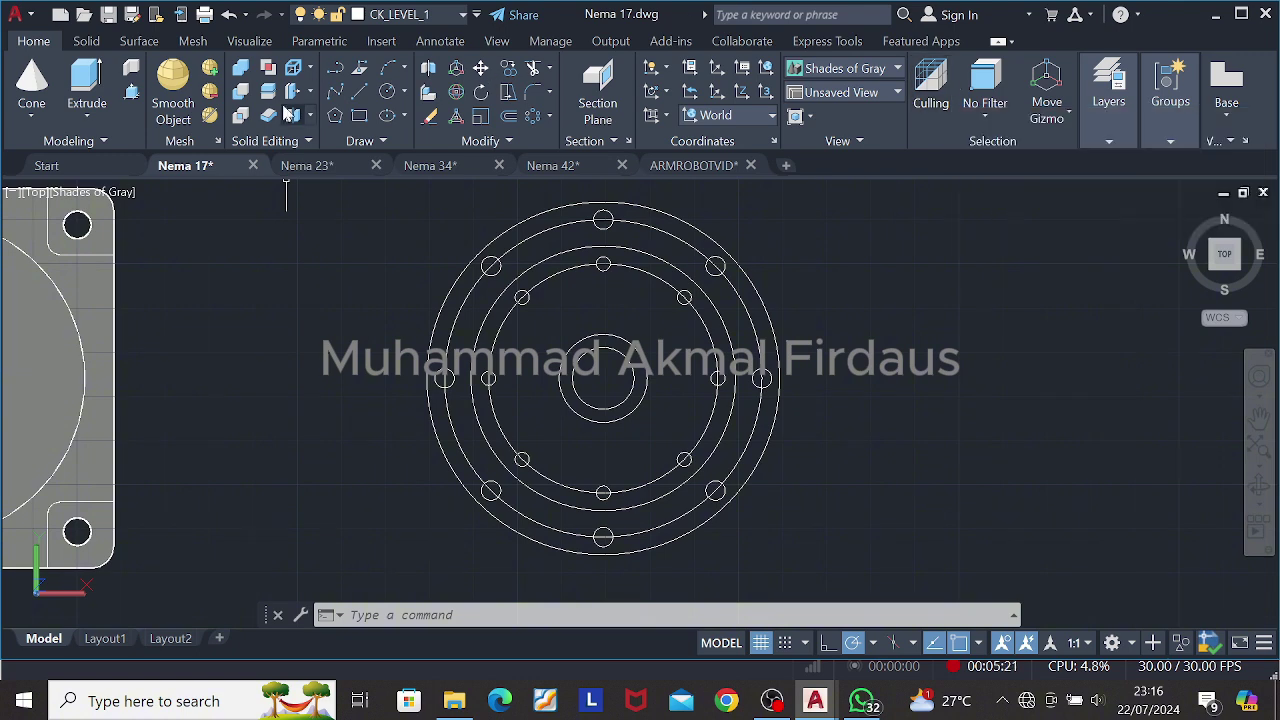
Step: Draw a 1.6-radius hole circle centred on the top quadrant of the 7-radius circle
click(387, 91)
click(603, 347)
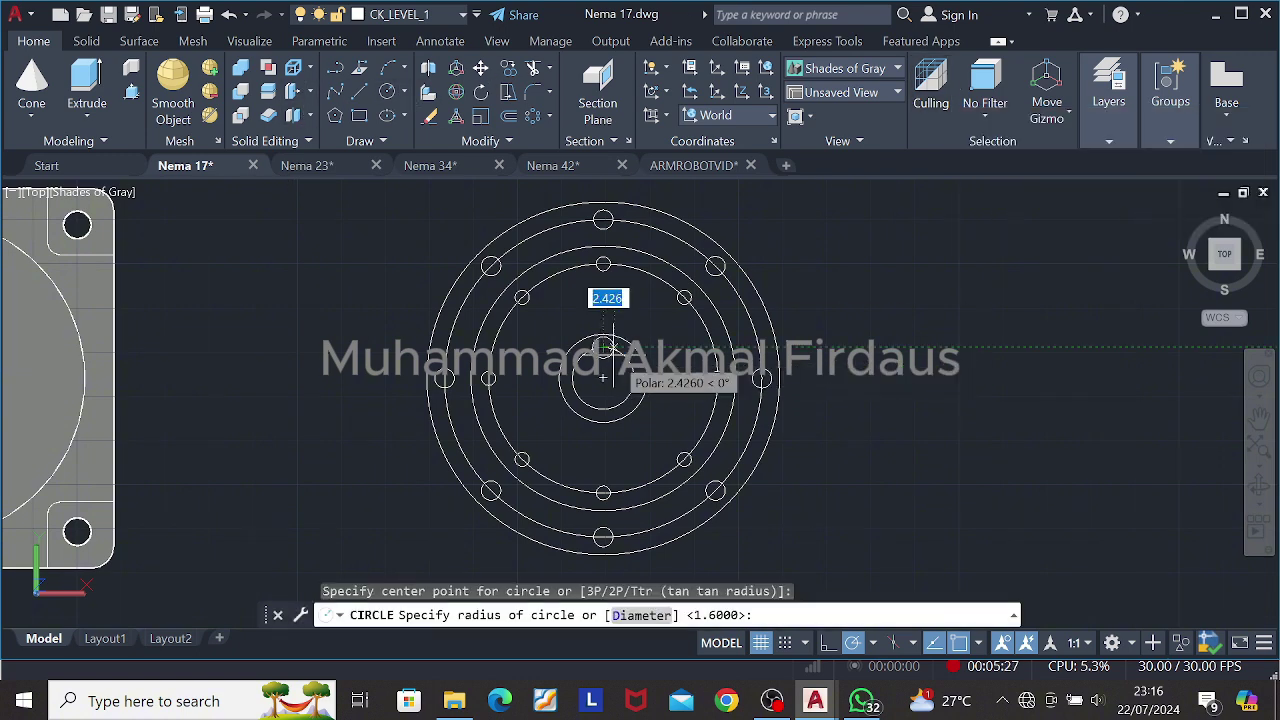
text(1.6)
key(Return)
click(603, 347)
click(603, 347)
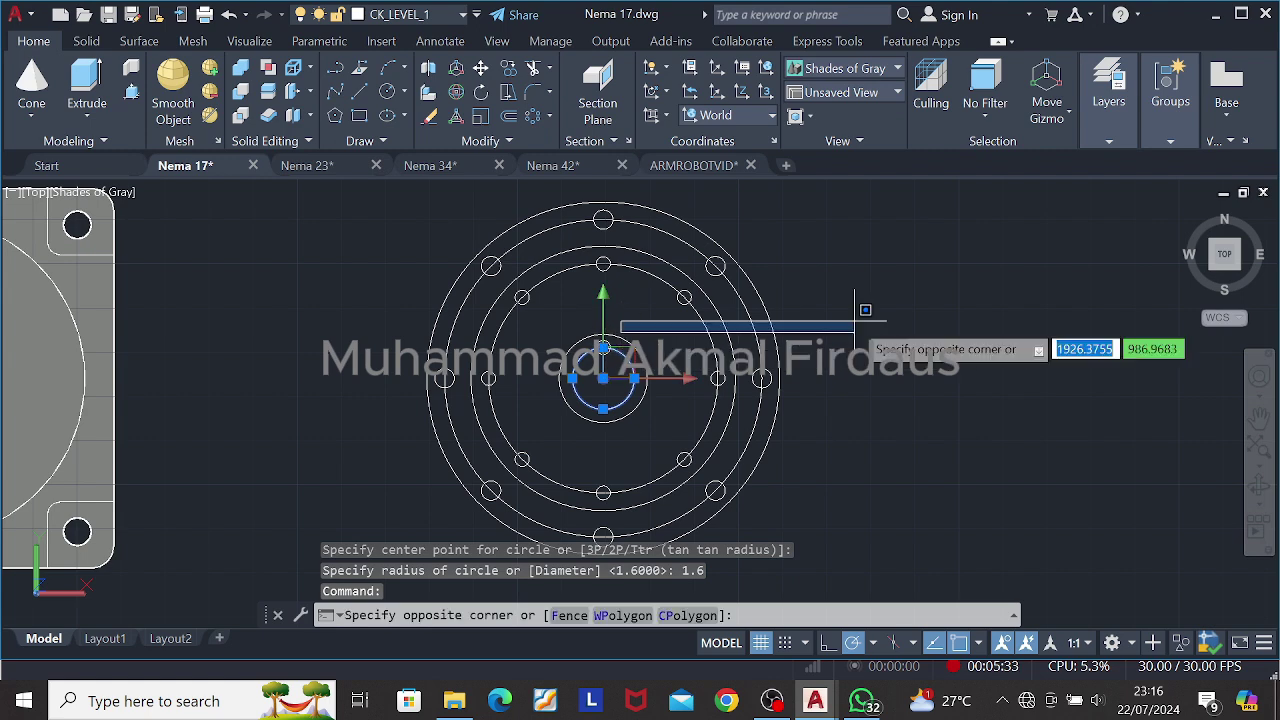
key(Escape)
key(Escape)
Step: Polar-array the innermost 1.6-radius hole circle around the common centre with 4 items over 360 degrees
click(607, 340)
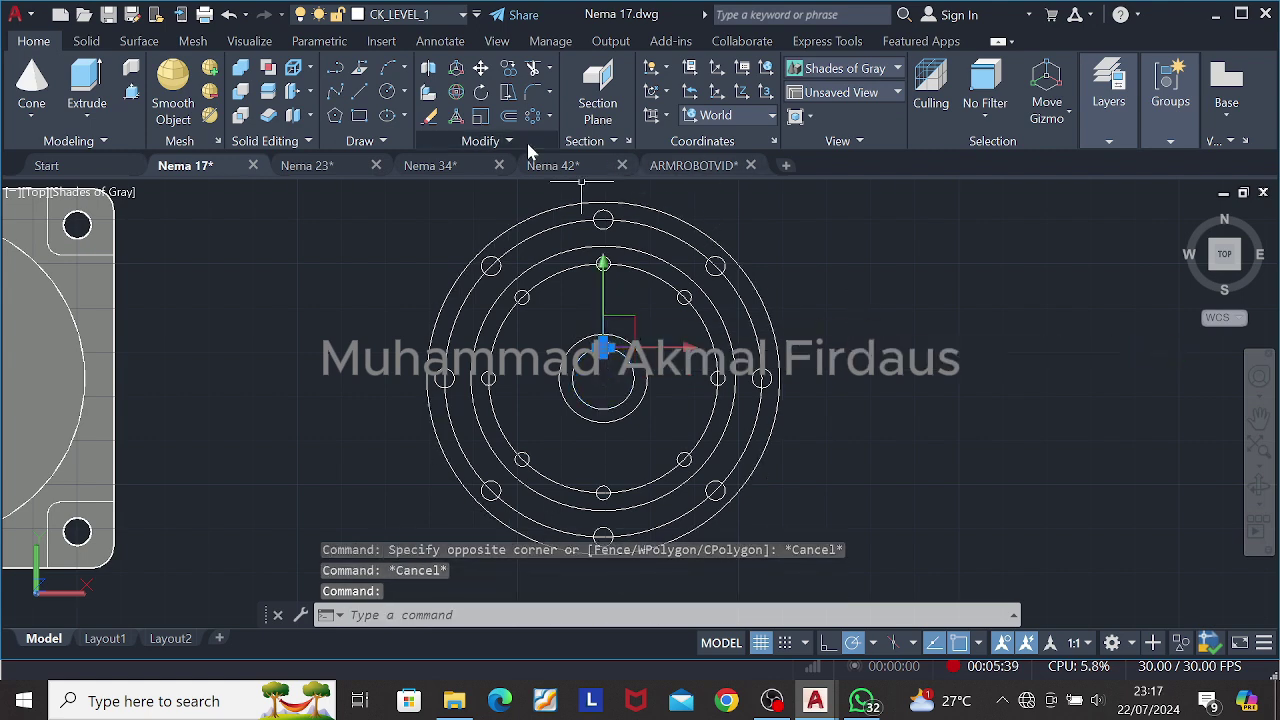
click(533, 117)
click(603, 378)
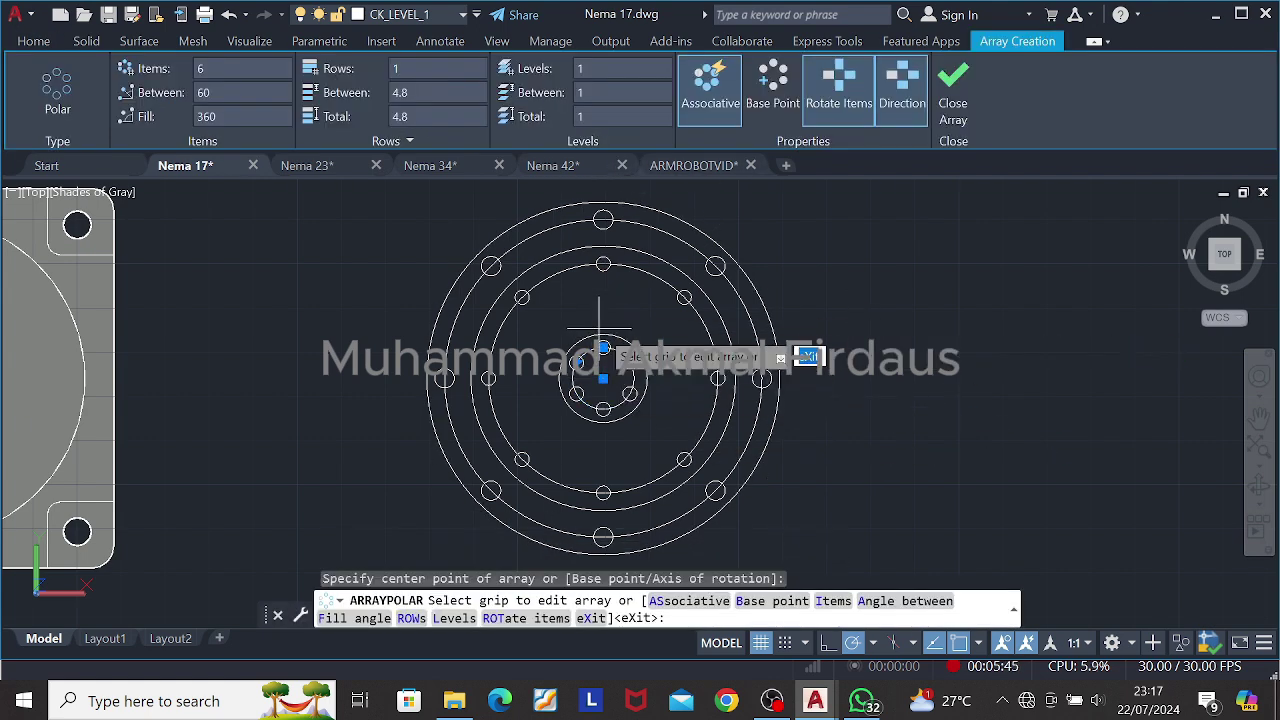
click(248, 77)
text(4)
key(Return)
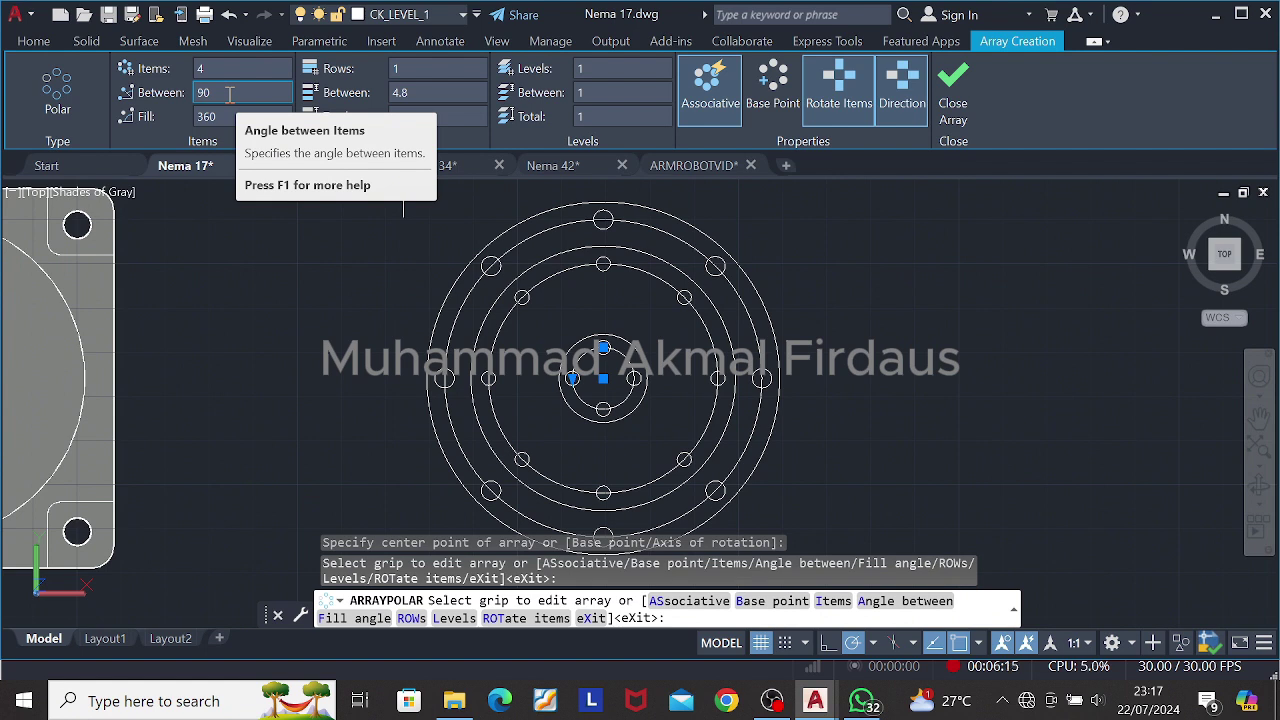
click(942, 112)
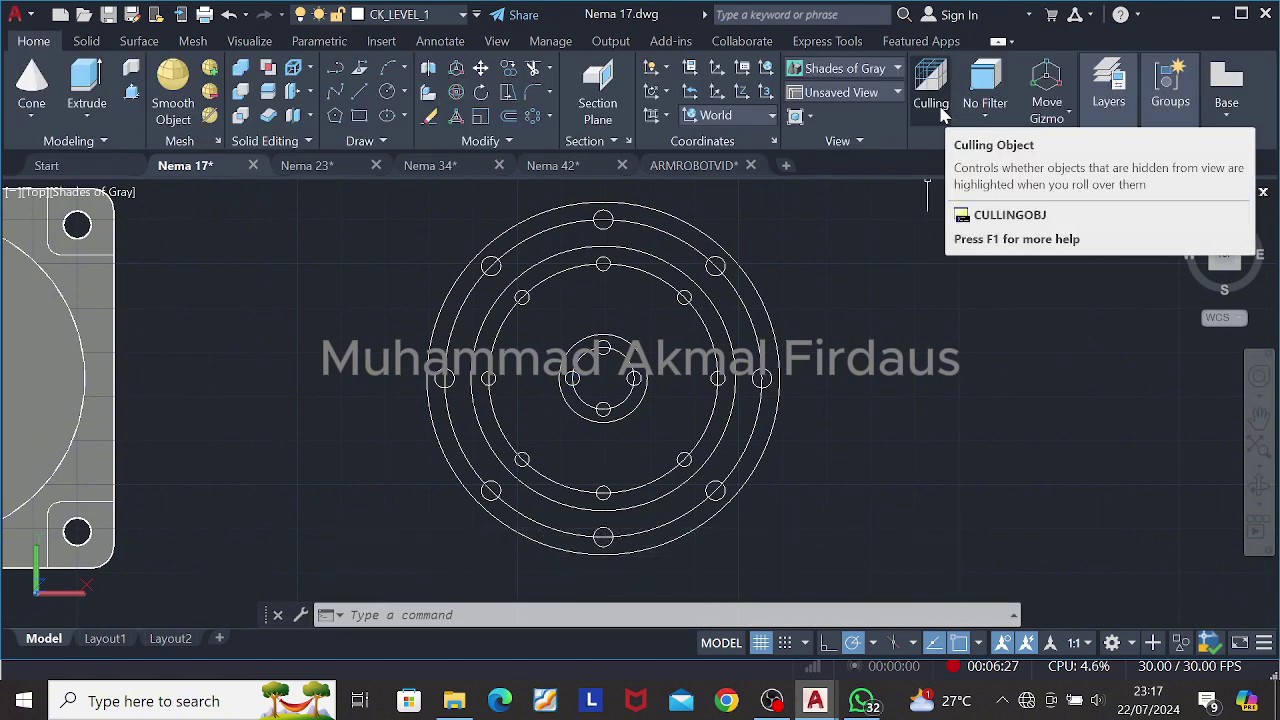
Step: Draw three concentric circles with radii 20, 4 and 16 around the flange's common centre
click(387, 91)
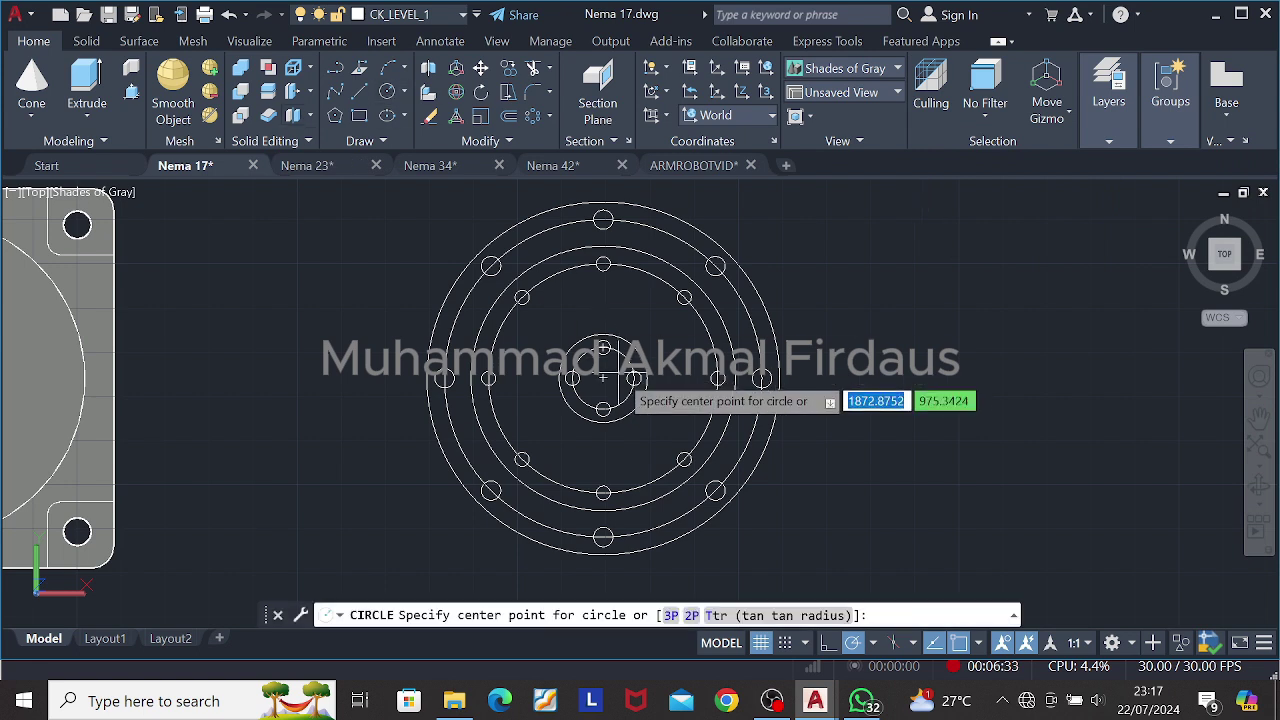
click(603, 378)
text(20)
key(Return)
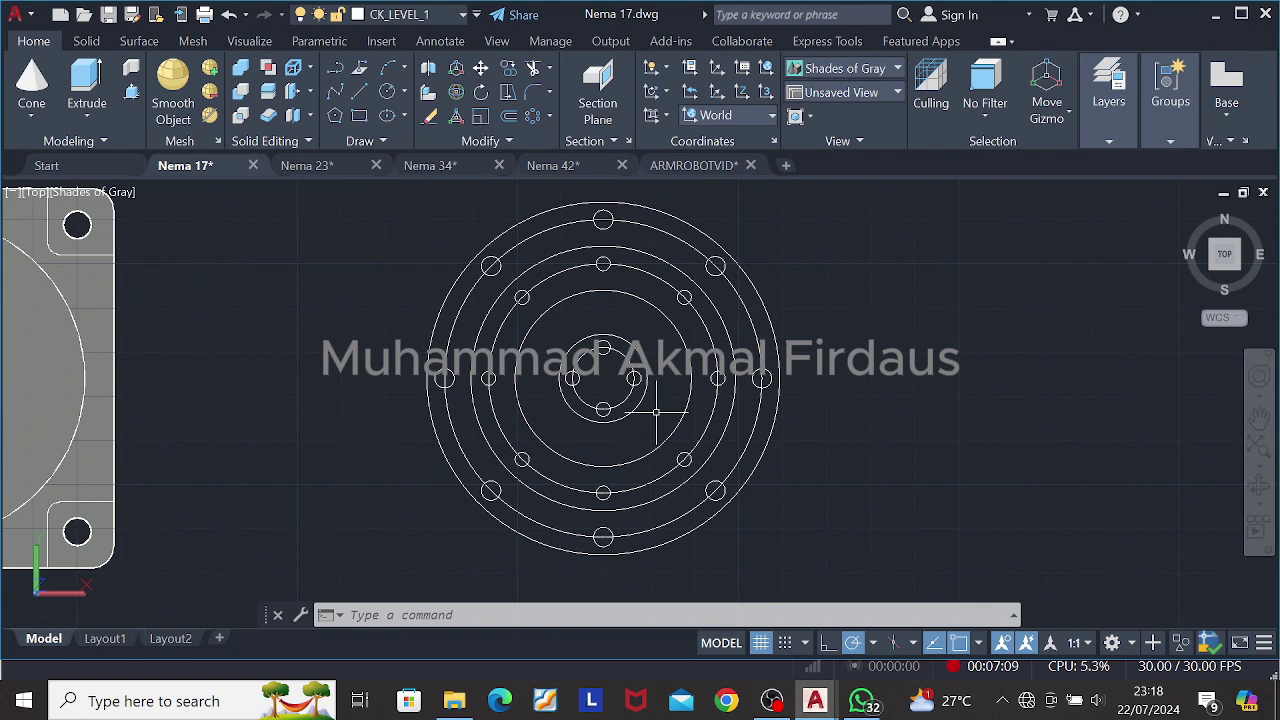
click(387, 91)
click(634, 378)
text(4)
key(Return)
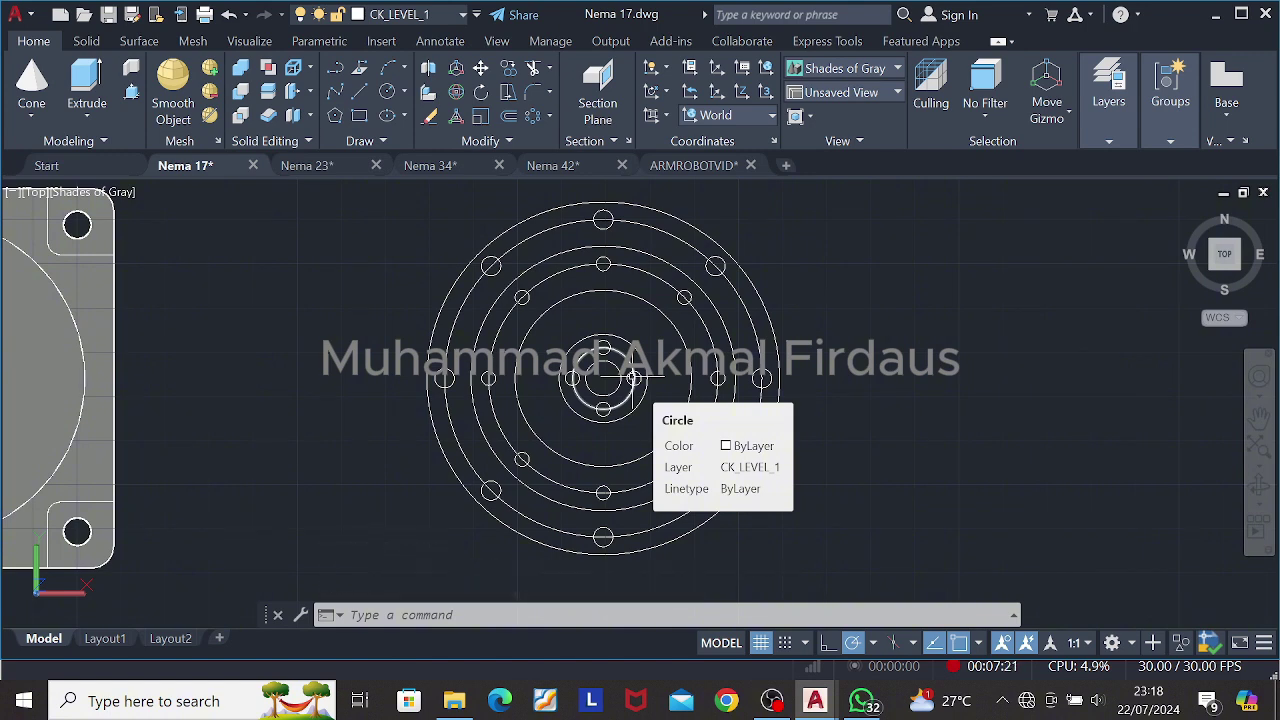
click(387, 91)
click(603, 378)
text(16)
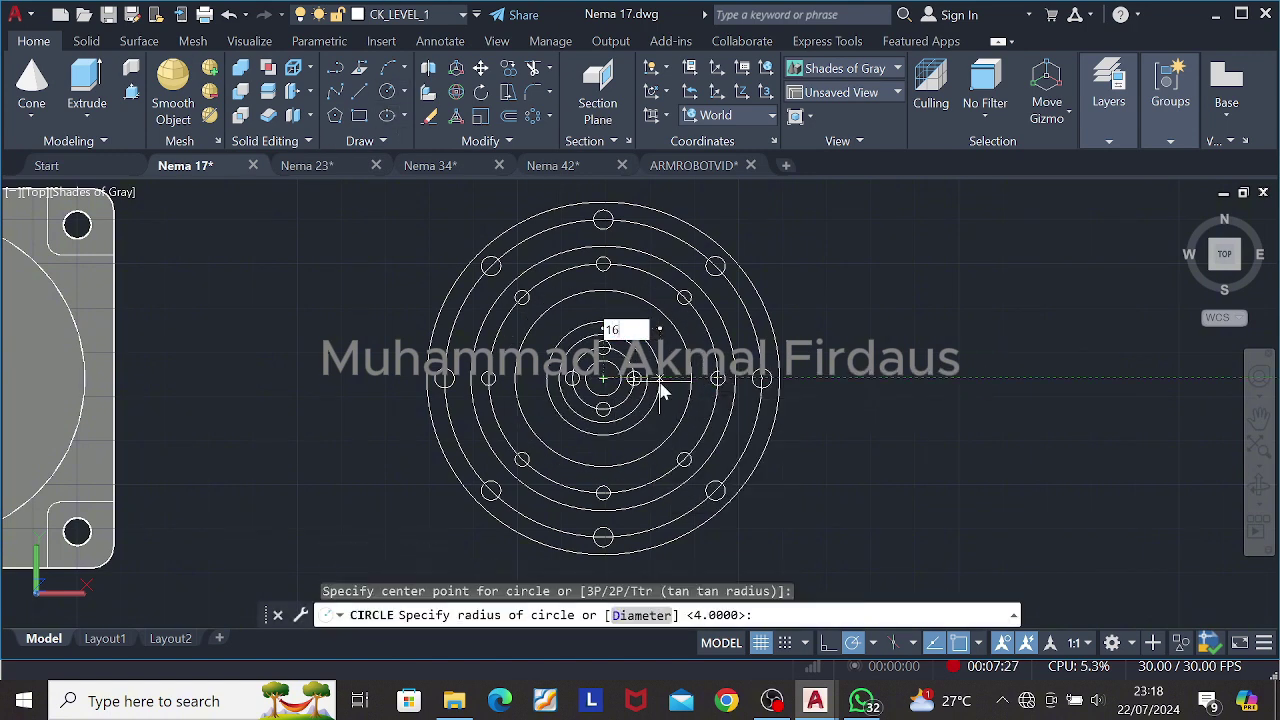
key(Return)
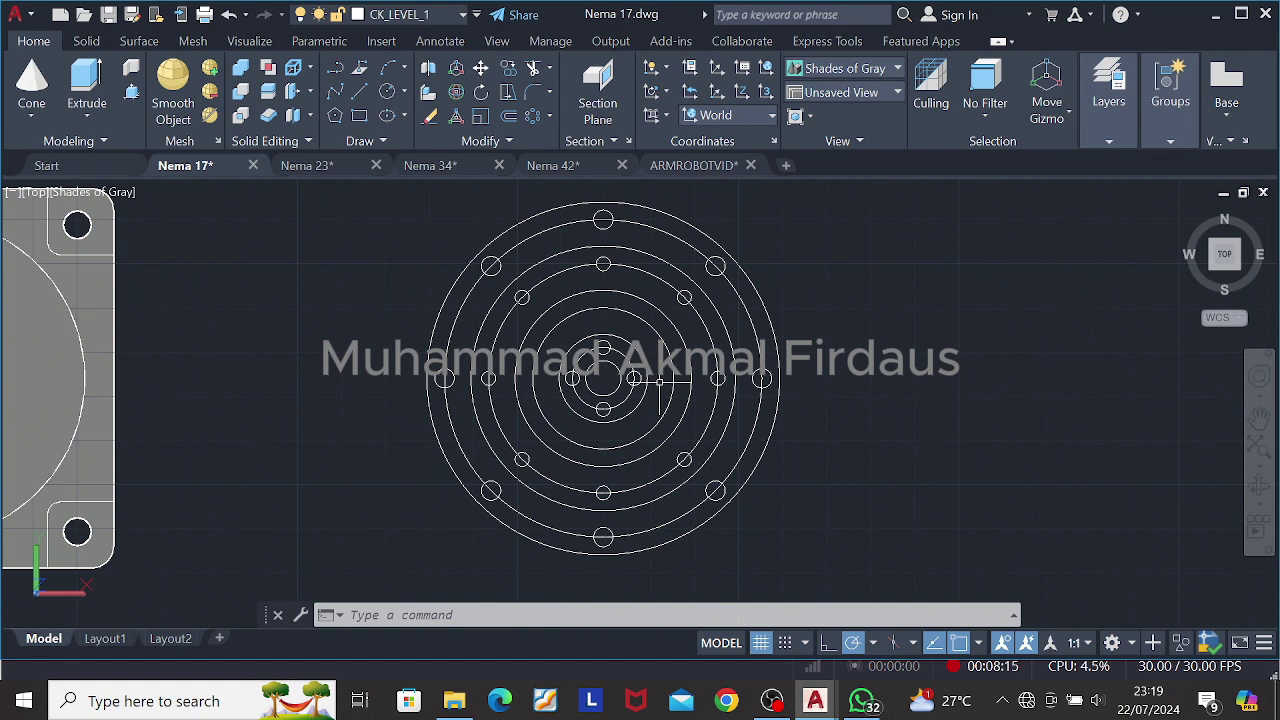
Step: Delete the three construction circles that run through the centres of the bolt holes
click(503, 321)
scroll(815, 333, down, 2)
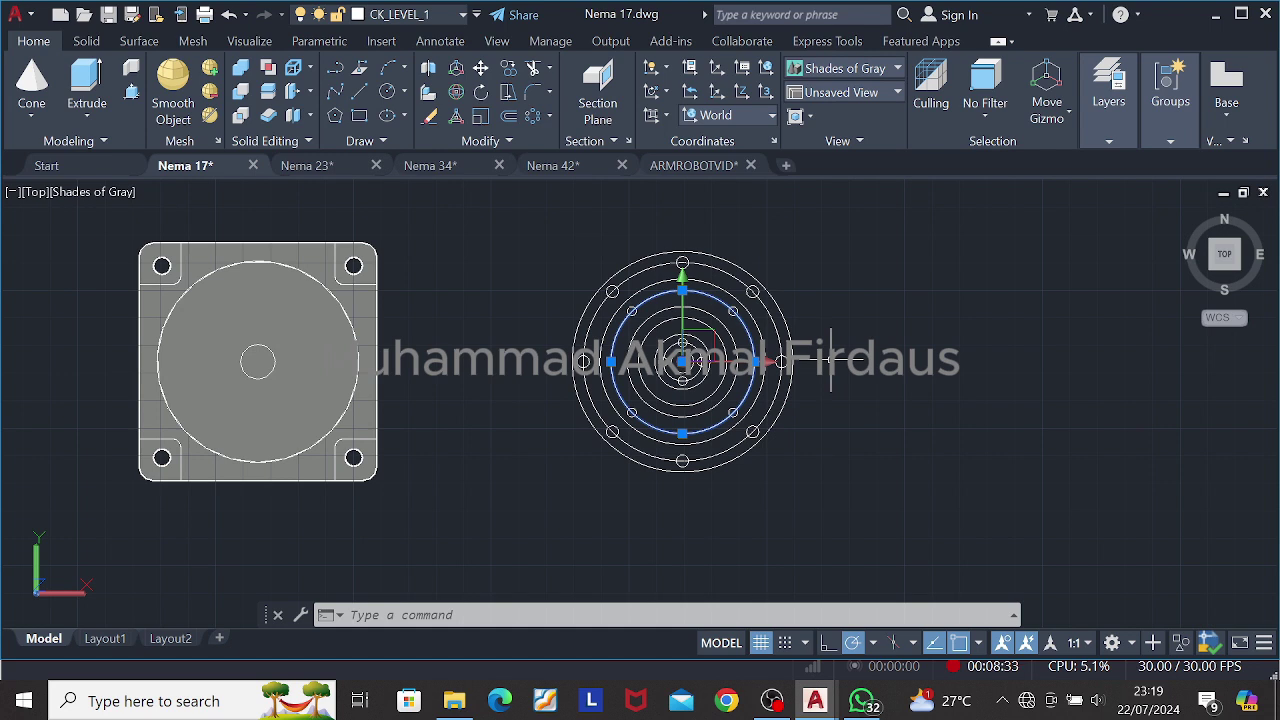
key(Delete)
click(598, 312)
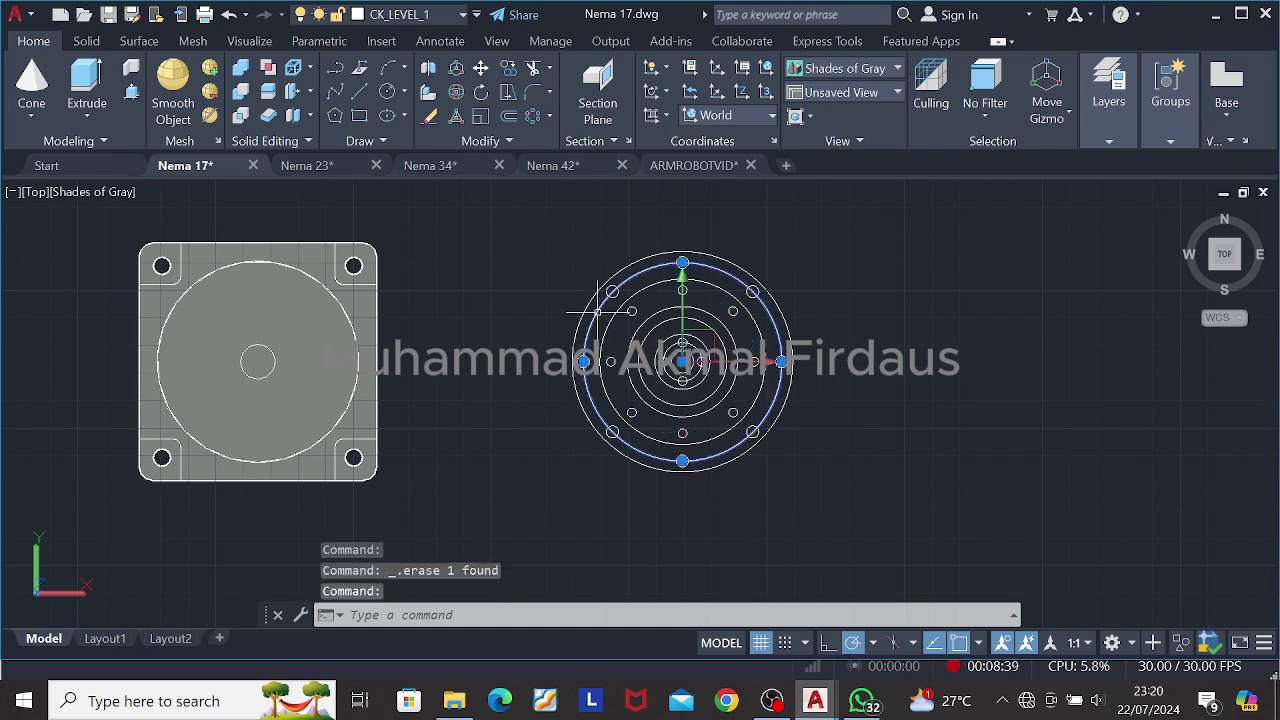
key(Delete)
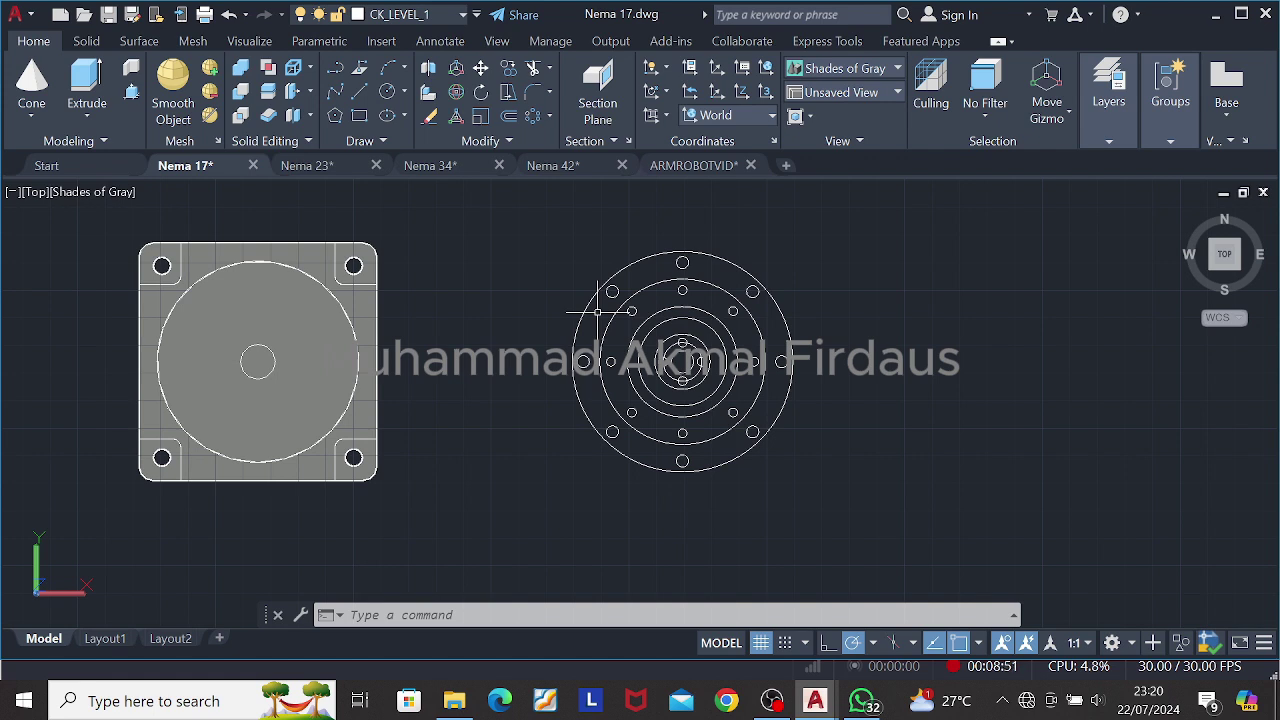
click(662, 340)
key(Delete)
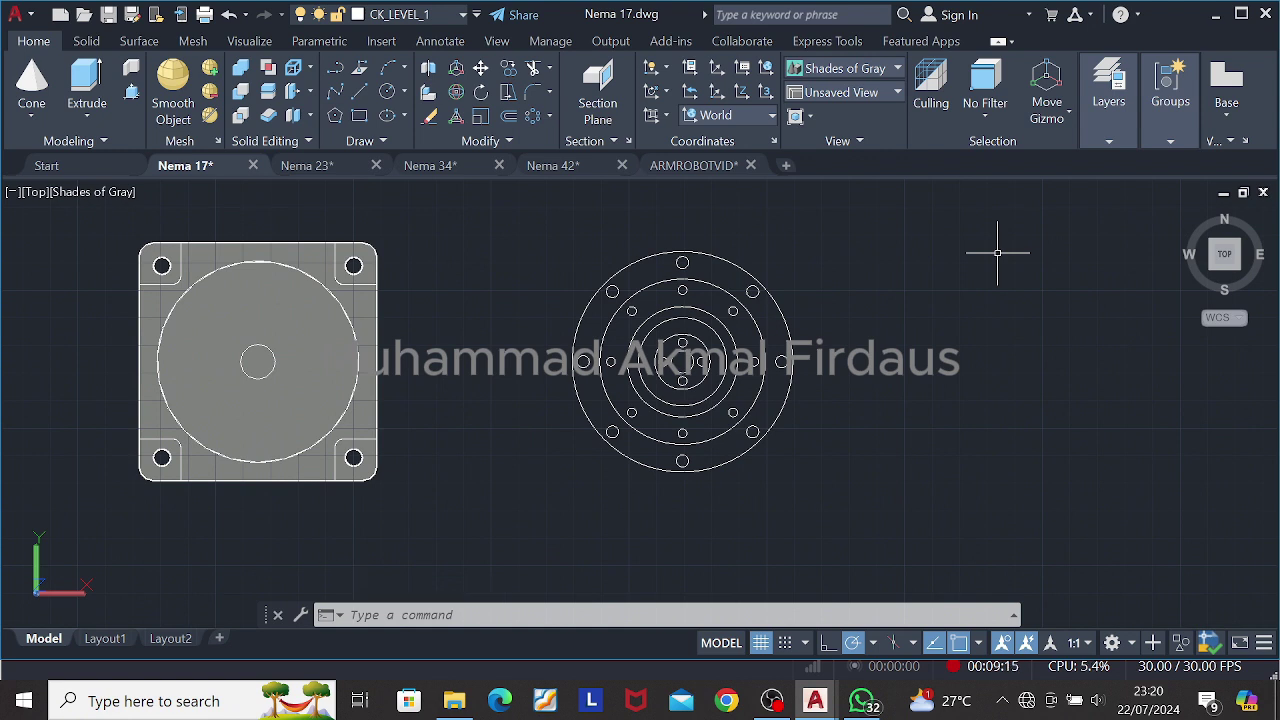
Step: Save the Nema 17 drawing and the ARMROBOTVID drawing
click(1211, 274)
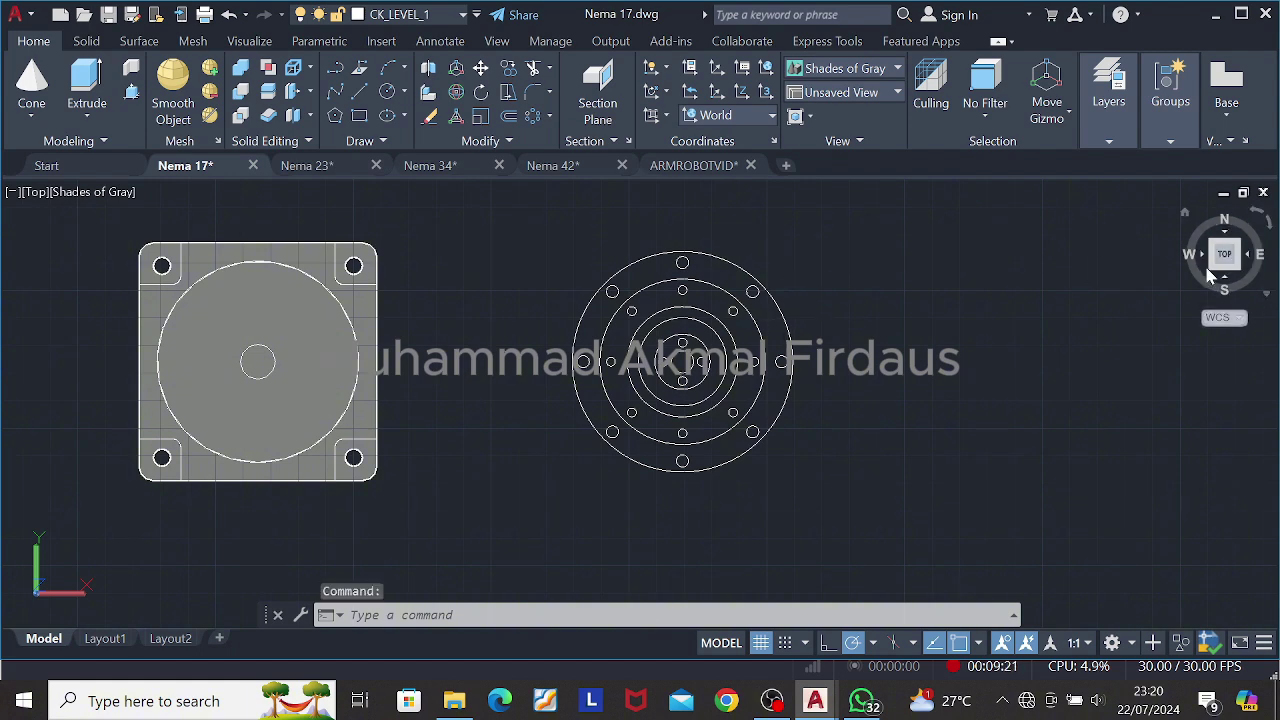
key(ctrl+s)
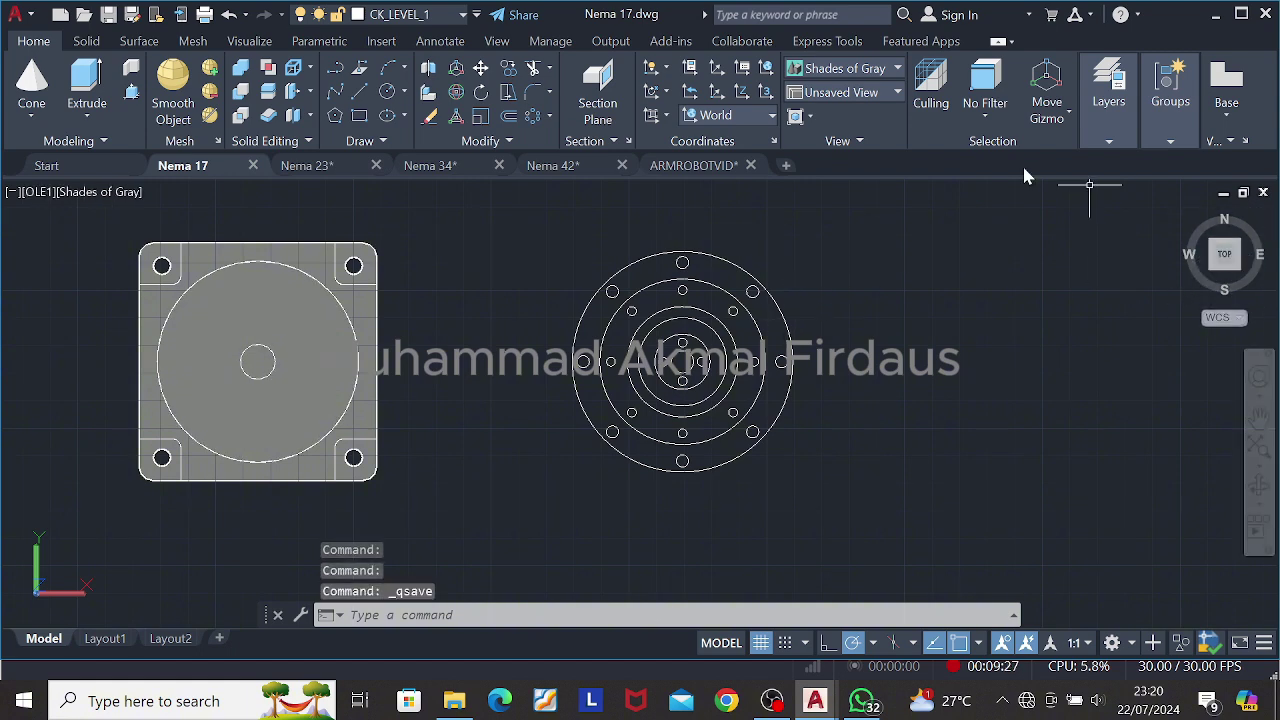
click(686, 168)
click(564, 166)
click(430, 166)
click(290, 166)
click(185, 166)
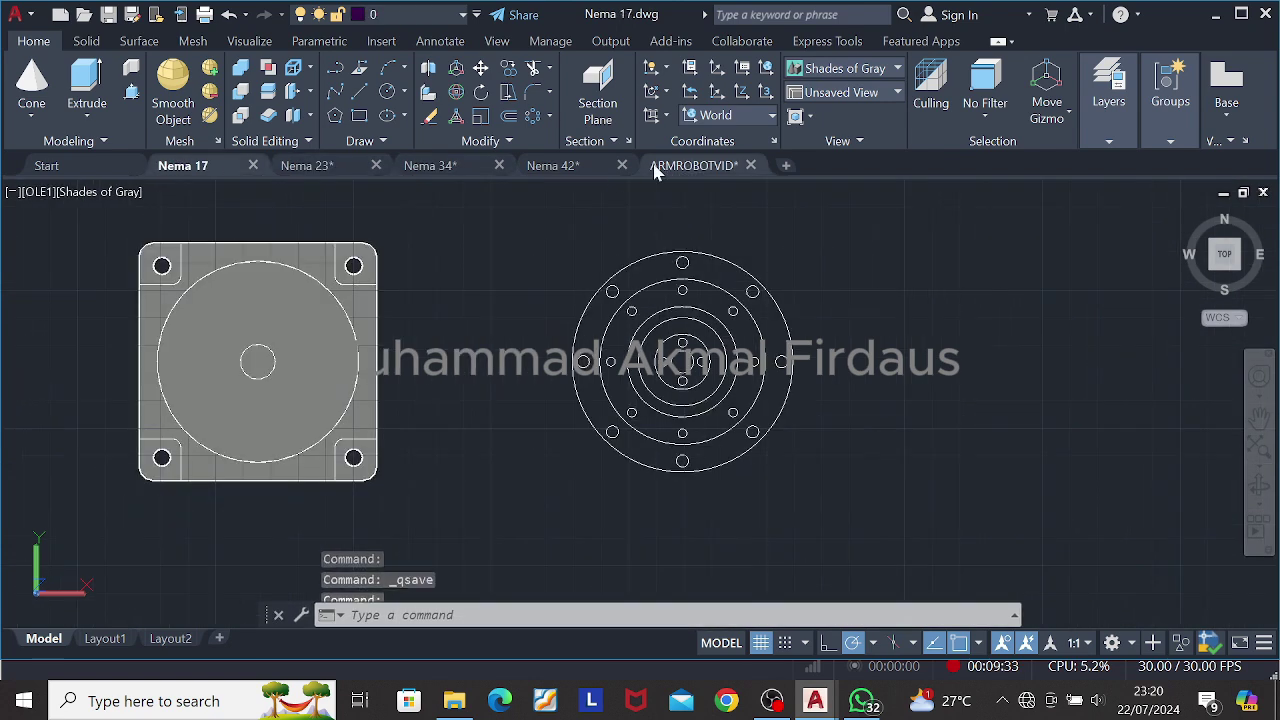
click(655, 168)
click(170, 165)
click(335, 168)
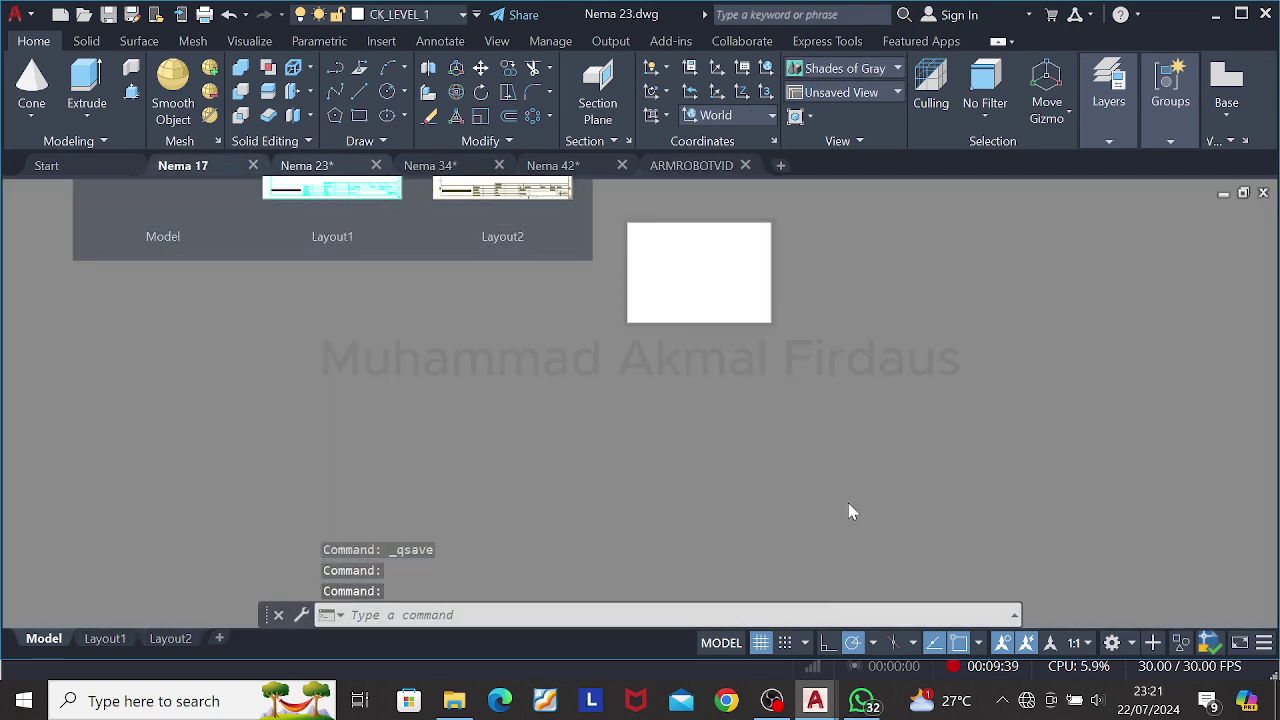
key(ctrl+s)
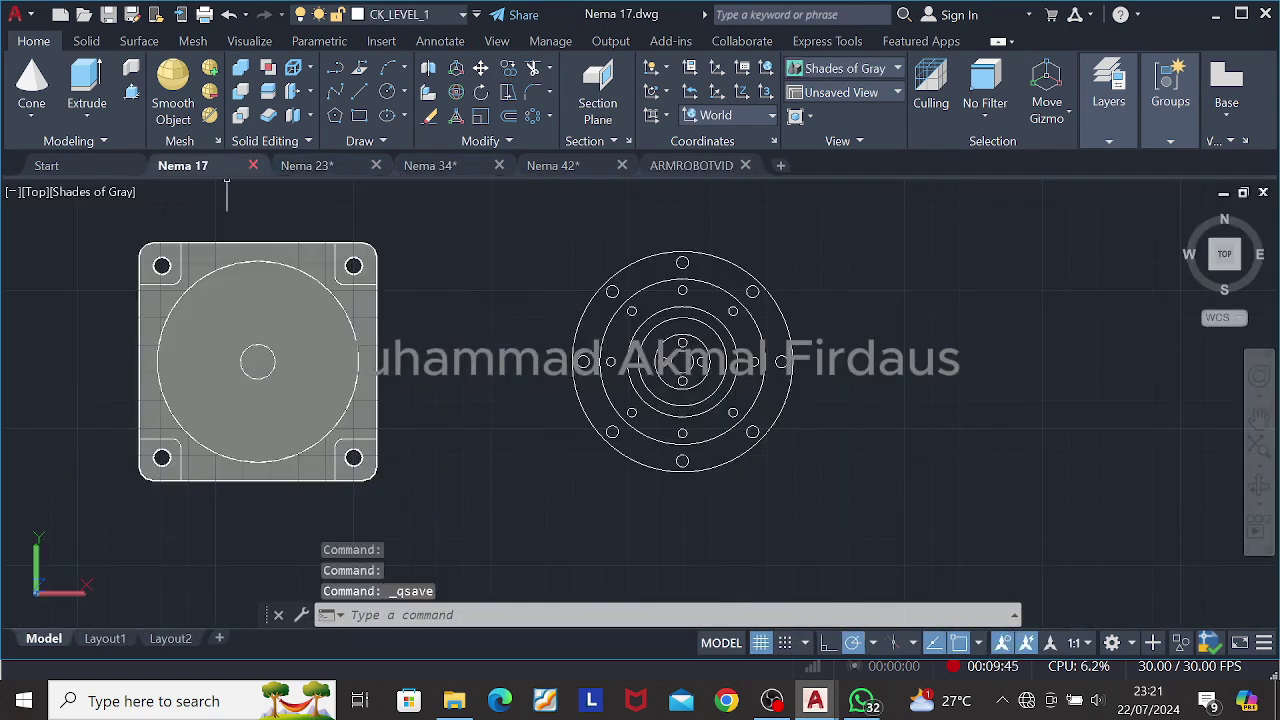
Step: Close the Nema 17 drawing and reopen it from the start page
click(253, 165)
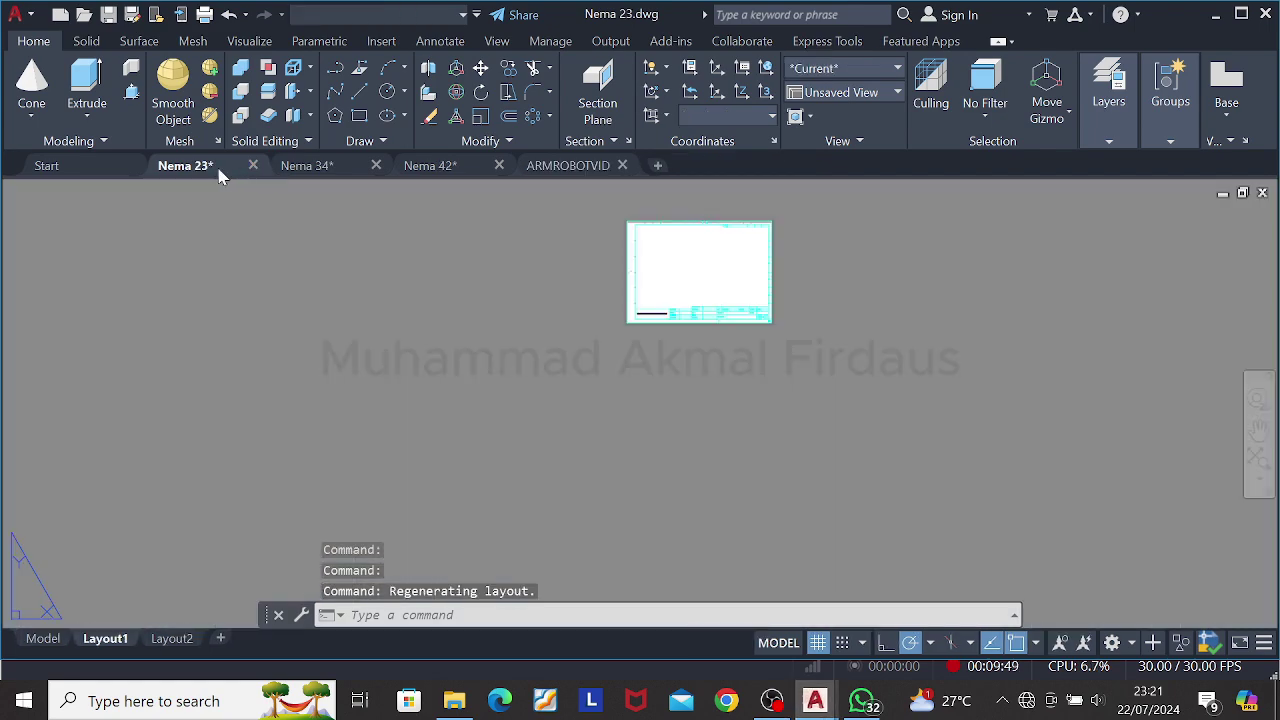
click(100, 173)
click(75, 357)
click(900, 541)
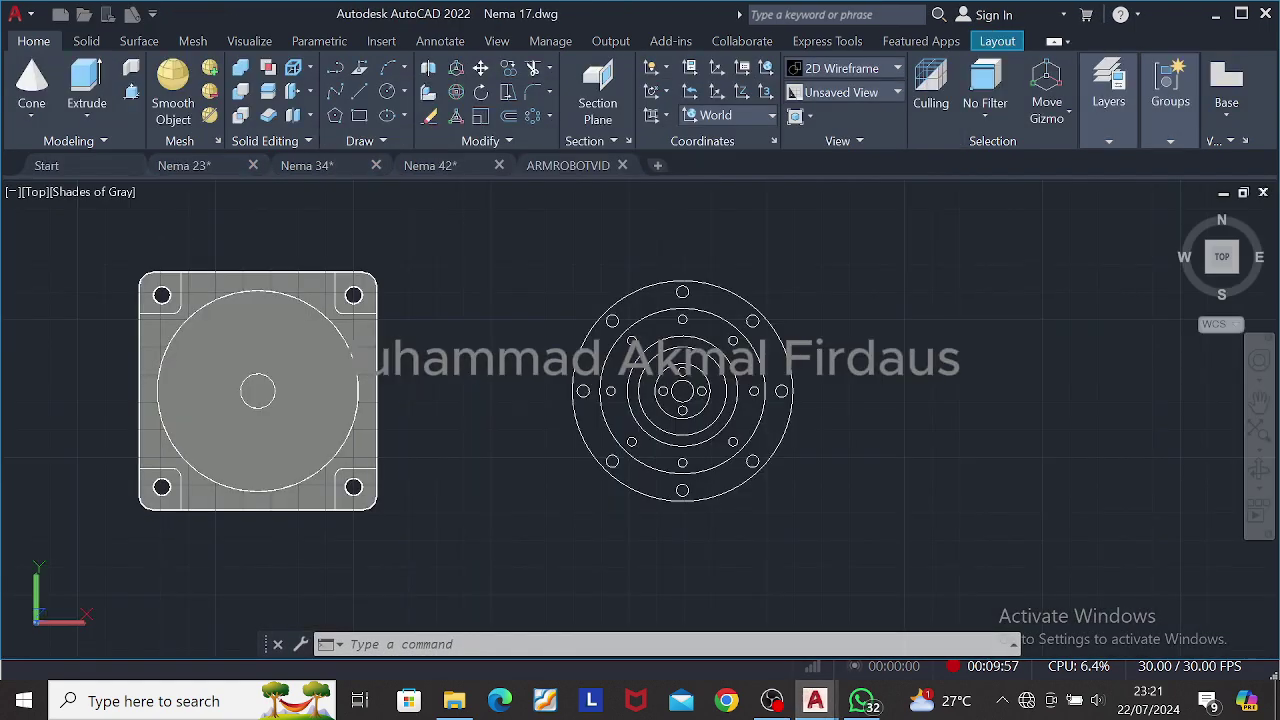
Step: In a 3D view, press-pull the flange's outermost ring downward by 11.50, leaving the bolt holes open
click(1215, 278)
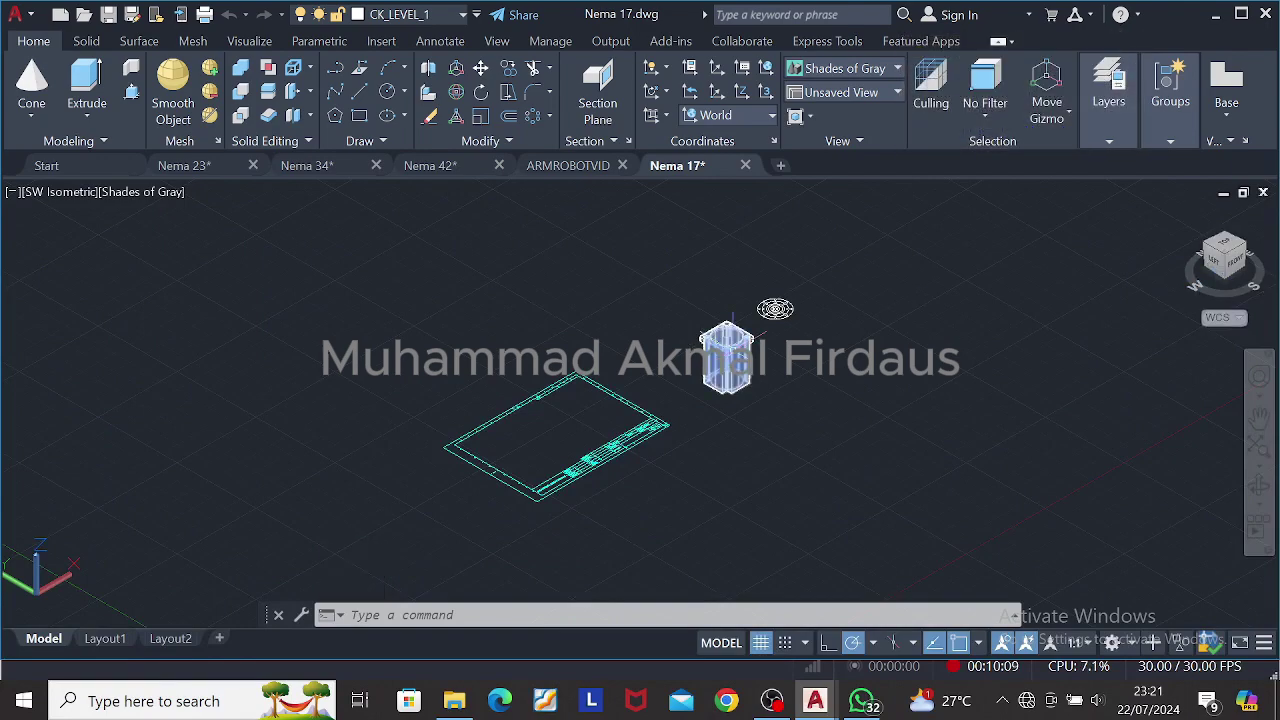
scroll(840, 316, up, 9)
scroll(632, 348, down, 5)
middle_drag(642, 345, 604, 353)
shift+middle_drag(830, 358, 734, 383)
scroll(693, 430, up, 4)
middle_drag(556, 307, 782, 357)
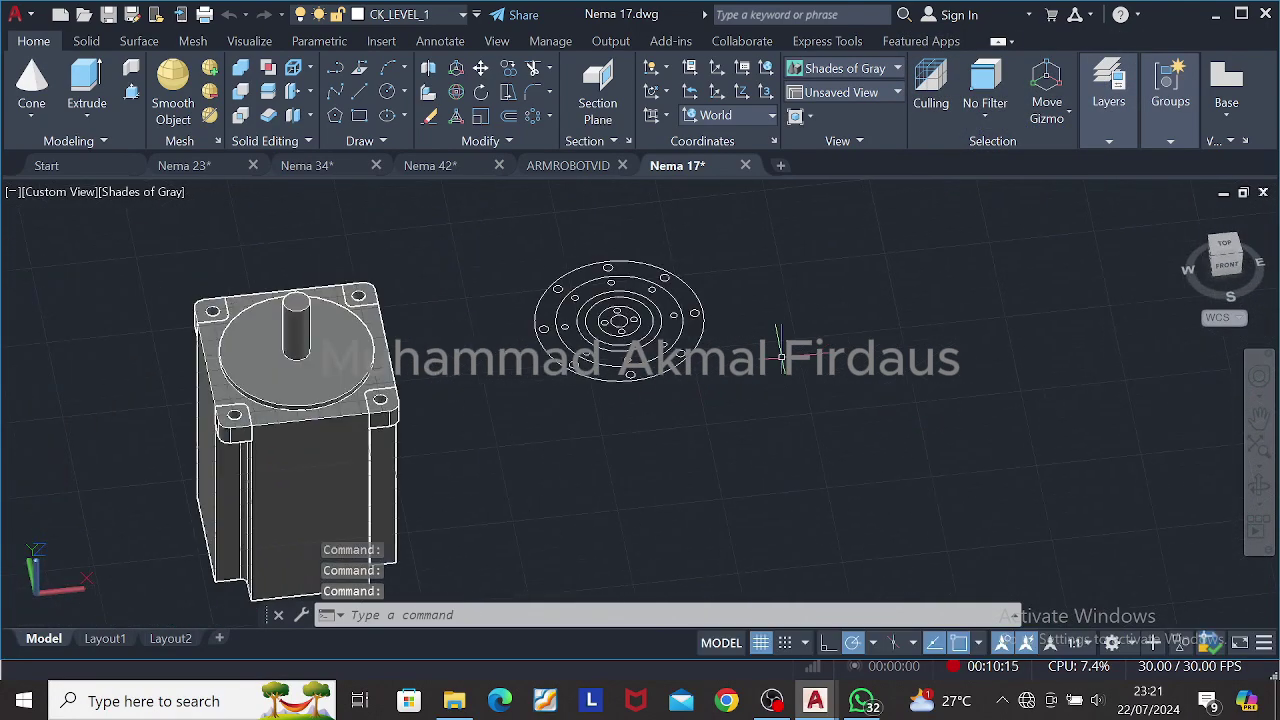
key(ctrl+shift+e)
click(690, 340)
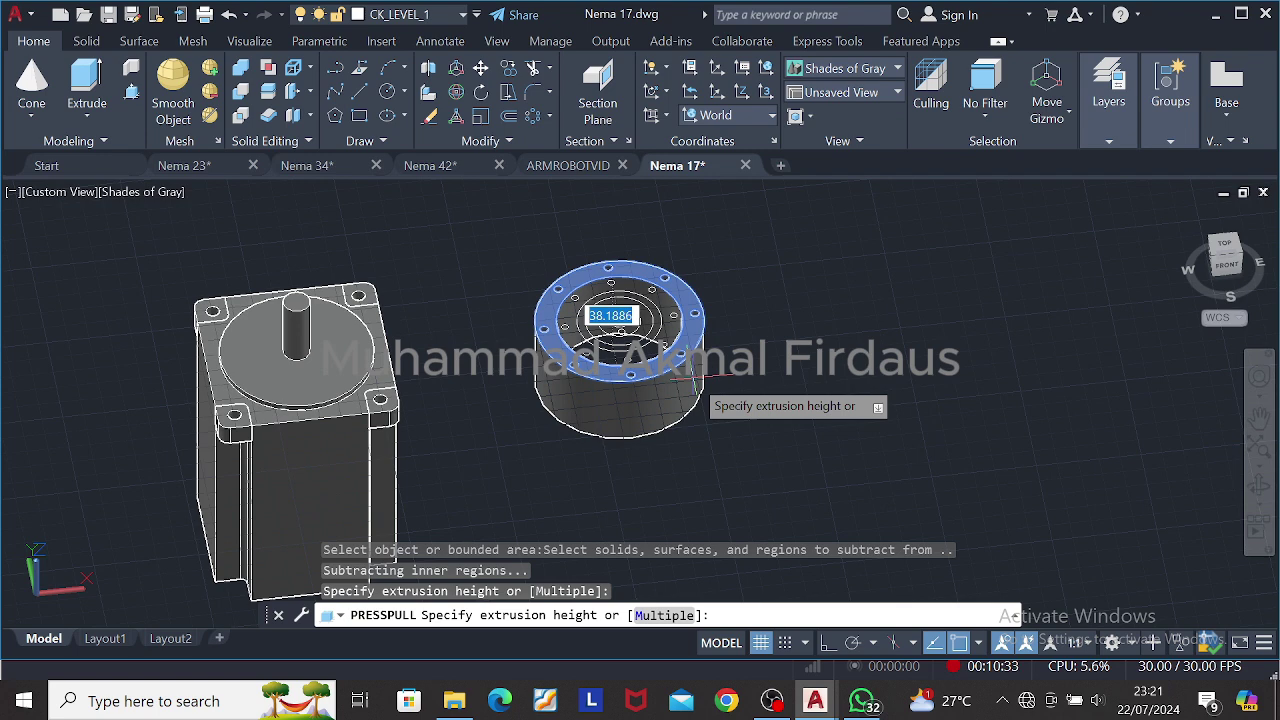
text(11.50)
key(Return)
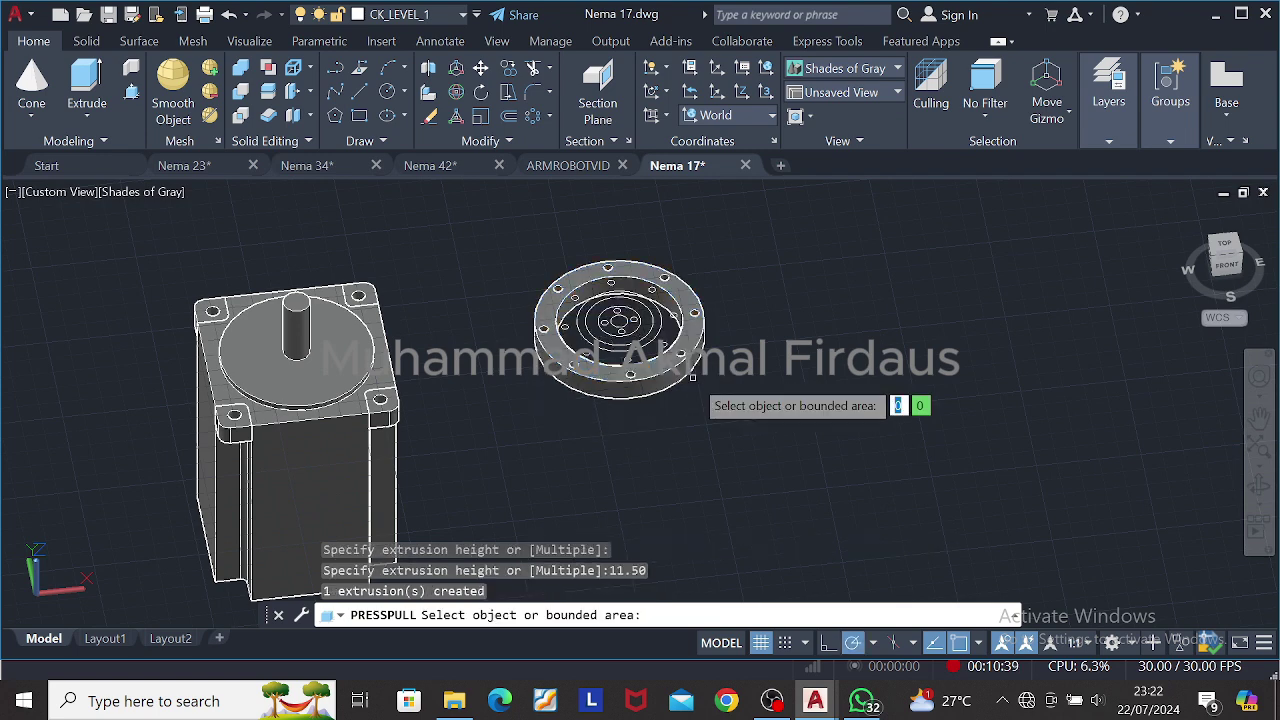
Step: Press-pull the three rings between the outermost ring and the central hub downward by 9 each
click(692, 376)
text(9)
key(Return)
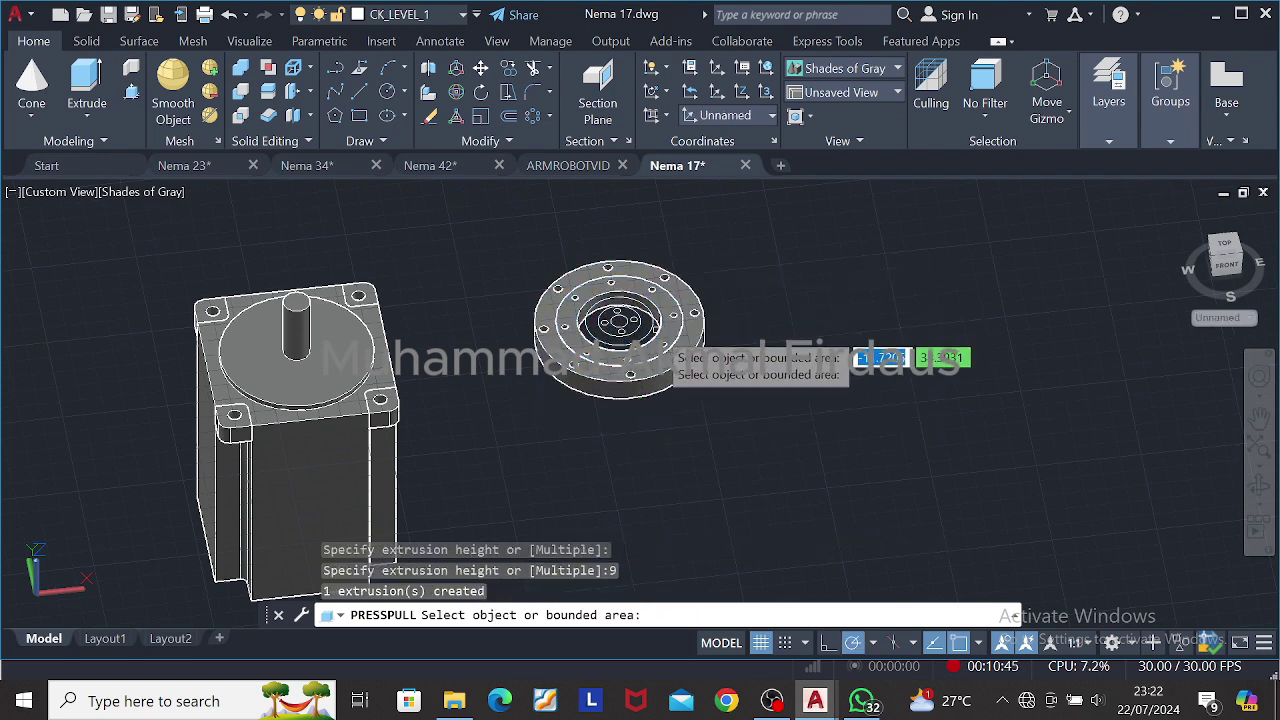
click(620, 325)
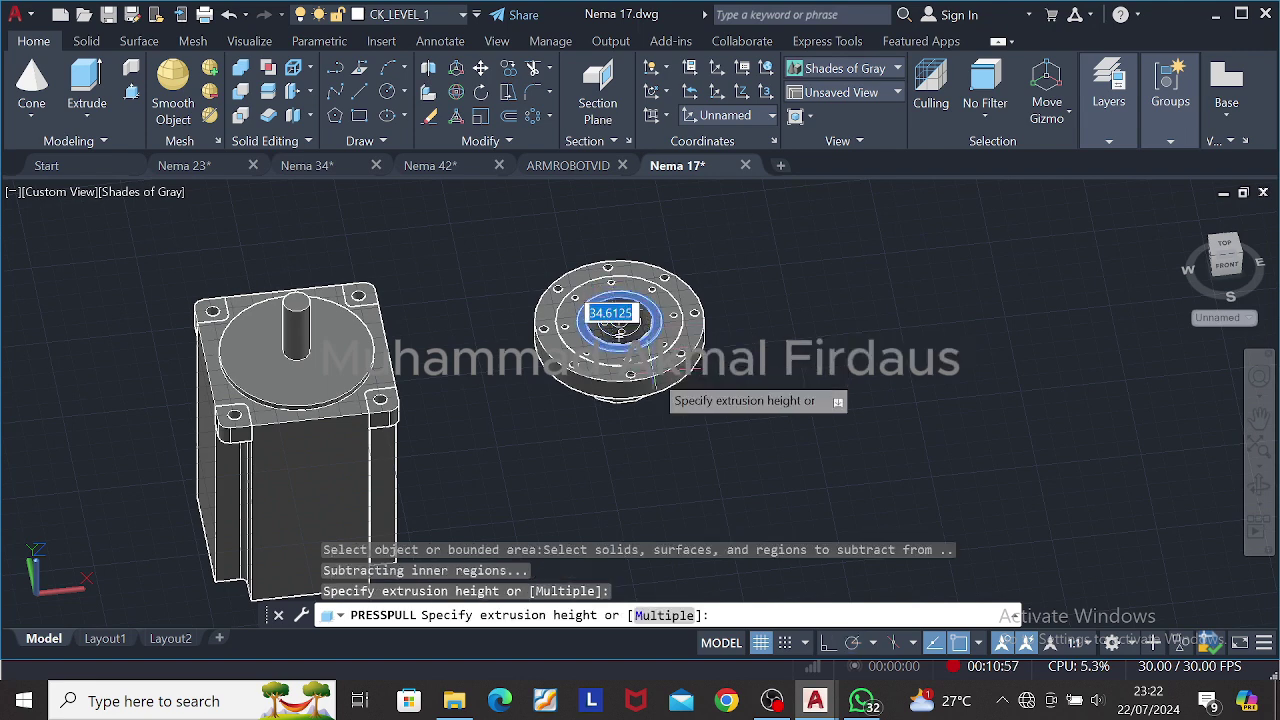
text(9)
key(Return)
click(652, 362)
text(9)
key(Return)
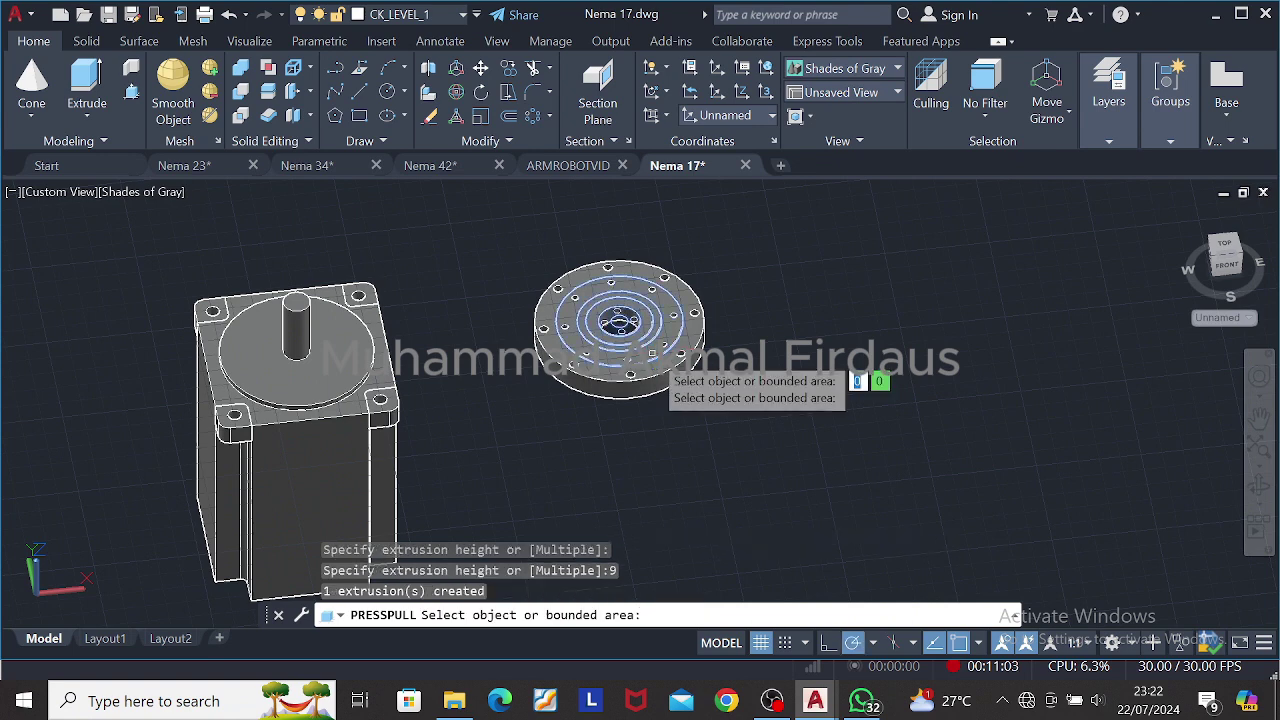
Step: Press-pull the flange's innermost hub region with the four small holes by 1.5
click(620, 322)
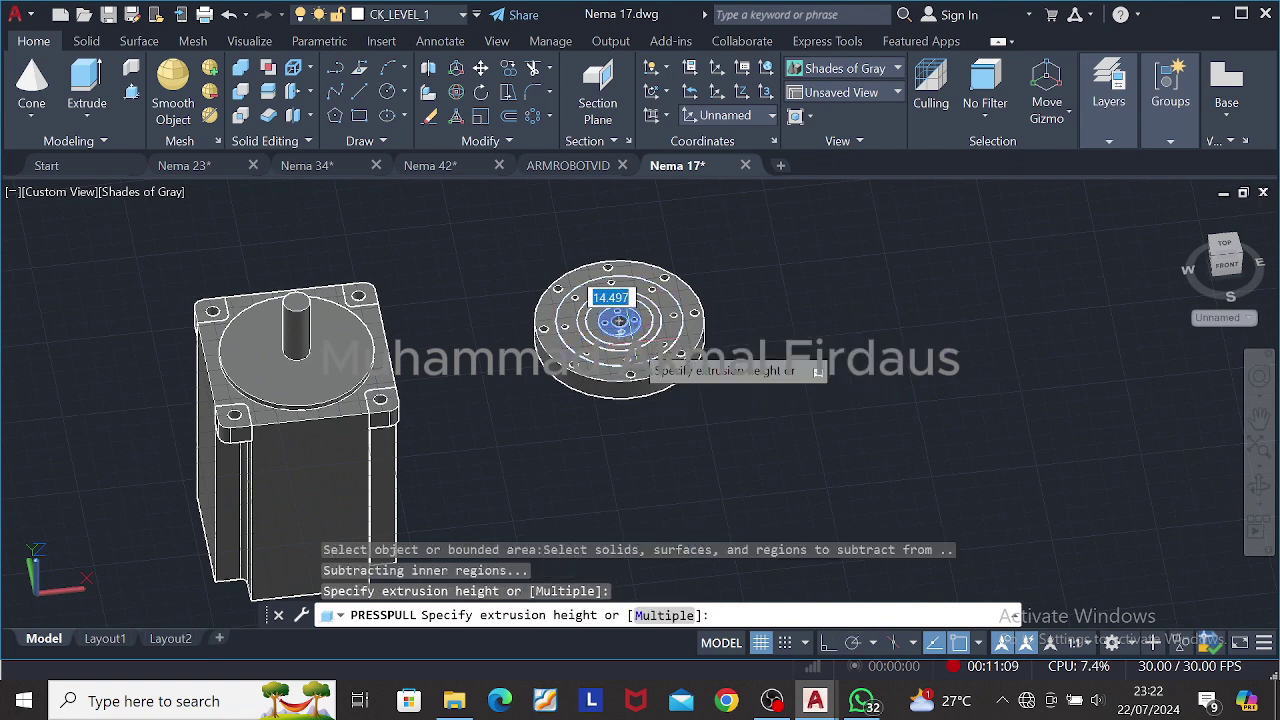
text(1.5)
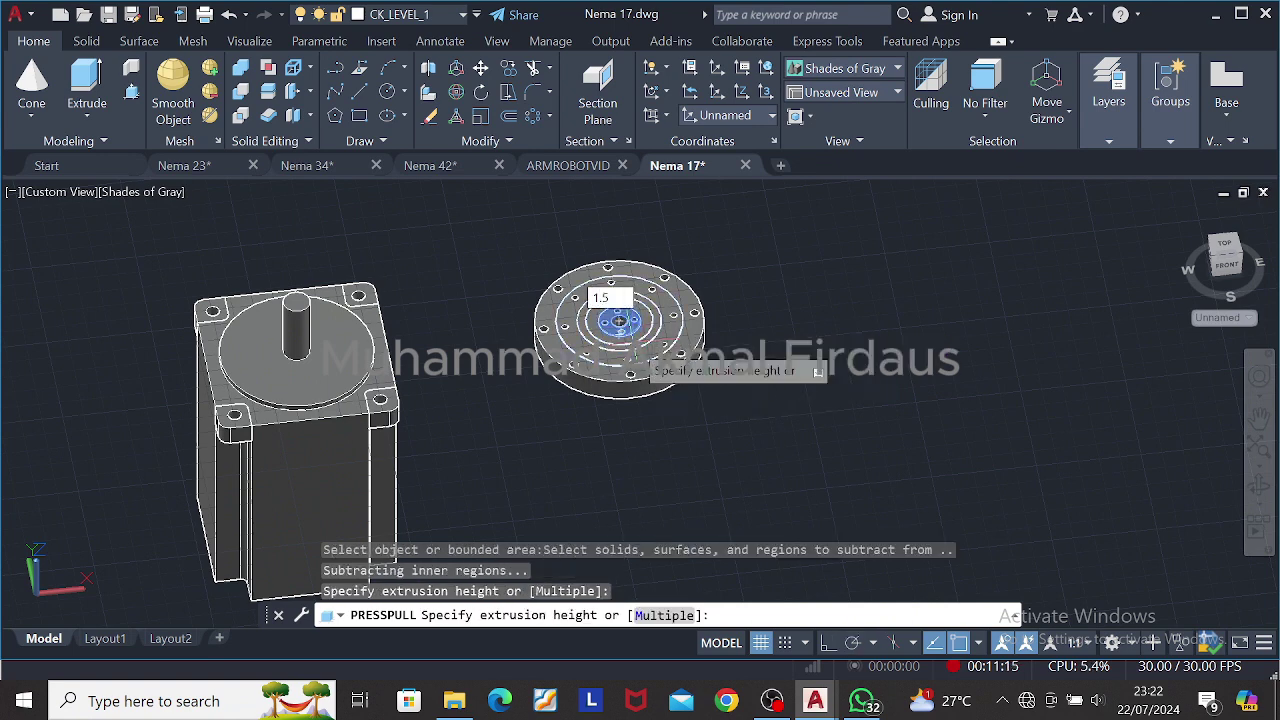
key(Return)
scroll(811, 393, up, 2)
middle_drag(811, 393, 880, 440)
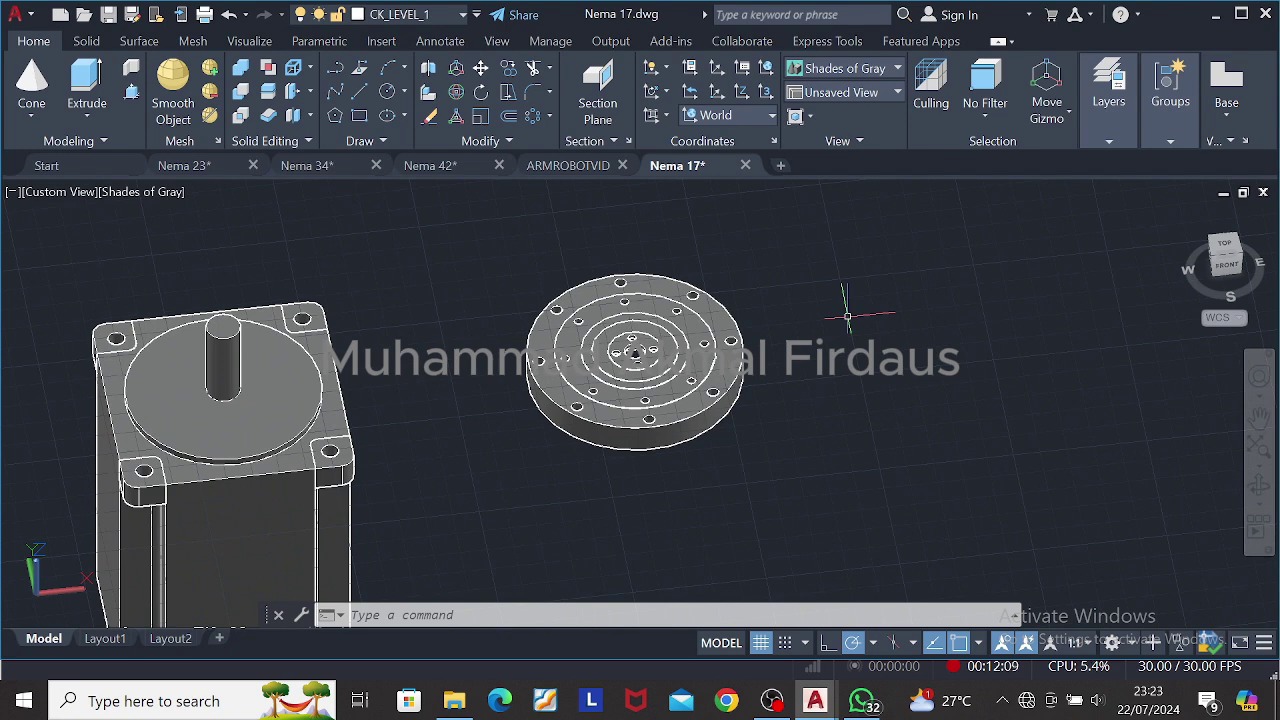
Step: Repeat the press-pull at the centre of the flange with a height of 1.5
click(131, 91)
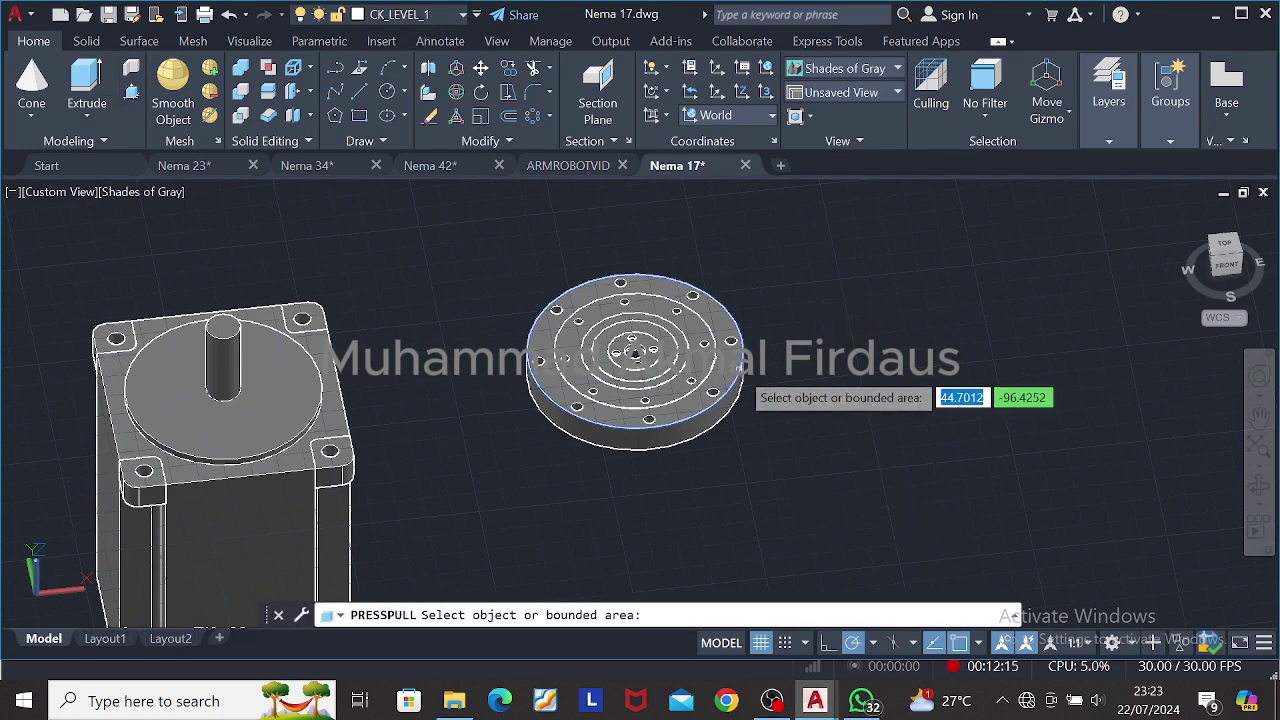
click(634, 352)
text(1.5)
key(Return)
shift+middle_drag(791, 323, 795, 392)
key(Escape)
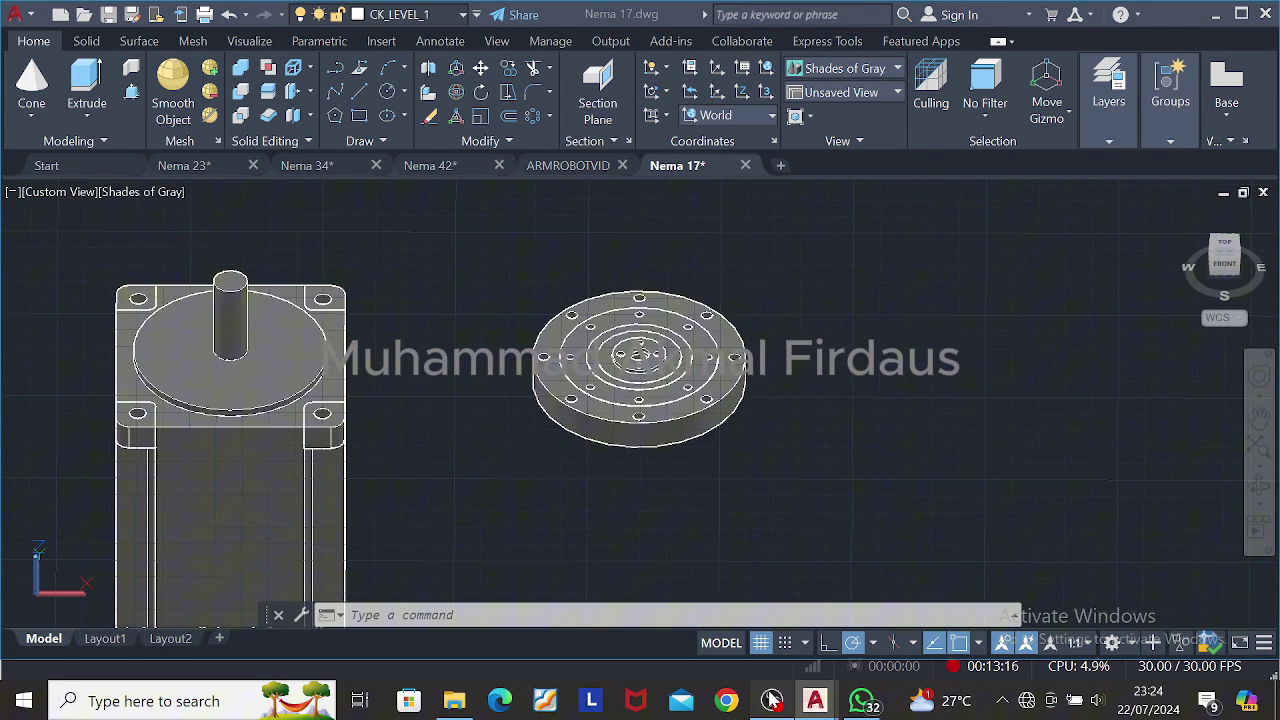
click(771, 701)
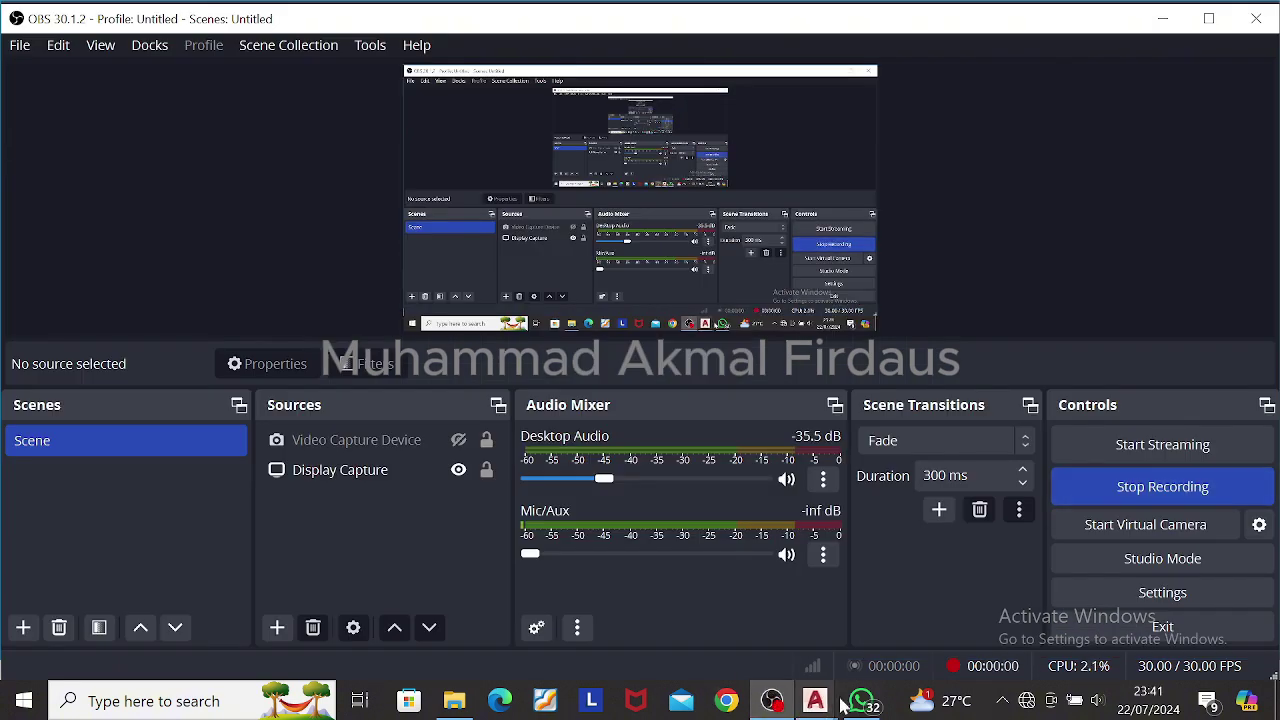
key(alt+Tab)
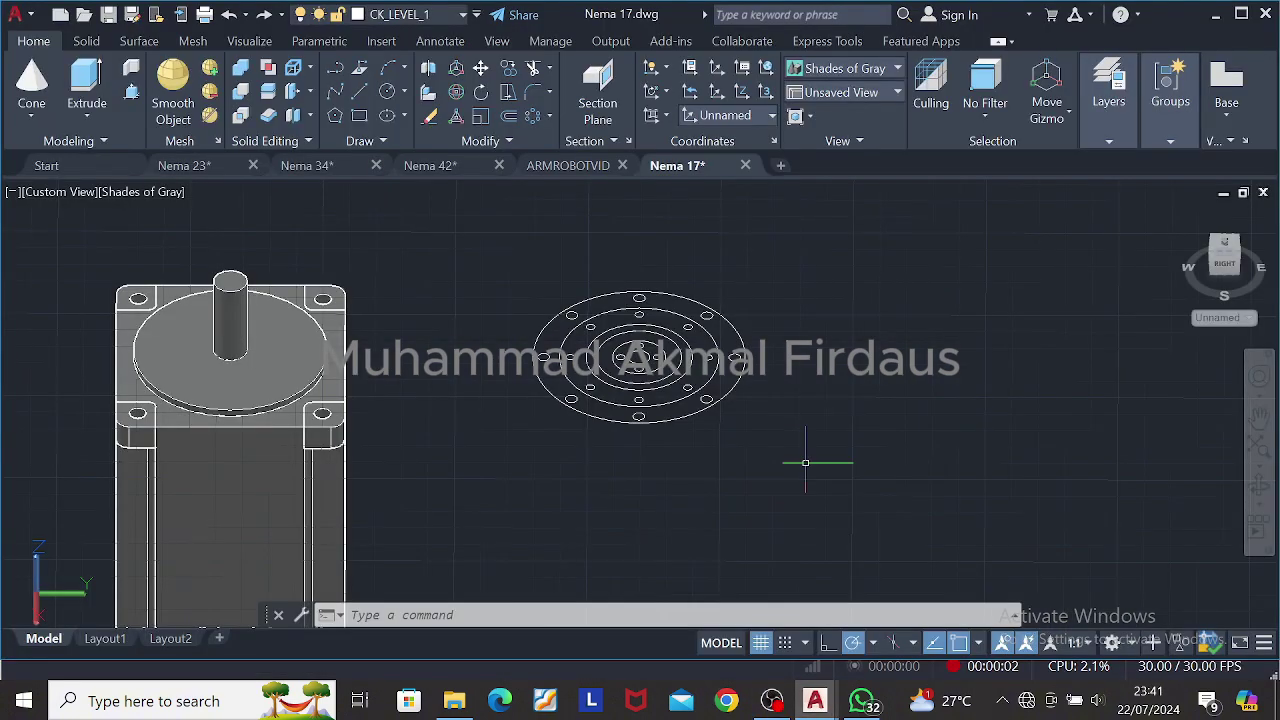
Step: Press-pull the outermost ring of the flat flange profile downward by 11.5
click(131, 92)
click(721, 375)
text(11.5)
key(Return)
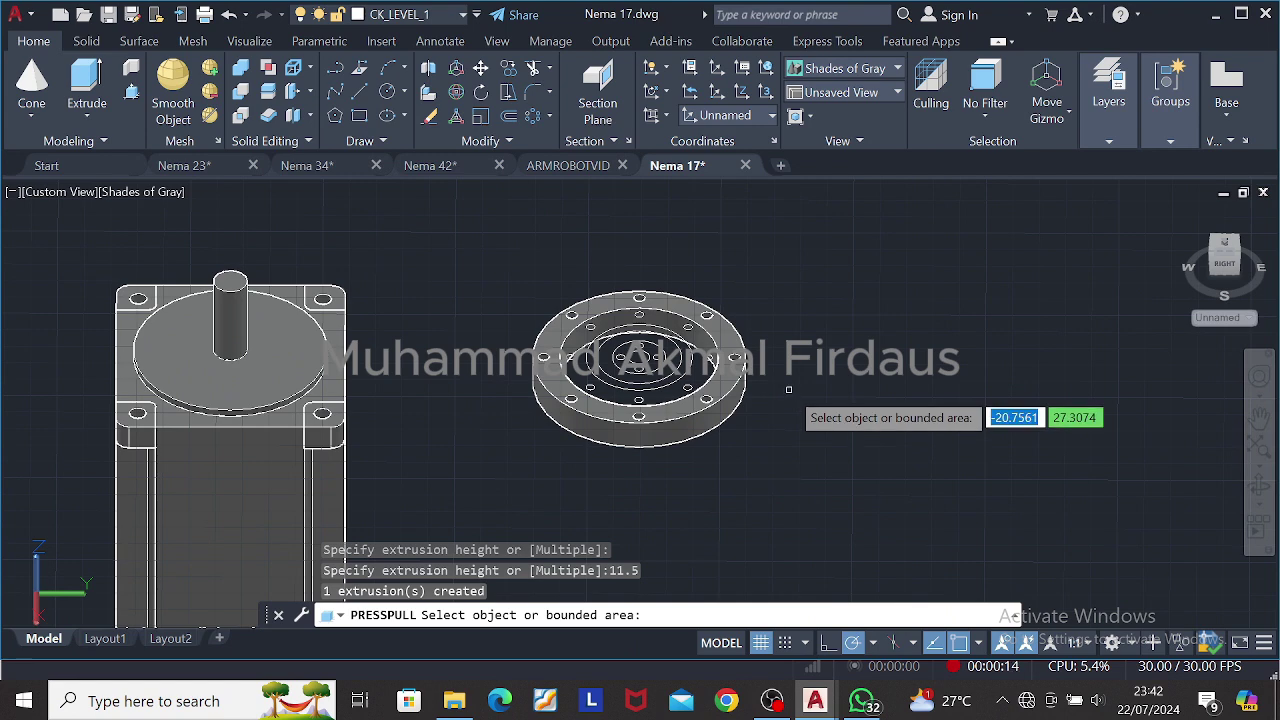
key(Return)
Step: Press-pull the flange's outermost ring downward by 11.05, keeping its eight bolt holes open
key(ctrl+shift+e)
click(712, 380)
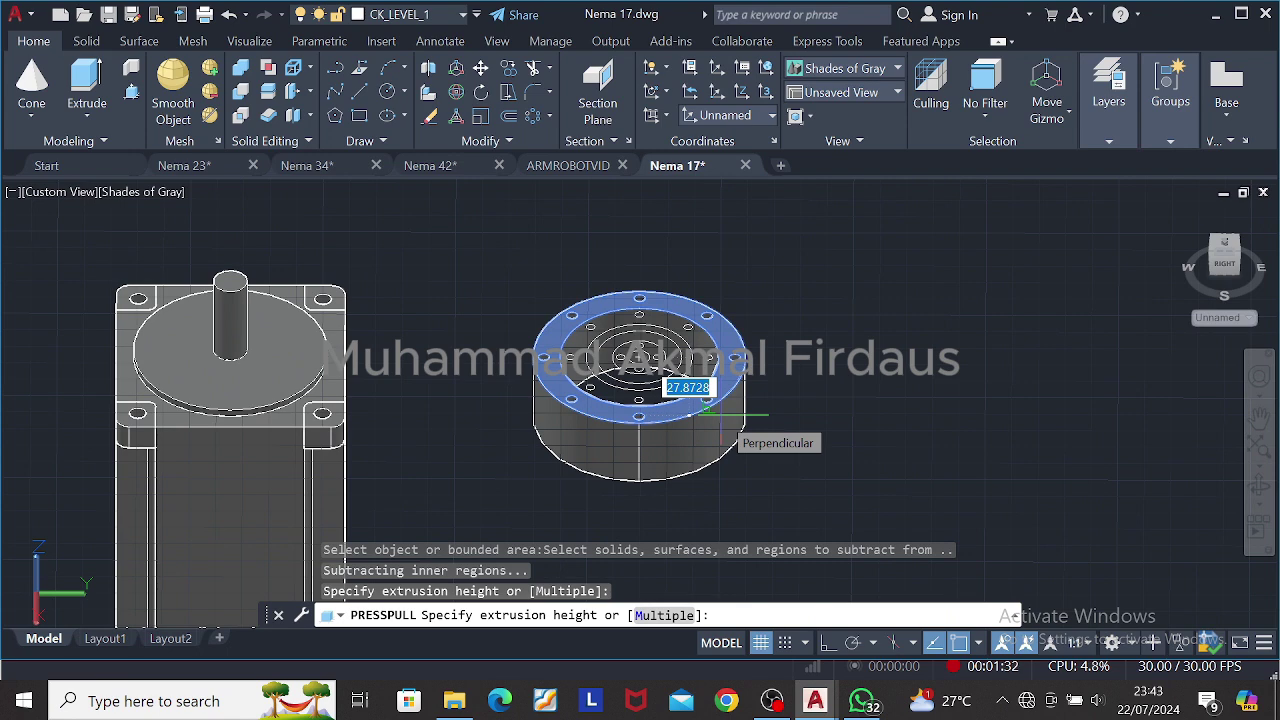
text(11.0)
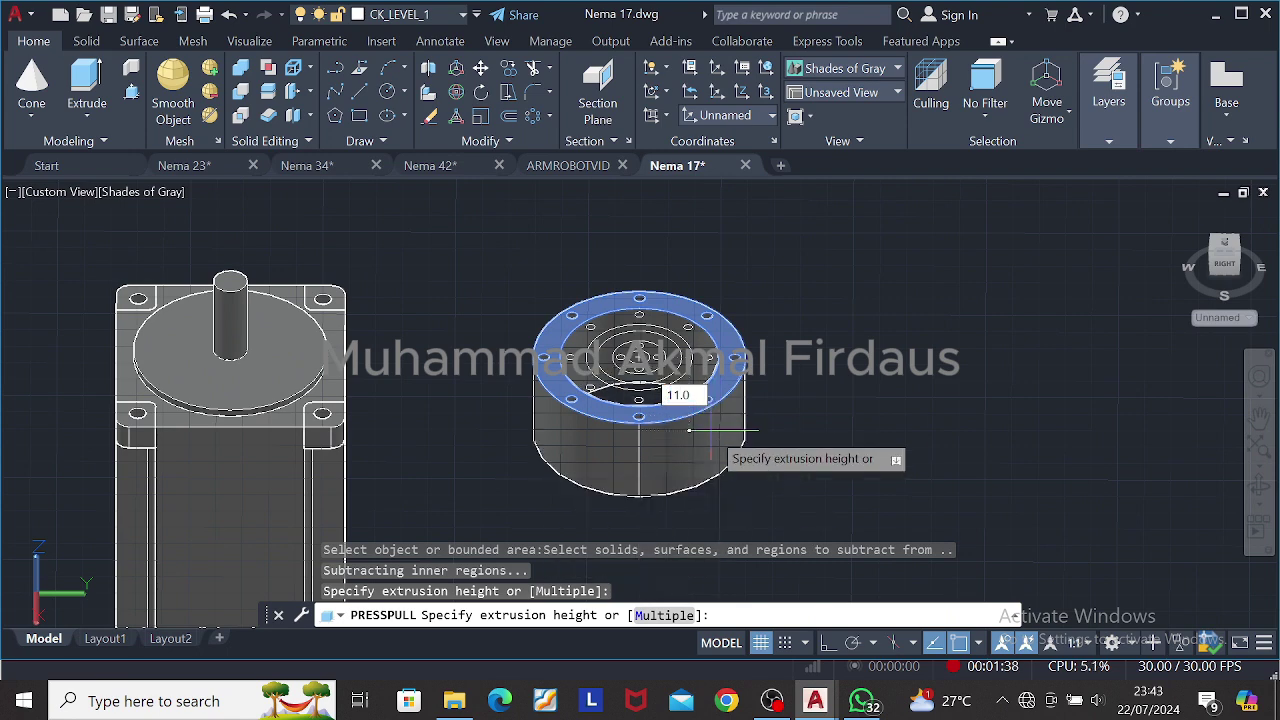
text(5)
key(Return)
key(Escape)
scroll(756, 391, up, 3)
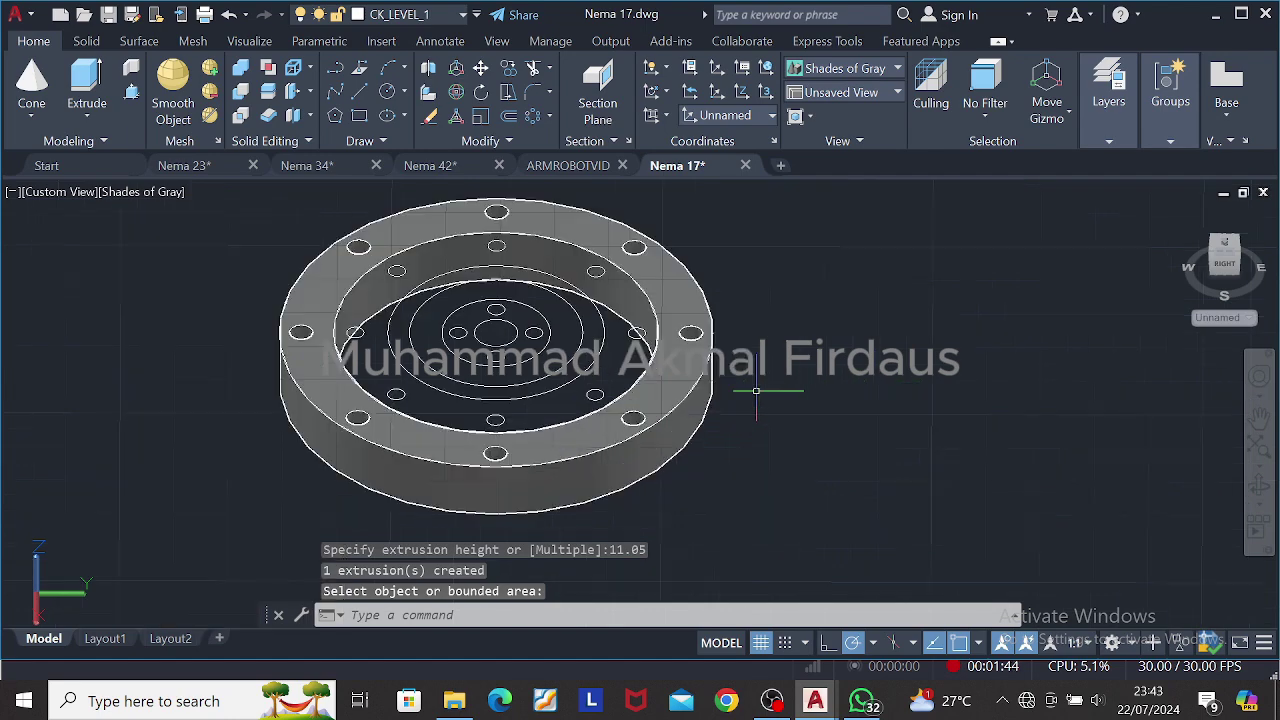
scroll(800, 392, down, 2)
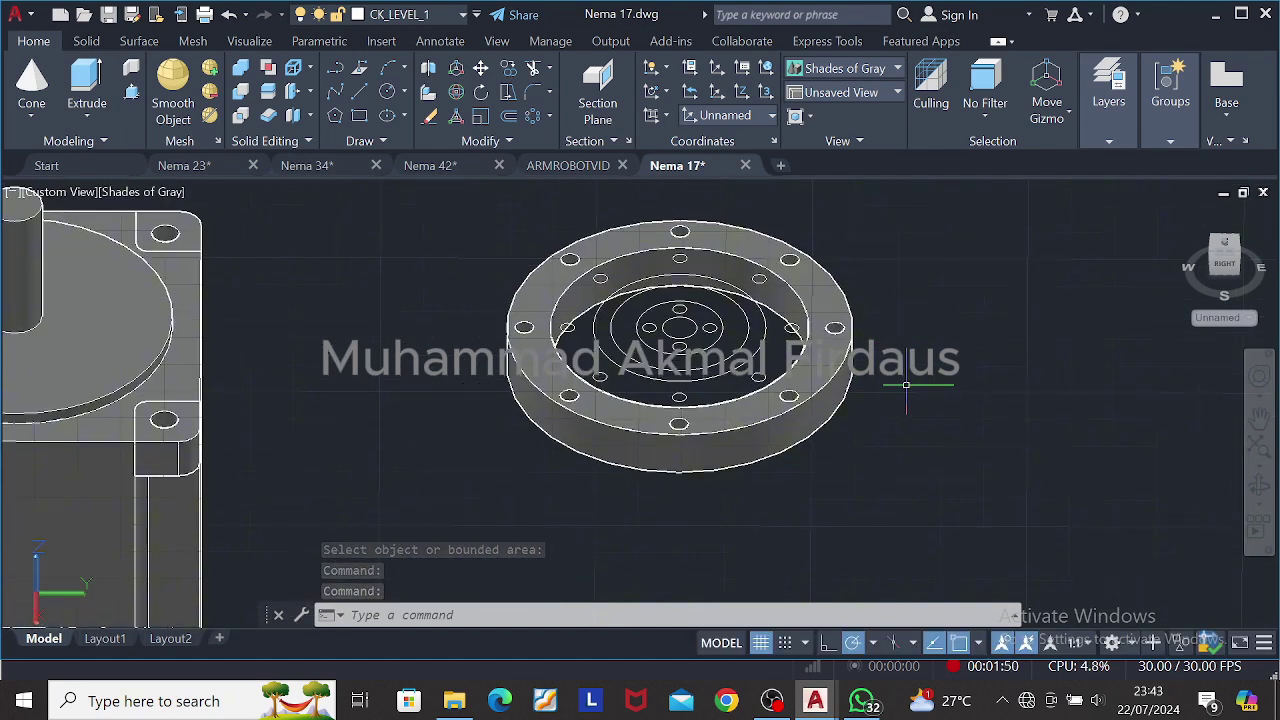
Step: Press-pull the flange's second ring from the outside, with its small holes, down to the outer ring's bottom edge
shift+middle_drag(894, 400, 851, 457)
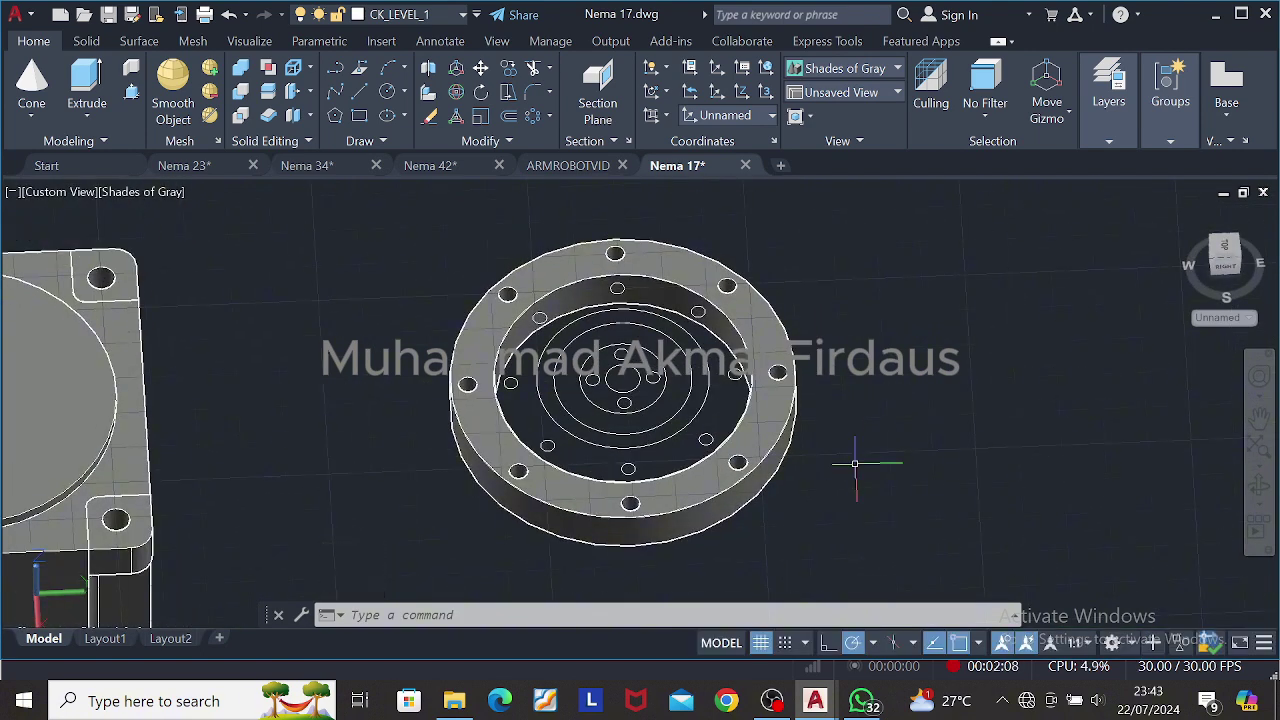
key(ctrl+shift+e)
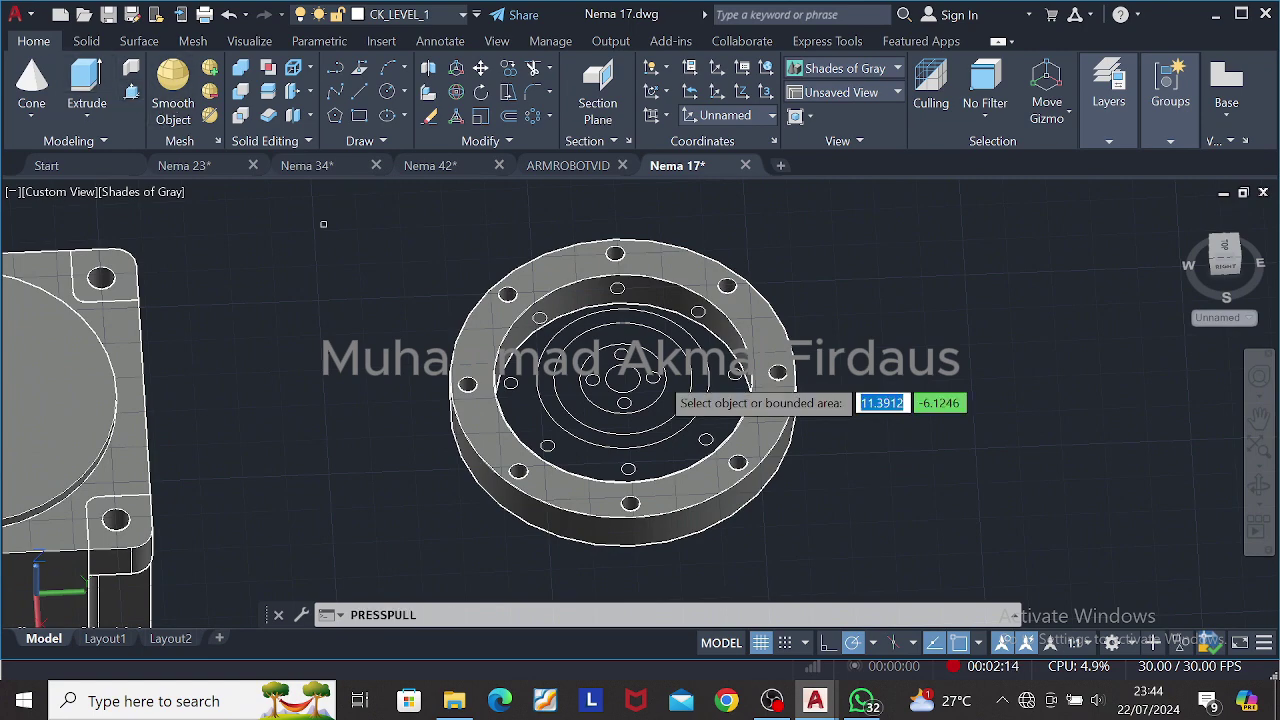
click(672, 447)
shift+middle_drag(657, 430, 622, 407)
click(604, 422)
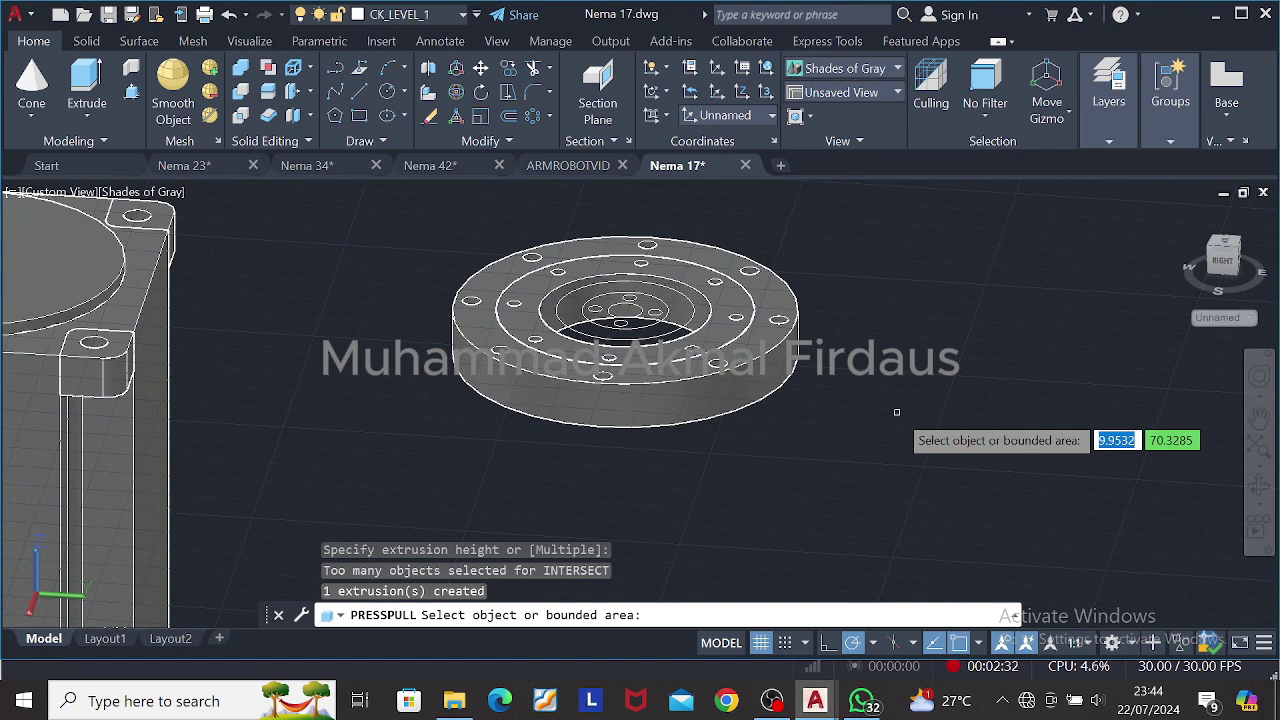
Step: Press-pull the top of the flange's second ring upward by 2.05, keeping its small holes open
click(132, 92)
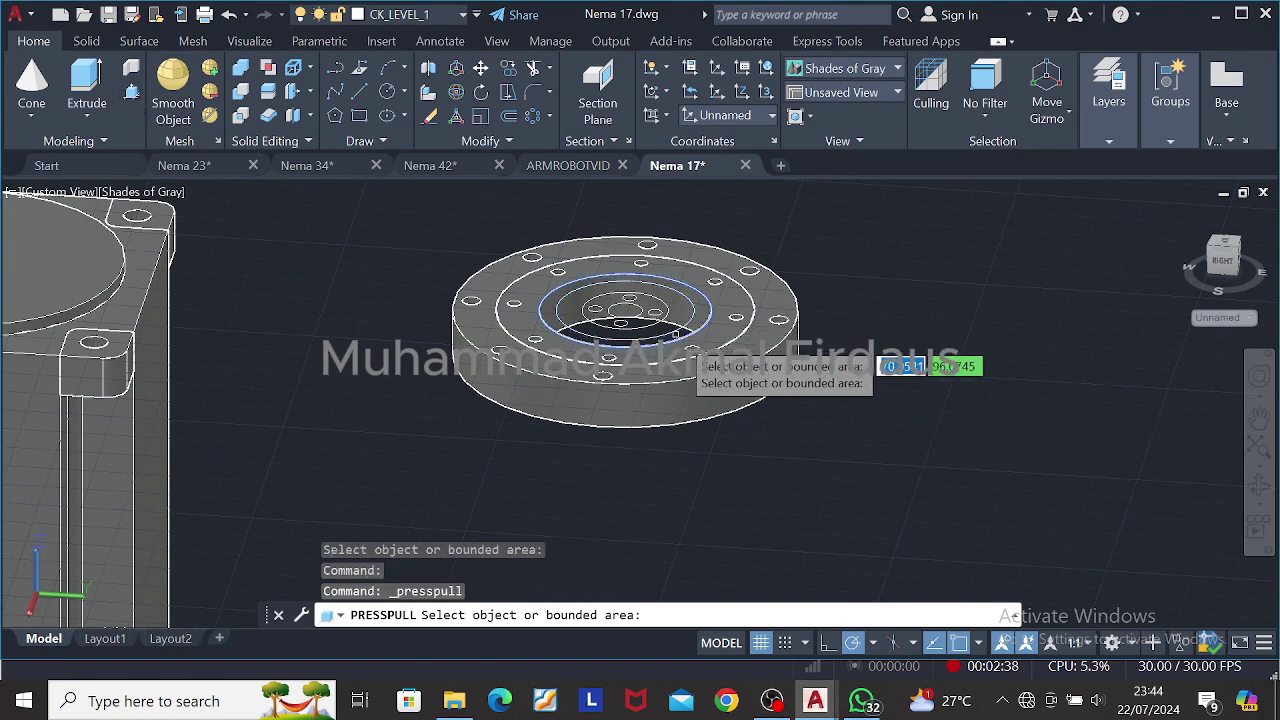
click(681, 339)
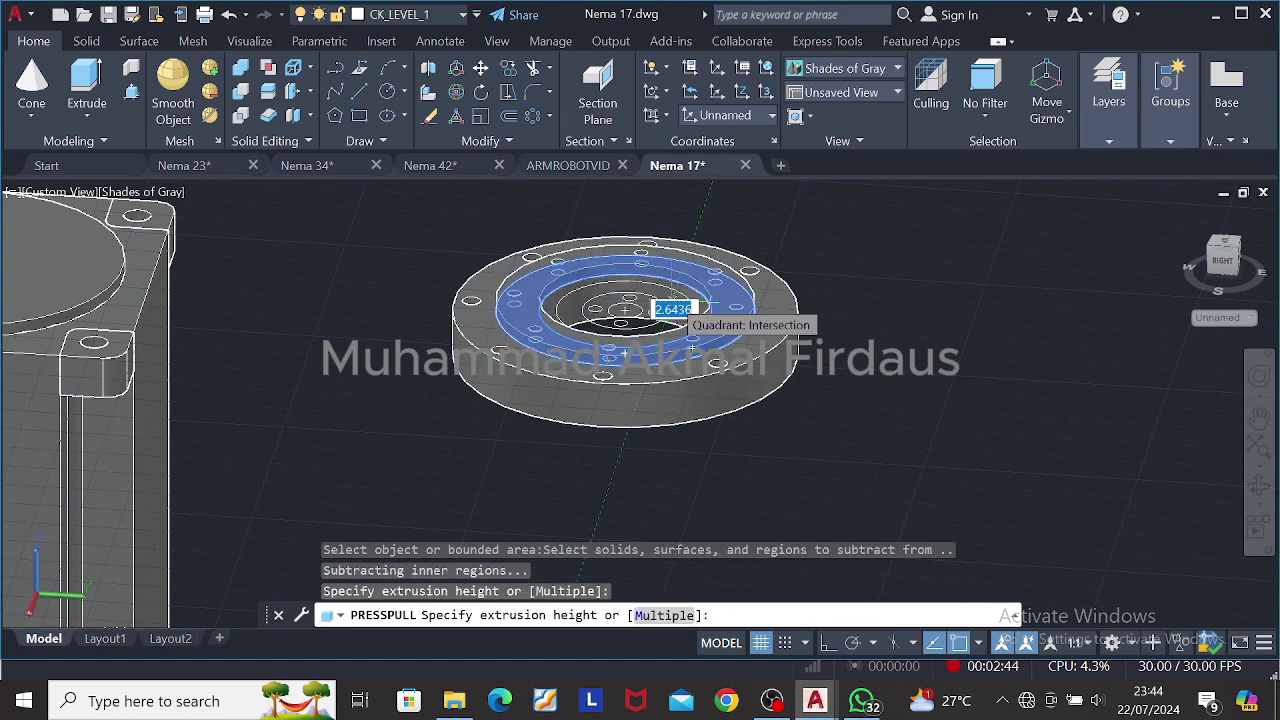
text(2.05)
key(Return)
key(Return)
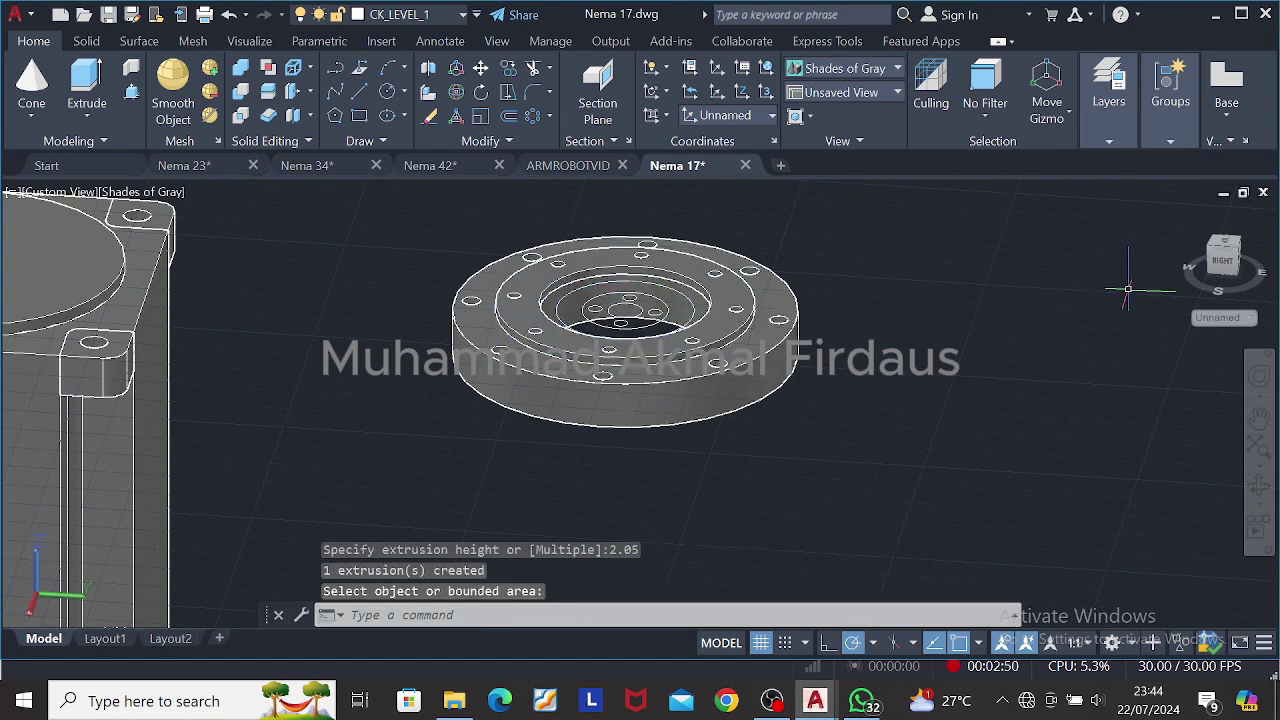
Step: Press-pull the narrow third ring of the flange down to the outer ring's bottom edge
click(131, 93)
click(678, 300)
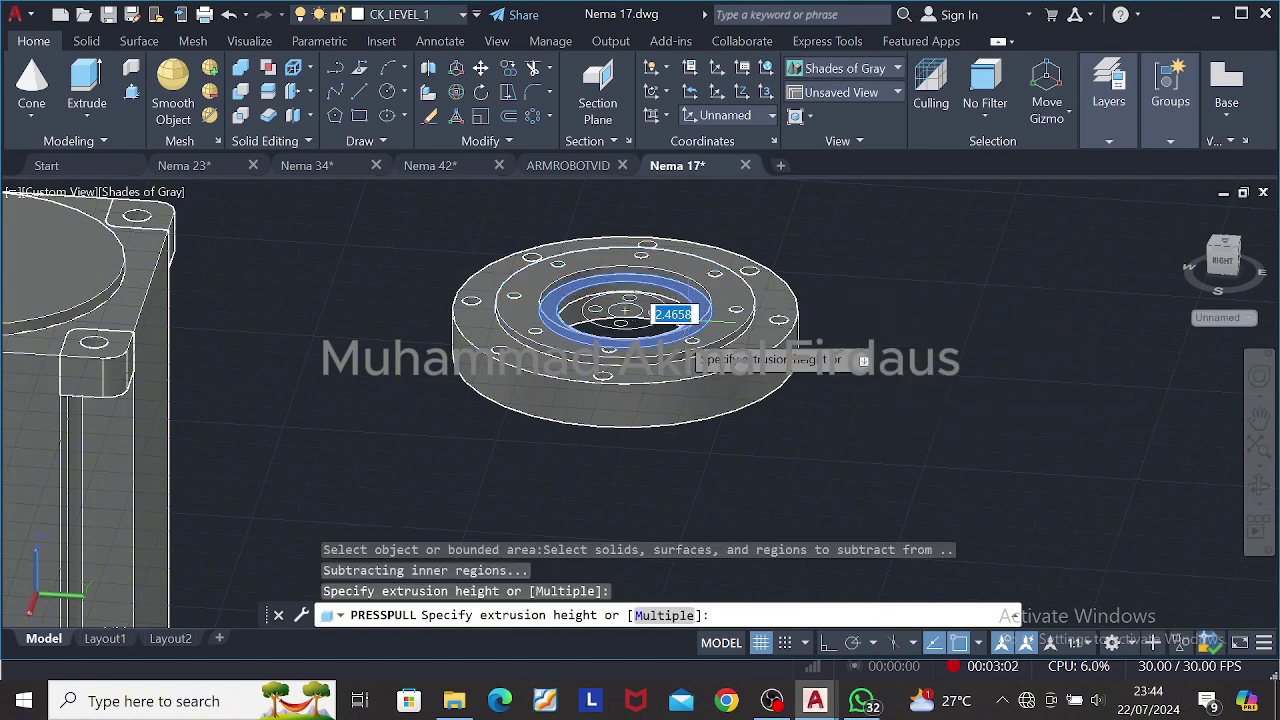
click(603, 418)
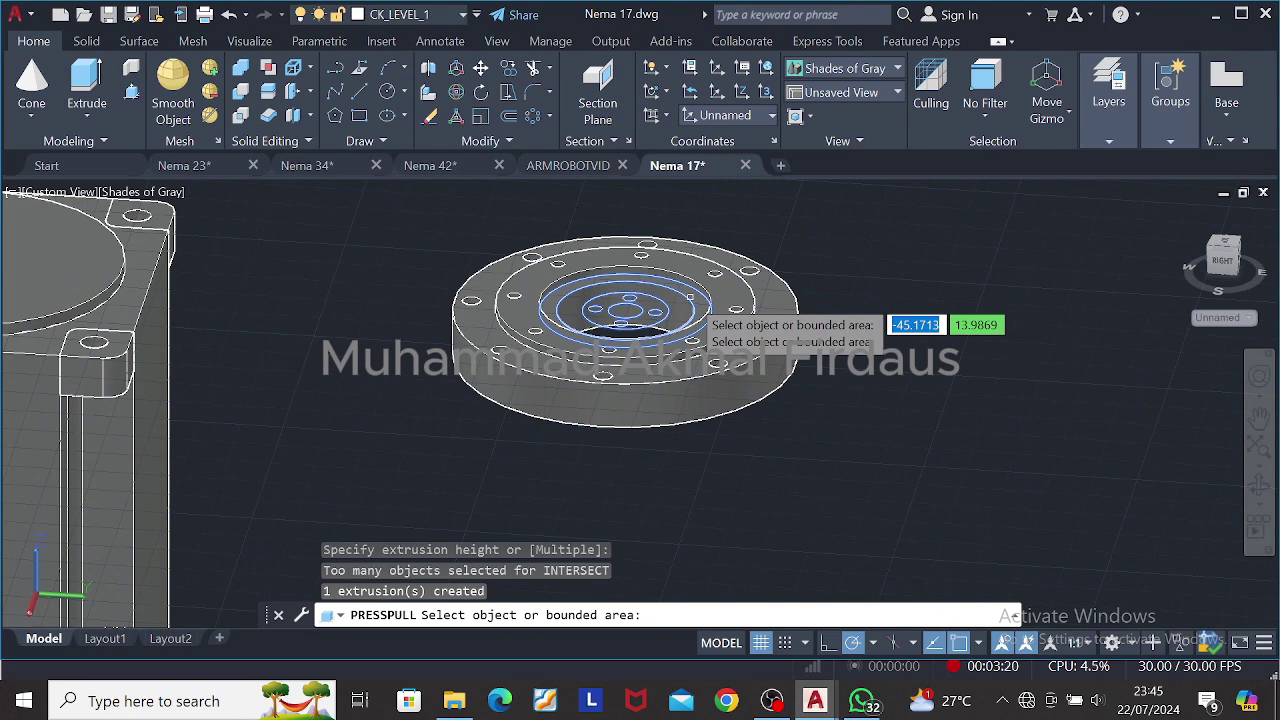
shift+middle_drag(690, 297, 668, 223)
click(661, 272)
key(Escape)
key(Escape)
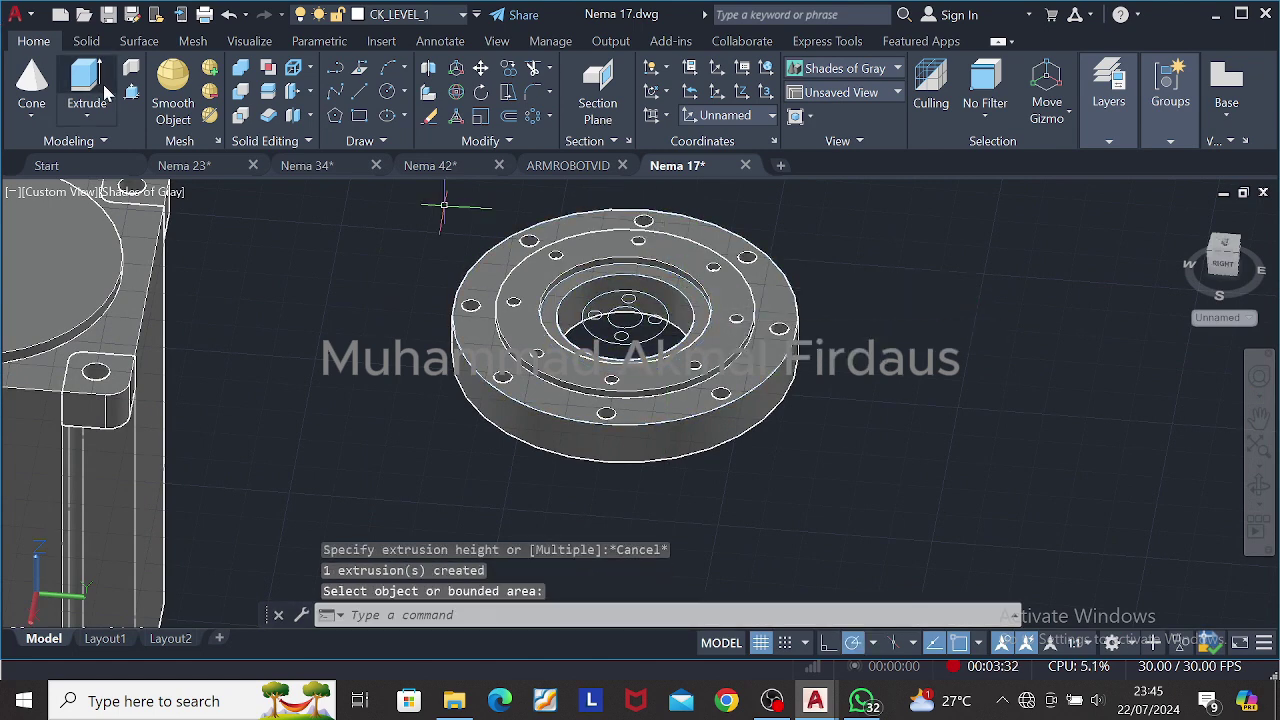
Step: Press-pull the flange's narrow third ring by 7.5
click(131, 92)
click(702, 308)
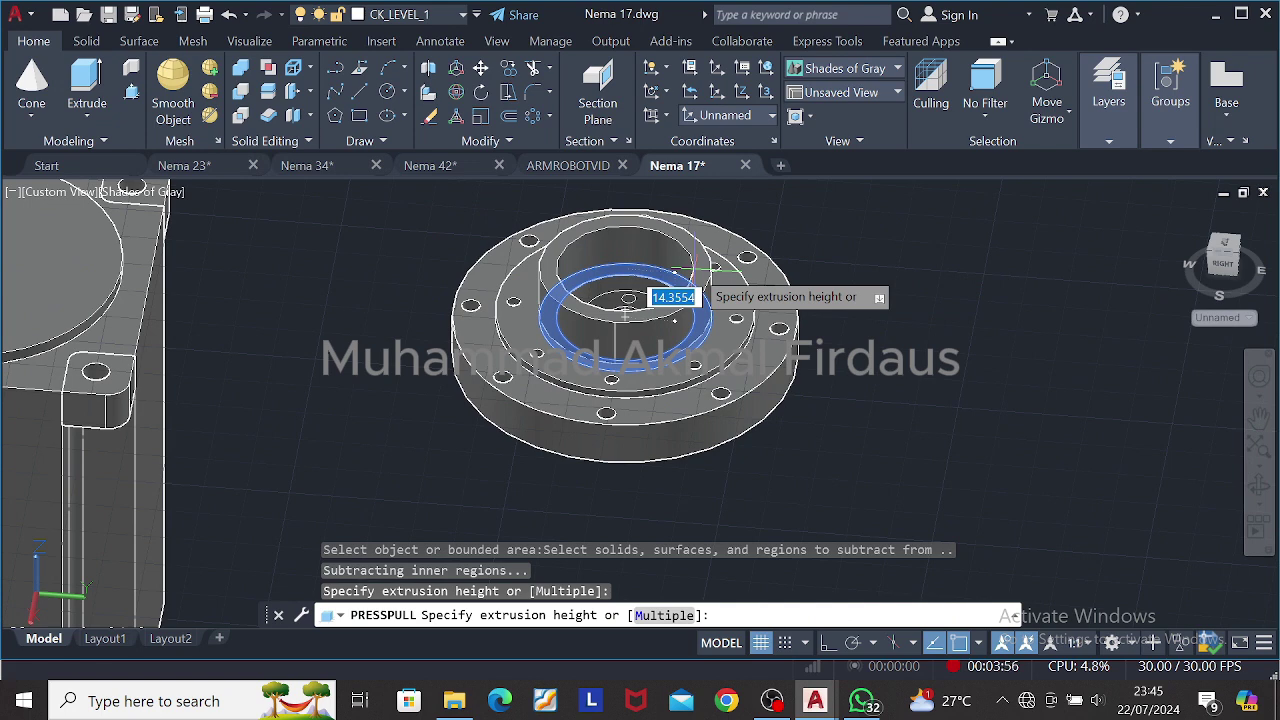
text(7.5)
key(Return)
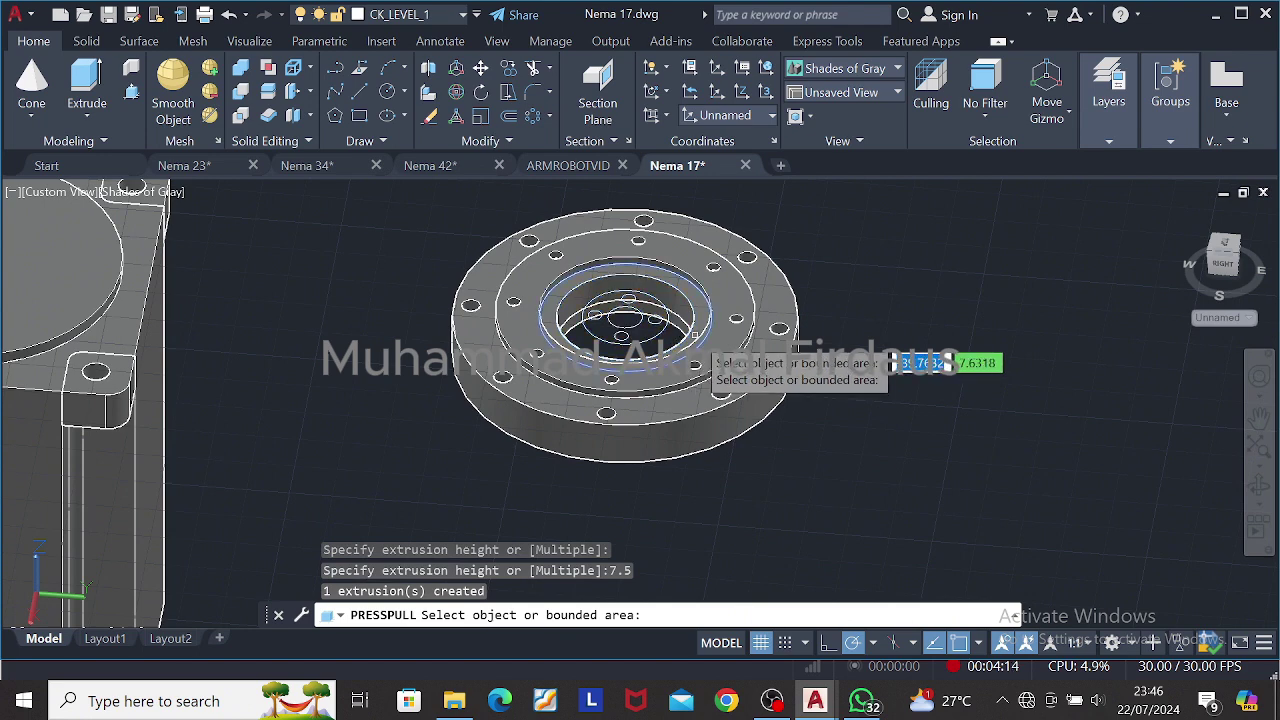
Step: Press-pull the narrow third ring and the wider ring inside it by 7.05 each
click(688, 337)
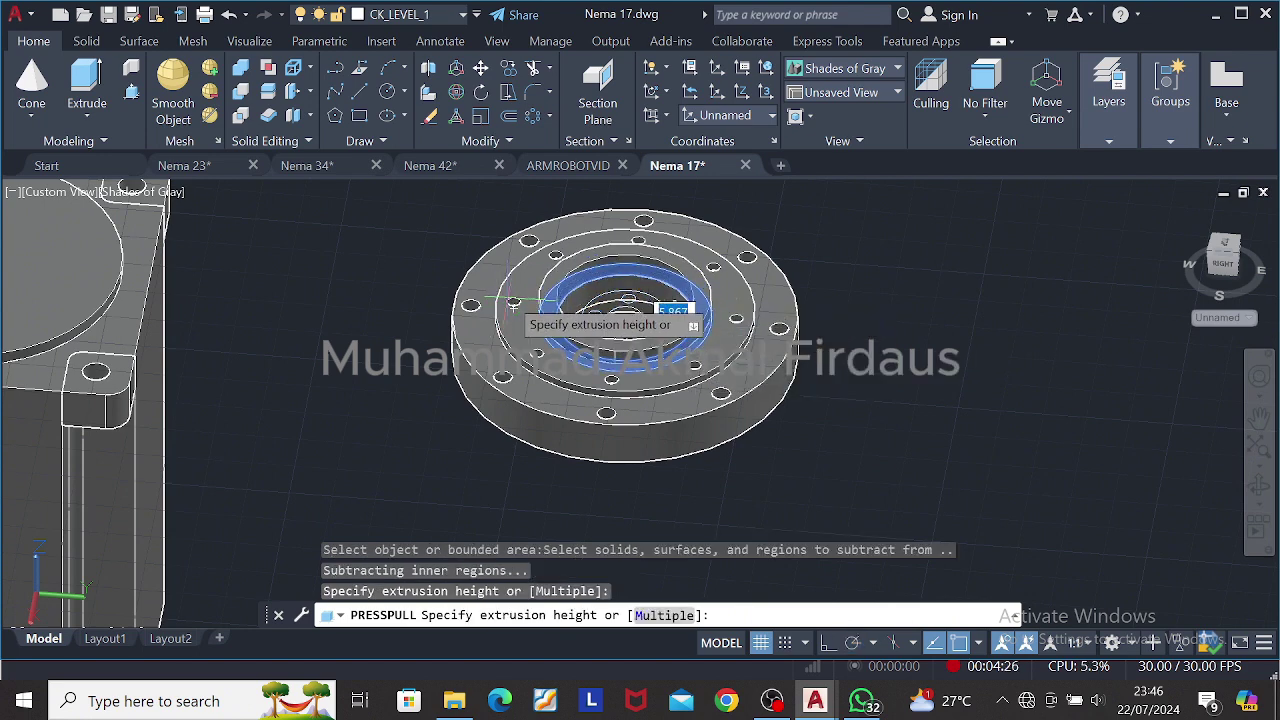
scroll(536, 308, up, 3)
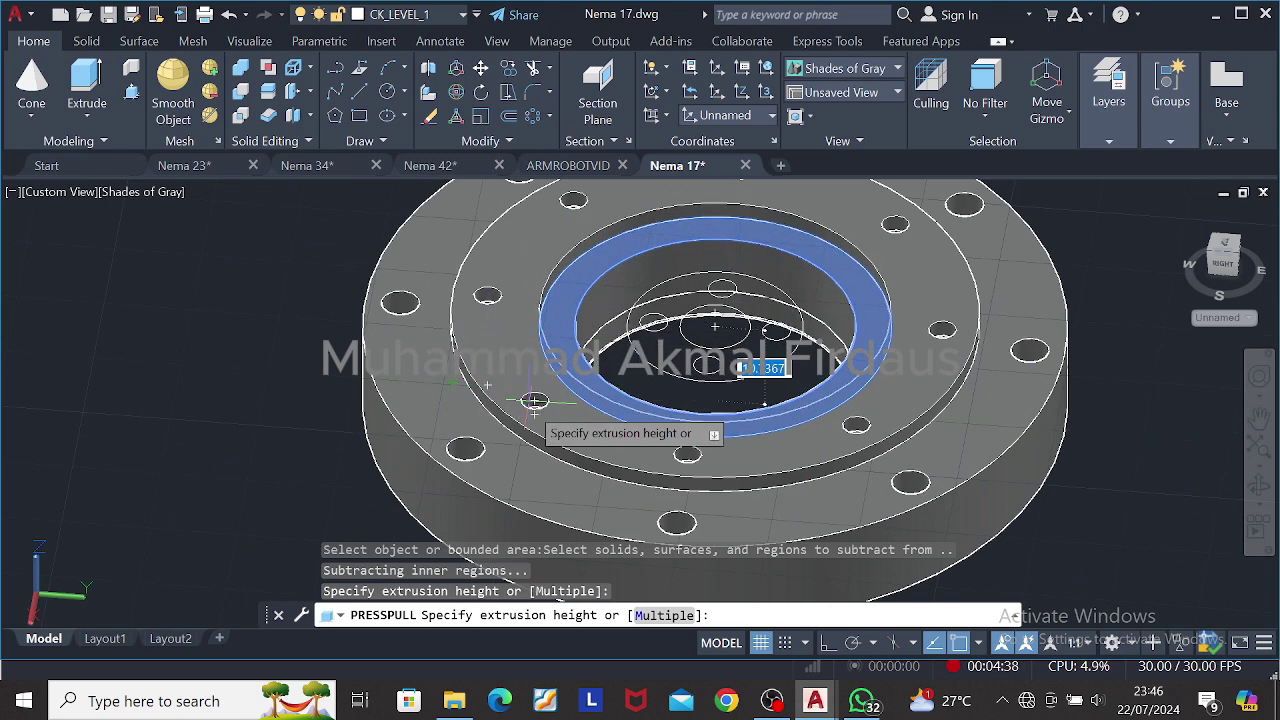
key(Return)
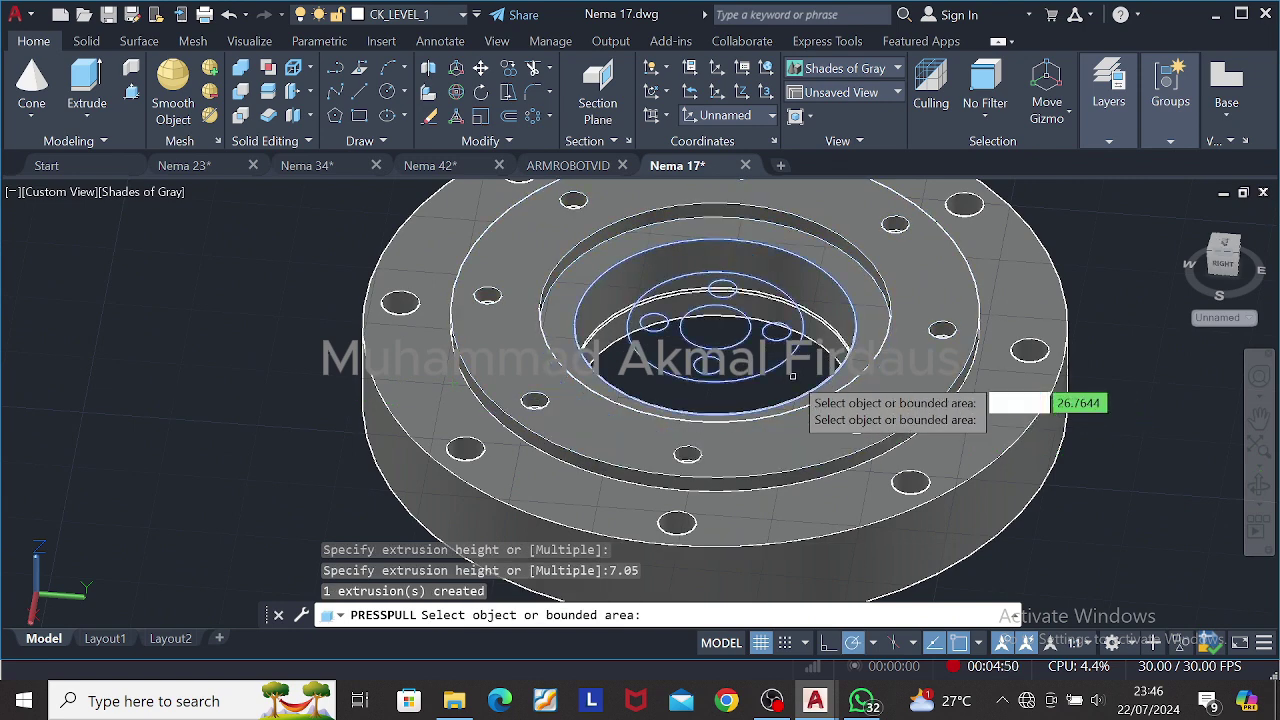
click(815, 350)
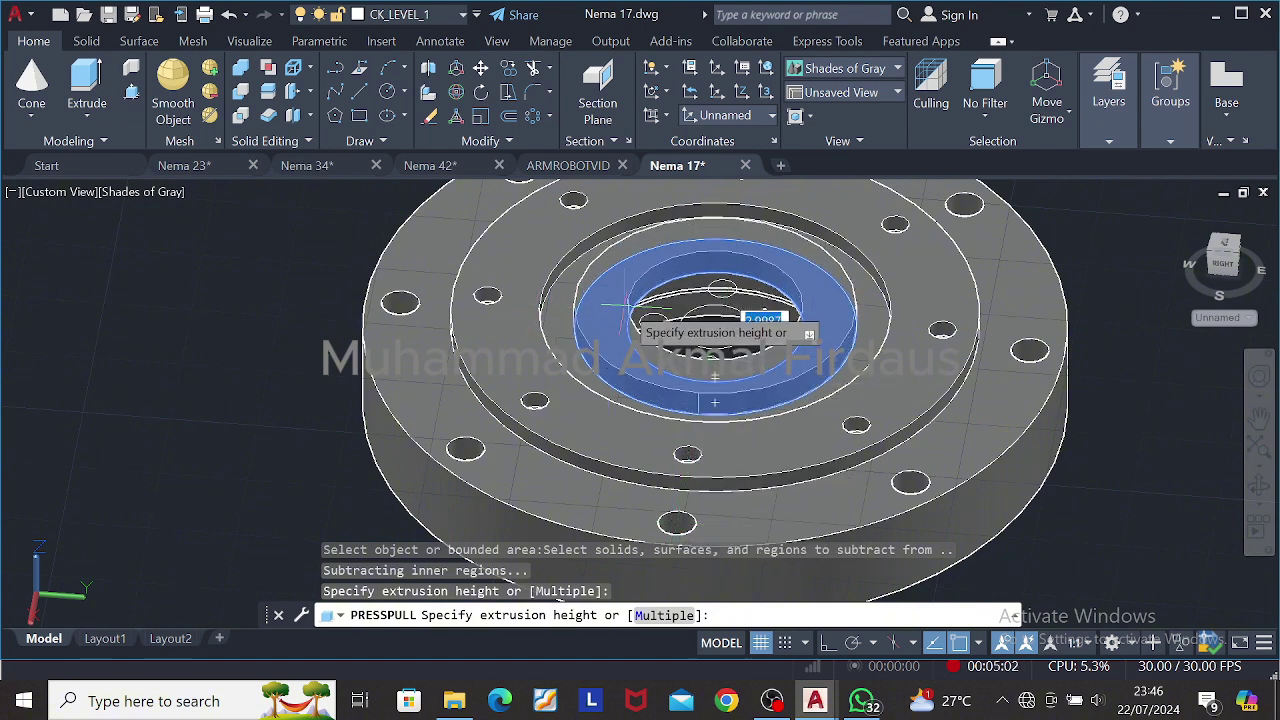
text(7.05)
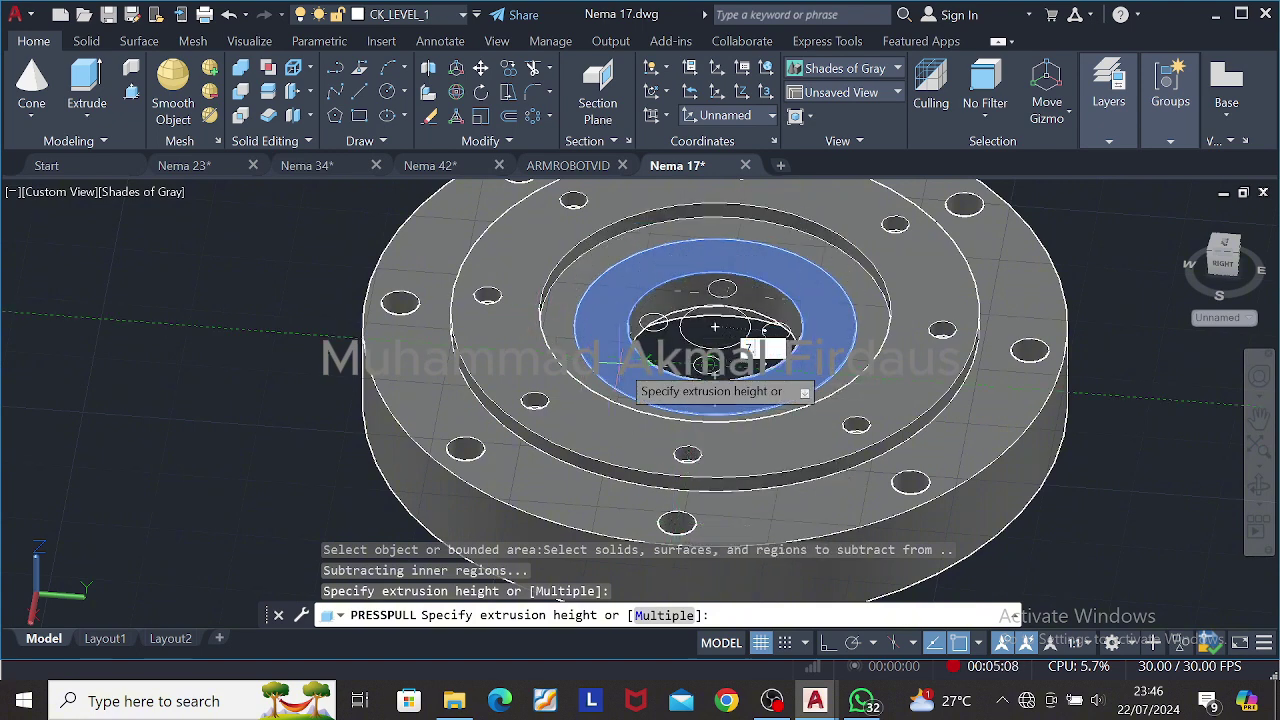
key(Return)
Step: Press-pull the flange's hub region by 7.05, keeping its four small holes and centre bore open
click(747, 363)
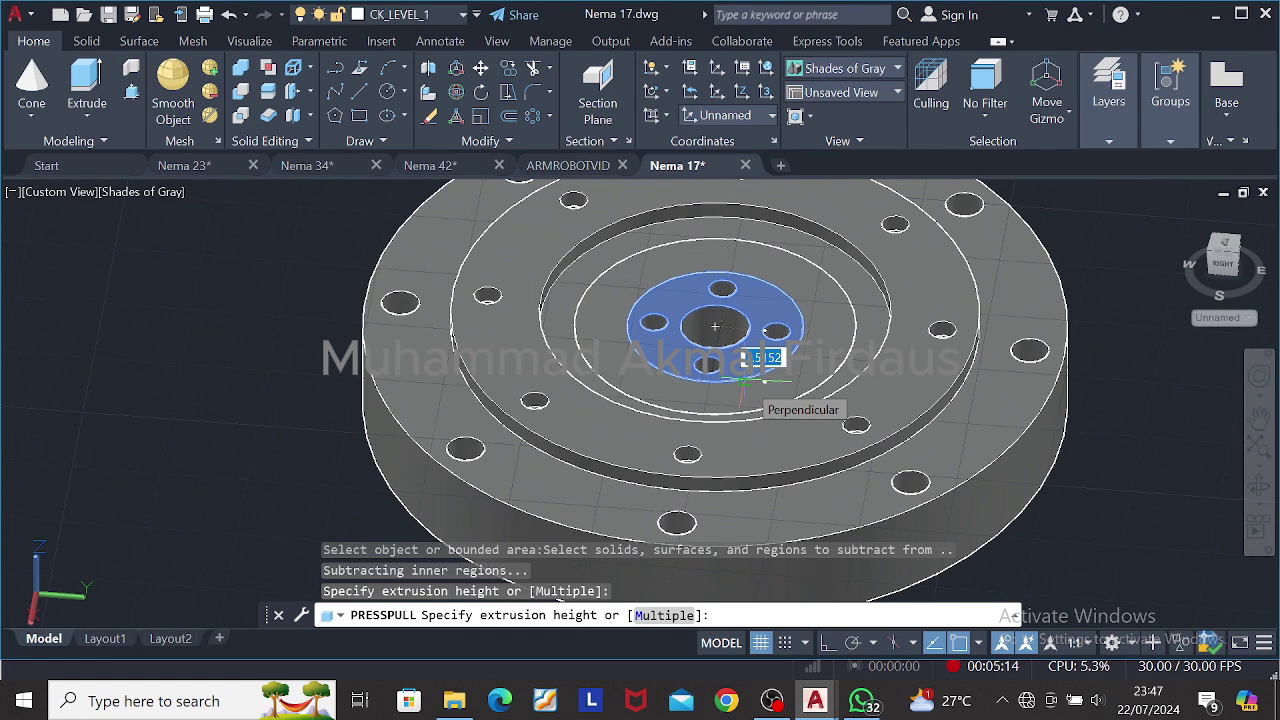
text(1)
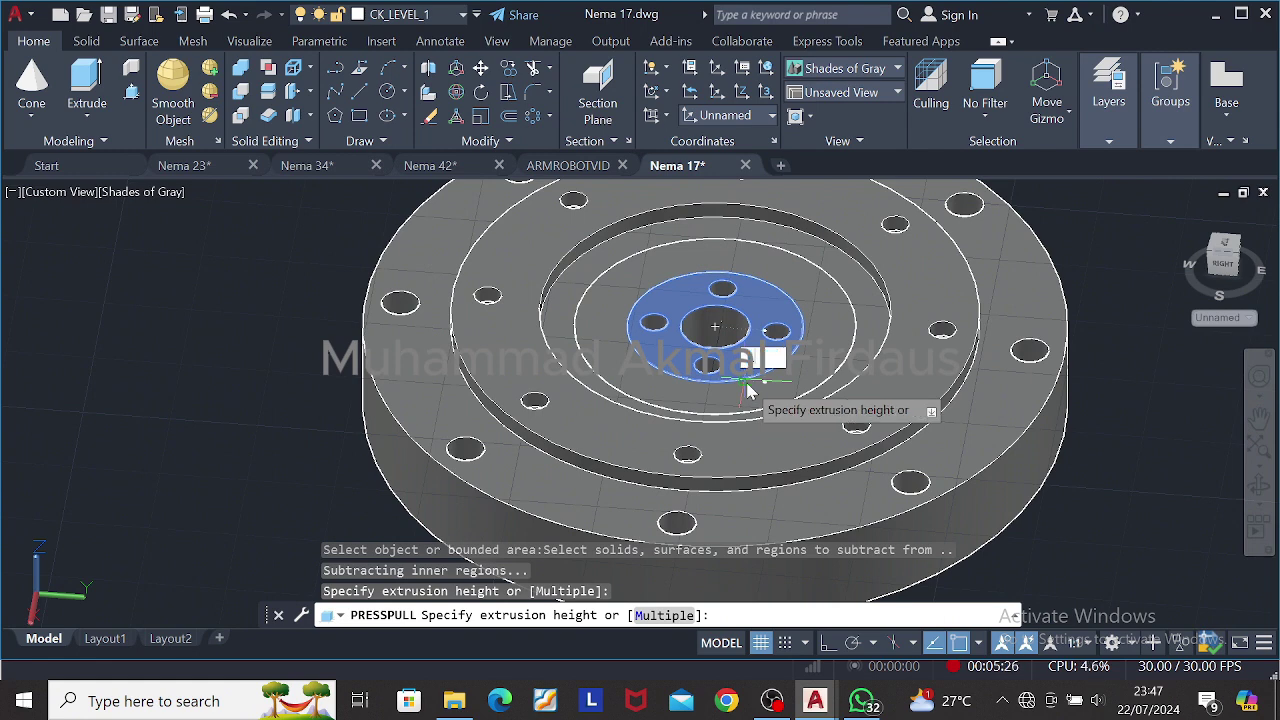
text(0)
text(7.05)
key(Return)
Step: Undo the press-pulls of the third ring, the ring inside it and the hub
shift+middle_drag(1063, 504, 1095, 517)
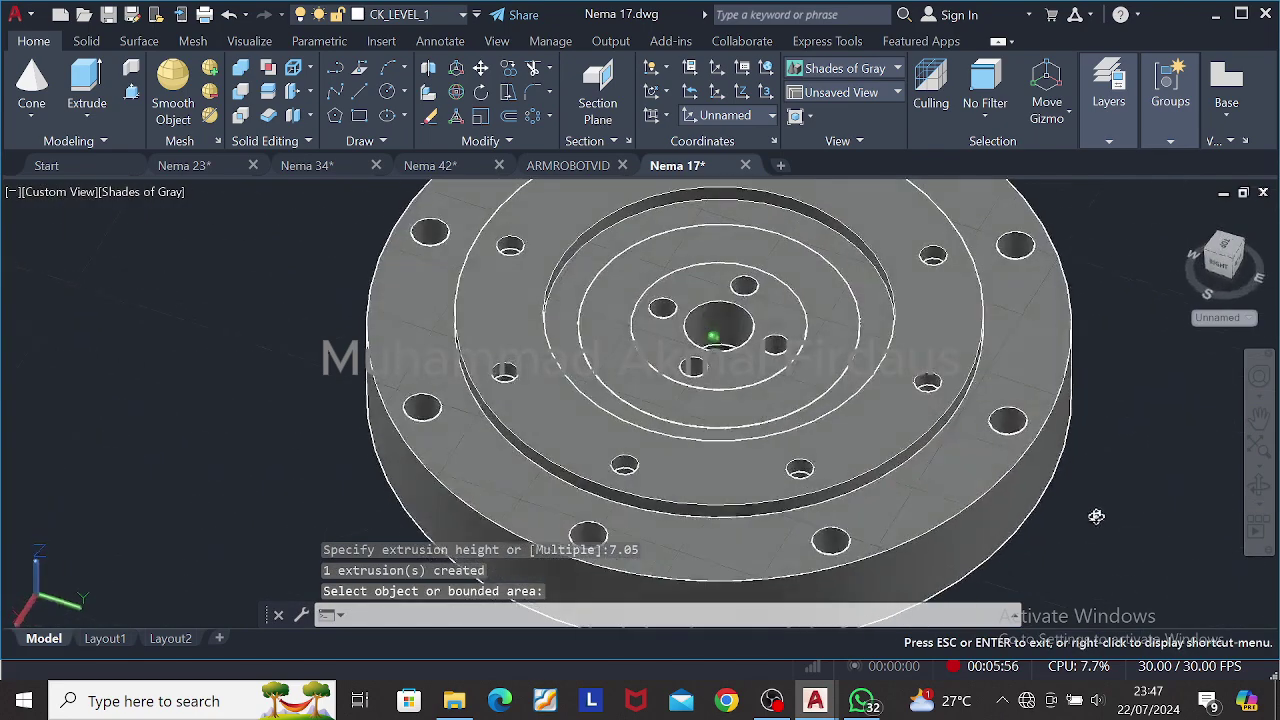
key(ctrl+z)
key(ctrl+z)
key(ctrl+z)
Step: Press-pull the flange's narrow third ring downward by 7.5 again
scroll(721, 301, up, 6)
scroll(721, 301, down, 2)
middle_drag(690, 270, 945, 370)
shift+middle_drag(938, 285, 897, 323)
click(896, 325)
key(Escape)
shift+middle_drag(748, 418, 894, 394)
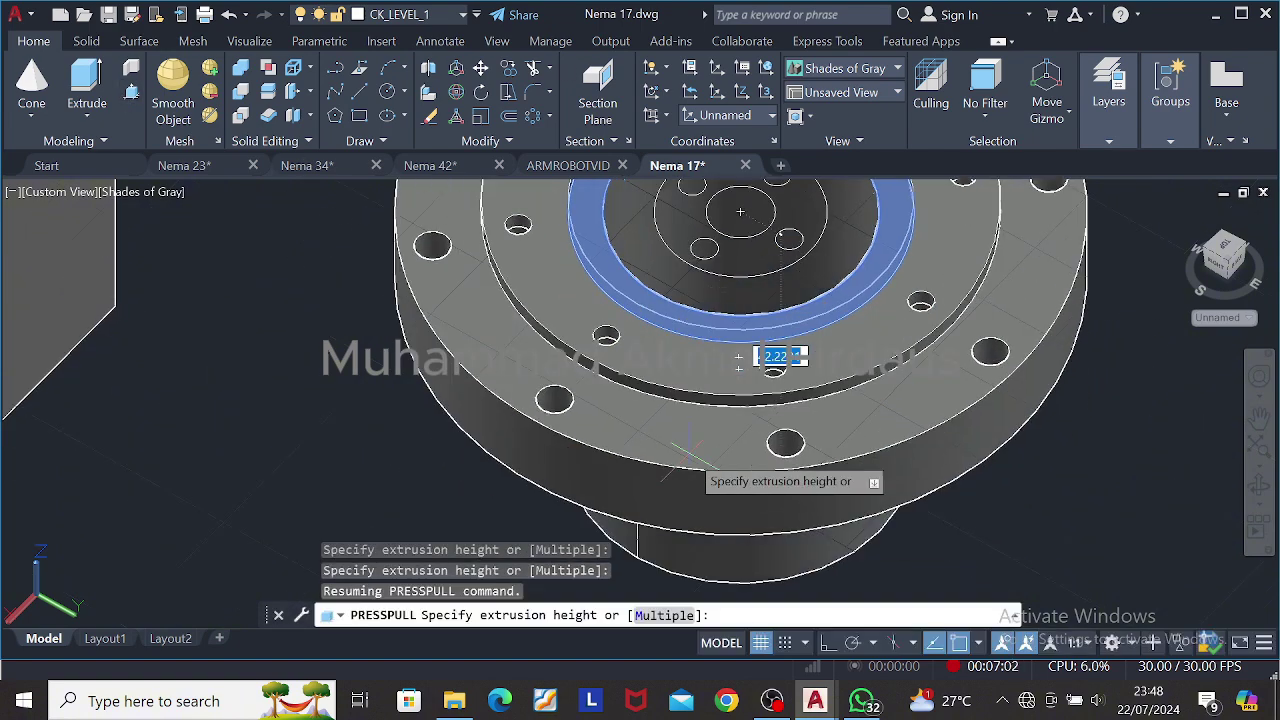
text(7.5)
key(Return)
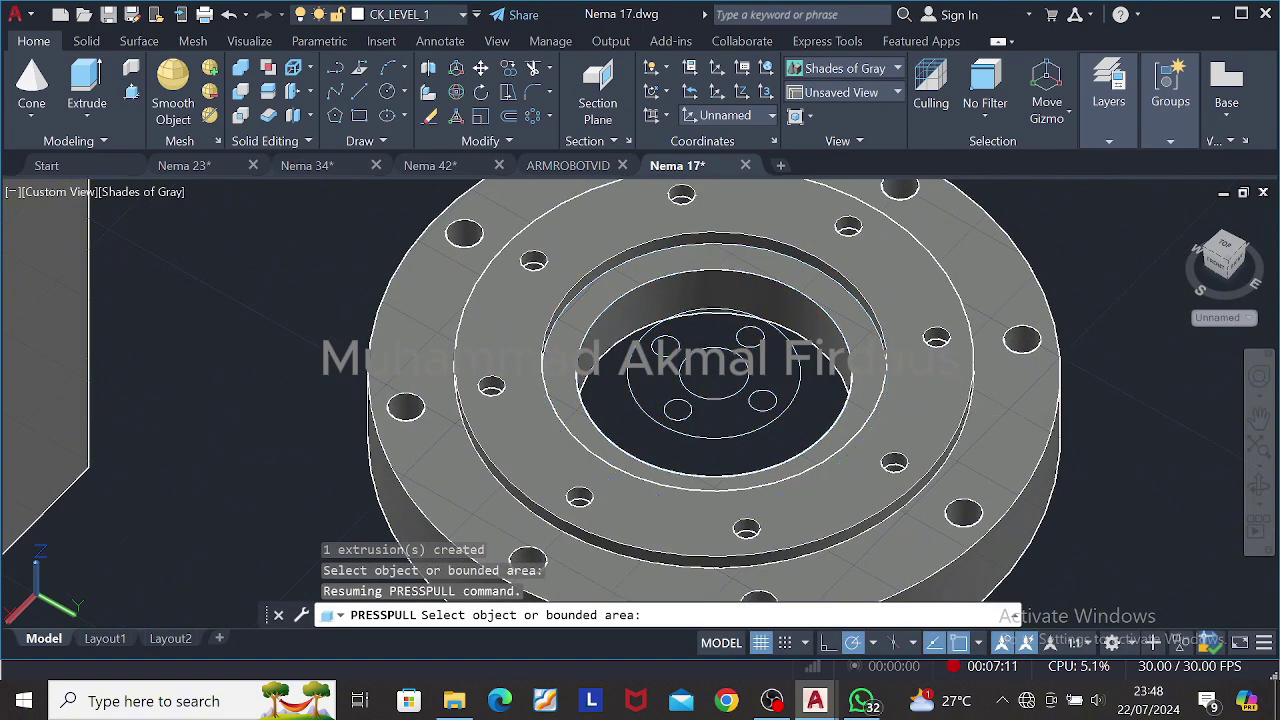
Step: Press-pull the third ring and the ring inside it up to the raised second ring's level, using its small hole as height reference
click(743, 302)
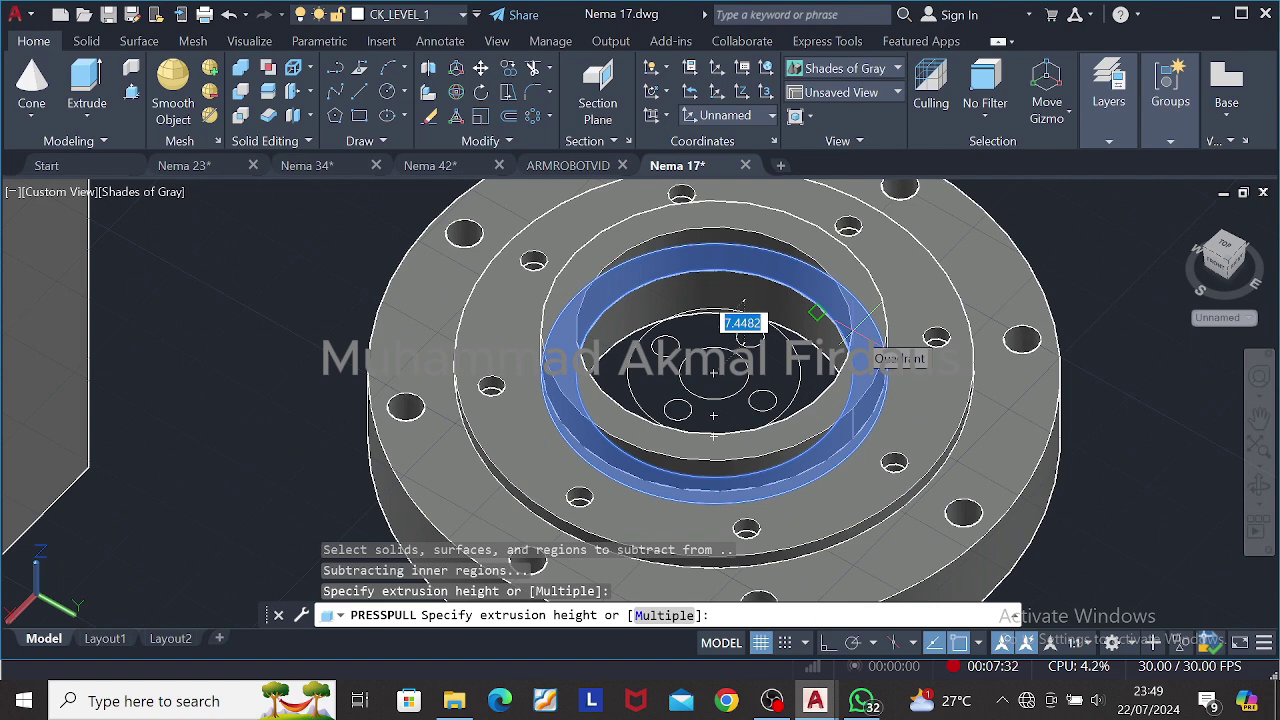
click(491, 386)
click(828, 443)
click(491, 386)
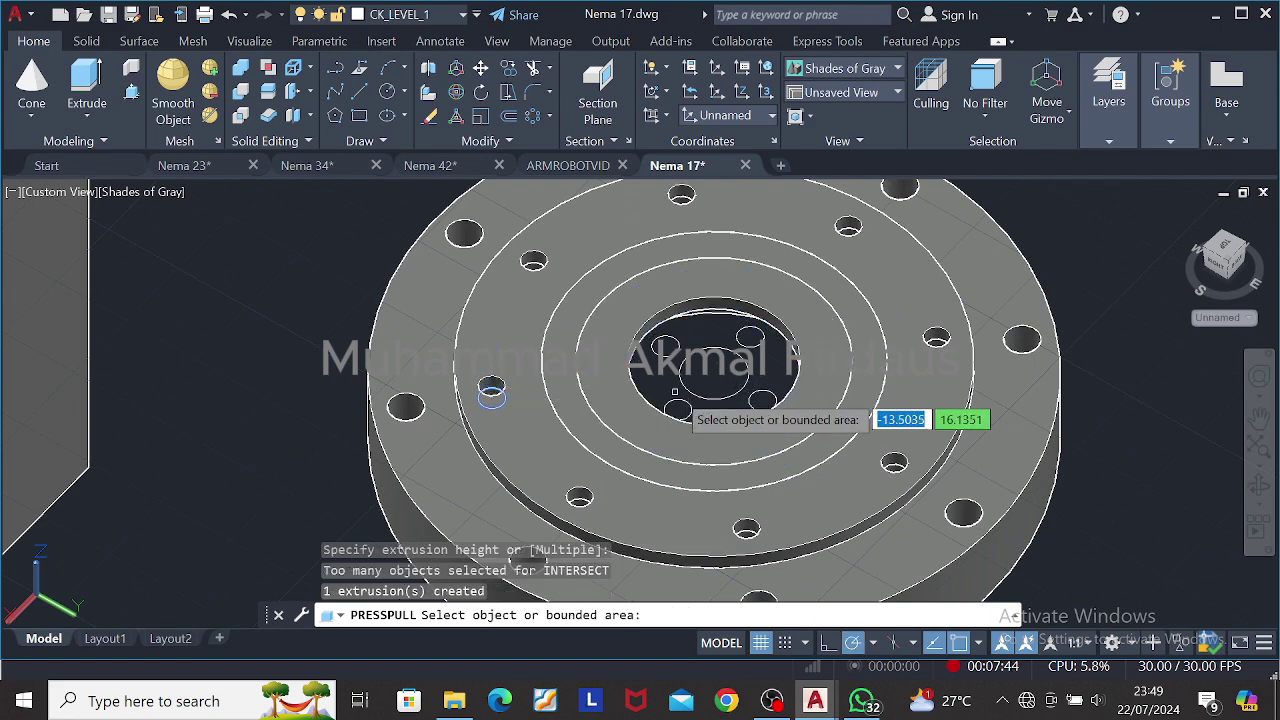
Step: Press-pull the four-hole hub region up to the same small-hole height reference, leaving its holes and centre bore open
click(686, 420)
click(491, 386)
key(Return)
shift+middle_drag(962, 462, 935, 369)
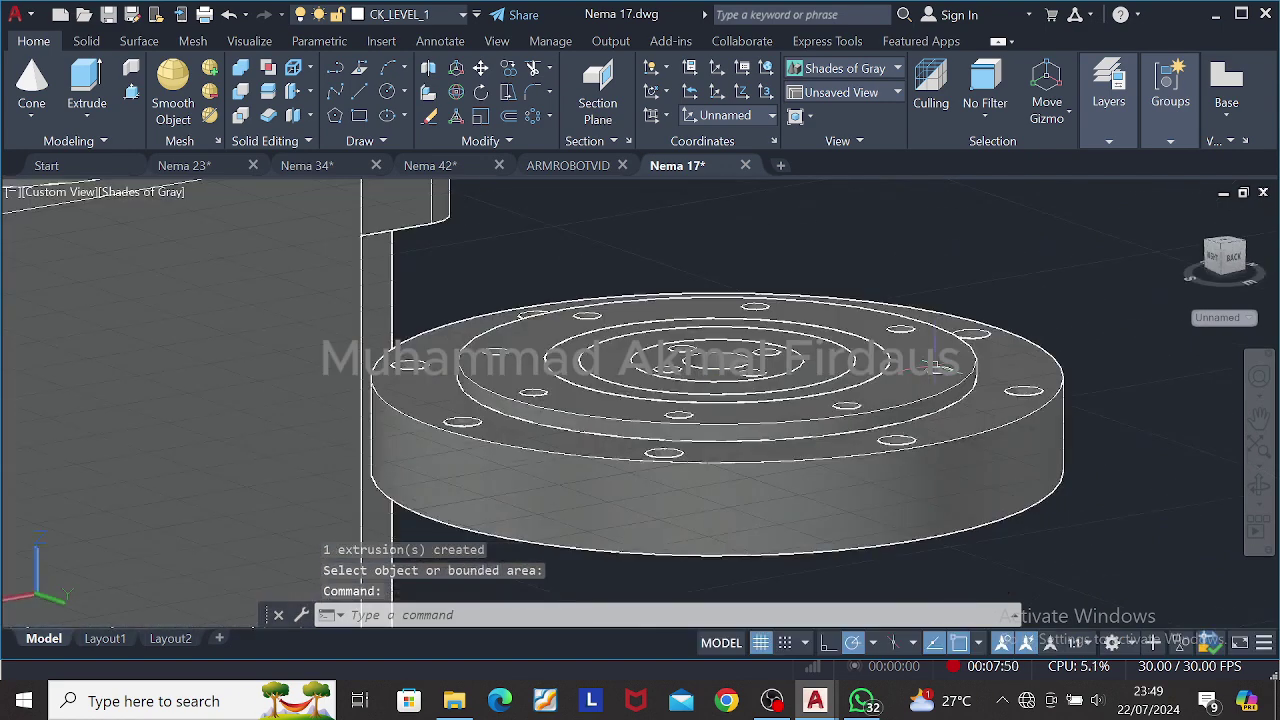
scroll(935, 369, down, 2)
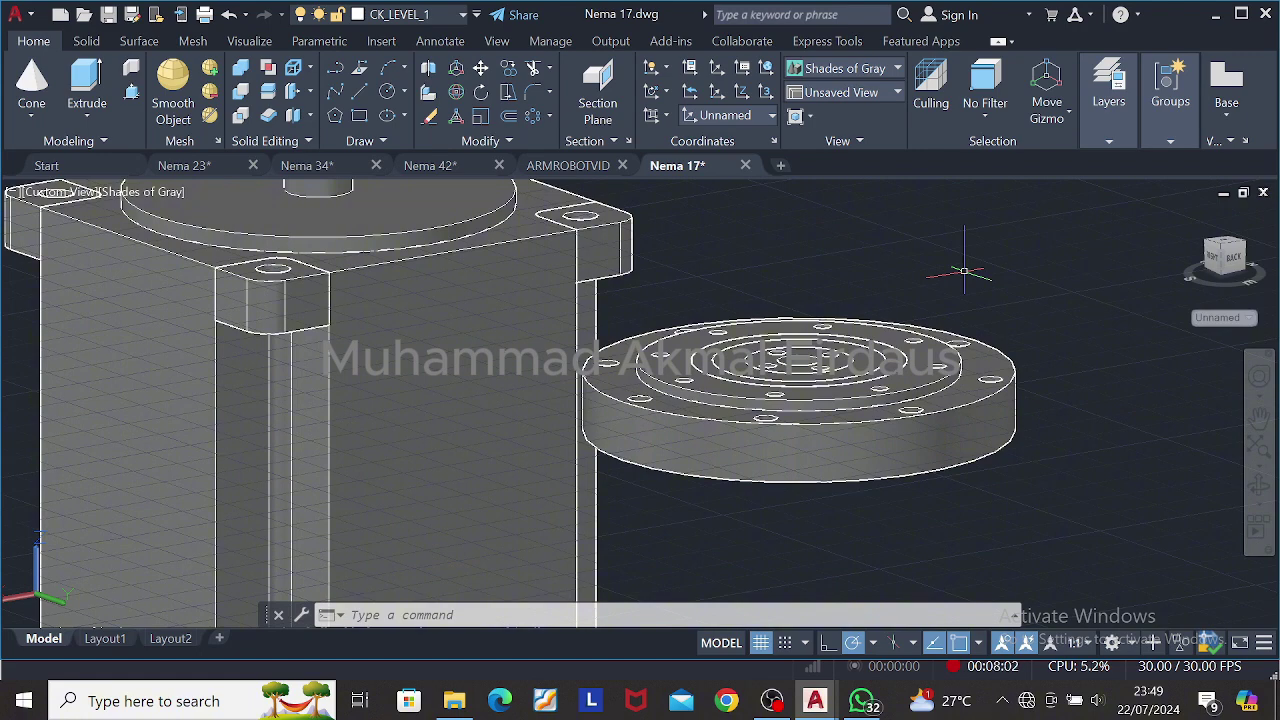
Step: Union all the separate extrusions of the round flange into a single solid
click(1224, 245)
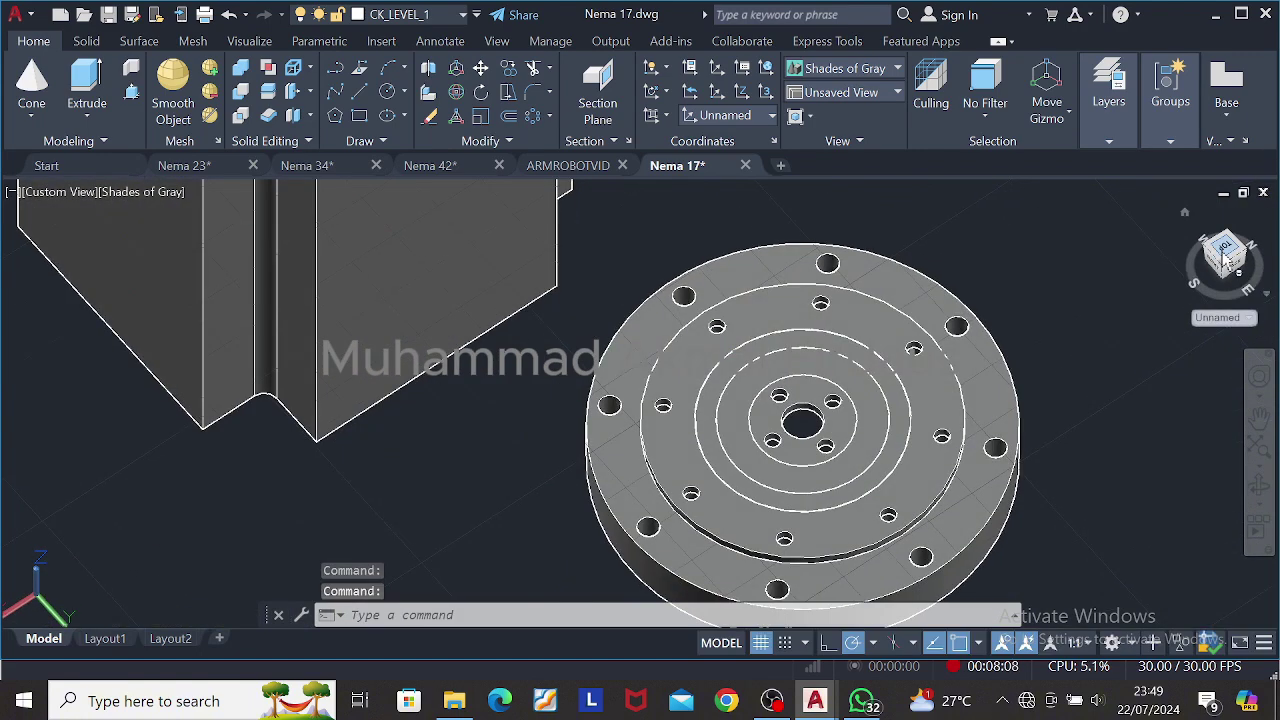
click(1258, 217)
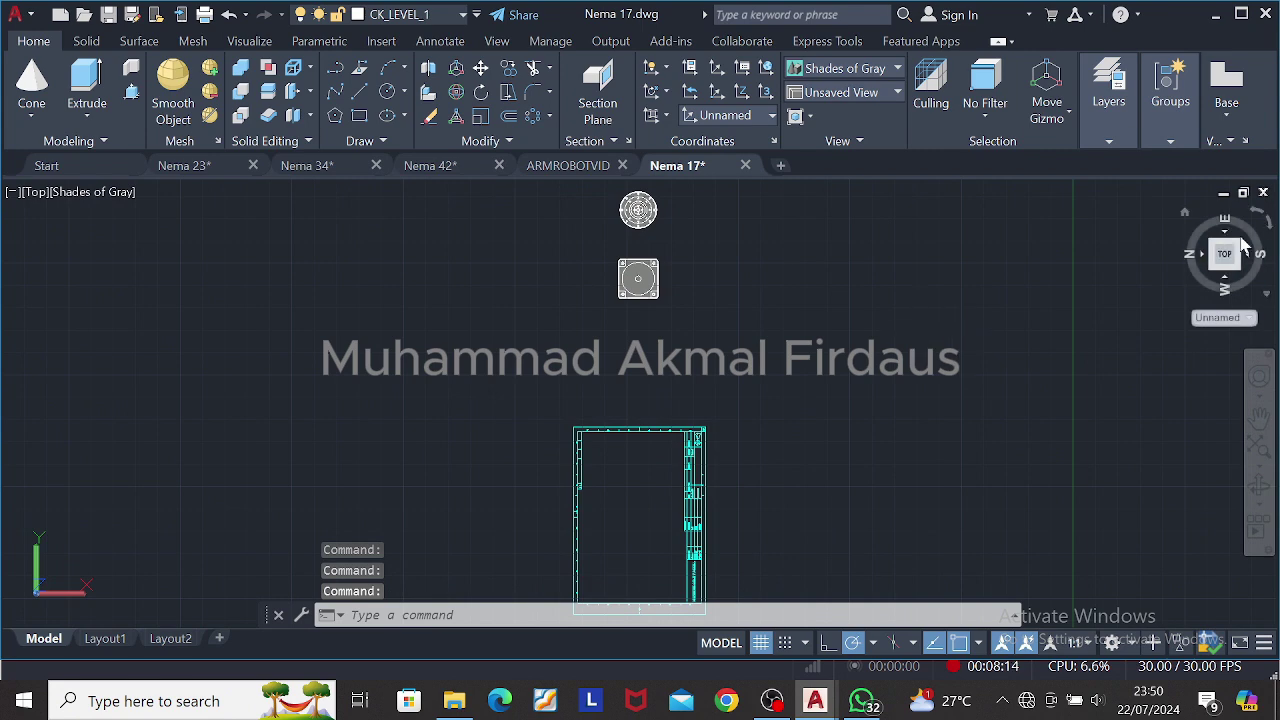
click(855, 122)
middle_drag(1094, 406, 617, 315)
click(626, 197)
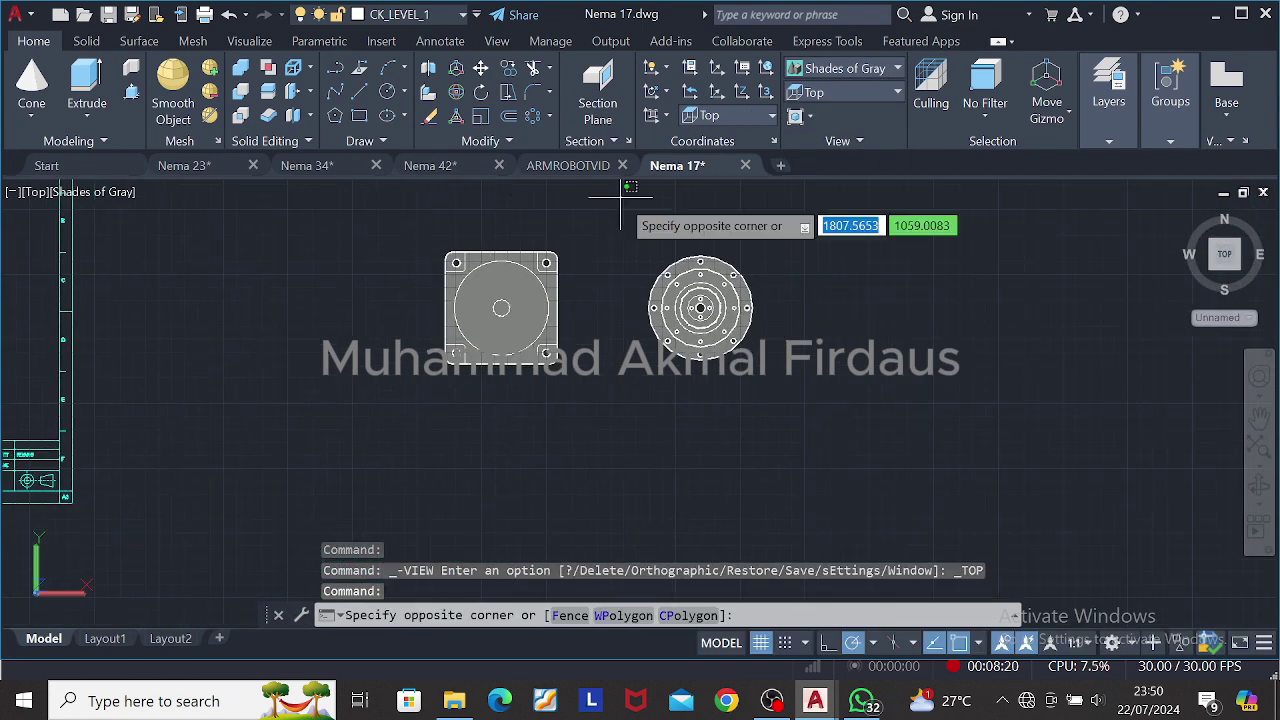
click(796, 376)
text(uni)
key(Return)
click(616, 226)
click(775, 362)
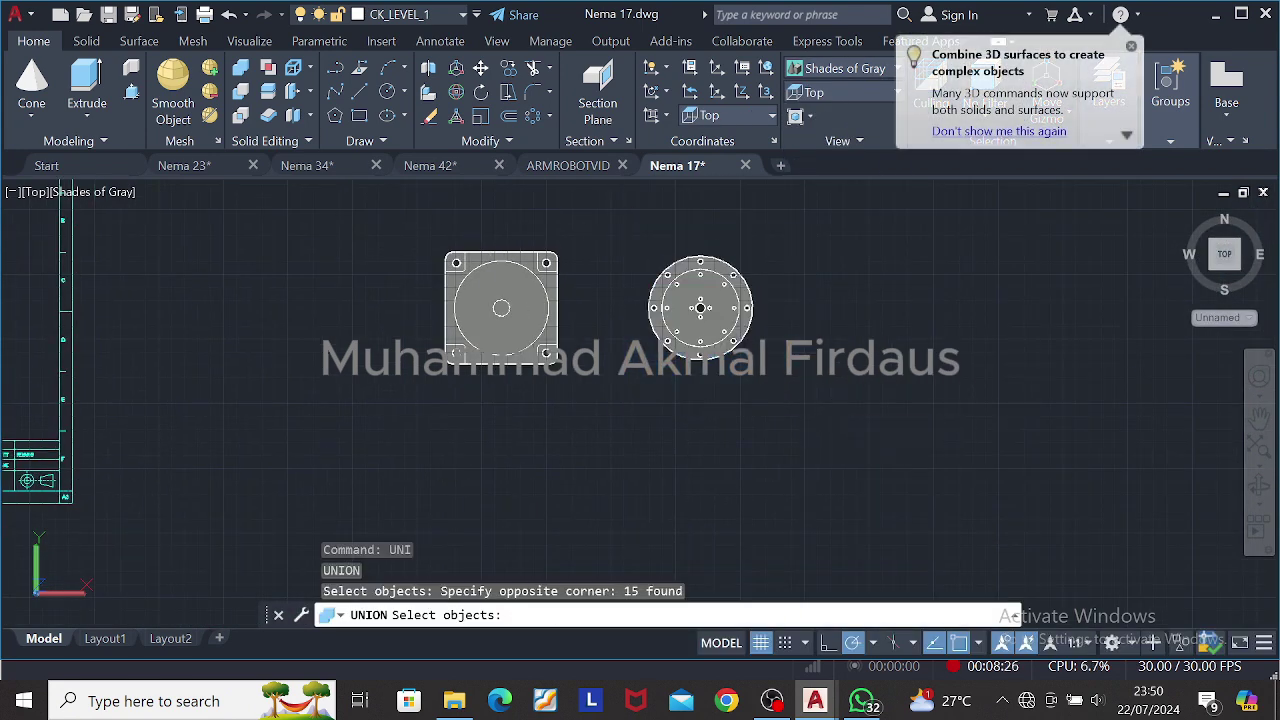
key(Return)
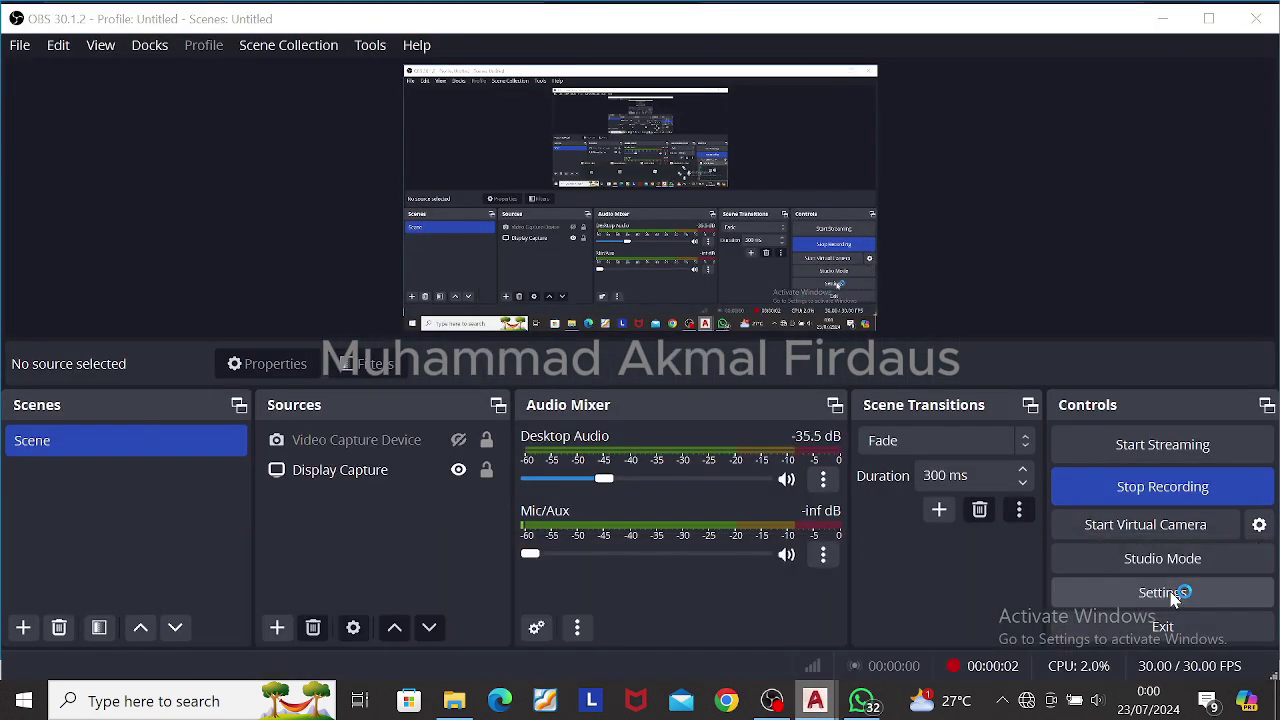
Step: Switch to the Nema 23 drawing in AutoCAD and draw a circle of diameter 55 beside the motor, level with its centre
key(alt+Tab)
key(ctrl+Tab)
click(387, 91)
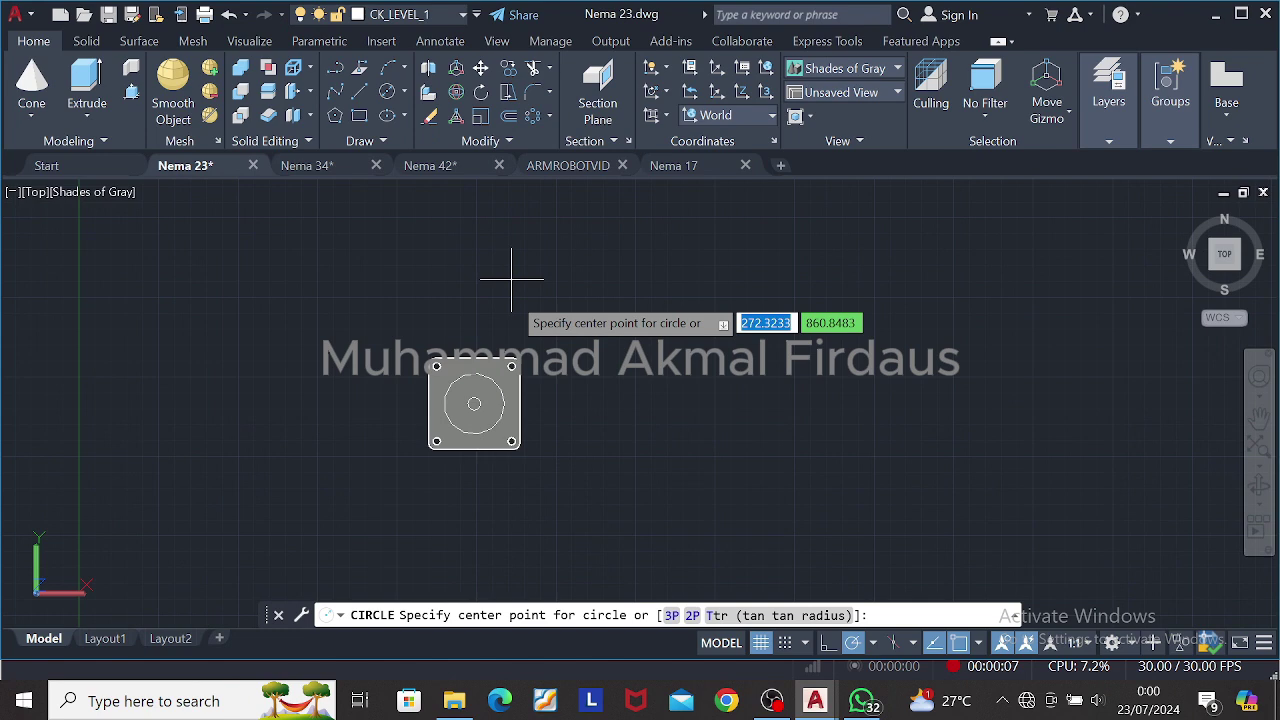
click(635, 403)
text(55)
key(Return)
Step: Draw a concentric circle of diameter 49 inside the first circle beside the motor
key(Return)
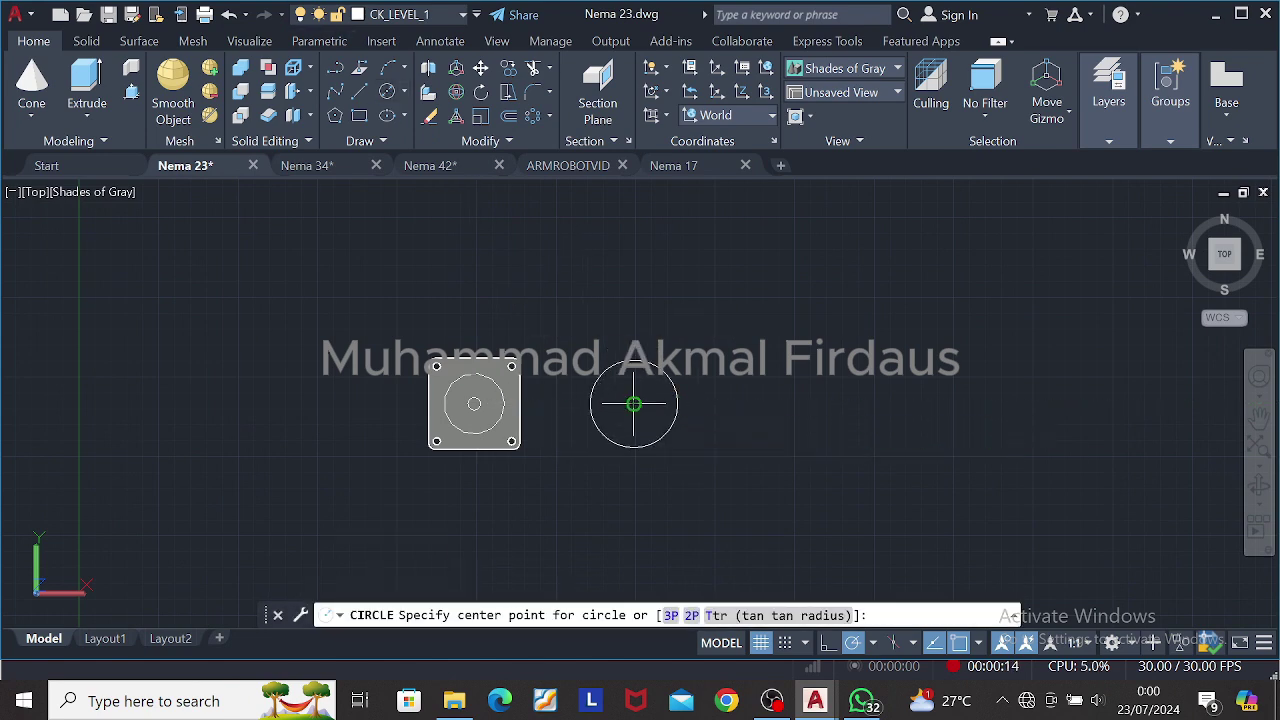
click(633, 404)
text(d)
key(Return)
text(49)
key(Return)
Step: Add a concentric circle of diameter 25 at the same centre
key(Return)
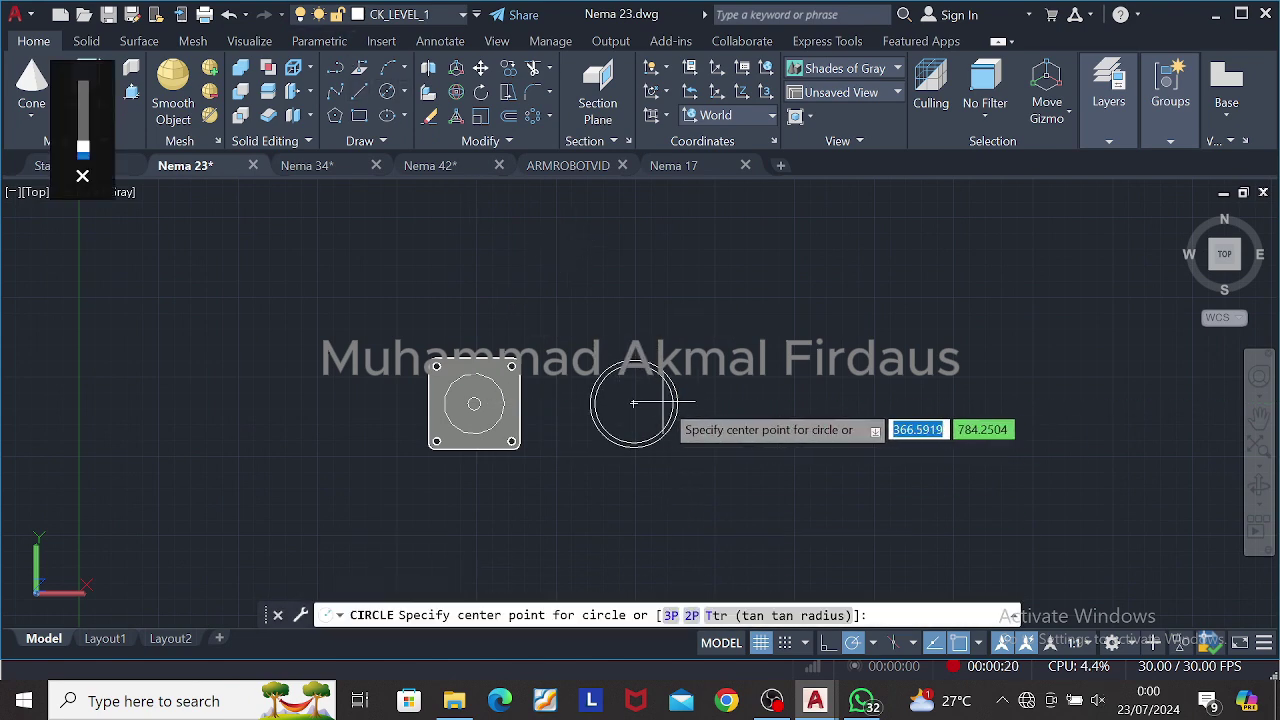
click(633, 404)
text(d)
key(Return)
text(25)
key(Return)
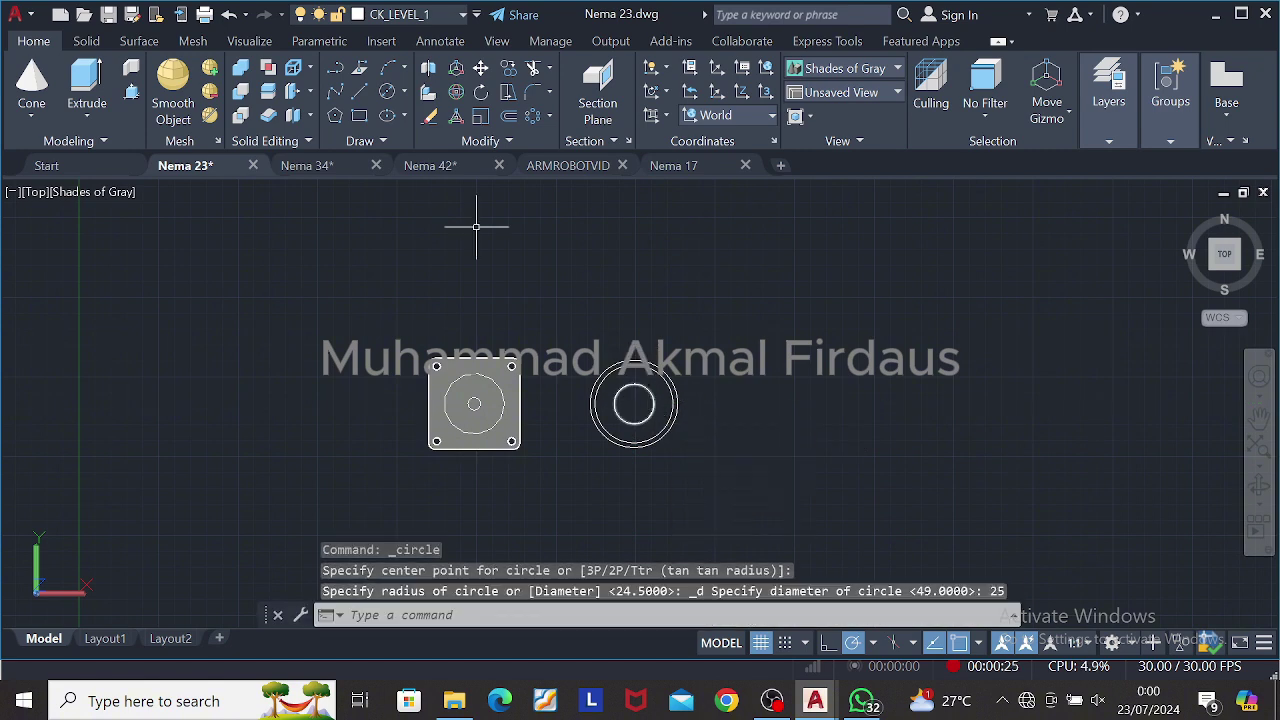
Step: Draw a concentric circle of diameter 42.50 in the flange profile beside the Nema 23 motor
key(Return)
click(633, 404)
text(d)
key(Return)
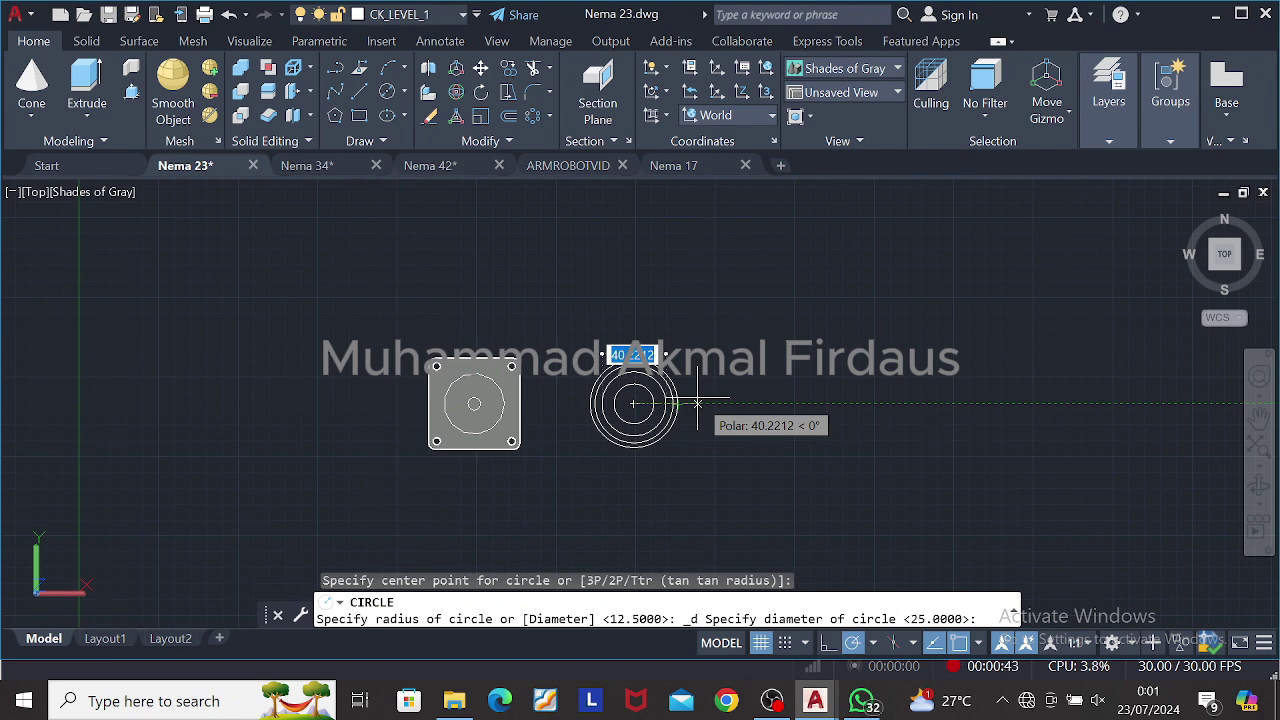
text(42.50)
key(Return)
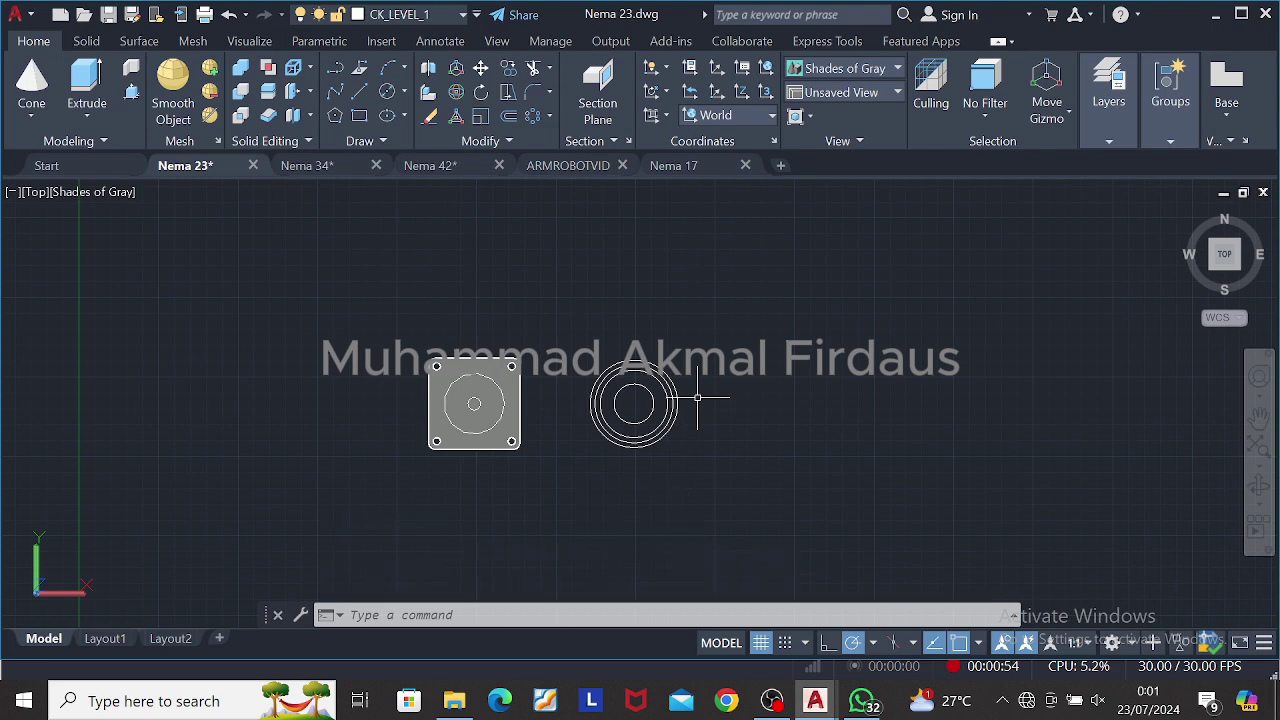
Step: Add a concentric circle of diameter 12 inside the 25 diameter circle
click(388, 92)
click(634, 404)
text(12)
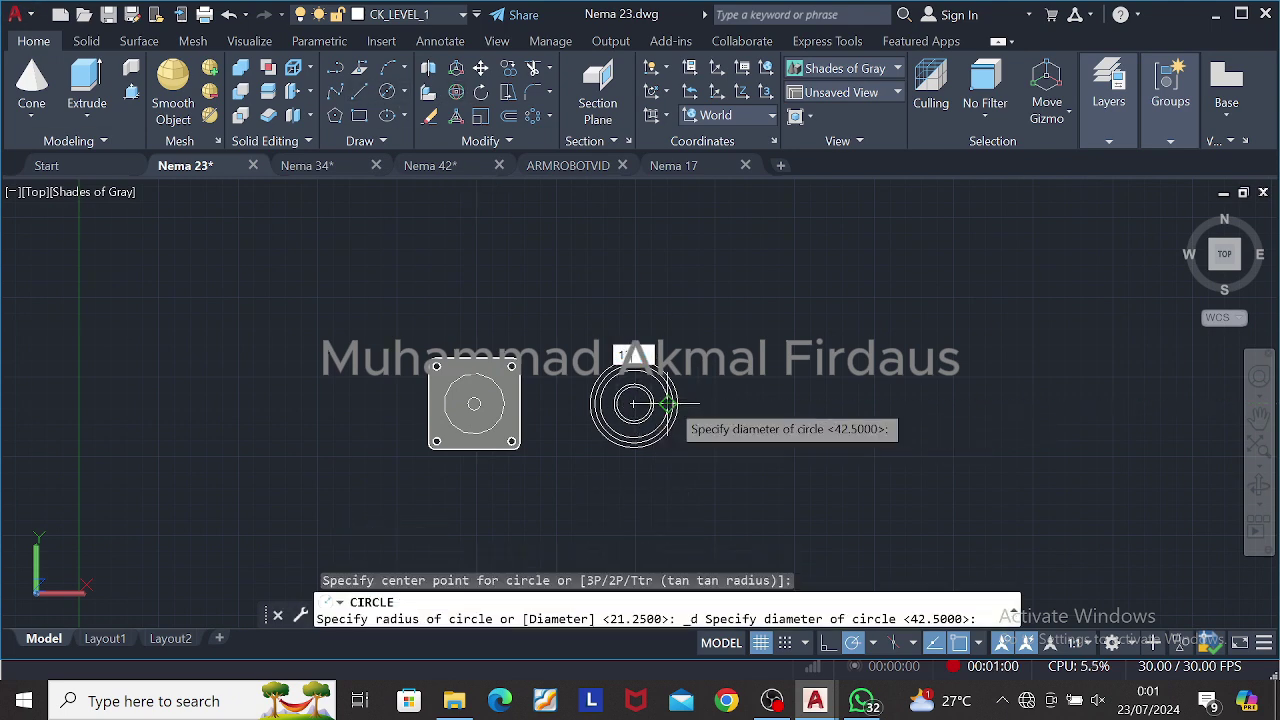
key(Return)
key(Escape)
key(Return)
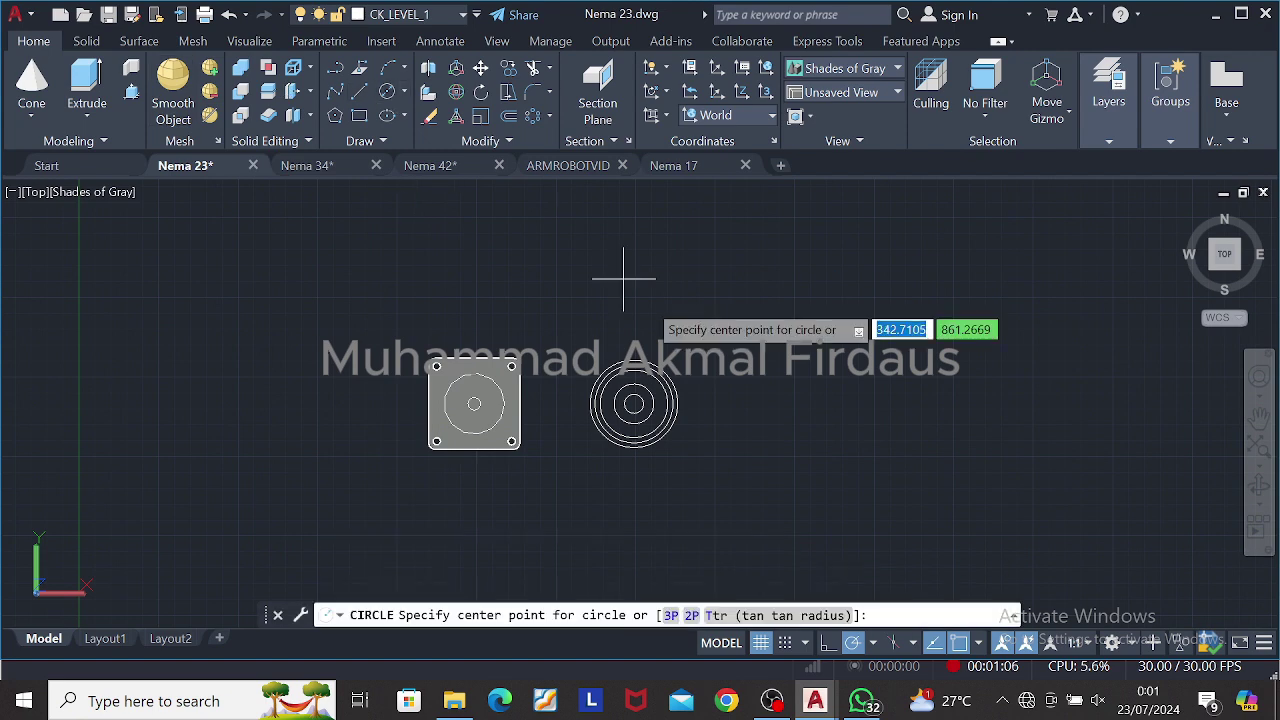
Step: Add another concentric circle between the 12 and 25 diameter circles
scroll(634, 404, up, 5)
click(633, 404)
text(d)
key(Return)
text(12)
key(Return)
Step: Draw a hole circle of diameter 3.40 centred on the upper quadrant of the 49 diameter circle
key(Return)
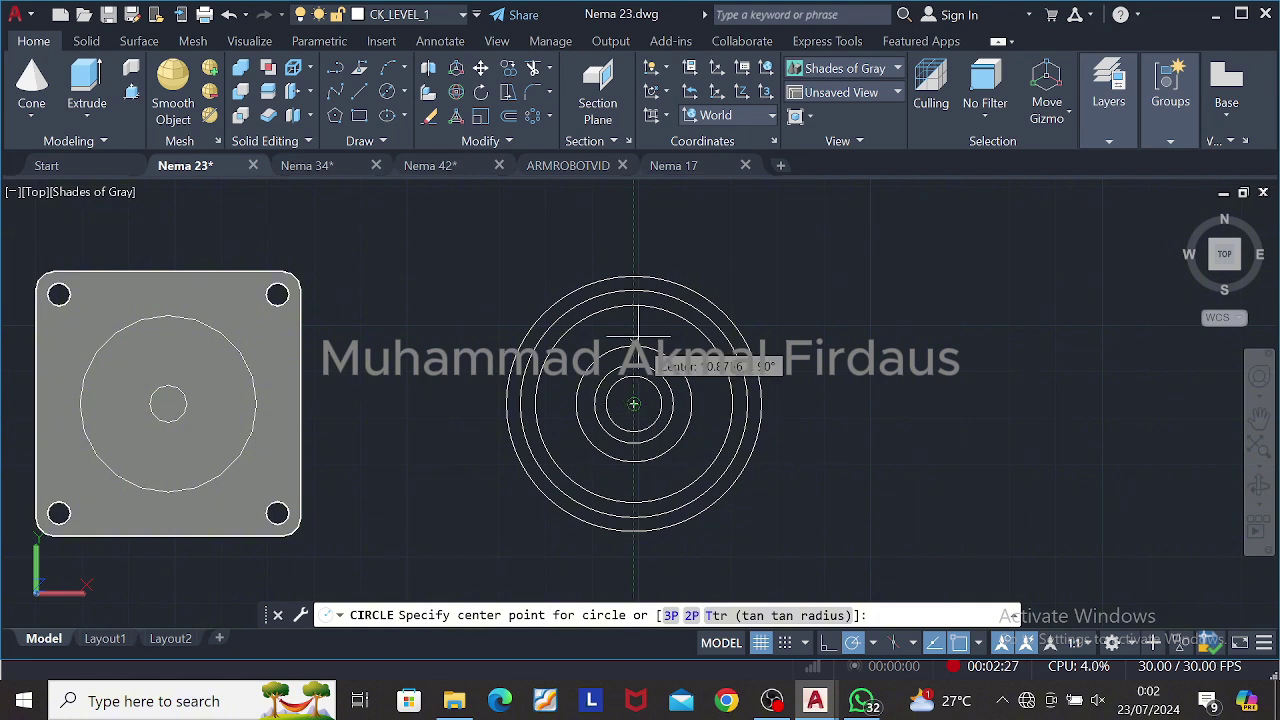
click(634, 404)
text(3.40)
key(Return)
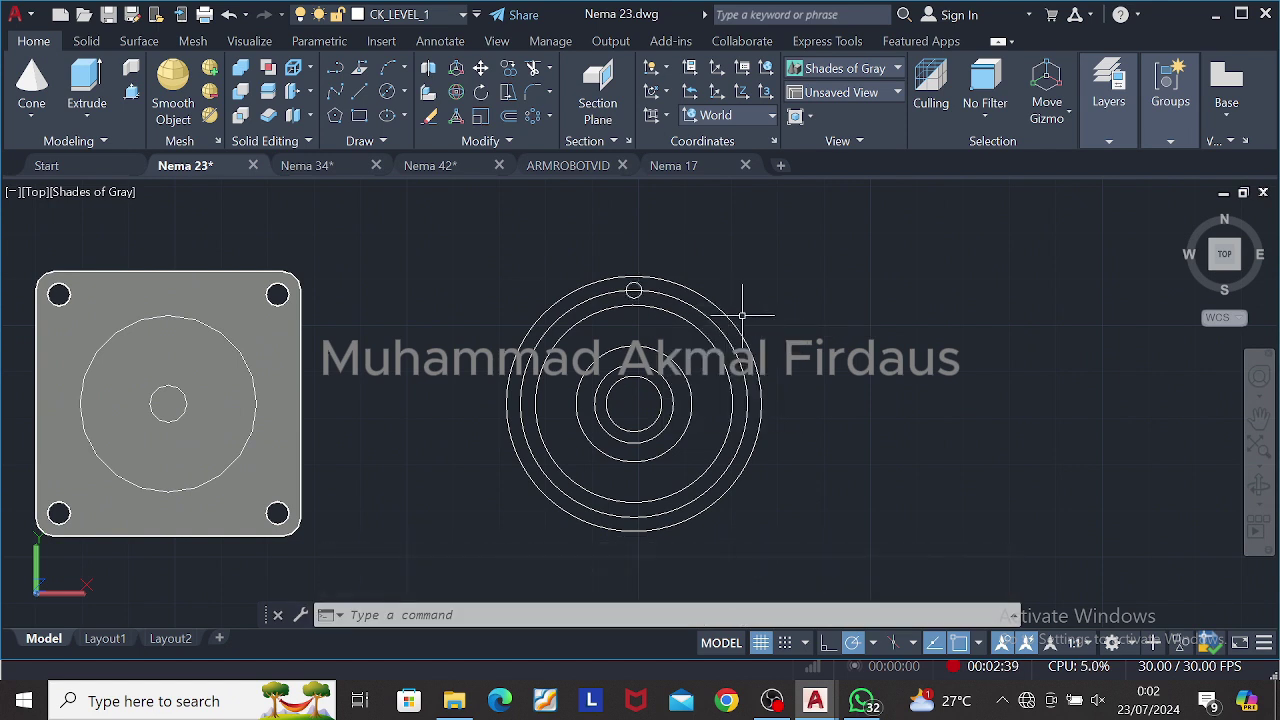
Step: Draw a hole circle of diameter 3 centred on the upper quadrant of the 25 diameter circle
click(389, 94)
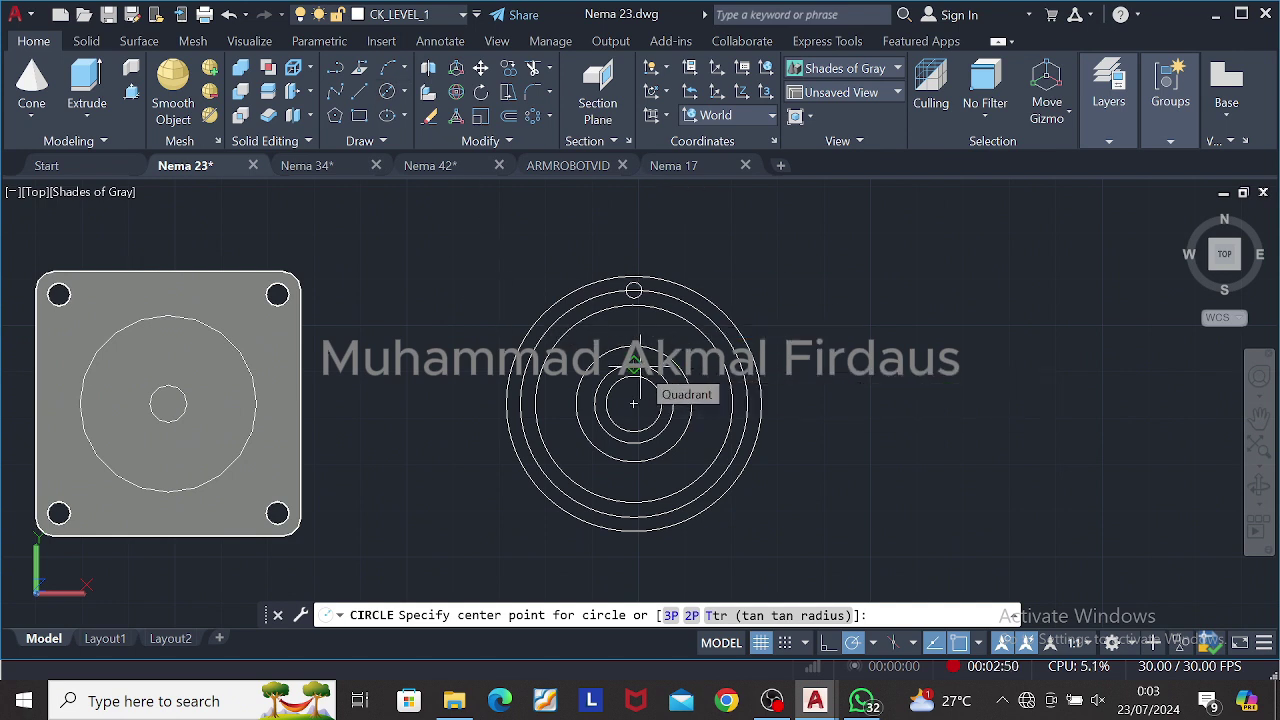
click(633, 365)
key(d)
key(Return)
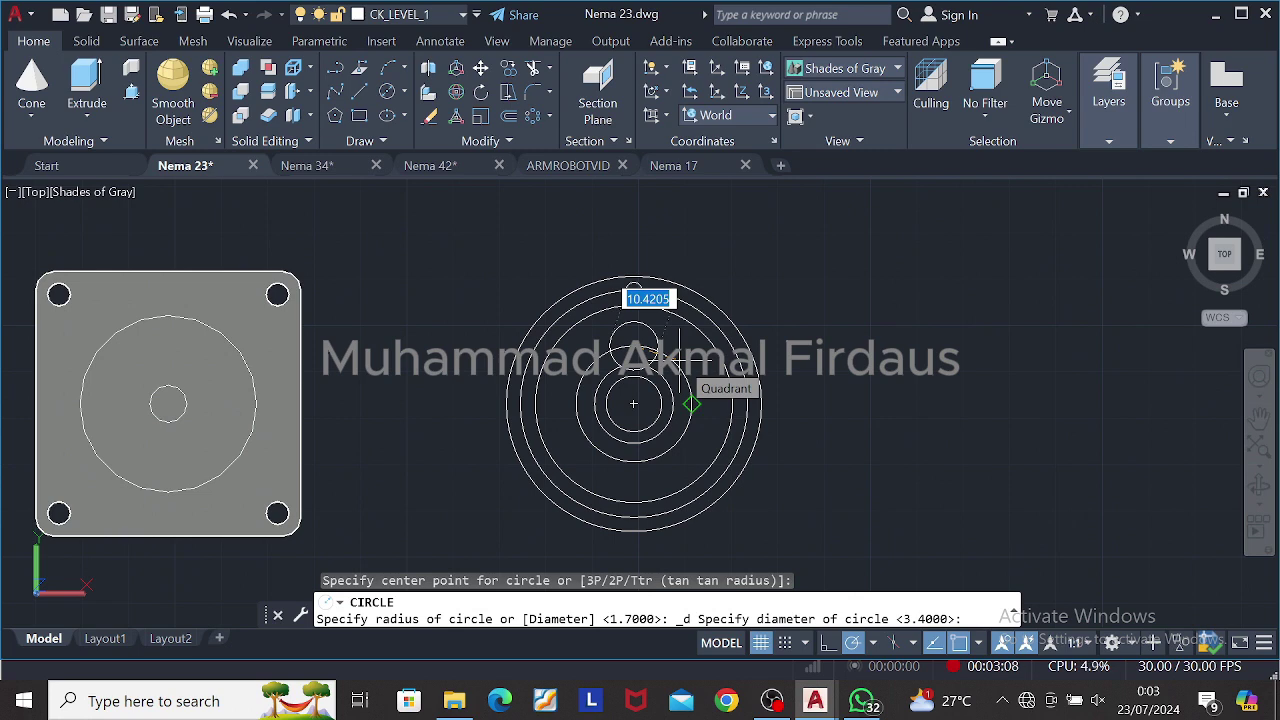
text(3)
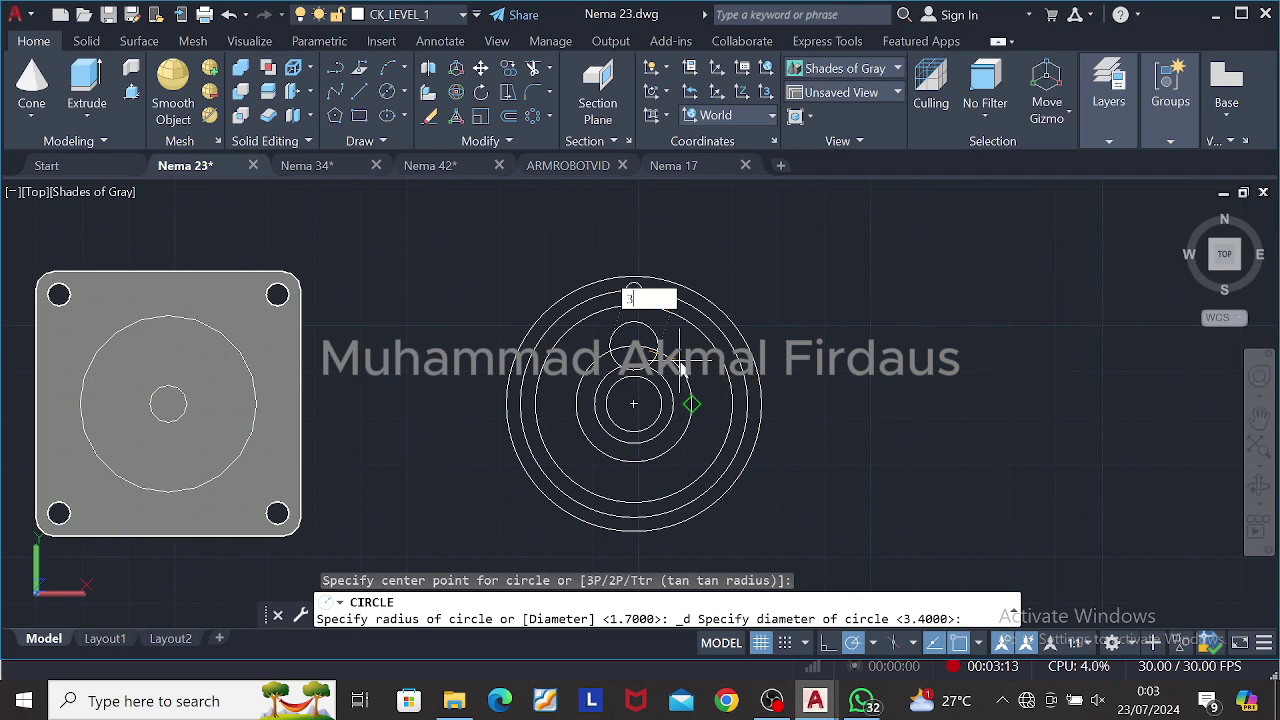
key(Return)
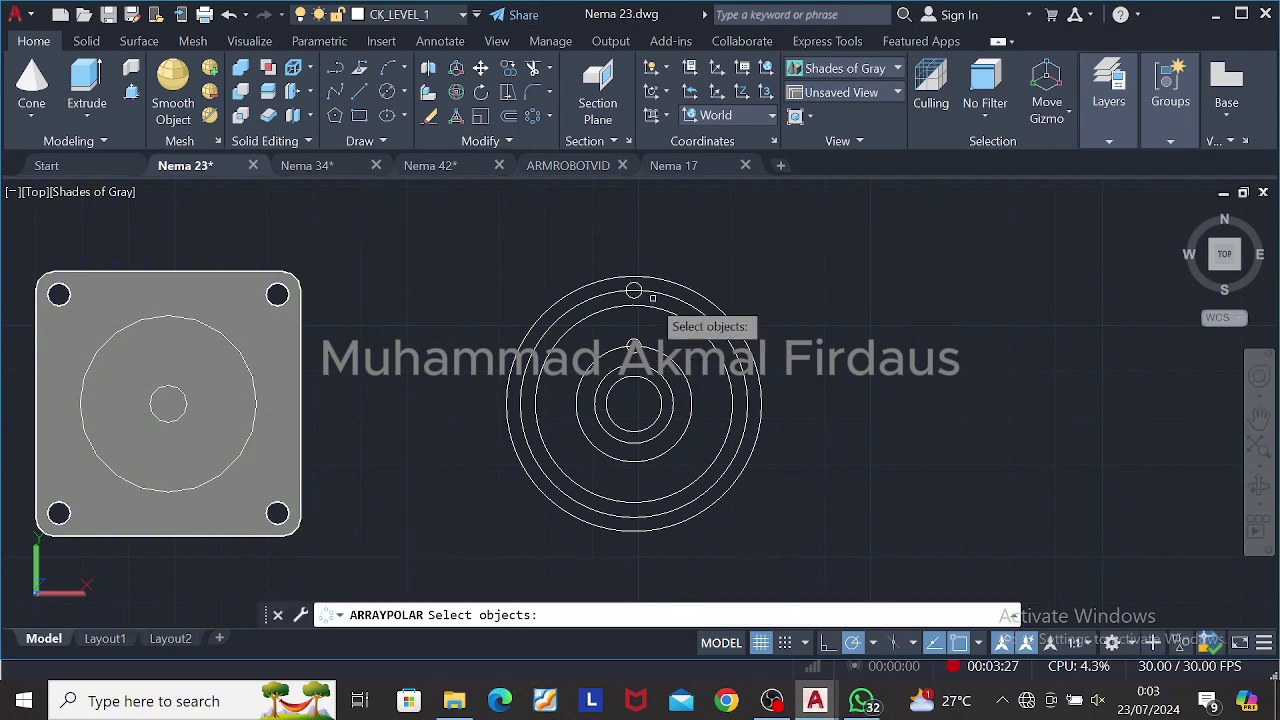
Step: Create a polar array of the 3.40 diameter hole with 6 items over 360 degrees around the flange centre
click(634, 291)
key(Return)
click(665, 414)
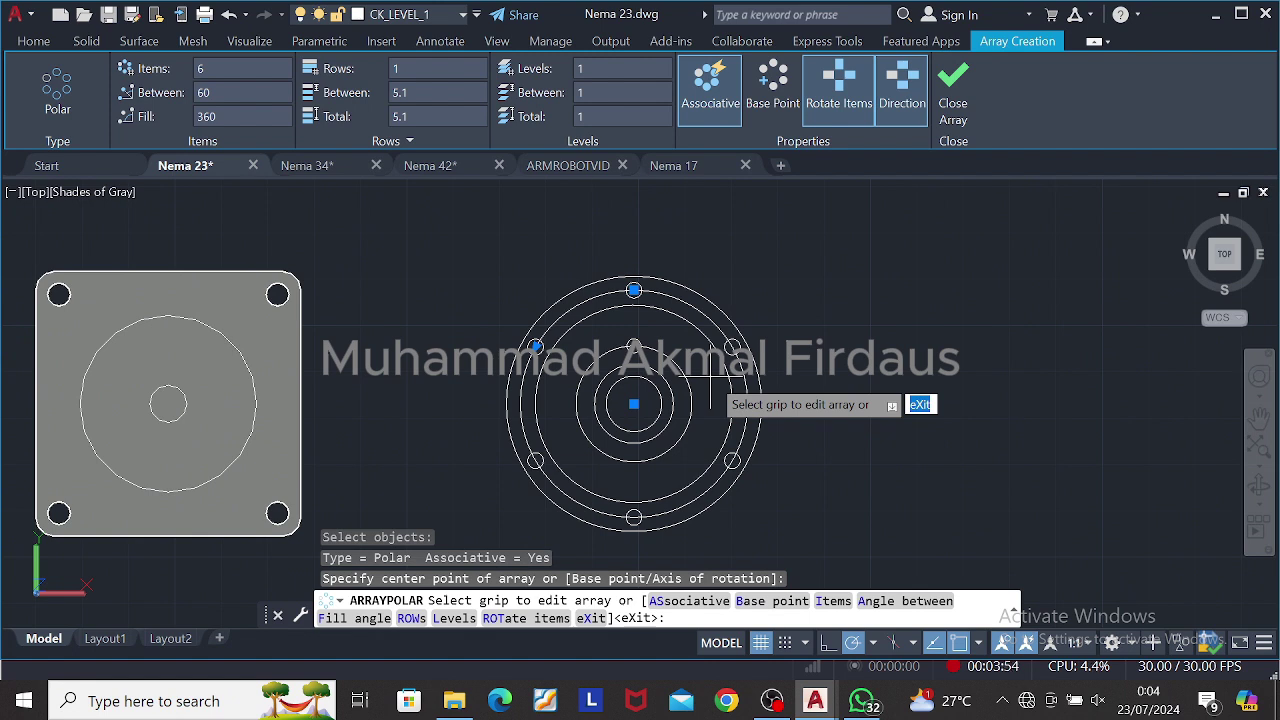
click(953, 105)
click(795, 272)
key(Escape)
key(Escape)
key(Escape)
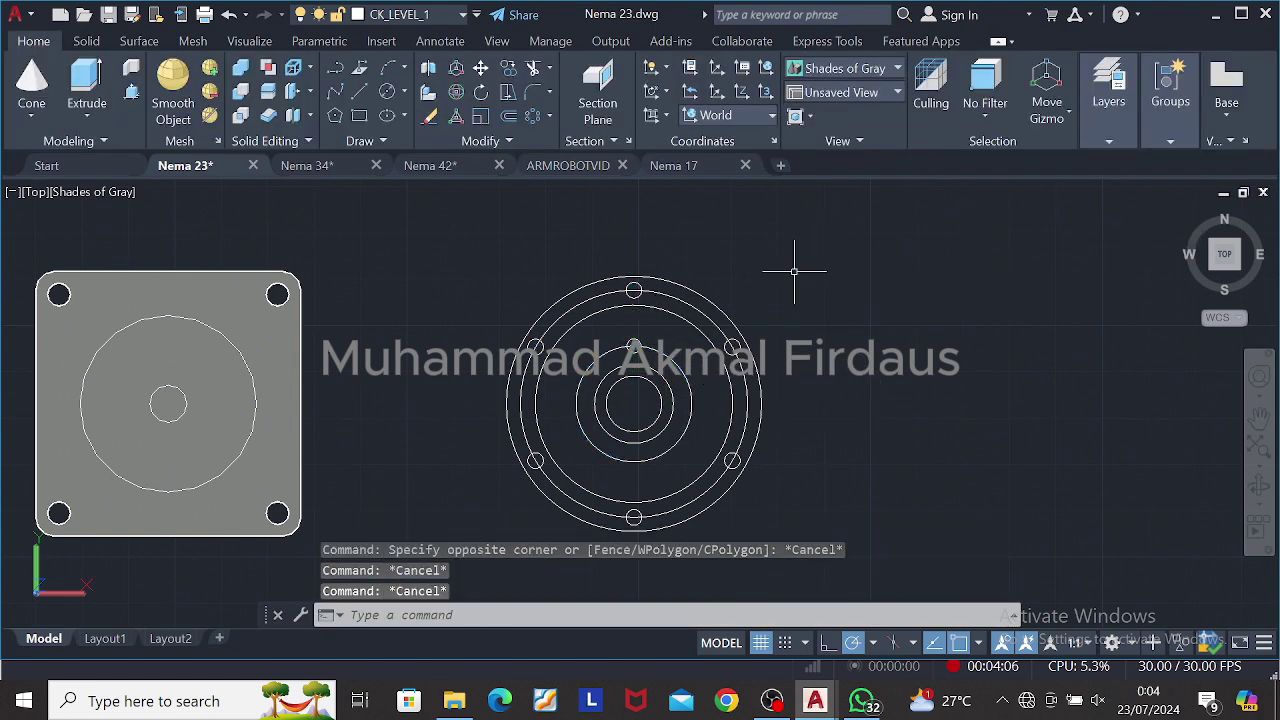
Step: Create a polar array of the hole on the 25 diameter circle with 10 items around the flange centre
scroll(794, 271, up, 3)
click(588, 379)
scroll(587, 358, down, 4)
key(Return)
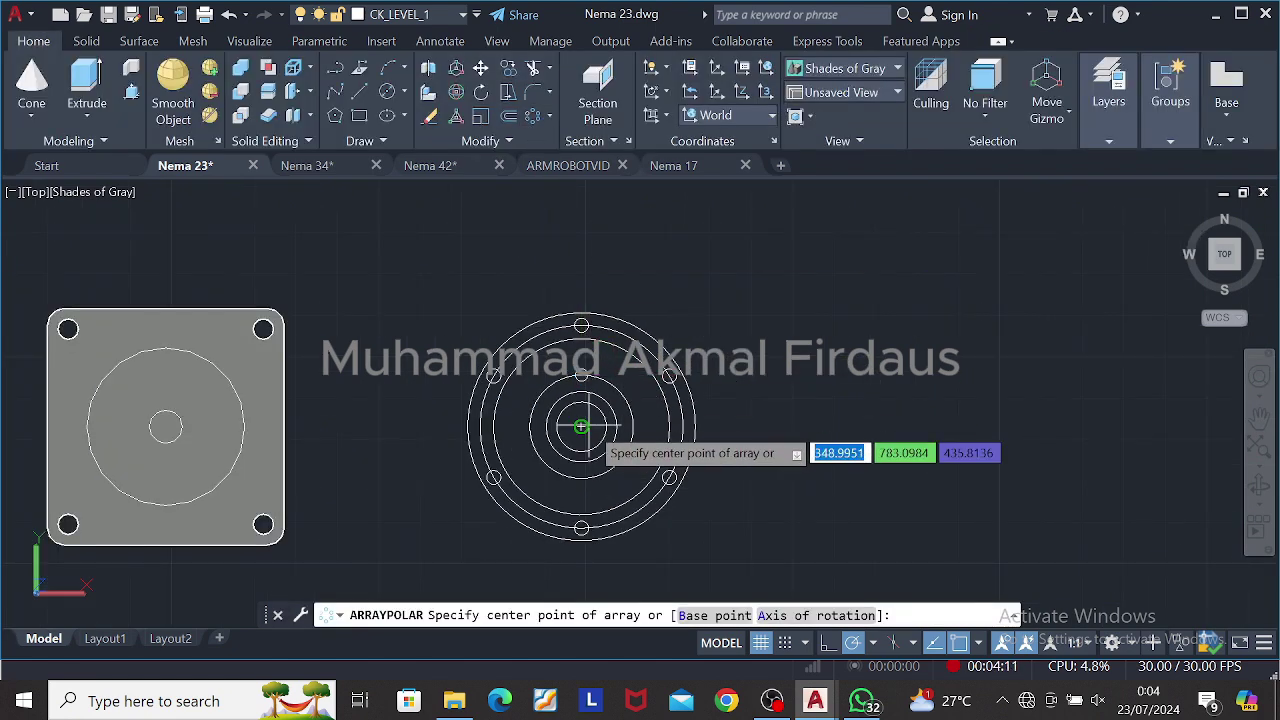
click(581, 427)
click(252, 68)
key(BackSpace)
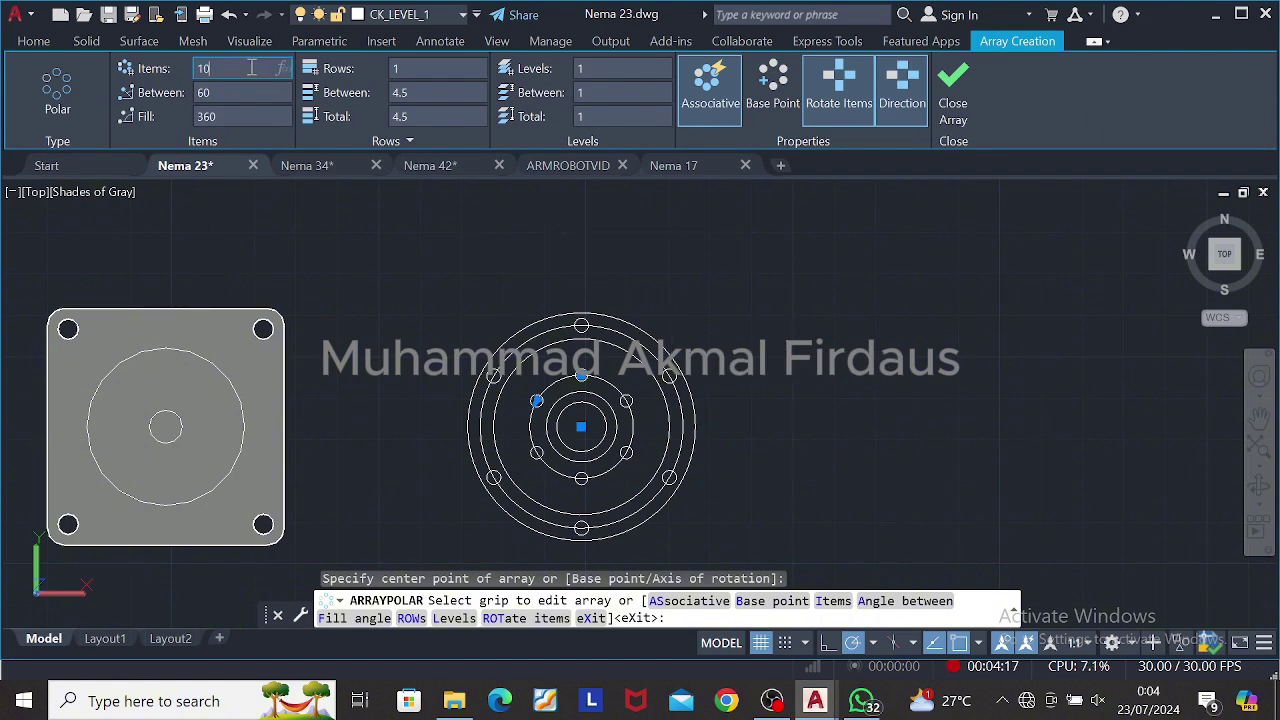
text(10)
key(Return)
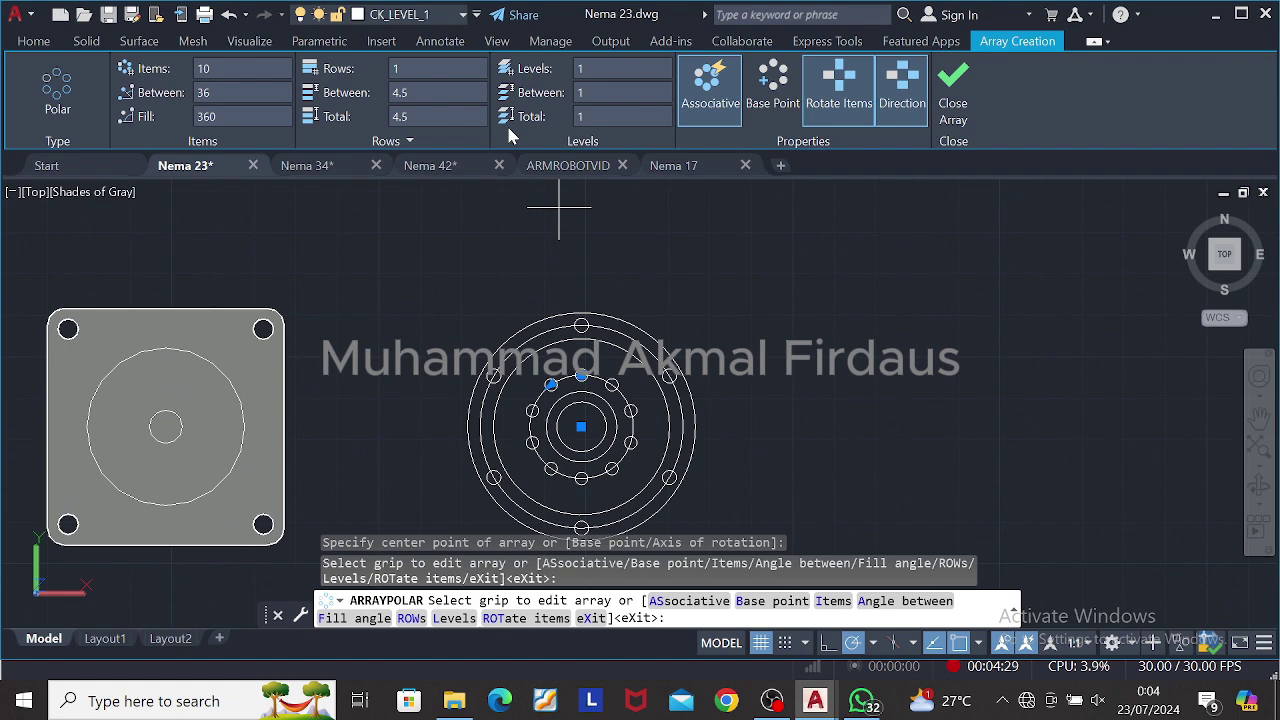
key(Return)
key(Return)
key(Return)
key(Return)
key(Return)
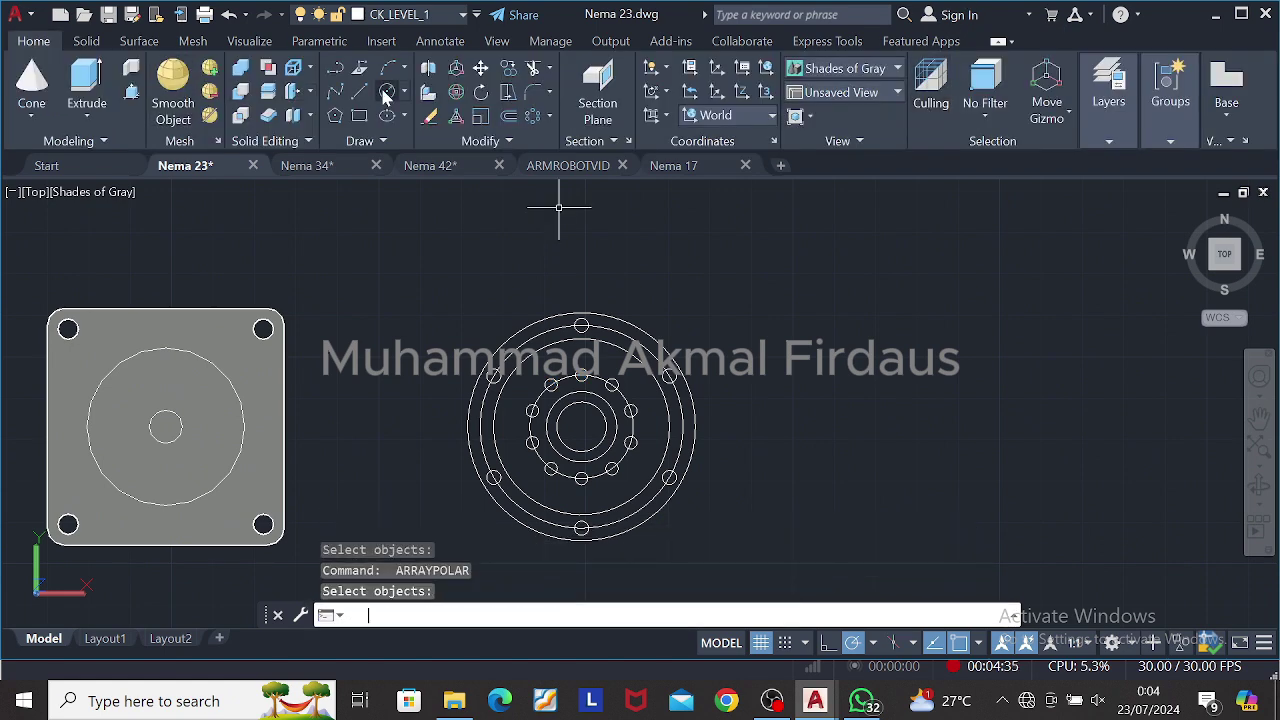
Step: Draw a hole circle of diameter 3 centred on the upper quadrant of the innermost flange circle
scroll(558, 208, up, 2)
scroll(558, 208, down, 2)
key(Return)
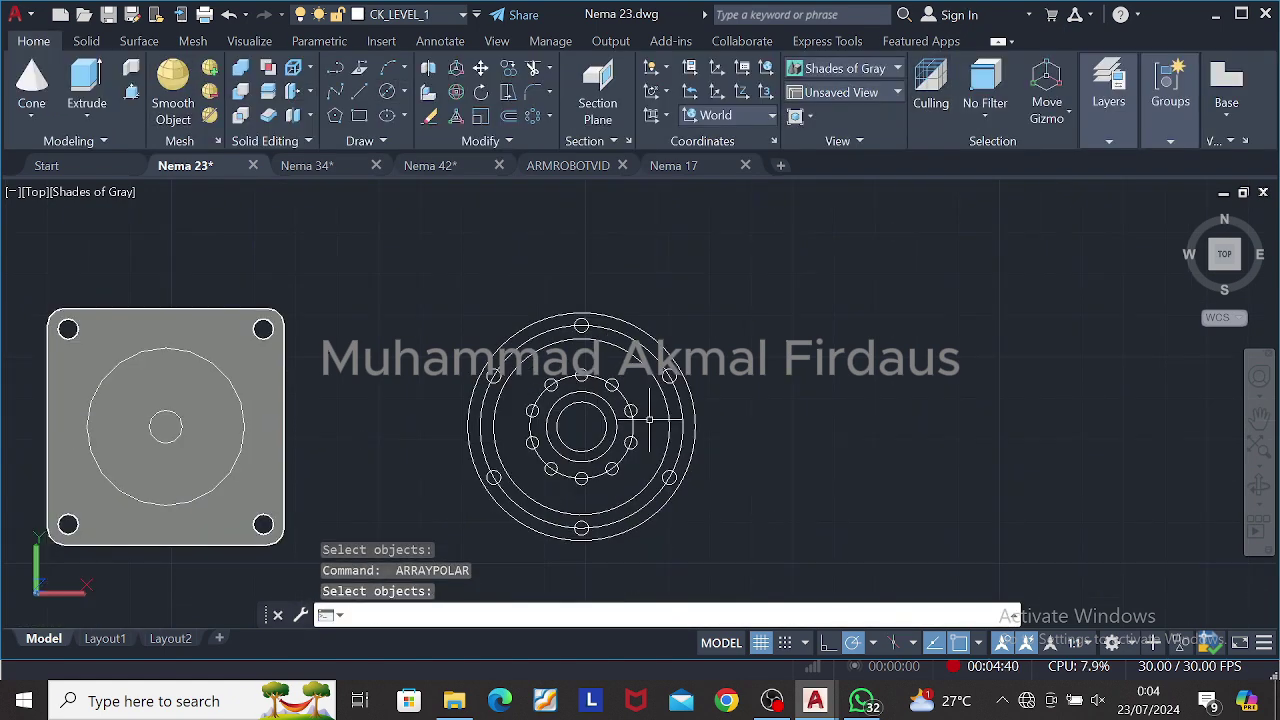
key(Escape)
click(386, 92)
click(581, 403)
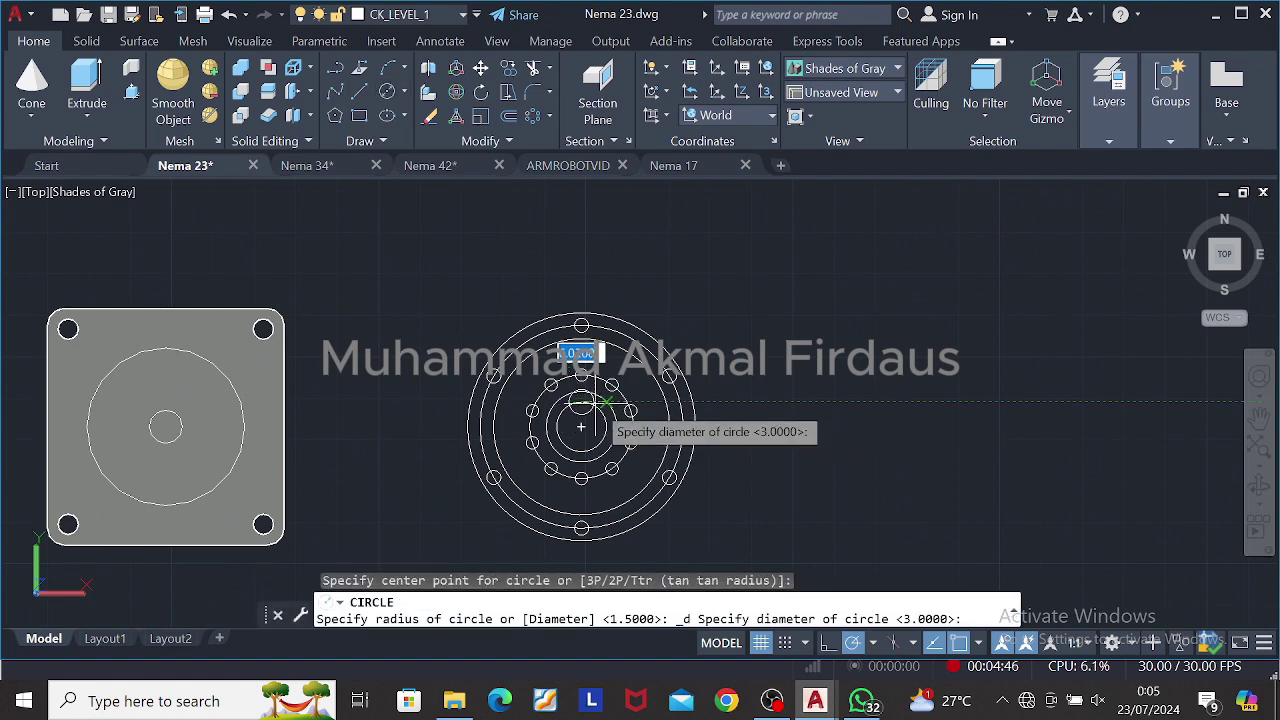
text(3)
key(Return)
key(Escape)
scroll(595, 407, up, 8)
middle_drag(595, 407, 603, 372)
scroll(603, 372, down, 7)
key(Return)
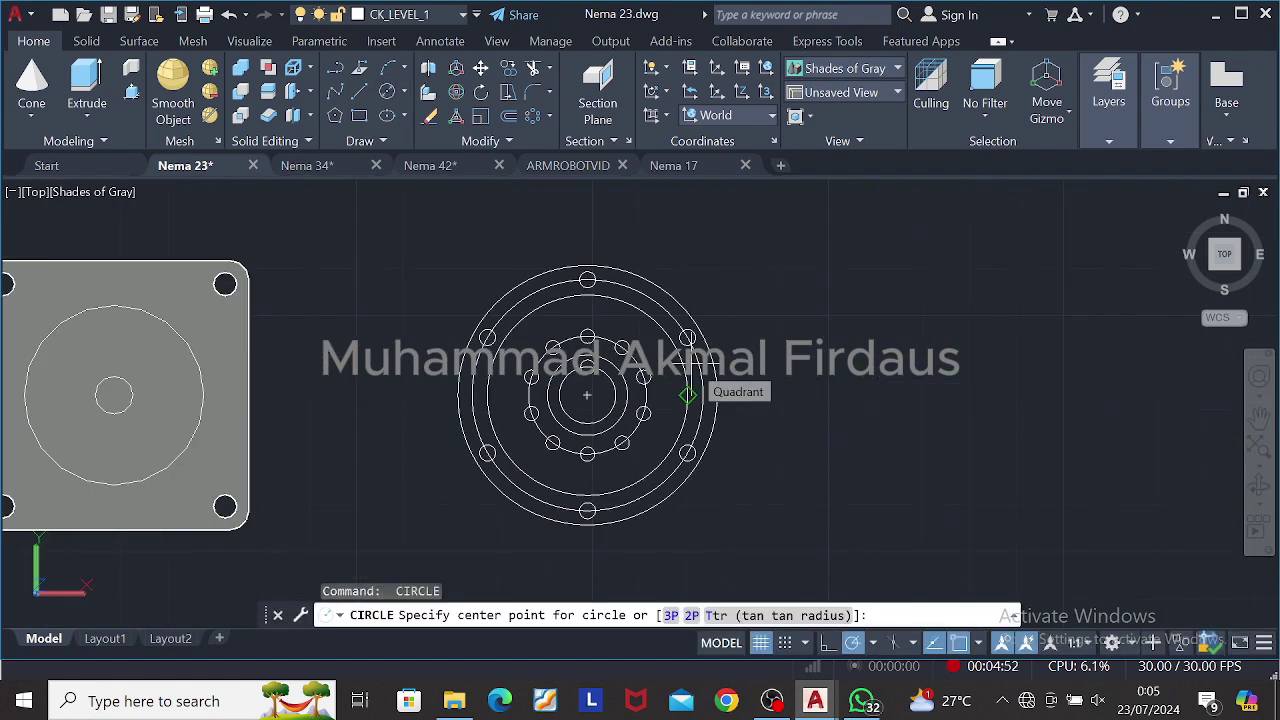
key(Escape)
Step: Create a polar array of the hole on the innermost circle with 4 items around the flange centre
scroll(599, 366, up, 2)
click(513, 118)
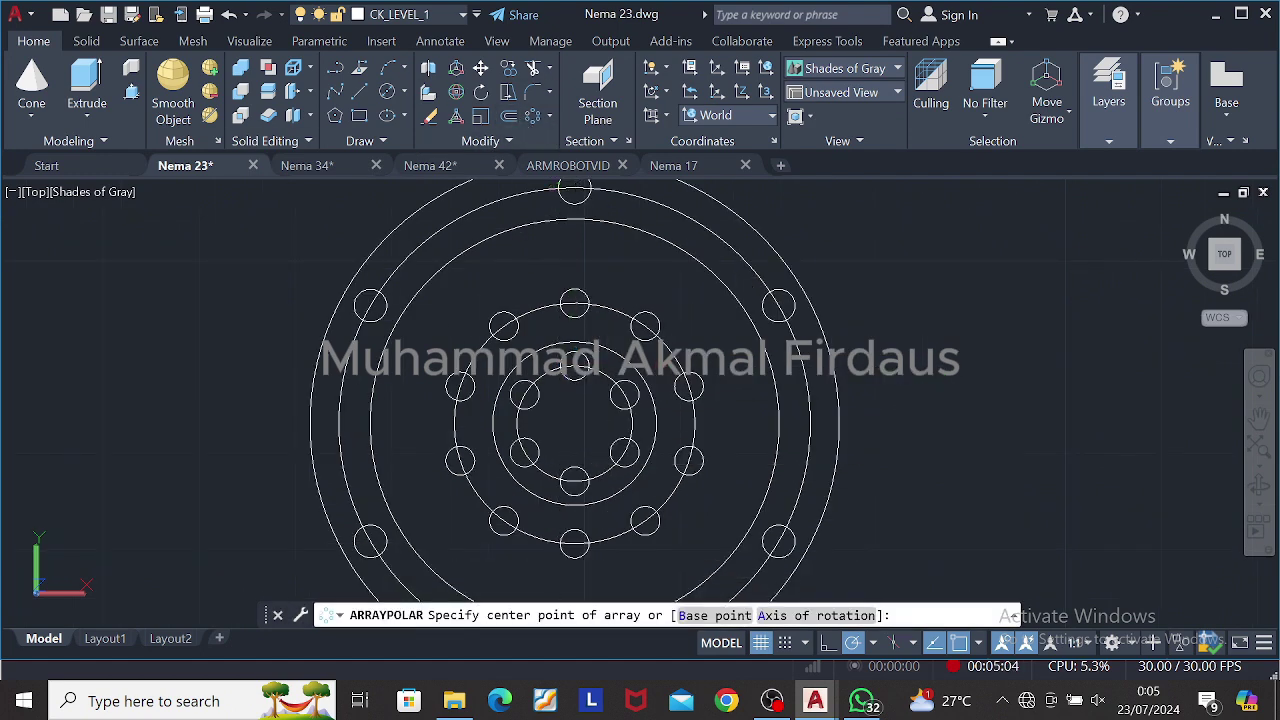
click(574, 423)
click(235, 68)
text(4)
key(Return)
click(953, 95)
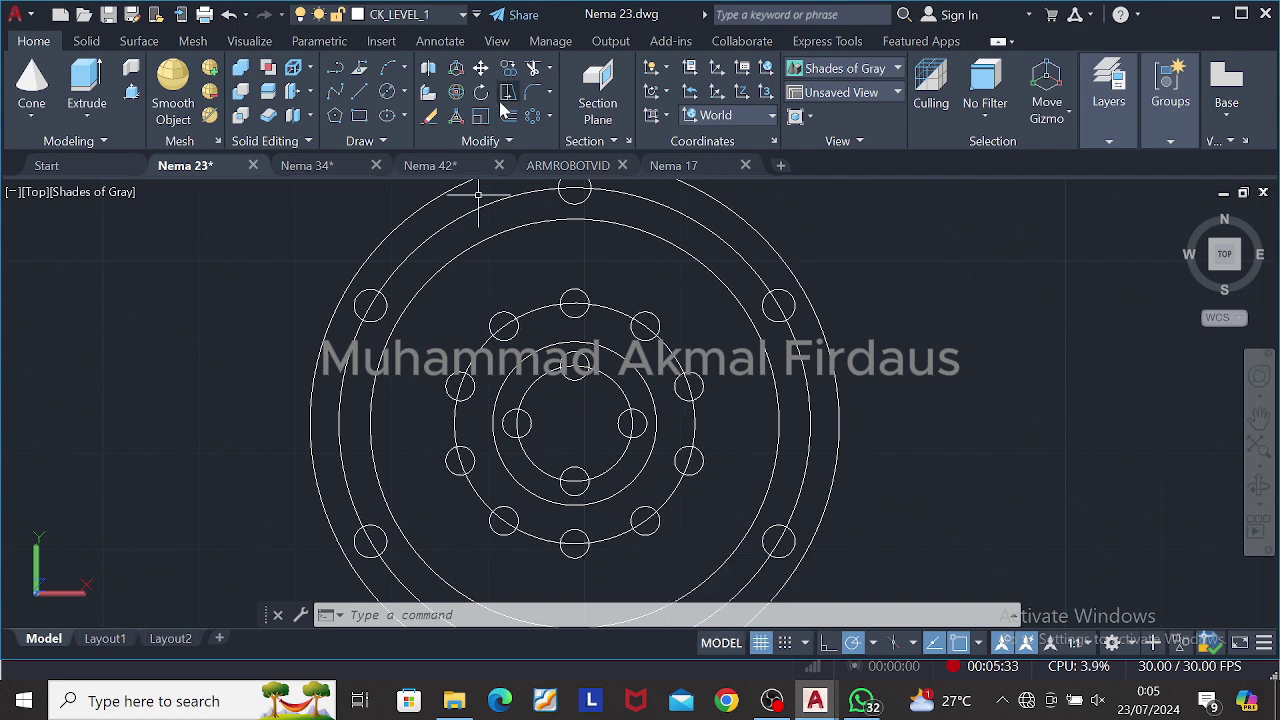
Step: Add a concentric circle of diameter 35 to the Nema 23 flange profile
click(387, 91)
click(575, 424)
text(35)
key(Return)
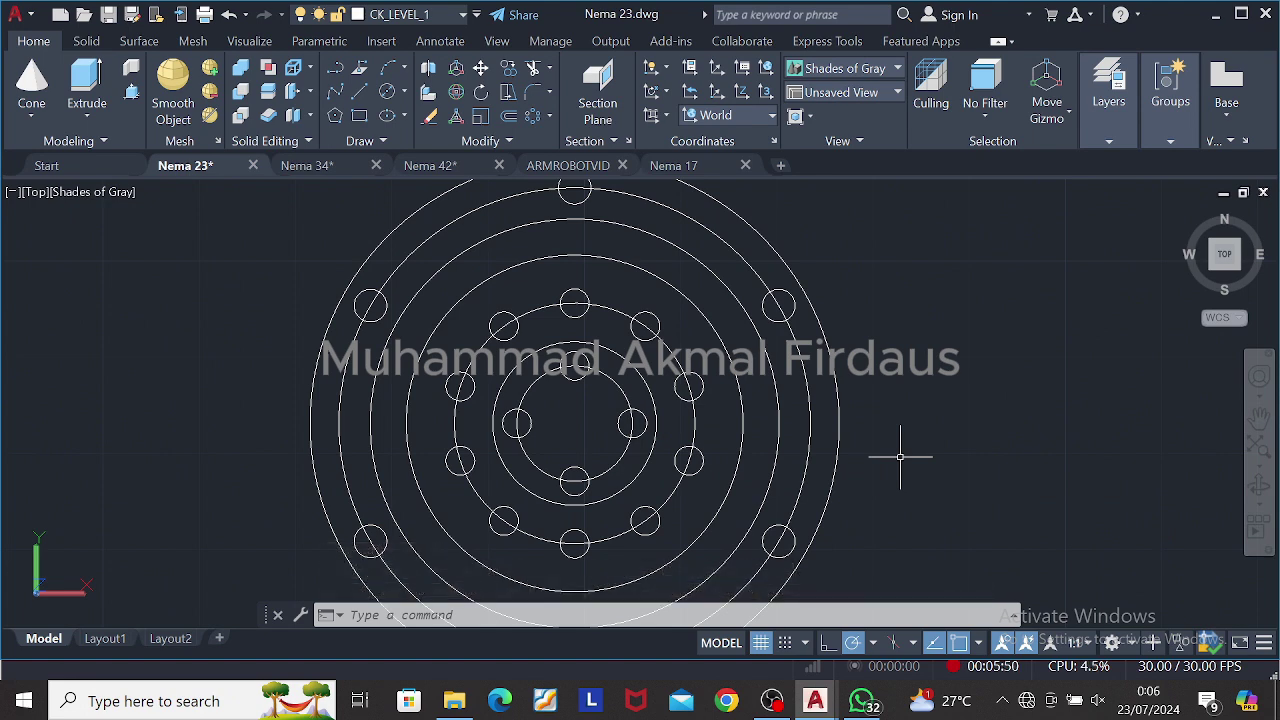
scroll(900, 409, down, 1)
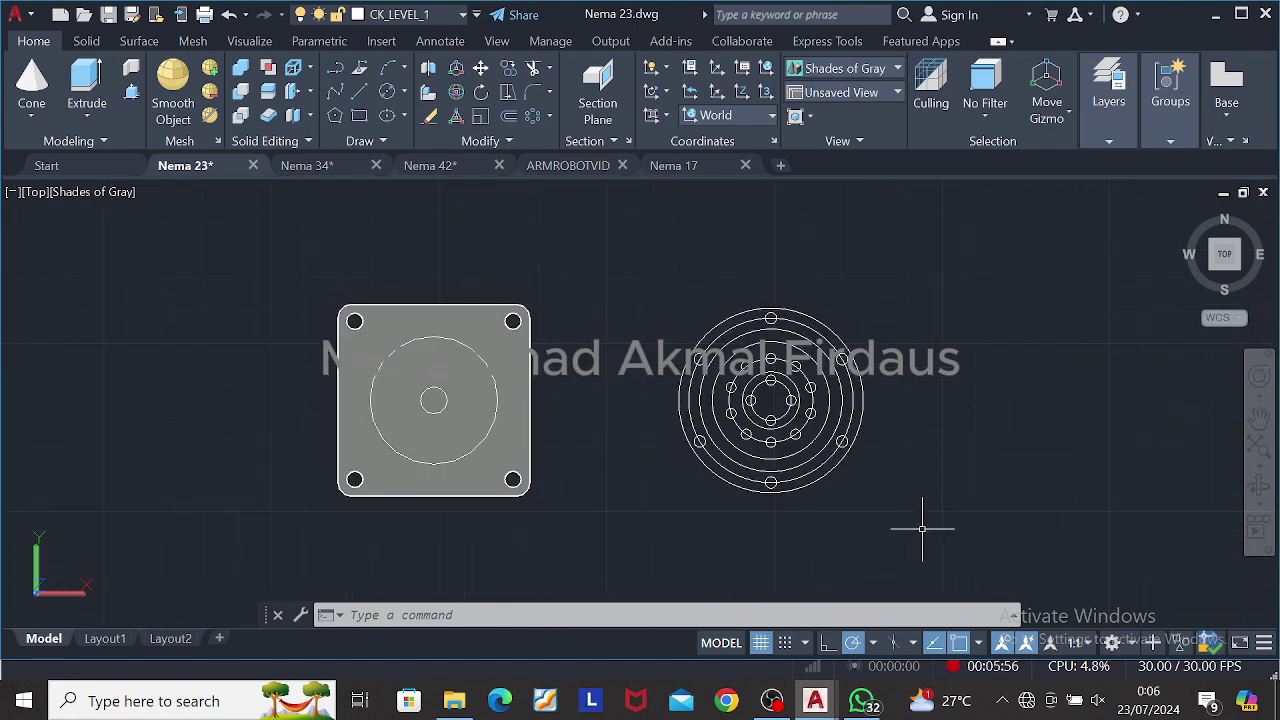
Step: Switch to the Nema 34 drawing and draw a circle of diameter 80 beside the motor, level with its centre
click(307, 165)
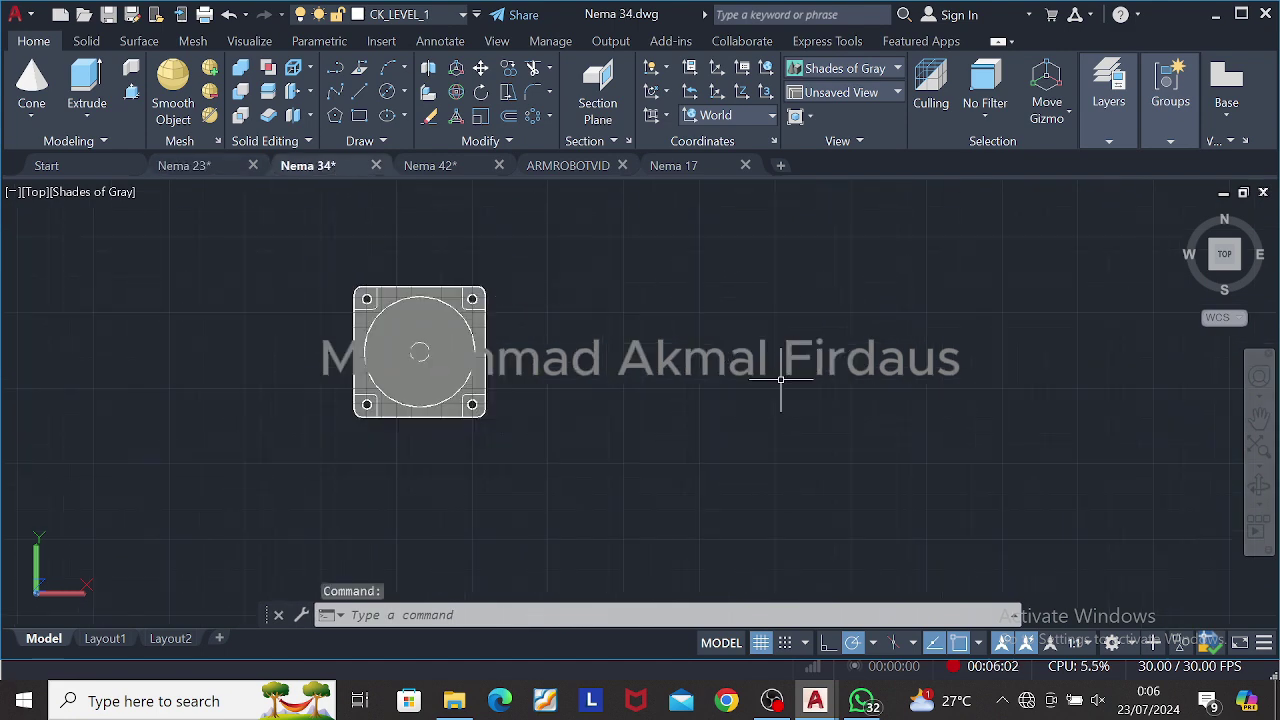
click(383, 117)
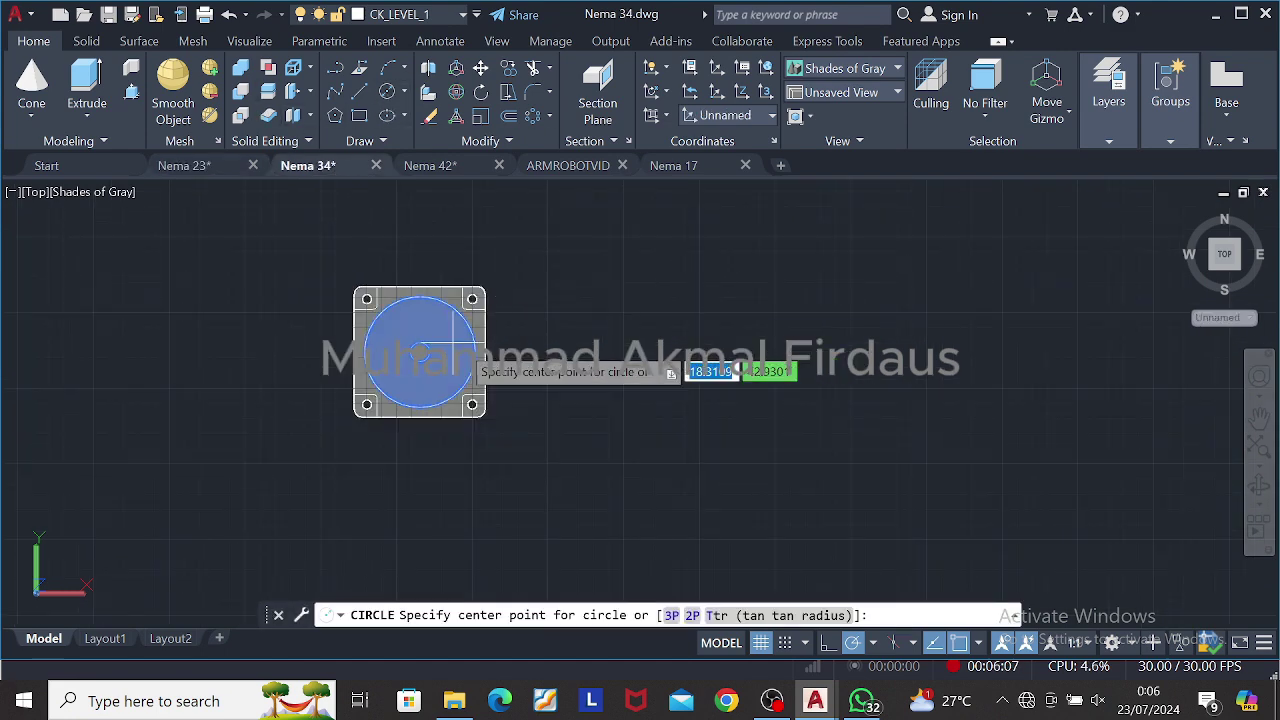
click(617, 354)
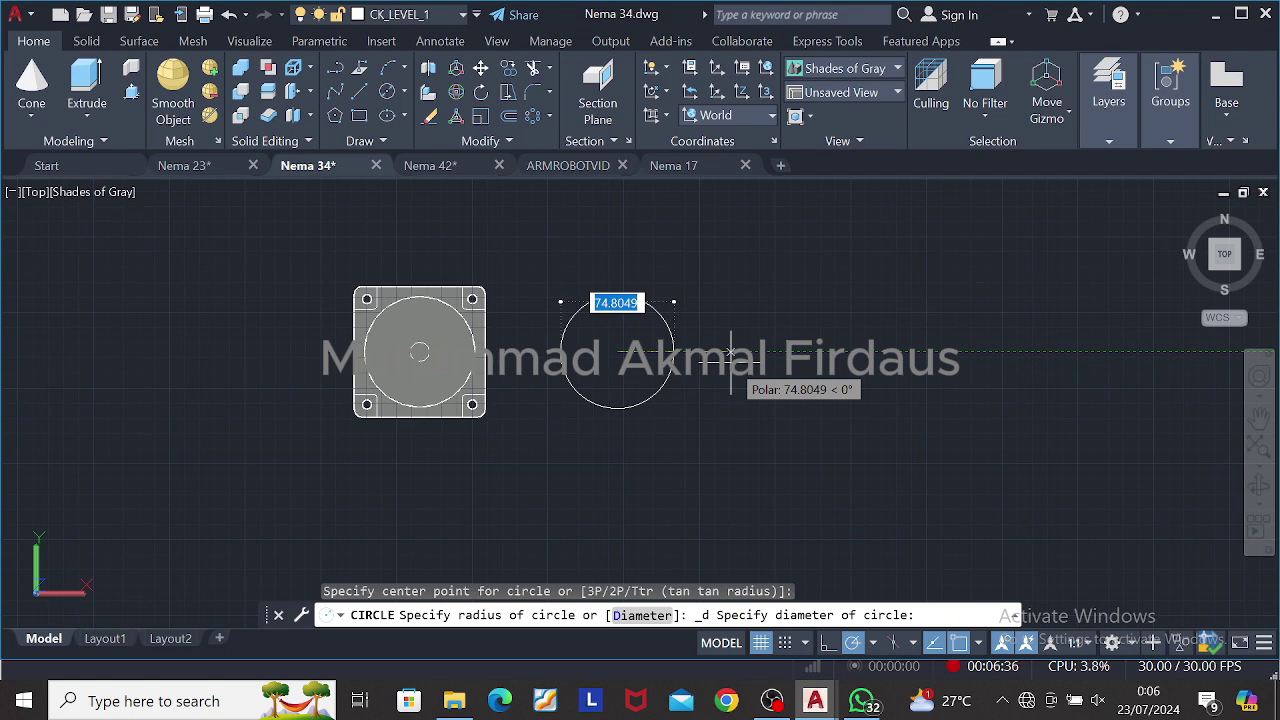
text(80)
key(Return)
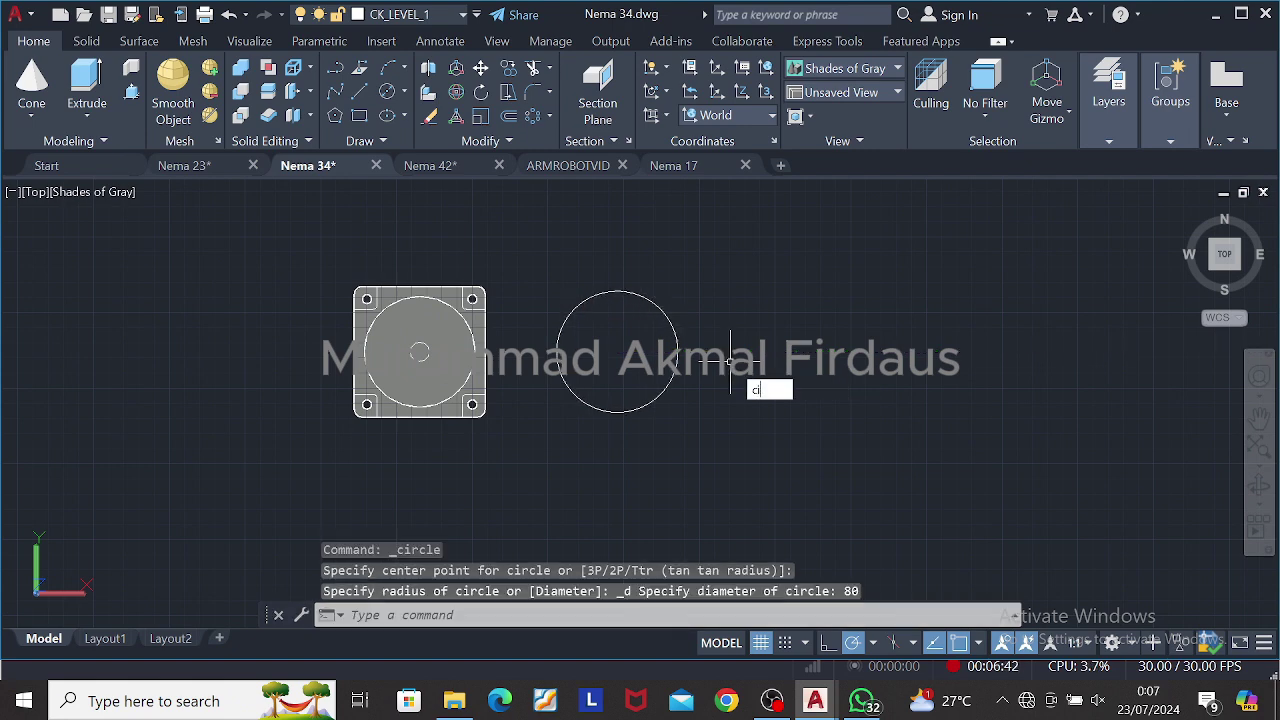
key(Return)
click(650, 352)
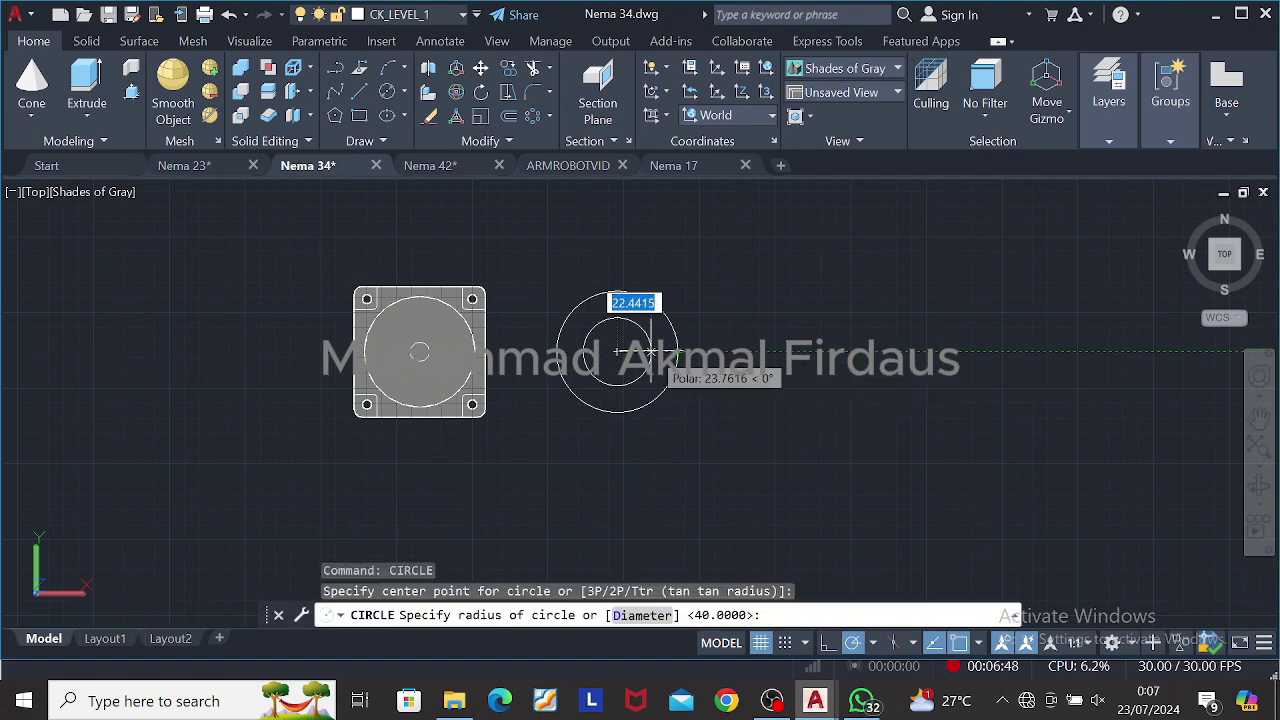
text(74)
key(Return)
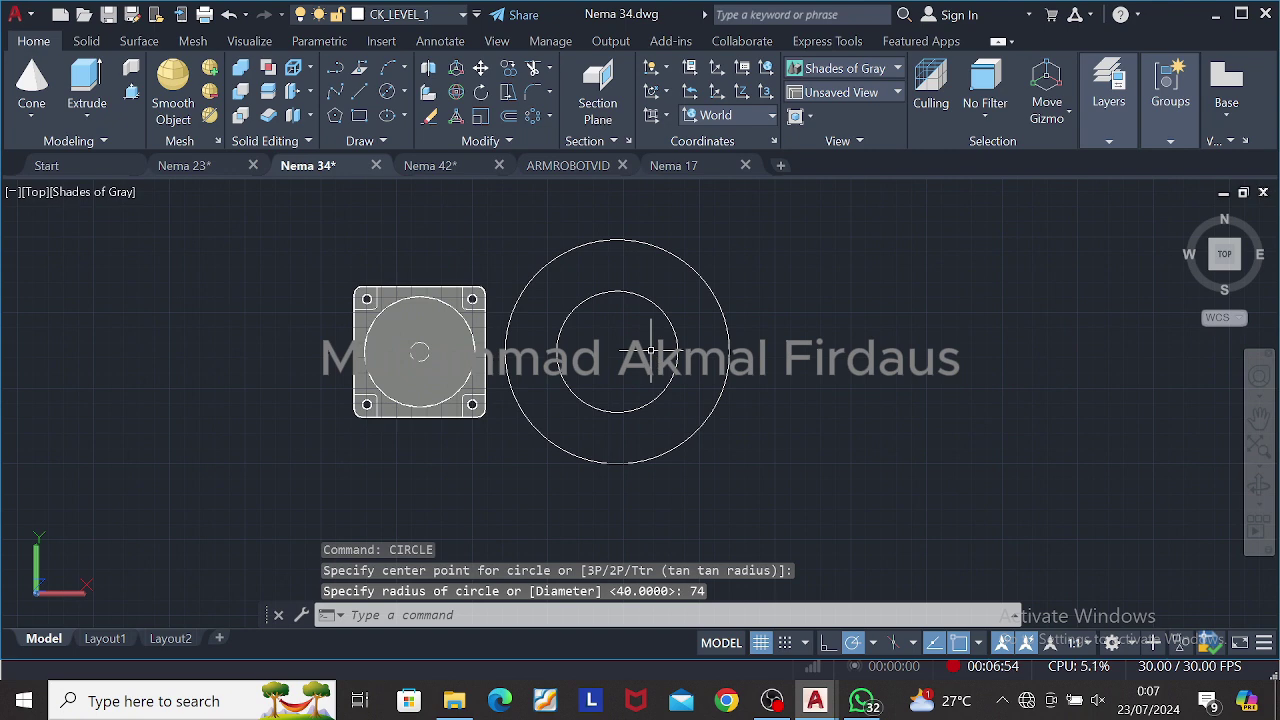
click(727, 334)
key(Delete)
key(Escape)
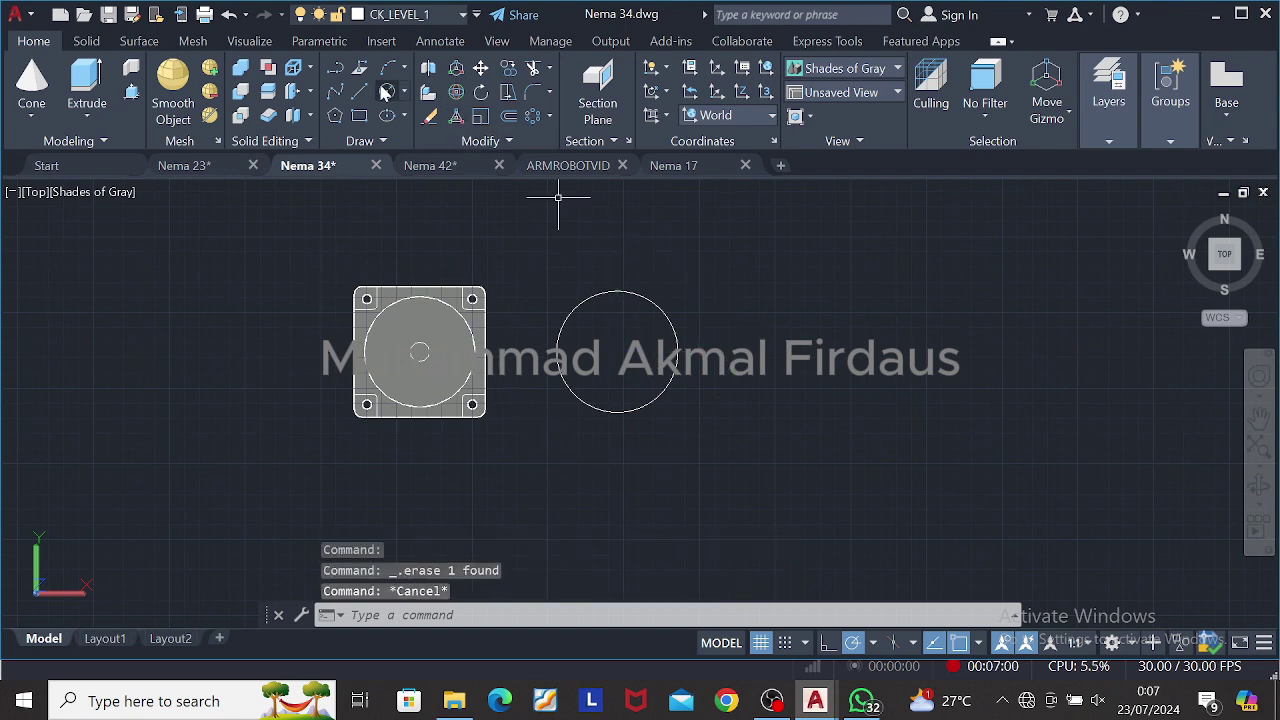
Step: Draw a concentric circle of diameter 74 inside the 80 diameter circle beside the Nema 34 motor
click(386, 91)
click(617, 352)
text(d)
key(Return)
text(74)
key(Return)
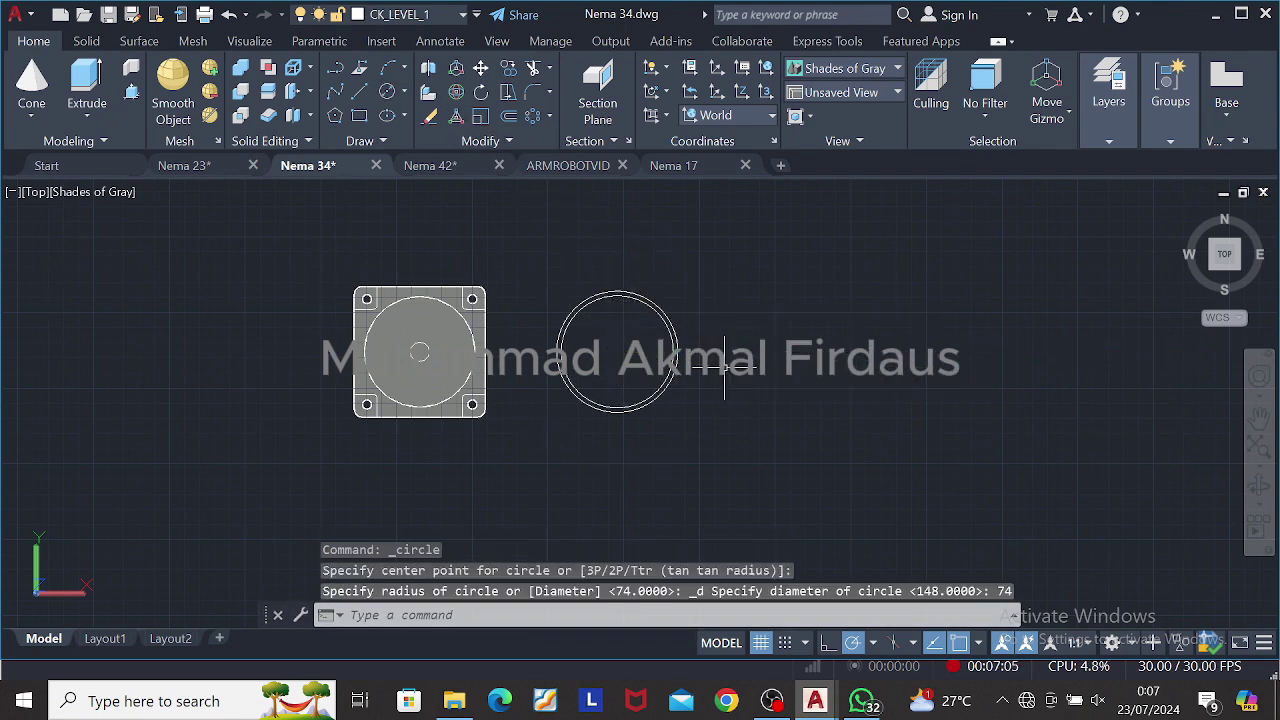
Step: Add a concentric circle of diameter 52 to the Nema 34 flange profile
key(Return)
click(617, 352)
text(d)
key(Return)
text(52)
key(Return)
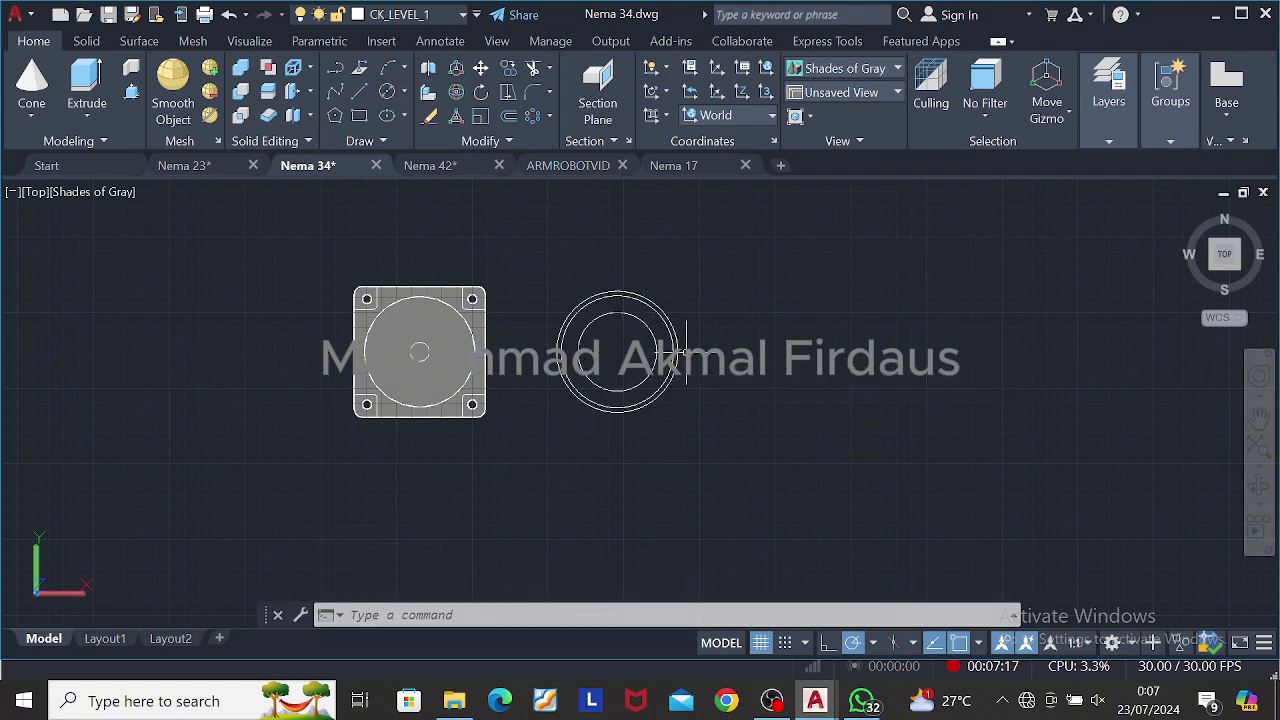
Step: Add a concentric circle of radius 21 inside the 52 diameter circle
text(c)
key(Return)
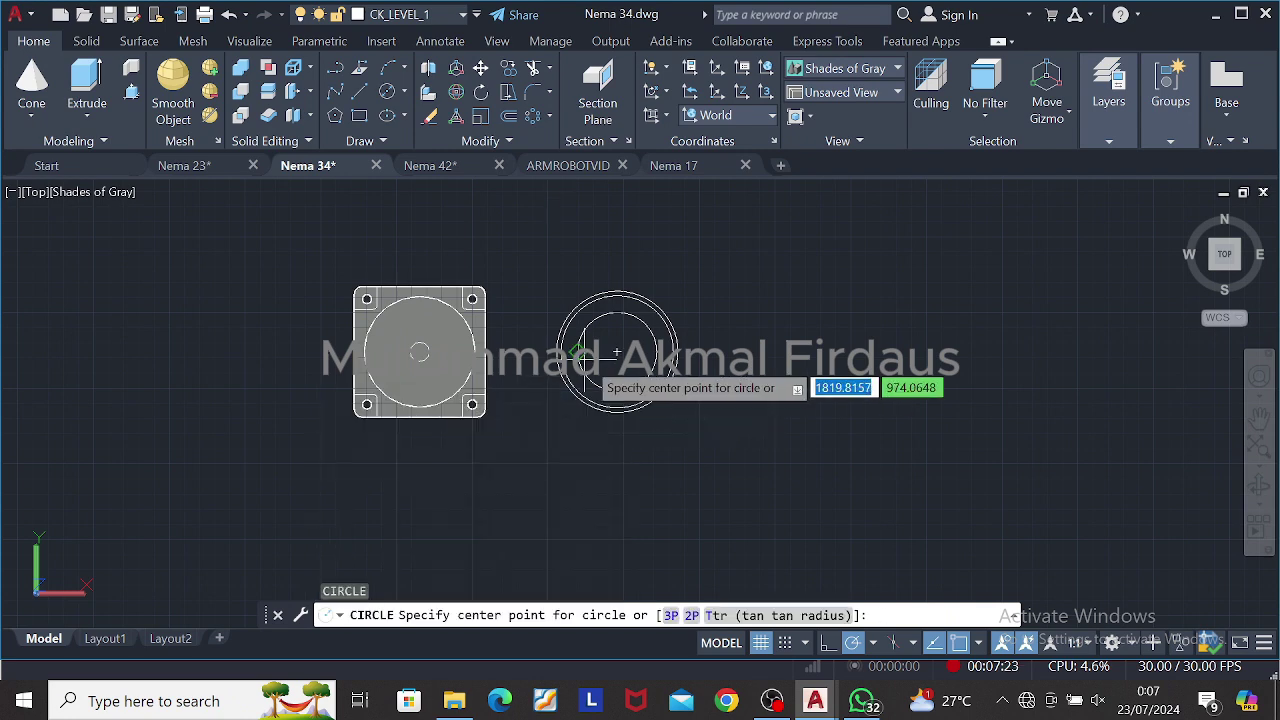
click(617, 352)
text(21)
key(Return)
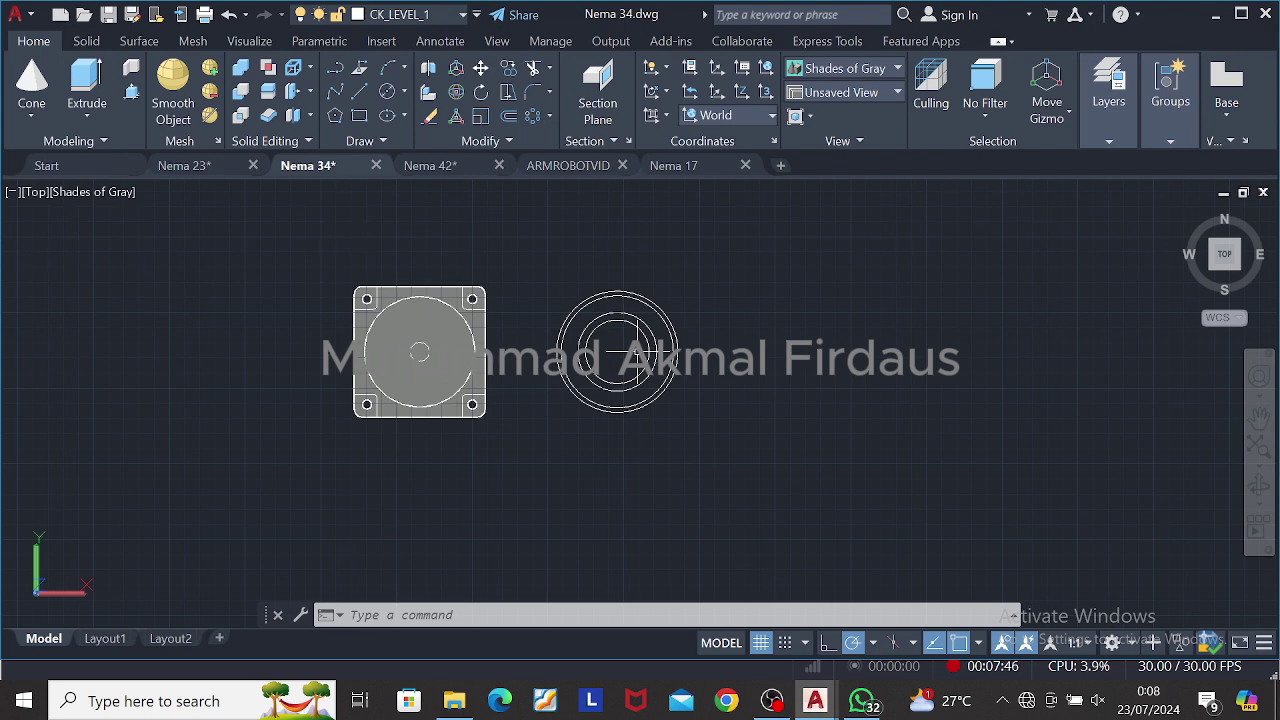
click(362, 92)
click(617, 352)
key(Escape)
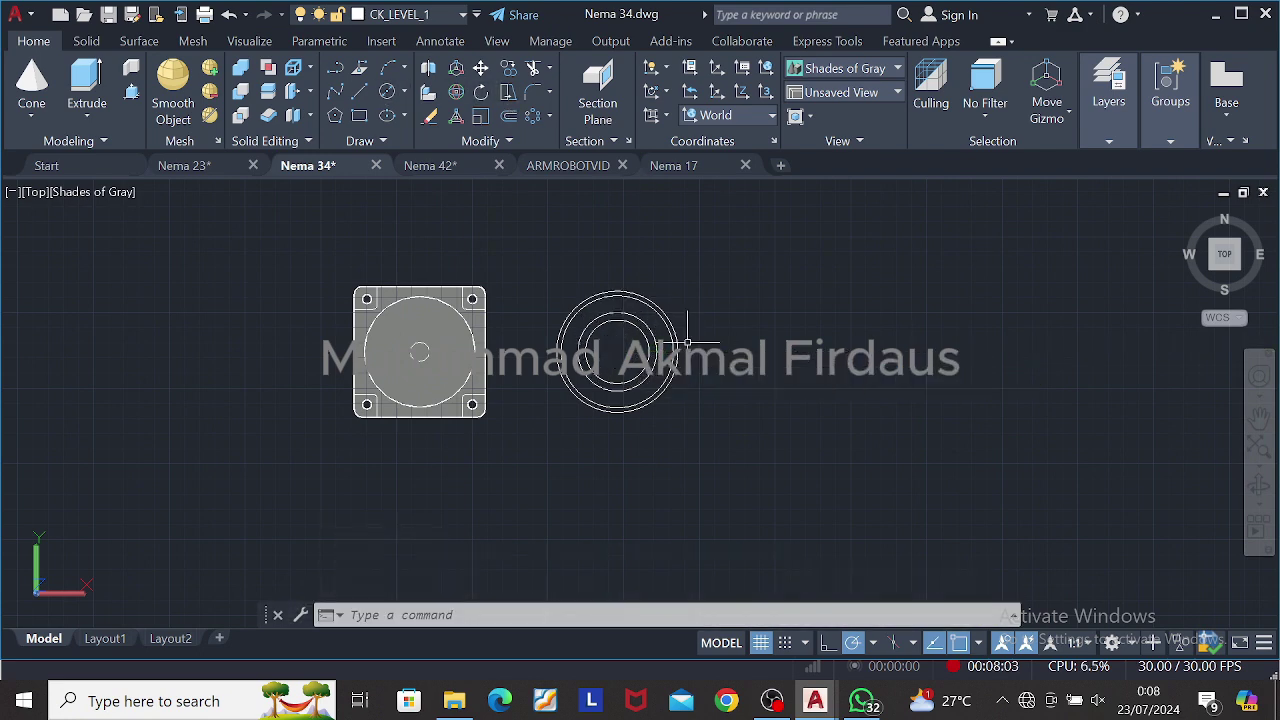
Step: Delete the radius 21 circle from the Nema 34 flange profile and draw a concentric circle of diameter 21 instead
right_click(688, 342)
click(648, 348)
click(648, 348)
key(Delete)
click(386, 91)
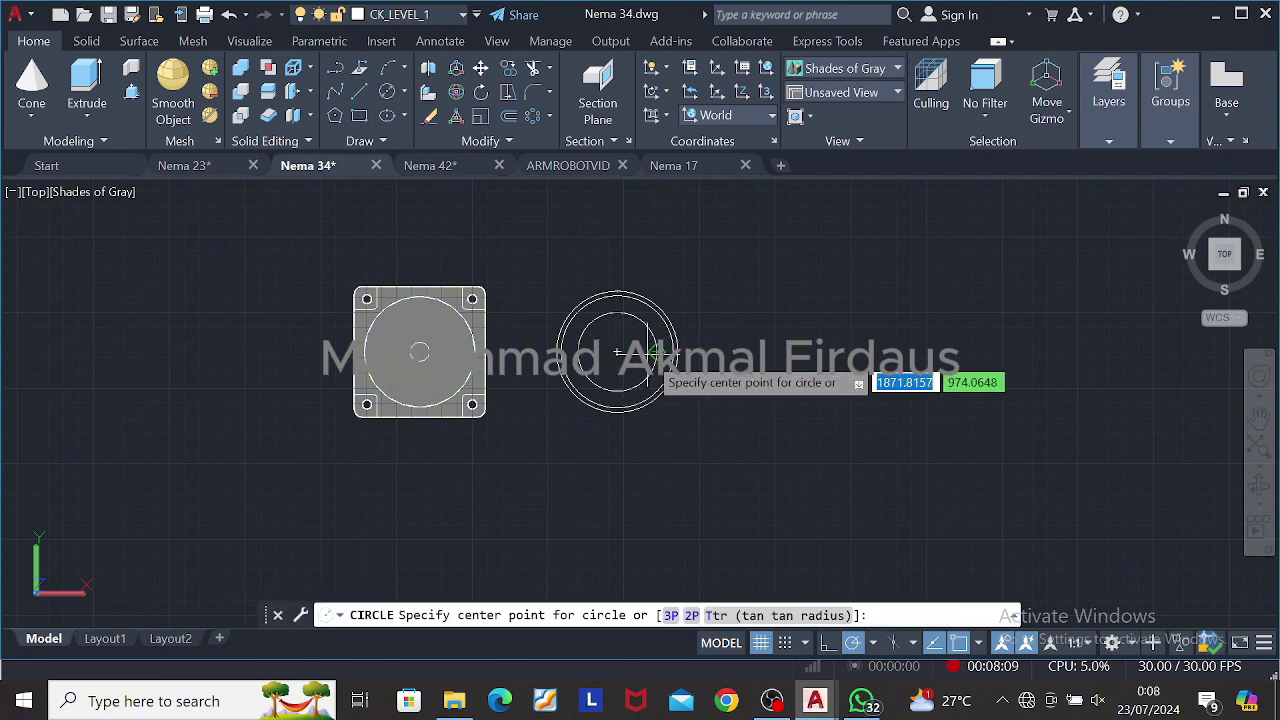
click(617, 352)
text(21)
key(Return)
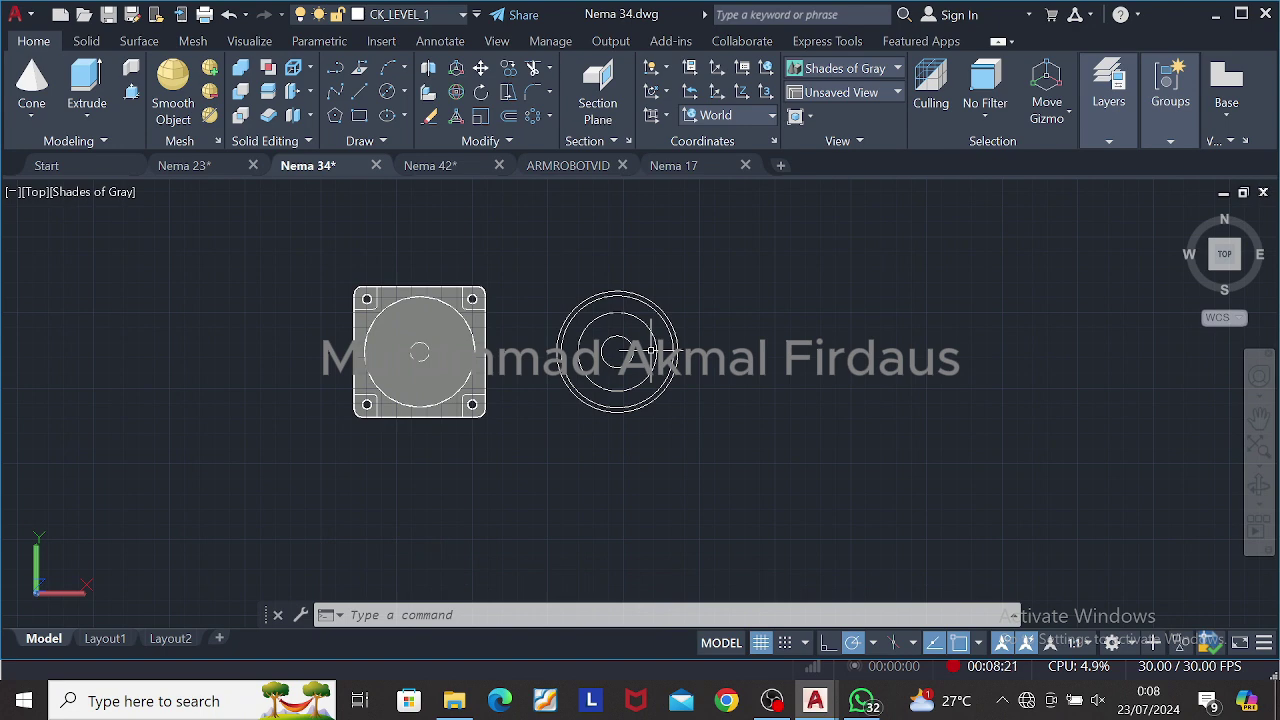
Step: Draw a hole circle of diameter 3.5 centred on the top quadrant of the 74 diameter circle
click(386, 91)
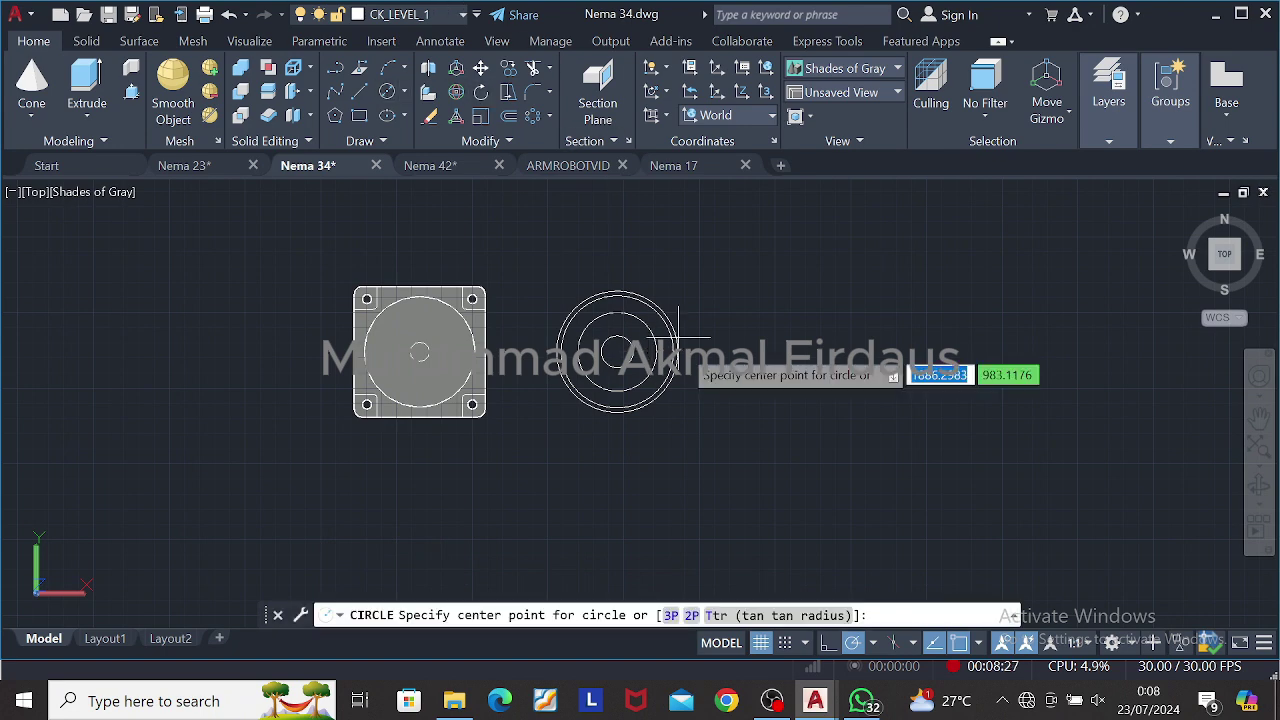
scroll(659, 342, up, 3)
click(617, 297)
text(3.5)
key(Return)
key(Escape)
Step: Try a polar array of the 3.5 diameter hole about the flange centre with 12 items, and undo it
scroll(689, 303, up, 1)
click(538, 233)
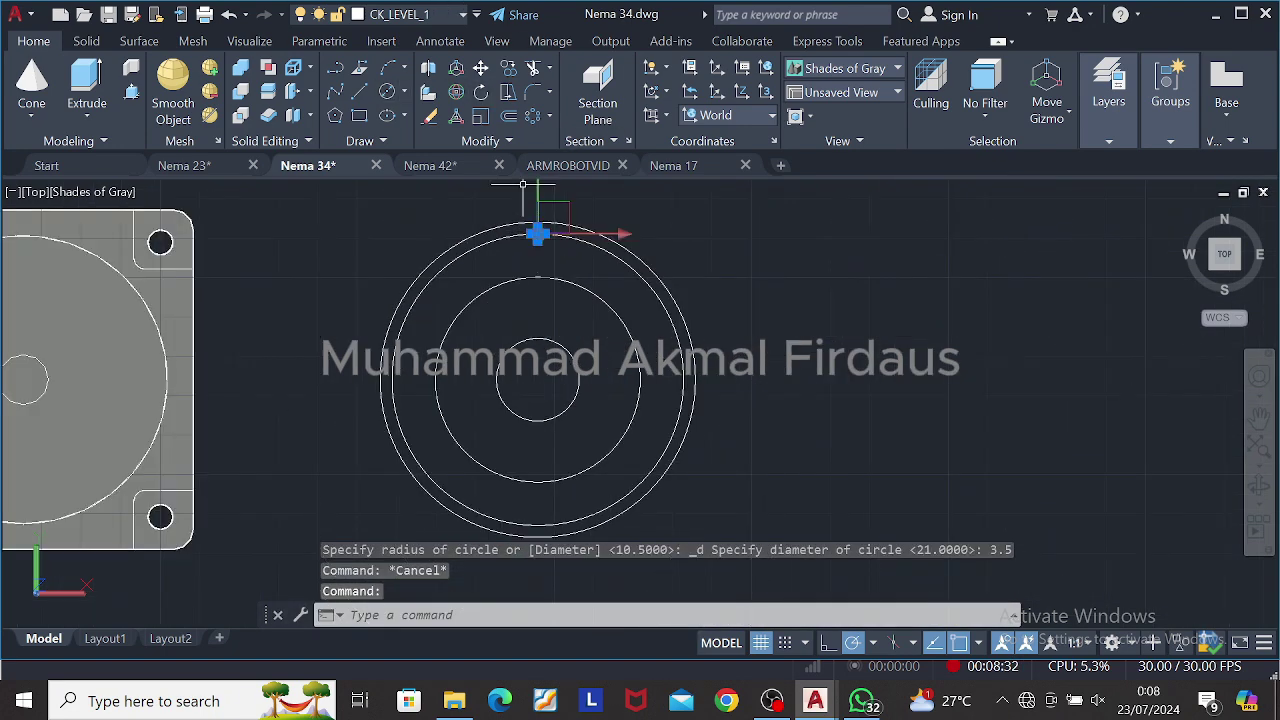
click(533, 115)
click(538, 379)
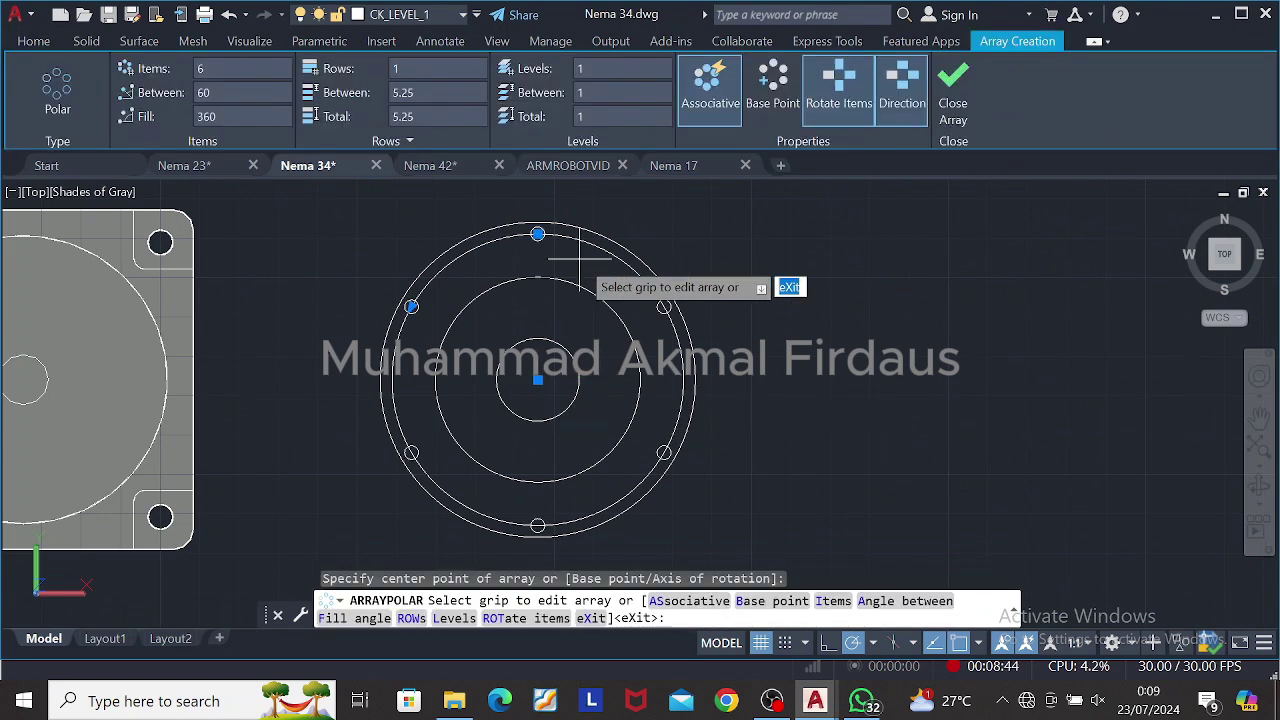
text(12)
key(Return)
key(Return)
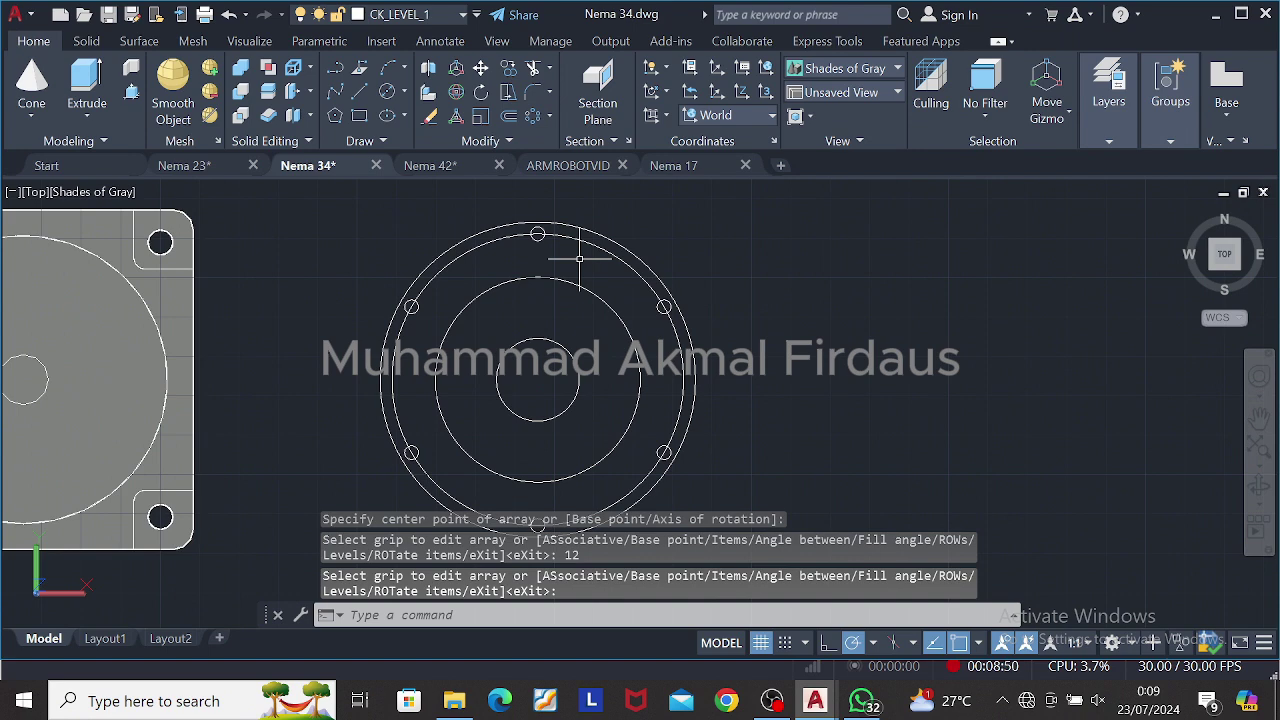
key(ctrl+z)
key(ctrl+z)
Step: Polar array the 3.5 diameter hole on the 74 diameter circle about the flange centre with 12 items
click(538, 233)
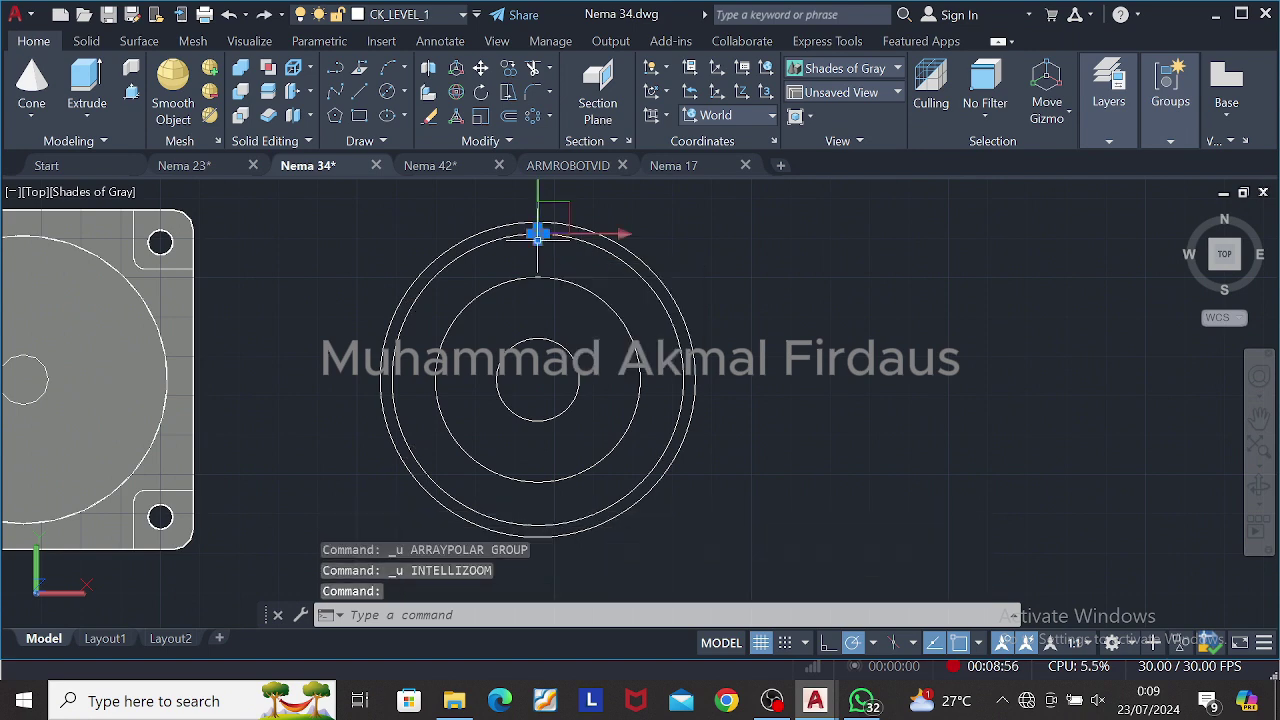
click(532, 116)
click(538, 379)
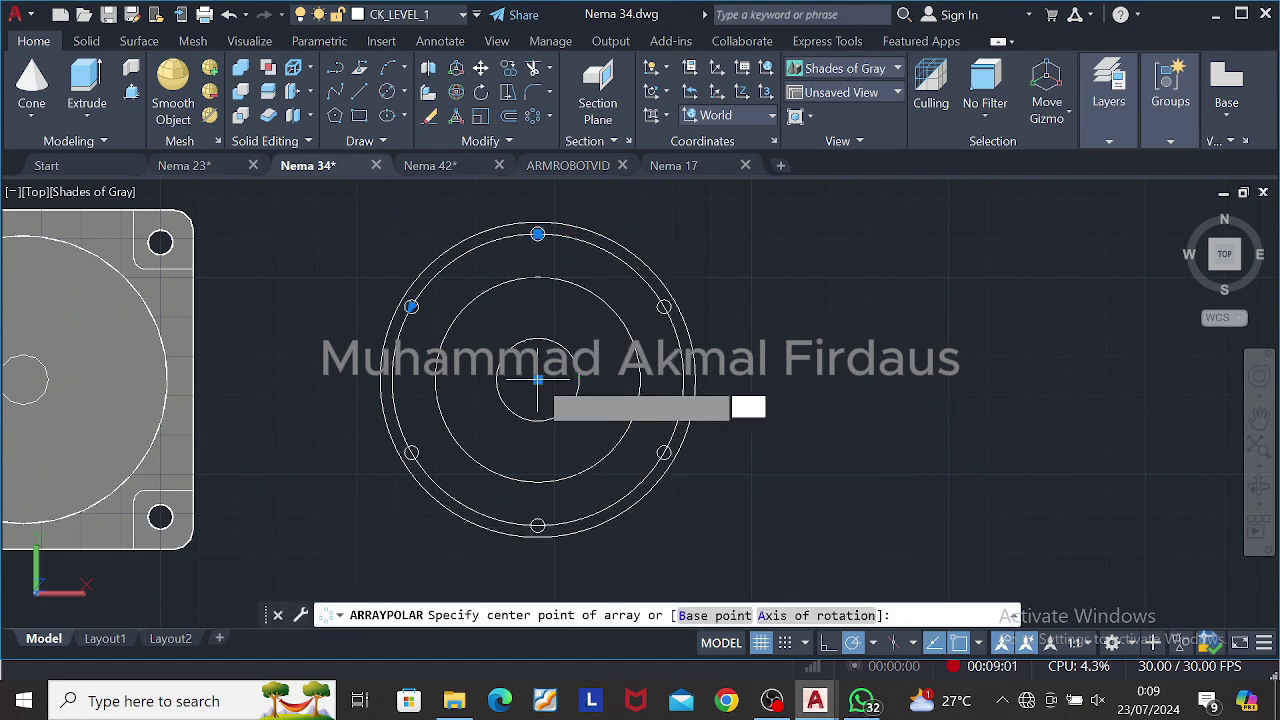
key(BackSpace)
text(12)
key(Return)
key(Return)
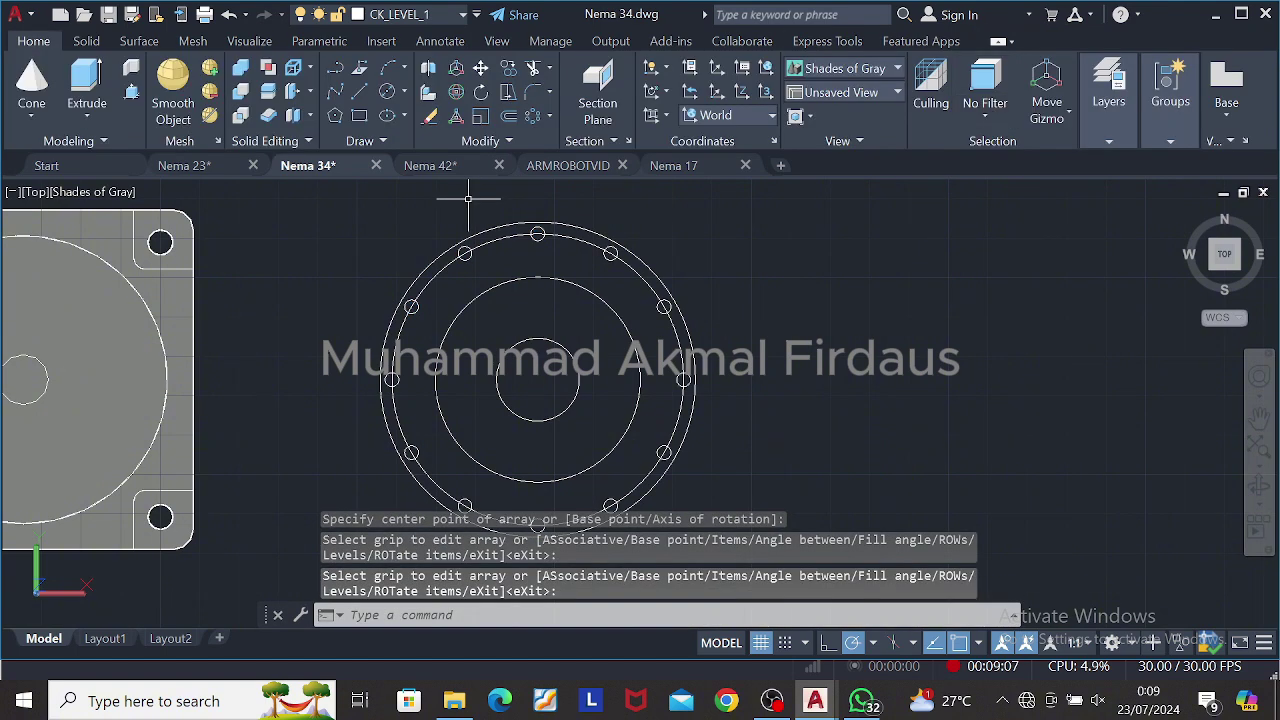
Step: Draw a hole circle of diameter 3.5 centred on the top quadrant of the 52 diameter circle
click(386, 93)
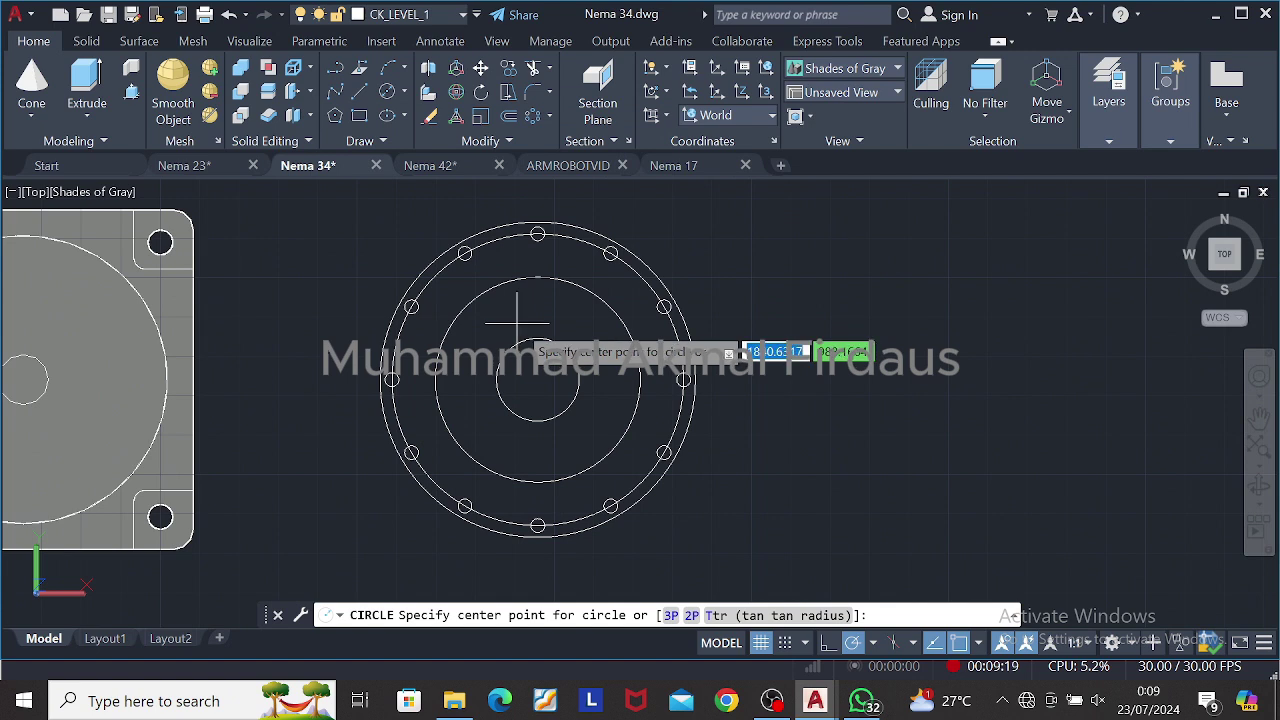
click(538, 277)
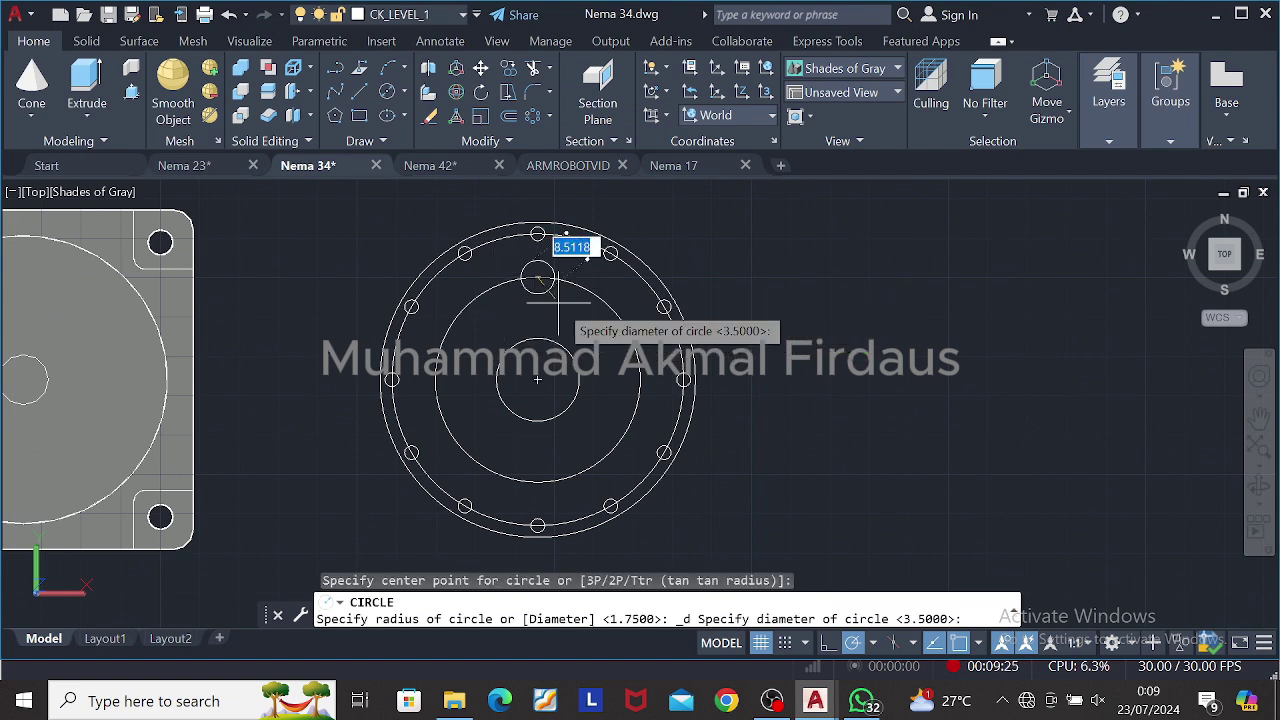
text(3.5)
key(Return)
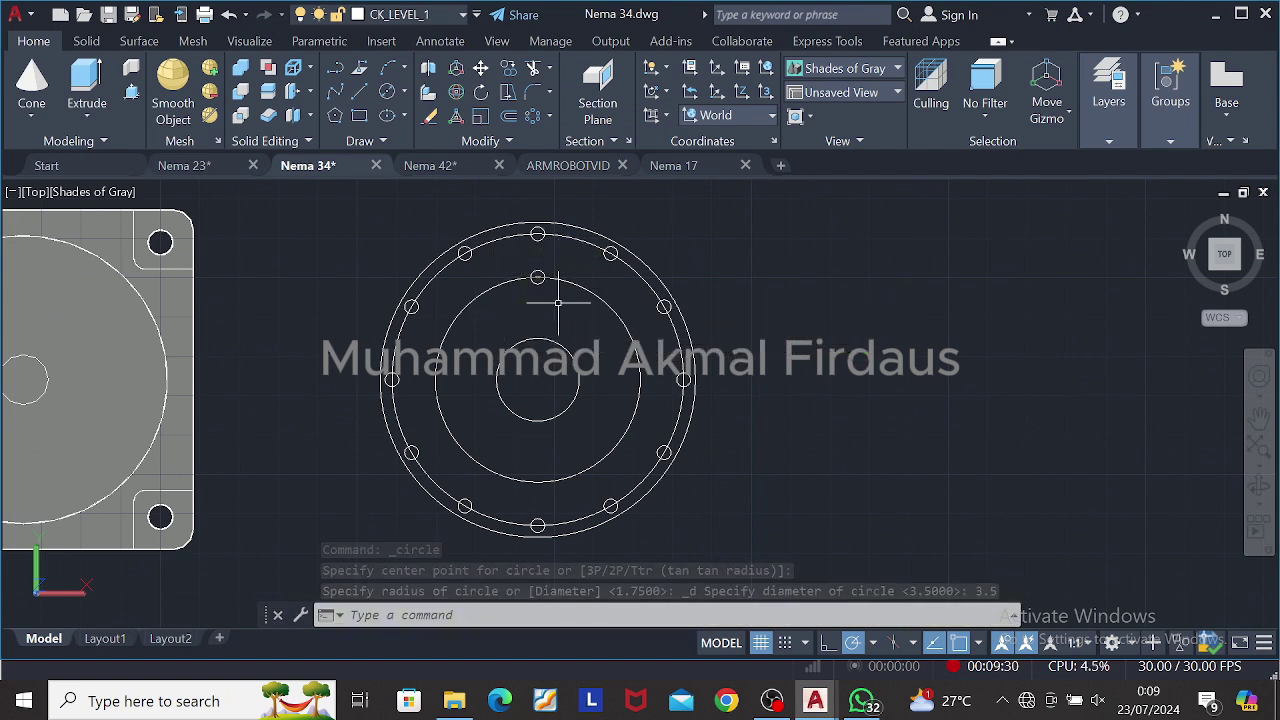
Step: Polar array the 3.5 diameter hole on the 52 diameter circle about the flange centre with 12 items
click(540, 284)
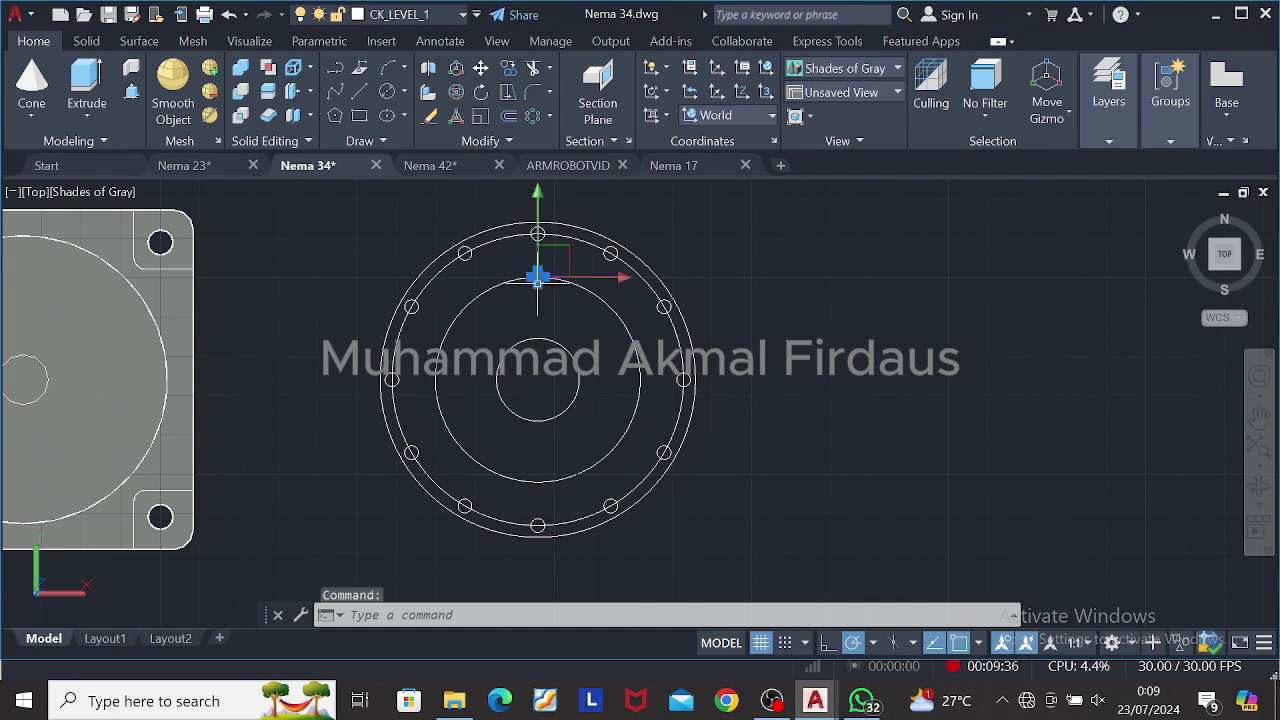
click(533, 116)
click(538, 380)
click(232, 70)
text(12)
key(Return)
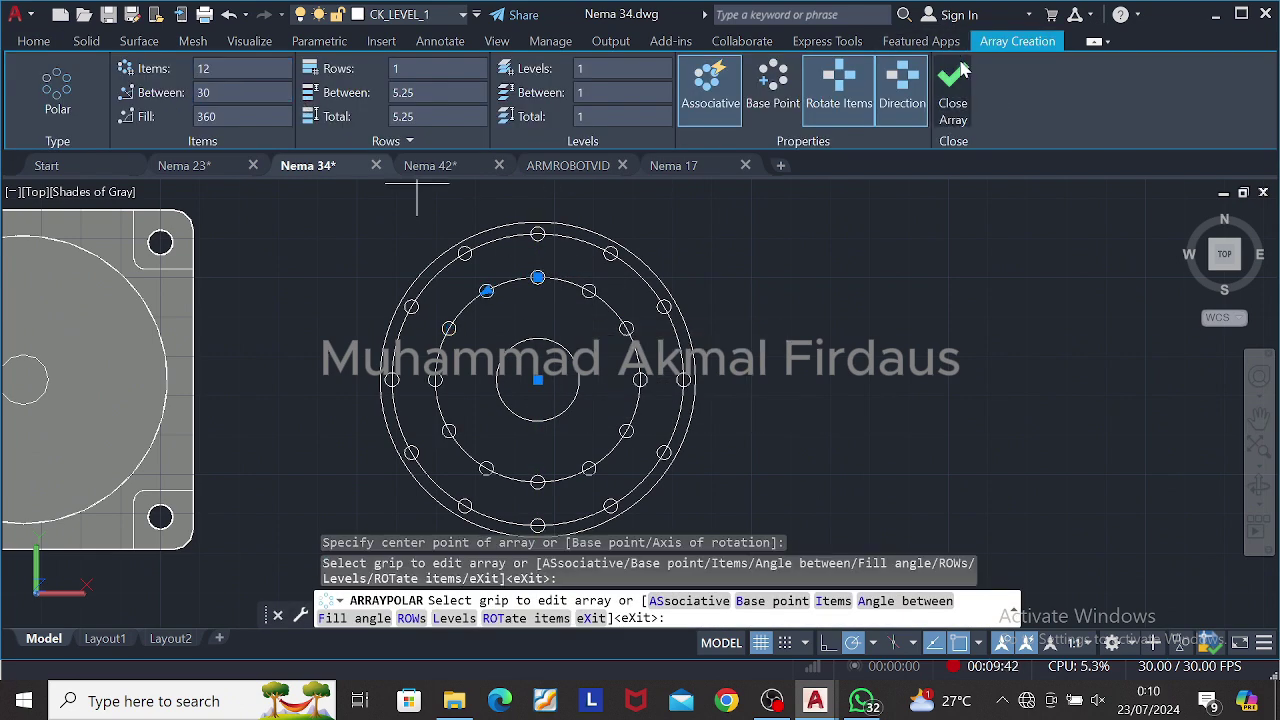
click(953, 90)
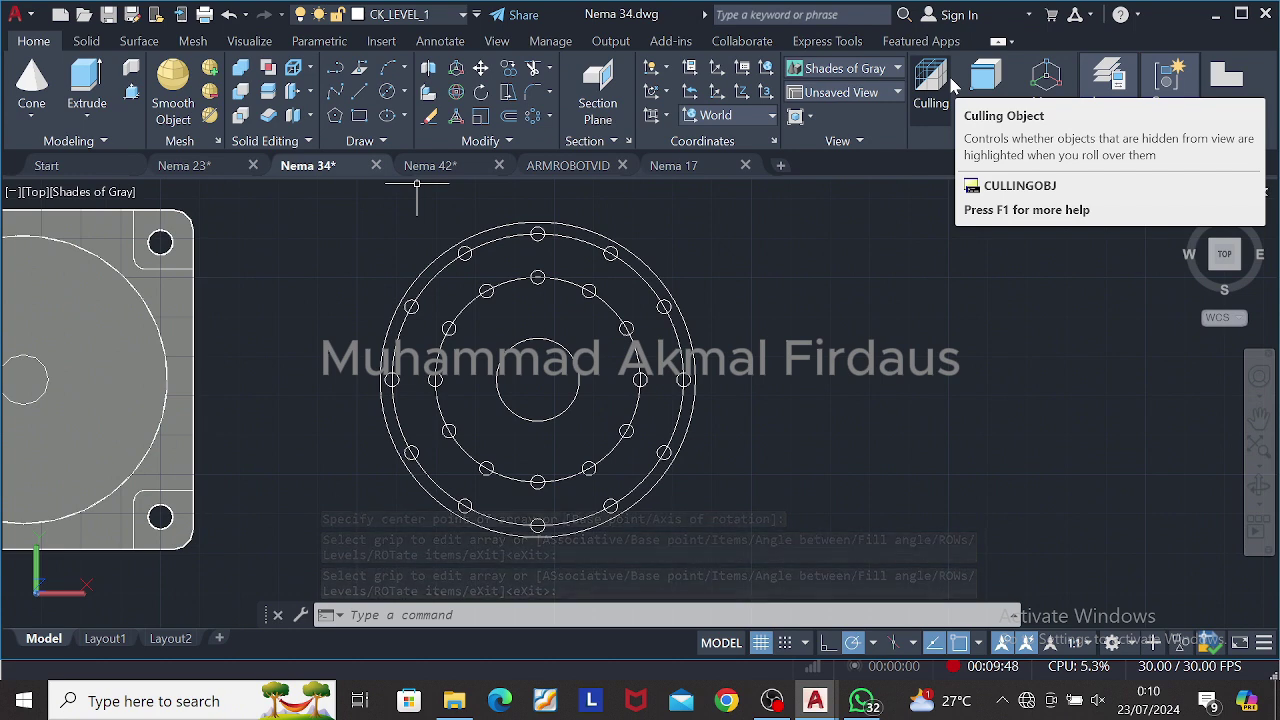
Step: Draw a hole circle of diameter 2.5 centred on the top quadrant of the 21 diameter circle
click(387, 91)
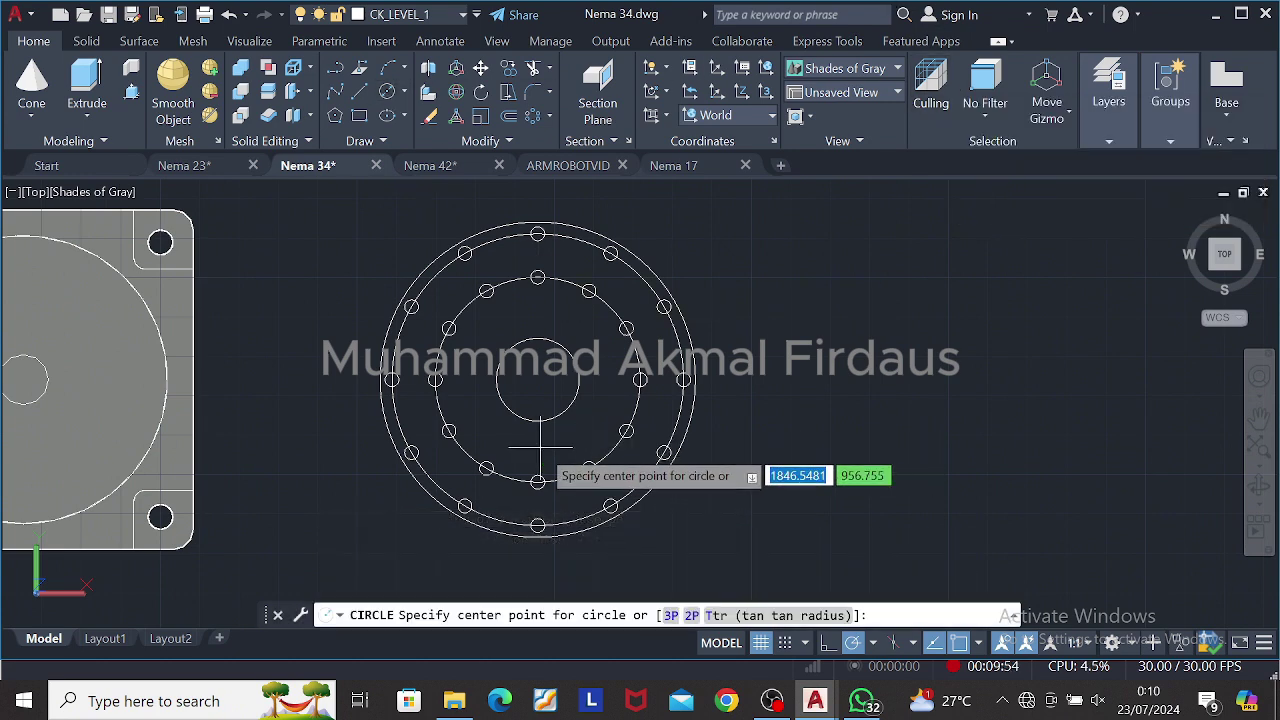
click(538, 336)
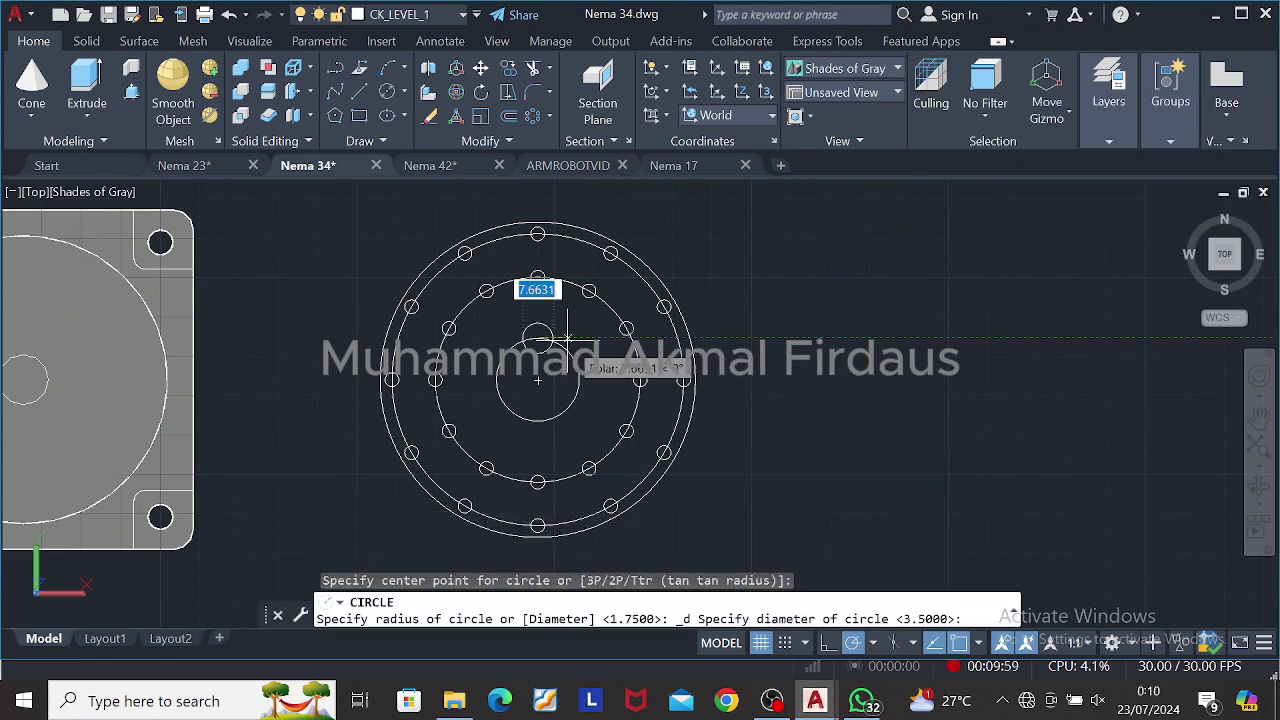
text(2.5)
key(Return)
scroll(567, 340, up, 2)
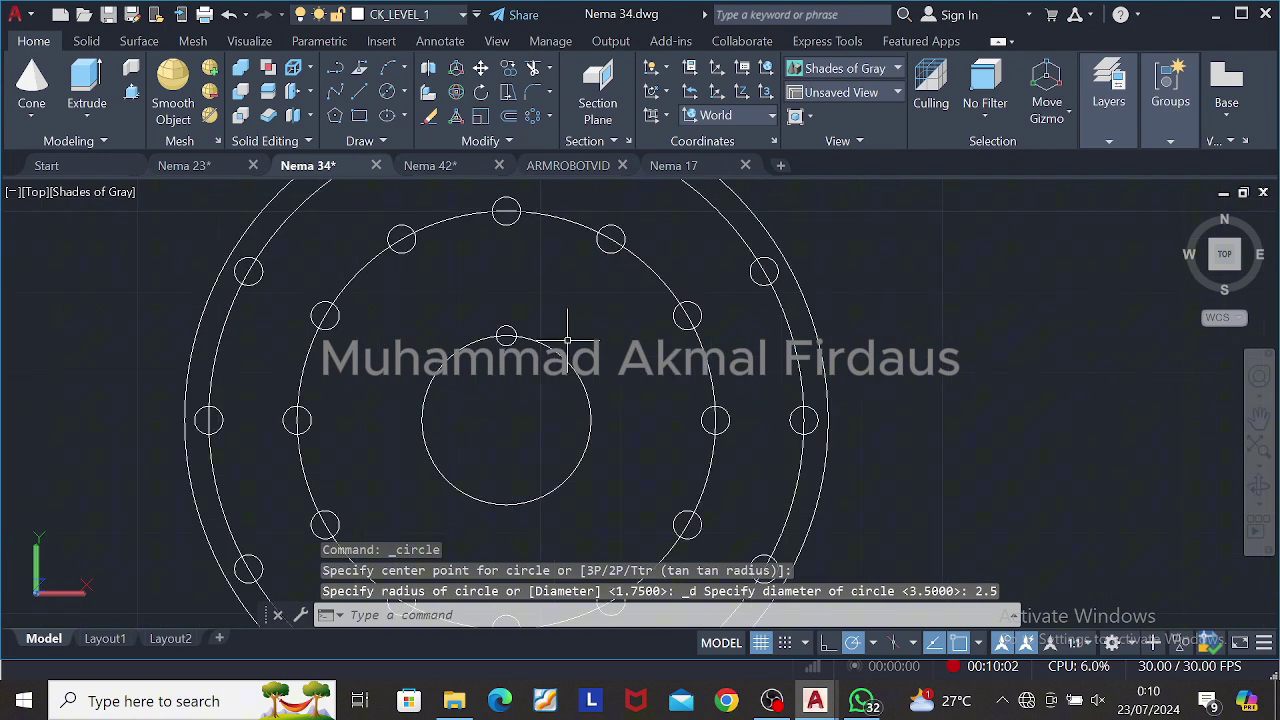
Step: Polar array the 2.5 diameter hole about the flange centre with 4 items
click(506, 327)
click(532, 116)
click(506, 420)
text(4)
key(Return)
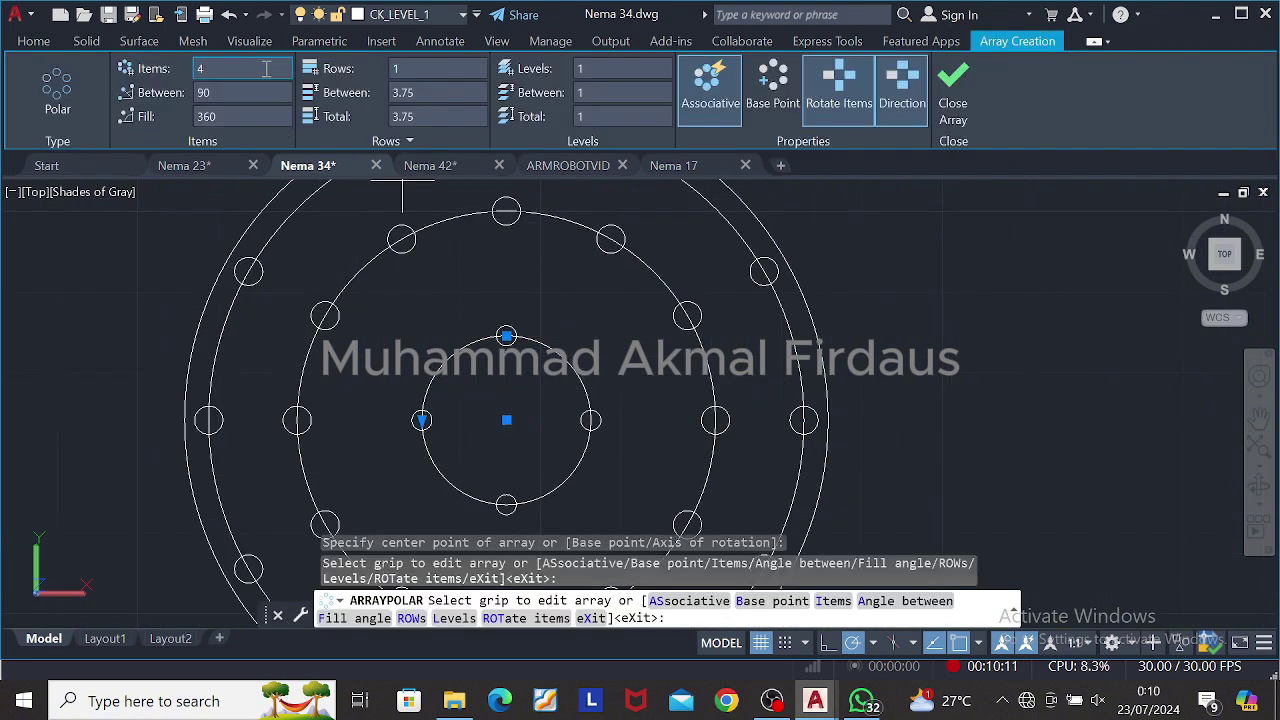
key(Return)
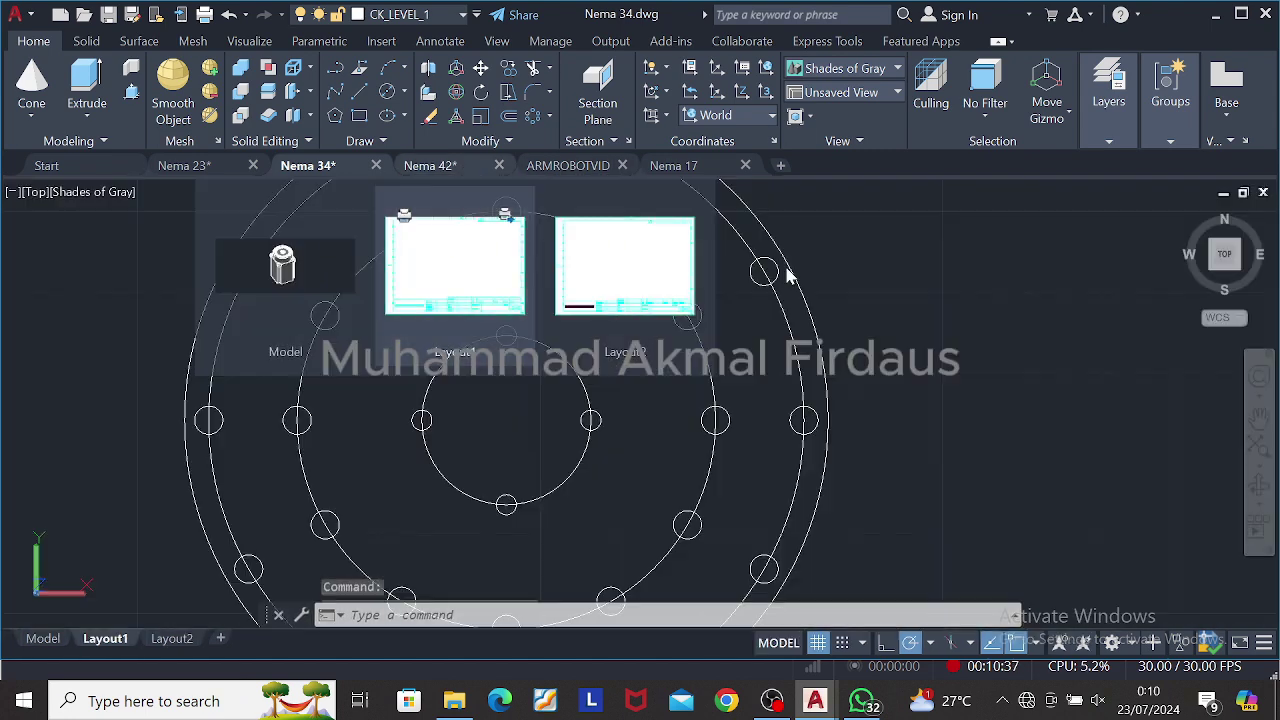
Step: Save the Nema 34 drawing, and switch to the Nema 23 drawing and save it too
scroll(830, 195, down, 2)
click(980, 427)
key(Escape)
scroll(936, 371, down, 4)
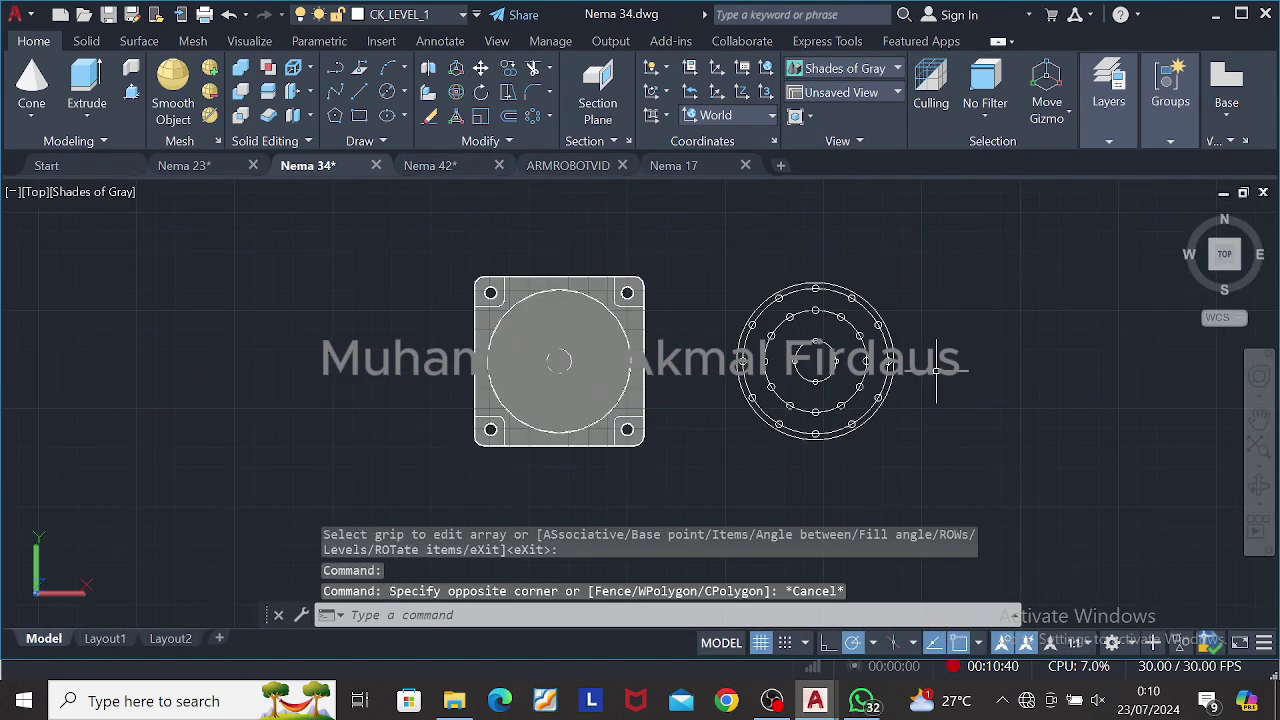
key(ctrl+s)
key(ctrl+Tab)
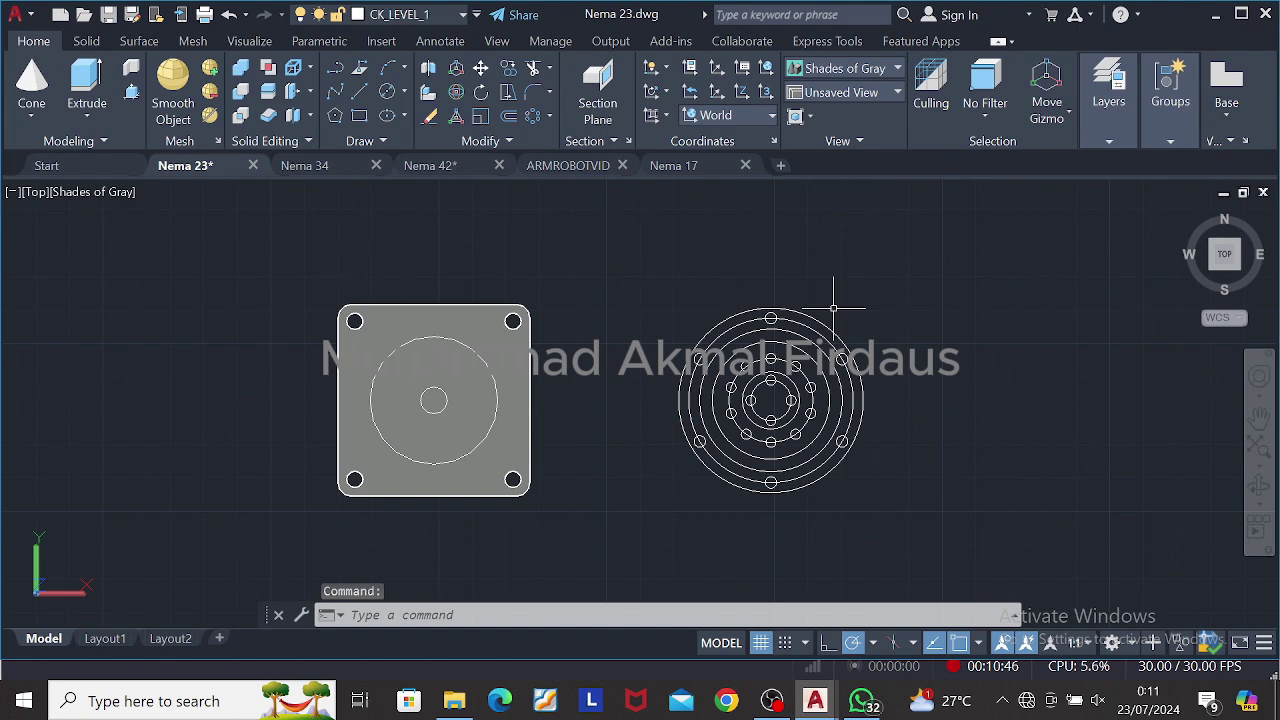
key(ctrl+s)
Step: Return the Nema 42 drawing to model space, and open the Nema 17 drawing in model space and save it
click(440, 165)
click(44, 638)
click(572, 166)
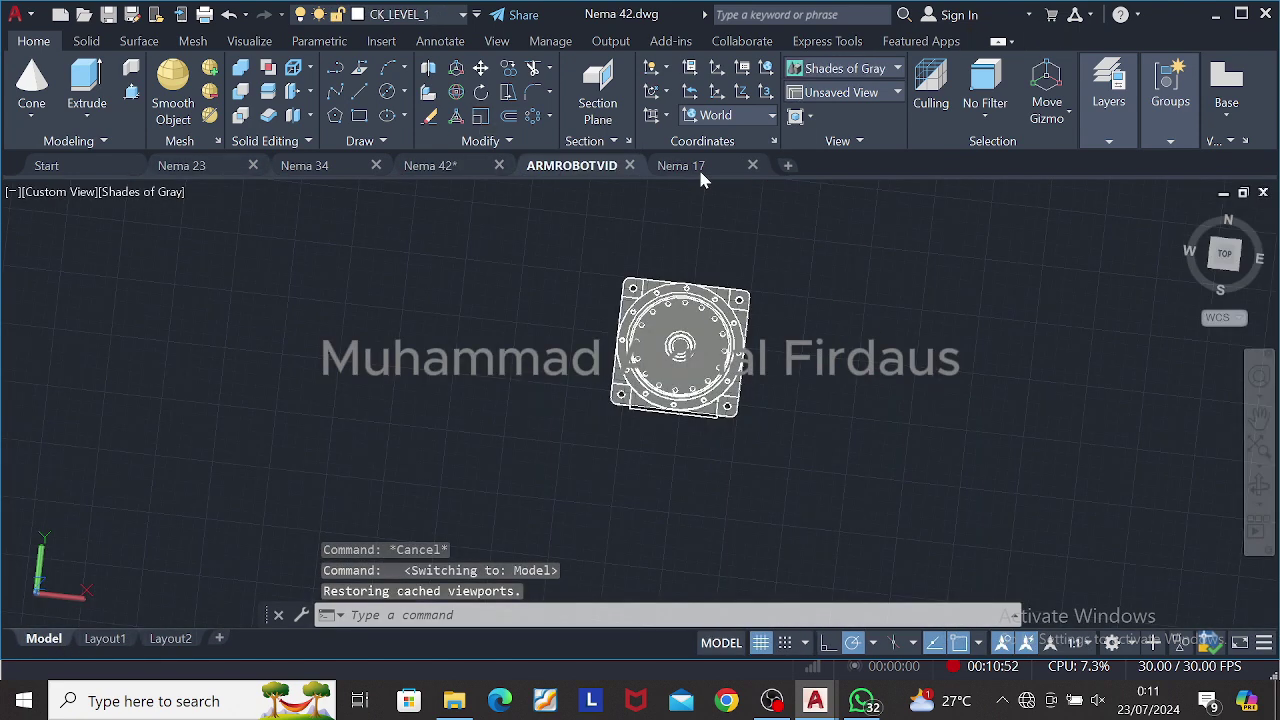
click(690, 166)
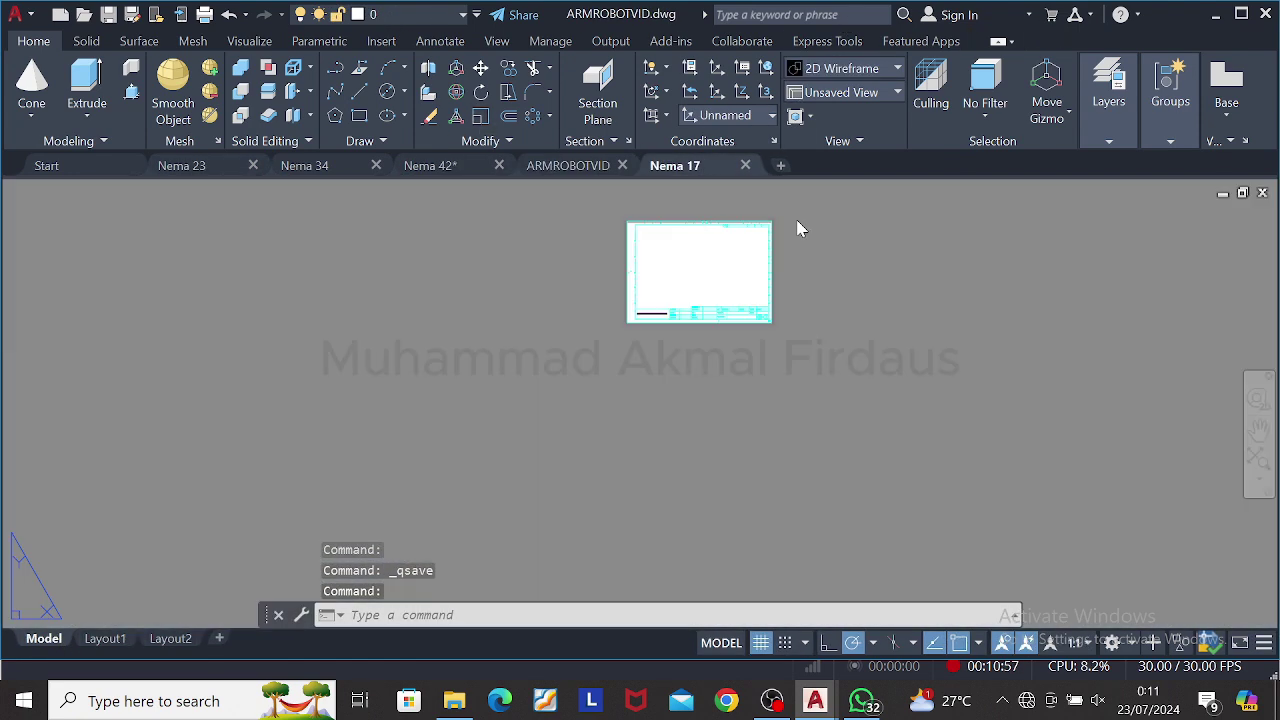
click(43, 638)
key(ctrl+s)
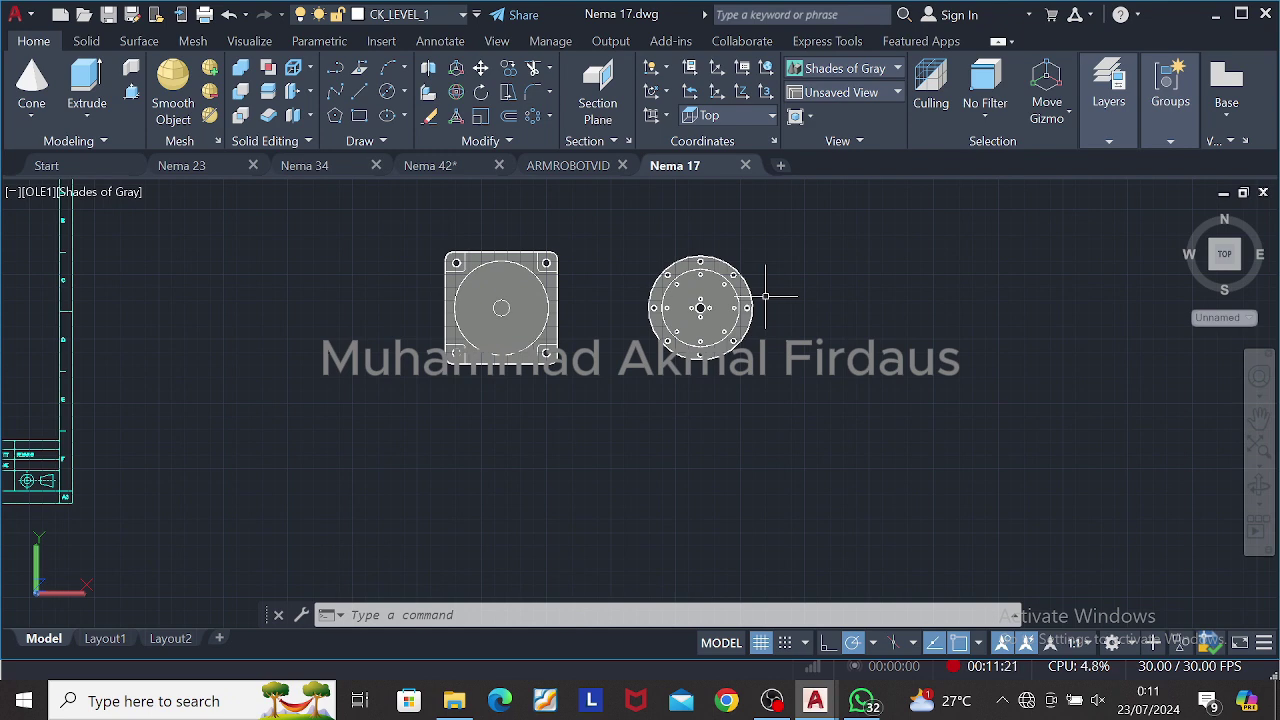
Step: Compare the motor and flange geometry across the Nema 42, Nema 17, Nema 34 and Nema 23 drawings
click(428, 170)
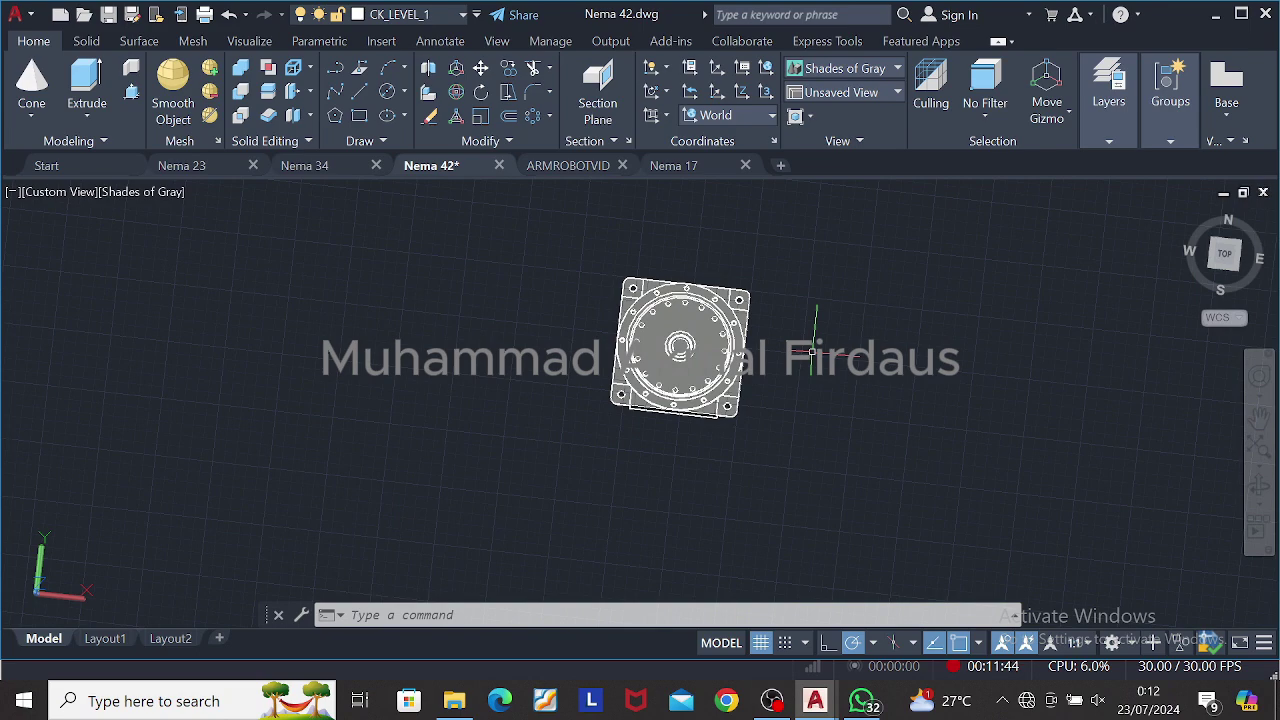
shift+middle_drag(812, 350, 582, 342)
click(675, 166)
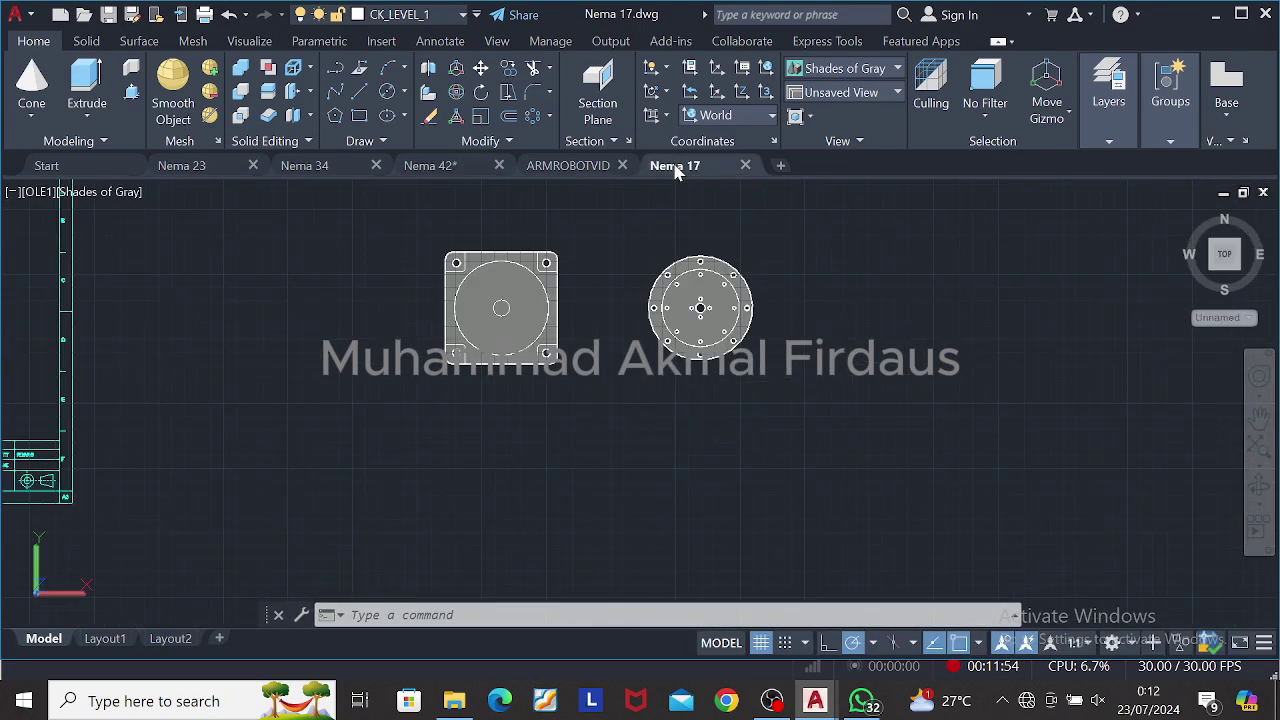
click(451, 167)
scroll(410, 239, up, 3)
scroll(726, 397, down, 4)
click(318, 166)
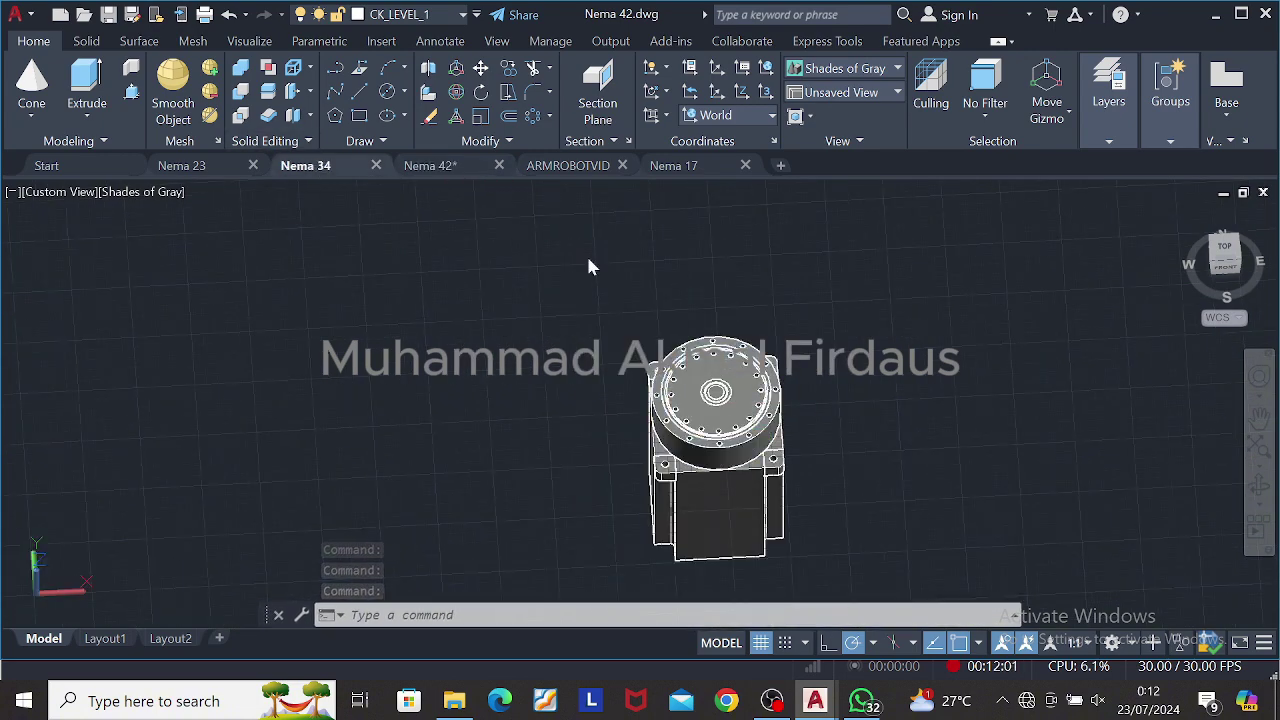
scroll(827, 296, up, 3)
scroll(828, 383, down, 4)
click(196, 166)
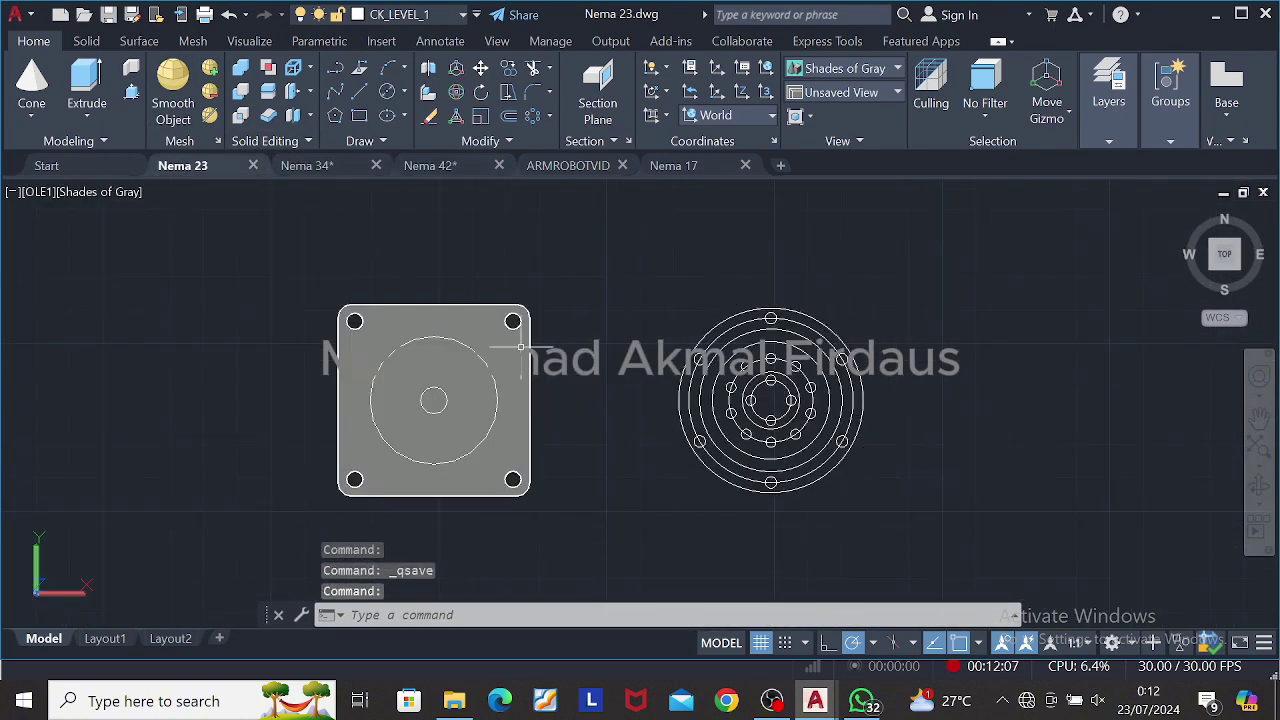
click(452, 166)
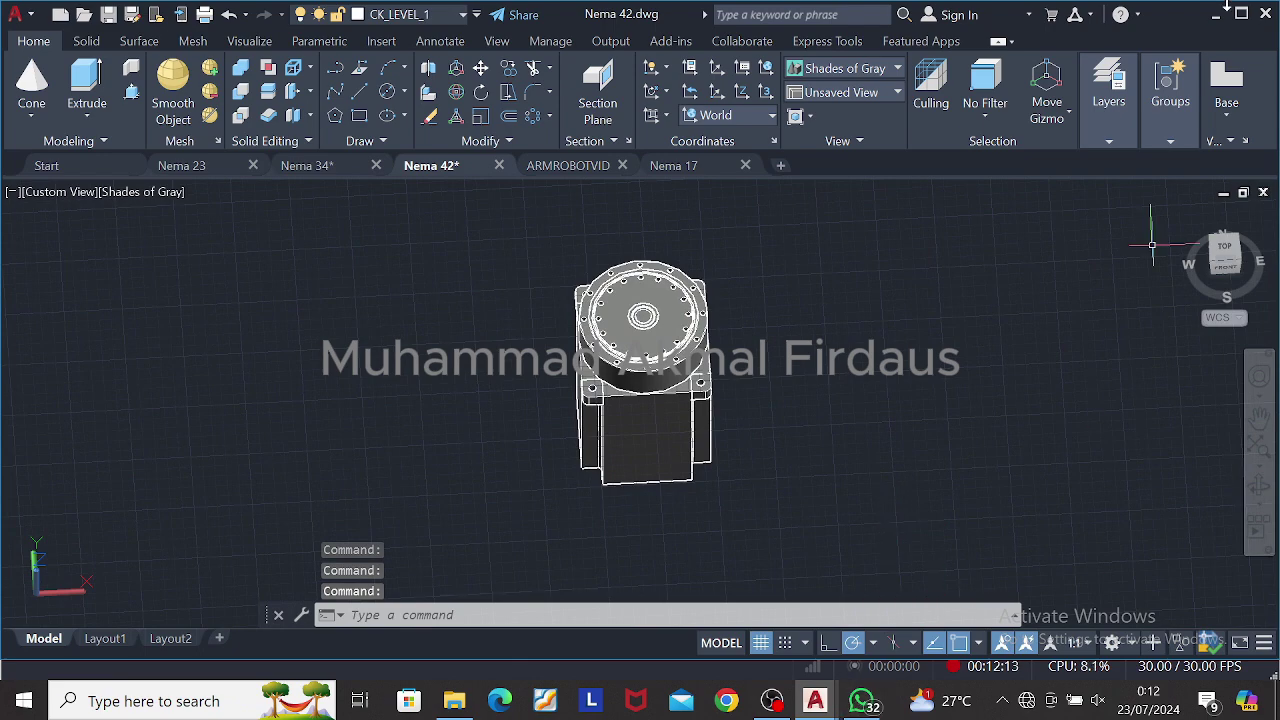
Step: Turn on the clean screen display and bring the Nema 17 drawing to the front
click(1239, 642)
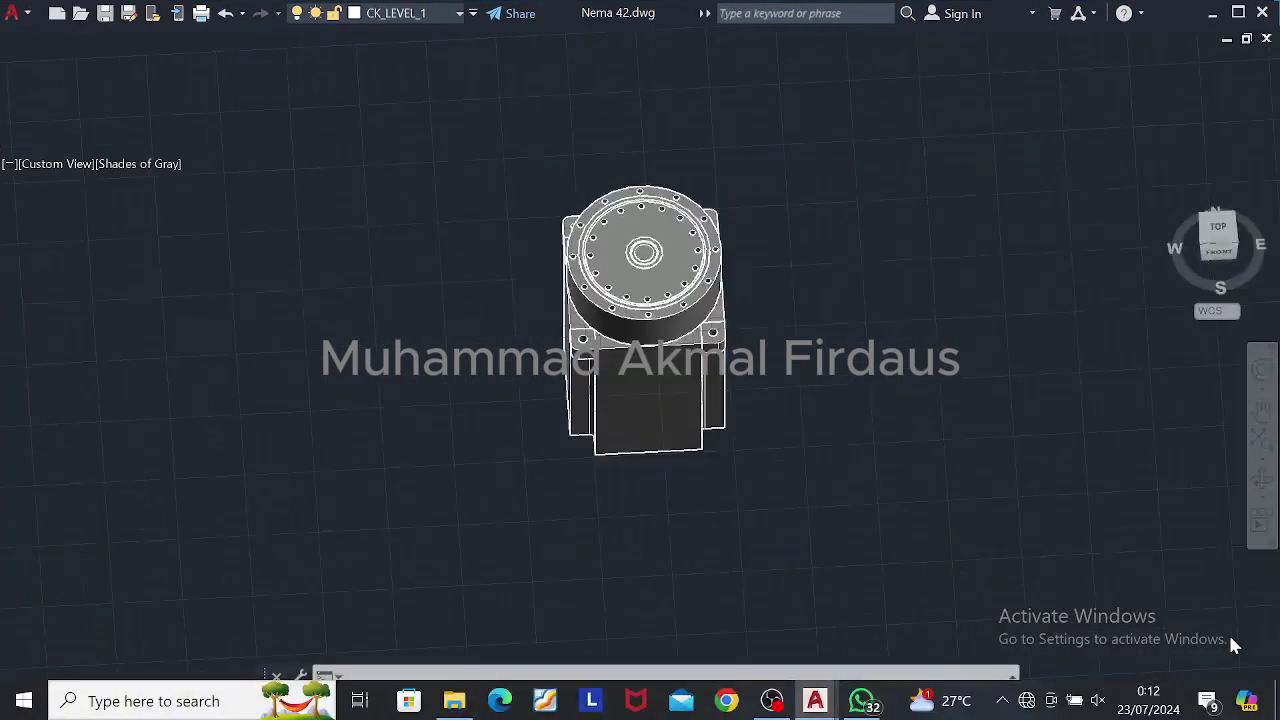
click(1247, 40)
click(1214, 47)
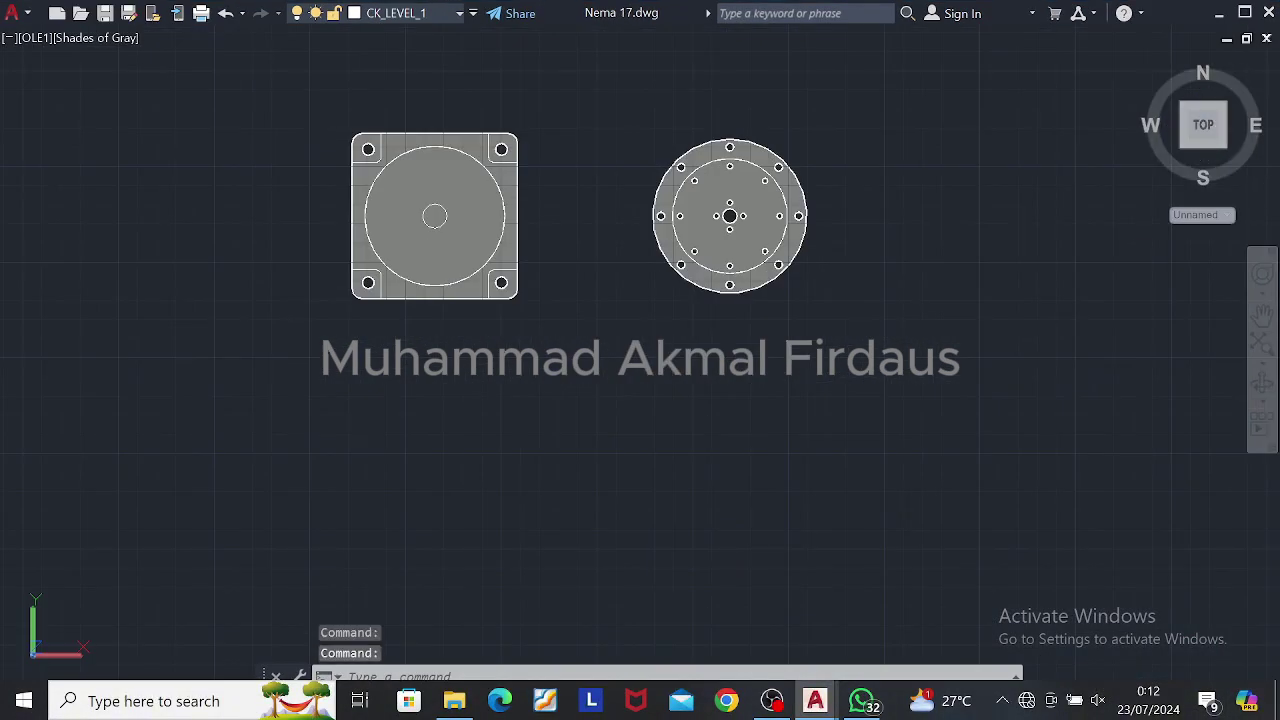
scroll(1090, 140, down, 2)
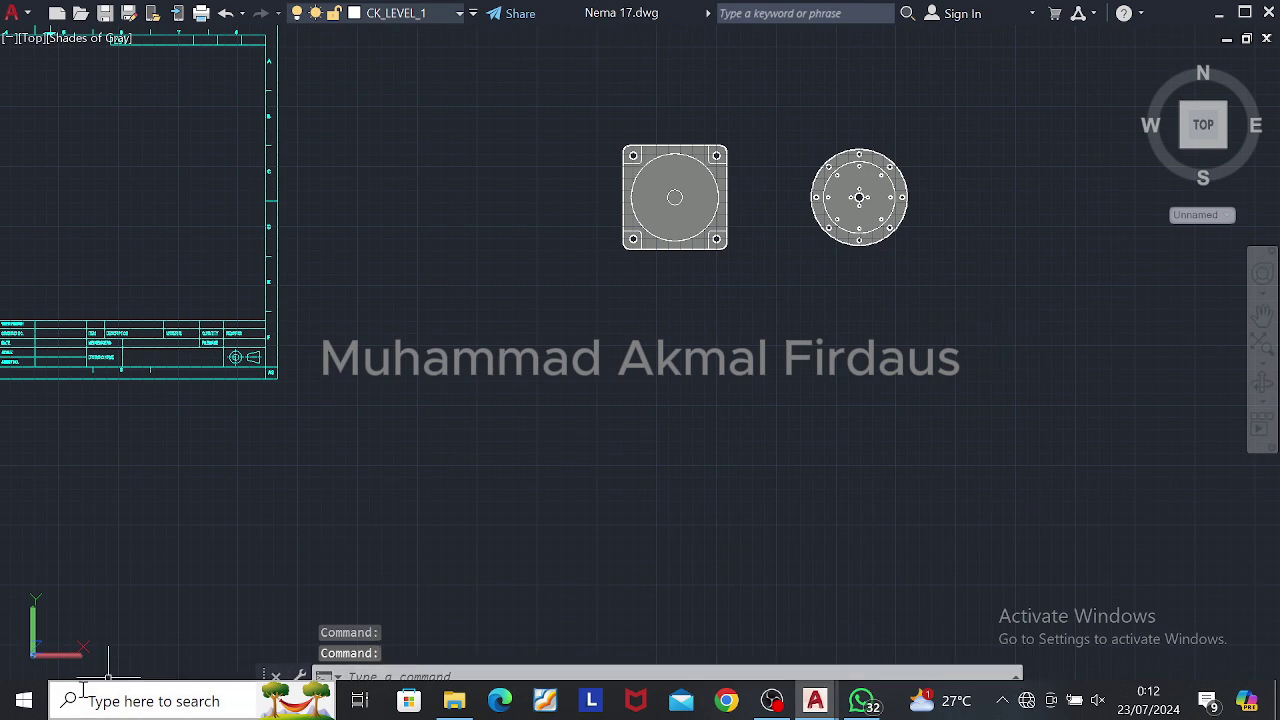
click(954, 446)
right_click(970, 433)
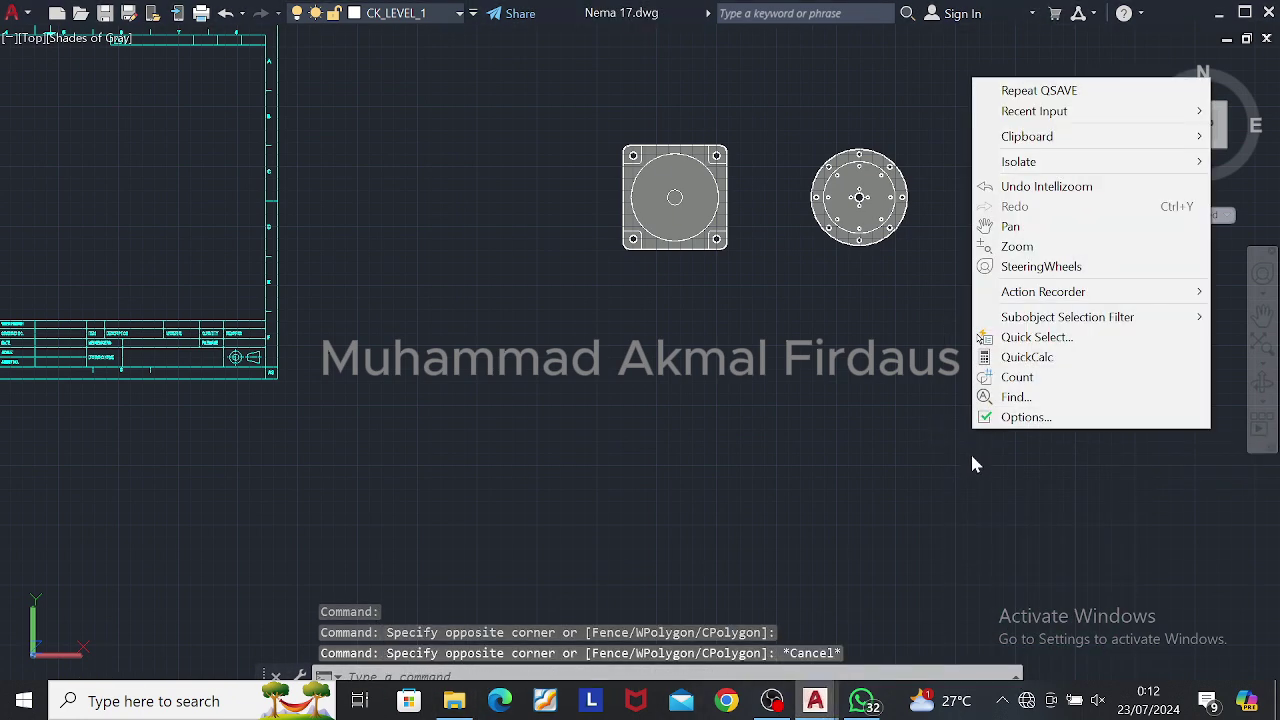
click(971, 454)
key(Escape)
Step: Bring the ARMROBOTVID drawing to the front and maximize the program window
click(17, 18)
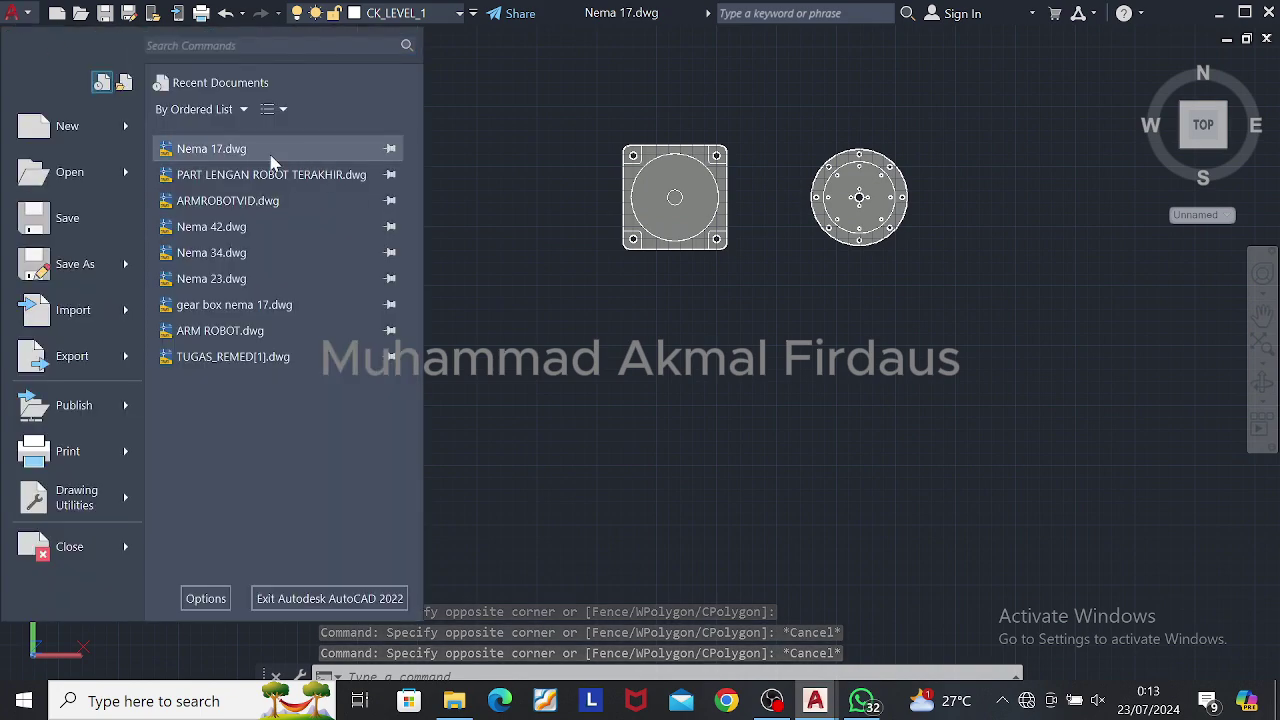
click(275, 203)
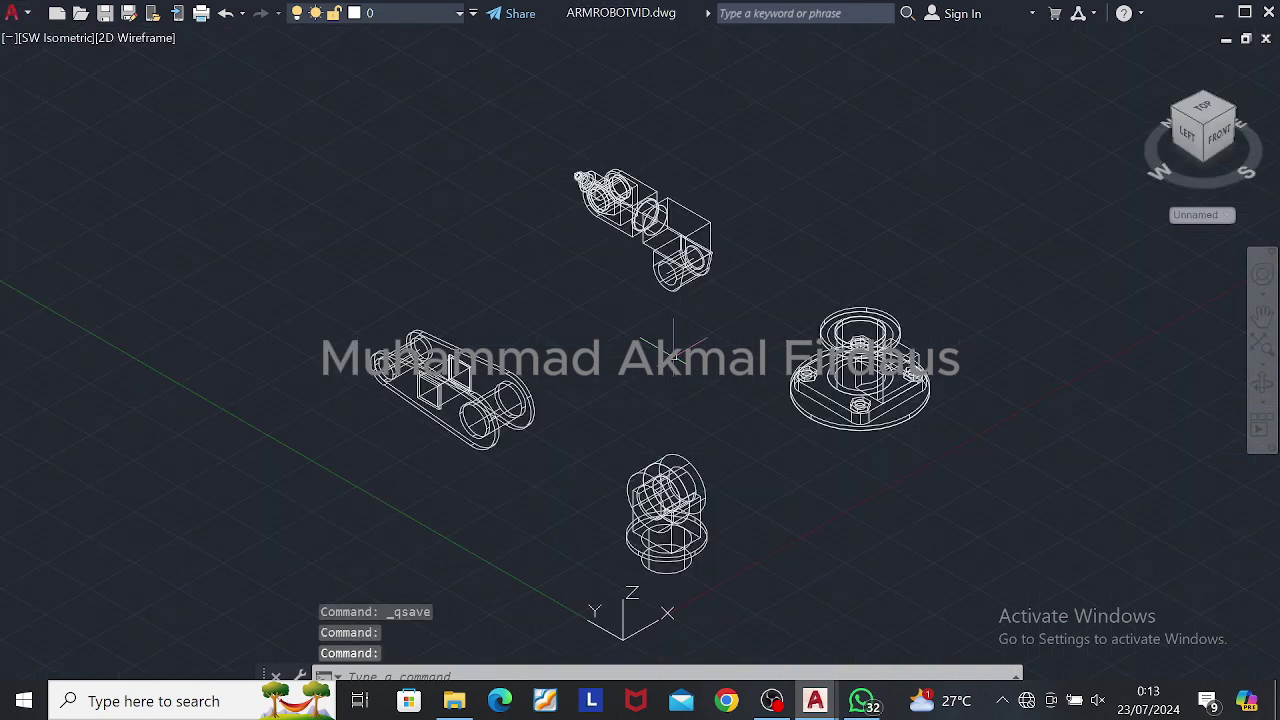
click(1246, 39)
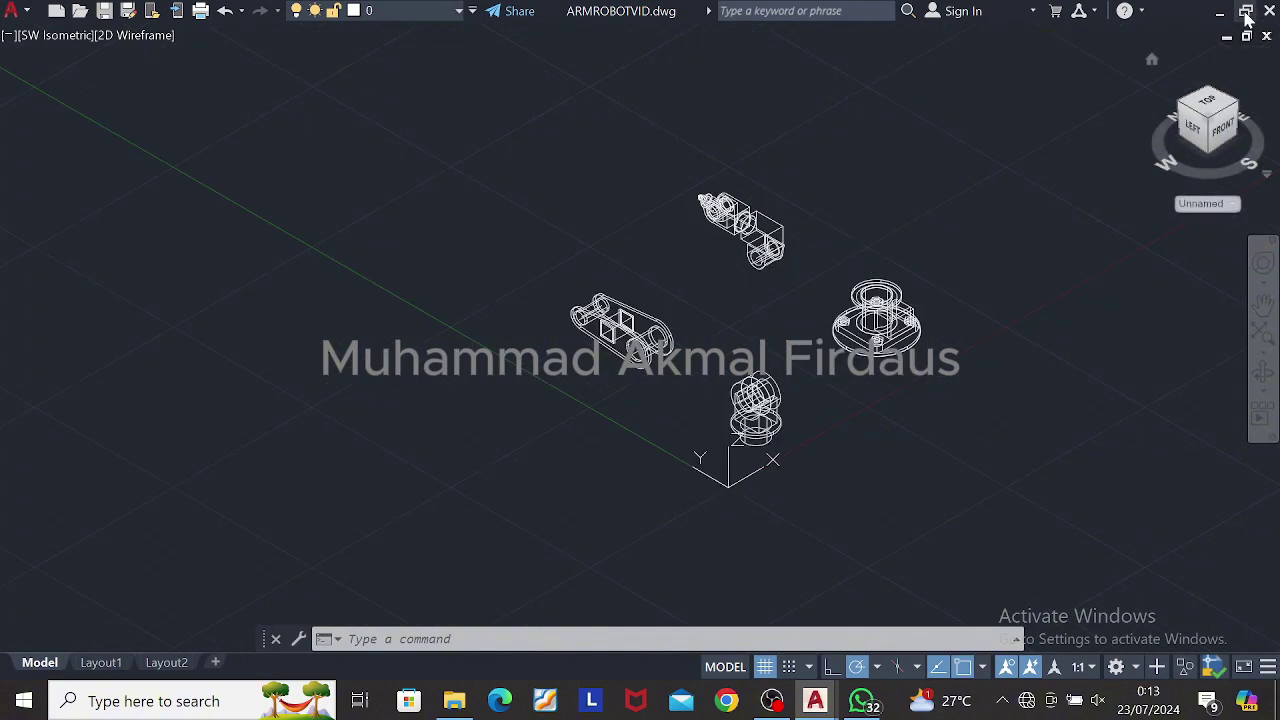
Step: Examine the motor and flange geometry in the Nema 17, Nema 42, Nema 34 and Nema 23 drawings in turn
click(22, 12)
click(278, 155)
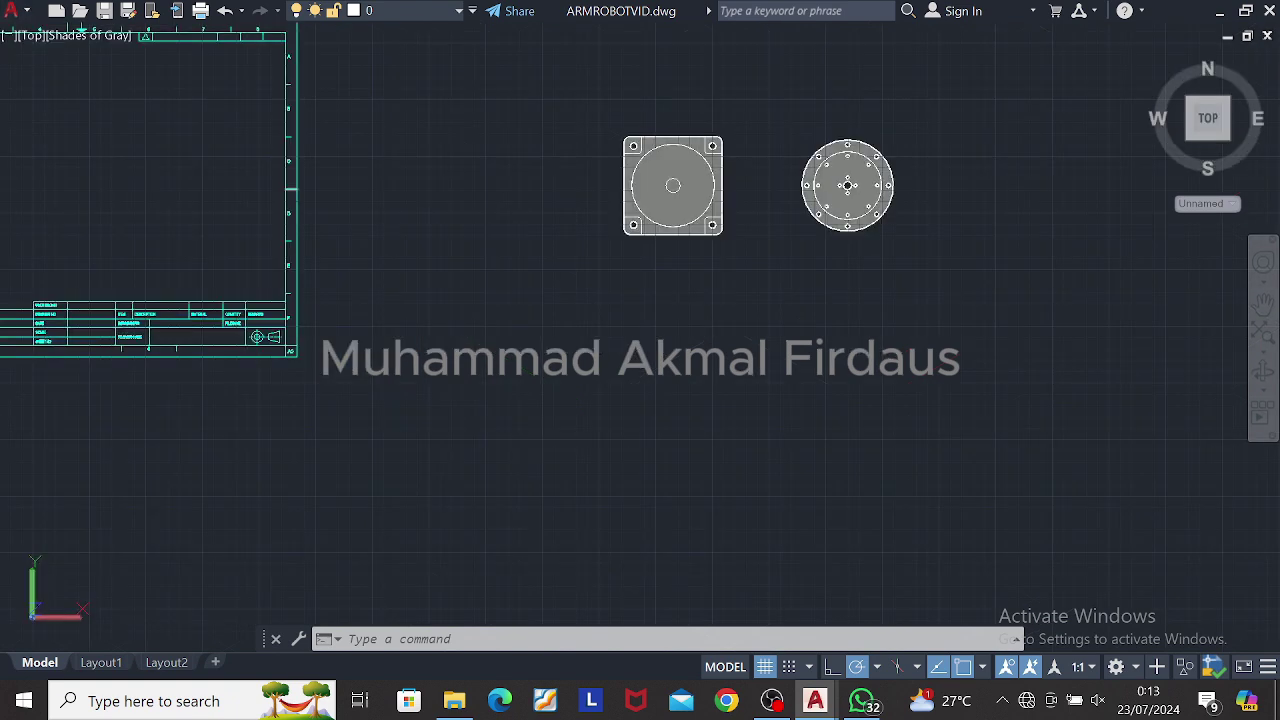
key(ctrl+Tab)
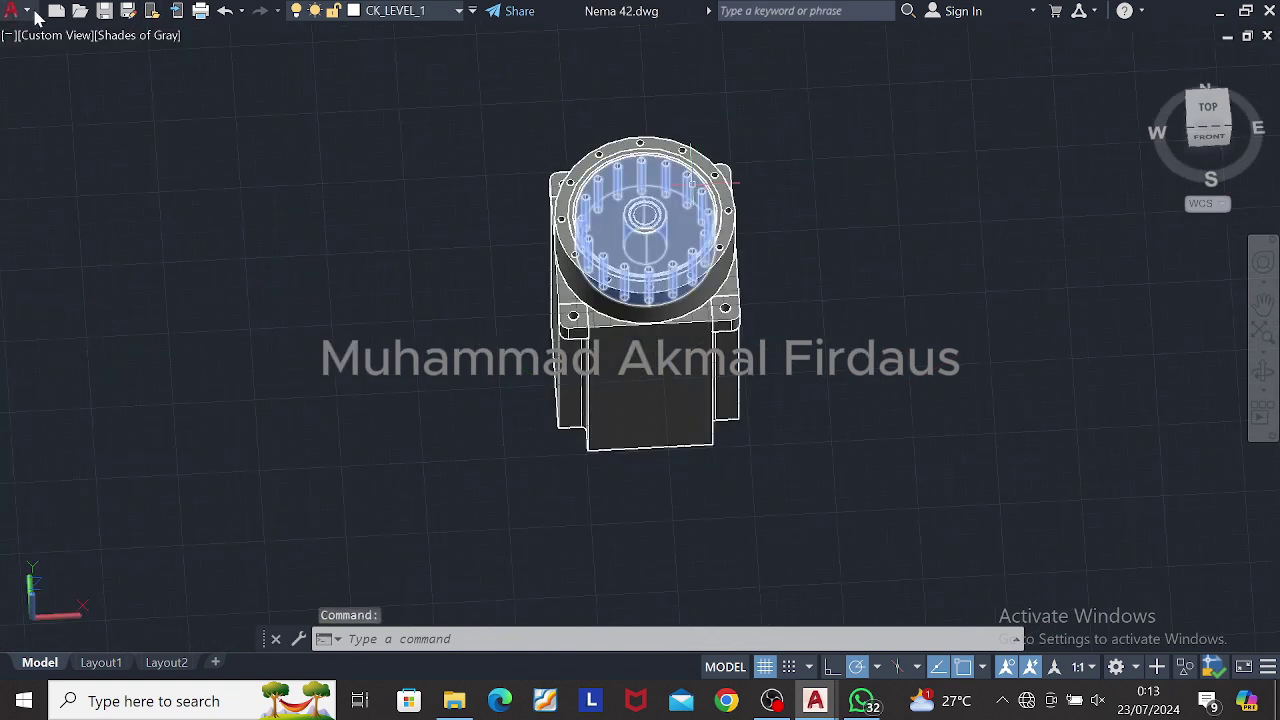
click(22, 12)
click(211, 250)
click(22, 12)
click(211, 276)
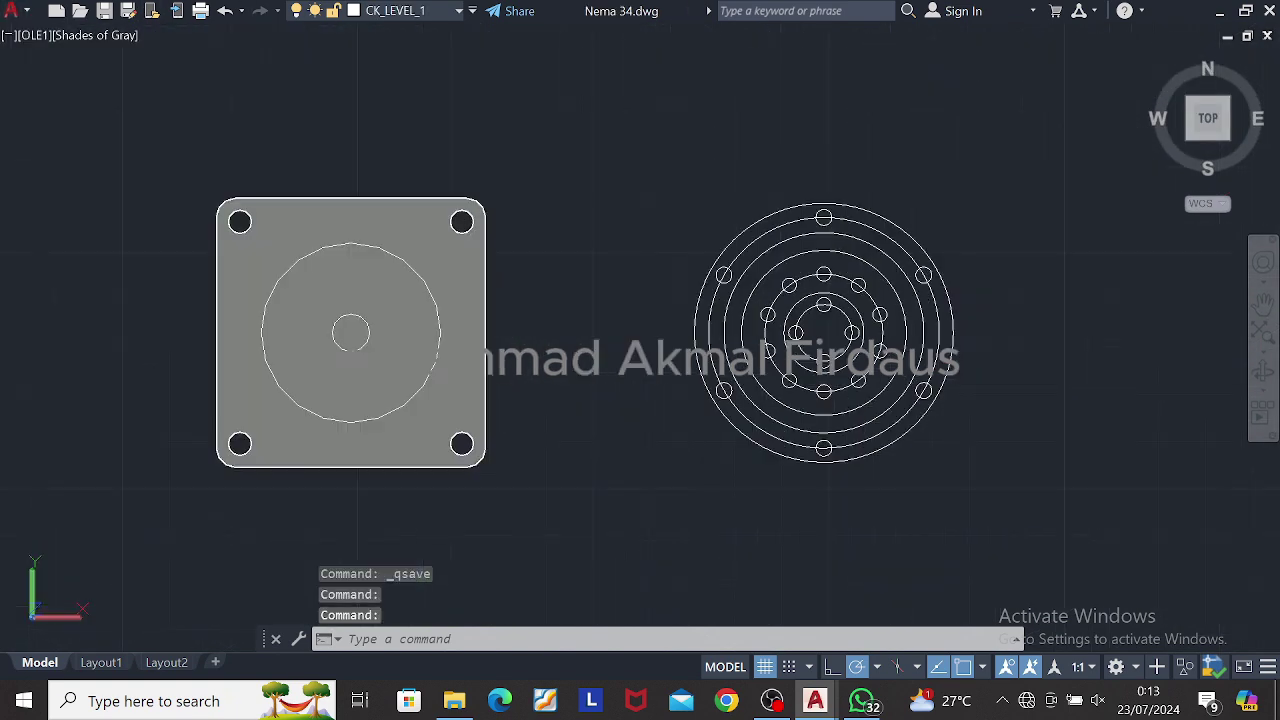
click(22, 12)
click(688, 200)
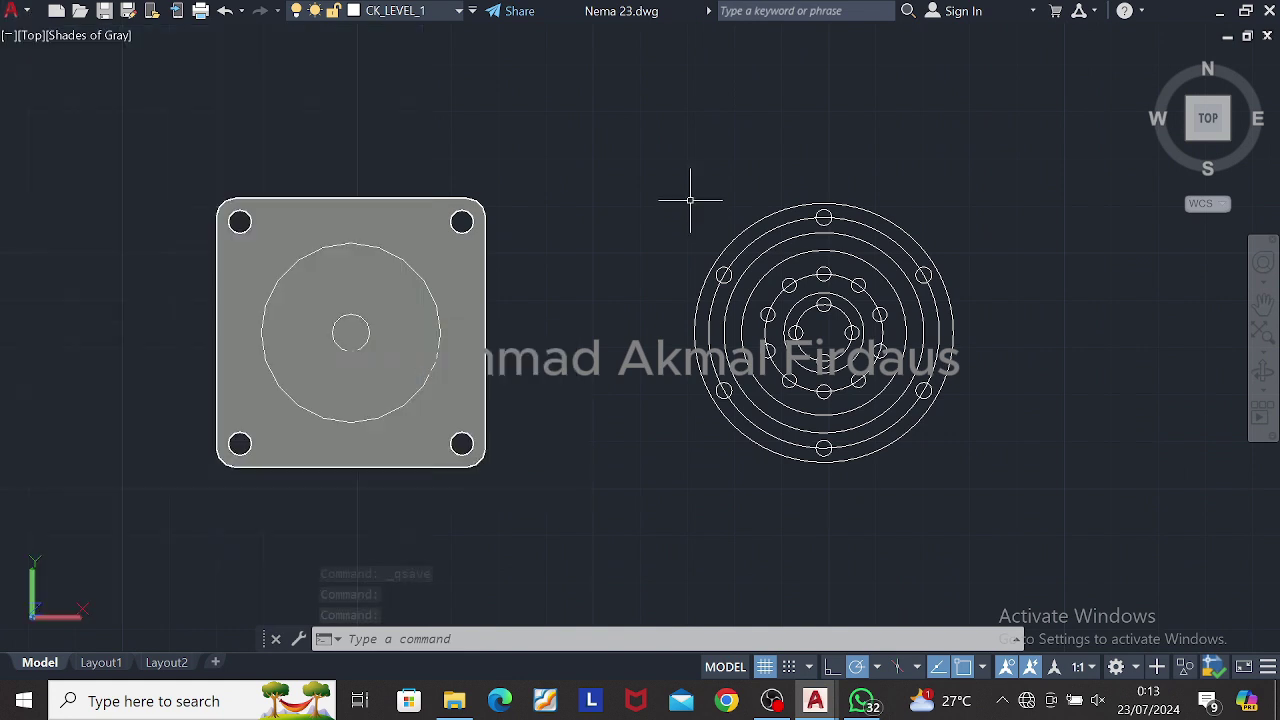
Step: Save the Nema 23 drawing and view its motor plate and round flange profile
key(ctrl+s)
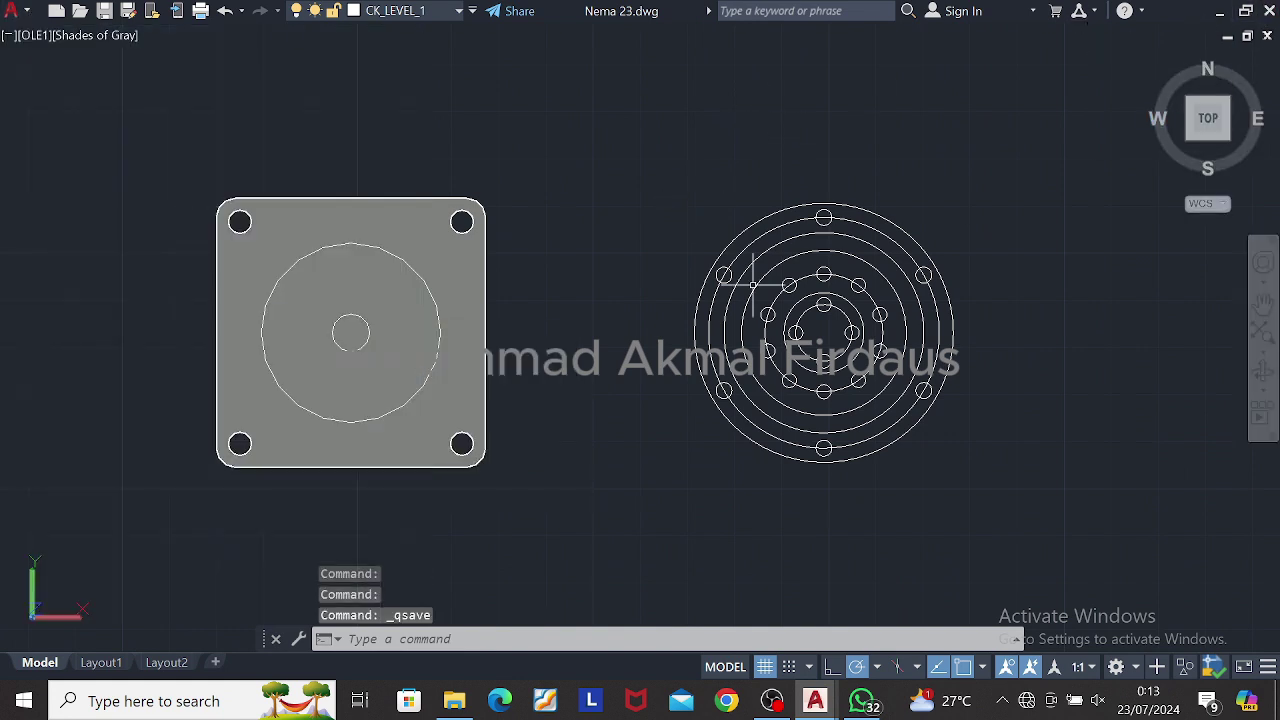
click(472, 10)
click(472, 10)
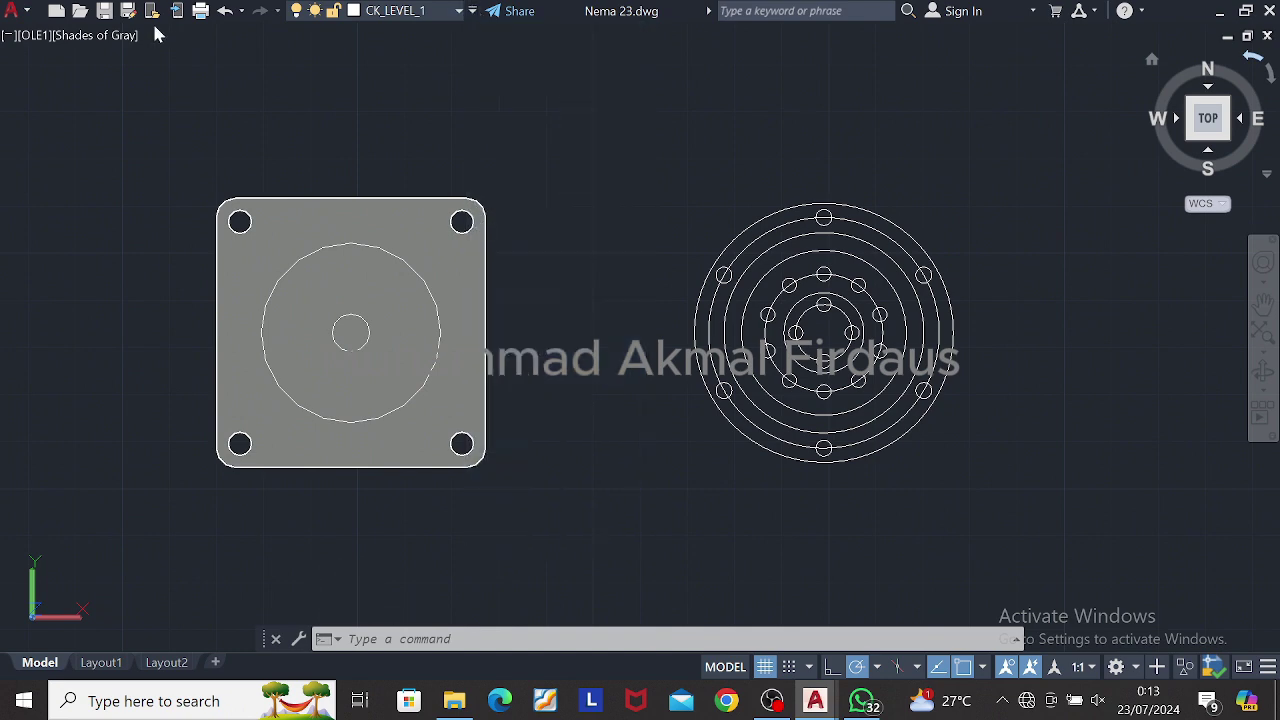
click(9, 36)
click(650, 152)
scroll(650, 152, down, 14)
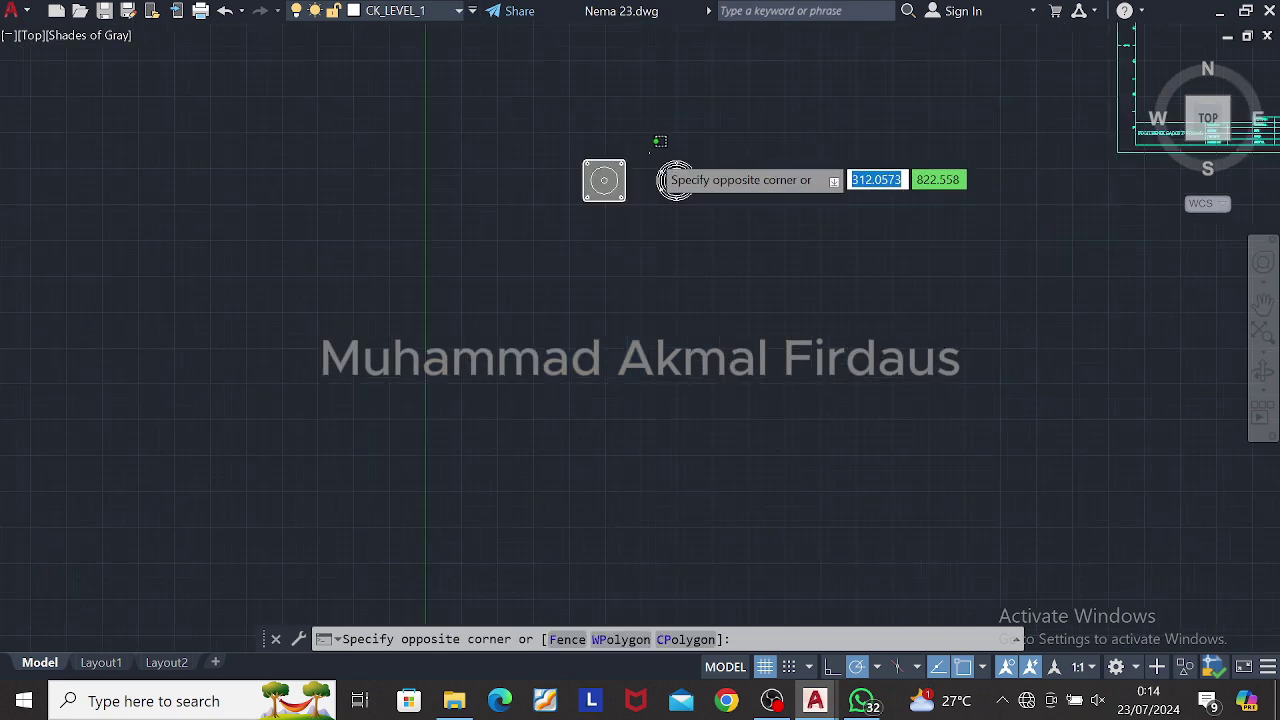
key(Escape)
scroll(891, 197, down, 1)
middle_drag(891, 197, 857, 310)
Step: Return to the ARMROBOTVID drawing and set its visual style to Shades of Gray
click(771, 701)
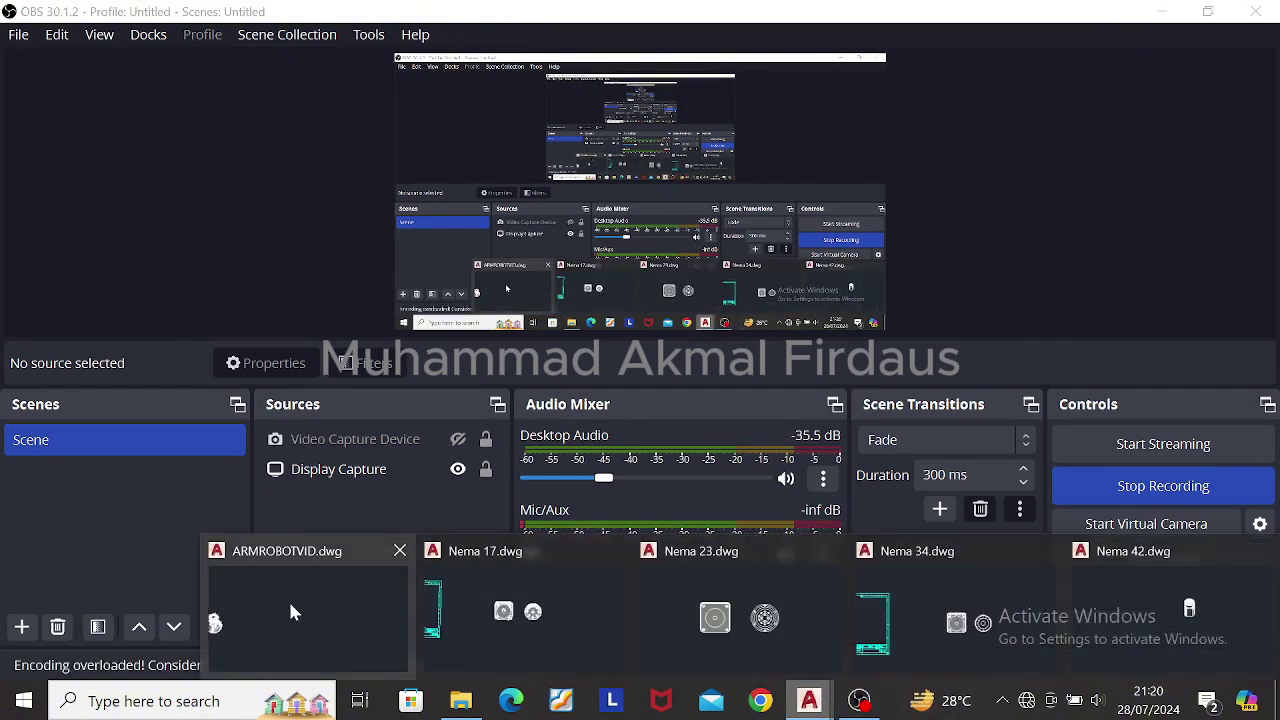
click(290, 612)
scroll(302, 313, down, 2)
middle_drag(270, 378, 866, 397)
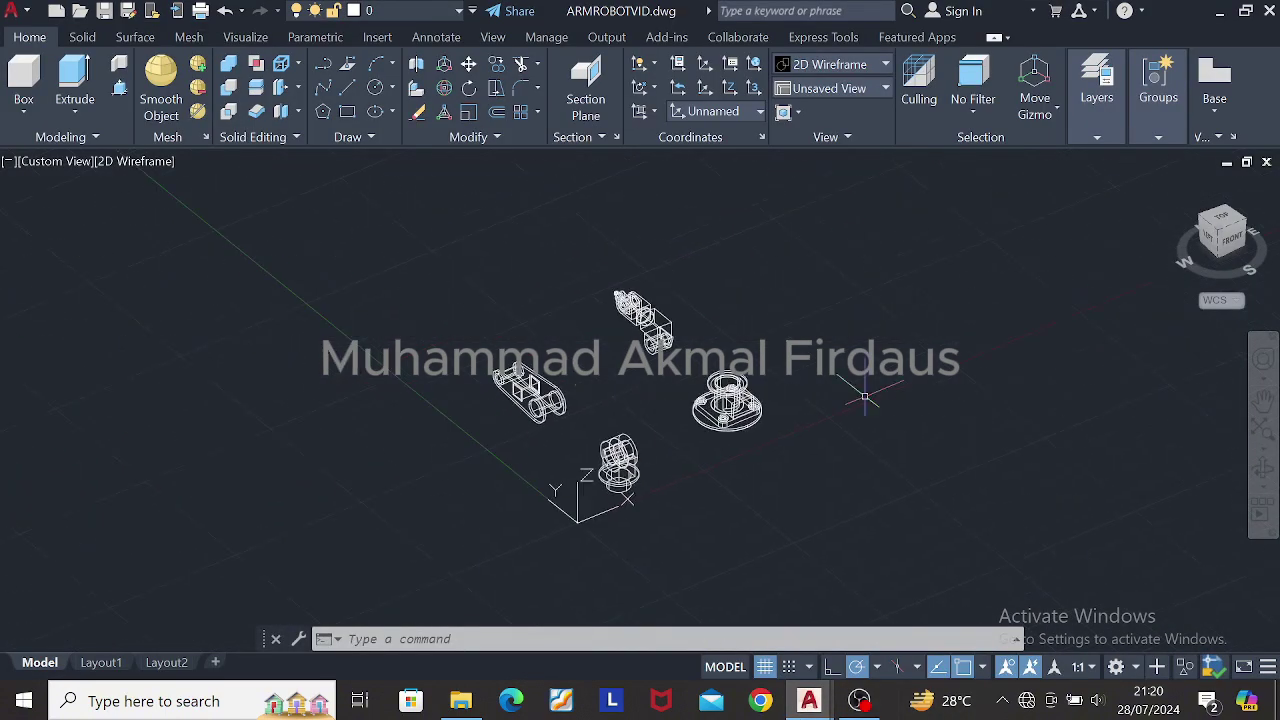
scroll(774, 371, up, 2)
click(840, 65)
click(978, 205)
shift+middle_drag(985, 207, 567, 280)
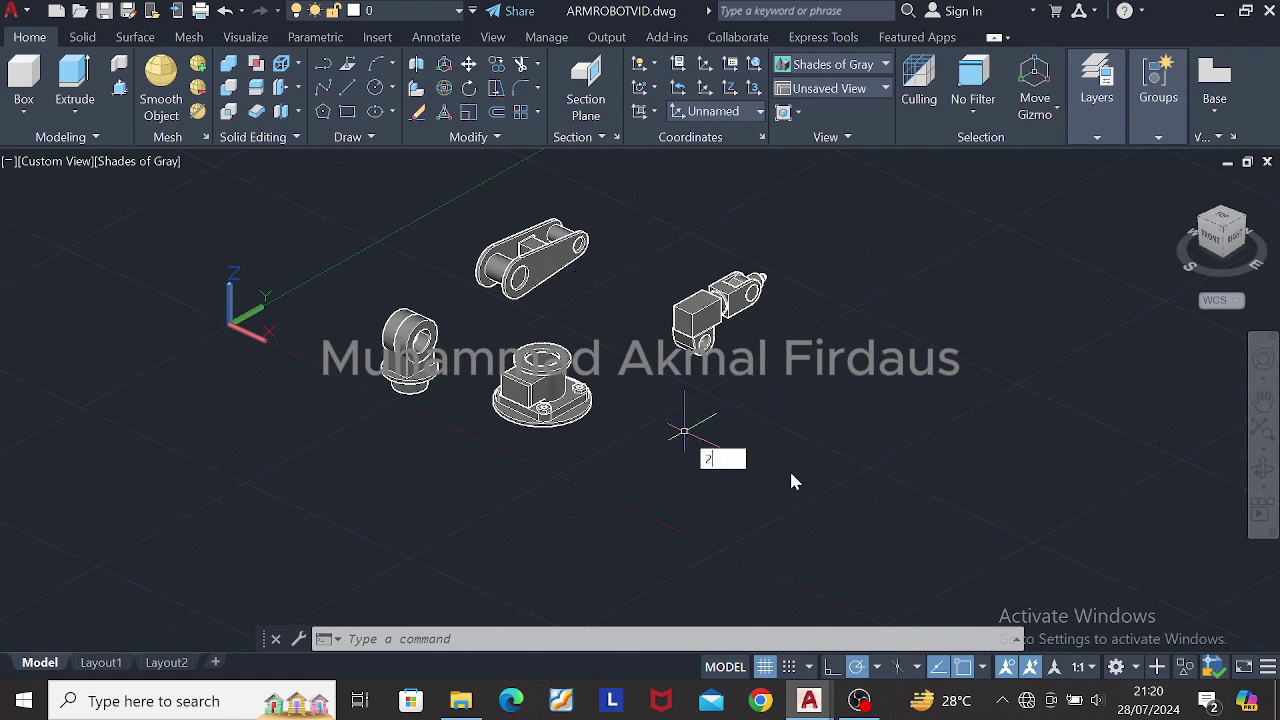
key(BackSpace)
key(Escape)
Step: Switch to the Nema 42 drawing and copy the entire motor with its gearbox to the clipboard
click(809, 700)
click(1150, 605)
click(714, 269)
click(886, 518)
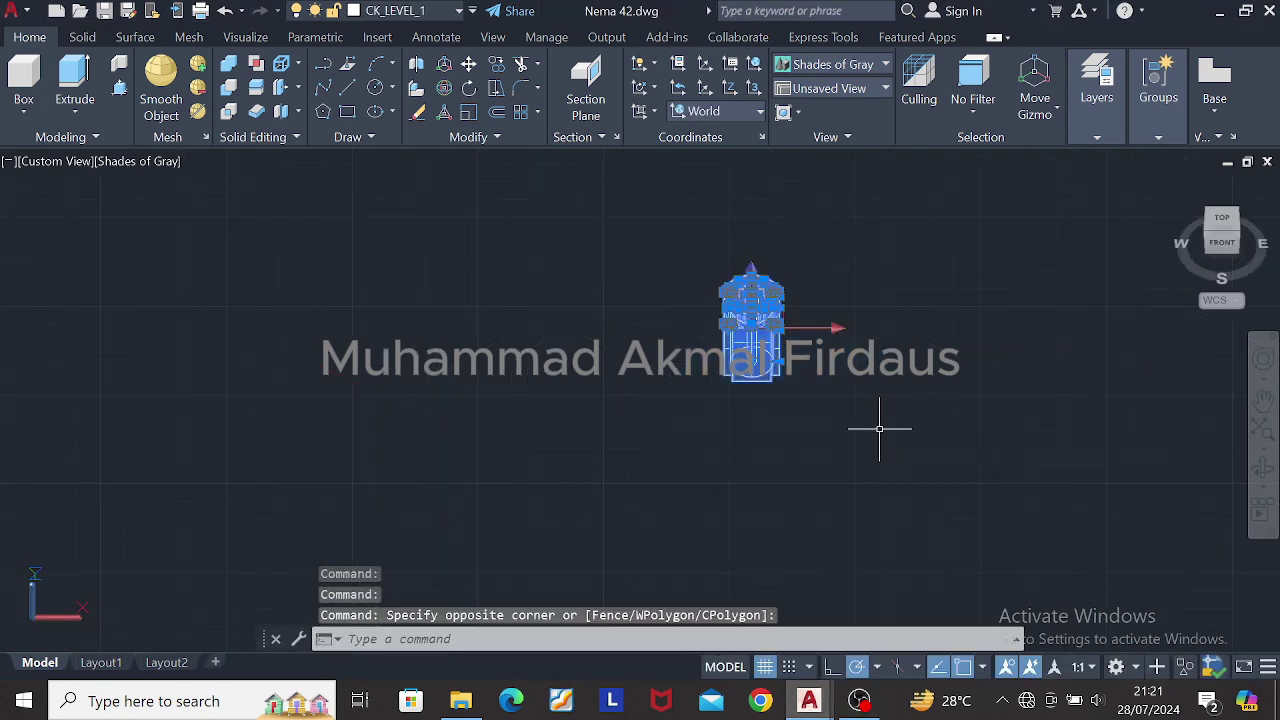
key(ctrl+c)
Step: Paste the Nema 42 motor into the ARMROBOTVID drawing, between the flanged base and the gripper arm
key(ctrl+Tab)
click(640, 355)
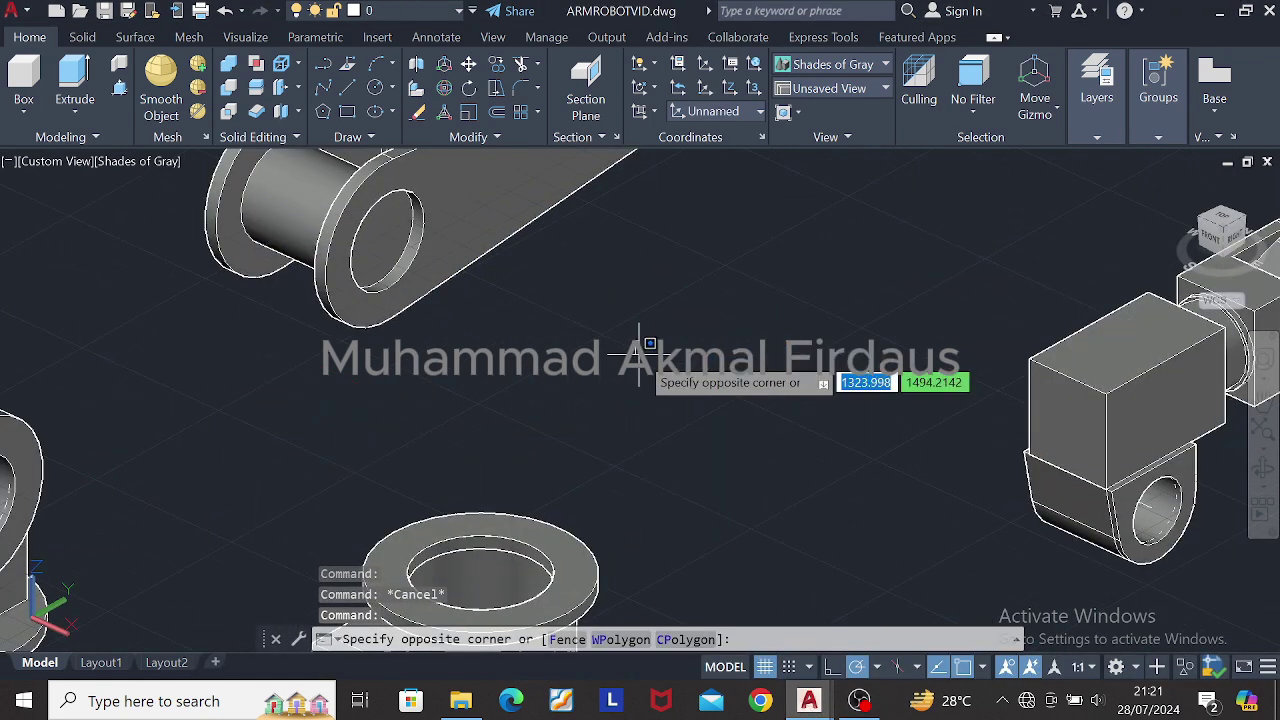
key(ctrl+v)
scroll(606, 325, down, 5)
shift+middle_drag(604, 324, 580, 277)
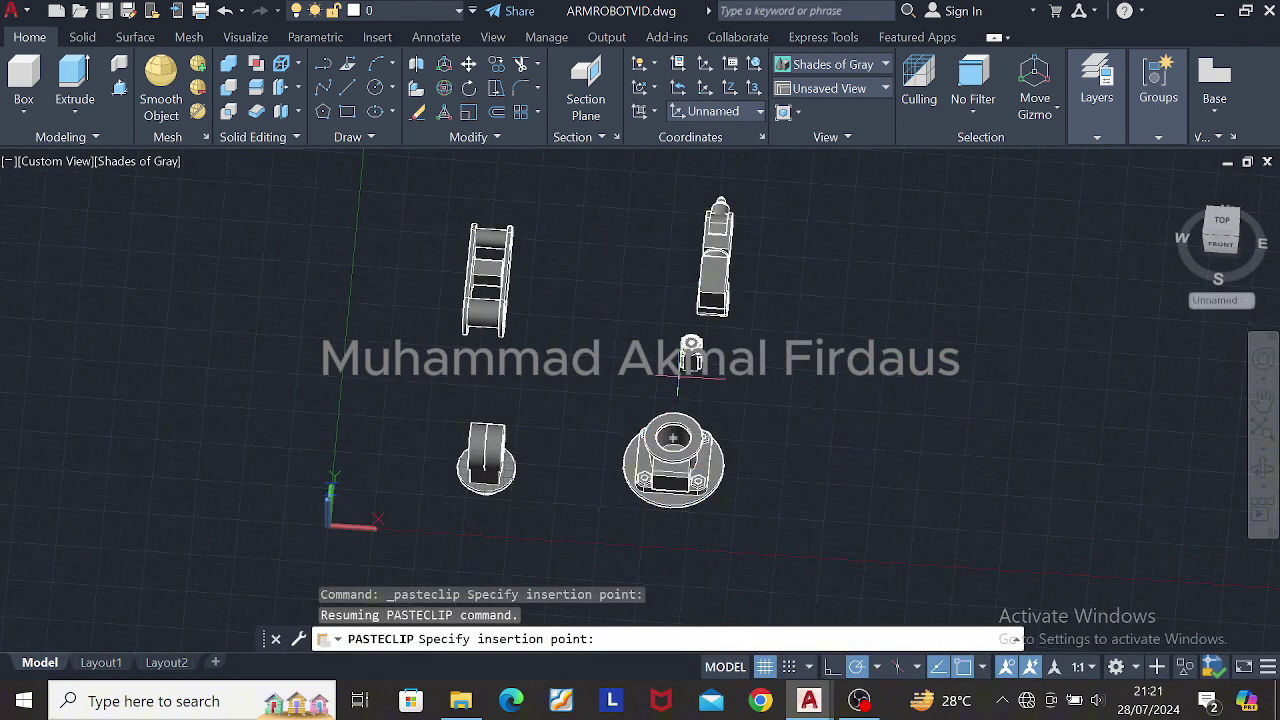
click(678, 377)
Step: Raise the pasted motor about 385 mm along the Z axis
scroll(767, 323, up, 5)
shift+middle_drag(767, 323, 650, 303)
click(417, 366)
click(575, 527)
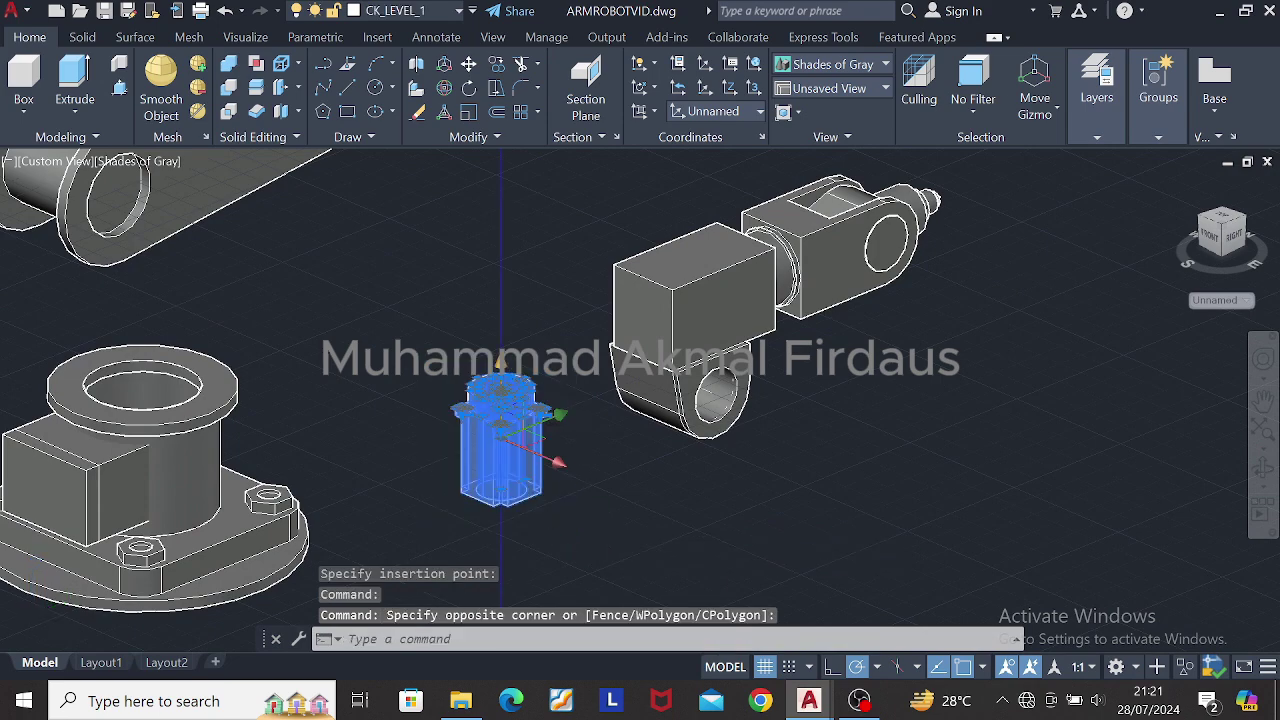
click(500, 365)
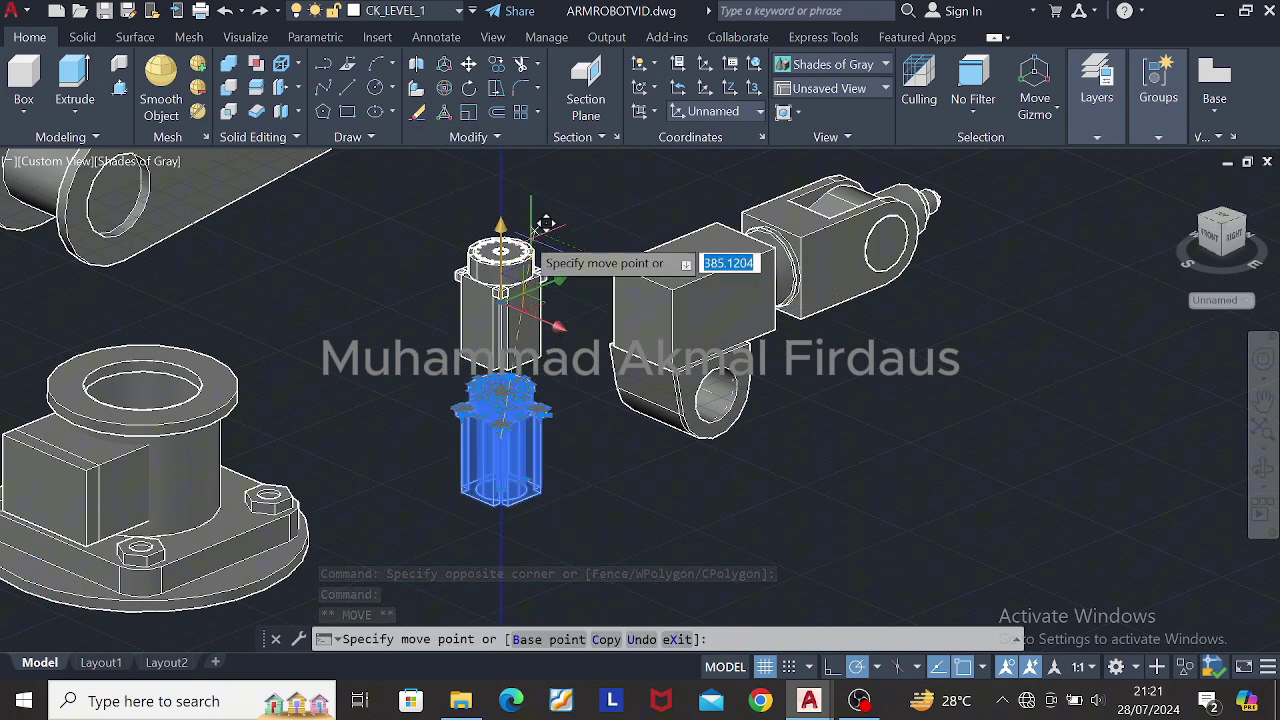
click(546, 223)
key(Escape)
scroll(532, 218, down, 2)
scroll(697, 500, down, 5)
middle_drag(532, 218, 630, 345)
scroll(630, 345, up, 5)
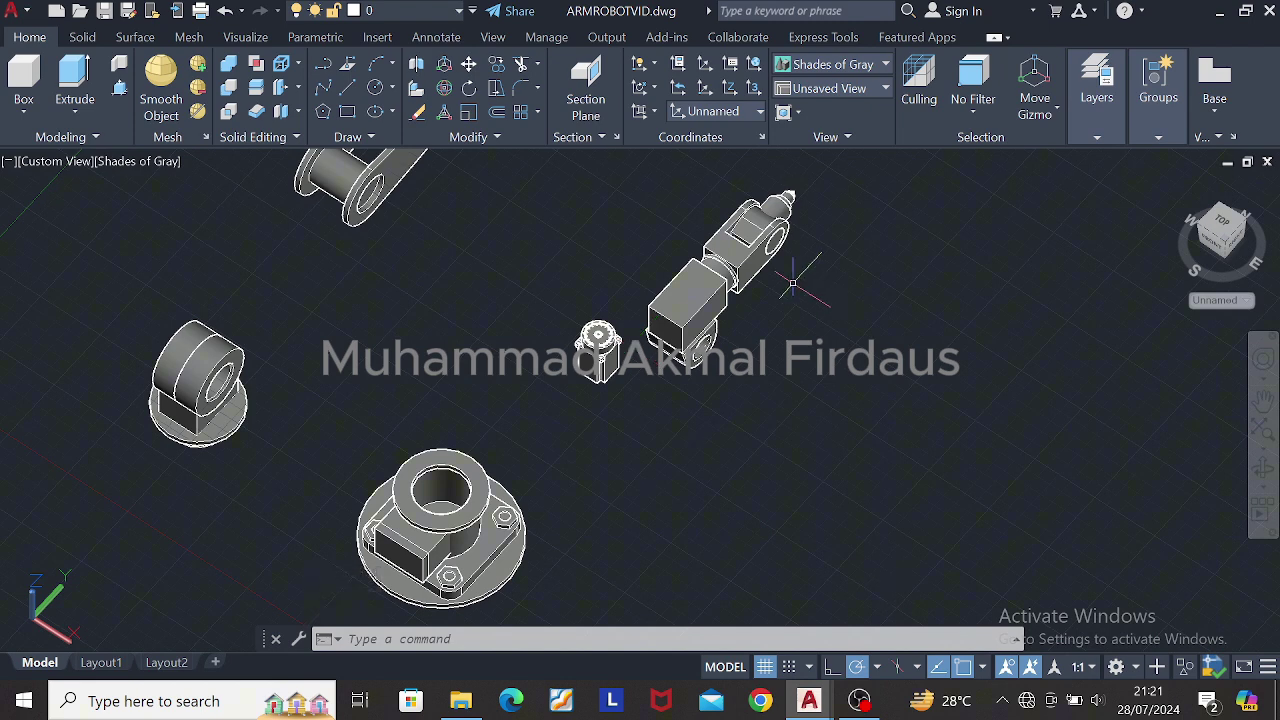
scroll(540, 408, down, 3)
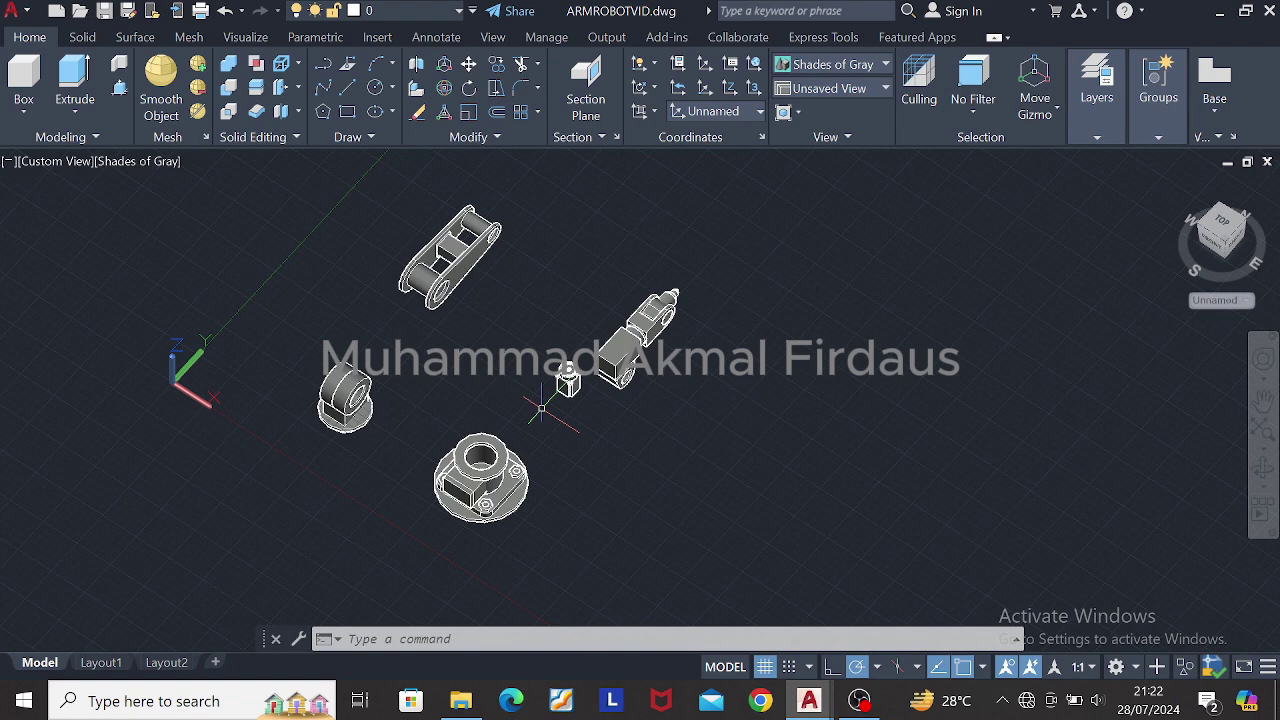
Step: Try to move the motor from its top face center to the underside of the flanged joint part's shaft
scroll(540, 407, up, 5)
click(331, 201)
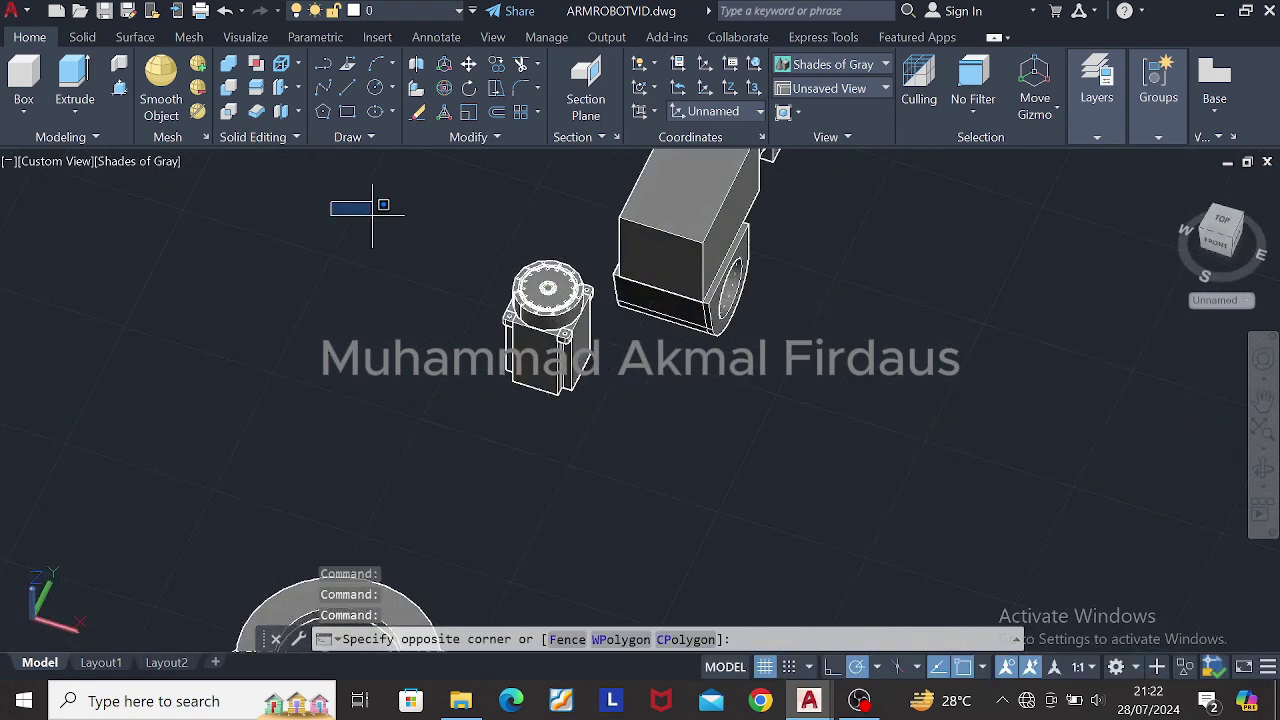
click(468, 64)
click(548, 289)
scroll(43, 400, down, 3)
shift+middle_drag(434, 290, 582, 190)
scroll(386, 317, up, 3)
scroll(335, 543, down, 3)
scroll(535, 308, down, 4)
scroll(582, 190, up, 4)
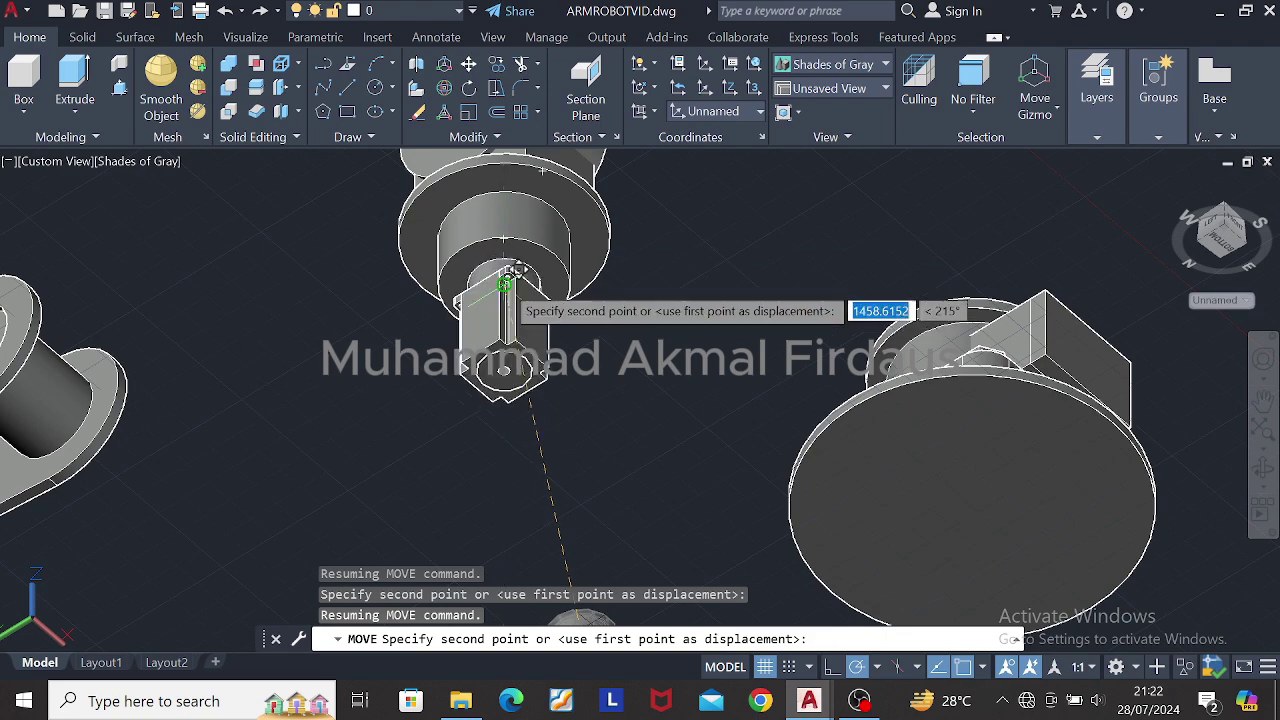
click(505, 285)
scroll(650, 325, down, 4)
Step: Undo the motor's move to the joint part
click(983, 668)
click(660, 285)
scroll(656, 282, up, 5)
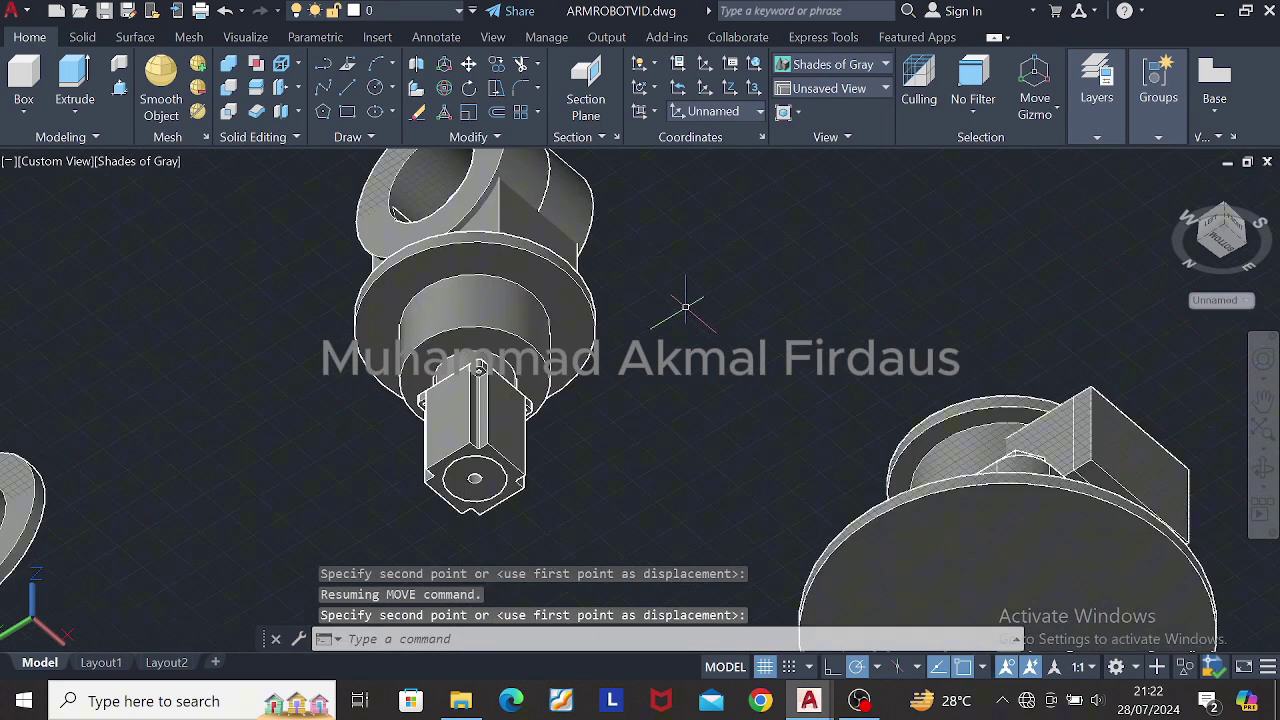
shift+middle_drag(686, 307, 683, 318)
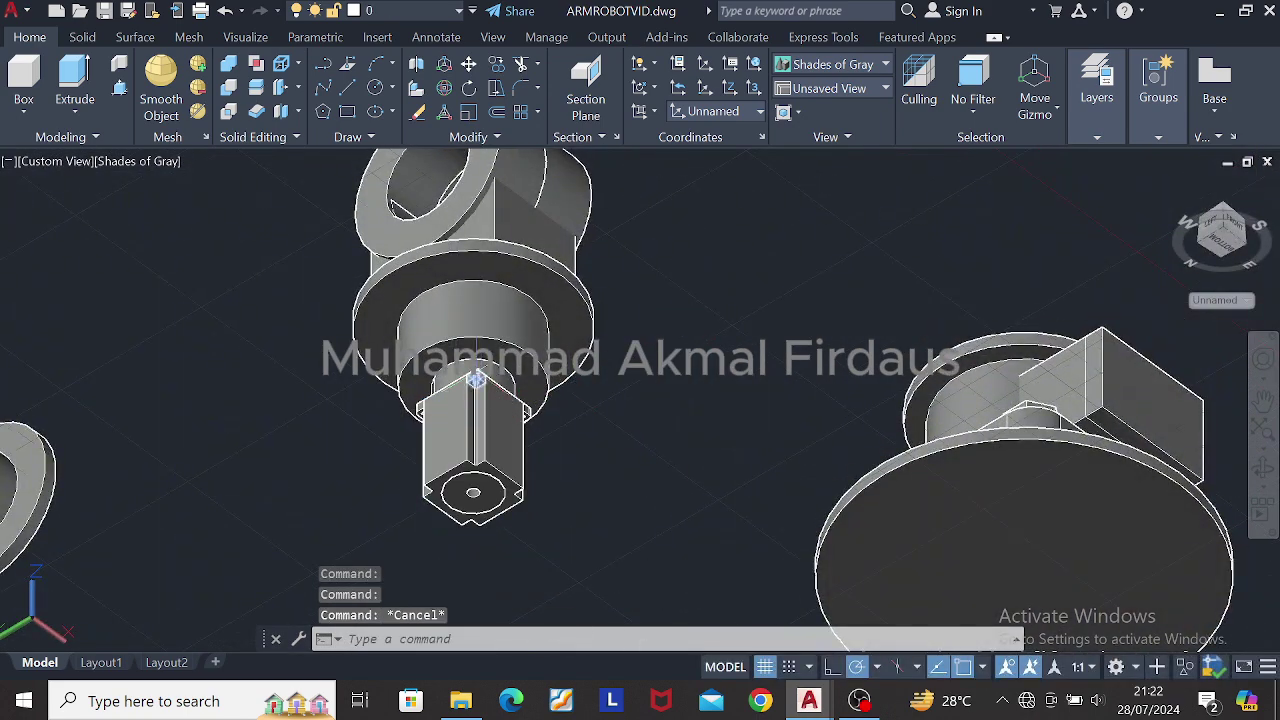
key(ctrl+z)
key(ctrl+z)
key(ctrl+z)
key(ctrl+z)
Step: Move the motor from the center of its gearbox base to the center of the joint part's lower shaft face
click(423, 221)
click(618, 421)
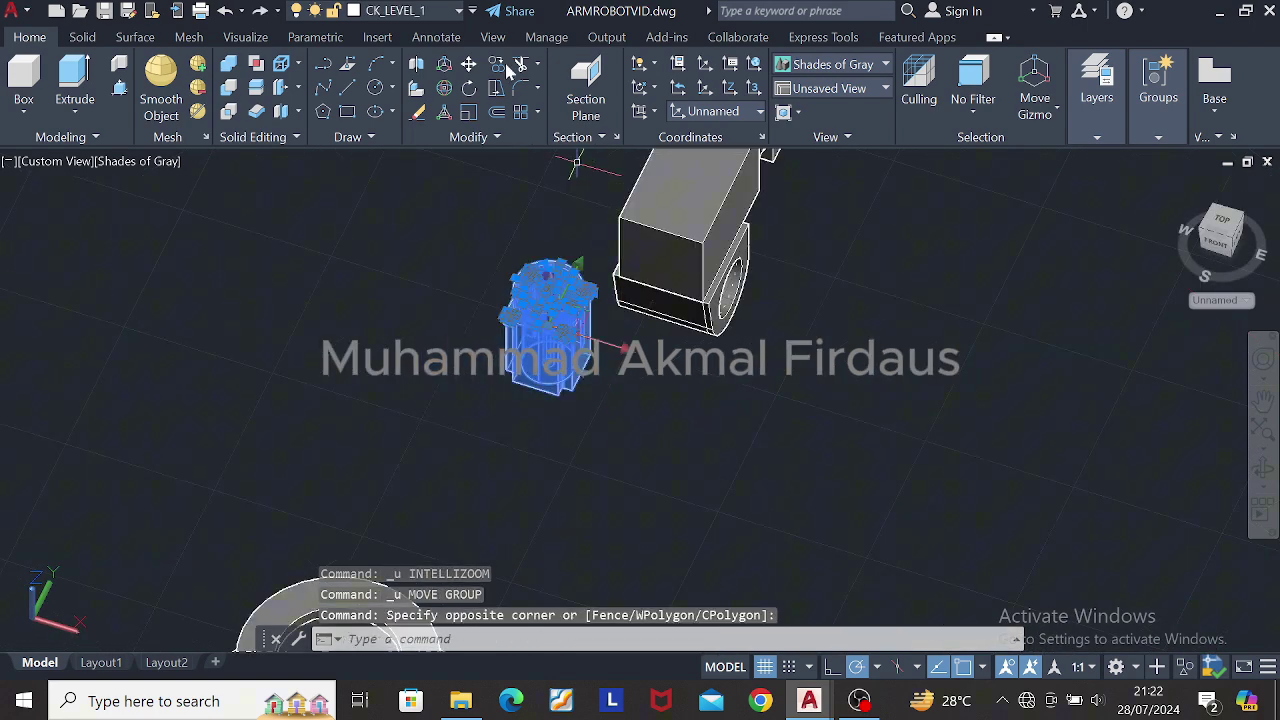
click(468, 64)
scroll(548, 268, up, 4)
shift+middle_drag(548, 330, 548, 300)
click(547, 335)
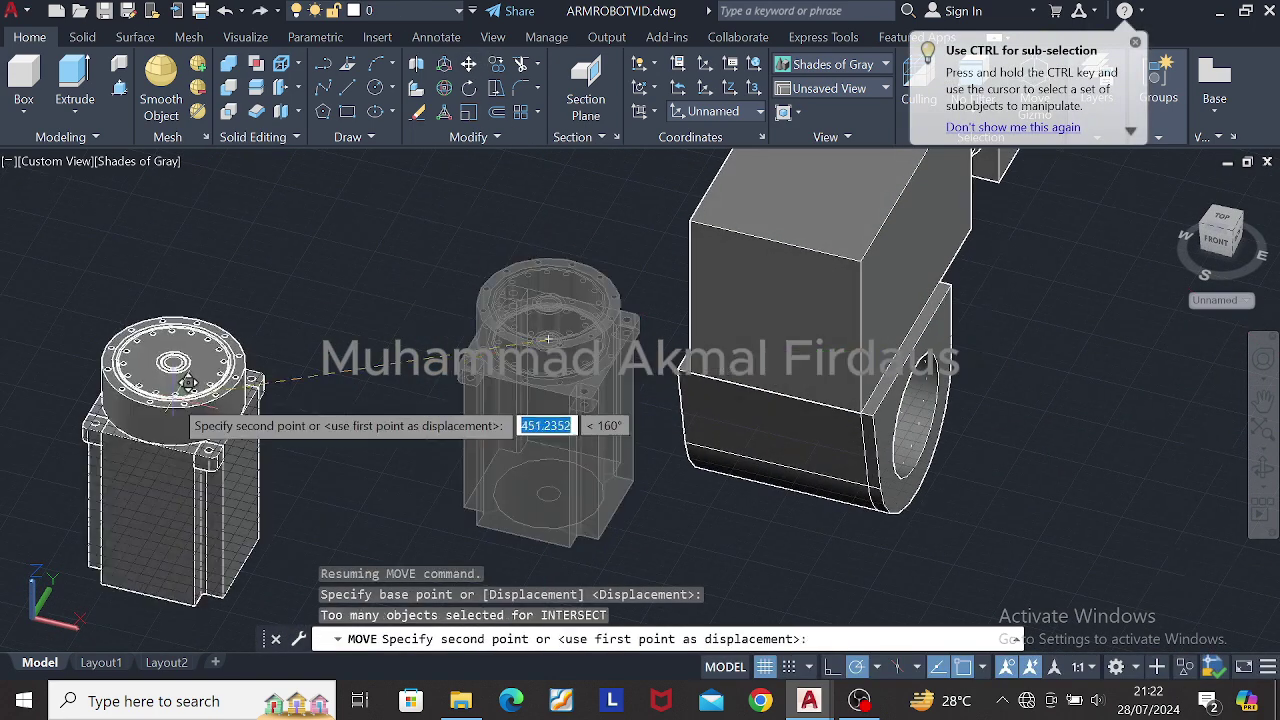
scroll(185, 375, down, 7)
shift+middle_drag(260, 385, 466, 142)
shift+middle_drag(378, 399, 423, 471)
scroll(374, 345, down, 3)
scroll(491, 391, up, 4)
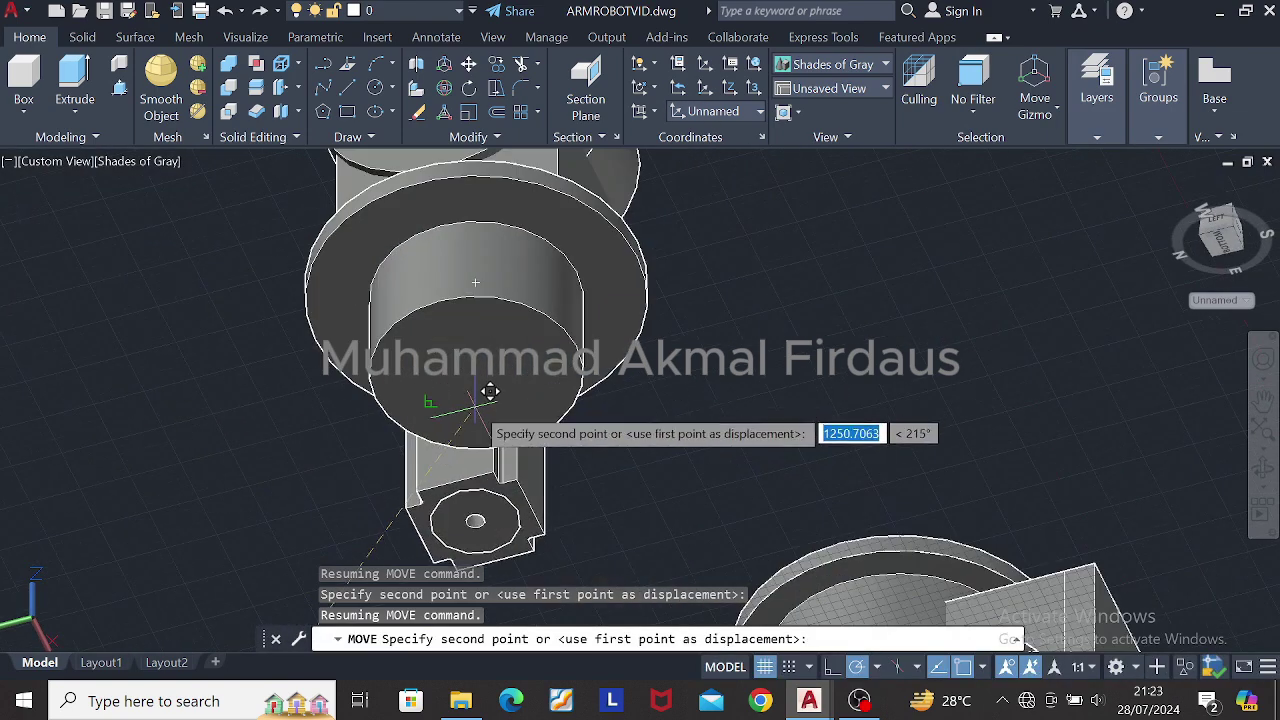
scroll(490, 380, down, 3)
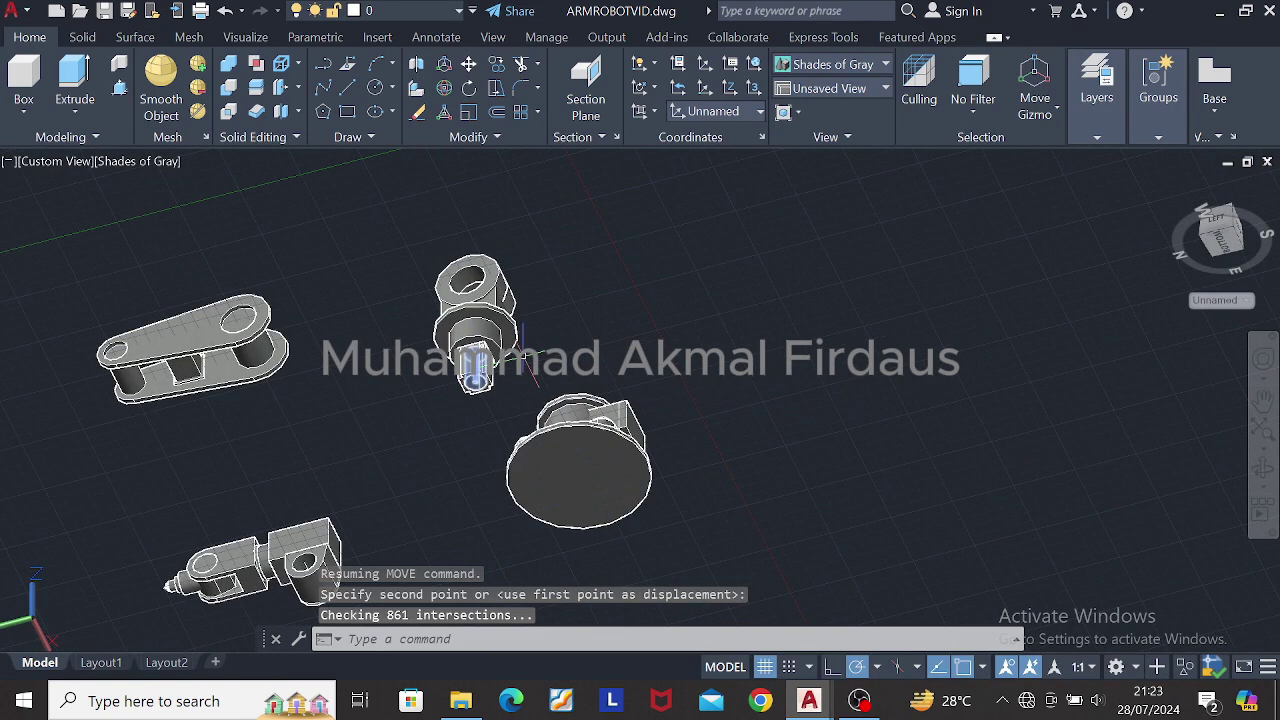
scroll(522, 355, up, 5)
click(498, 438)
scroll(498, 438, down, 4)
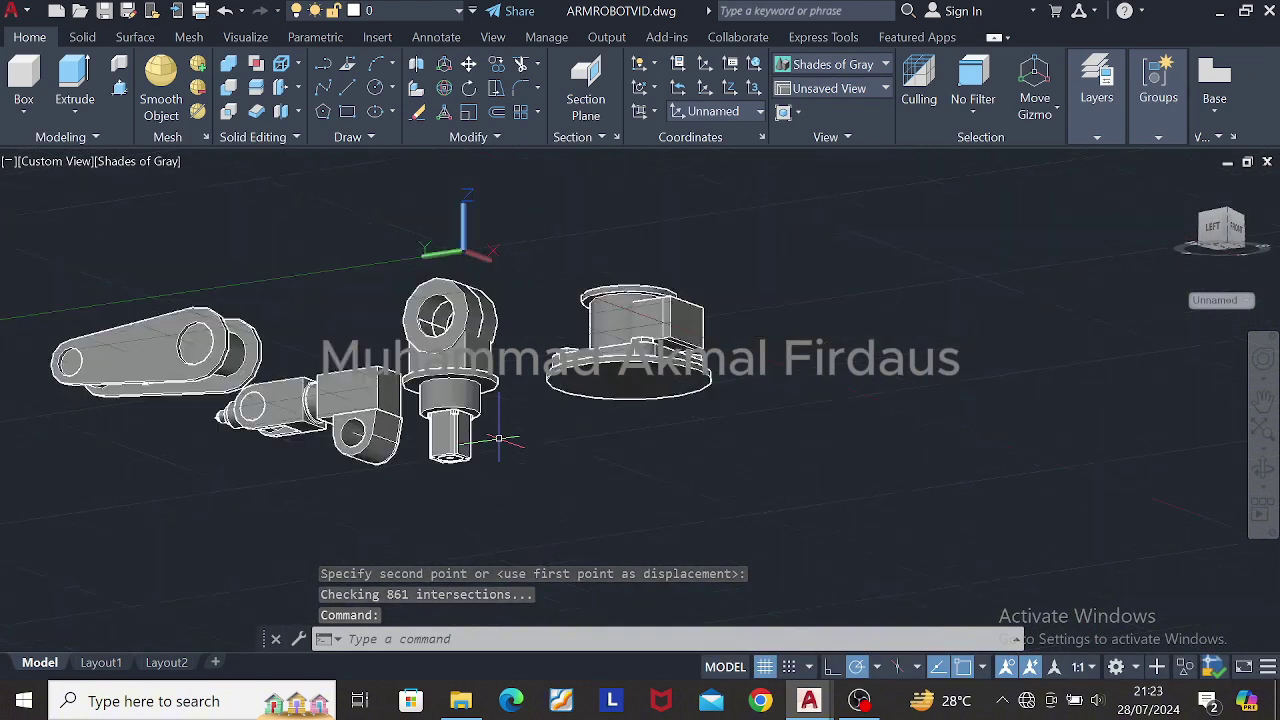
shift+middle_drag(500, 434, 493, 529)
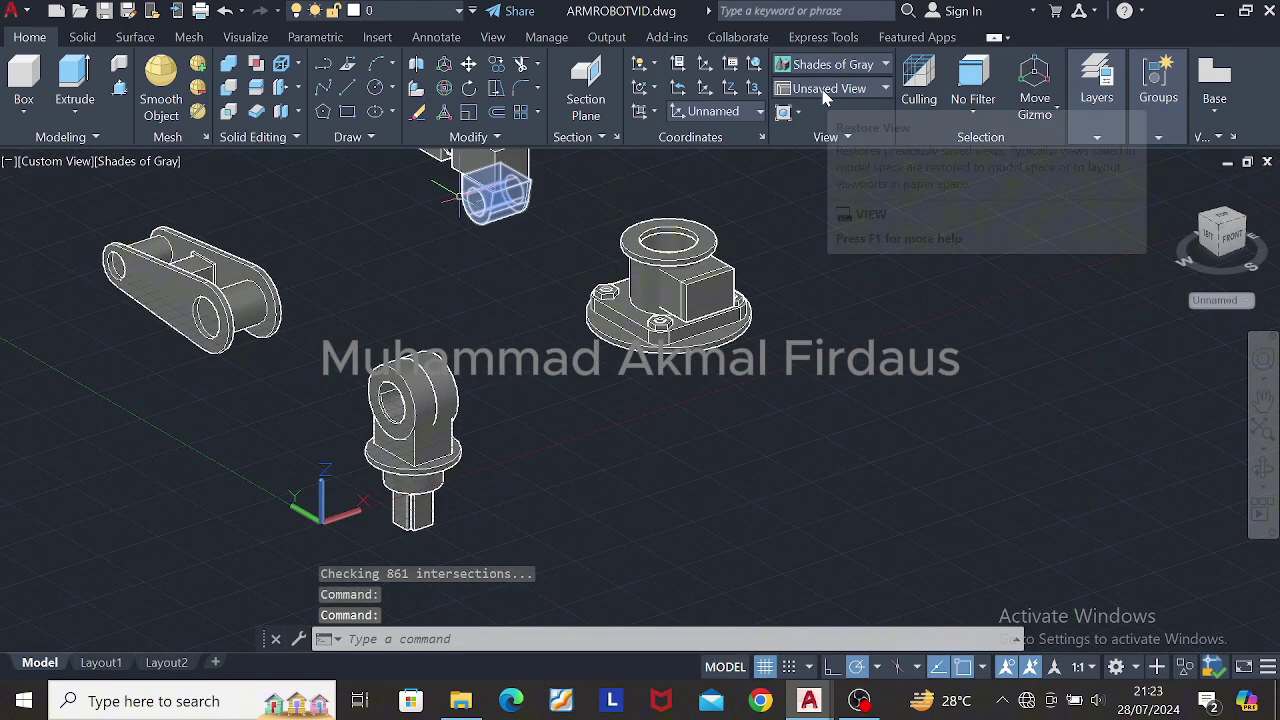